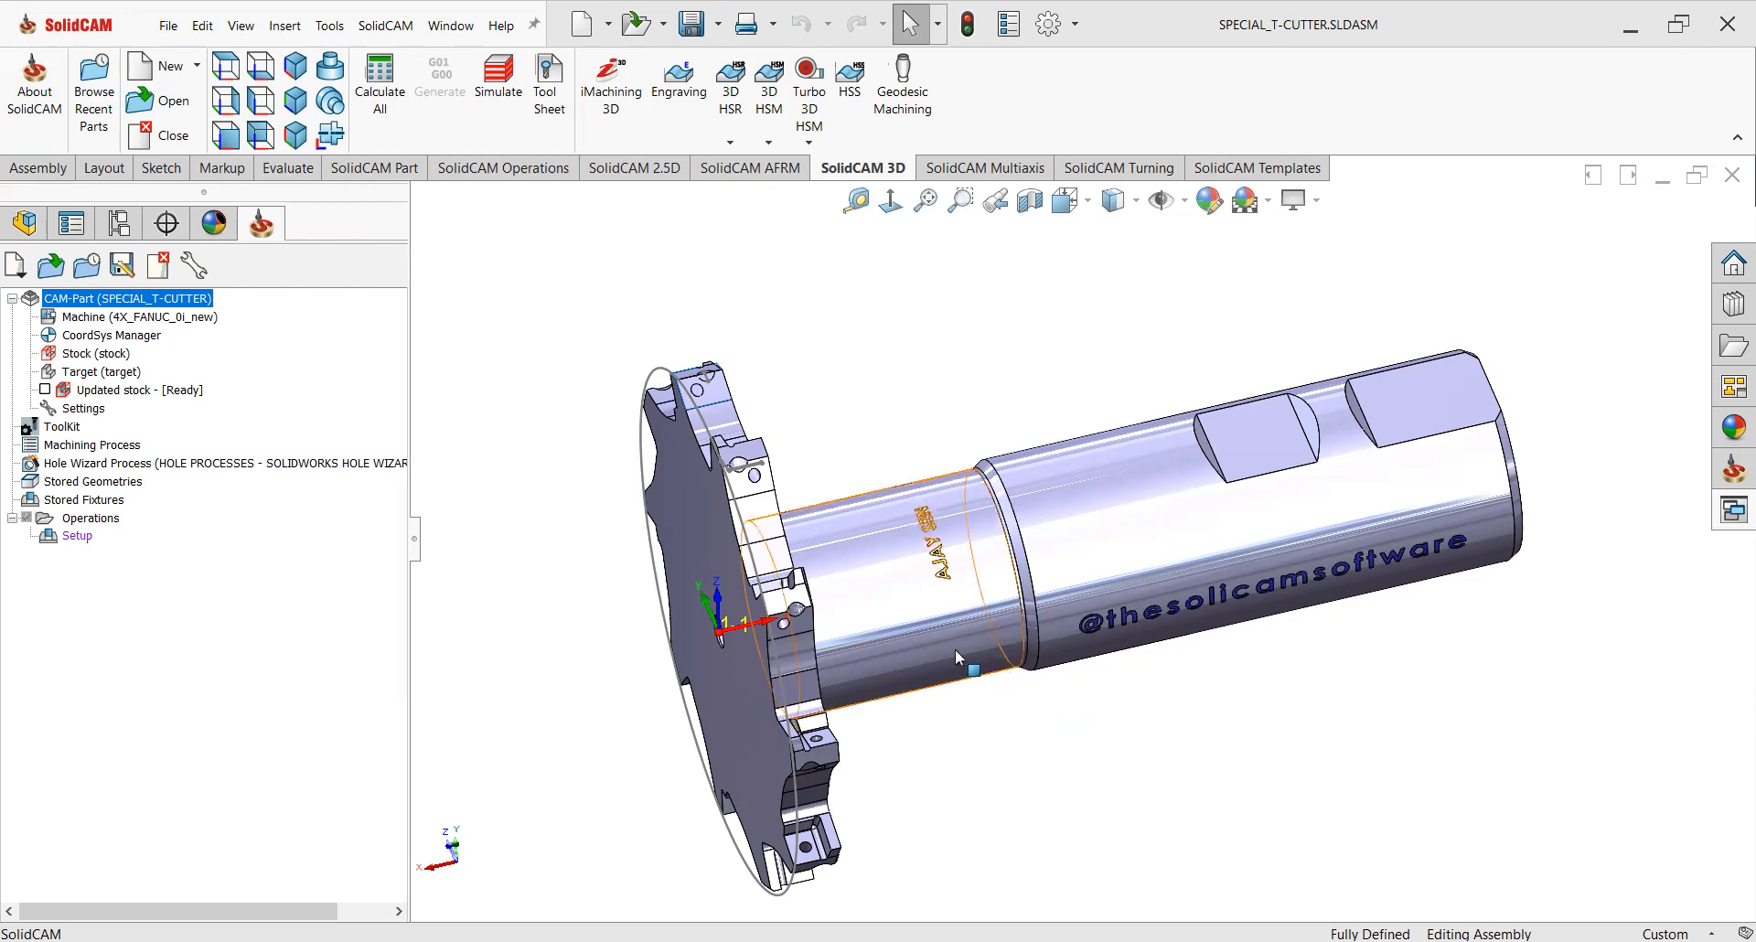
Examine the T-cutter model around the cutting head and shank.
middle_click_drag(935, 549, 877, 773)
scroll(876, 773, "down", 4)
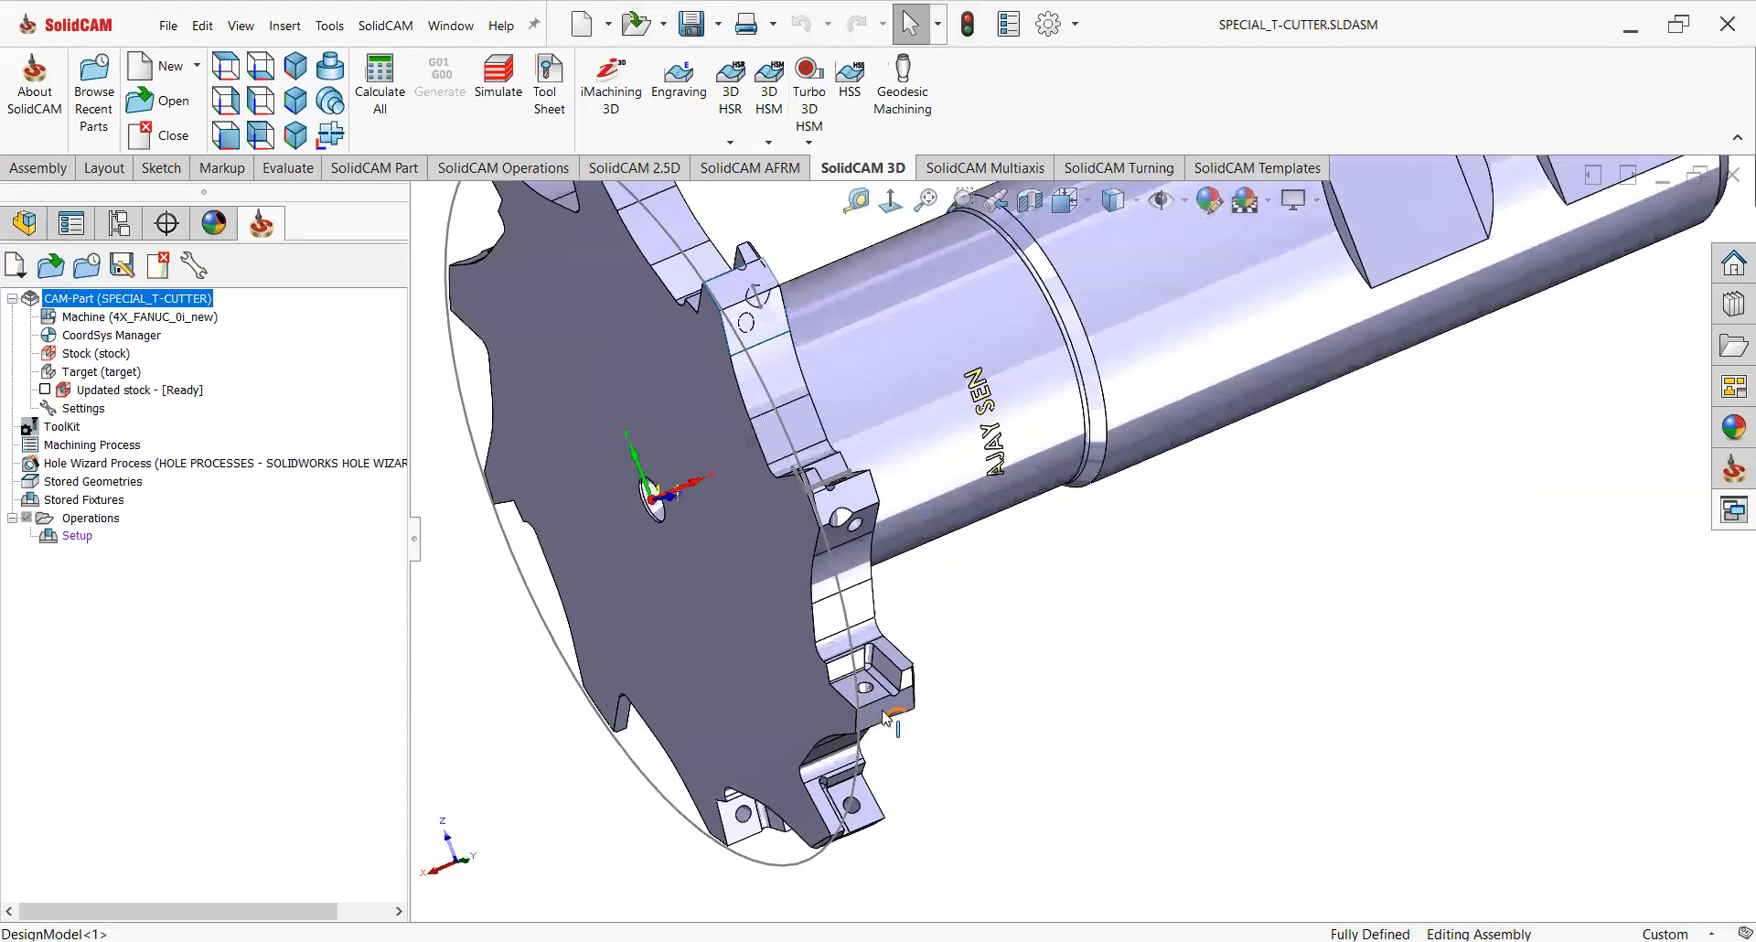
scroll(965, 706, "up", 2)
scroll(987, 684, "up", 1)
mouse_move(1061, 644)
middle_mouse_down()
mouse_move(1101, 607)
mouse_move(976, 698)
mouse_move(1052, 622)
middle_mouse_up()
scroll(812, 648, "up", 2)
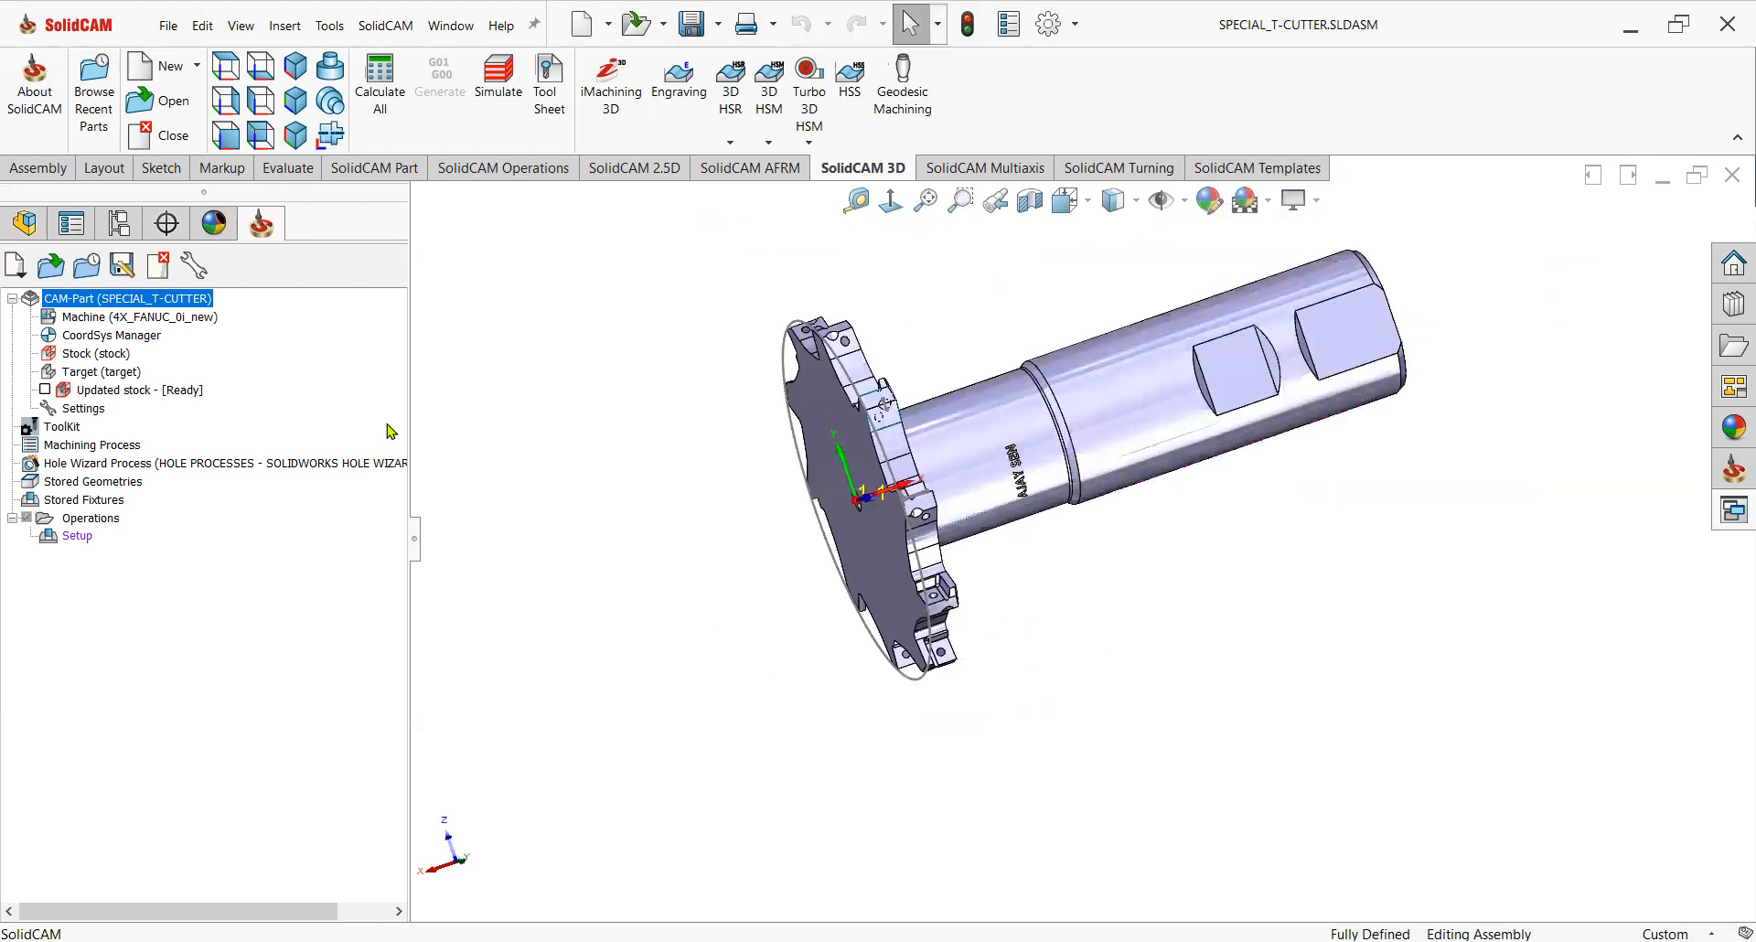
Show the Revolve1 body from the design model feature tree.
left_click(24, 223)
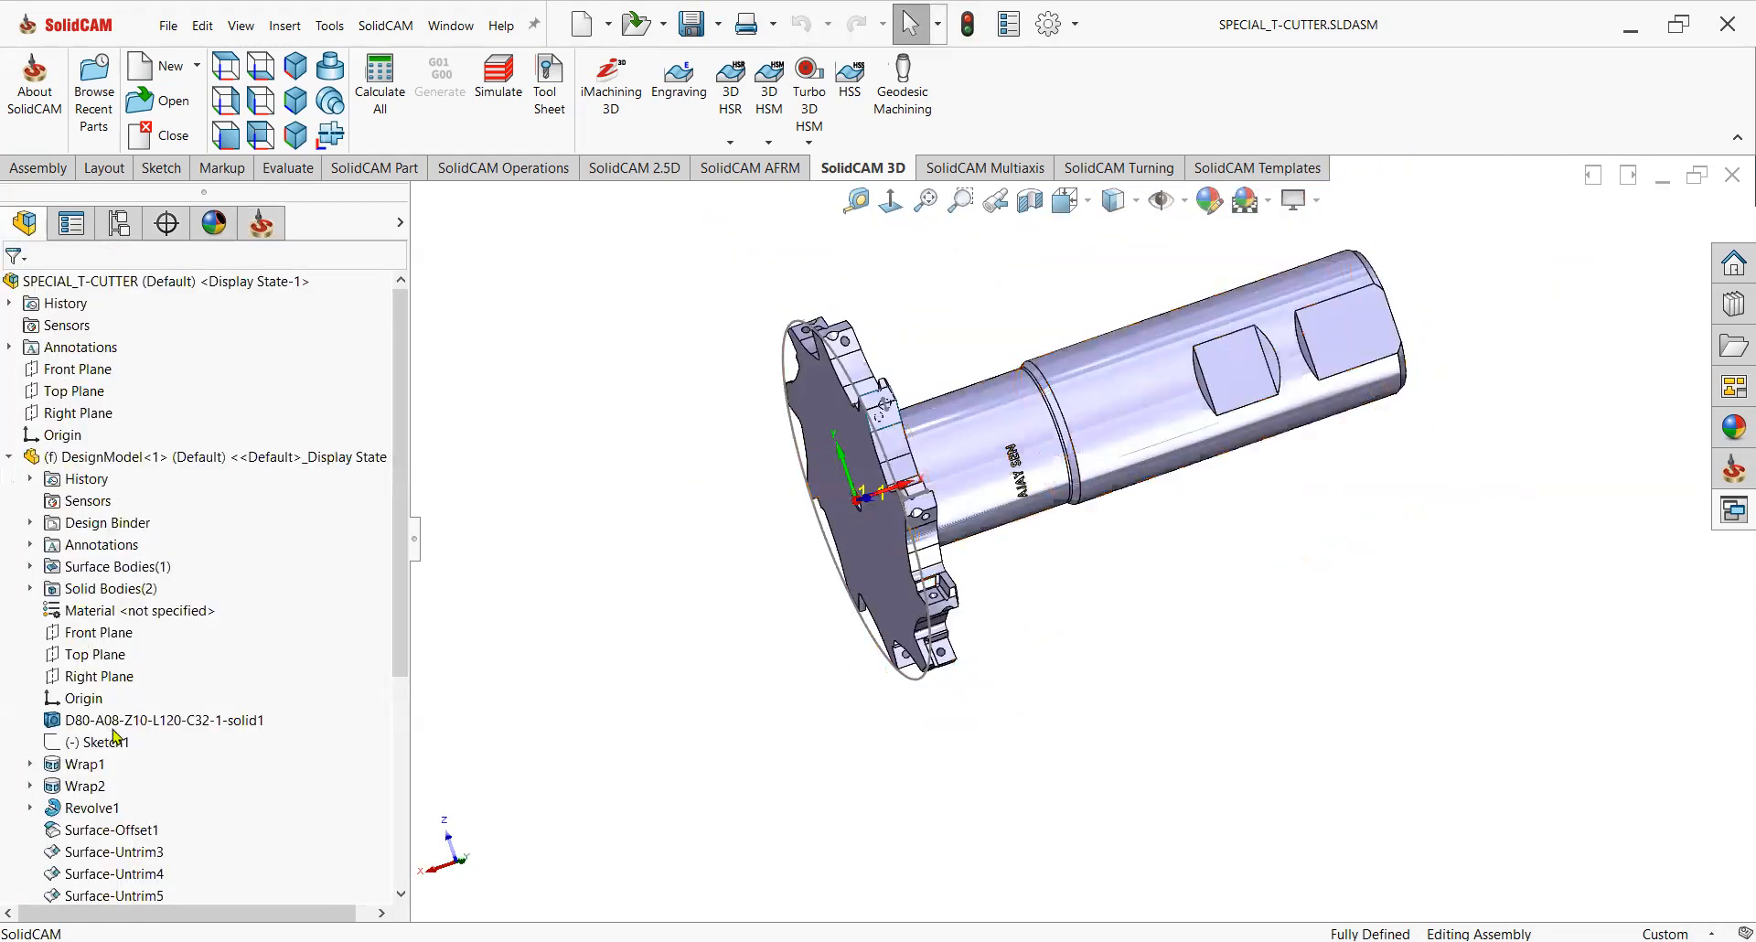
left_click_drag(404, 669, 404, 778)
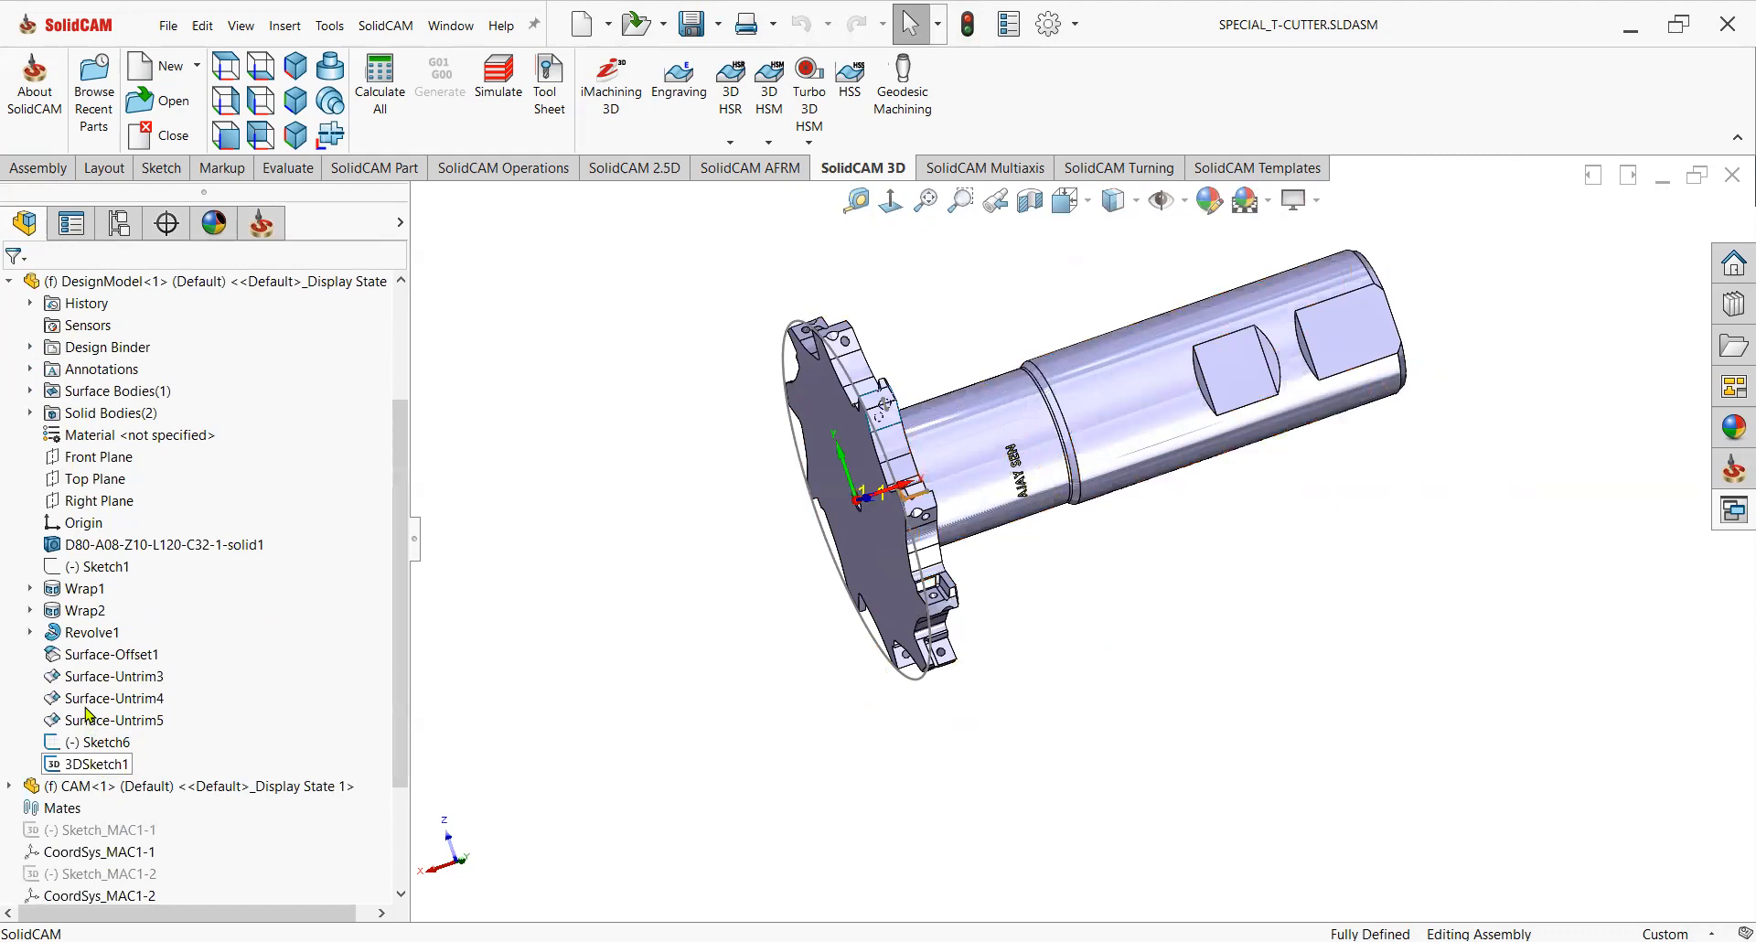
left_click(84, 633)
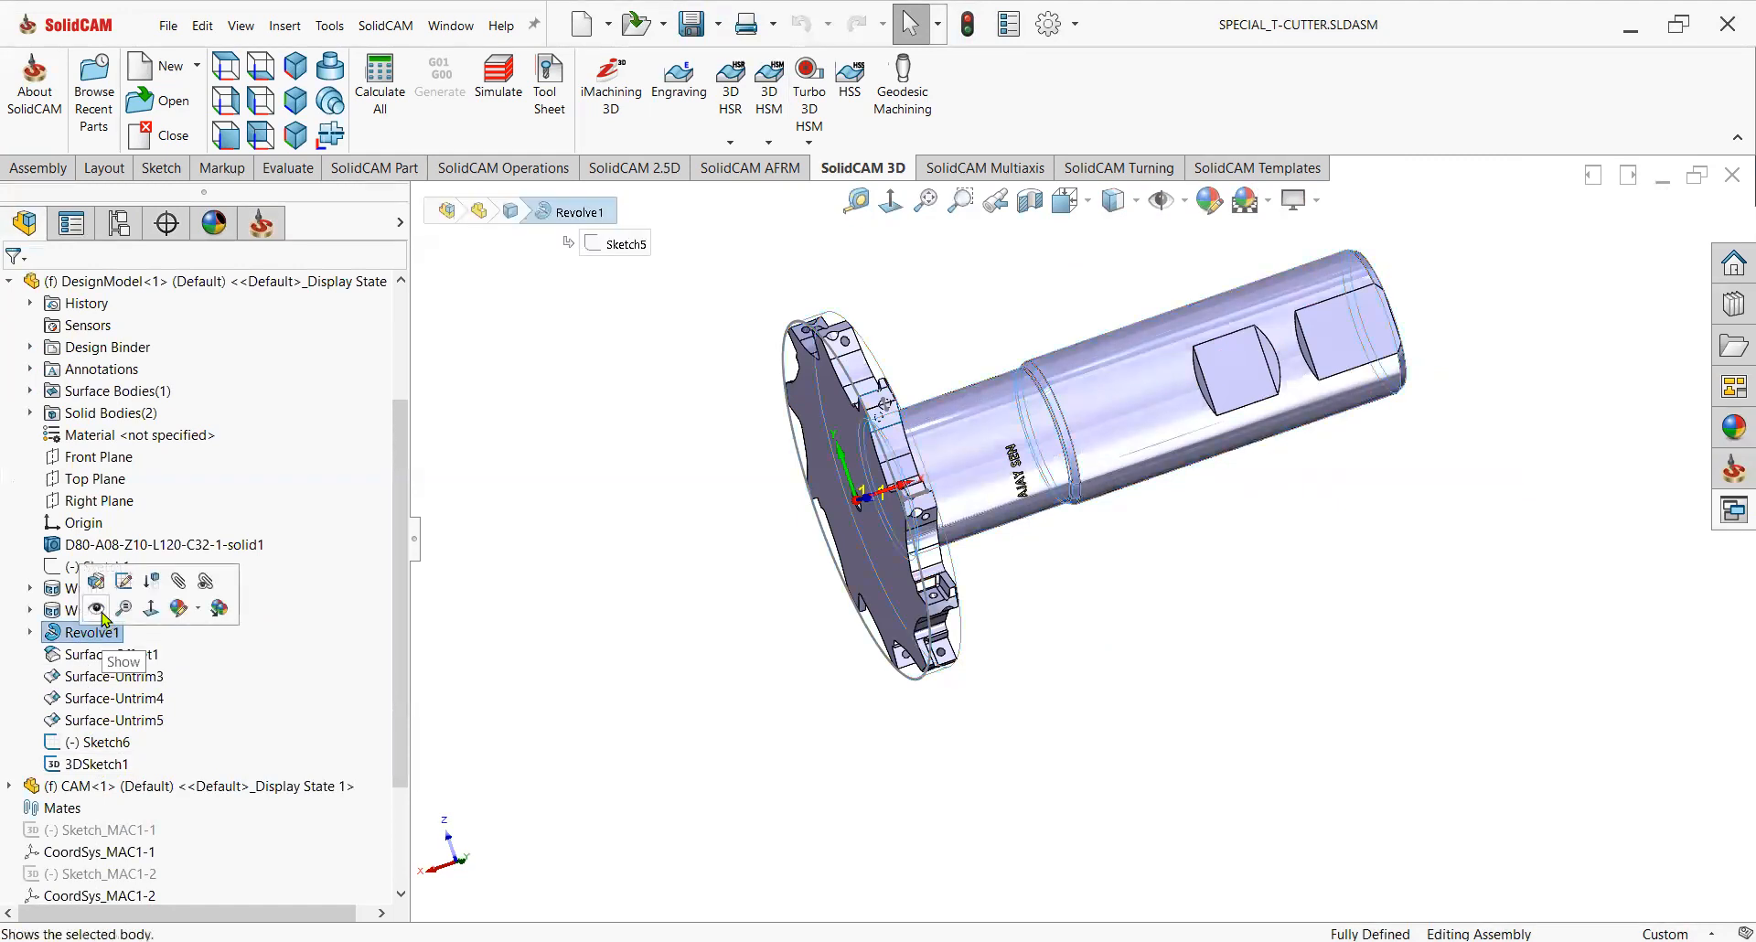
left_click(103, 619)
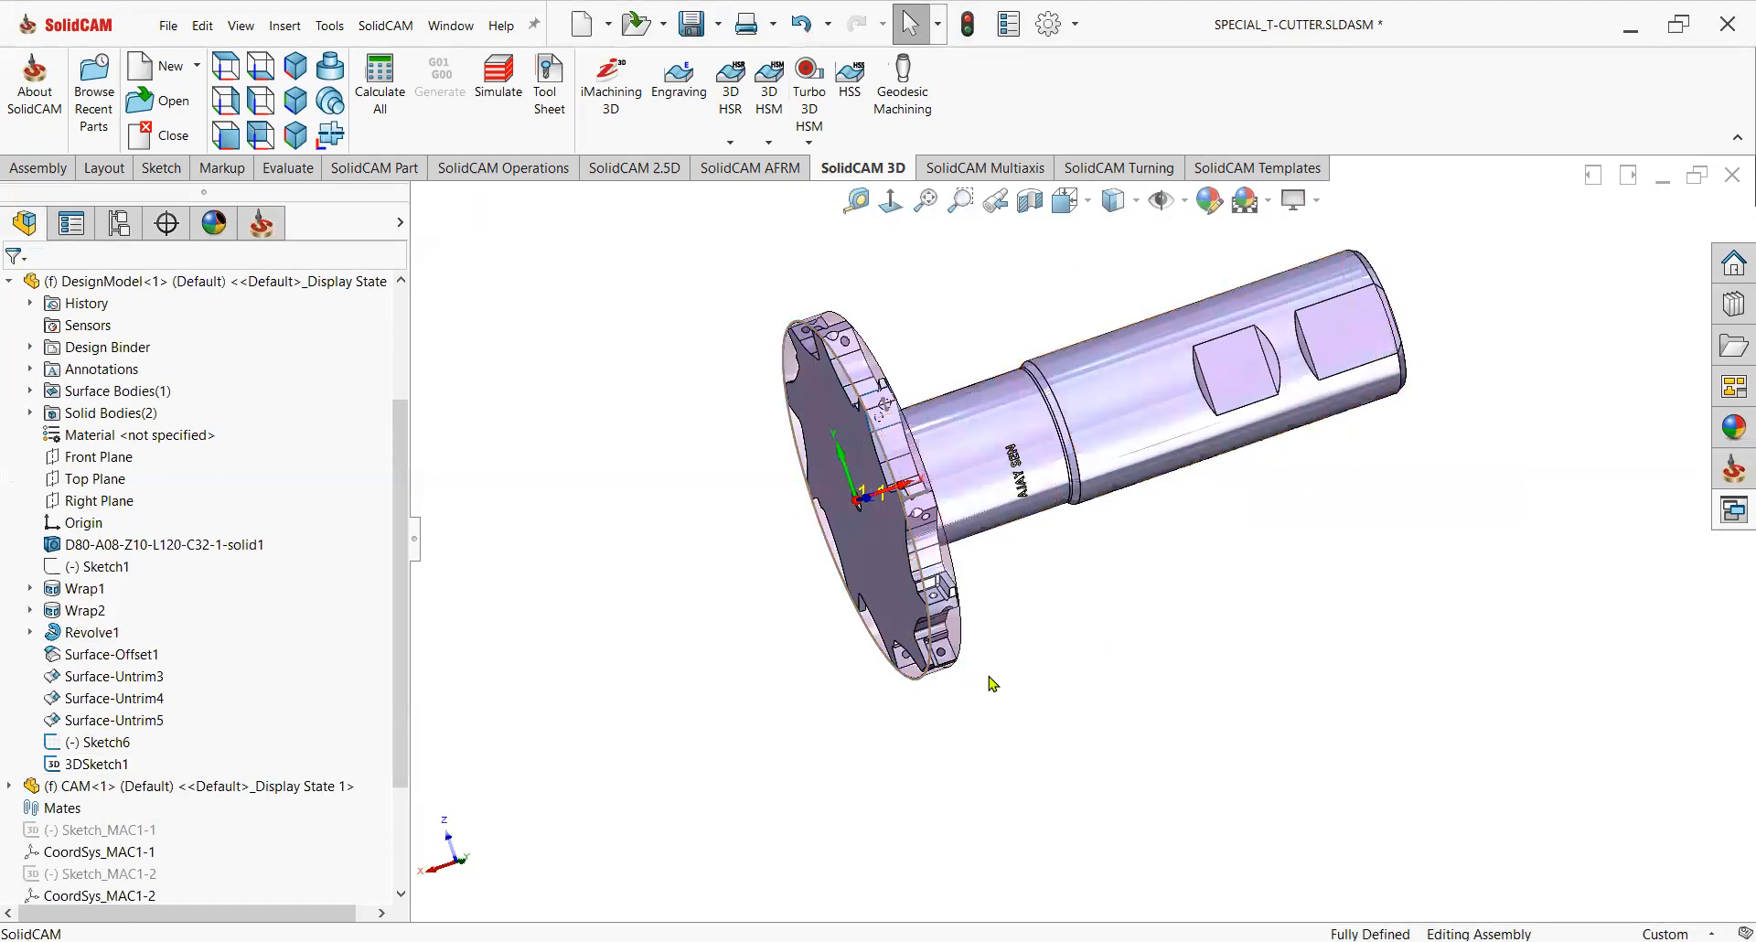
Examine the insert pockets on the cutter head with the revolved body shown, selecting one seat face.
scroll(1070, 535, "up", 3)
scroll(1082, 540, "down", 2)
middle_click_drag(1006, 540, 1035, 745)
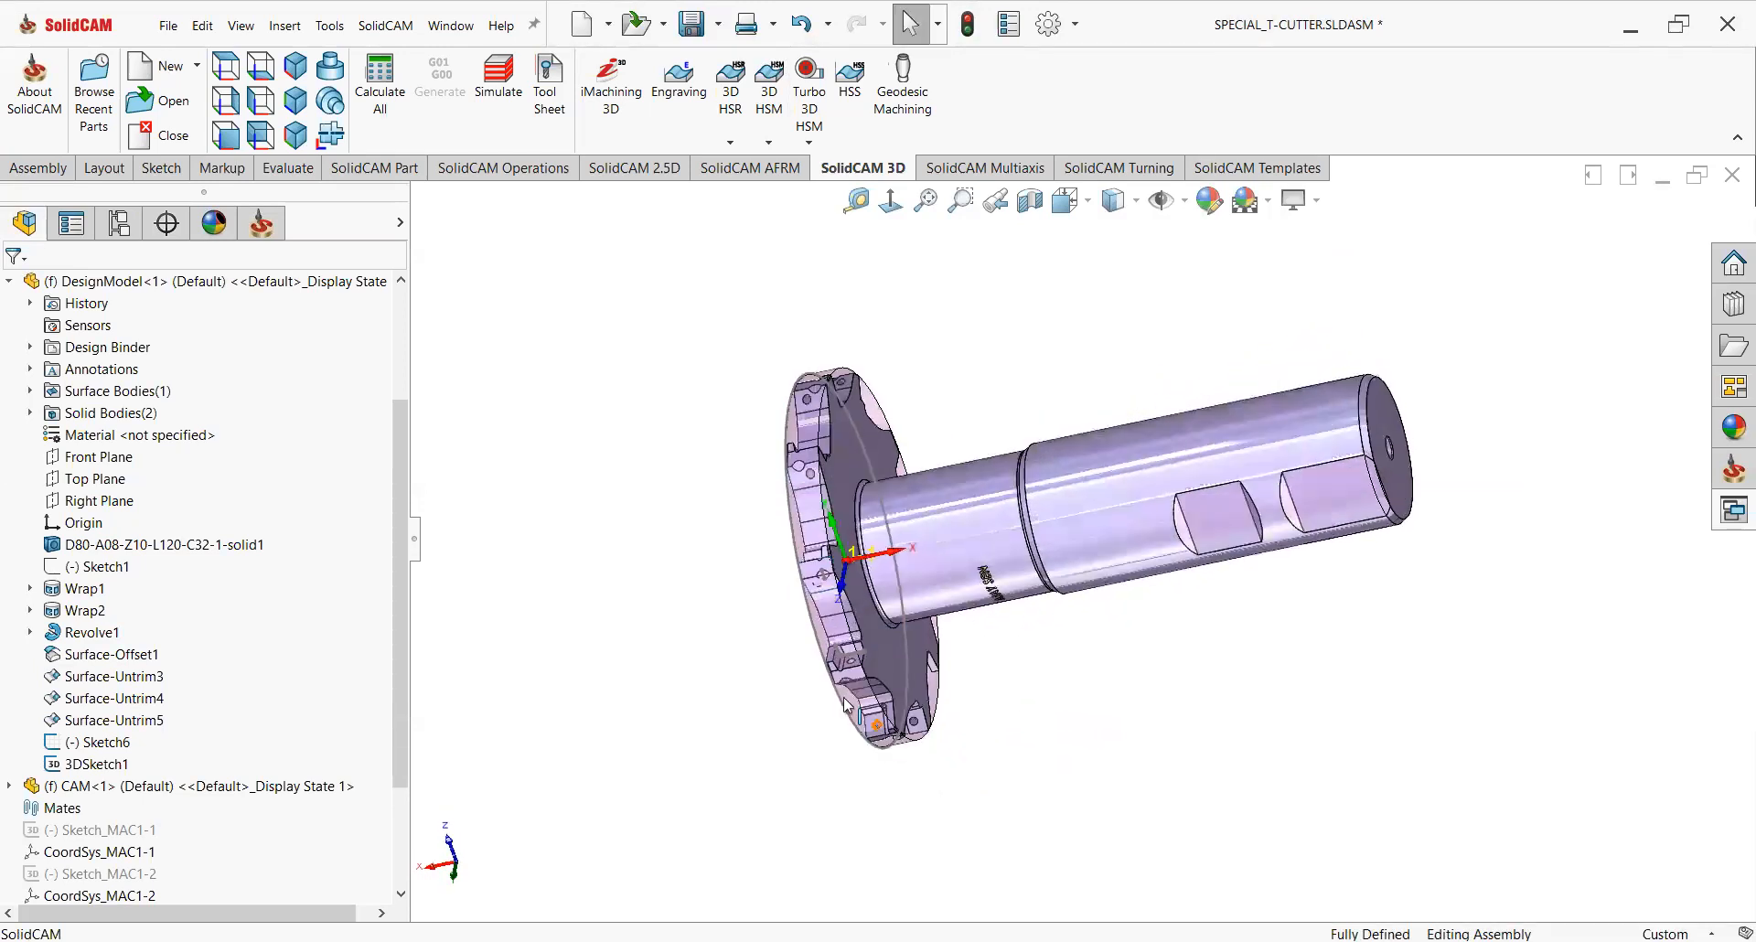
scroll(864, 695, "down", 4)
scroll(971, 560, "down", 1)
scroll(970, 569, "down", 5)
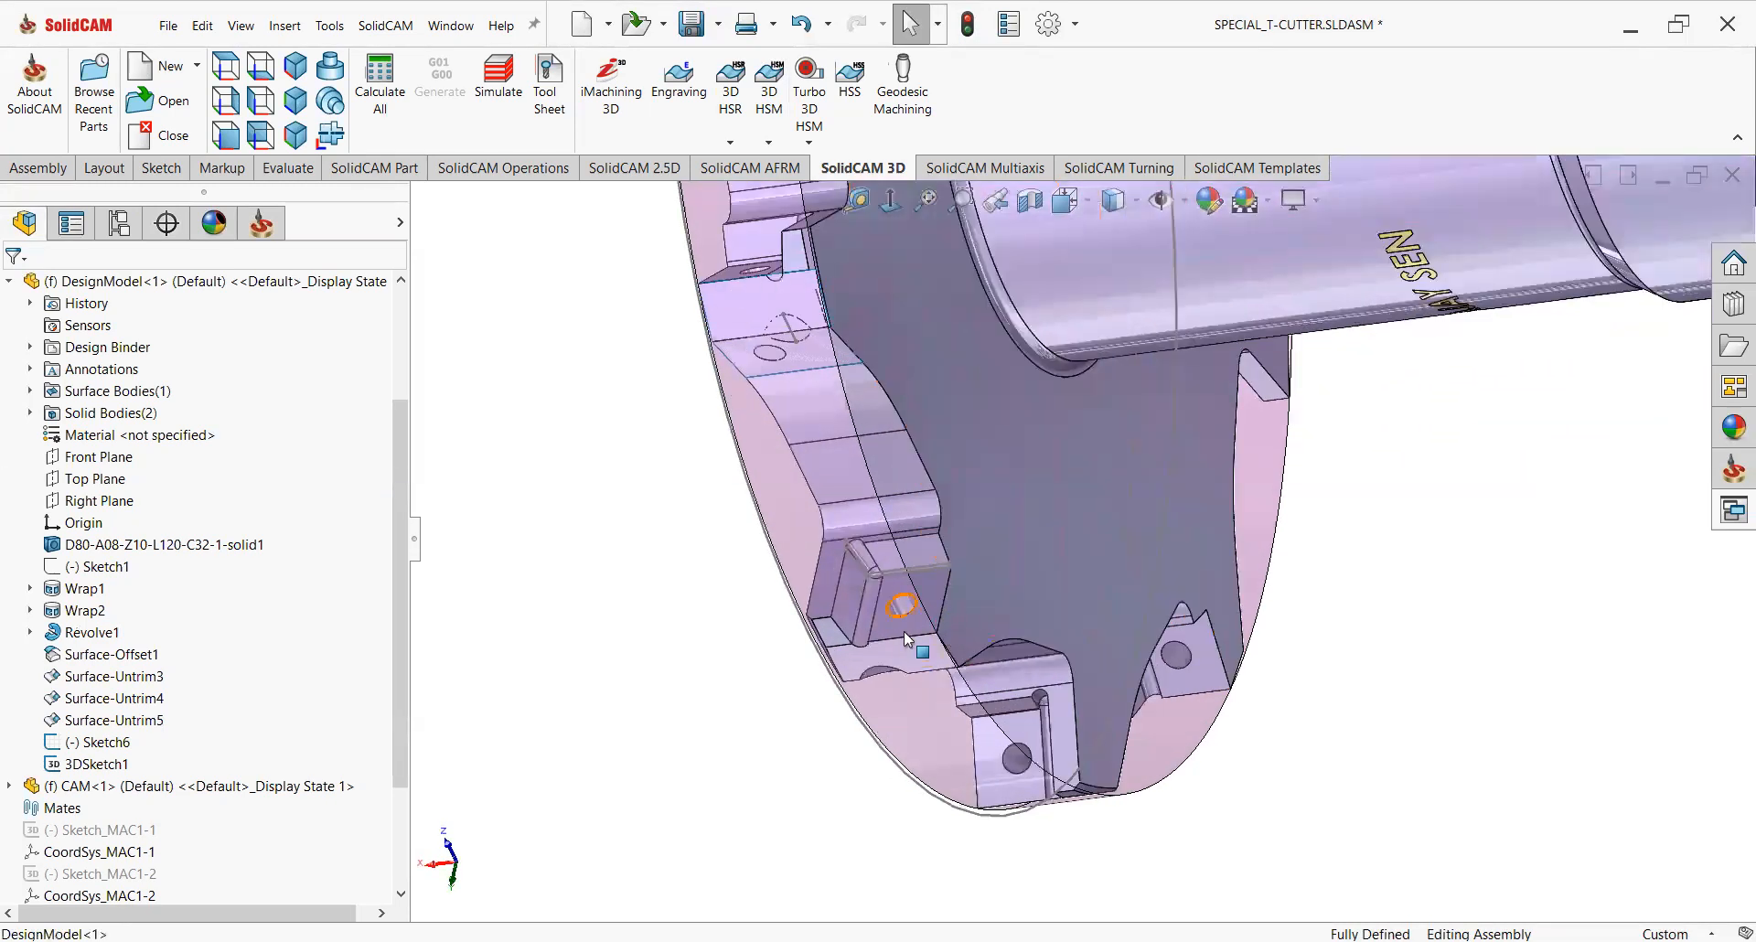
middle_click_drag(919, 611, 941, 601)
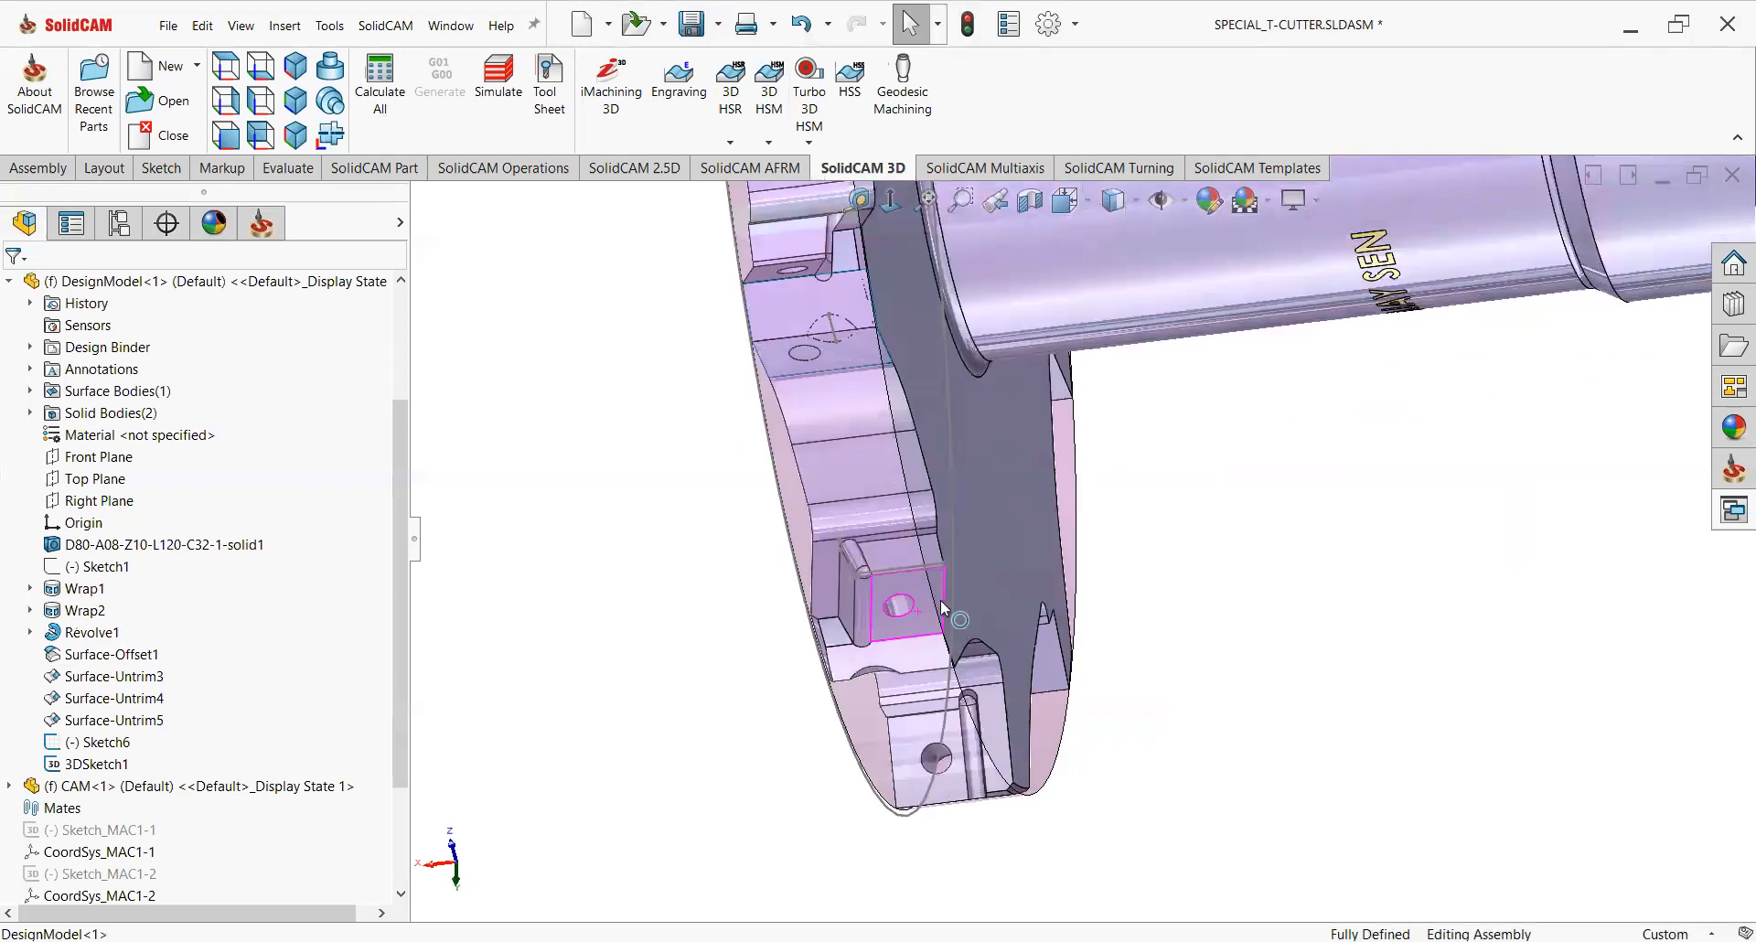
scroll(940, 600, "down", 1)
left_click(936, 617)
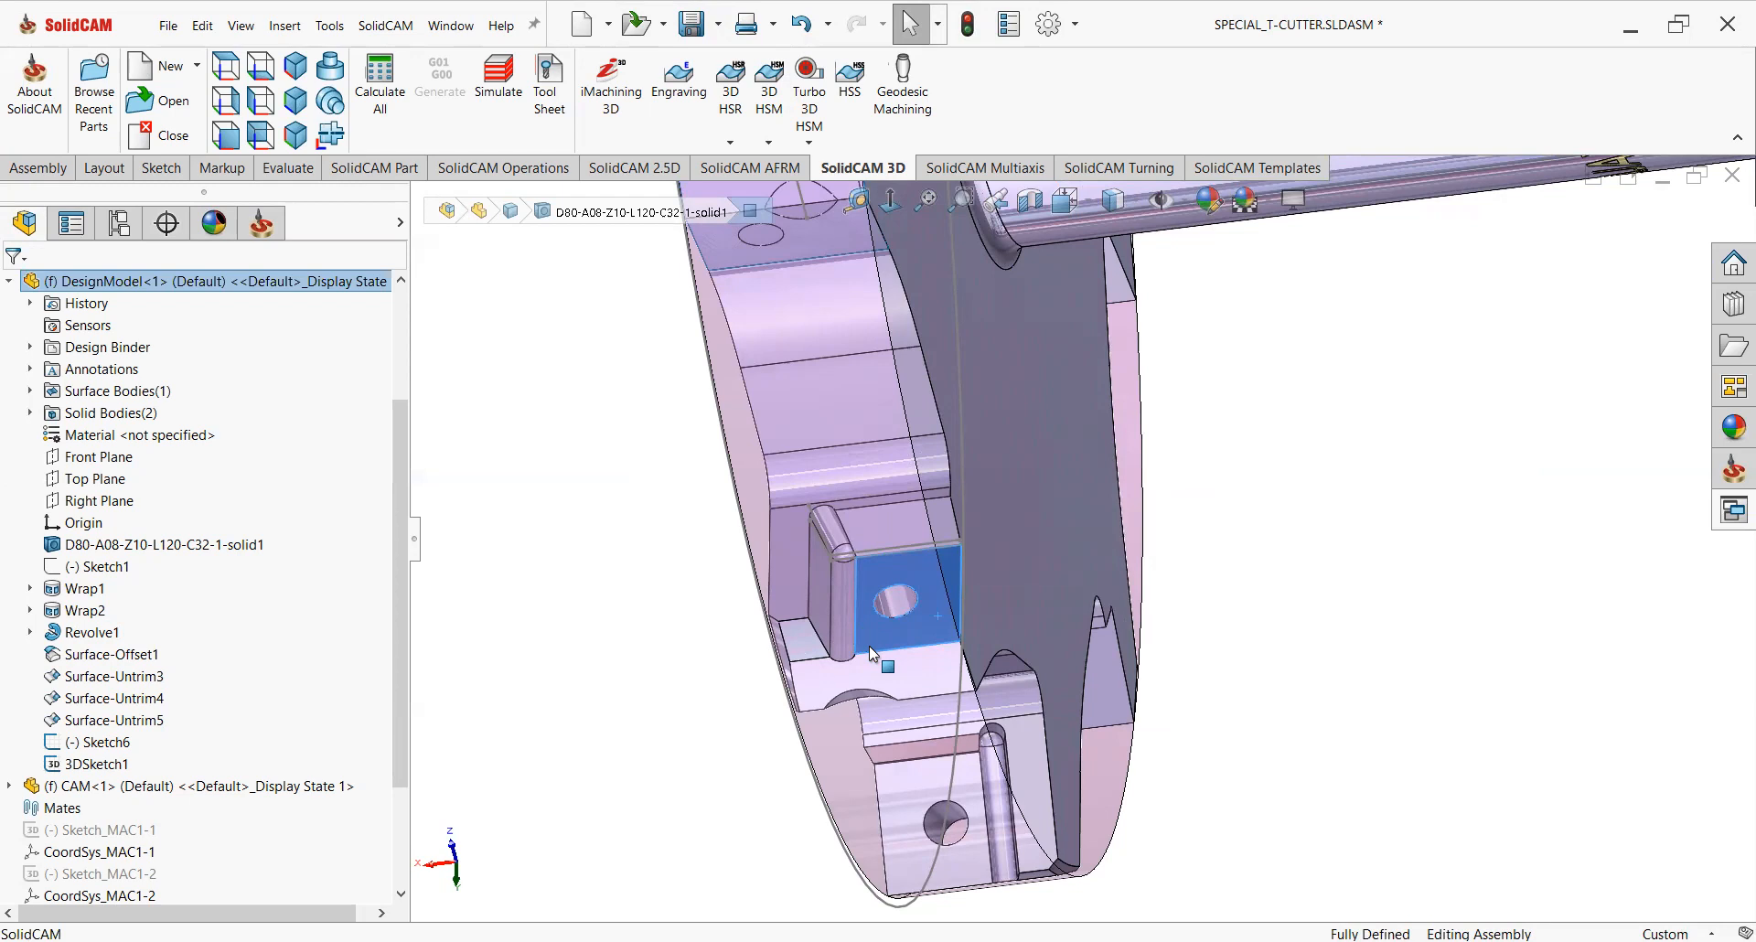
scroll(868, 688, "up", 8)
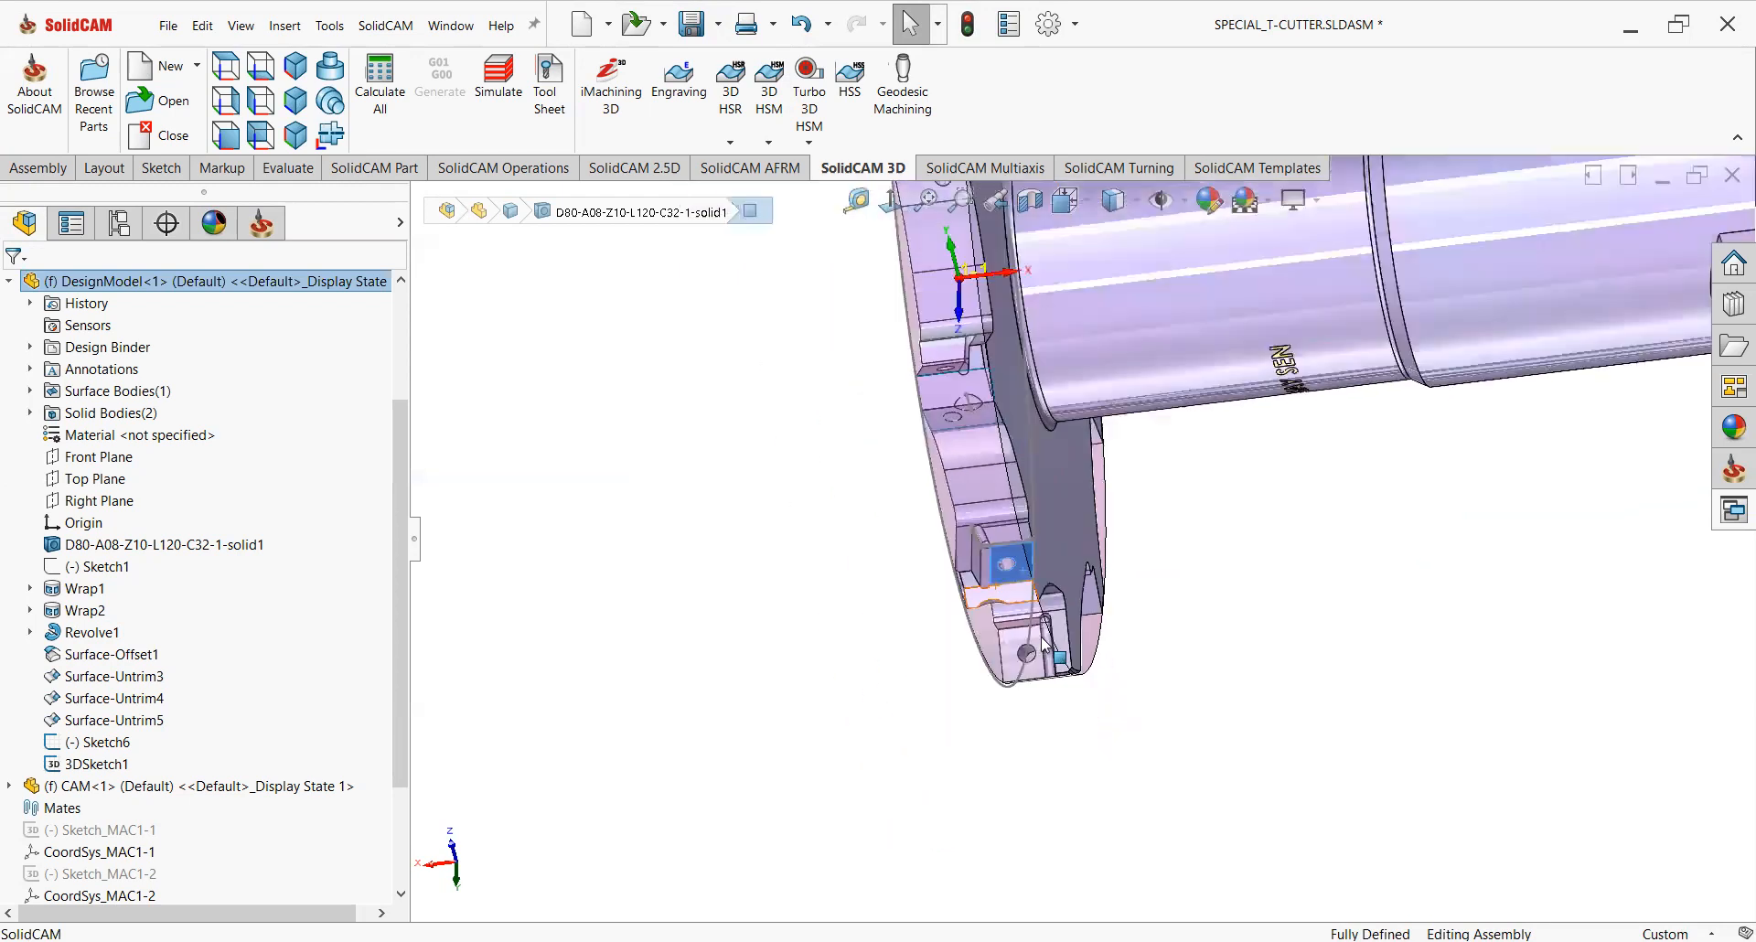
middle_click_drag(1195, 391, 1240, 408)
middle_click_drag(1189, 712, 756, 482)
Display the stock model in 3D from the SolidCAM manager and close its preview.
left_click(261, 223)
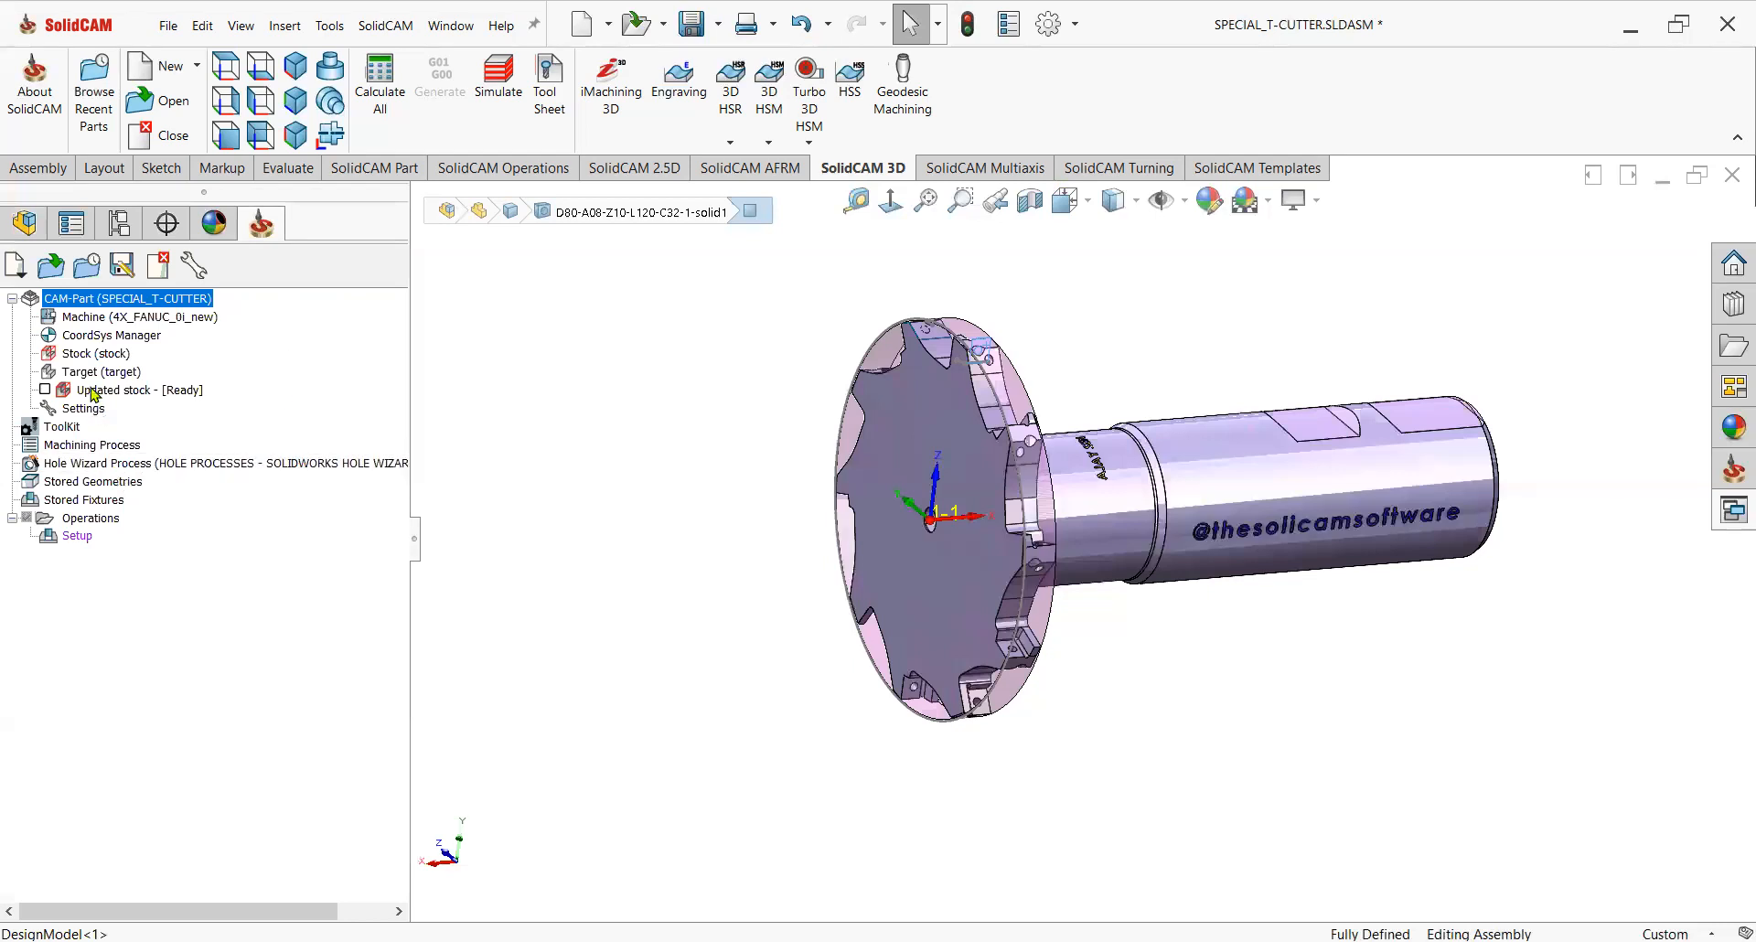
double_click(91, 353)
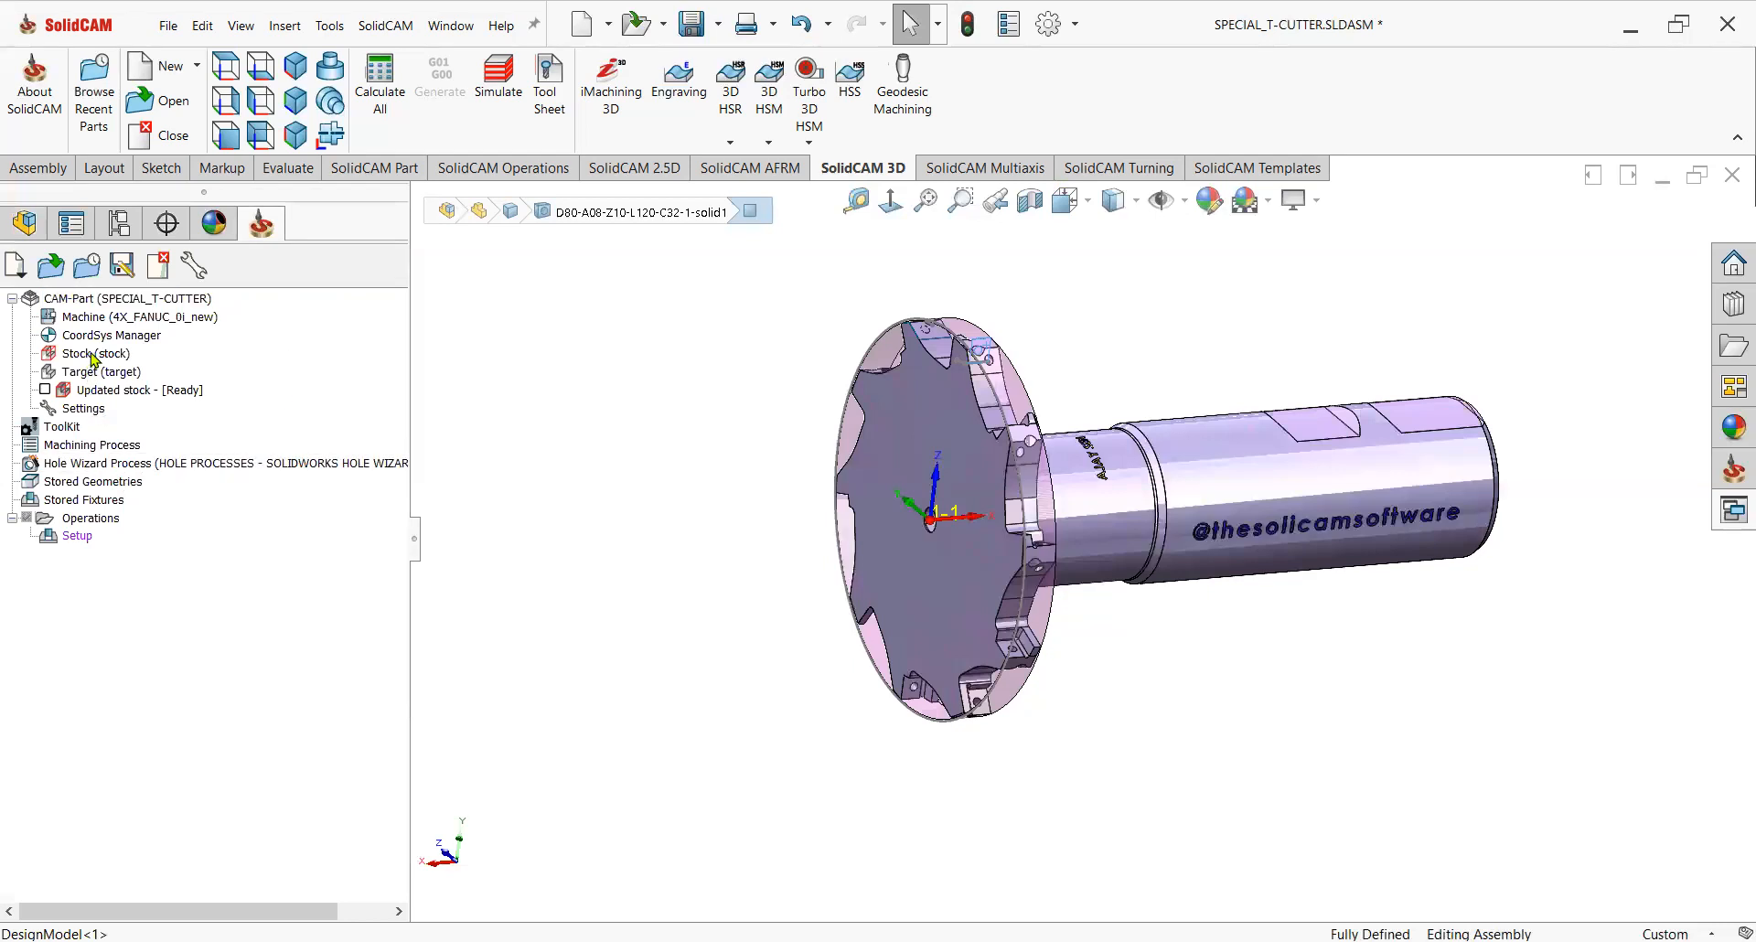
right_click(92, 356)
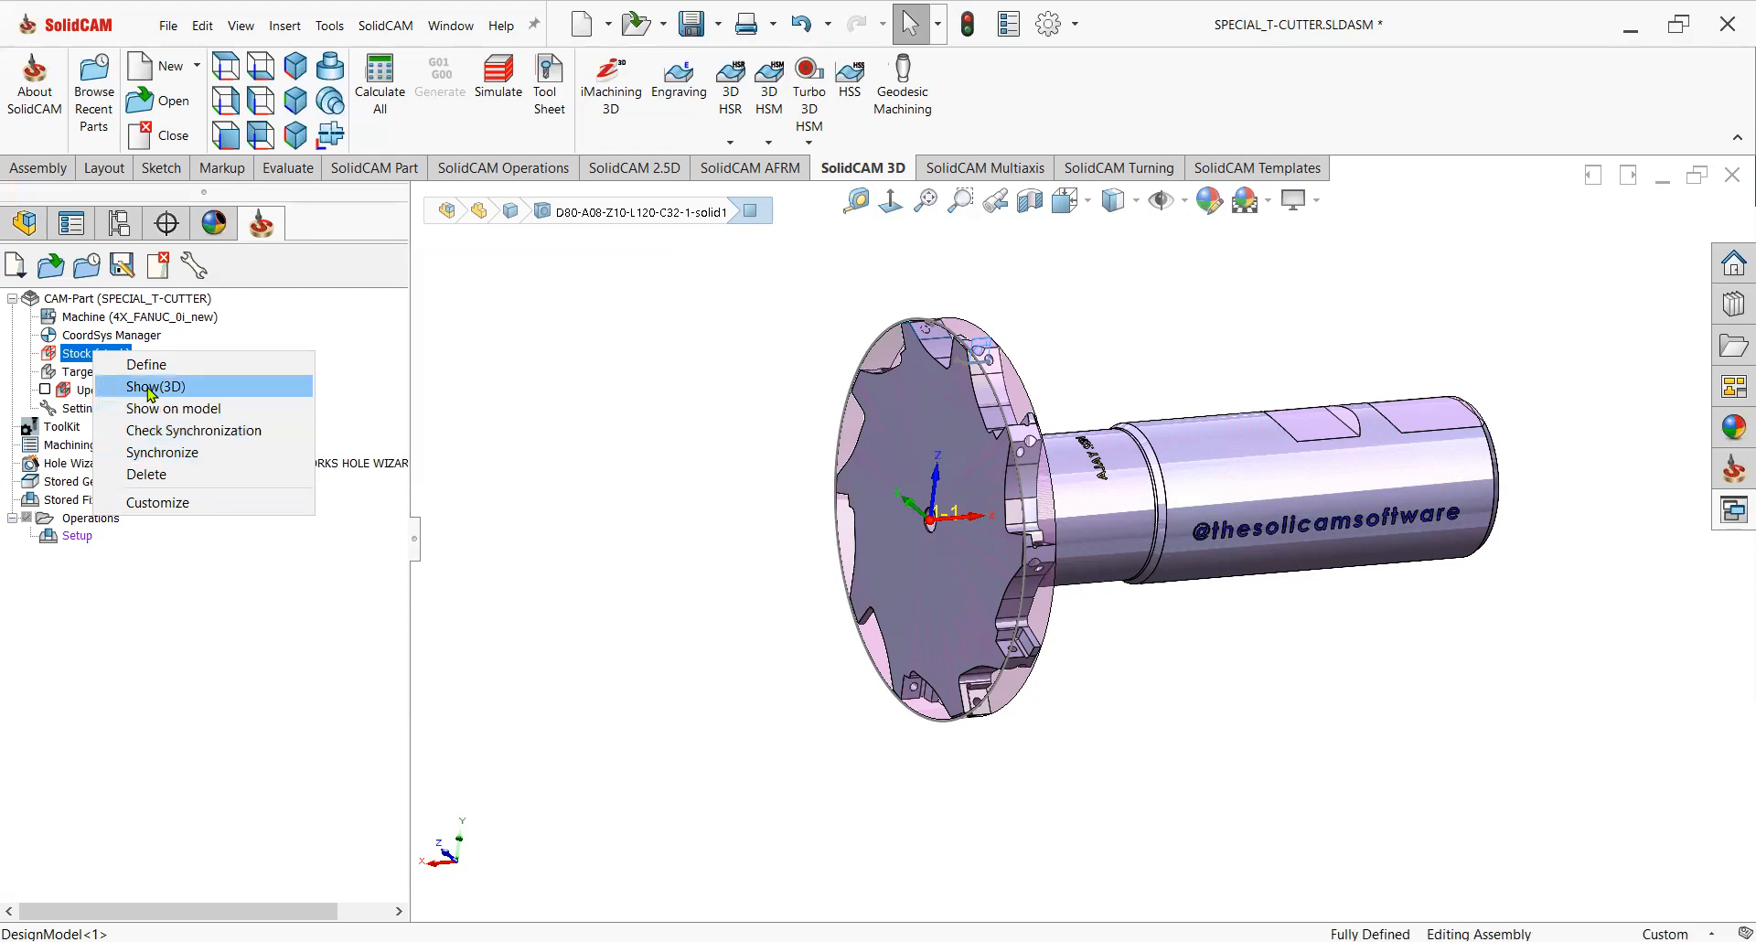
left_click_drag(389, 521, 470, 491)
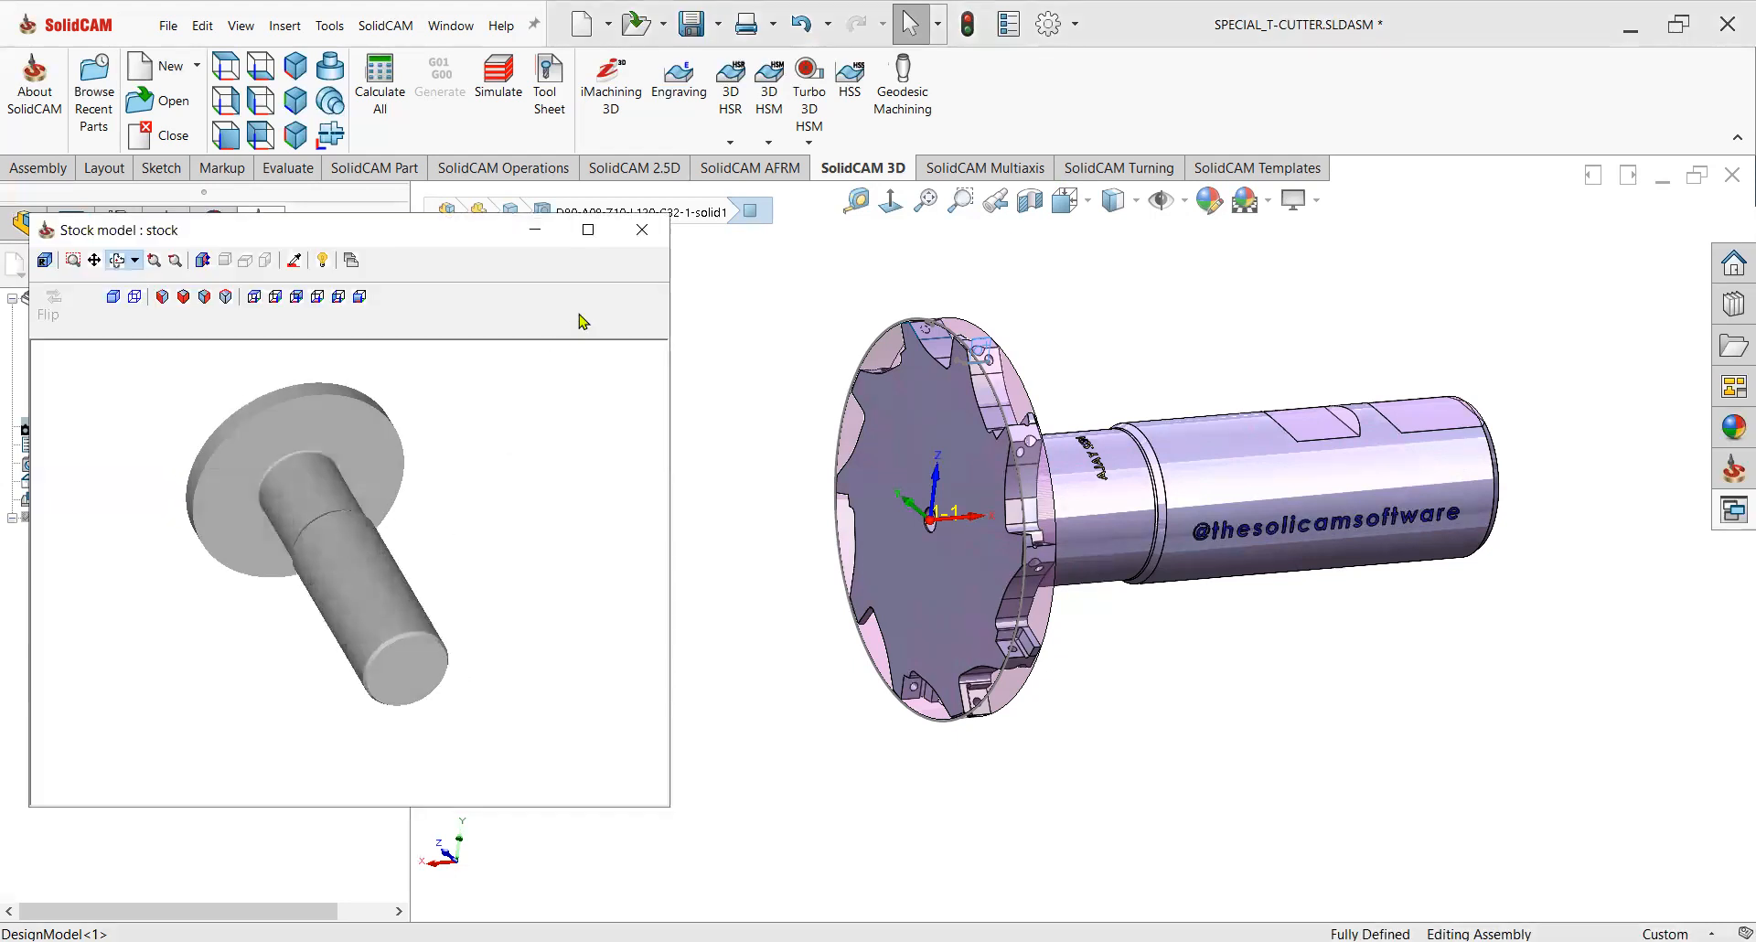
left_click(646, 239)
Display the target model in 3D, rotate it, and close its preview.
right_click(99, 374)
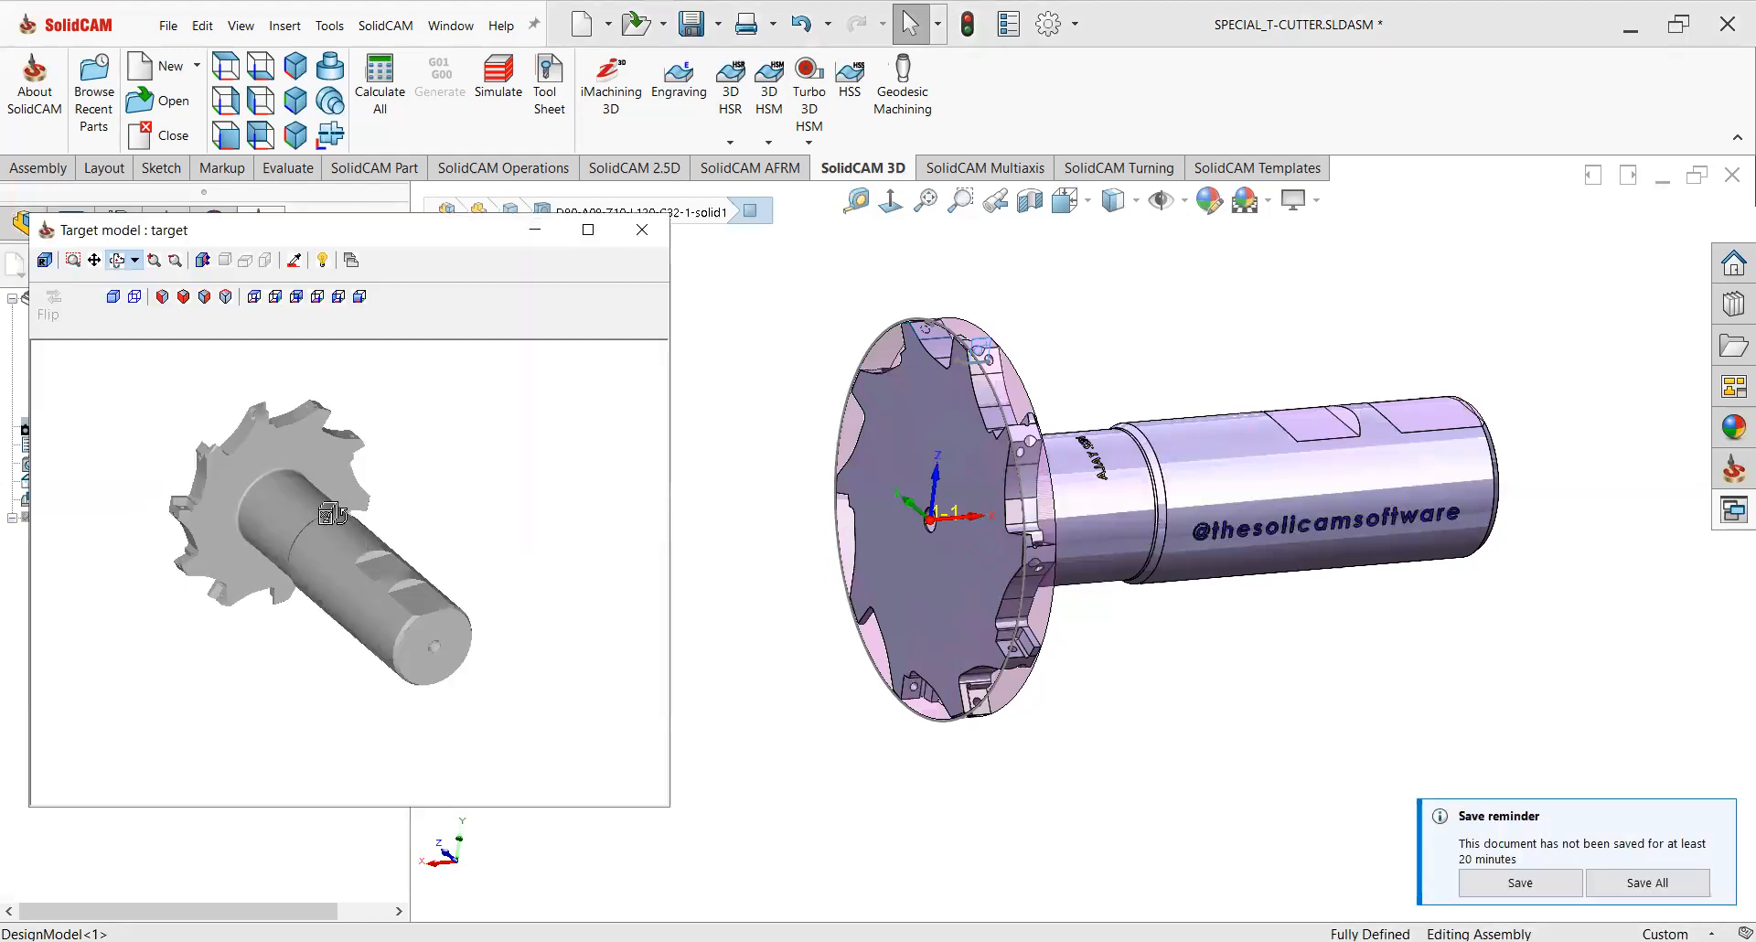
left_click_drag(439, 633, 499, 456)
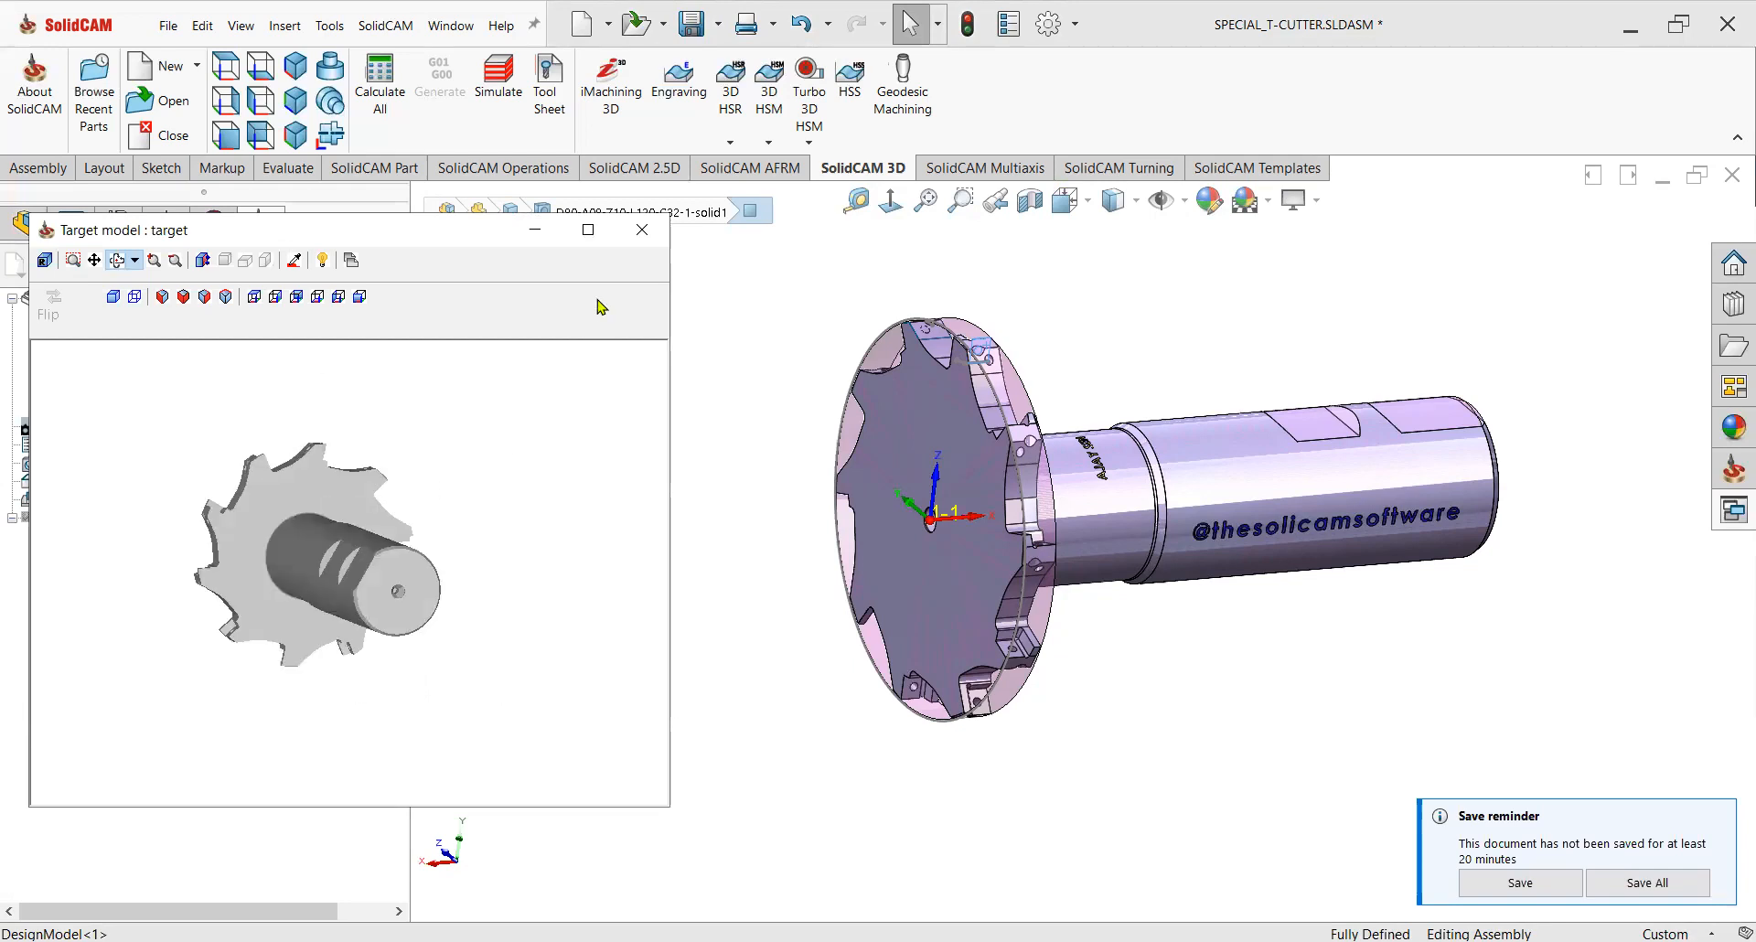
left_click(640, 231)
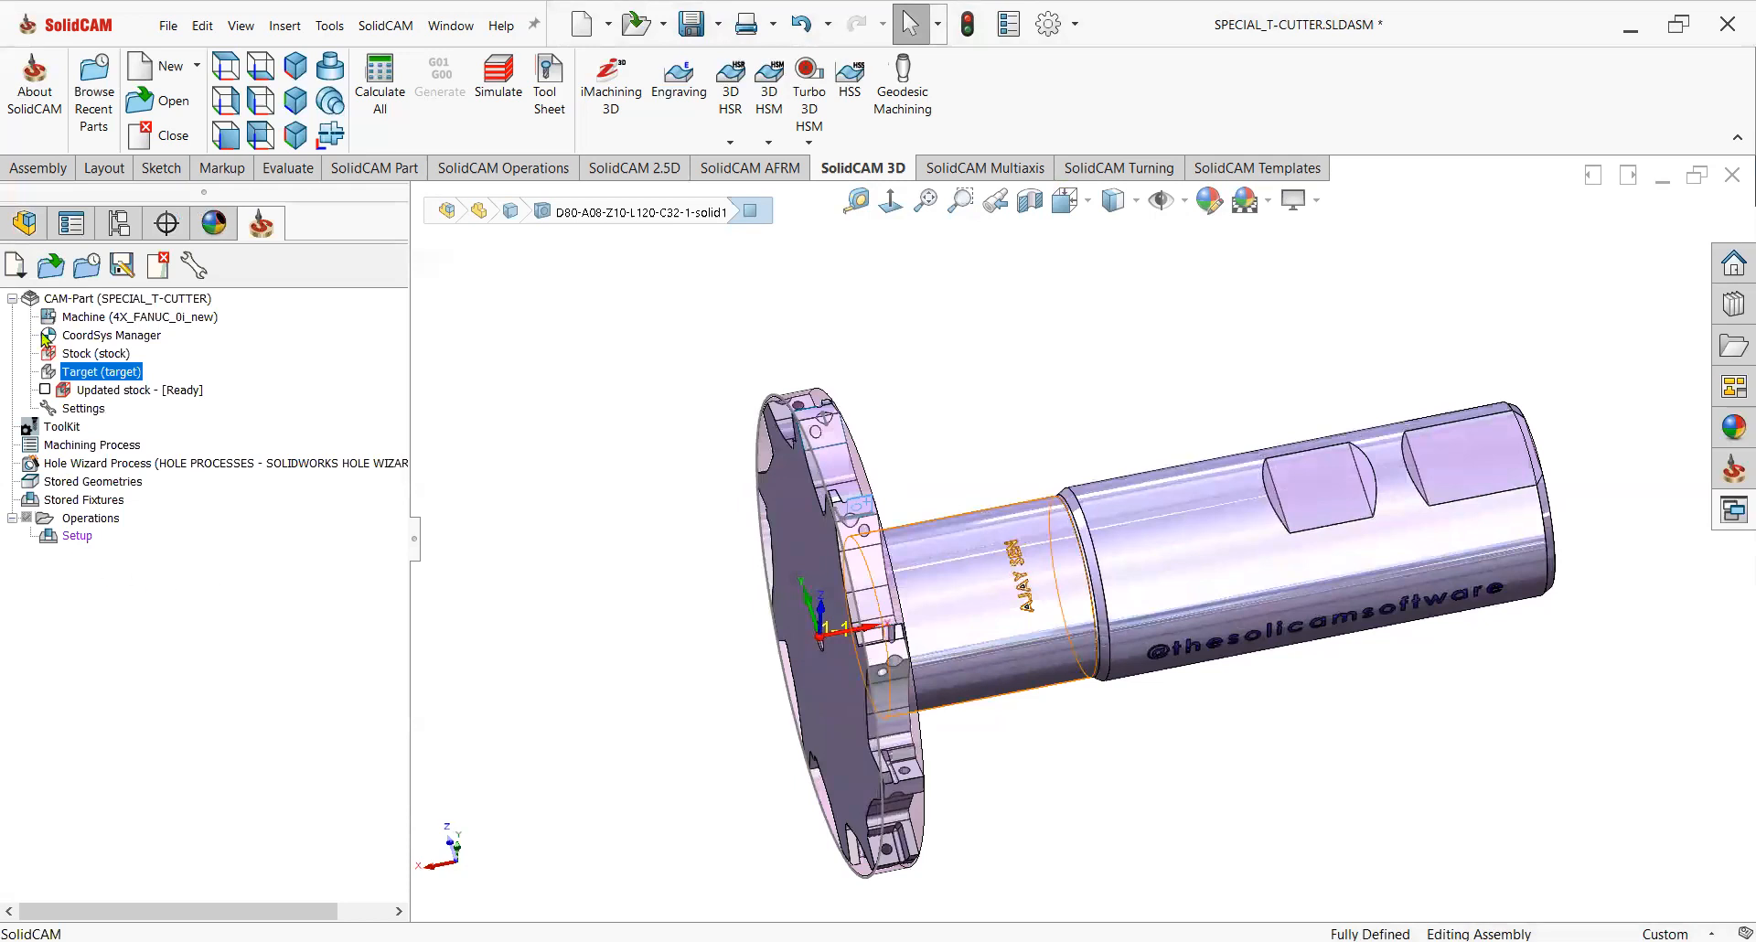
Hide the Revolve1 body from the design model feature tree.
left_click(25, 223)
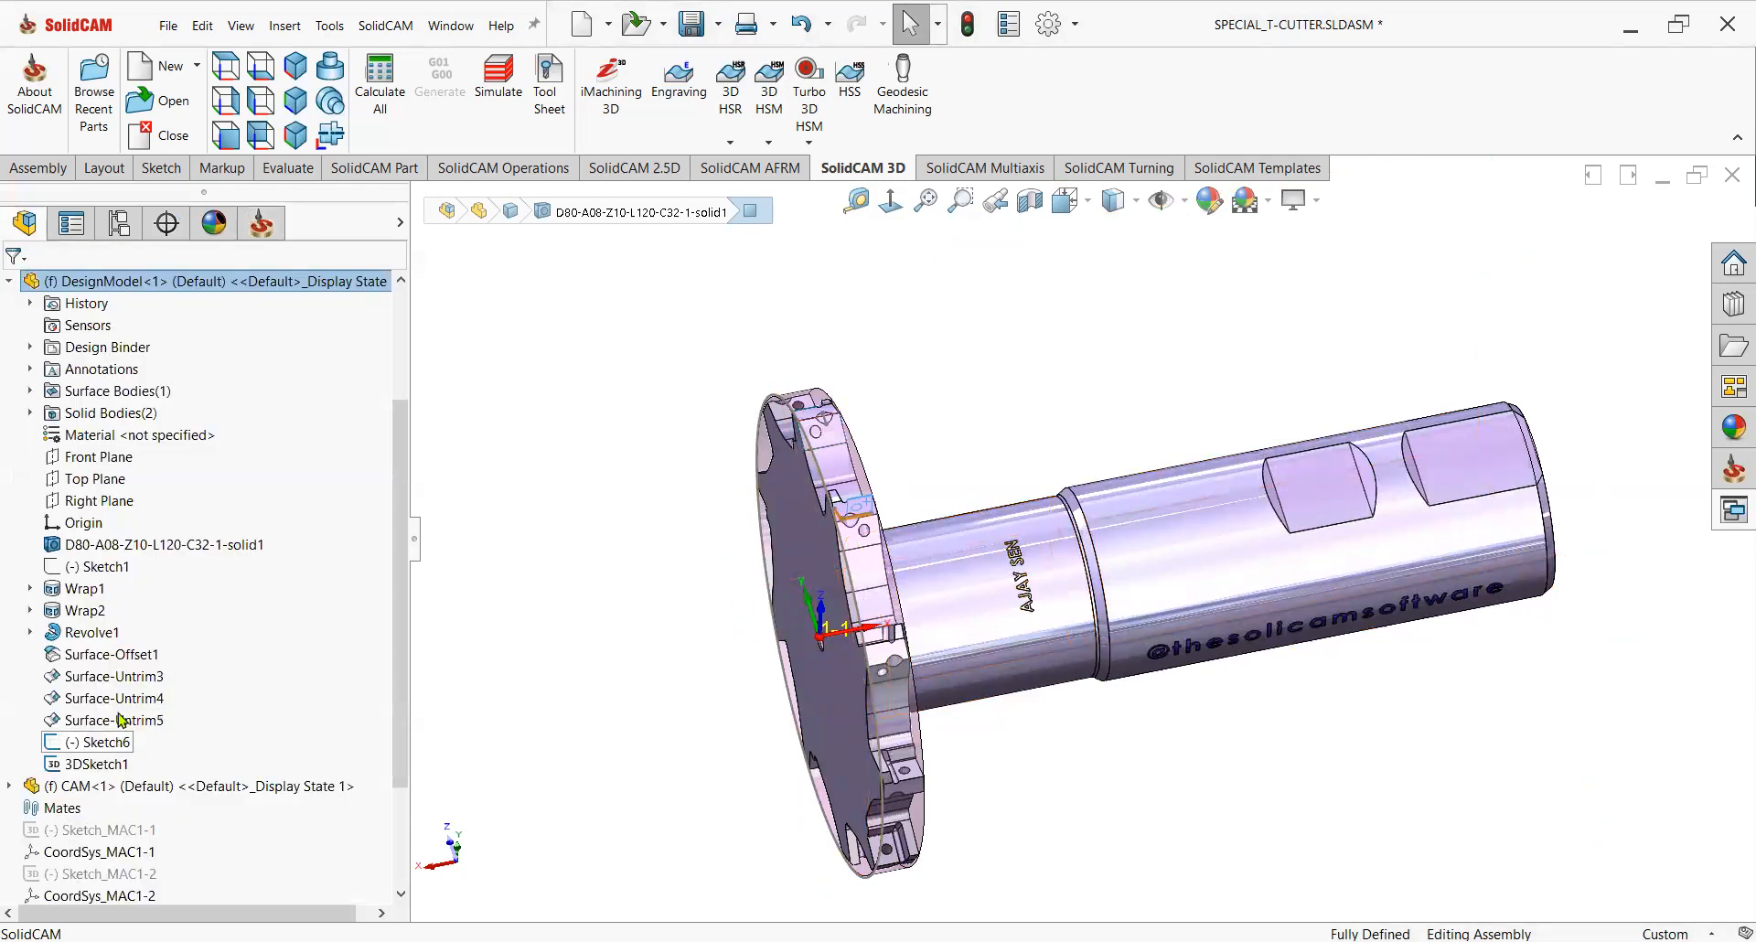
left_click(92, 632)
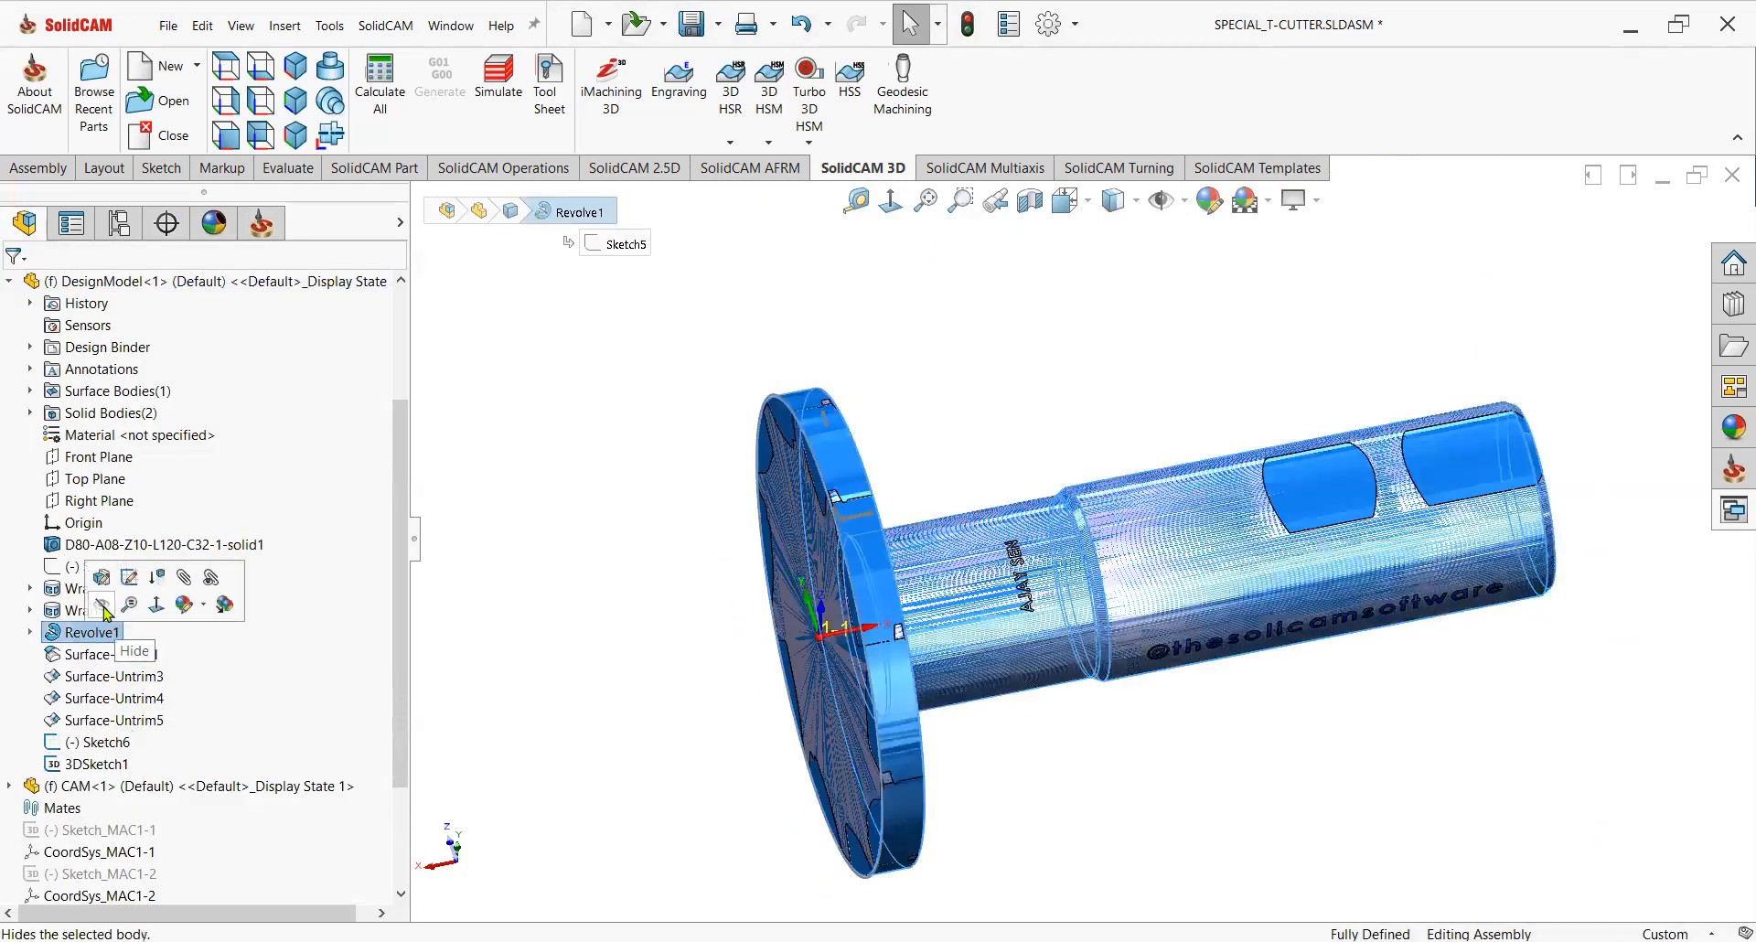
left_click(104, 607)
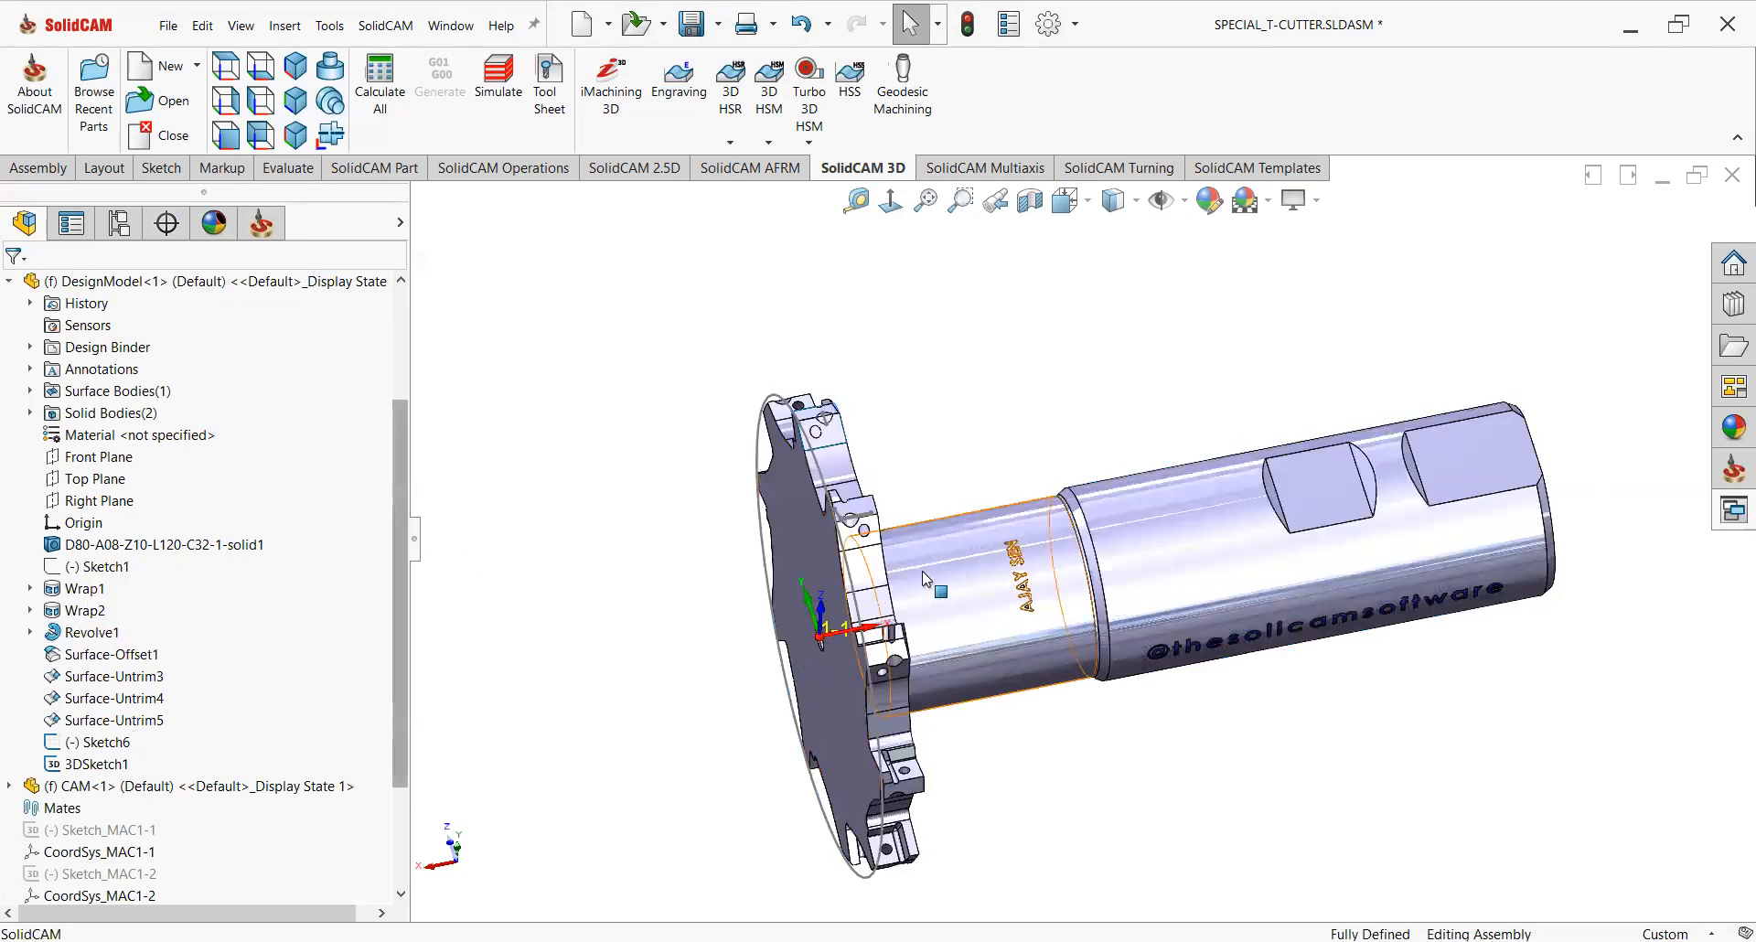
Select the cutter's outer circular edge and the neck's cylindrical face to check their diameters.
middle_click_drag(939, 617, 878, 497)
middle_click_drag(737, 443, 810, 410)
left_click(798, 400)
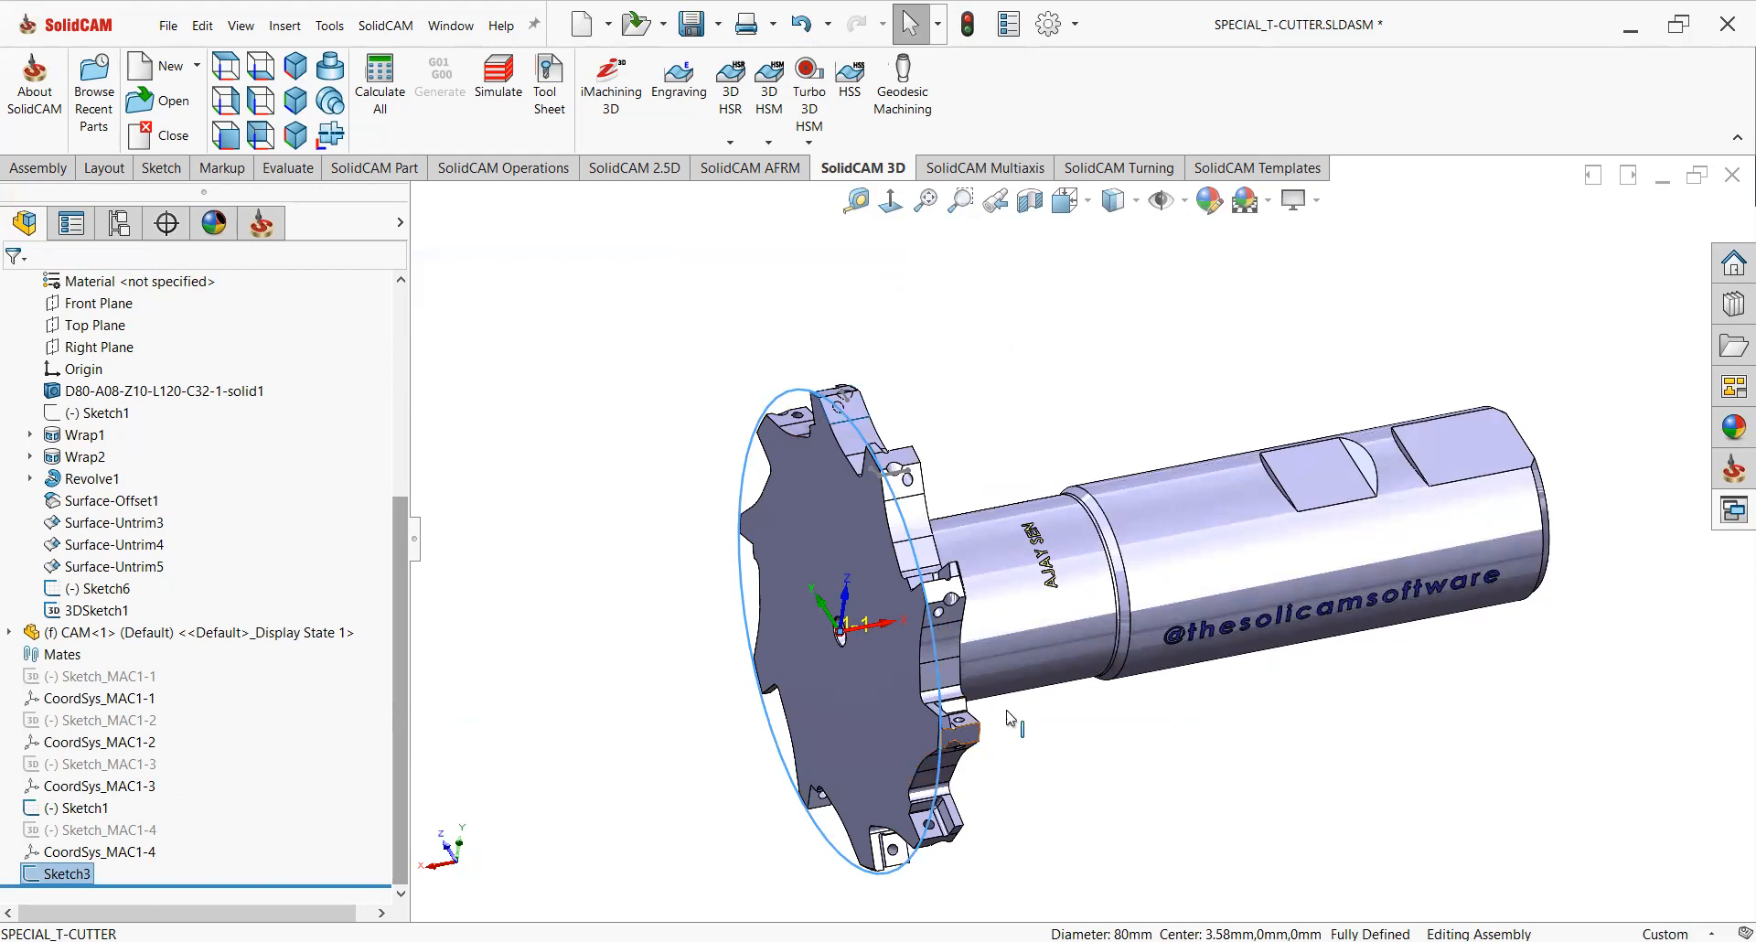
mouse_move(1143, 746)
middle_mouse_down()
mouse_move(1110, 737)
mouse_move(1128, 756)
middle_mouse_up()
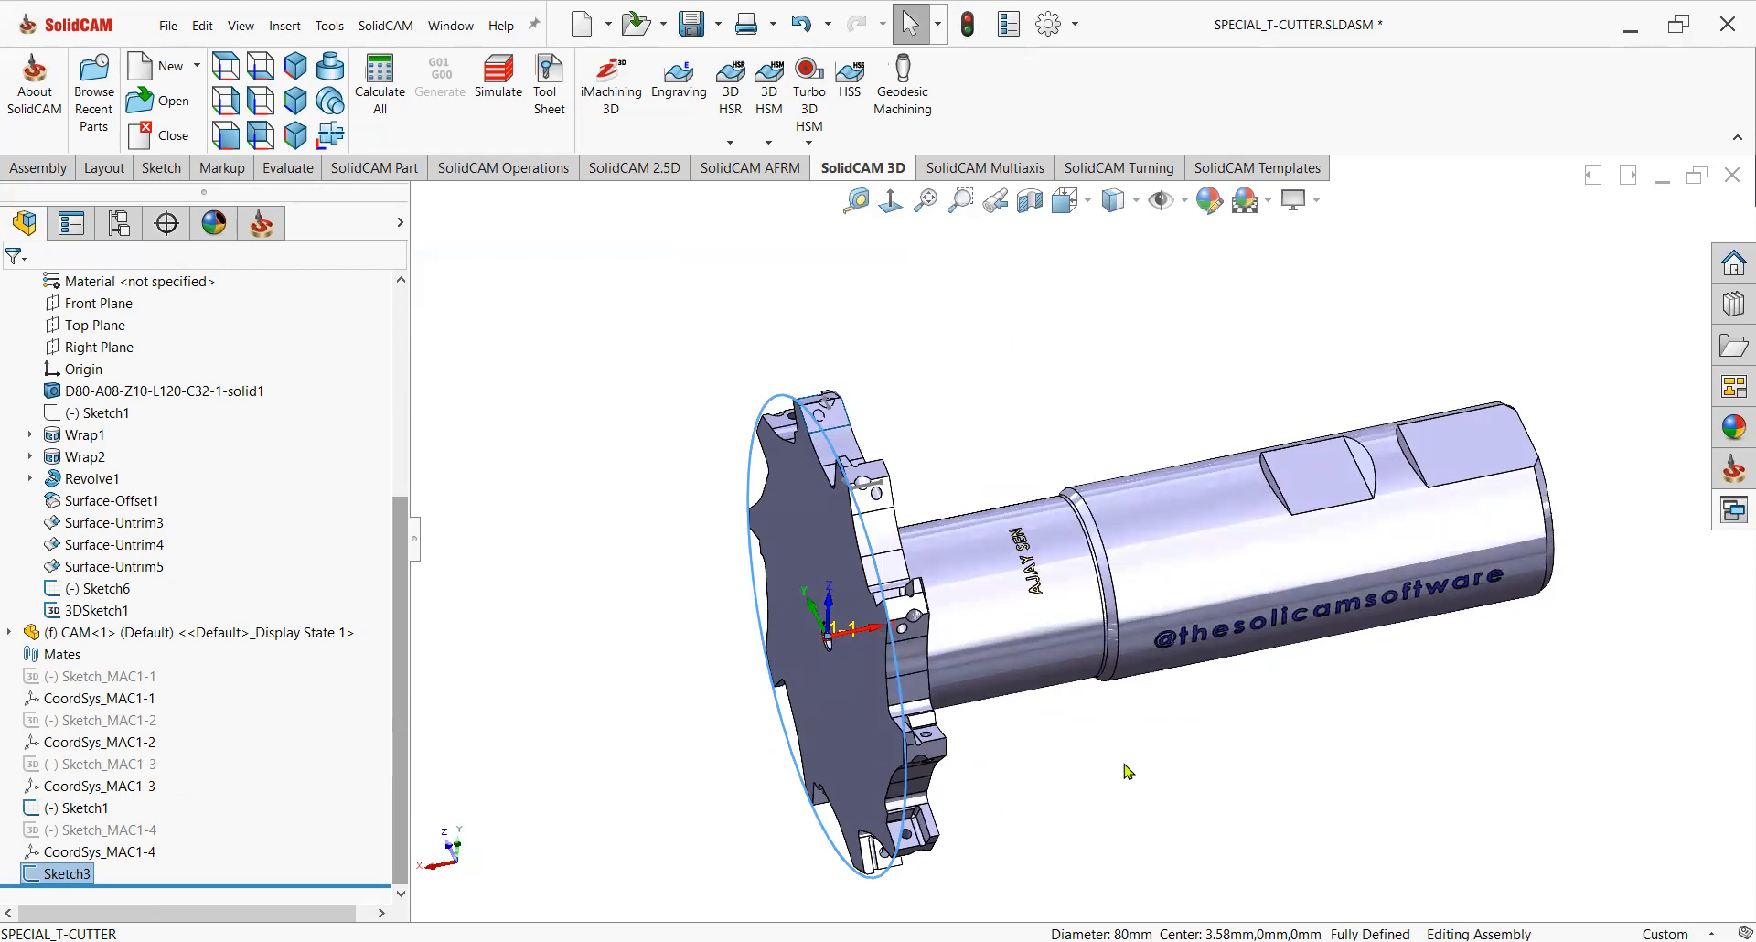
left_click(1016, 657)
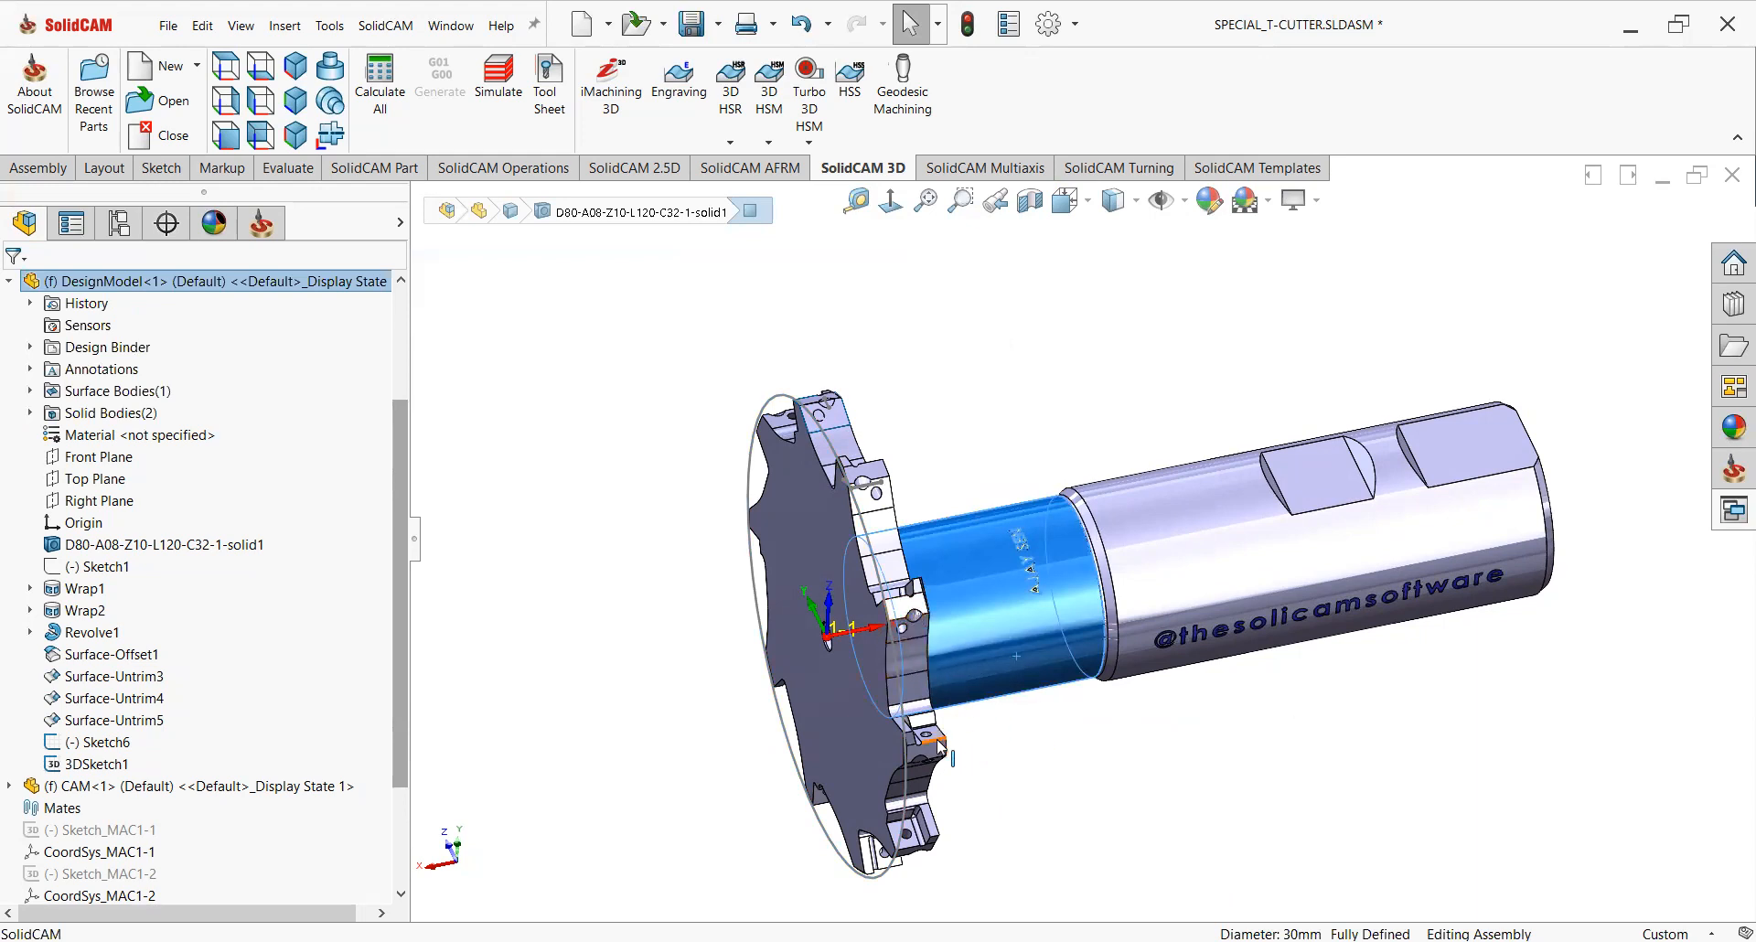
Examine the lower insert pocket and select its seat face.
scroll(939, 746, "down", 4)
left_click(965, 701)
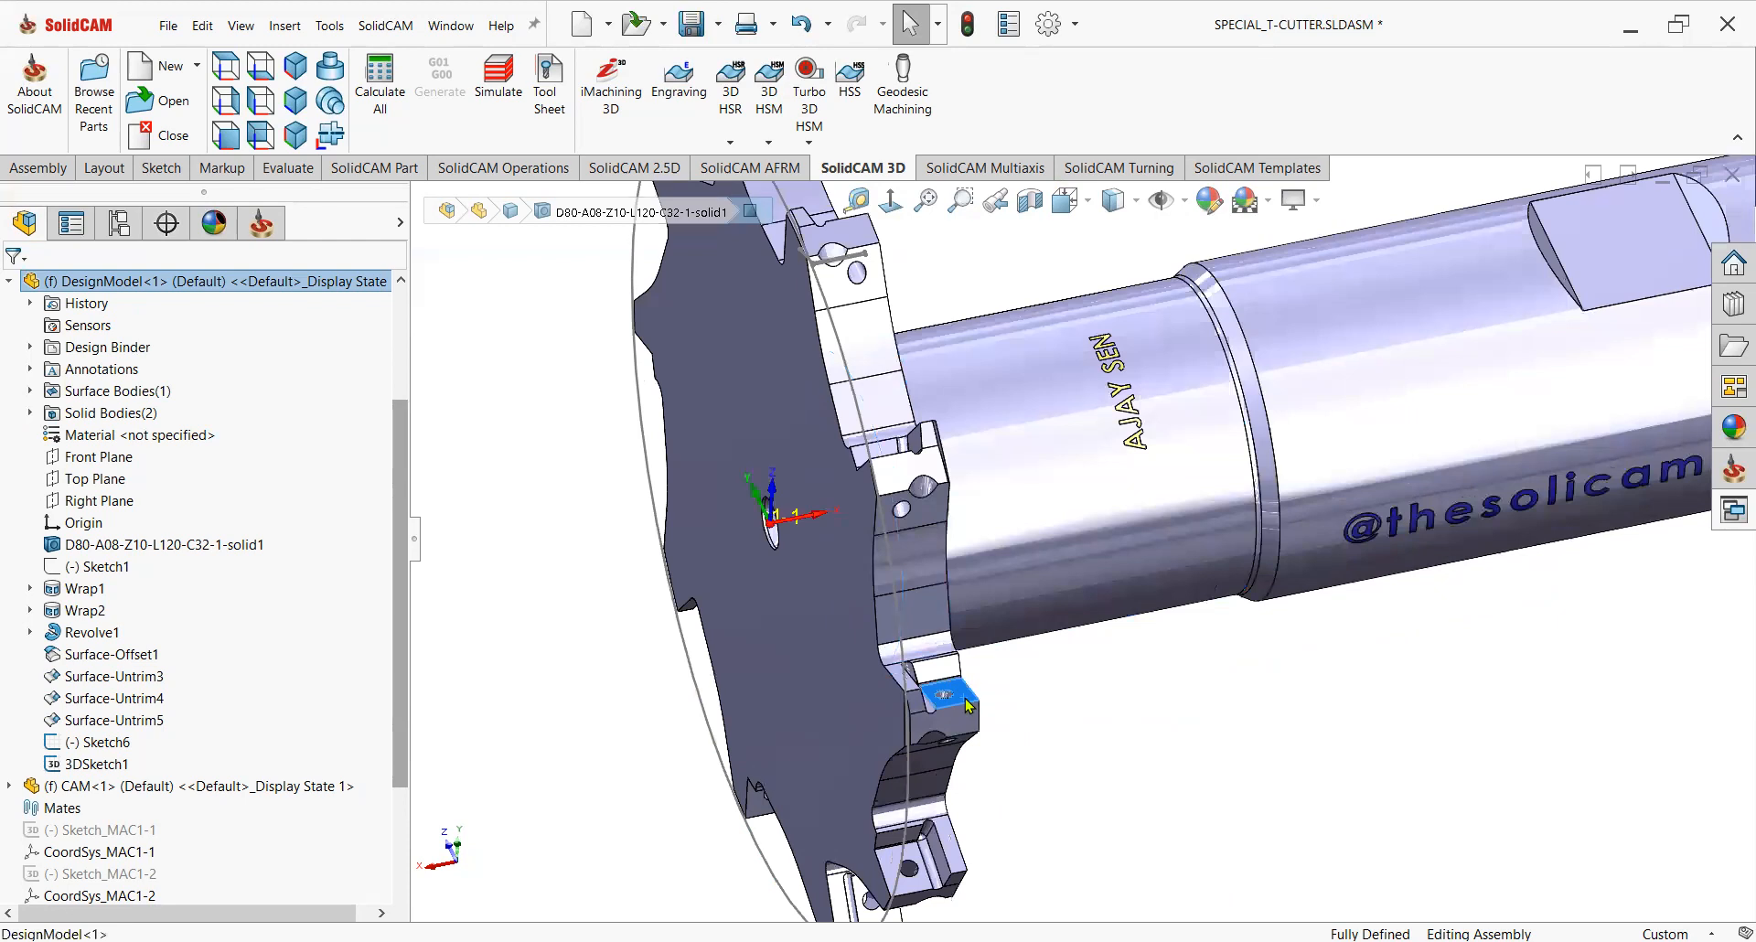
middle_click_drag(1002, 723, 991, 792)
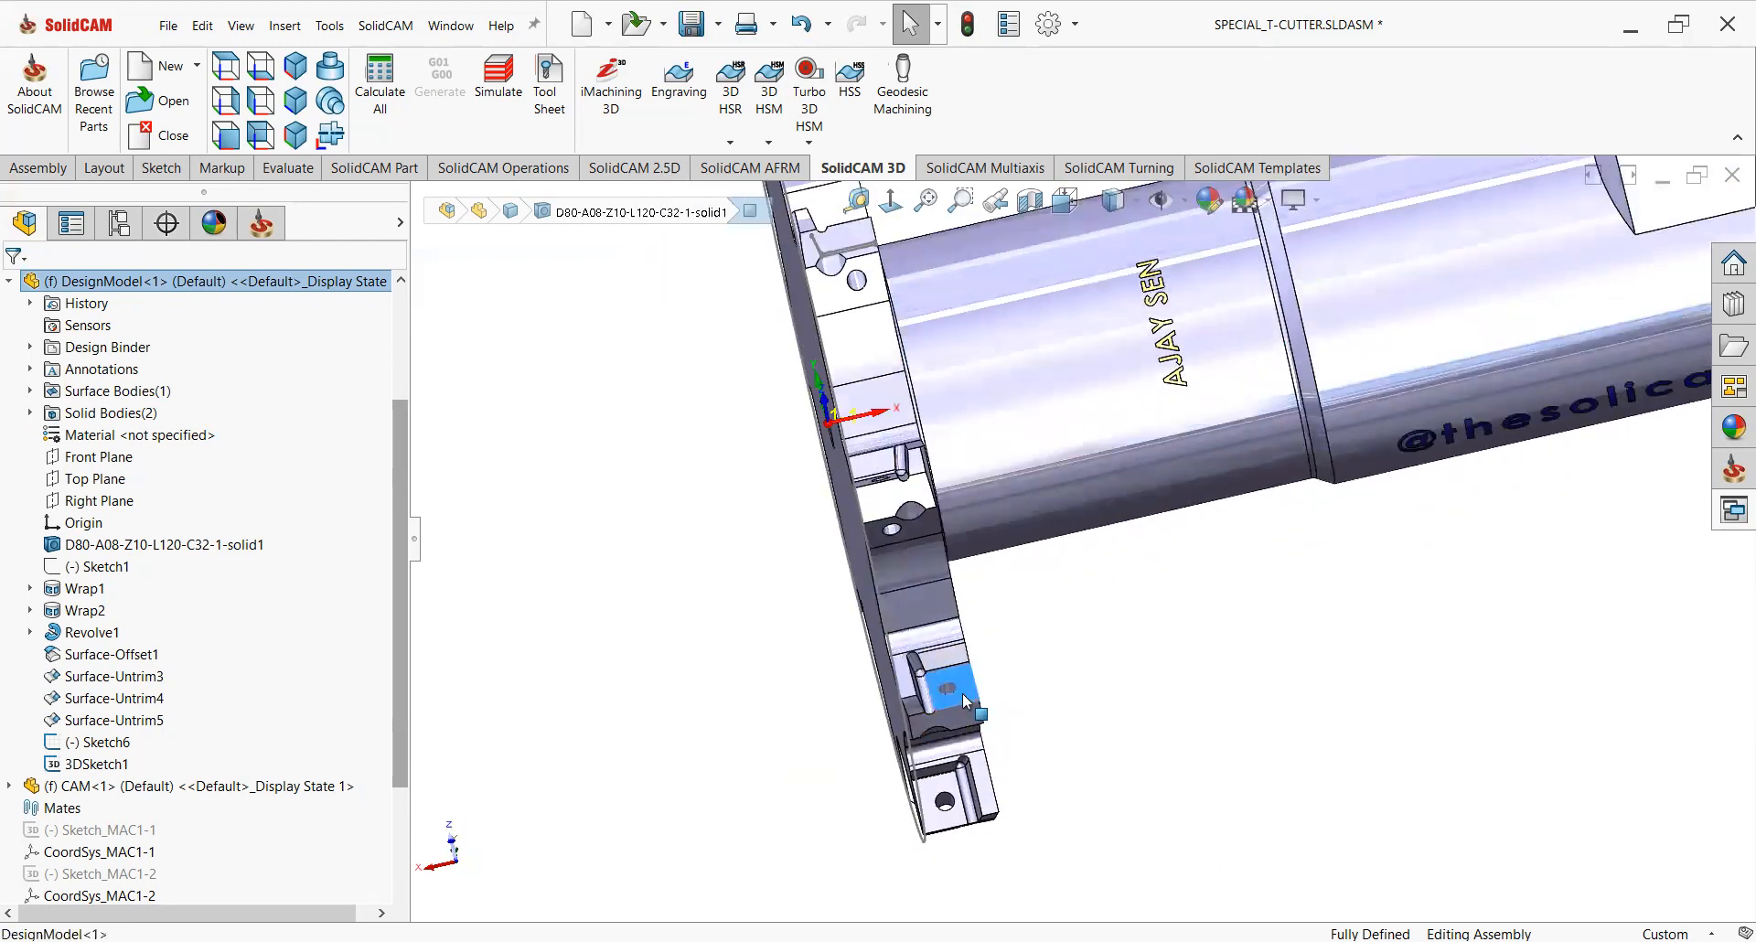
left_click(969, 705)
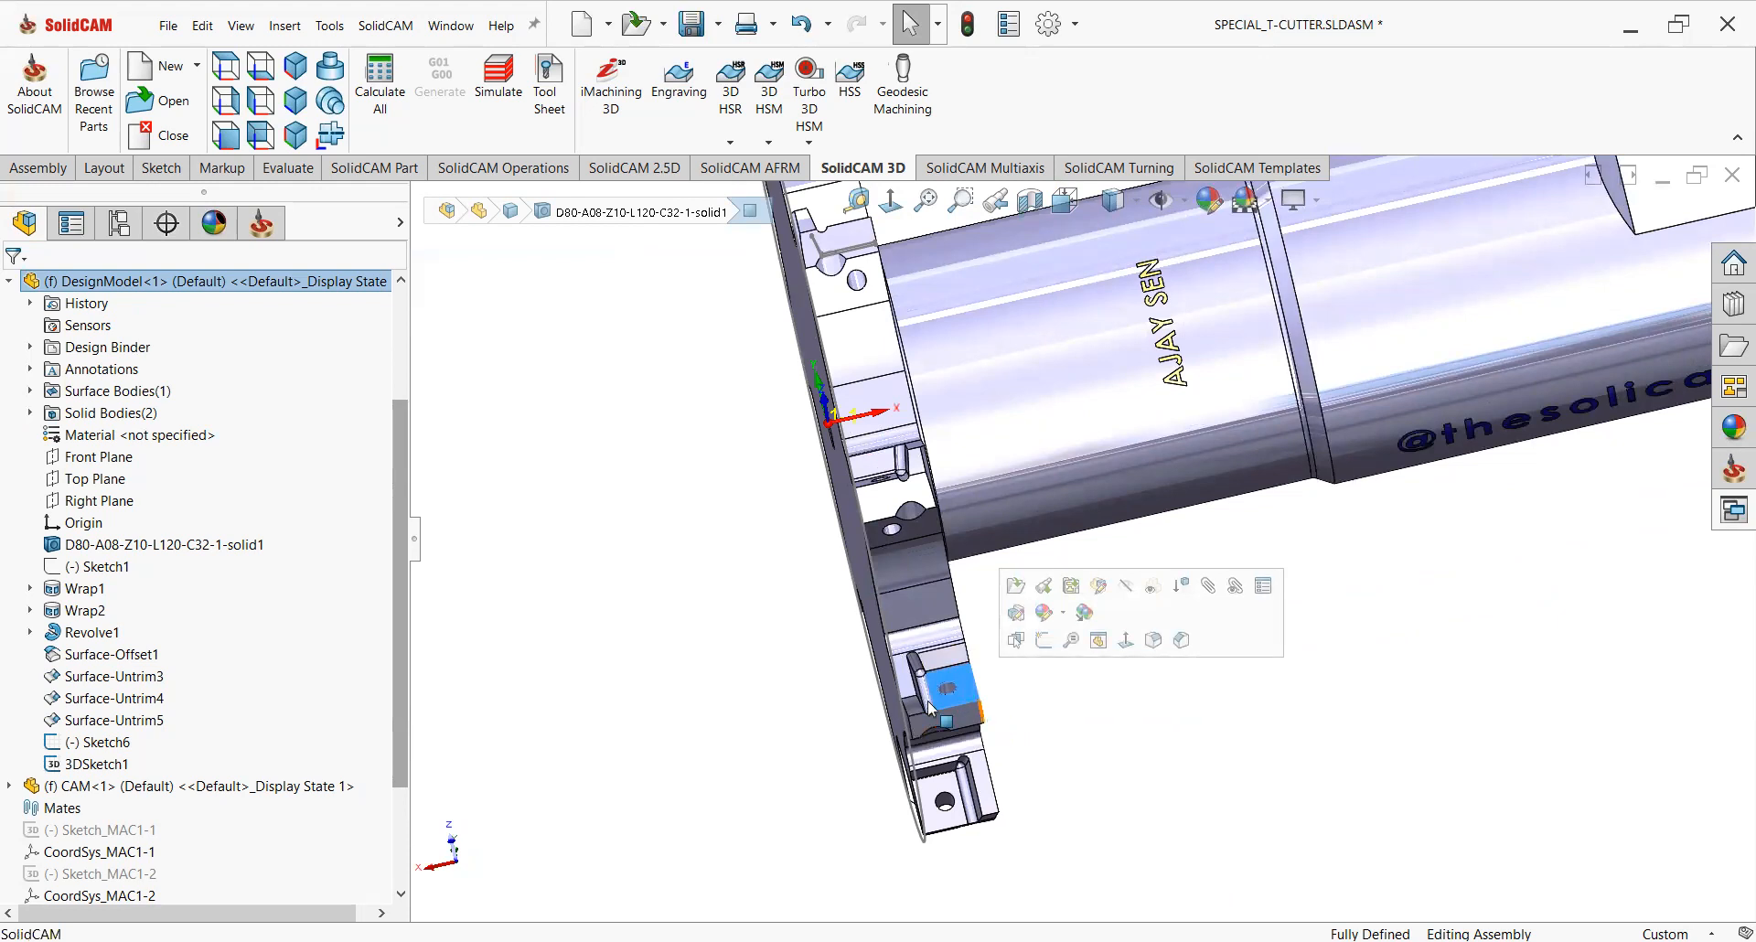
middle_click_drag(983, 723, 905, 535)
left_click(885, 519)
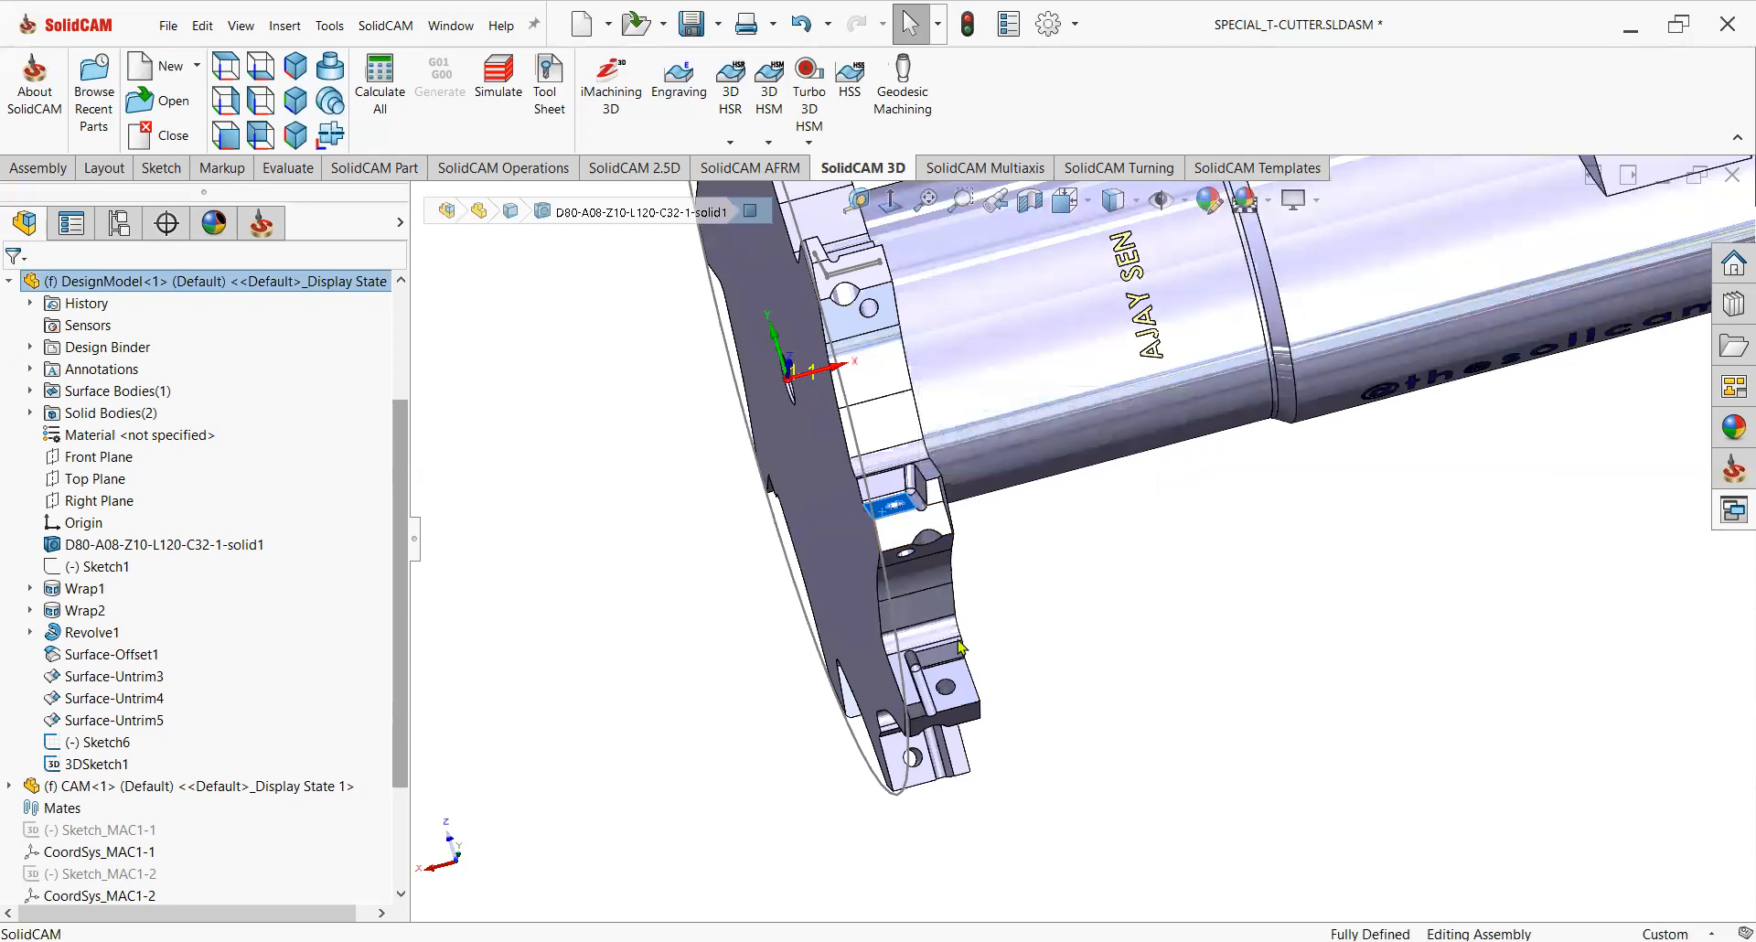
middle_click_drag(1011, 675, 1010, 704)
scroll(1008, 682, "up", 3)
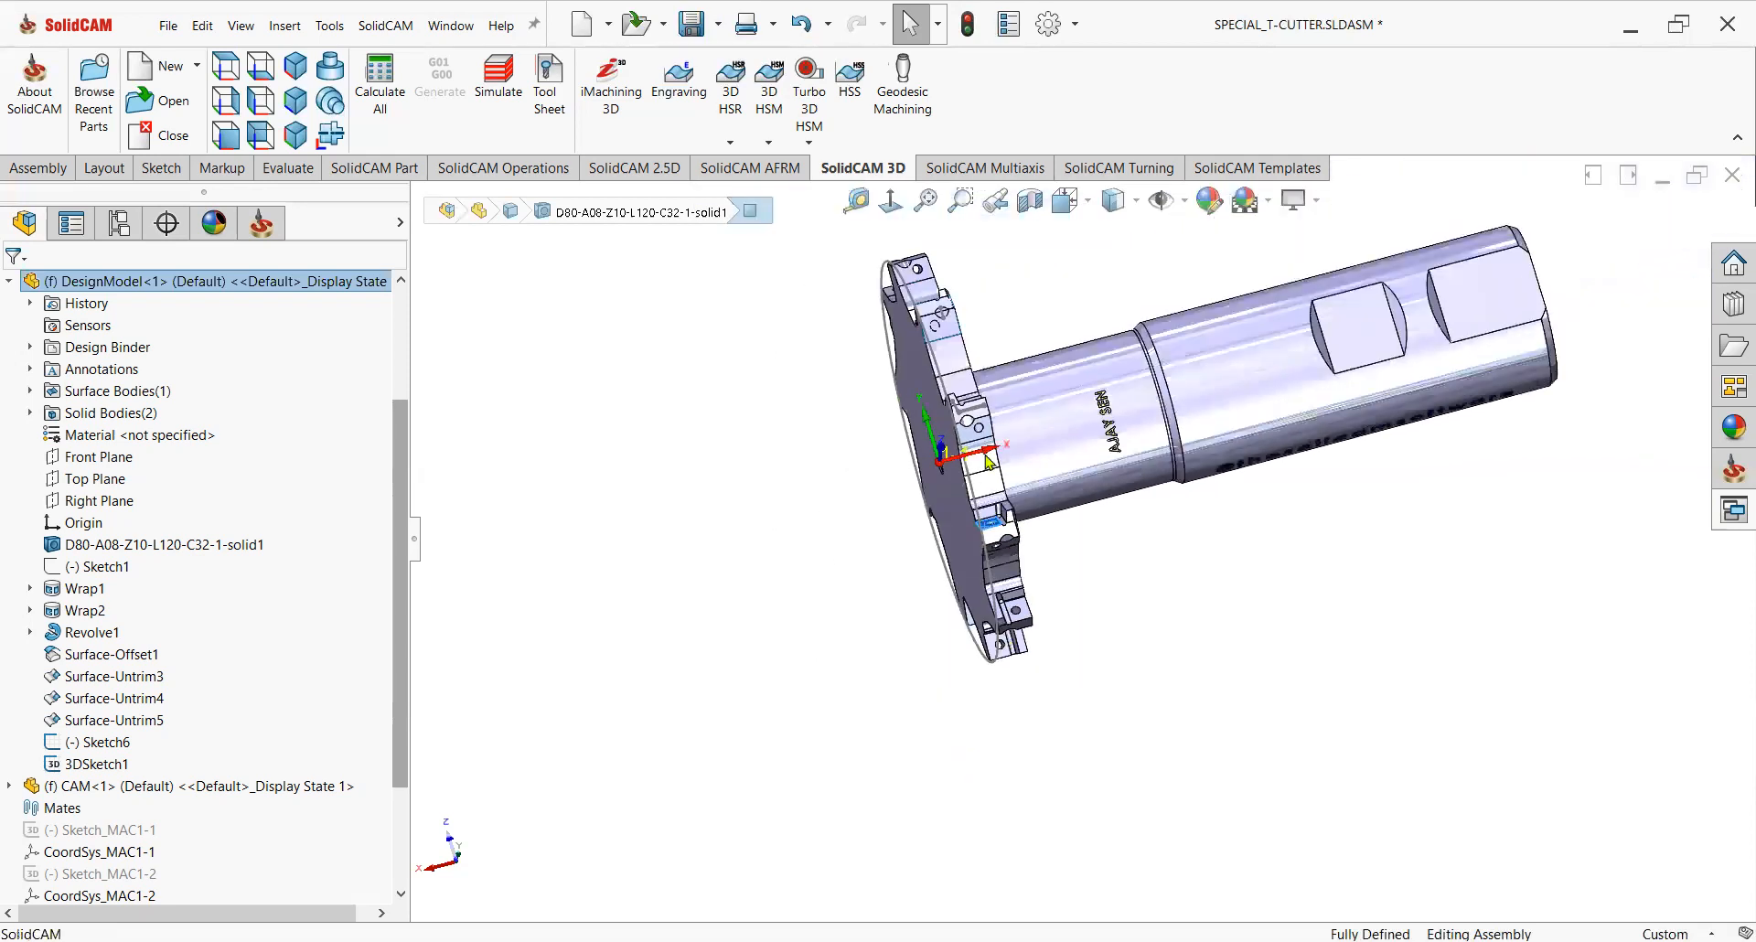
Examine the neighbouring insert pockets and seat geometry around the cutter rim.
scroll(966, 385, "down", 4)
middle_click_drag(997, 518, 805, 752)
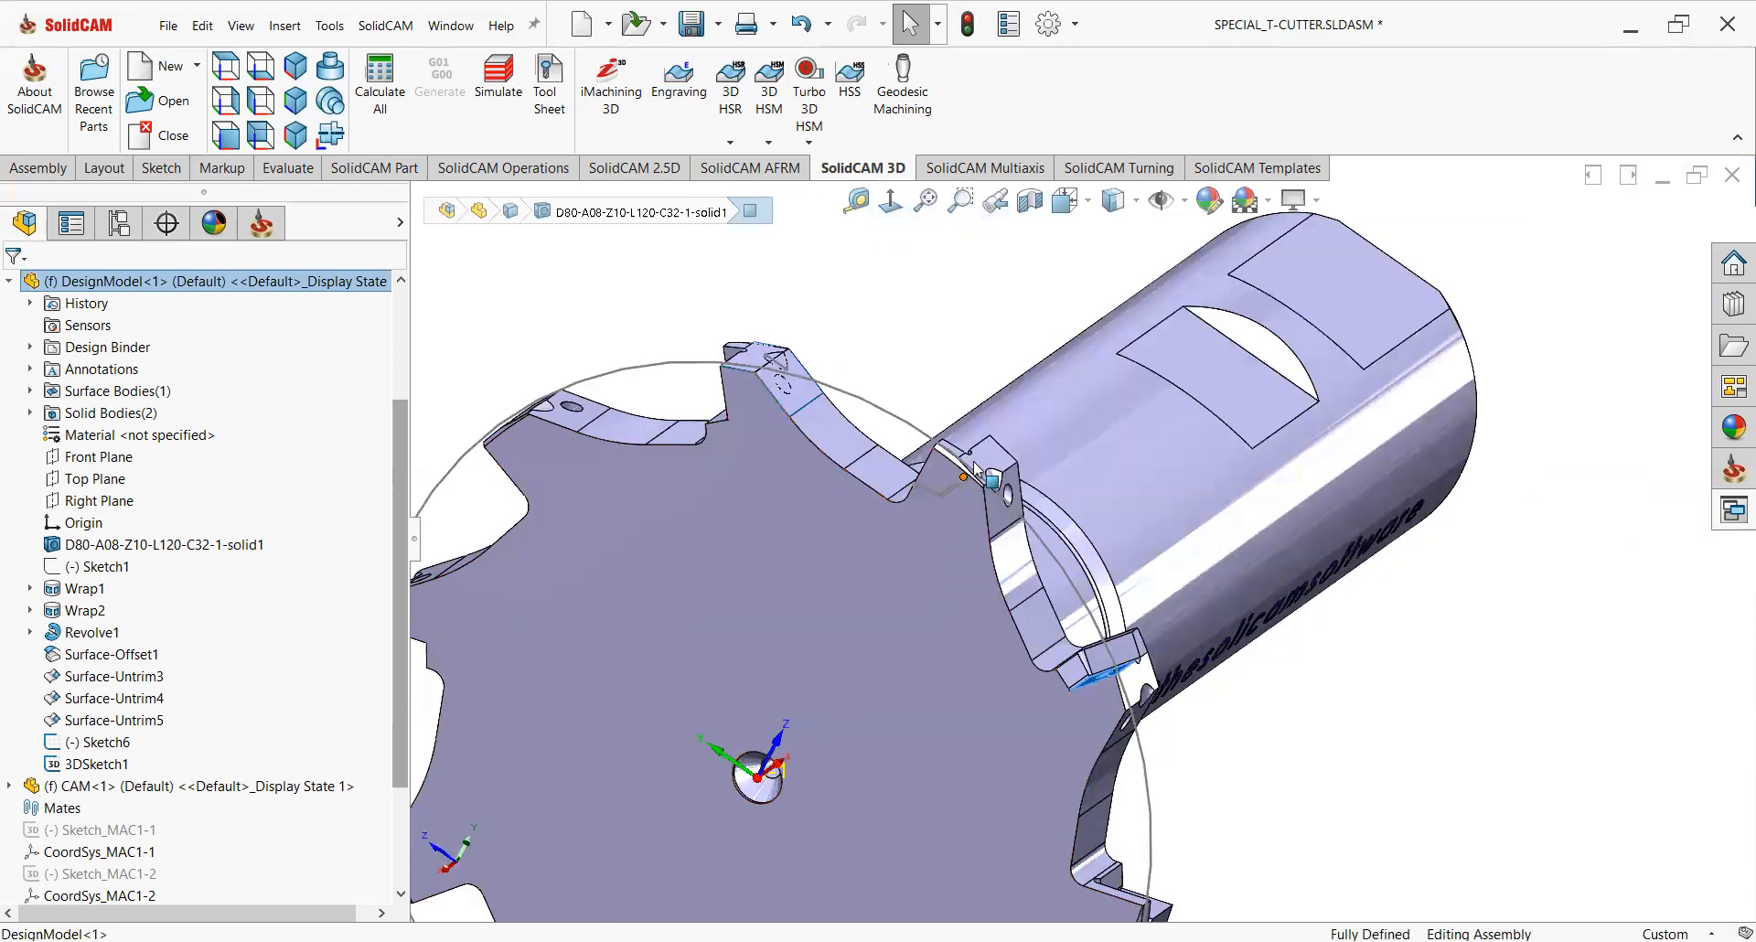
scroll(953, 525, "down", 3)
middle_click_drag(953, 525, 941, 628)
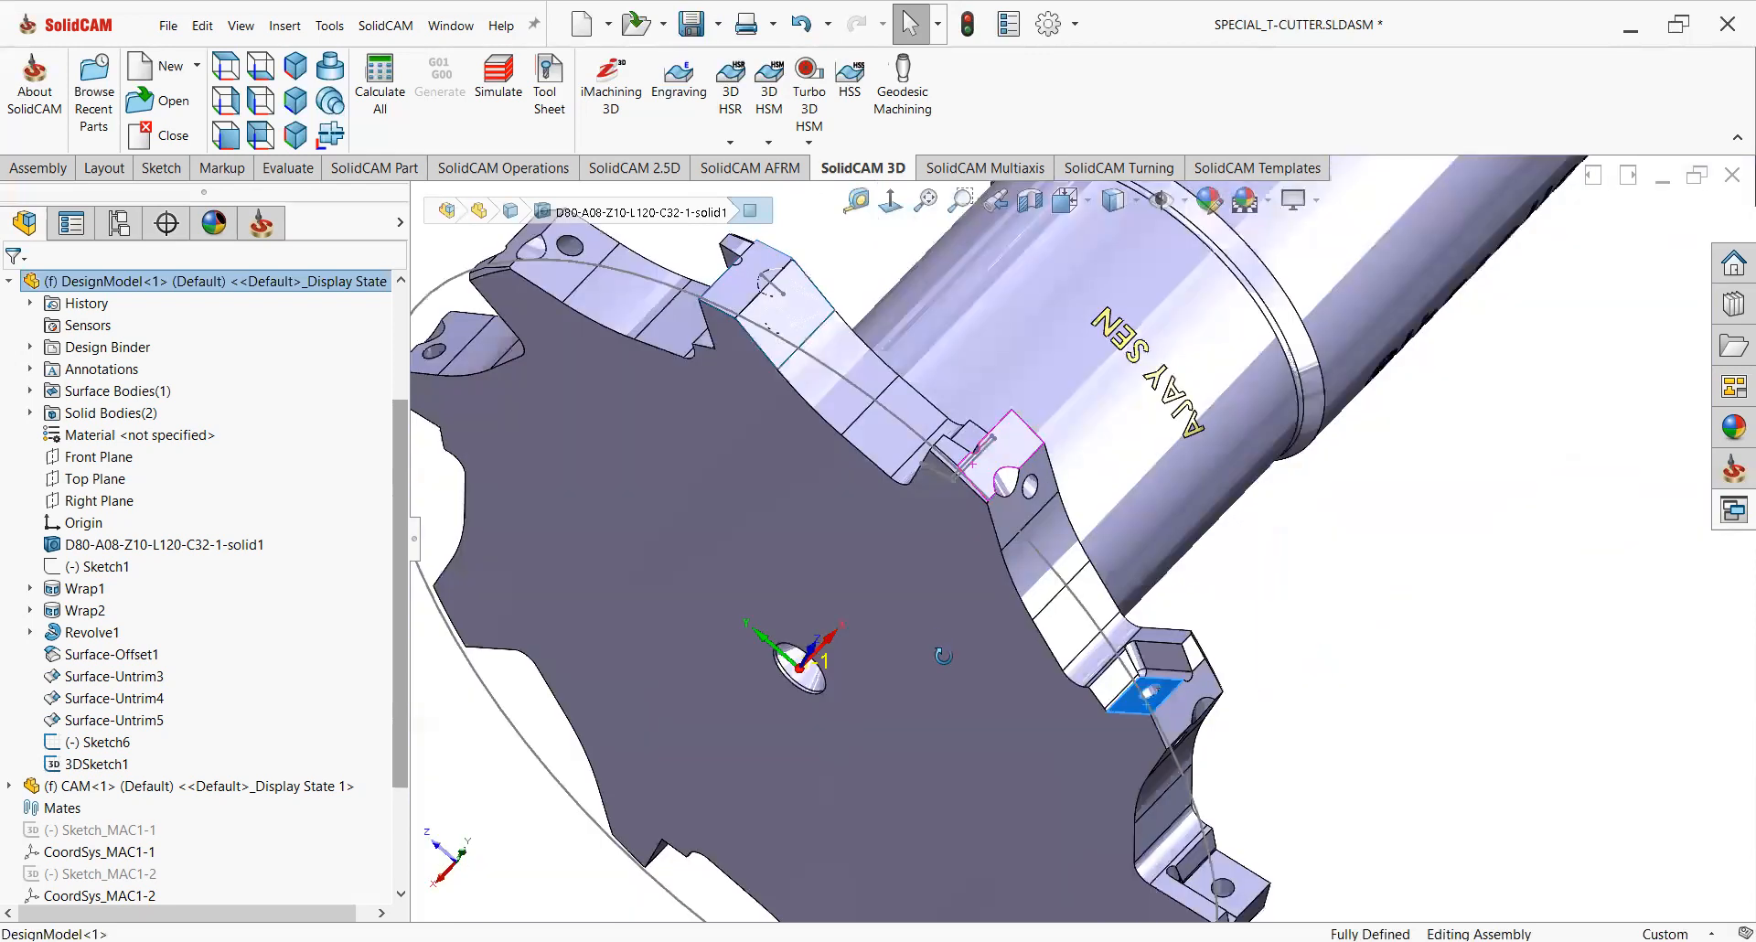
middle_click_drag(908, 559, 952, 482)
scroll(975, 444, "down", 4)
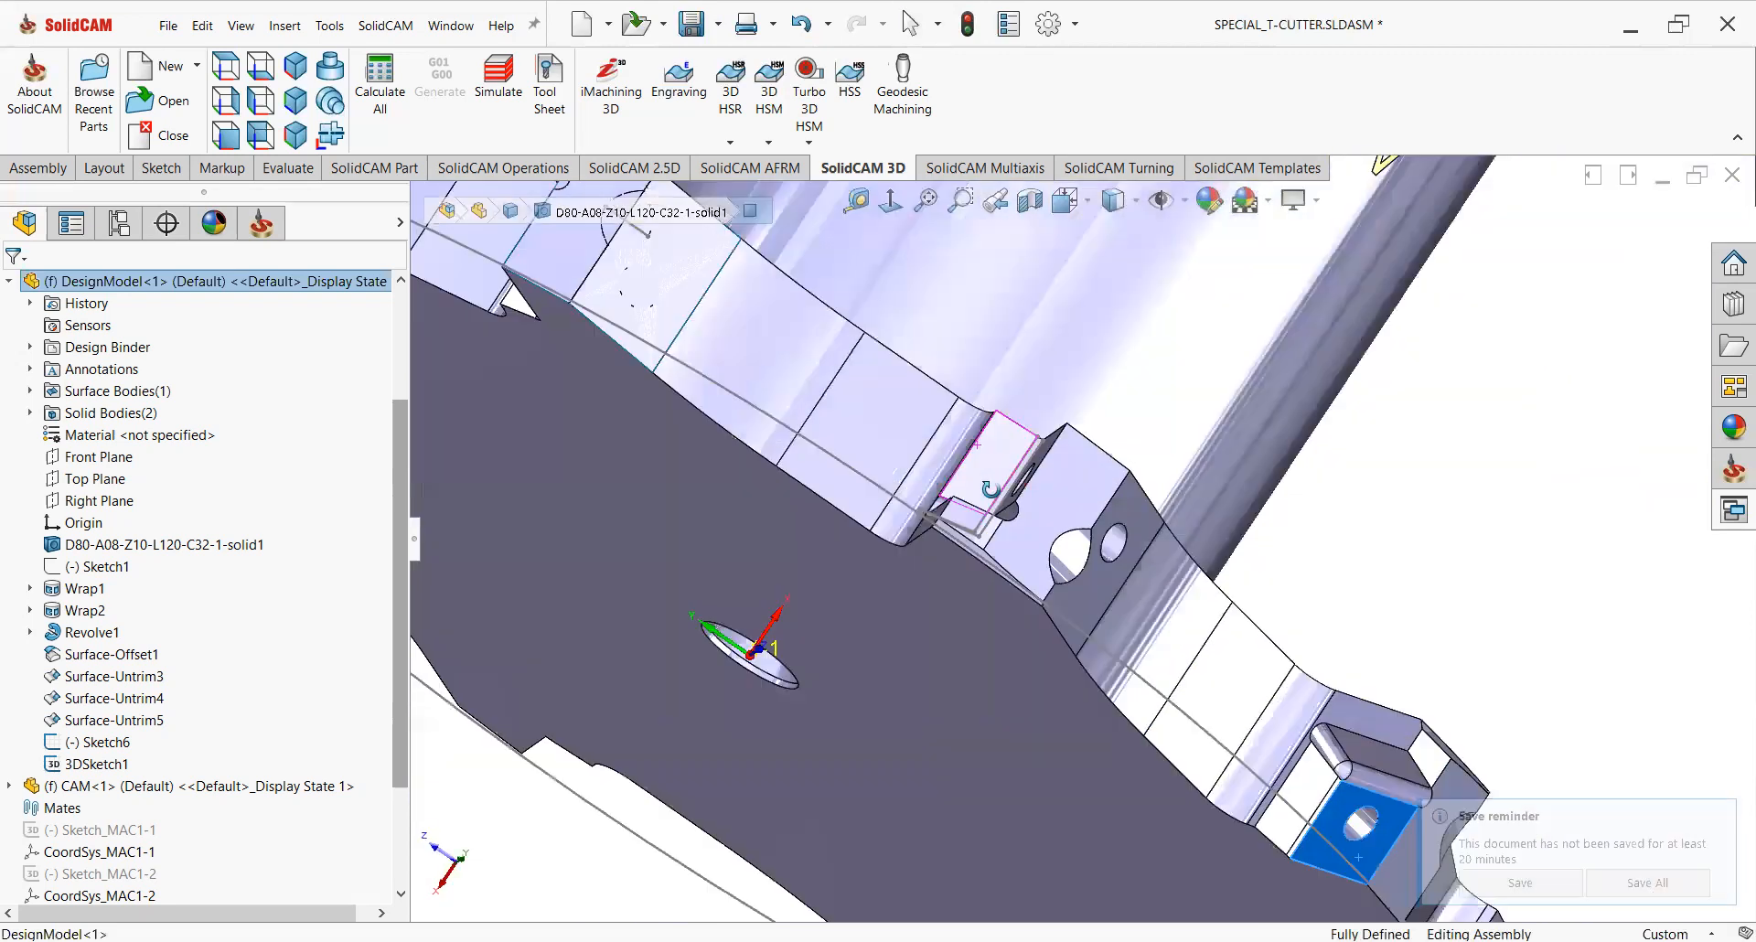
middle_click_drag(979, 483, 979, 517)
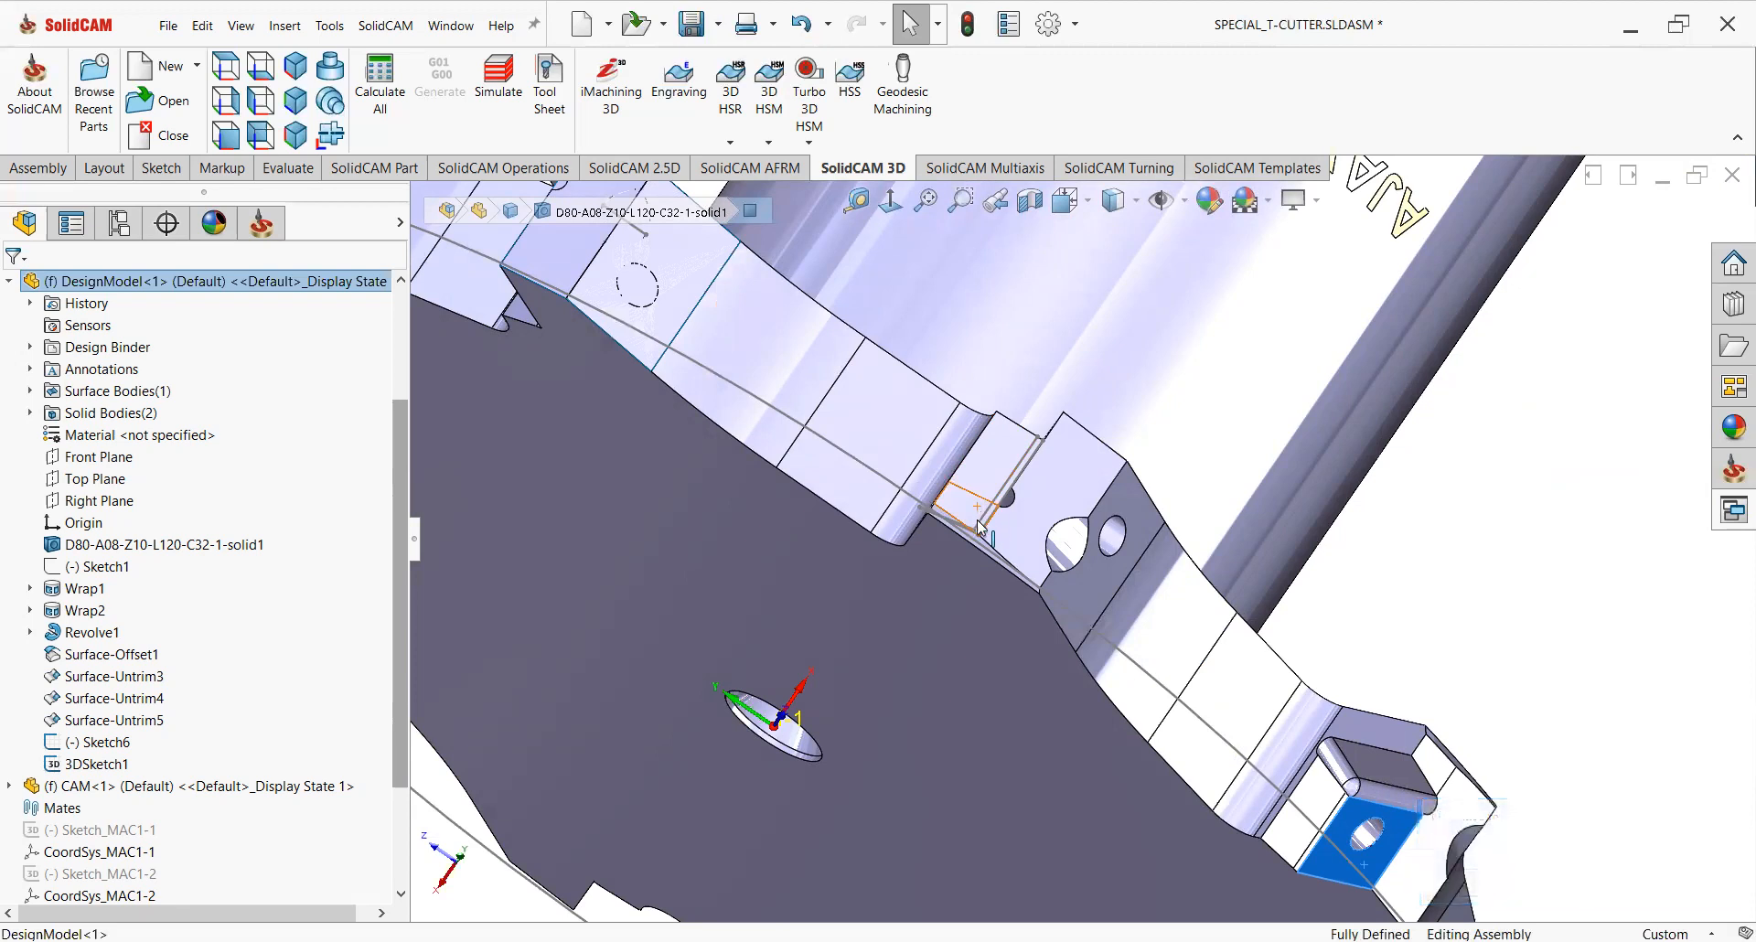
Return to the SolidCAM manager and orient the view normal to the selected seat face.
scroll(905, 621, "up", 2)
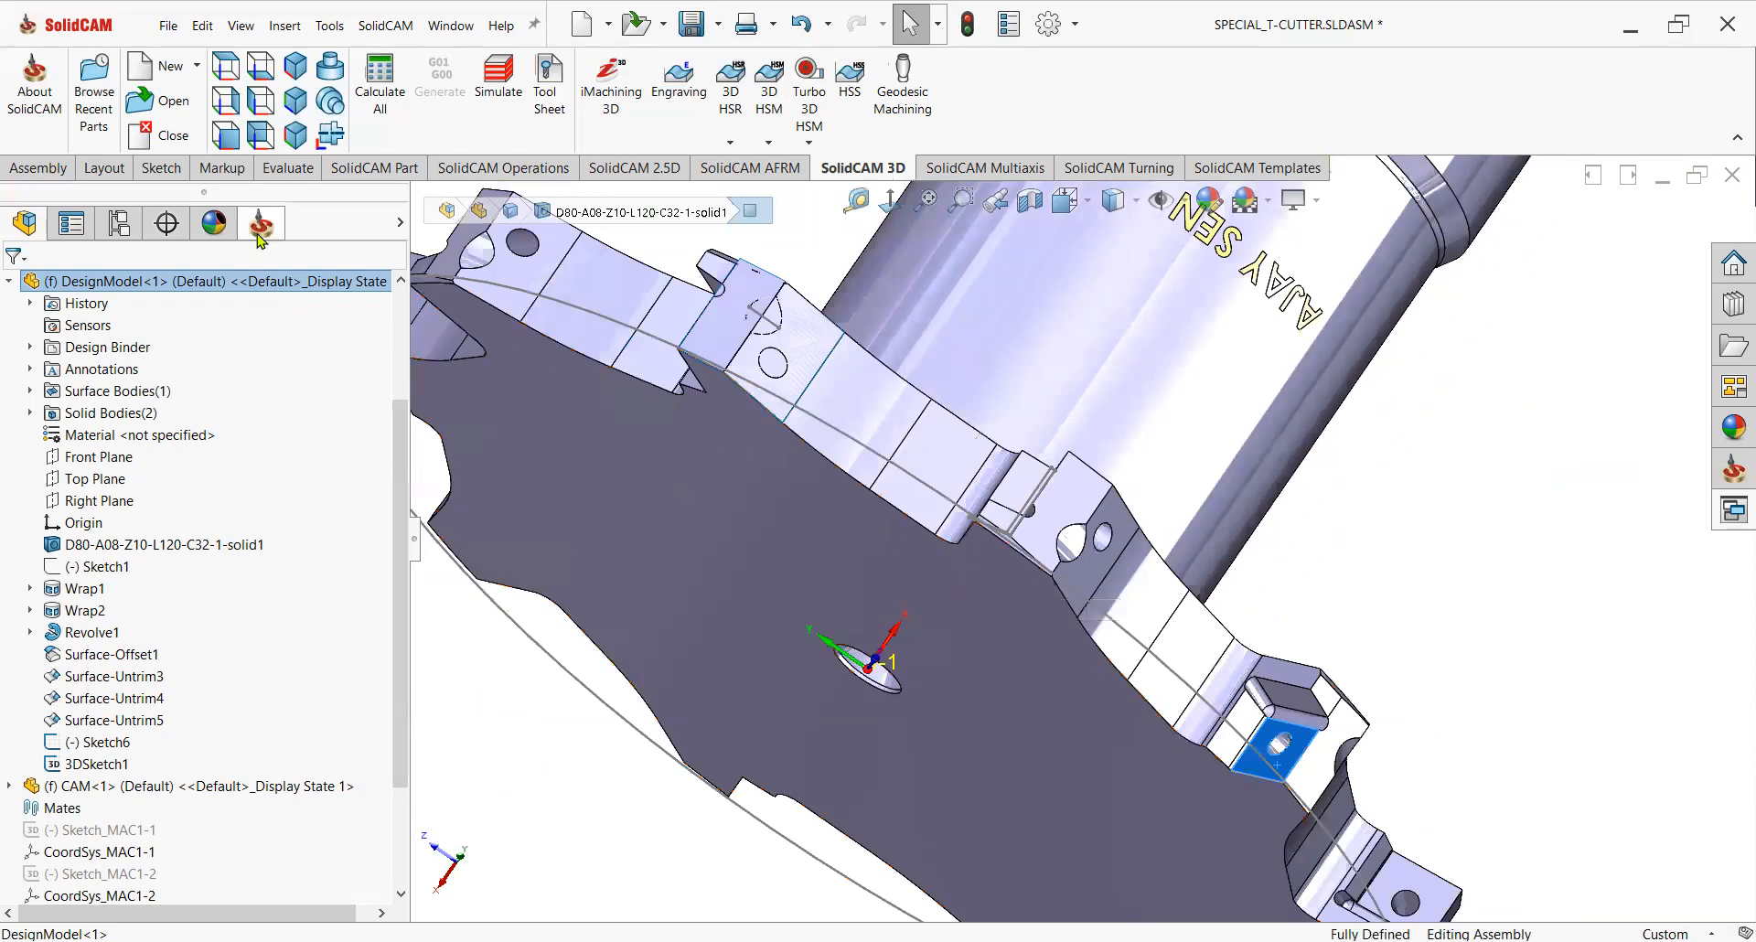
left_click(261, 224)
scroll(1059, 549, "up", 2)
middle_click_drag(1059, 550, 1006, 569)
scroll(965, 528, "up", 3)
left_click(885, 215)
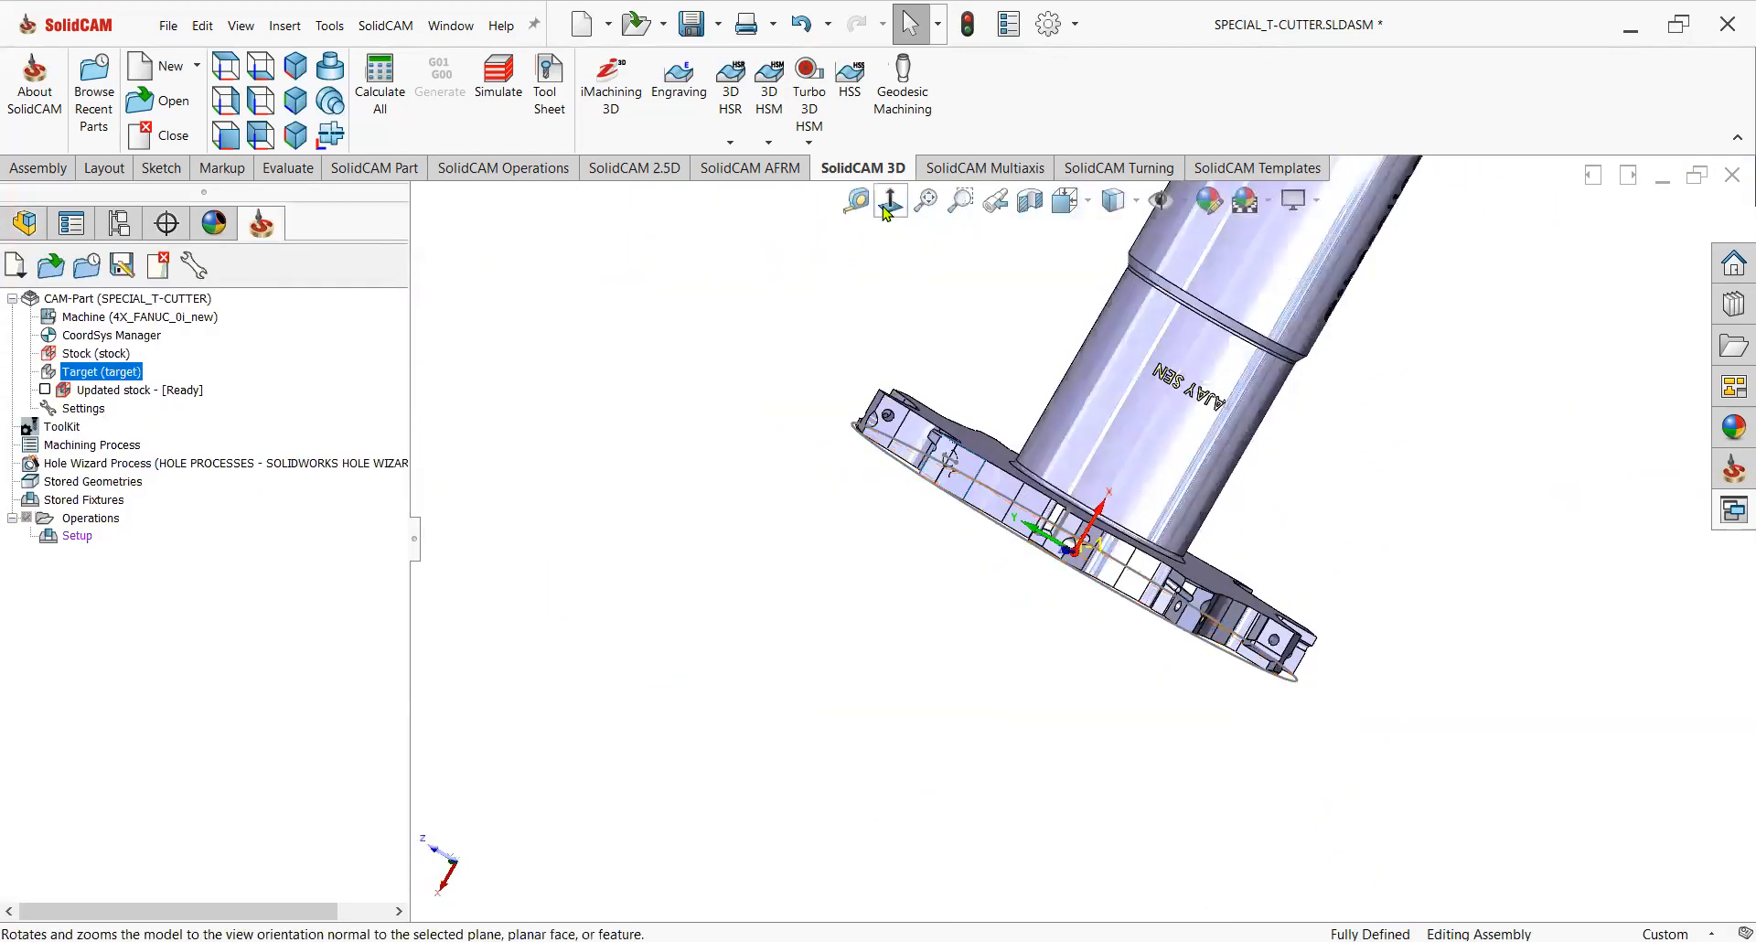
Start a new 2.5D milling operation and open a new geometry definition for it.
left_click(885, 215)
scroll(1051, 430, "down", 3)
middle_click_drag(1118, 555, 914, 754)
left_click(640, 170)
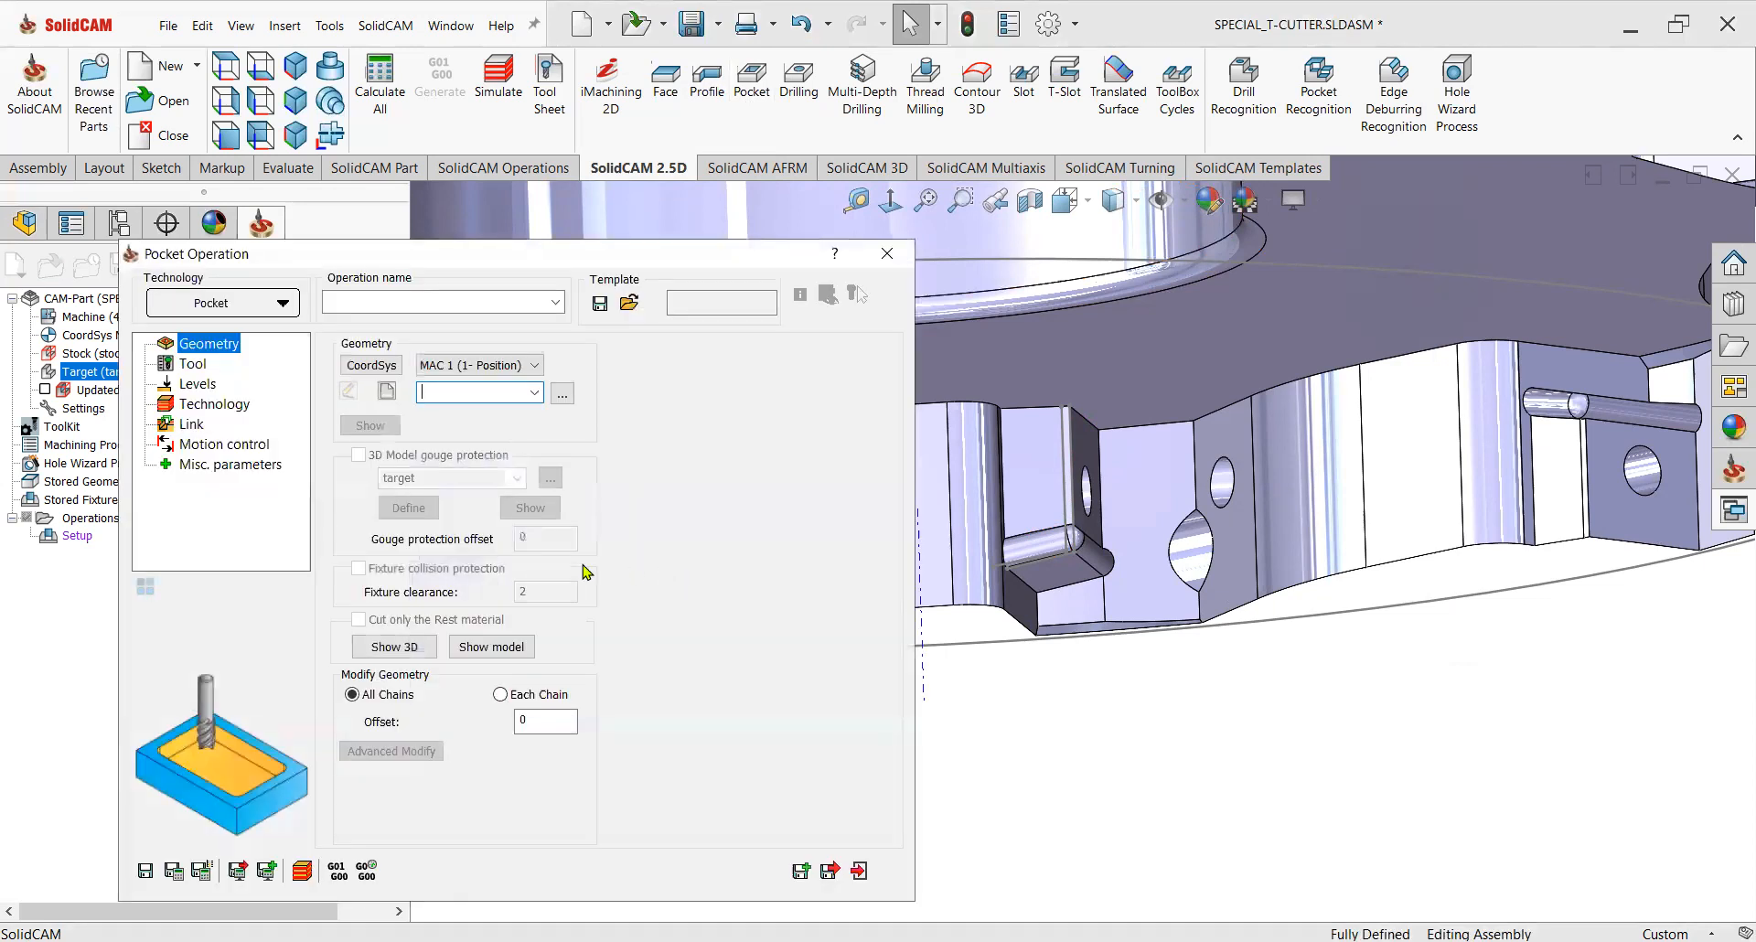
left_click(388, 394)
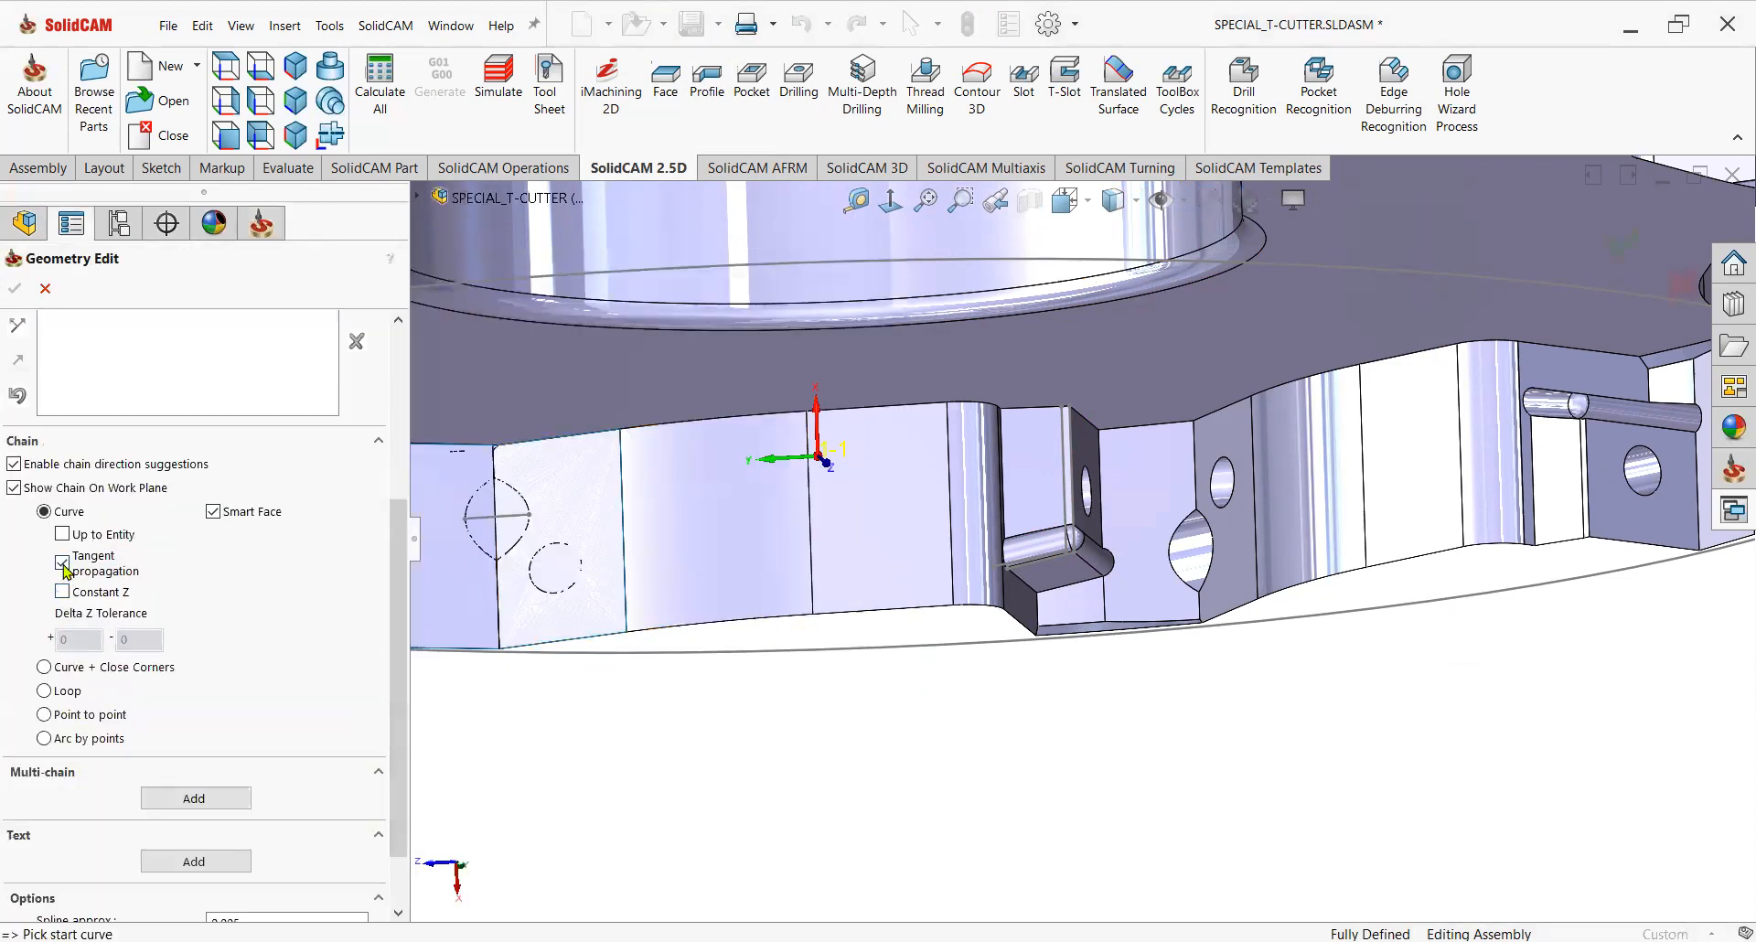
Try to chain the edge beside the insert pocket, declining to close the chain, and remove it.
scroll(1078, 503, "down", 1)
middle_click_drag(1102, 555, 1068, 475)
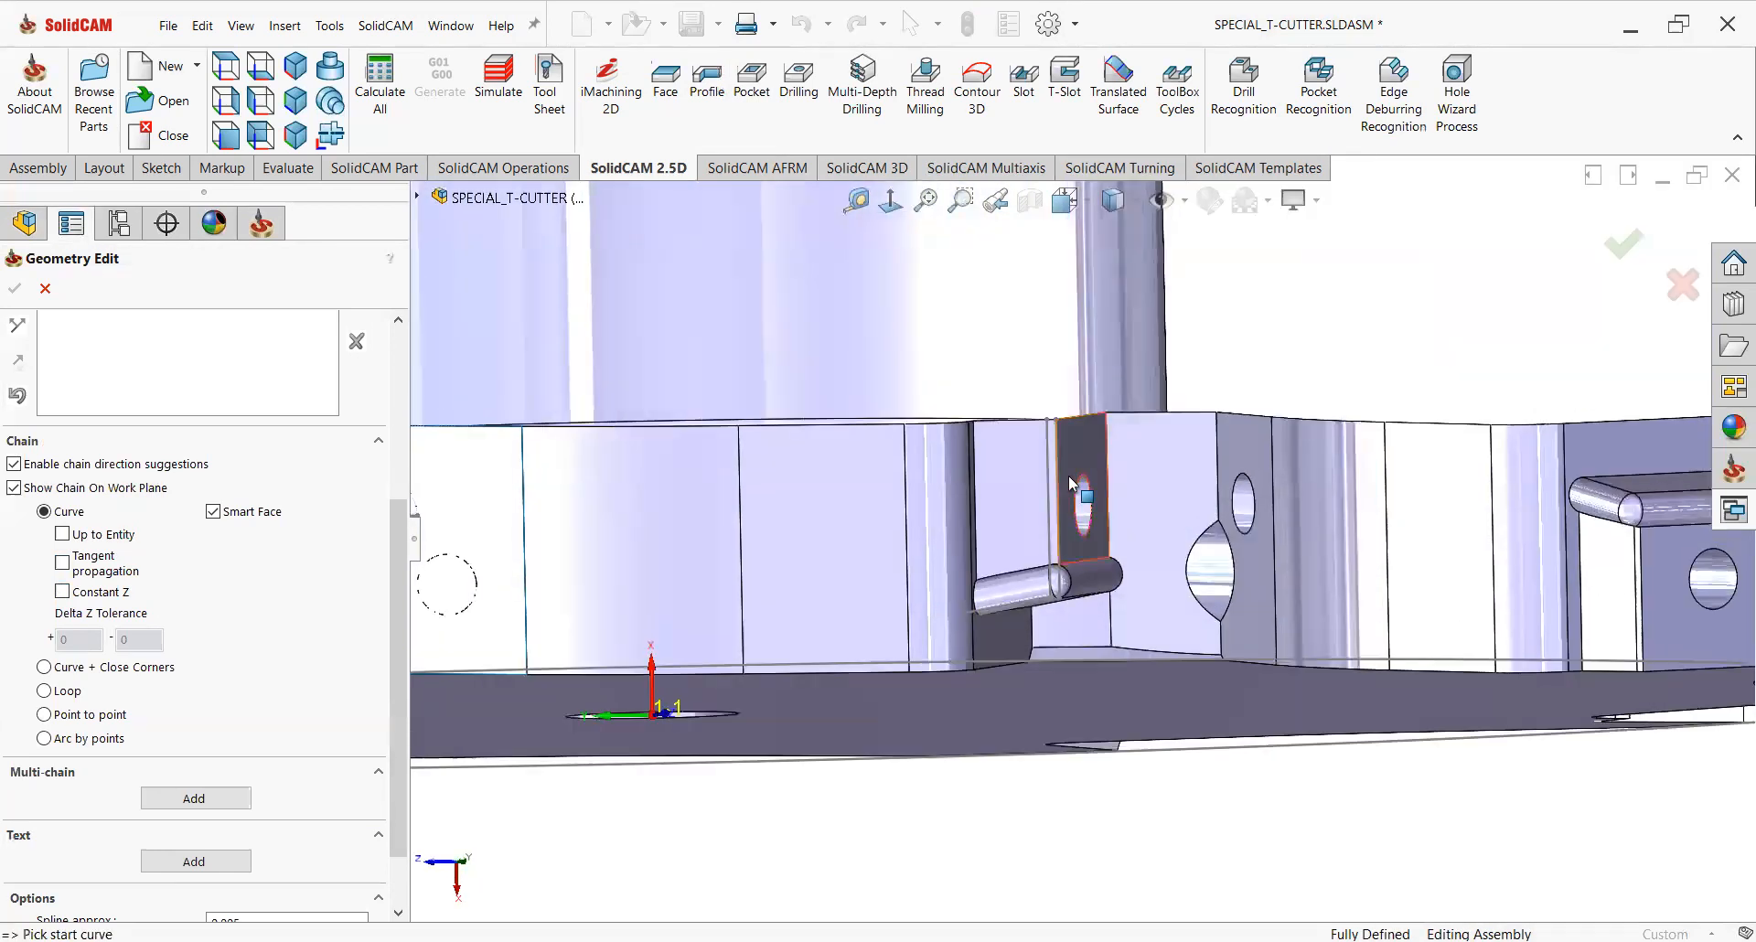
middle_click_drag(1049, 567, 936, 452)
scroll(968, 536, "down", 3)
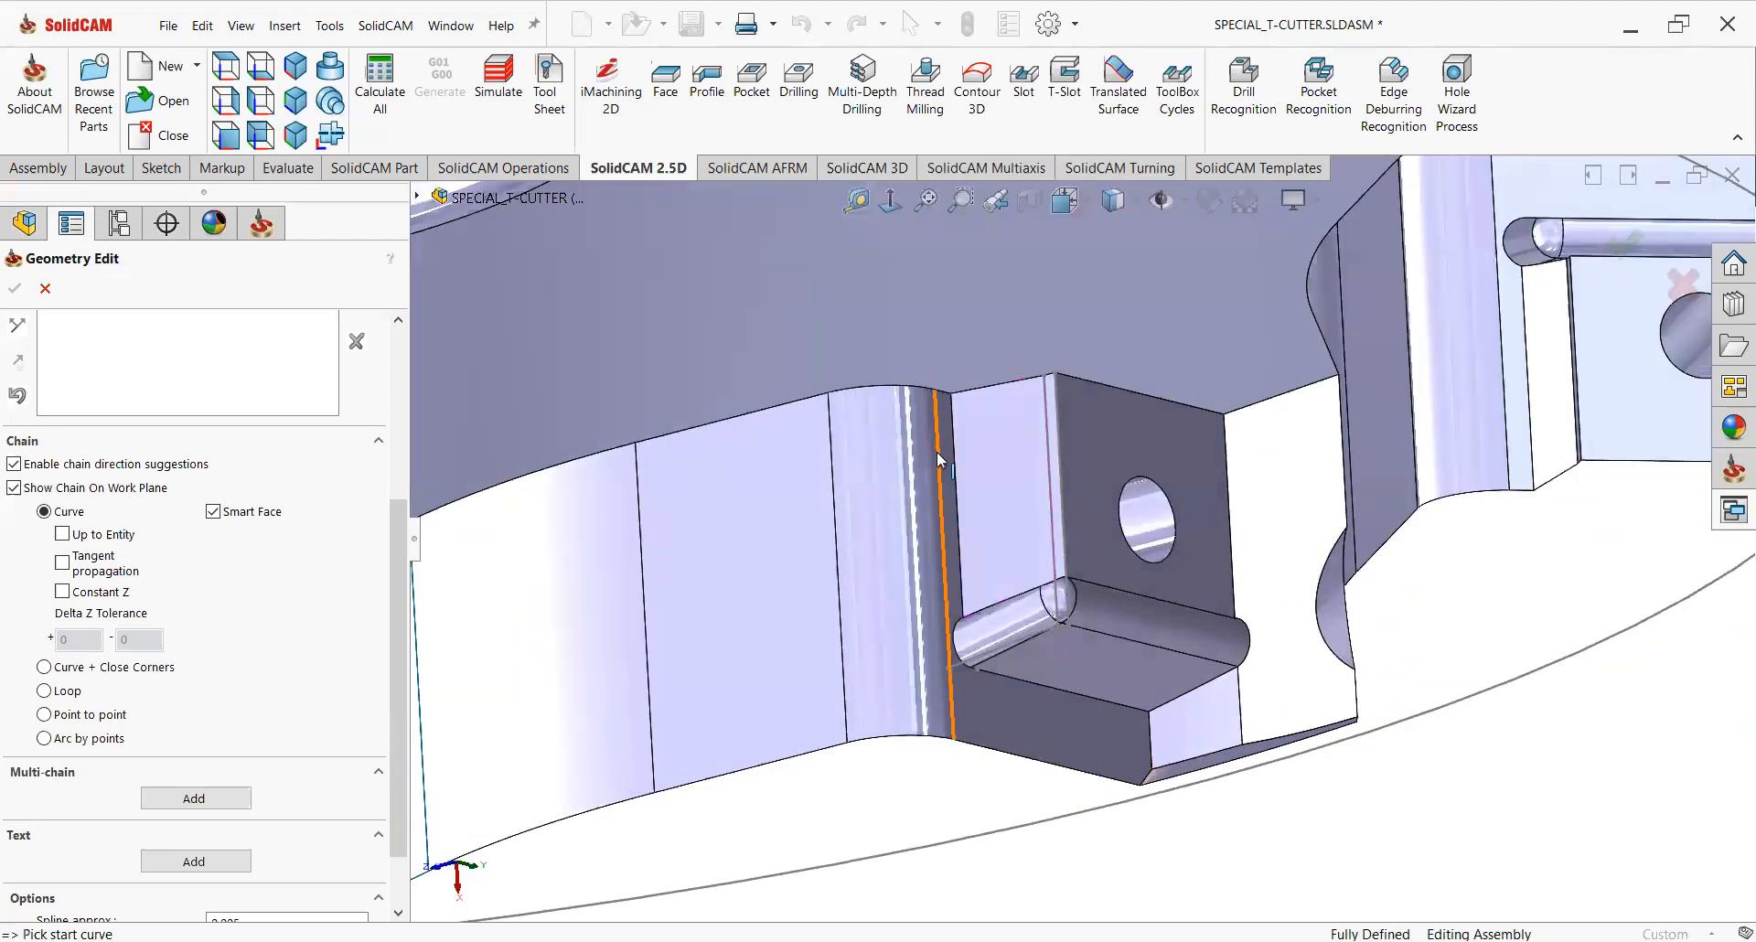
left_click(936, 443)
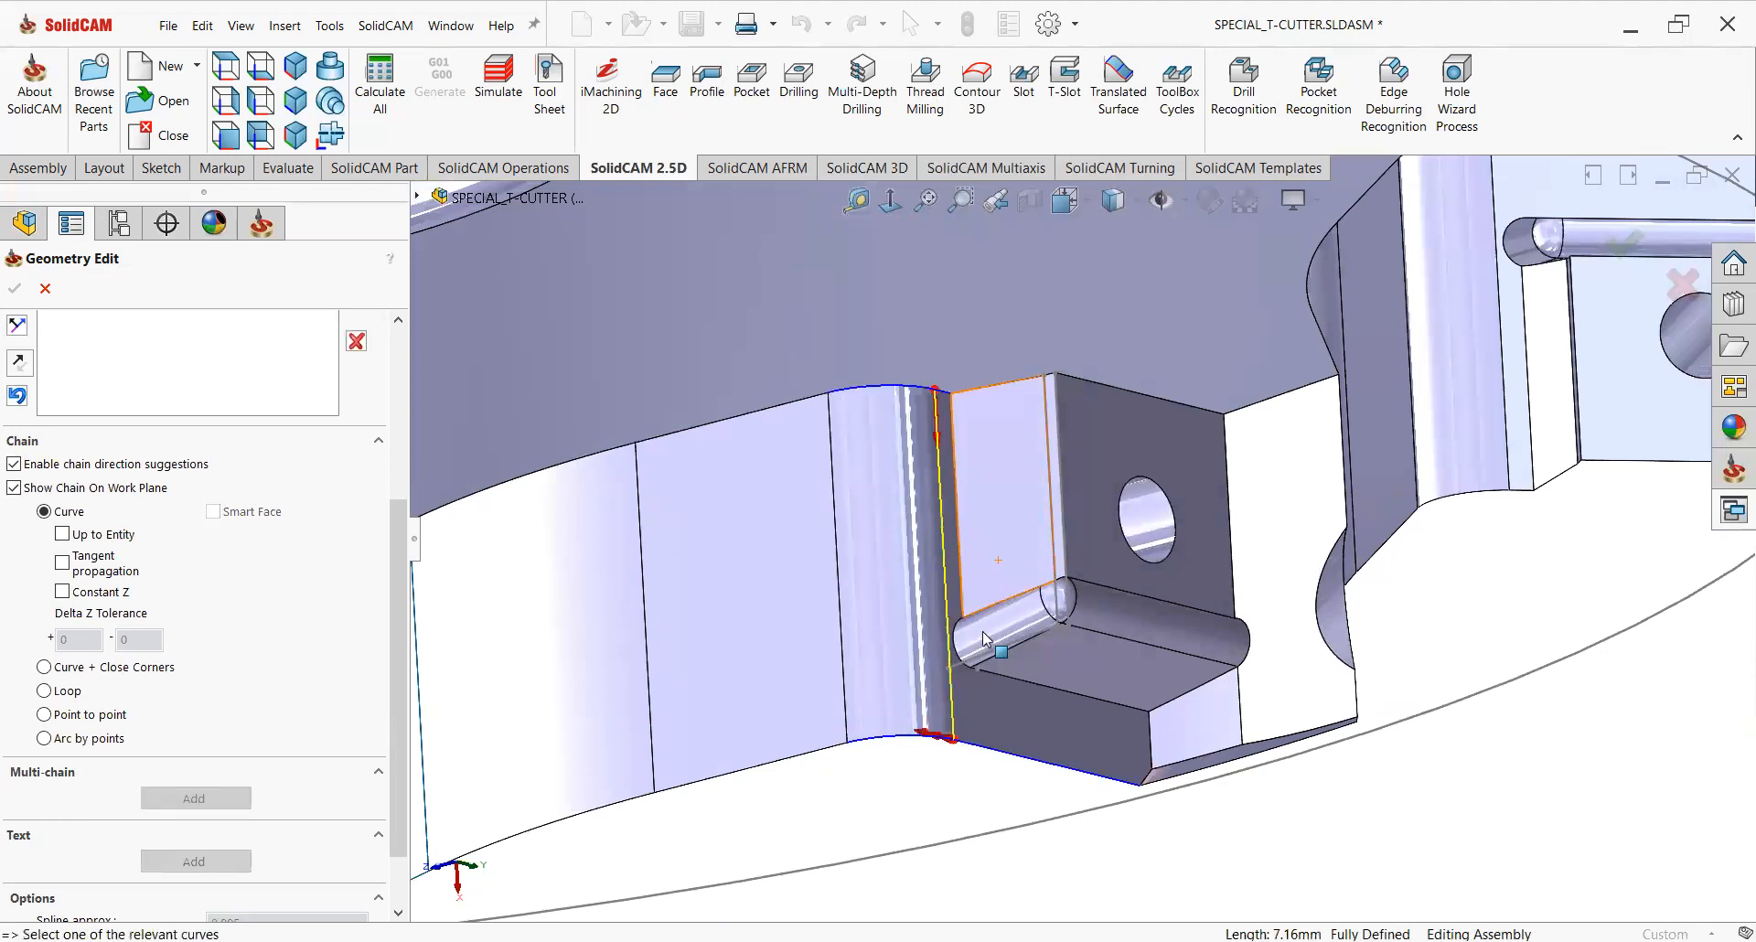
scroll(187, 457, "up", 3)
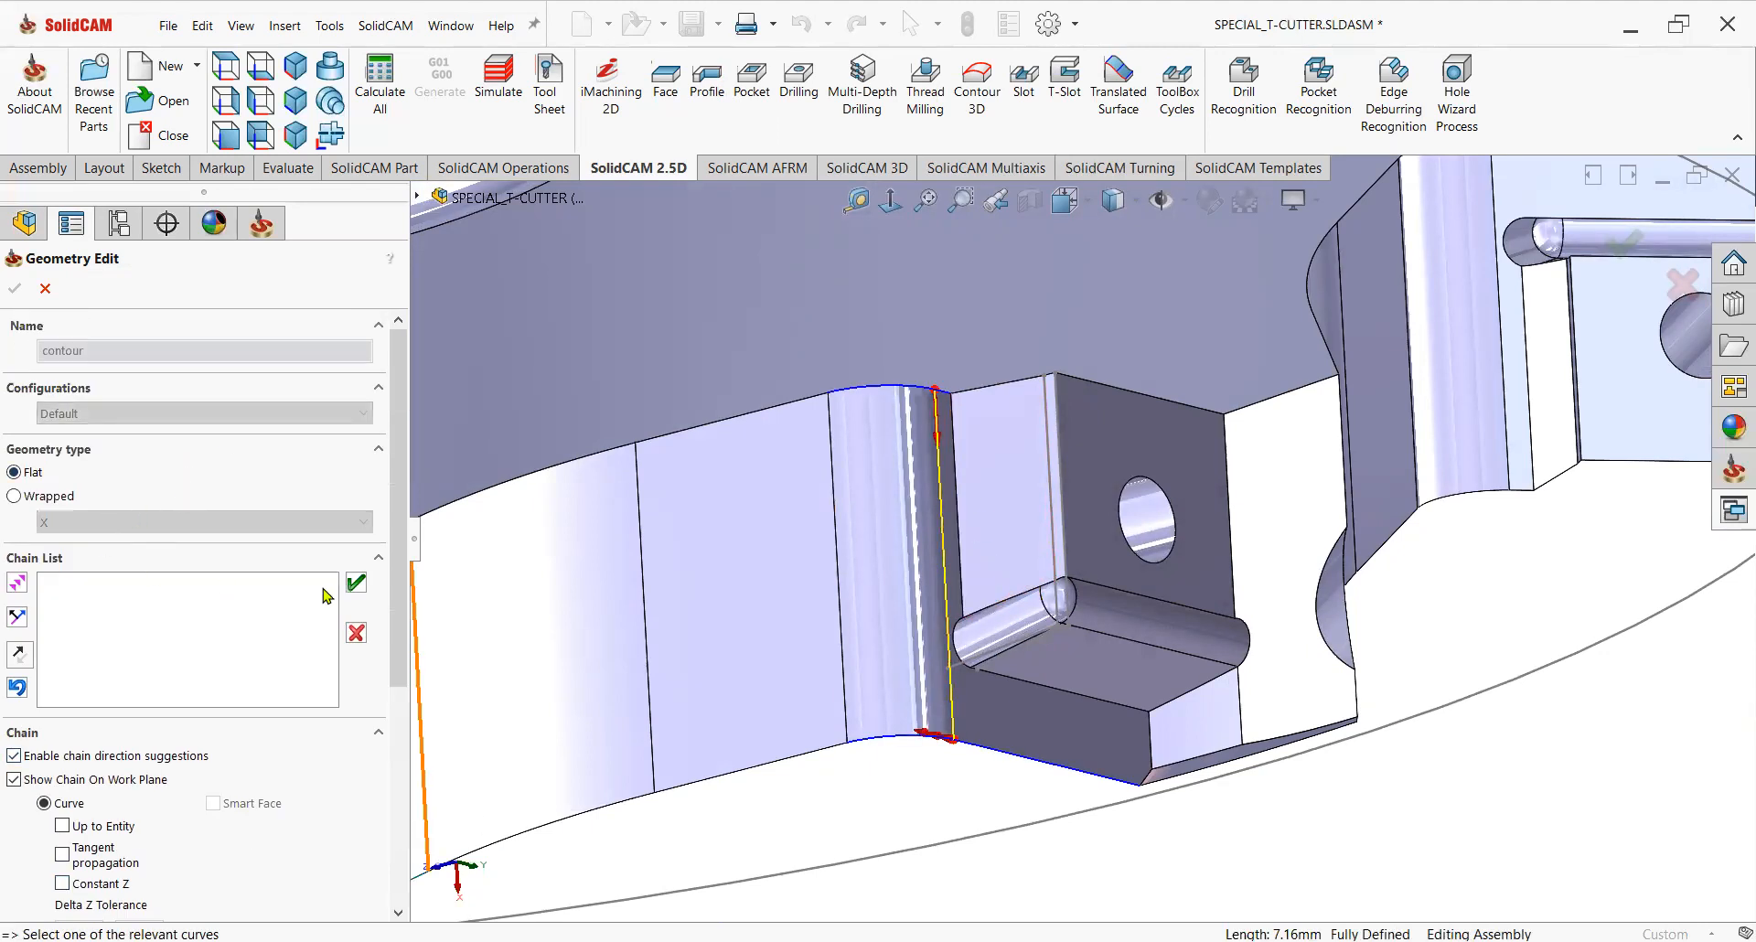
left_click(358, 584)
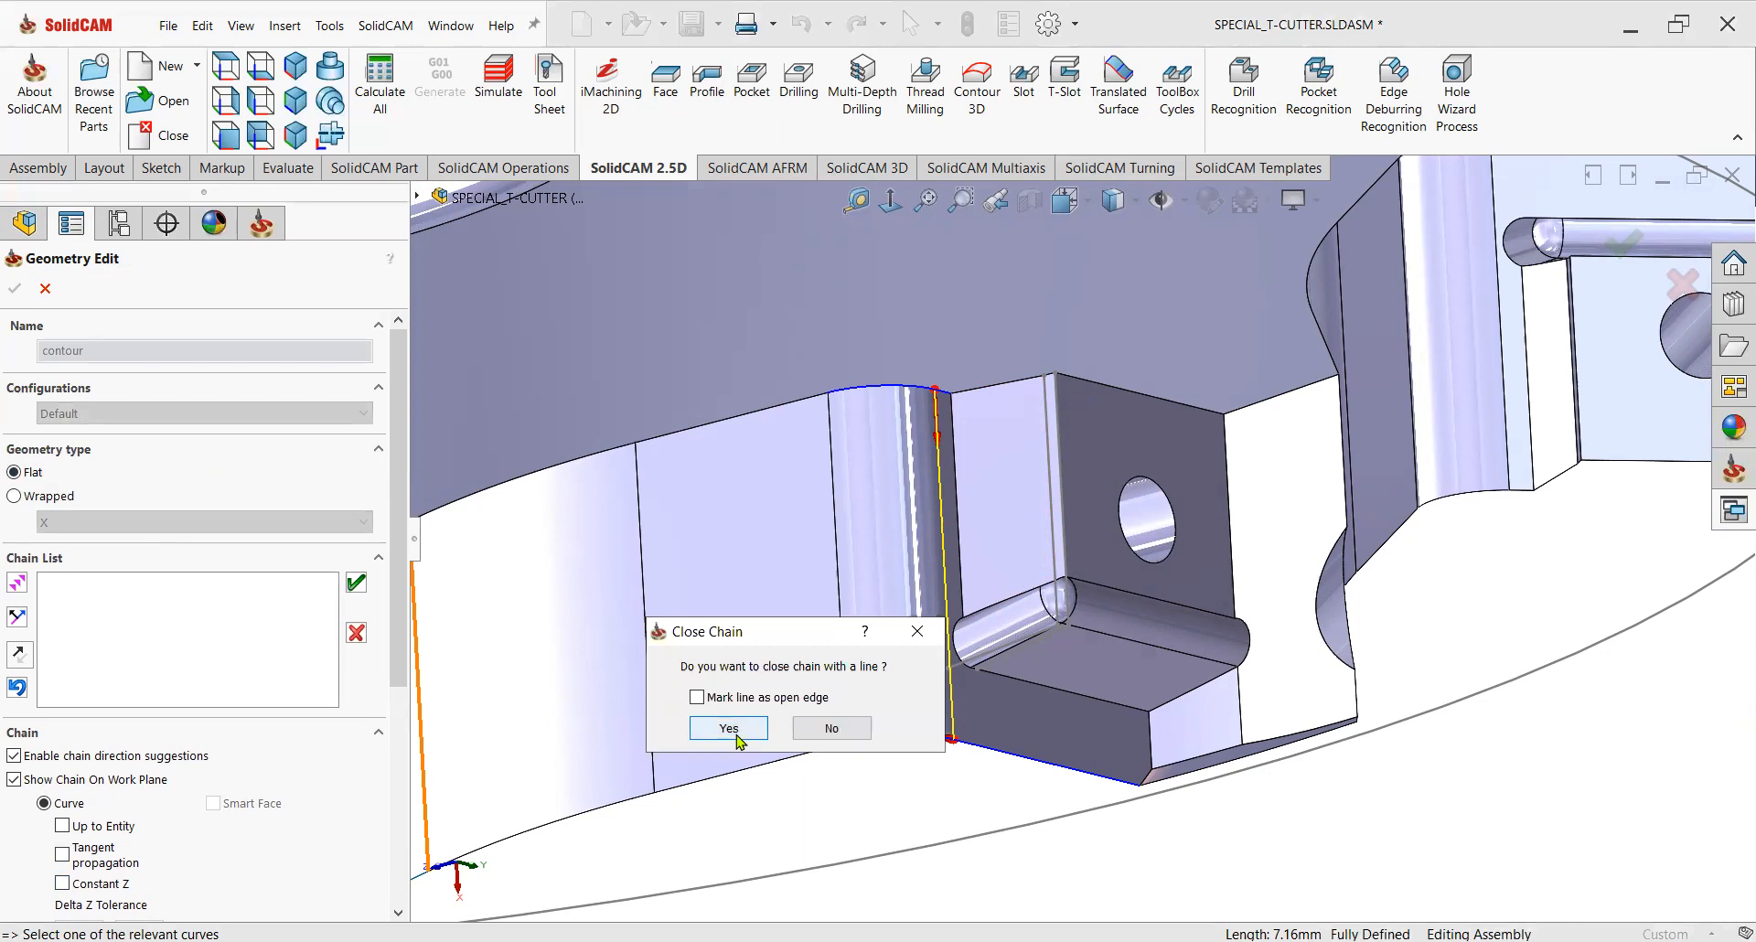
left_click(815, 730)
left_click(356, 635)
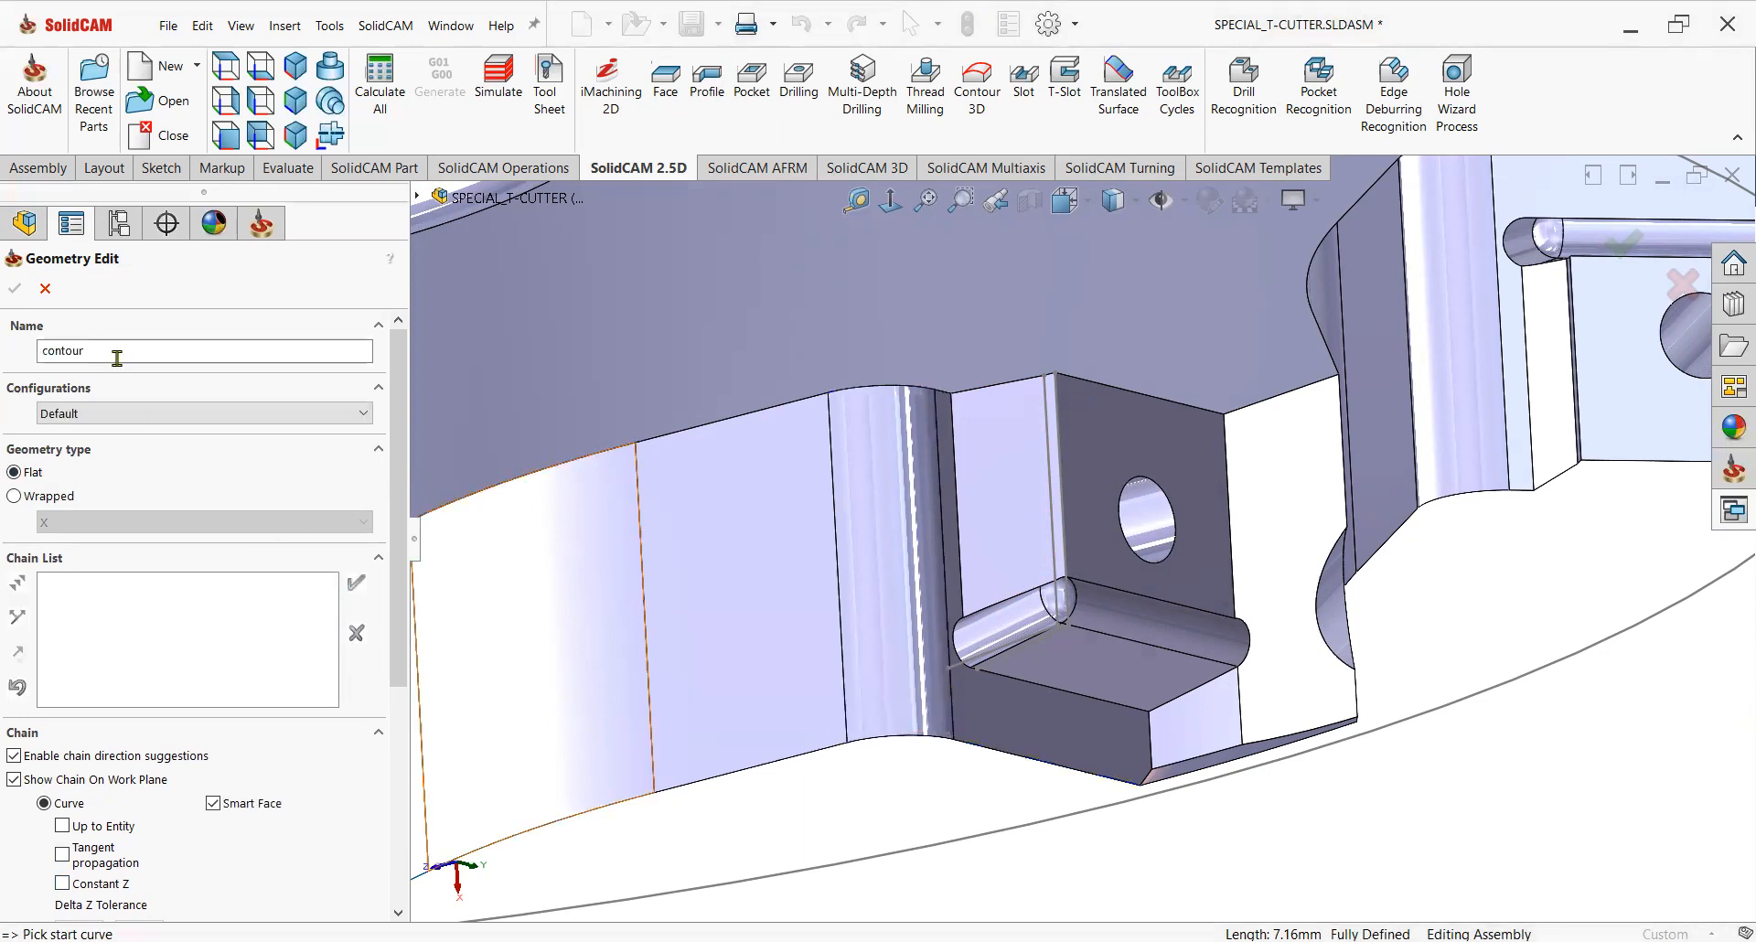
Define the contour geometry from the edge beside the insert pocket with tangent propagation off, and confirm it.
left_click(44, 288)
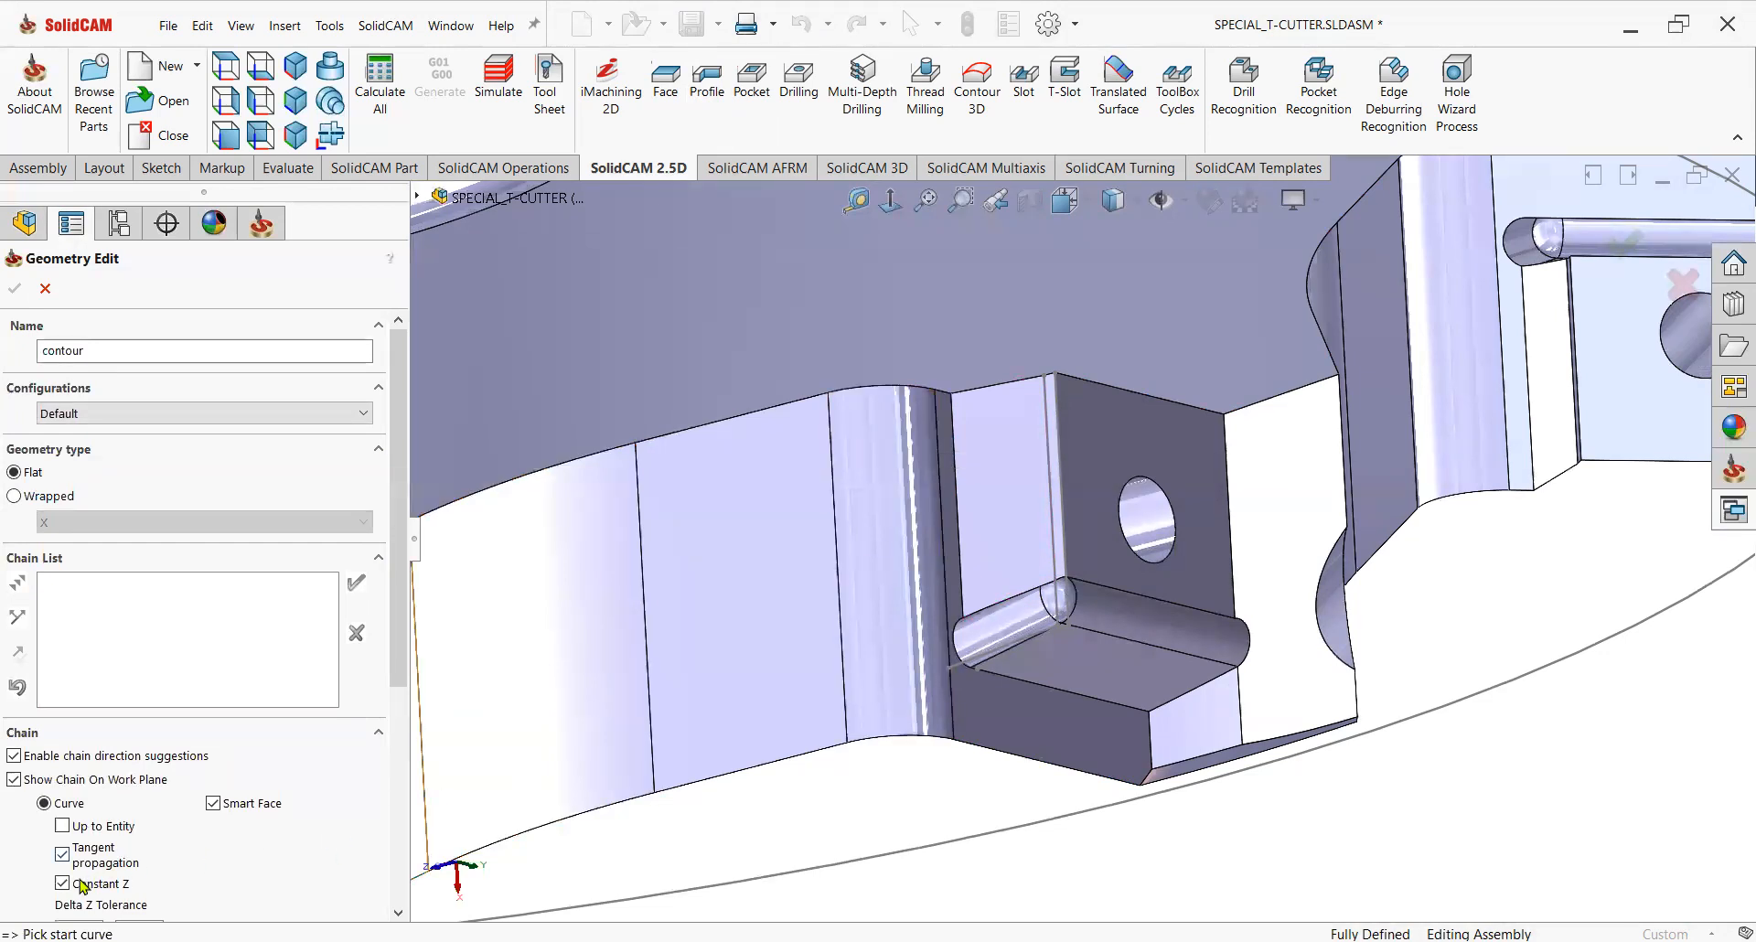
left_click(66, 853)
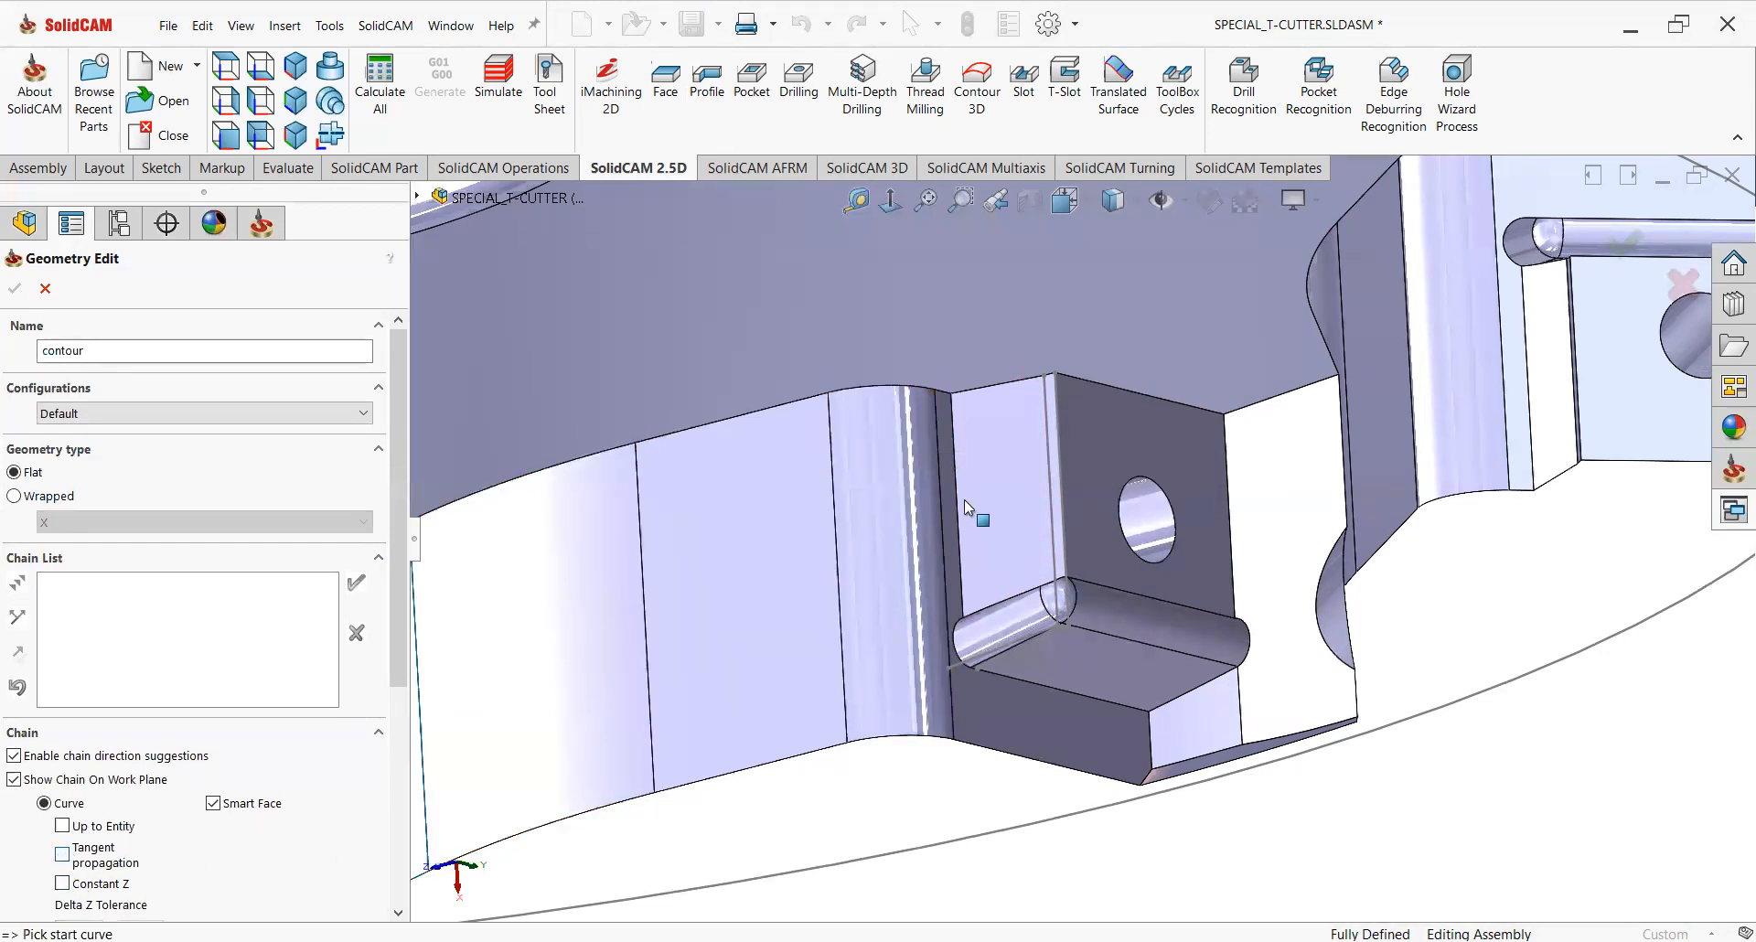
left_click(938, 422)
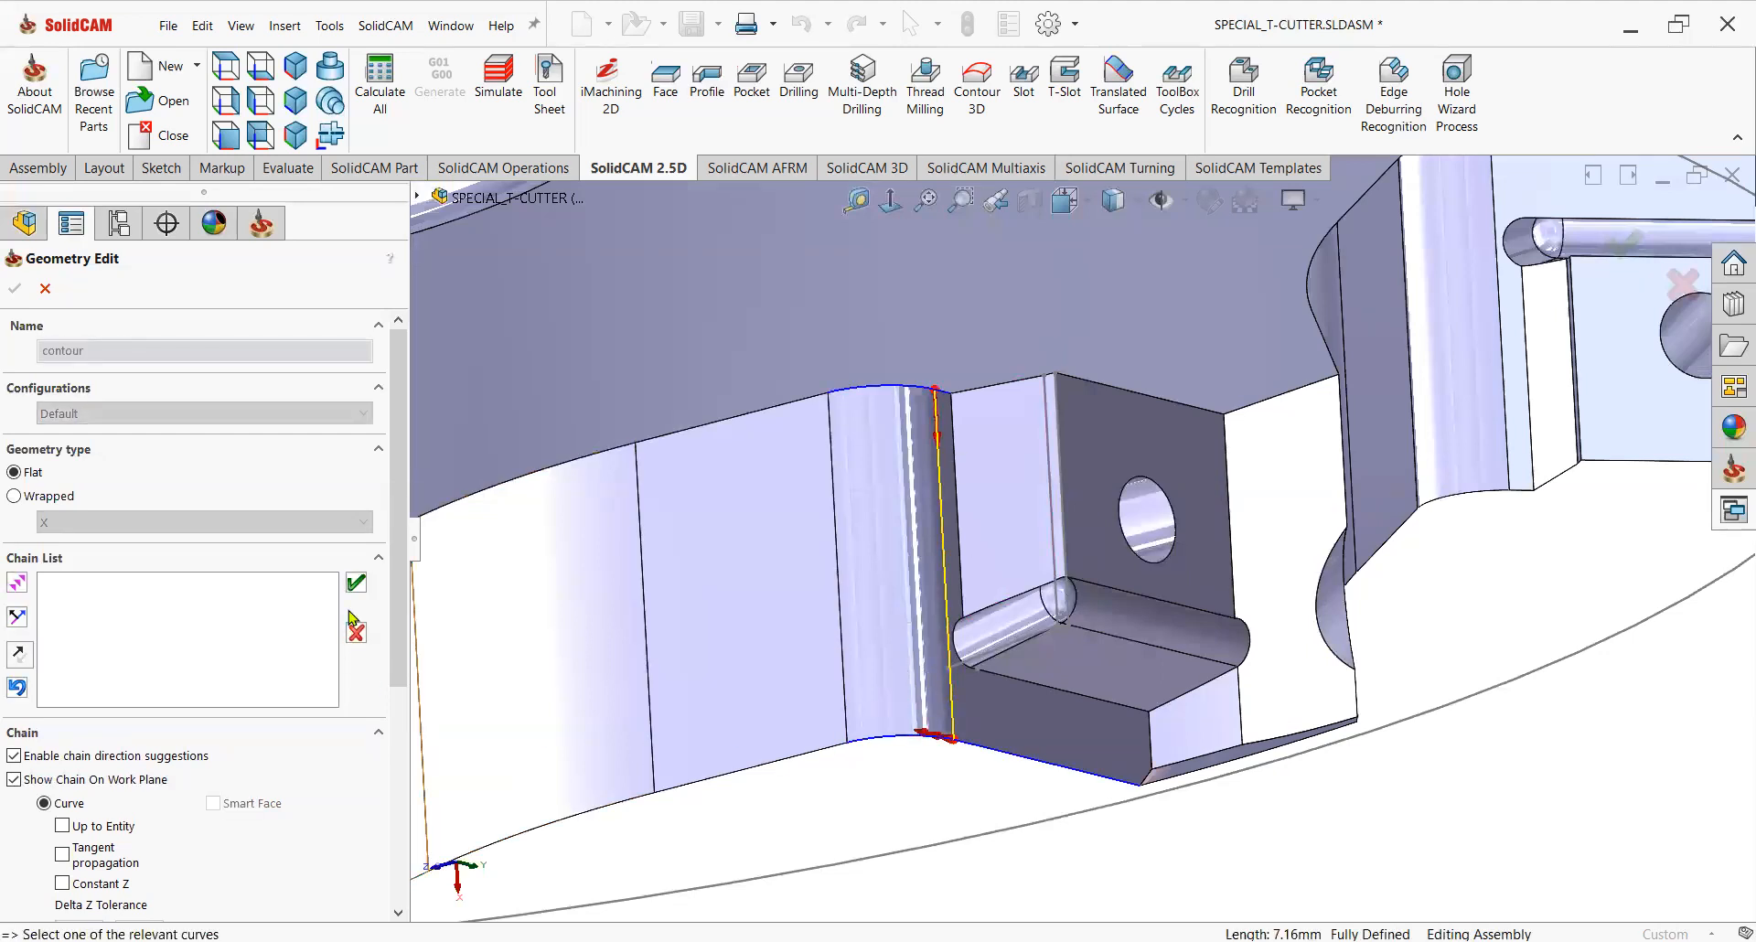
left_click(363, 582)
scroll(1007, 837, "up", 2)
middle_click_drag(960, 752, 817, 717)
left_click(15, 288)
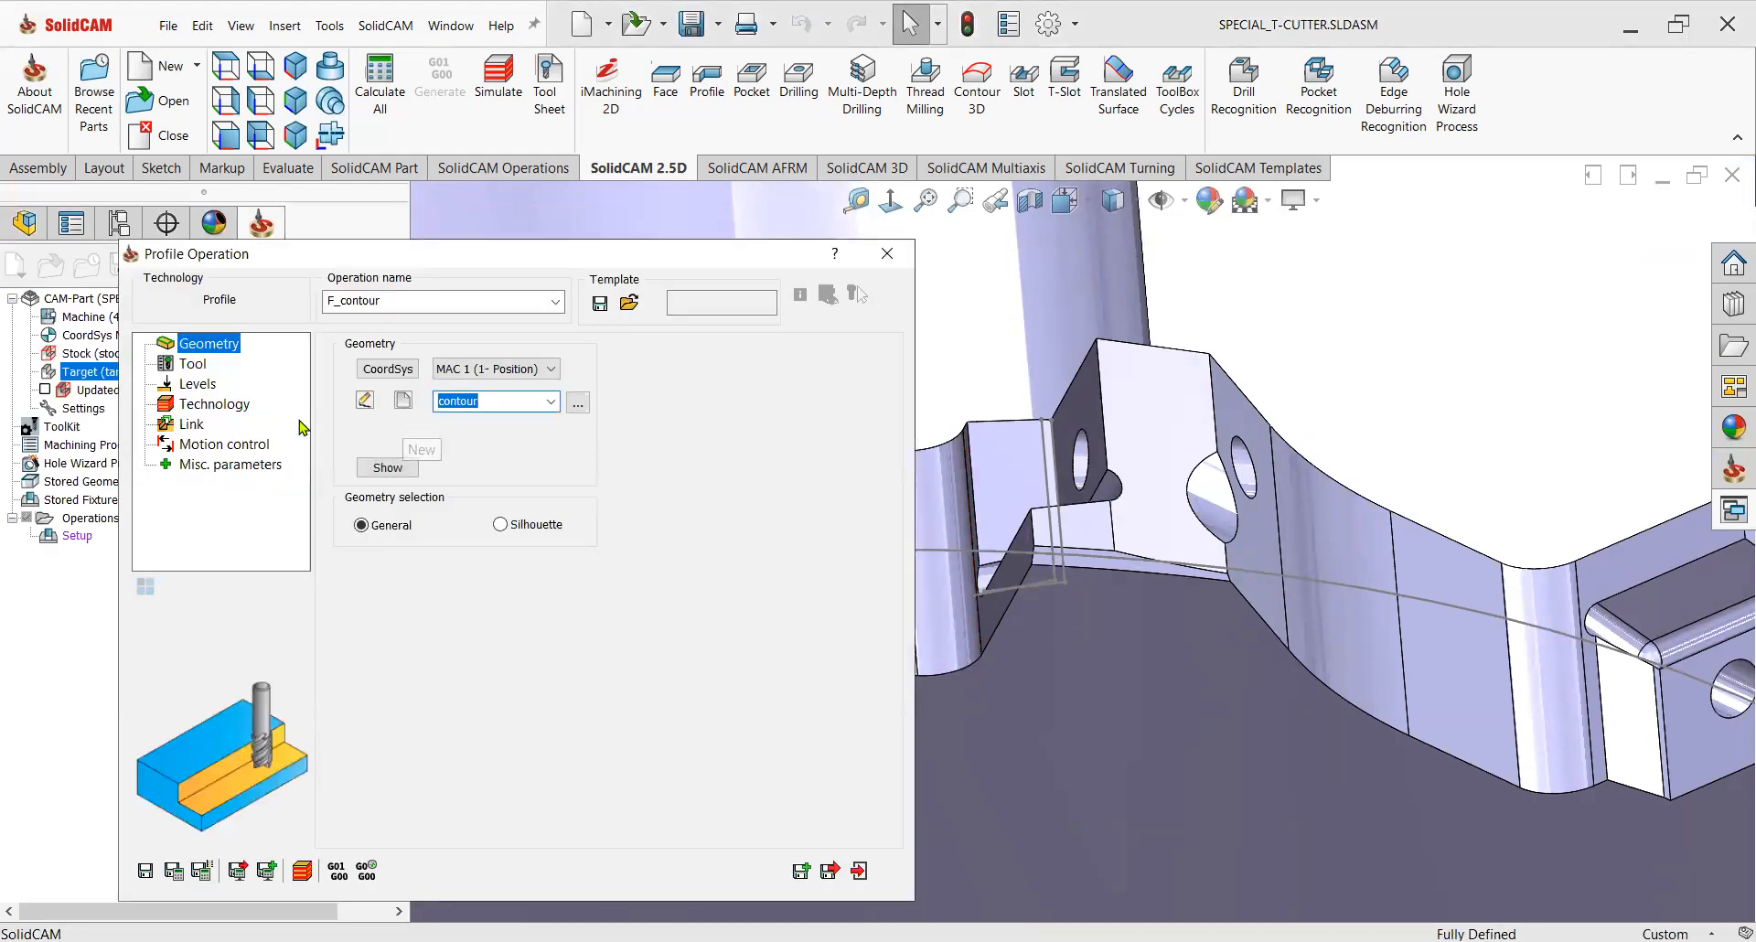
Open tool selection for the Profile operation and add a bull nose mill to the toolkit.
left_click(203, 368)
left_click(458, 750)
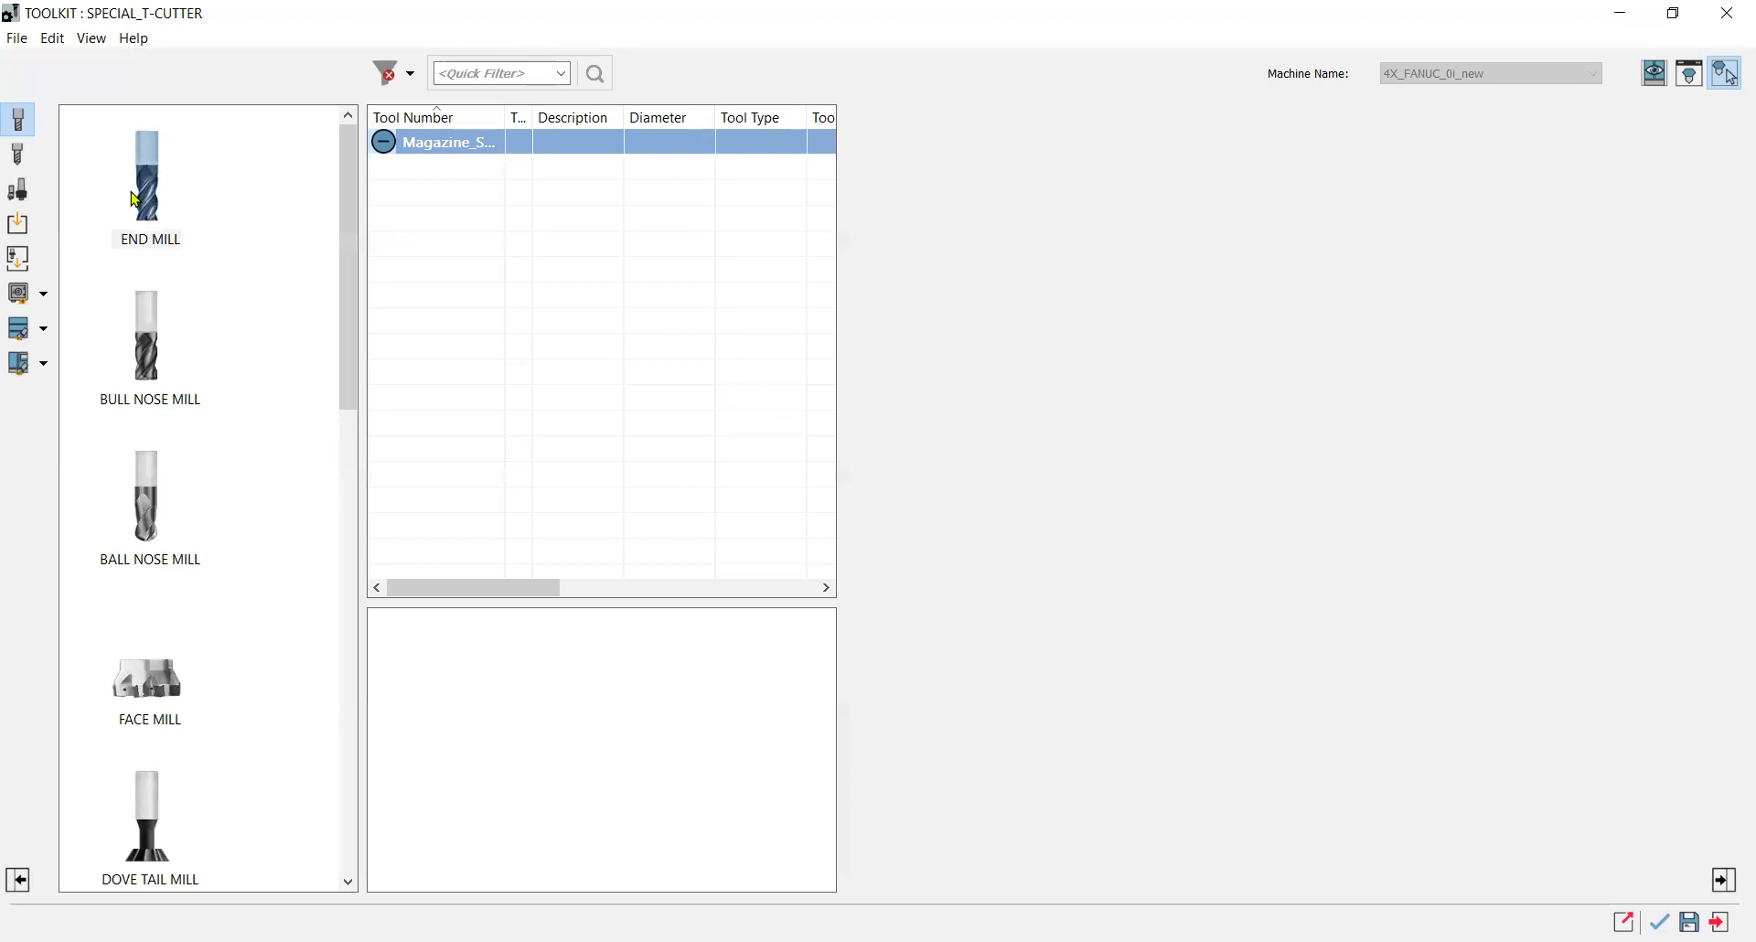
left_click_drag(517, 309, 517, 308)
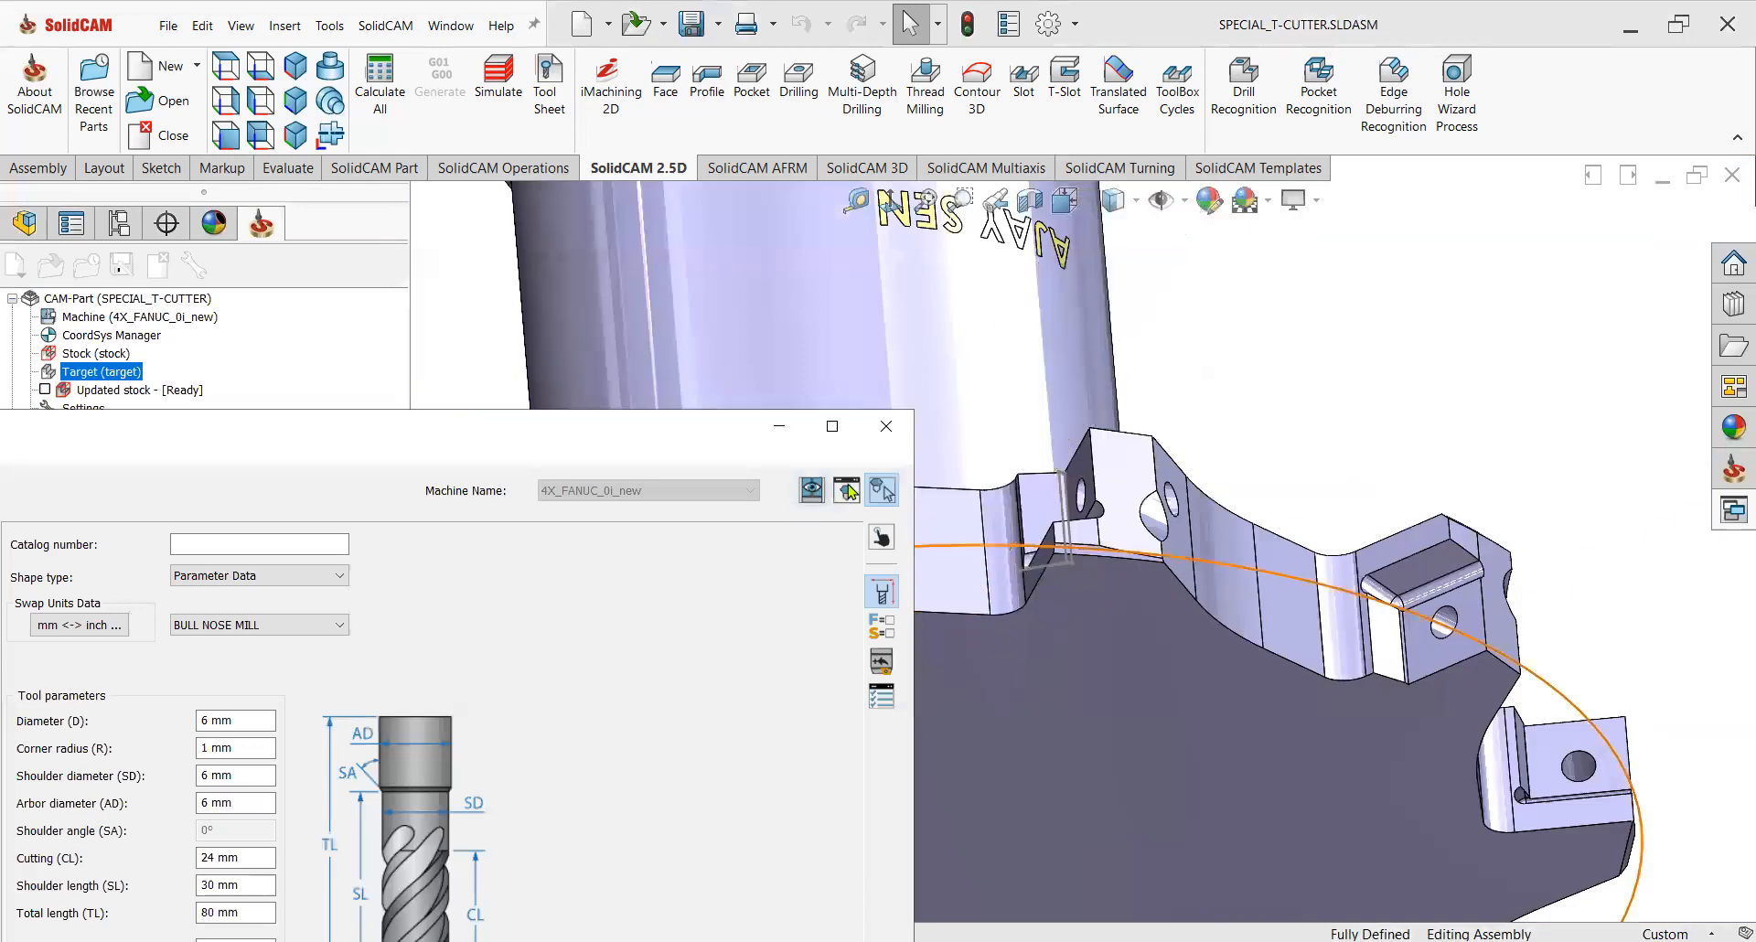
Measure the pocket's corner fillet on the model and set the bull nose mill's corner radius to 1.5 mm.
left_click(881, 494)
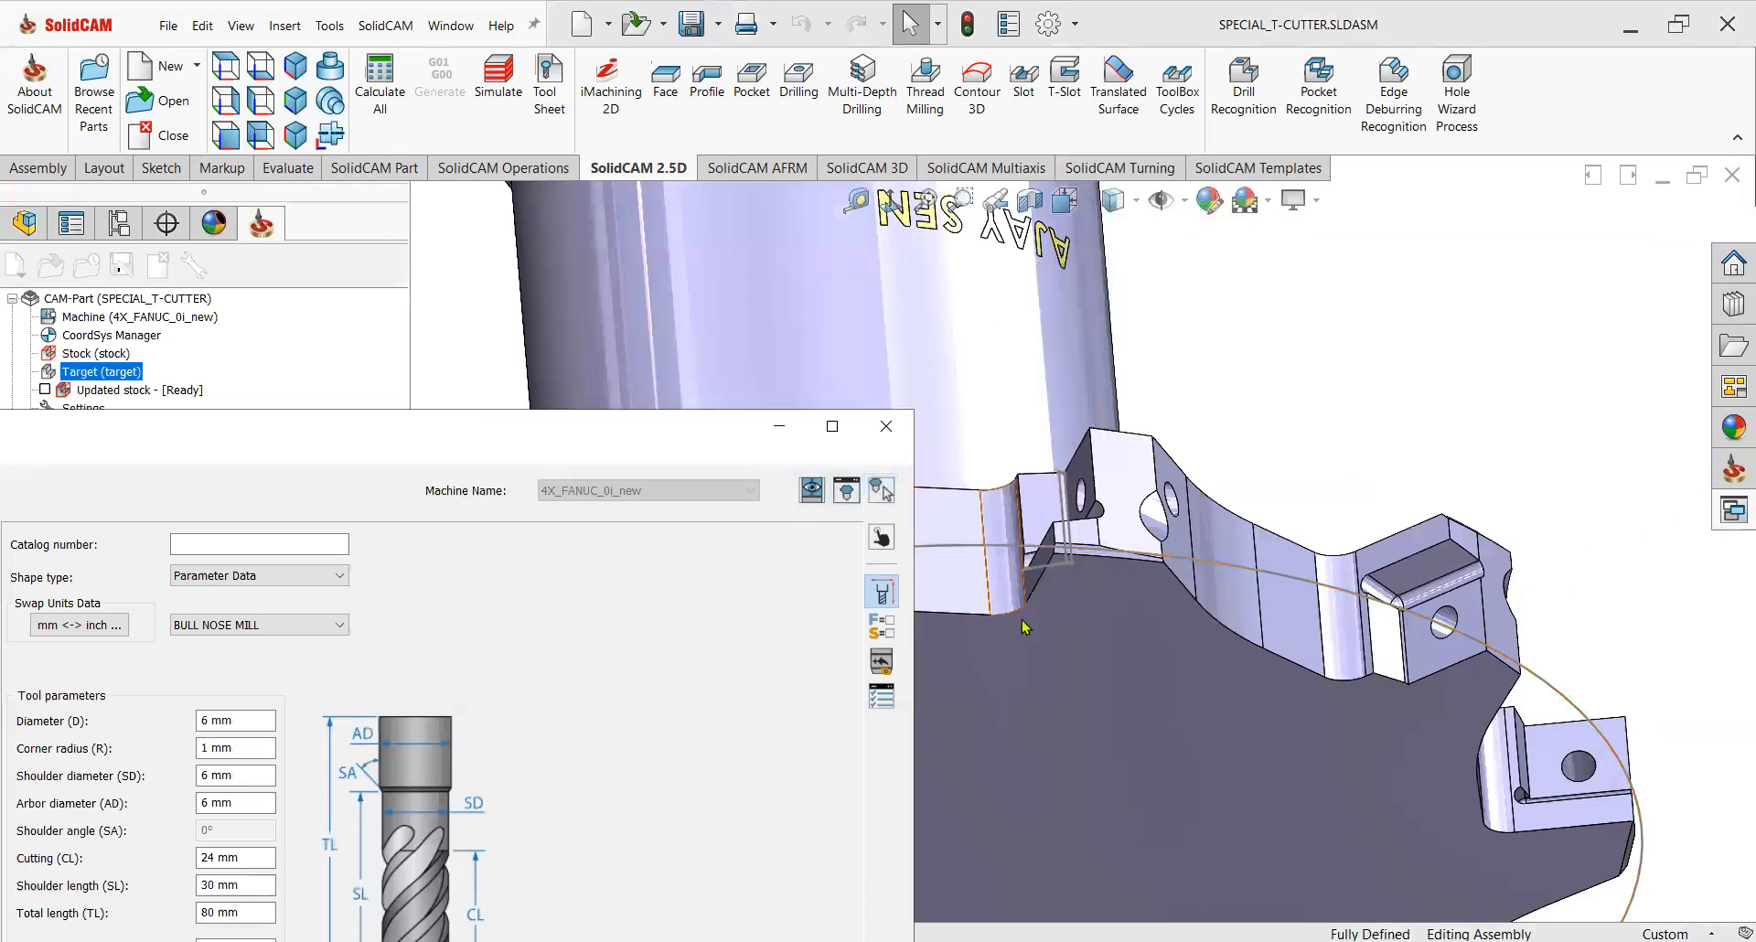
left_click(1010, 594)
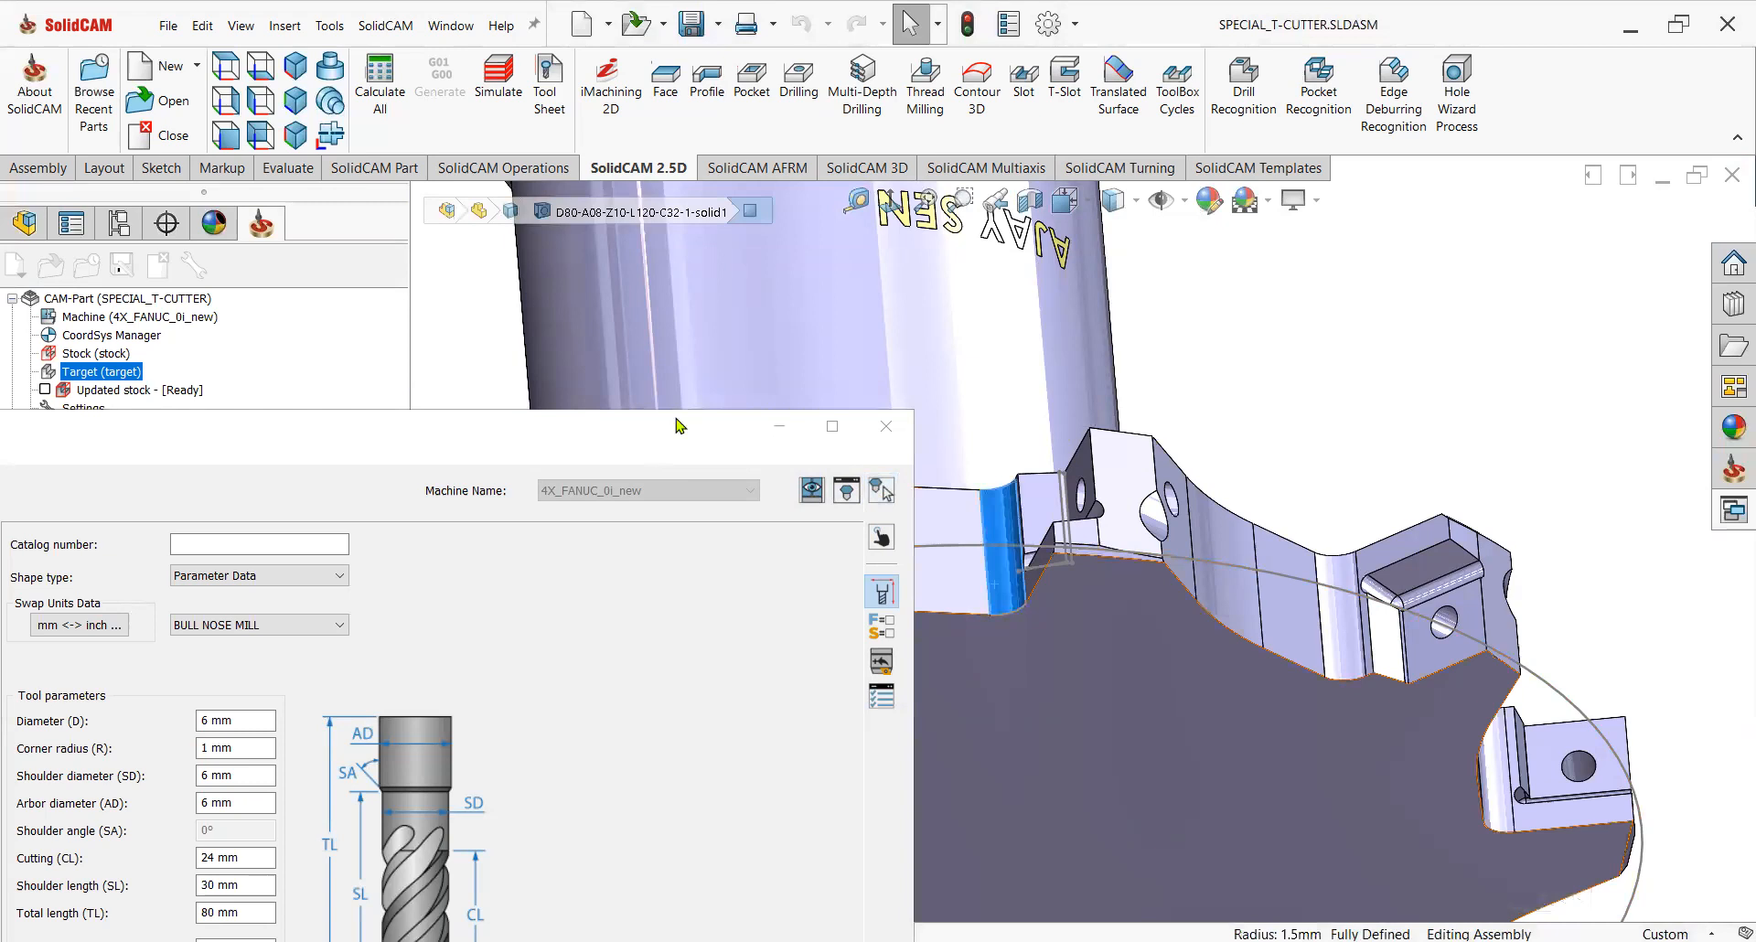
left_click_drag(646, 454, 878, 227)
double_click(451, 496)
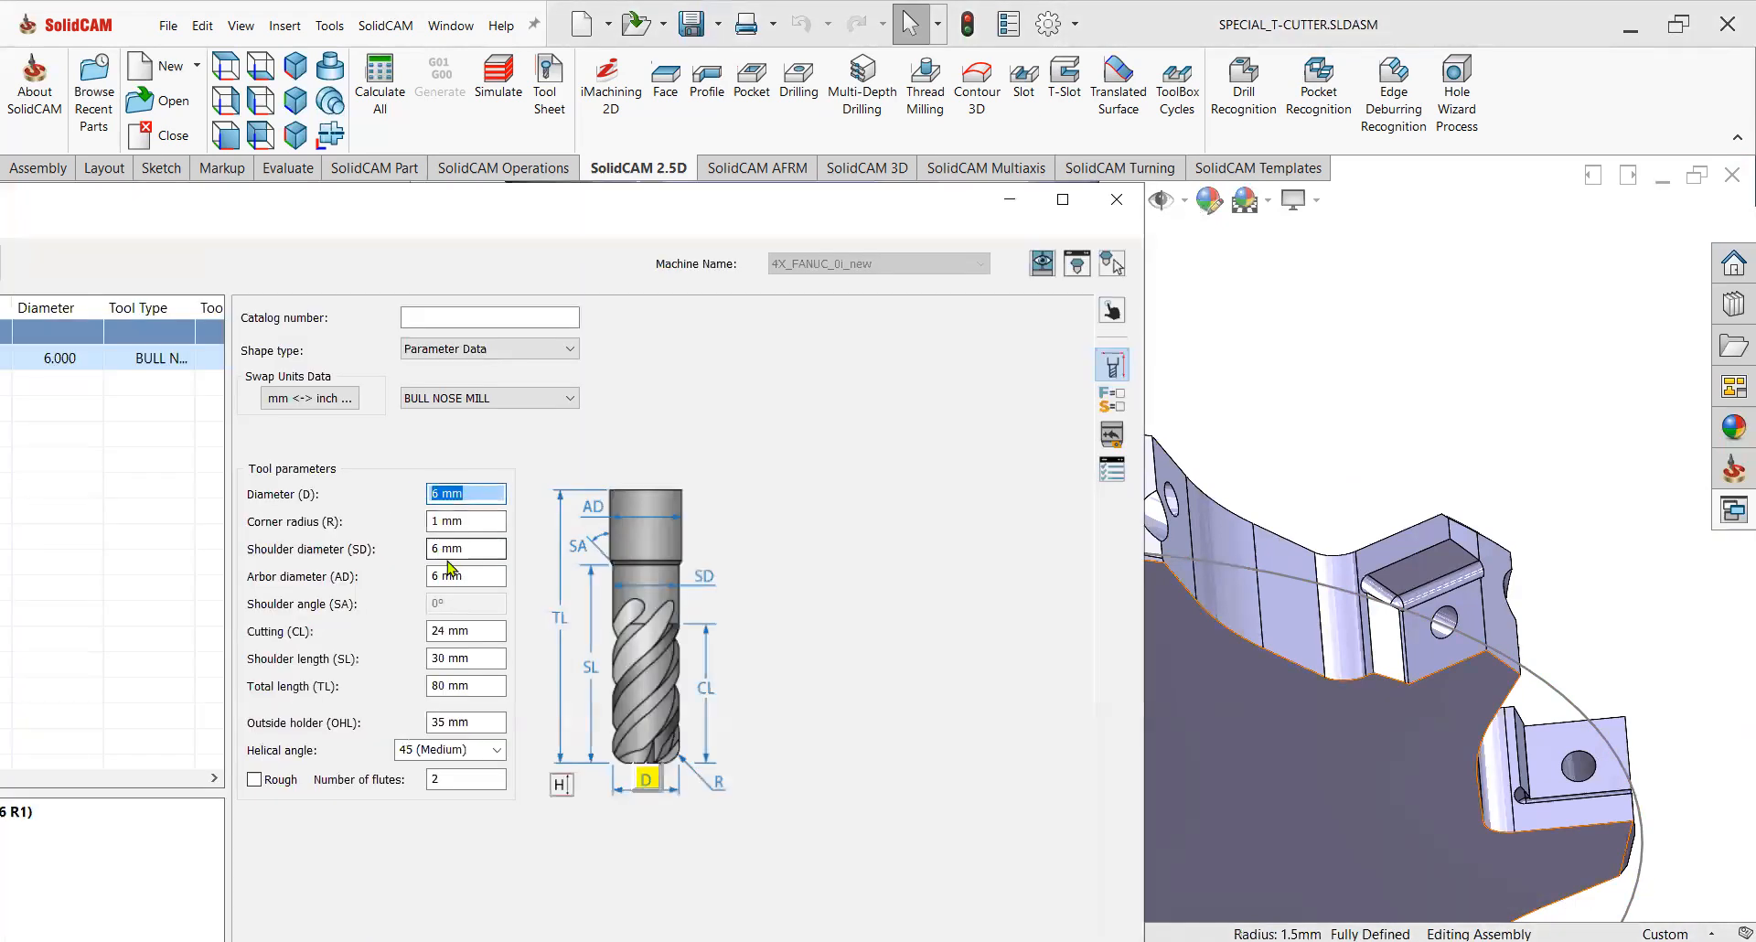
key("Tab")
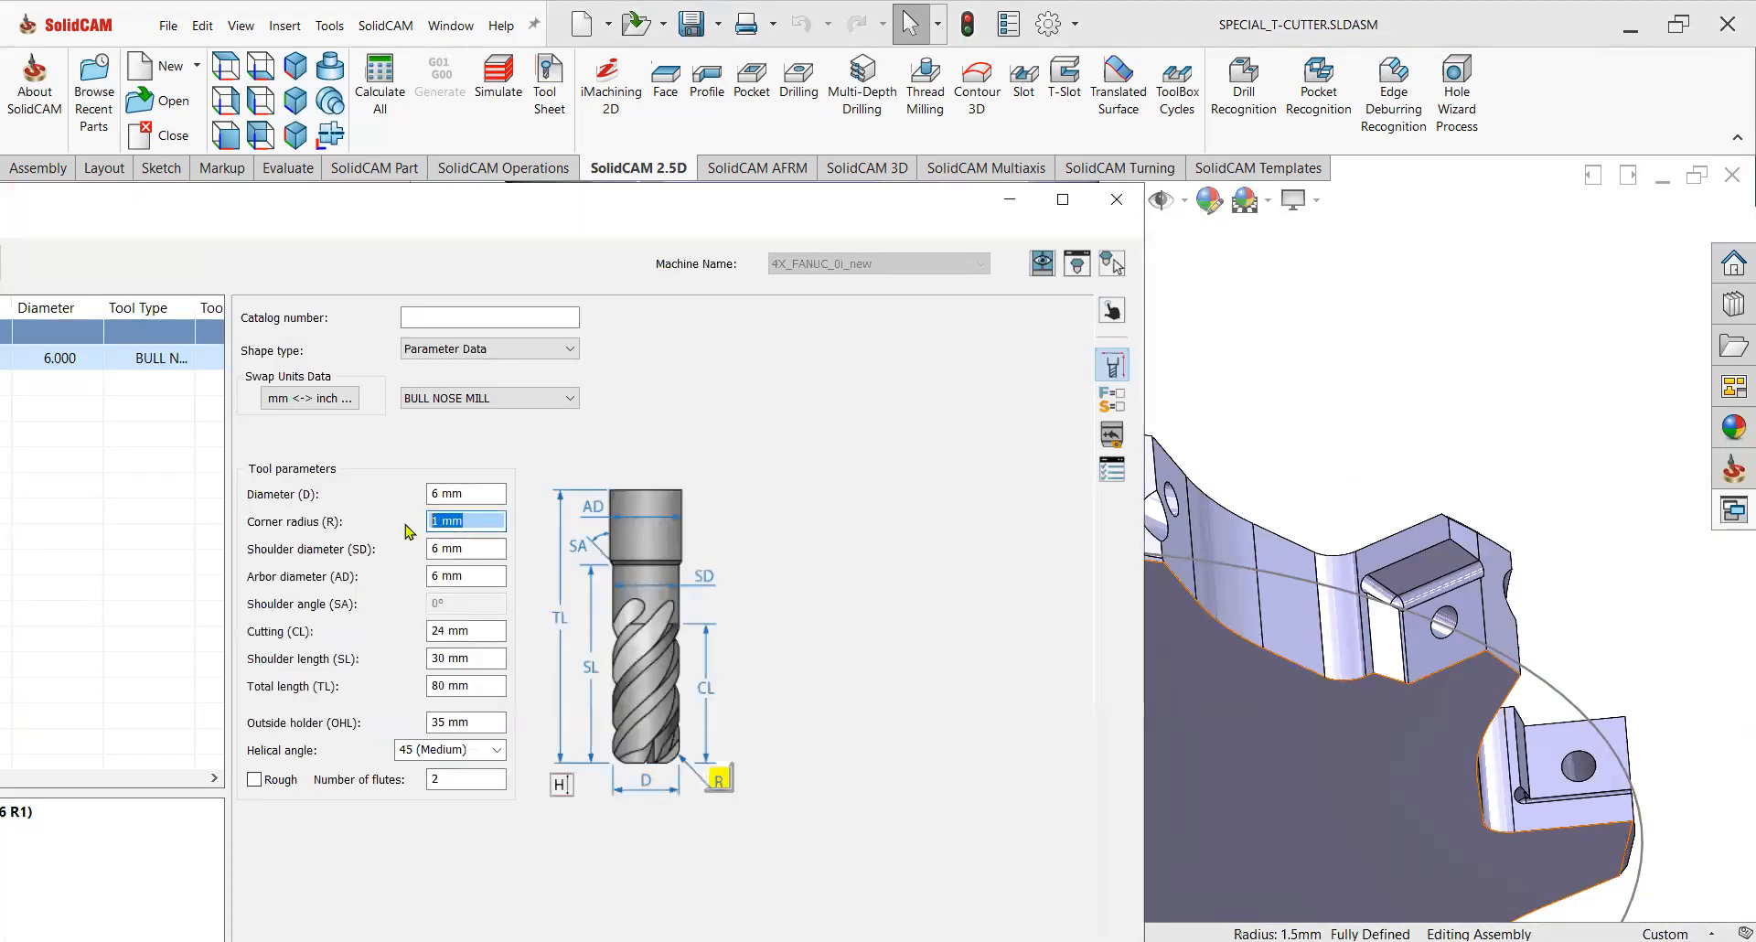
type("1.5")
key("Tab")
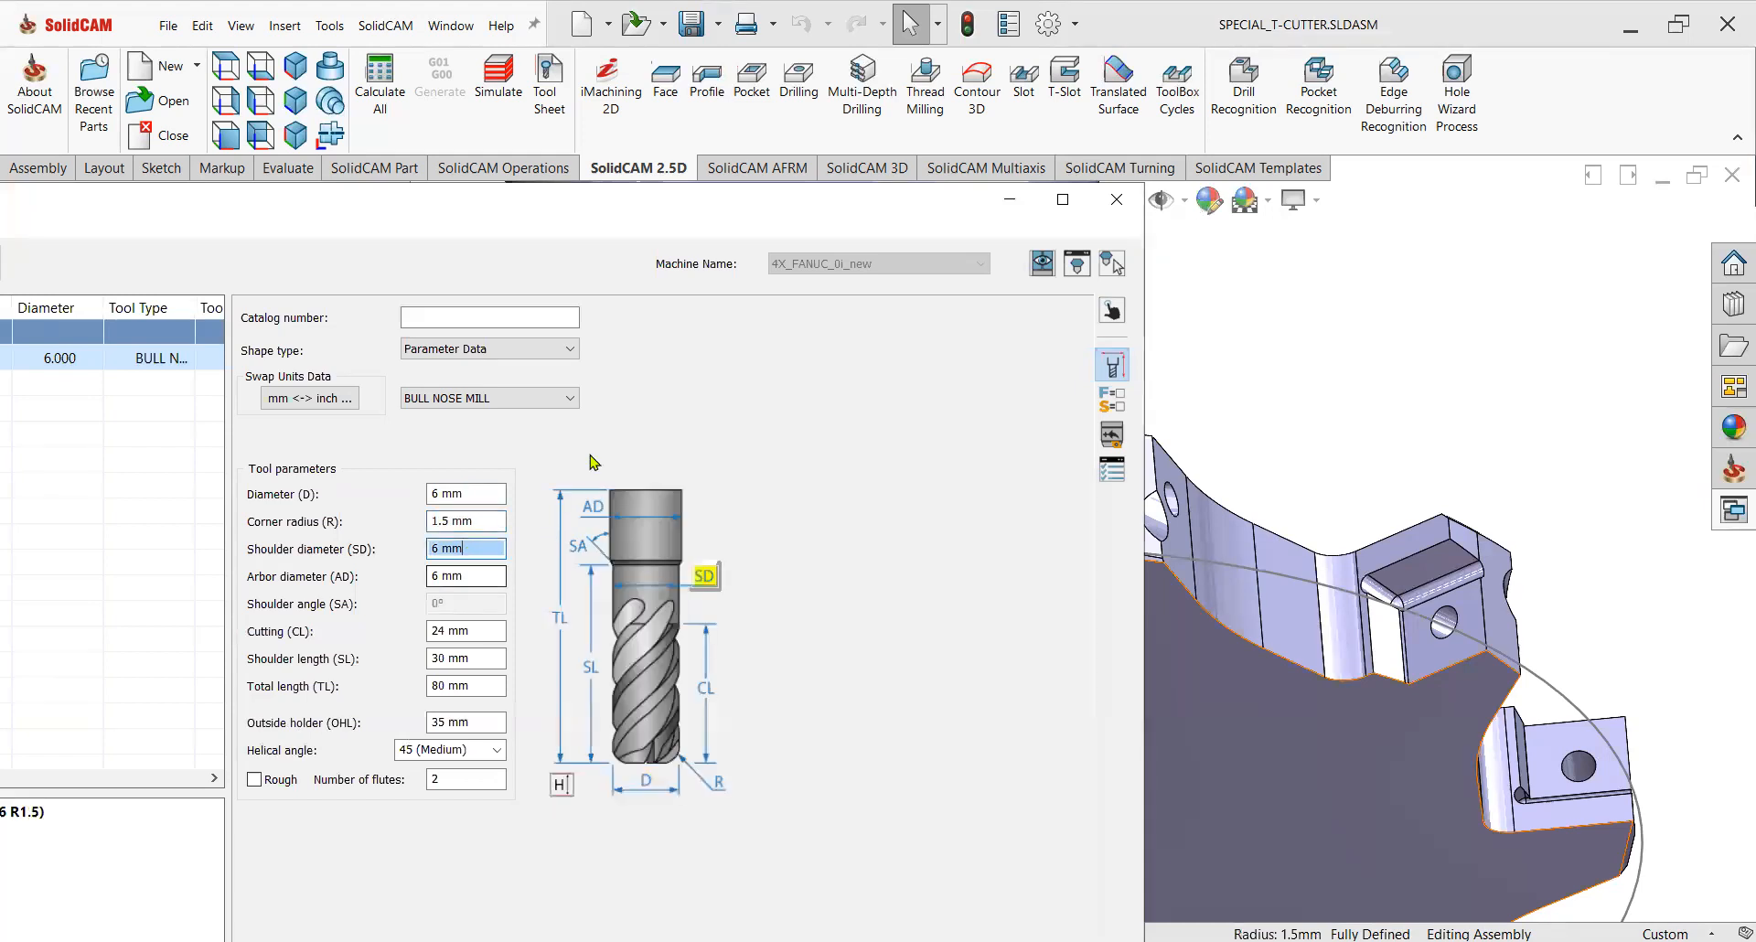
Confirm the bull nose mill as the operation's tool and return to its tool page.
left_click(1062, 199)
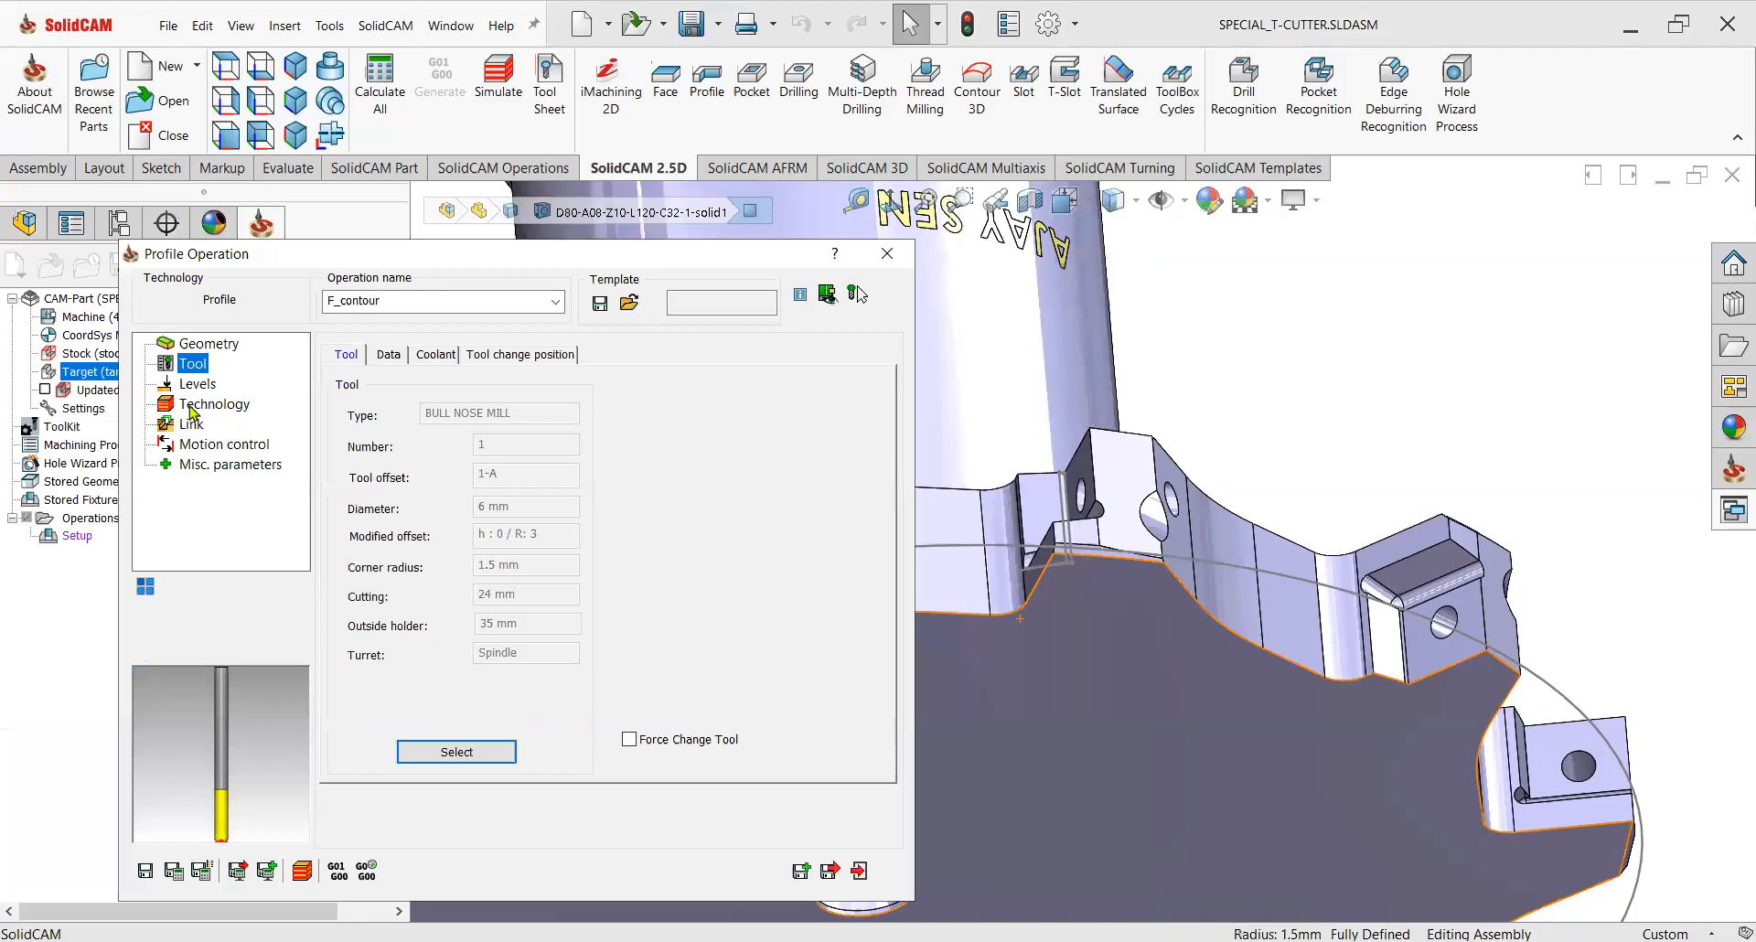
left_click(196, 384)
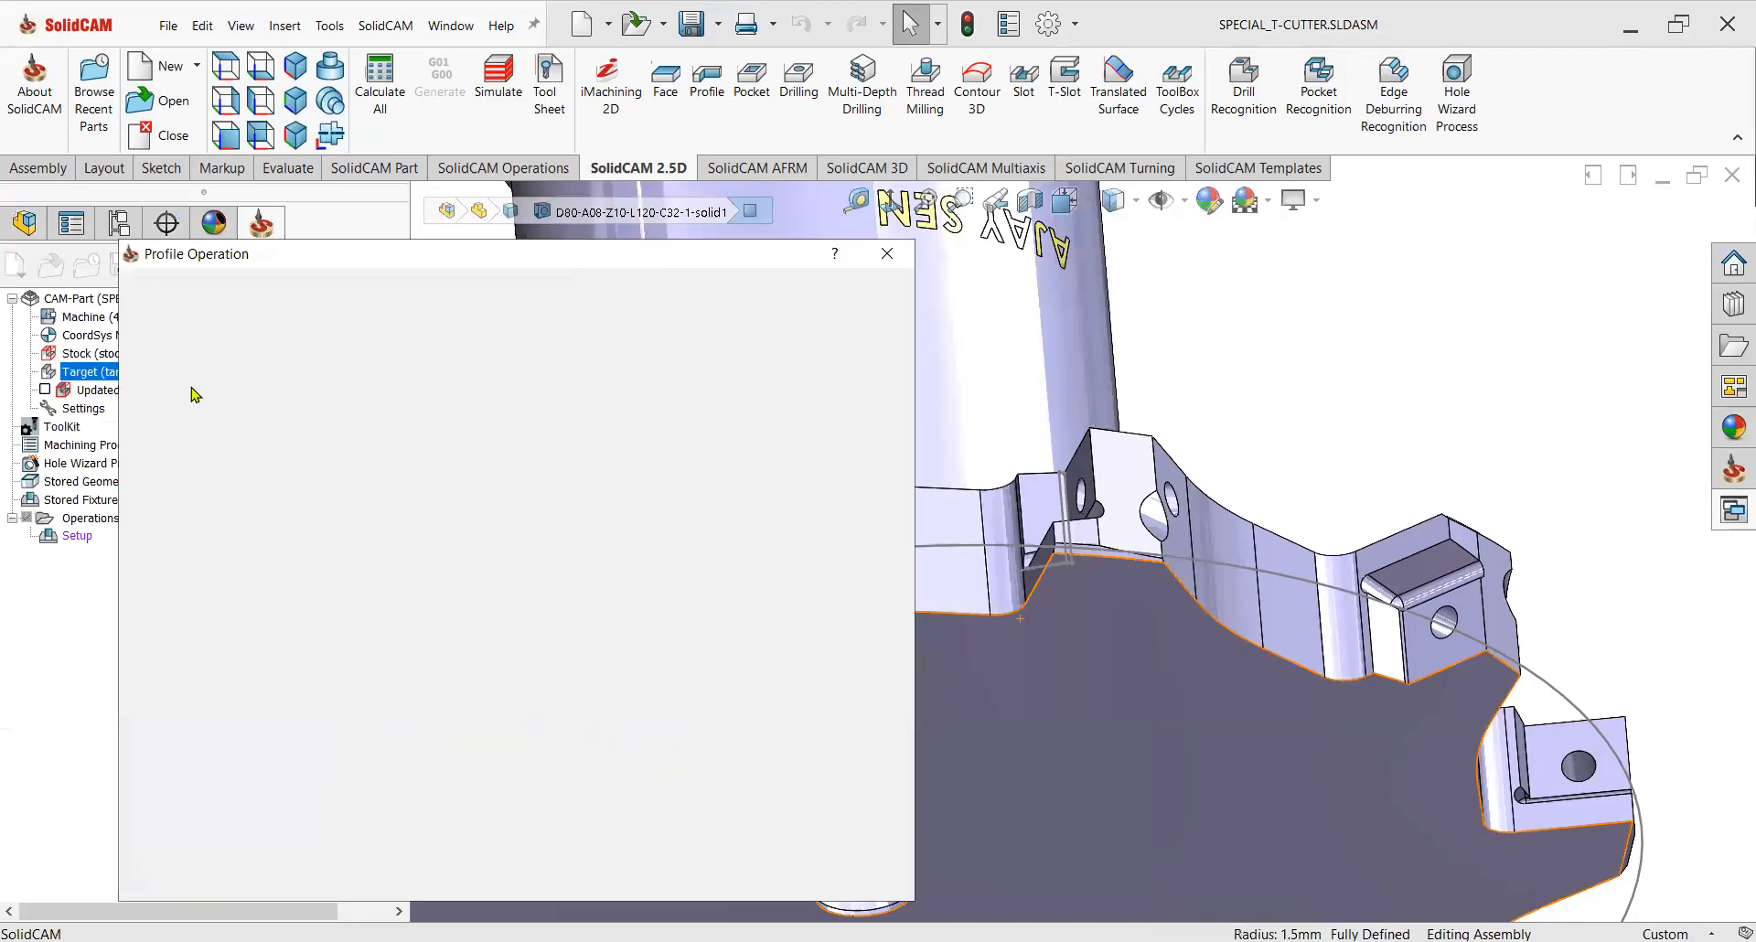
left_click(193, 364)
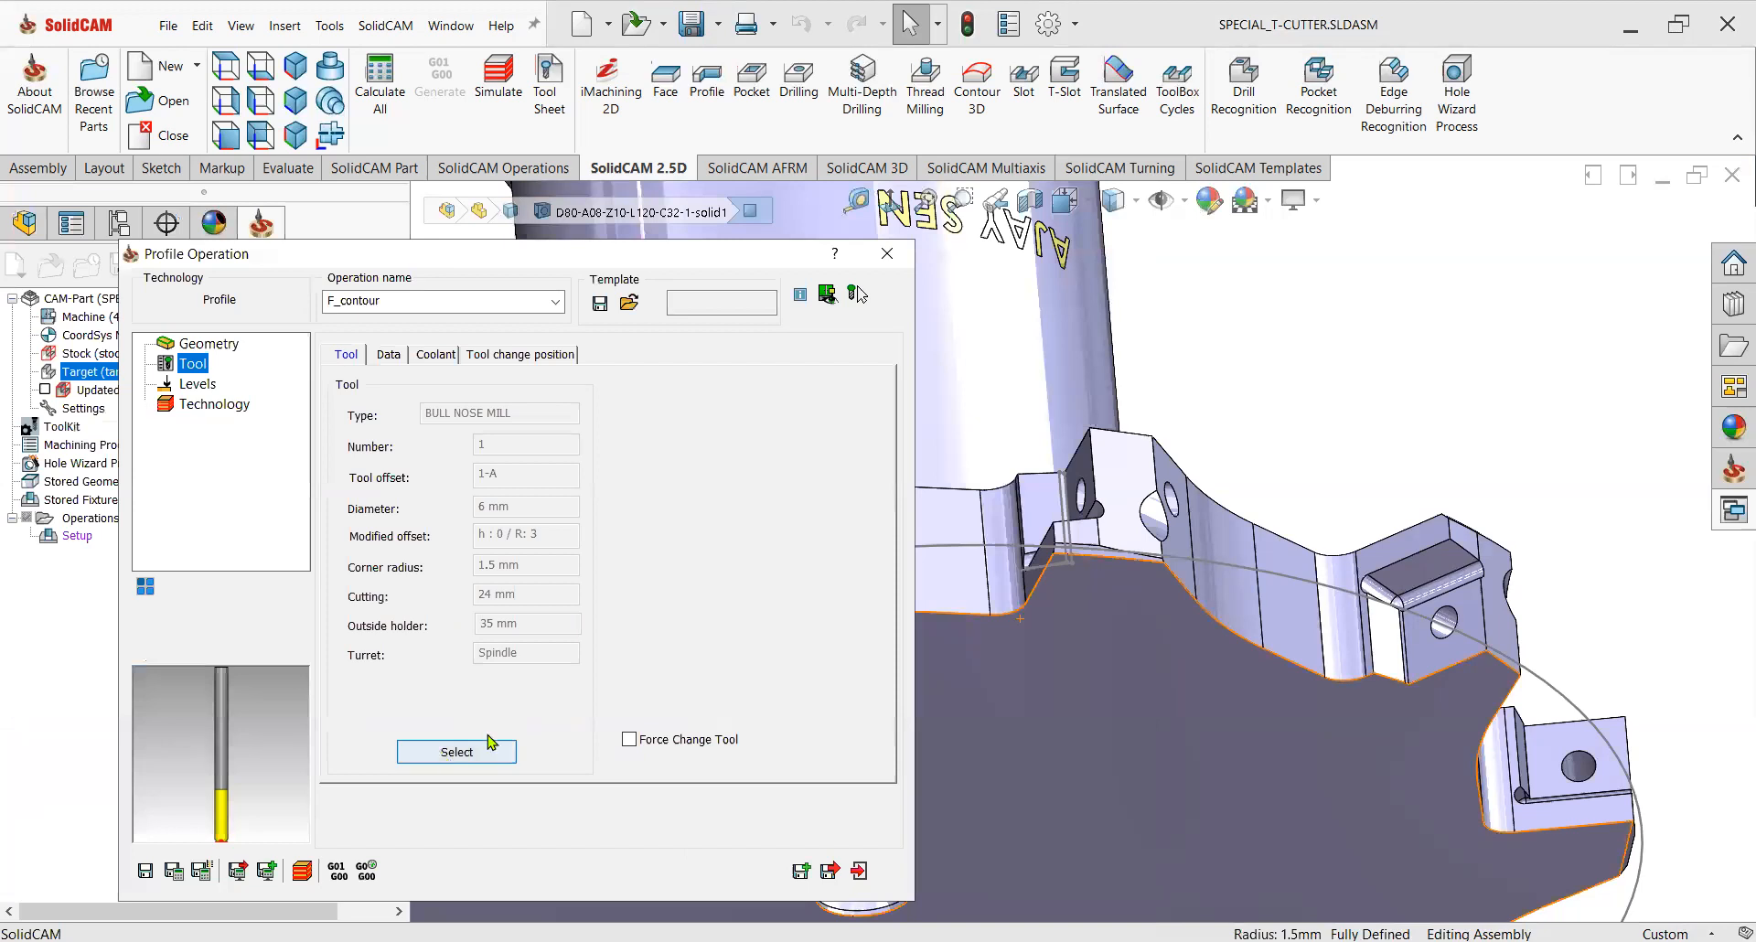
Mount a BT40 adaptor and a BT40 ER 16x70 holder on the tool, and preview the assembly.
left_click(456, 752)
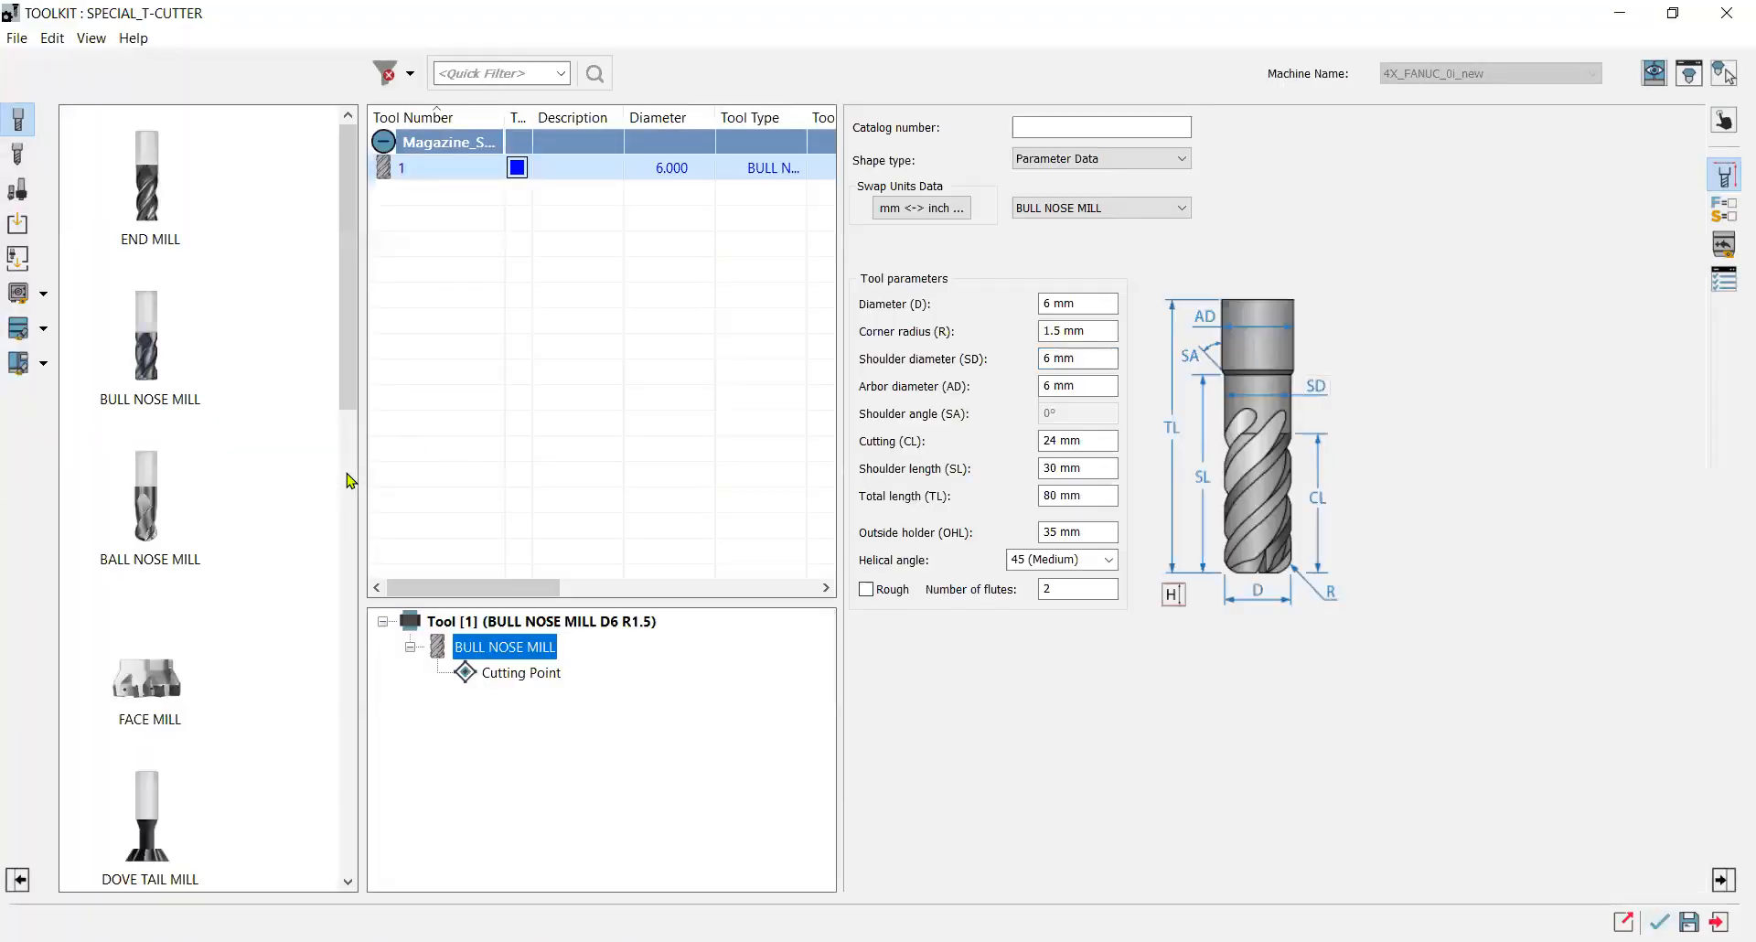
left_click(16, 196)
left_click(123, 351)
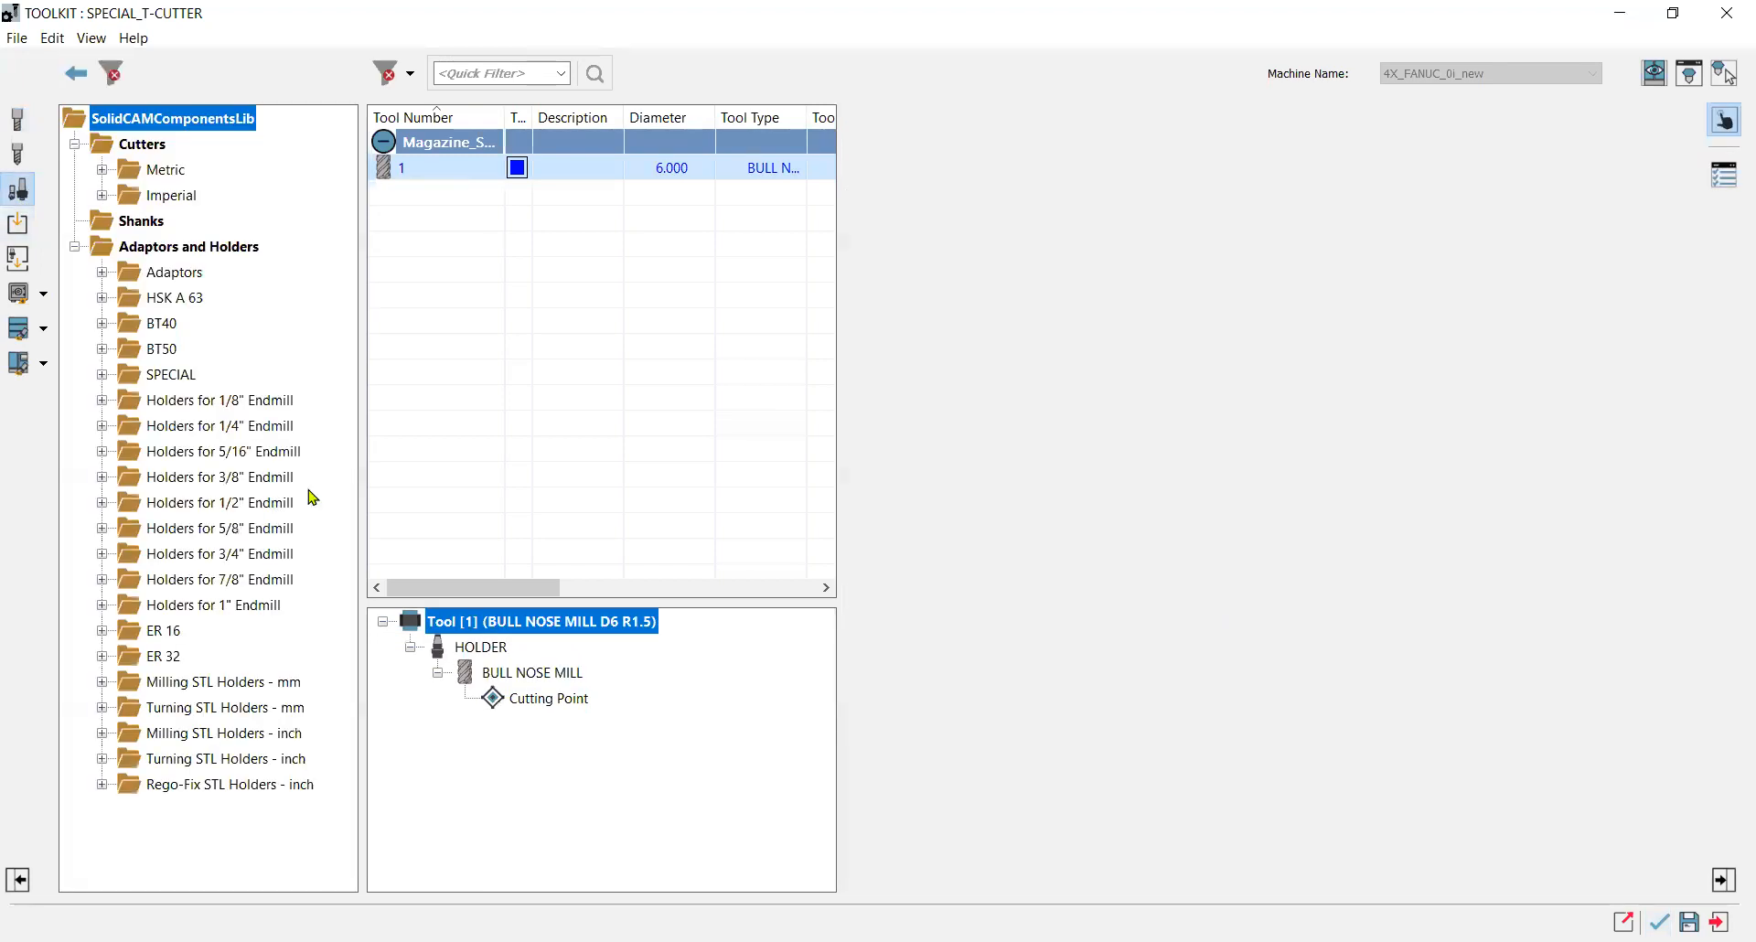
left_click(109, 271)
left_click(189, 324)
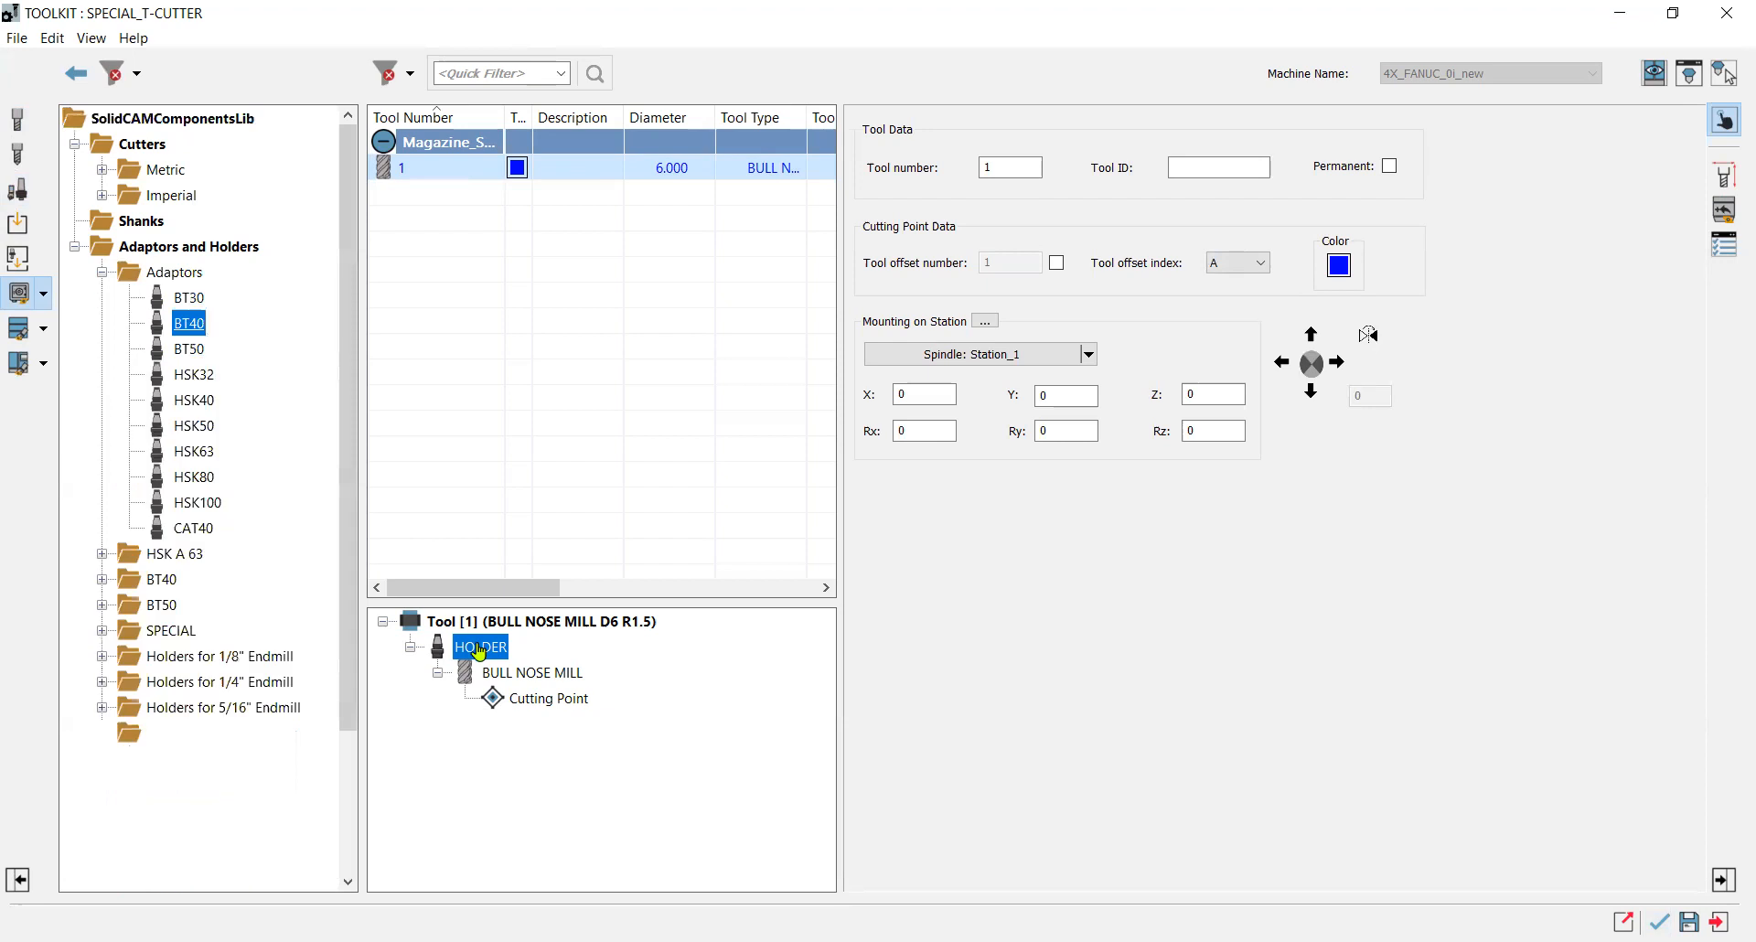
double_click(127, 586)
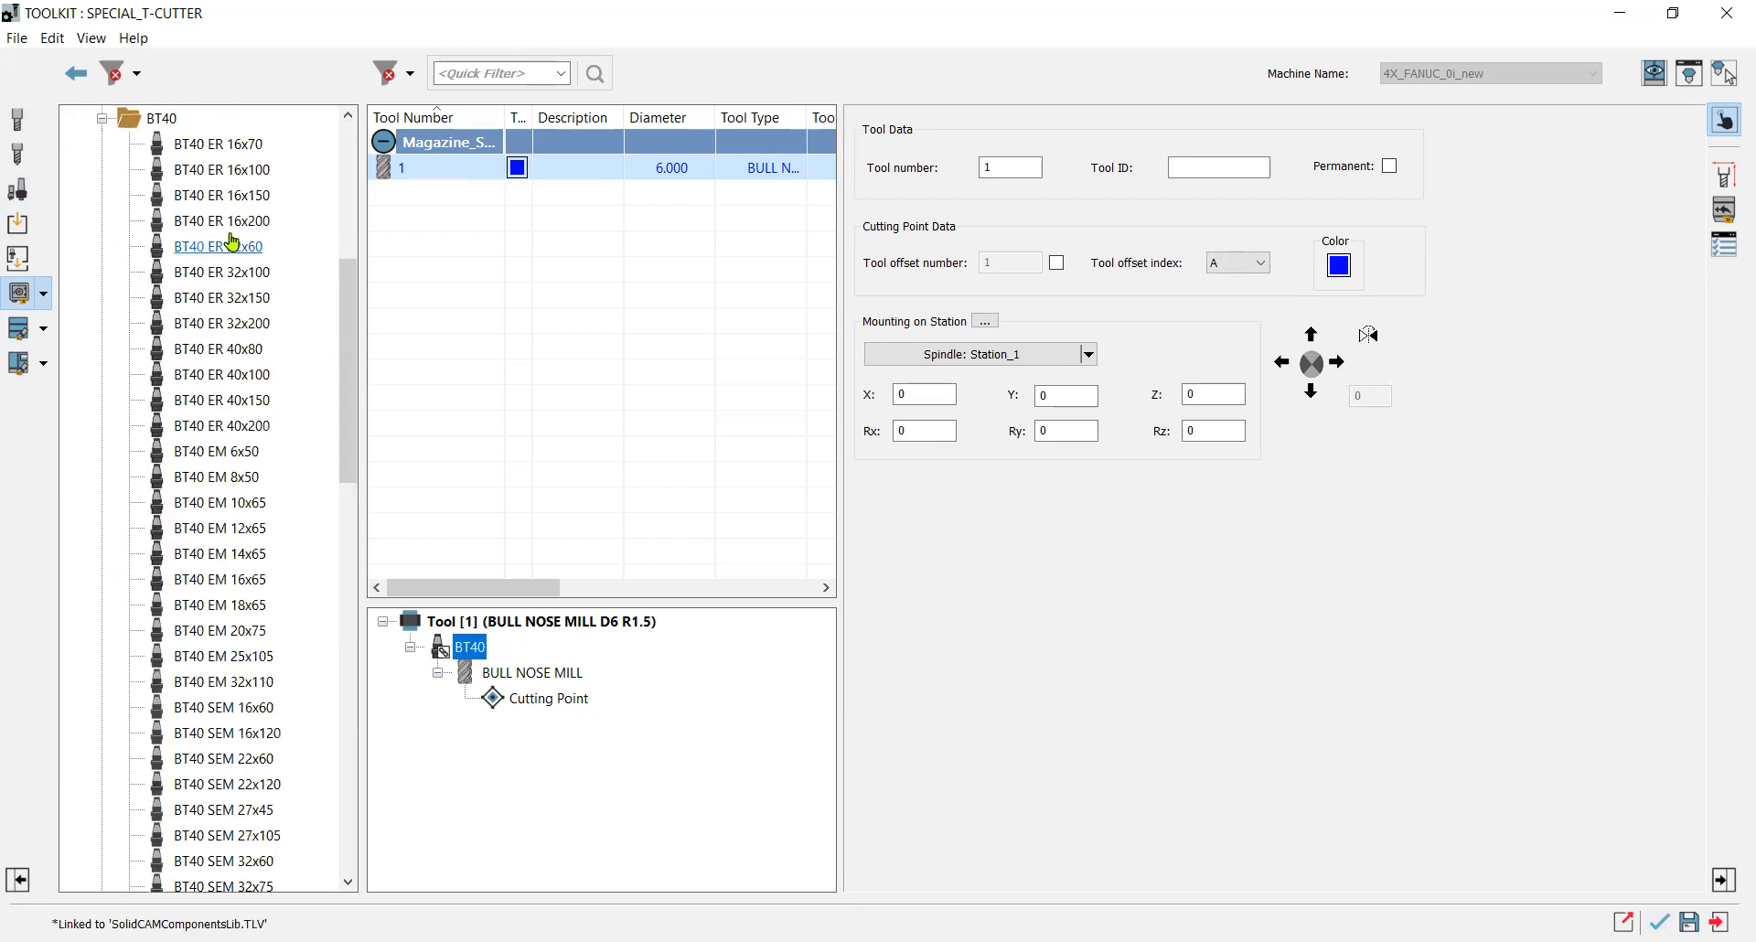
mouse_move(224, 143)
left_mouse_down()
mouse_move(451, 443)
mouse_move(494, 631)
left_mouse_up()
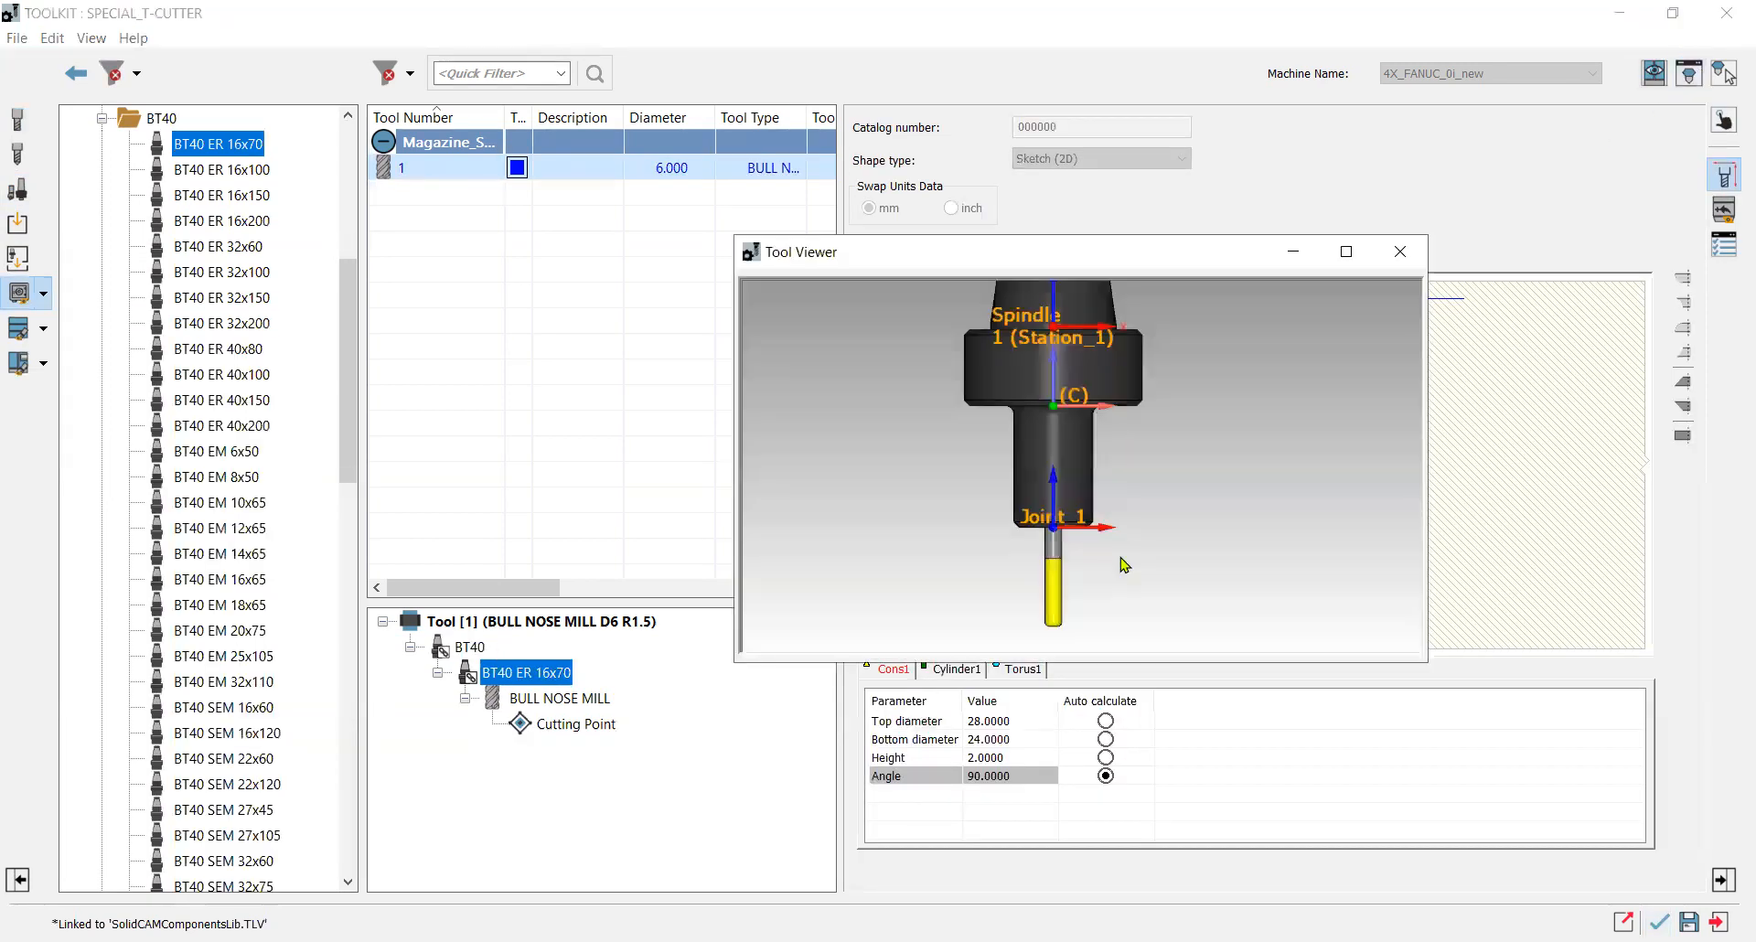
scroll(1111, 553, "down", 3)
scroll(1061, 471, "up", 2)
scroll(1081, 458, "down", 2)
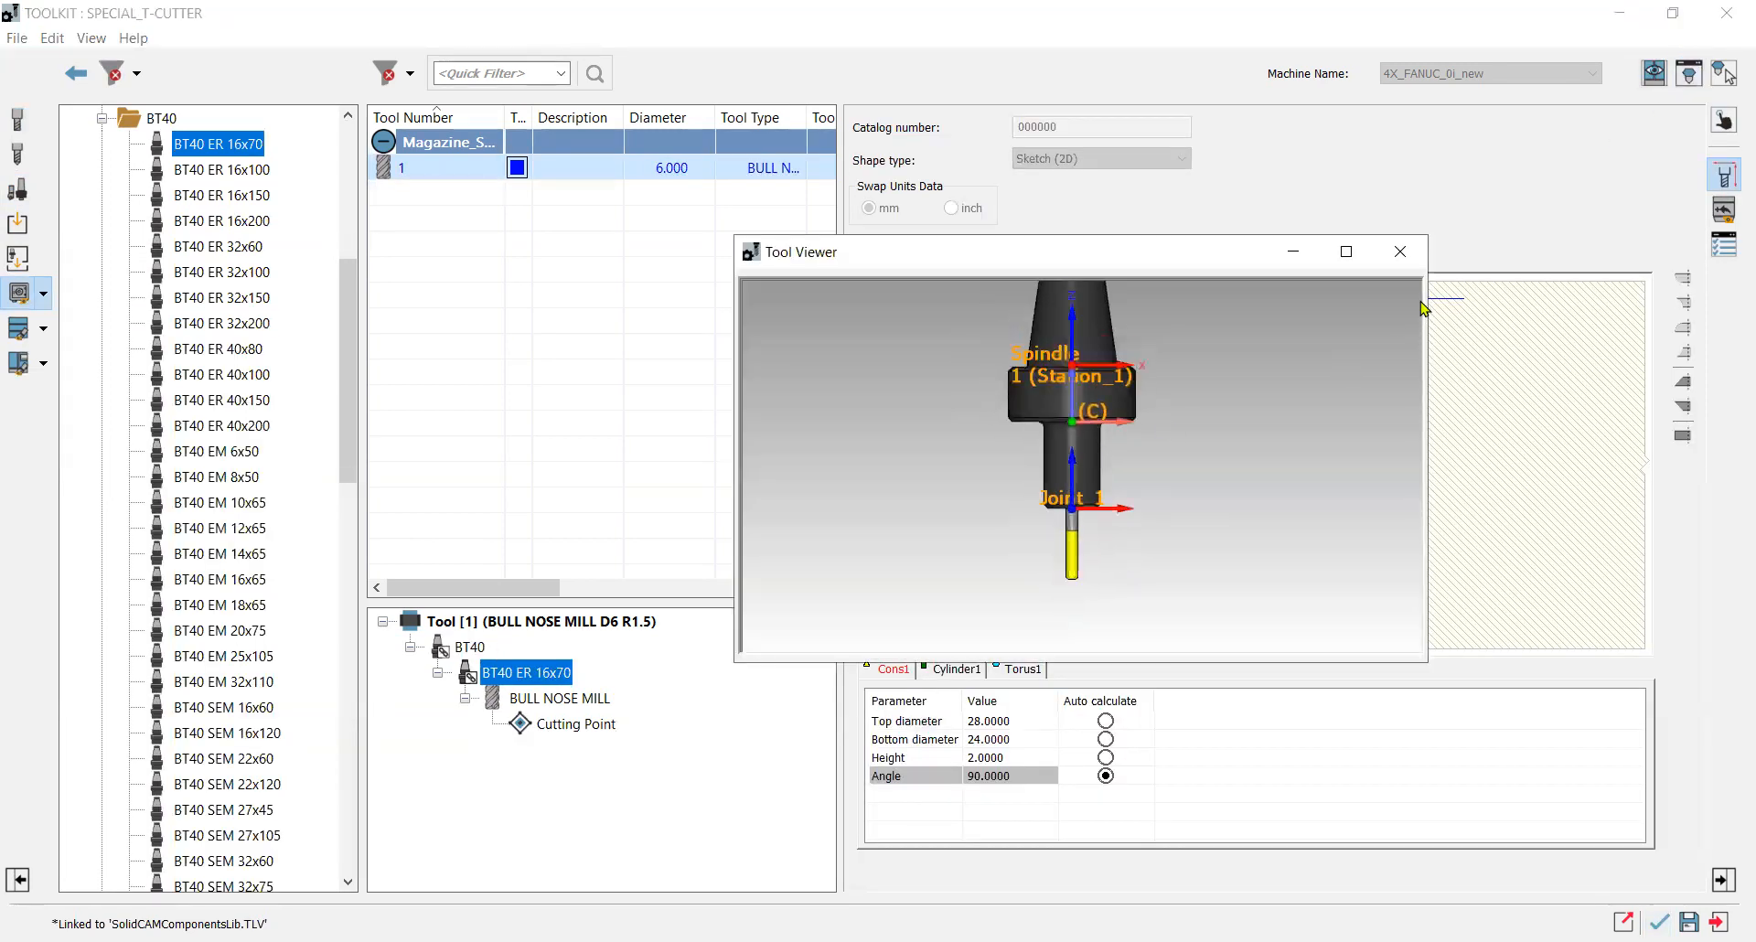
left_click(1400, 251)
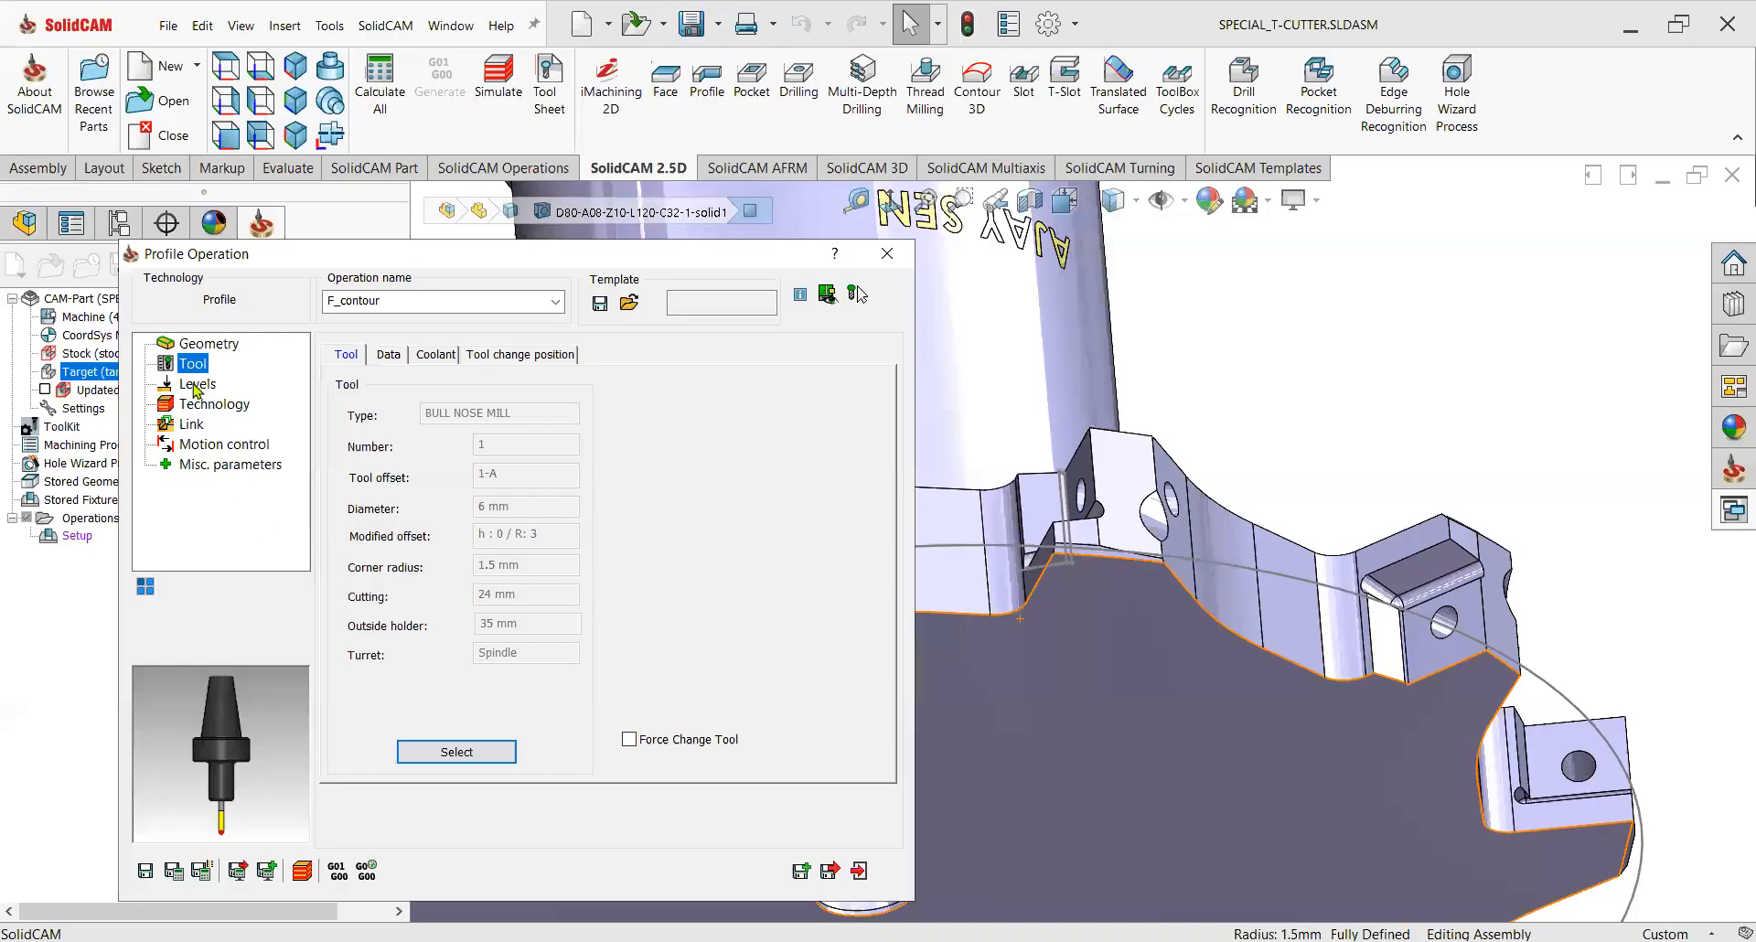
Set the profile's upper level to 40 as a user-defined value.
left_click(196, 384)
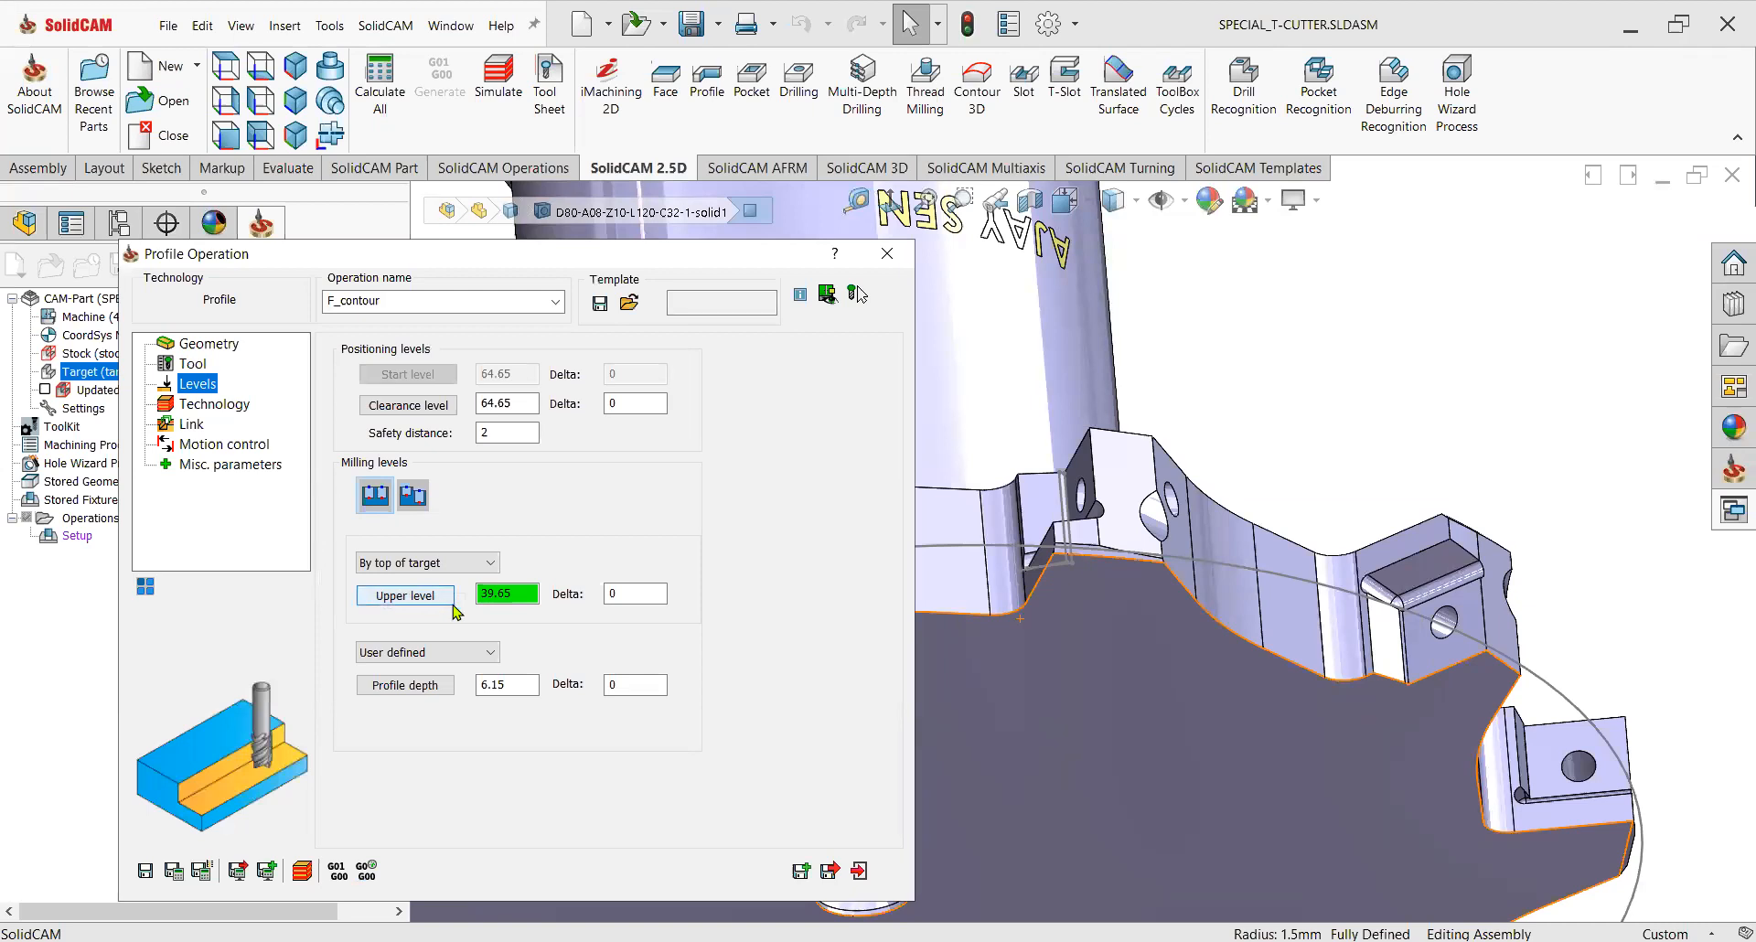
left_click(417, 593)
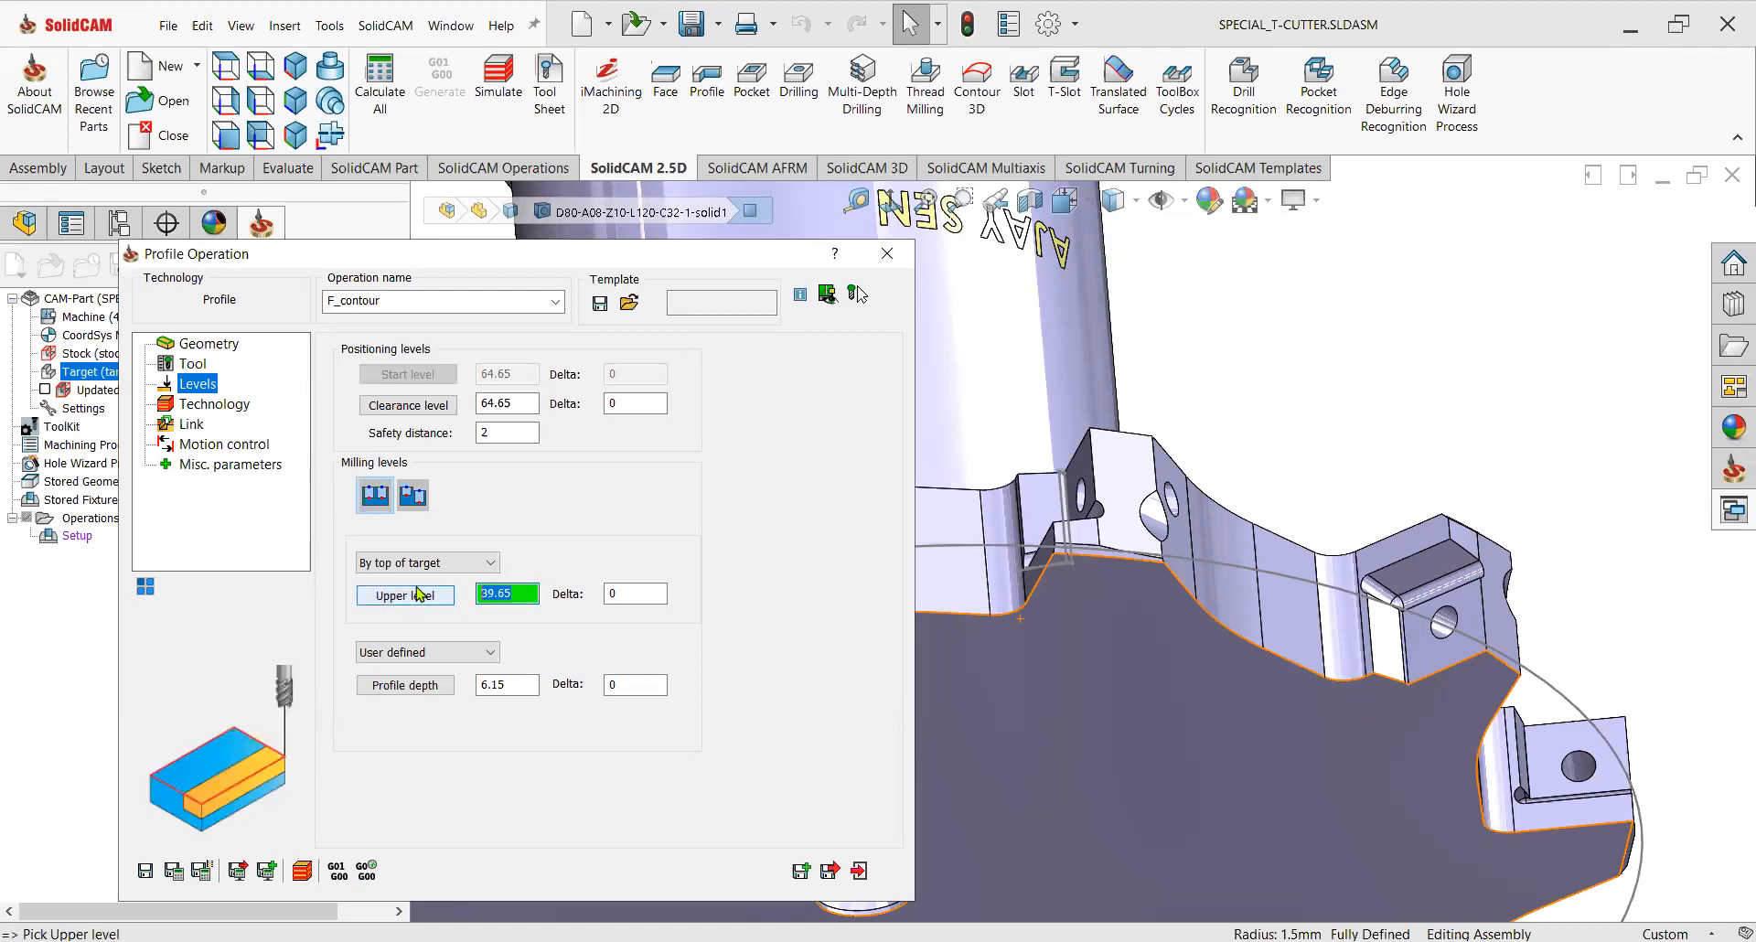
type("40")
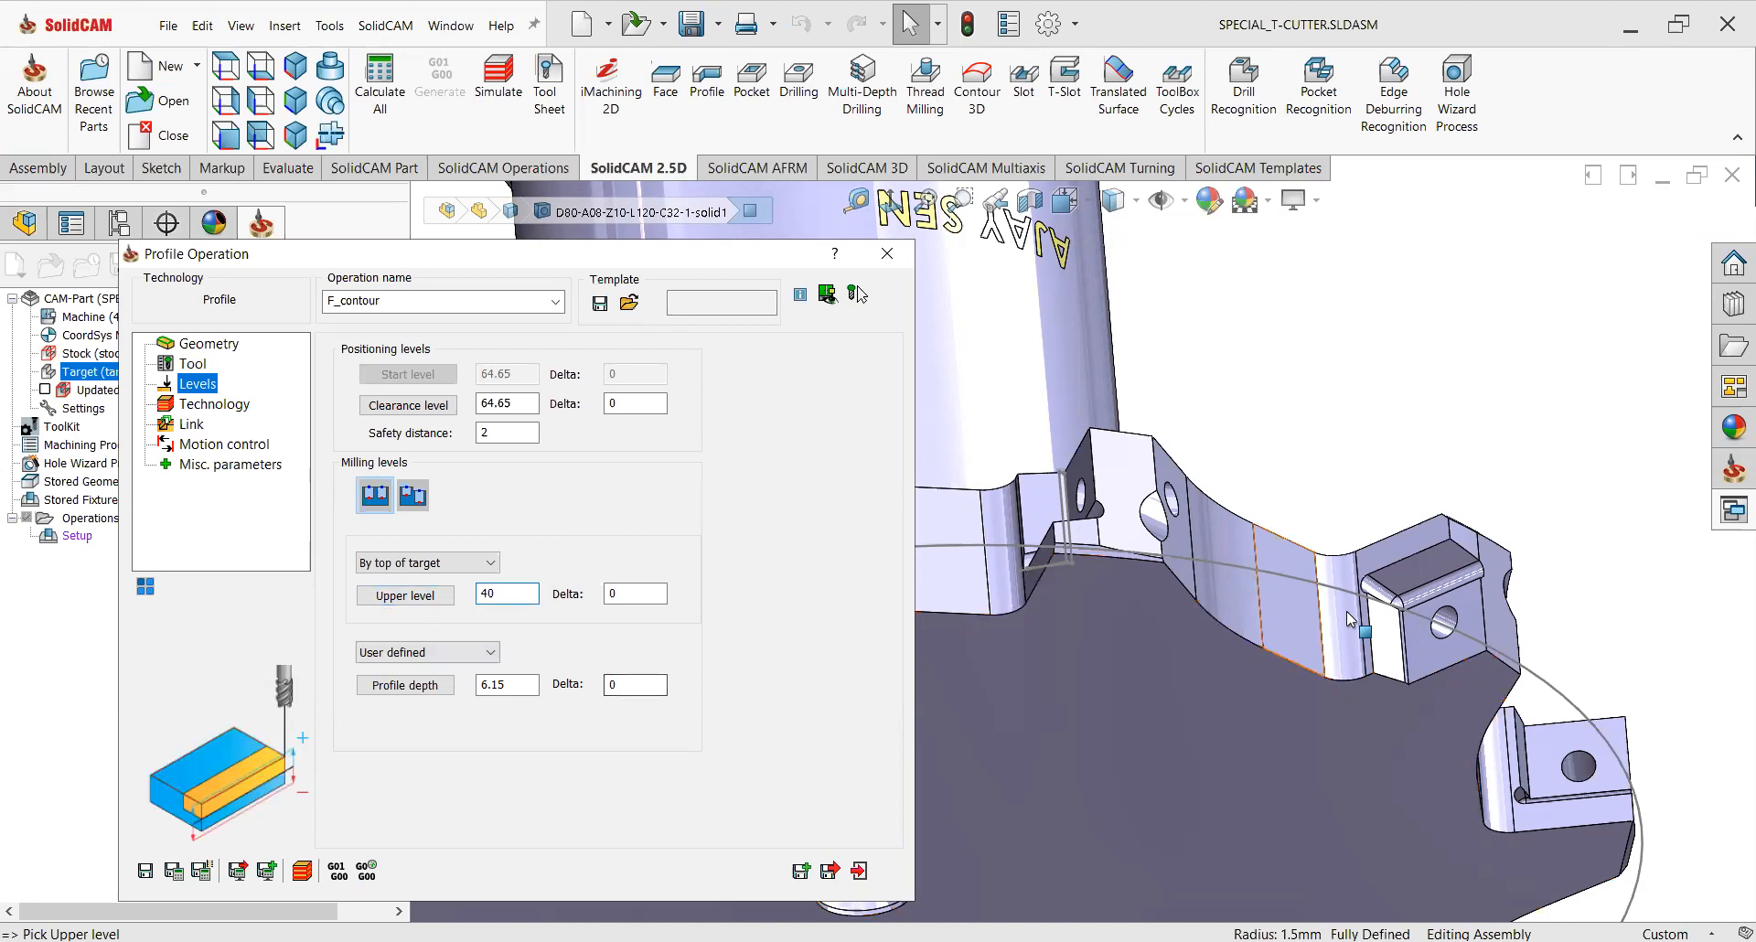
Set the profile depth by picking the insert pocket's floor face on the model.
scroll(1092, 609, "up", 9)
scroll(1034, 600, "down", 5)
middle_click_drag(1033, 600, 1104, 350)
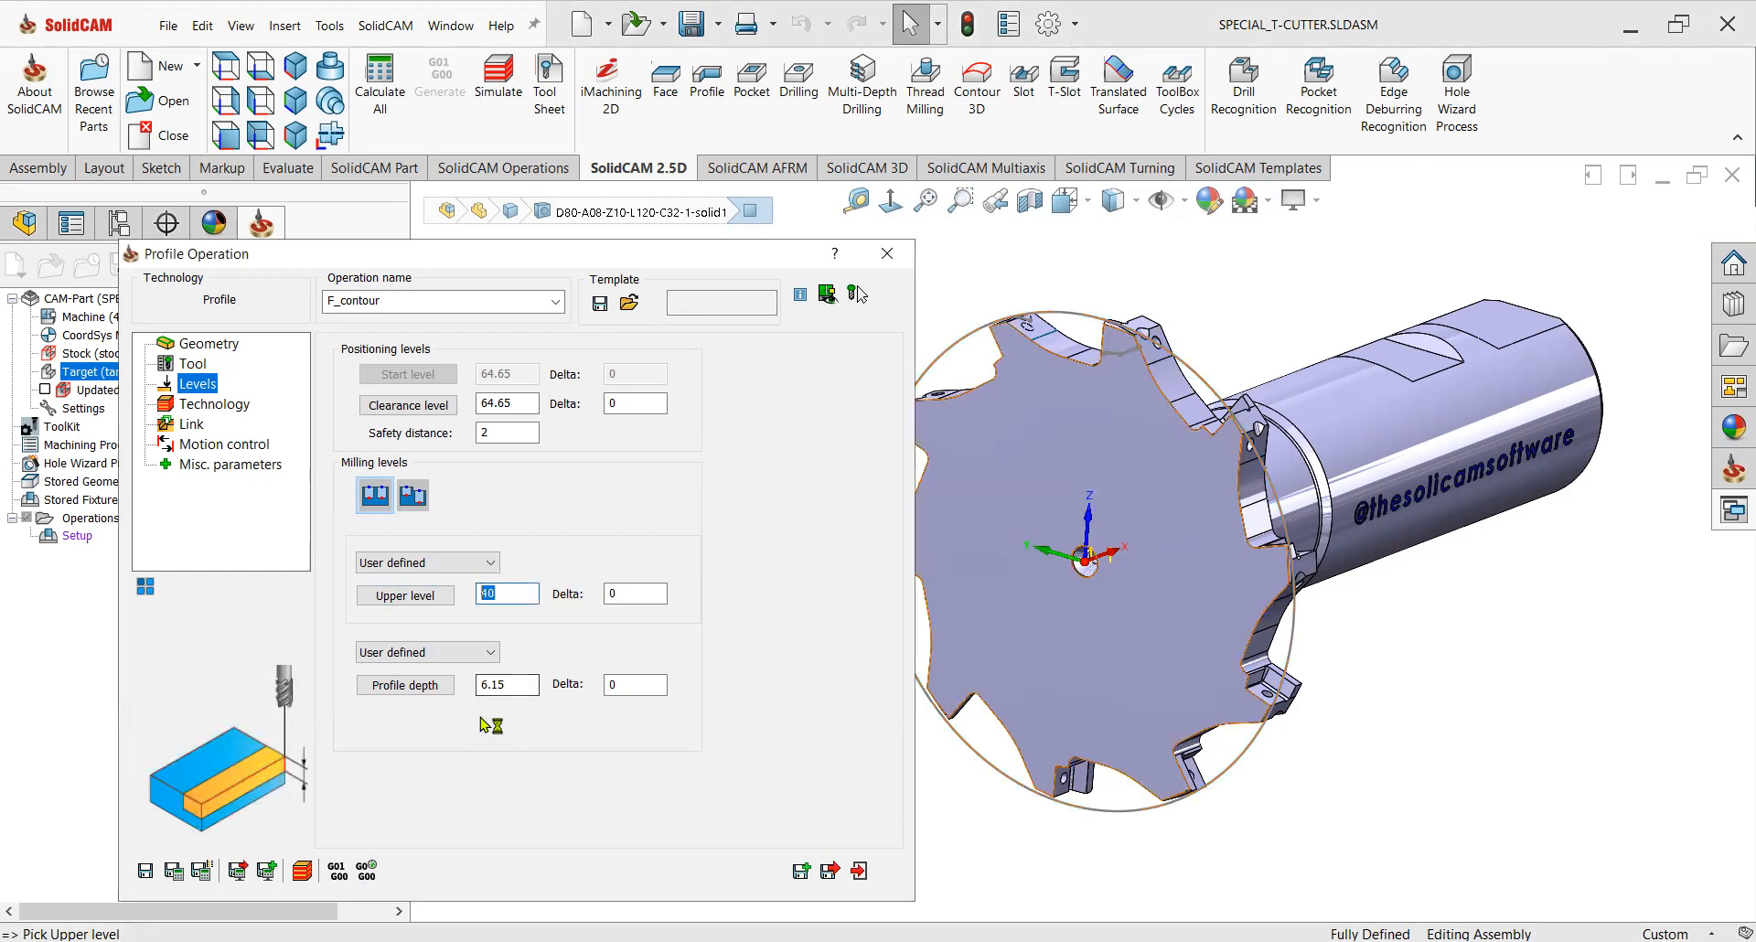
left_click(476, 686)
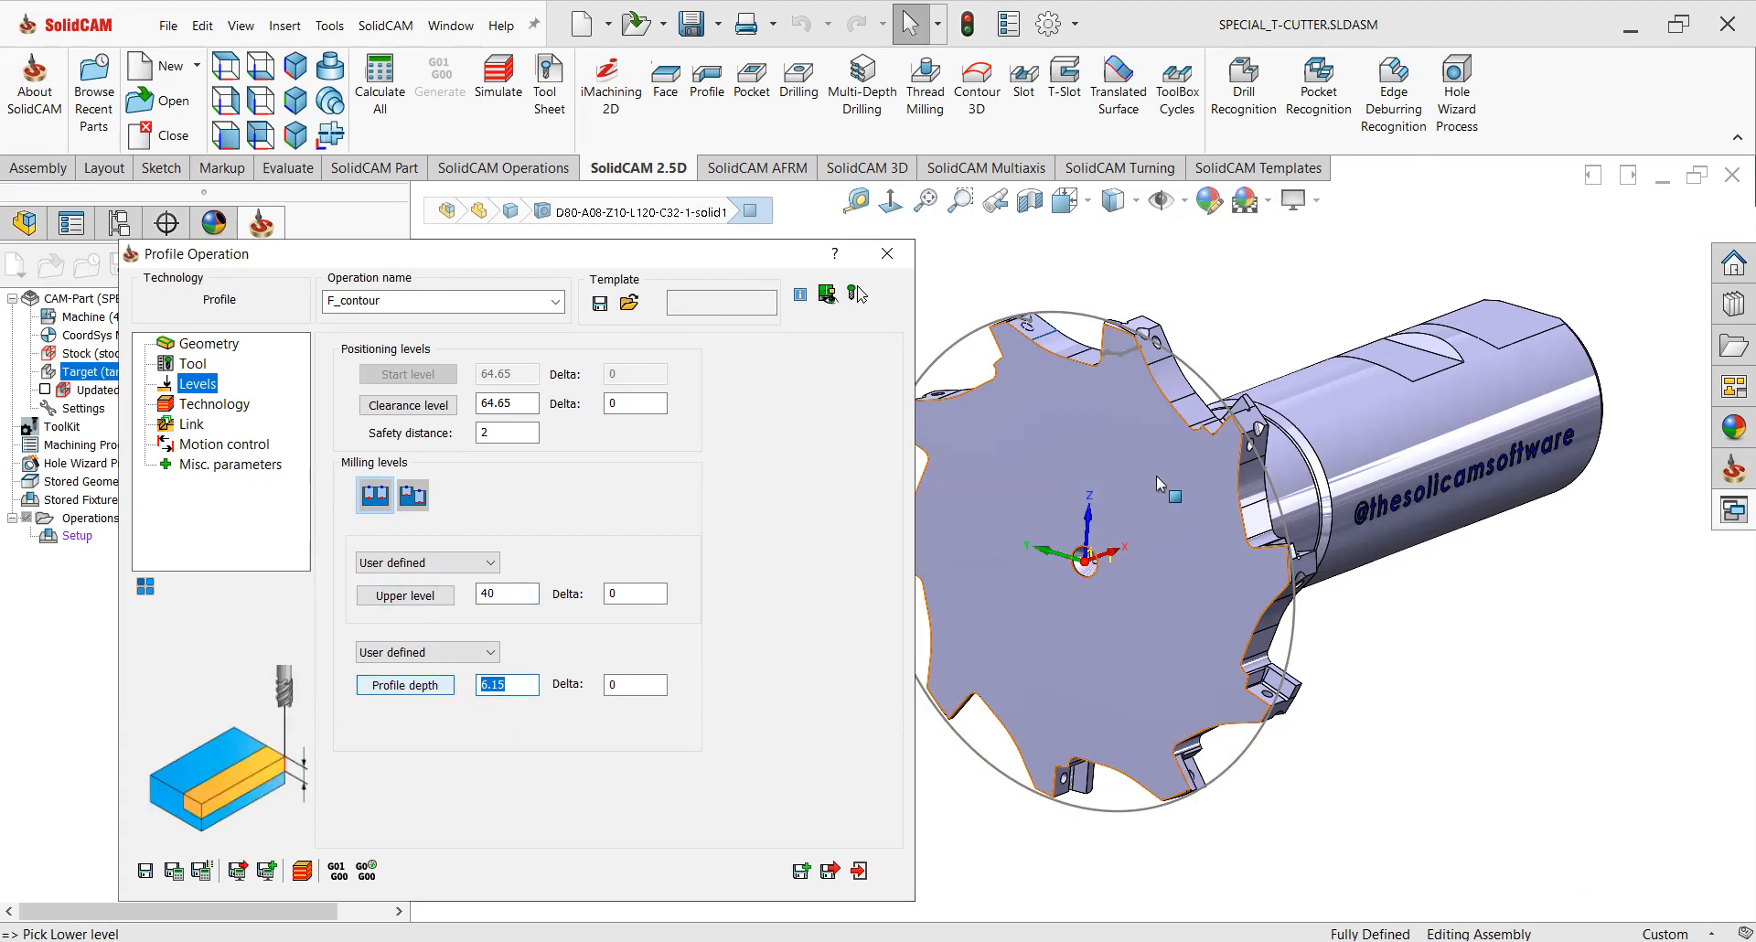
scroll(1109, 382, "up", 4)
middle_click_drag(1108, 383, 1058, 390)
left_click(1058, 394)
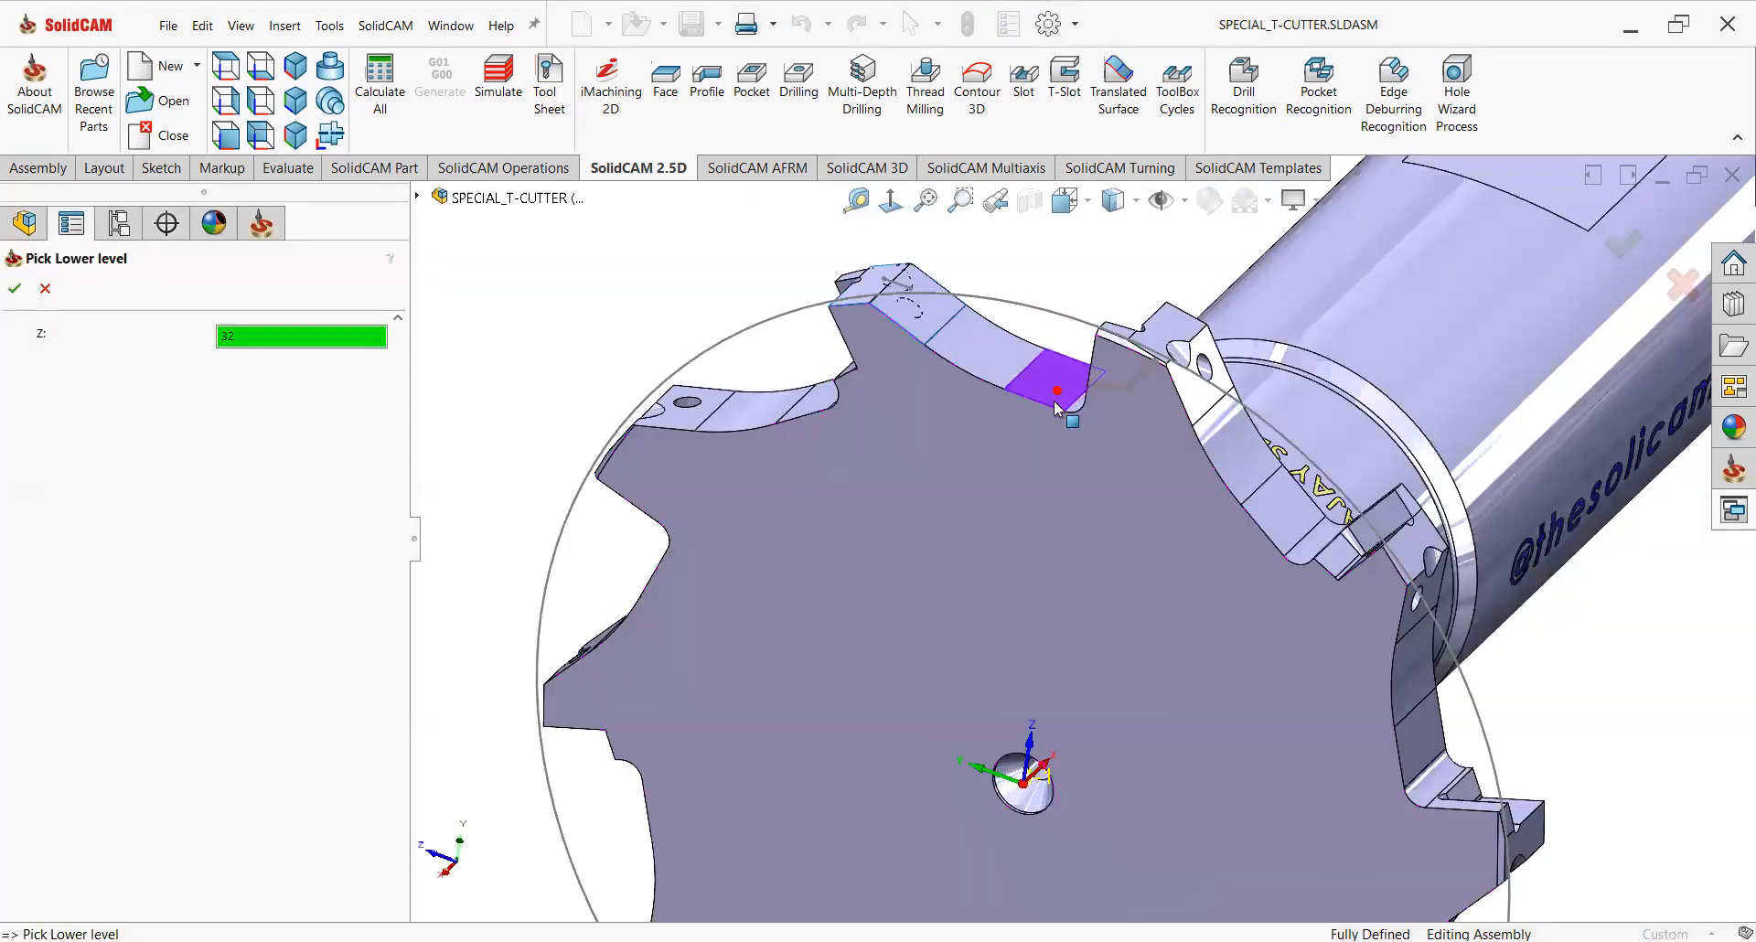
left_click(14, 288)
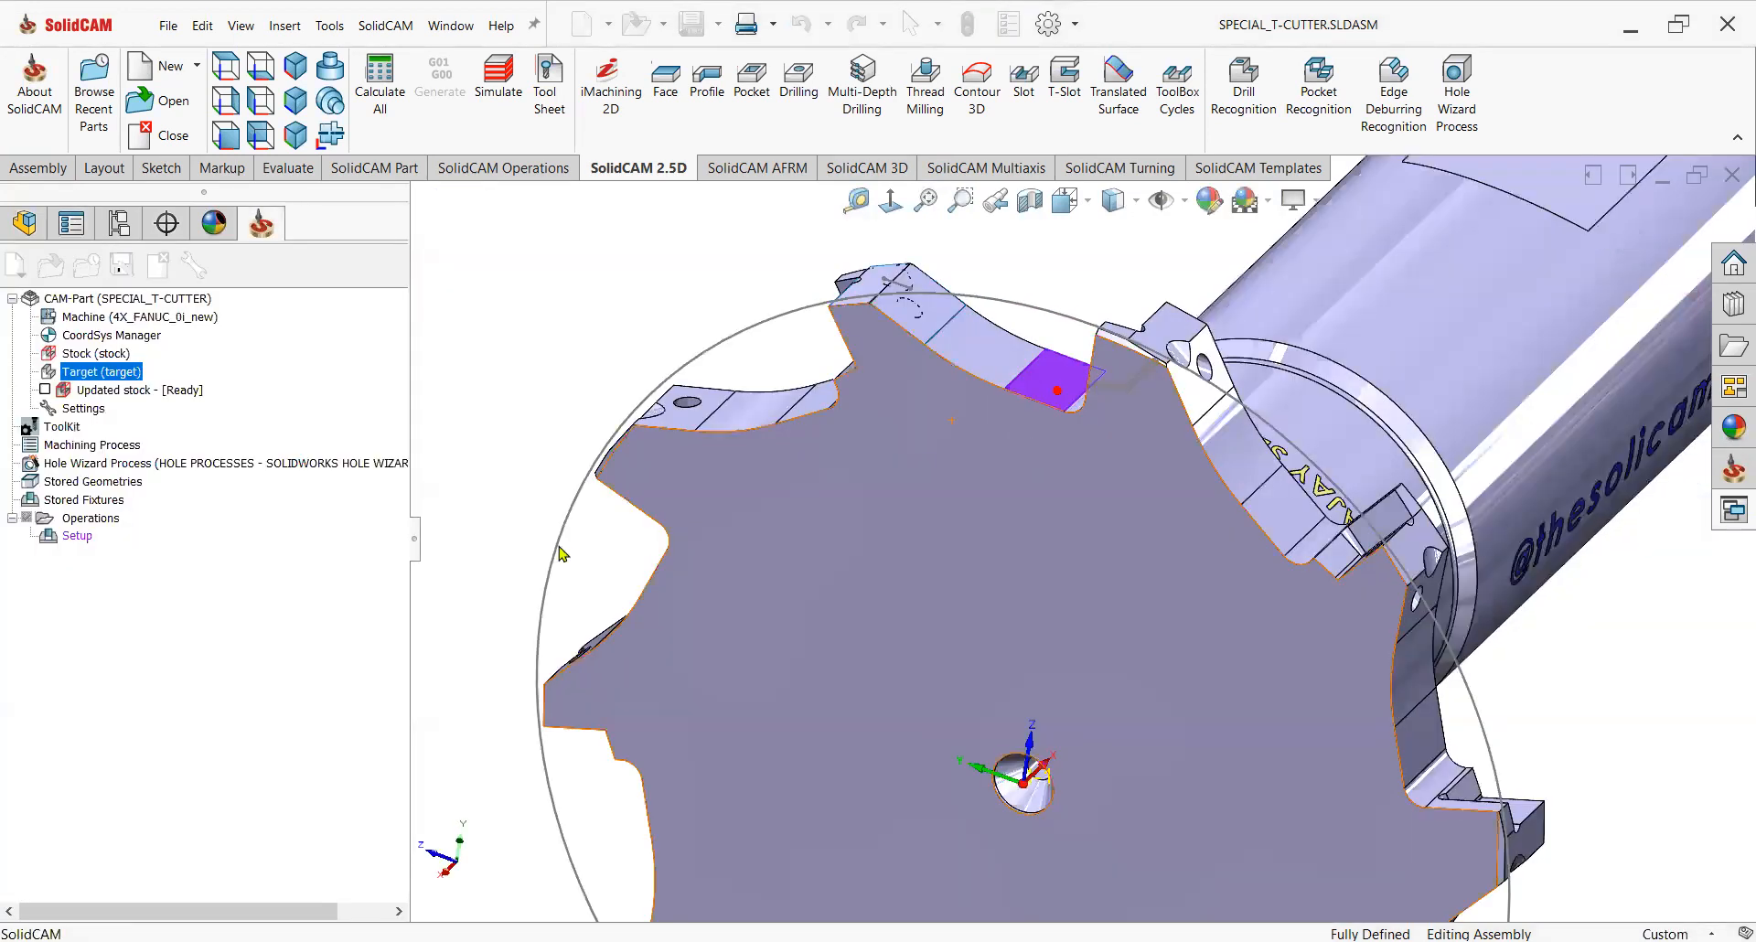
On the Technology page, turn off compensation on finish passes and switch the tool side to Right.
left_click(214, 404)
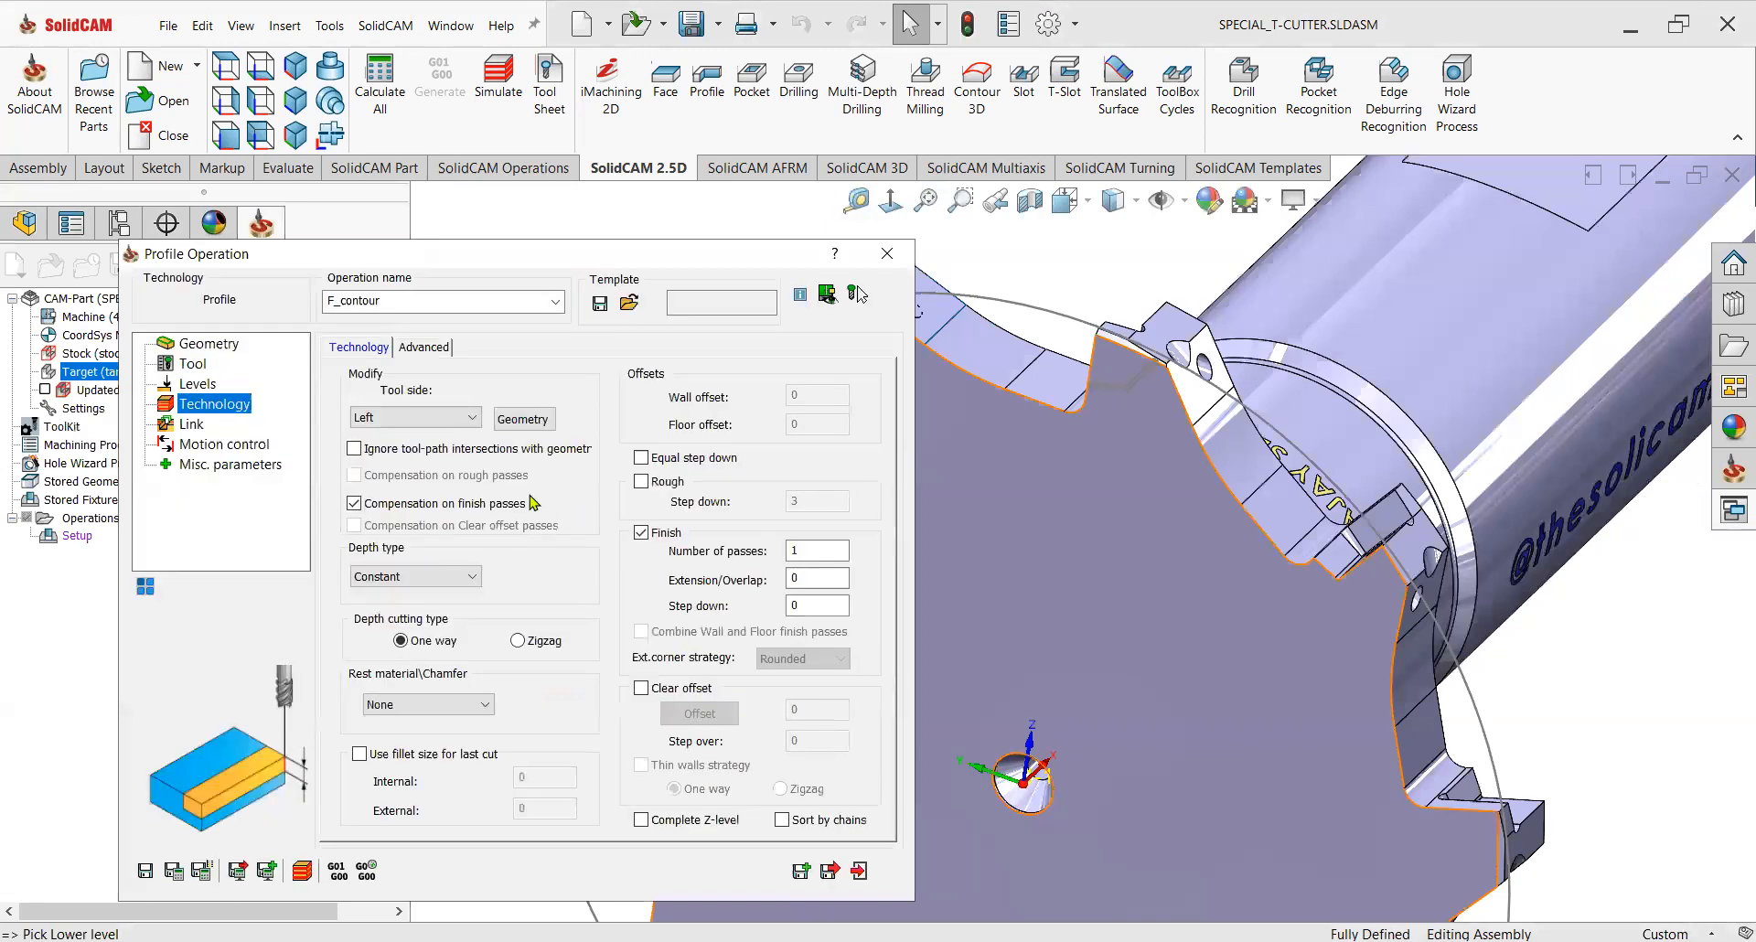
left_click(366, 506)
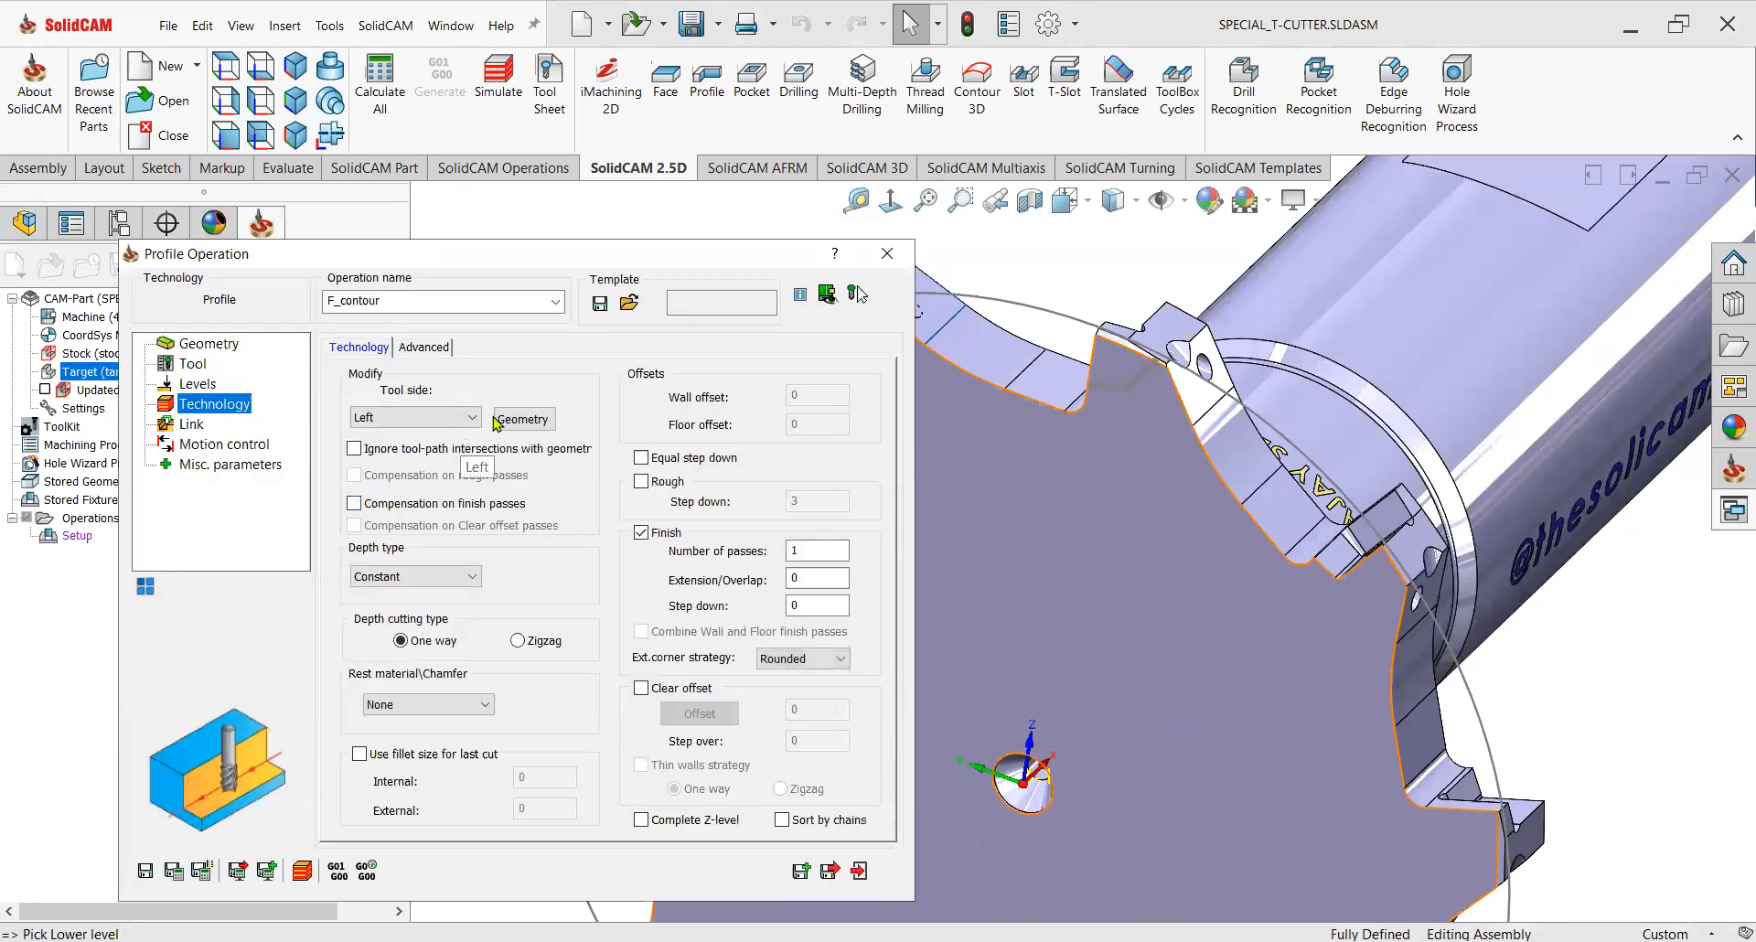
left_click(498, 419)
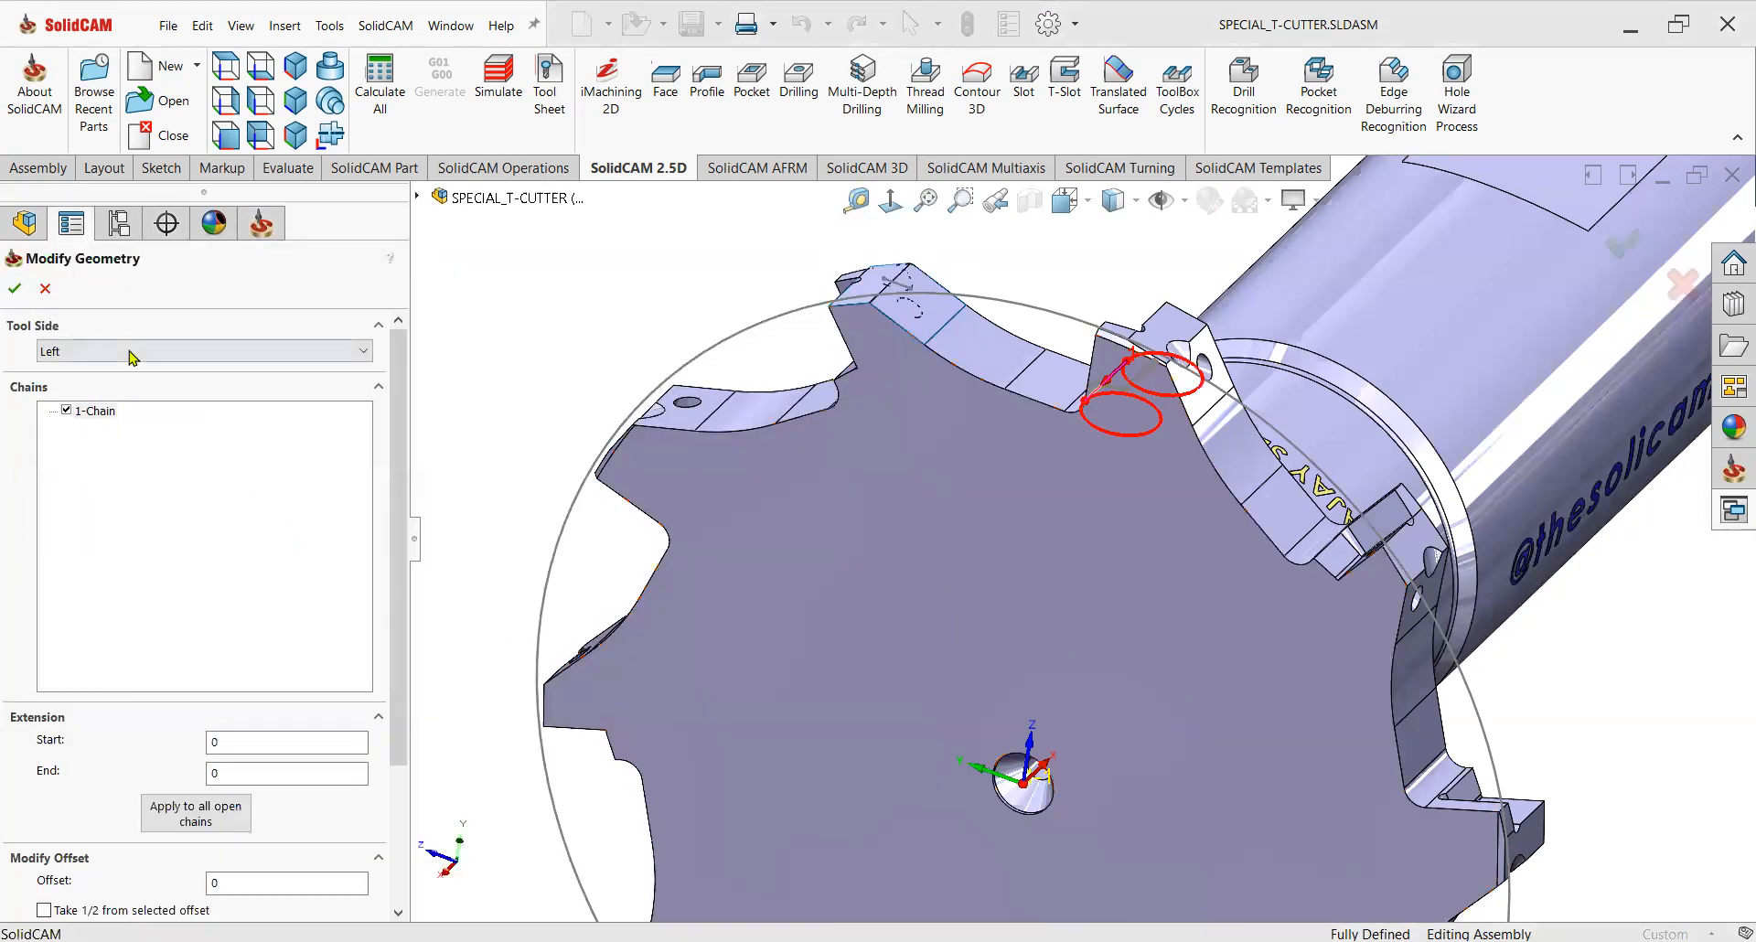
key("Down")
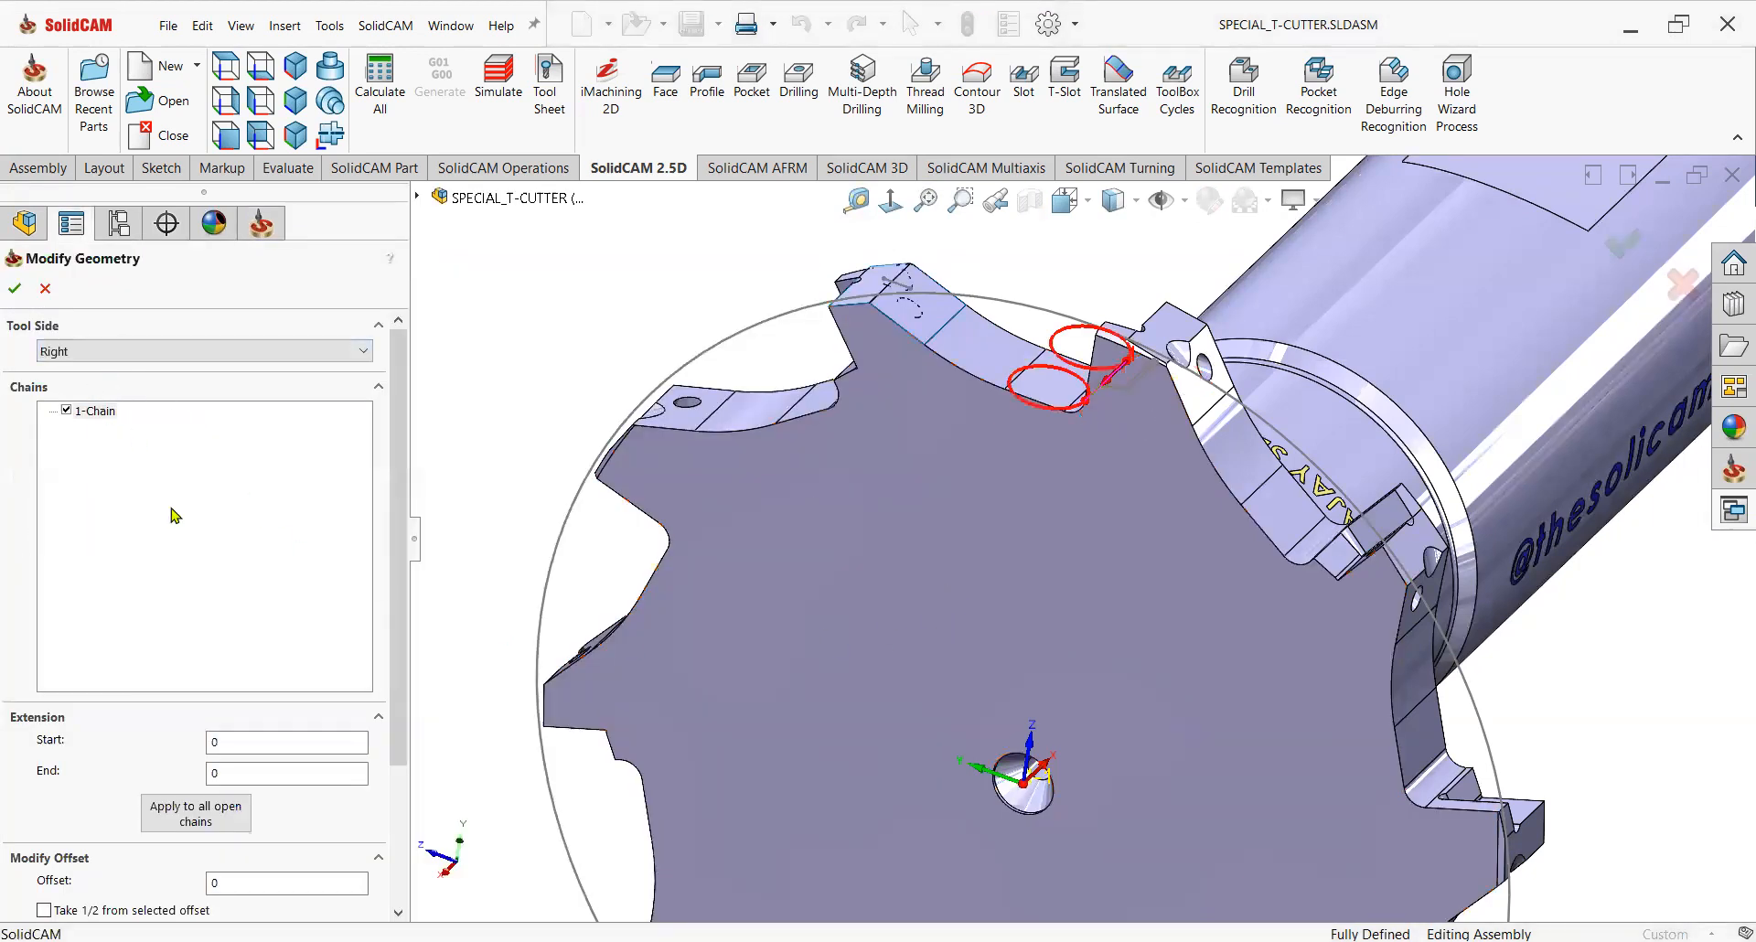
left_click(15, 288)
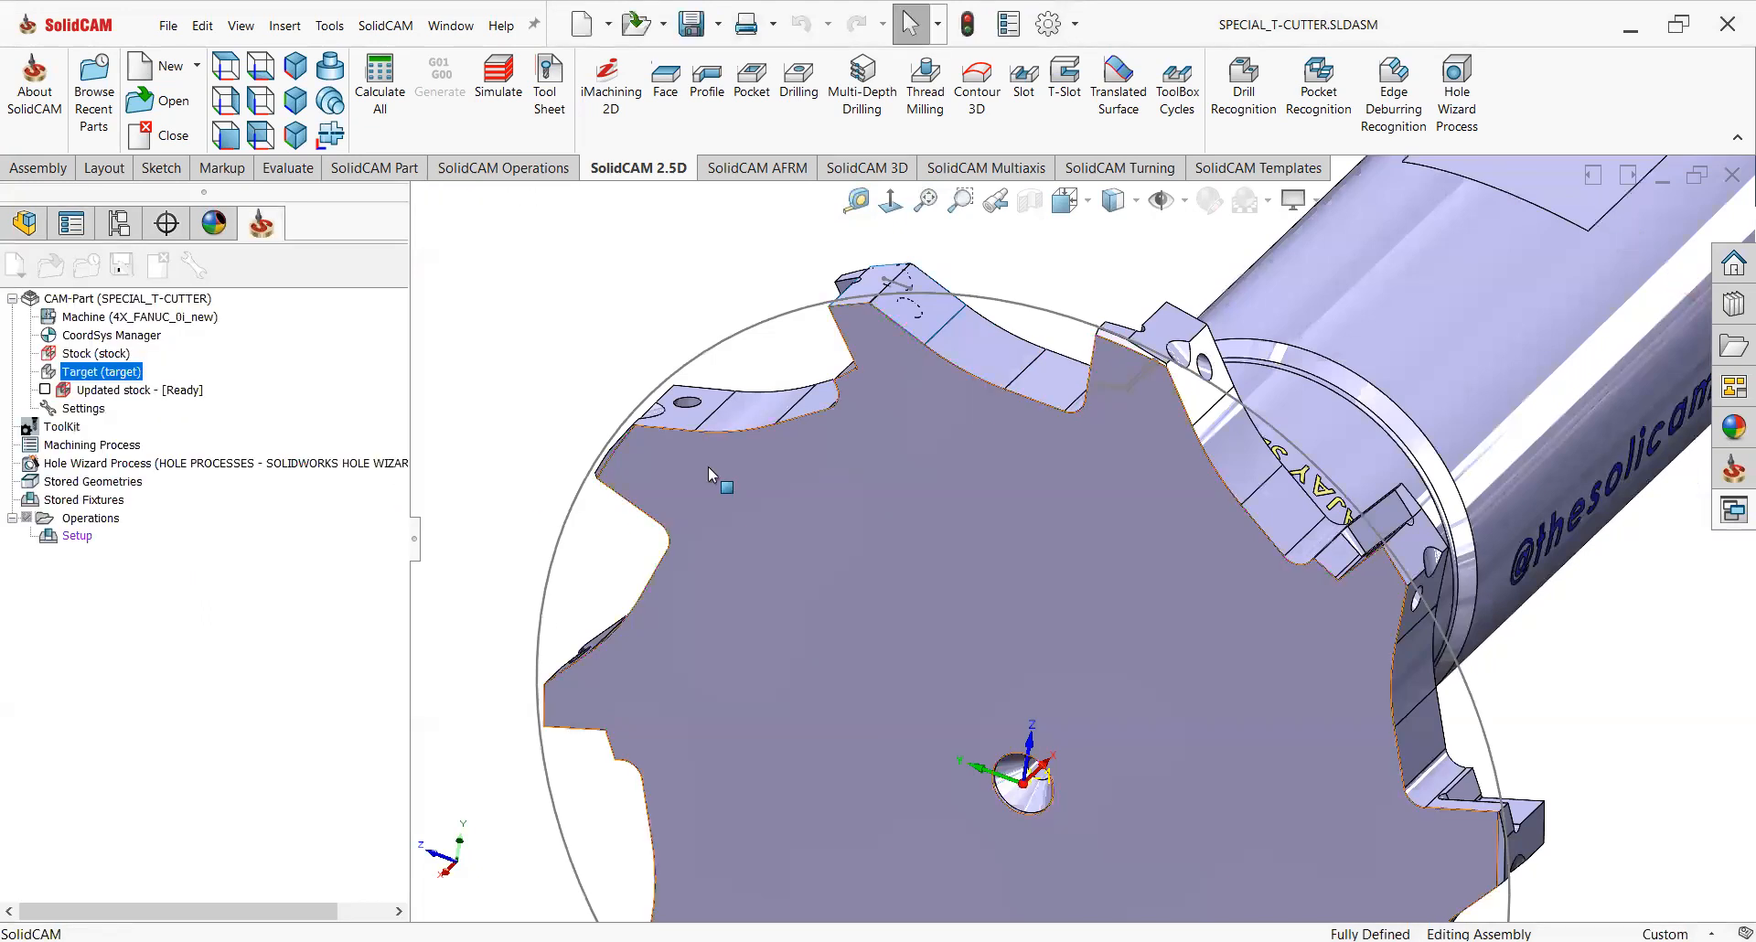
Set the finish step down to 0.5 and the depth cutting type to Zigzag.
double_click(792, 605)
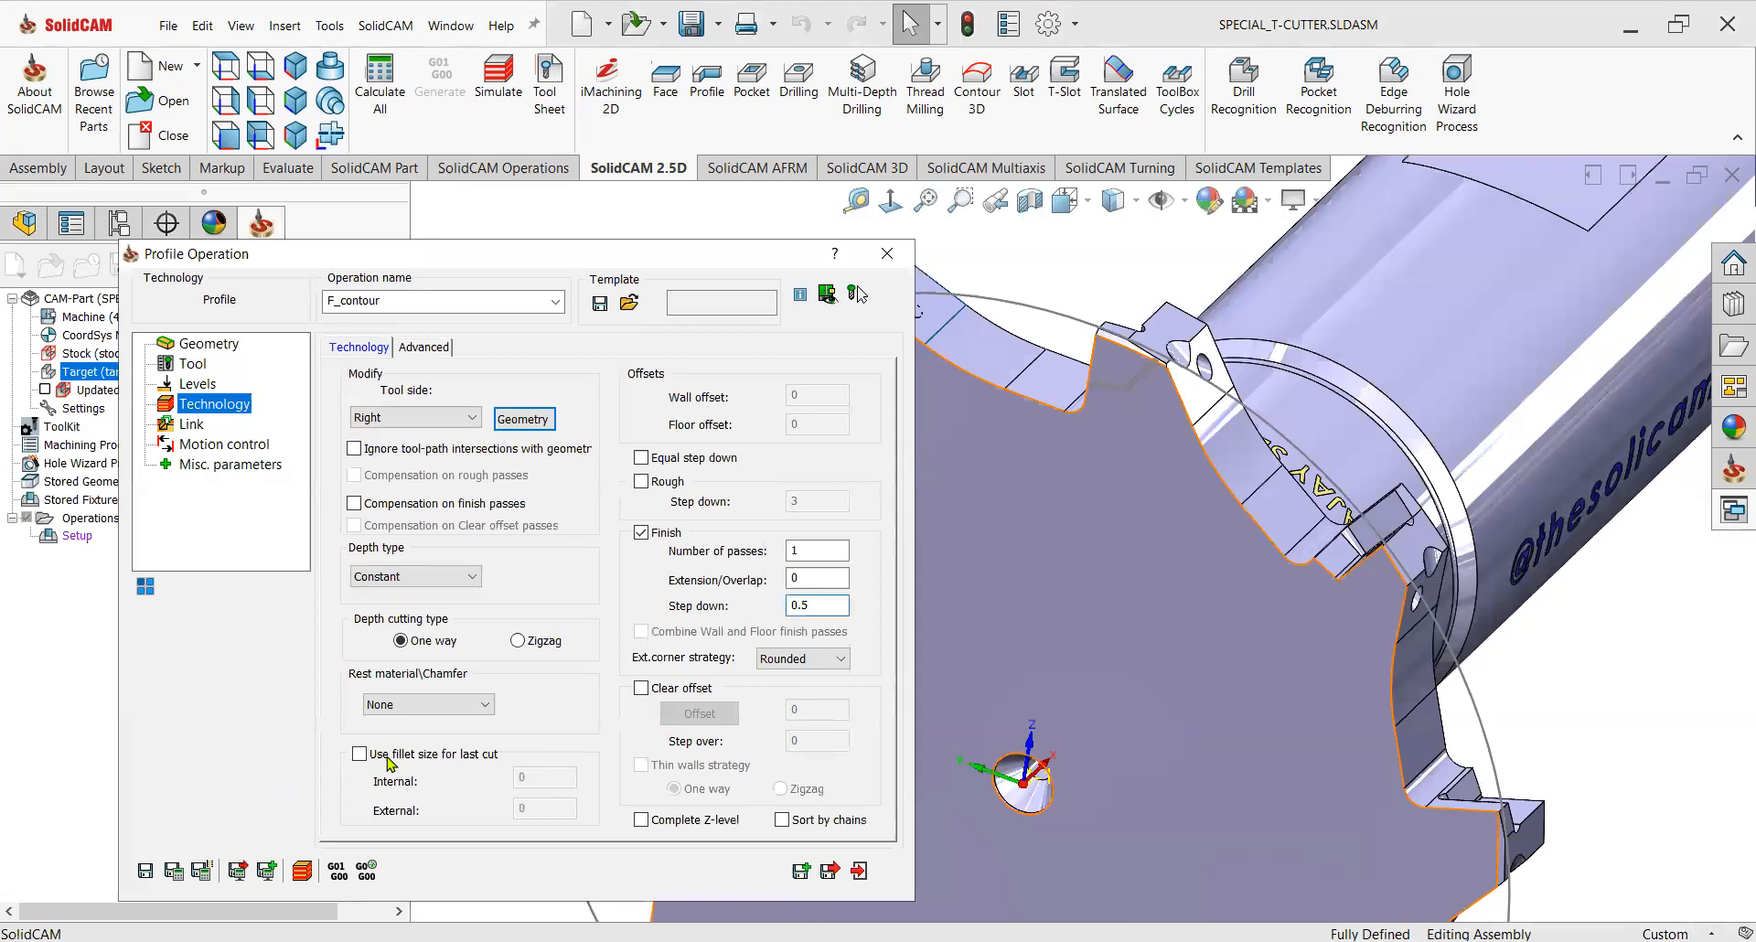
double_click(792, 607)
left_click(192, 425)
left_click(421, 570)
Save and calculate the Profile operation, then close its dialog.
left_click(680, 501)
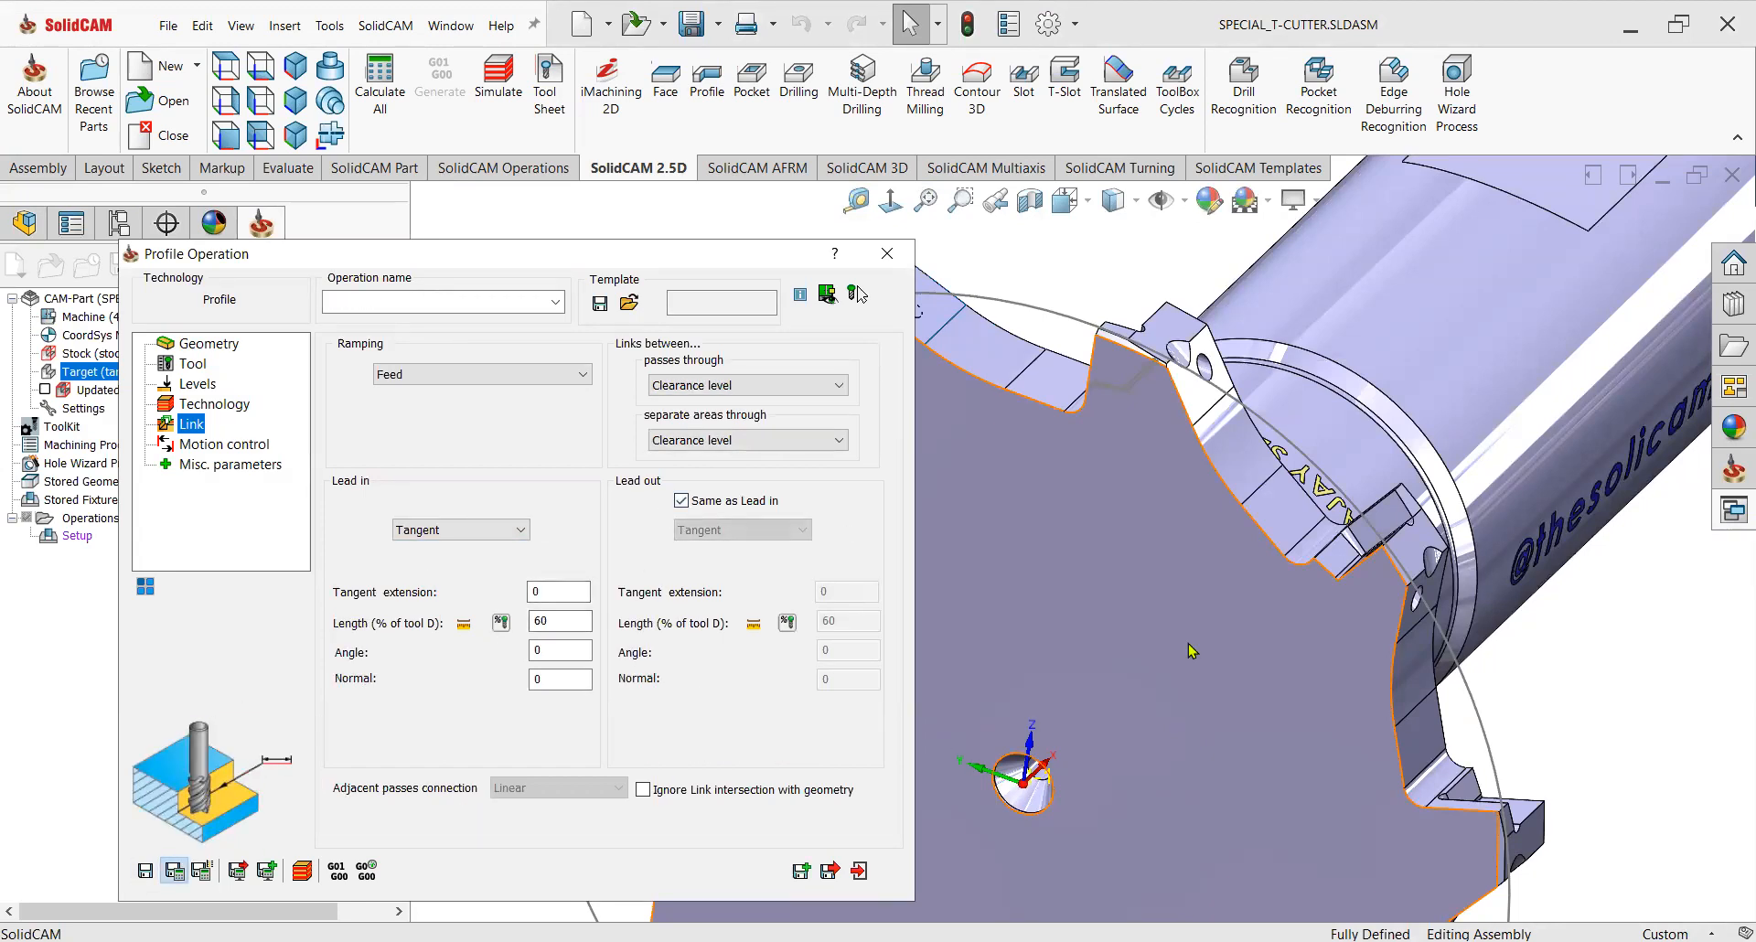
scroll(1188, 643, "up", 4)
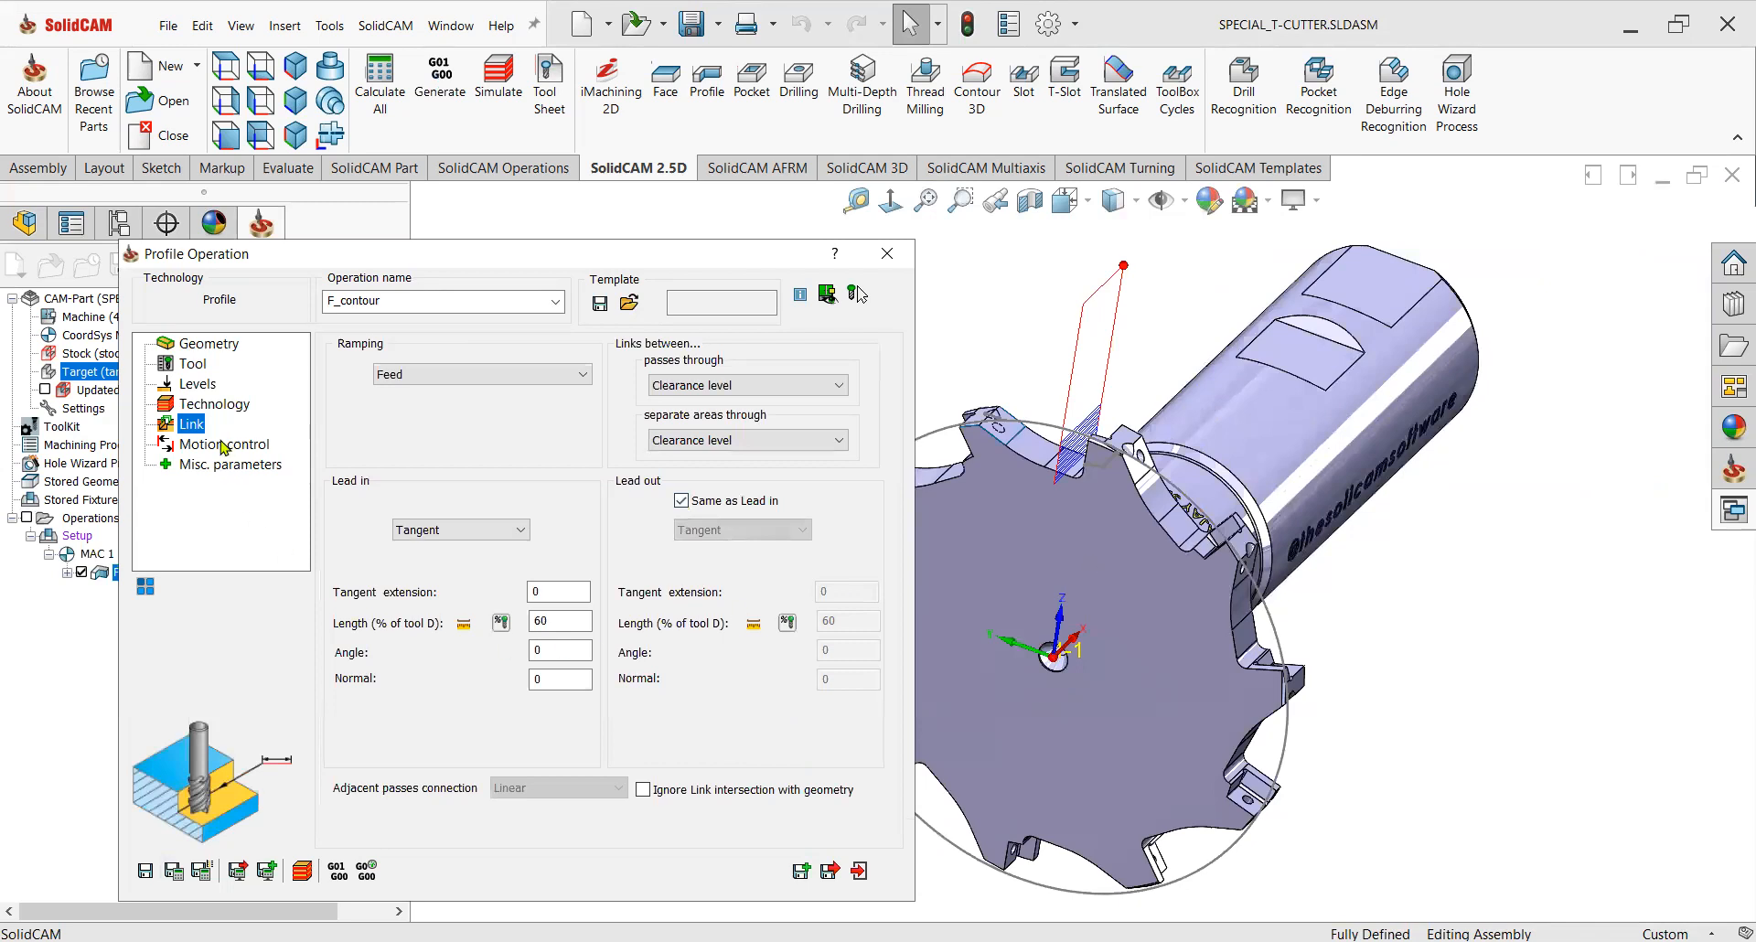
left_click(217, 406)
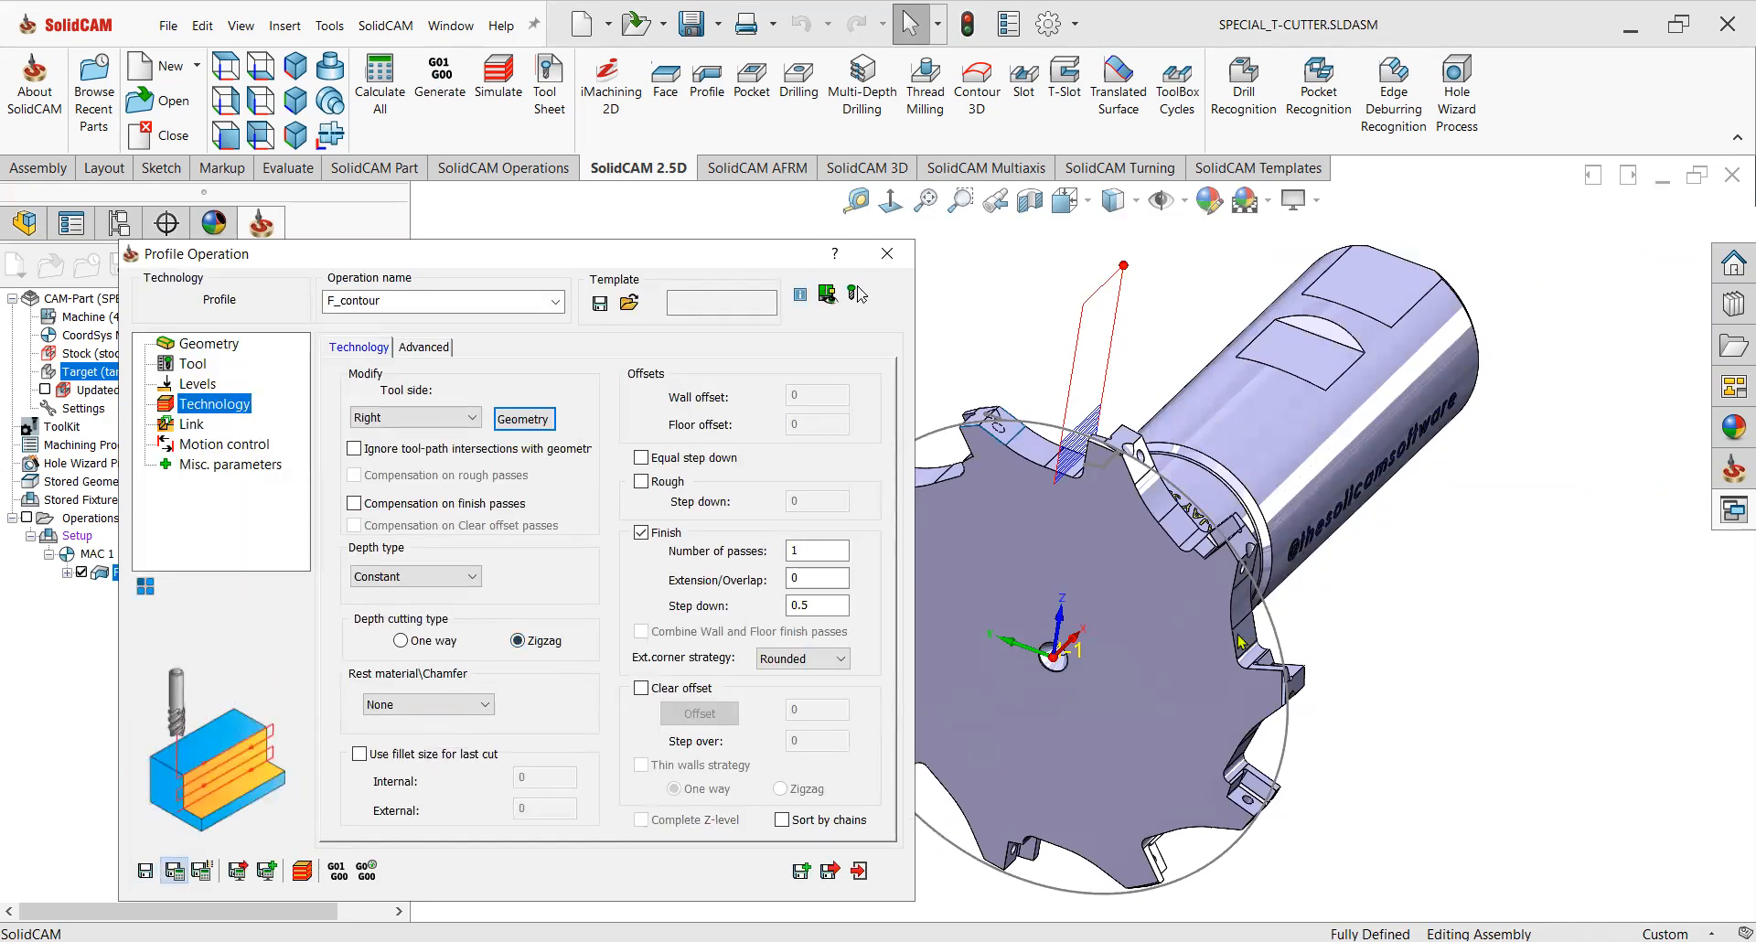
mouse_move(1180, 649)
middle_mouse_down()
mouse_move(1221, 604)
mouse_move(1140, 544)
mouse_move(1126, 605)
mouse_move(1154, 635)
middle_mouse_up()
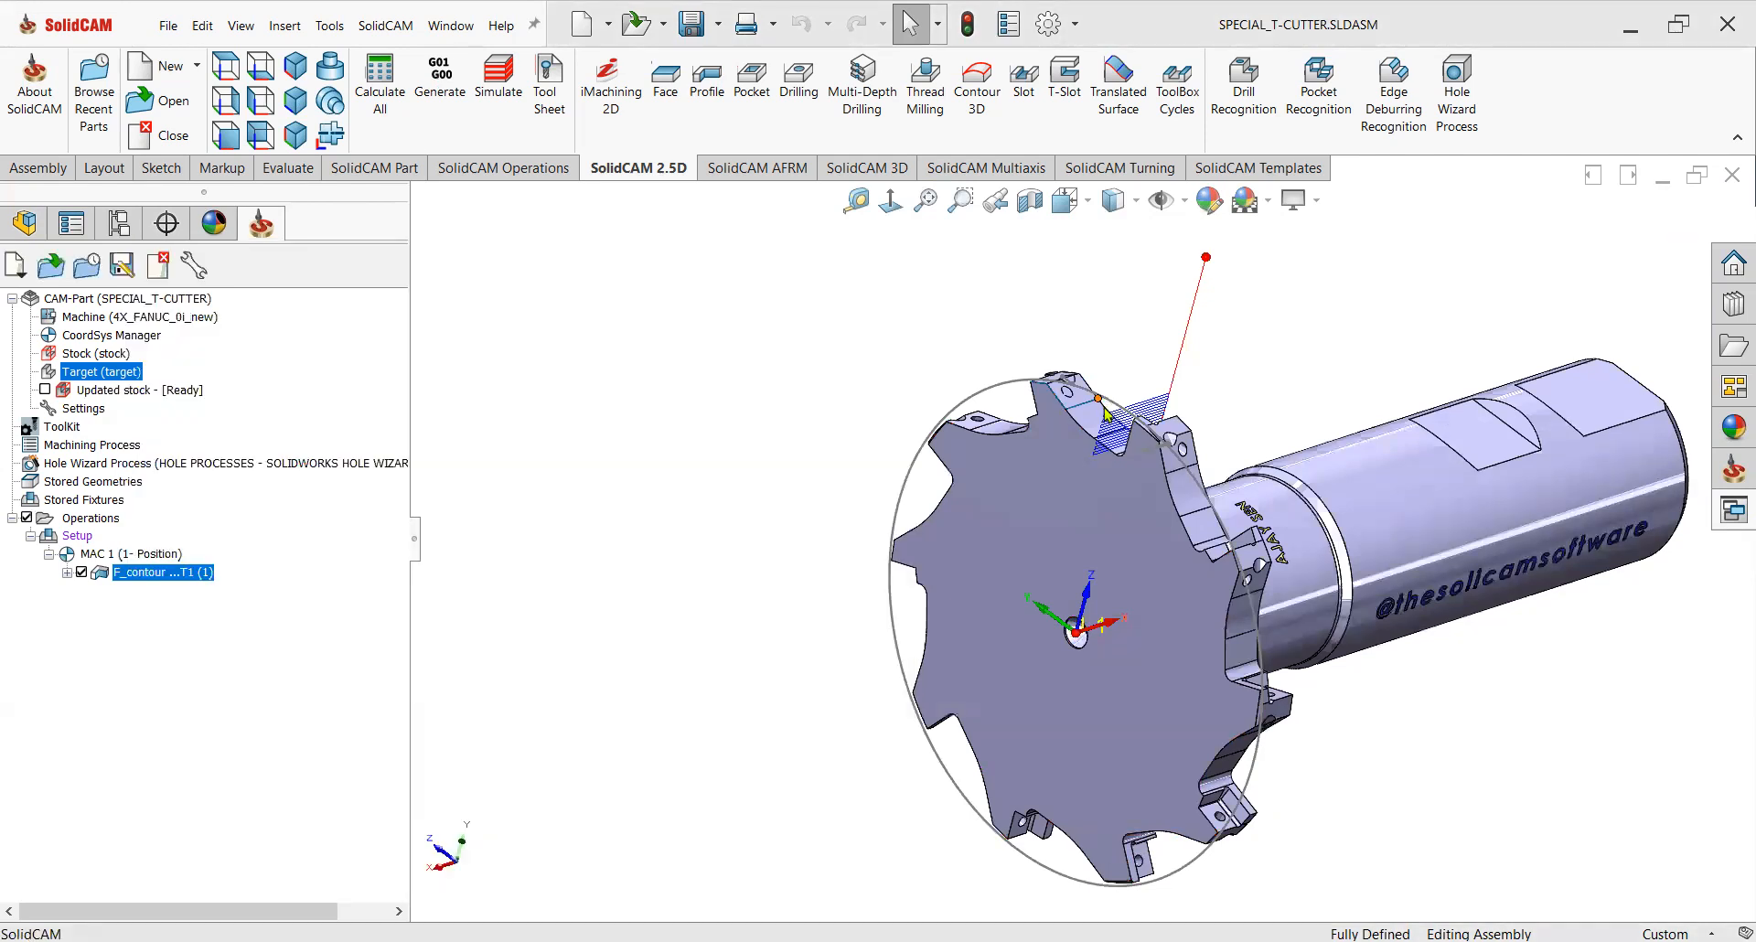
Inspect the generated toolpath and the surface features in the design tree.
scroll(1104, 391, "down", 4)
middle_click_drag(1129, 510, 1105, 605)
scroll(1043, 452, "down", 2)
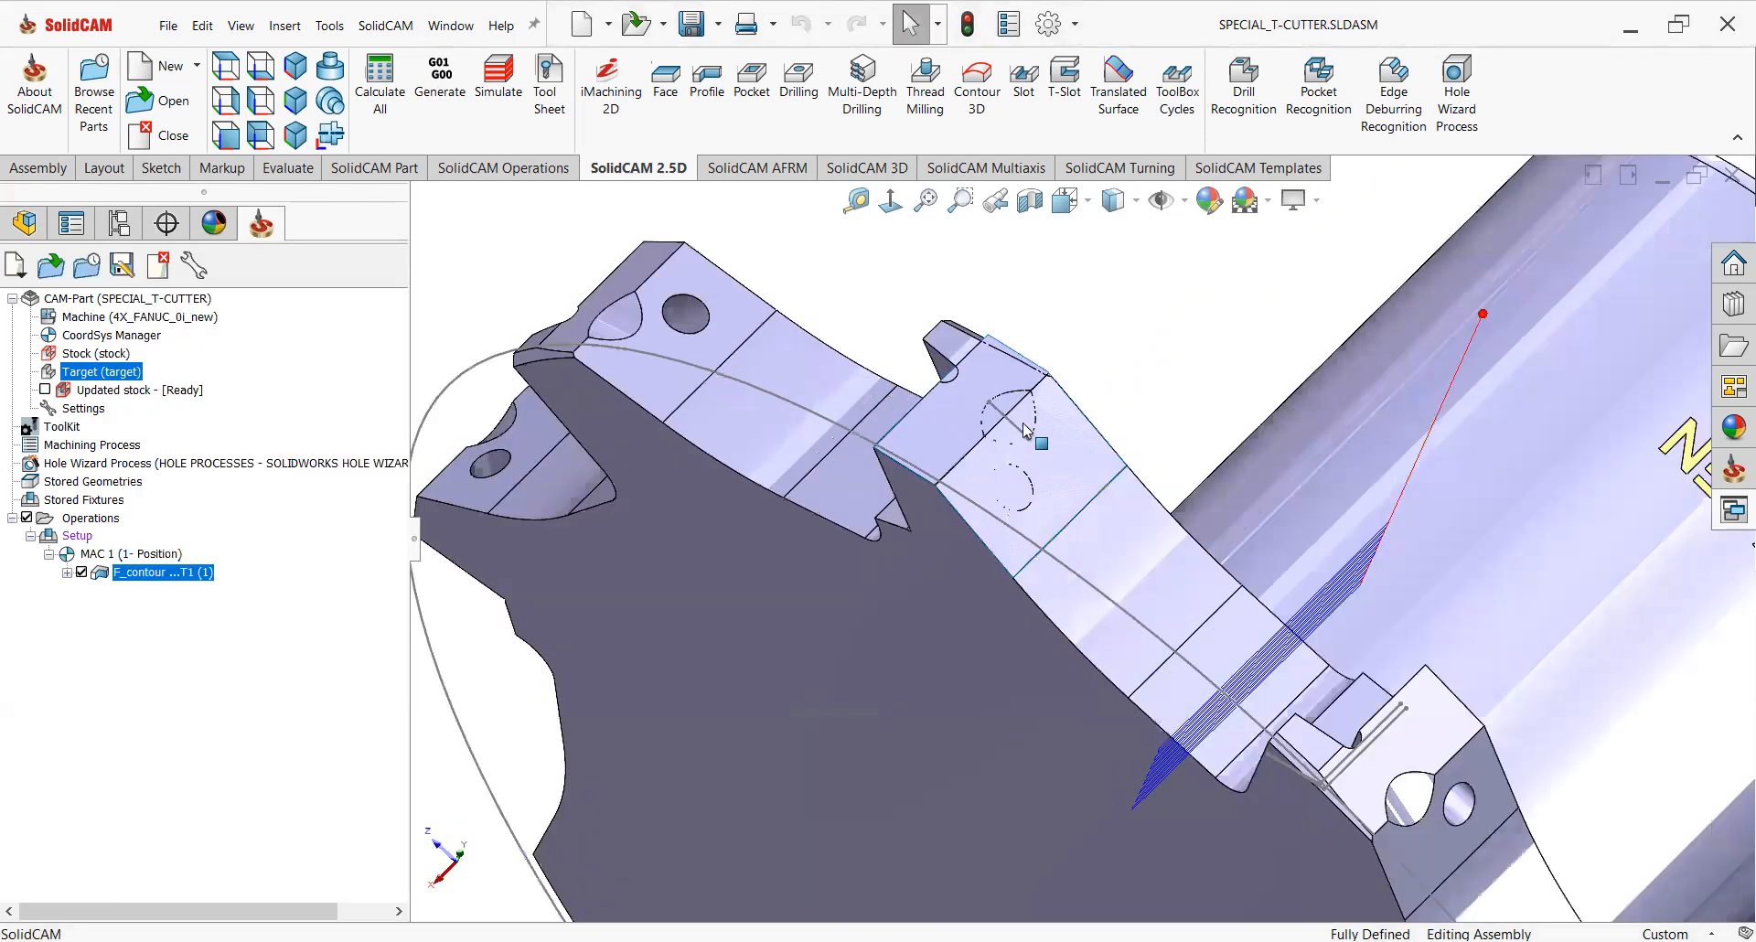
scroll(1024, 432, "down", 2)
scroll(1024, 429, "up", 2)
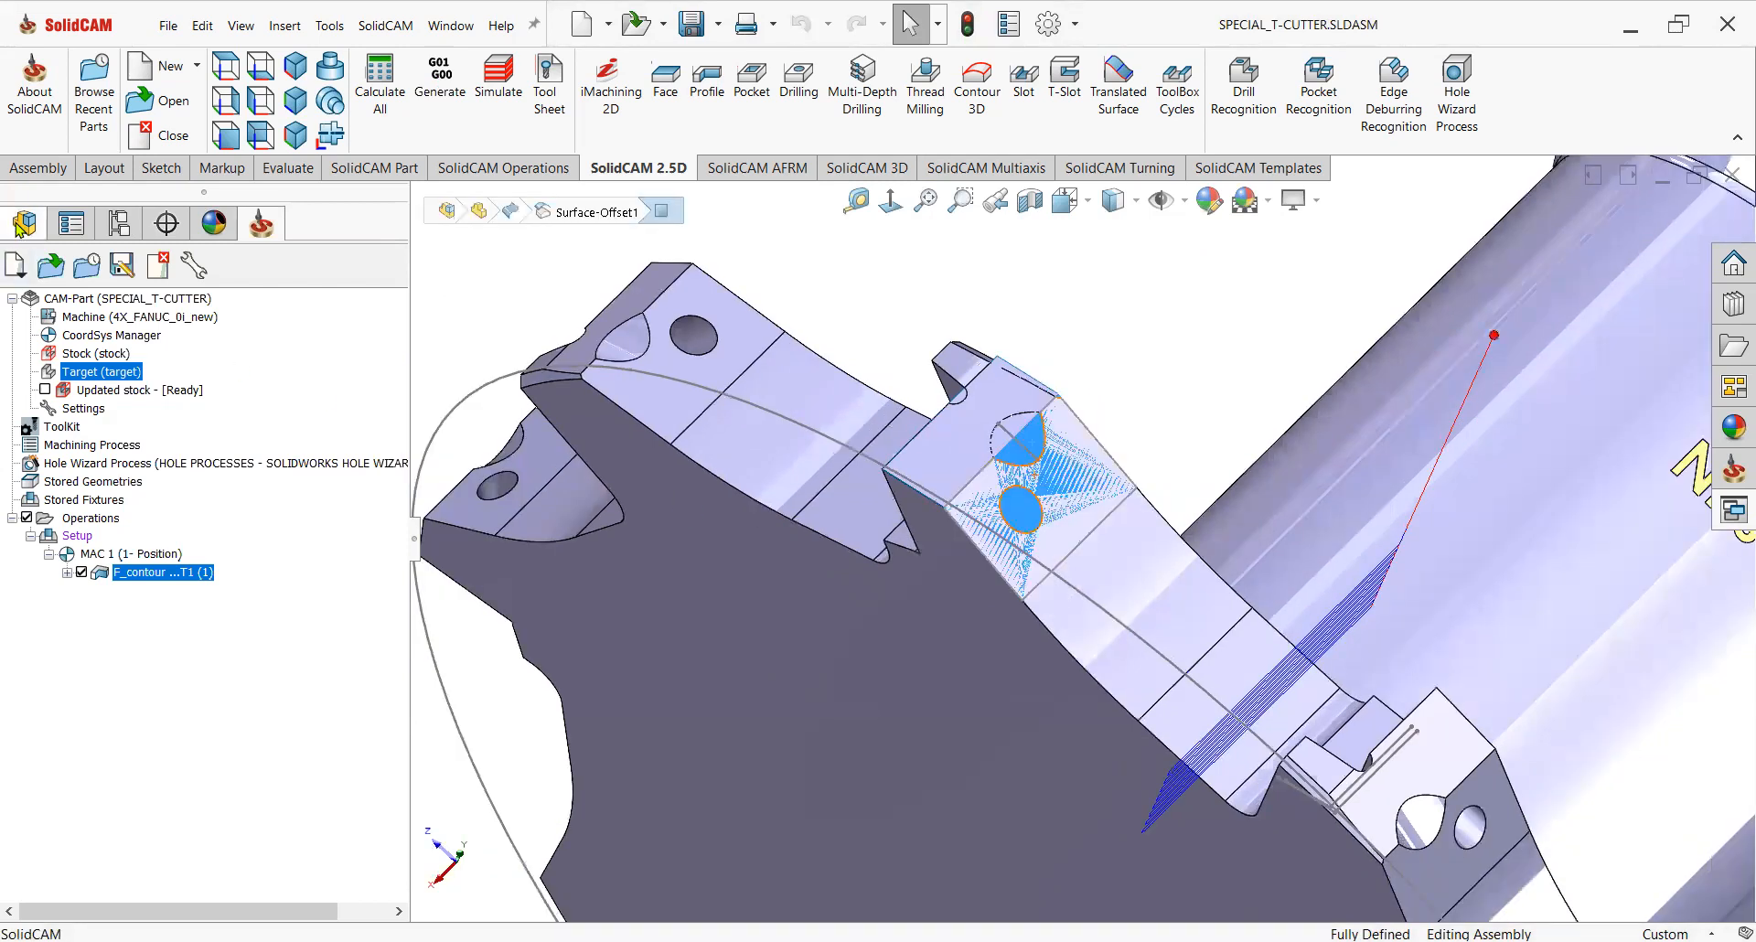
left_click(24, 223)
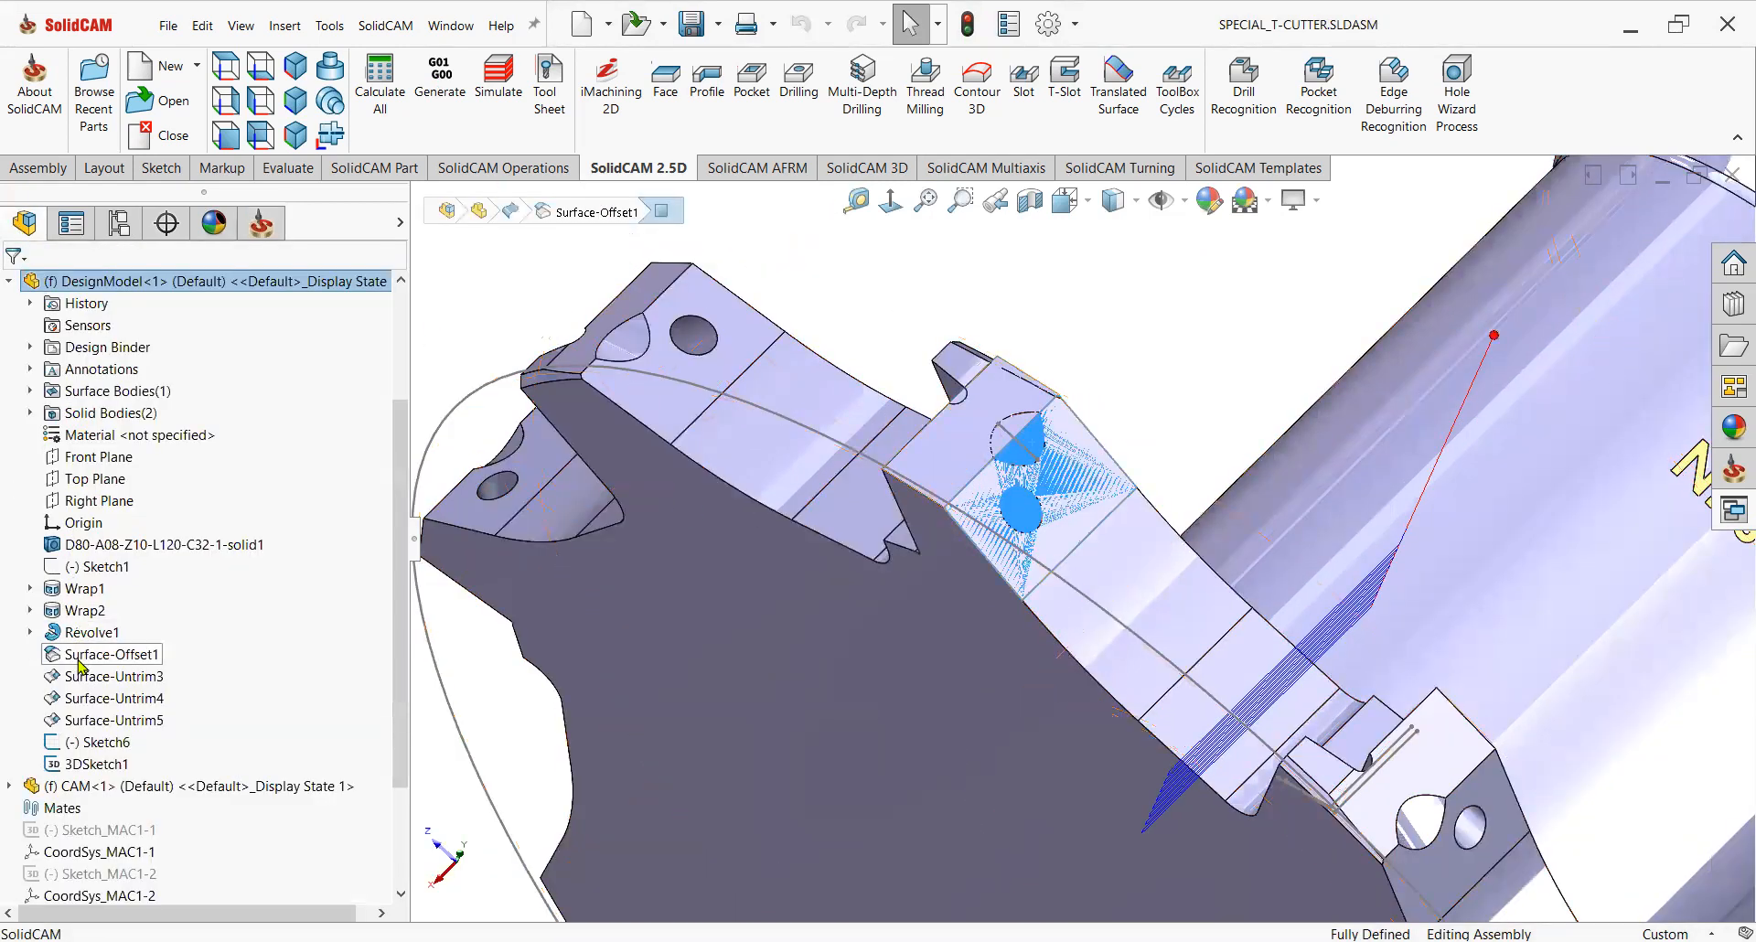
left_click(89, 722)
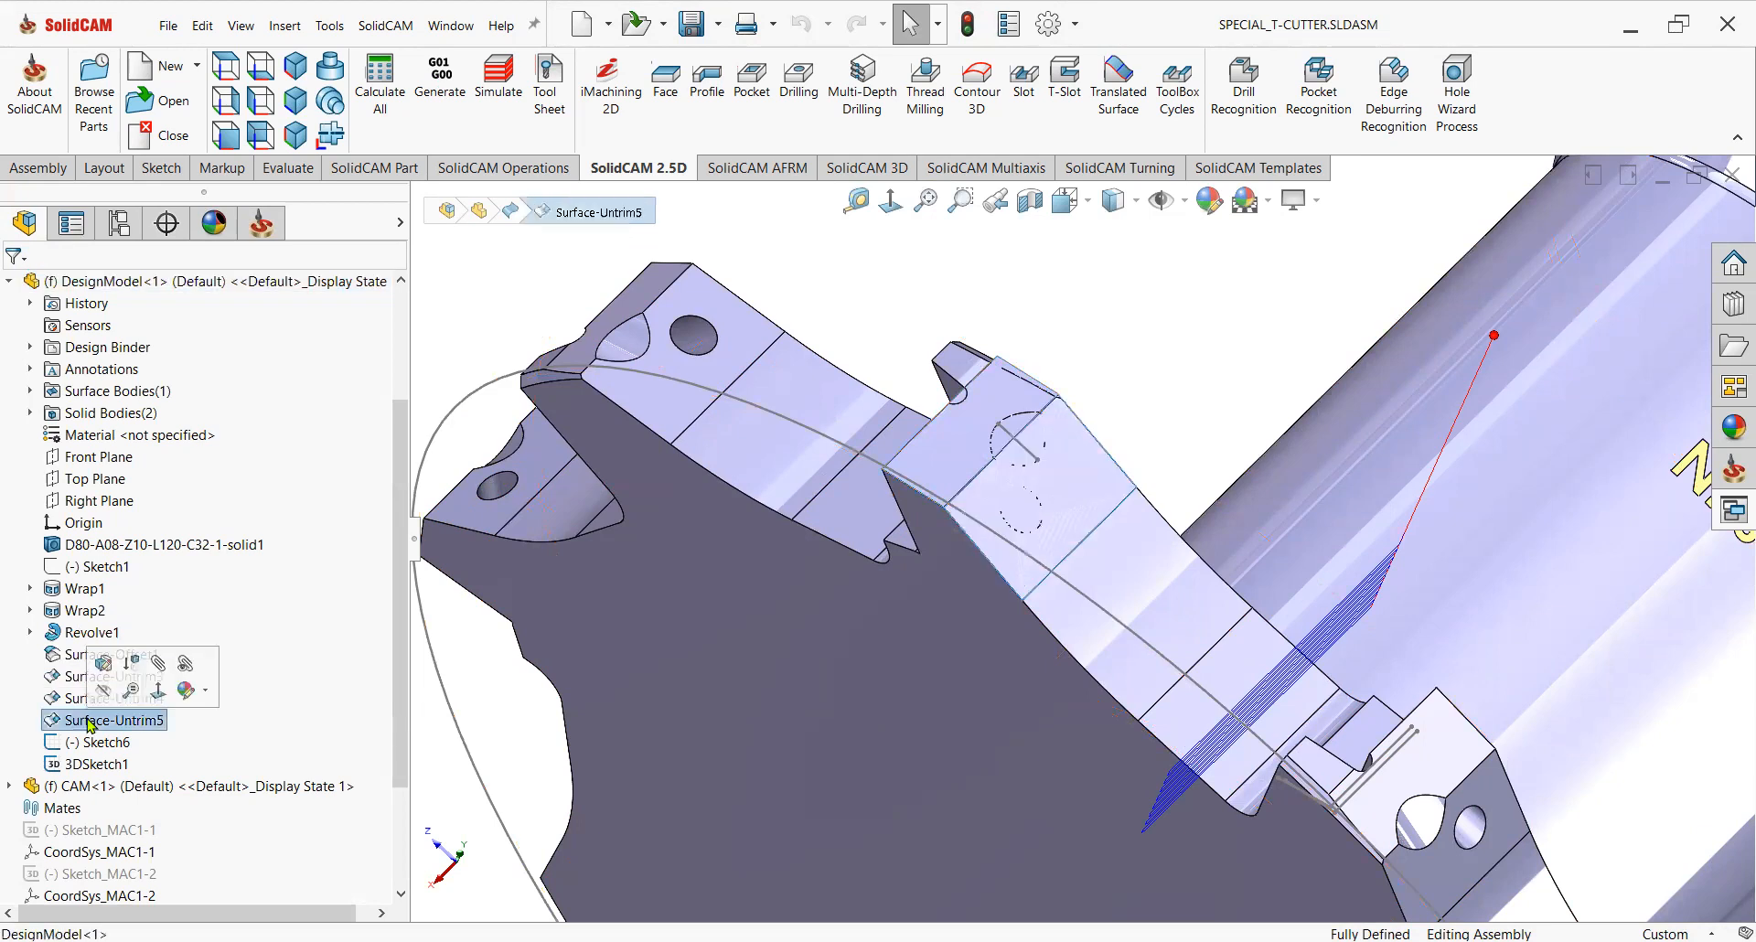
left_click(864, 295)
scroll(1145, 395, "up", 2)
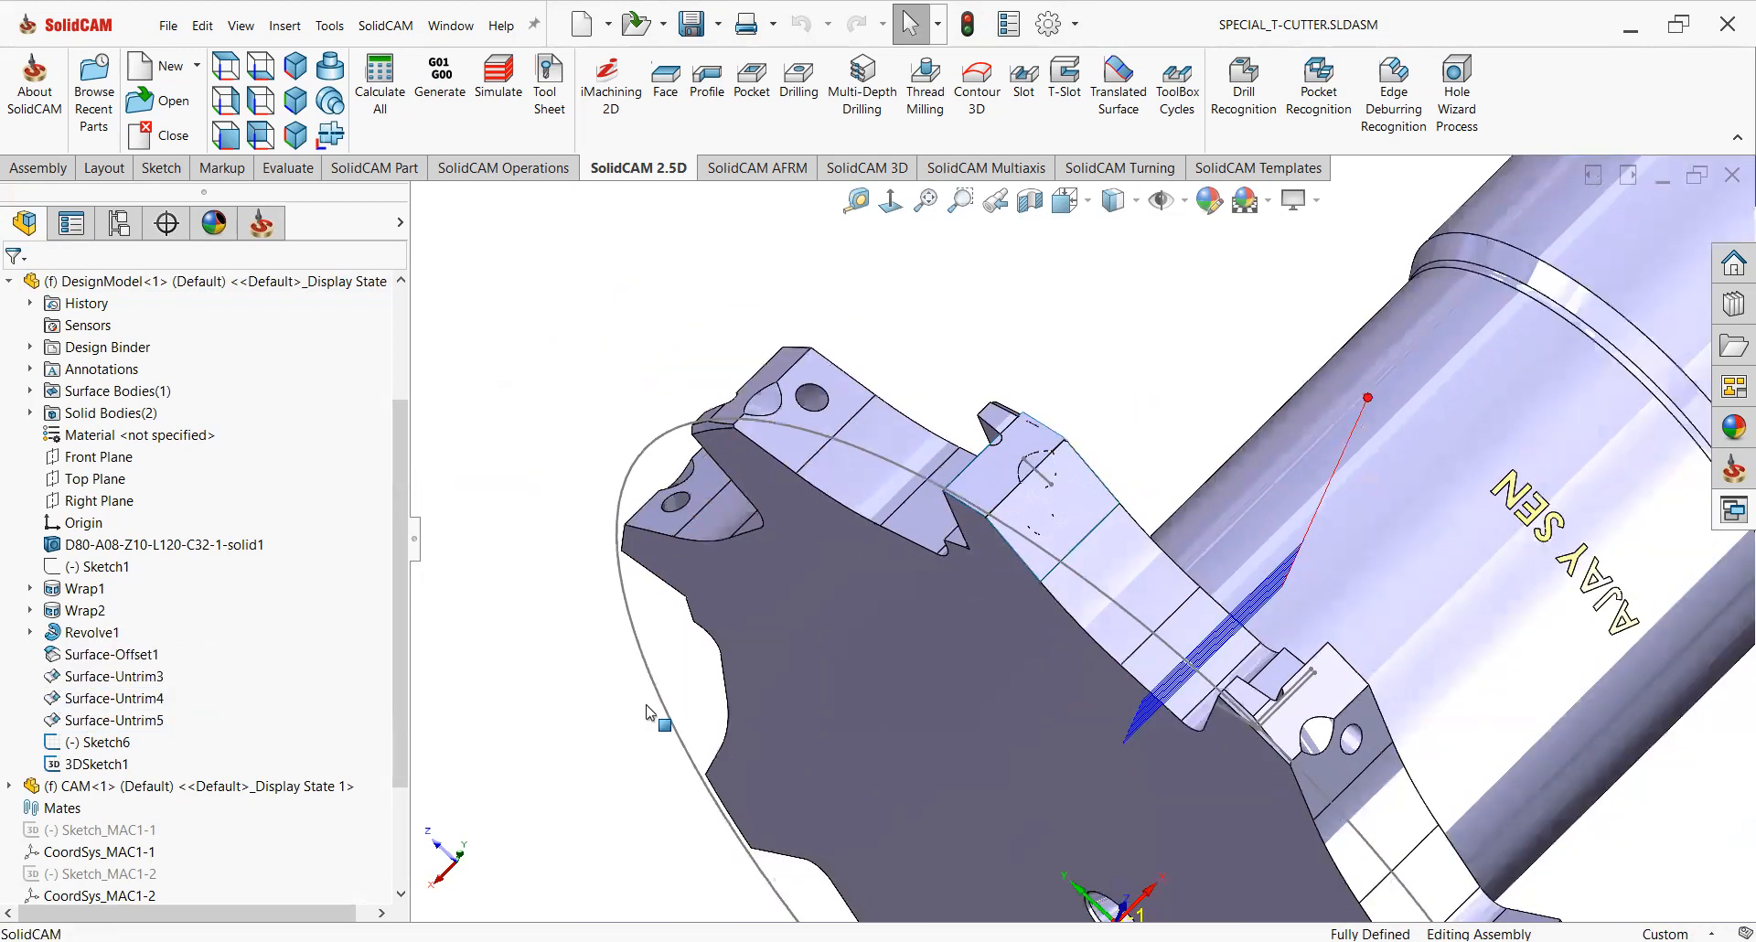
middle_click_drag(988, 476, 990, 368)
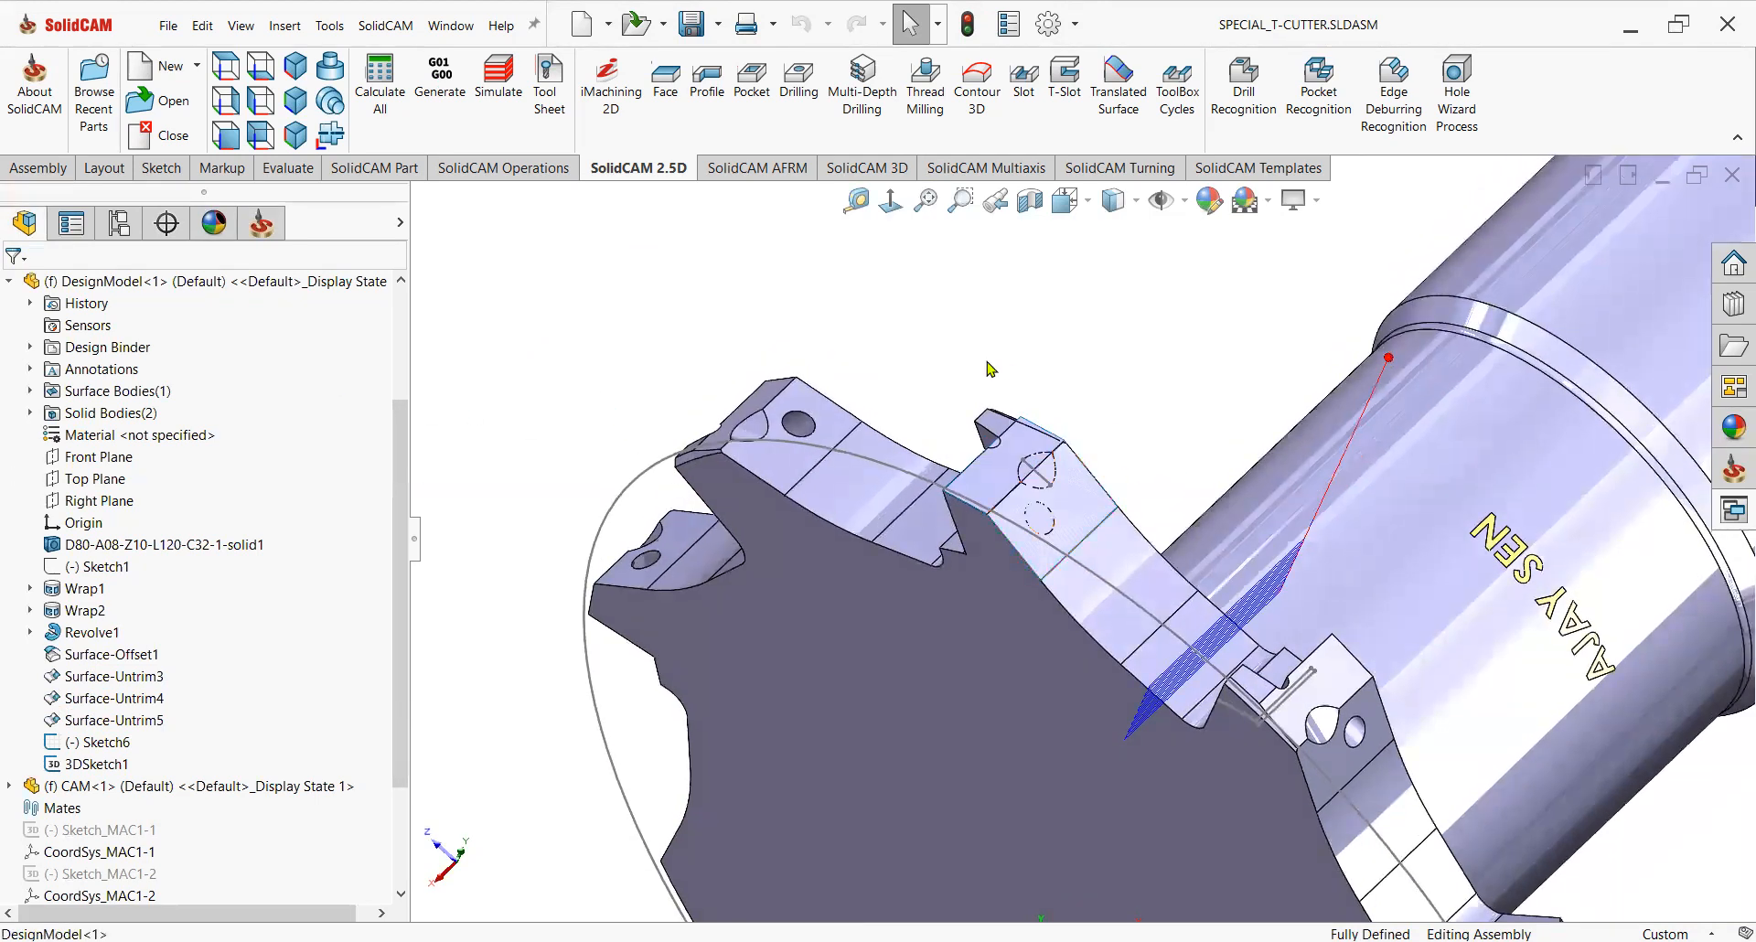
Start an HSS Morph between two boundary curves operation and open its Geometry page.
left_click(864, 170)
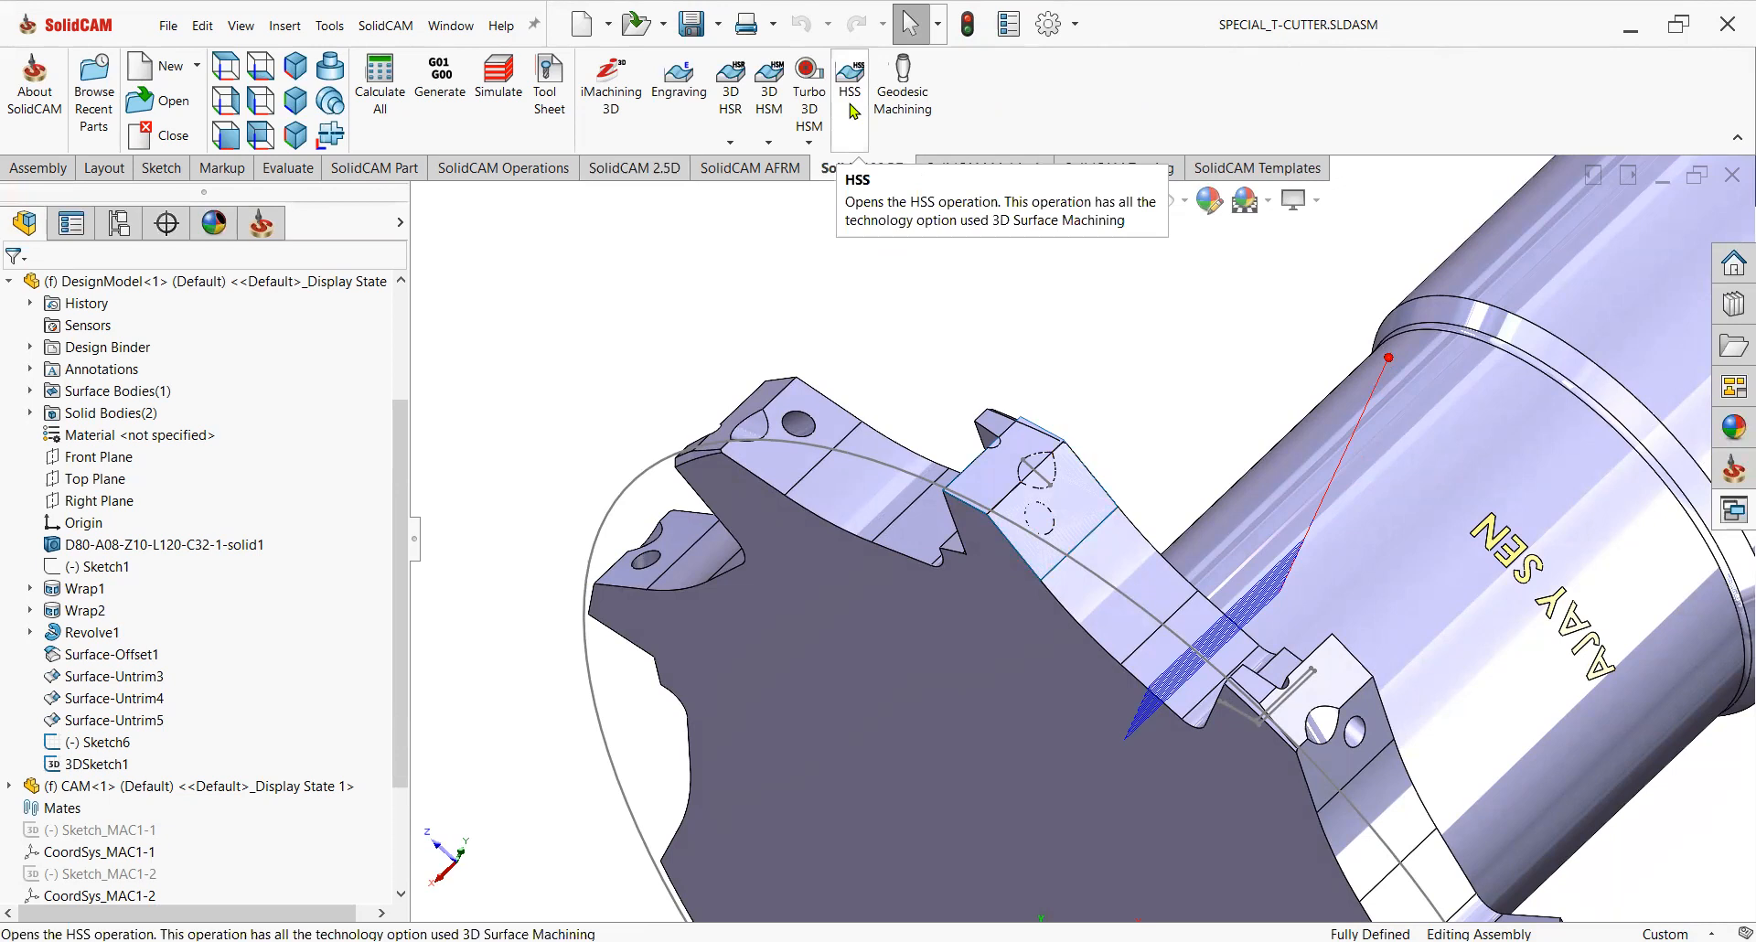
left_click(261, 224)
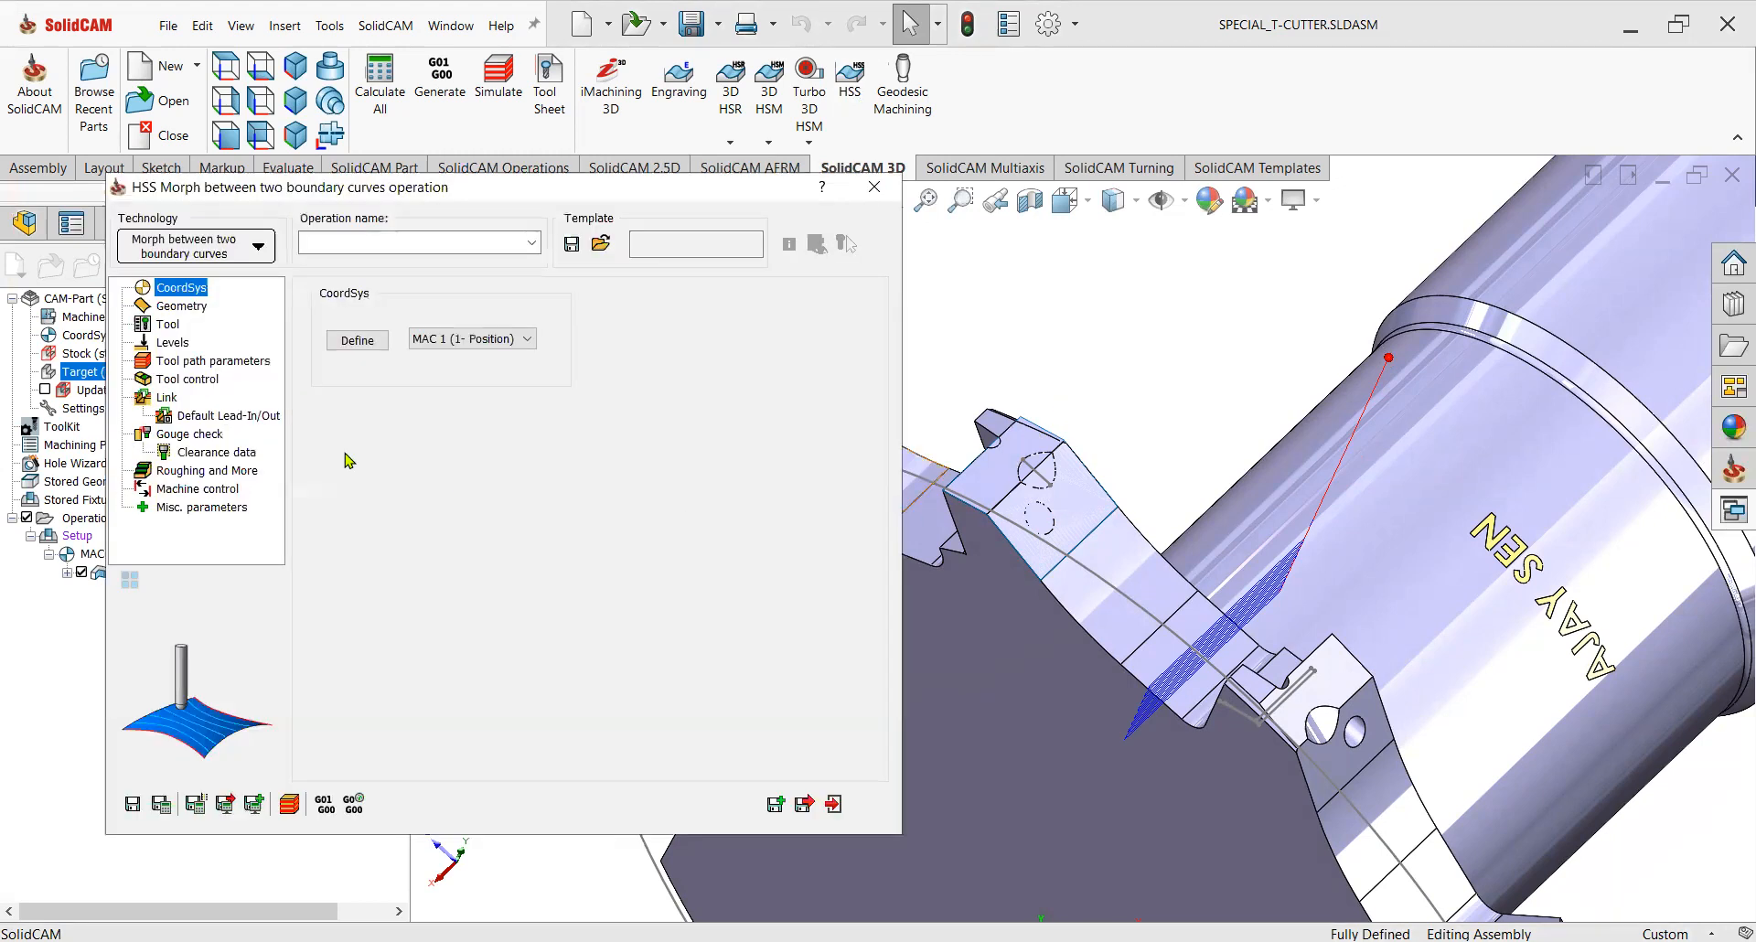
left_click(199, 309)
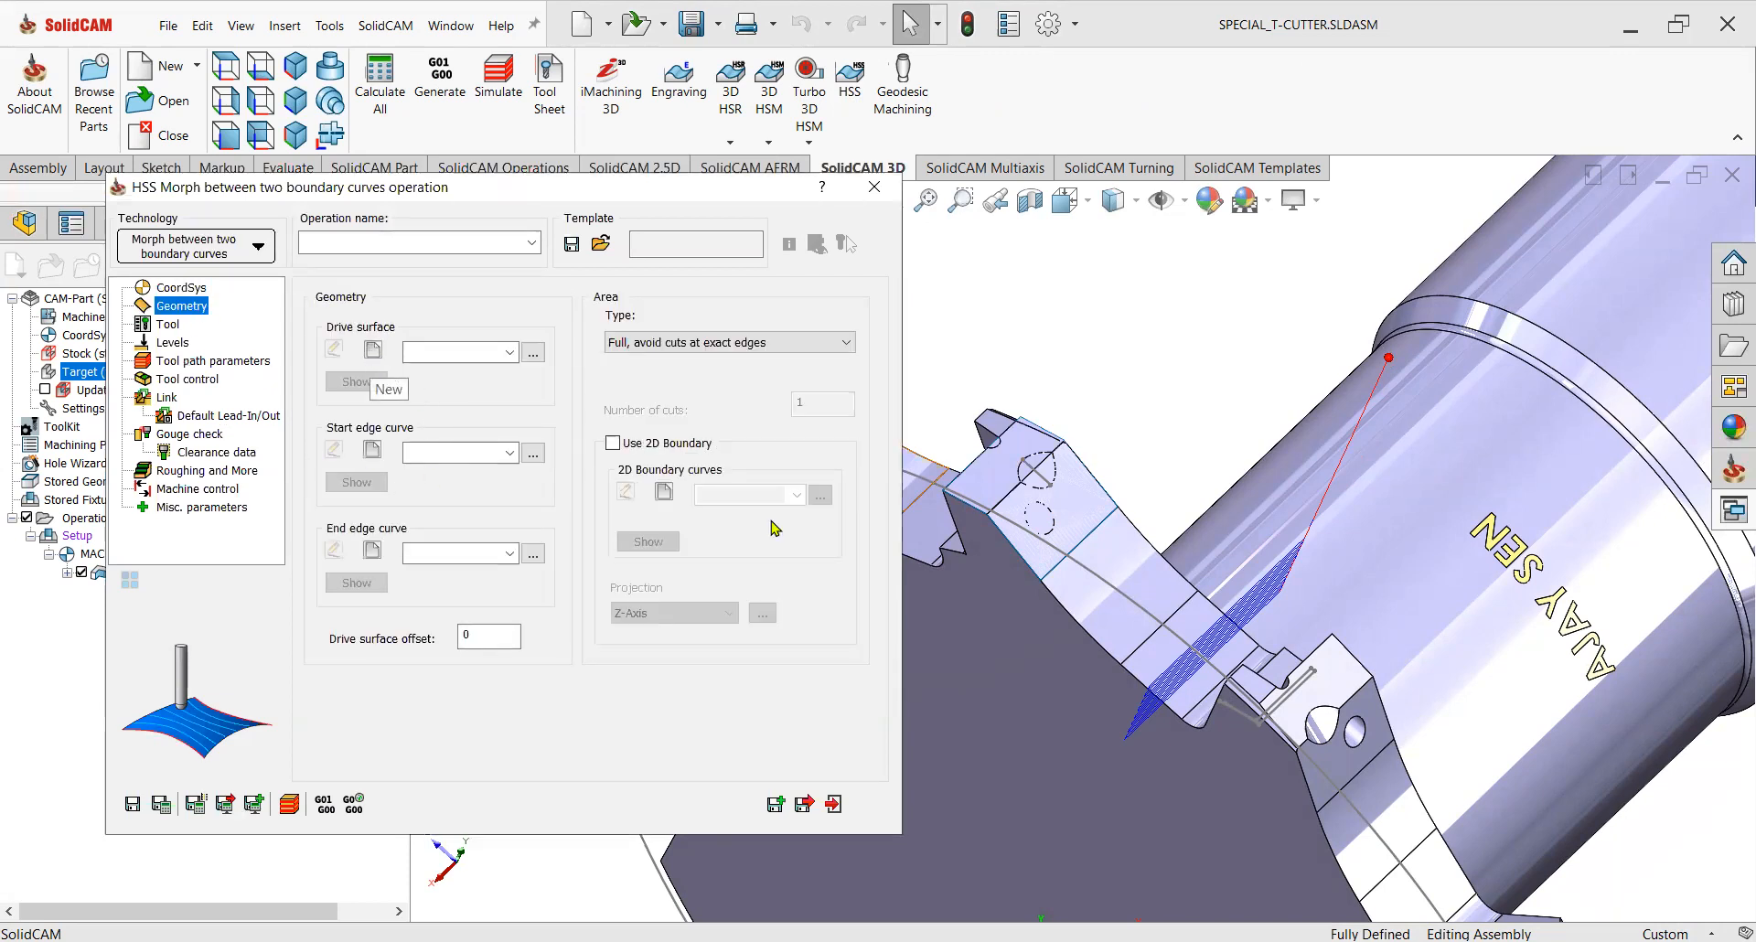
Define the drive surface by selecting the three sloped seat faces of the pocket.
scroll(1172, 638, "down", 5)
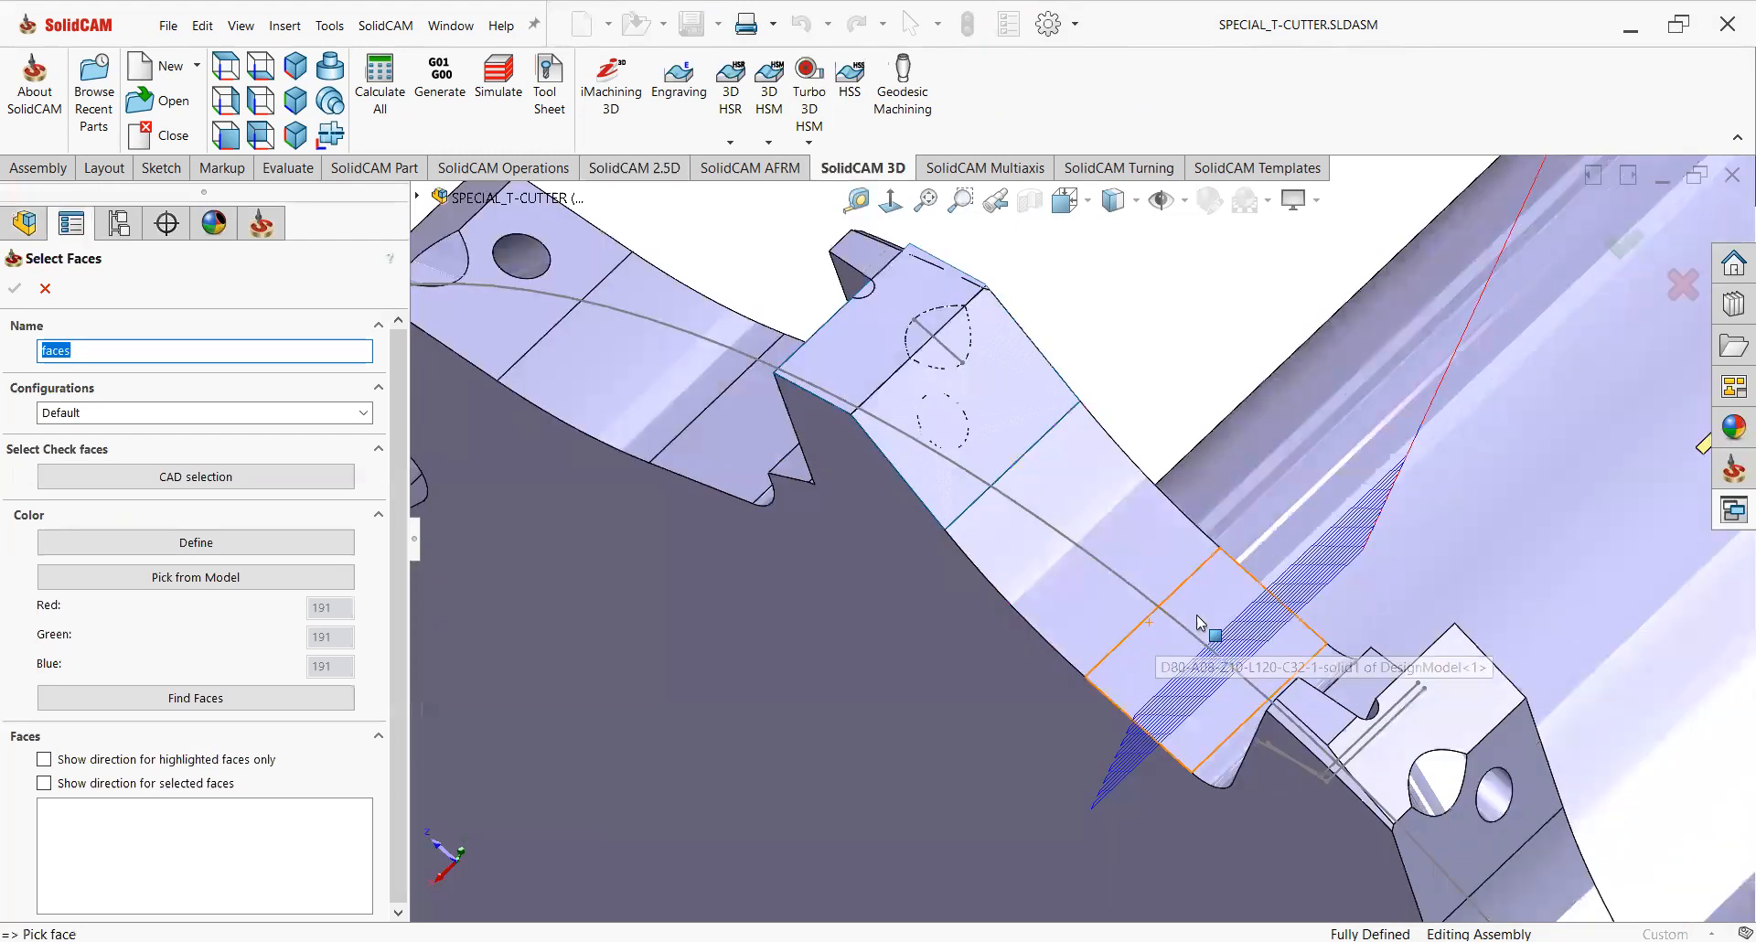
left_click(1200, 609)
left_click(1118, 536)
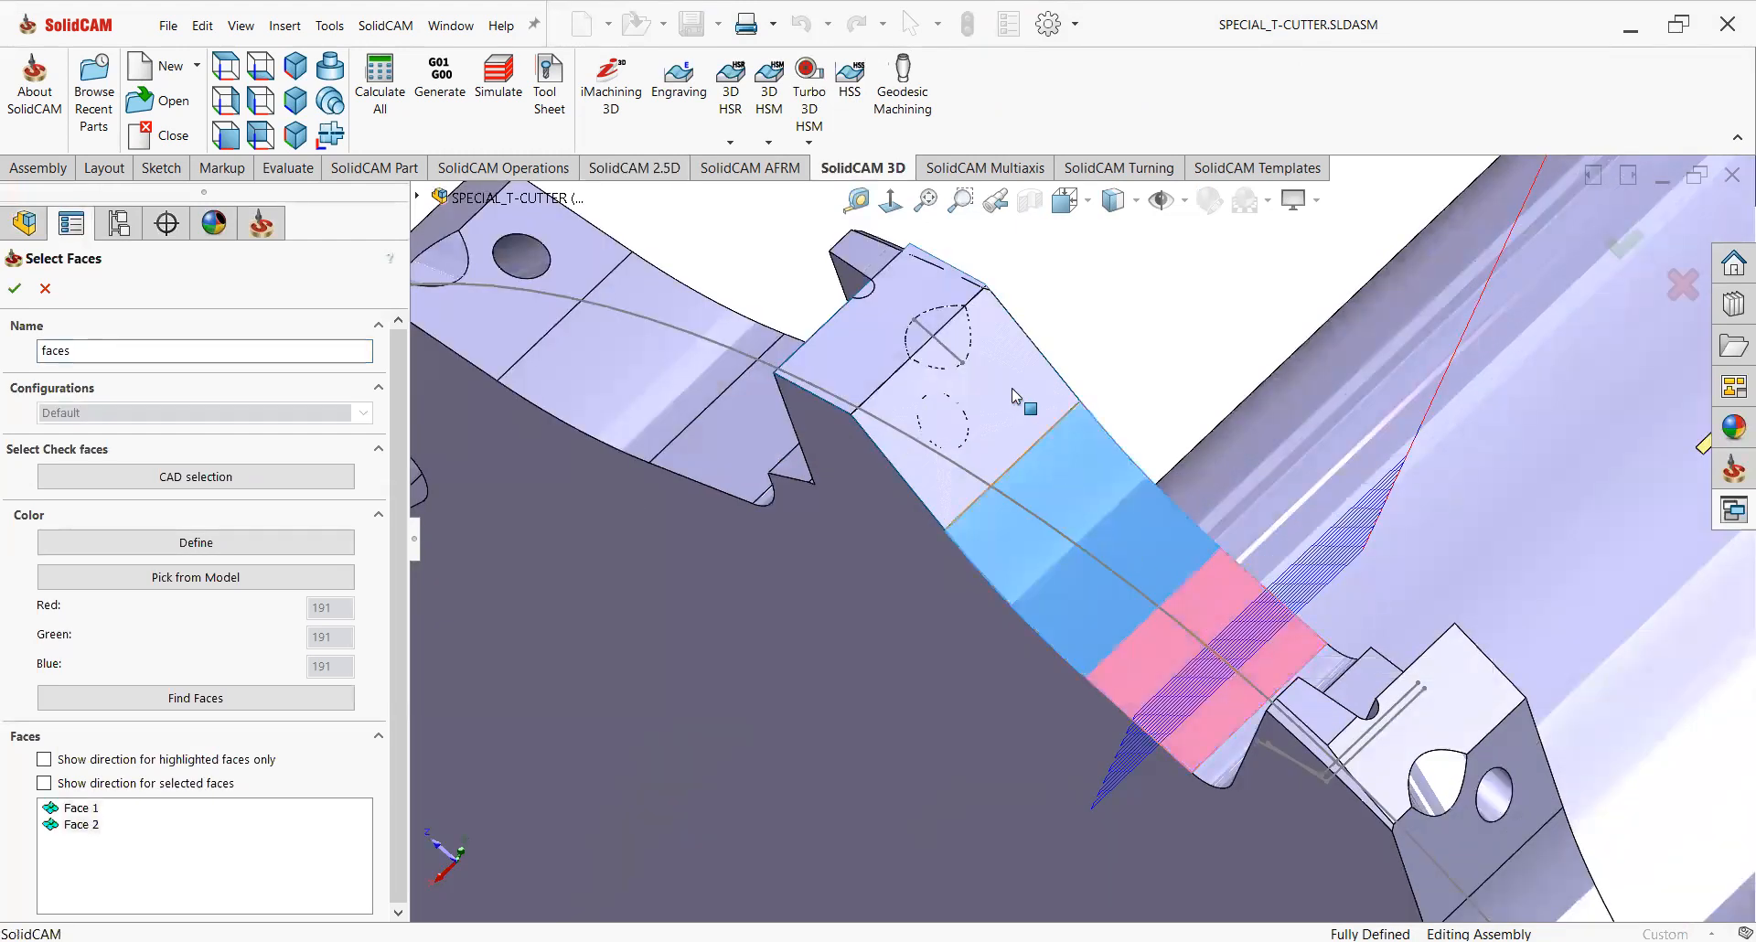
left_click(972, 352)
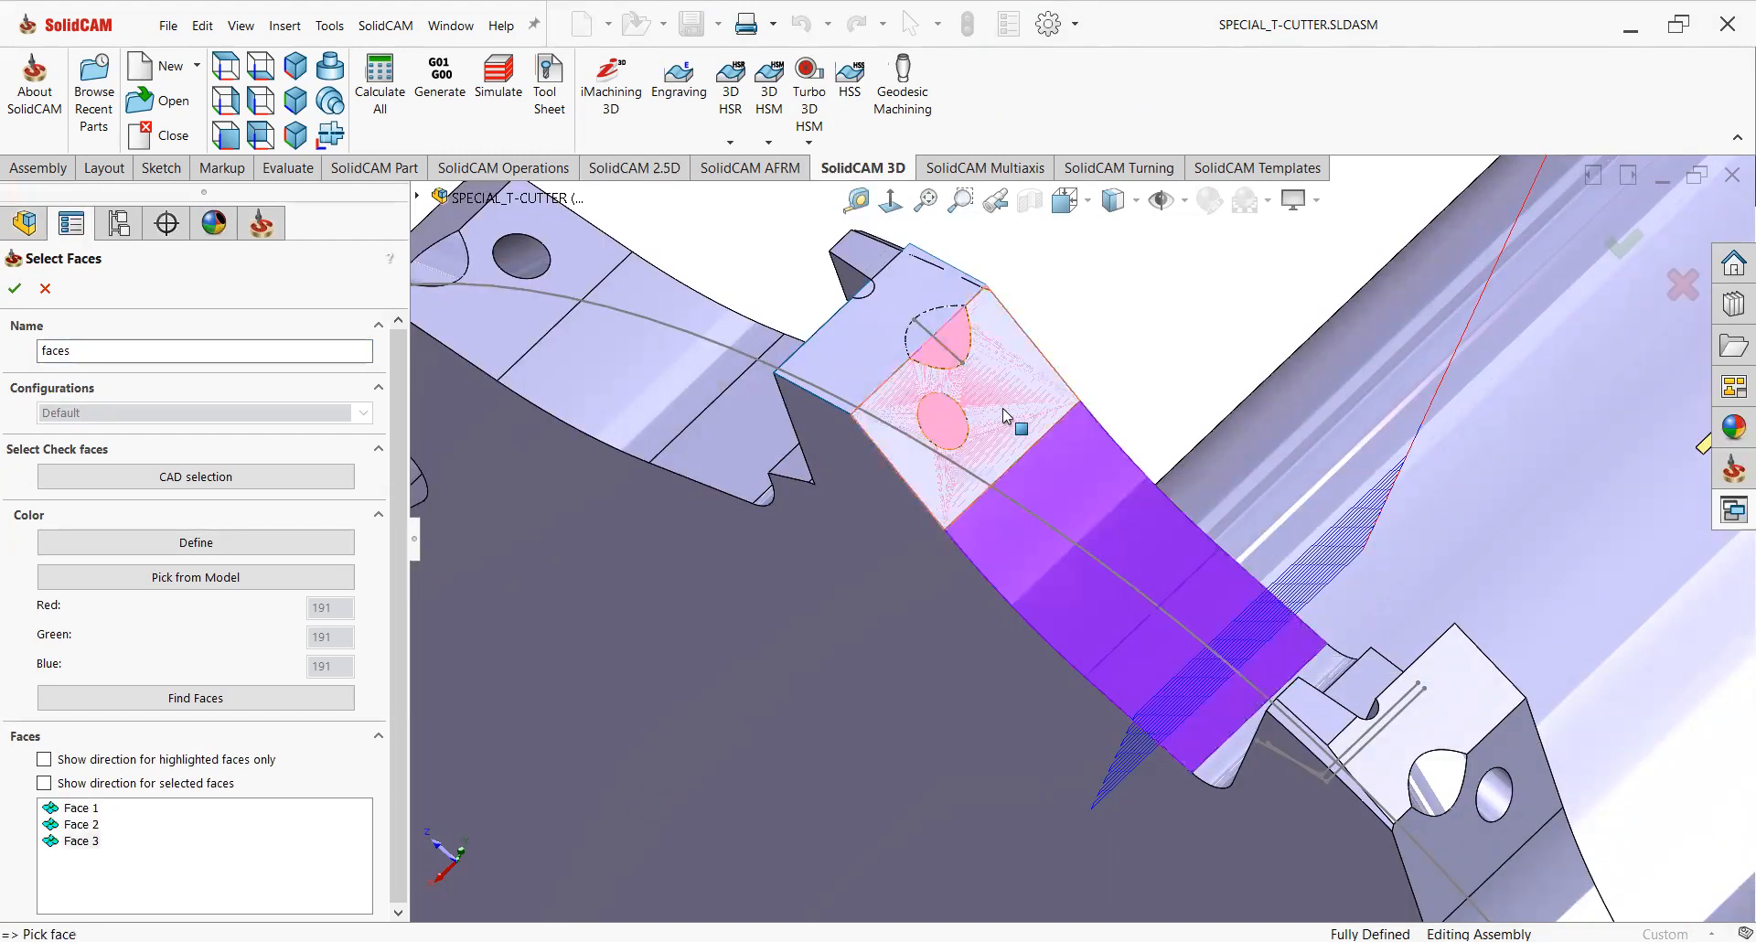
scroll(1038, 499, "up", 3)
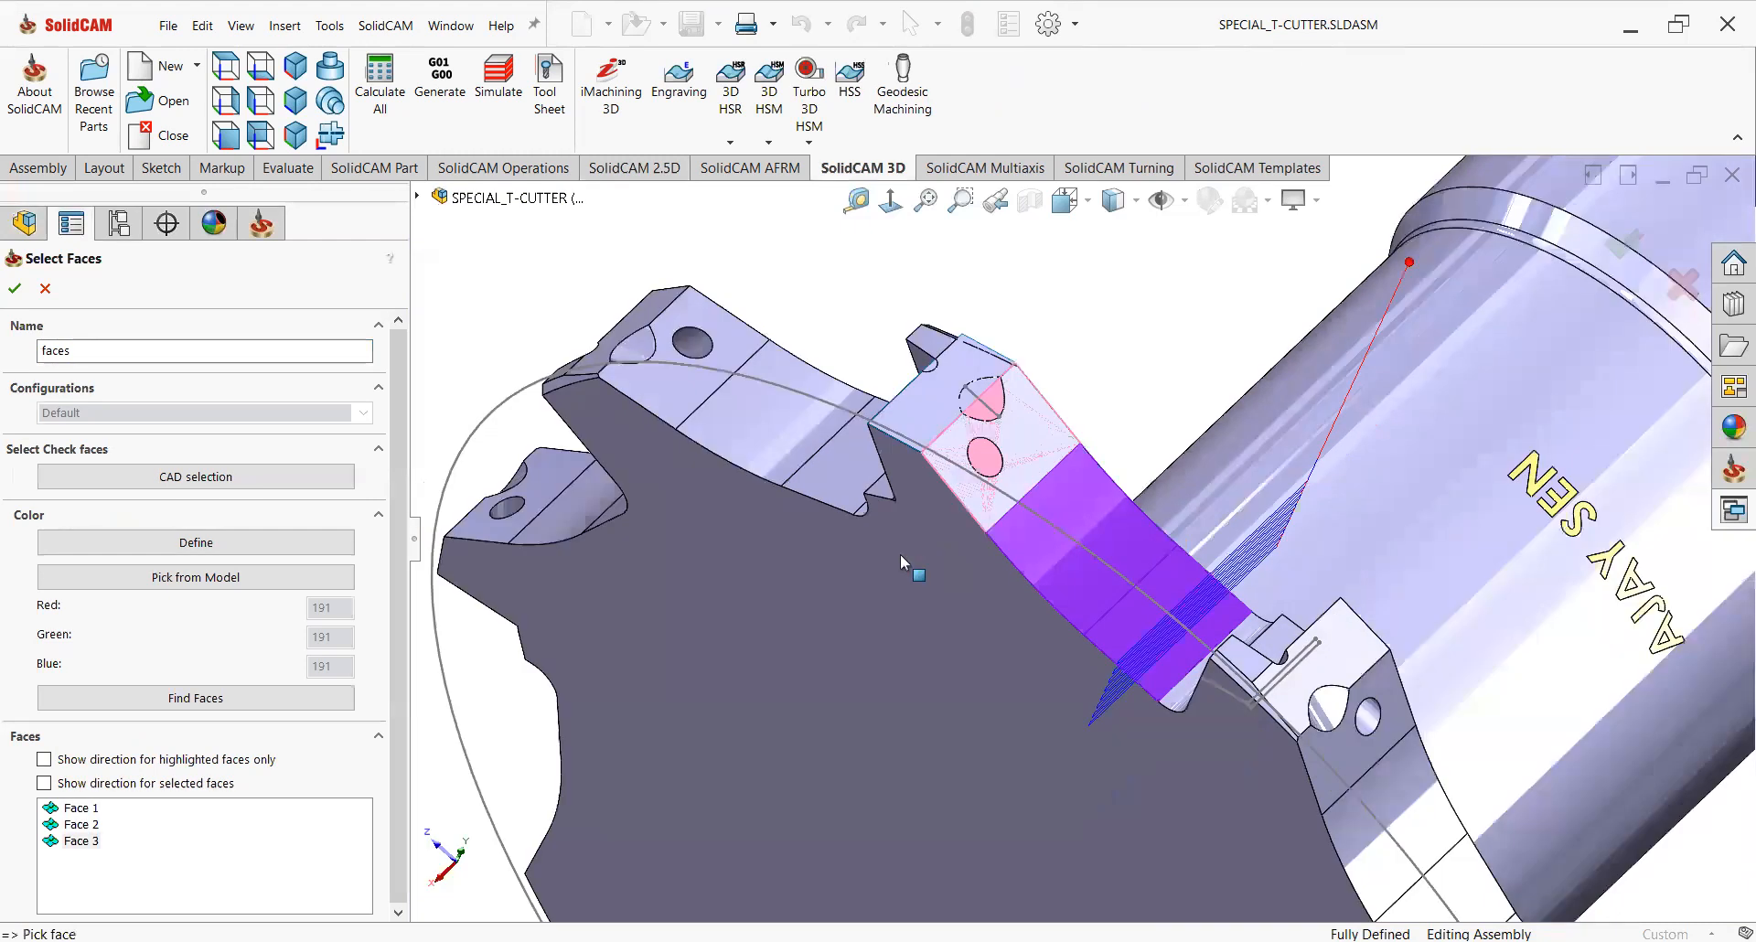
left_click(16, 290)
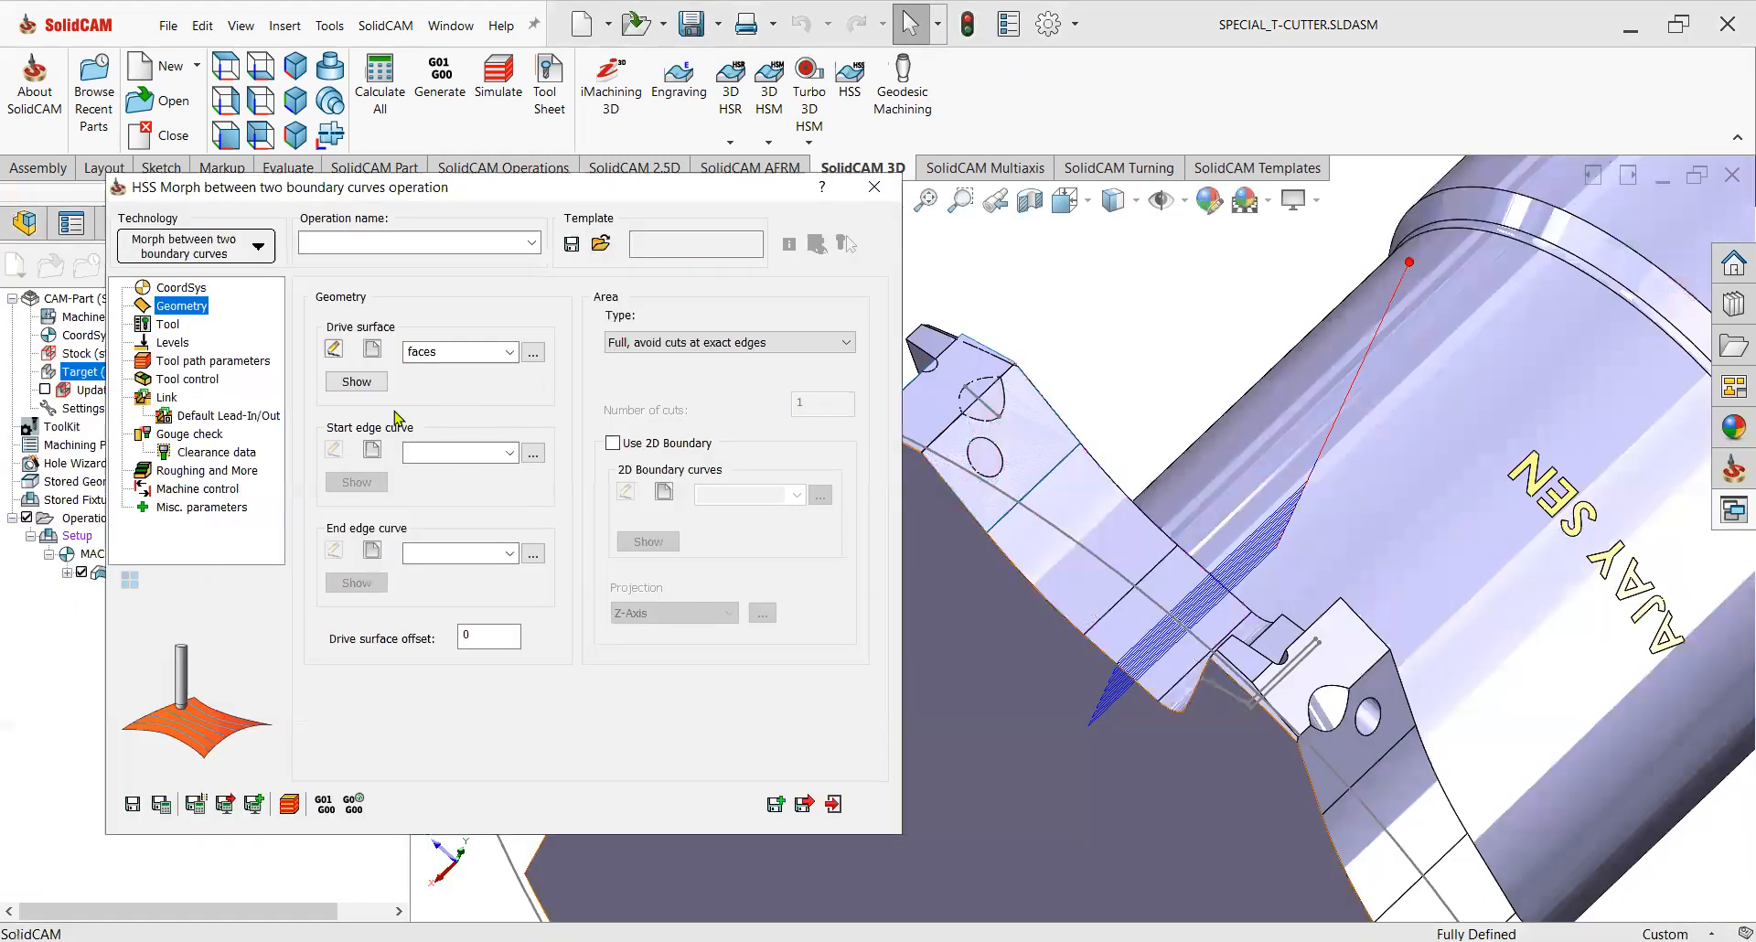
Define the start edge curve as a chain along the lower edge of the sloped faces.
left_click(372, 450)
left_click(1218, 666)
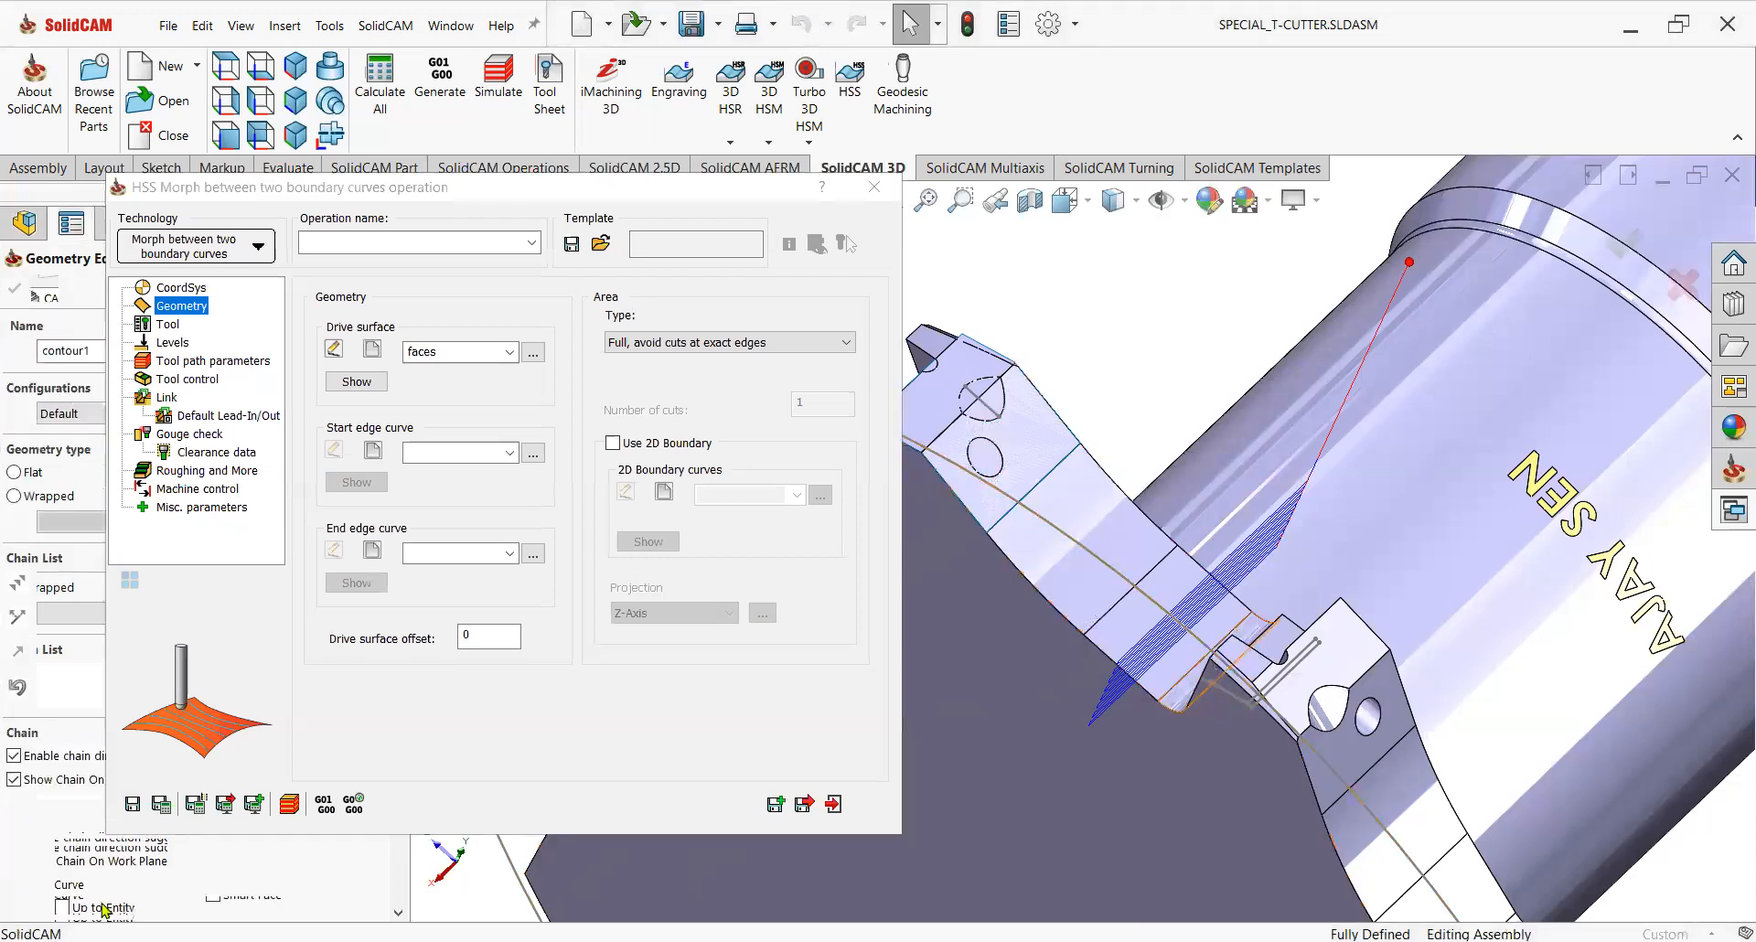
left_click(1242, 627)
left_click(356, 586)
left_click(14, 288)
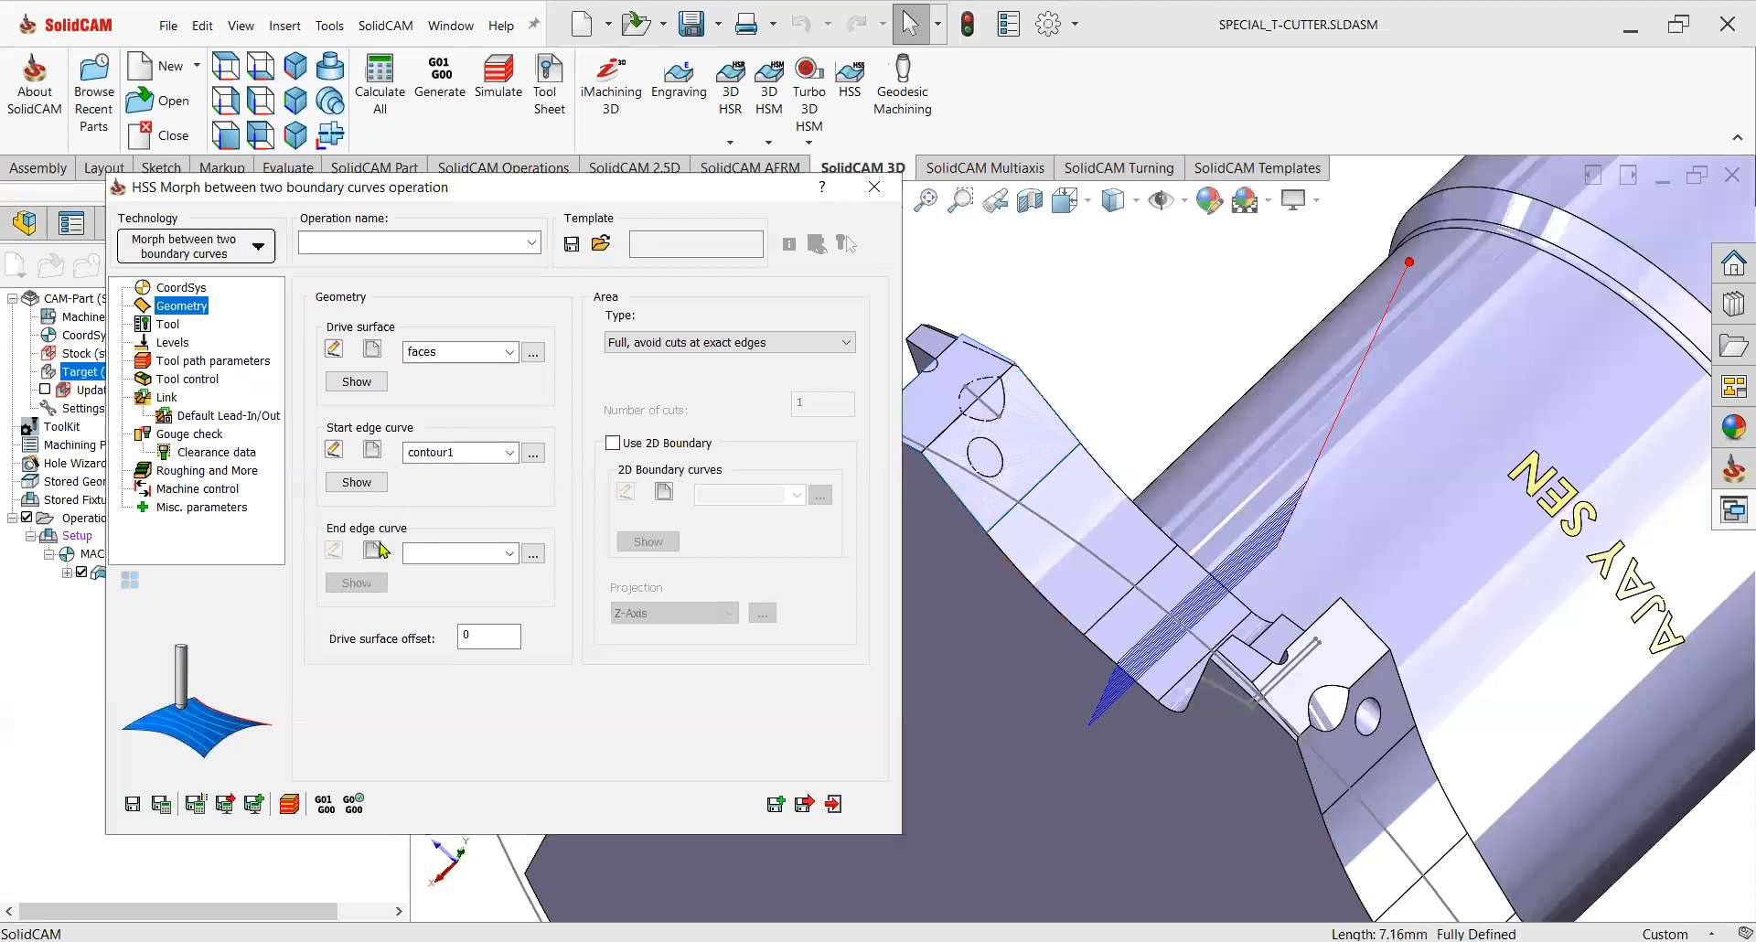
Define the end edge curve as a chain along the opposite edge of the sloped seat faces.
left_click(373, 549)
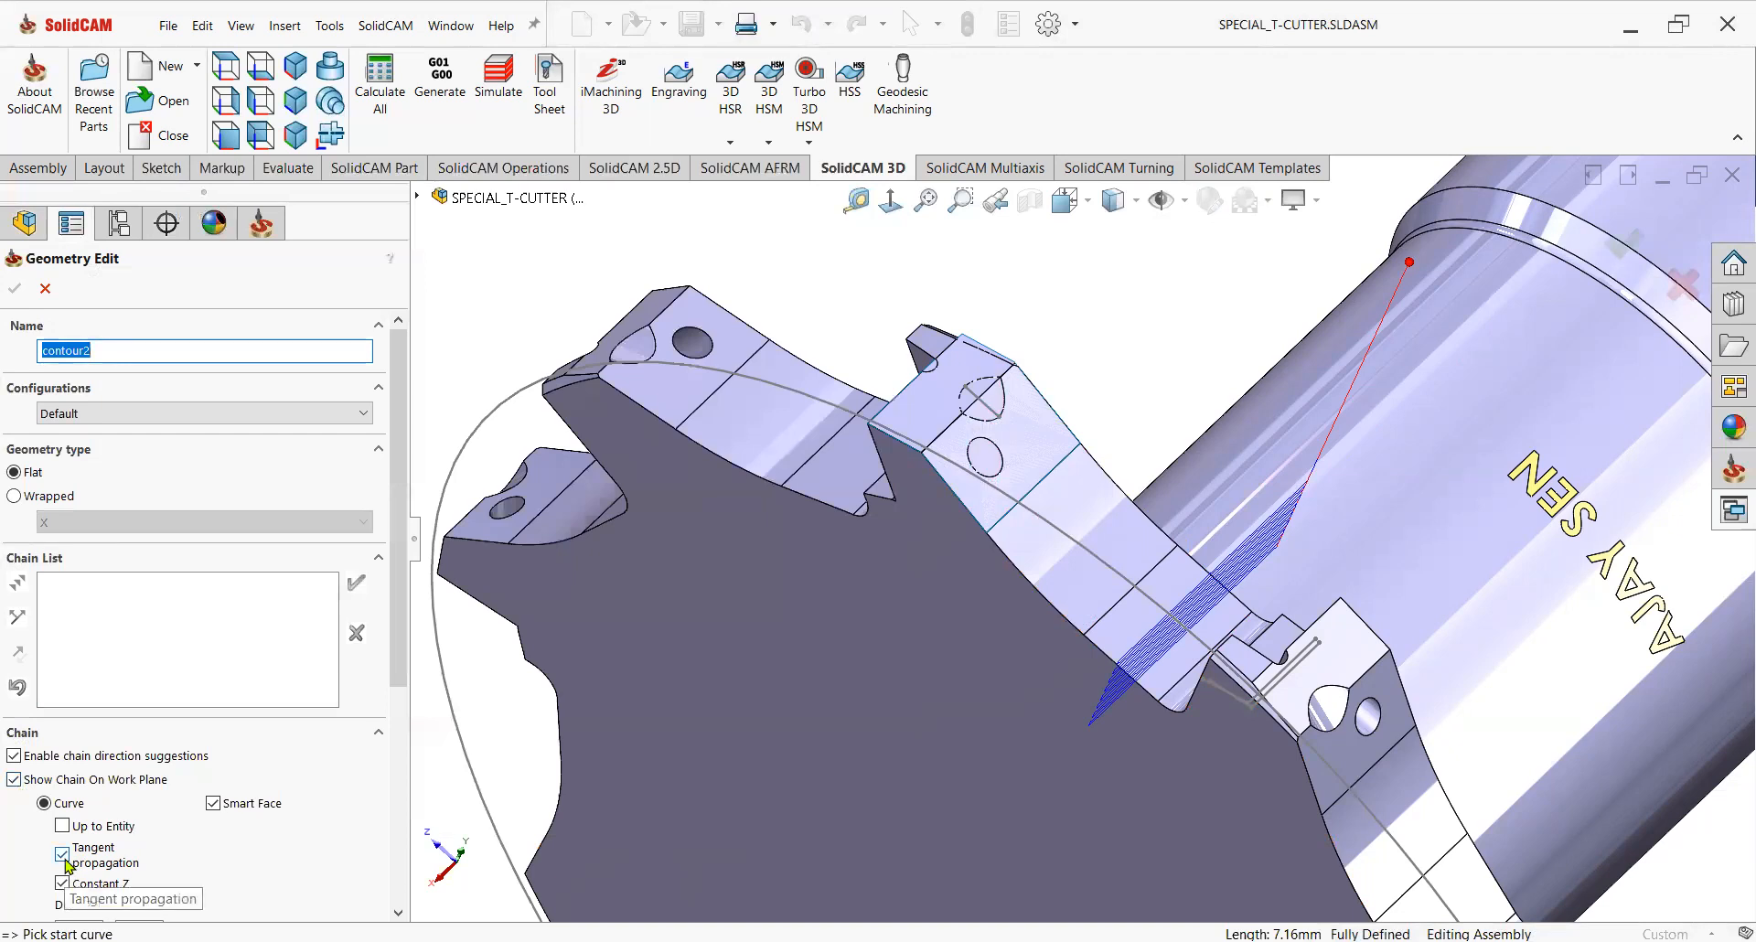
scroll(897, 607, "down", 3)
scroll(771, 674, "down", 2)
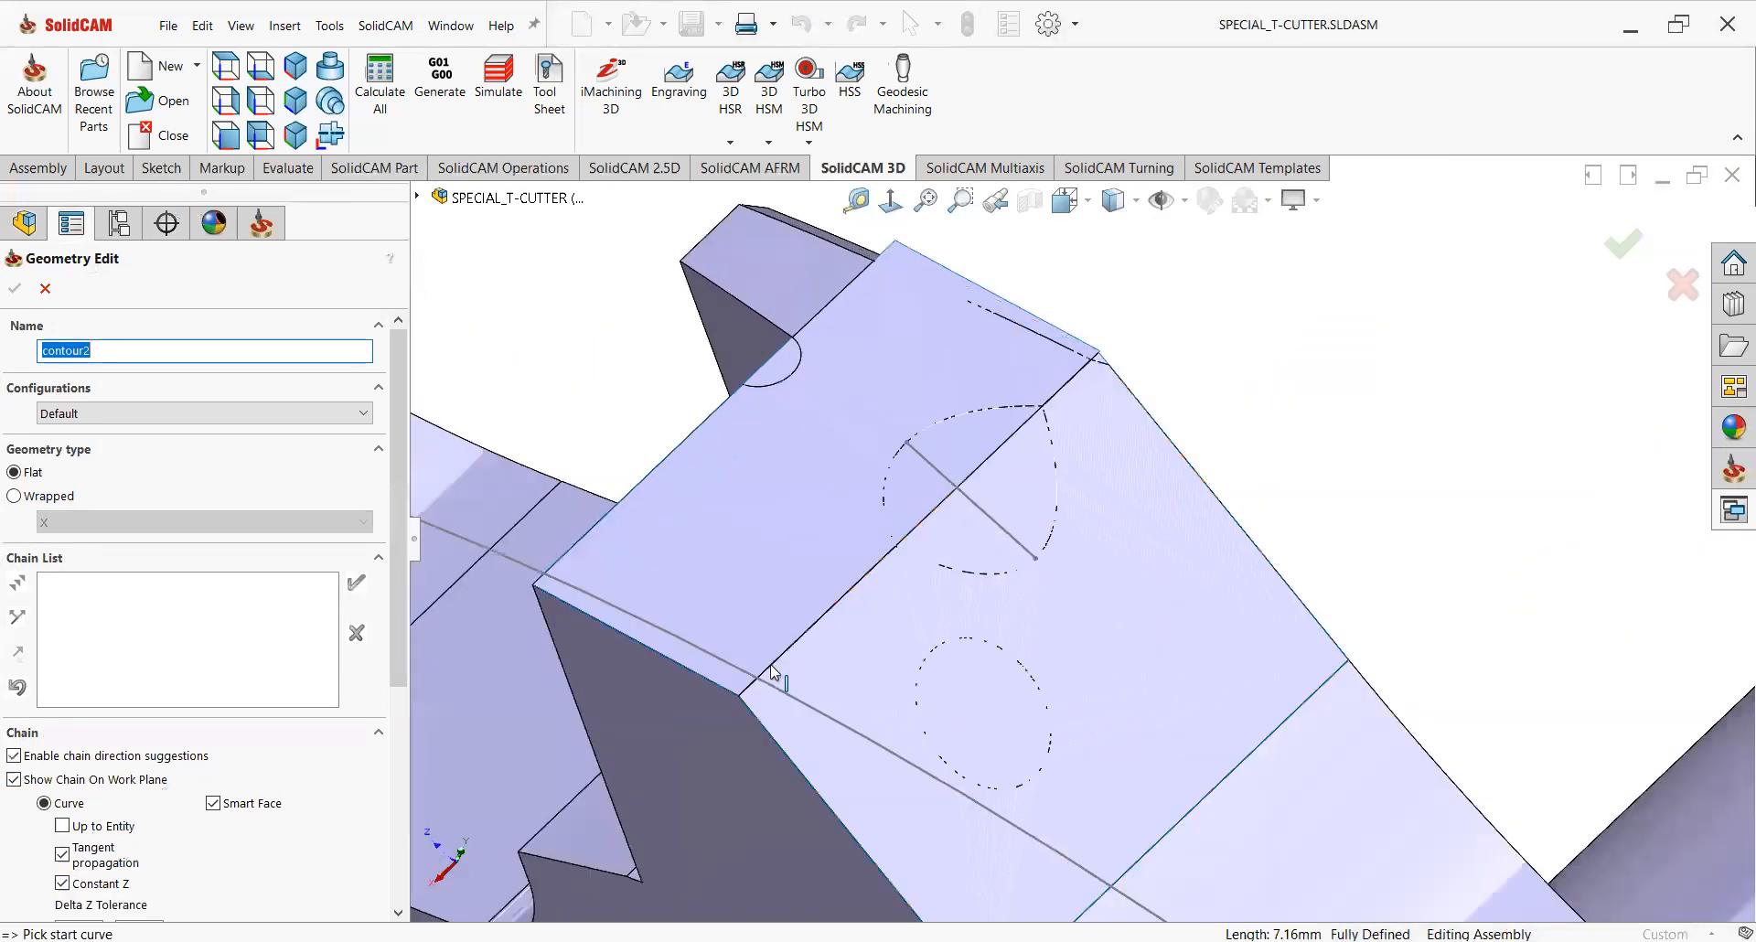
left_click(771, 674)
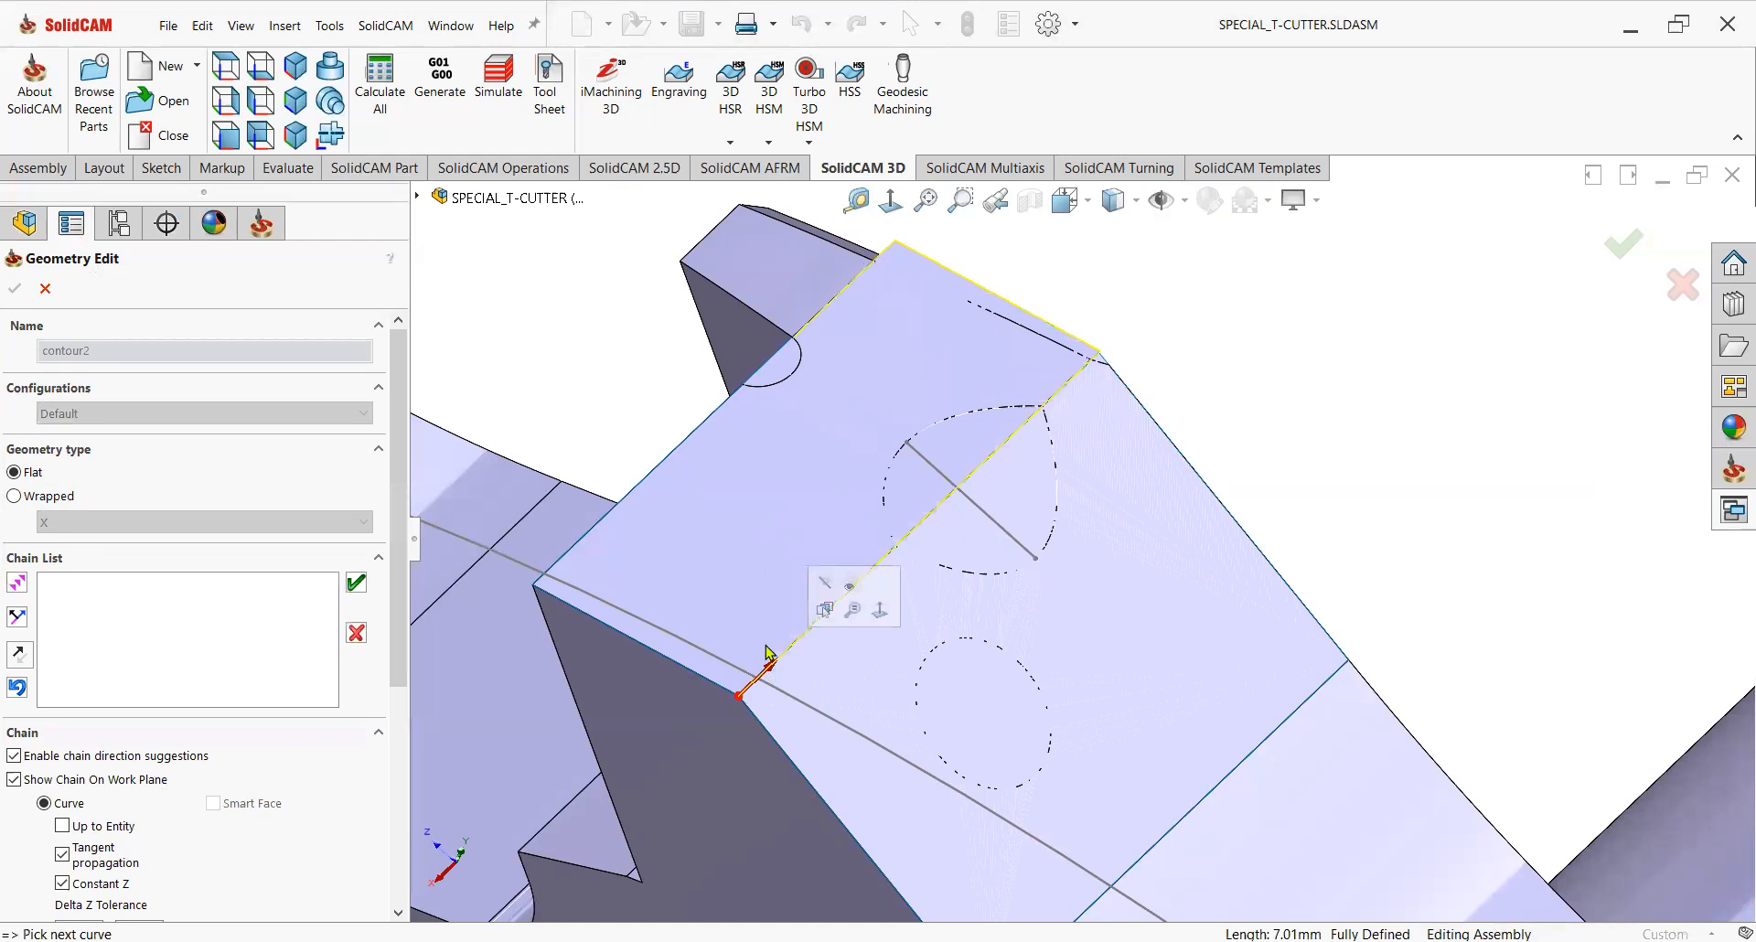
left_click(18, 688)
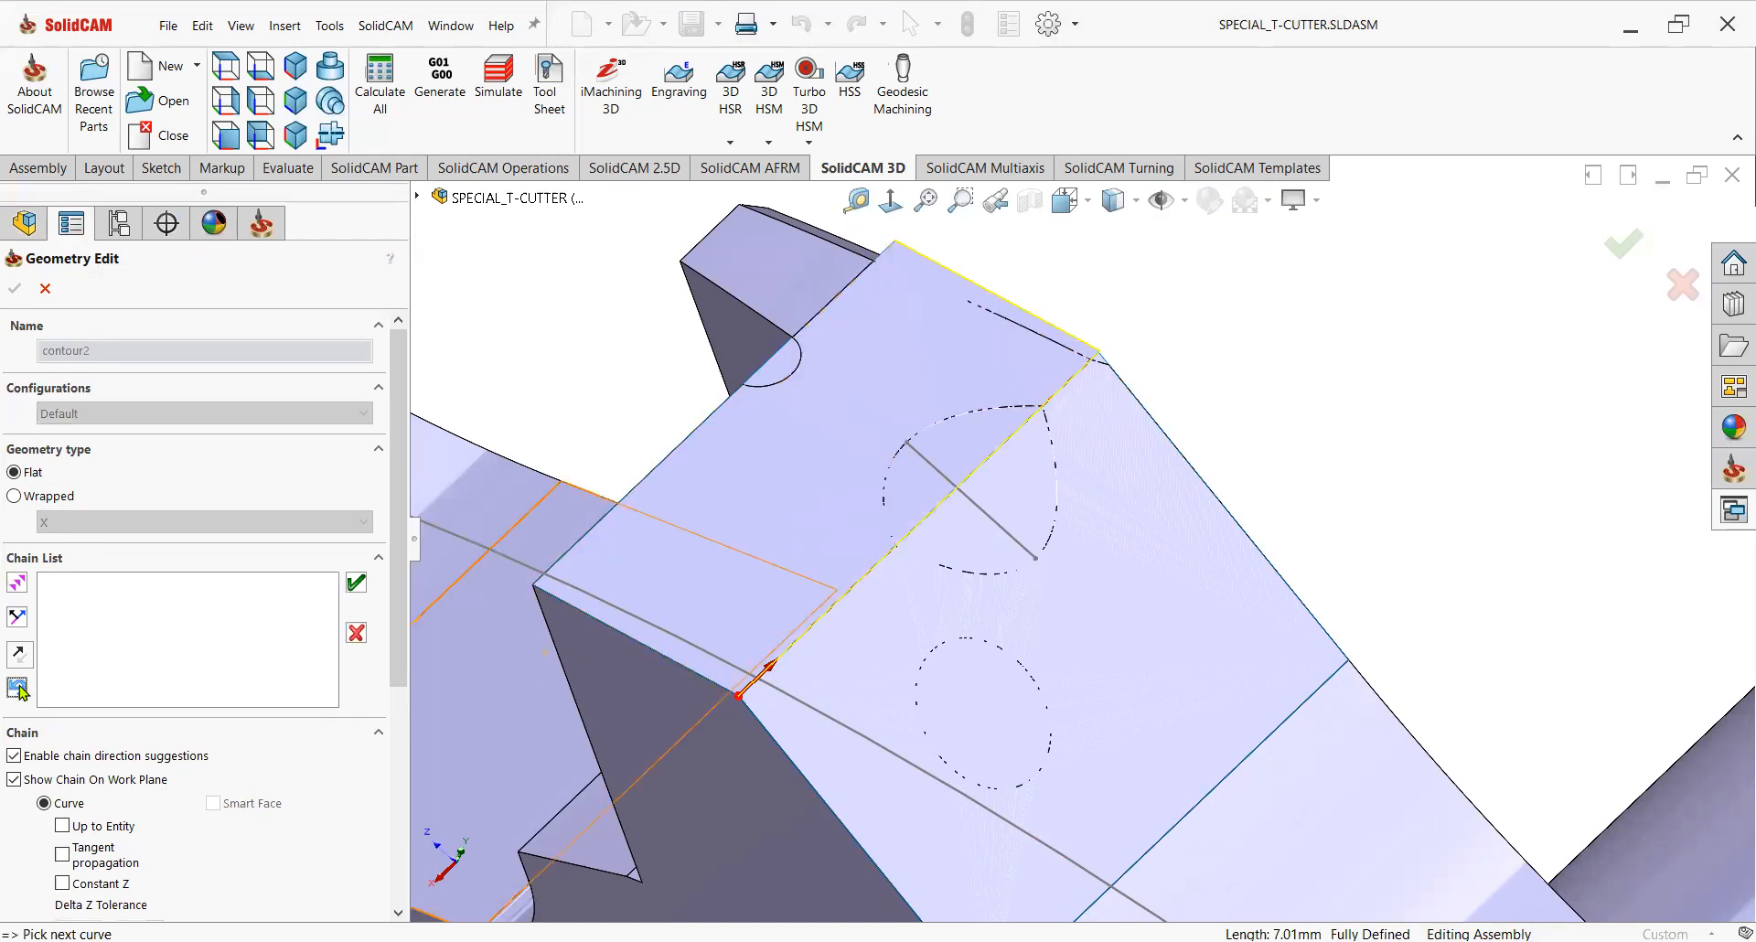
left_click(18, 688)
left_click(26, 658)
left_click(356, 586)
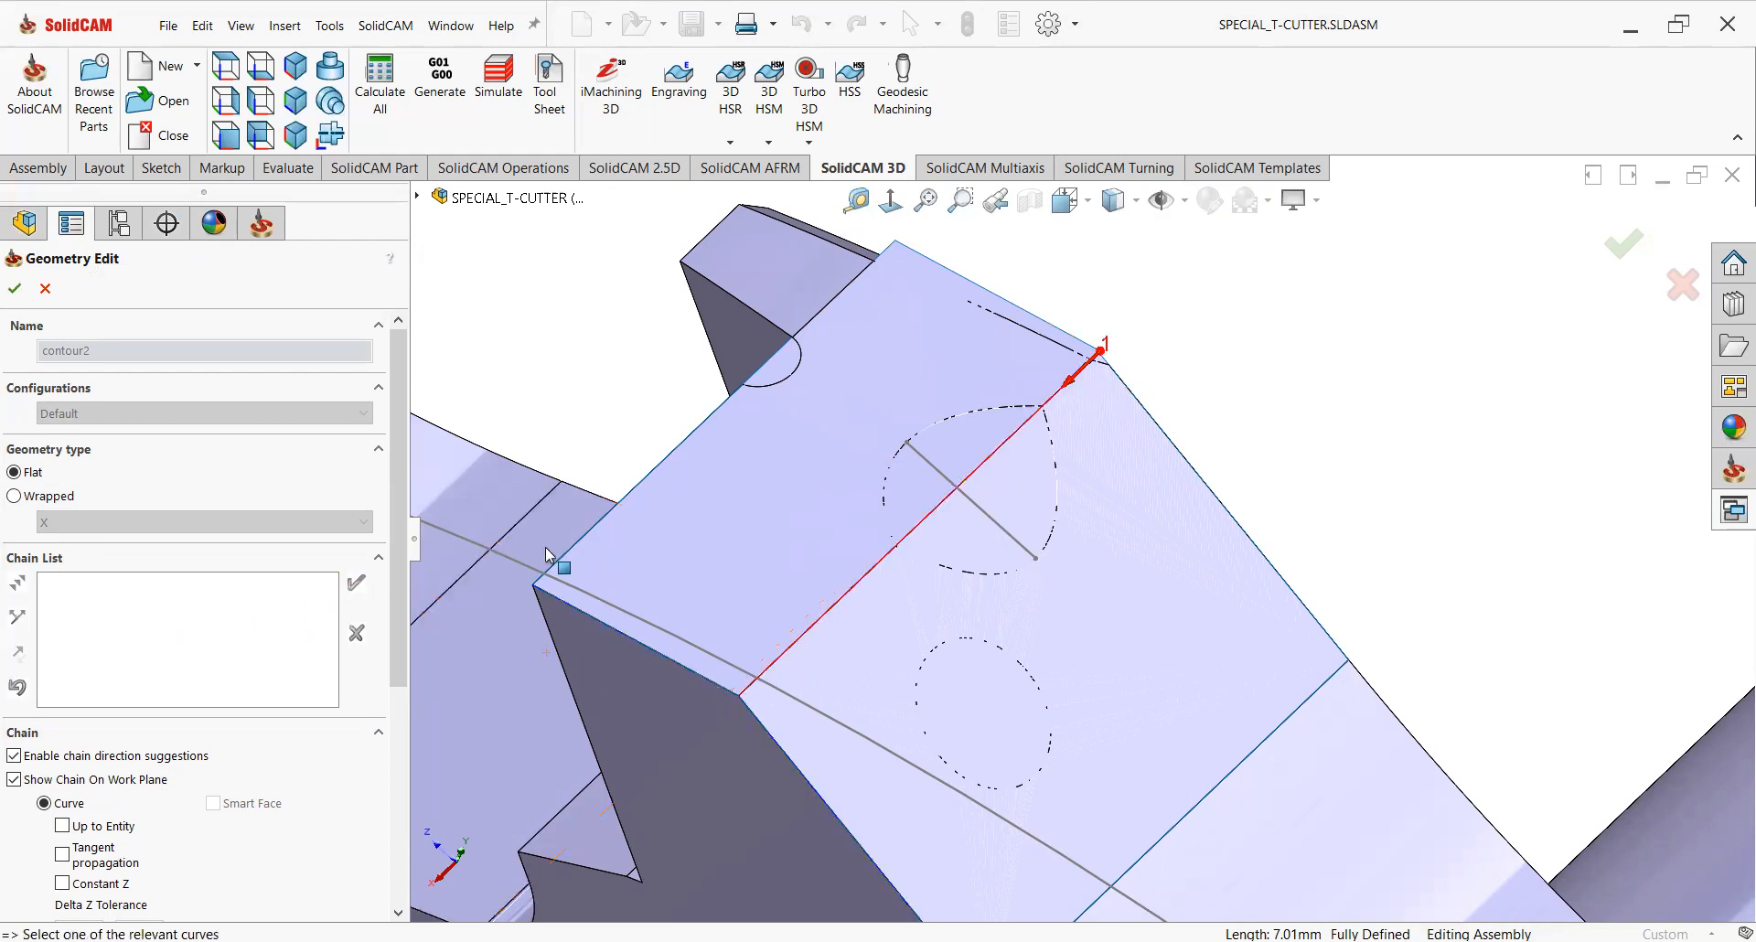
scroll(809, 539, "down", 5)
left_click(15, 291)
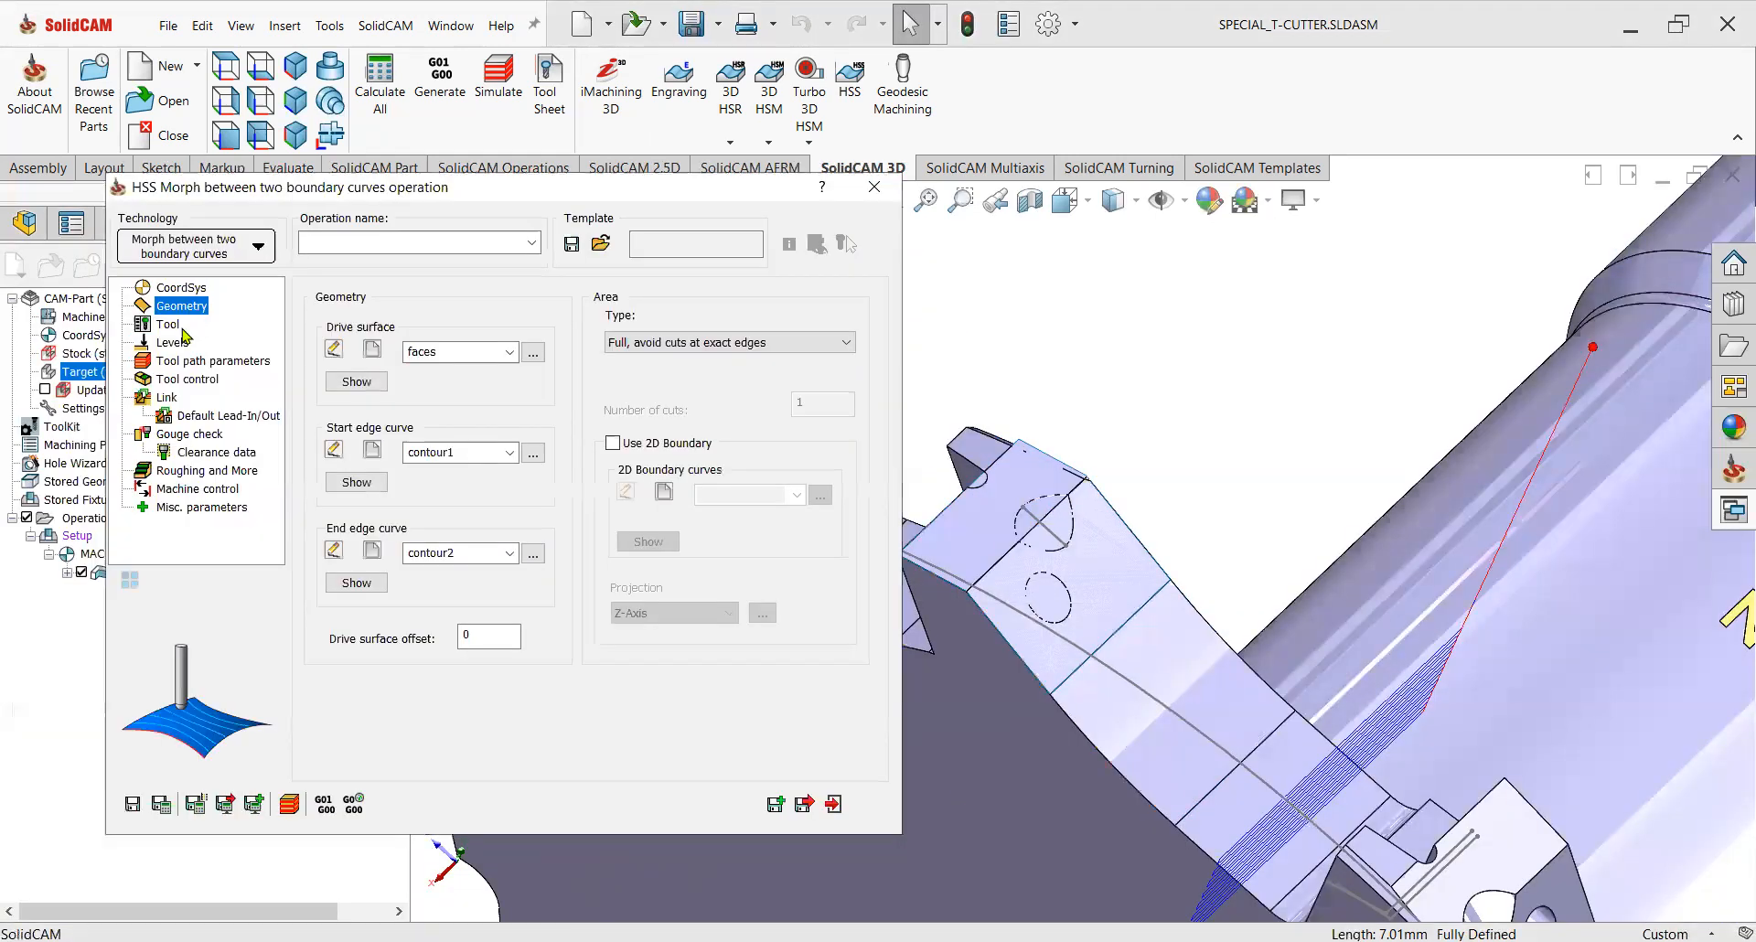
Duplicate the 6 mm bull nose mill in the tool kit and change the copy's type to ball nose.
left_click(181, 326)
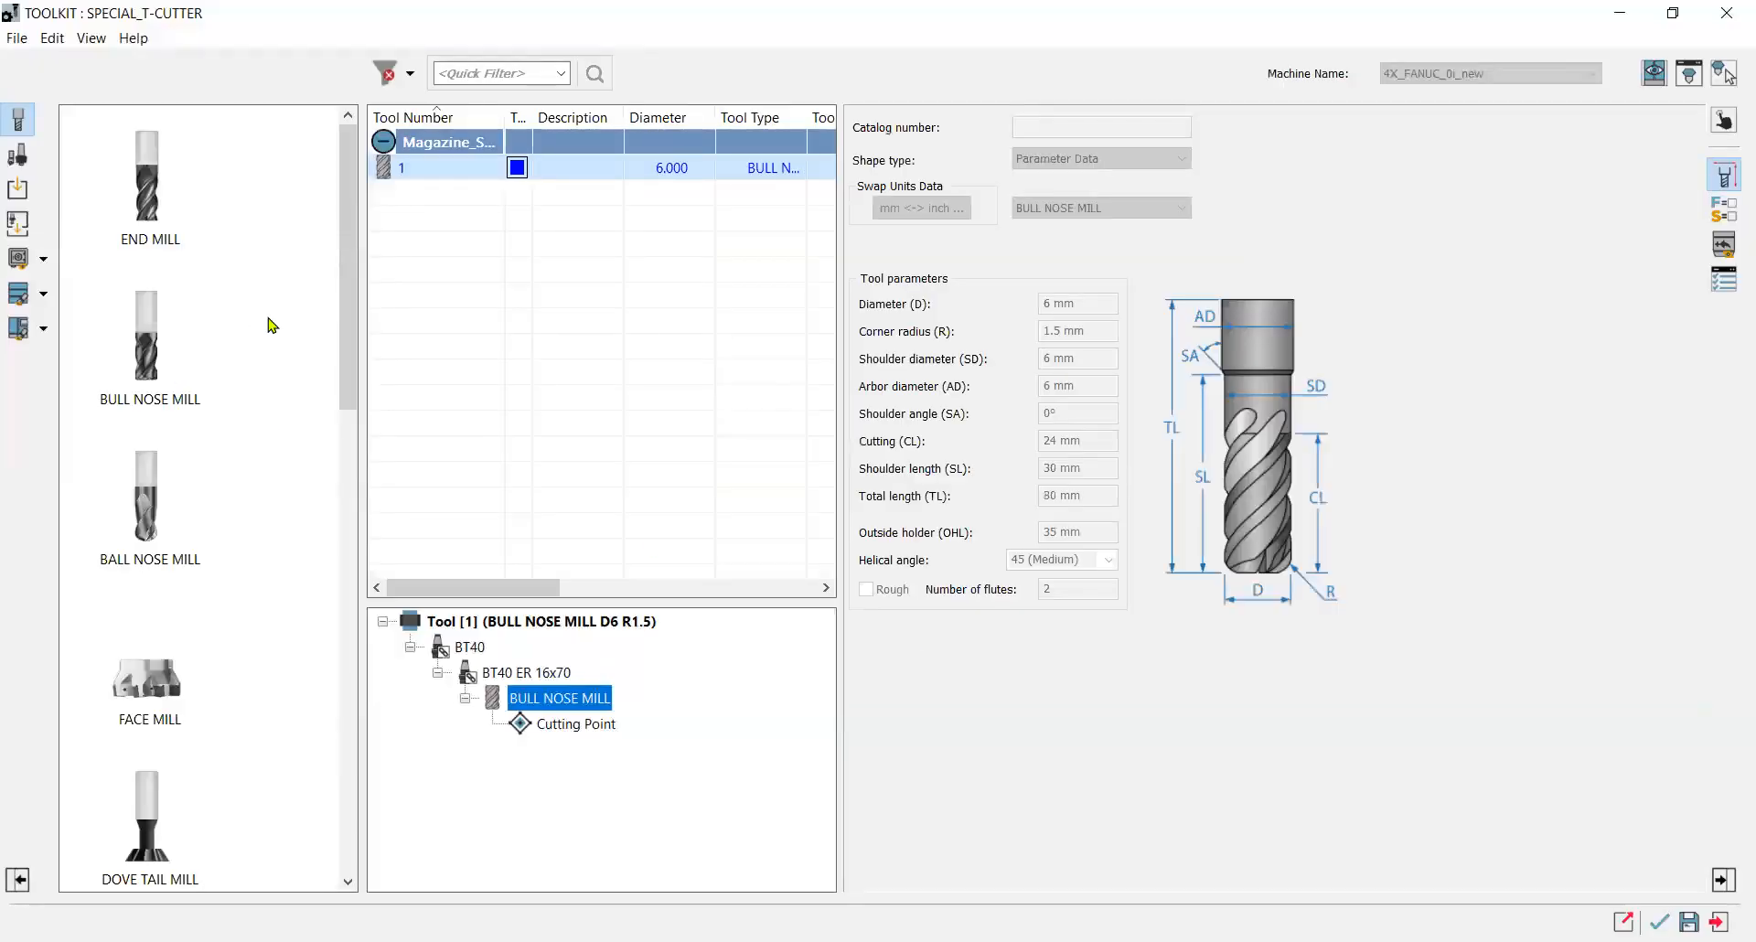
right_click(422, 176)
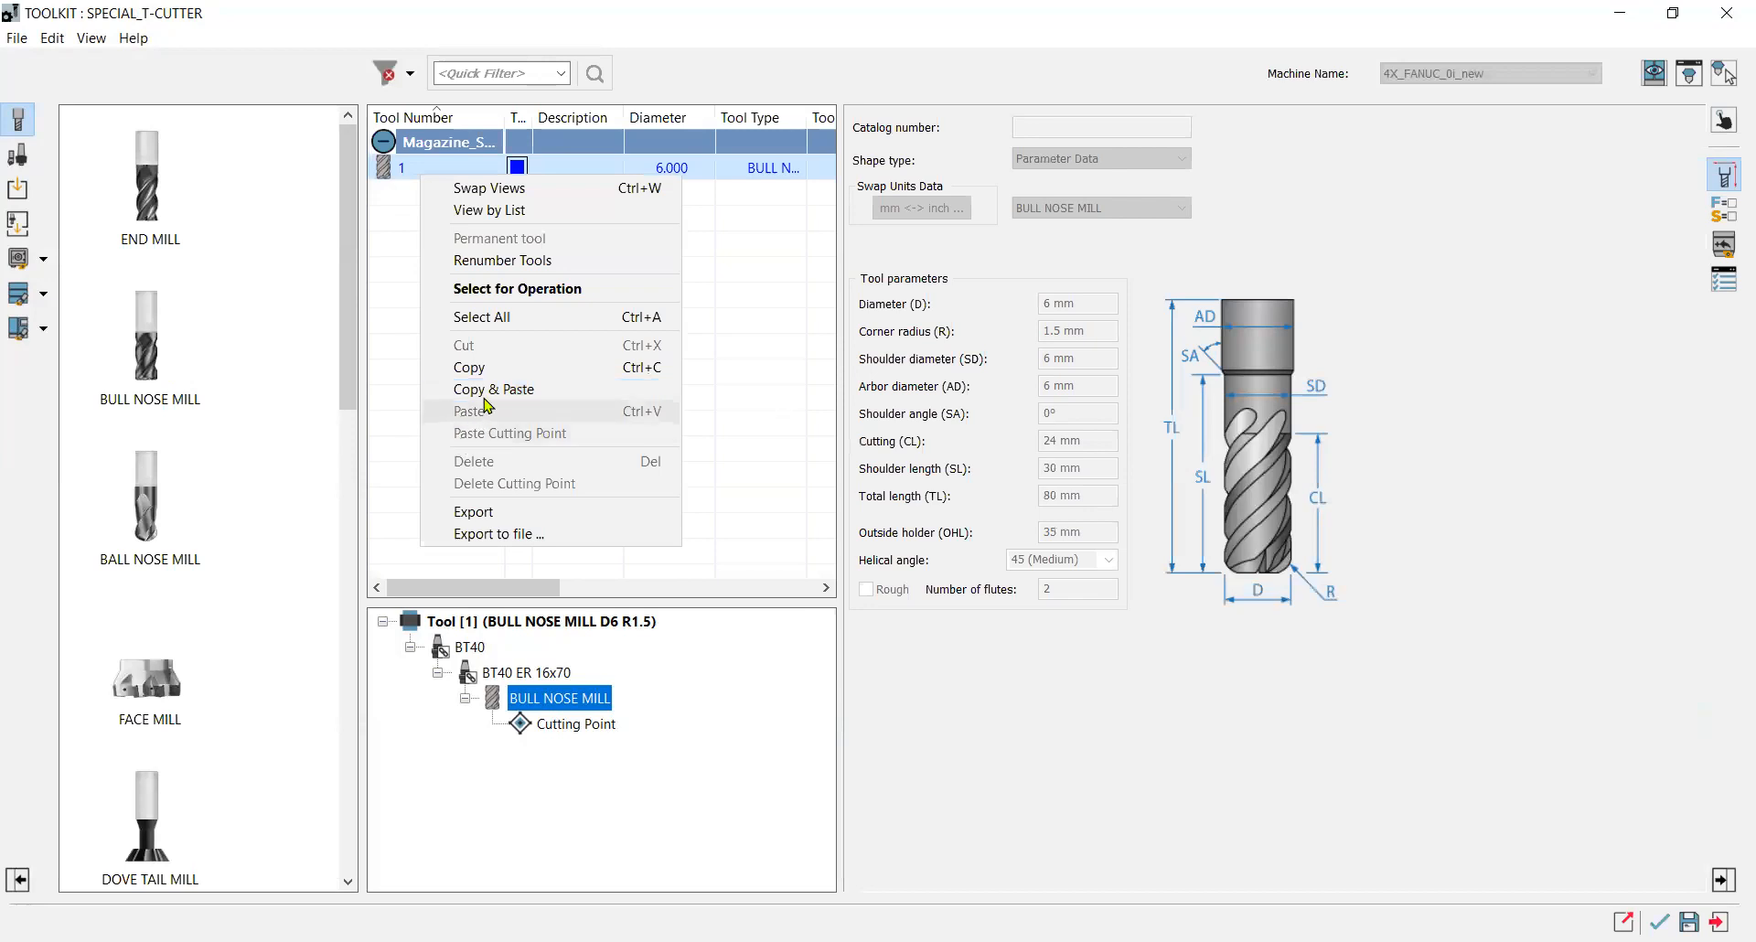
left_click(471, 408)
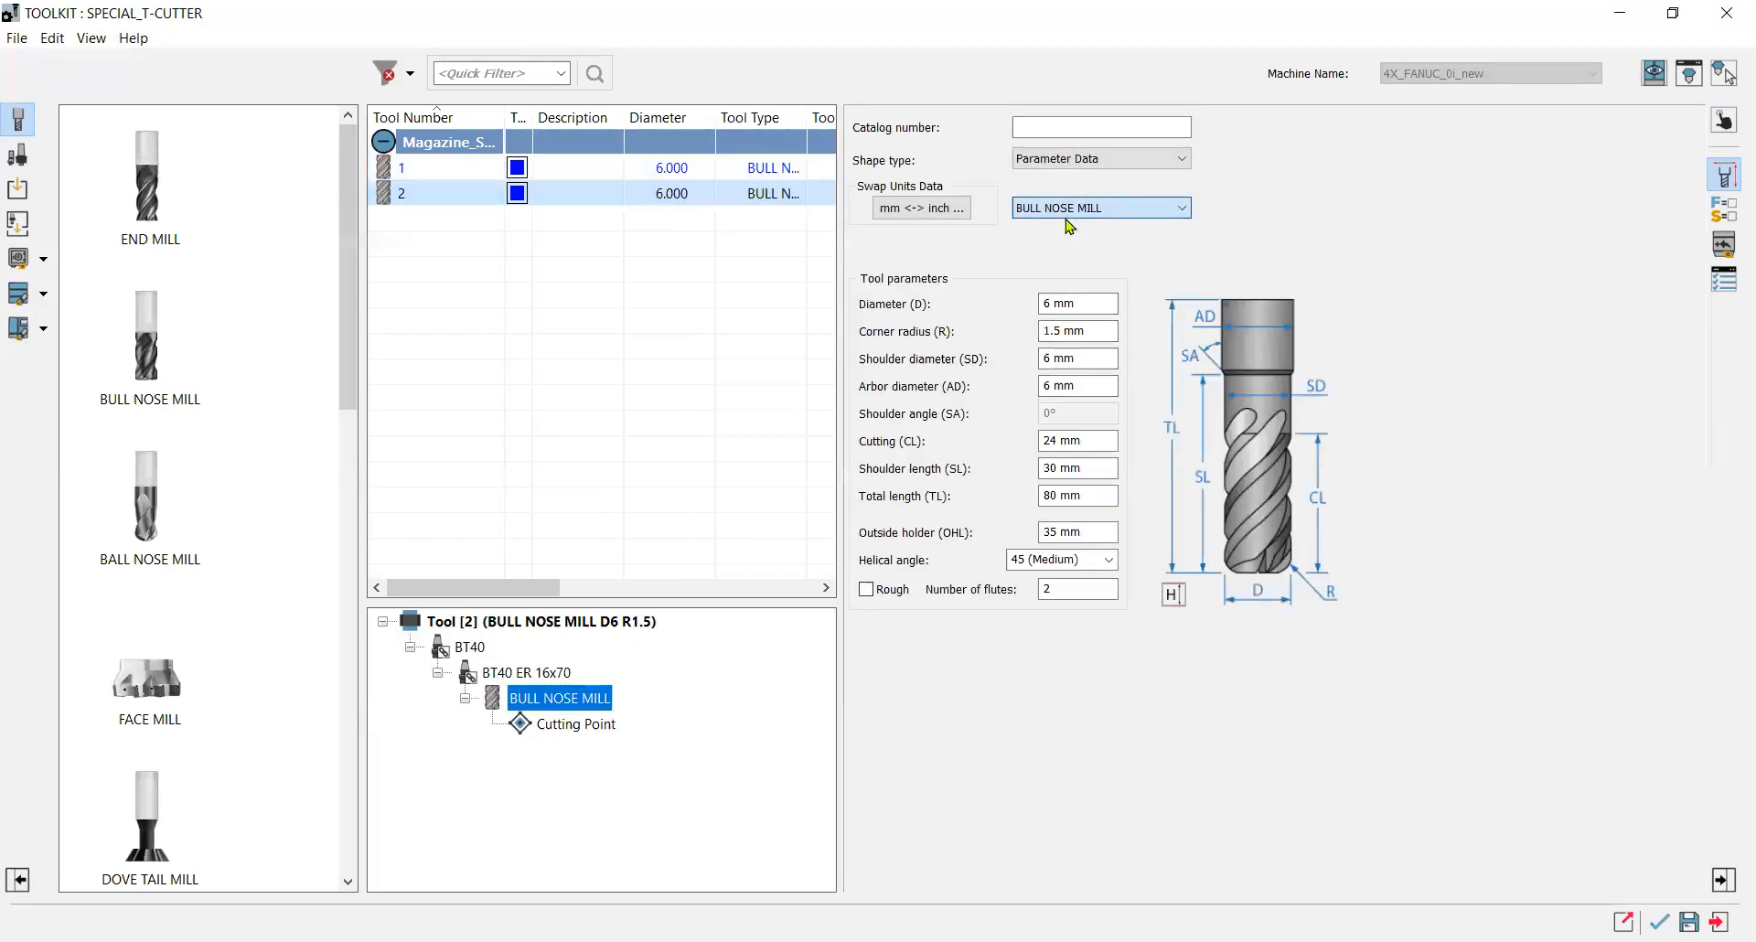
left_click(1067, 217)
left_click(1024, 302)
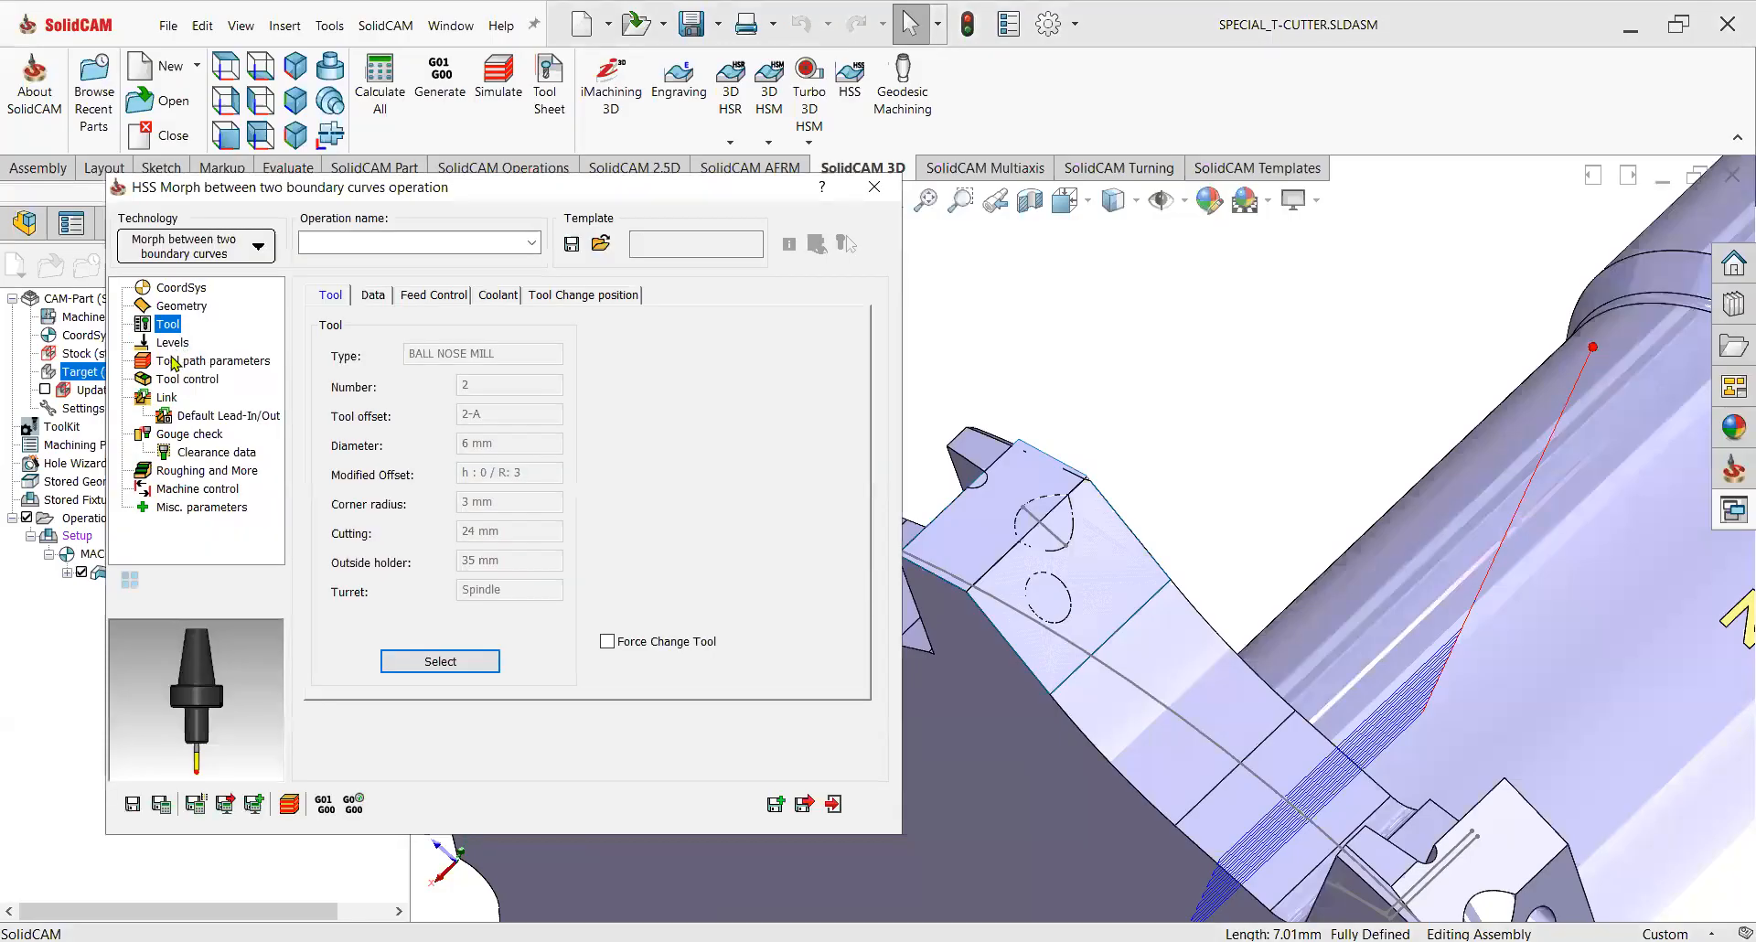
Set the maximum step over to 0.1 in the tool path parameters.
left_click(172, 343)
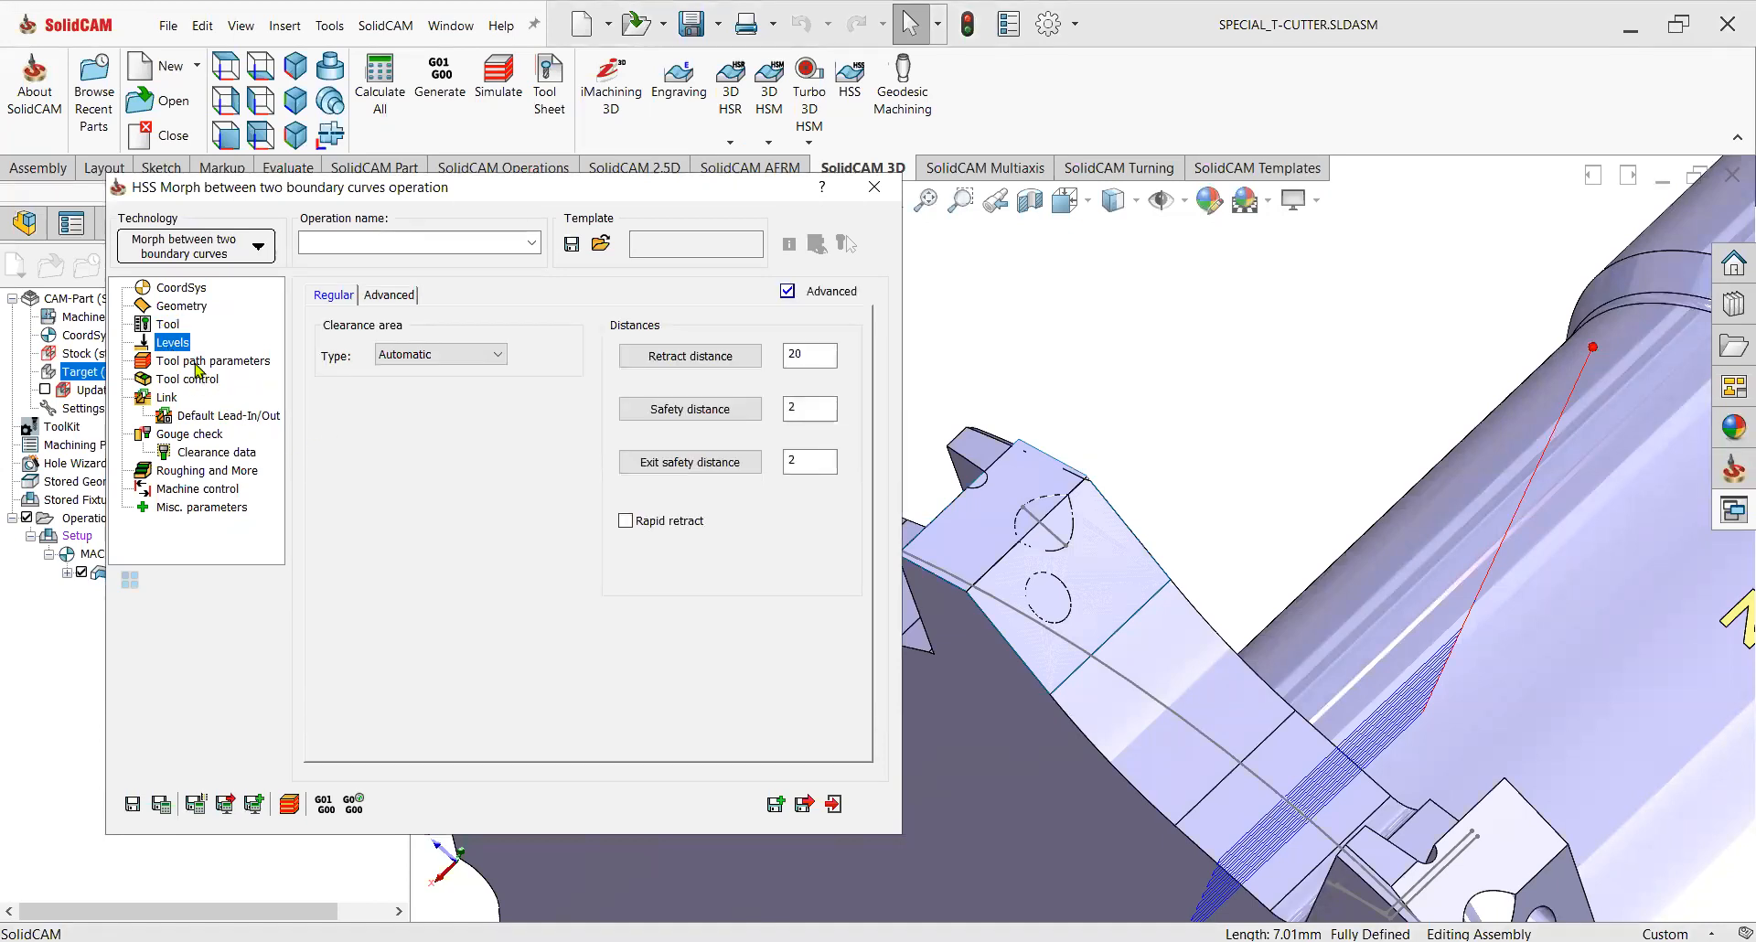
left_click(198, 362)
double_click(494, 551)
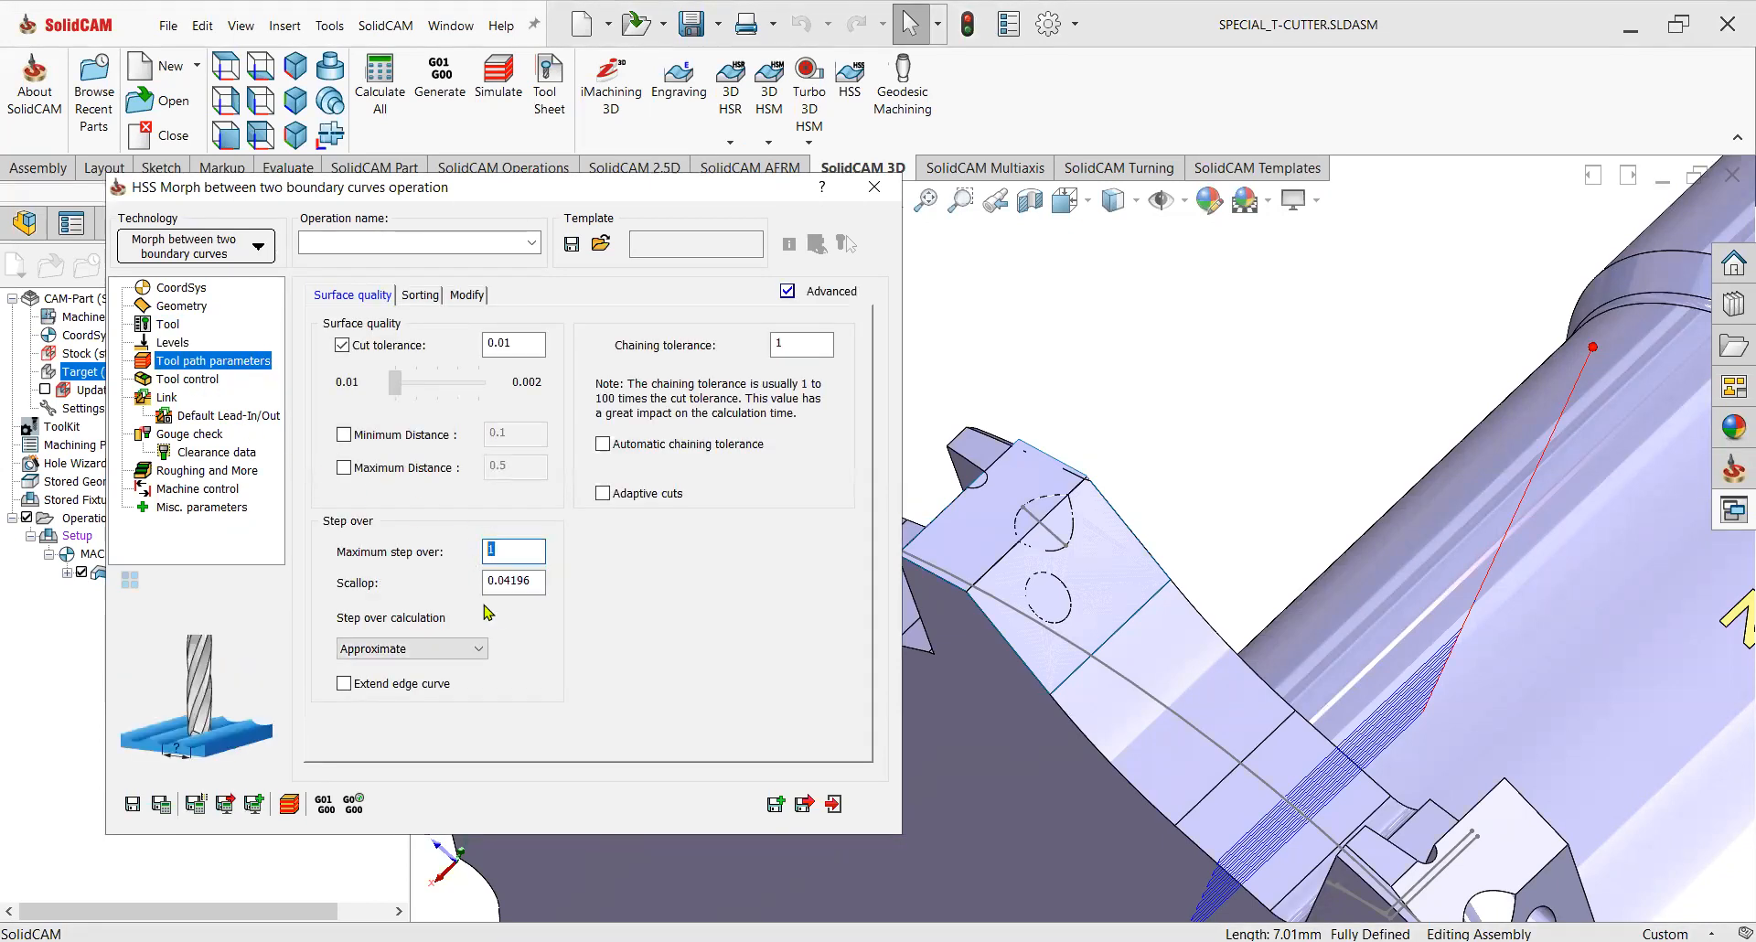
type("0.")
Enable Extend/Trim with tangential start and end extensions given as values of 4.
left_click(467, 294)
left_click(645, 452)
left_click(145, 252)
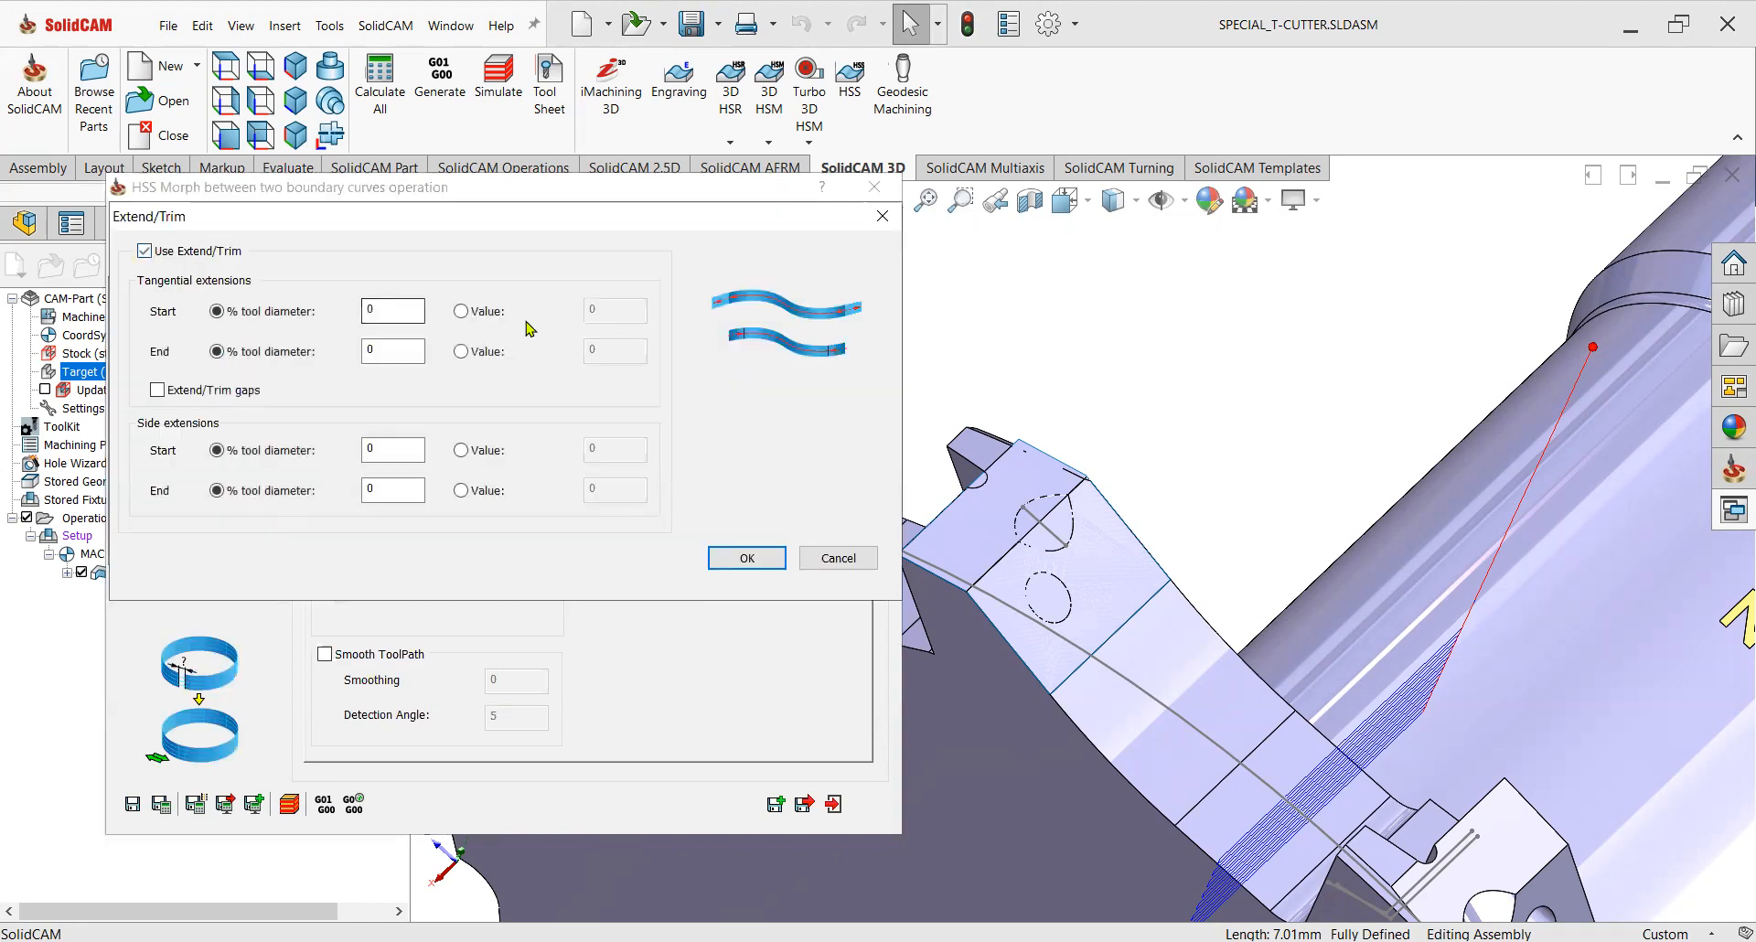
left_click(460, 311)
left_click(460, 351)
double_click(593, 311)
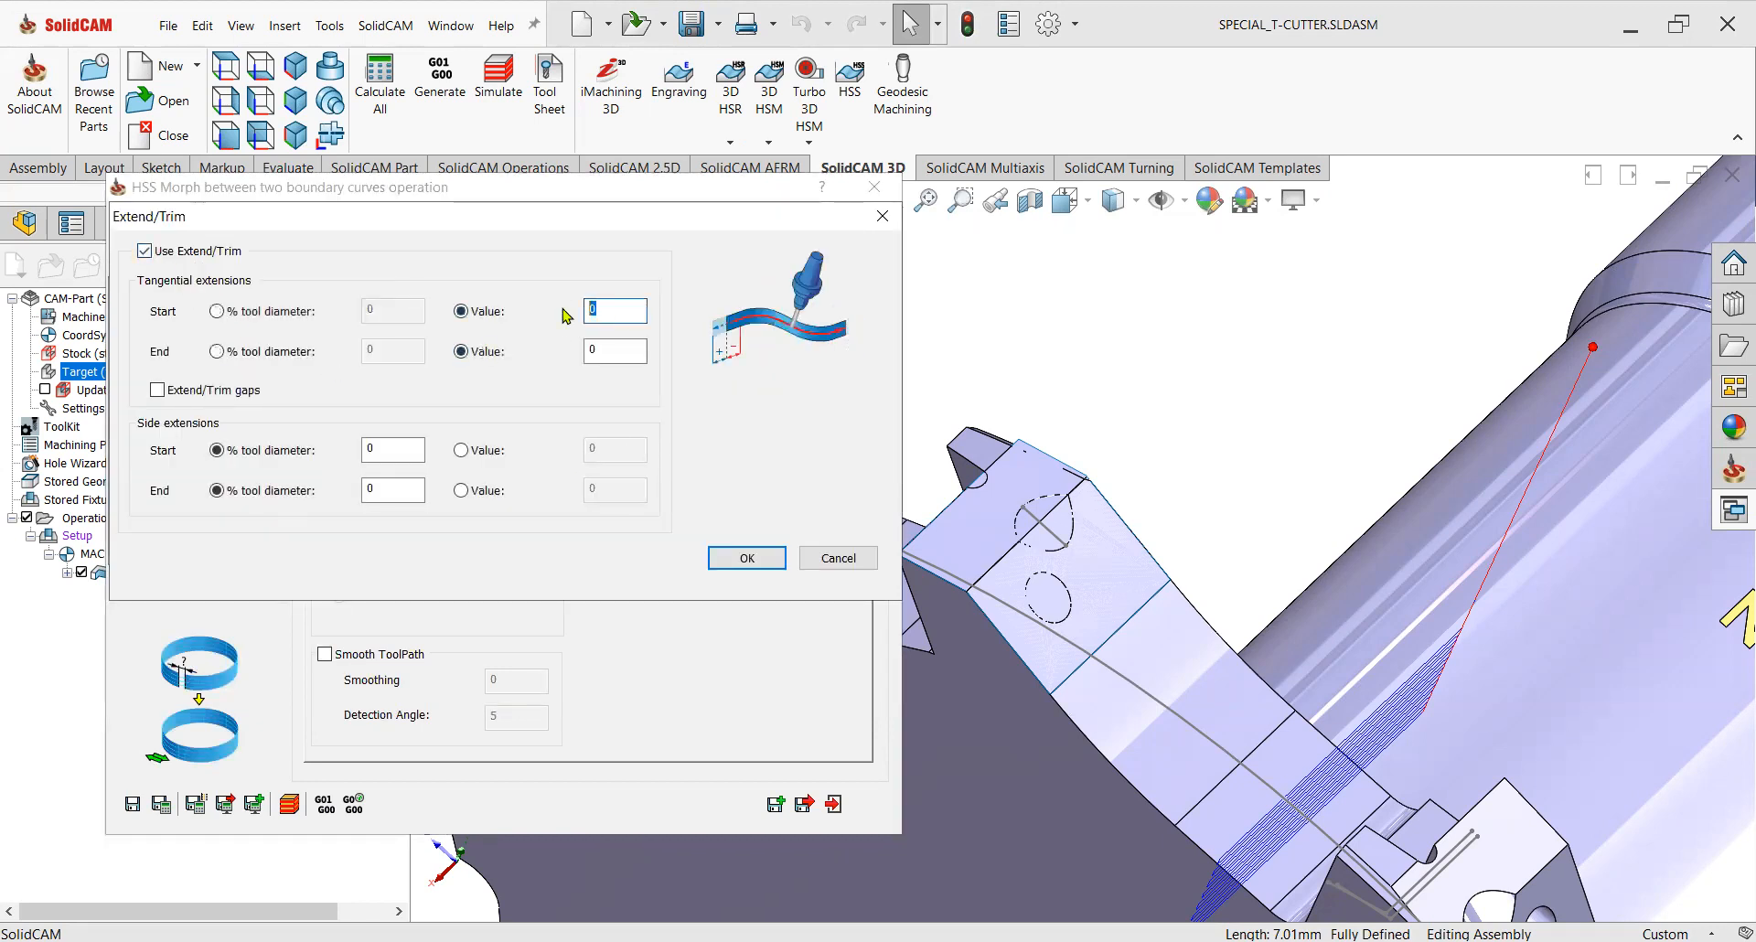
double_click(594, 351)
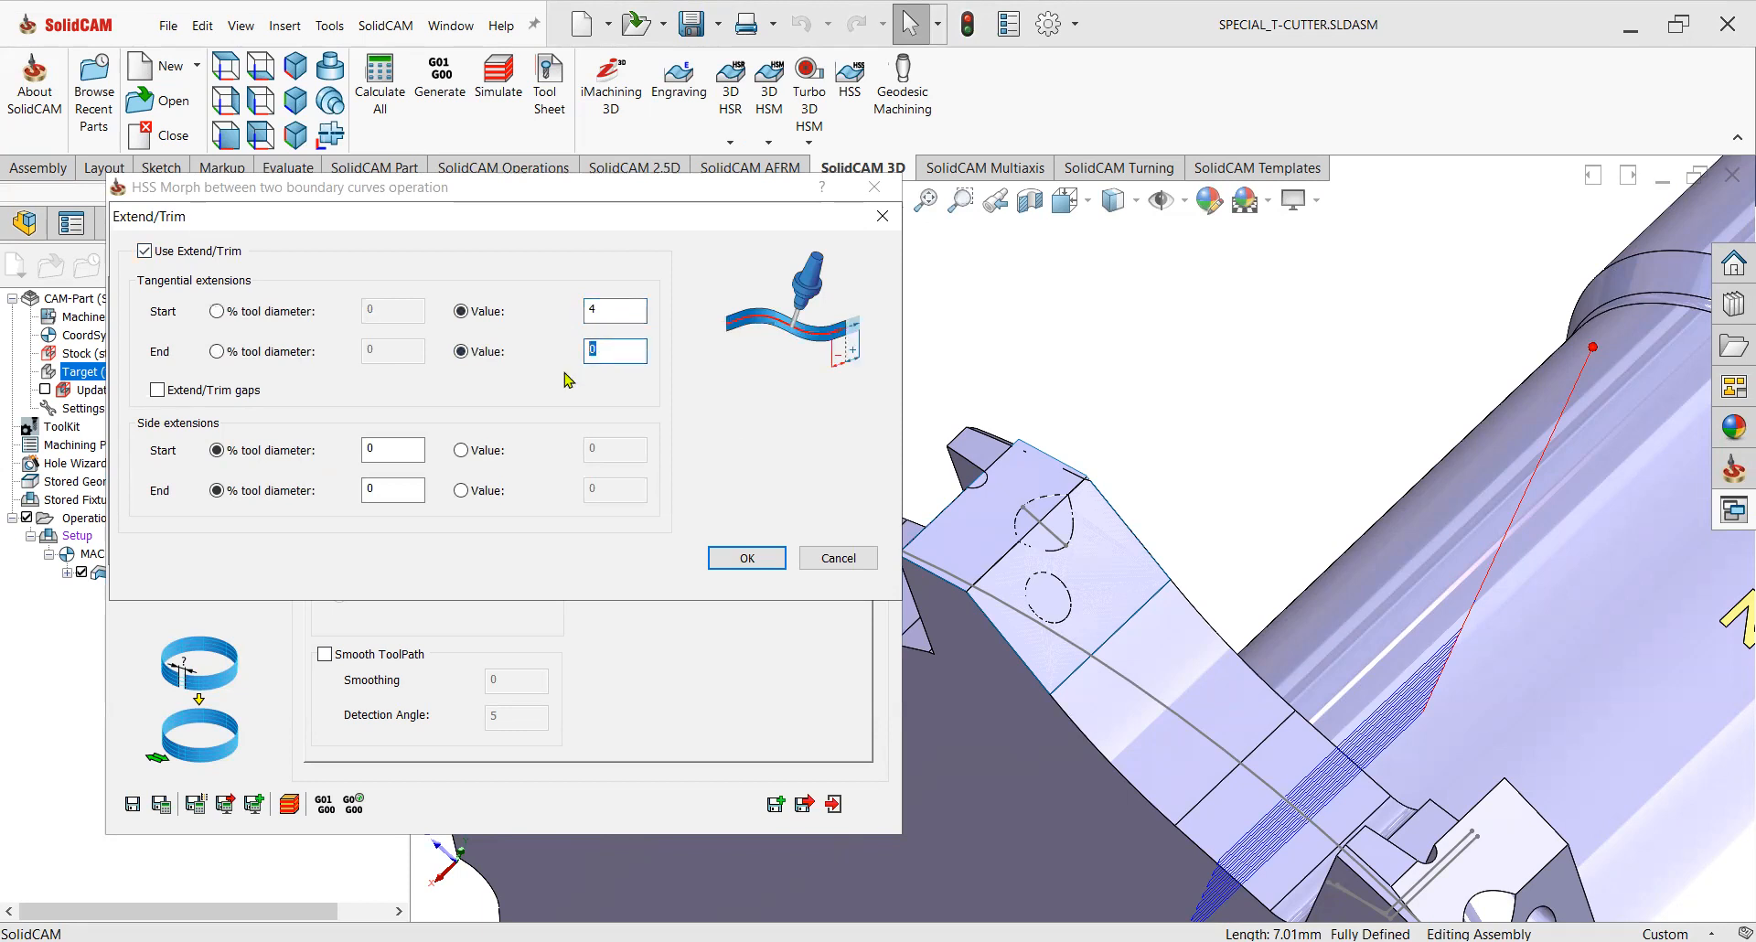
left_click(732, 557)
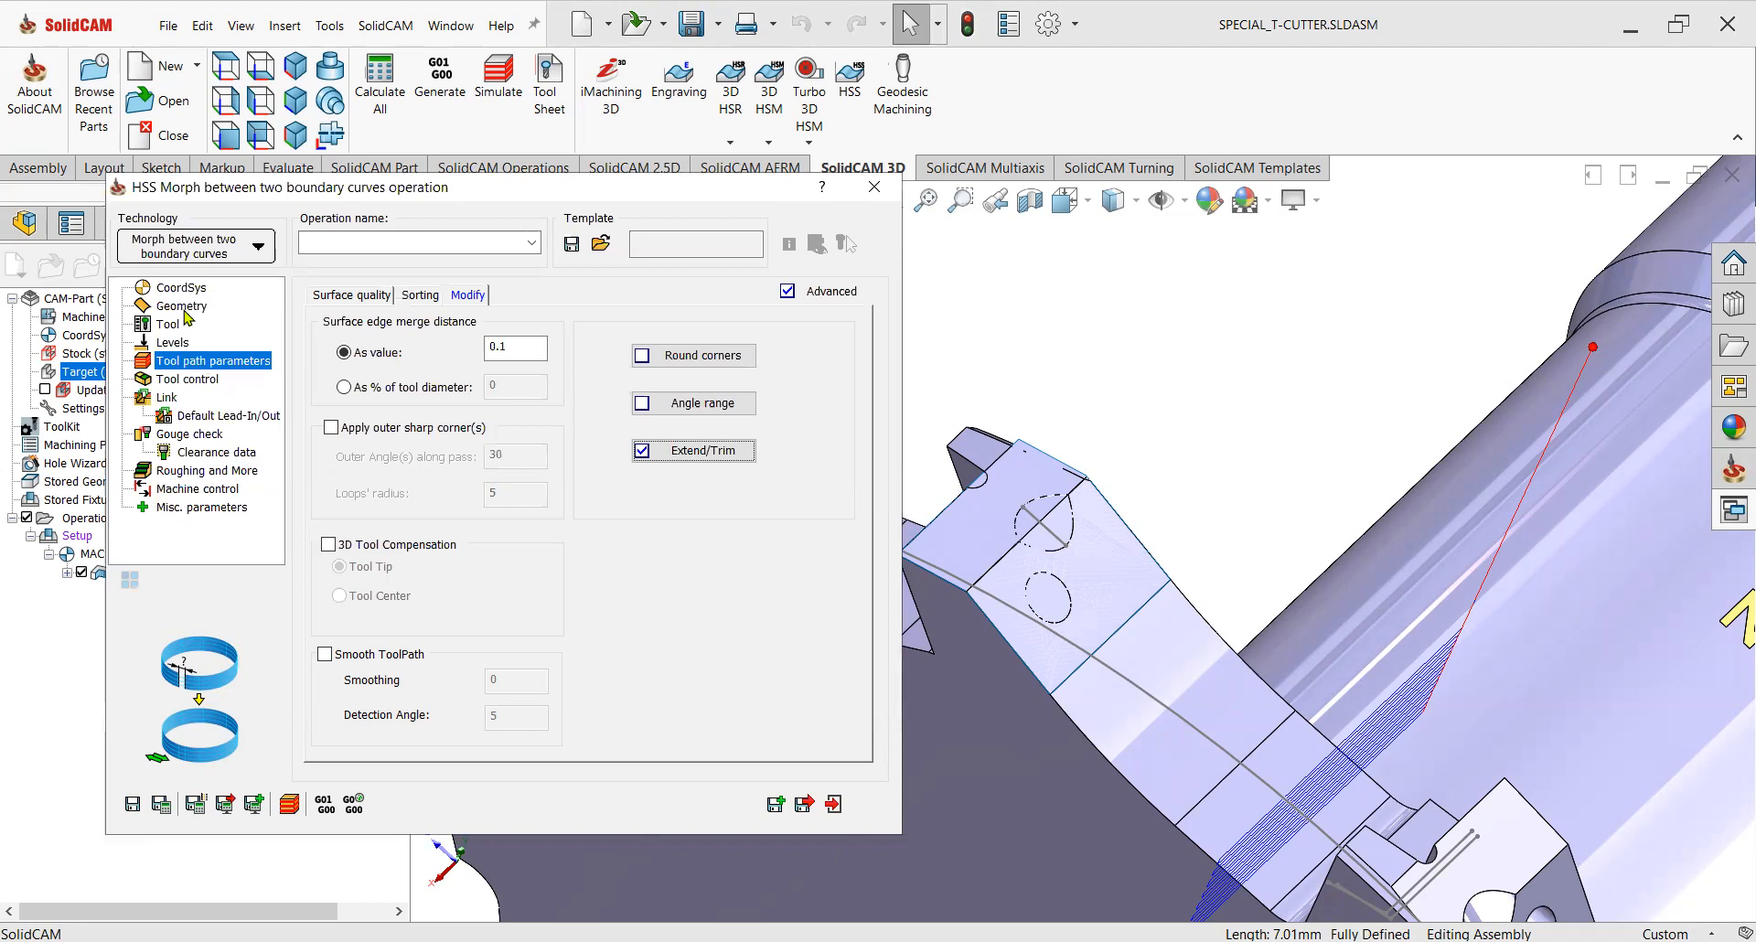
Save and calculate the operation, then examine the toolpath over the sloped seat faces.
left_click(162, 805)
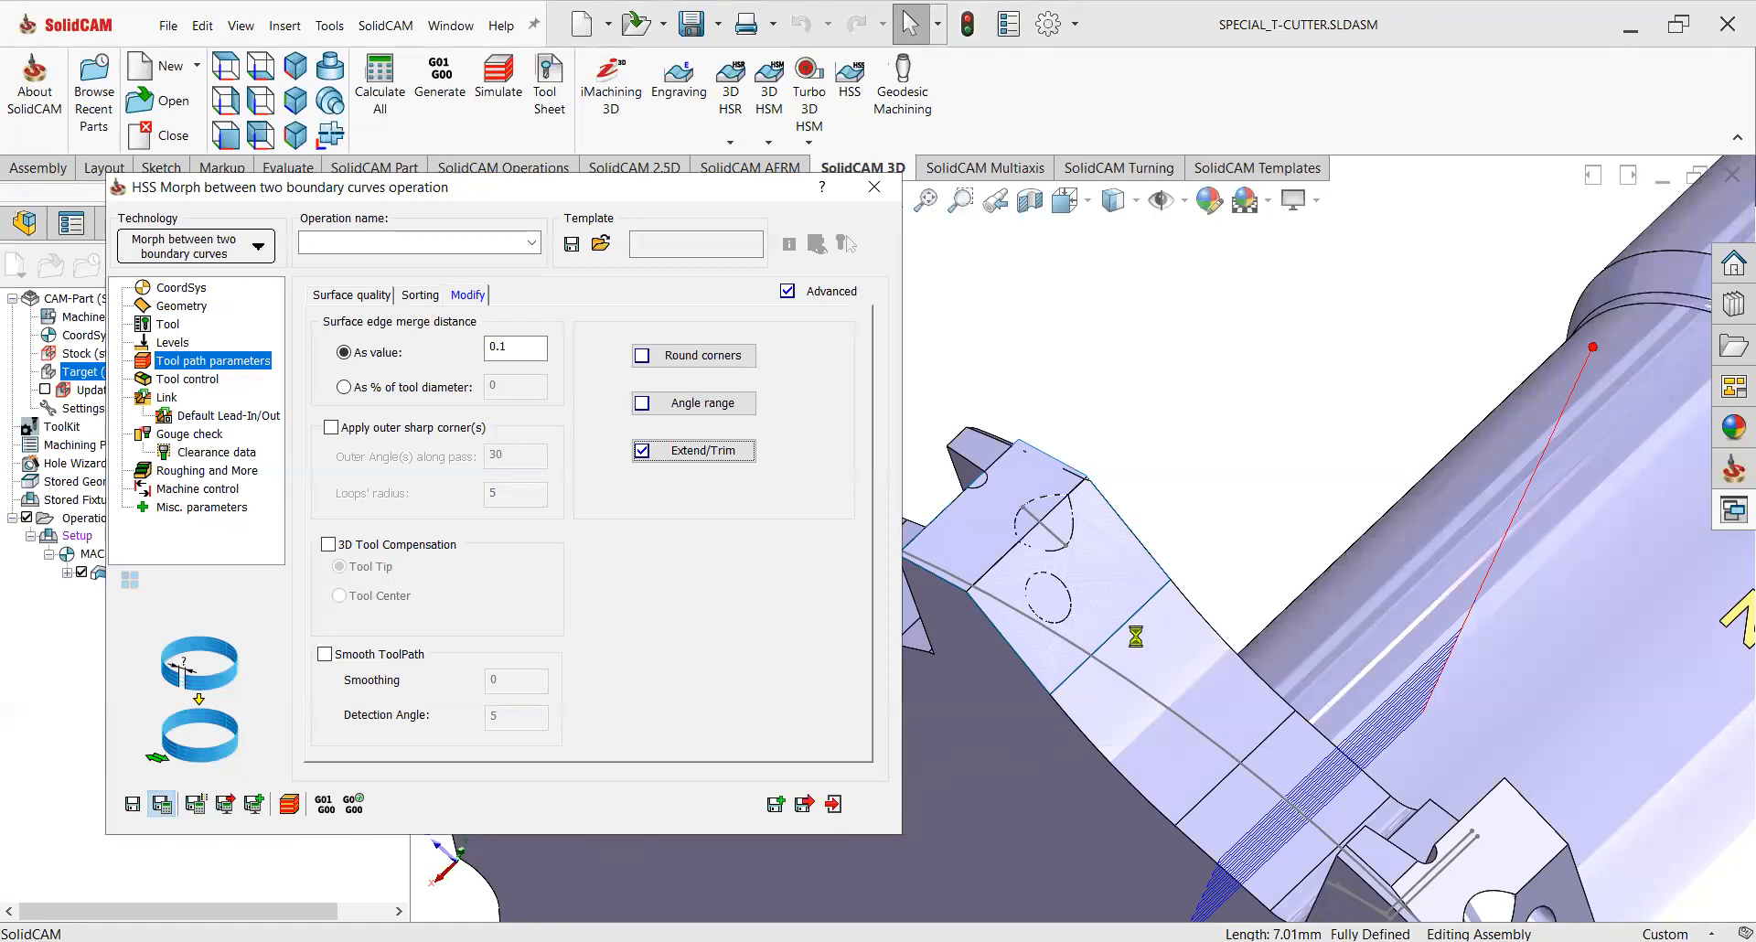
scroll(1177, 585, "up", 2)
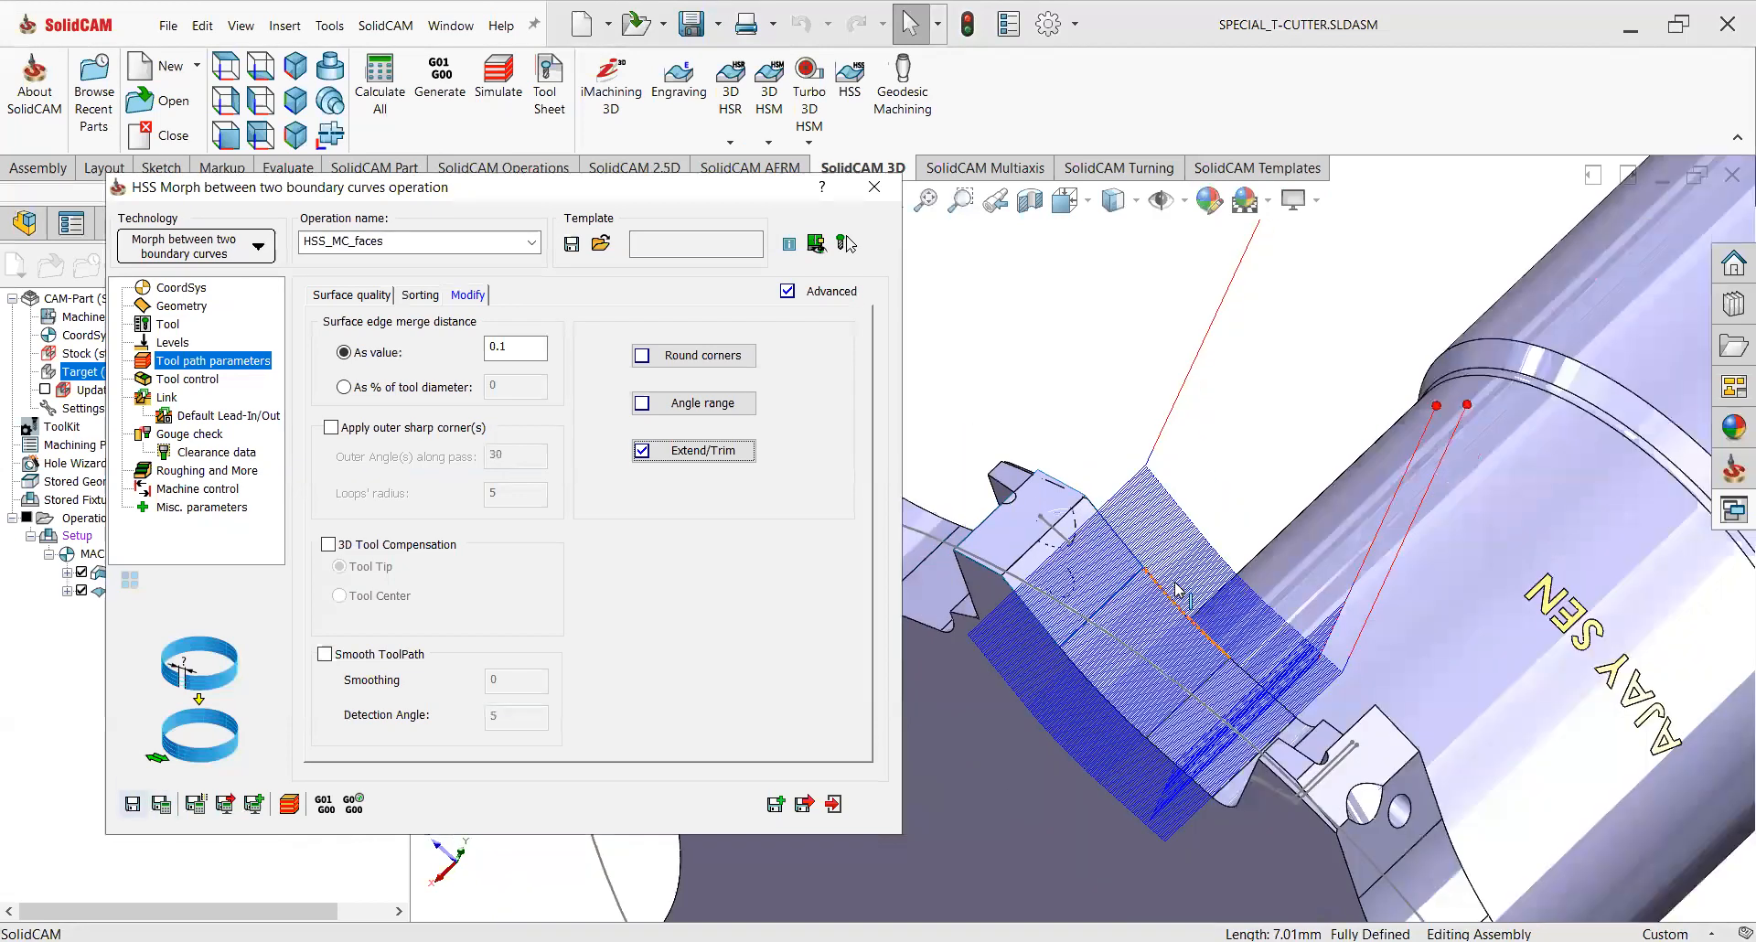
scroll(1222, 650, "up", 2)
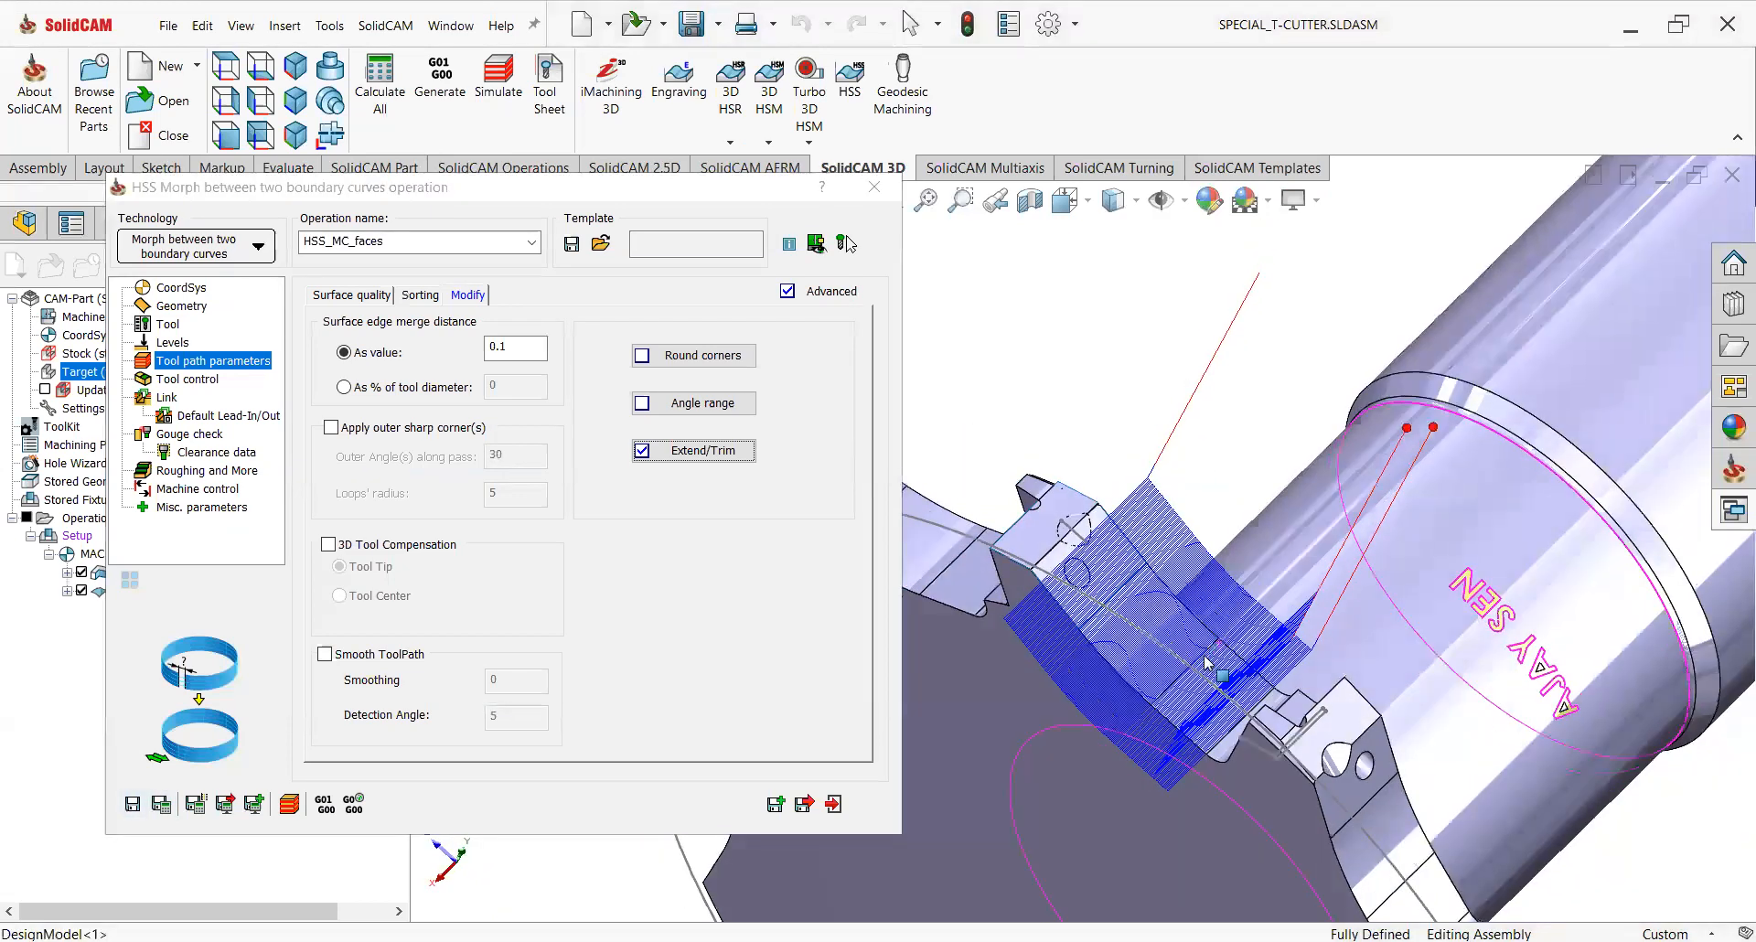
left_click(81, 573)
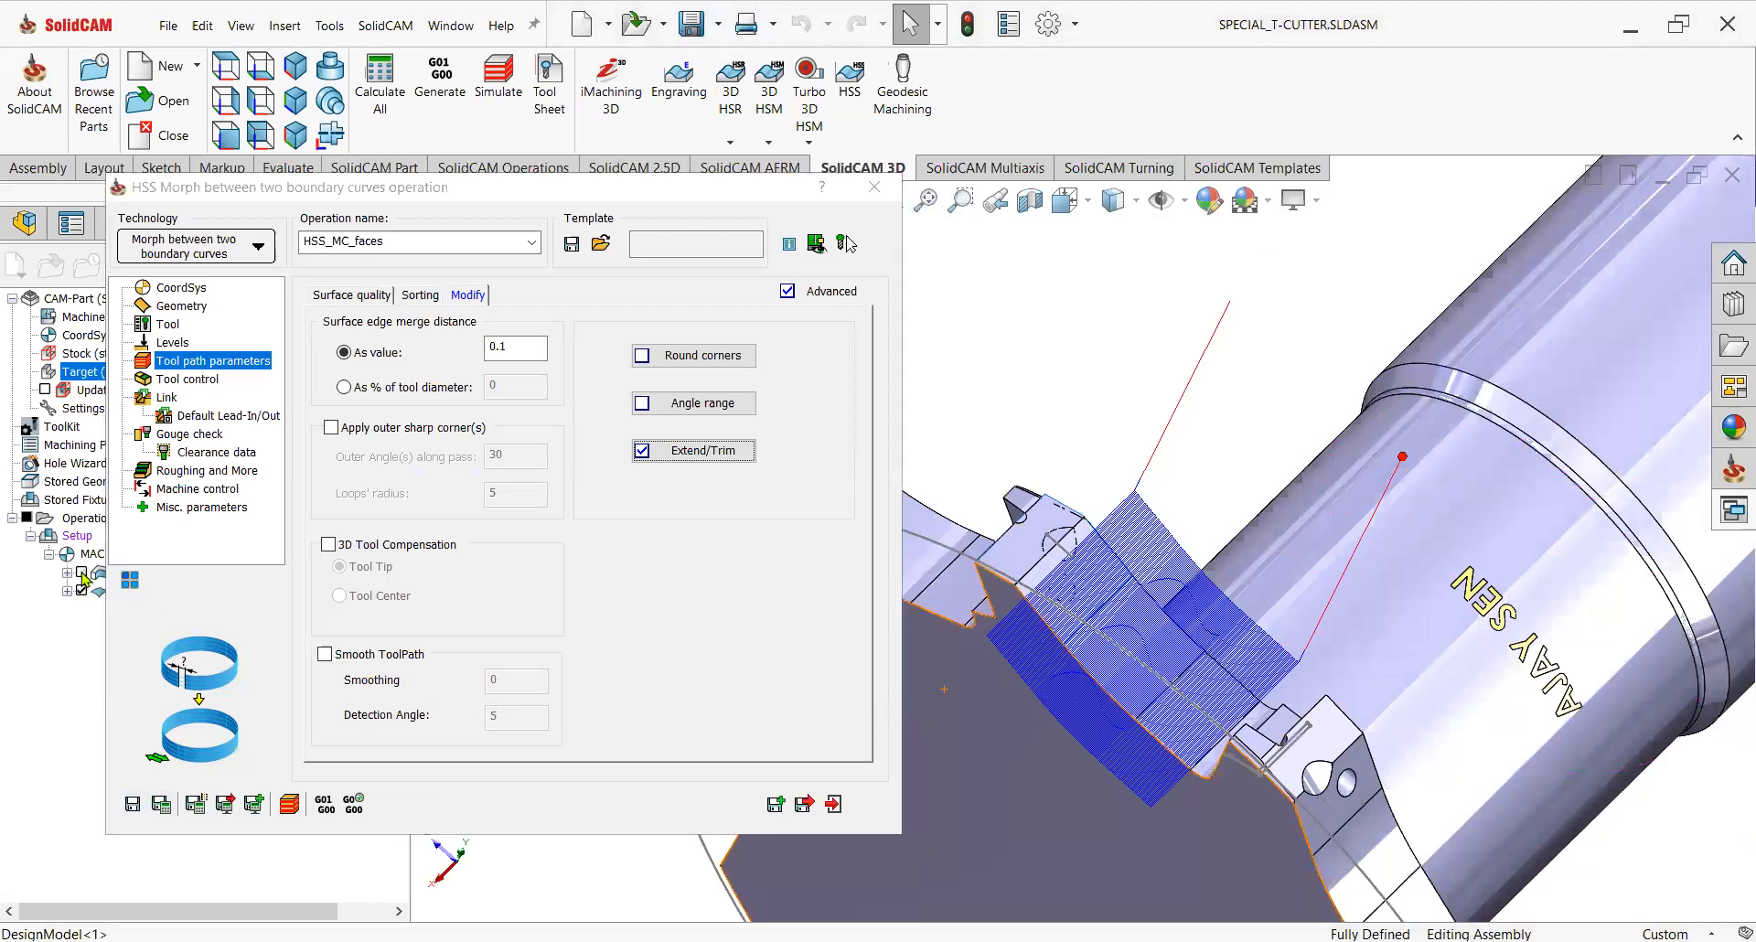
scroll(1221, 777, "down", 3)
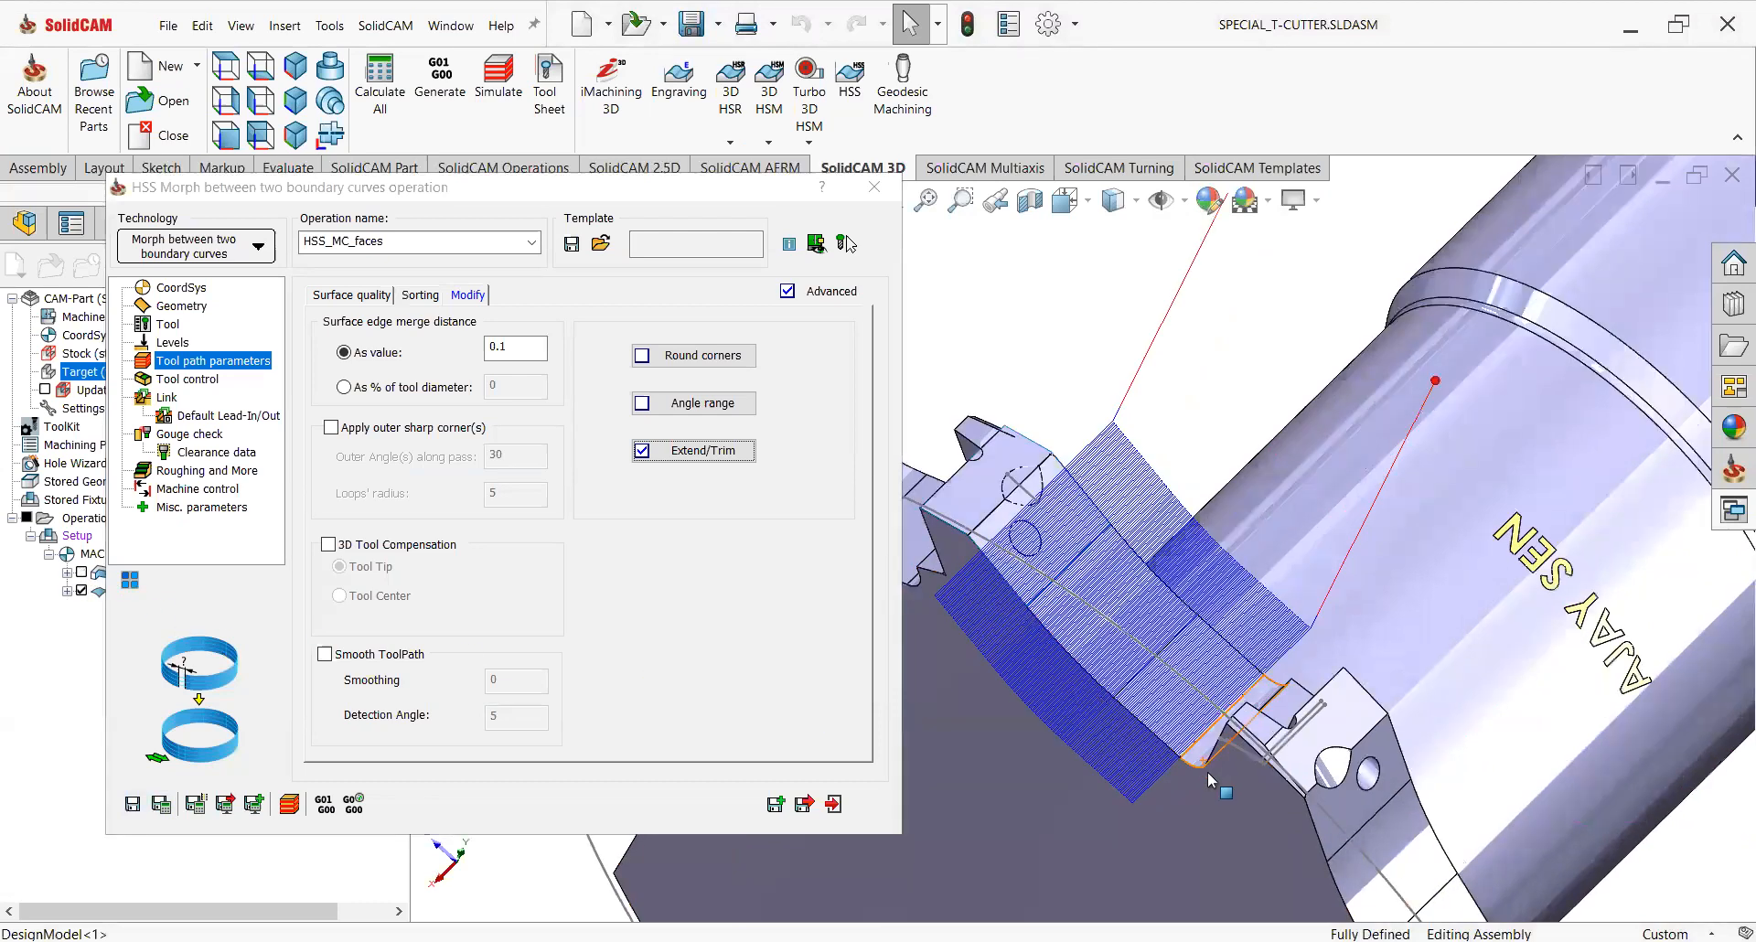
middle_click_drag(1250, 685, 1122, 712)
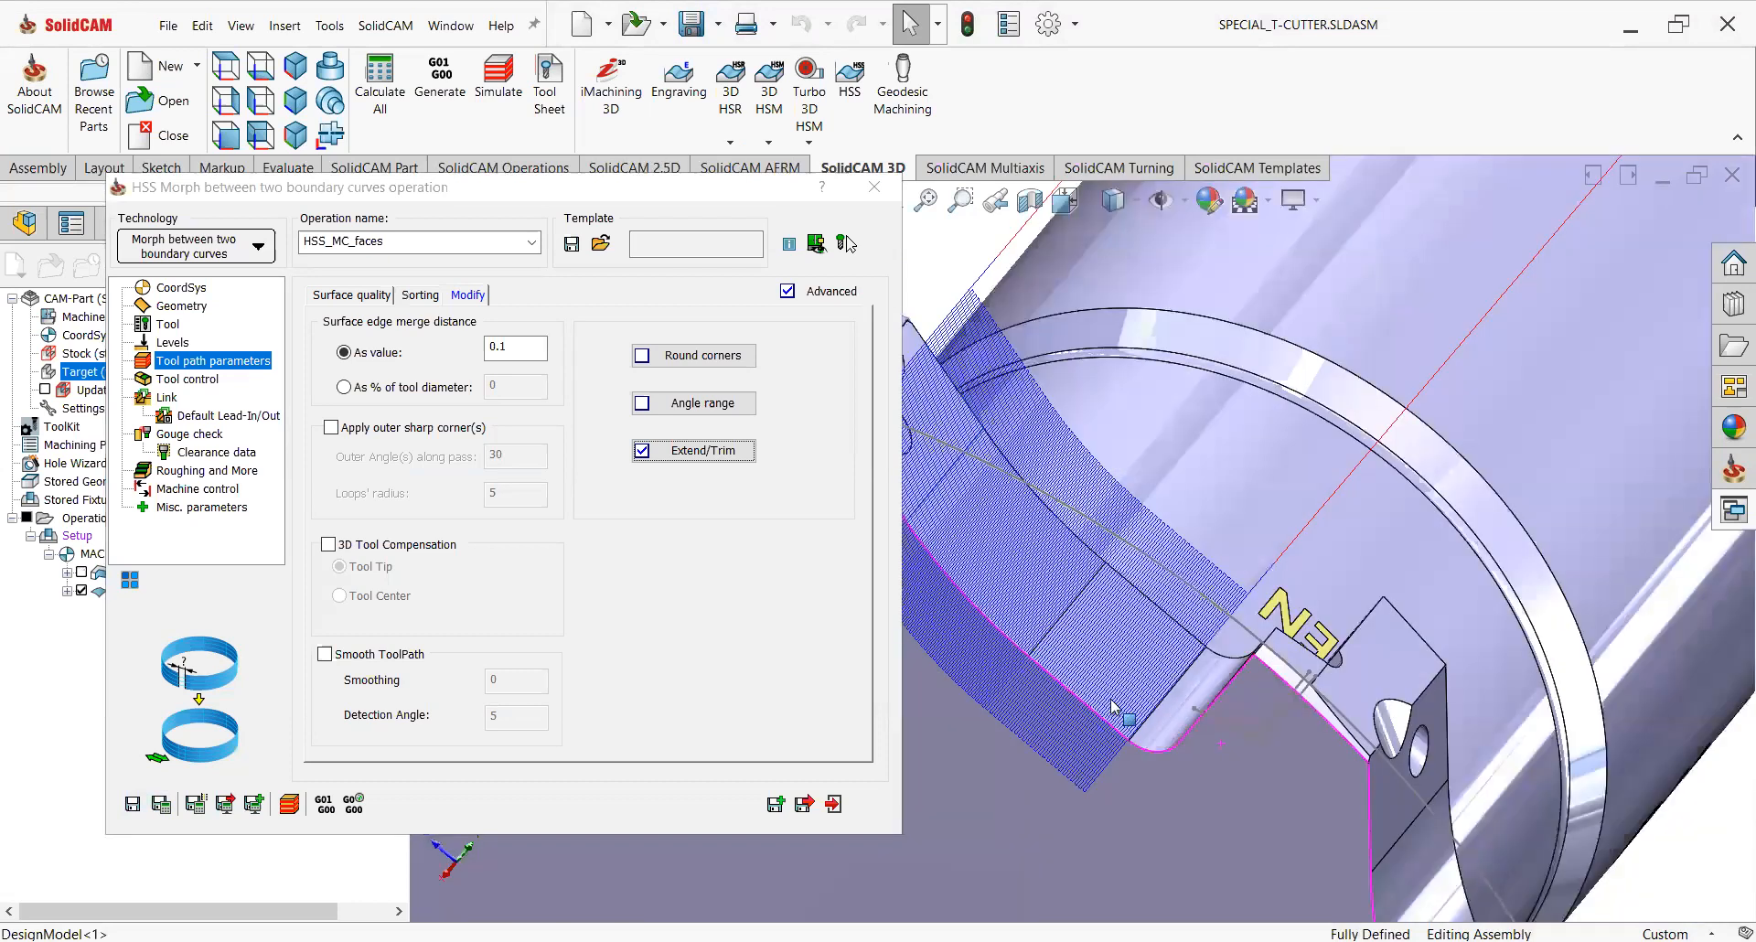
left_click(82, 573)
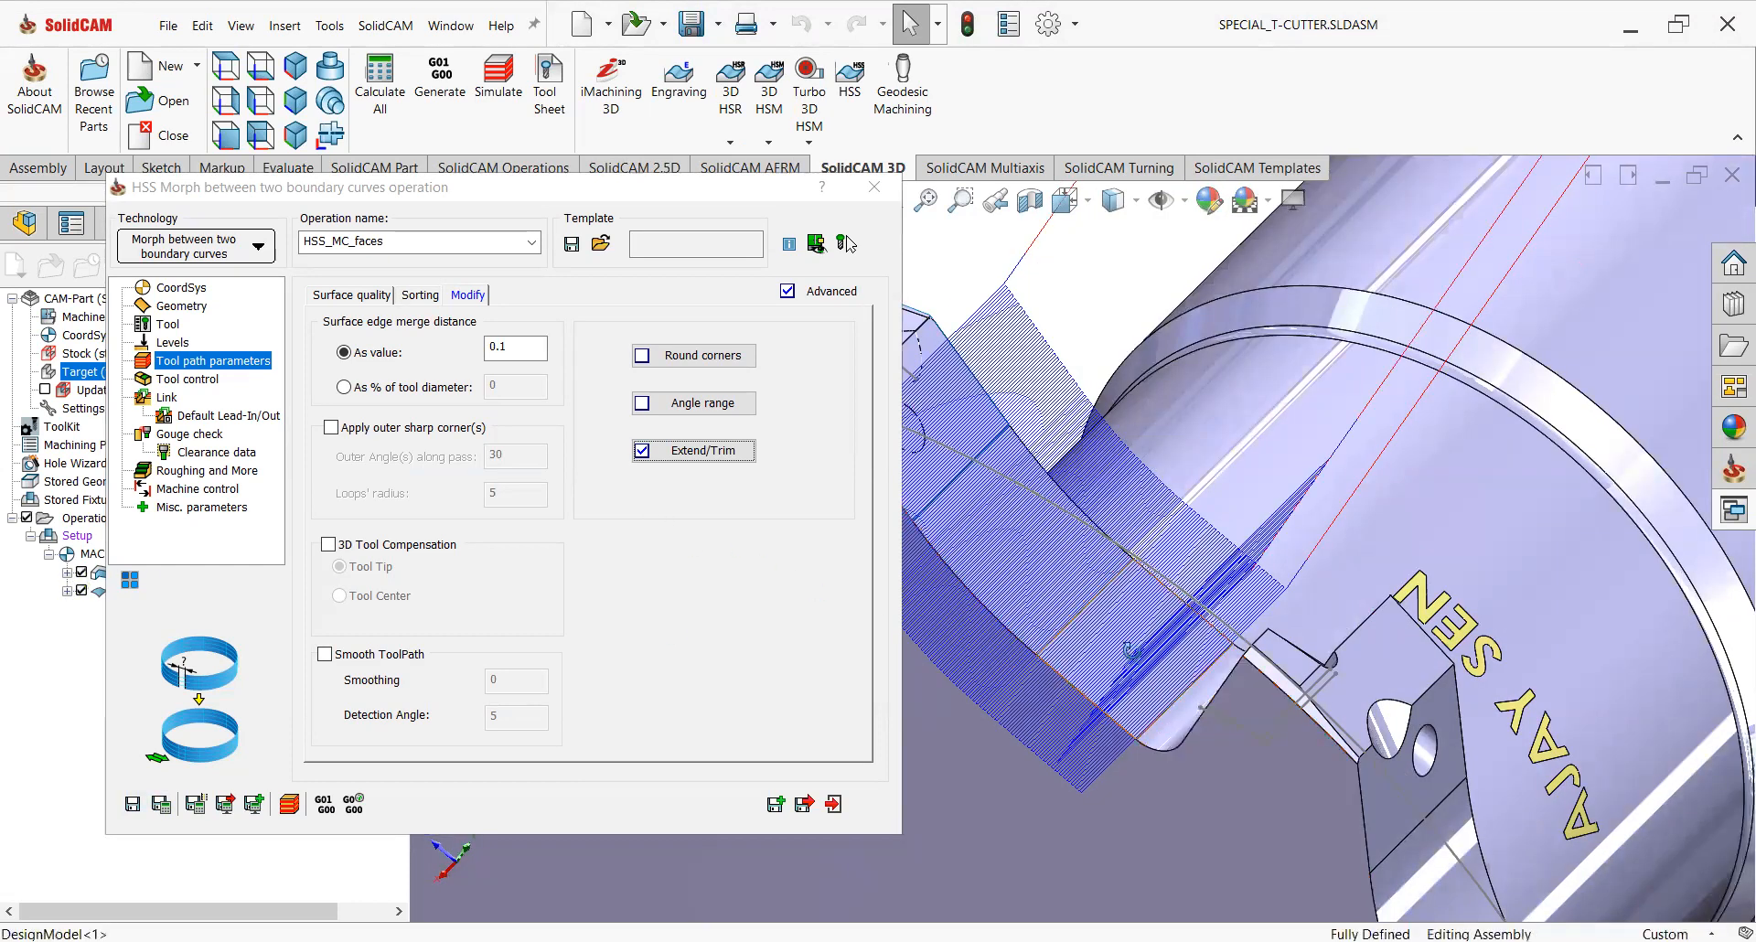
middle_click_drag(1150, 705, 1138, 601)
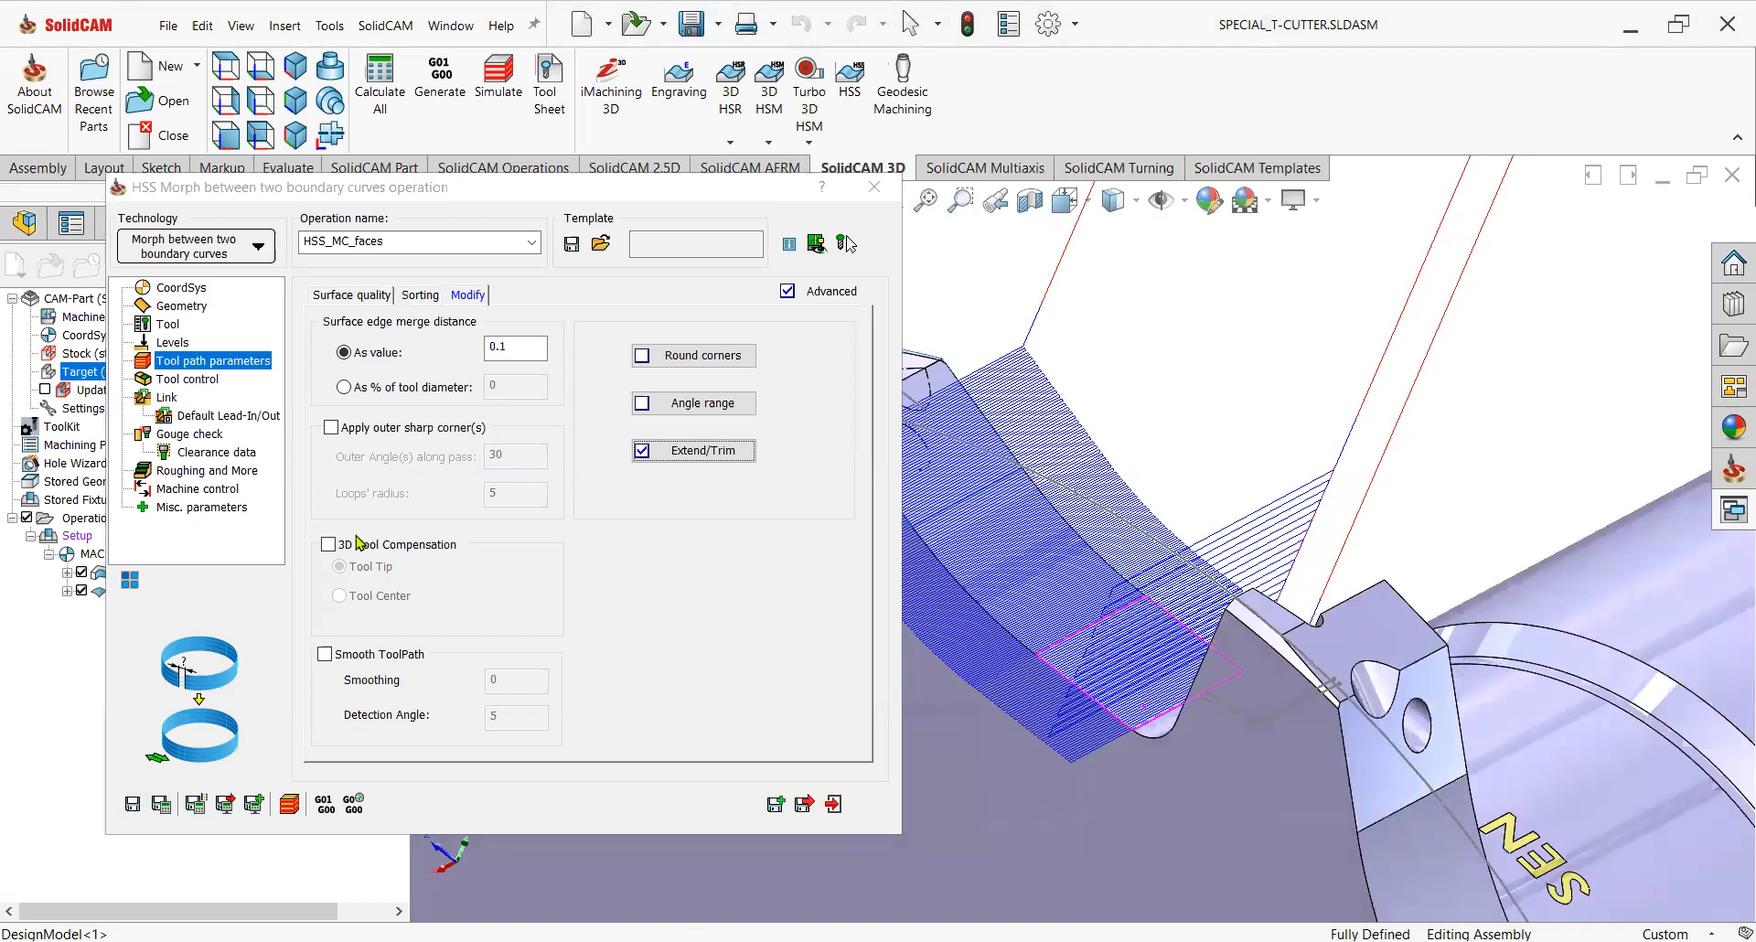
middle_click_drag(1217, 512, 1034, 428)
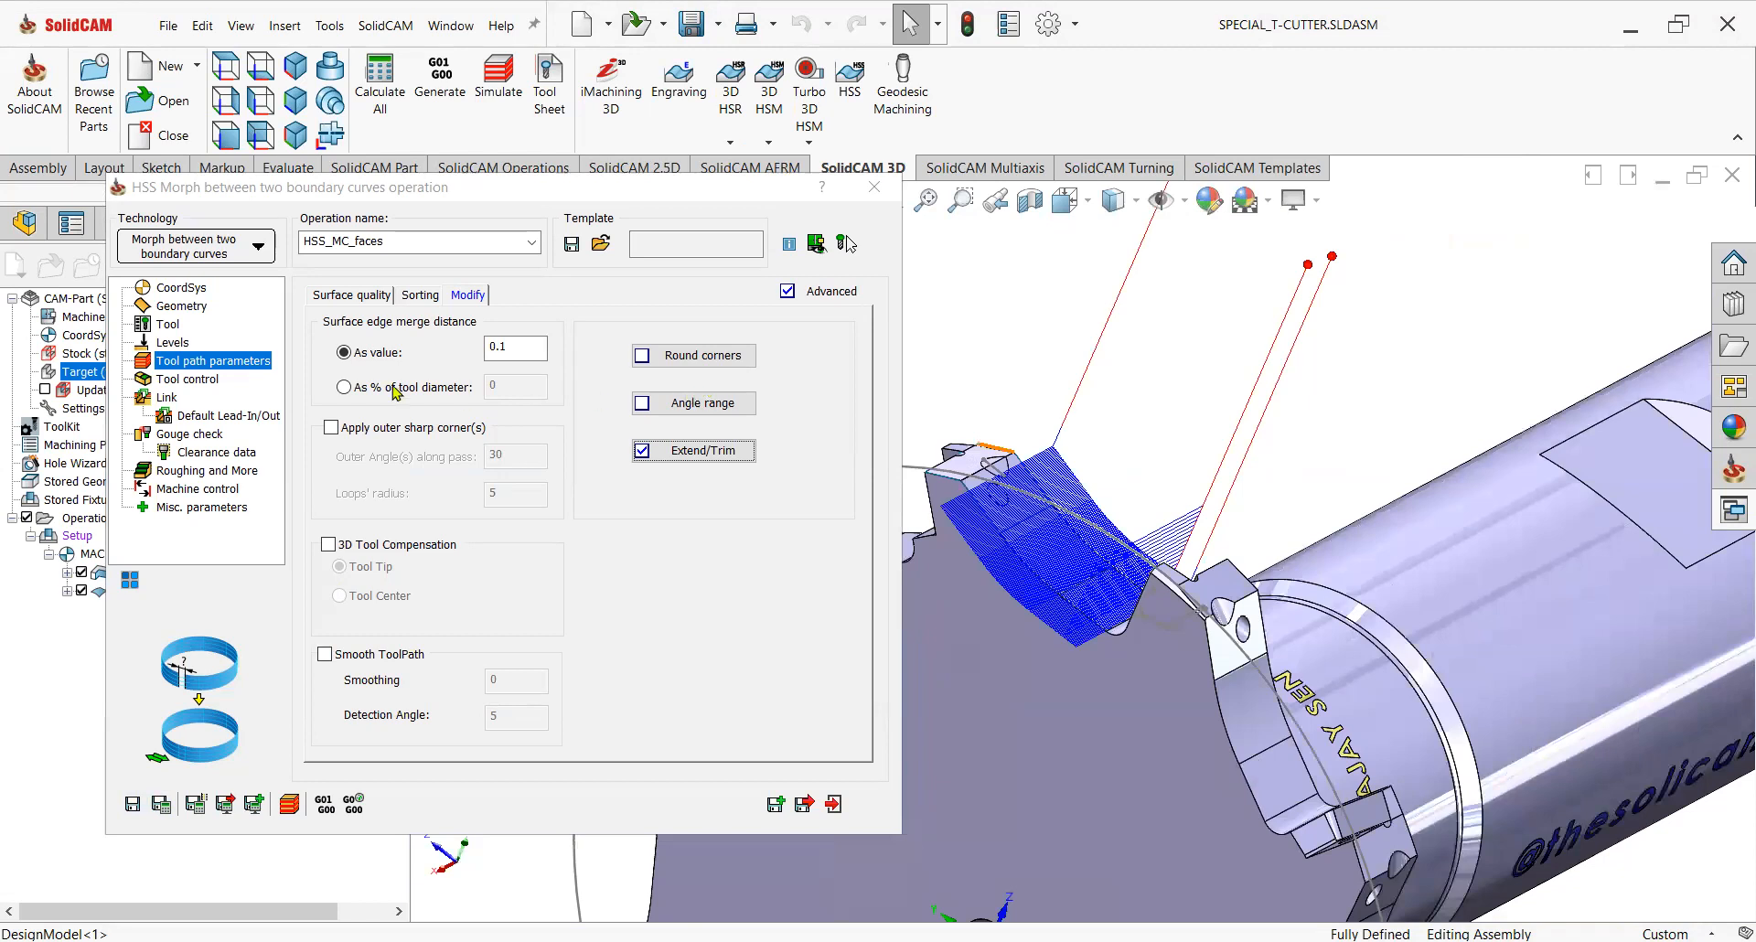
Add a side end extension given as a value of 1 in Extend/Trim.
left_click(179, 306)
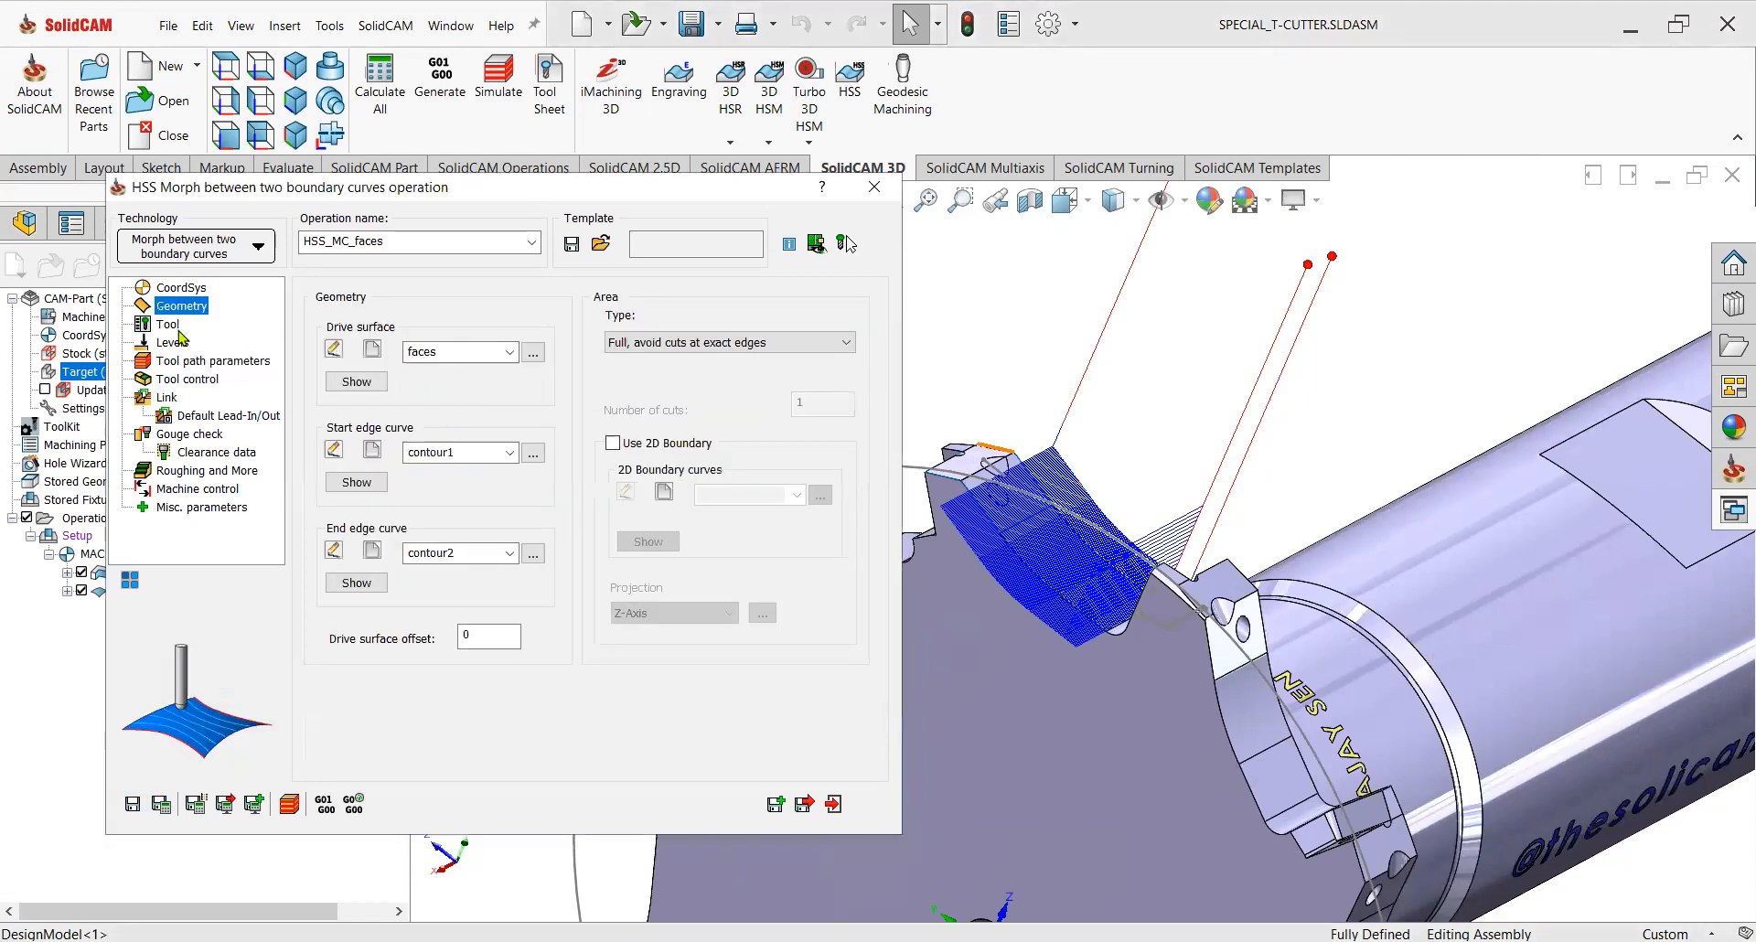
left_click(175, 364)
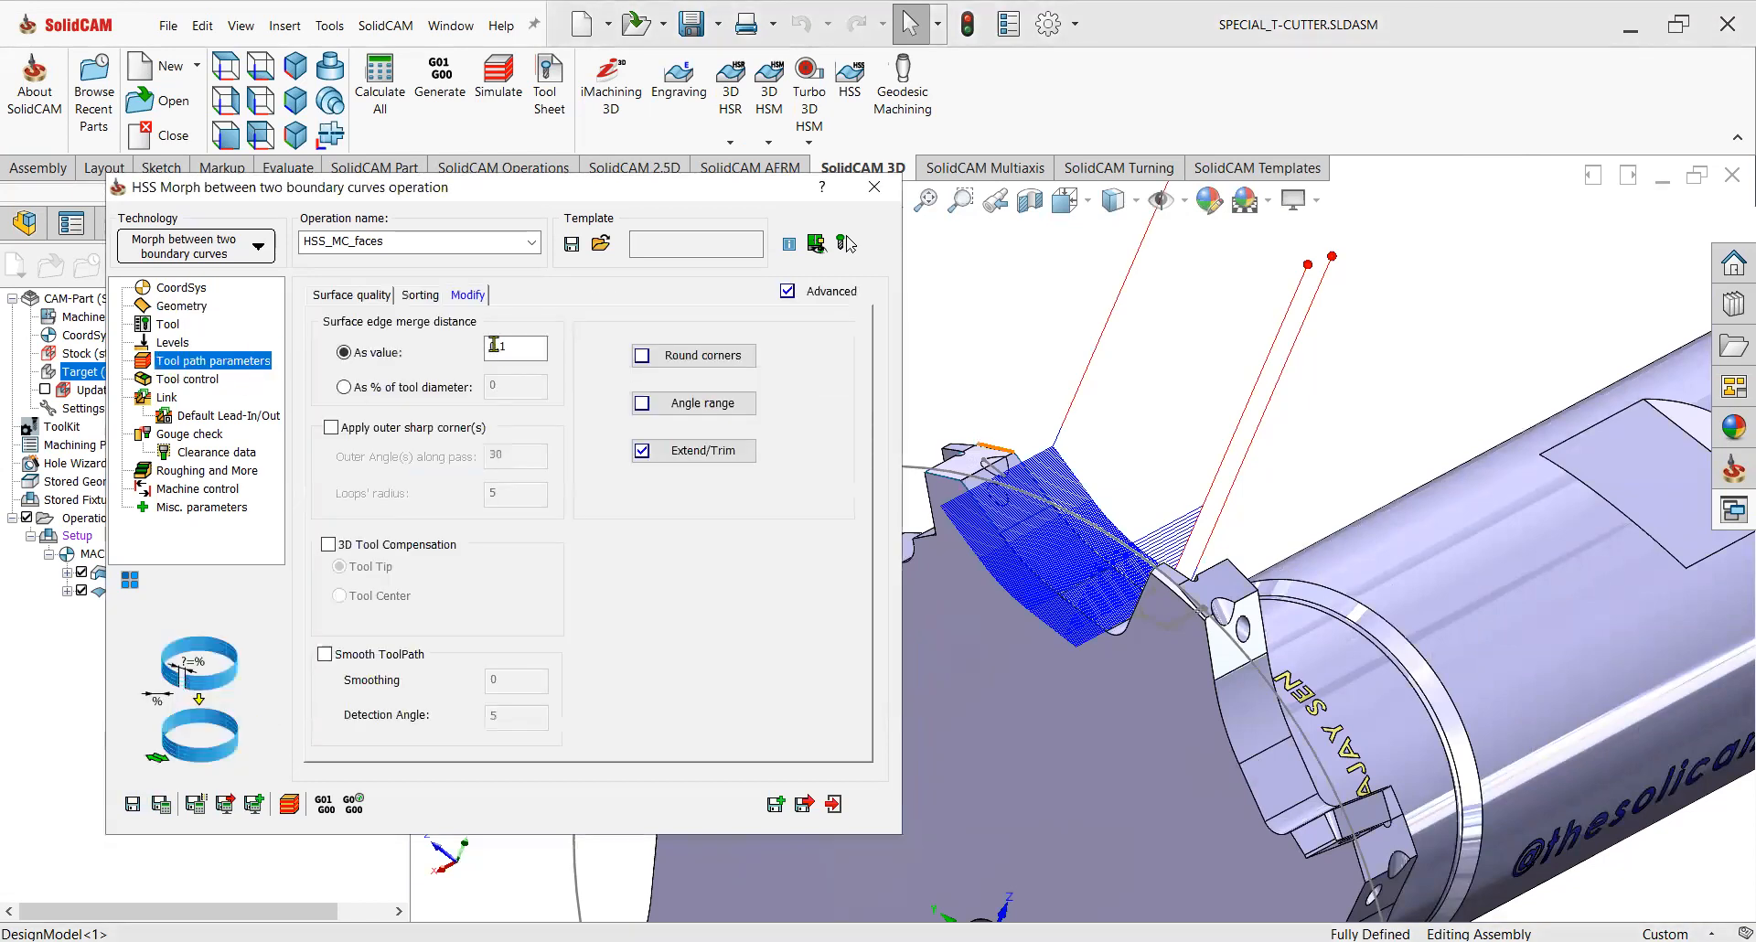
left_click(682, 457)
left_click(462, 491)
left_click(603, 489)
left_click_drag(603, 488, 585, 483)
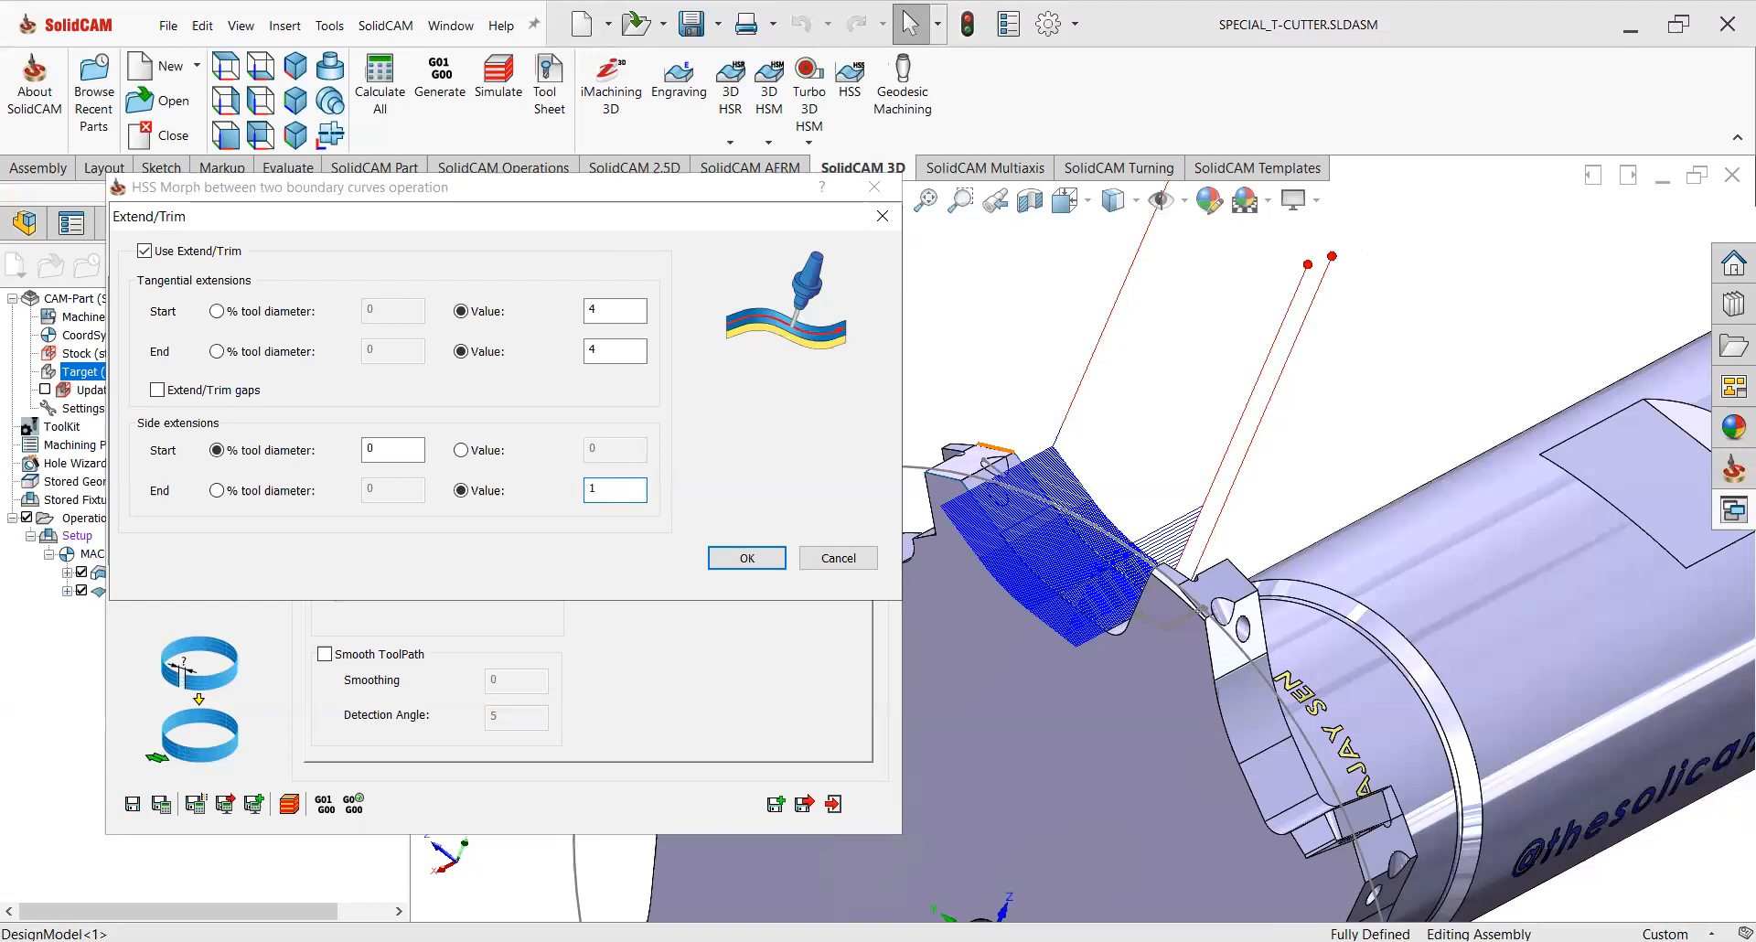
left_click(747, 558)
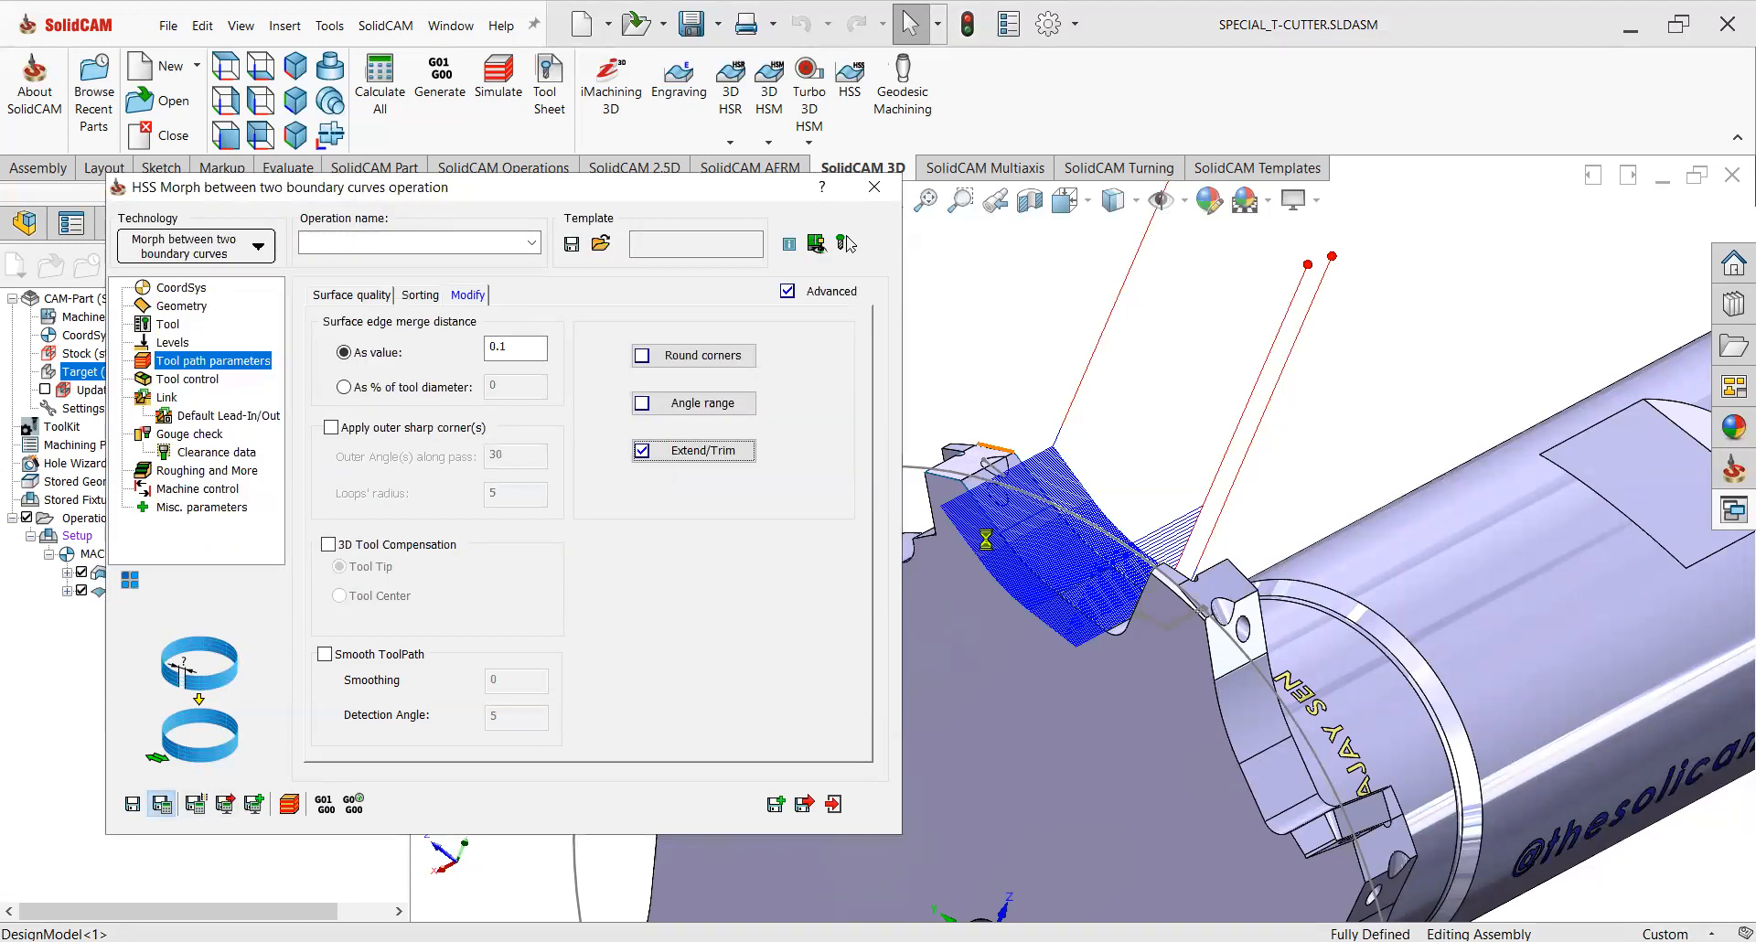
Change the area type to full, start and end at exact surface edges with a start margin of 1.5.
scroll(983, 515, "down", 3)
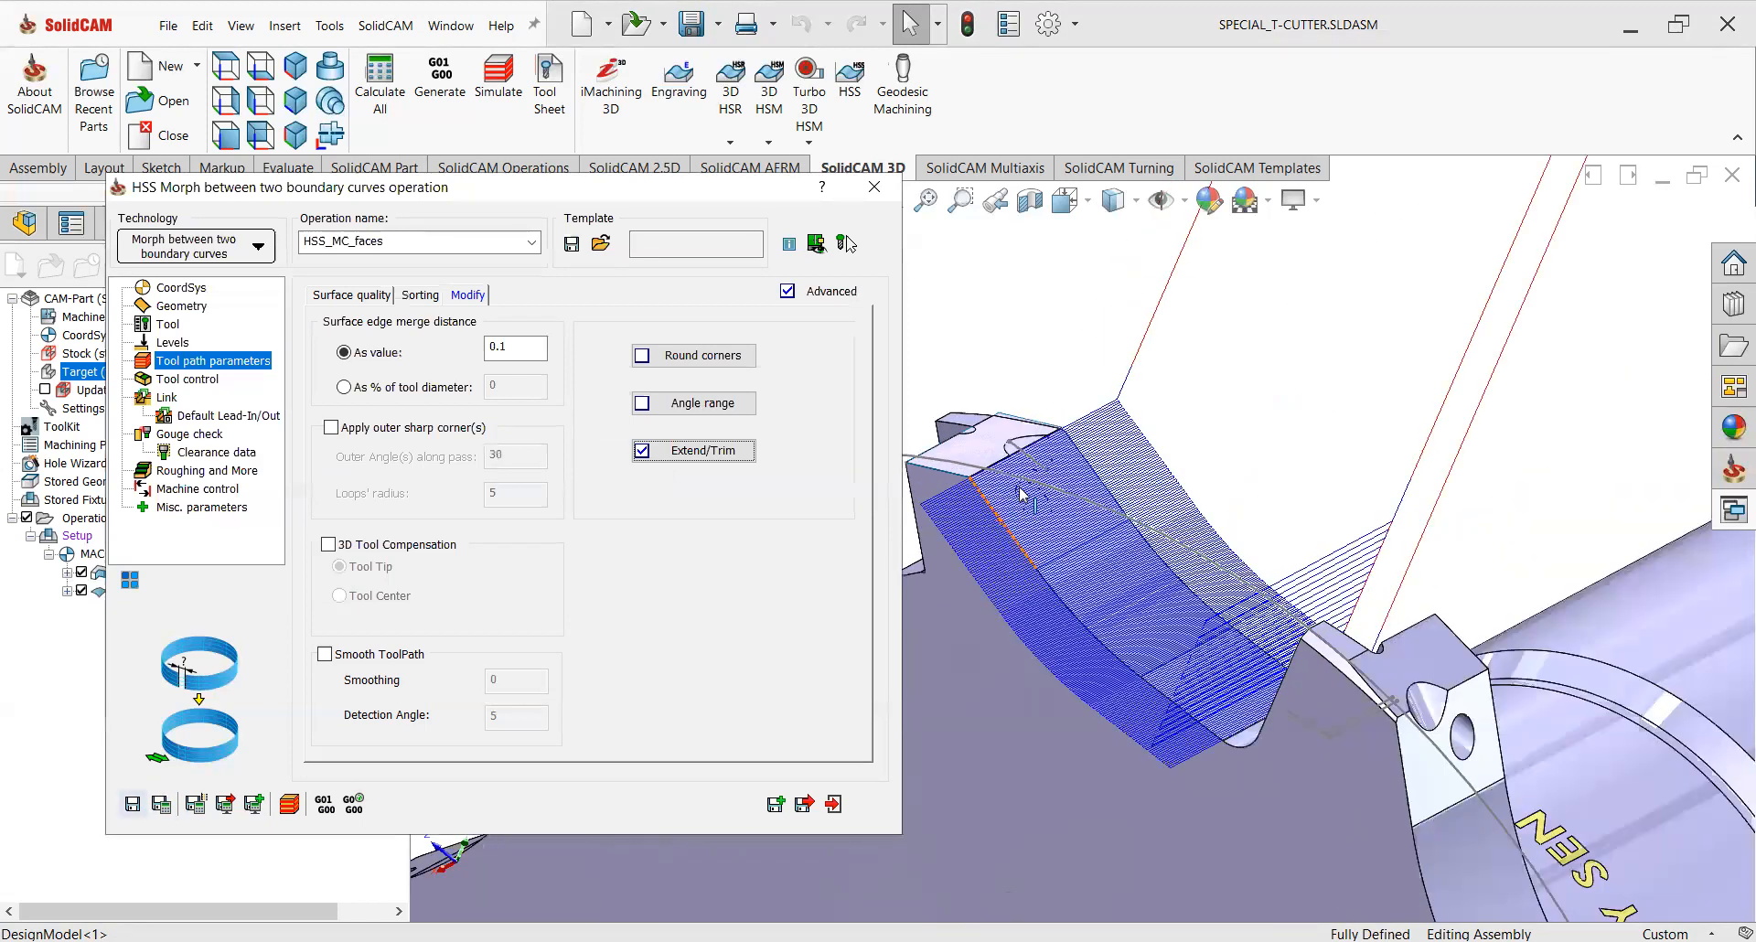
scroll(1226, 640, "down", 2)
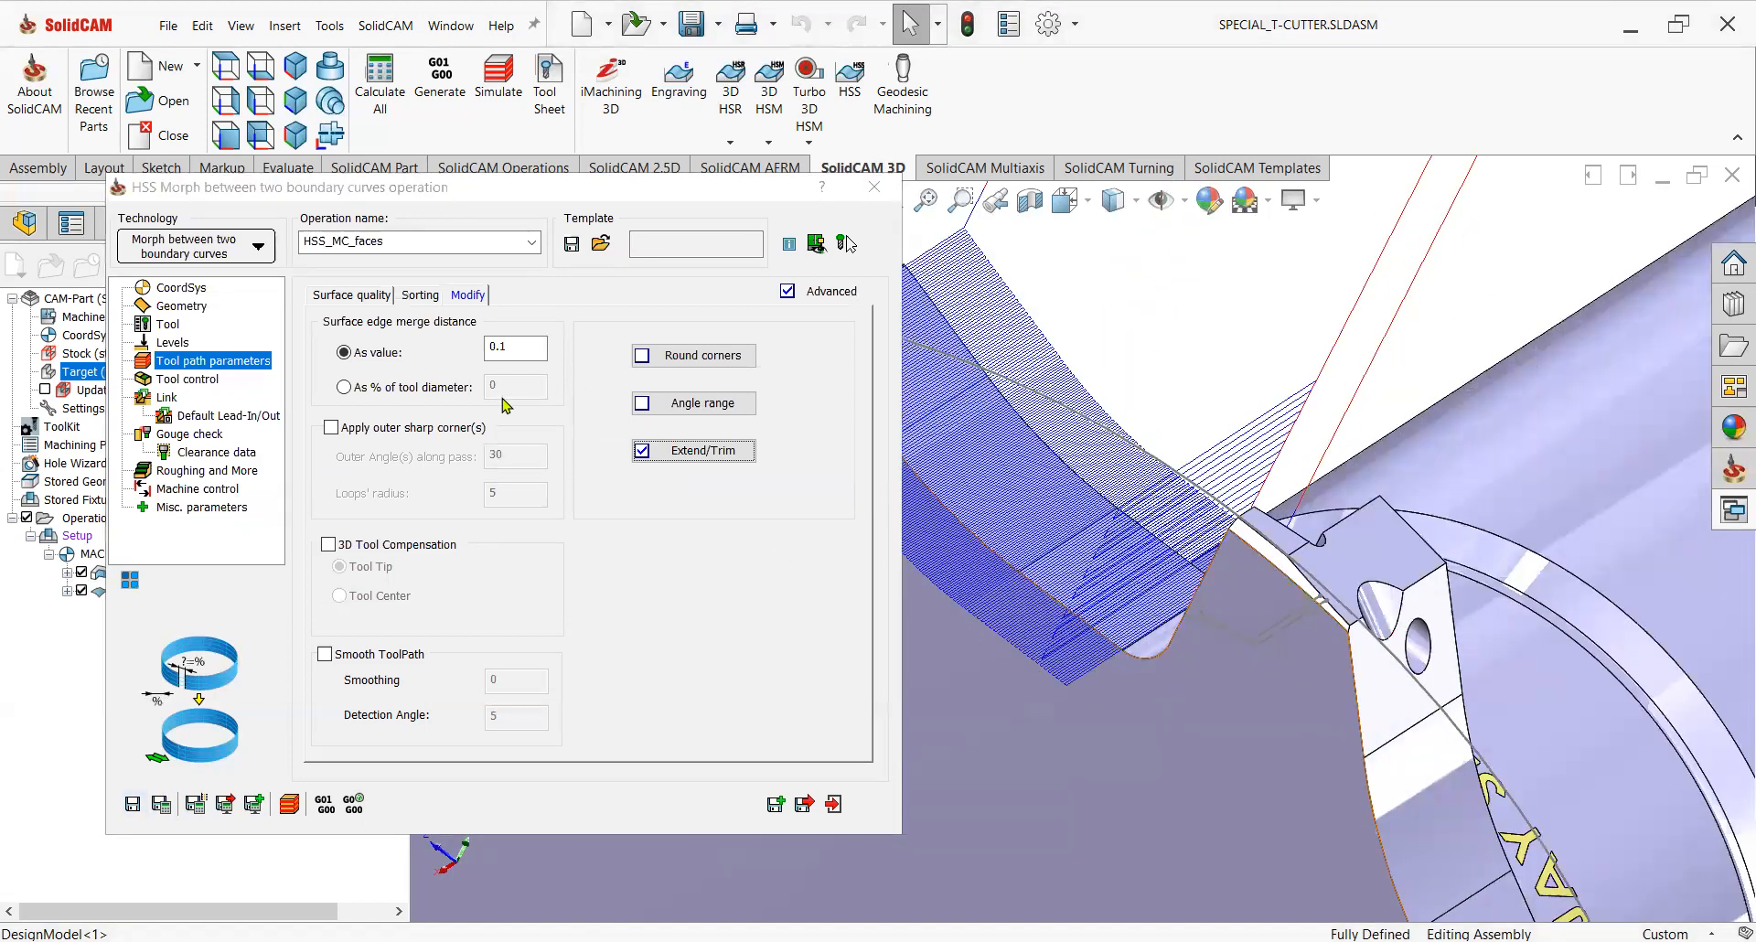
left_click(192, 309)
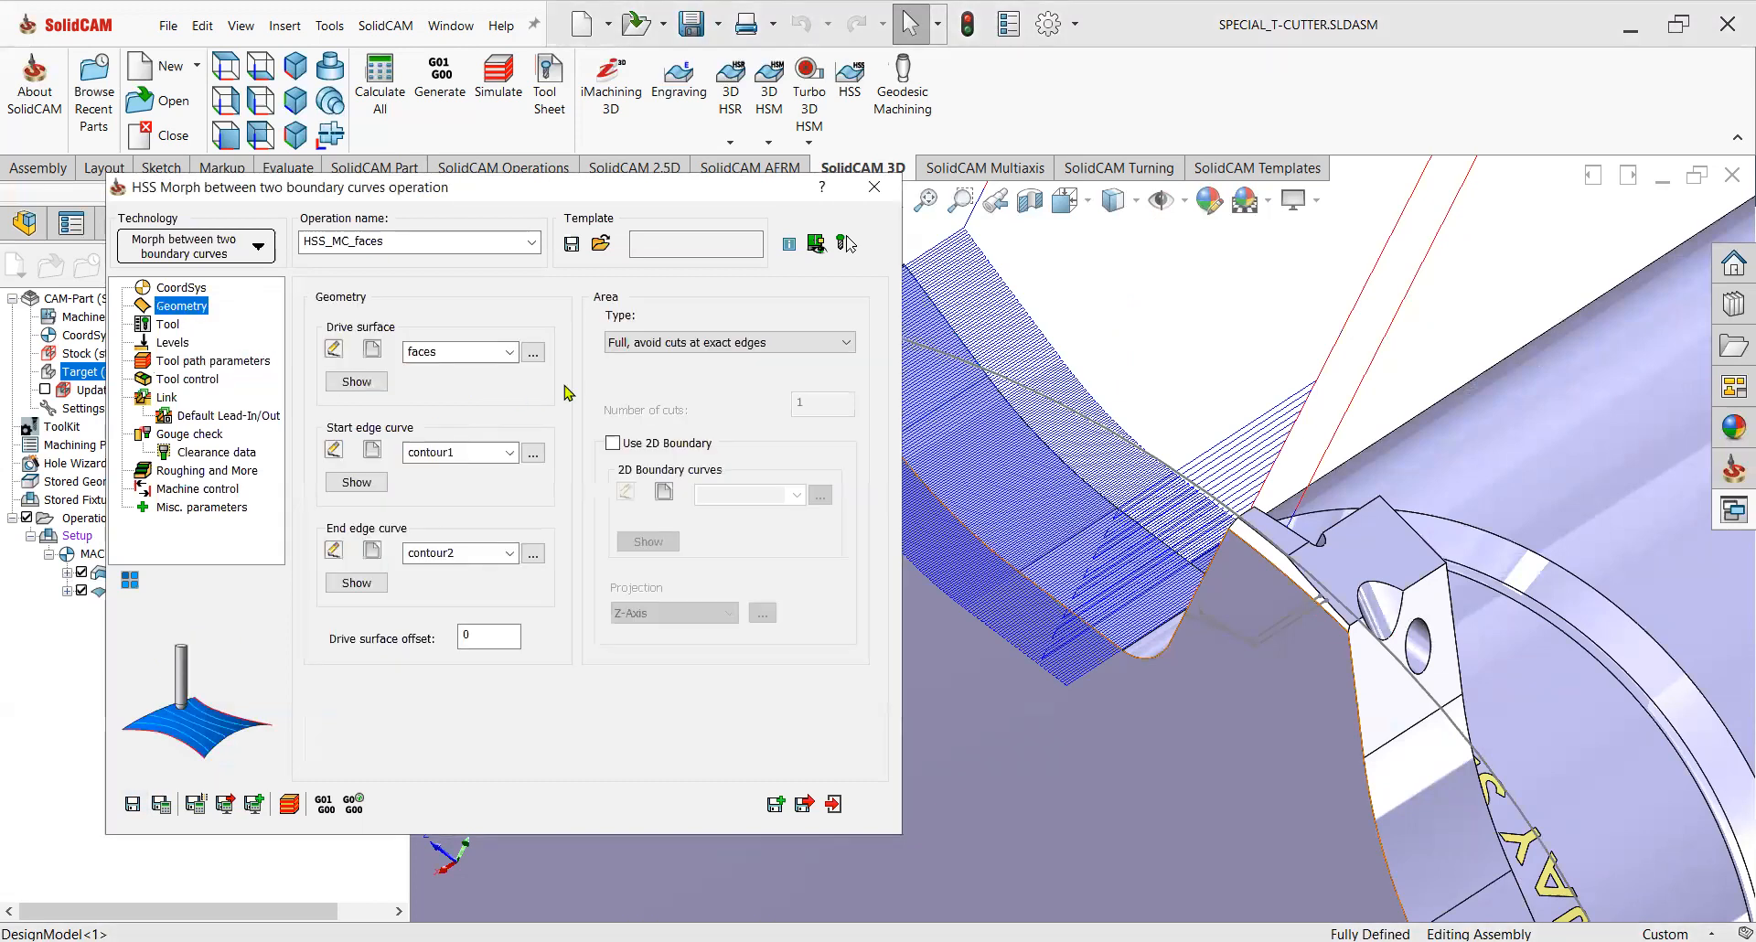
left_click(657, 384)
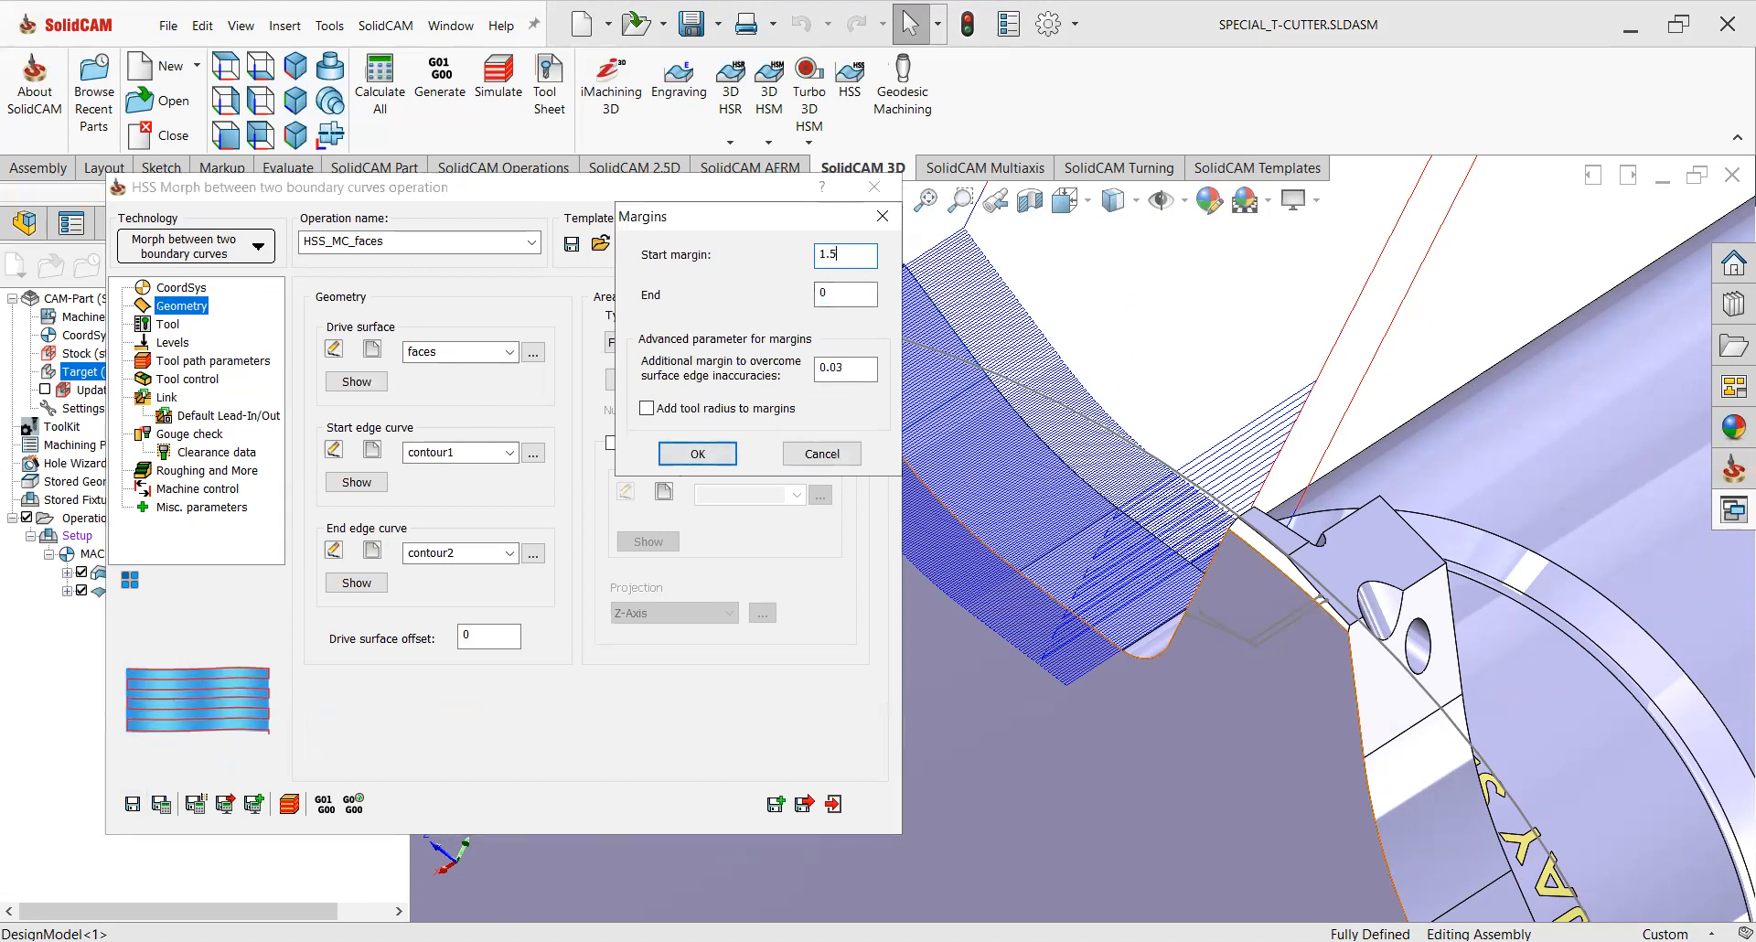
left_click(697, 455)
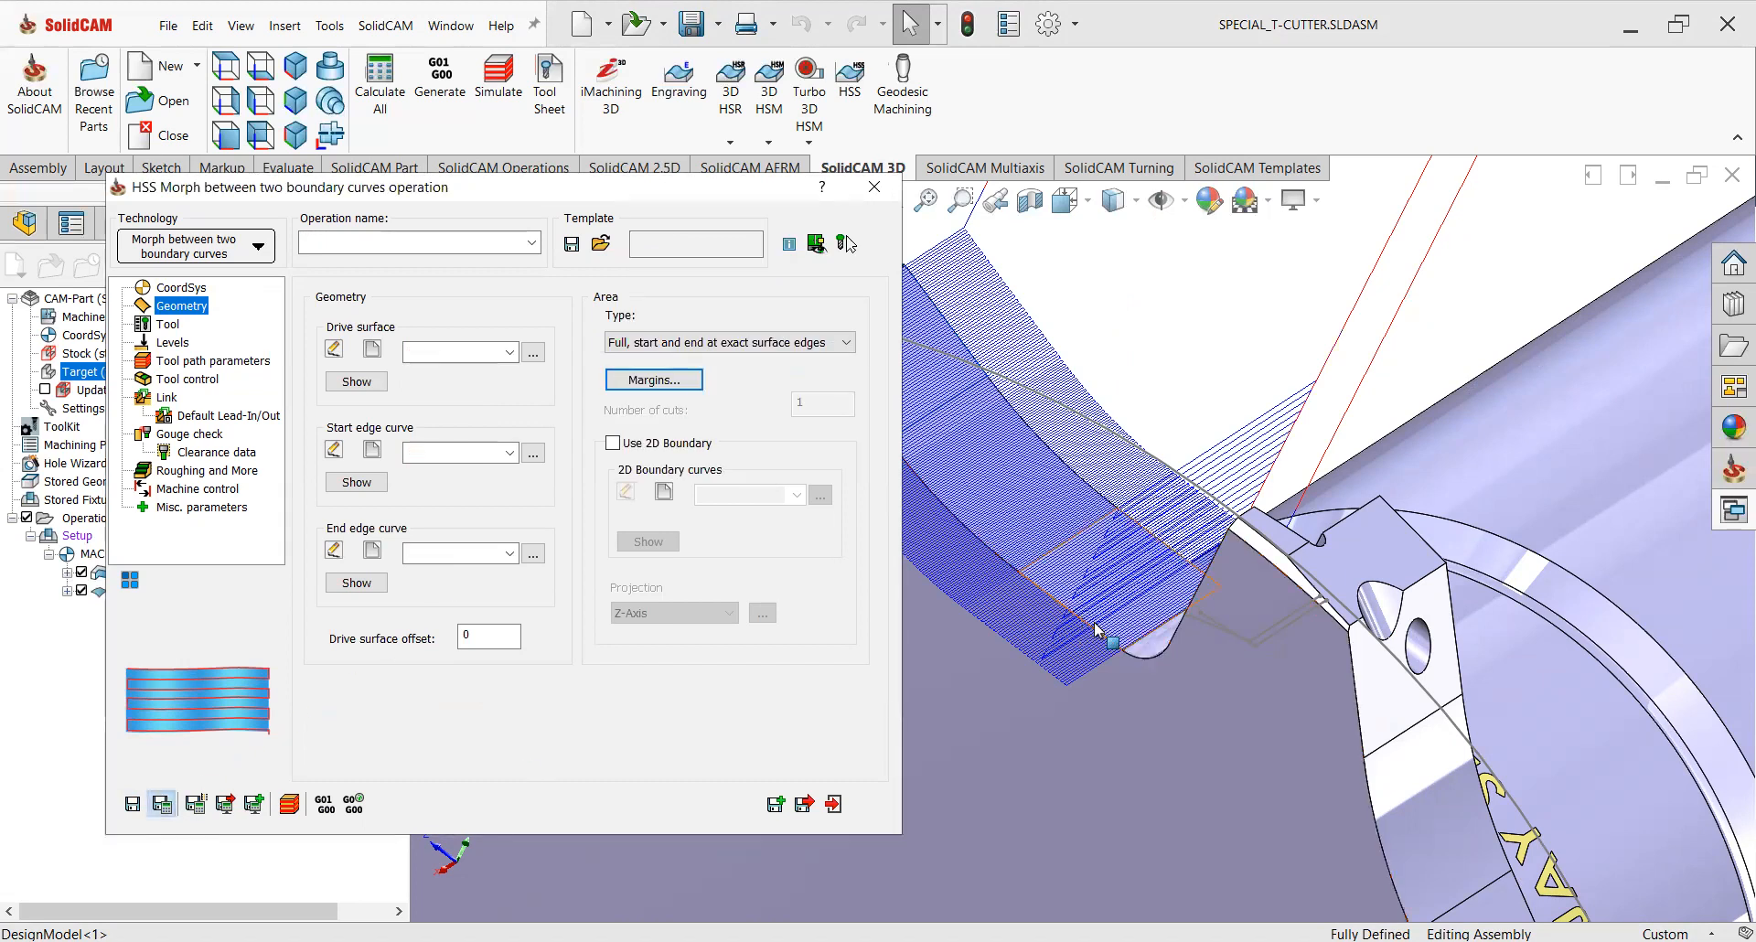
Examine the morph toolpath over the sloped seat faces, then save and close the HSS Morph operation.
scroll(1138, 602, "up", 6)
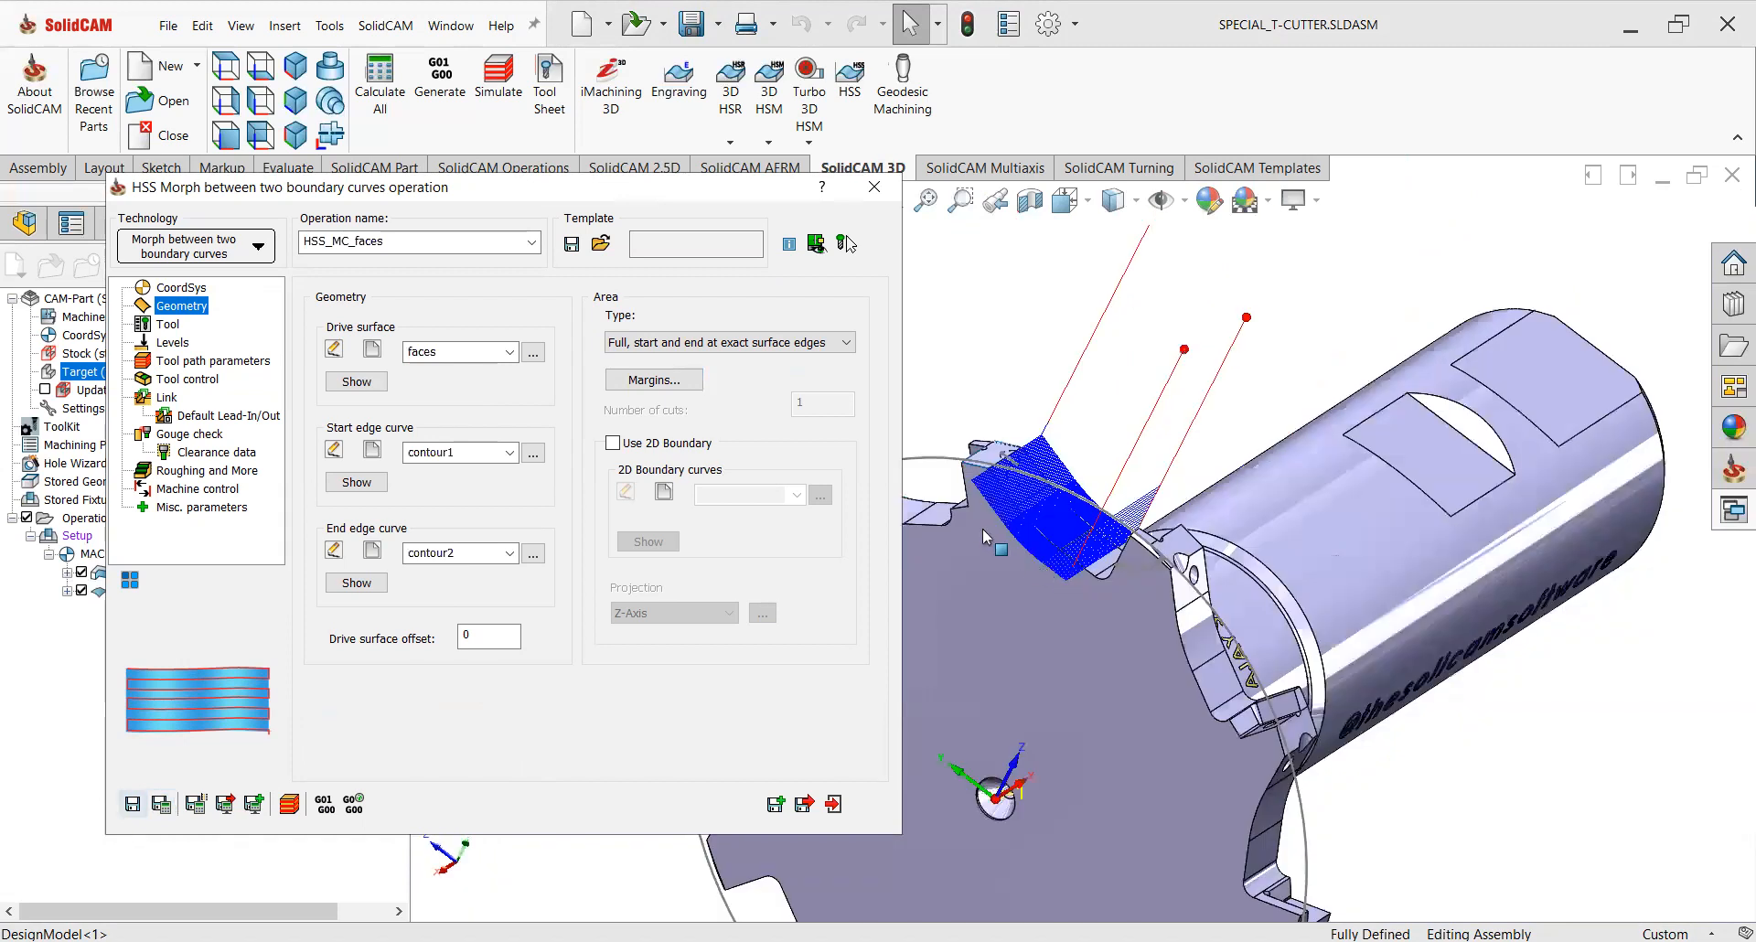
scroll(1027, 501, "down", 5)
middle_click_drag(1041, 524, 1061, 562)
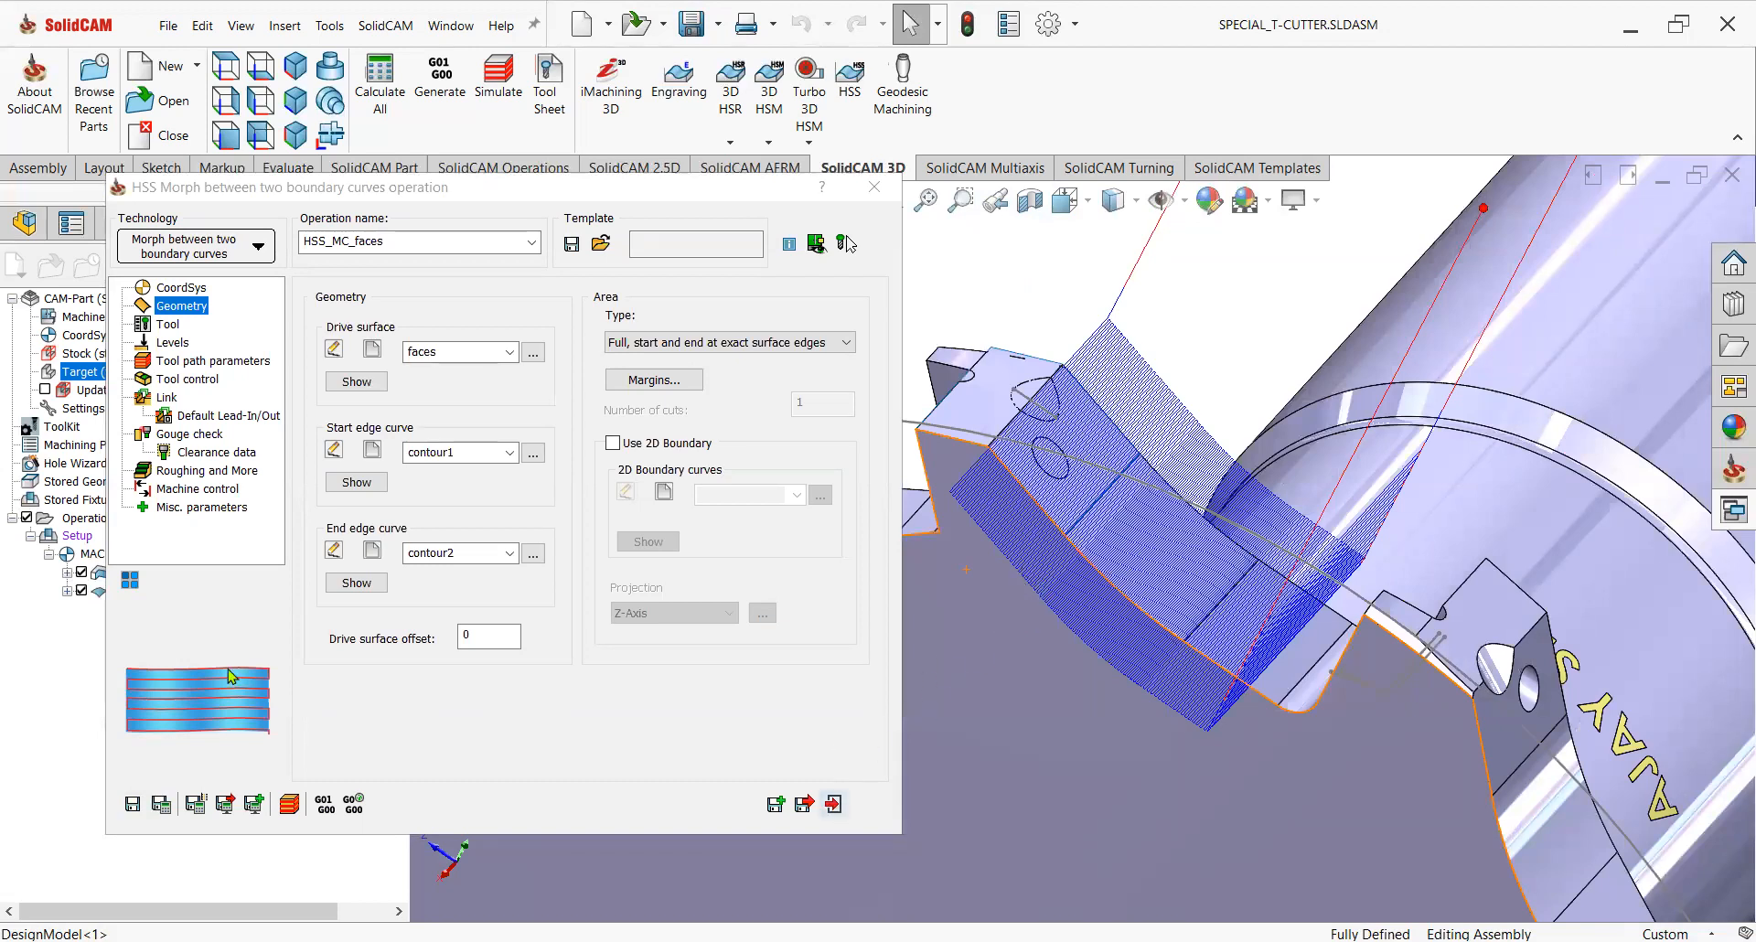
left_click(832, 803)
Select both the Profile and HSS Morph operations and start their SolidVerify simulation at a slower speed.
left_click(81, 573)
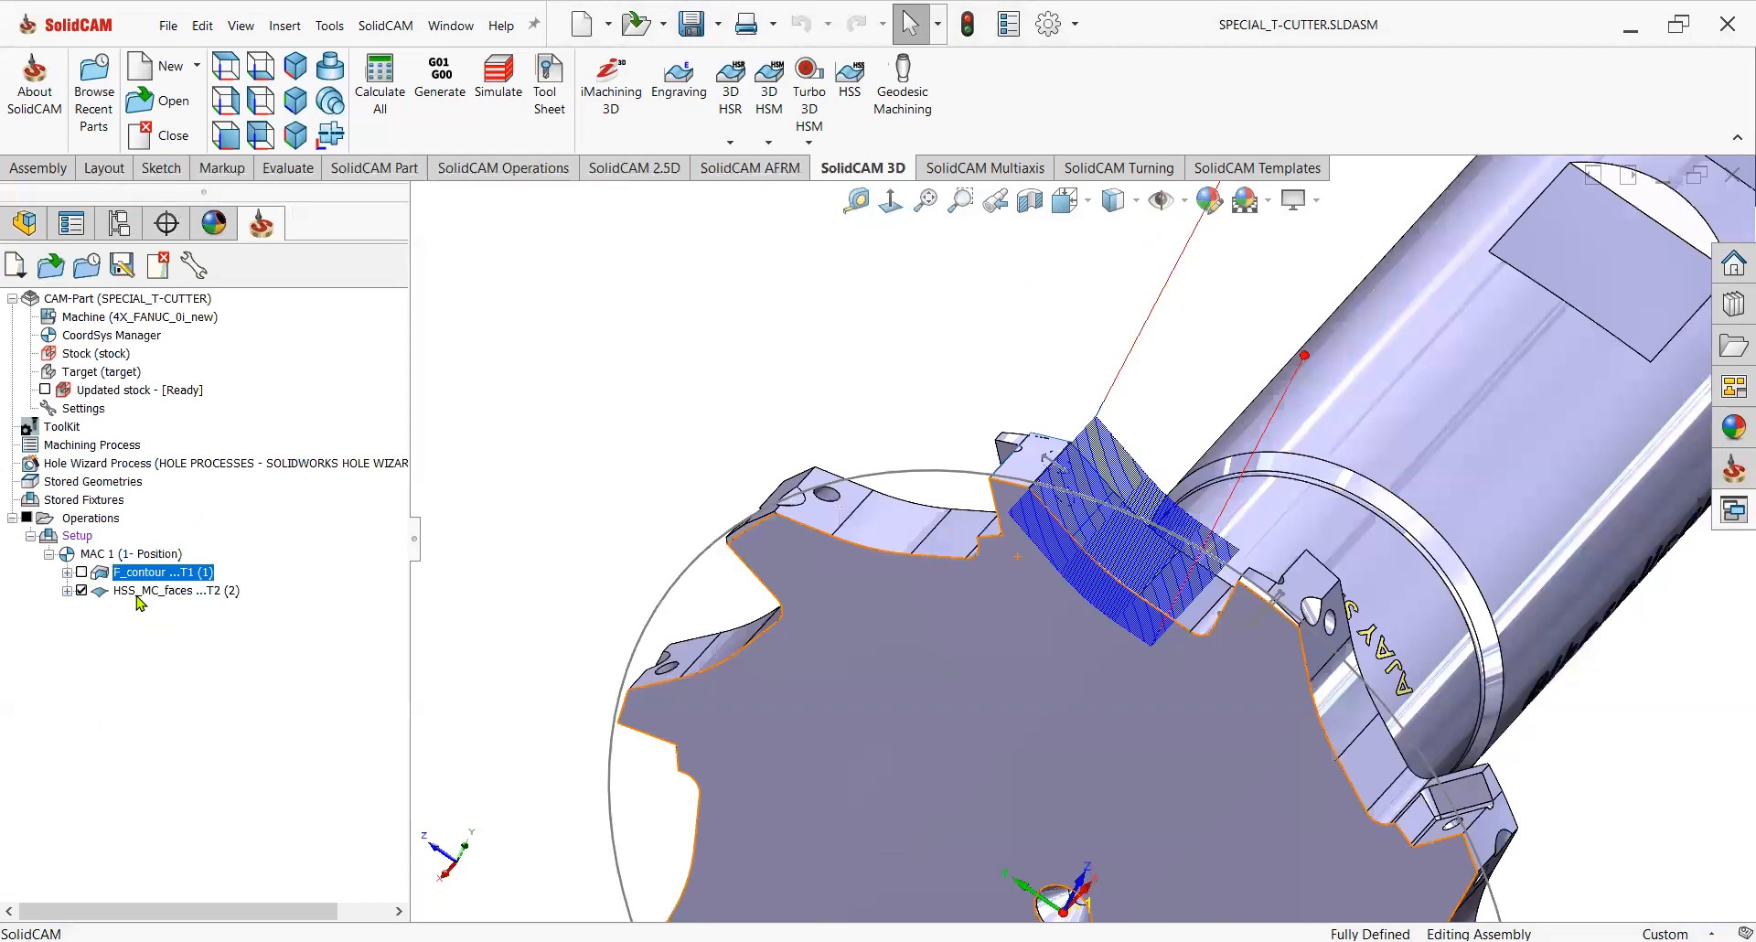
left_click(137, 595)
scroll(1122, 598, "down", 2)
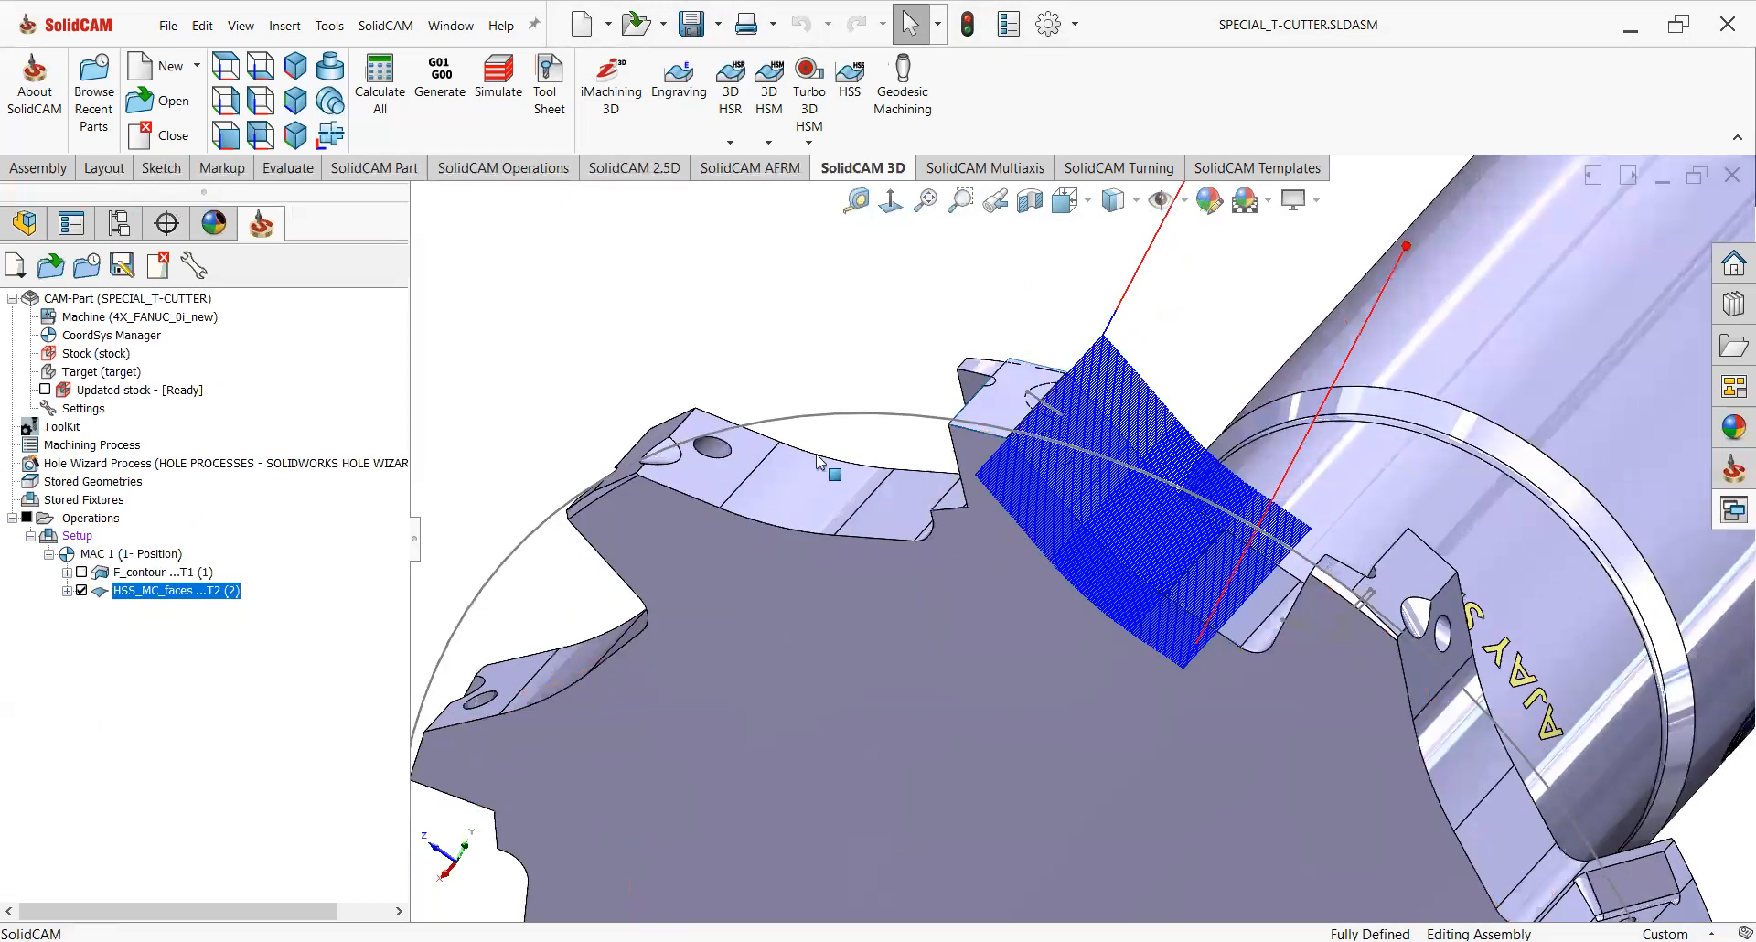
scroll(732, 322, "up", 1)
scroll(921, 489, "up", 2)
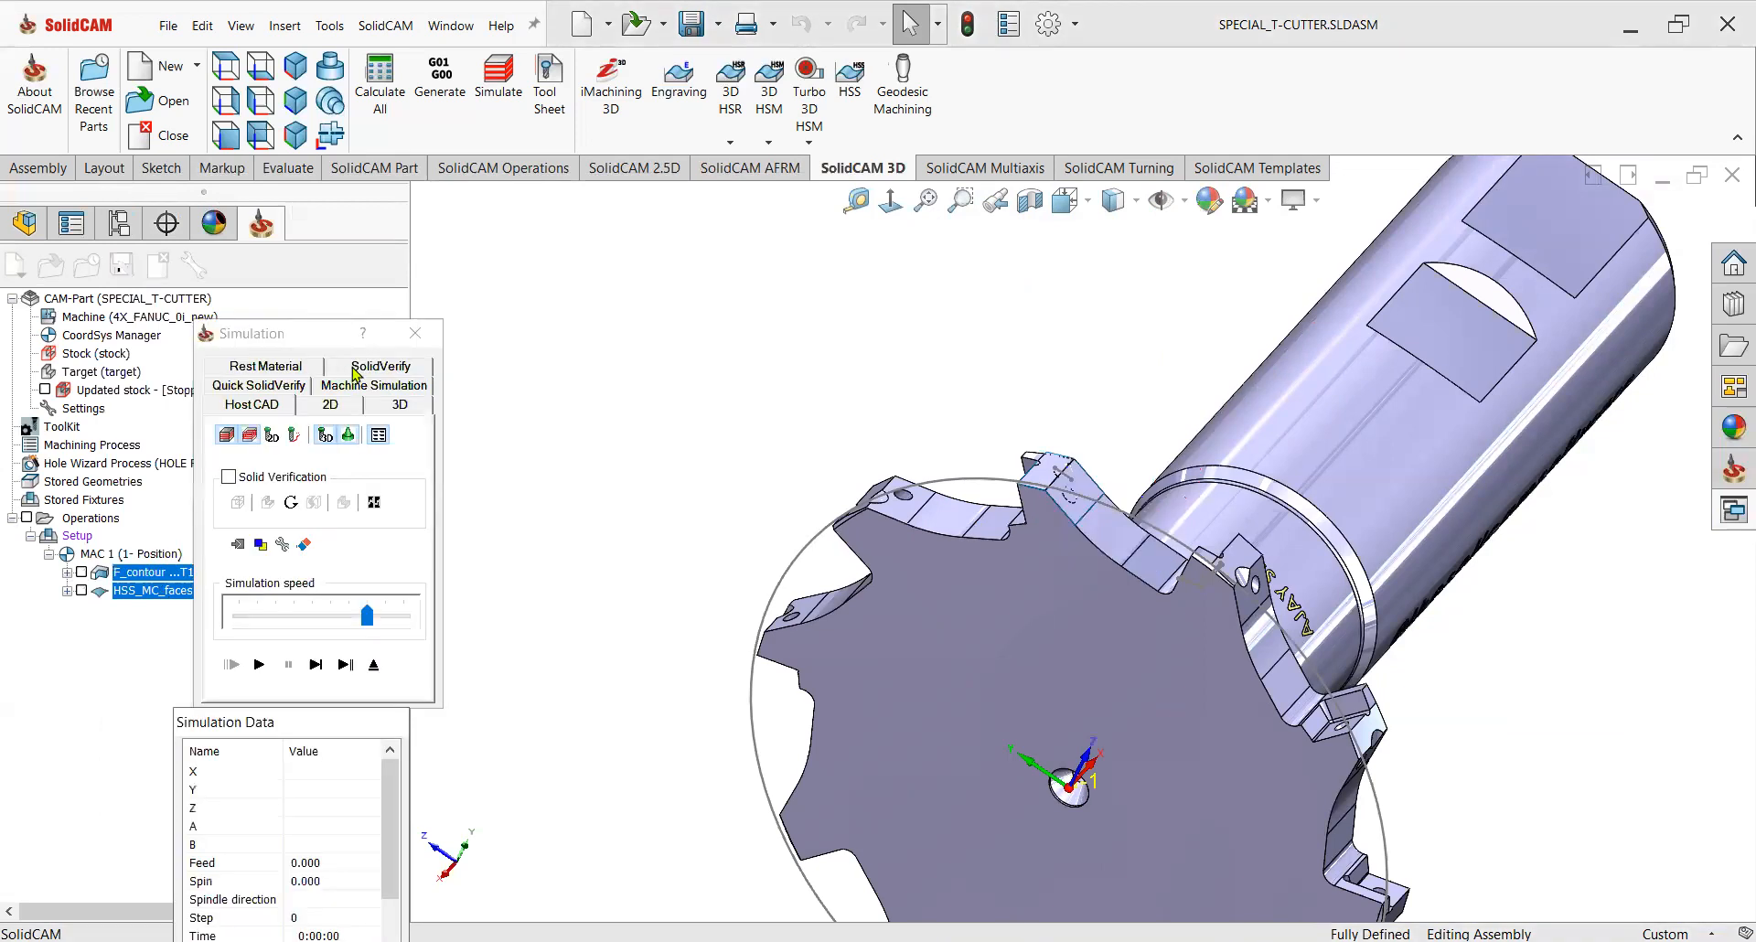
left_click(354, 371)
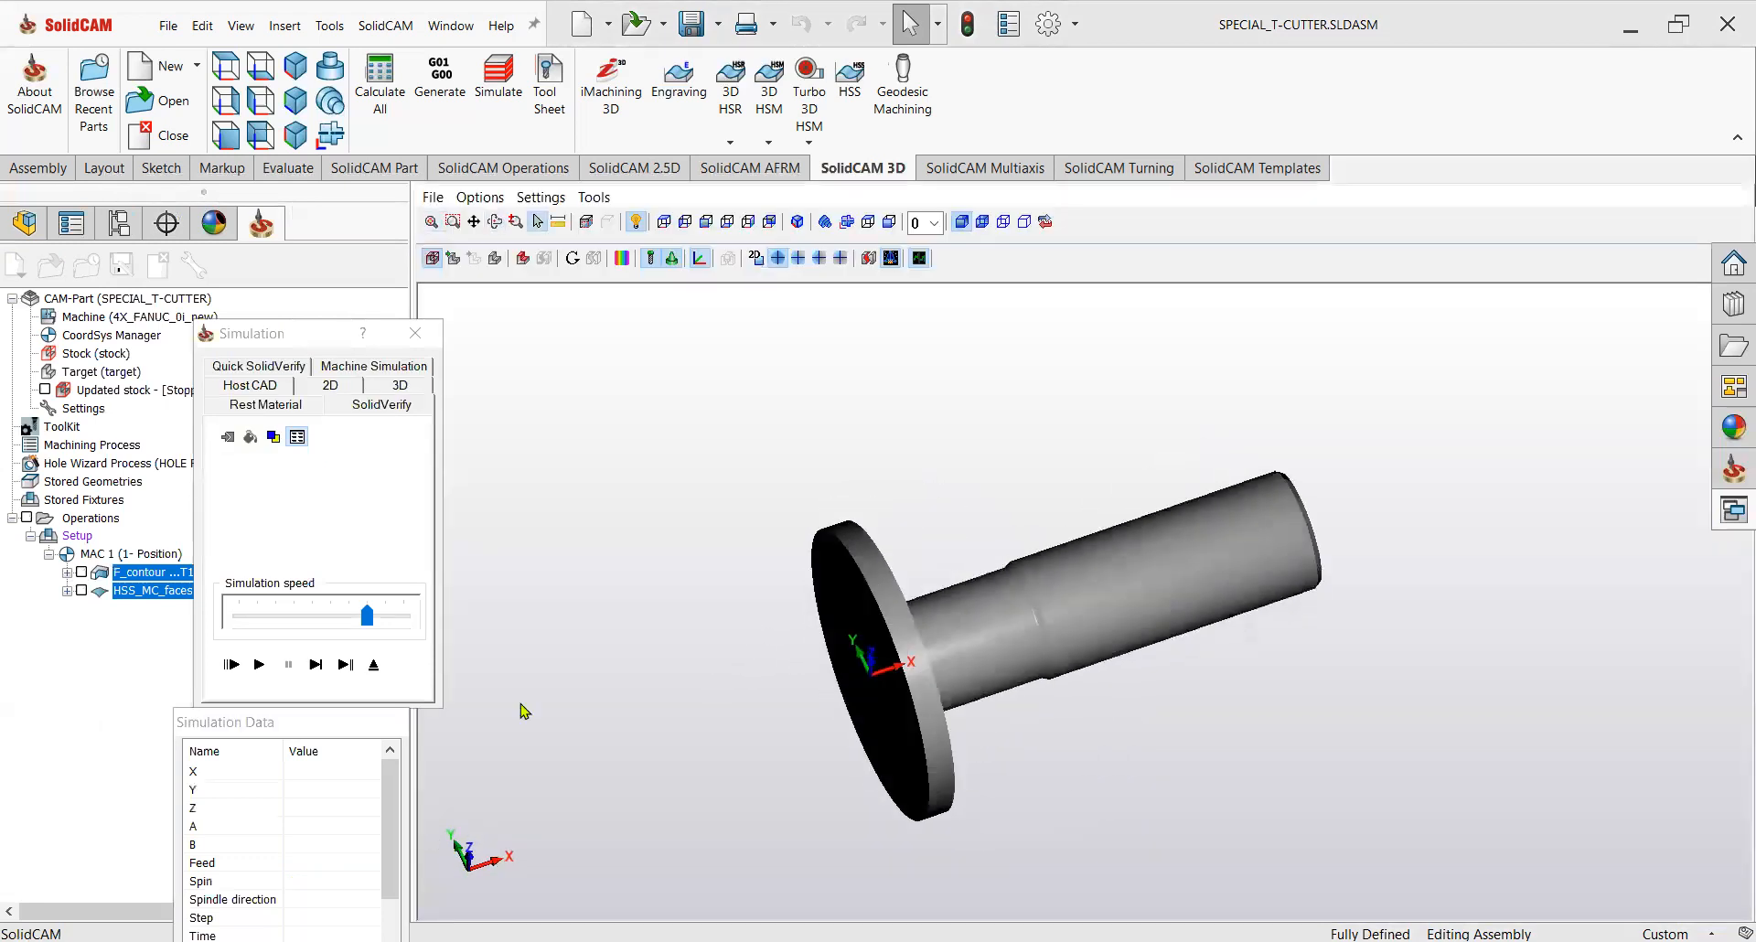
left_click_drag(366, 627, 257, 627)
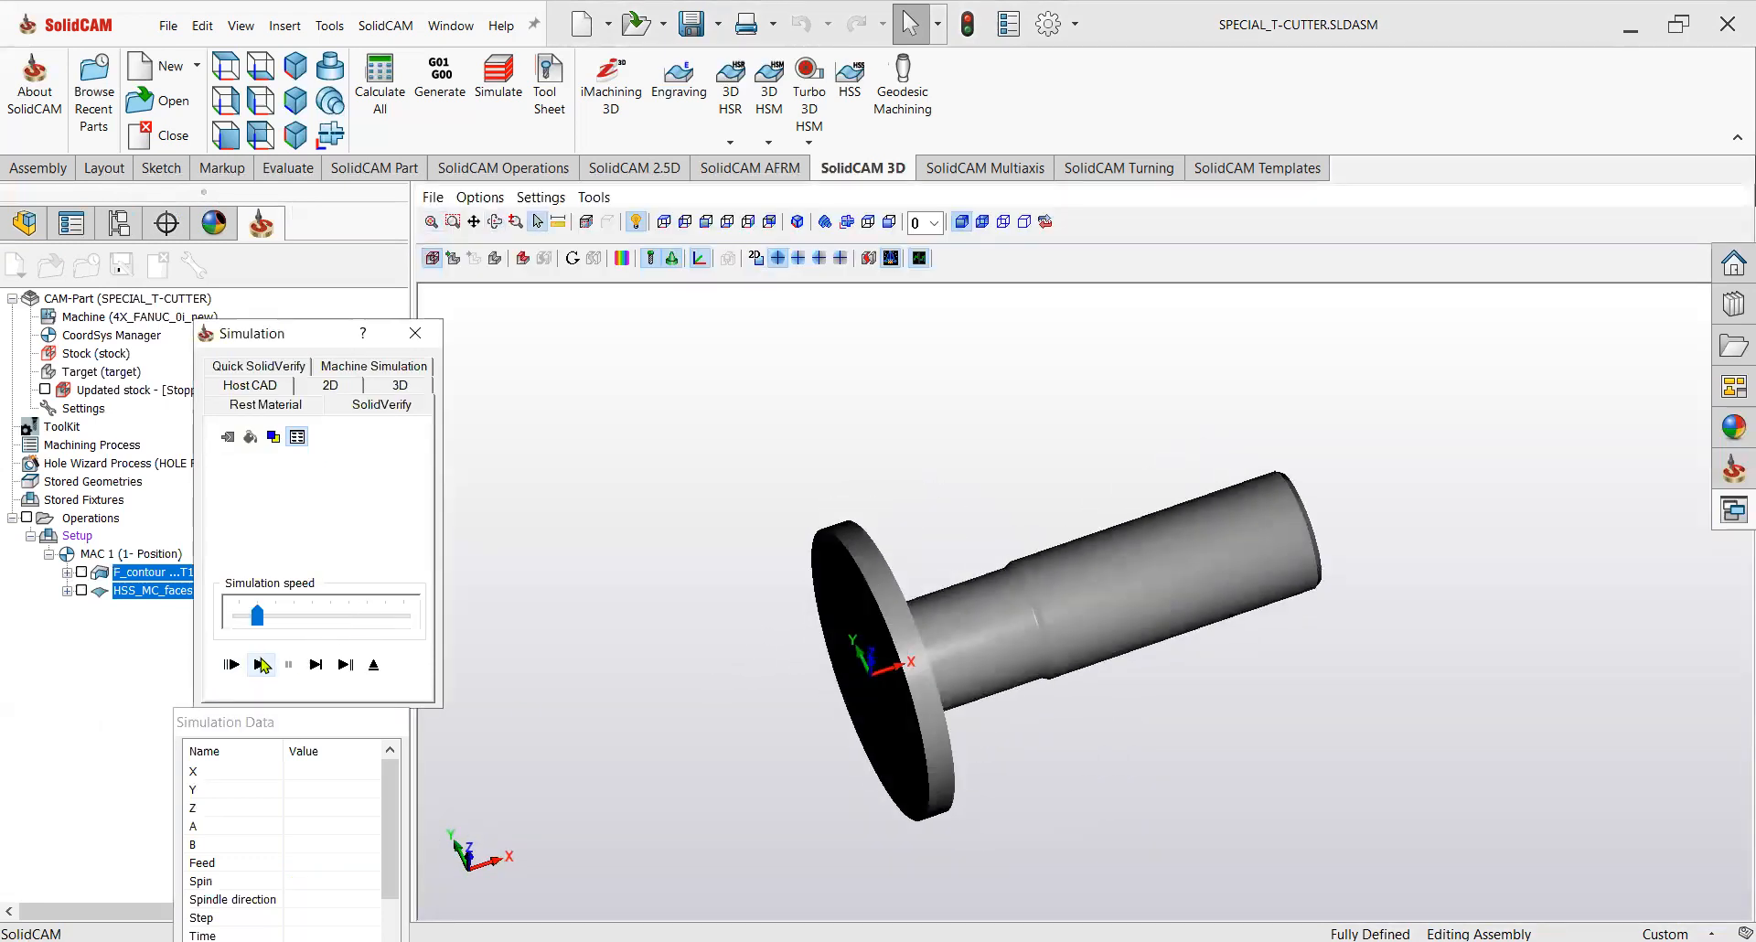
left_click(259, 664)
Watch the cutting simulation up close around the insert pocket, raising the simulation speed partway.
scroll(931, 670, "down", 4)
middle_click_drag(916, 624, 920, 673)
scroll(925, 586, "up", 3)
scroll(925, 585, "up", 3)
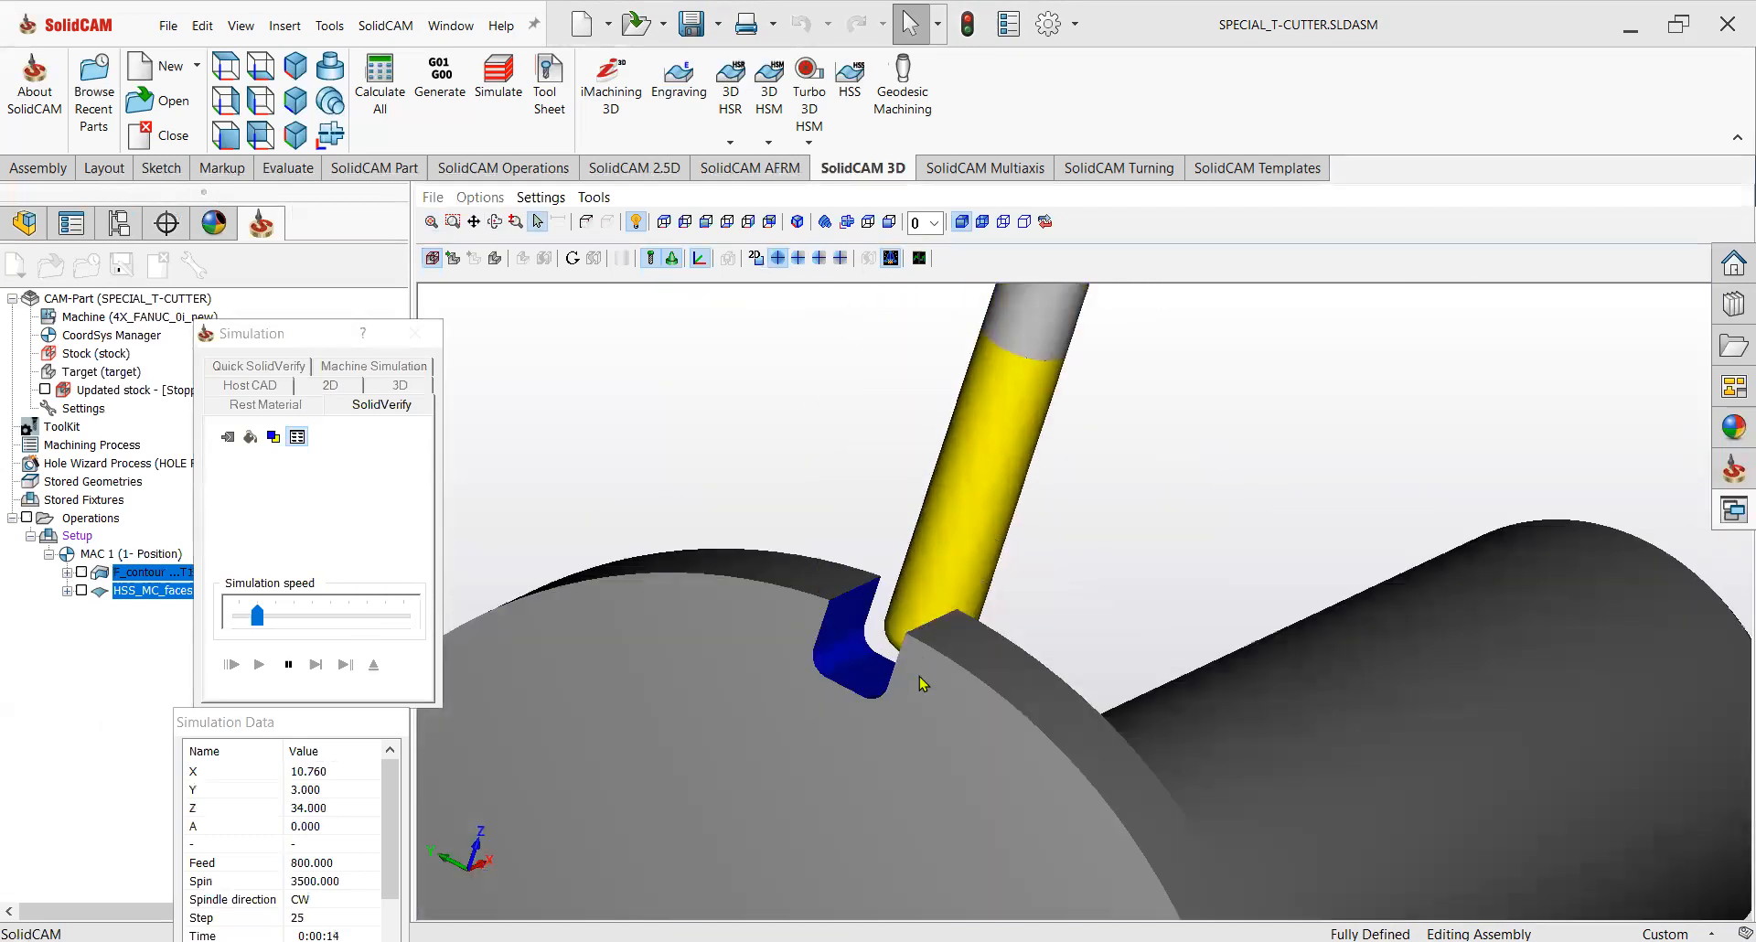
scroll(920, 759, "down", 1)
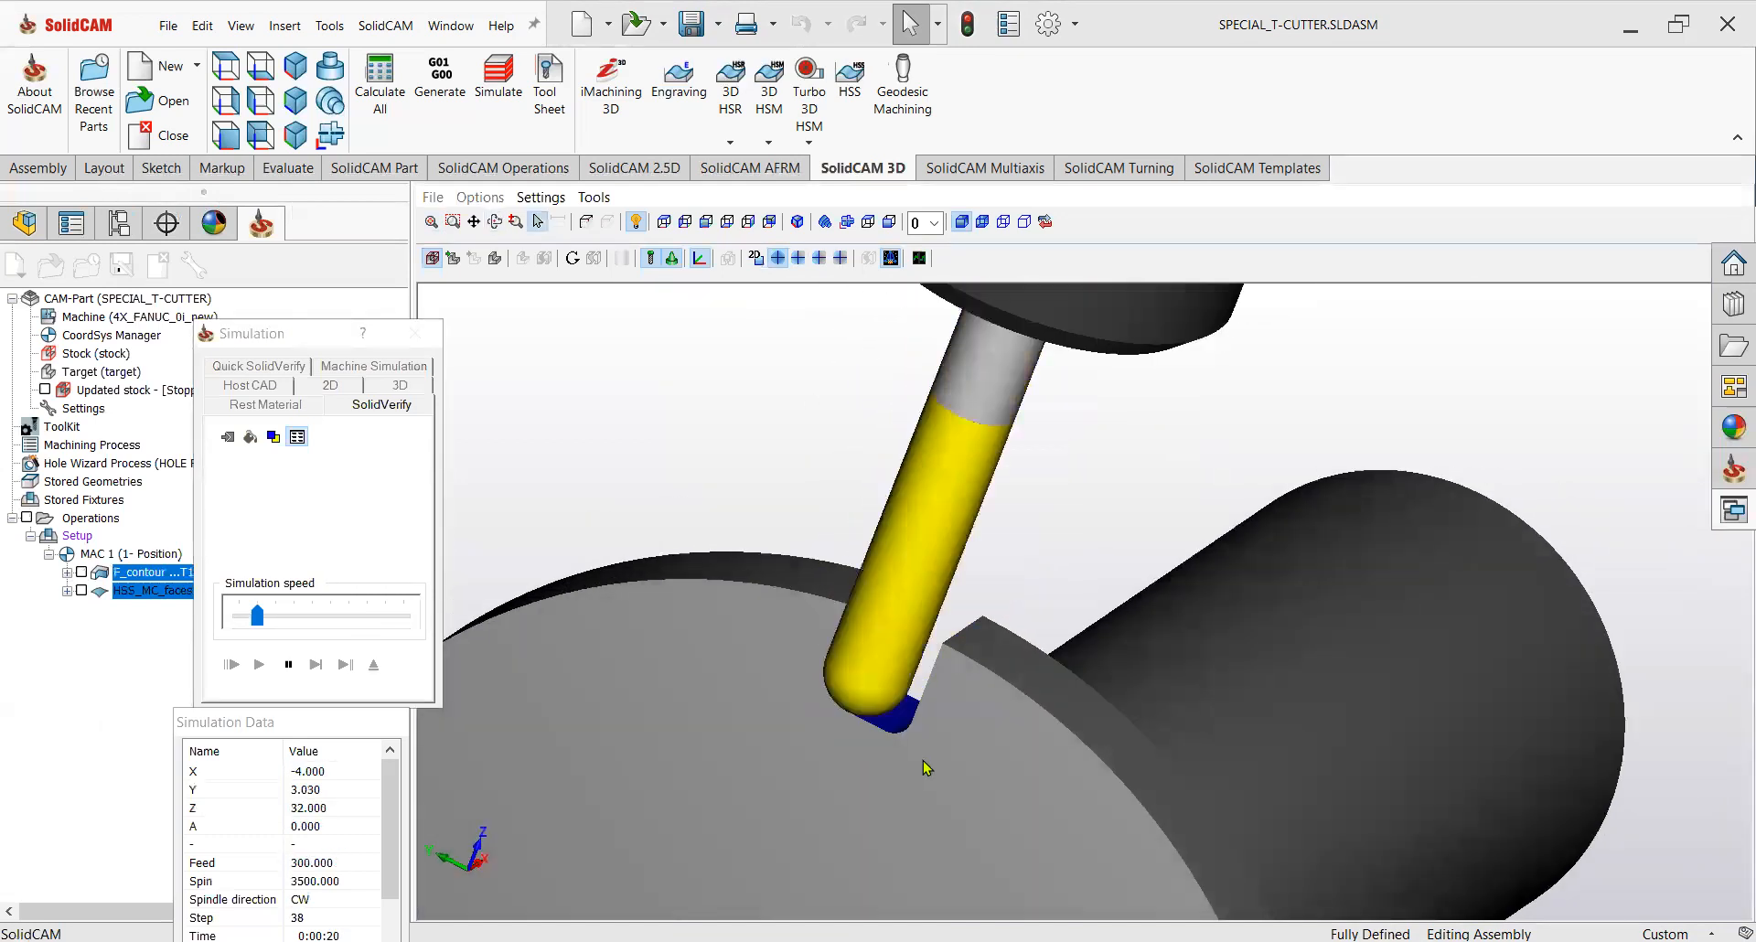
middle_click_drag(907, 709, 859, 717)
scroll(804, 725, "up", 3)
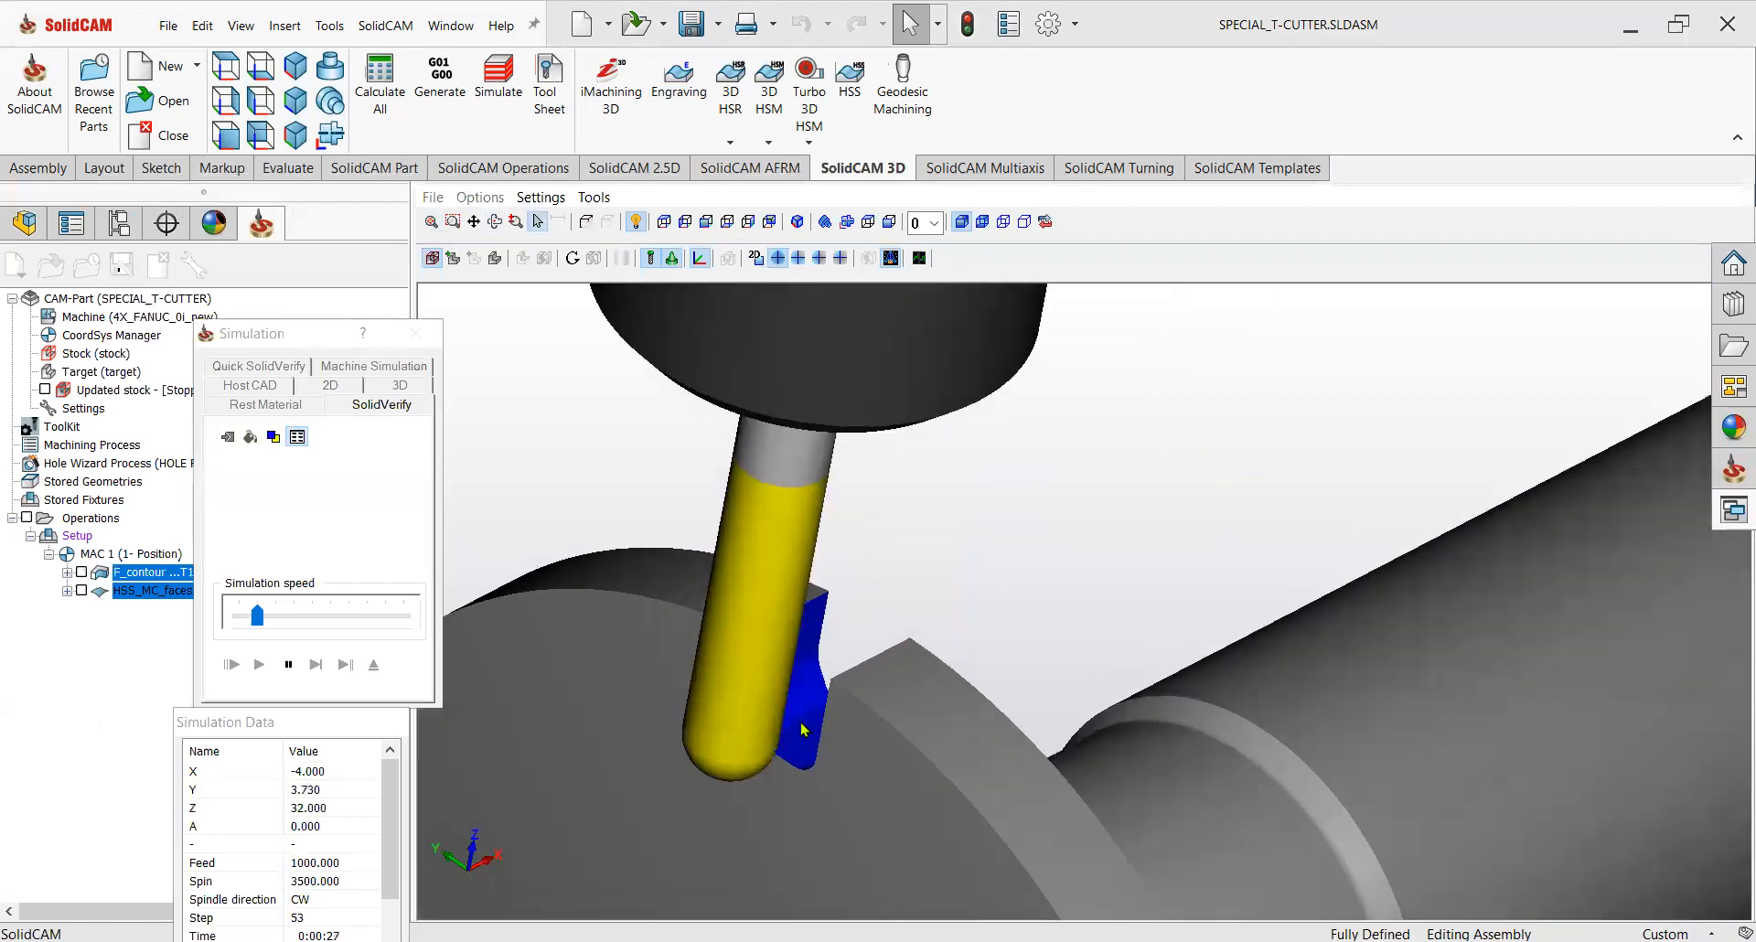
scroll(865, 736, "down", 3)
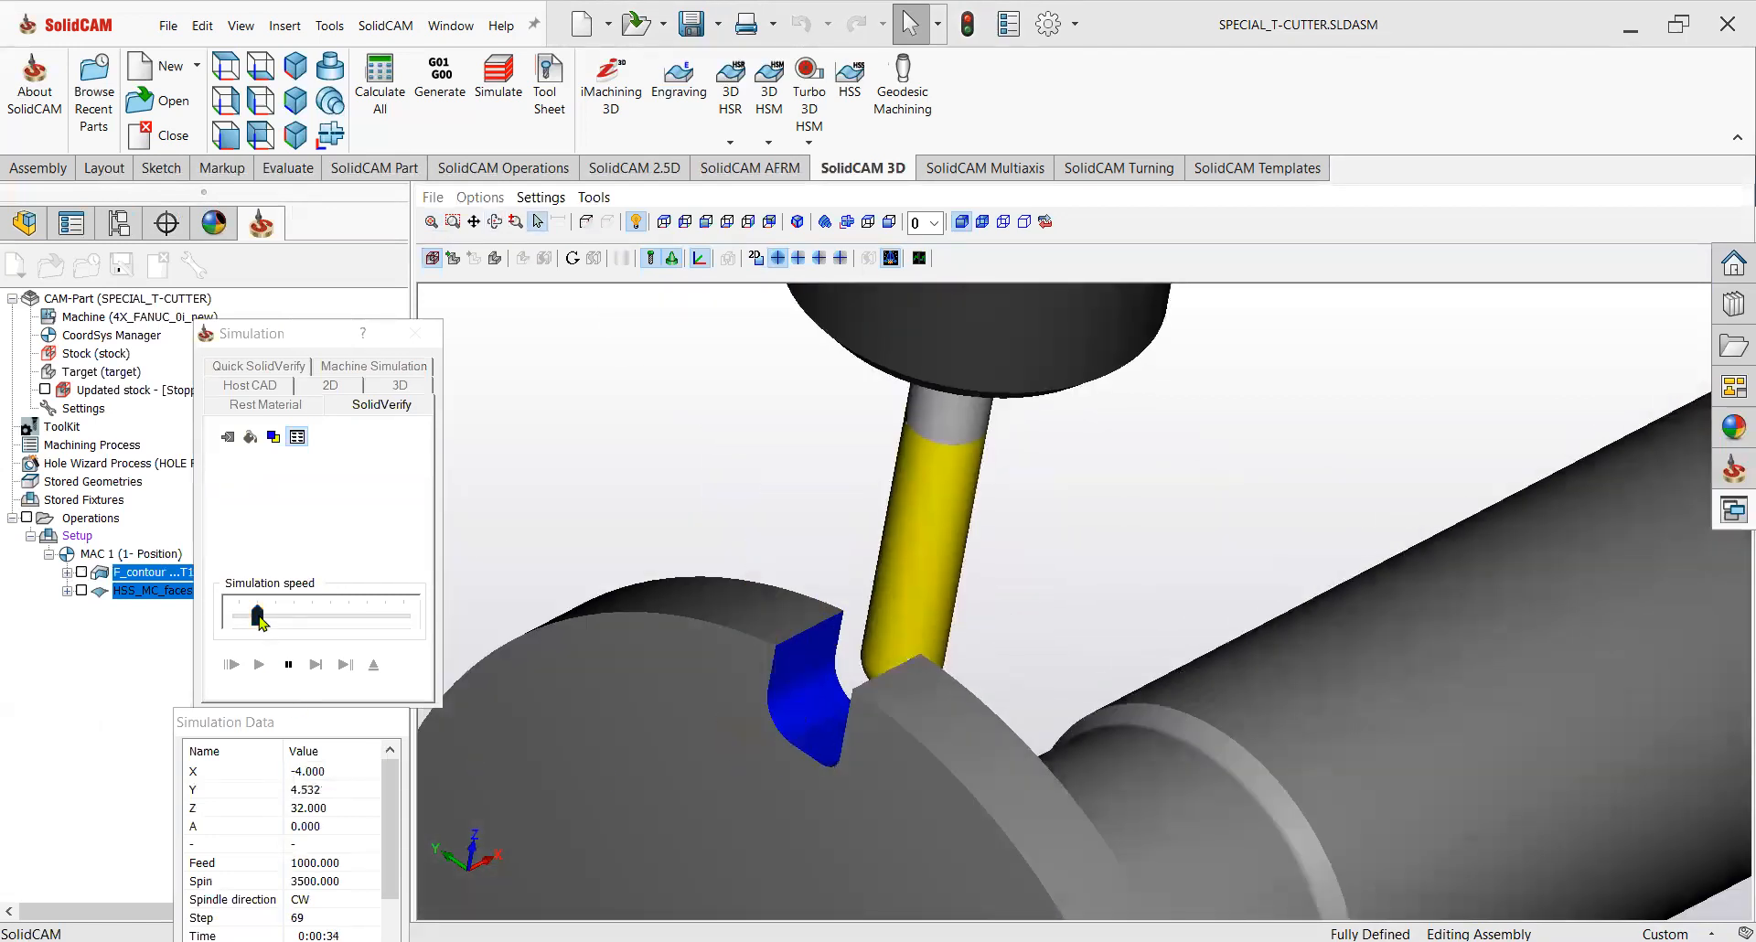
left_click_drag(257, 616, 312, 616)
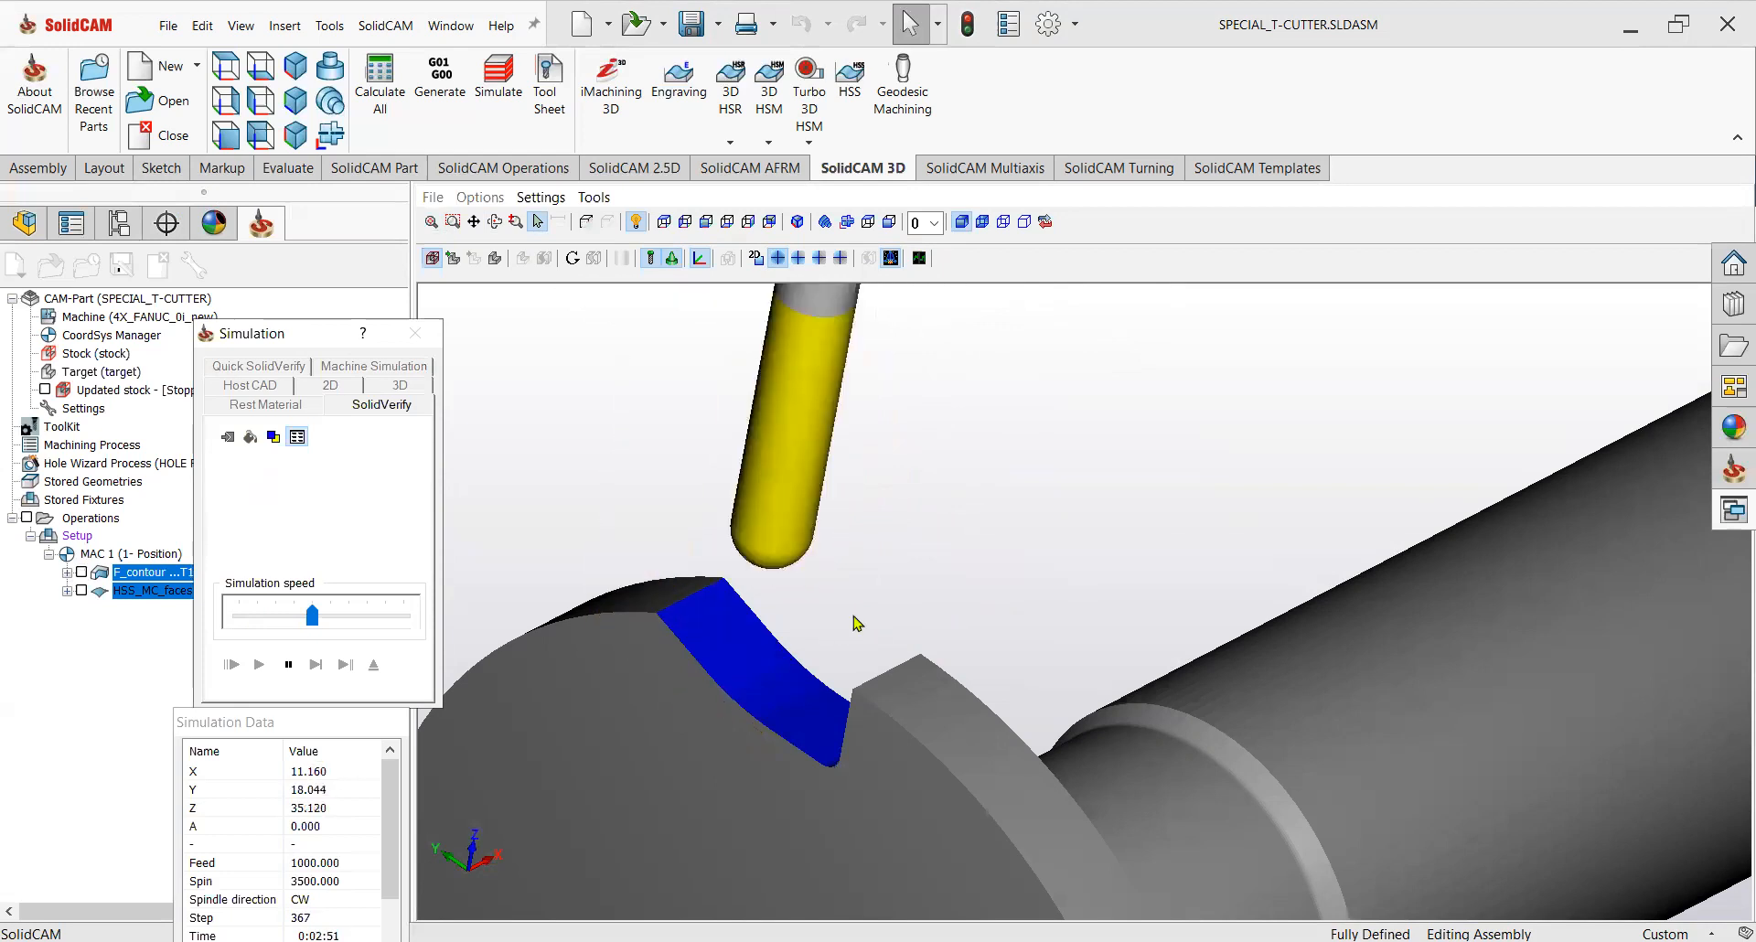
scroll(876, 620, "down", 5)
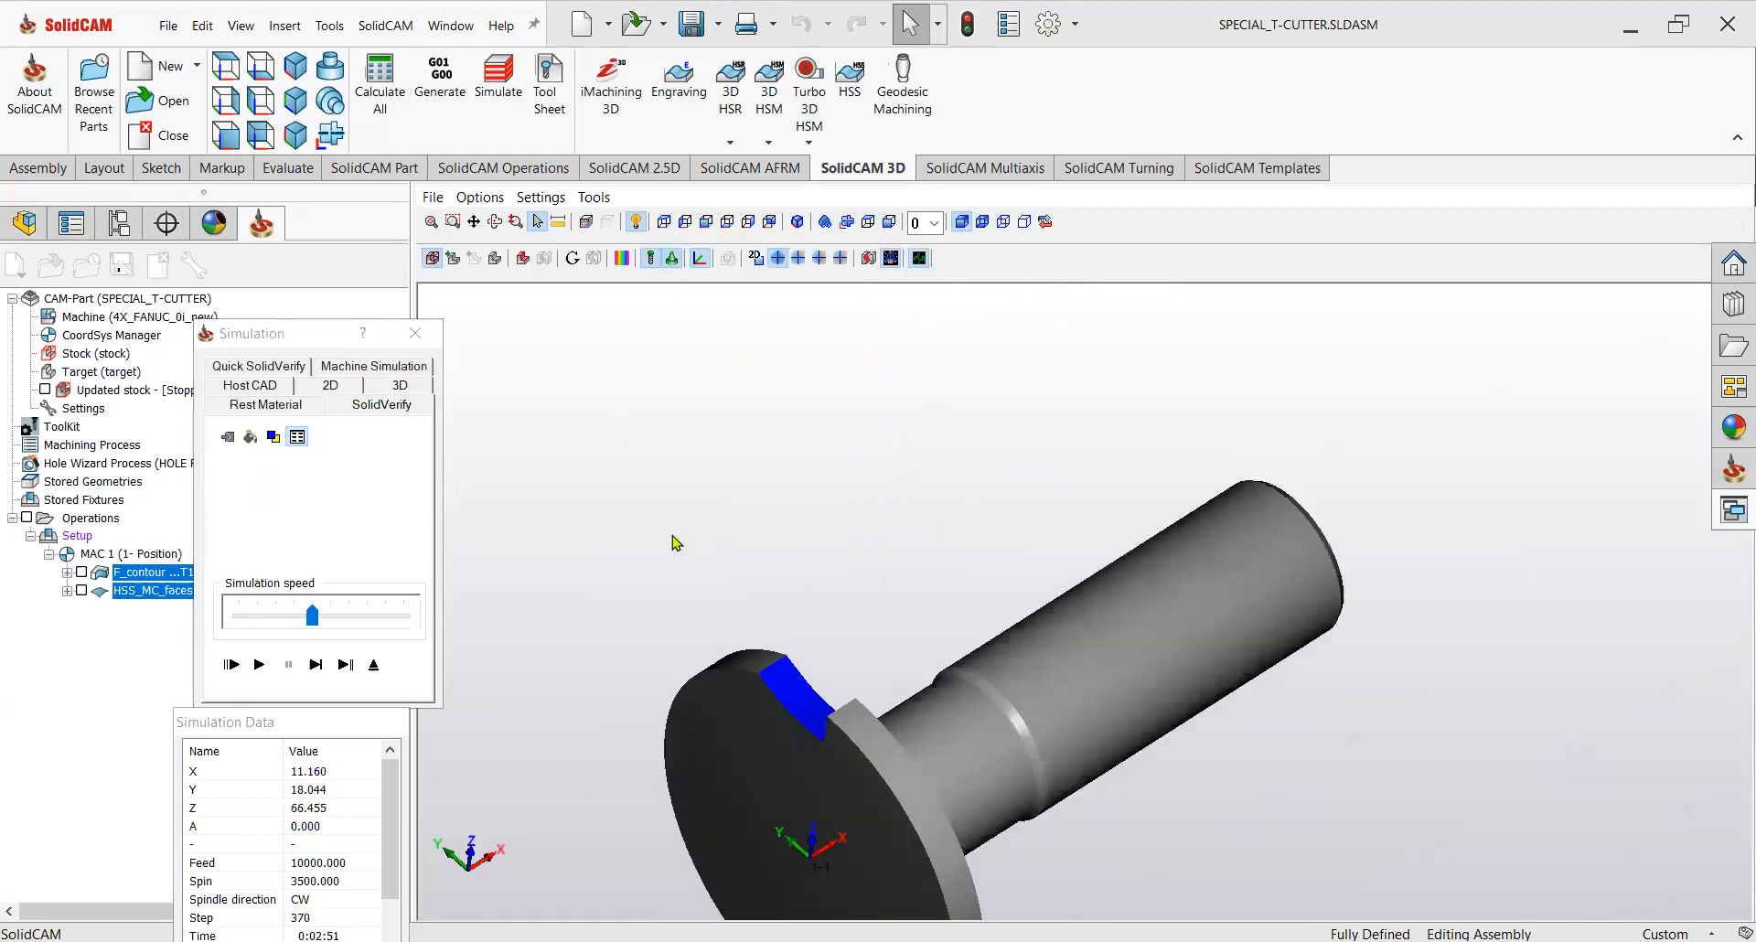
Run the target and machined stock comparison and inspect the deviation colors around the pocket.
left_click(623, 259)
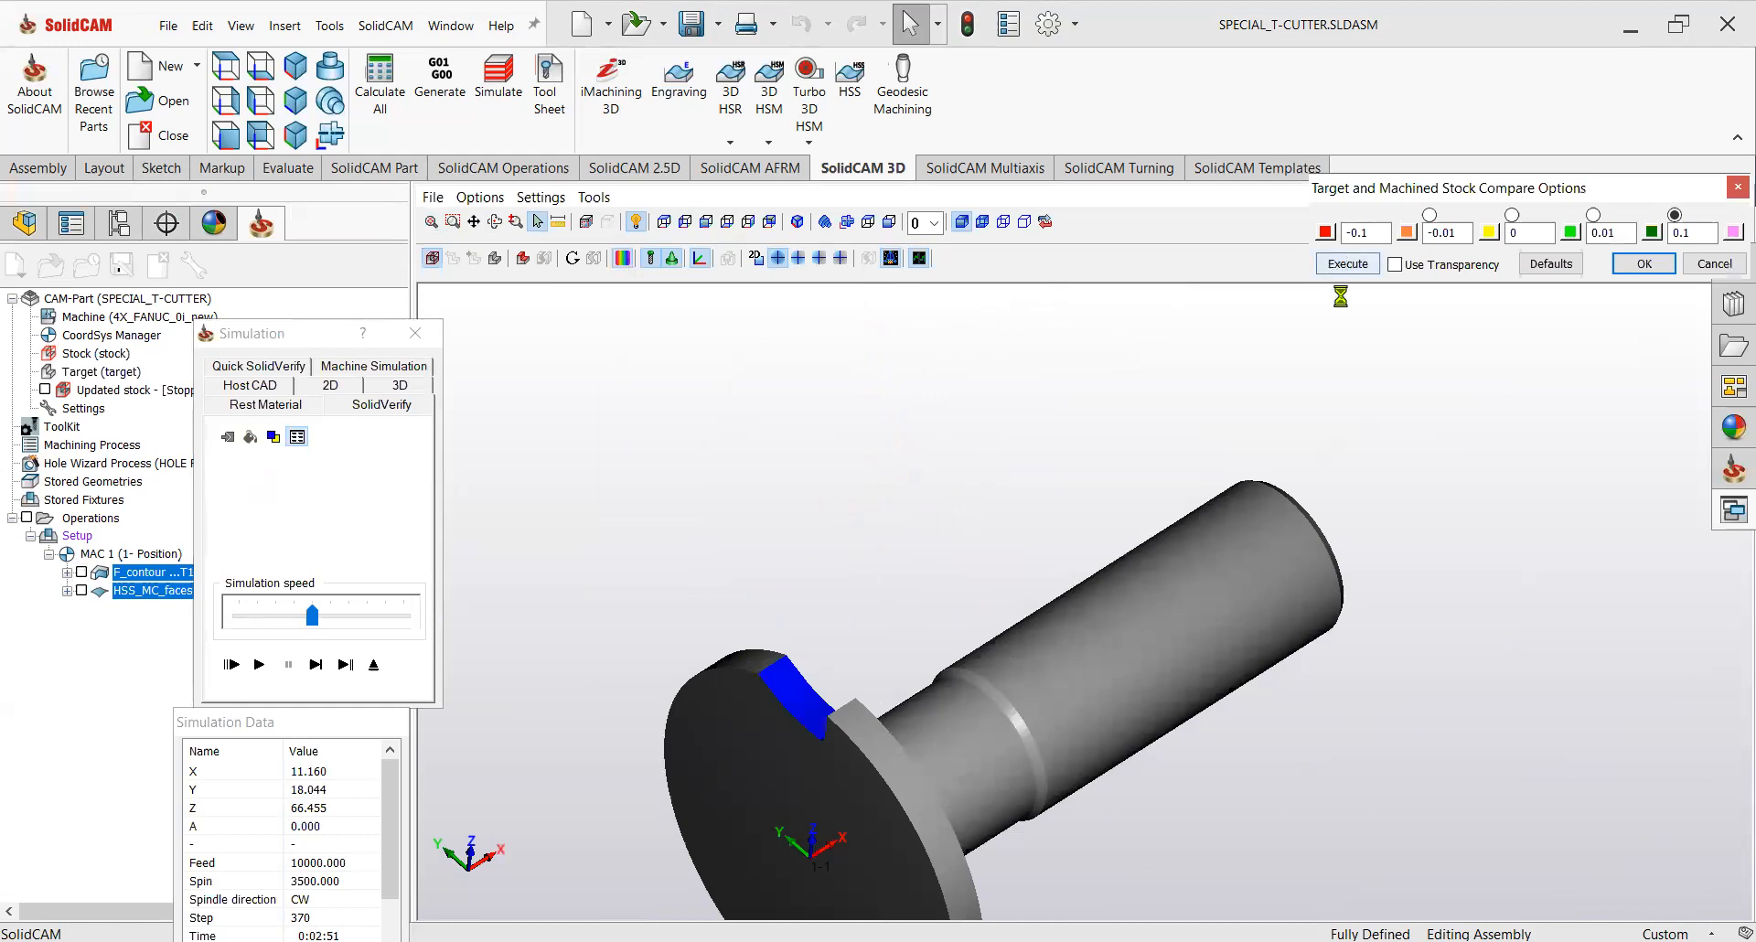
left_click(1348, 264)
scroll(812, 752, "up", 3)
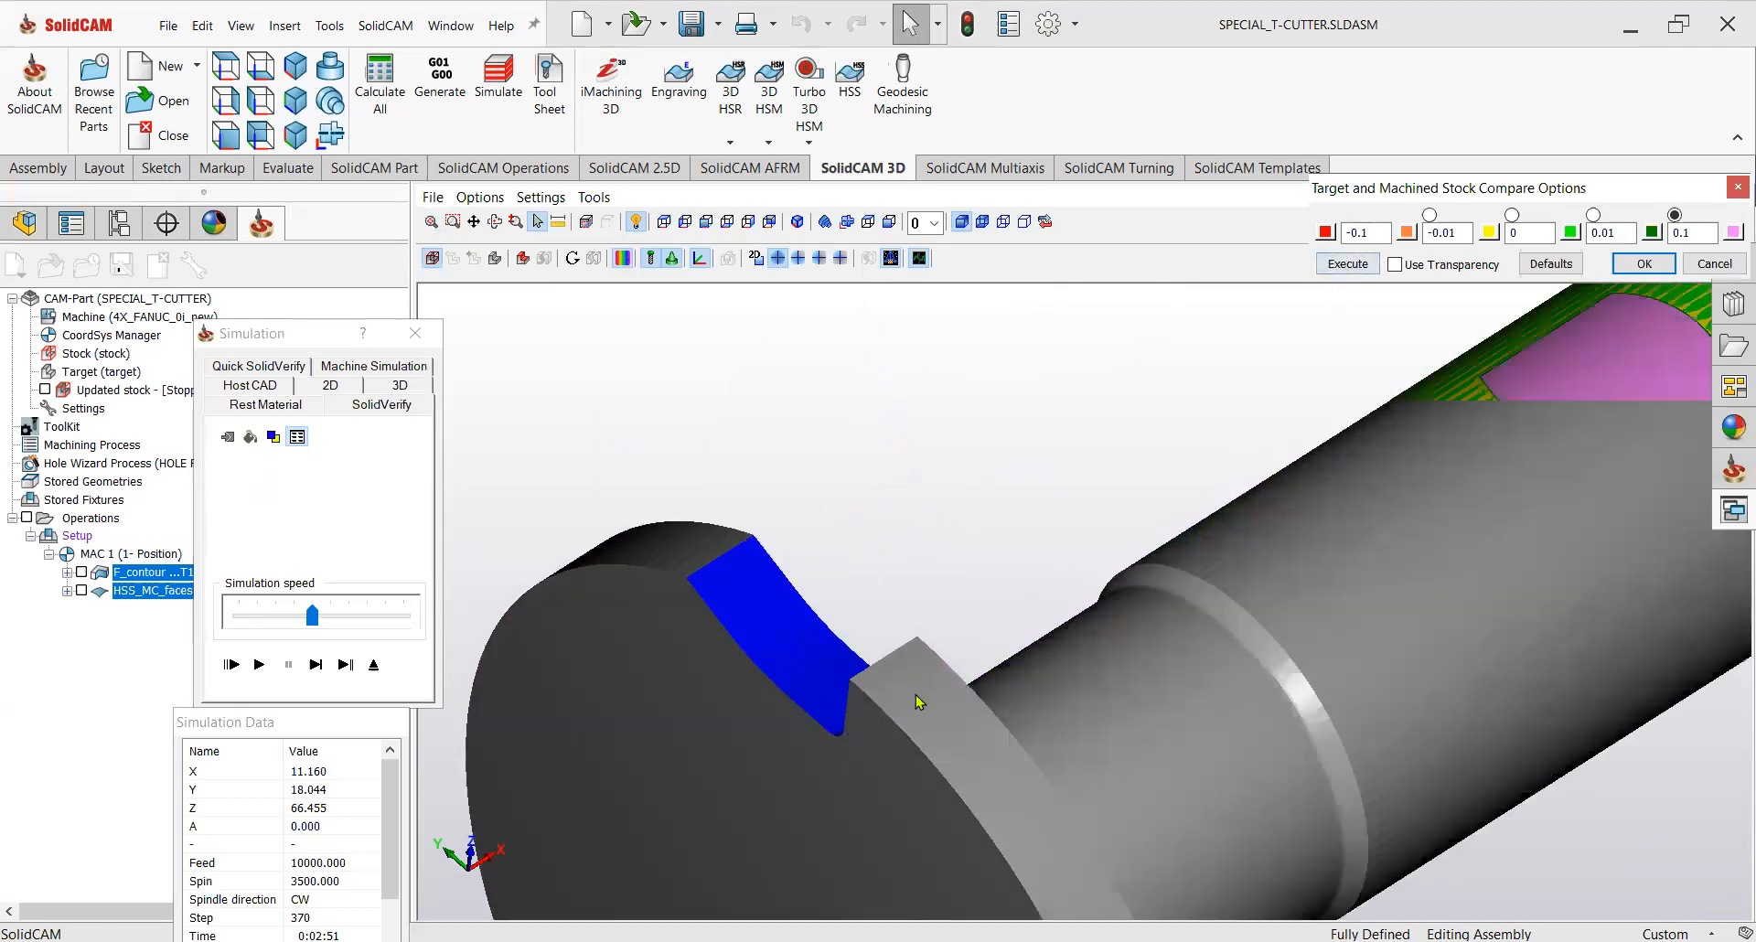
scroll(960, 686, "up", 2)
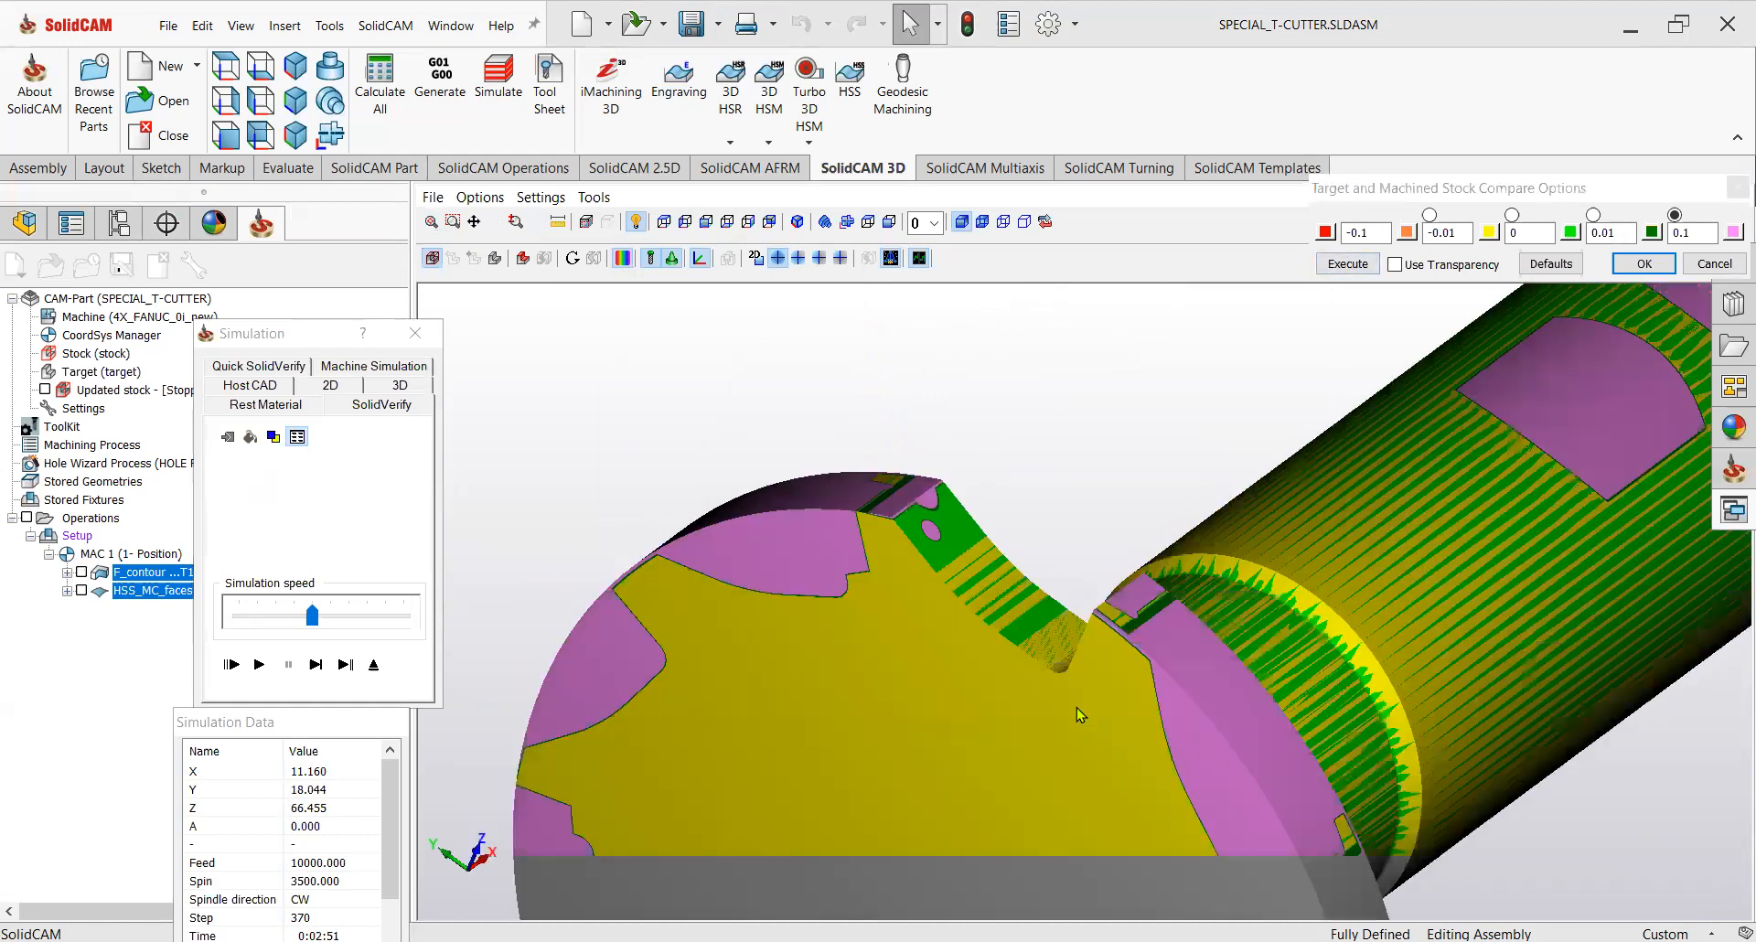
scroll(1057, 679, "up", 3)
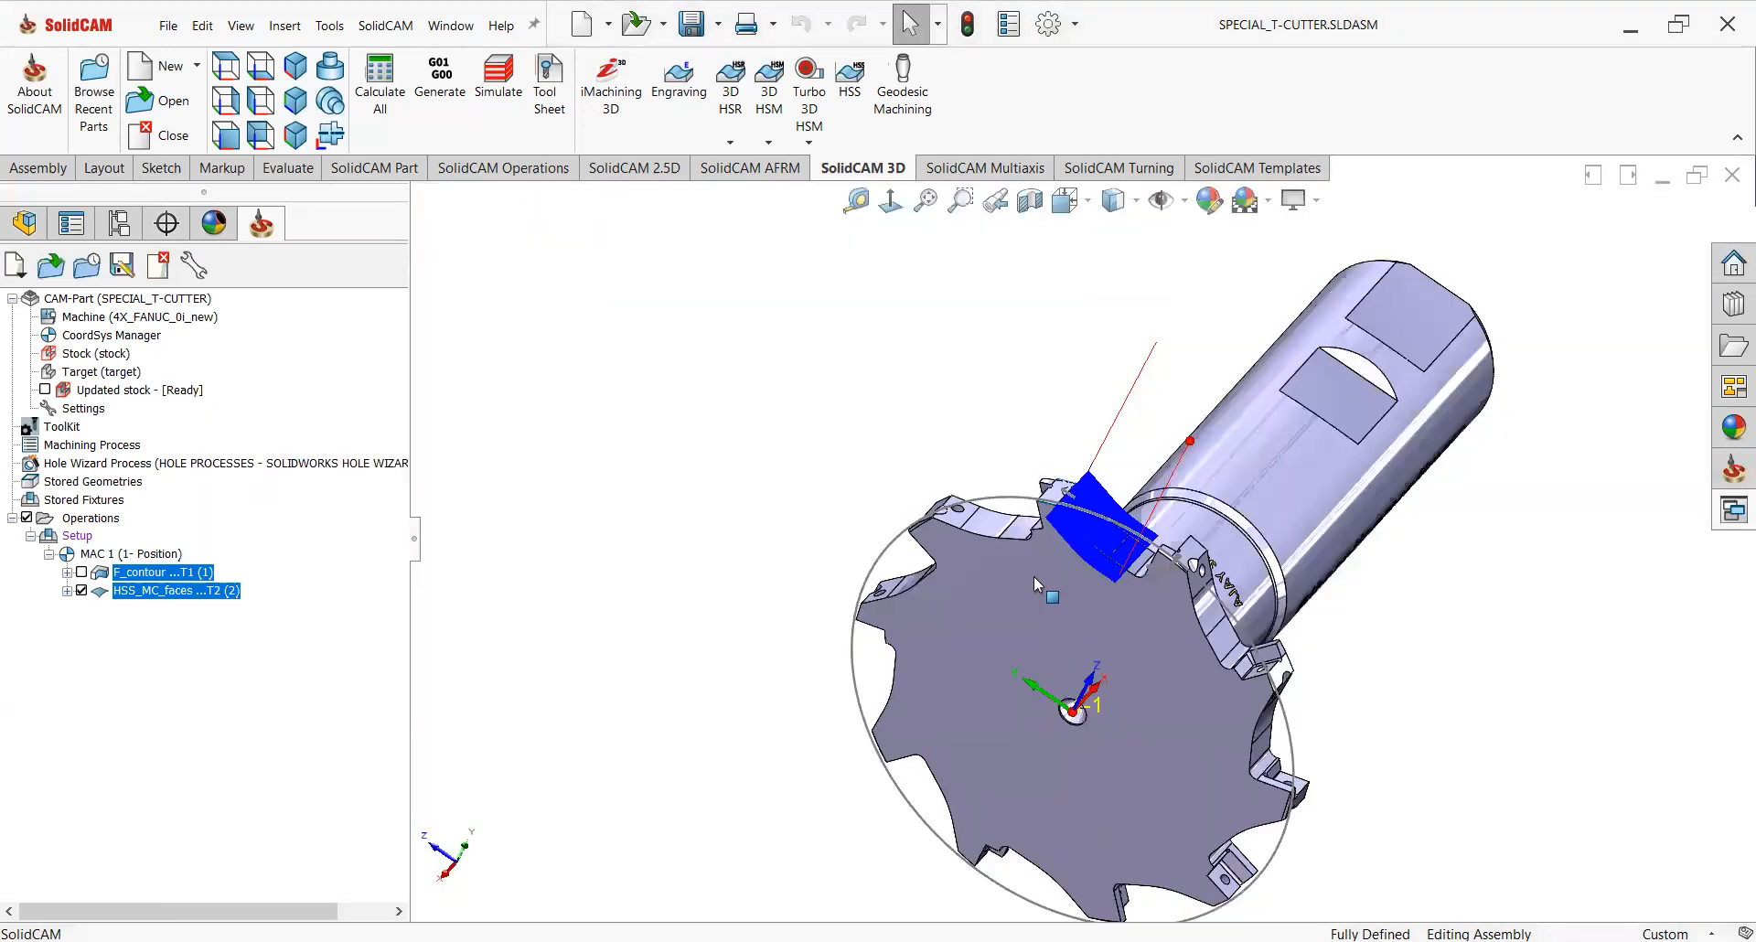
scroll(1042, 581, "down", 1)
mouse_move(1123, 581)
middle_mouse_down()
mouse_move(1178, 519)
mouse_move(1099, 581)
middle_mouse_up()
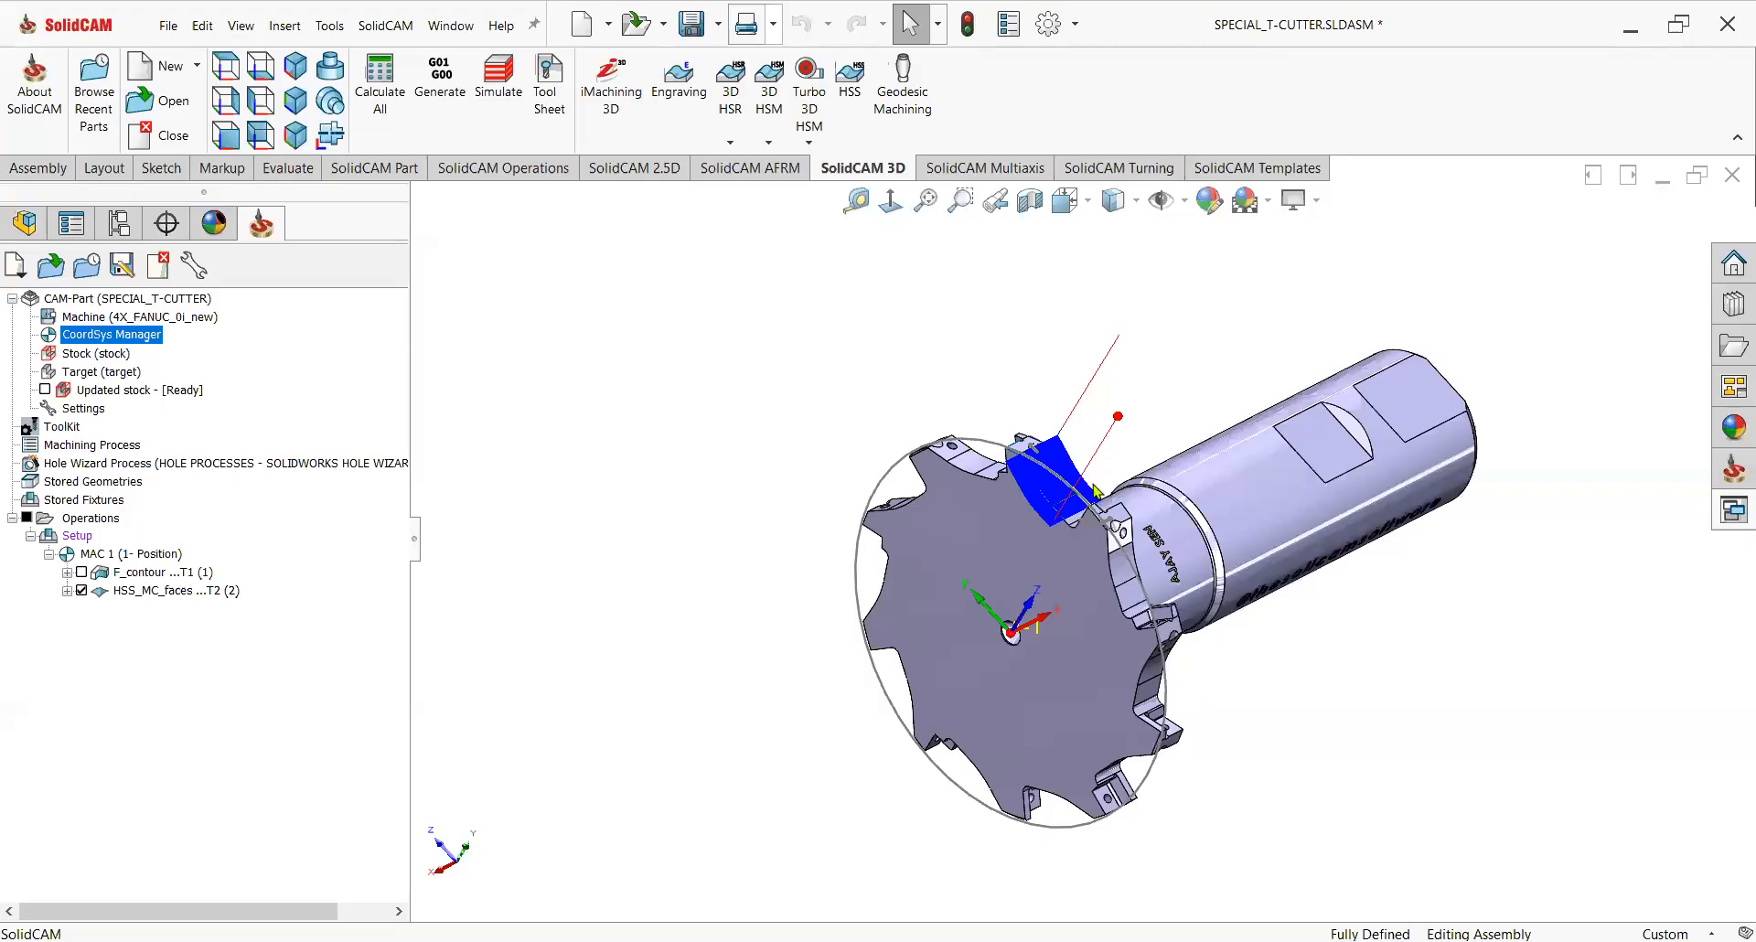
Add a second CoordSys position by picking the tooth's face, flip it around Z, and confirm the CoordSys Manager.
left_click(82, 591)
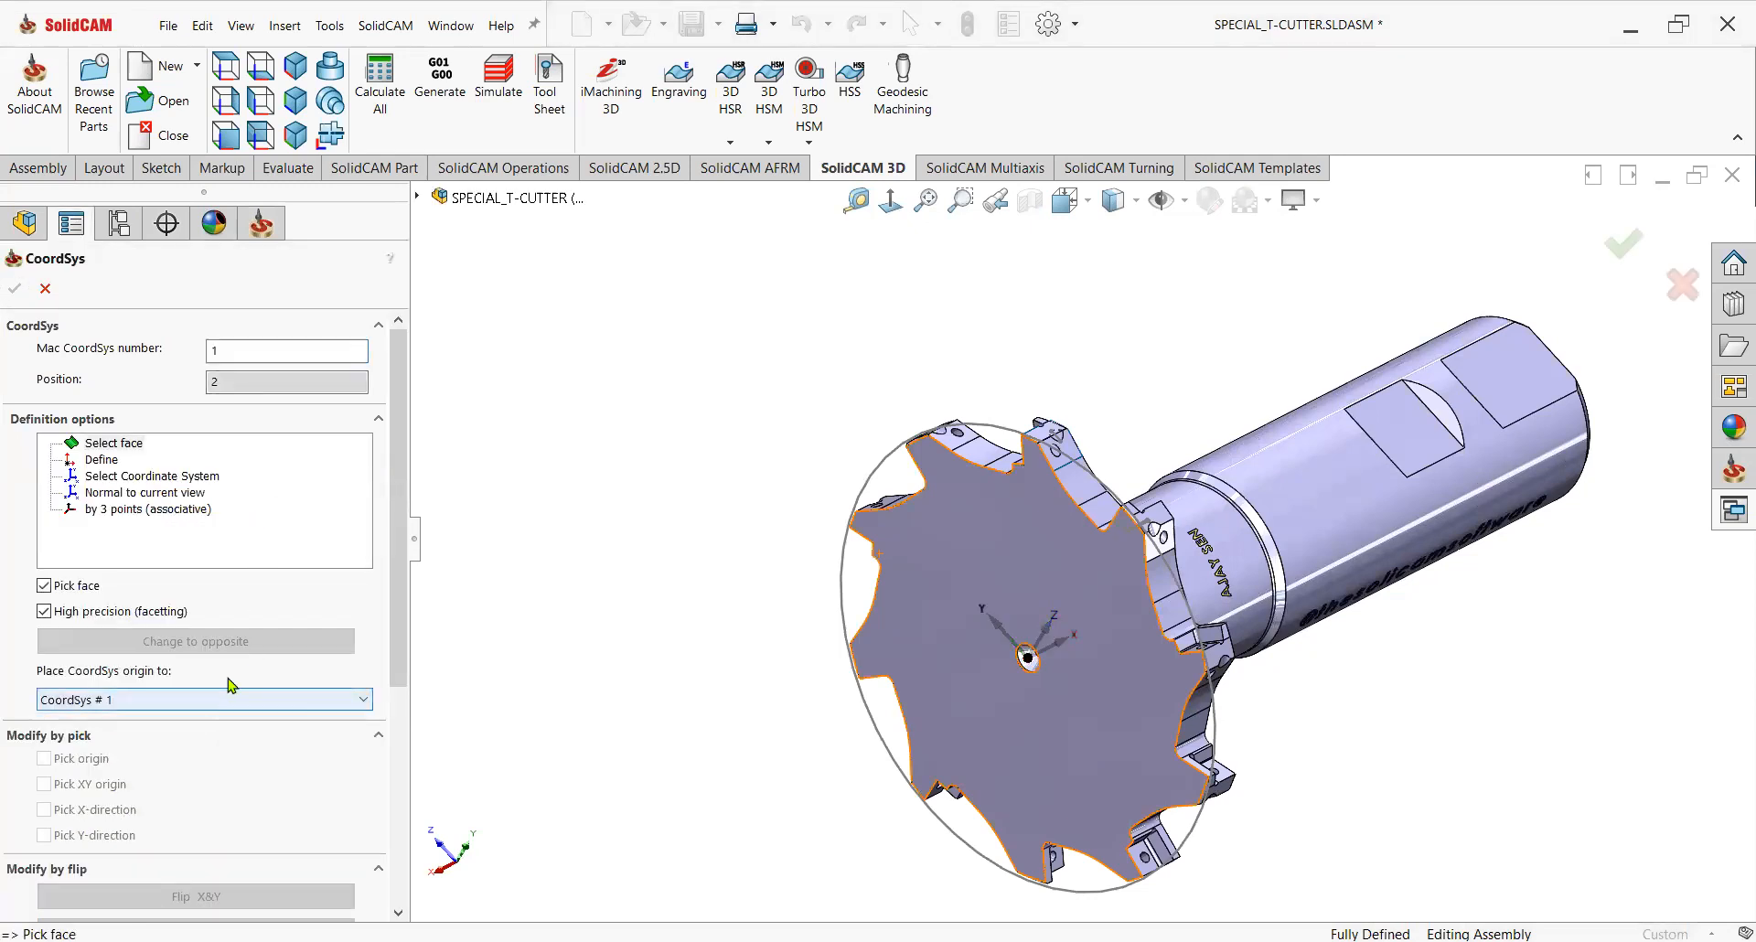
left_click(1102, 606)
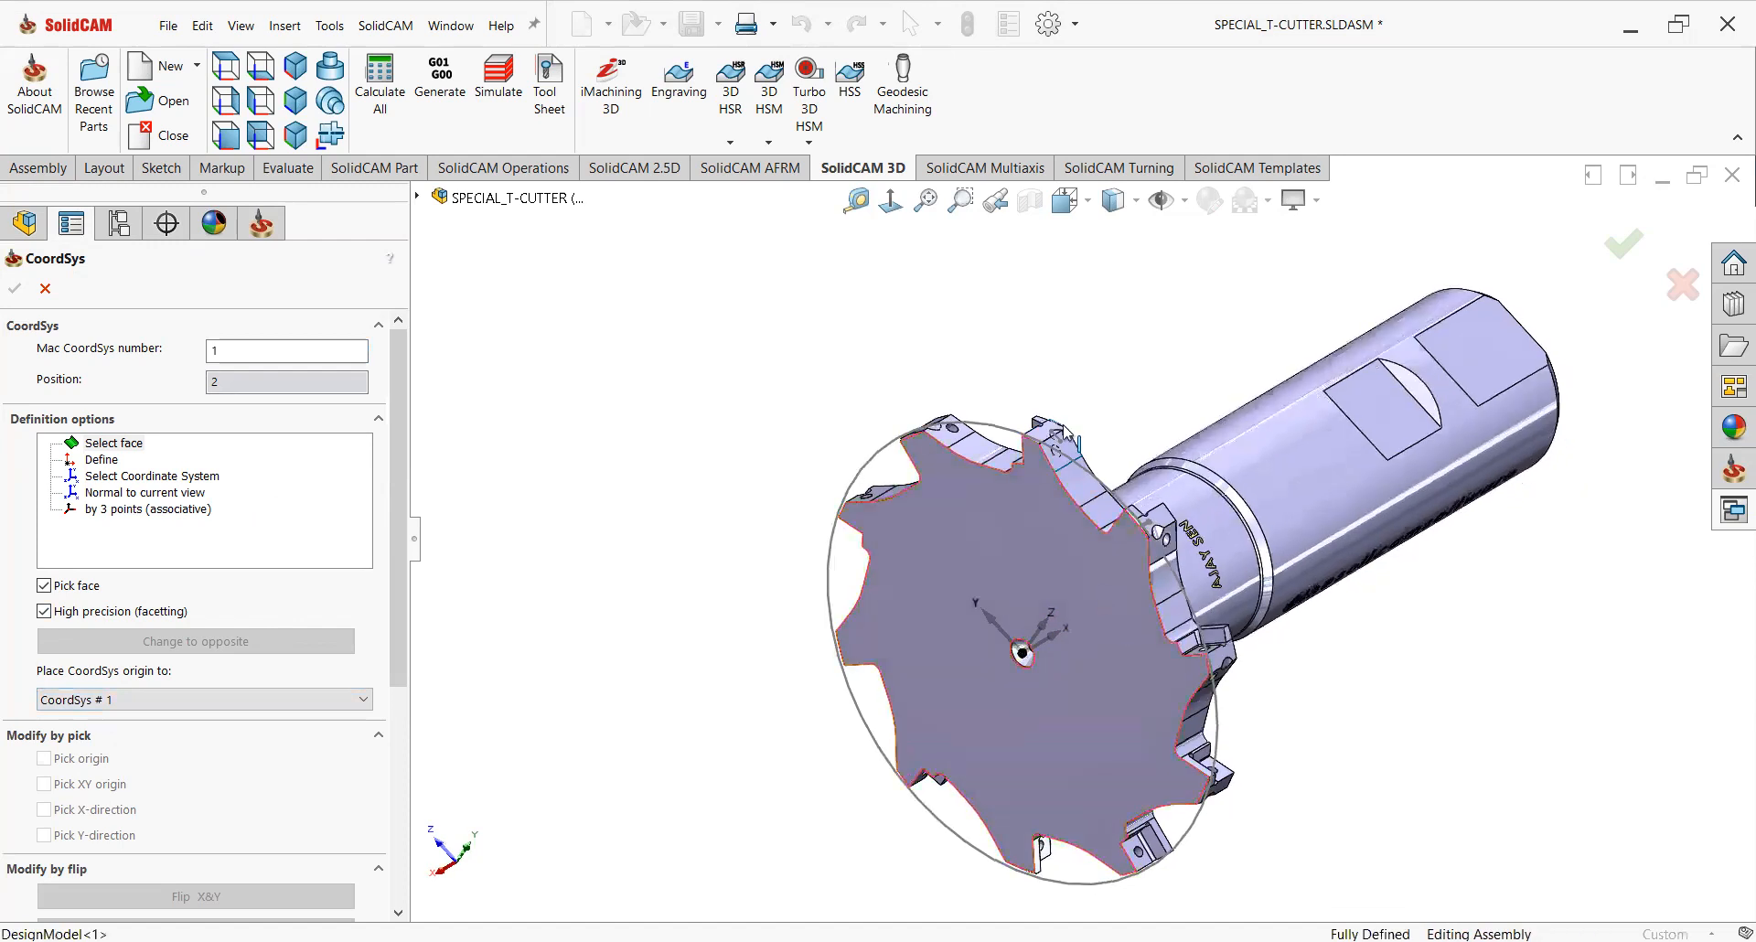
scroll(1043, 475, "down", 5)
left_click(1024, 497)
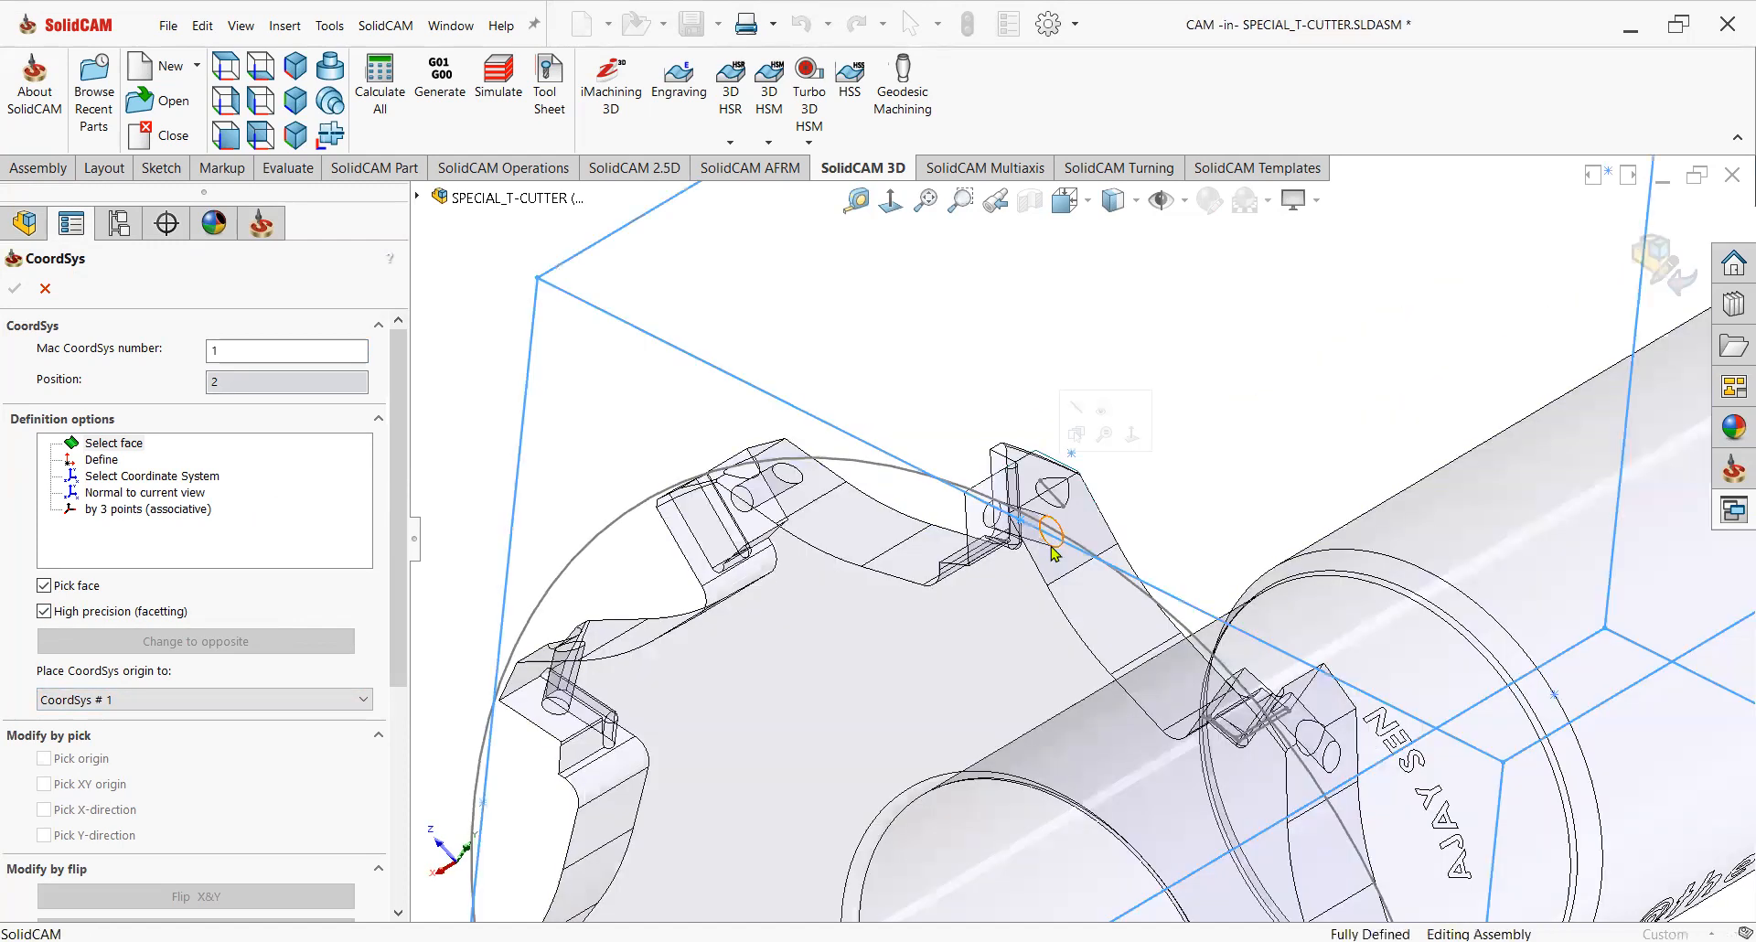
scroll(1059, 830, "down", 2)
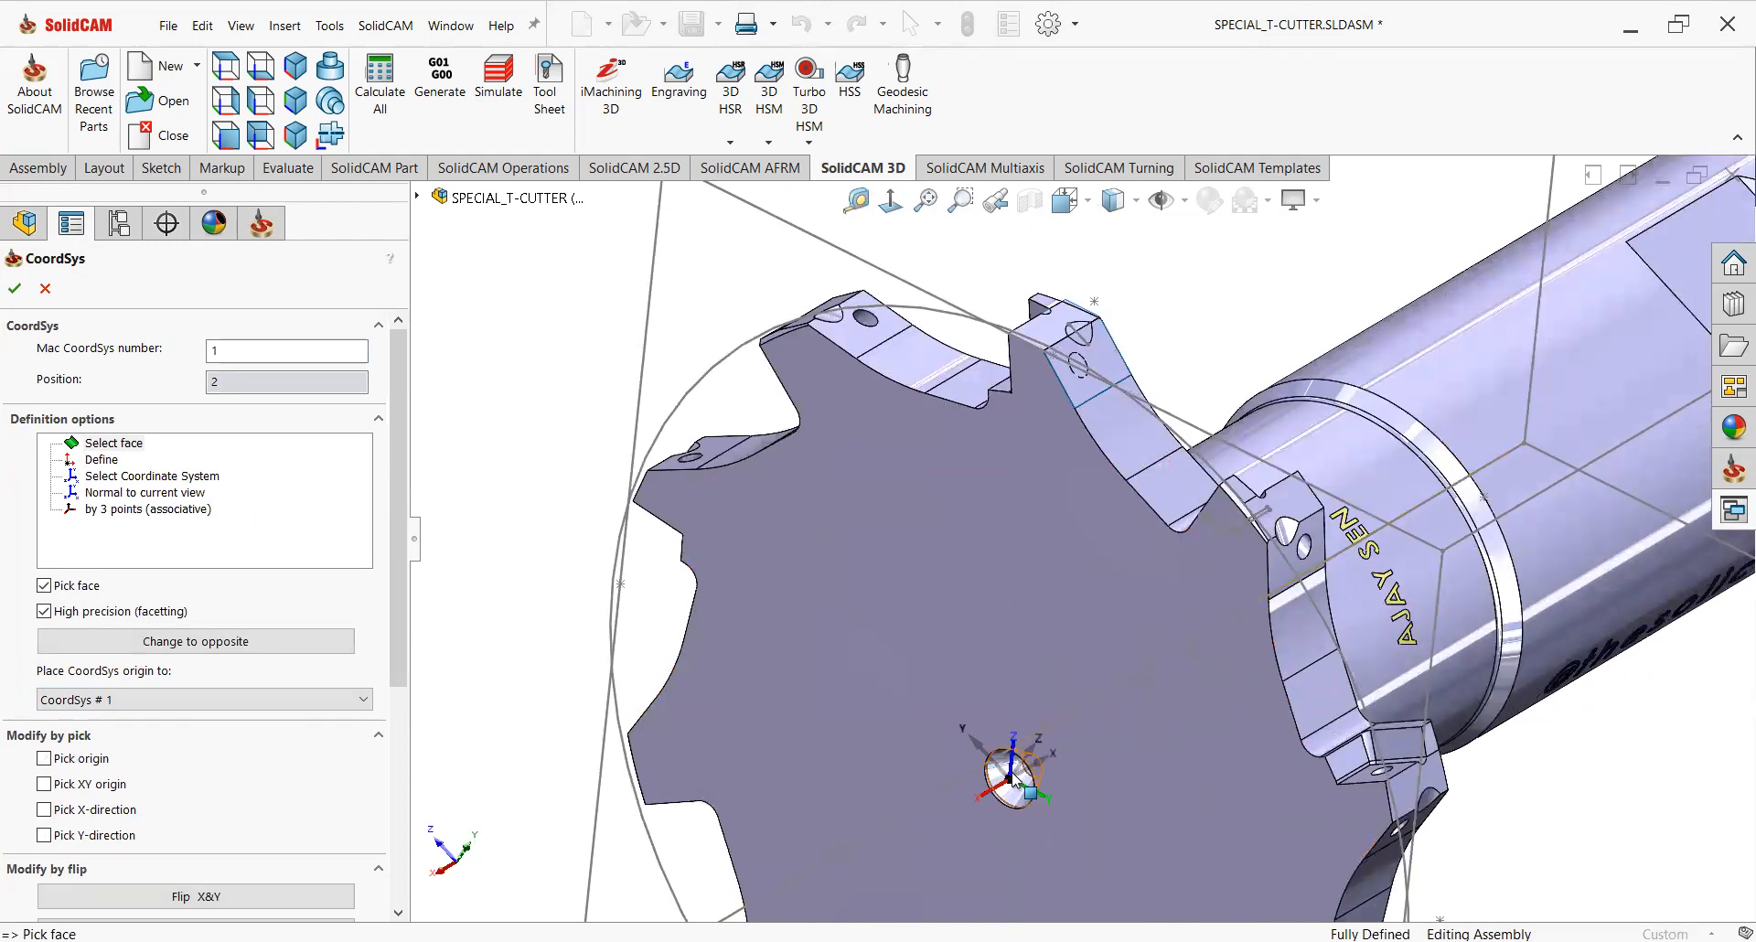
scroll(402, 681, "down", 3)
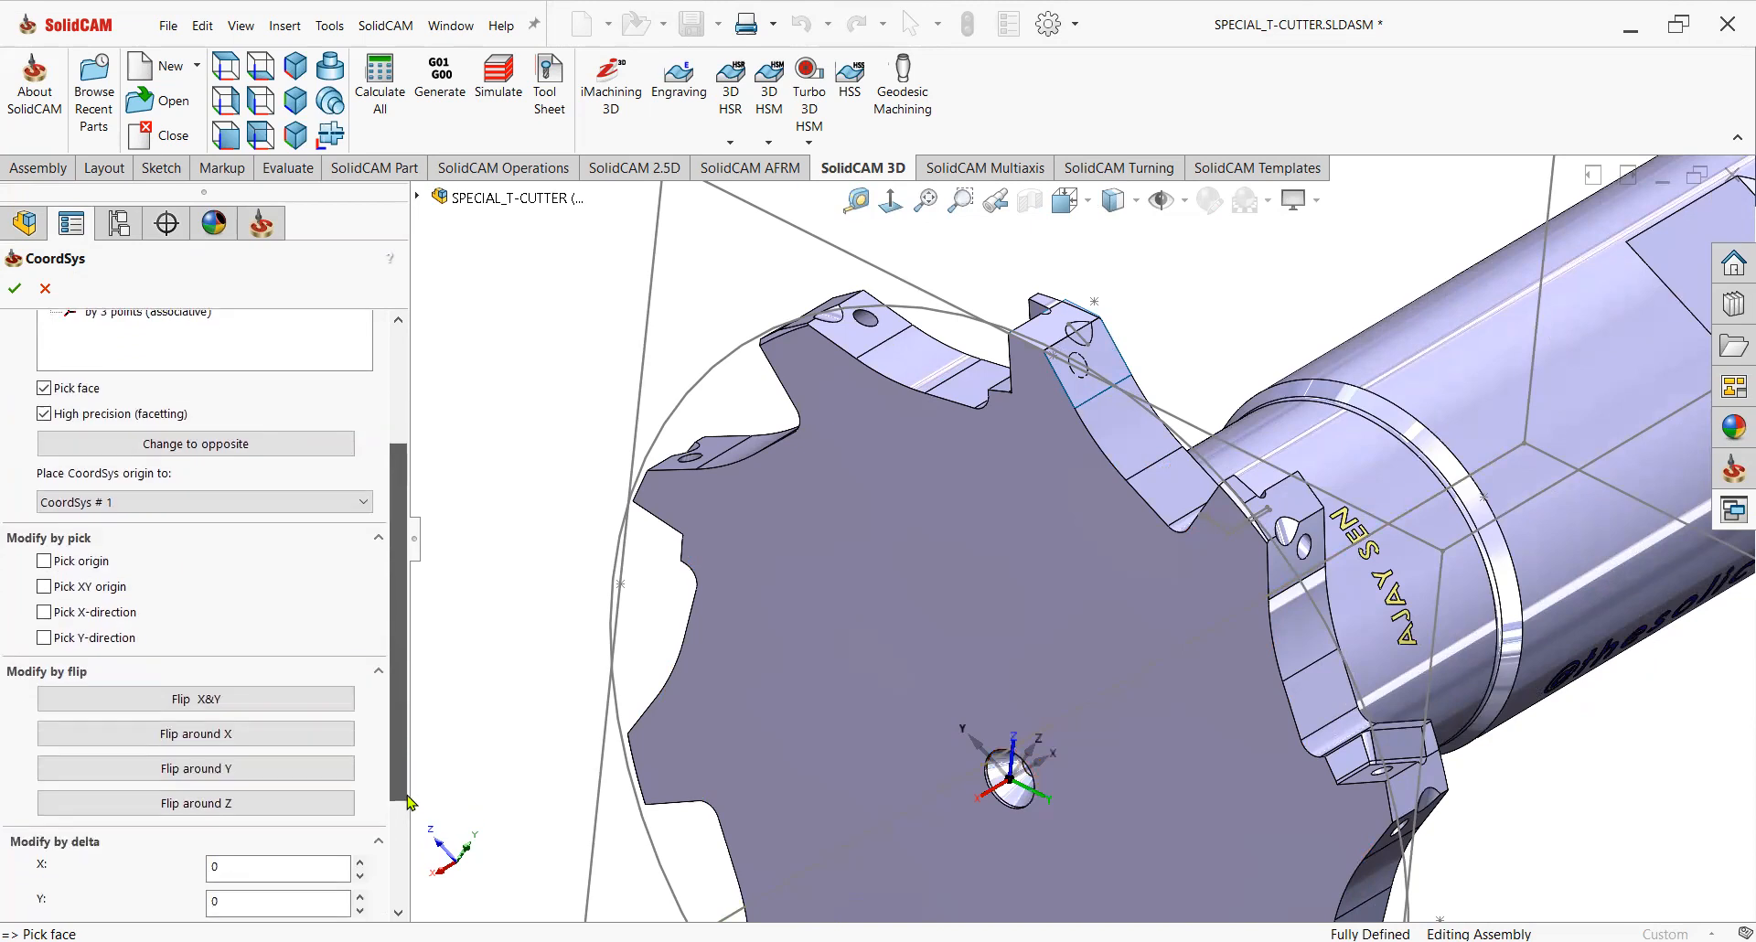
left_click(282, 773)
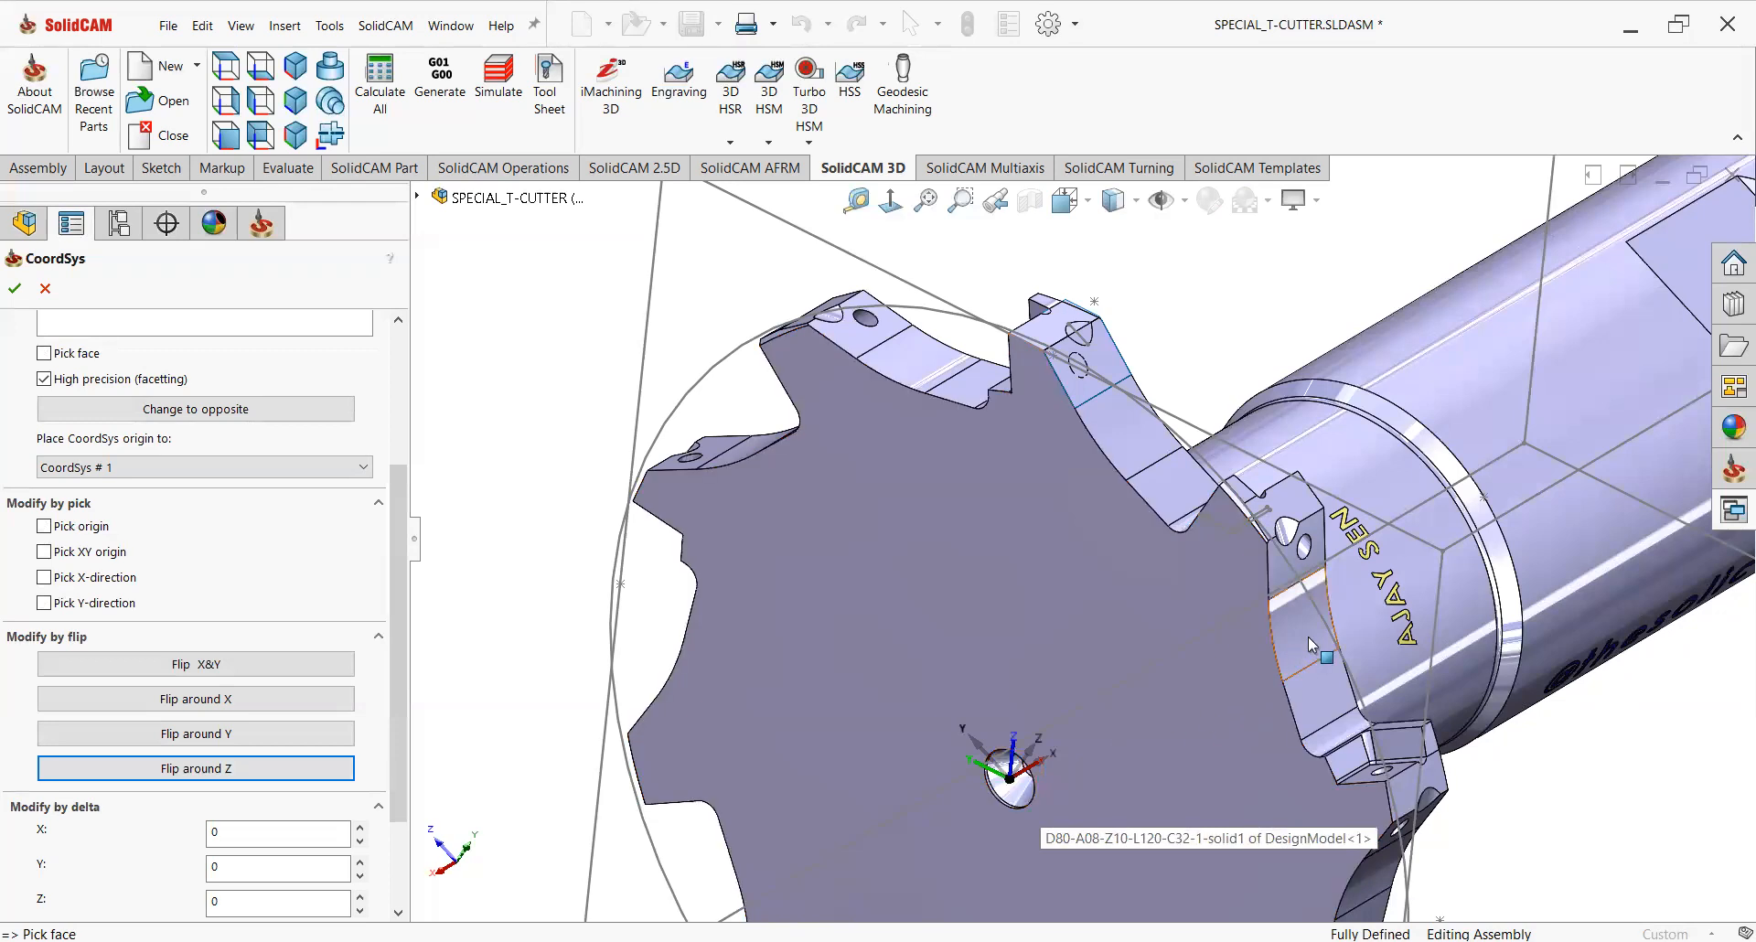
scroll(1308, 638, "up", 1)
scroll(1307, 639, "up", 1)
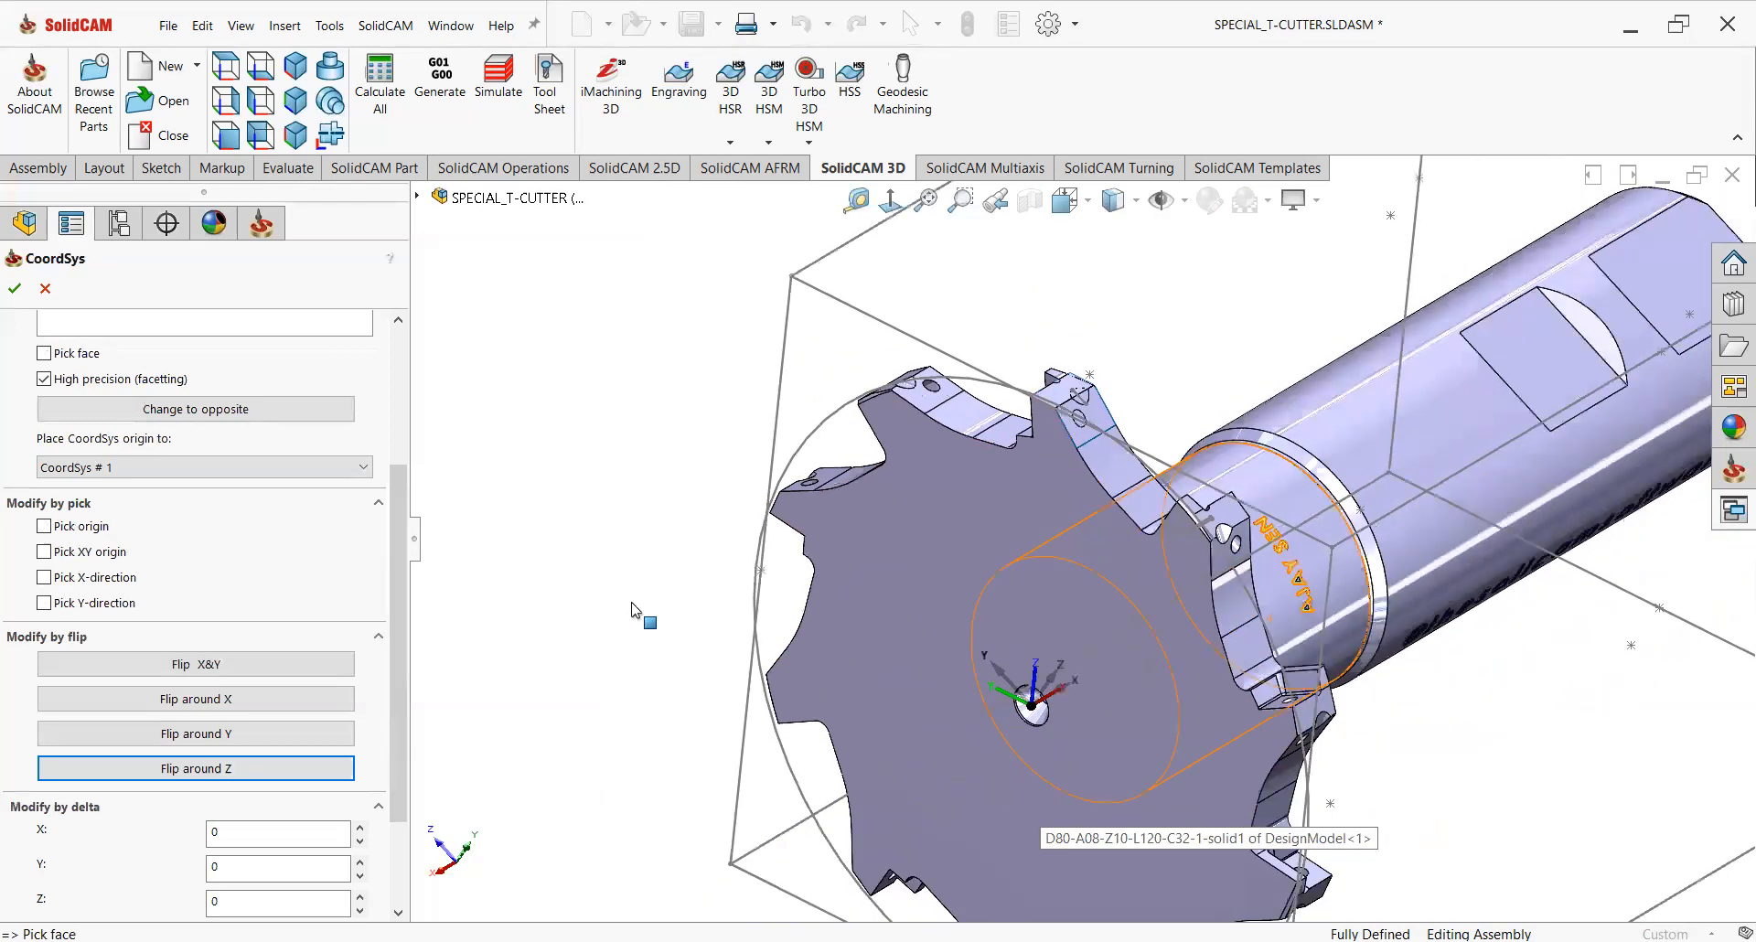
left_click(15, 291)
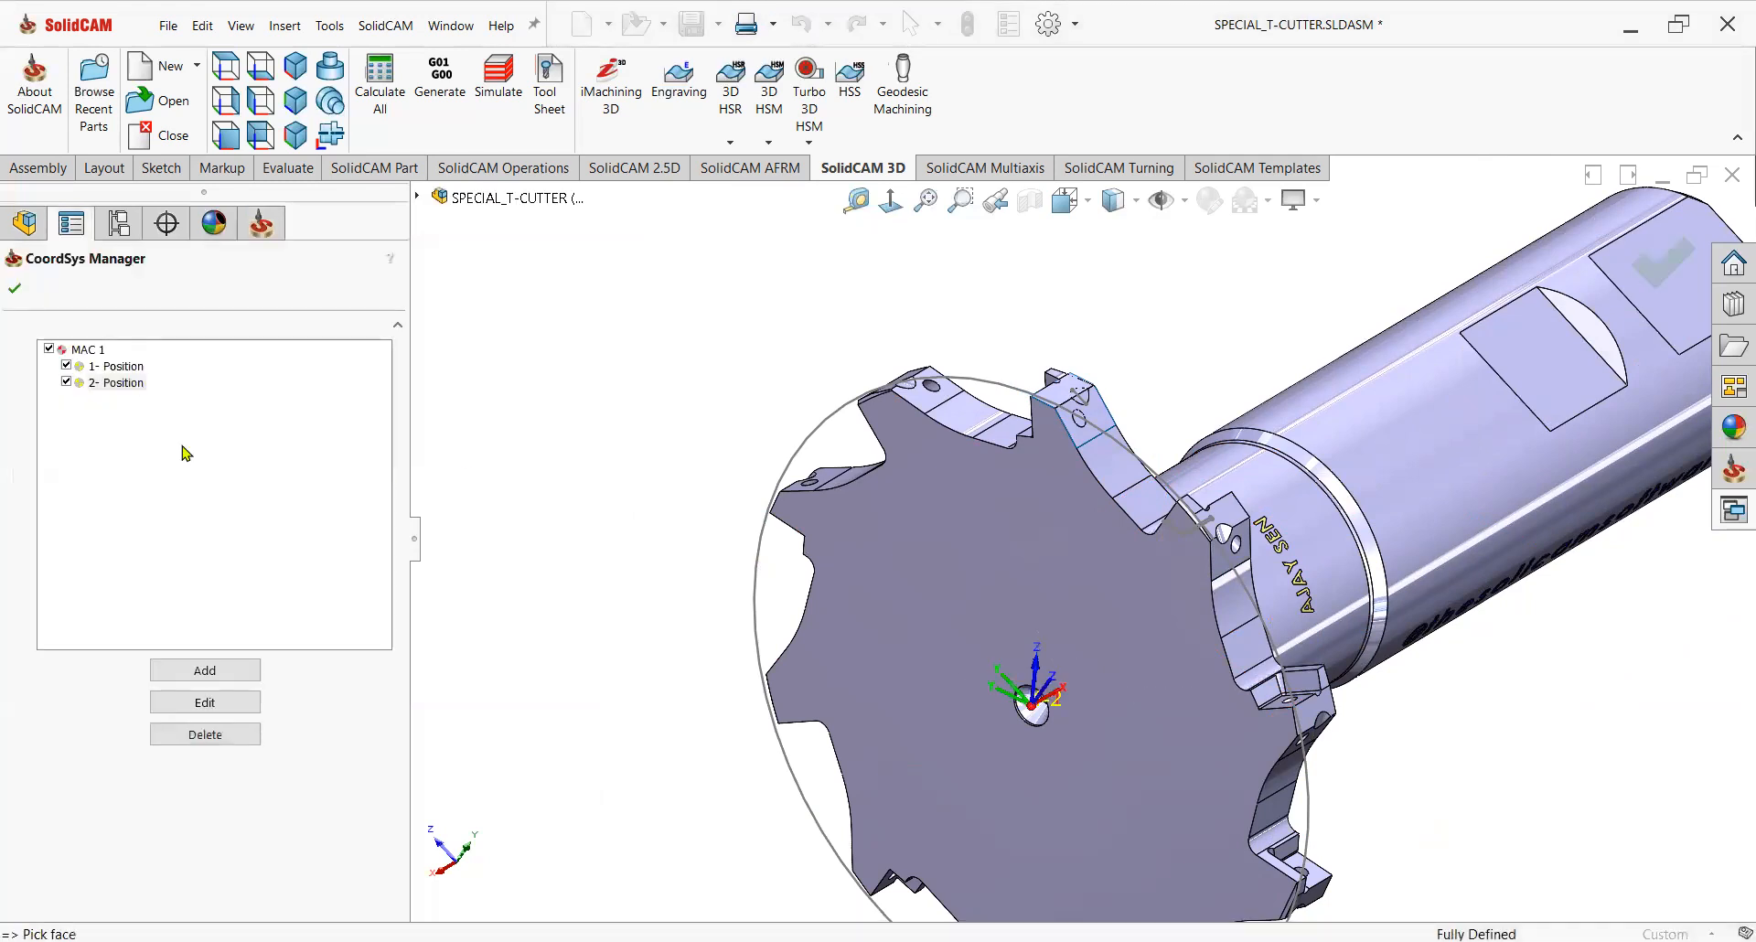
left_click(15, 288)
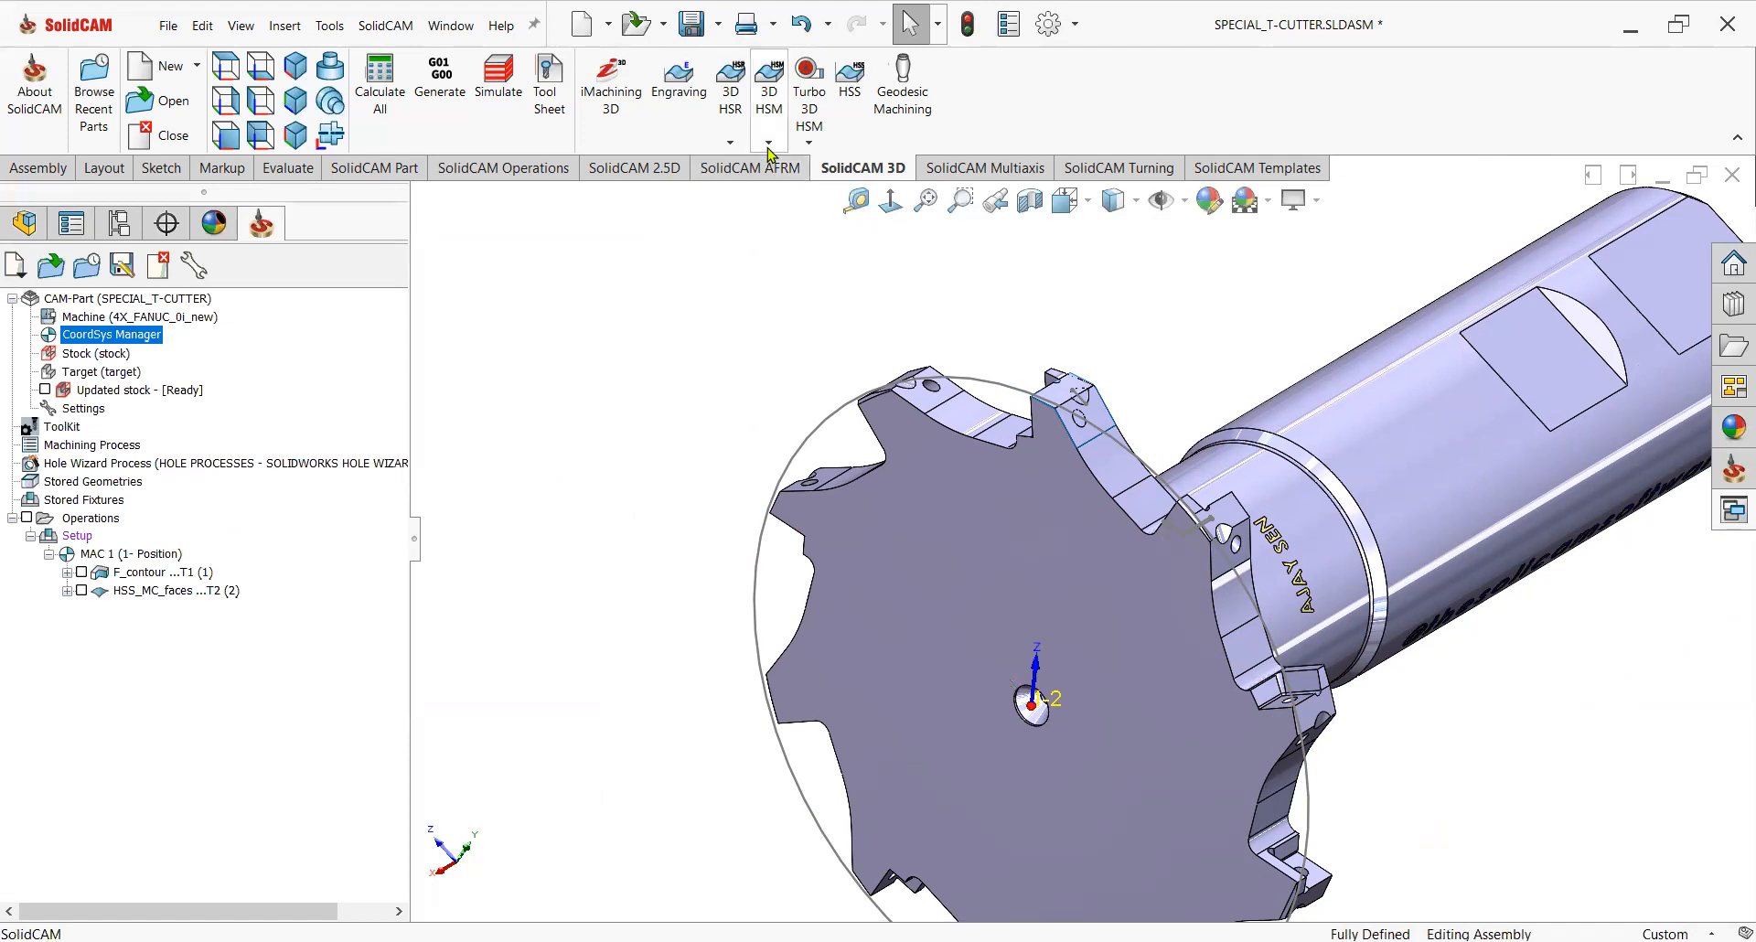
Create a new Profile operation and define geometry contour3 by chaining the edge of the next tooth's seat.
left_click(638, 168)
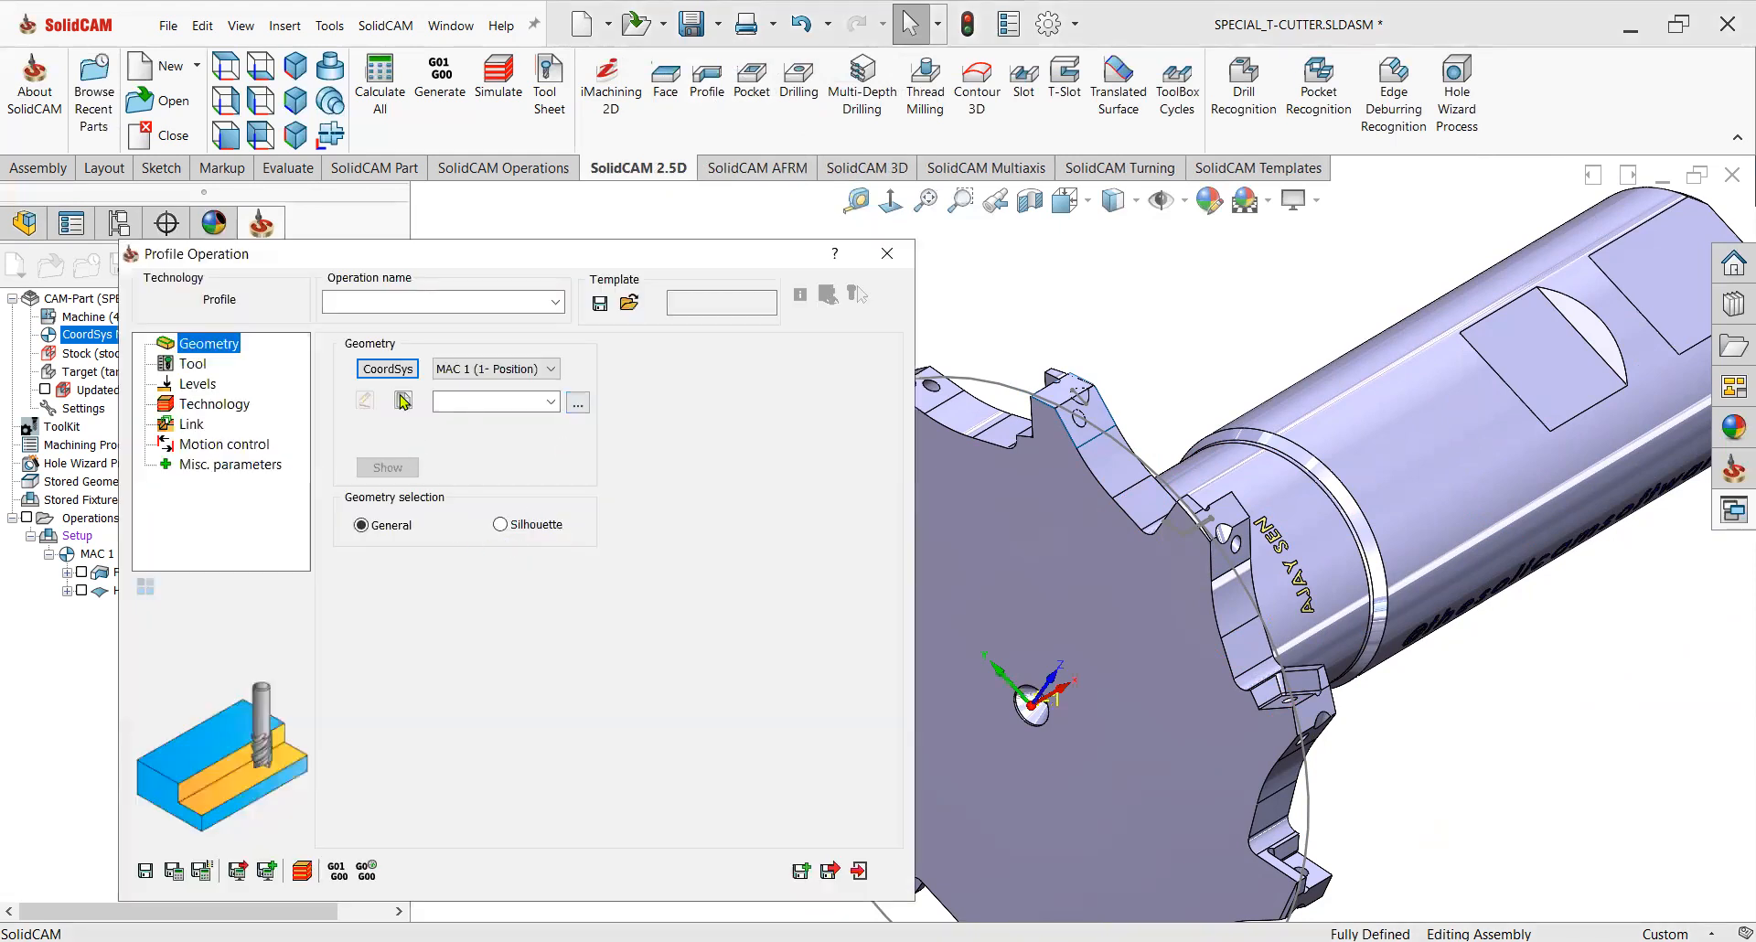
left_click(403, 400)
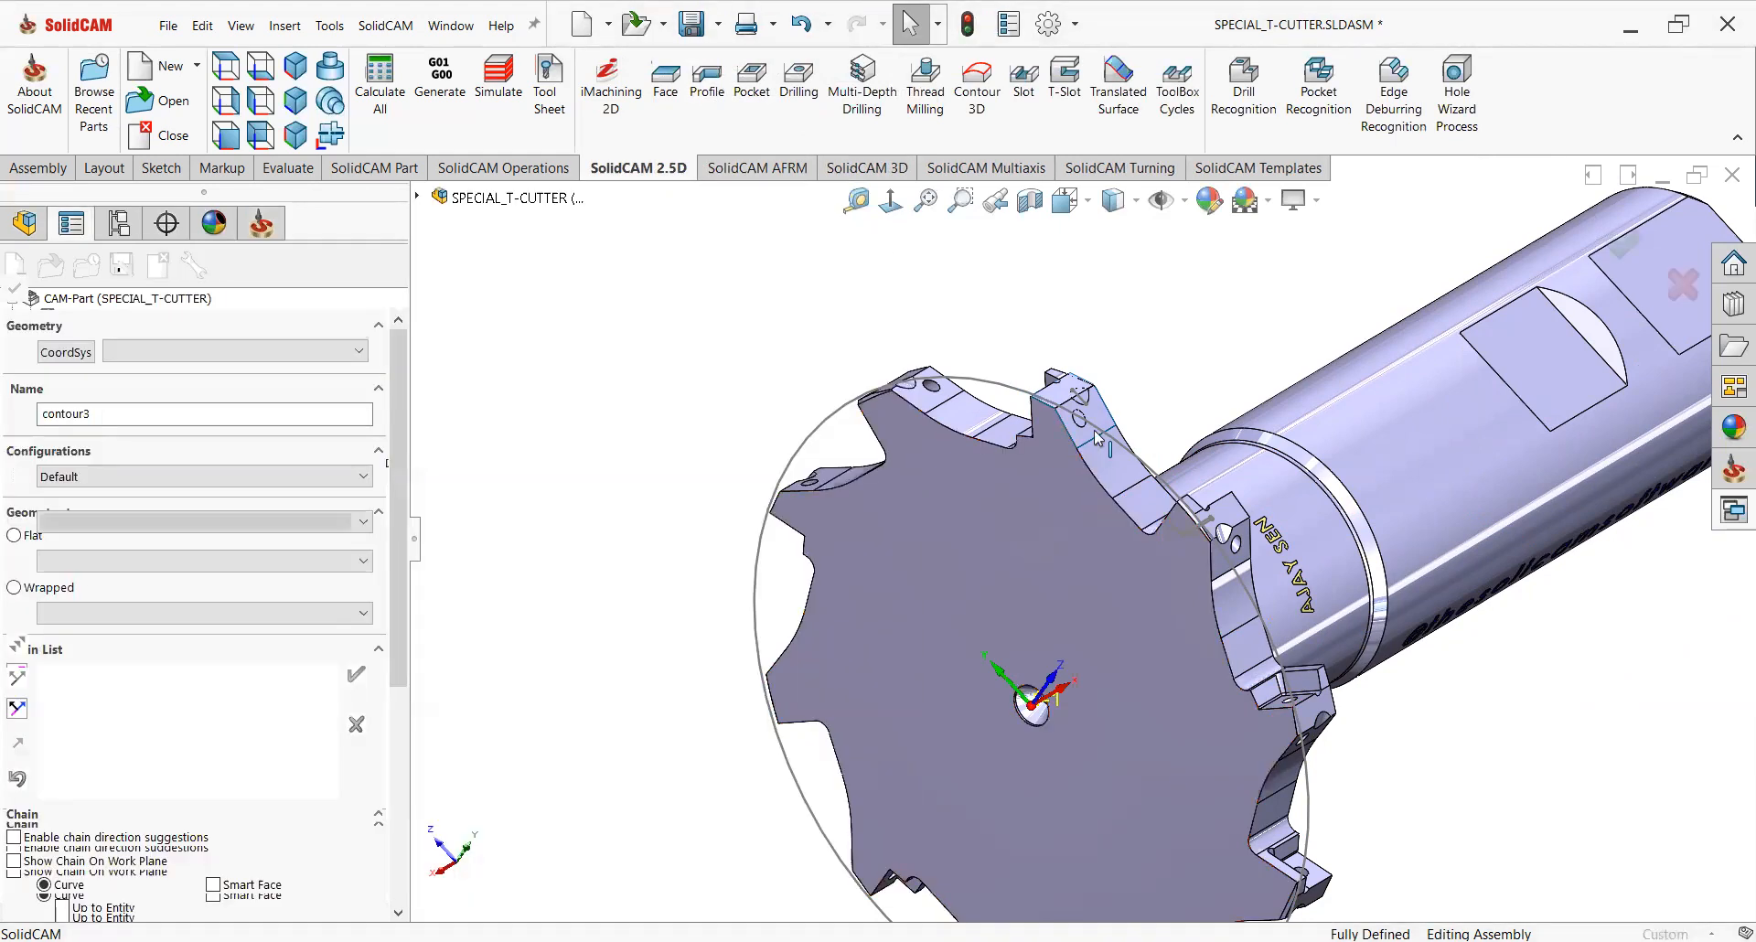
scroll(1098, 421, "down", 3)
left_click(64, 883)
scroll(1160, 375, "down", 3)
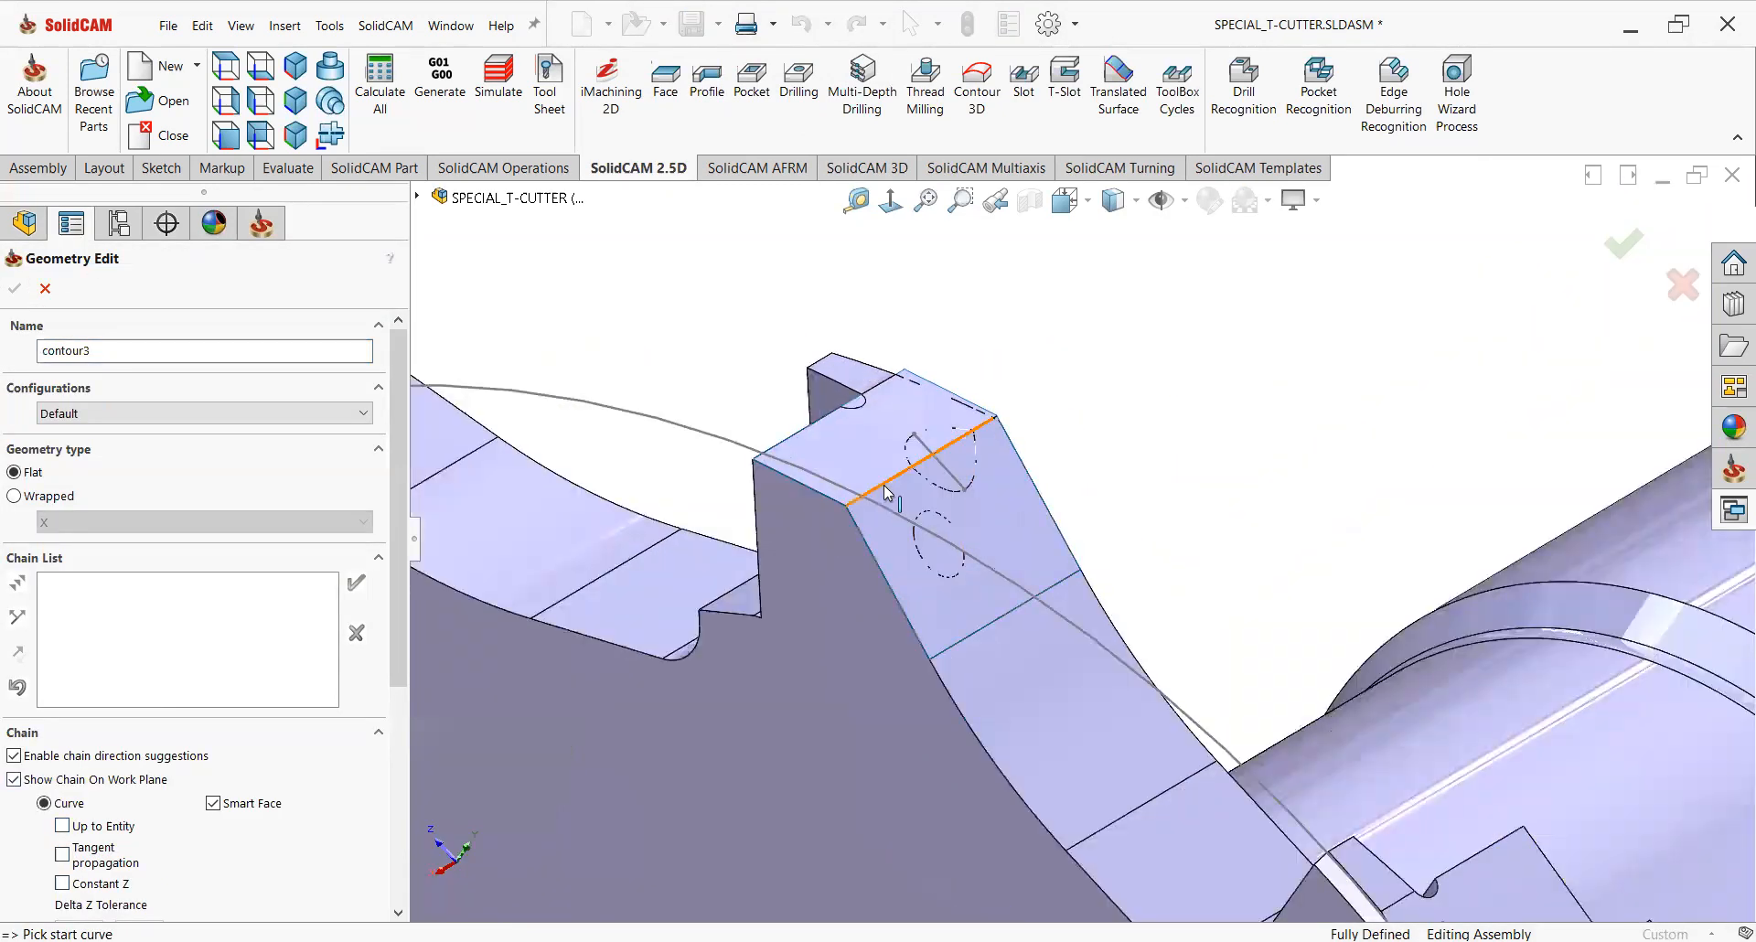
left_click(885, 493)
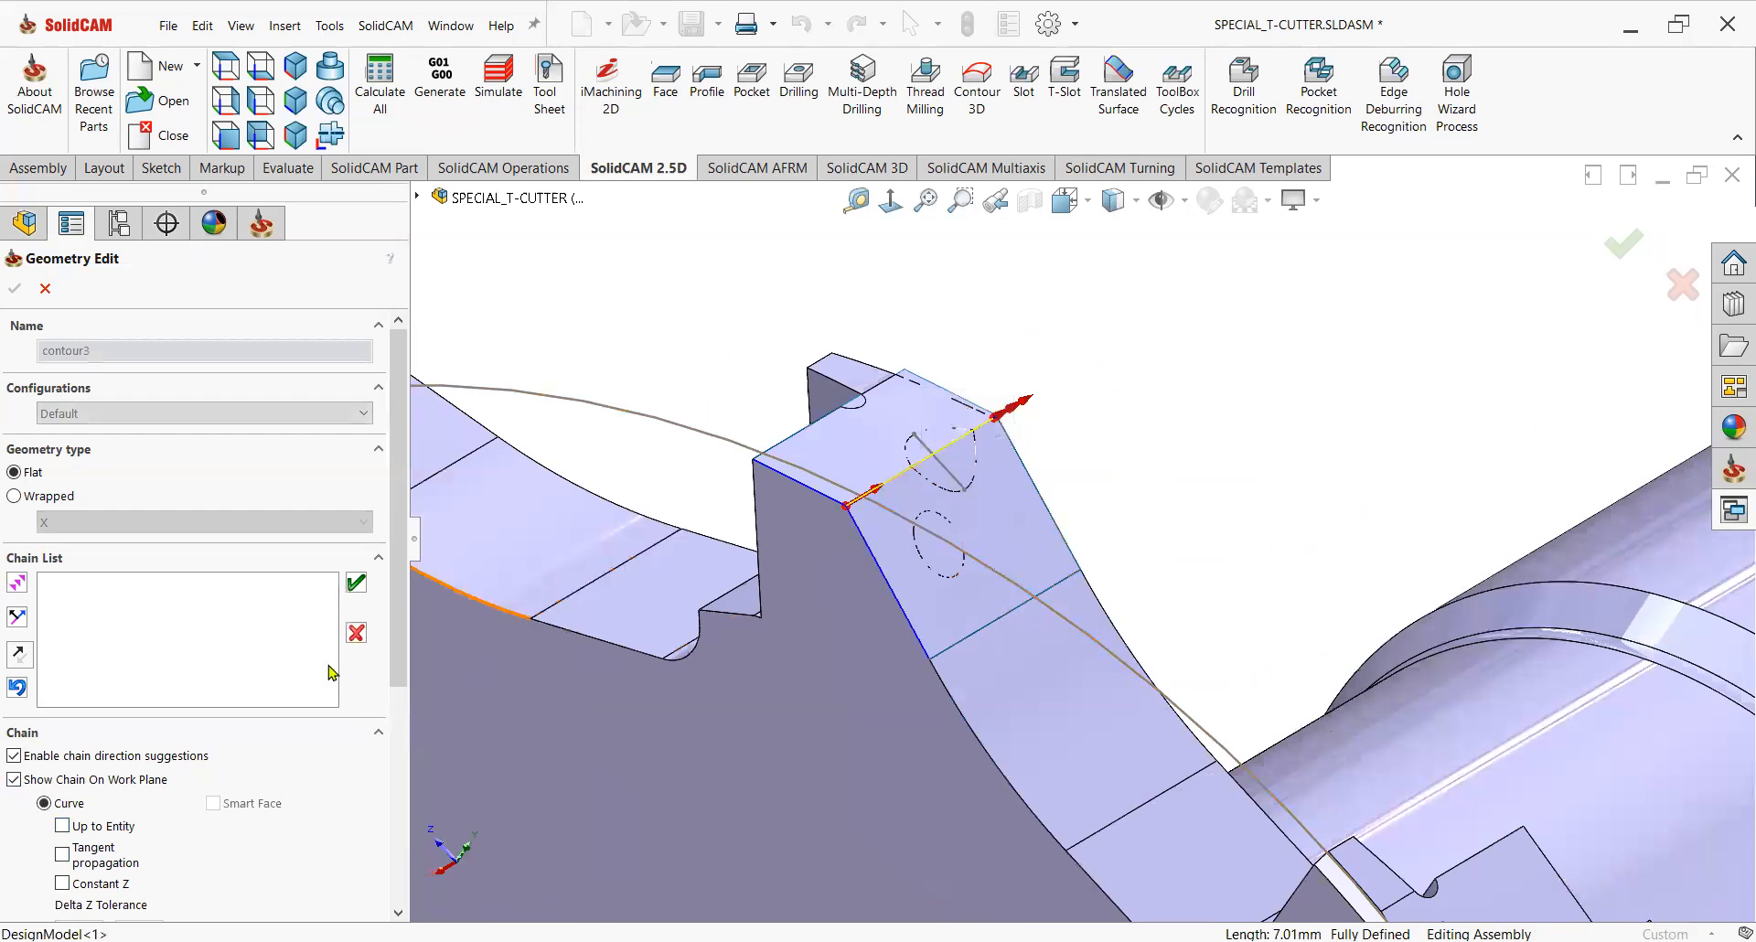
left_click(357, 586)
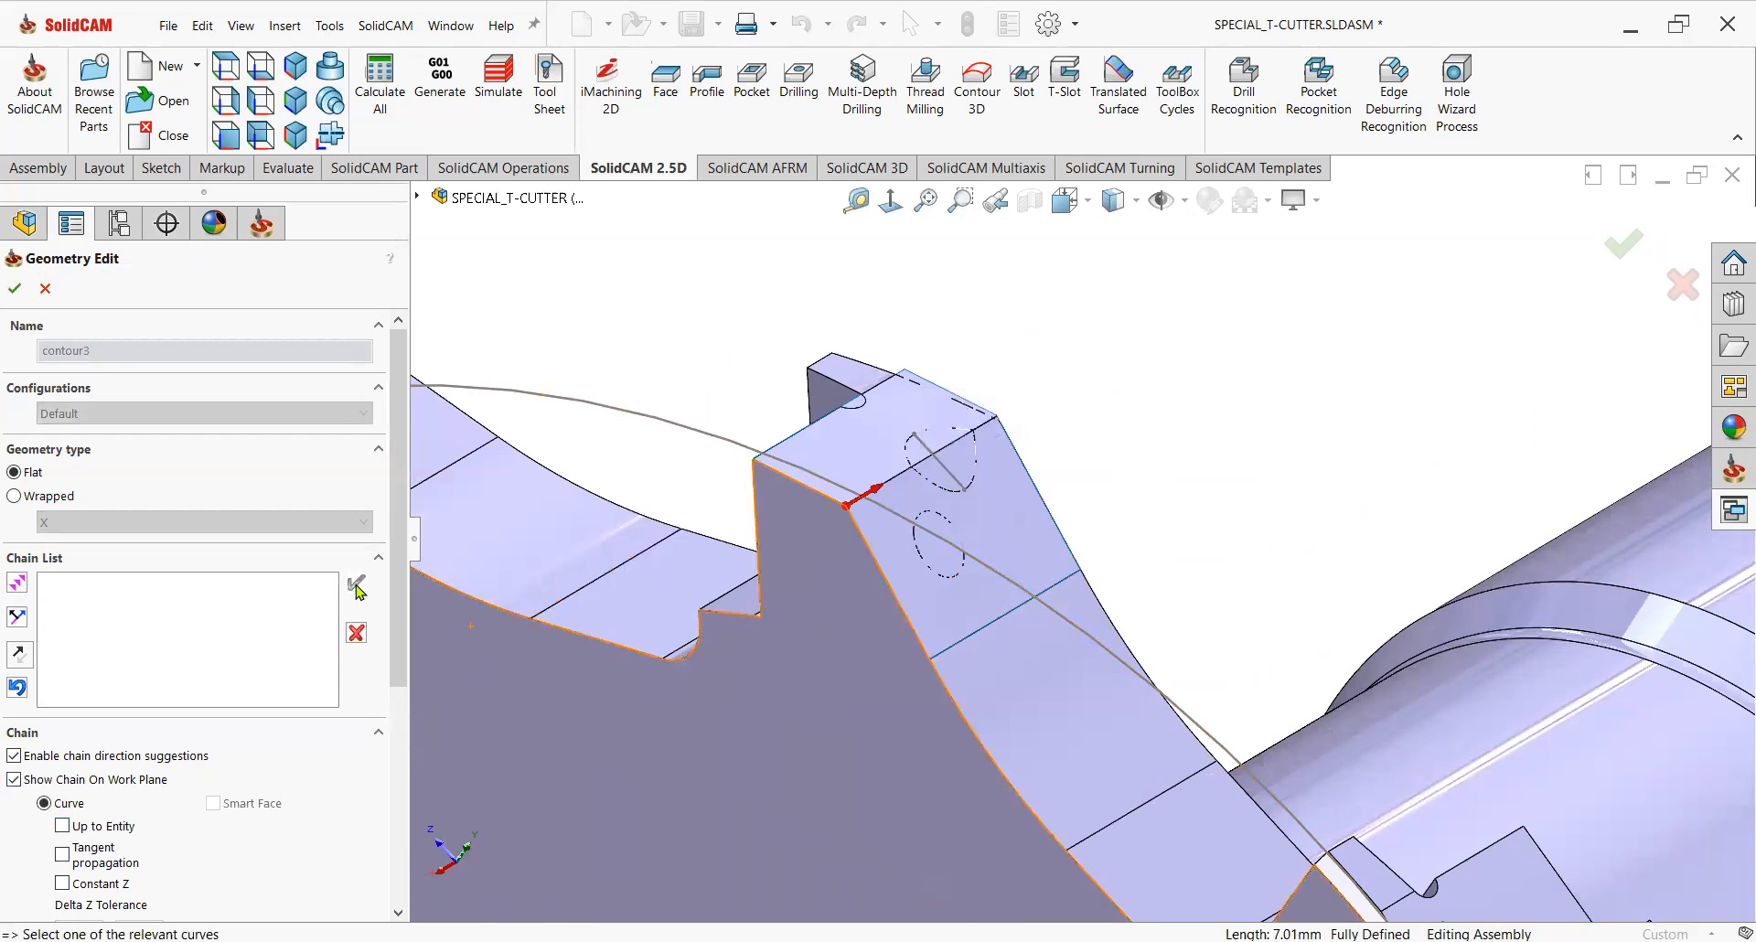
left_click(14, 288)
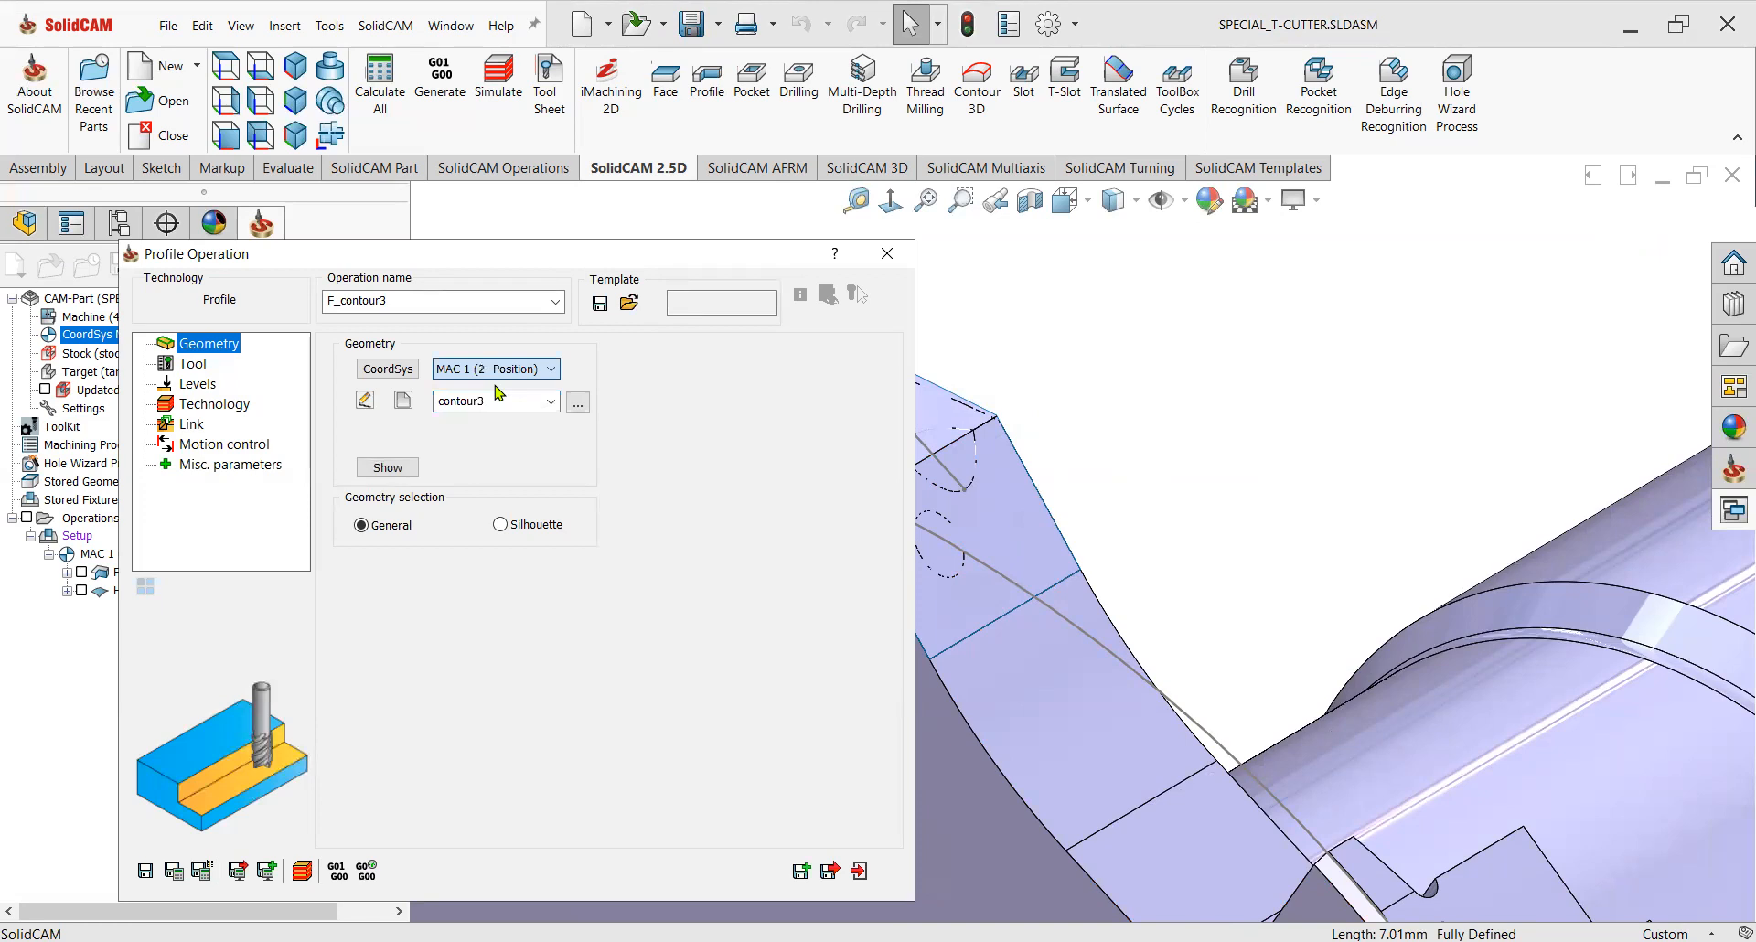
Define a new geometry contour4 by chaining the seat edge of the next tooth and confirm it.
left_click(405, 402)
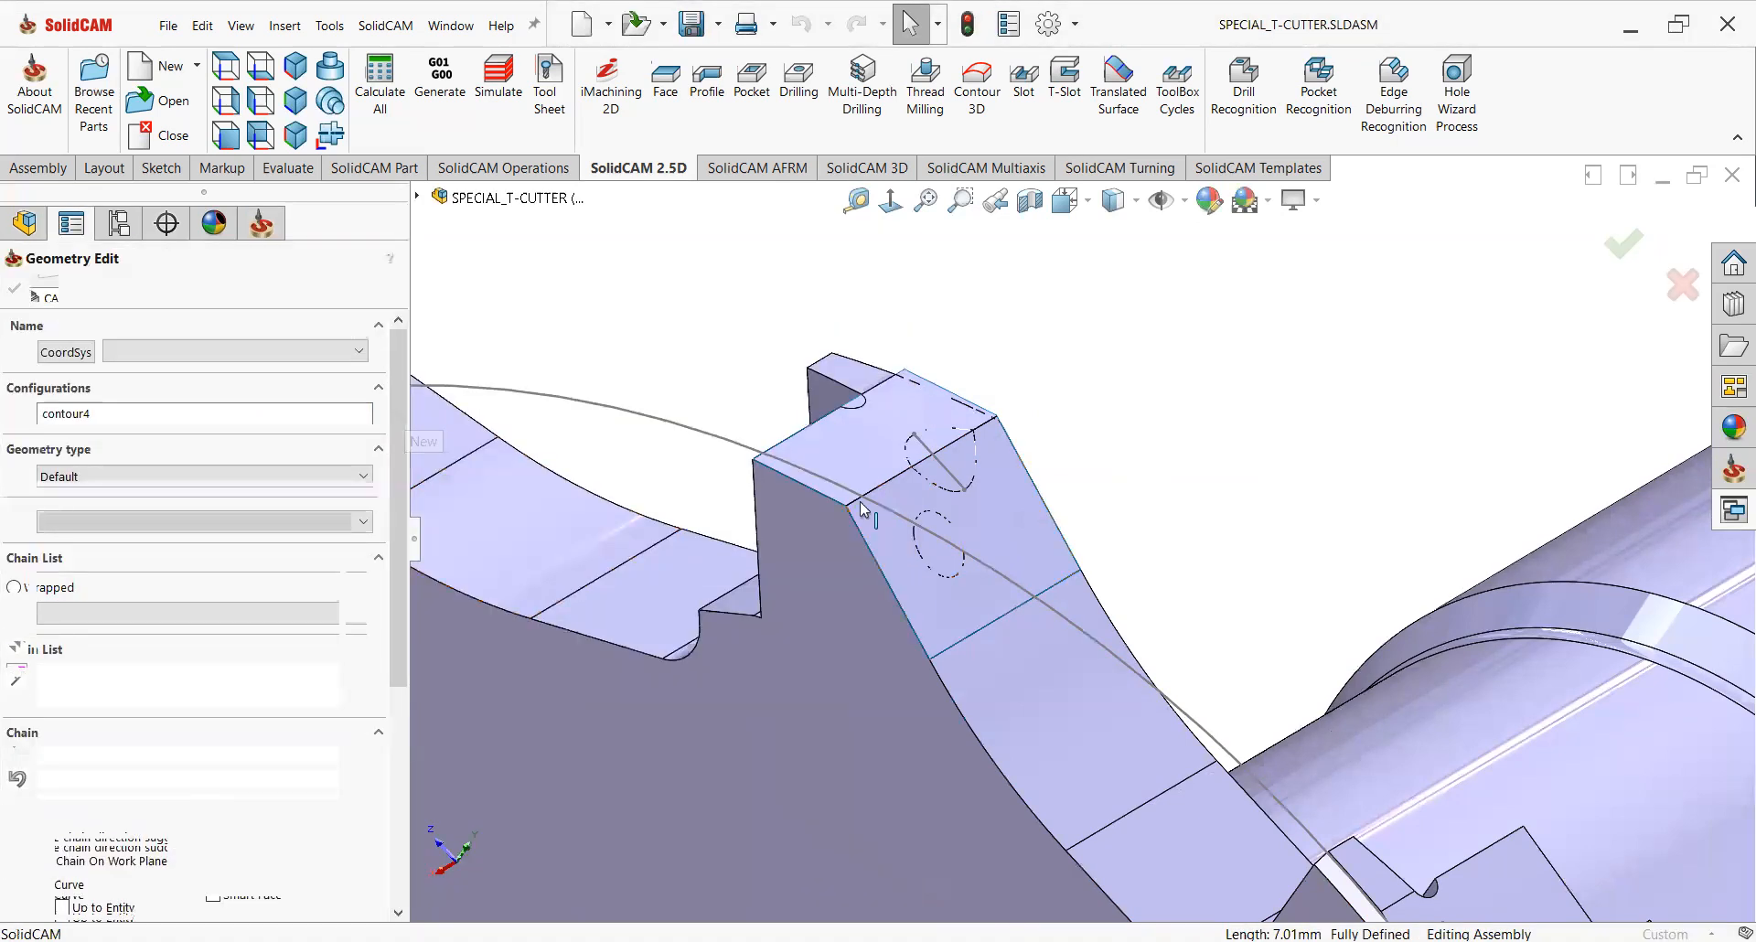
left_click(863, 506)
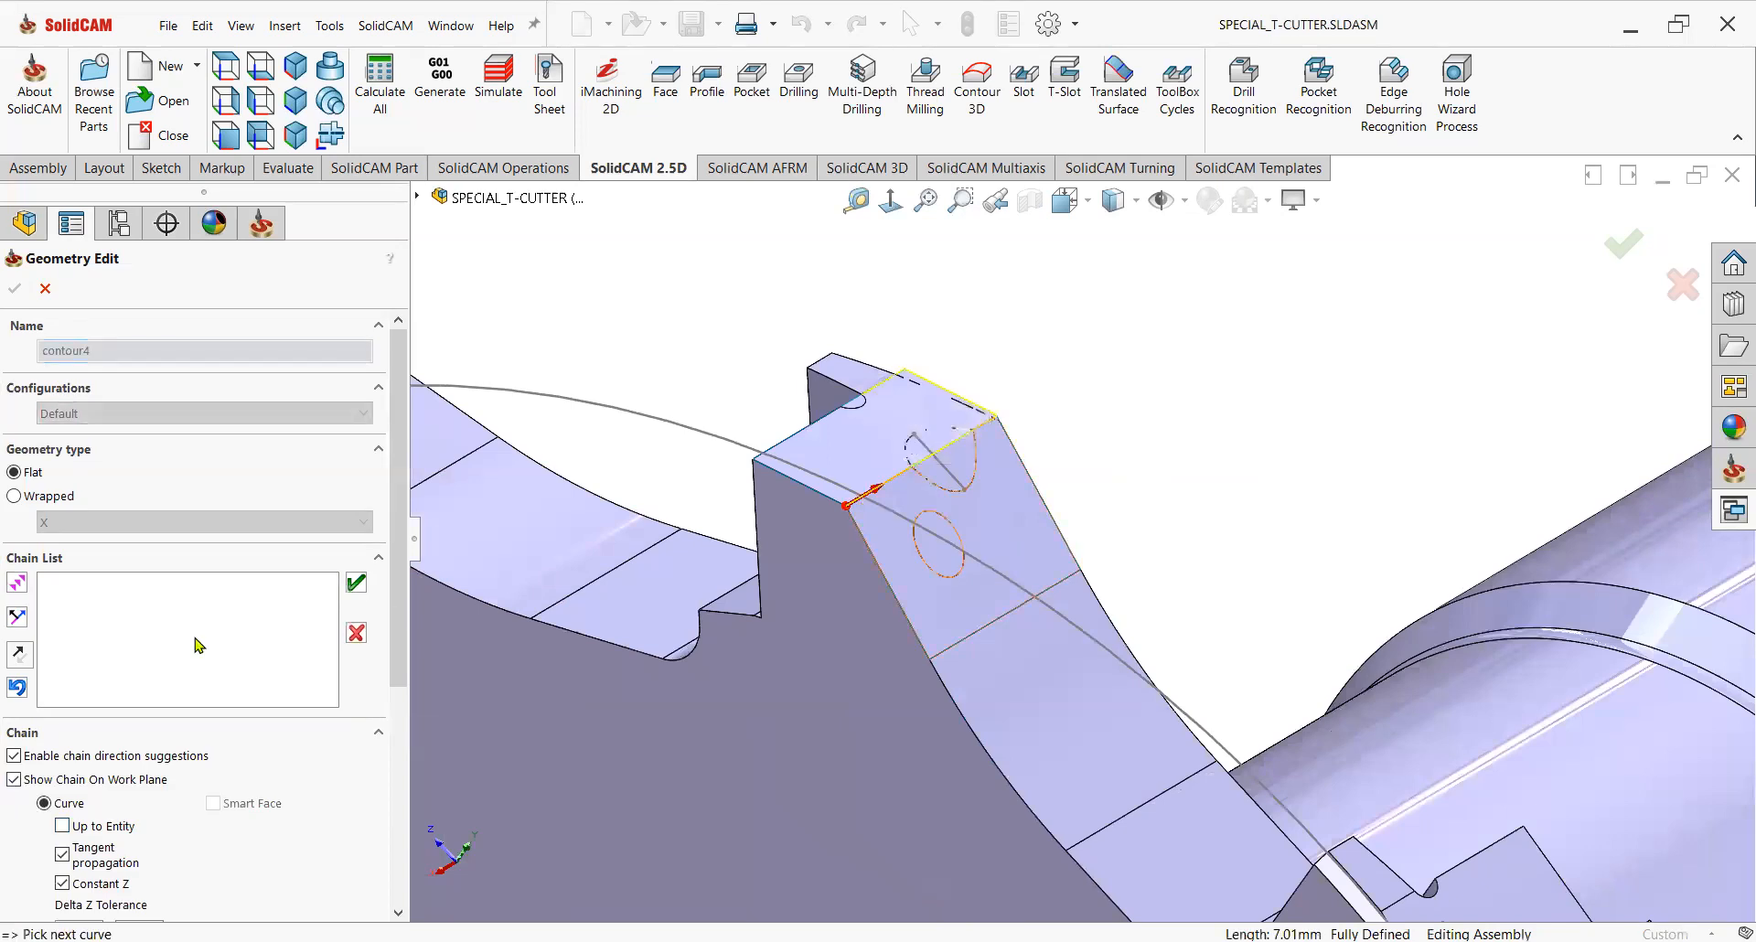
left_click(16, 691)
left_click(18, 693)
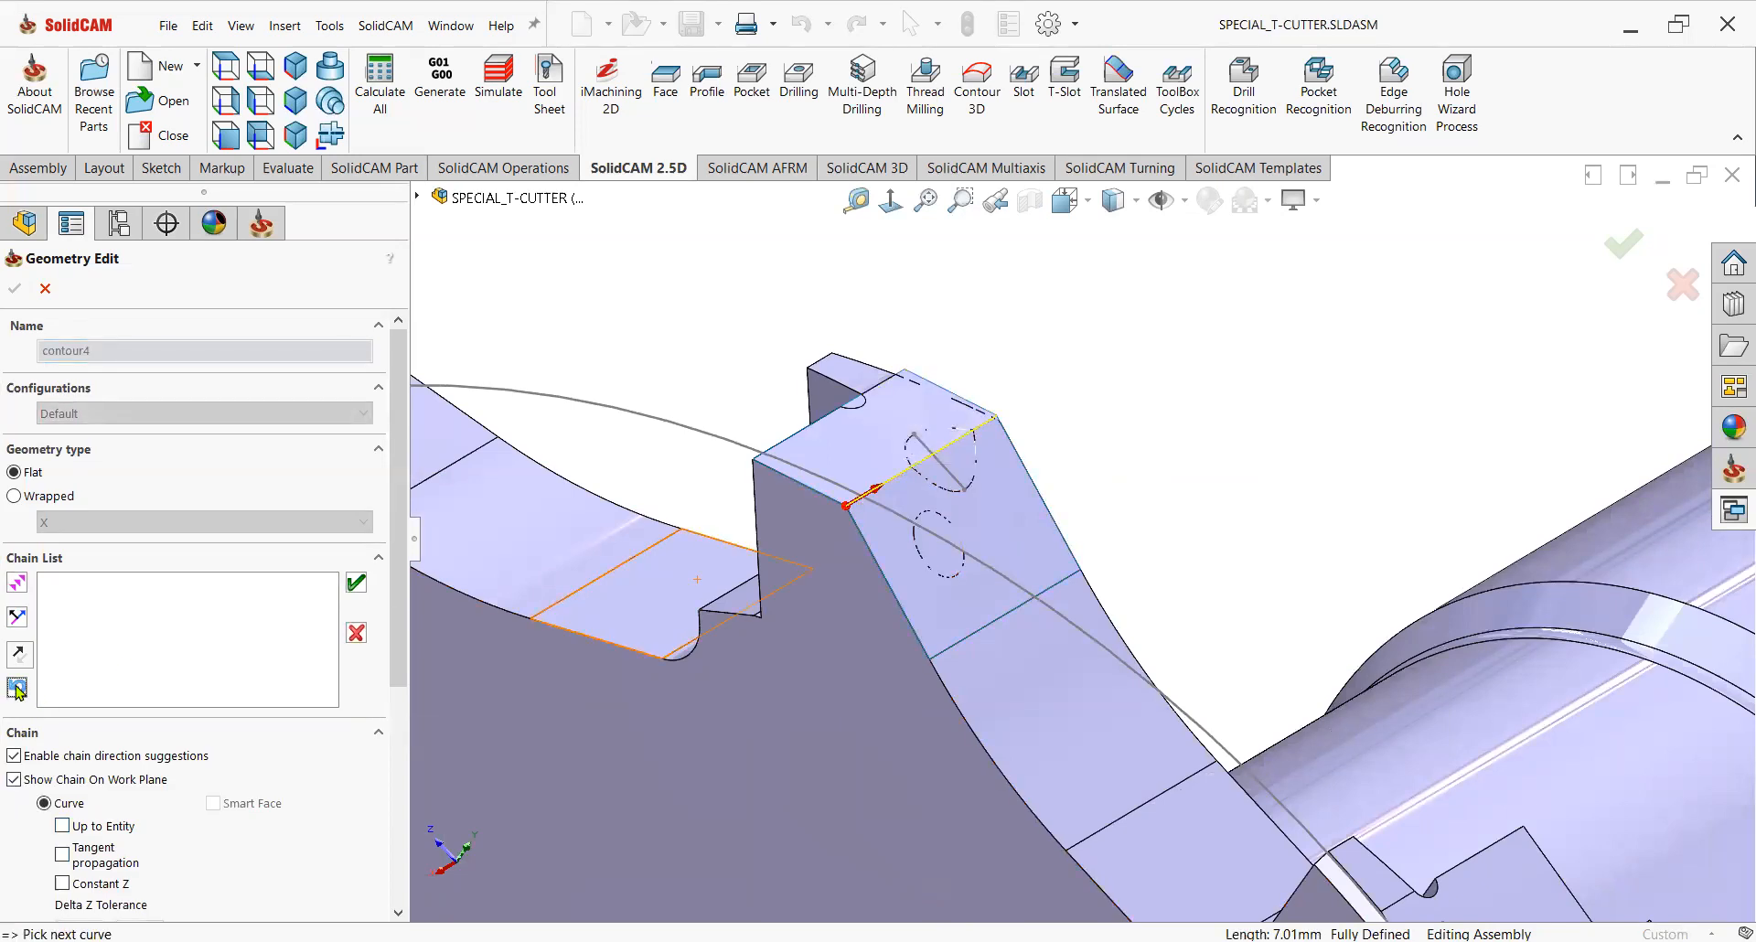
left_click(356, 583)
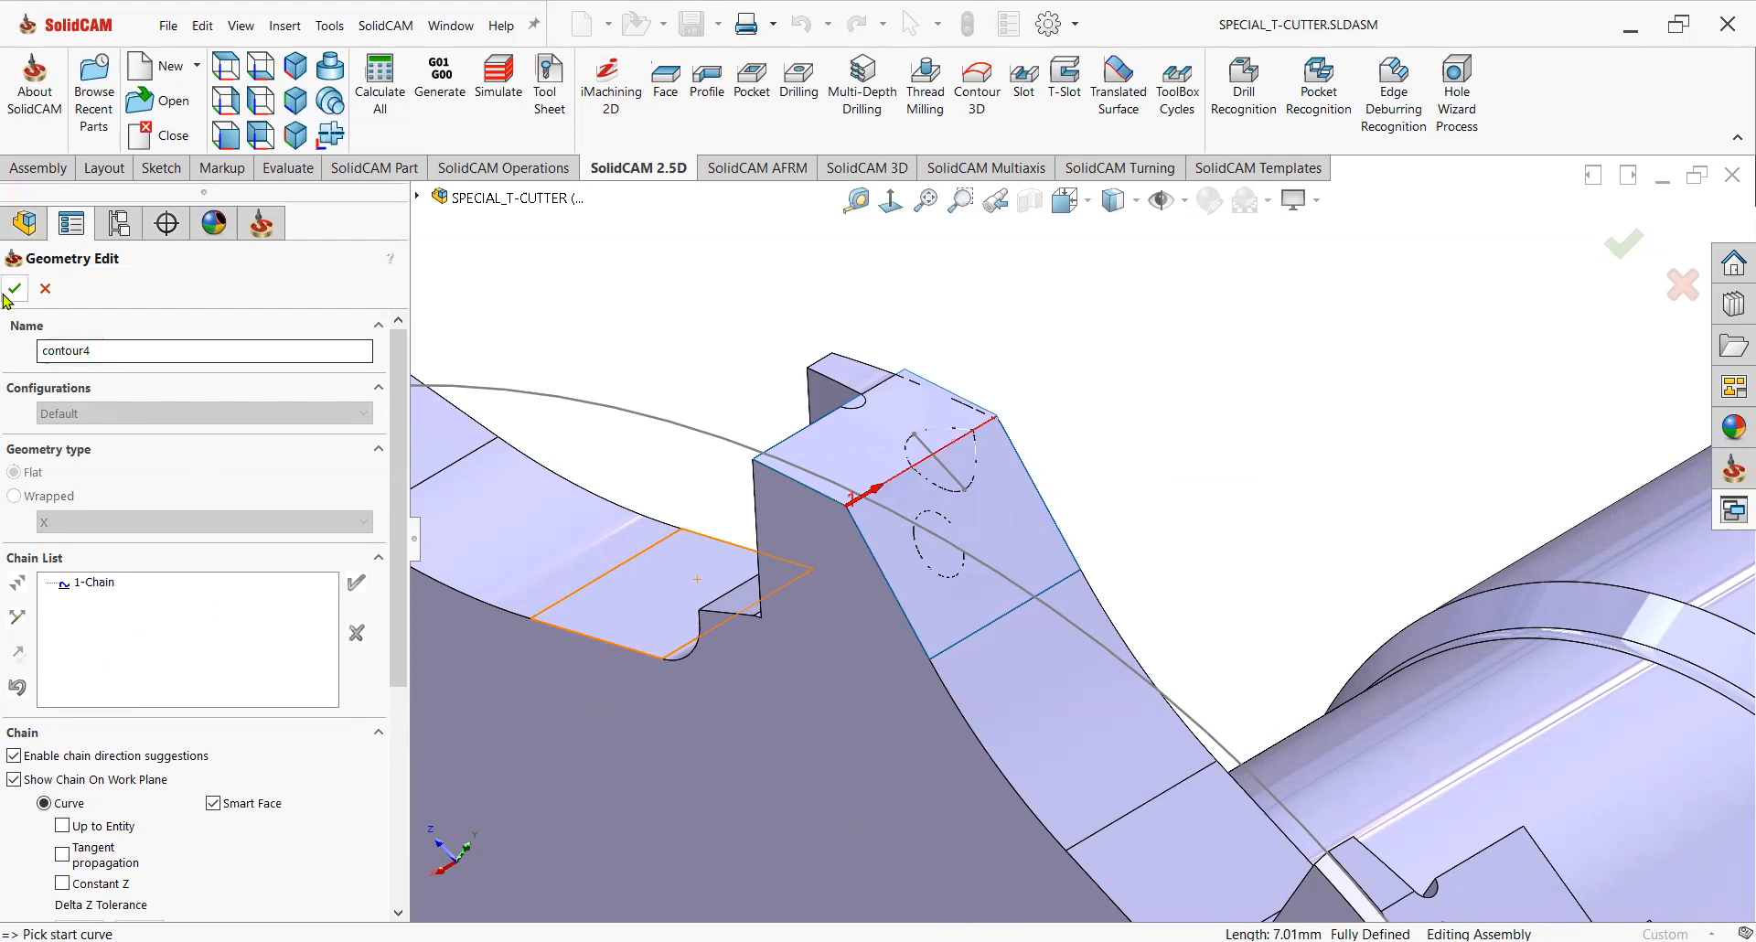
left_click(13, 290)
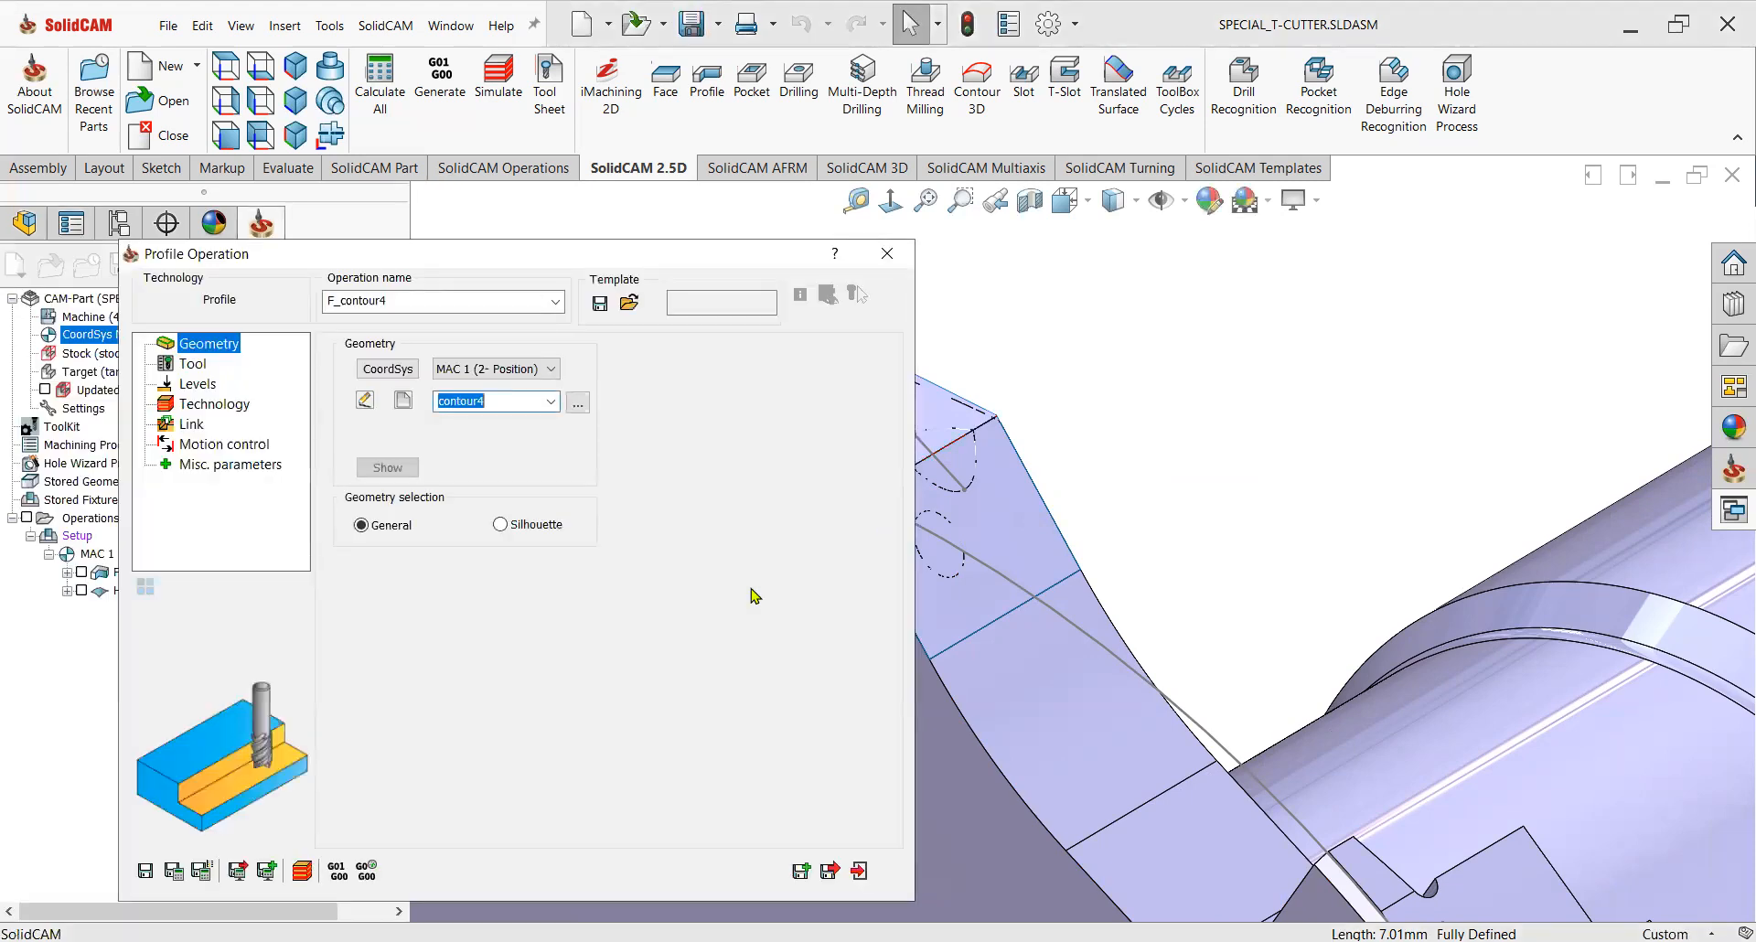
In the tool kit, copy and paste tool 2 as a new tool 3 and change its type to End Mill.
left_click(188, 364)
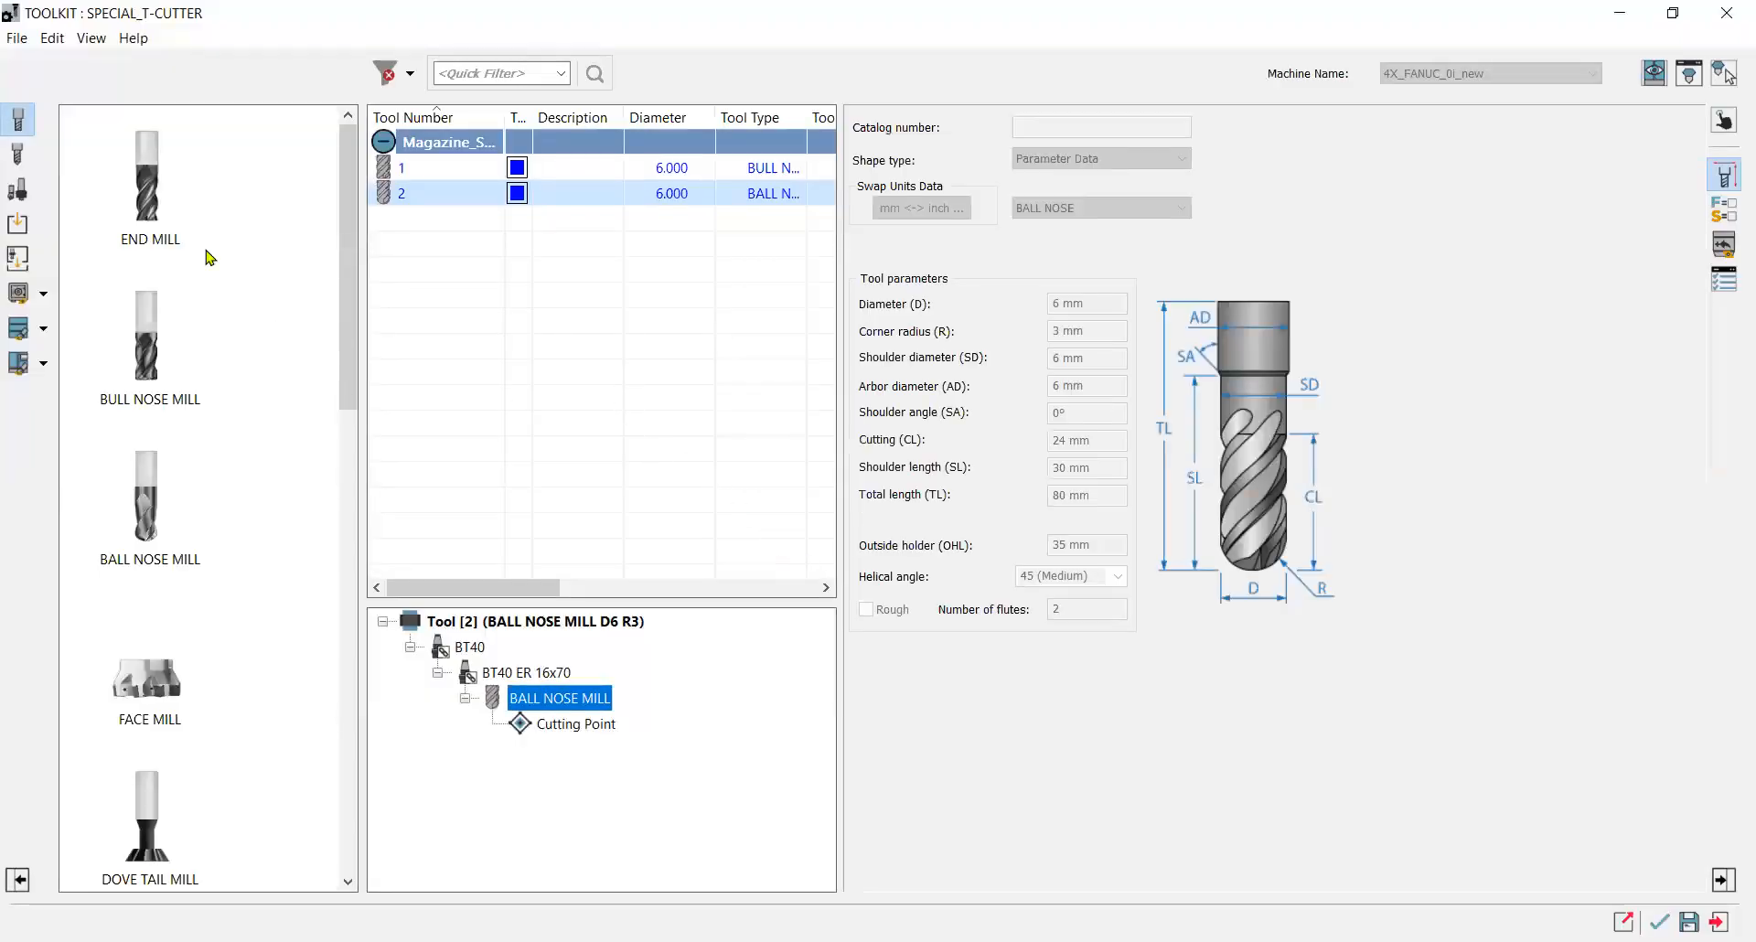
right_click(460, 201)
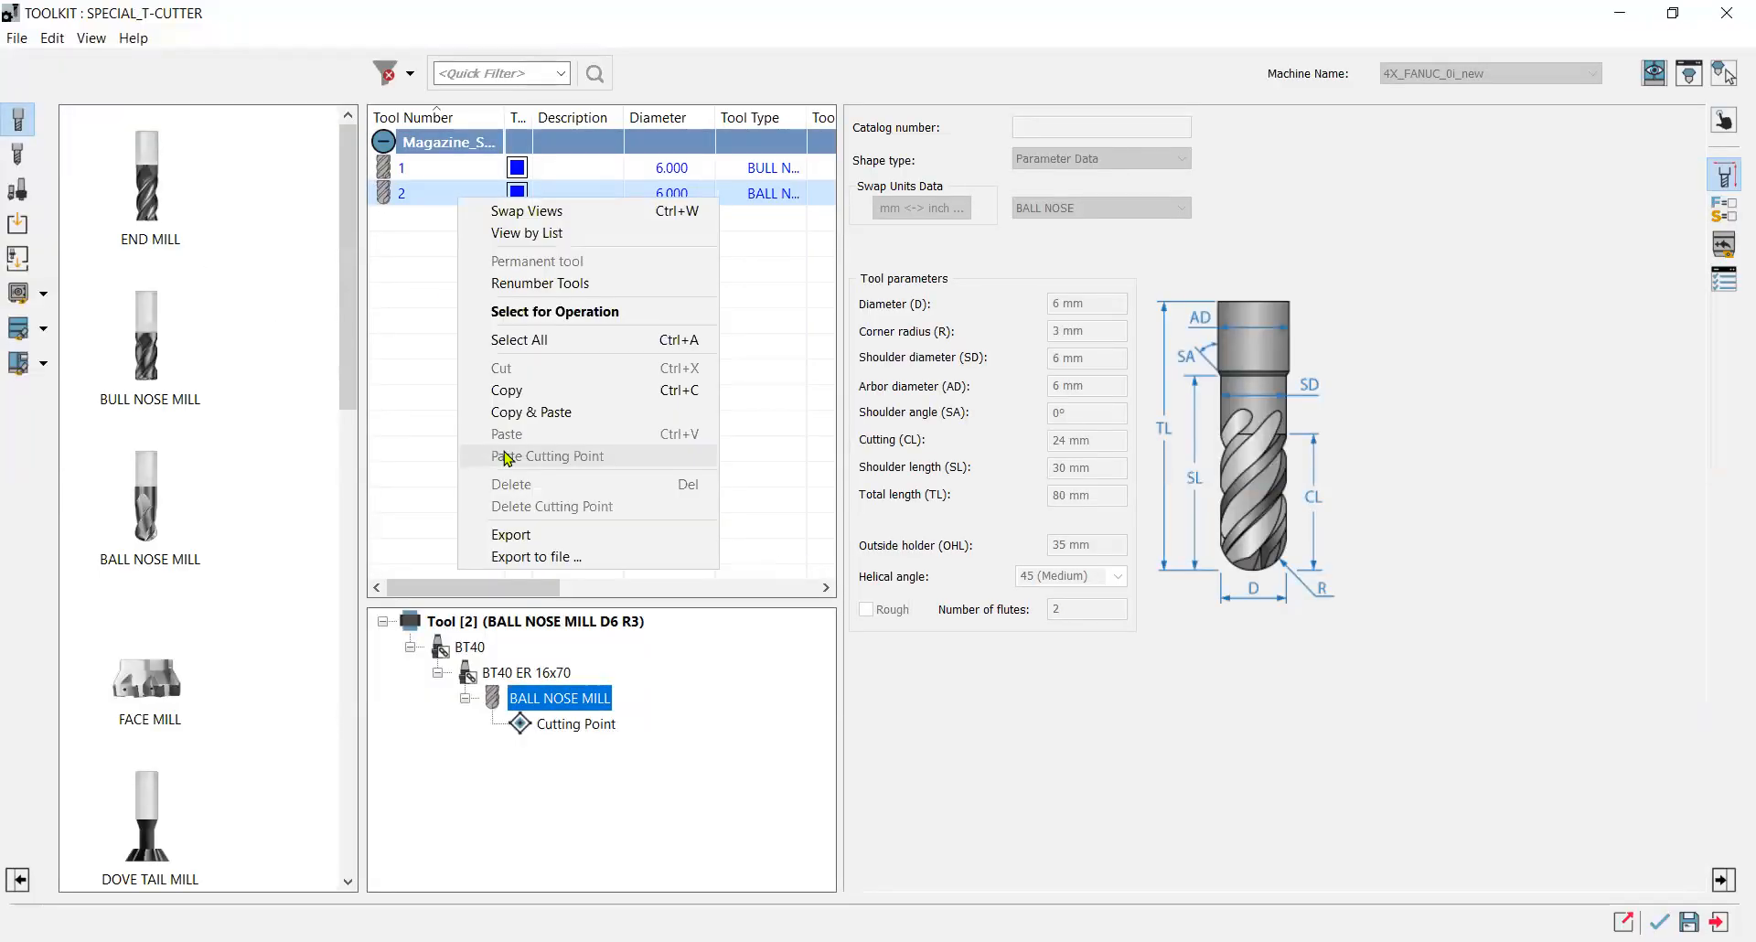
left_click(522, 413)
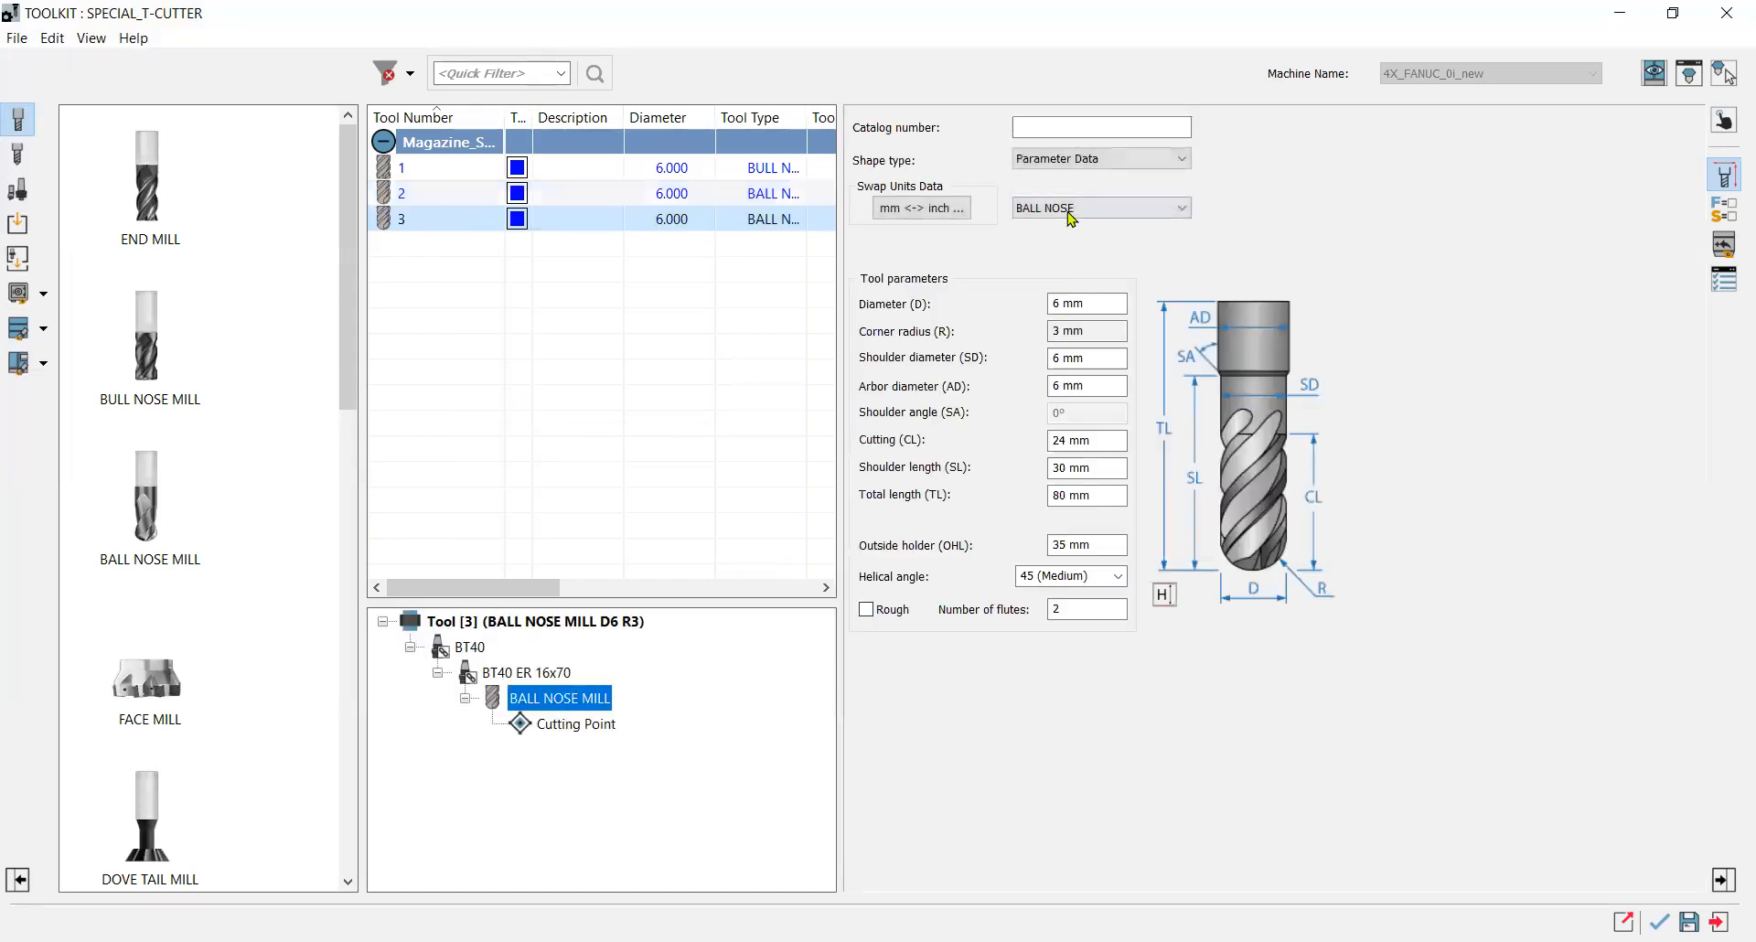
left_click(1105, 322)
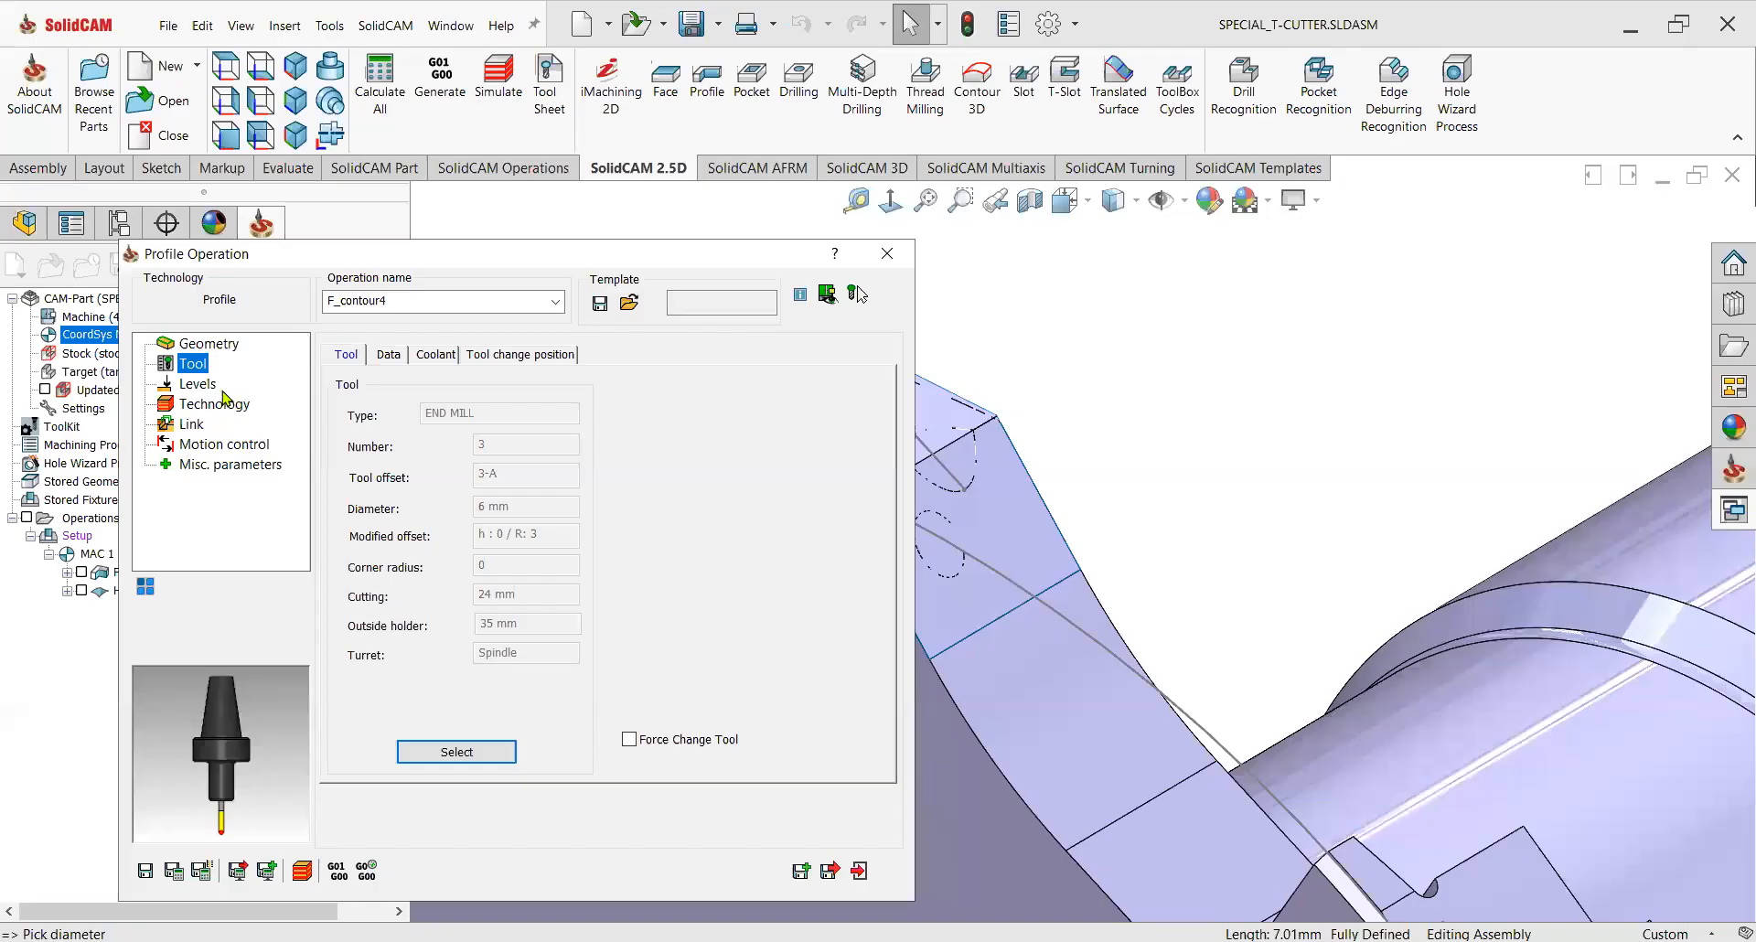
Set the upper level to 40 and pick the profile depth from the model.
left_click(213, 385)
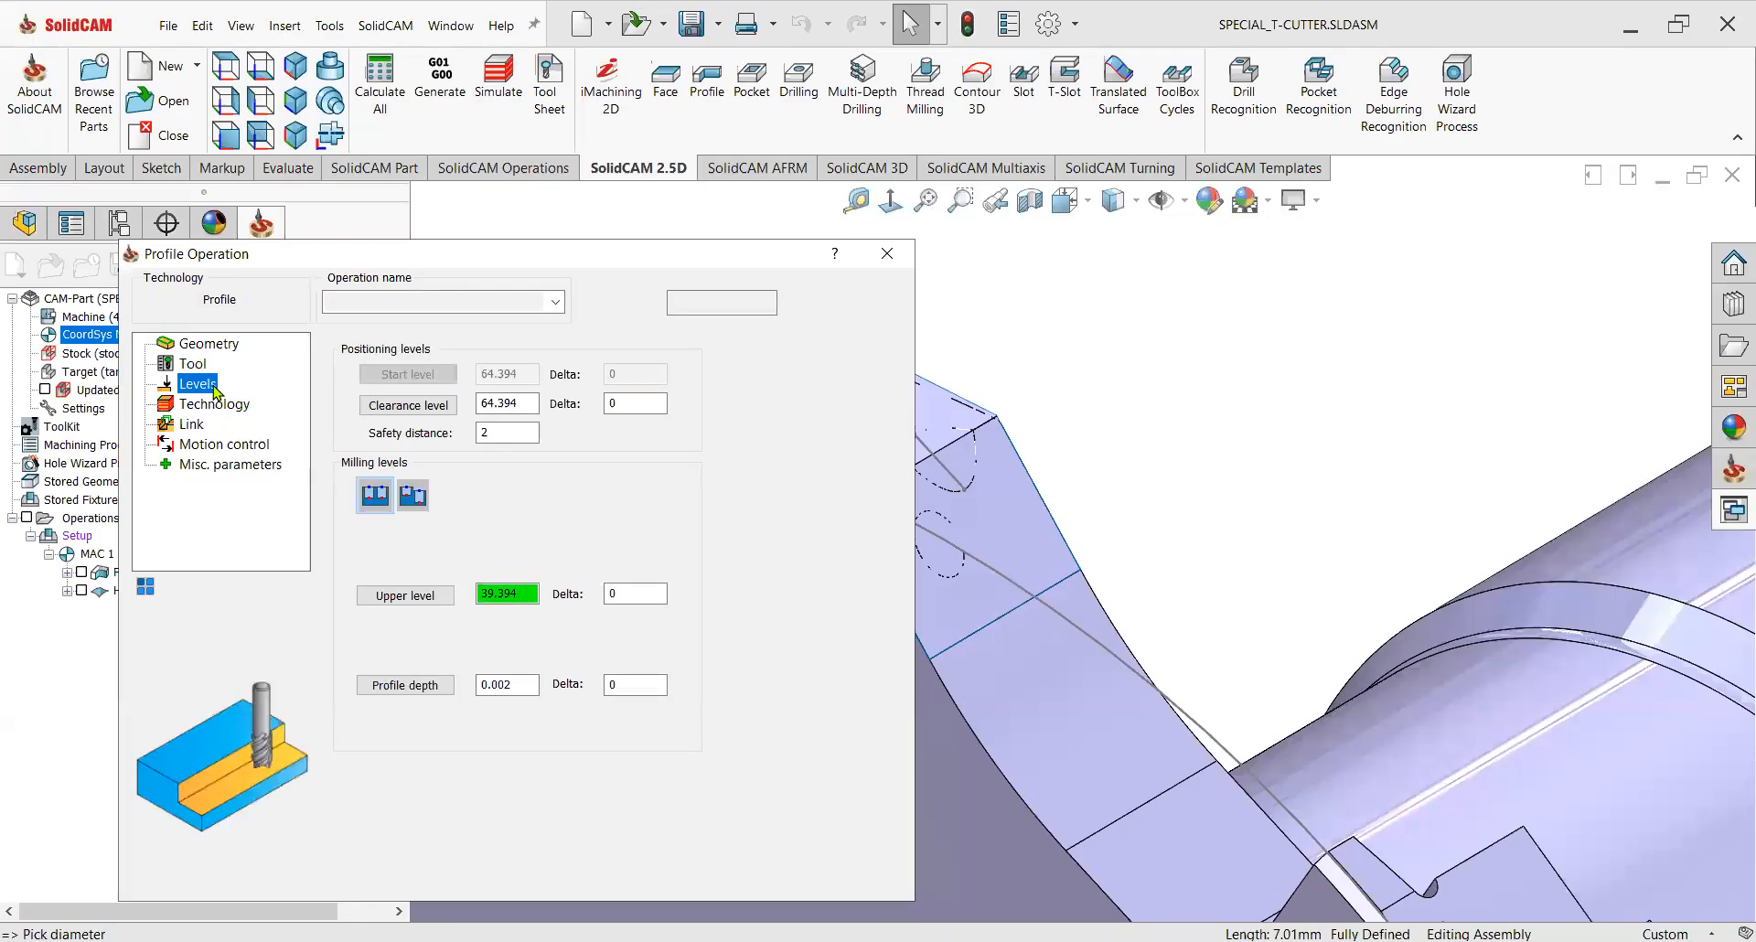
left_click(516, 595)
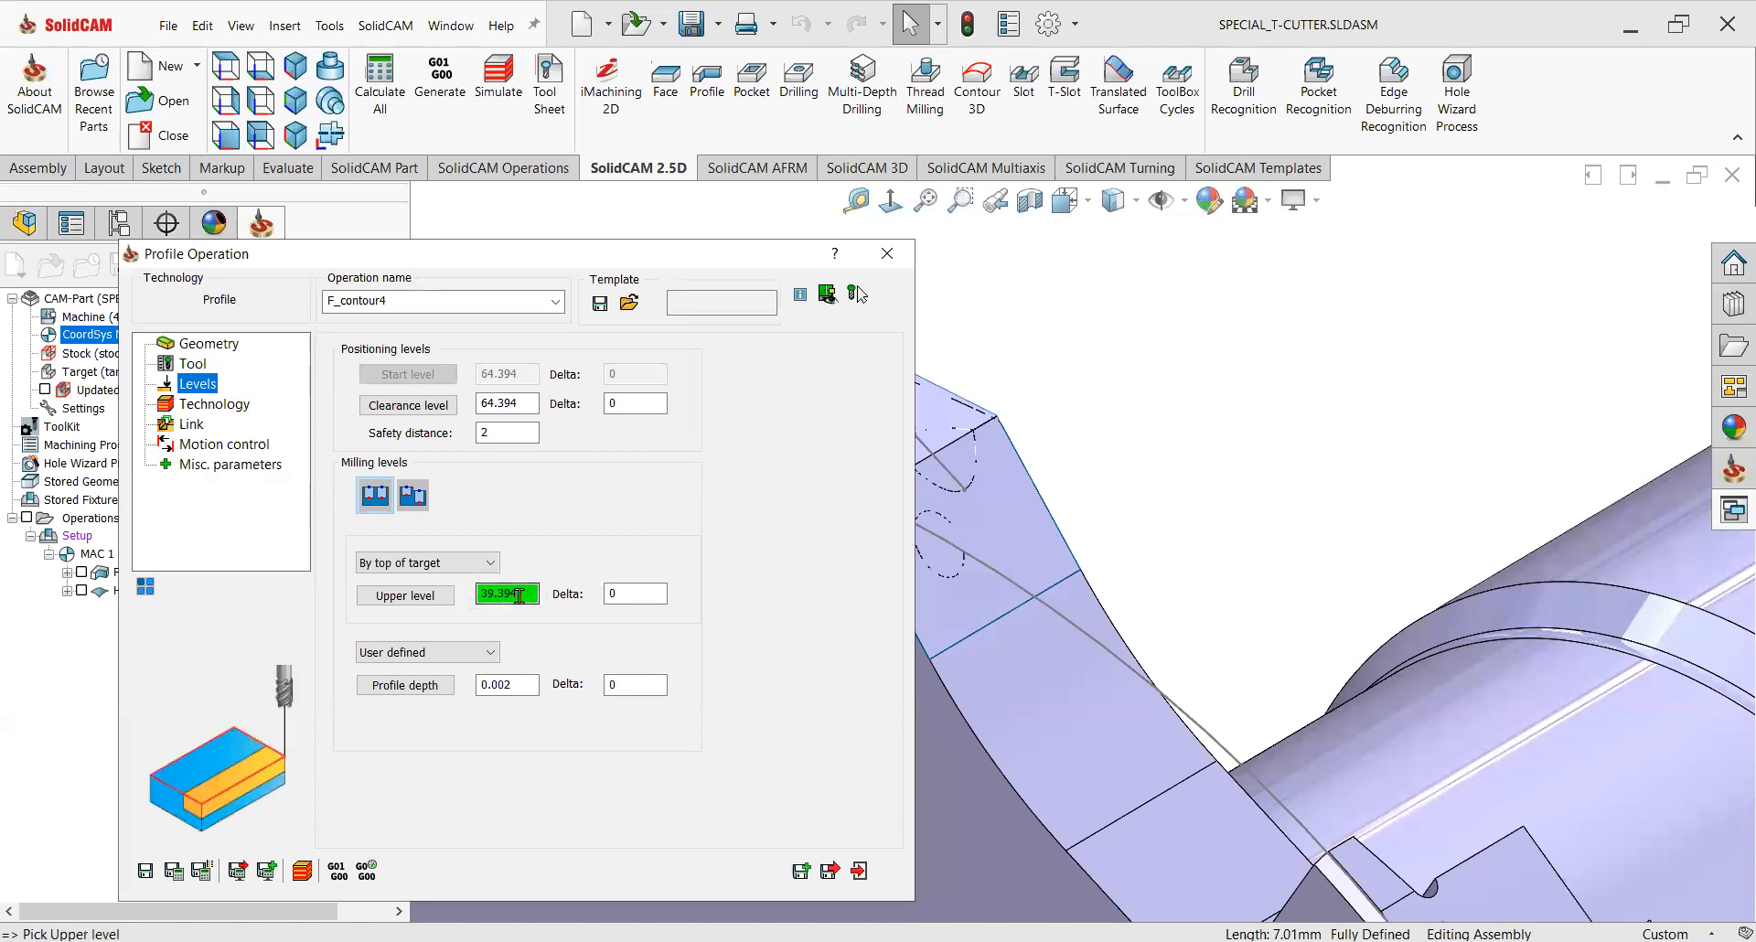
type("40")
left_click(440, 688)
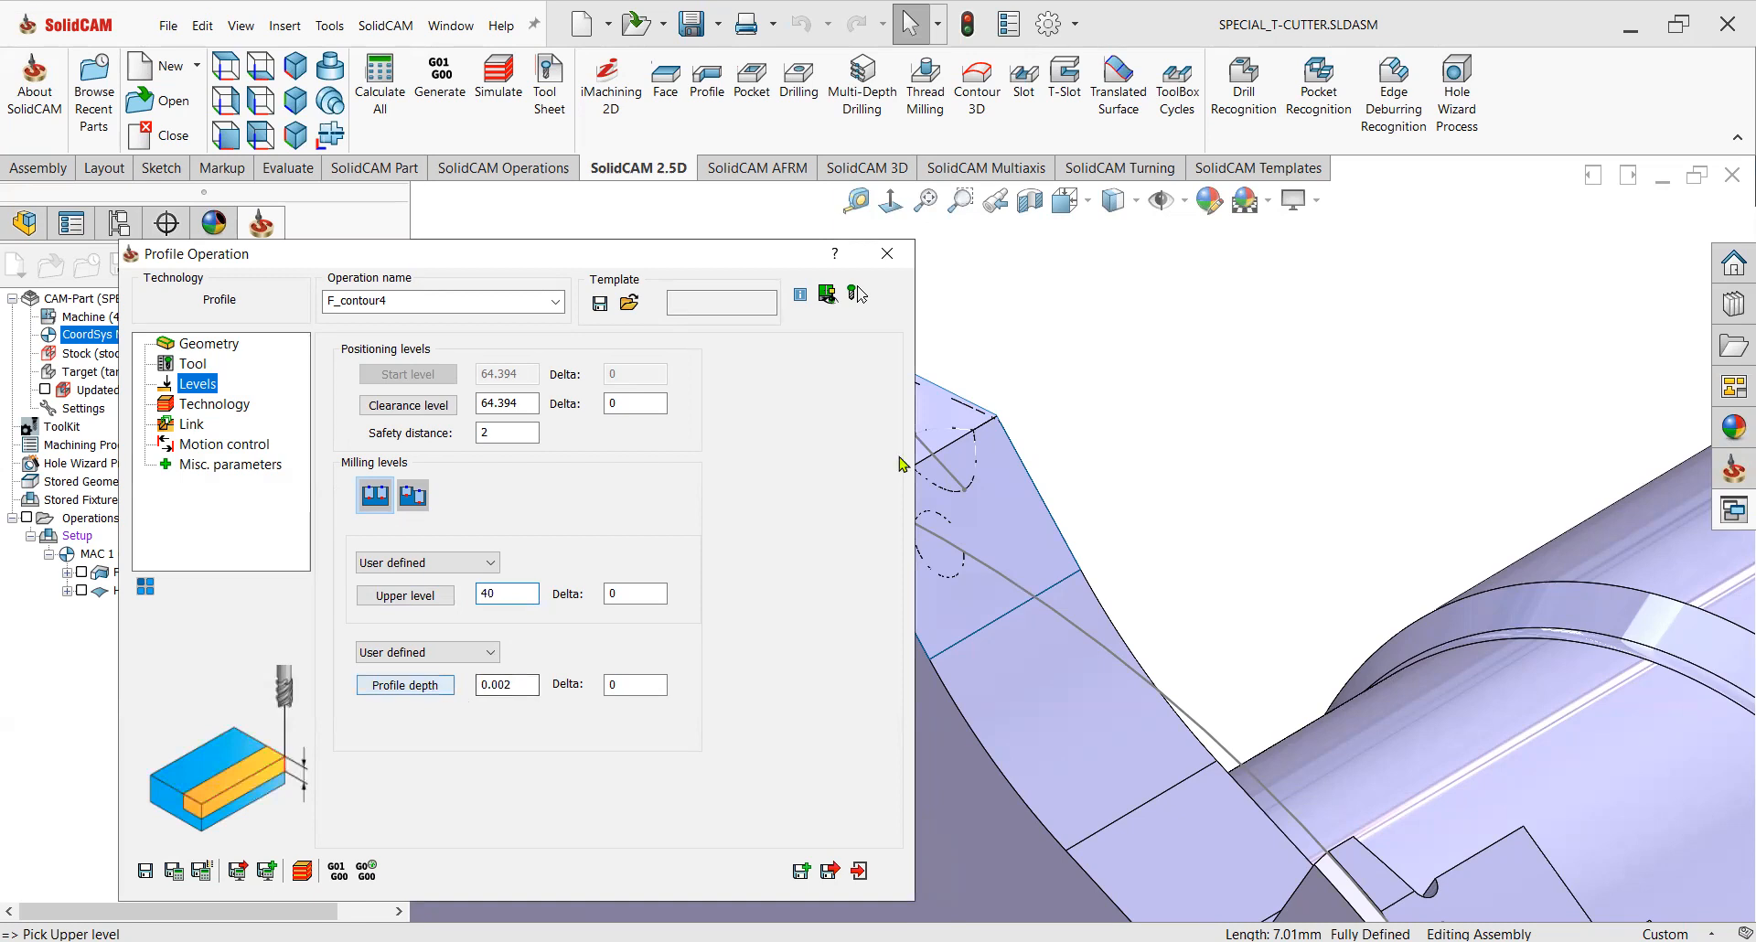
left_click(864, 457)
left_click(15, 290)
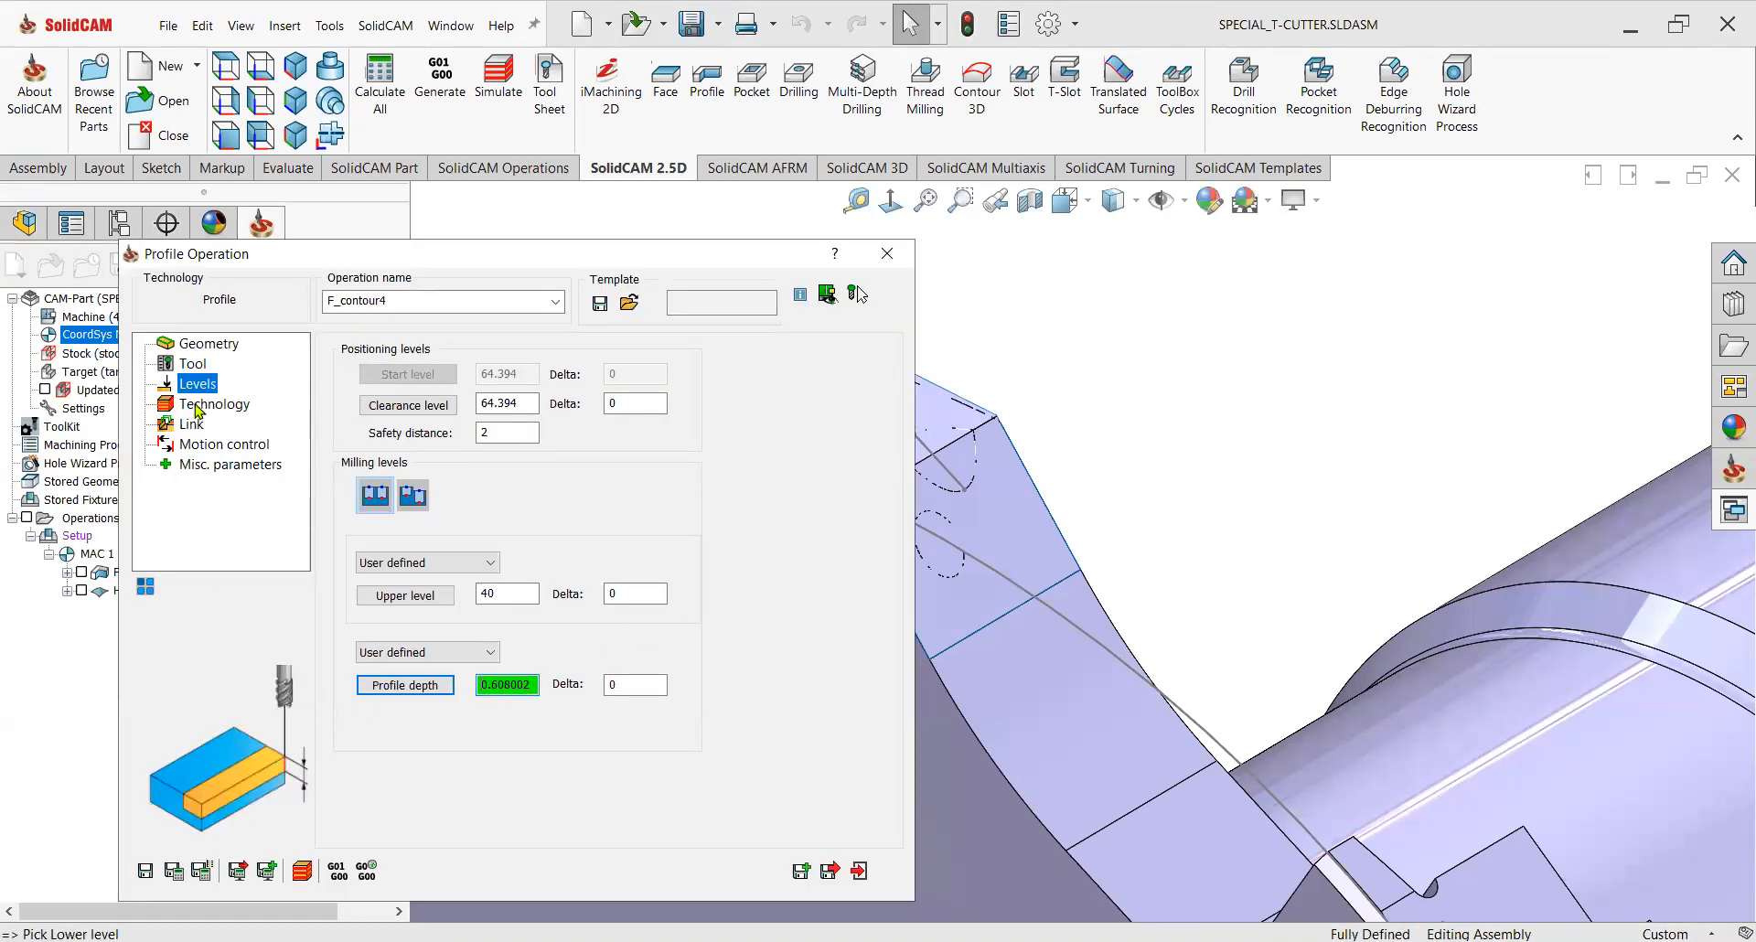
Set the tool side to Center and clear compensation on finish passes.
left_click(198, 407)
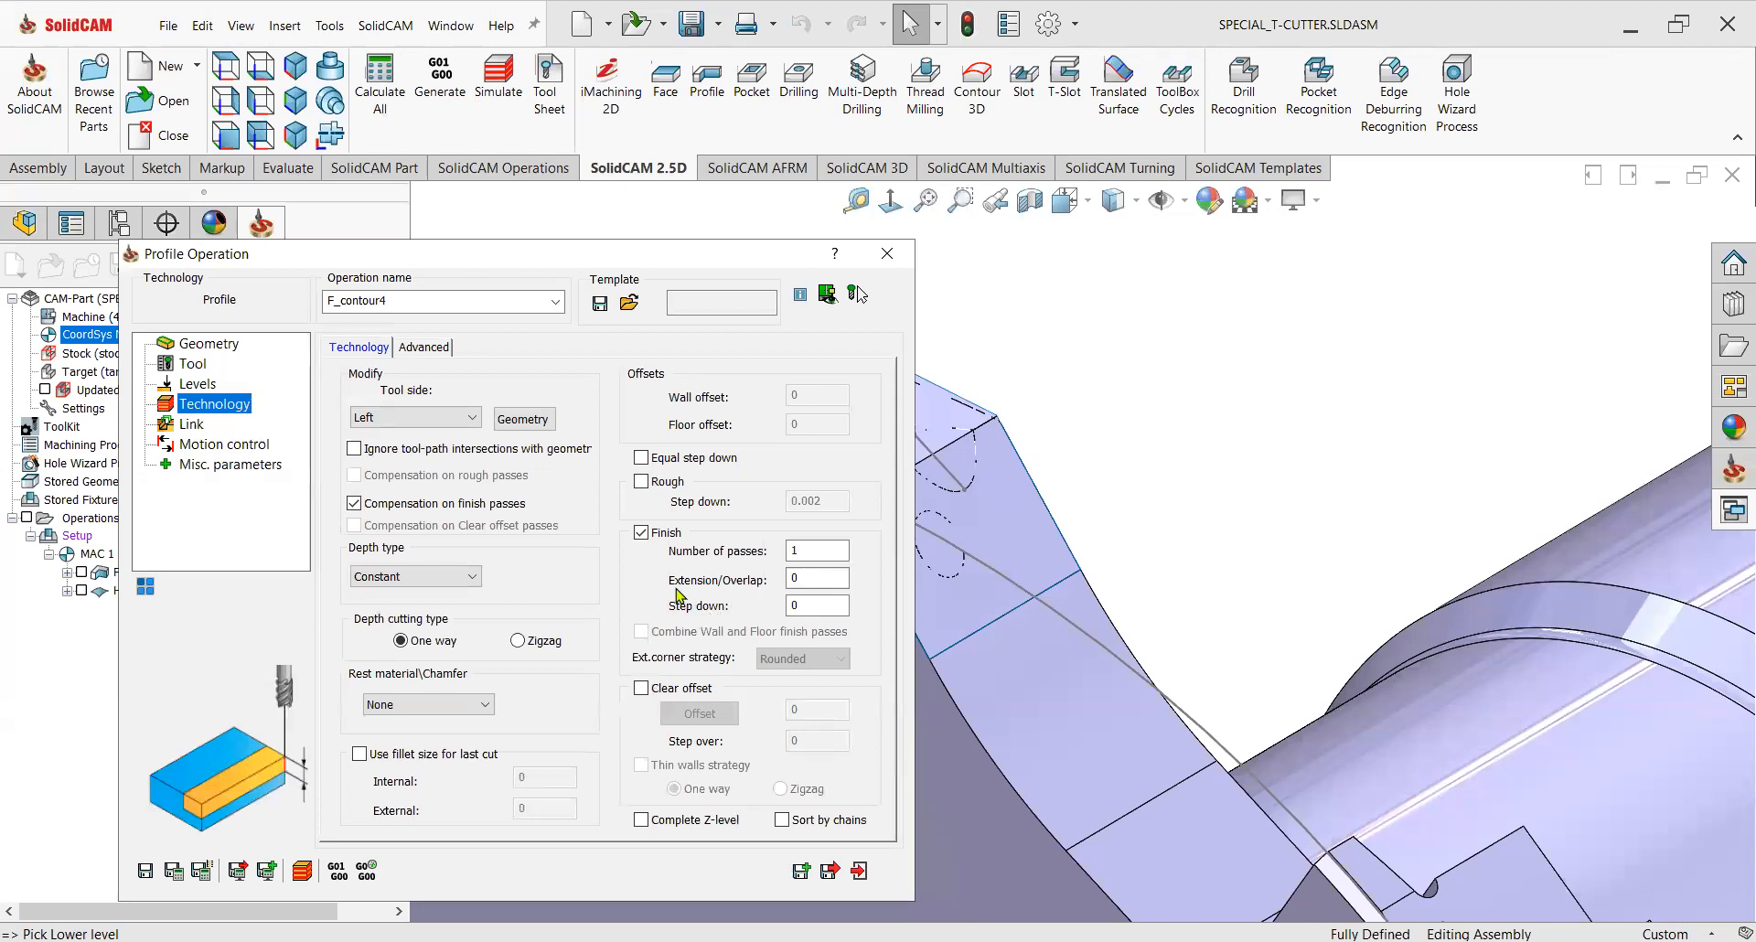
left_click(354, 504)
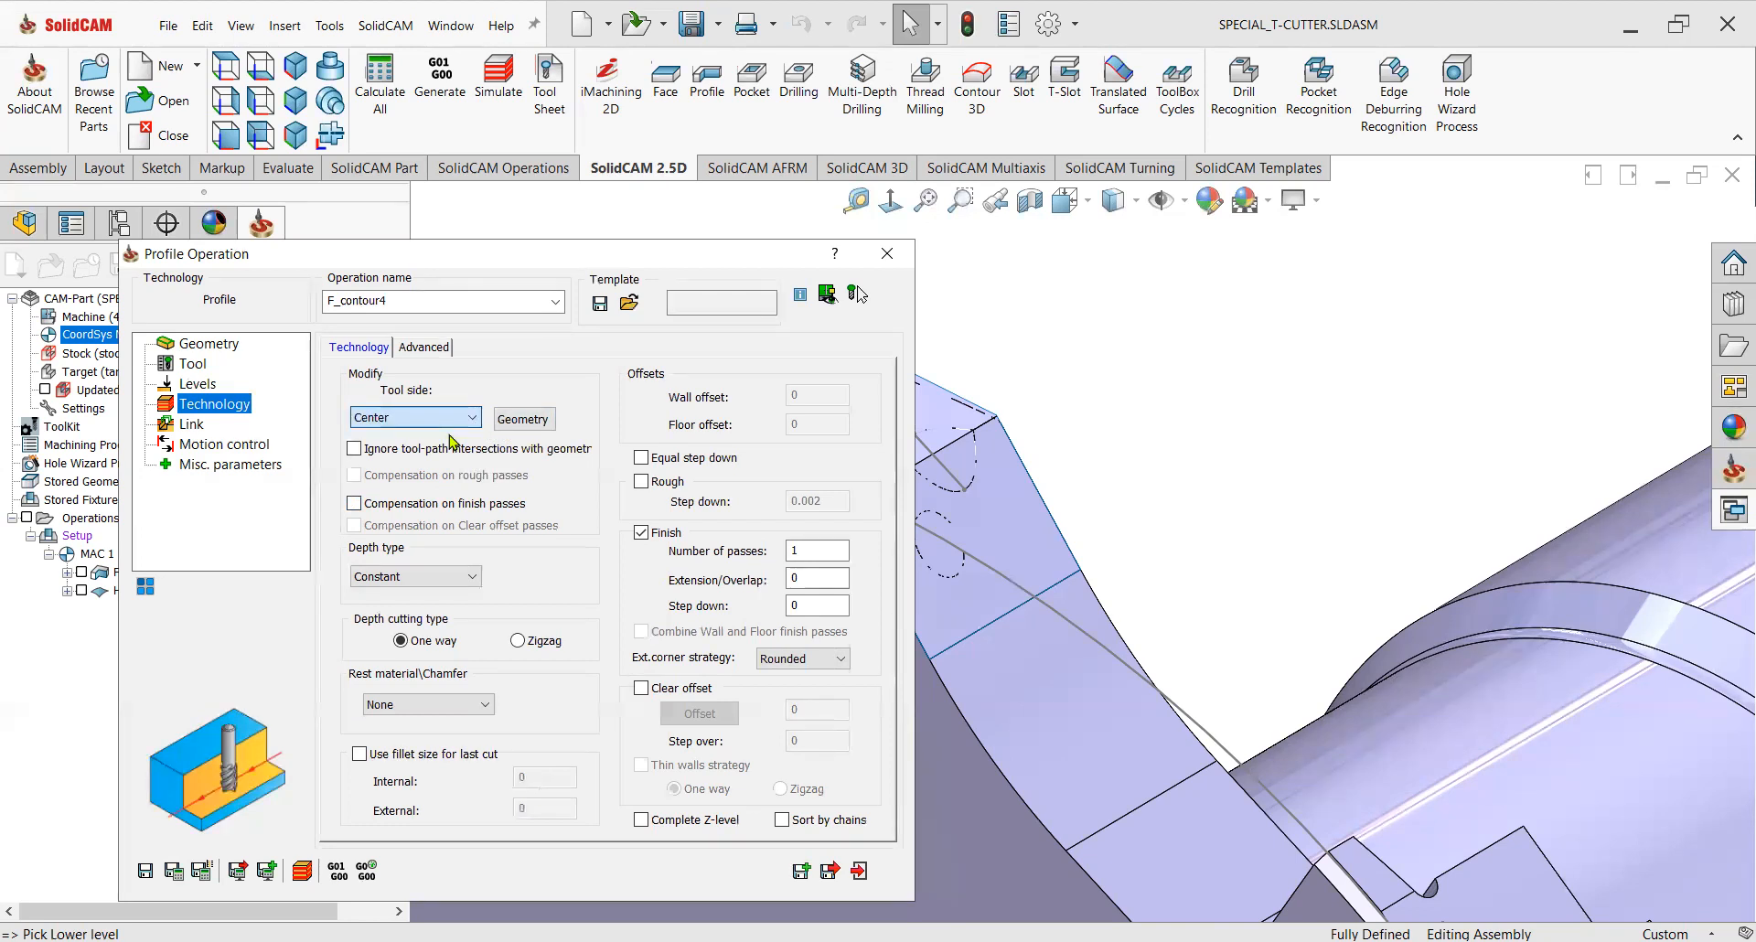
Modify the geometry chain with an offset of -1.5 and confirm.
left_click(522, 419)
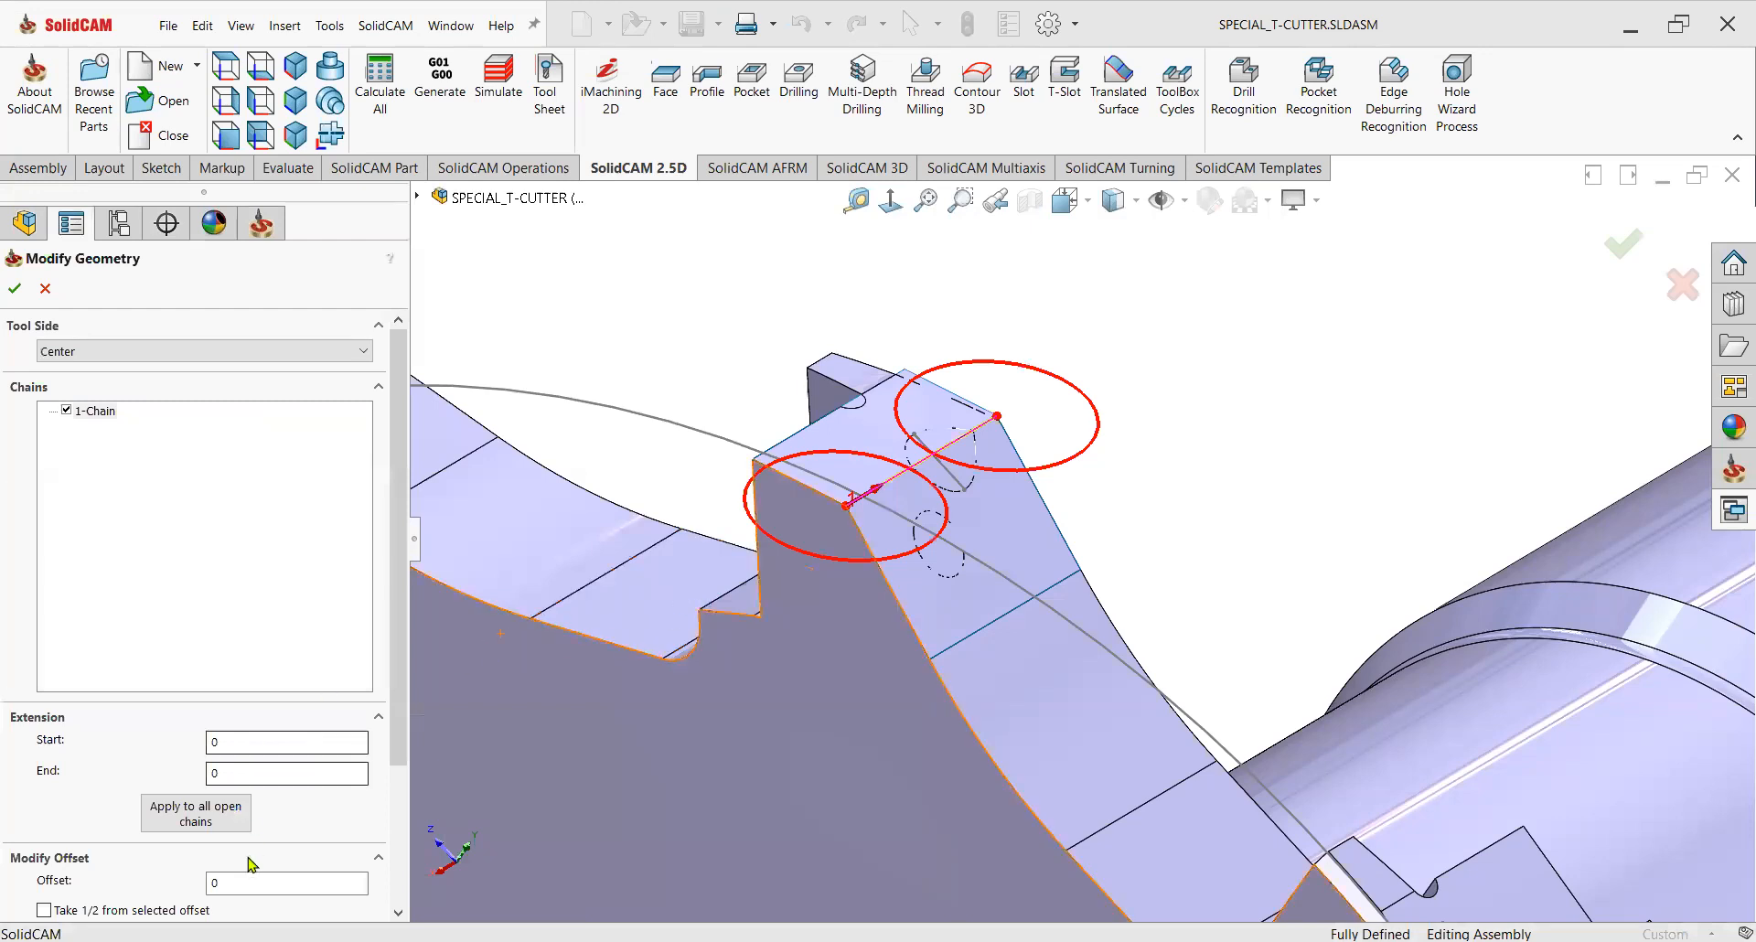
double_click(227, 878)
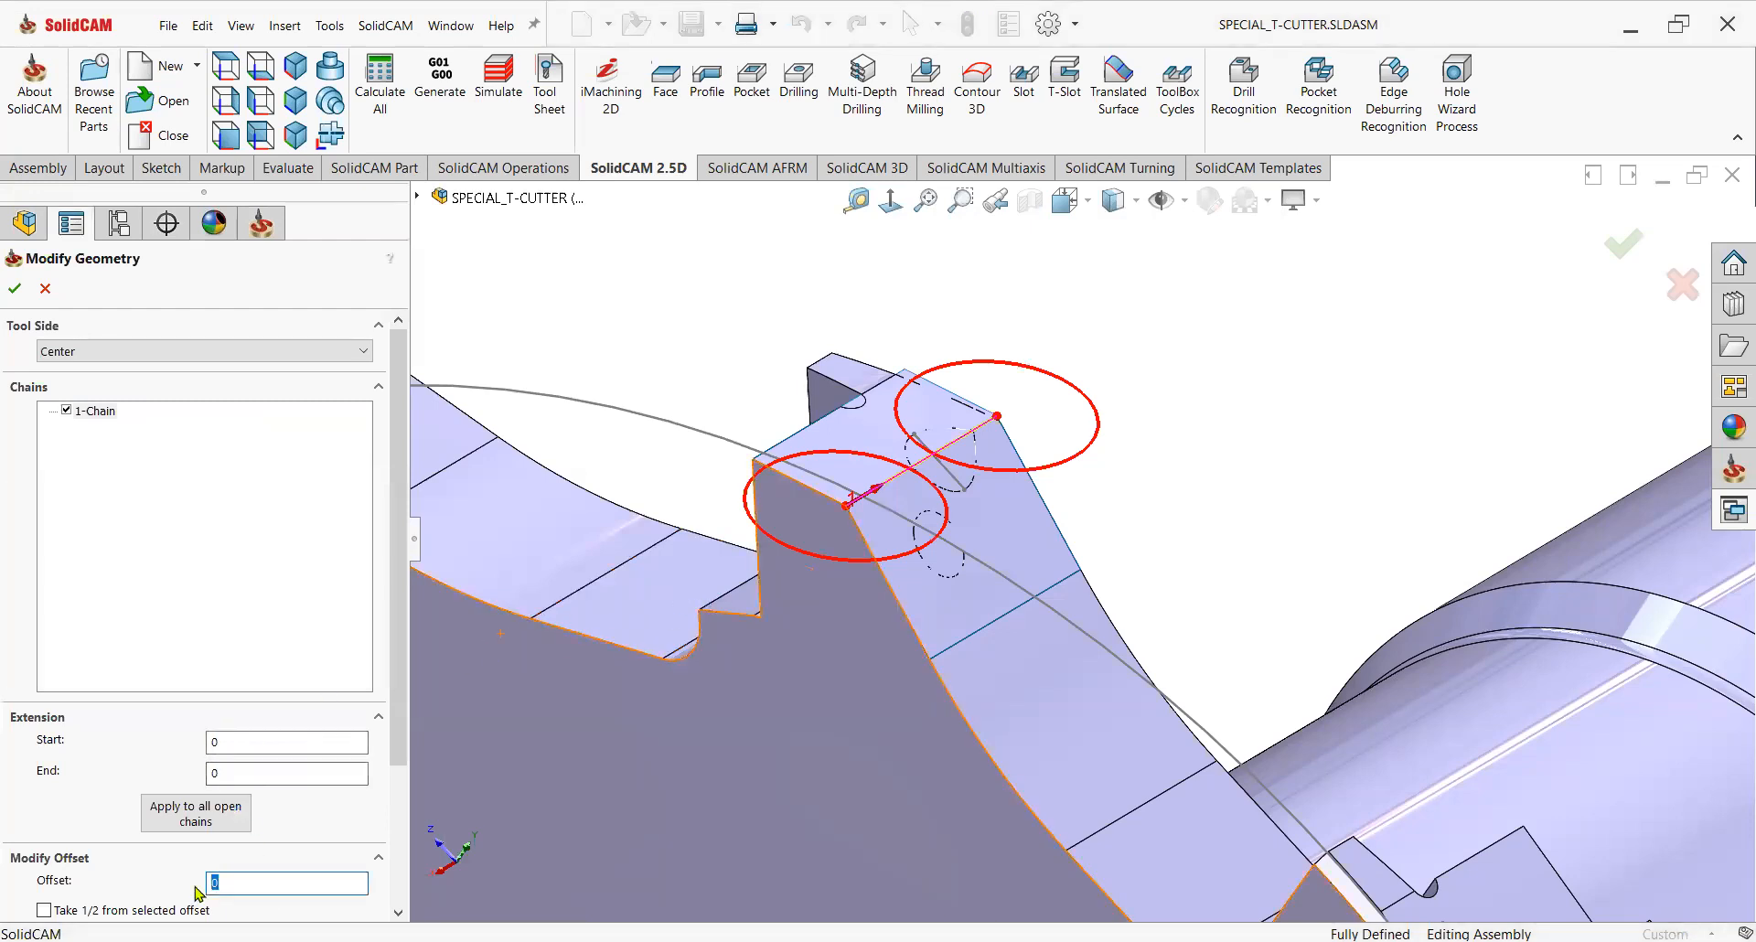
type("1")
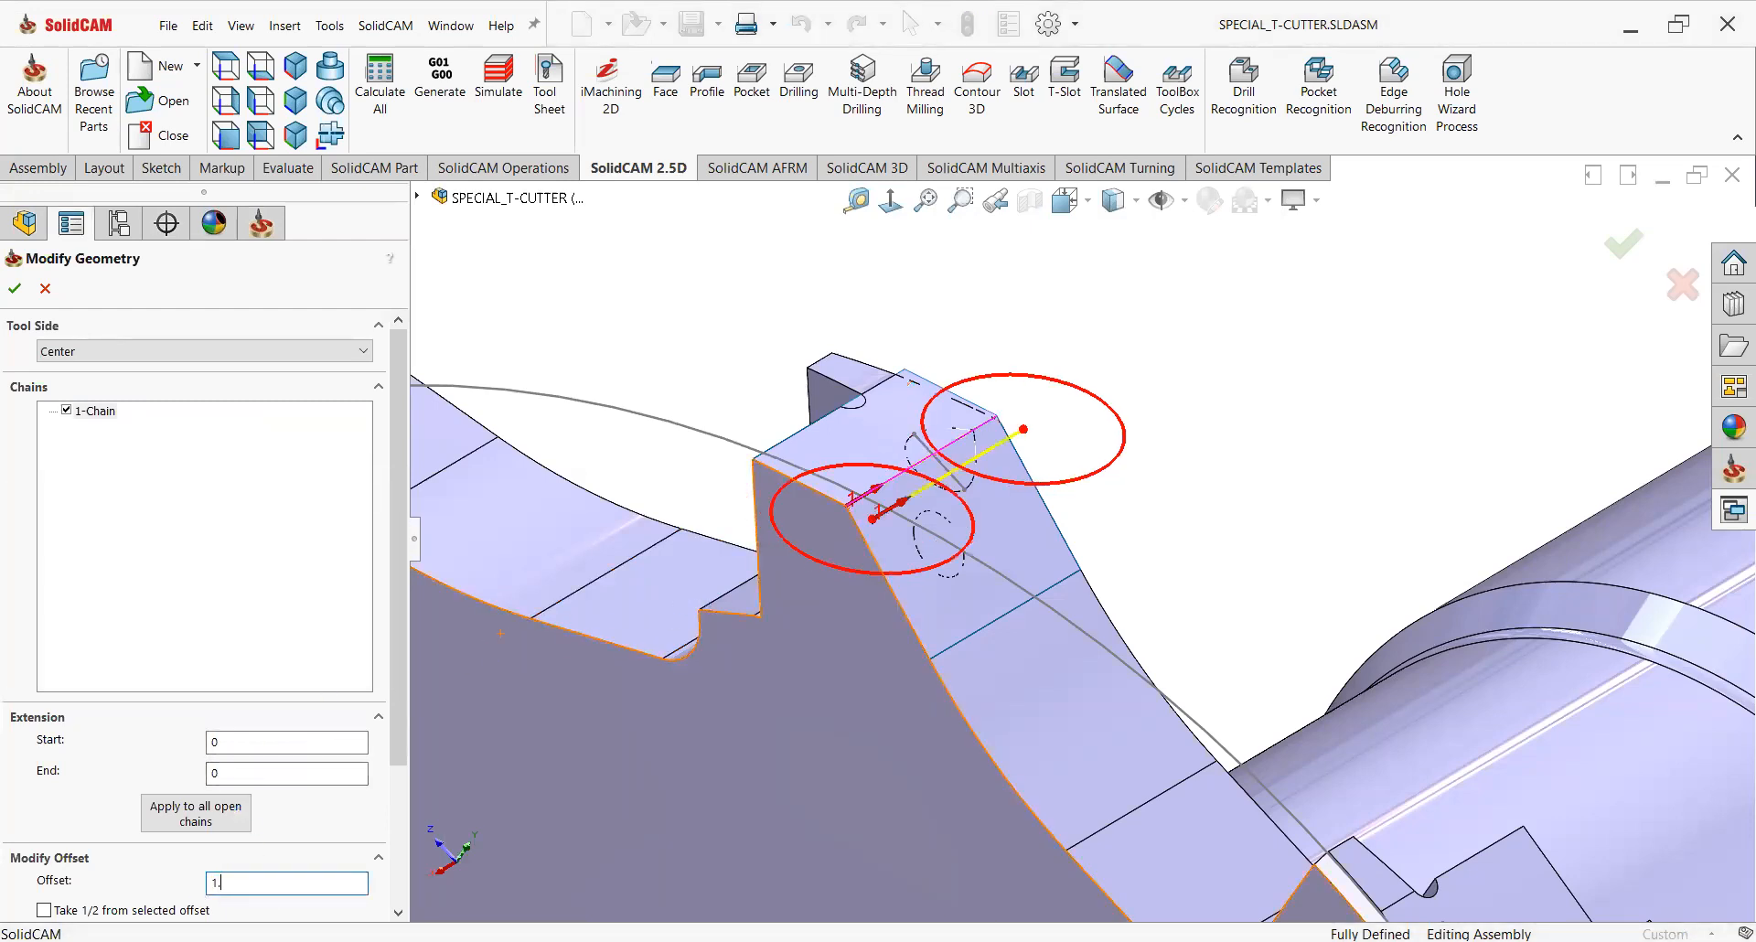
type(".5")
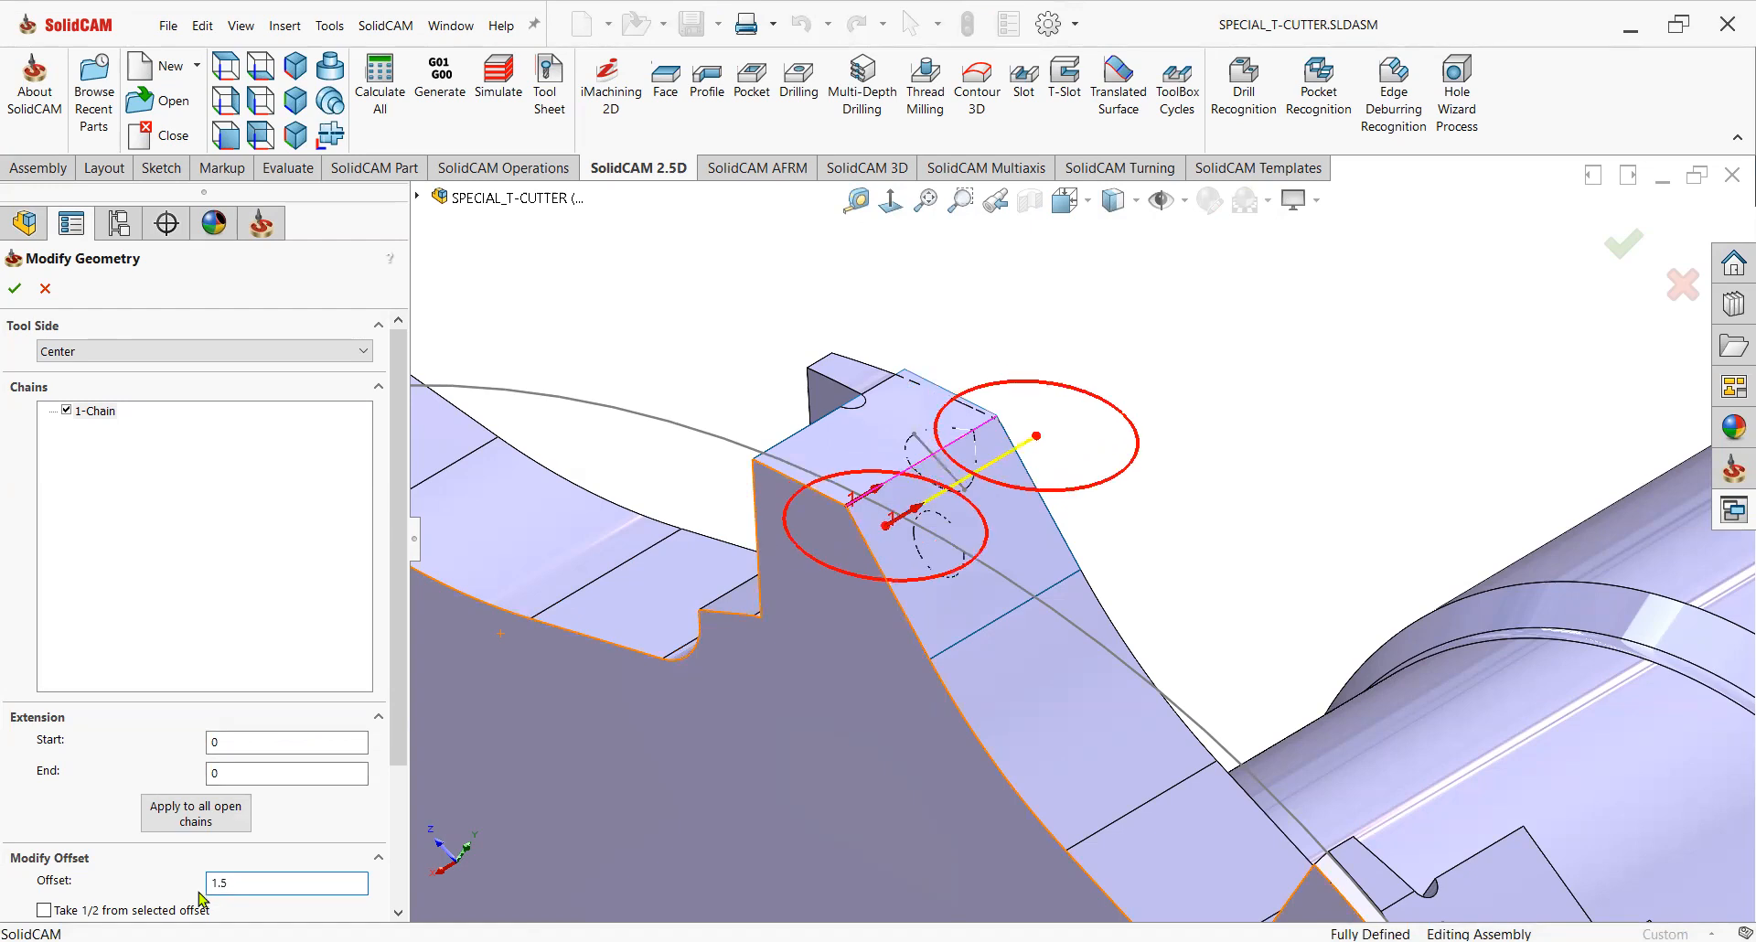
key("Home")
type("-")
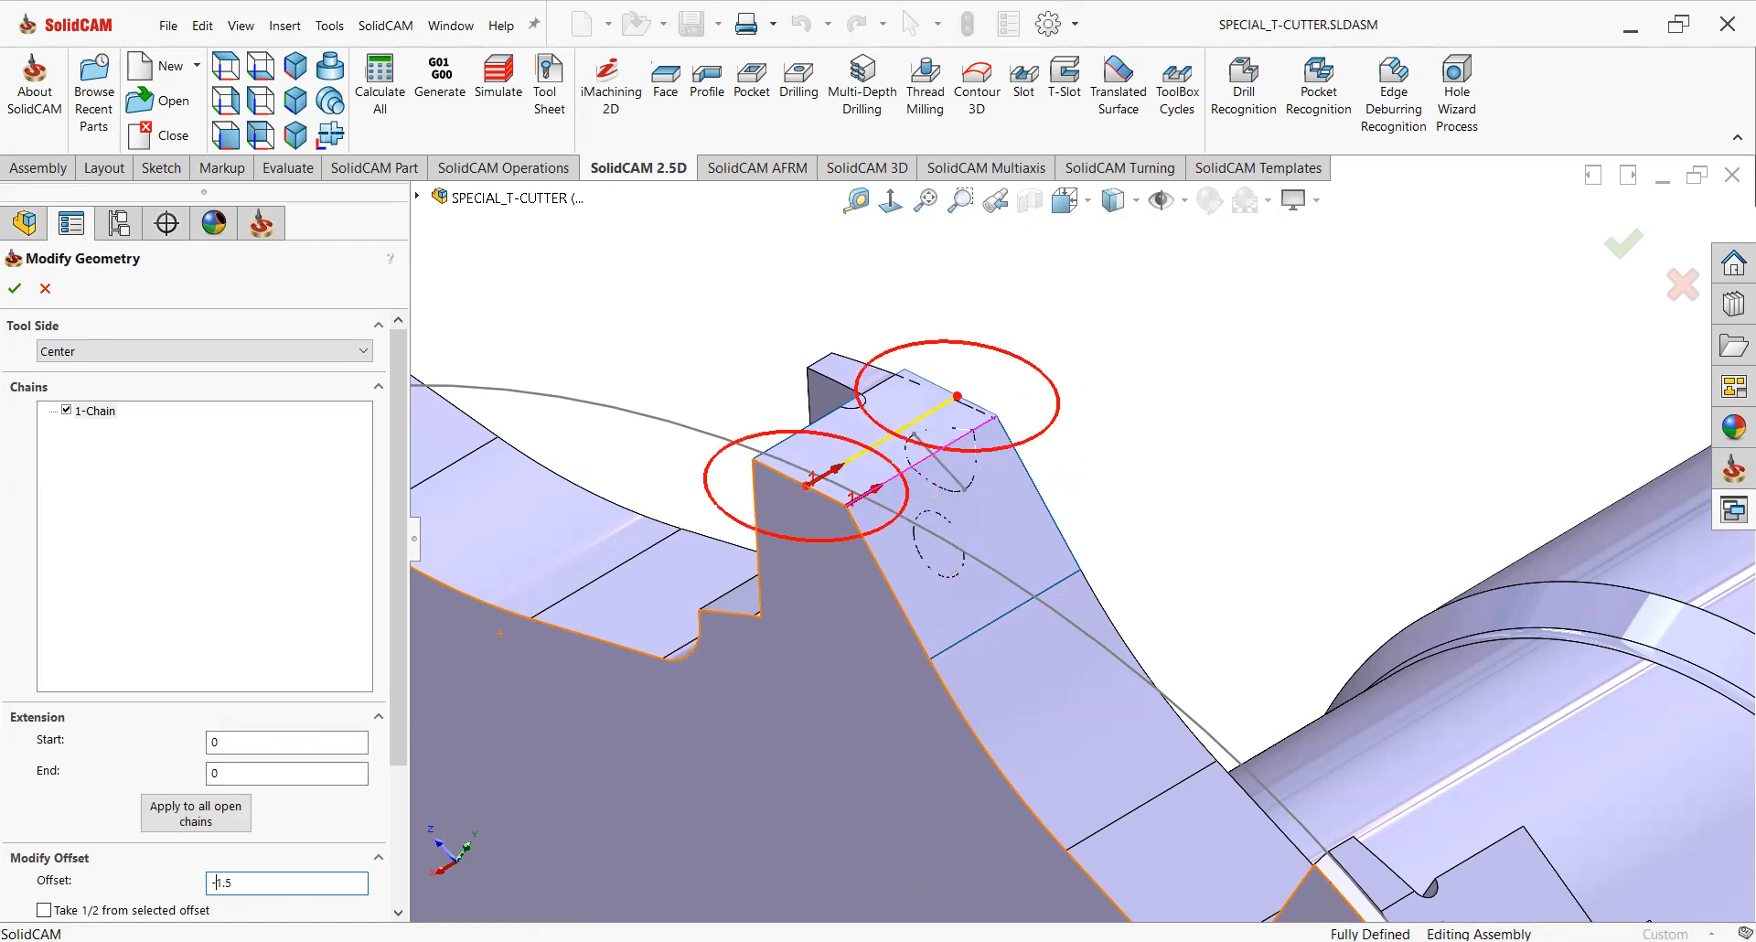
left_click(15, 288)
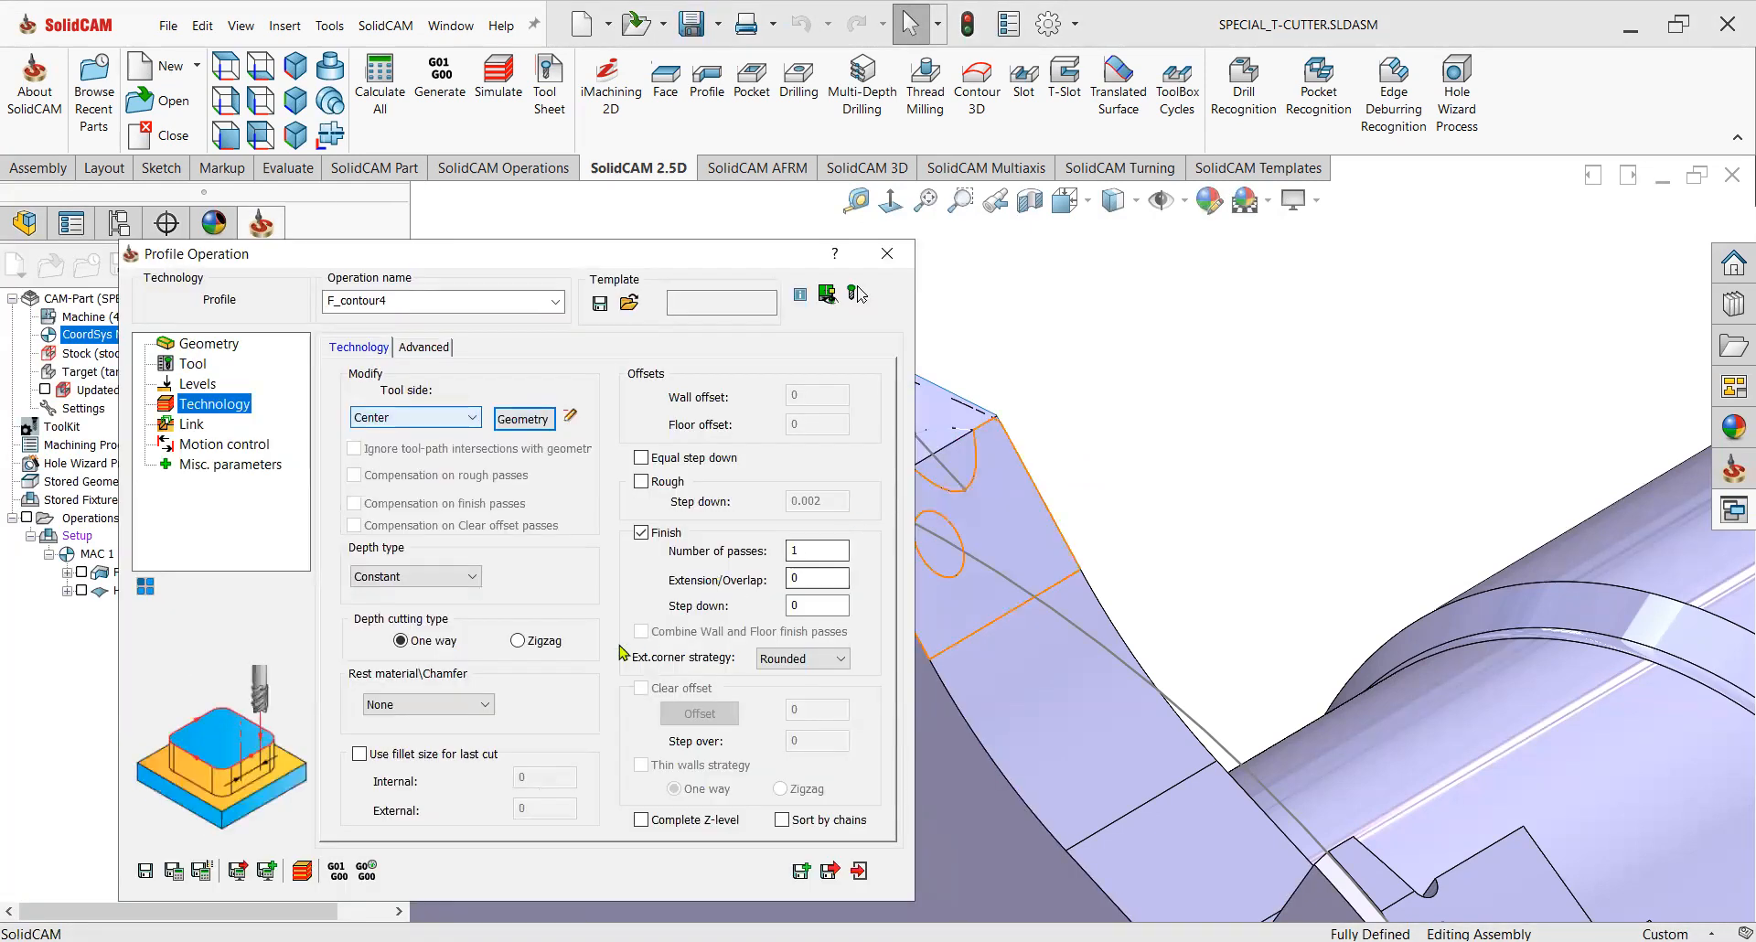
Set depth cutting to Zigzag, choose a Tangent lead-in with lead-out same as lead-in, and save the operation.
left_click(518, 640)
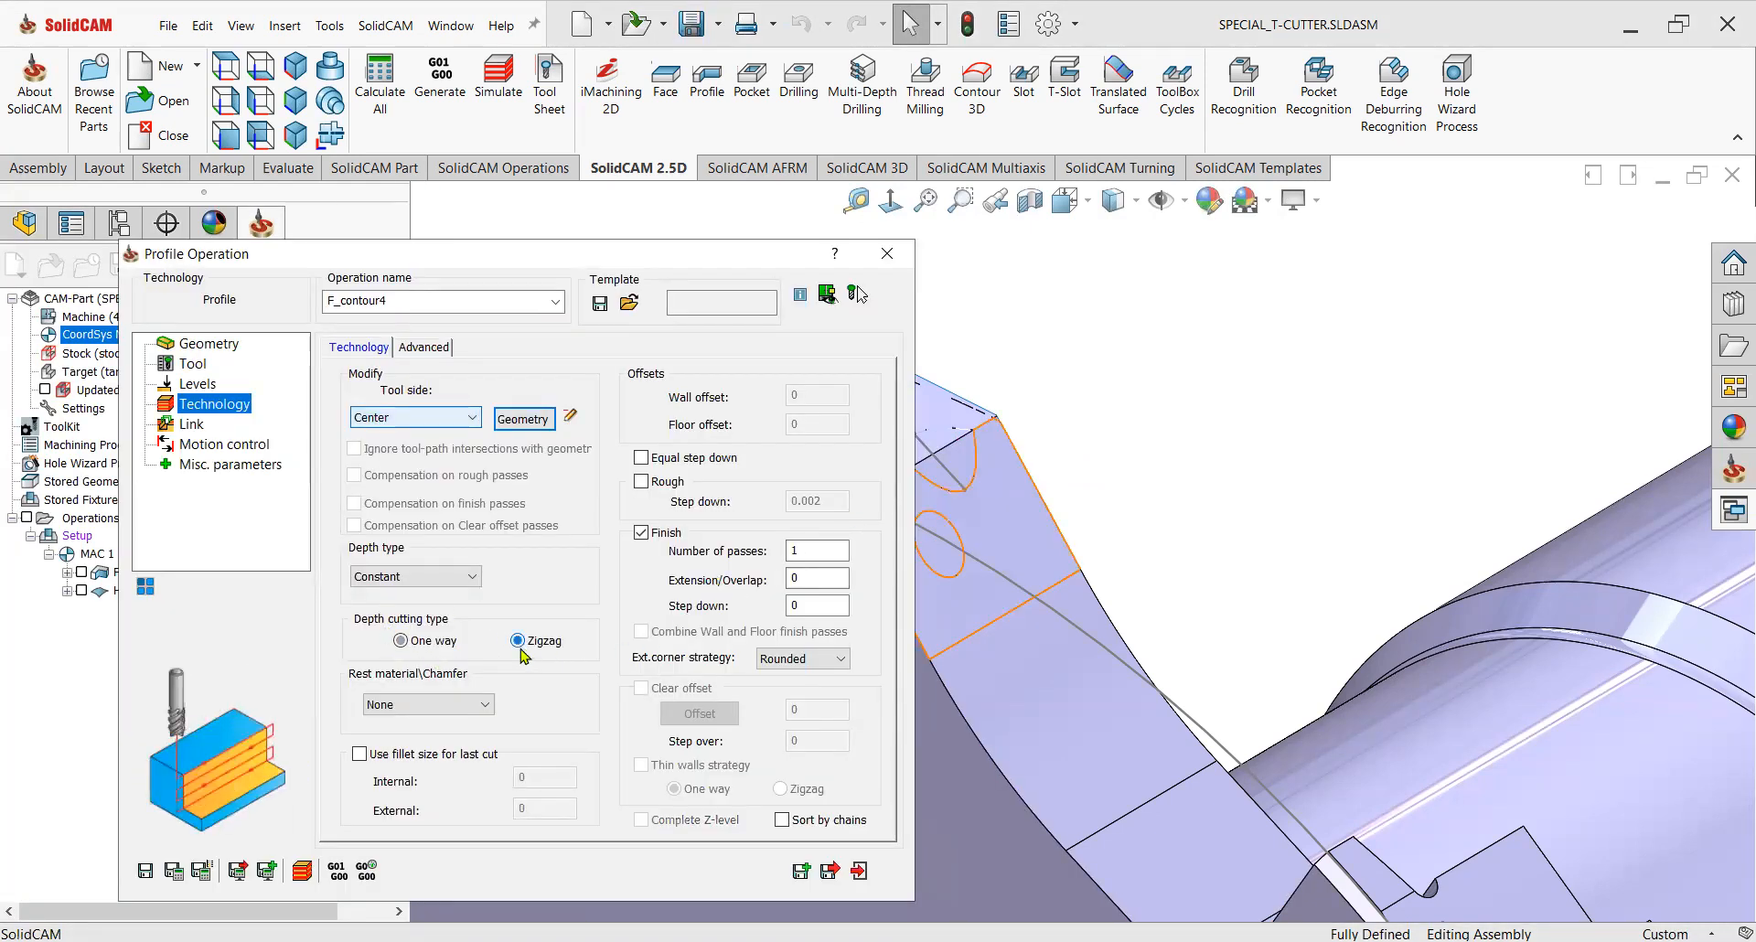
left_click(186, 426)
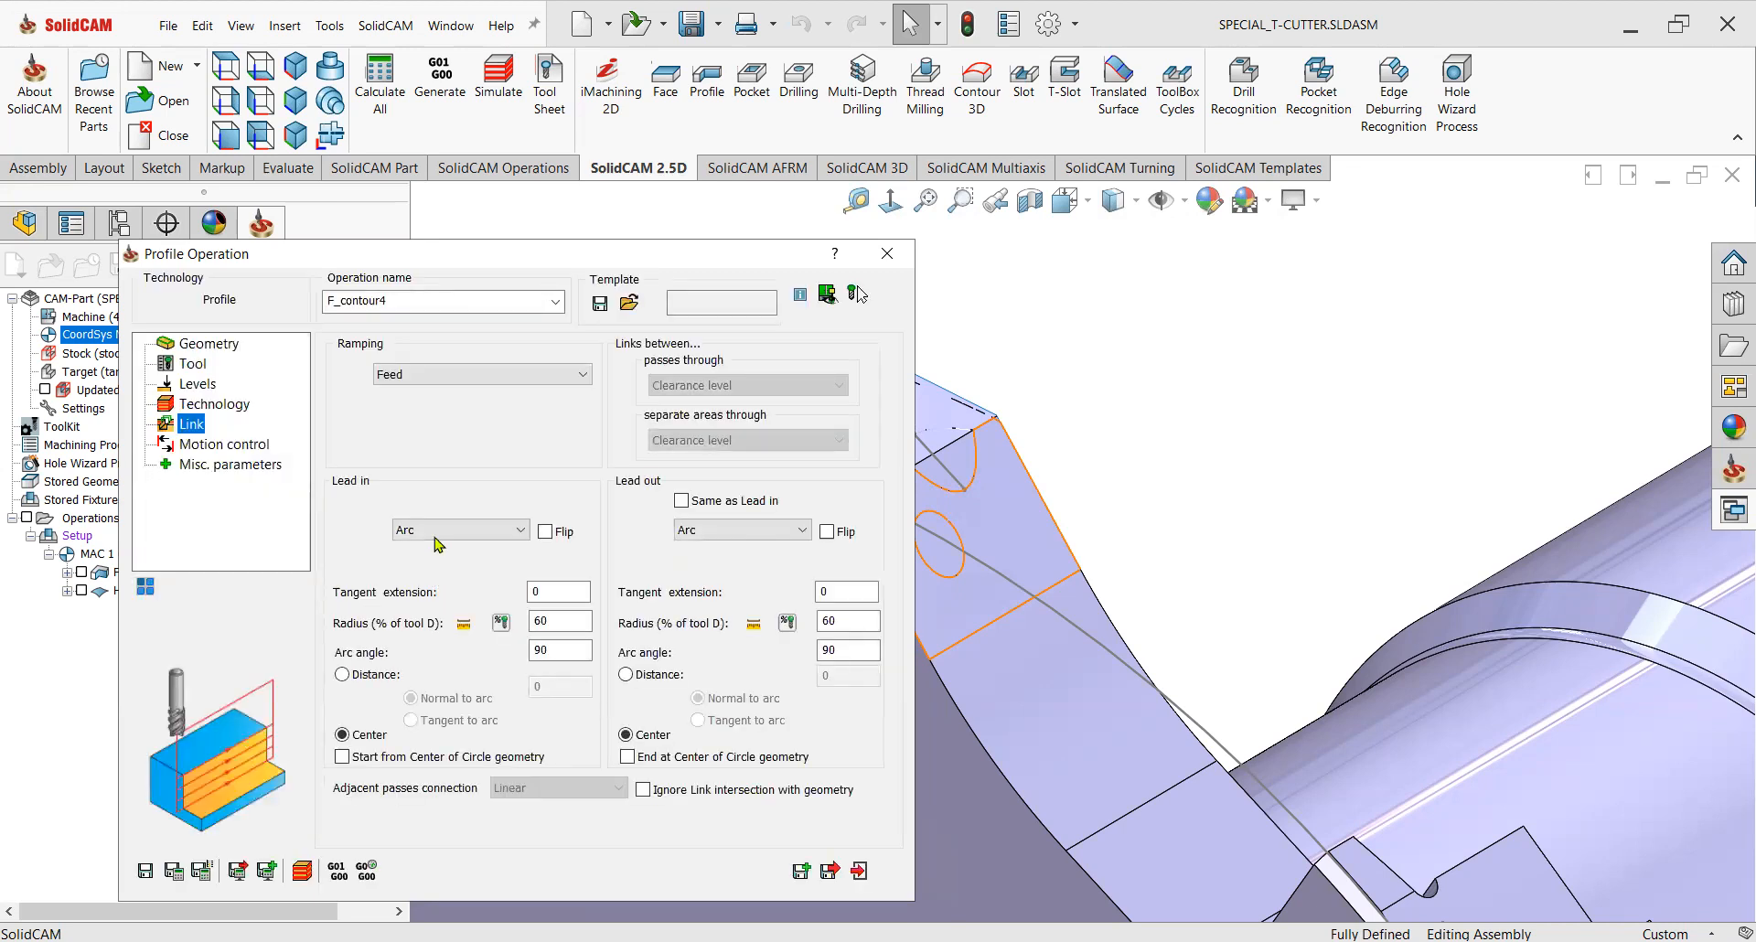
left_click(423, 563)
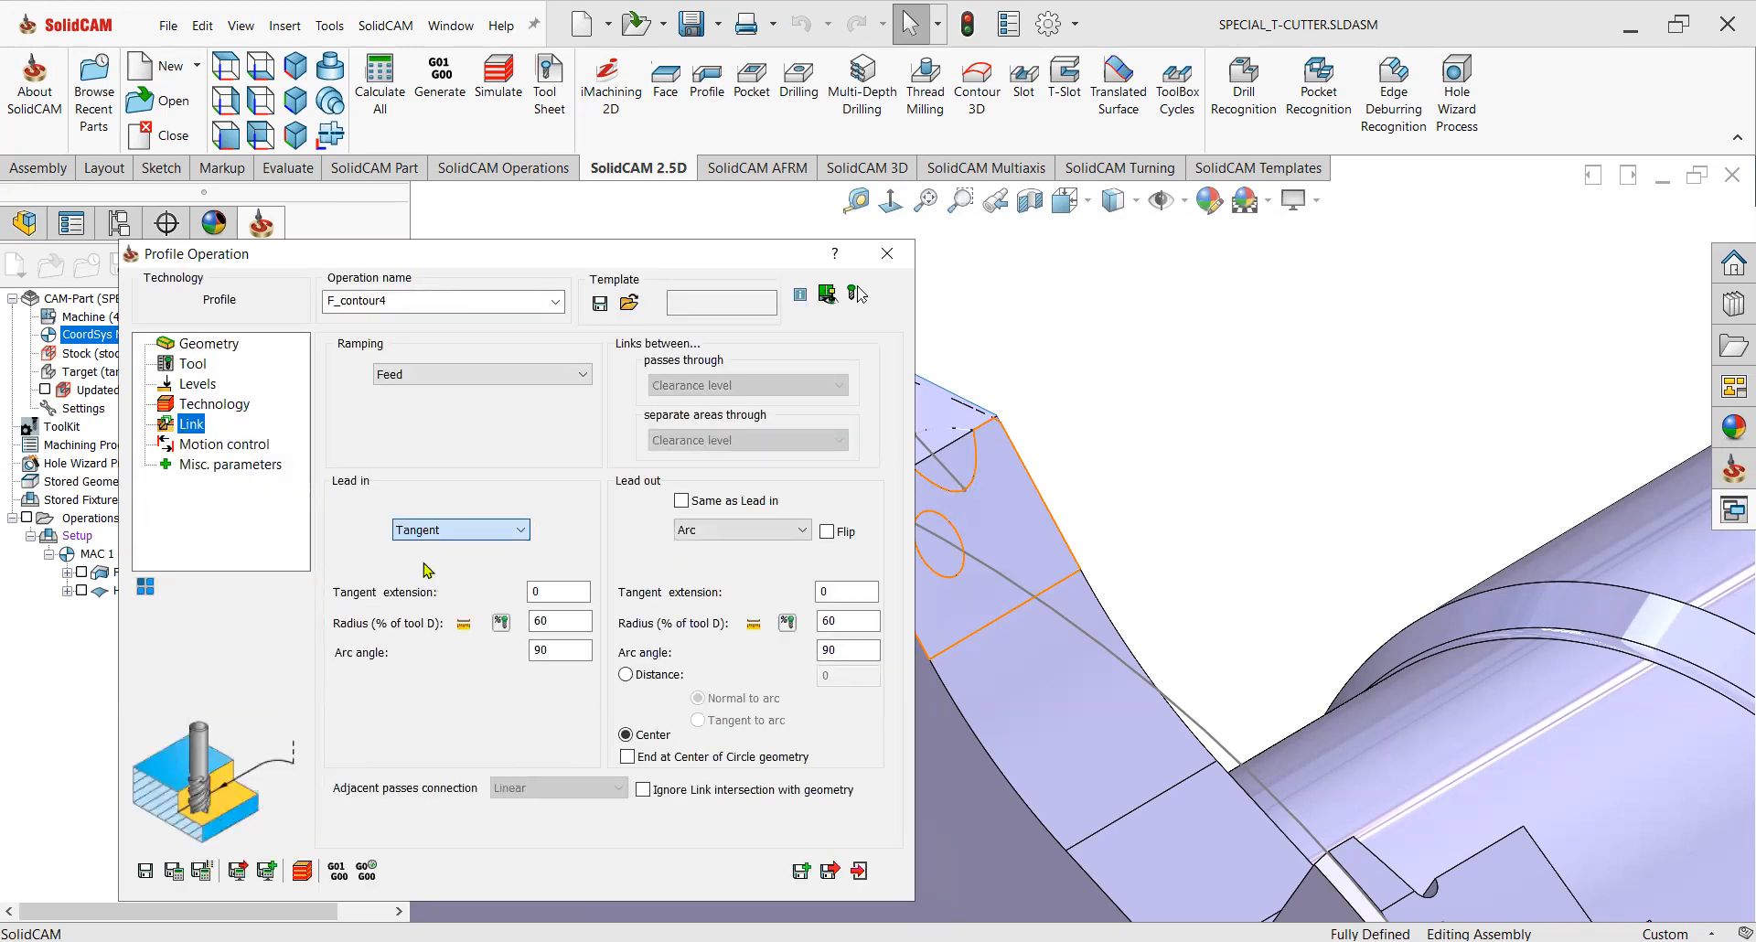
left_click(681, 501)
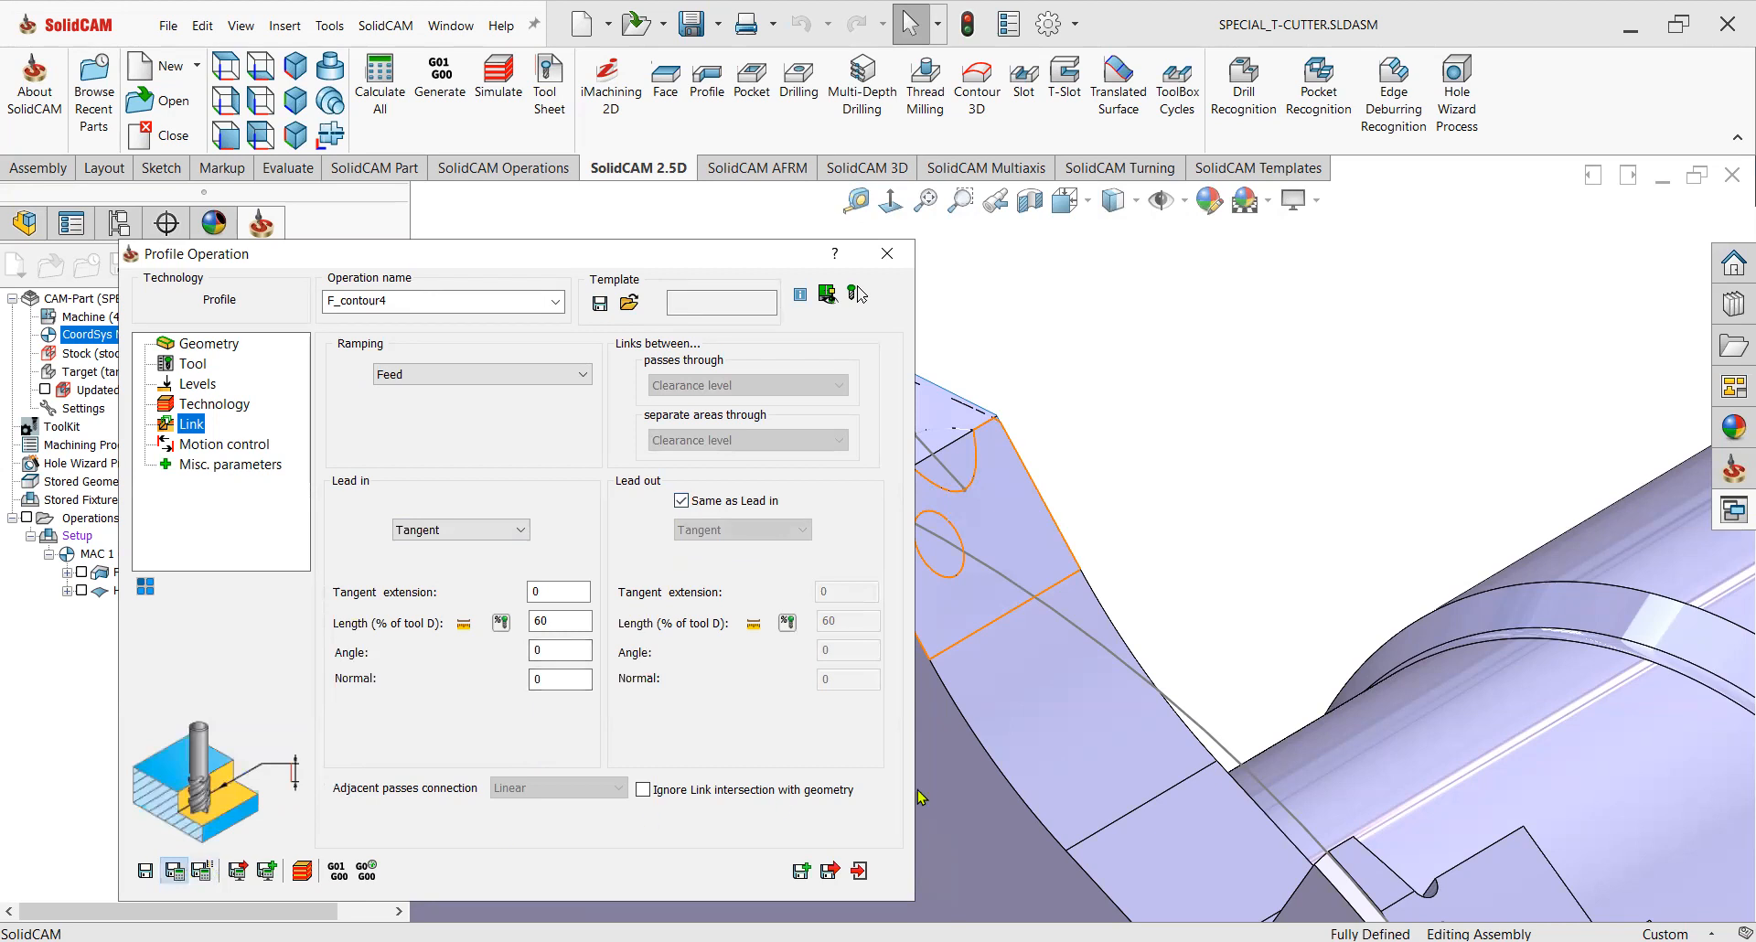
left_click(859, 870)
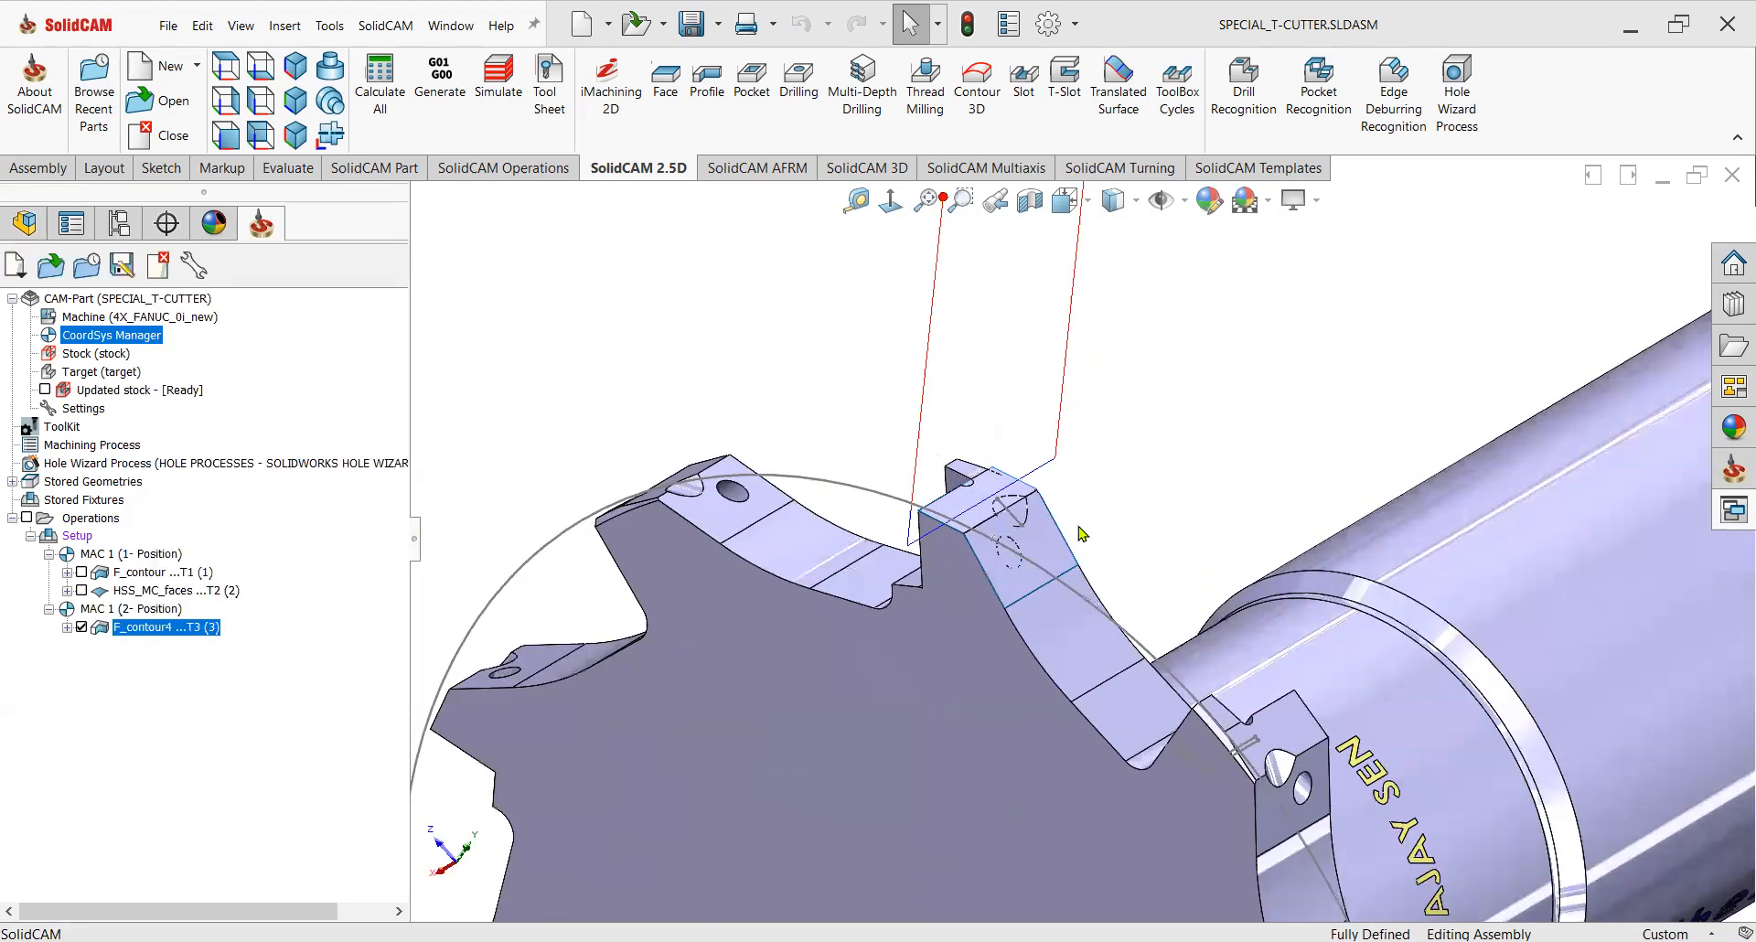
Generate the G-code for the new F_contour4 Profile operation.
mouse_move(1080, 534)
middle_mouse_down()
mouse_move(1043, 540)
mouse_move(1029, 567)
mouse_move(1056, 576)
mouse_move(1068, 547)
middle_mouse_up()
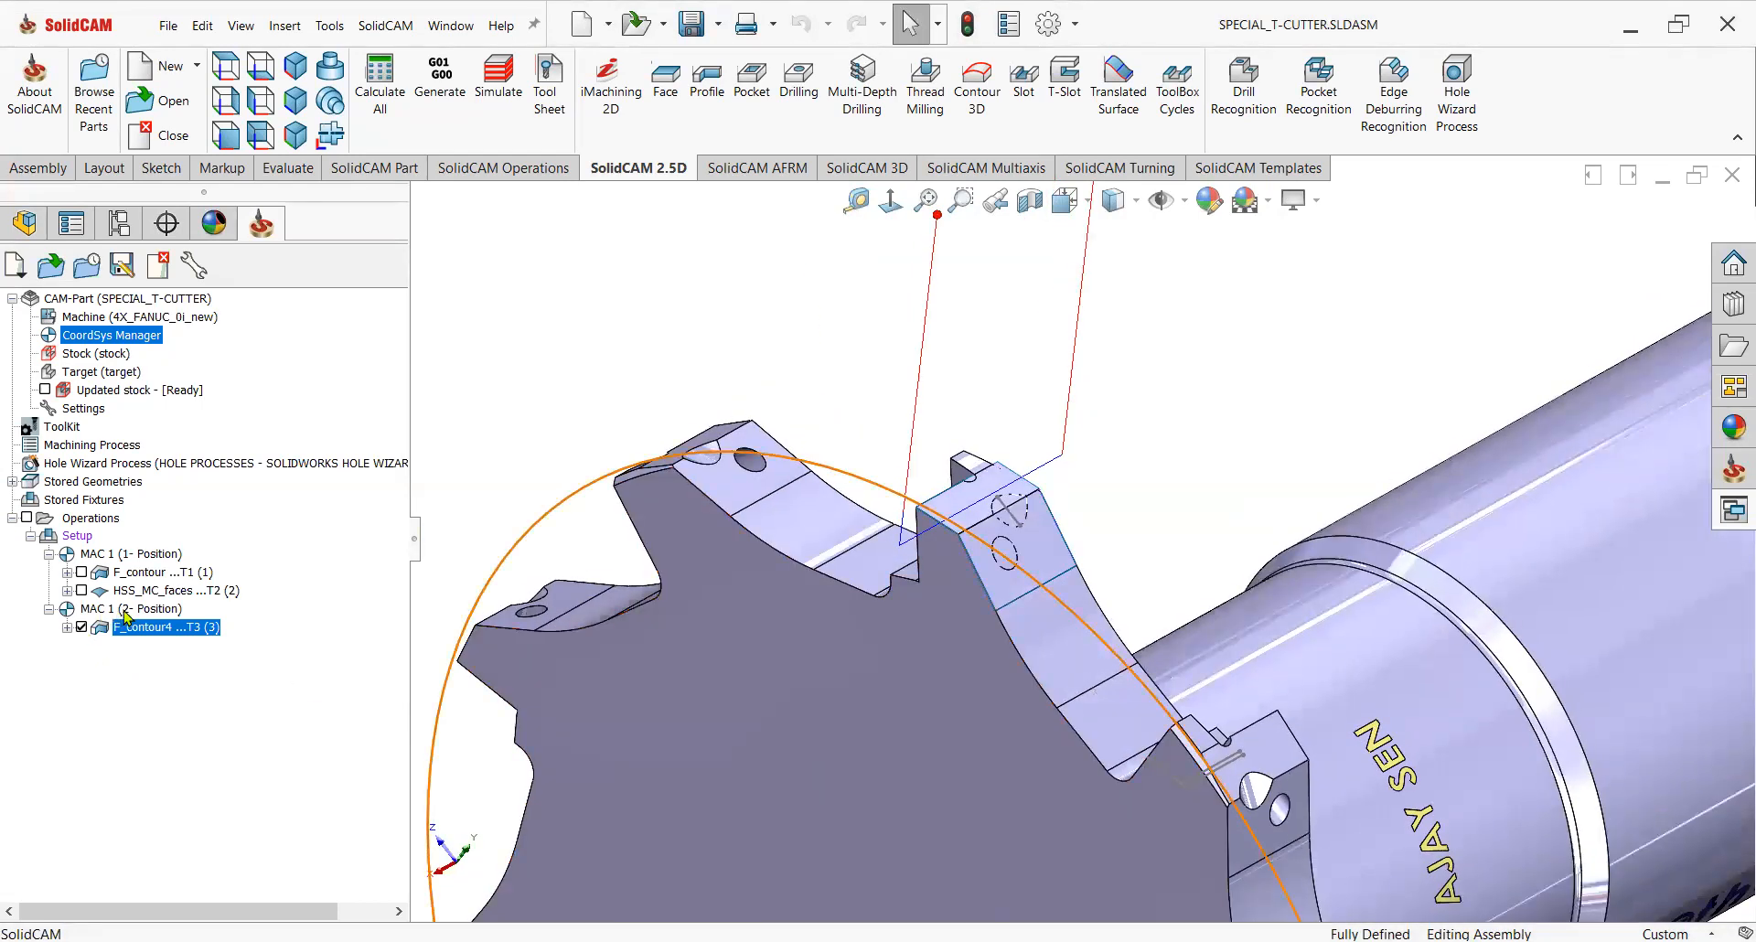
scroll(1039, 538, "up", 5)
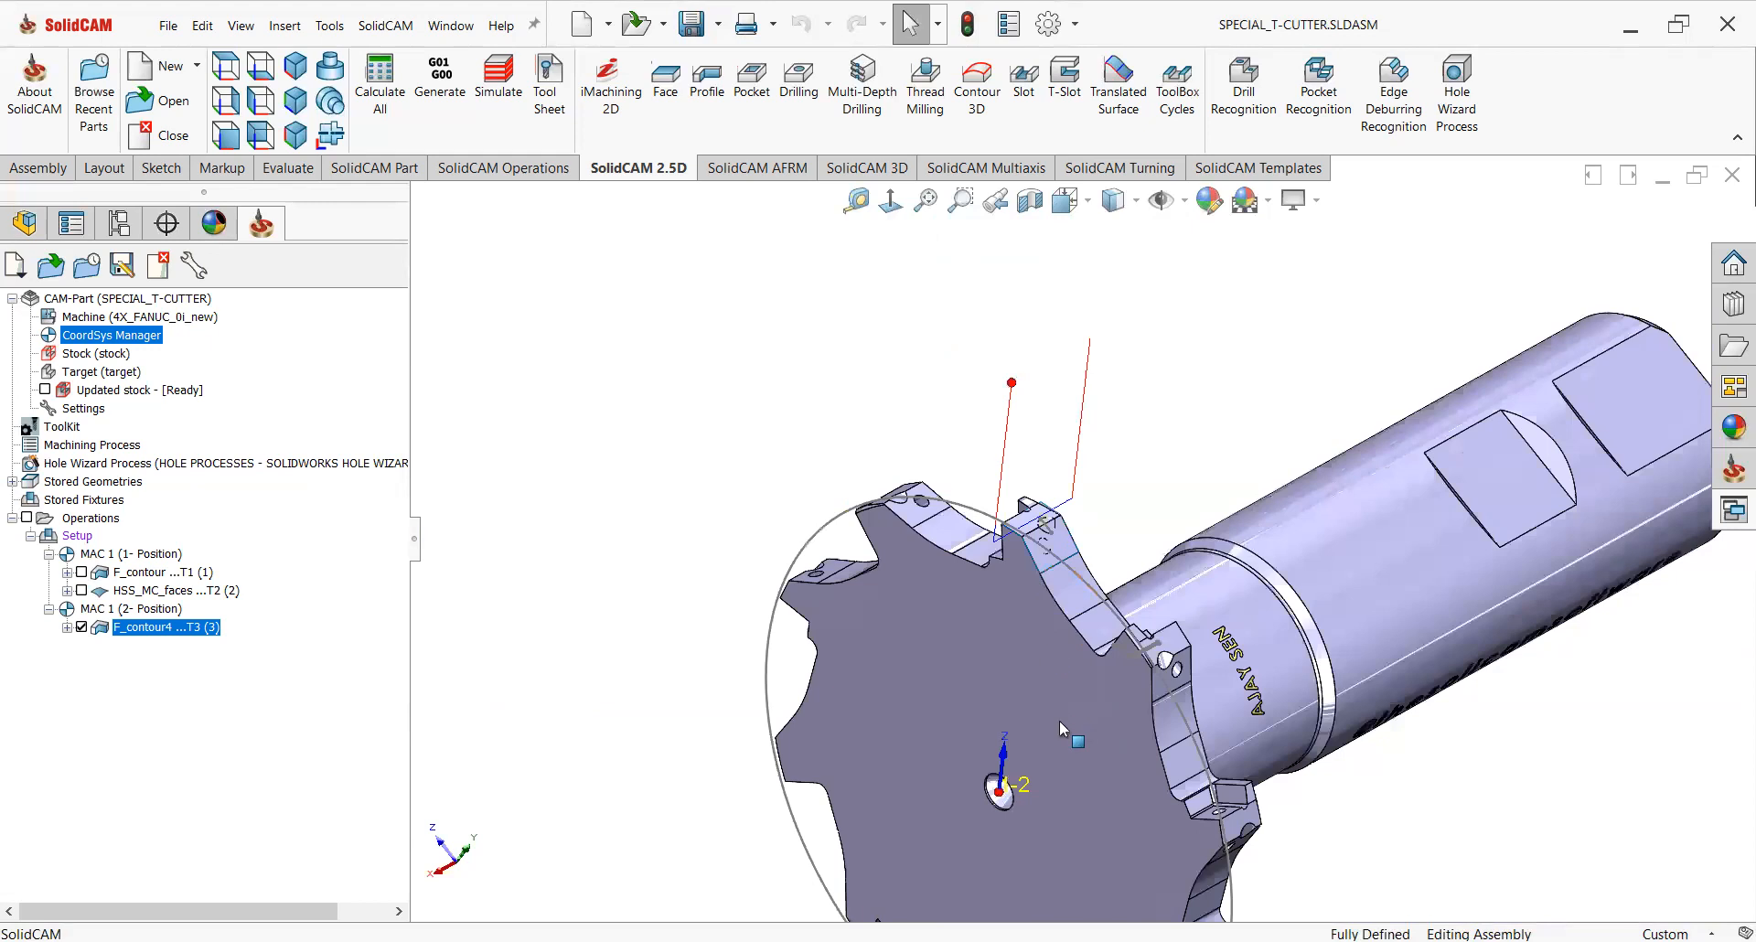
scroll(1148, 535, "up", 1)
scroll(1175, 494, "down", 2)
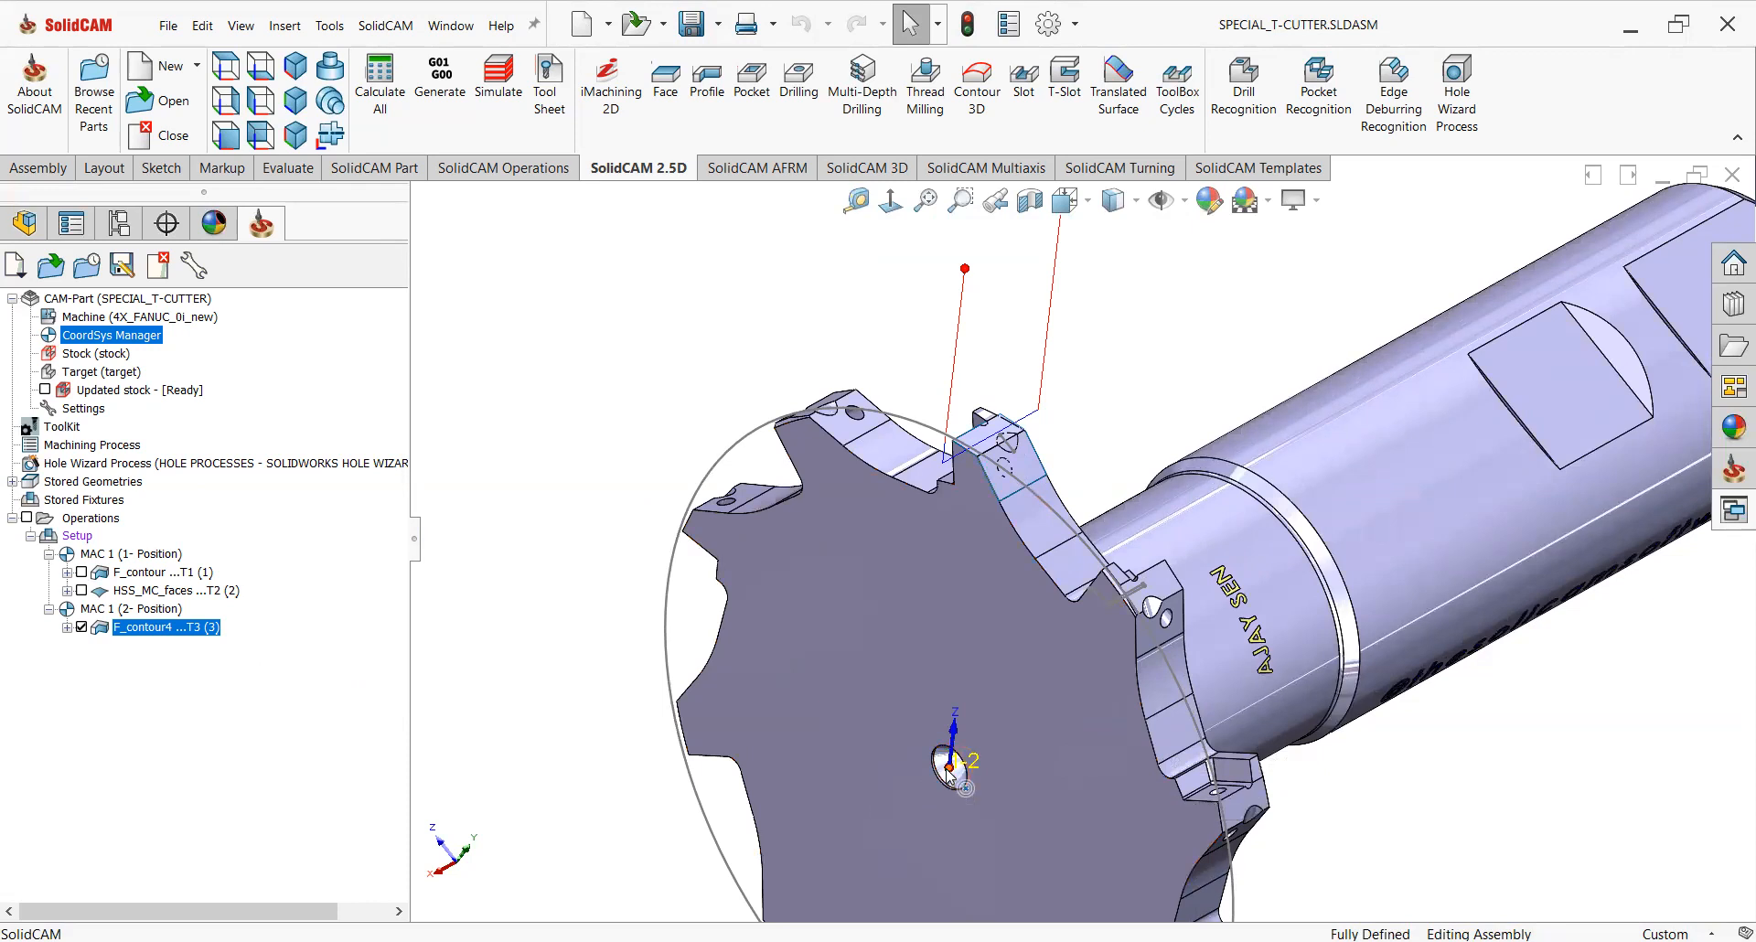
scroll(929, 718, "up", 2)
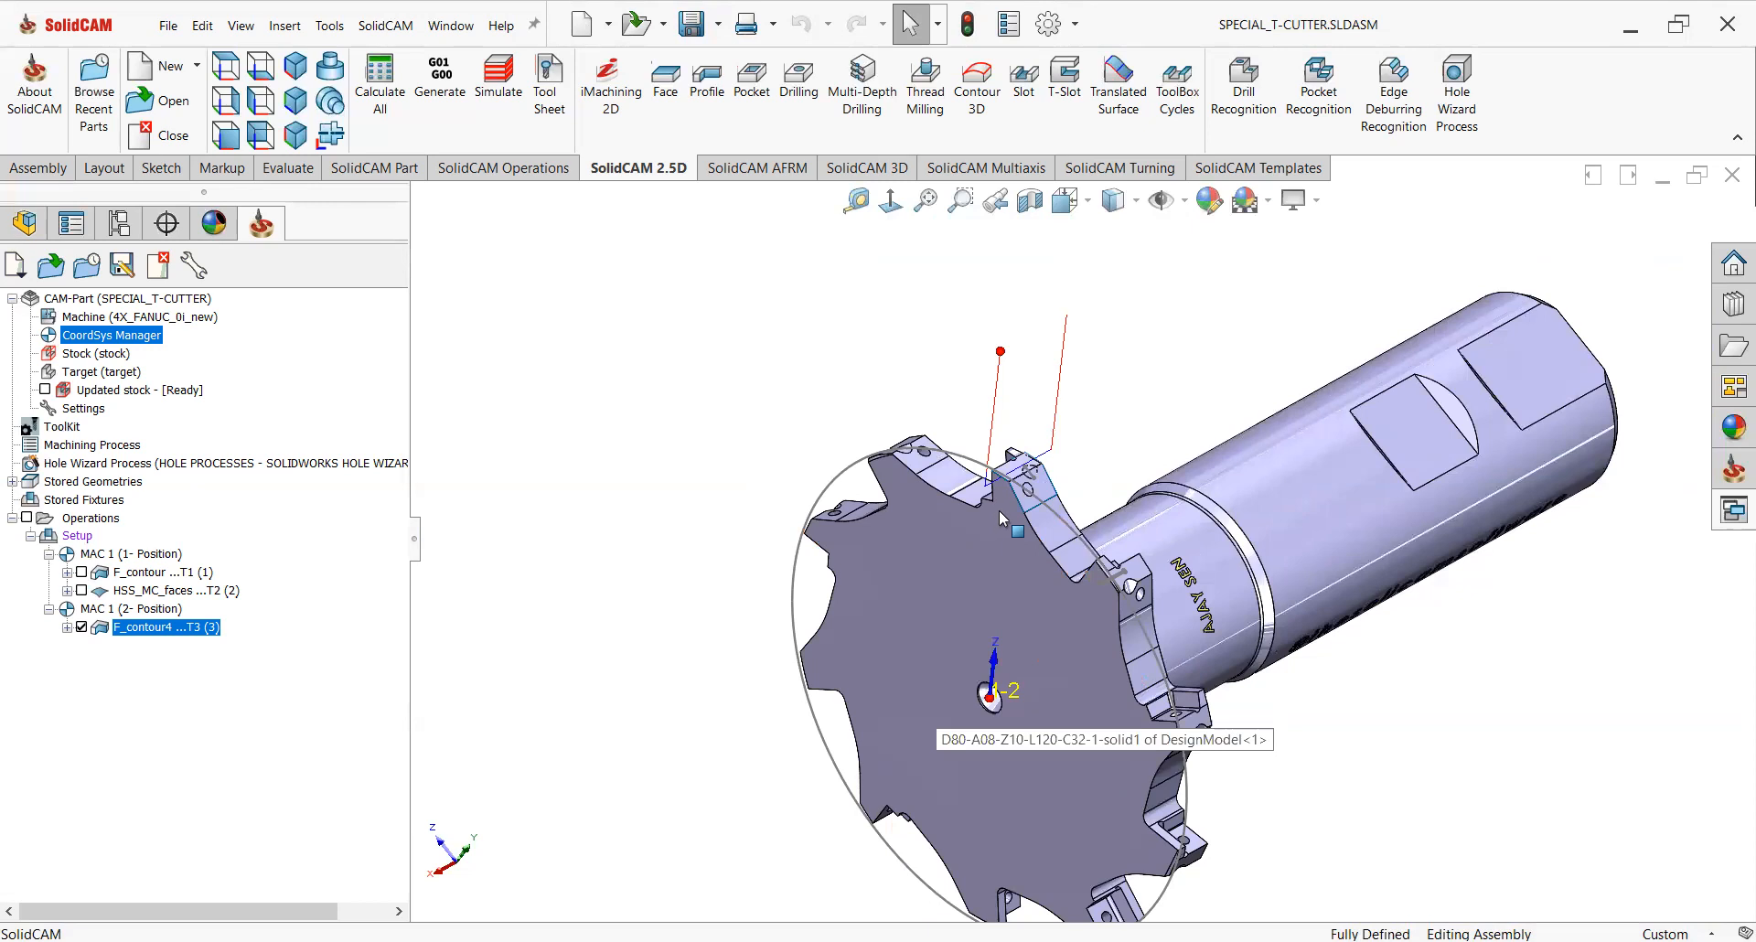
right_click(151, 640)
mouse_move(213, 277)
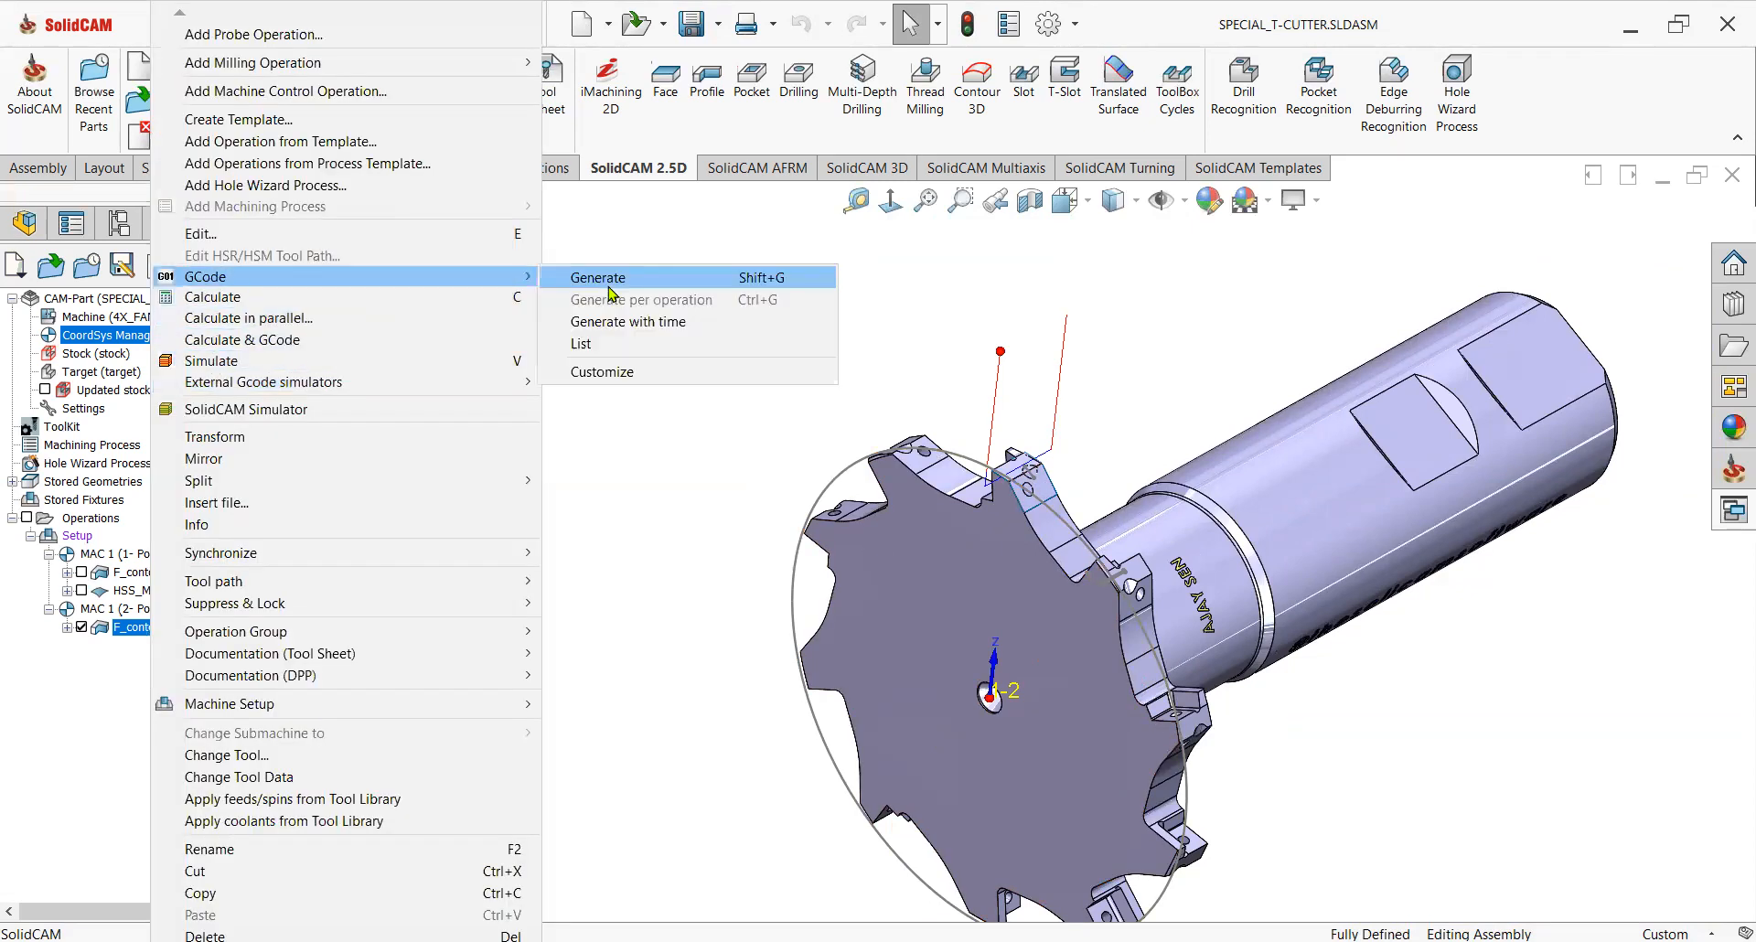
left_click(799, 507)
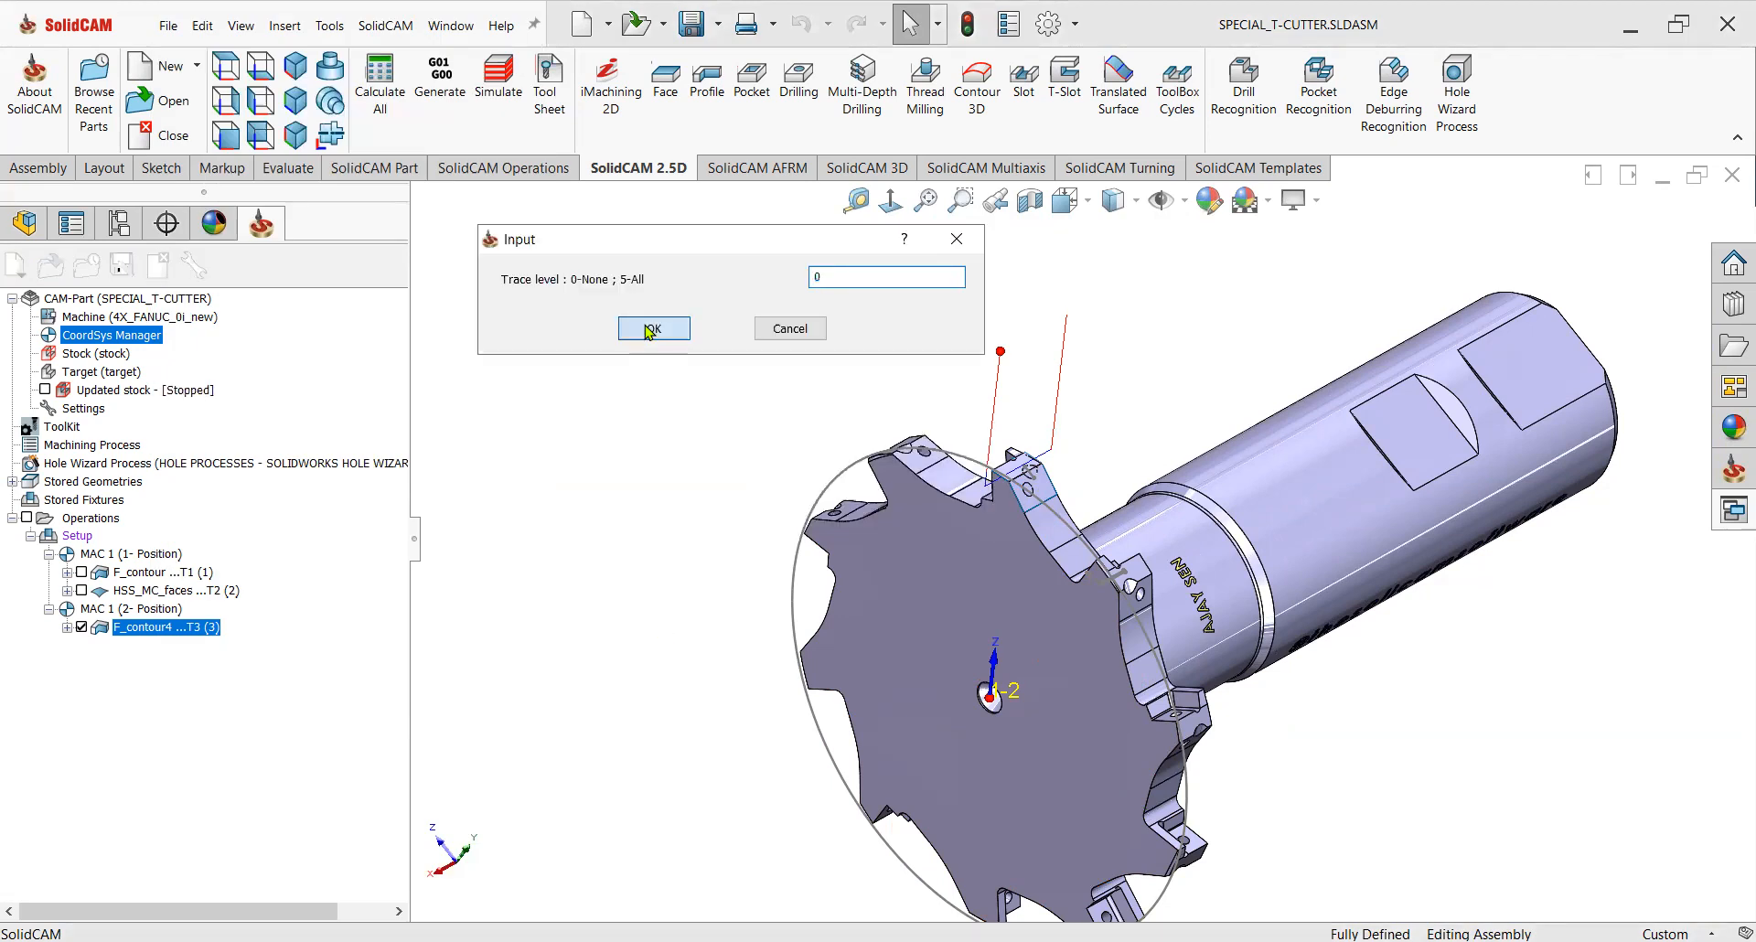
left_click(652, 329)
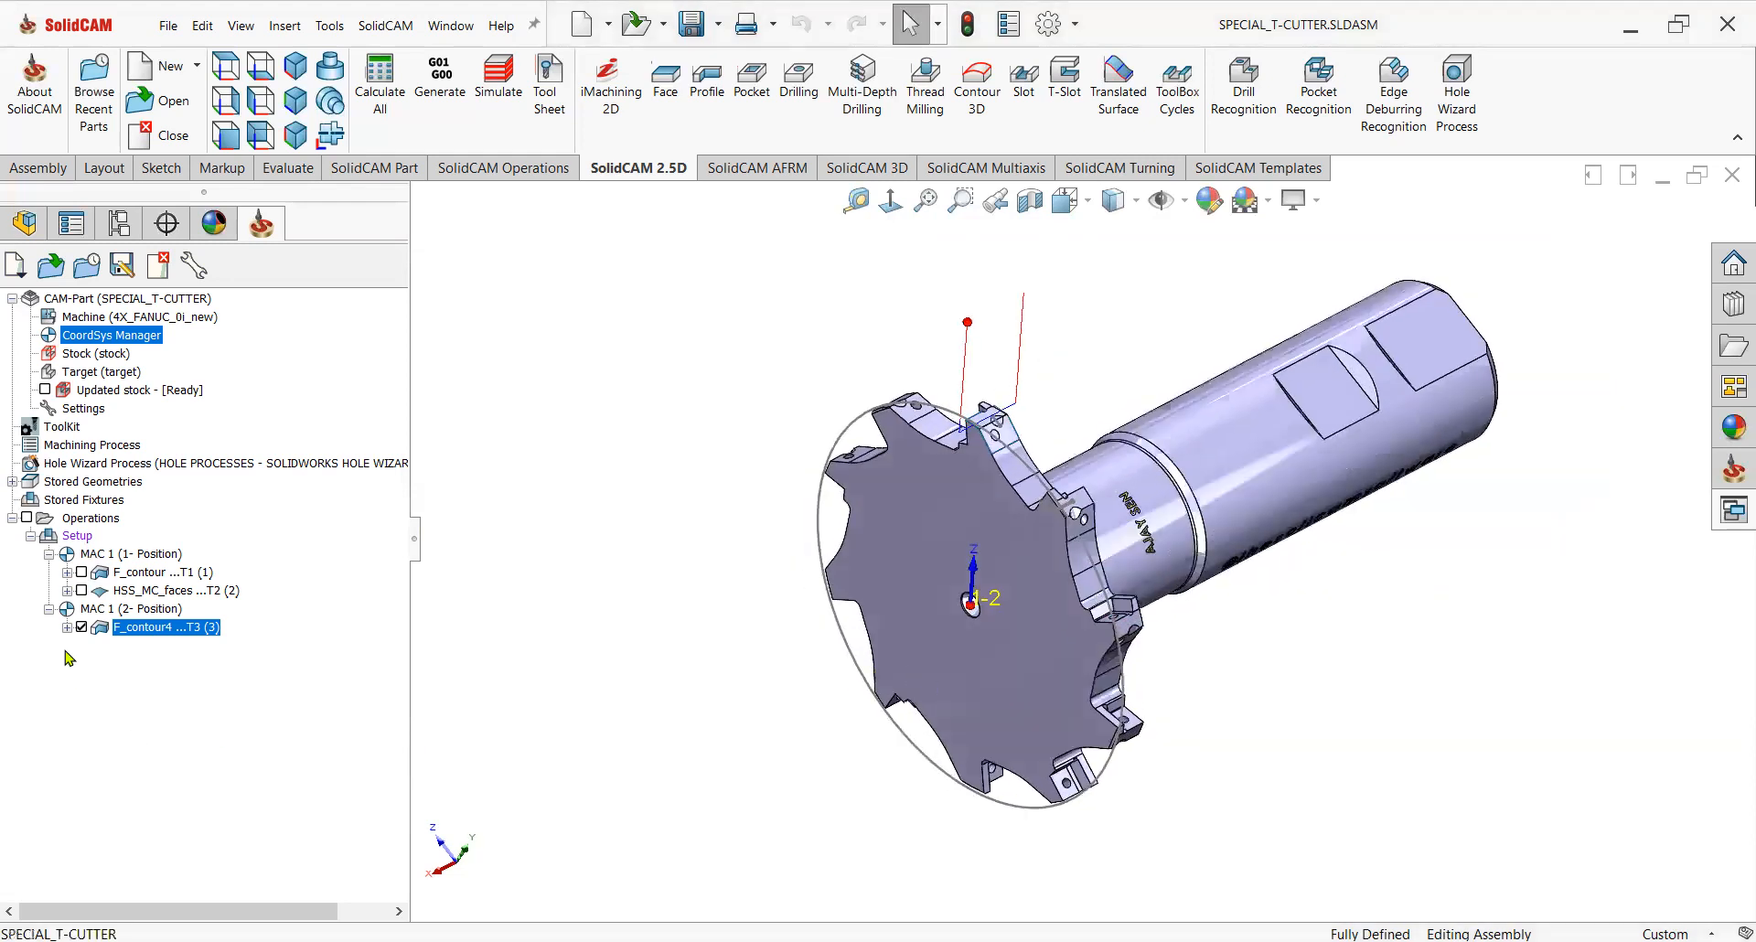
Show the new operation's toolpath and inspect it closely around the next tooth's seat.
left_click(81, 627)
scroll(1091, 419, "up", 3)
middle_click_drag(1046, 473, 940, 562)
scroll(951, 549, "up", 5)
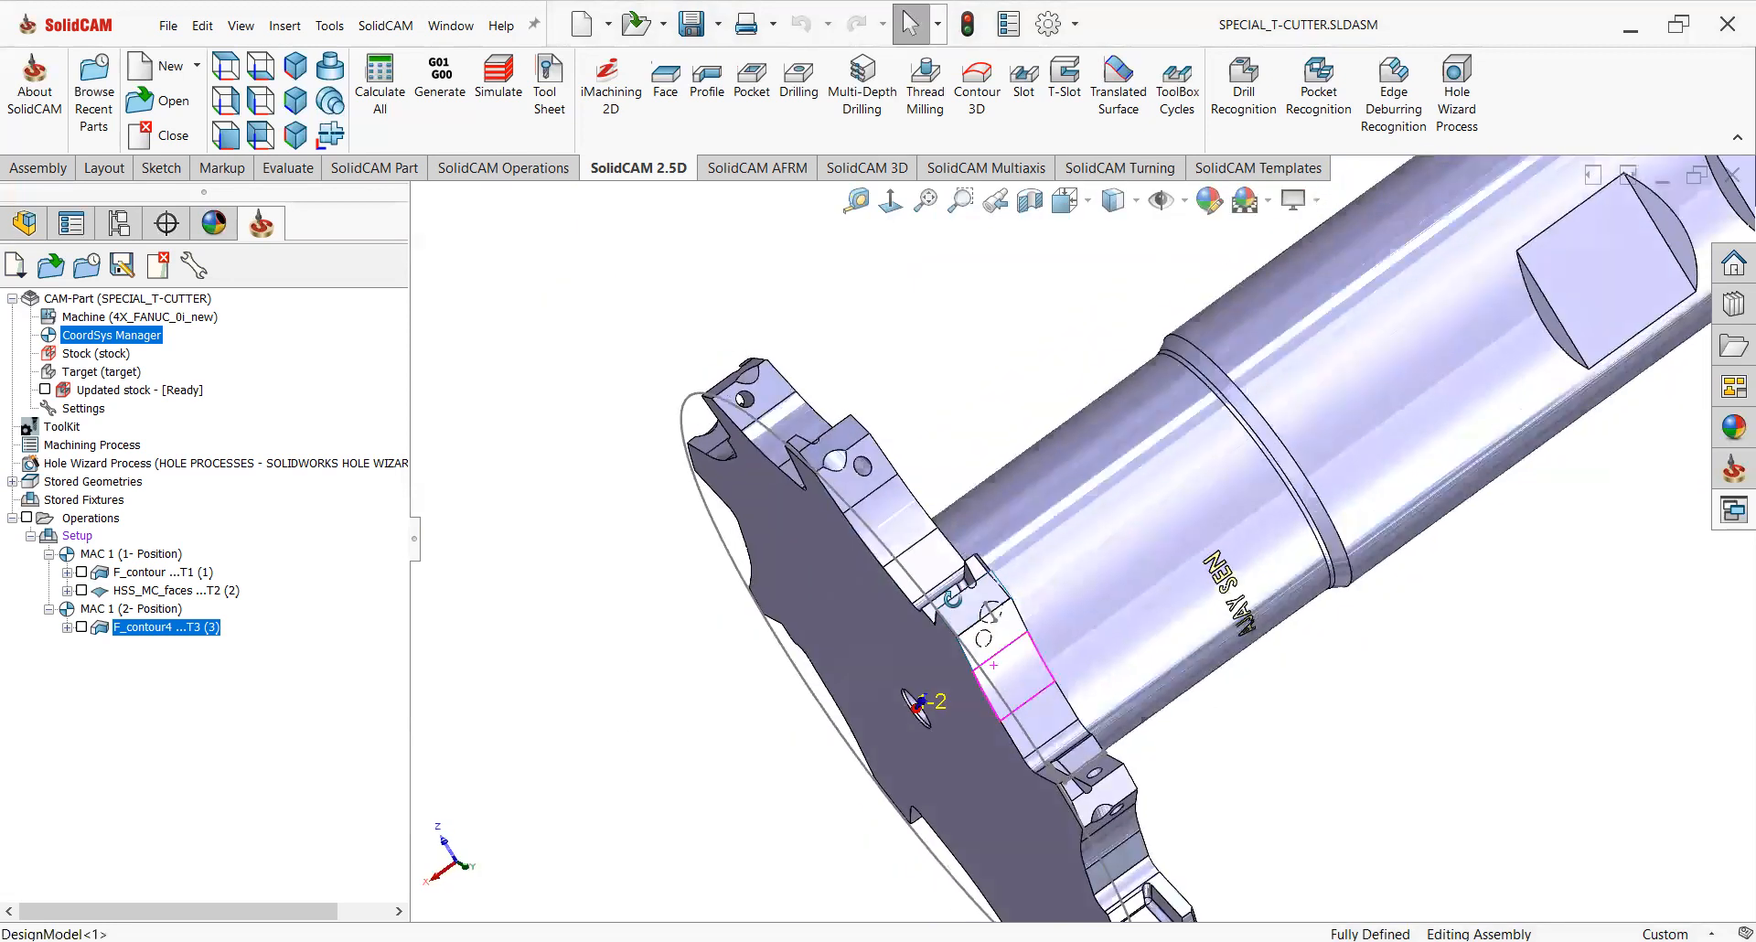
scroll(1054, 679, "up", 2)
middle_click_drag(1055, 678, 1123, 764)
scroll(1054, 679, "down", 5)
scroll(1163, 643, "down", 1)
middle_click_drag(1123, 688, 1122, 732)
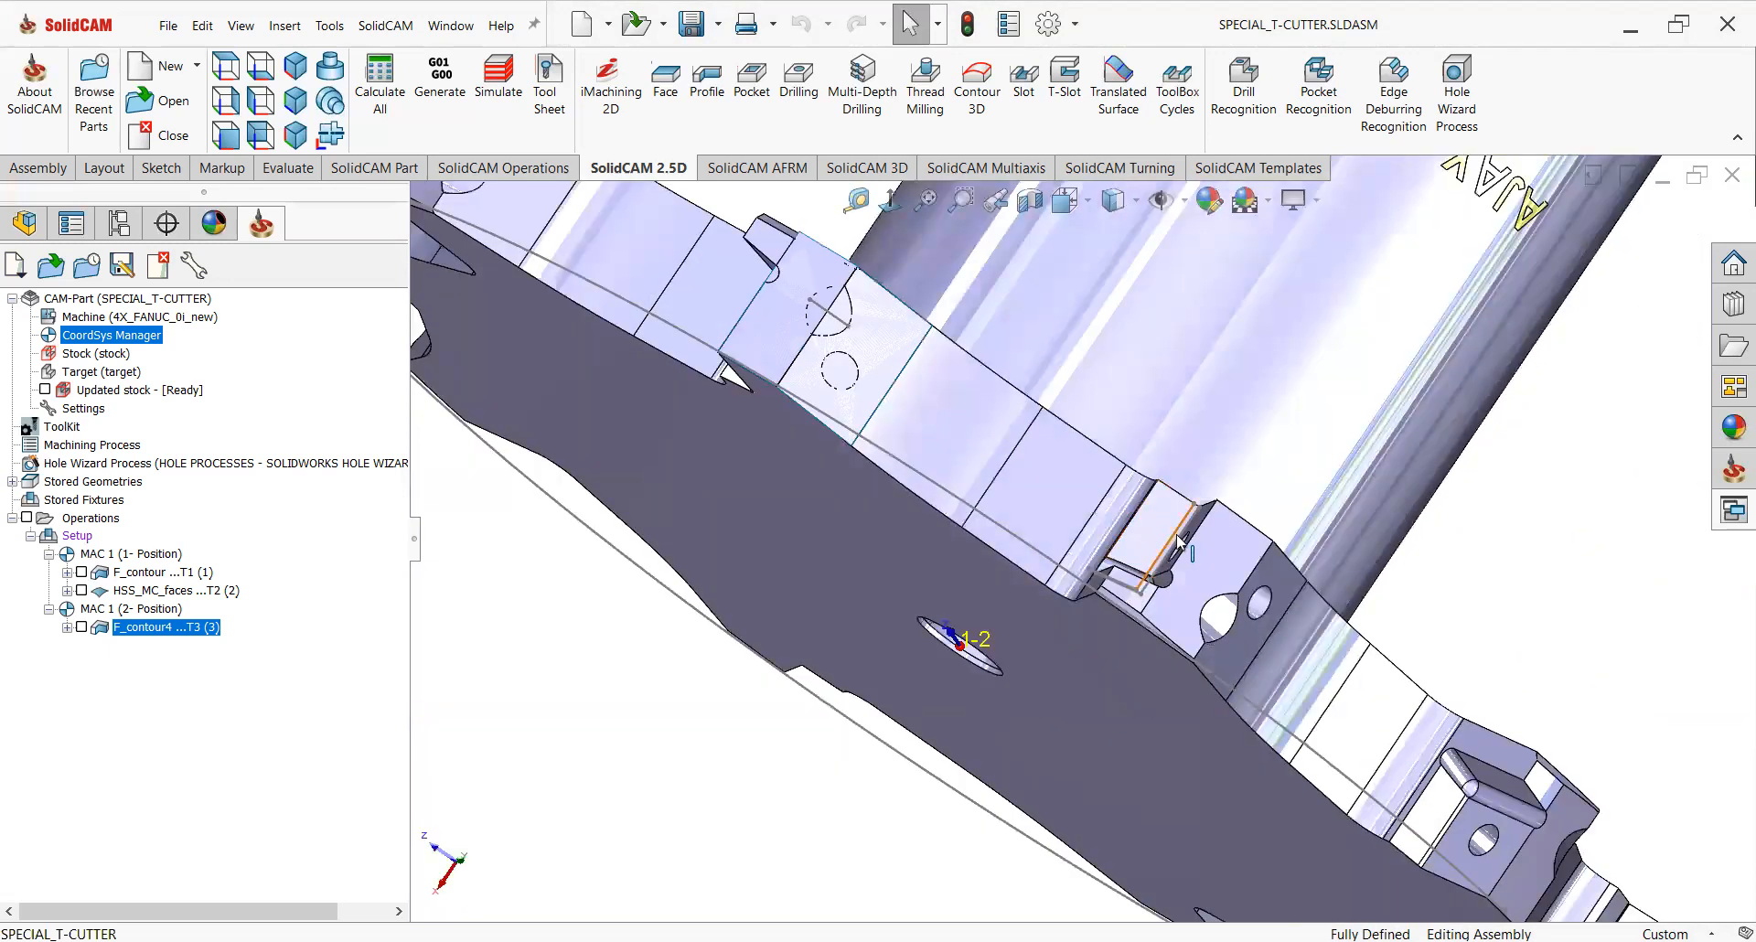
Start a new Profile operation and set its coordinate system to MAC 1 (1- Position).
scroll(1180, 541, "down", 1)
scroll(1180, 549, "down", 2)
middle_click(1180, 547)
middle_click_drag(1180, 547, 731, 718)
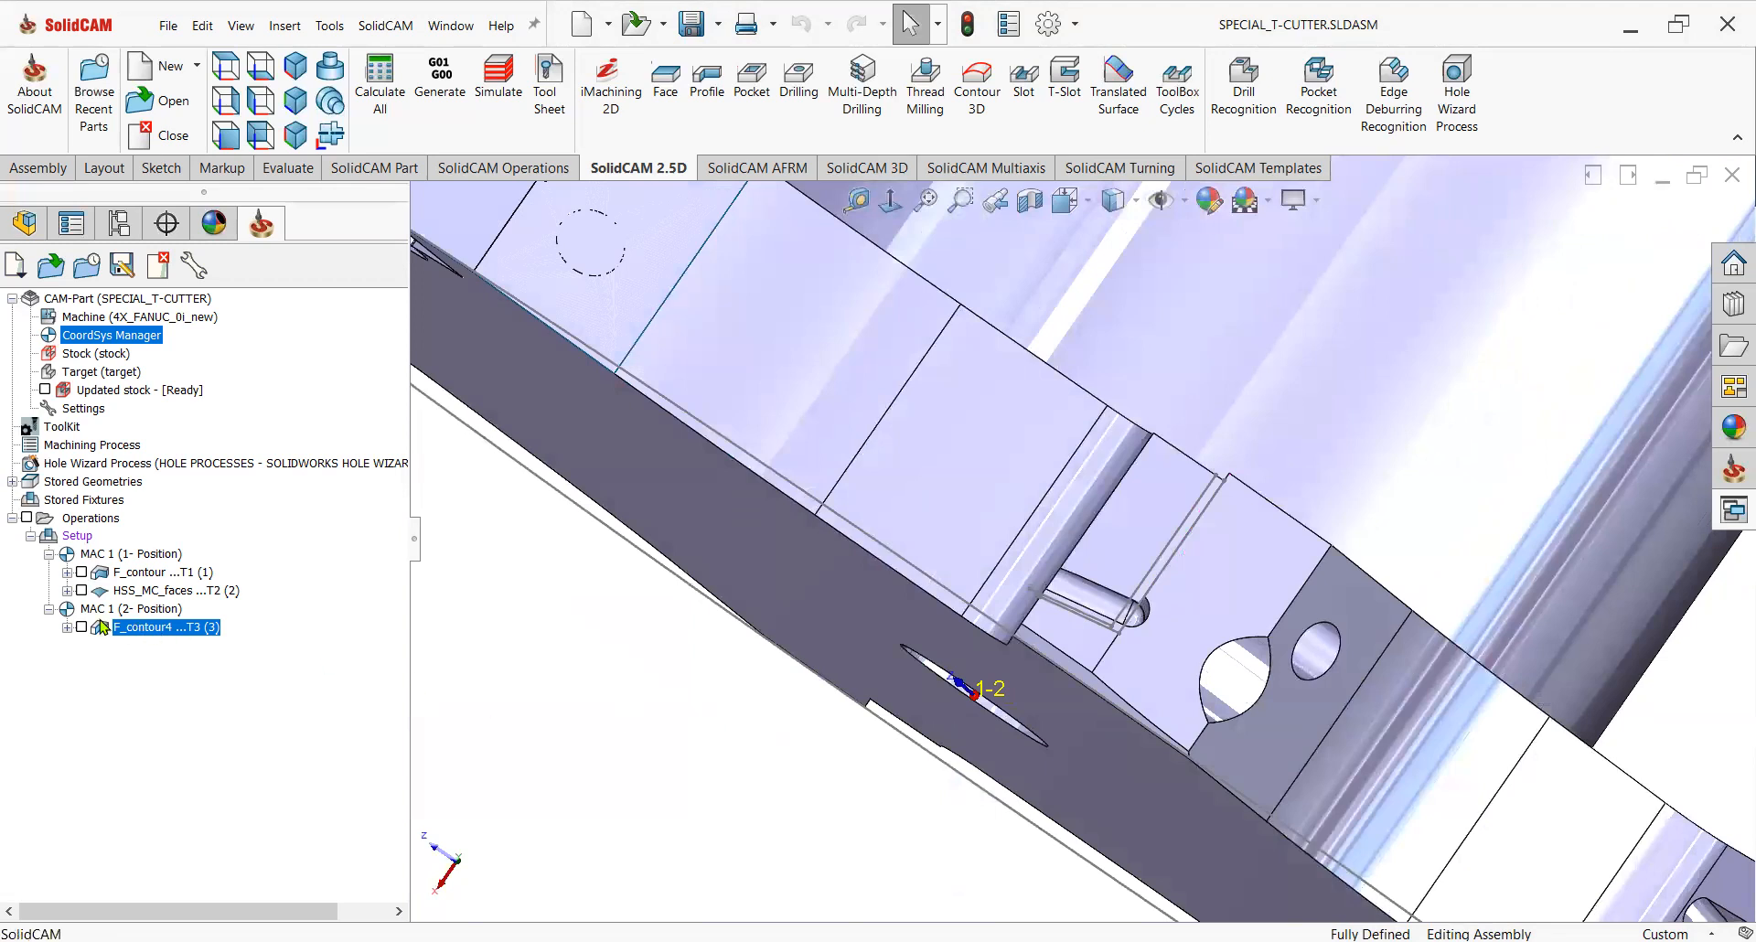
left_click(713, 107)
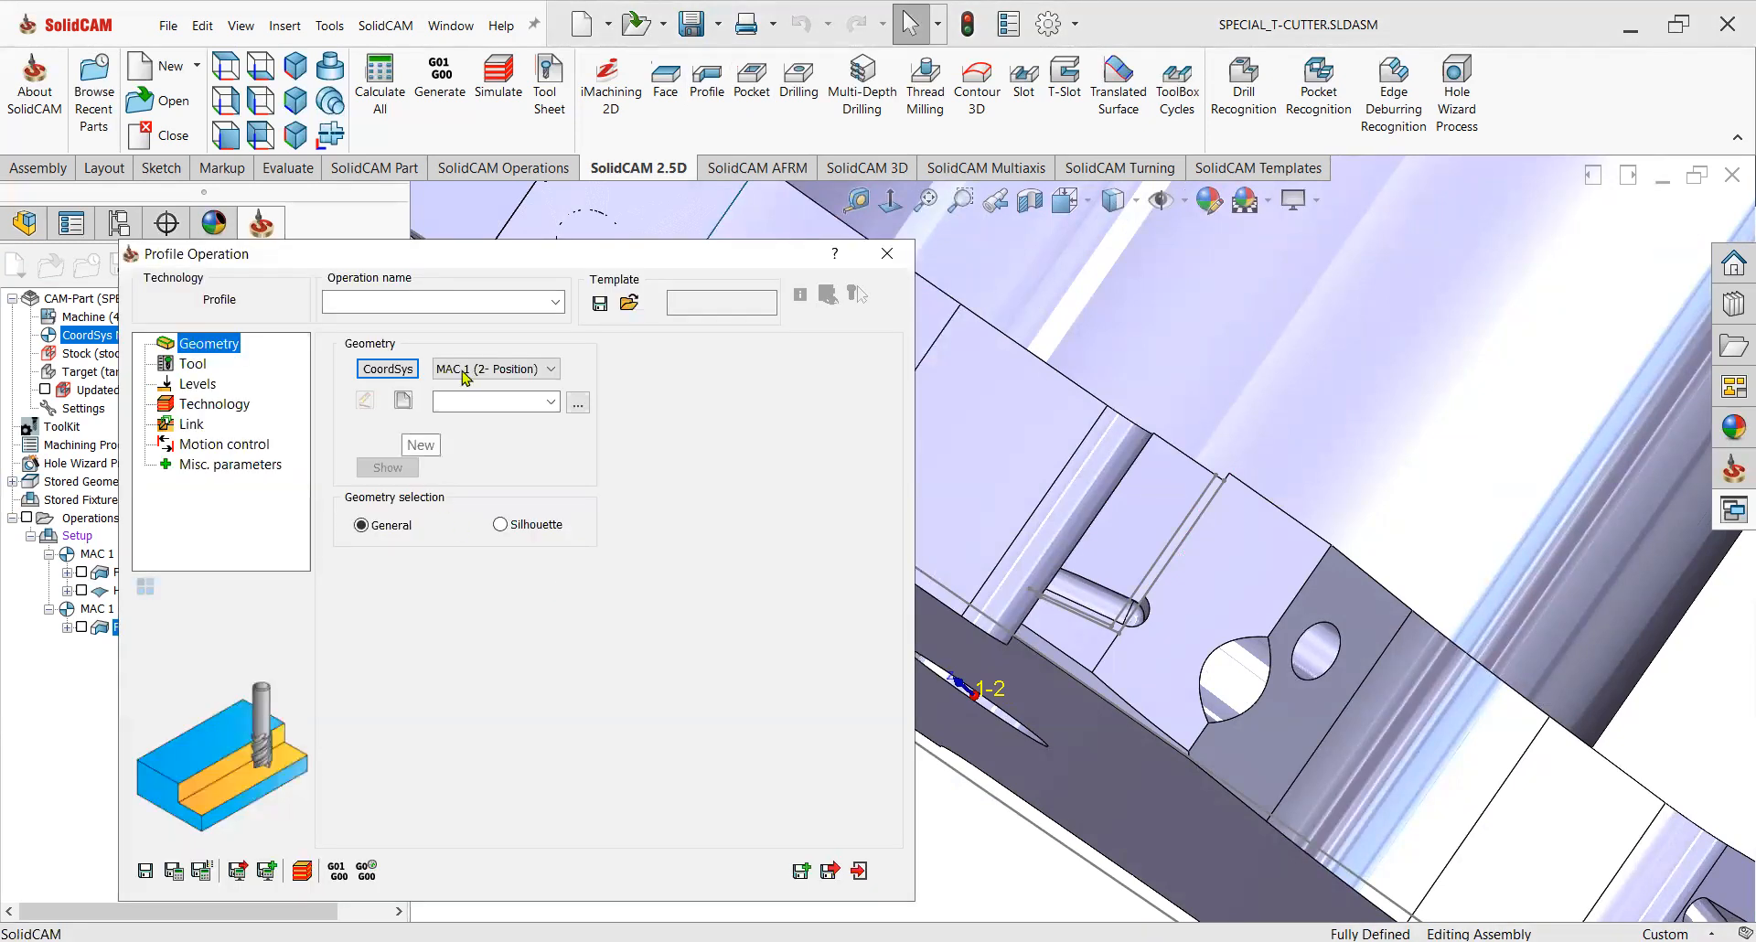
scroll(468, 381, "up", 1)
left_click(403, 400)
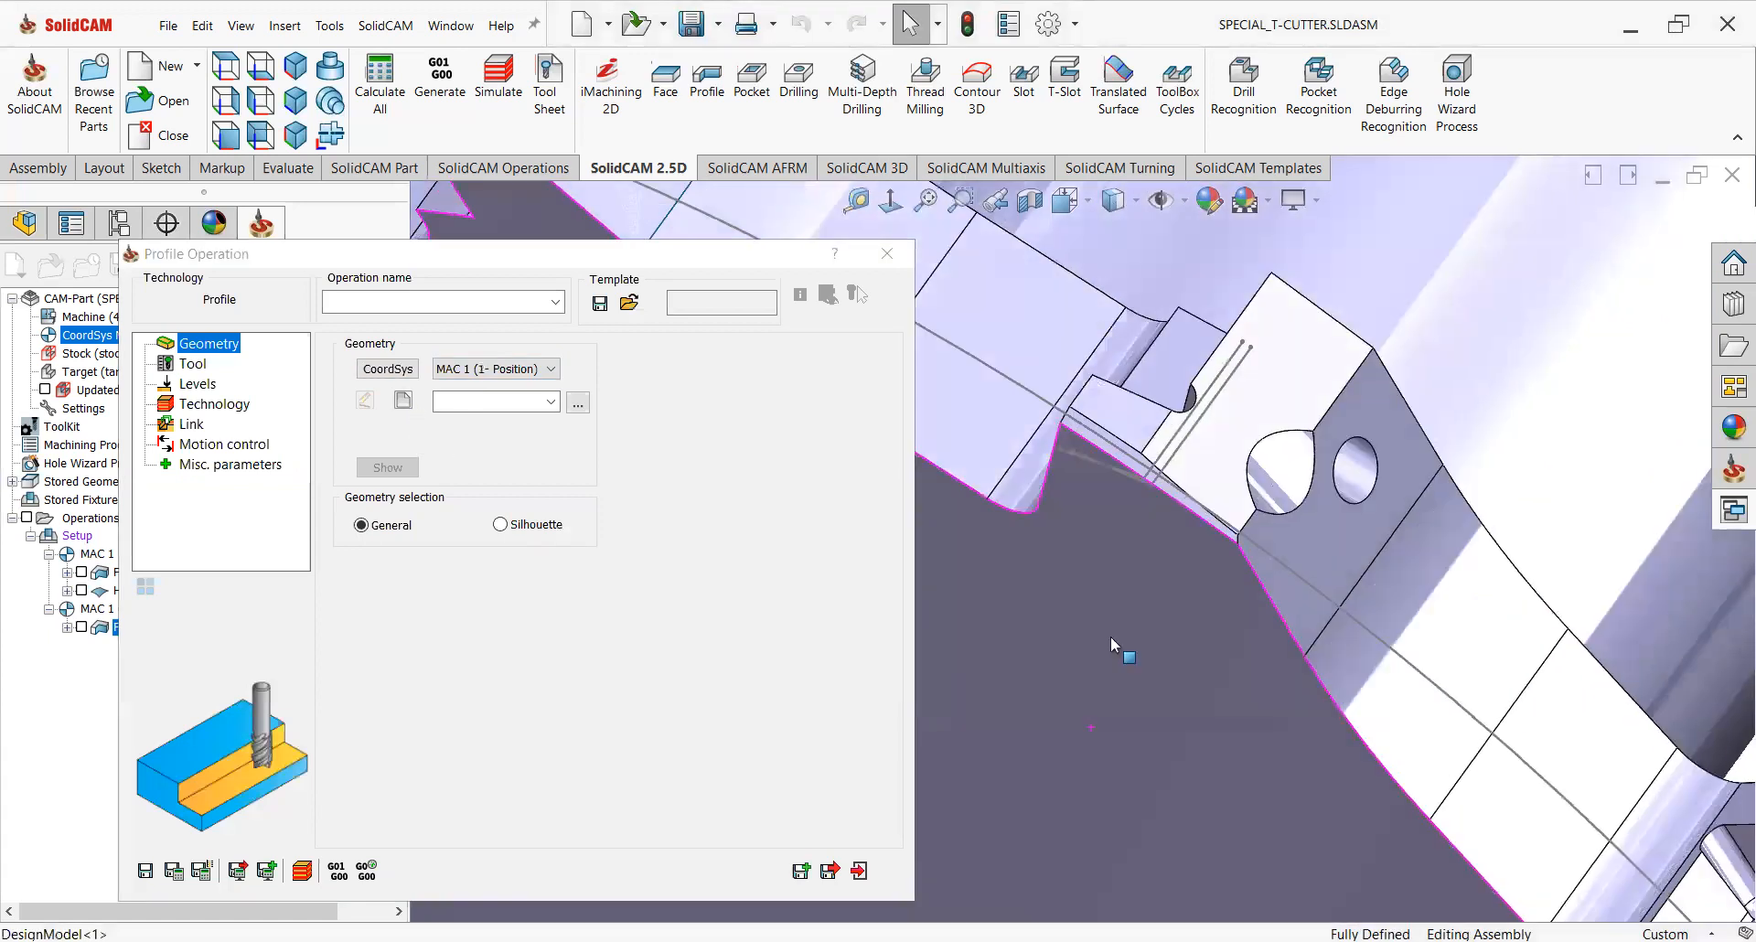
Define a new geometry chain along the vertical edge of the next tooth's insert pocket and confirm it.
scroll(1121, 530, "down", 4)
middle_click_drag(1119, 539, 1122, 586)
middle_click_drag(1147, 507, 1111, 562)
scroll(1111, 563, "down", 5)
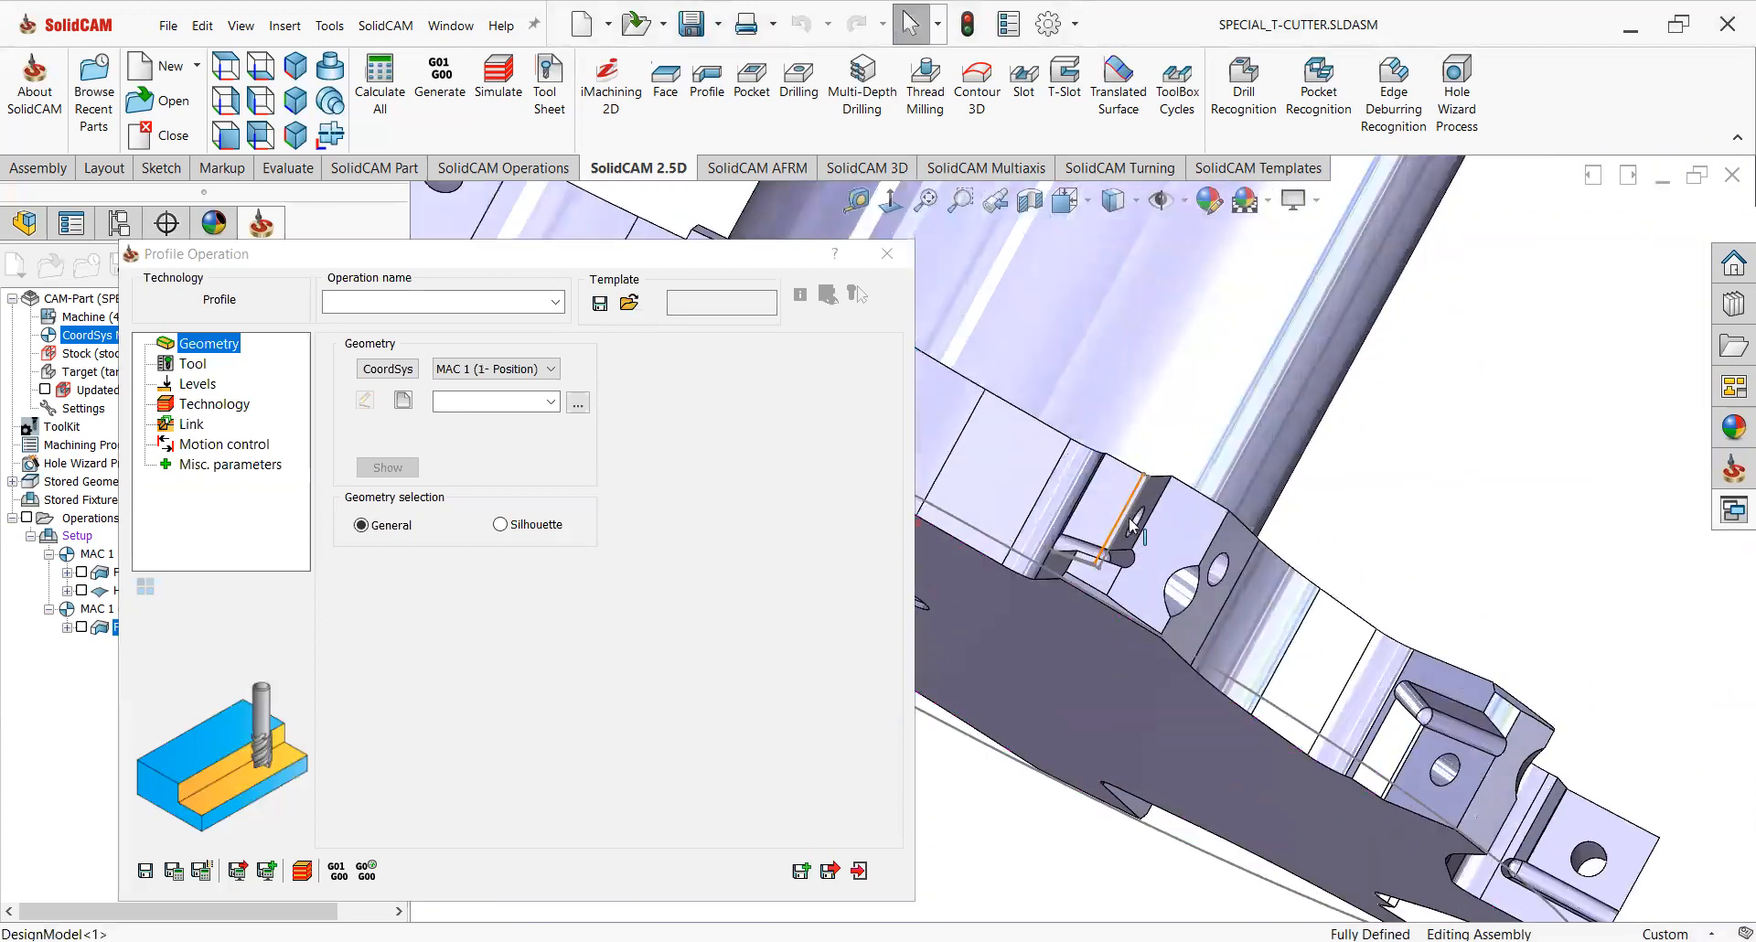
left_click(403, 403)
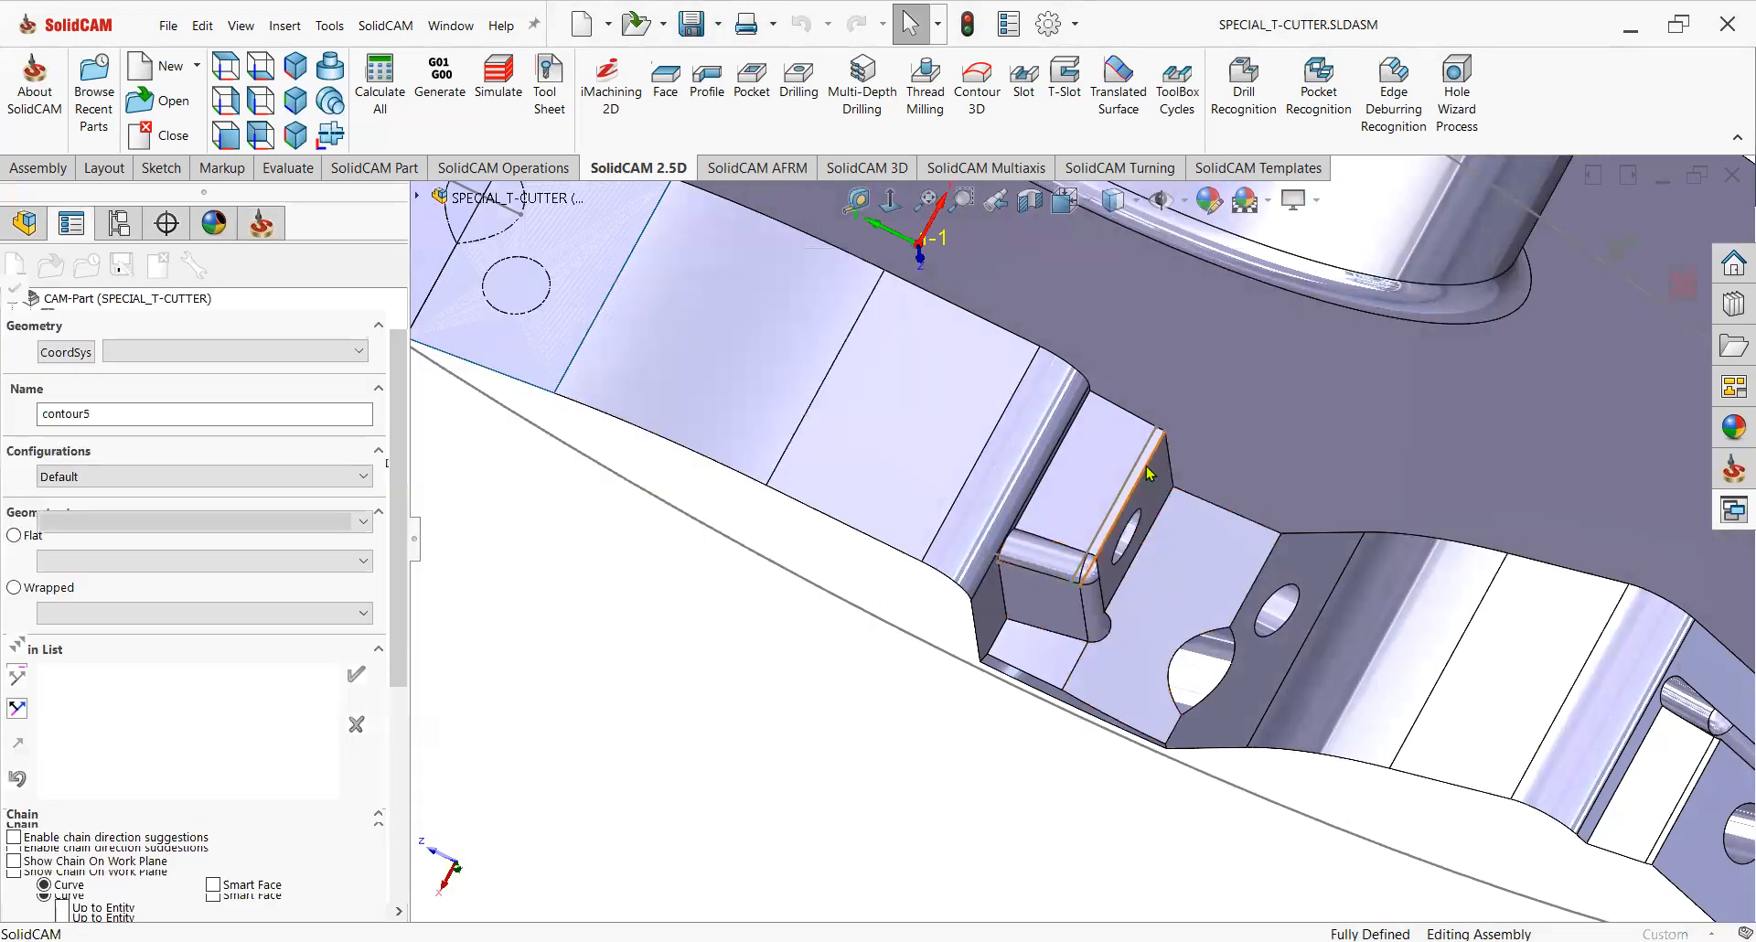
left_click(1152, 461)
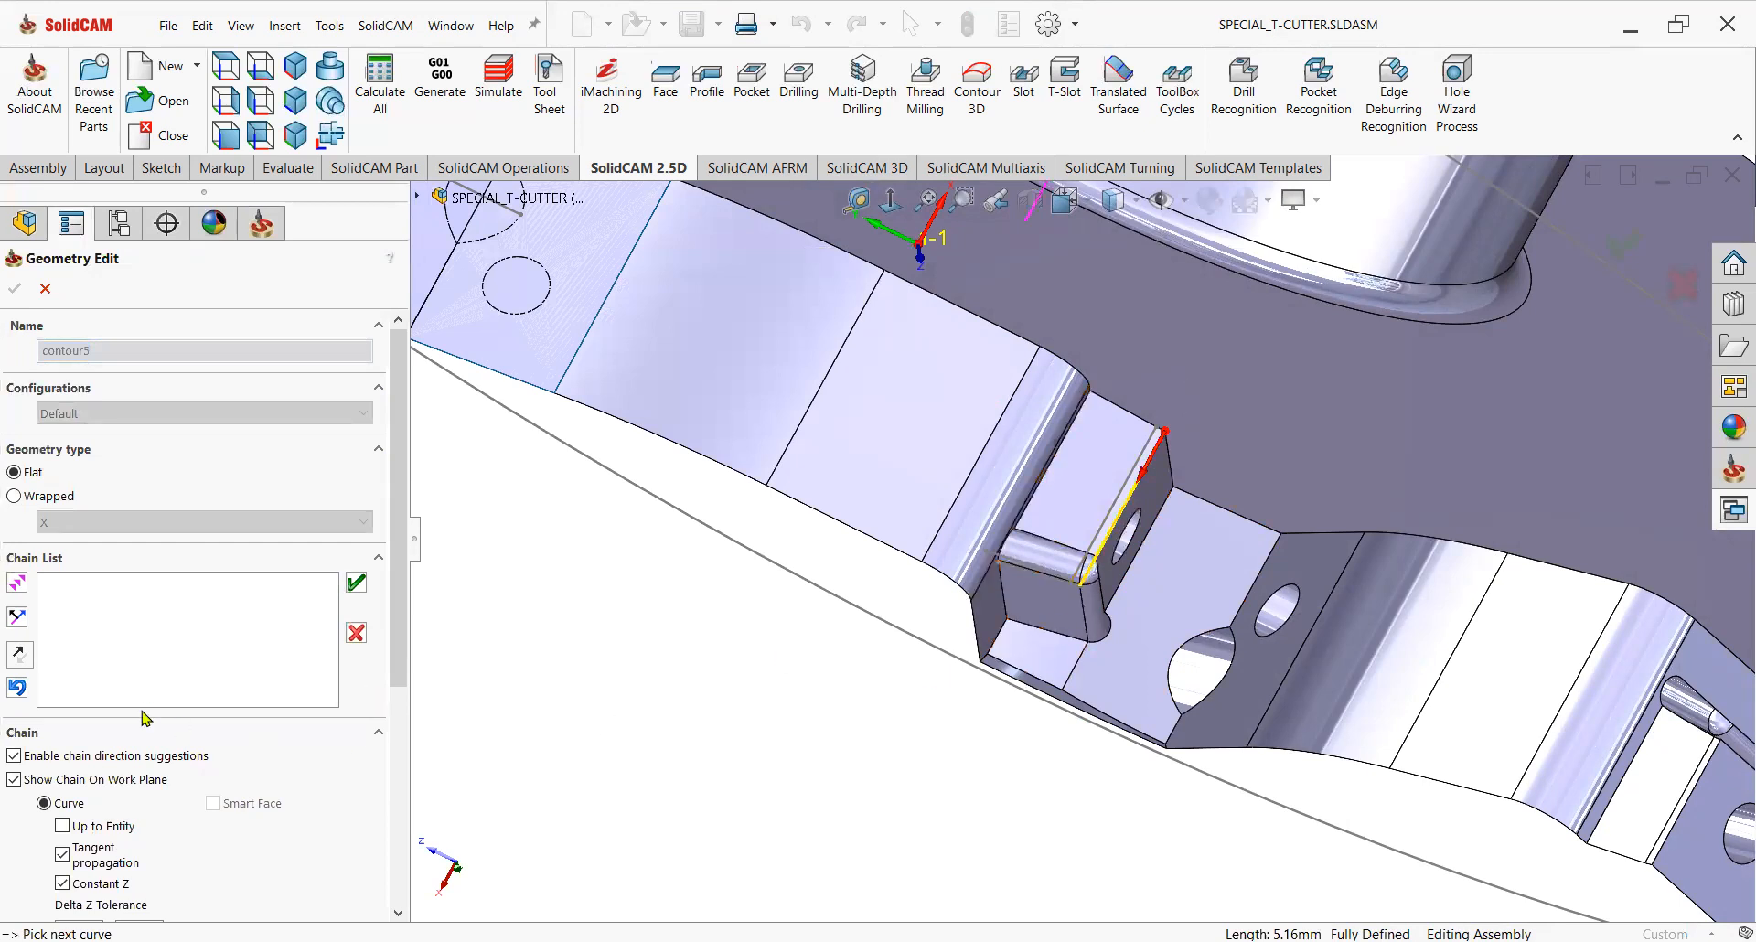
left_click(18, 583)
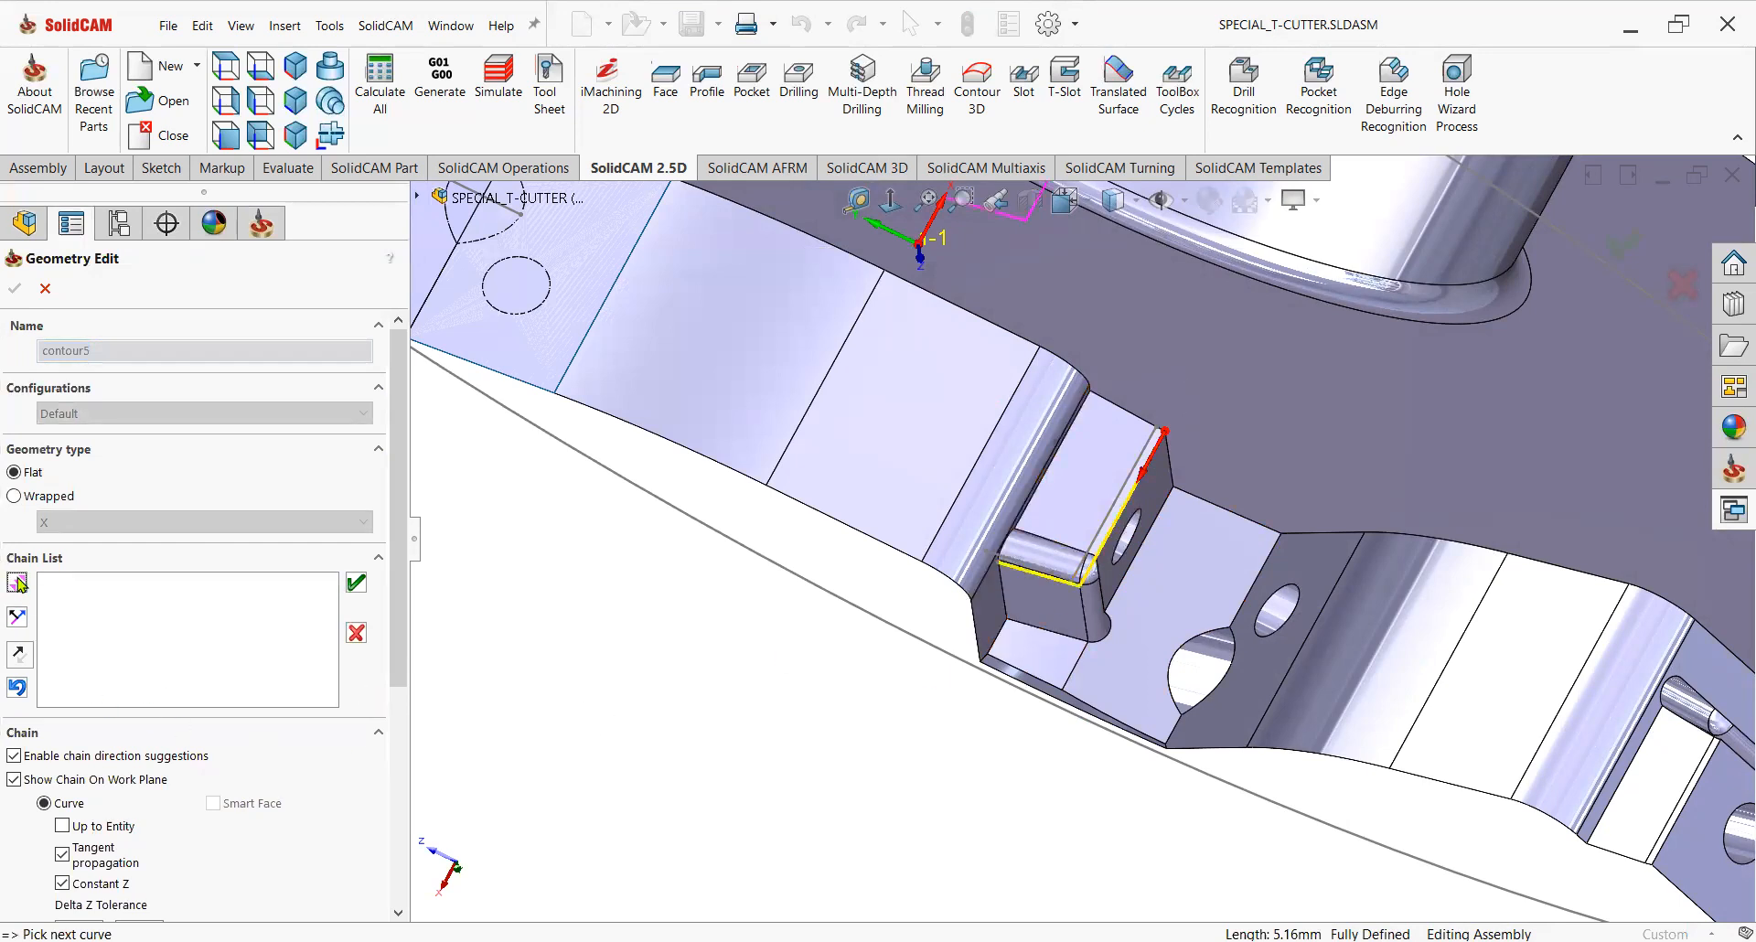
left_click(353, 588)
left_click(15, 288)
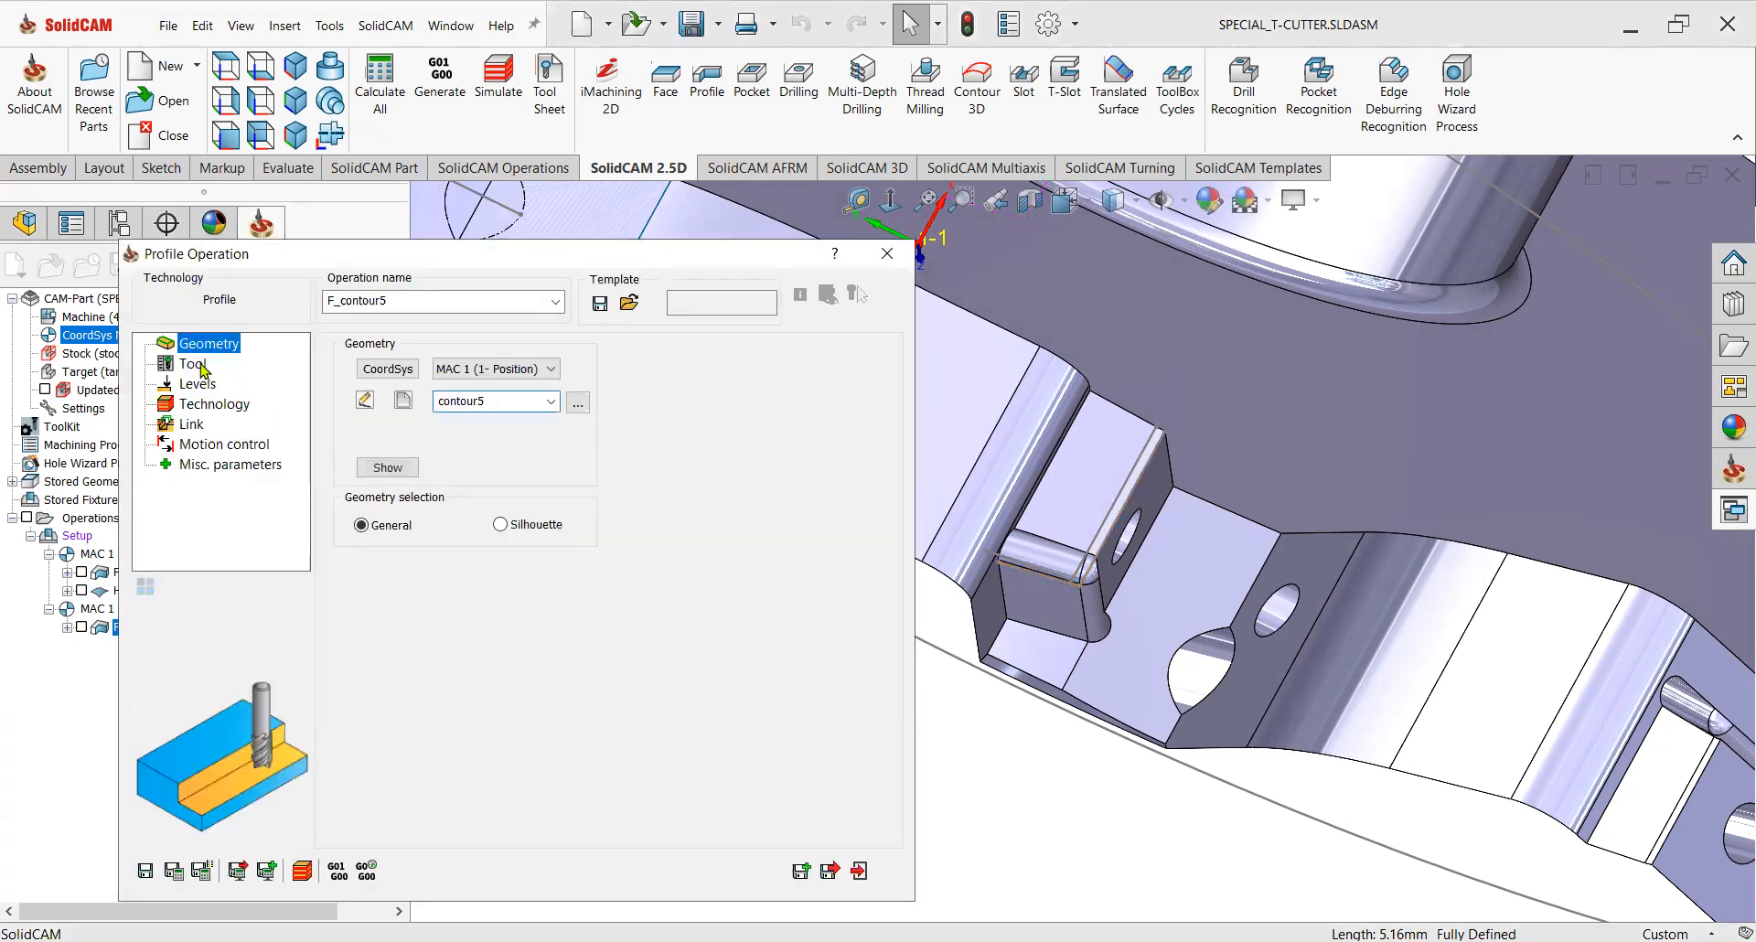
In the toolkit, copy and paste the tool 3 end mill as a new tool and set its diameter to 3 mm.
left_click(207, 367)
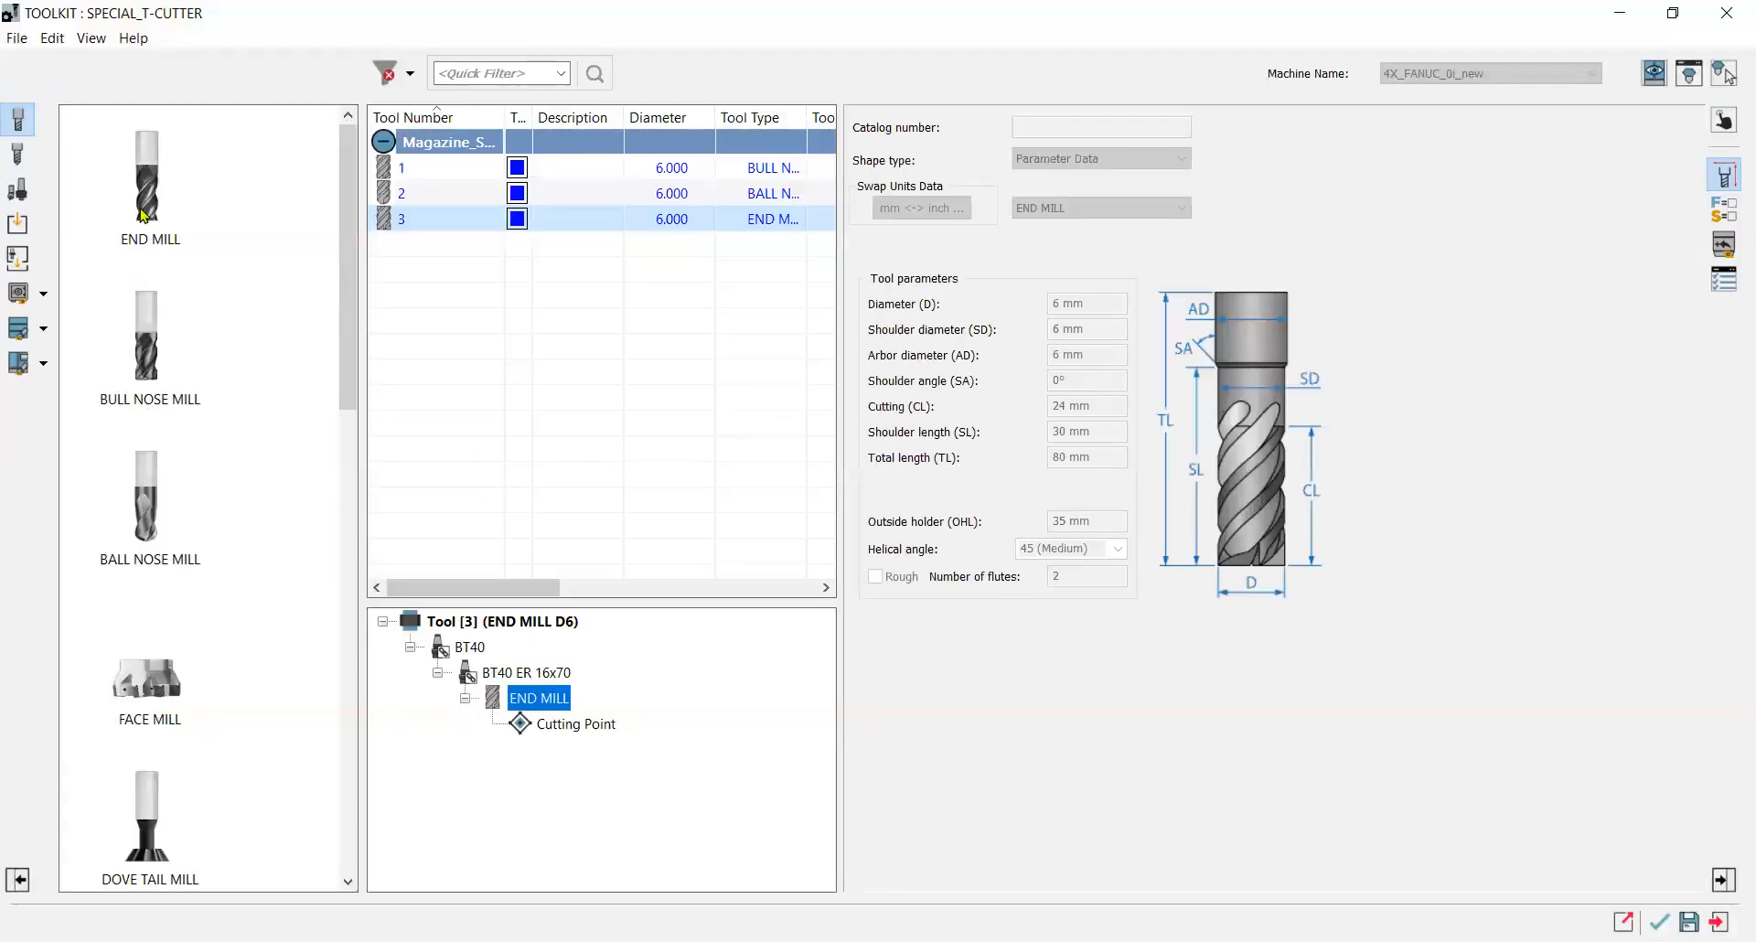
right_click(520, 222)
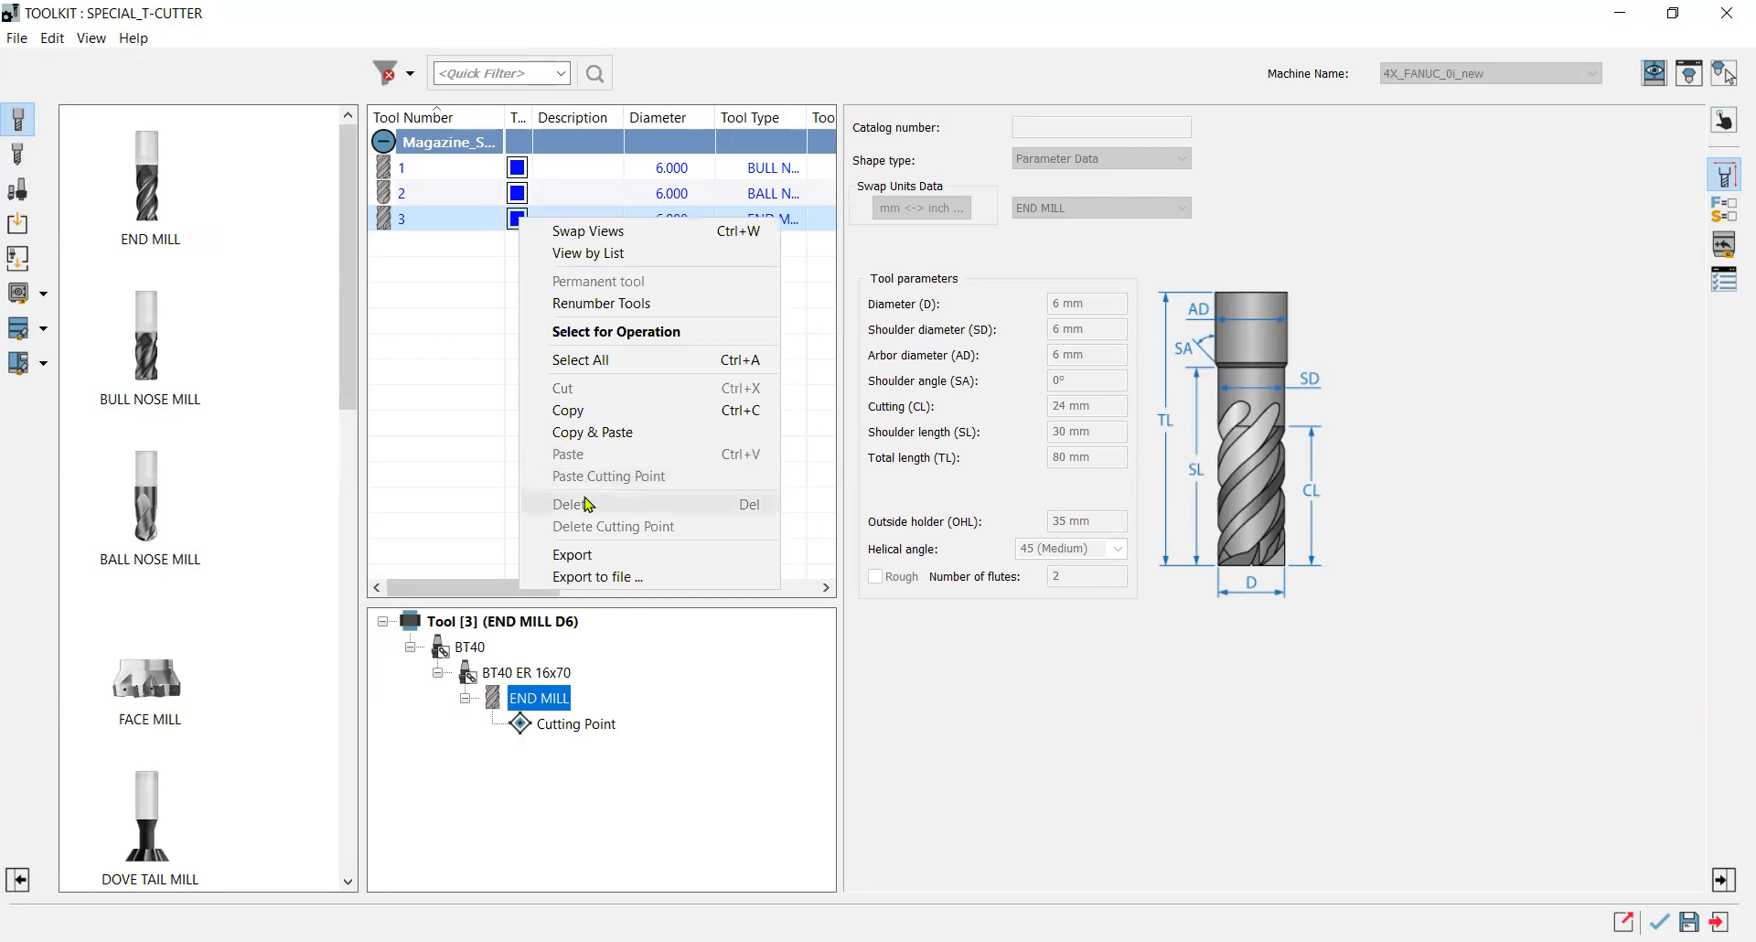
left_click(590, 431)
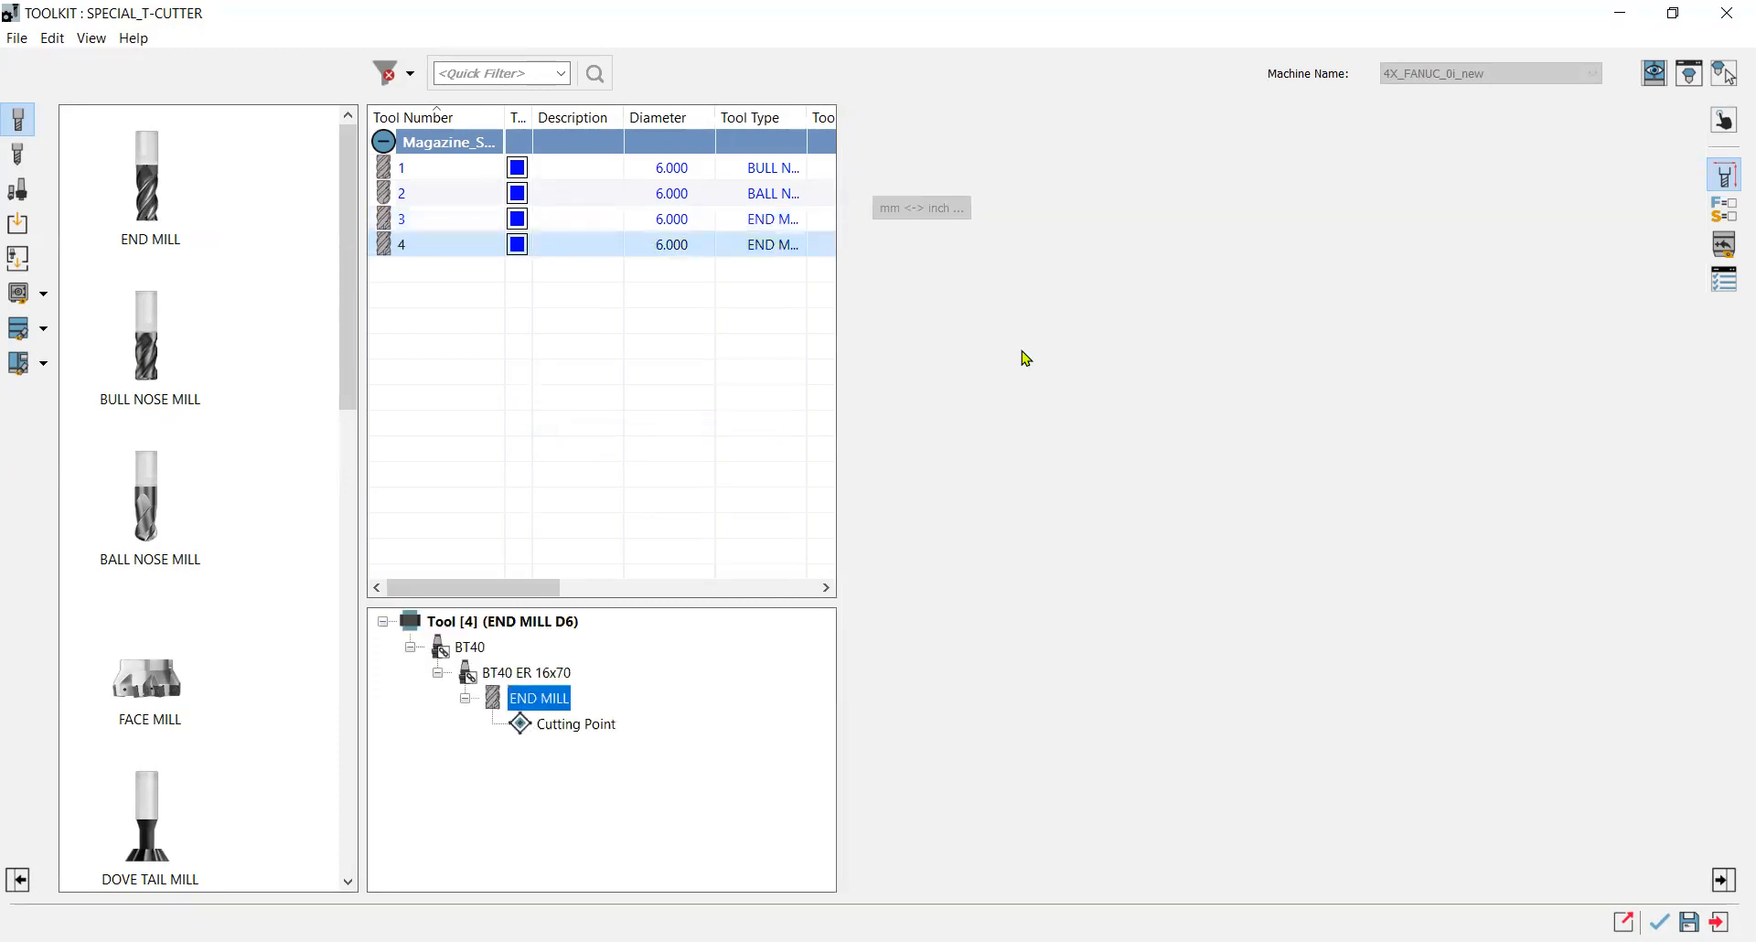
type("3")
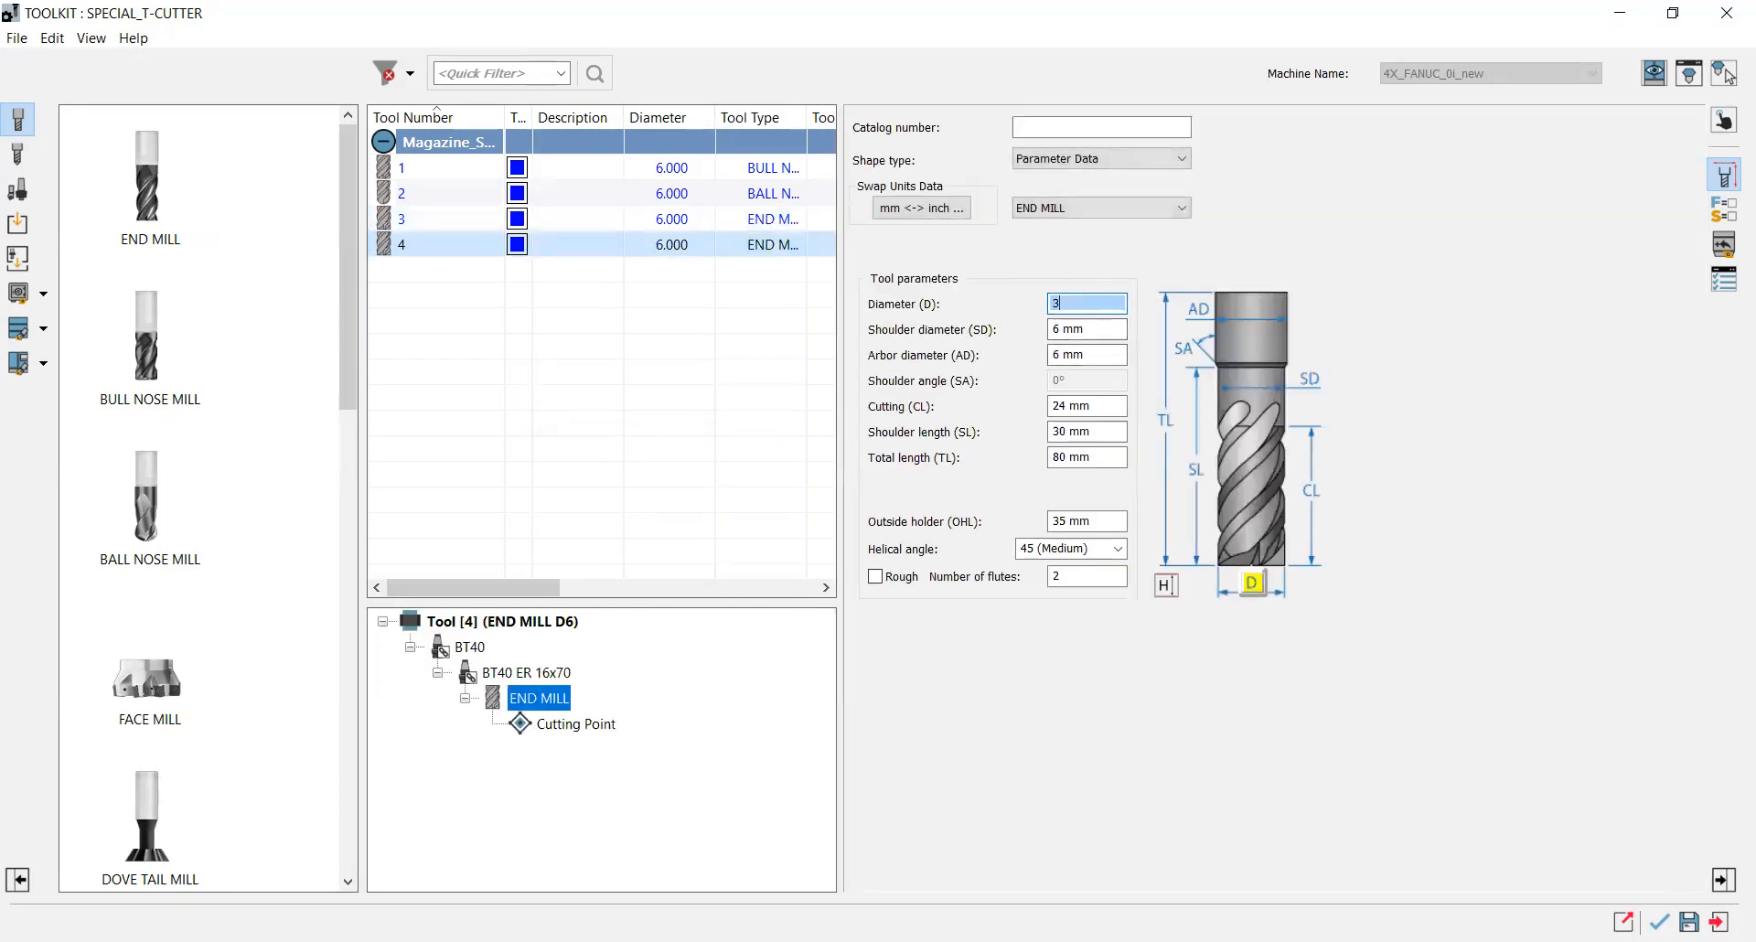
left_click(1078, 353)
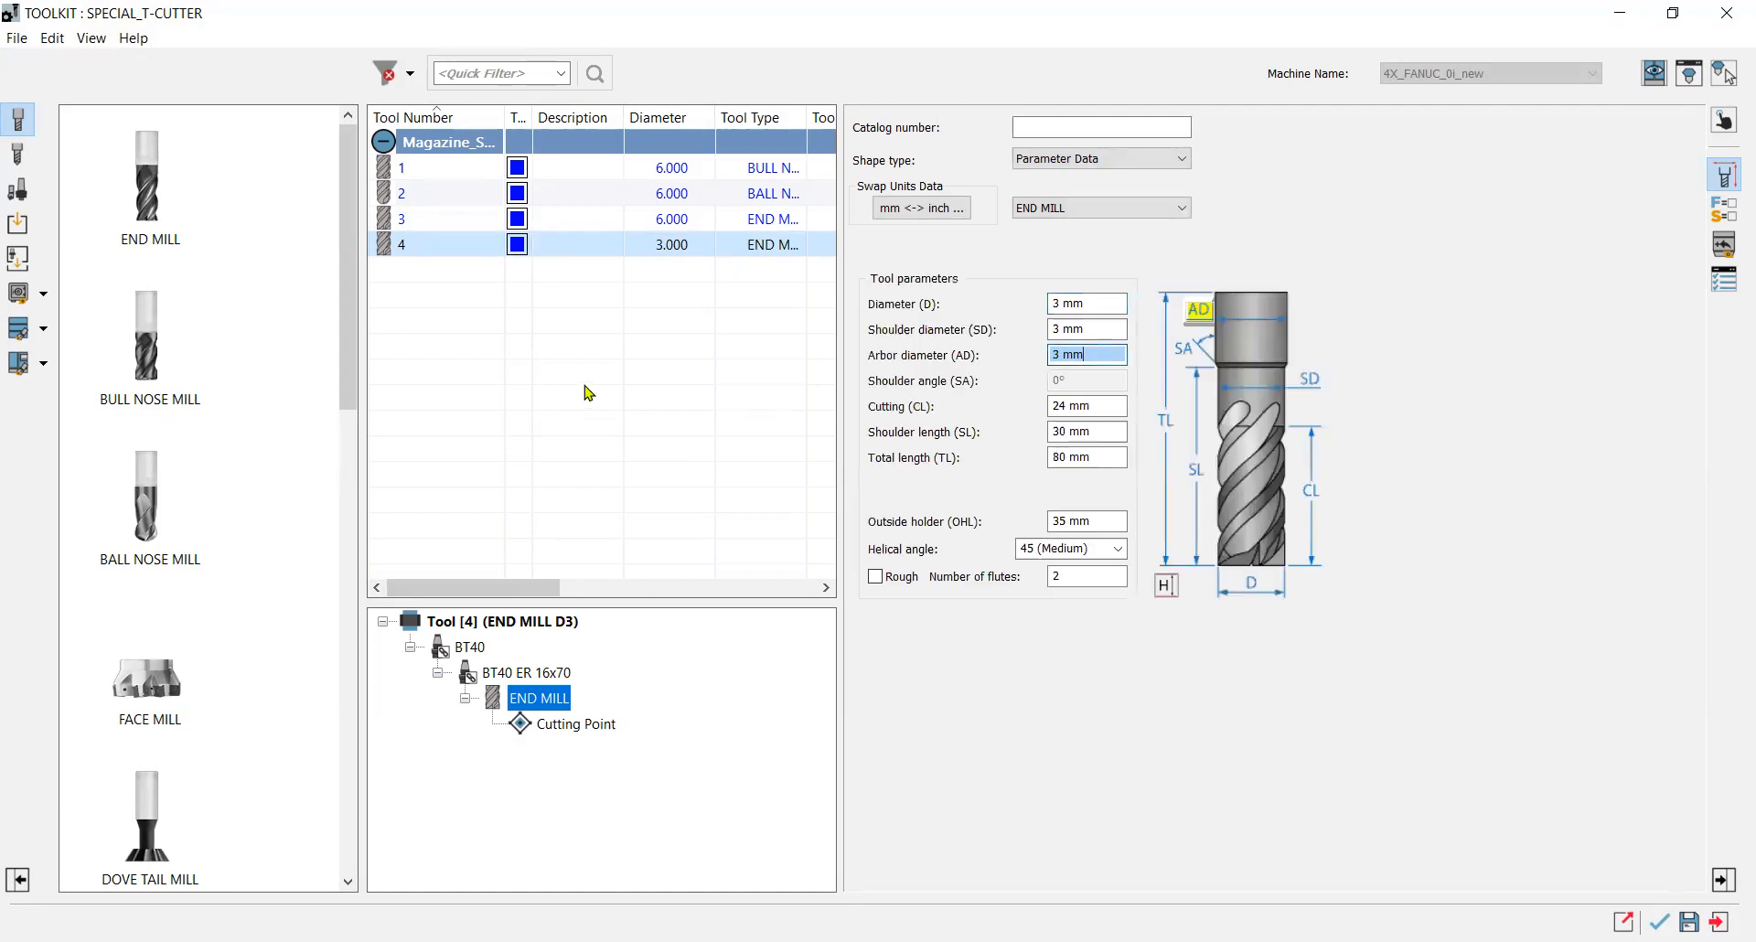
Change the new tool 4's colour to orange.
left_click(501, 624)
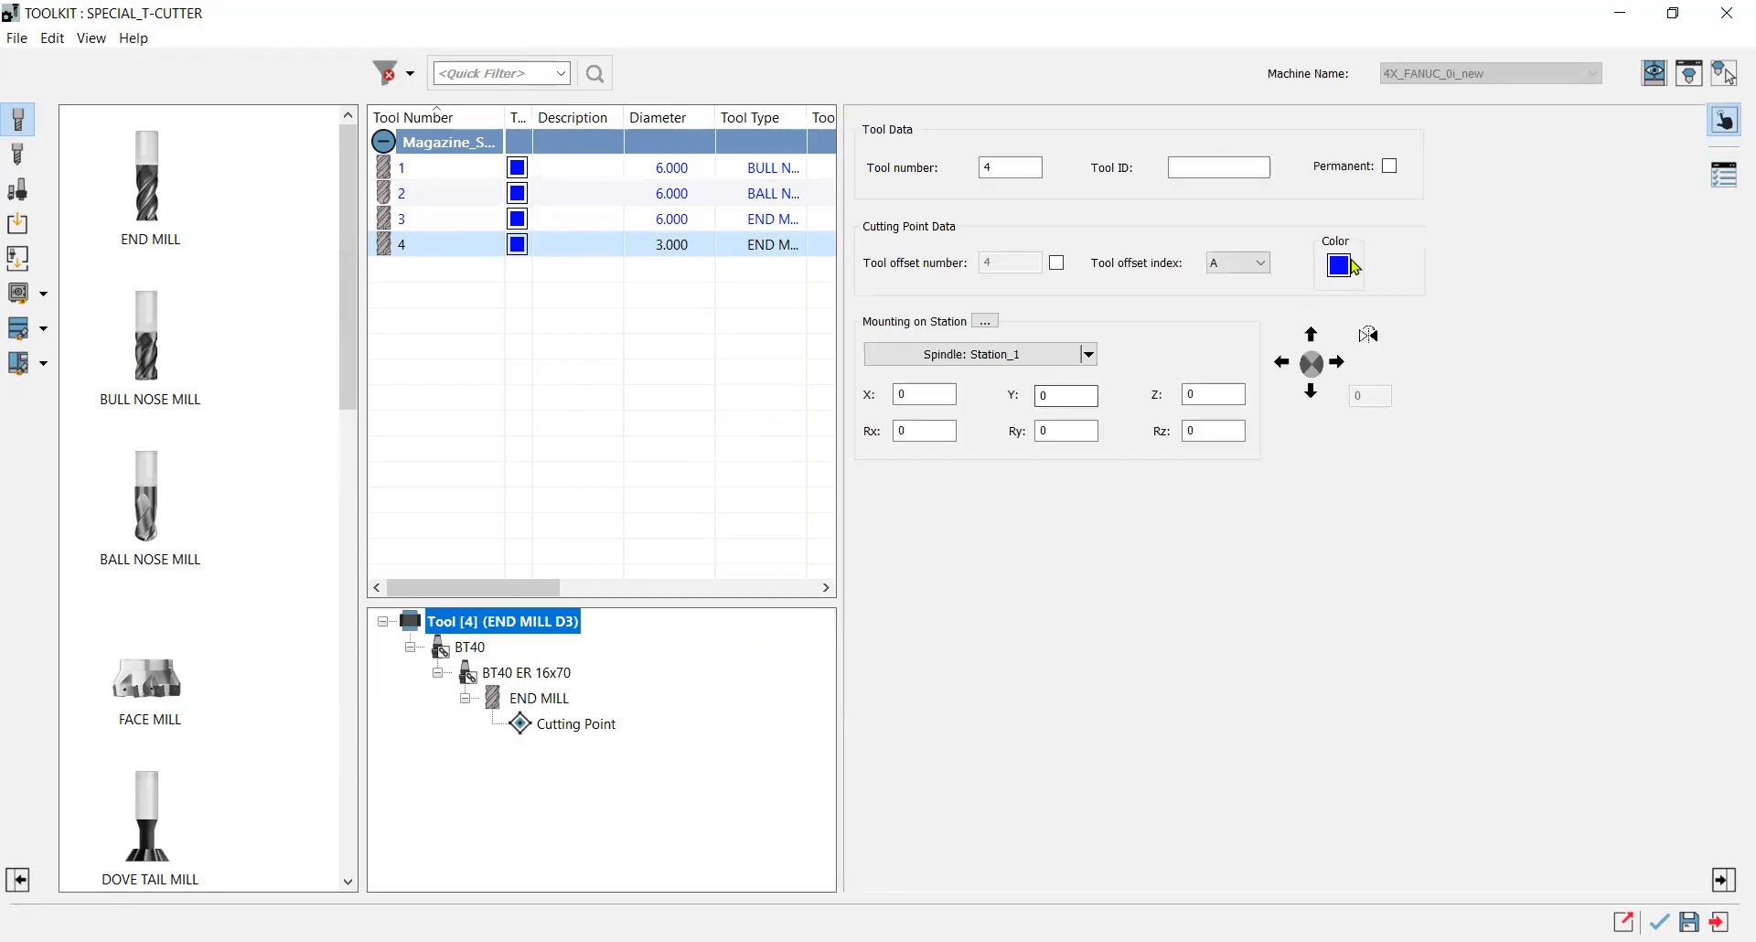
left_click(1341, 265)
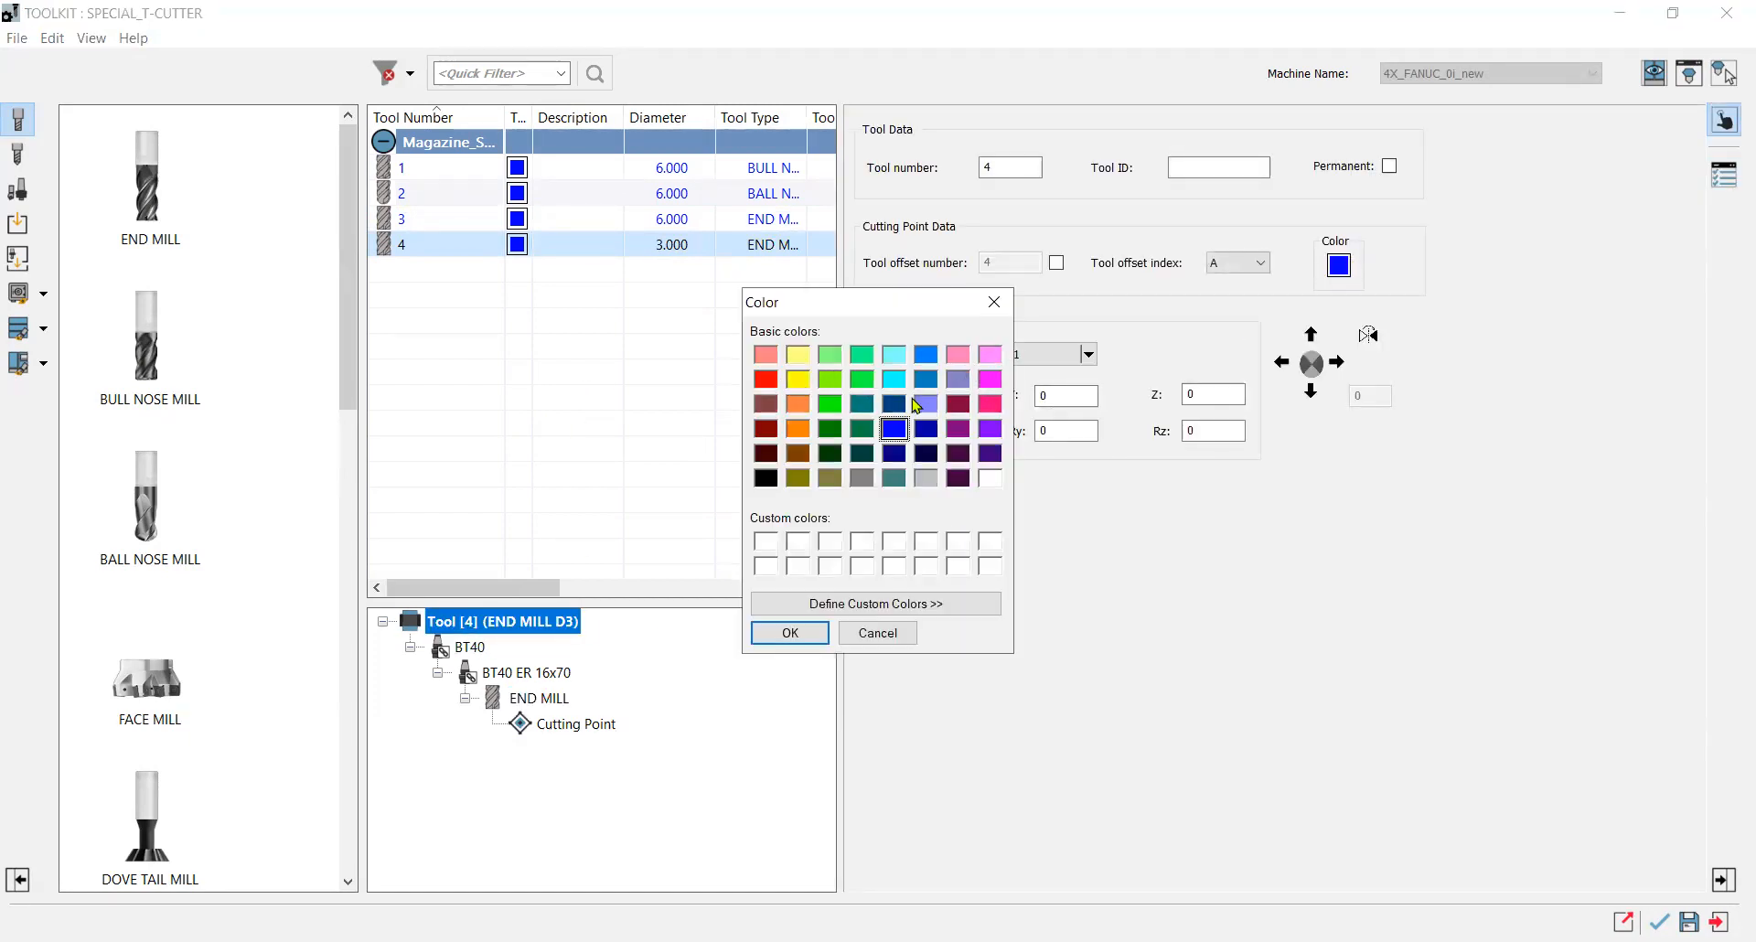
left_click(798, 405)
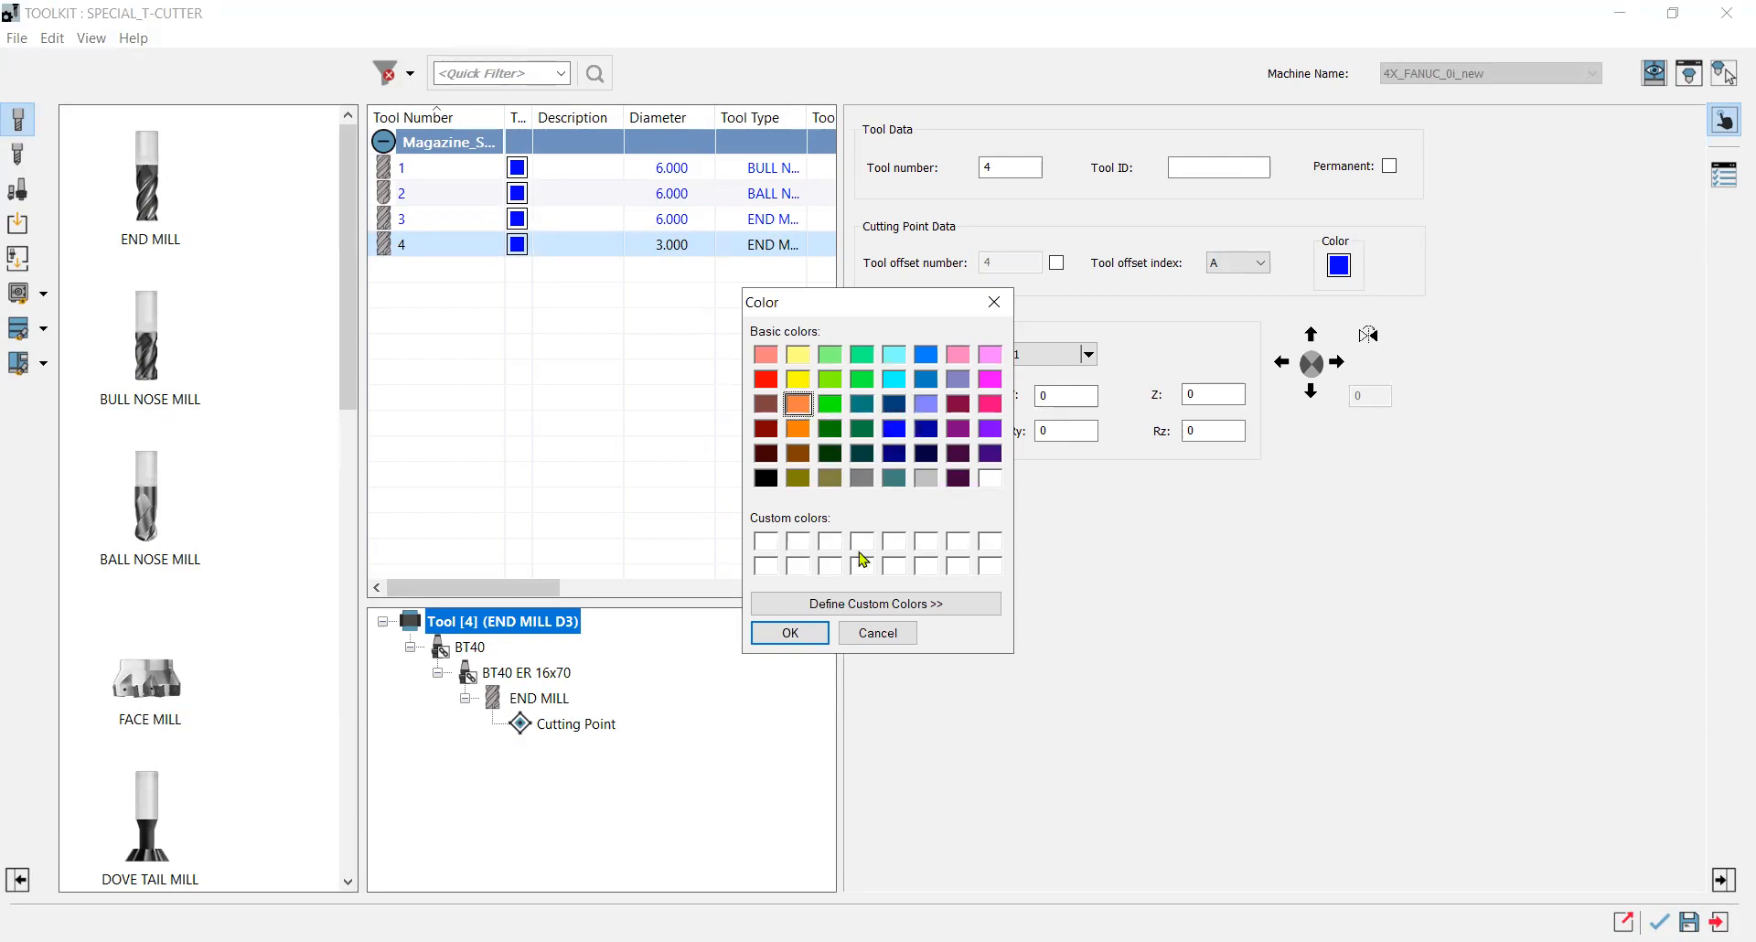
left_click(802, 632)
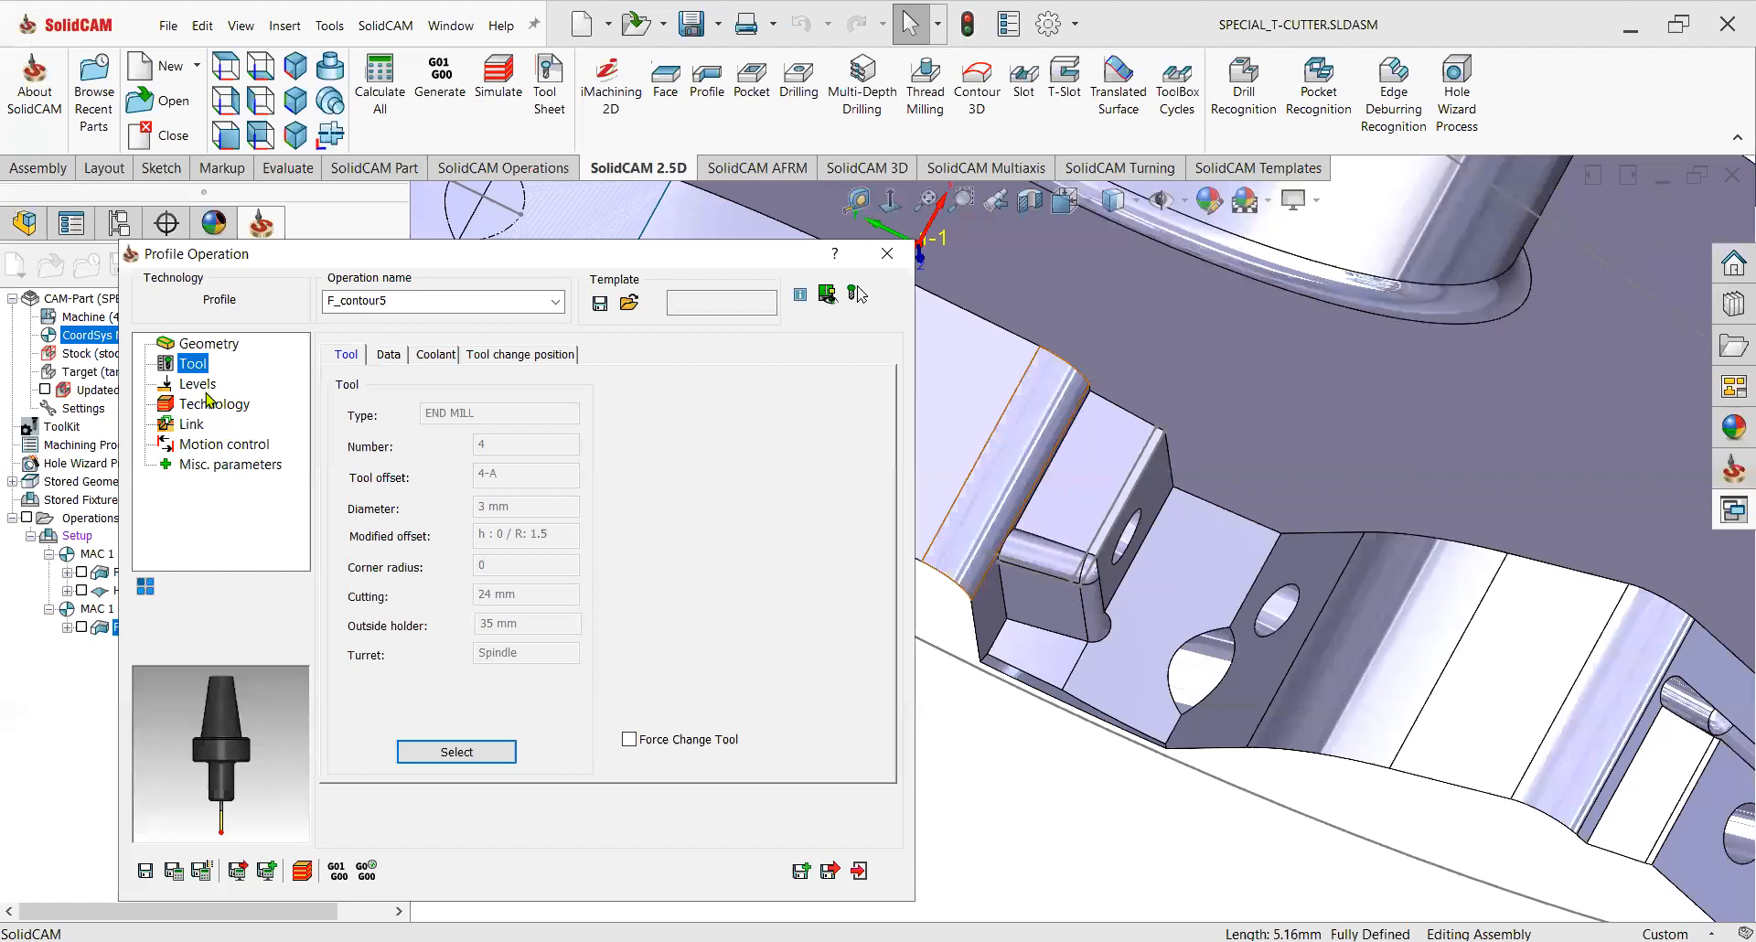
Set the upper level and profile depth by picking the pocket edge's top and bottom points on the model.
left_click(203, 386)
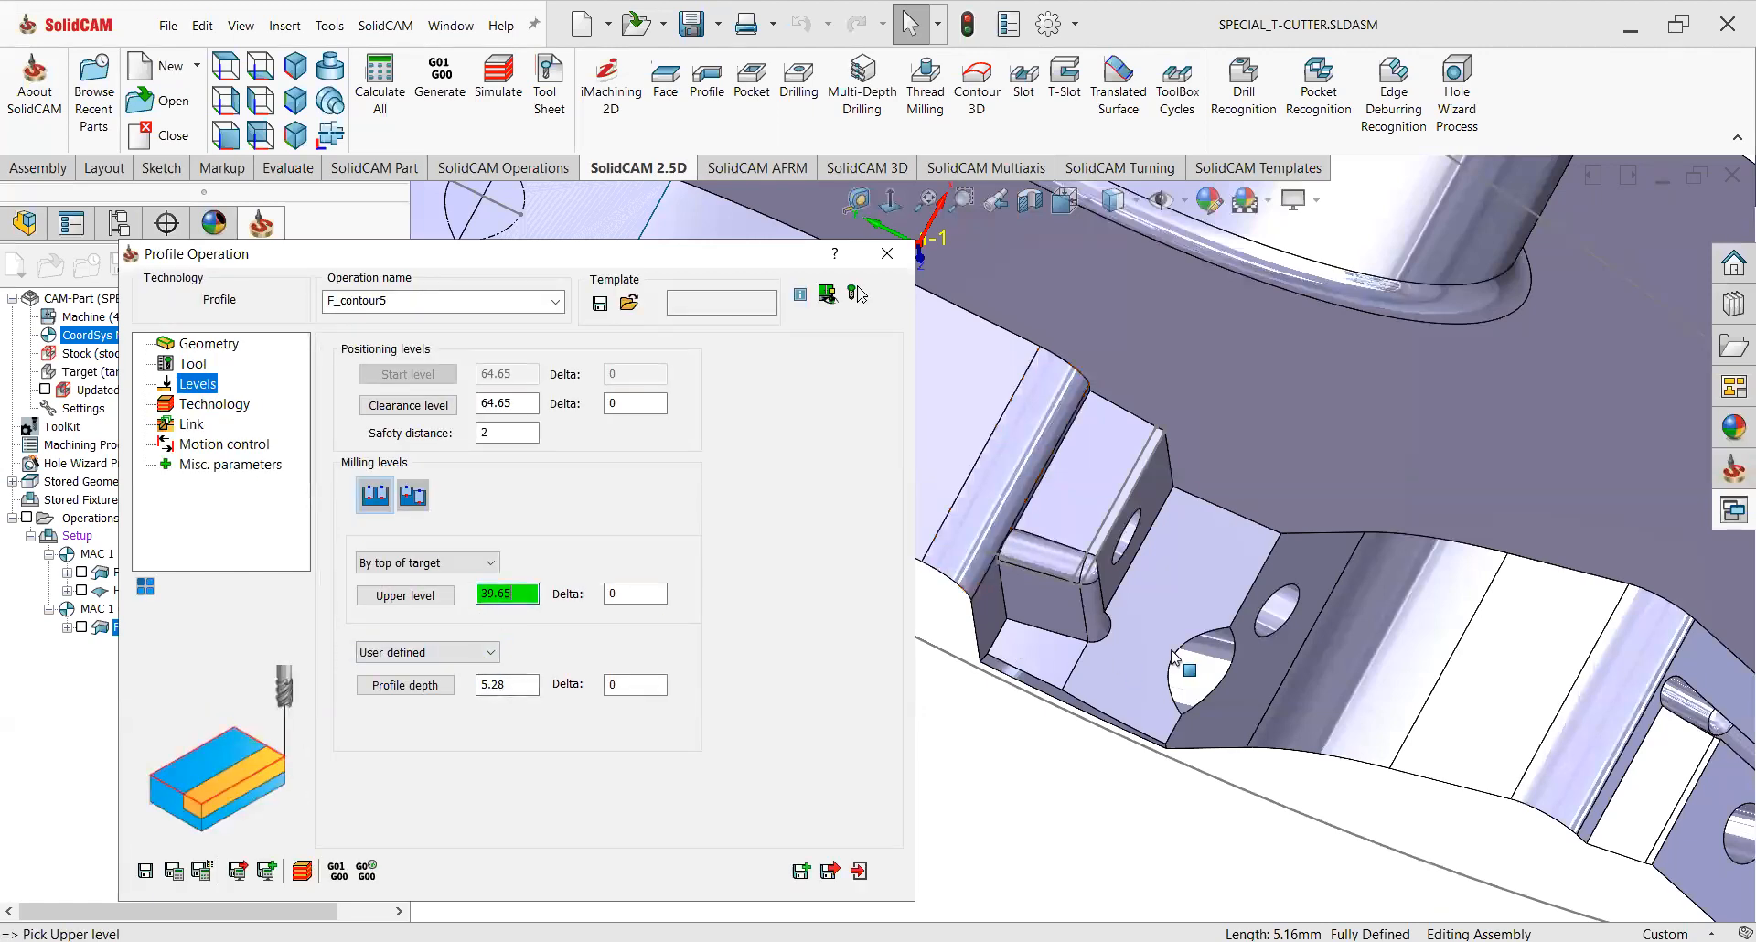
middle_click_drag(1174, 650, 1189, 553)
left_click(1149, 543)
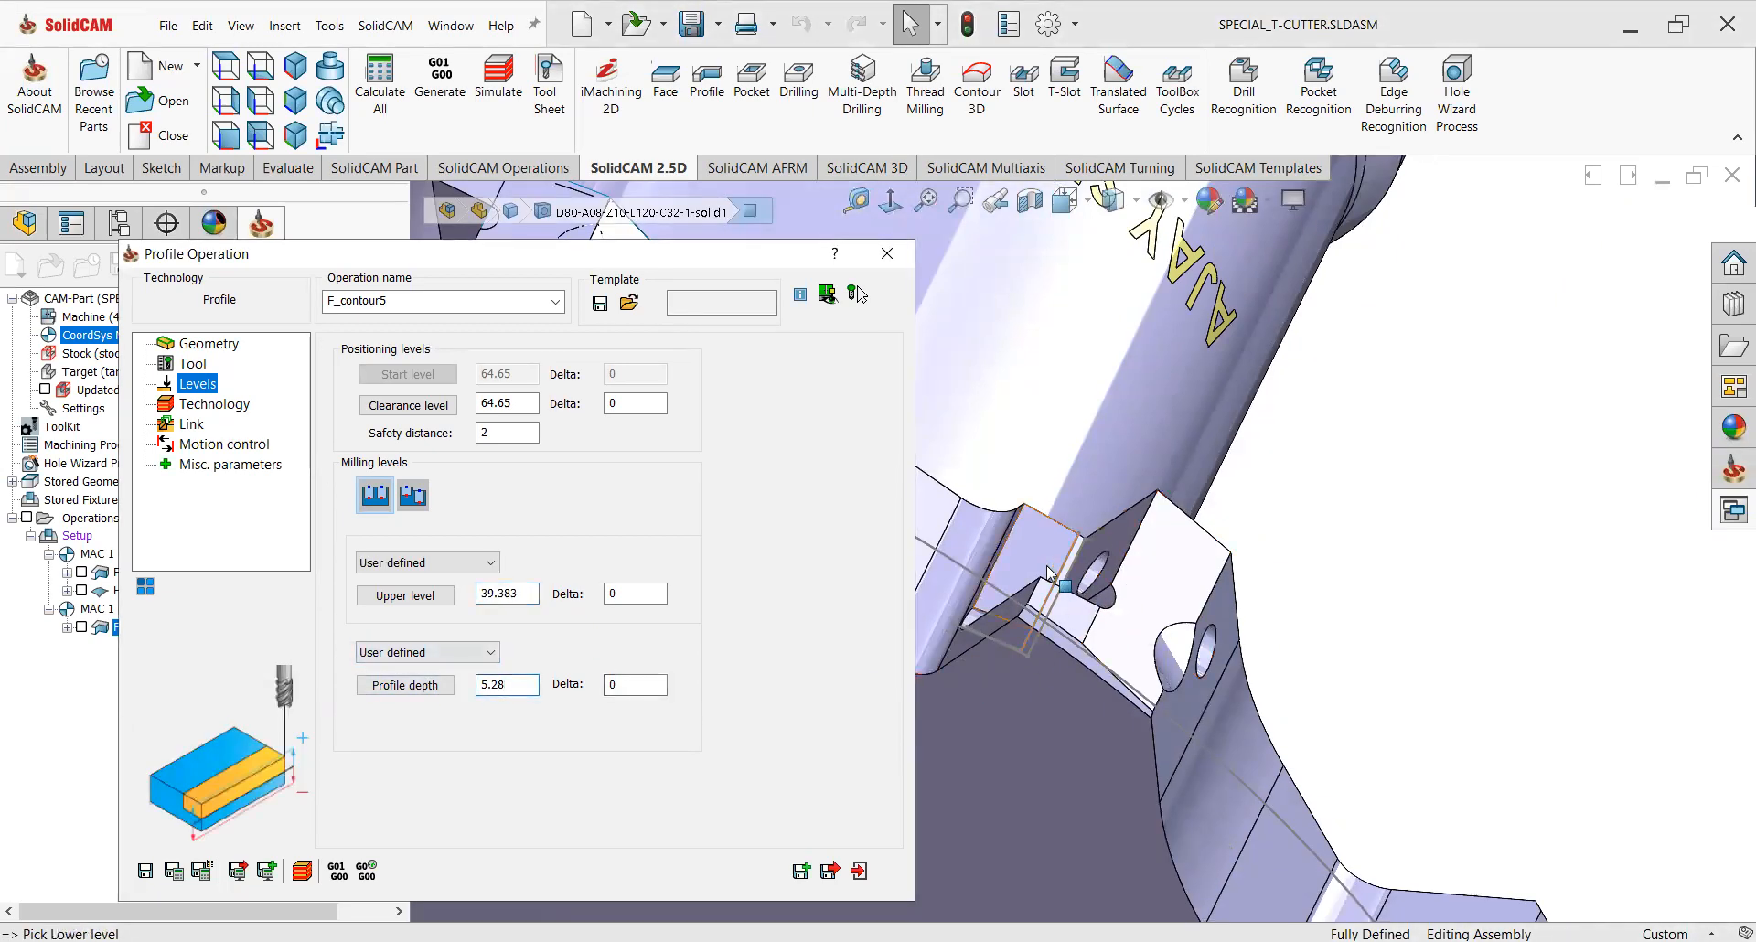
scroll(1074, 549, "down", 3)
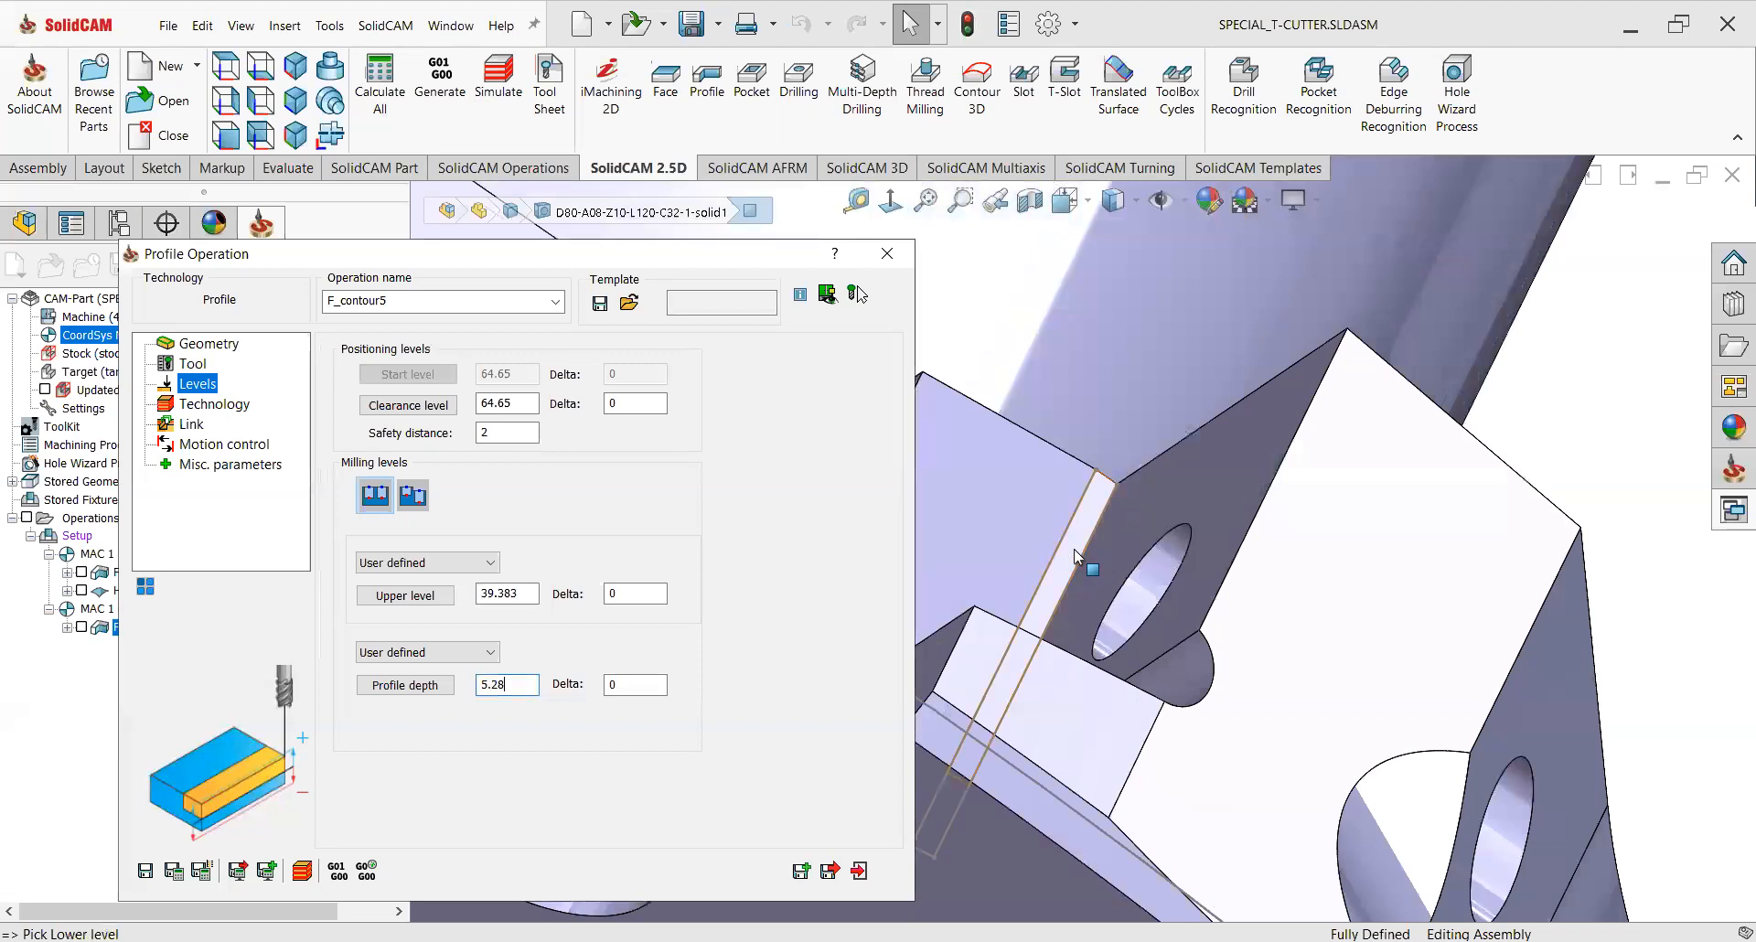
left_click(1022, 478)
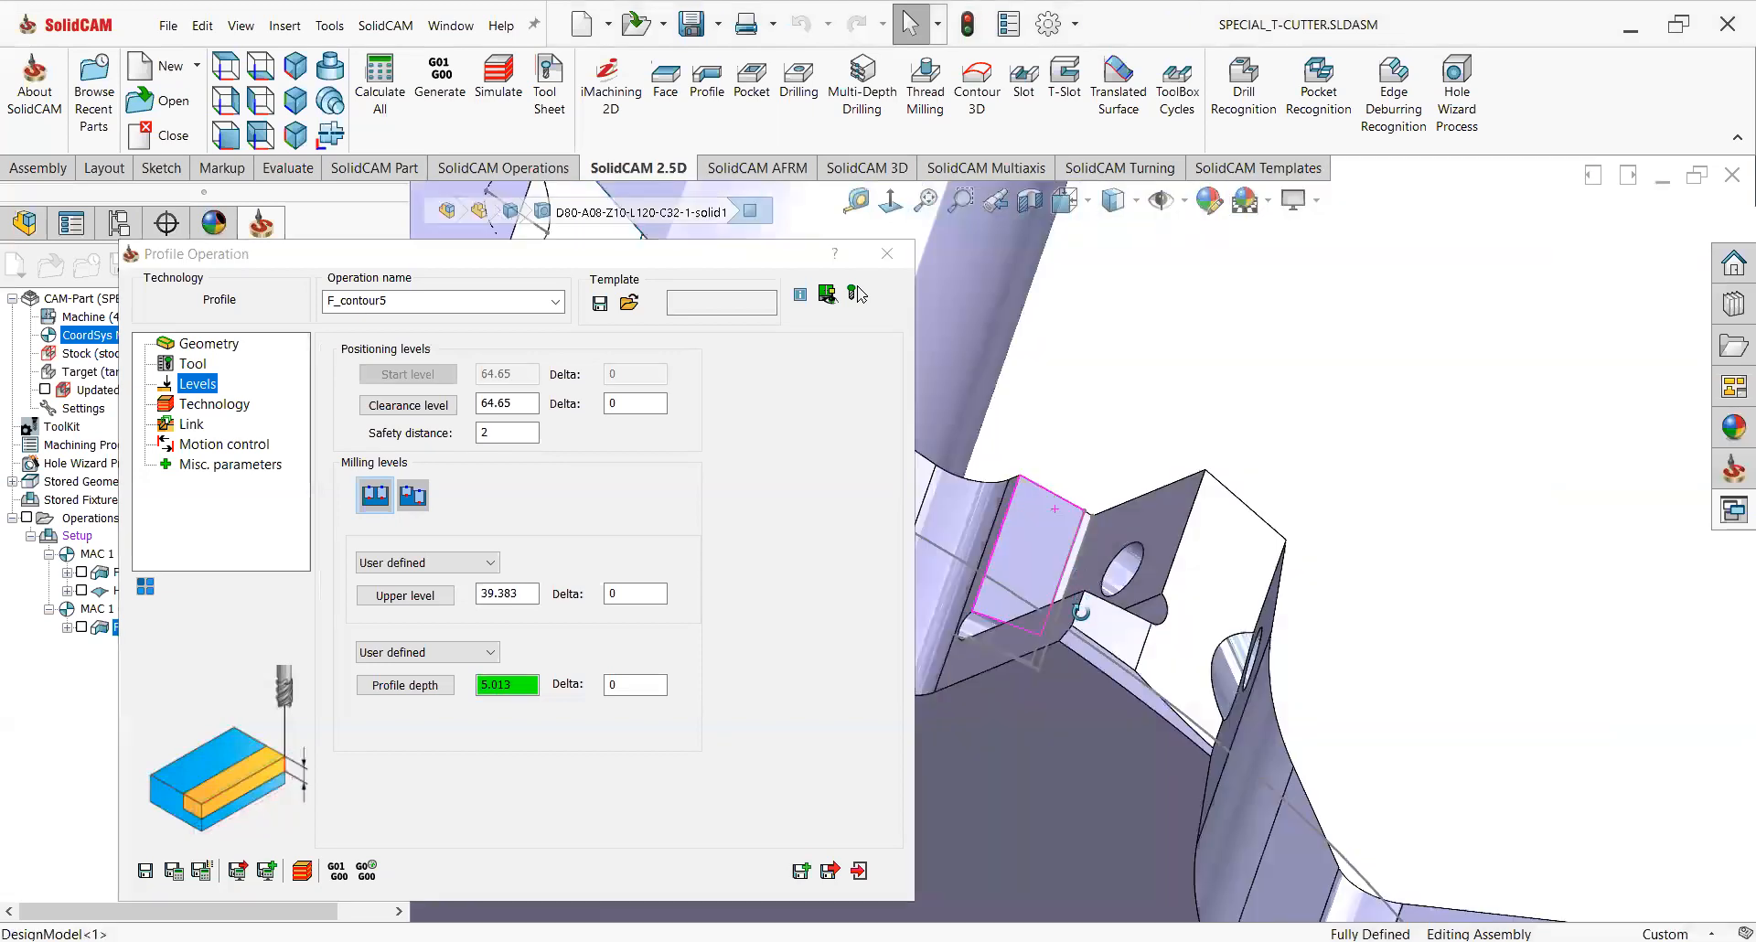
scroll(1081, 611, "down", 5)
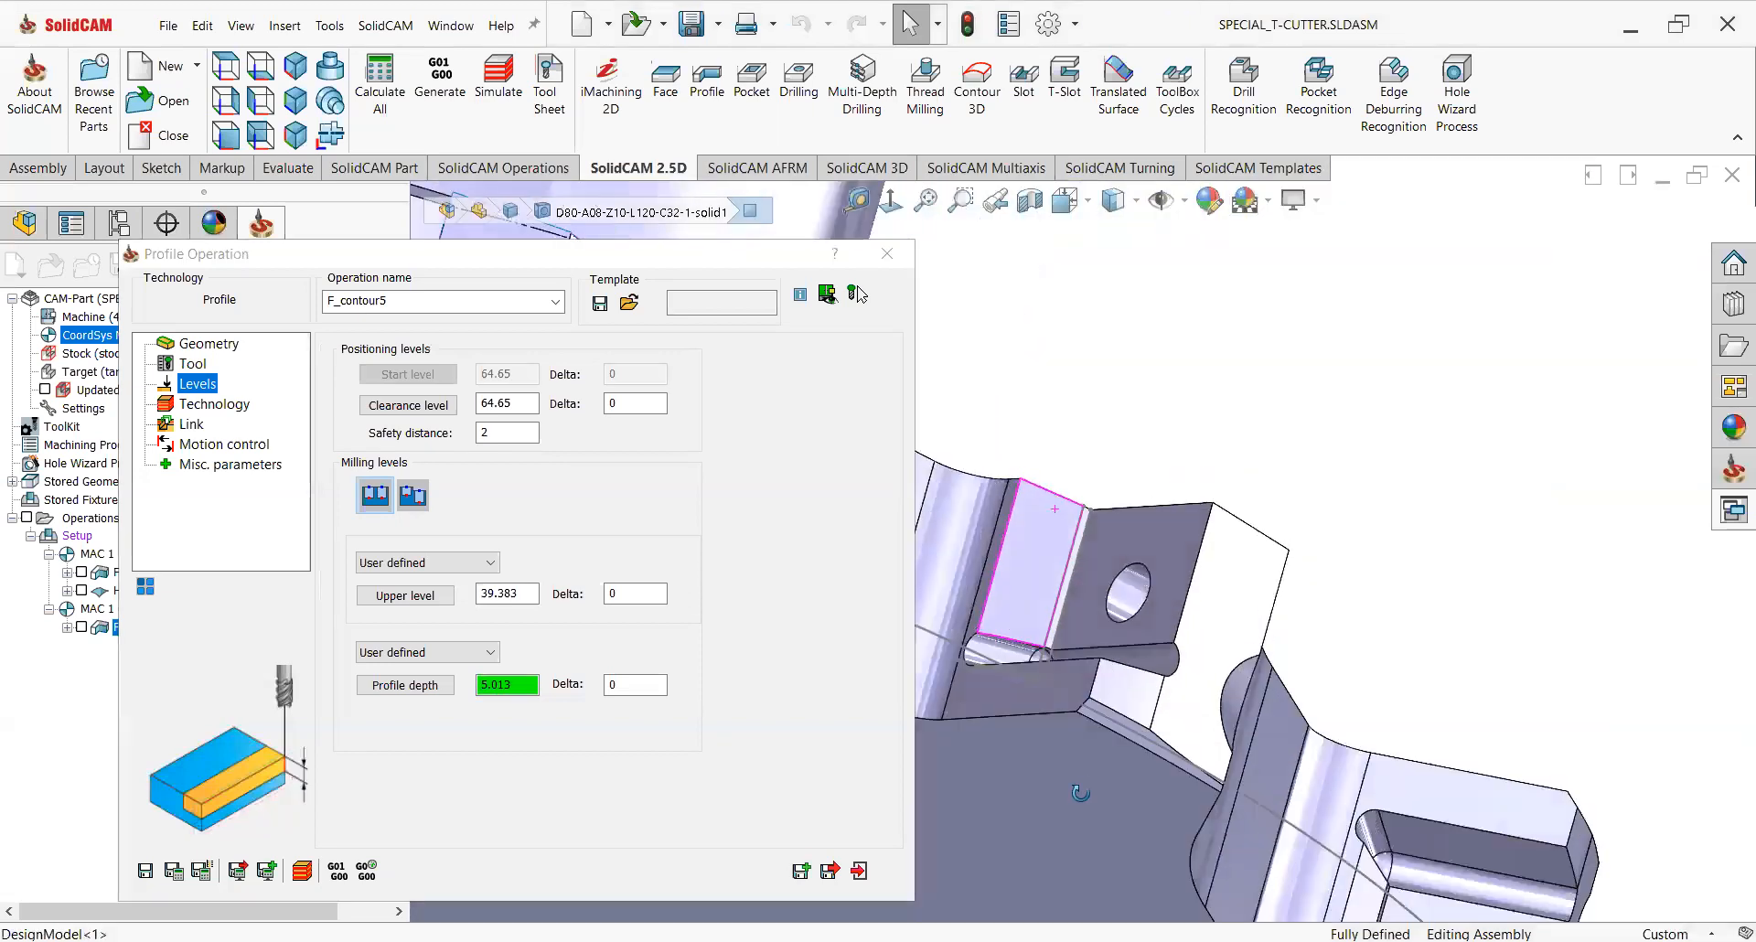
middle_click_drag(1056, 666, 1116, 555)
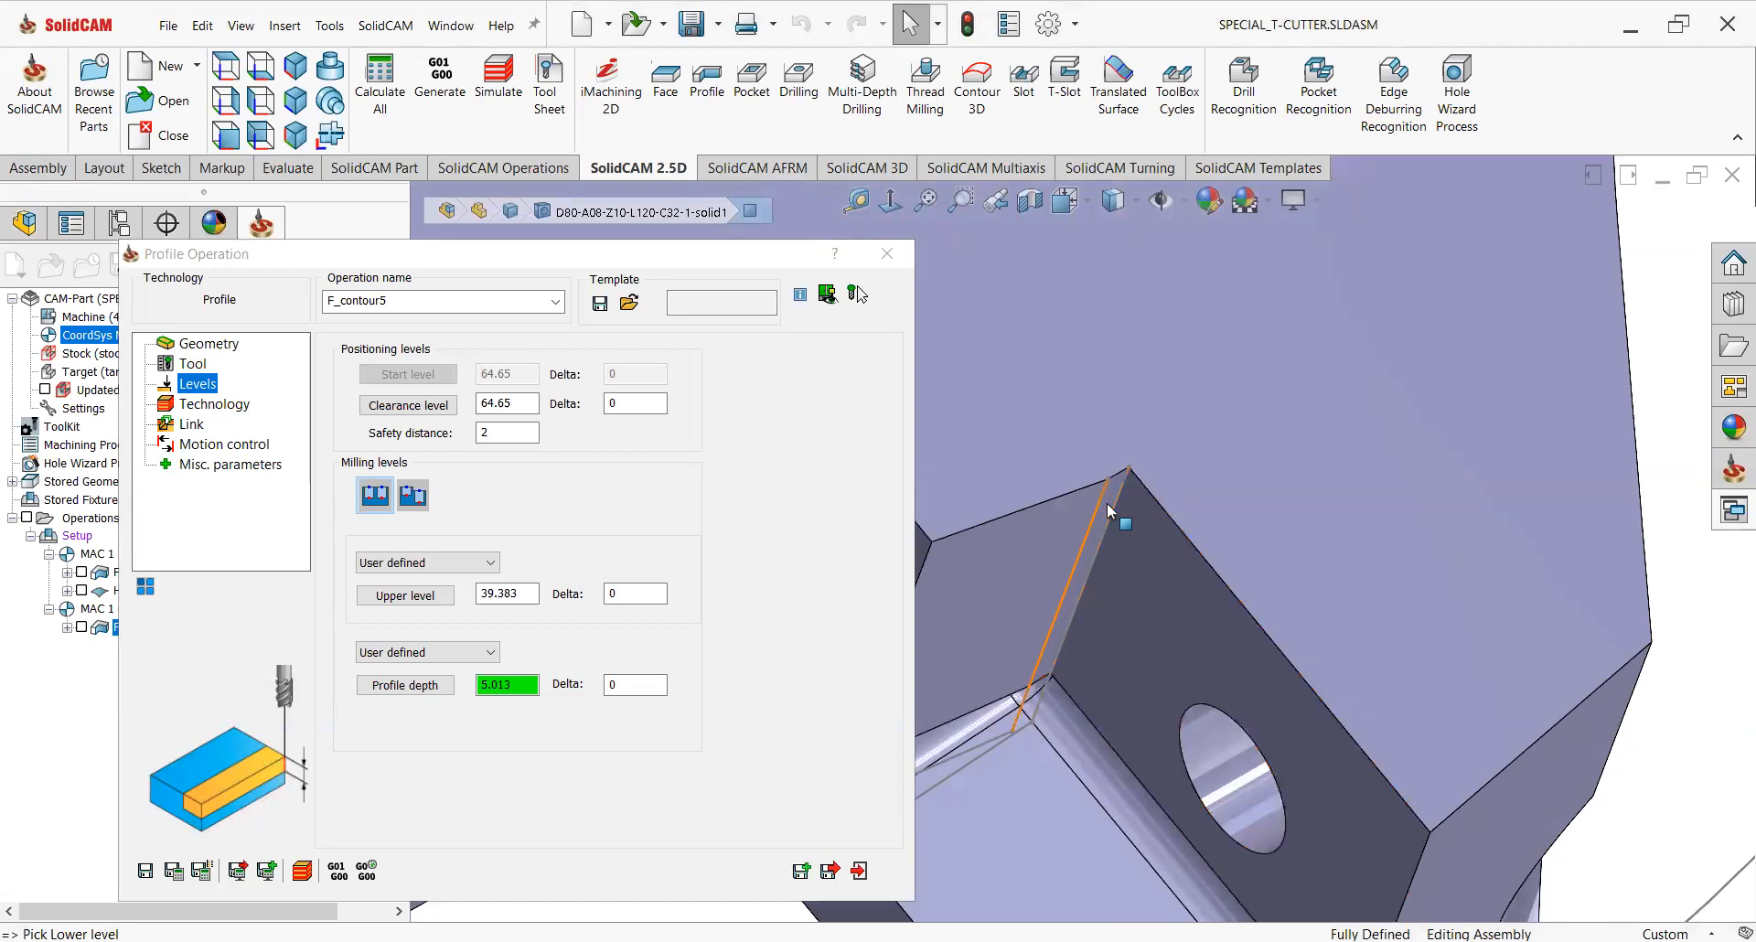
scroll(1109, 501, "down", 4)
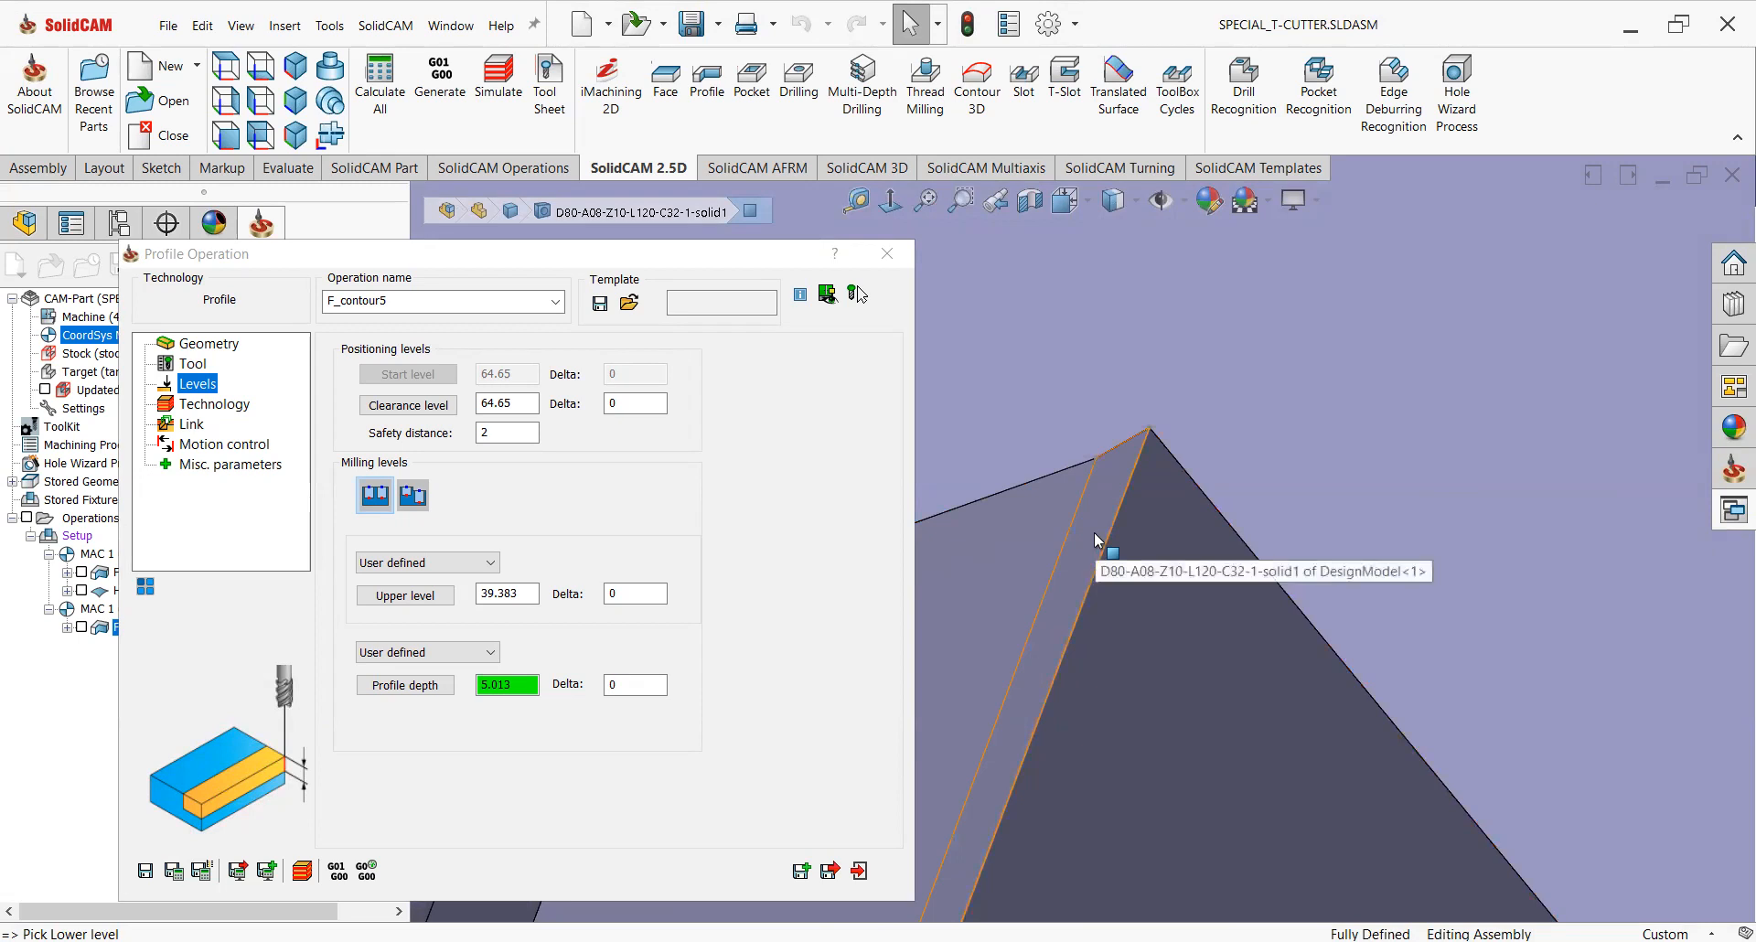
scroll(1111, 549, "up", 3)
left_click(503, 592)
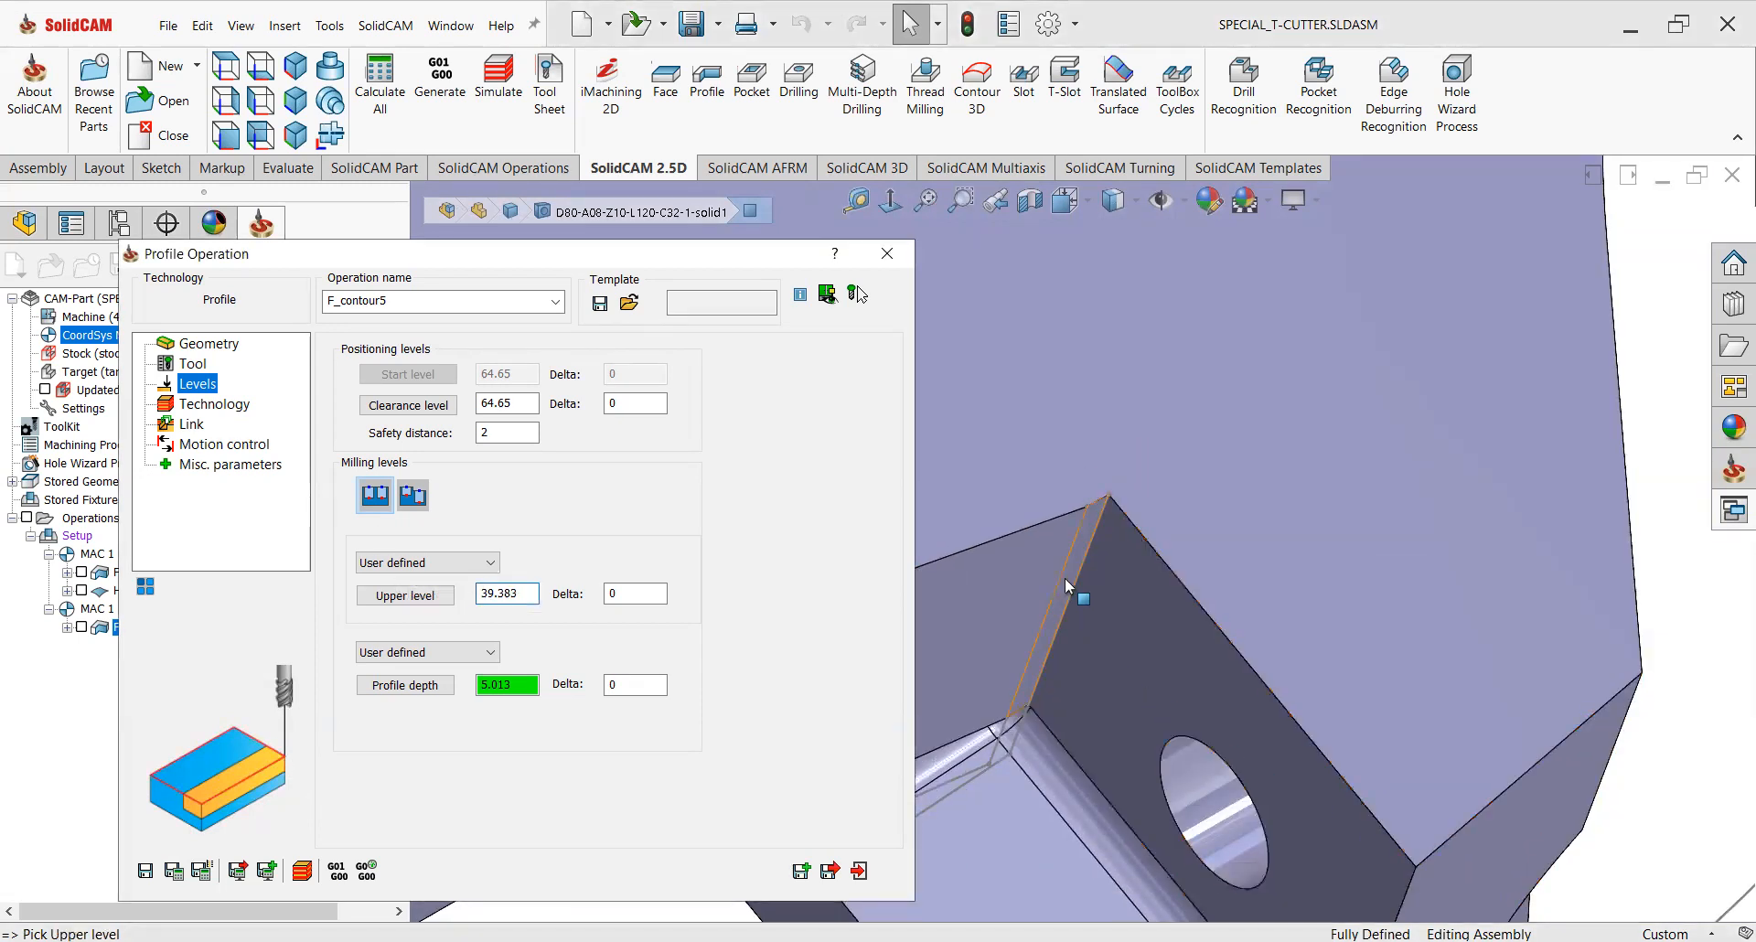
Modify the geometry so the tool side is Right.
left_click(203, 403)
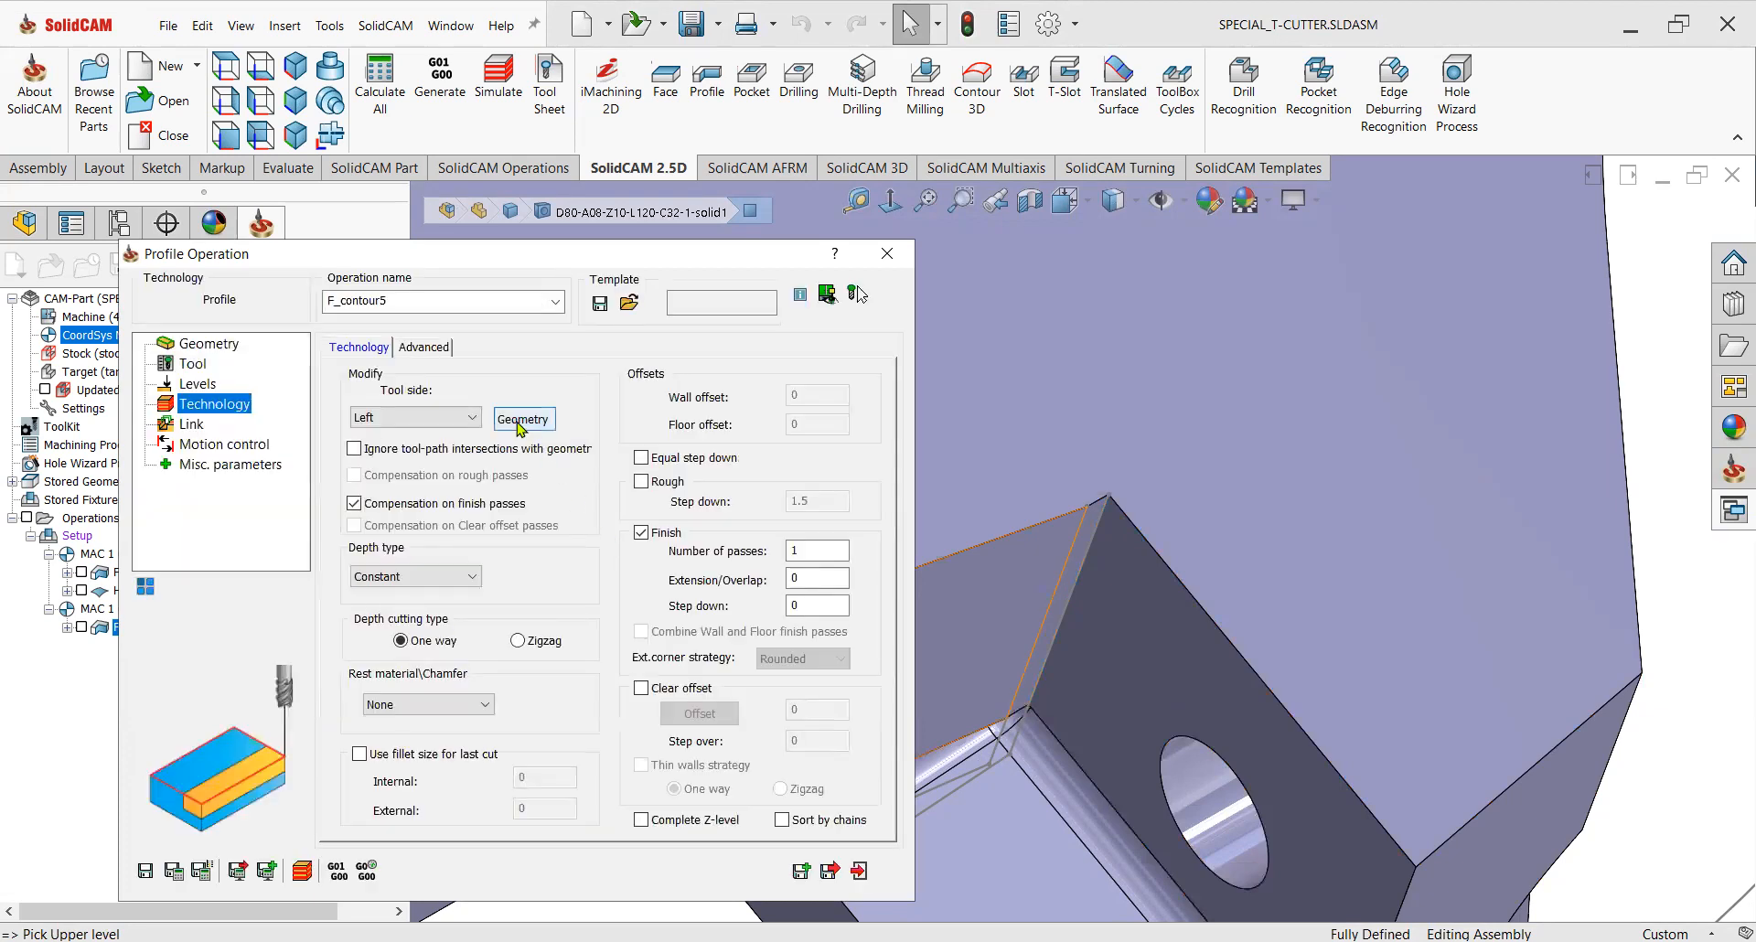
left_click(522, 419)
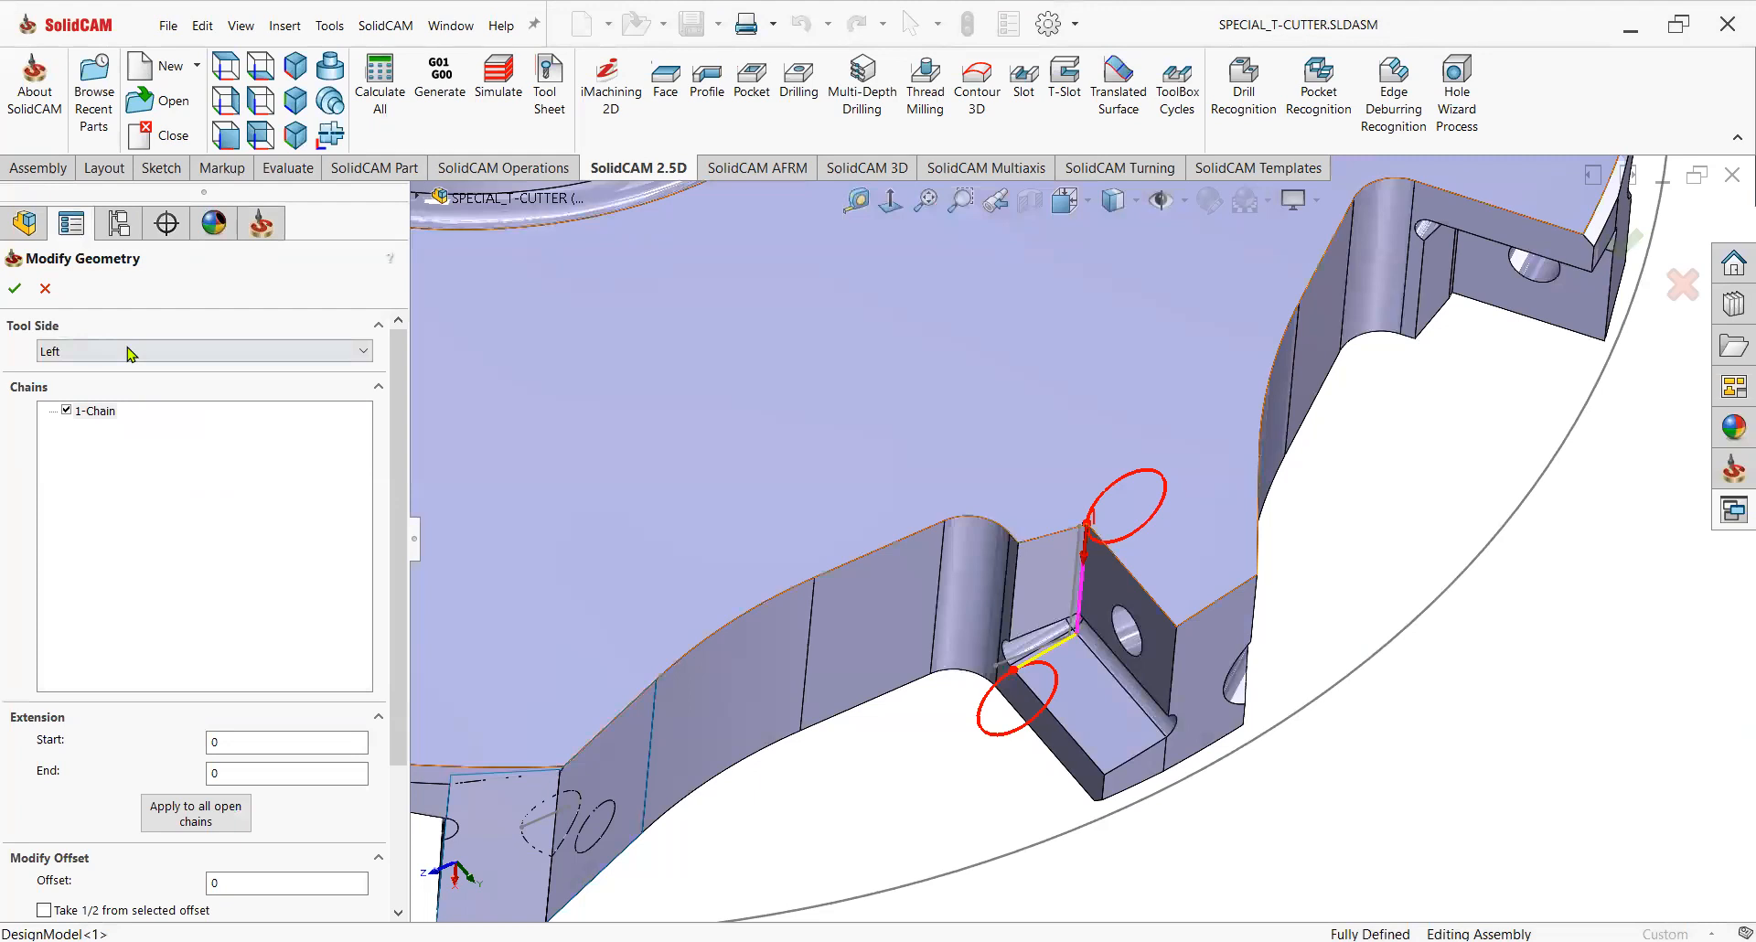
left_click(109, 351)
left_click(109, 388)
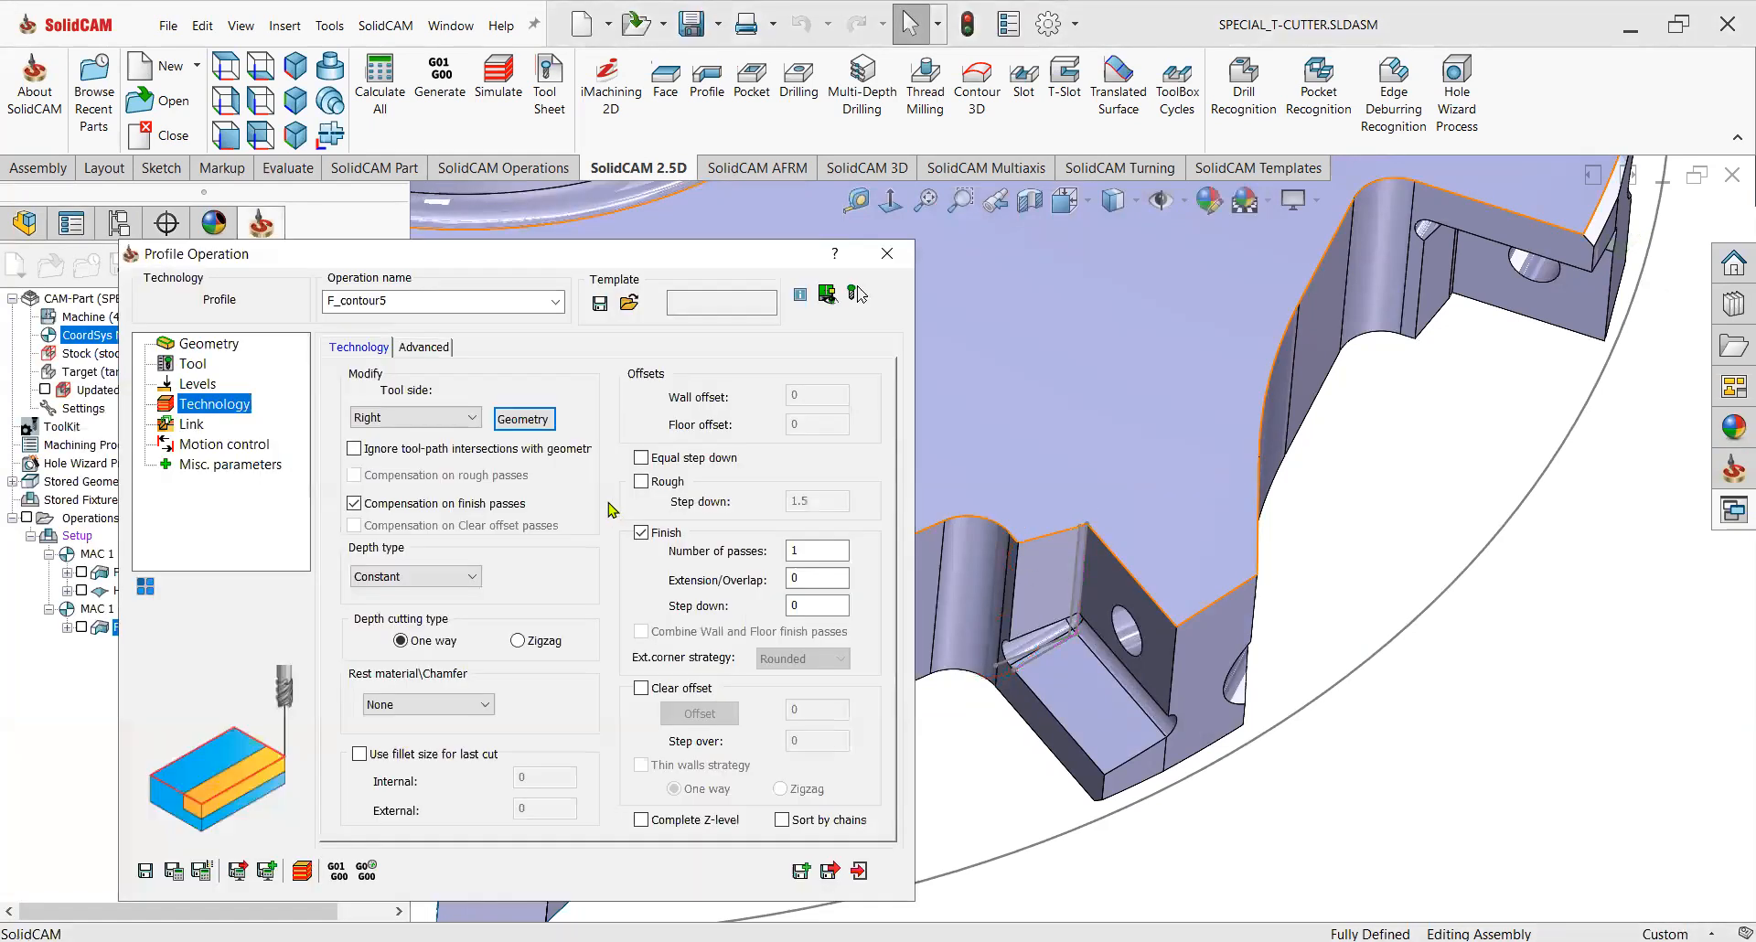
Turn off compensation on finish passes, set the finish step down to 0.2, and choose Zigzag depth cutting.
left_click(354, 503)
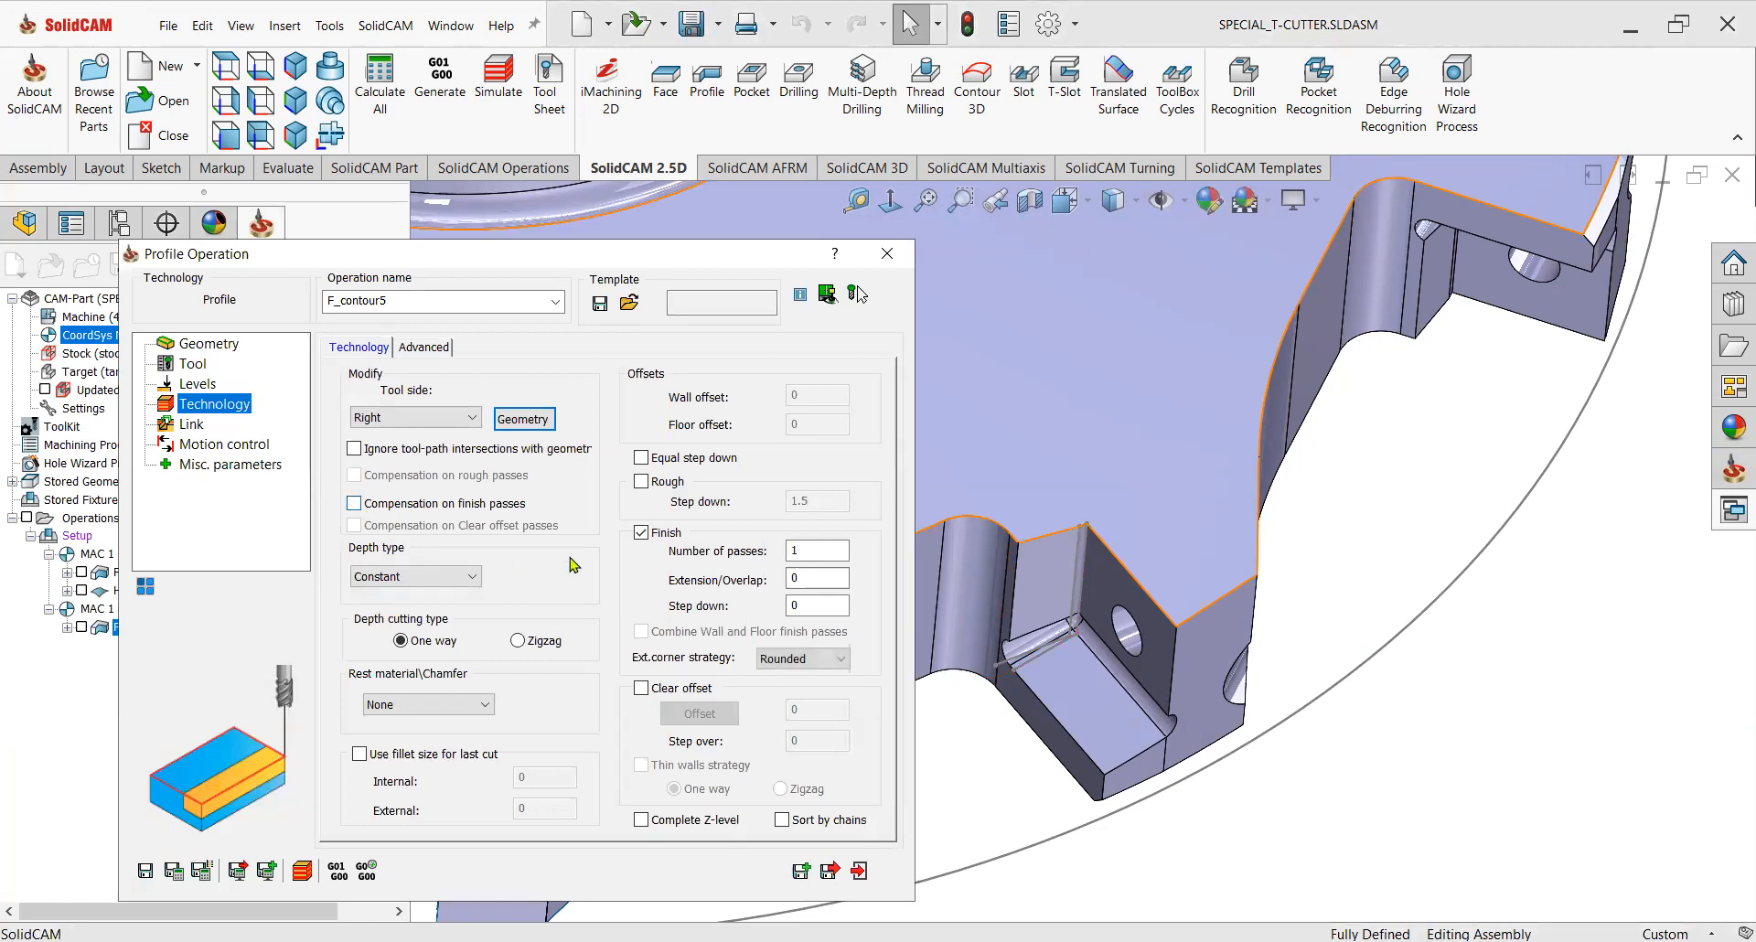
double_click(790, 605)
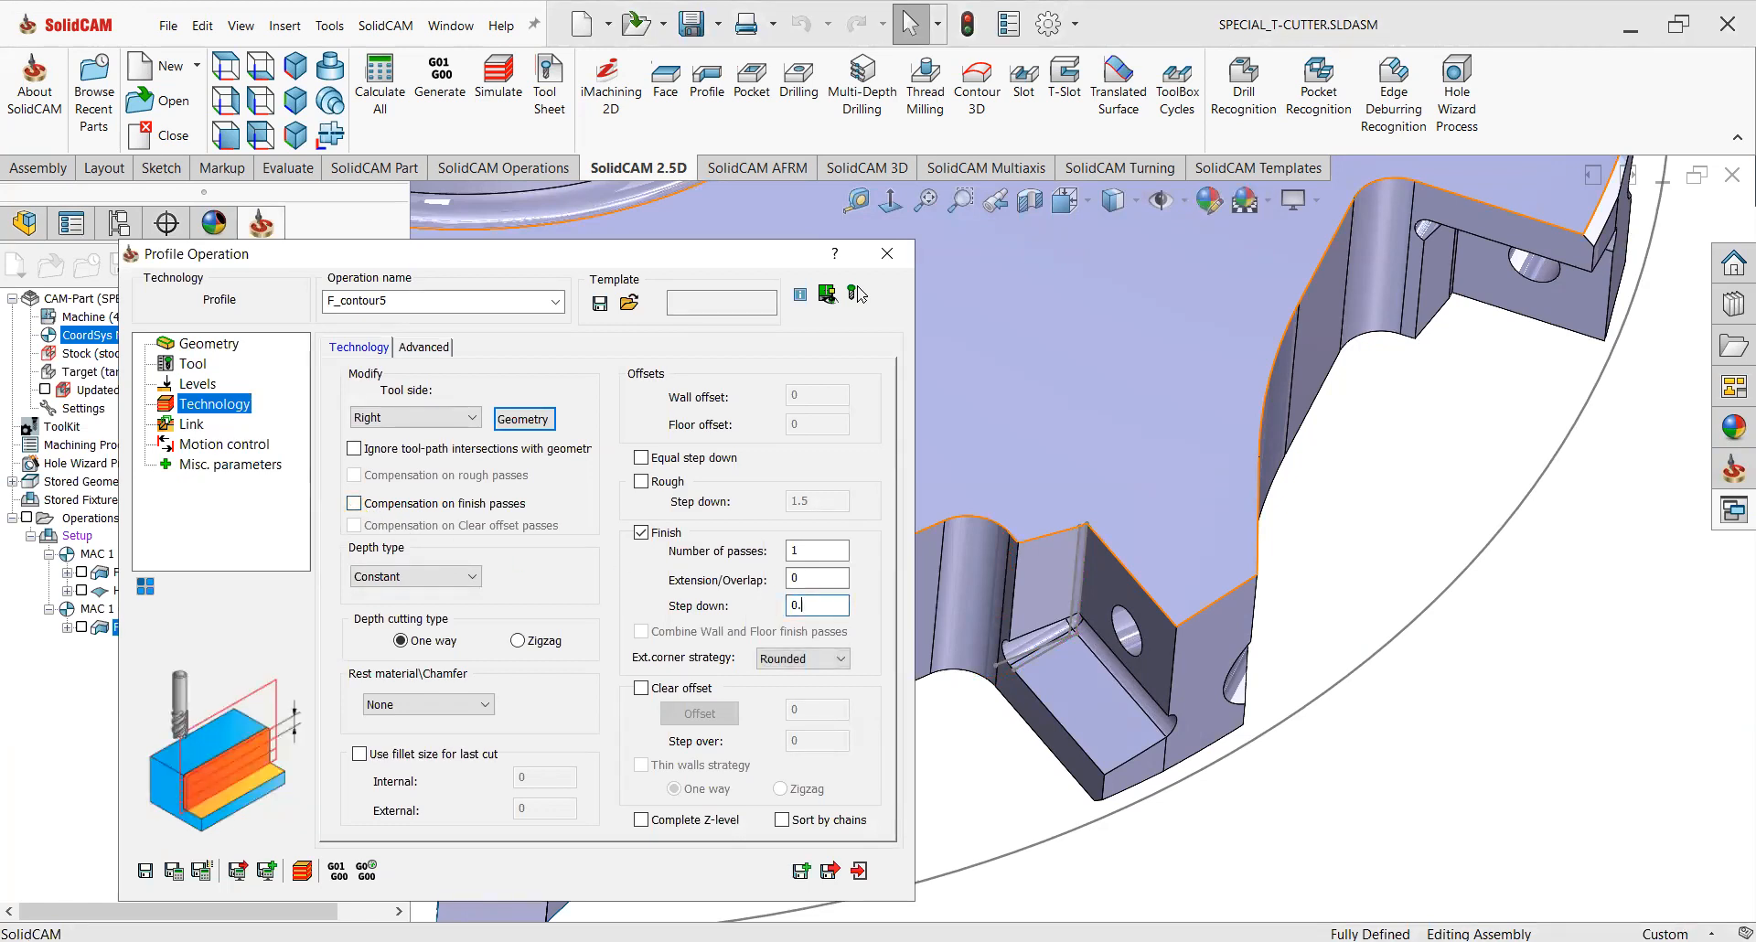
type("0.2")
left_click(518, 640)
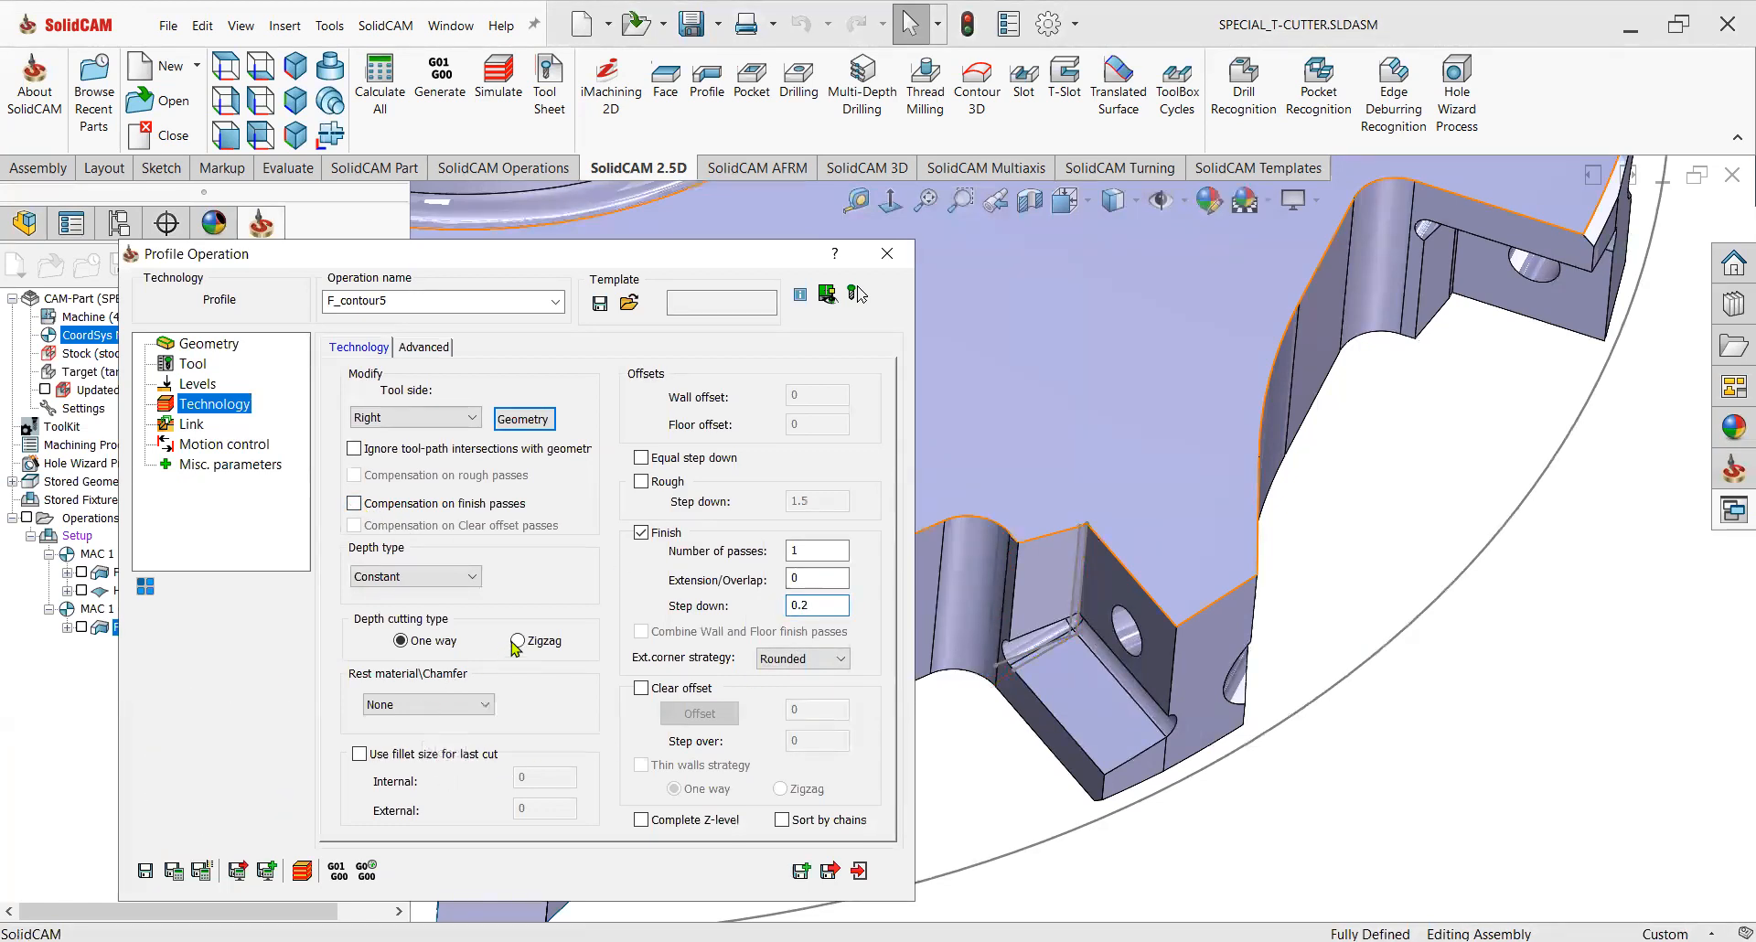
Set a Tangent lead-in with lead-out same as lead-in and save the operation.
left_click(190, 424)
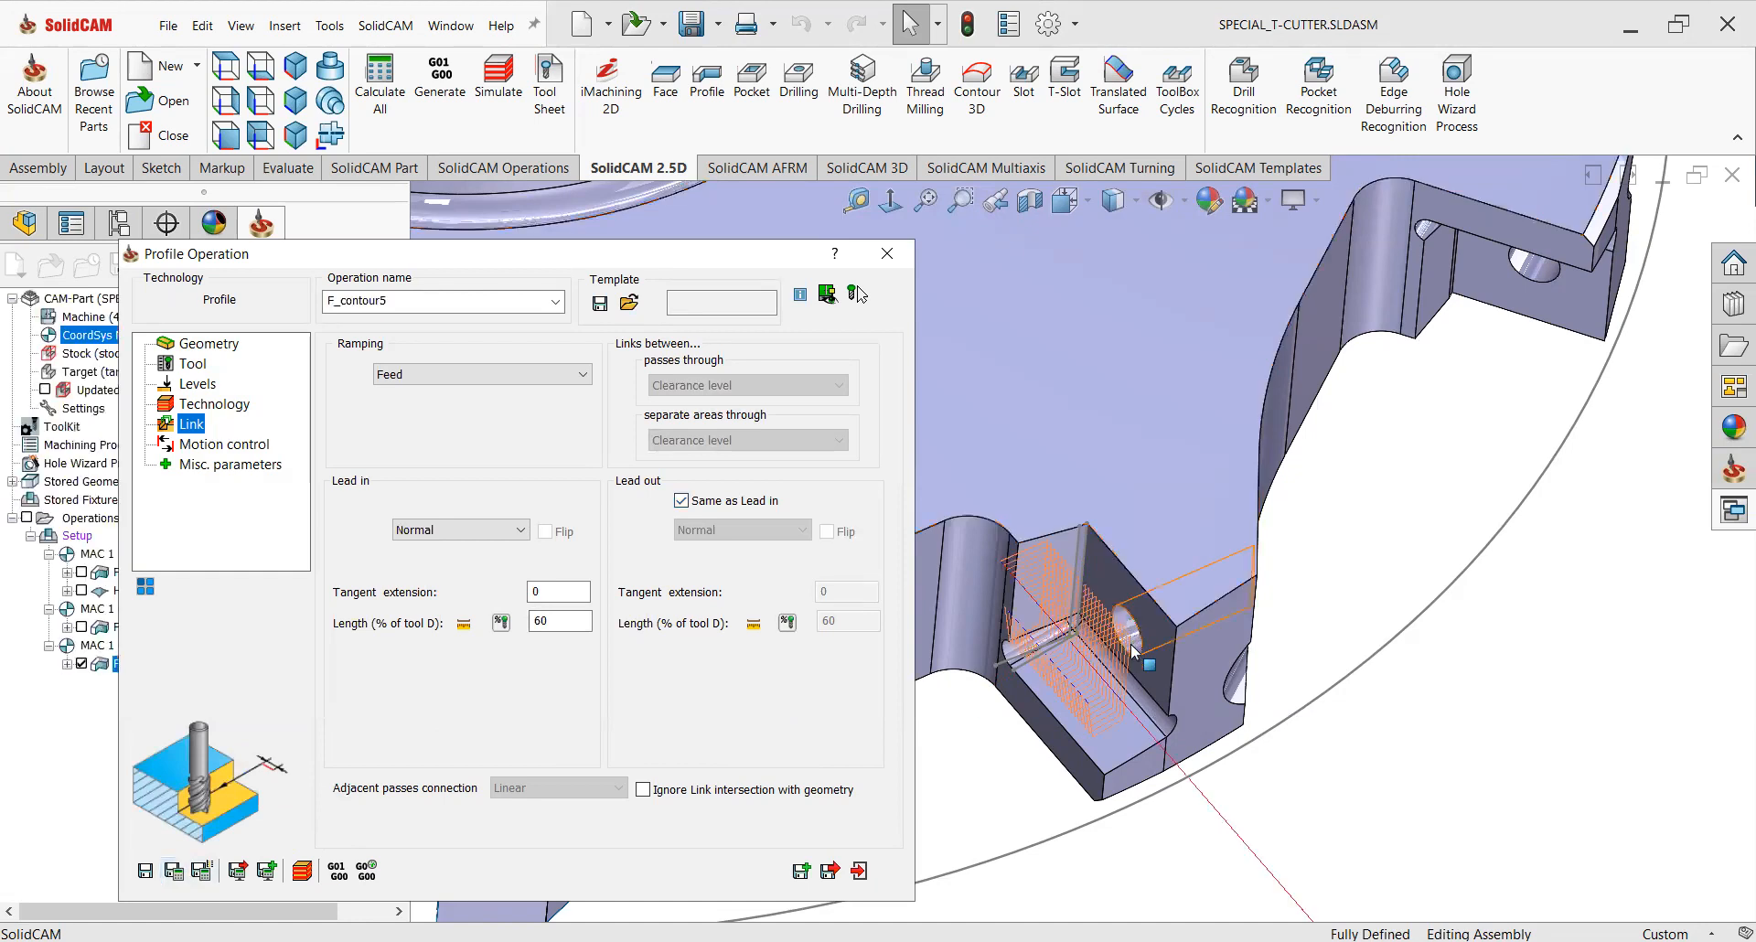
middle_click_drag(1037, 688, 900, 678)
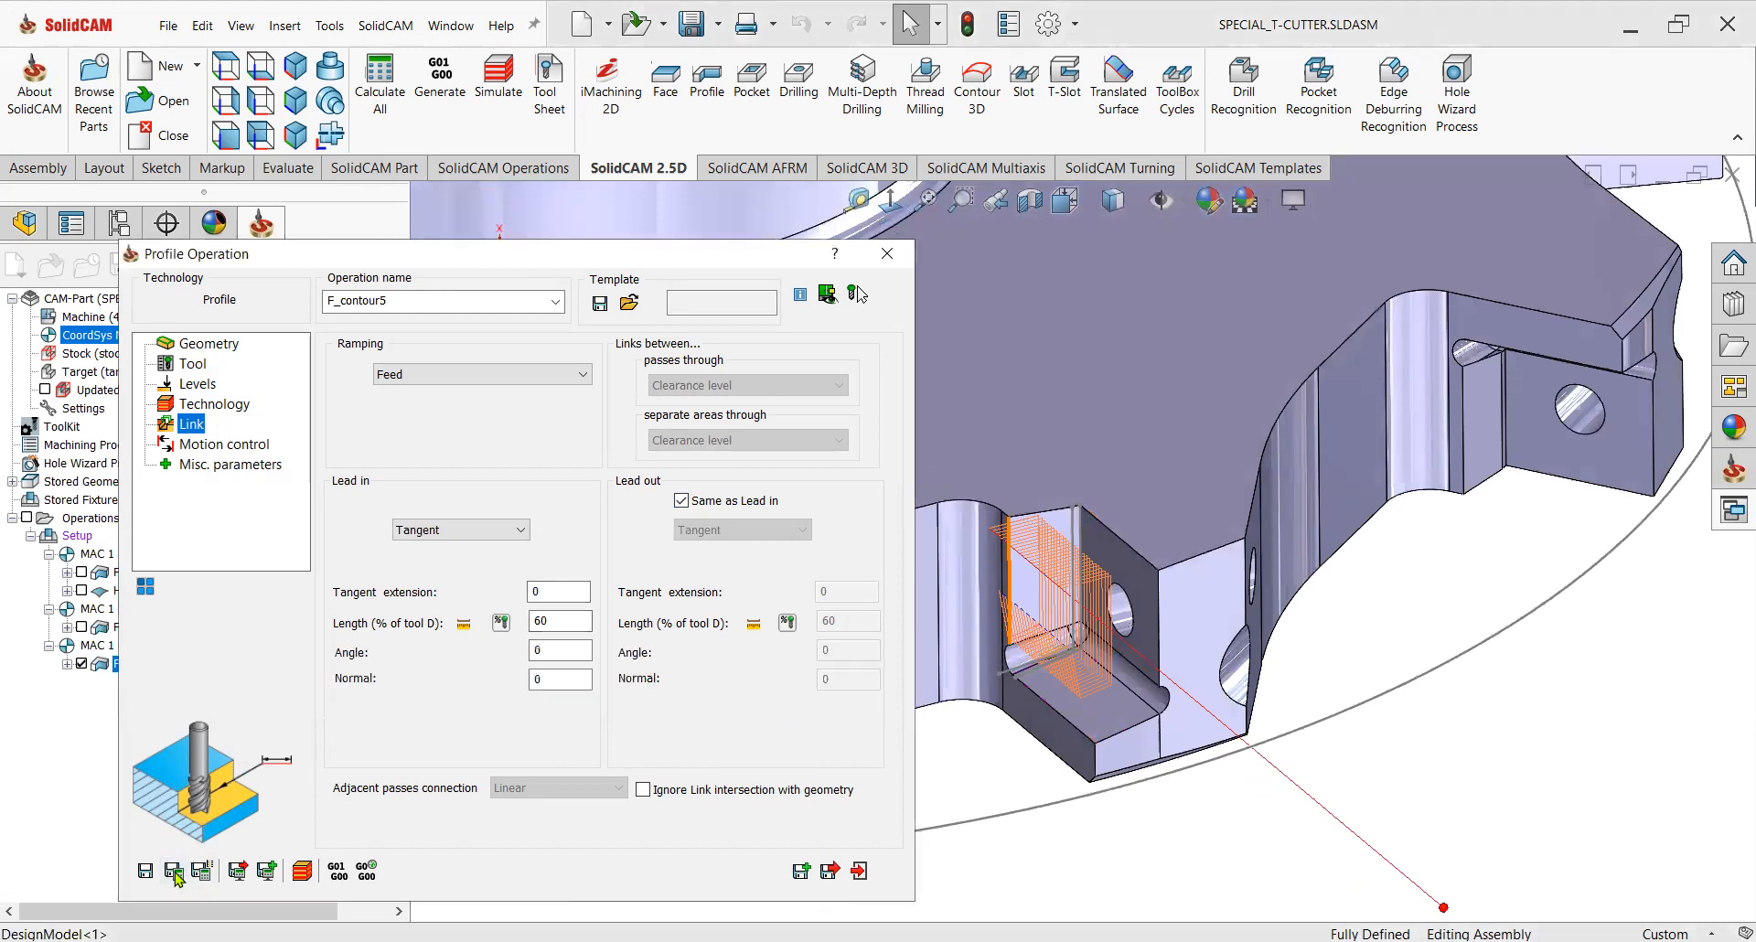
left_click(176, 870)
Close the Profile operation dialog and hide the F_contour5 toolpath.
middle_click_drag(1065, 693, 1087, 472)
scroll(1089, 476, "up", 3)
middle_click(1121, 588)
middle_click_drag(1121, 590, 1070, 640)
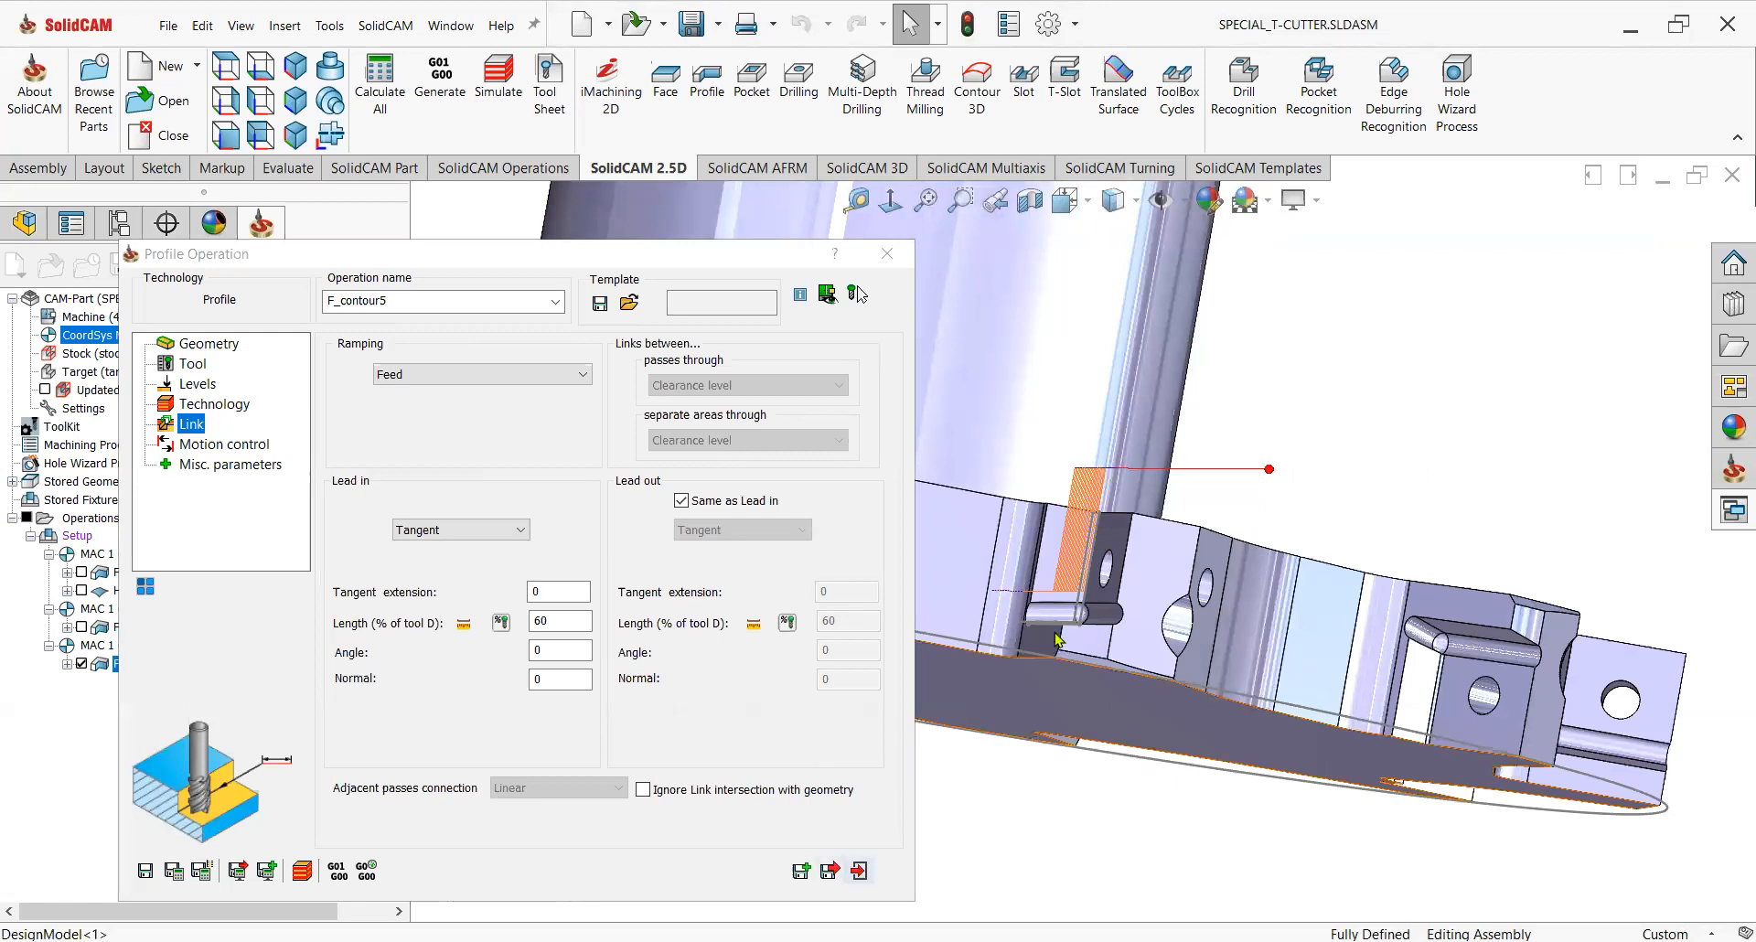
left_click(859, 871)
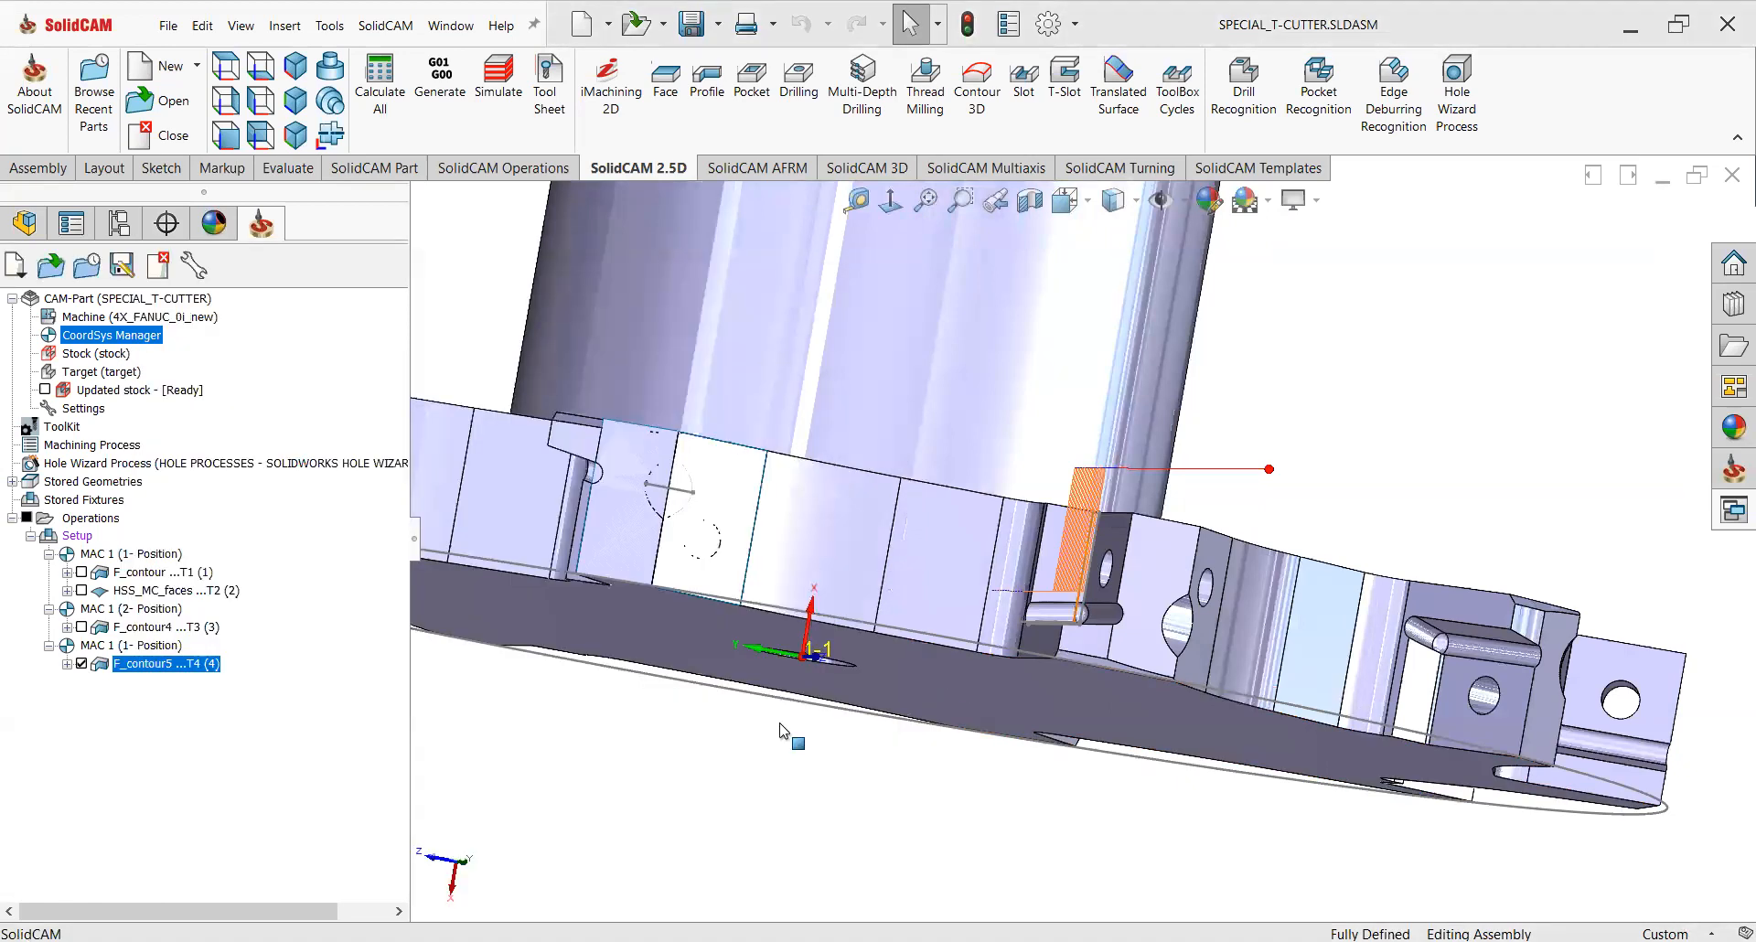
left_click(81, 664)
scroll(1059, 716, "down", 3)
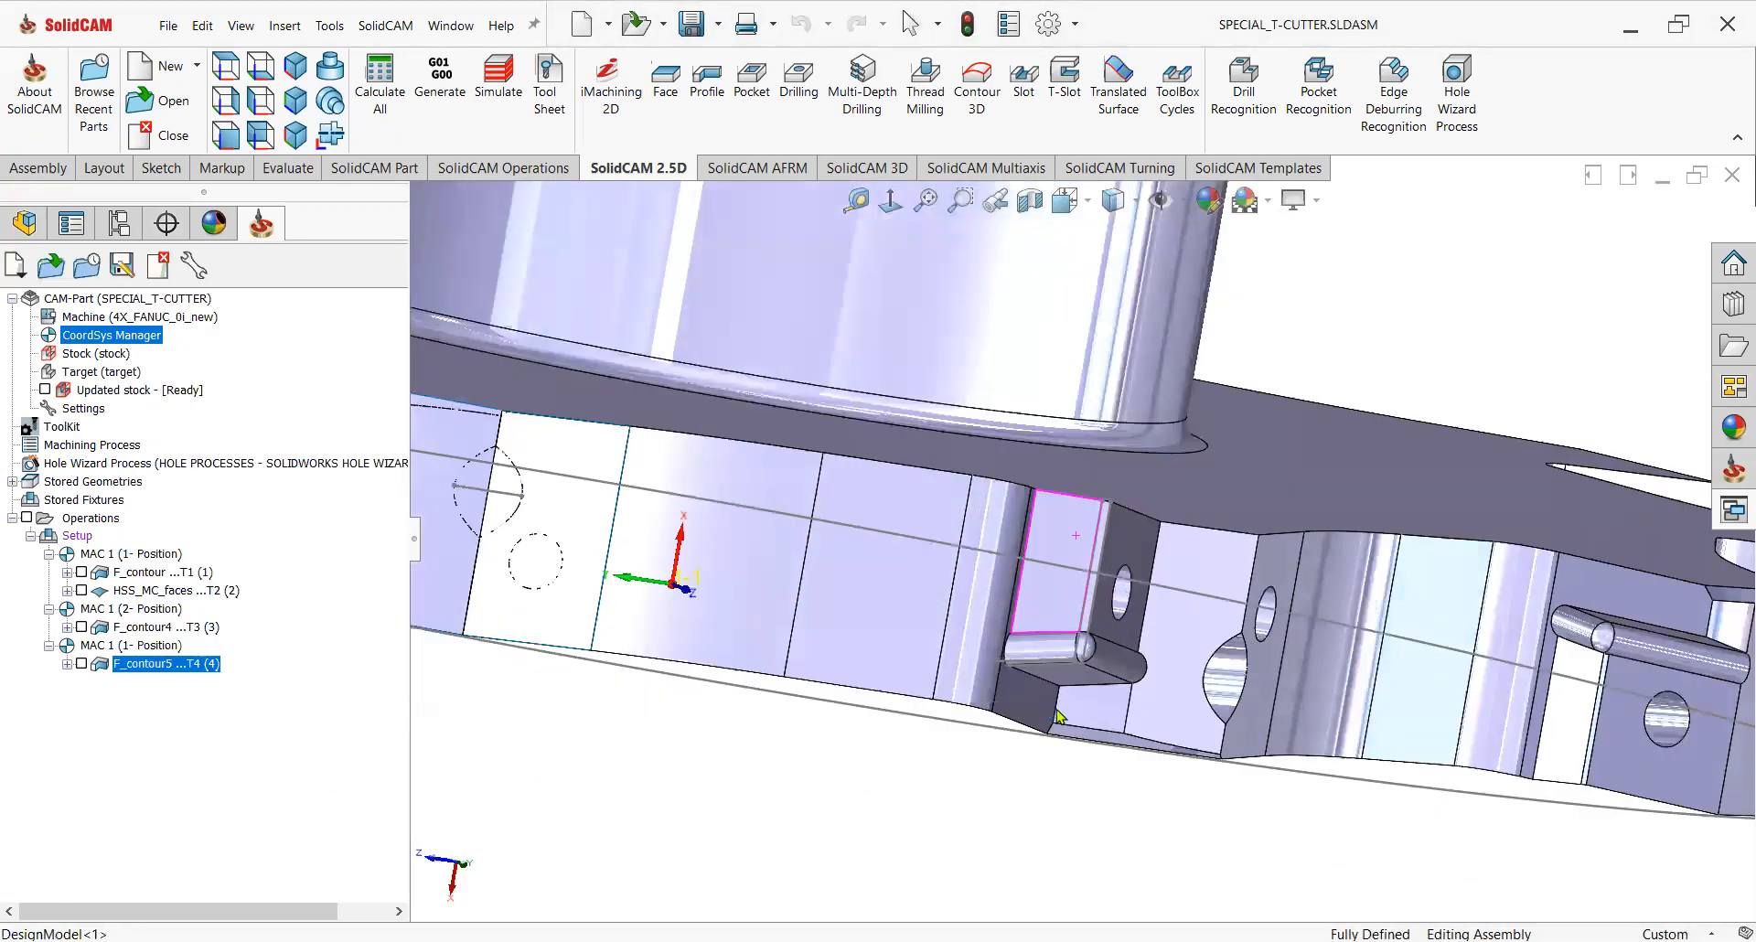
Add a new coordinate system, Position 3, on the cutter's bottom face and flip it around Z.
scroll(1063, 554, "down", 3)
left_click(1057, 552)
scroll(1078, 579, "down", 2)
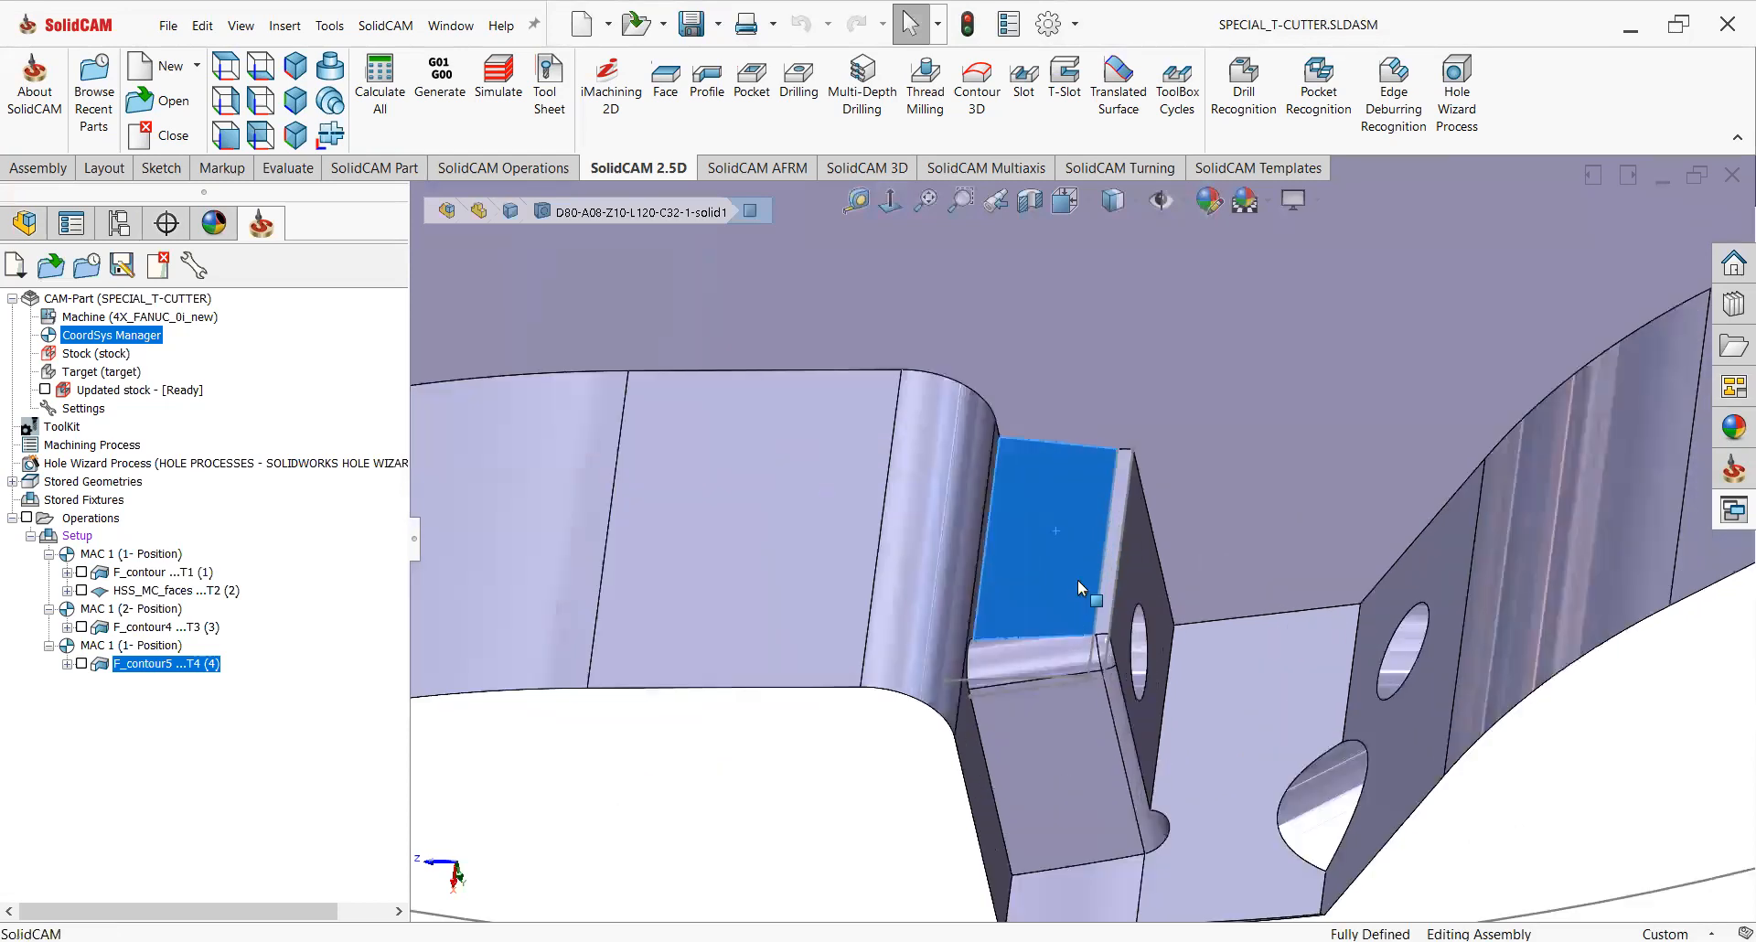
scroll(995, 655, "up", 2)
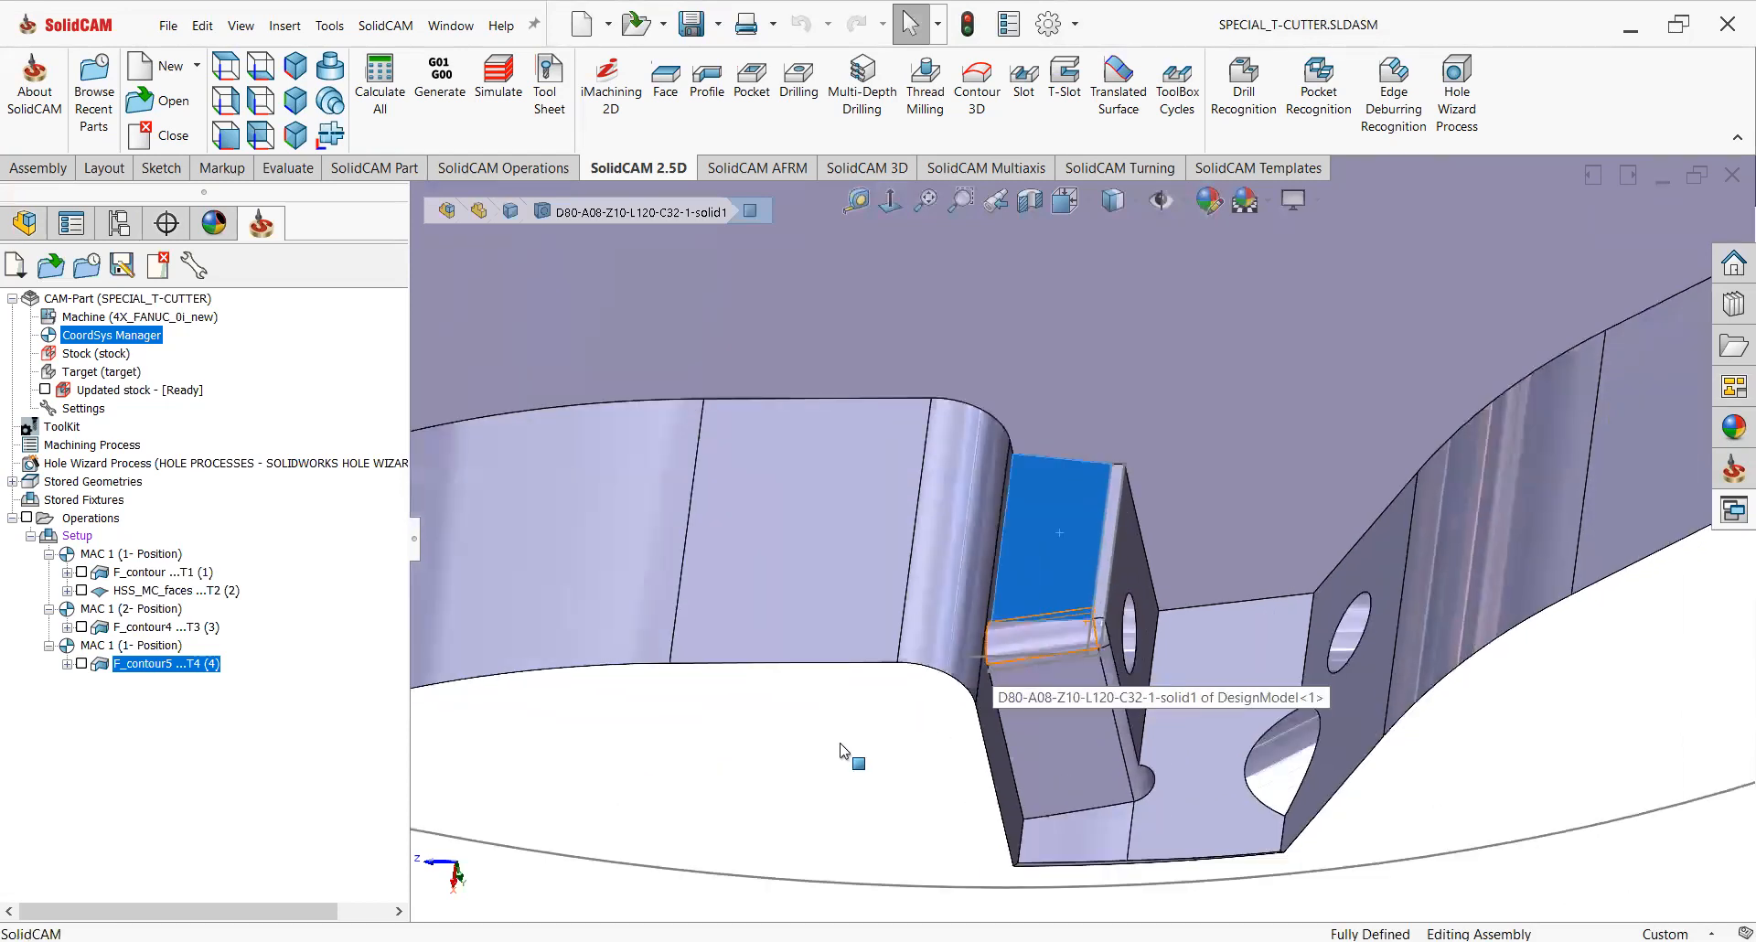
left_click(699, 790)
double_click(118, 337)
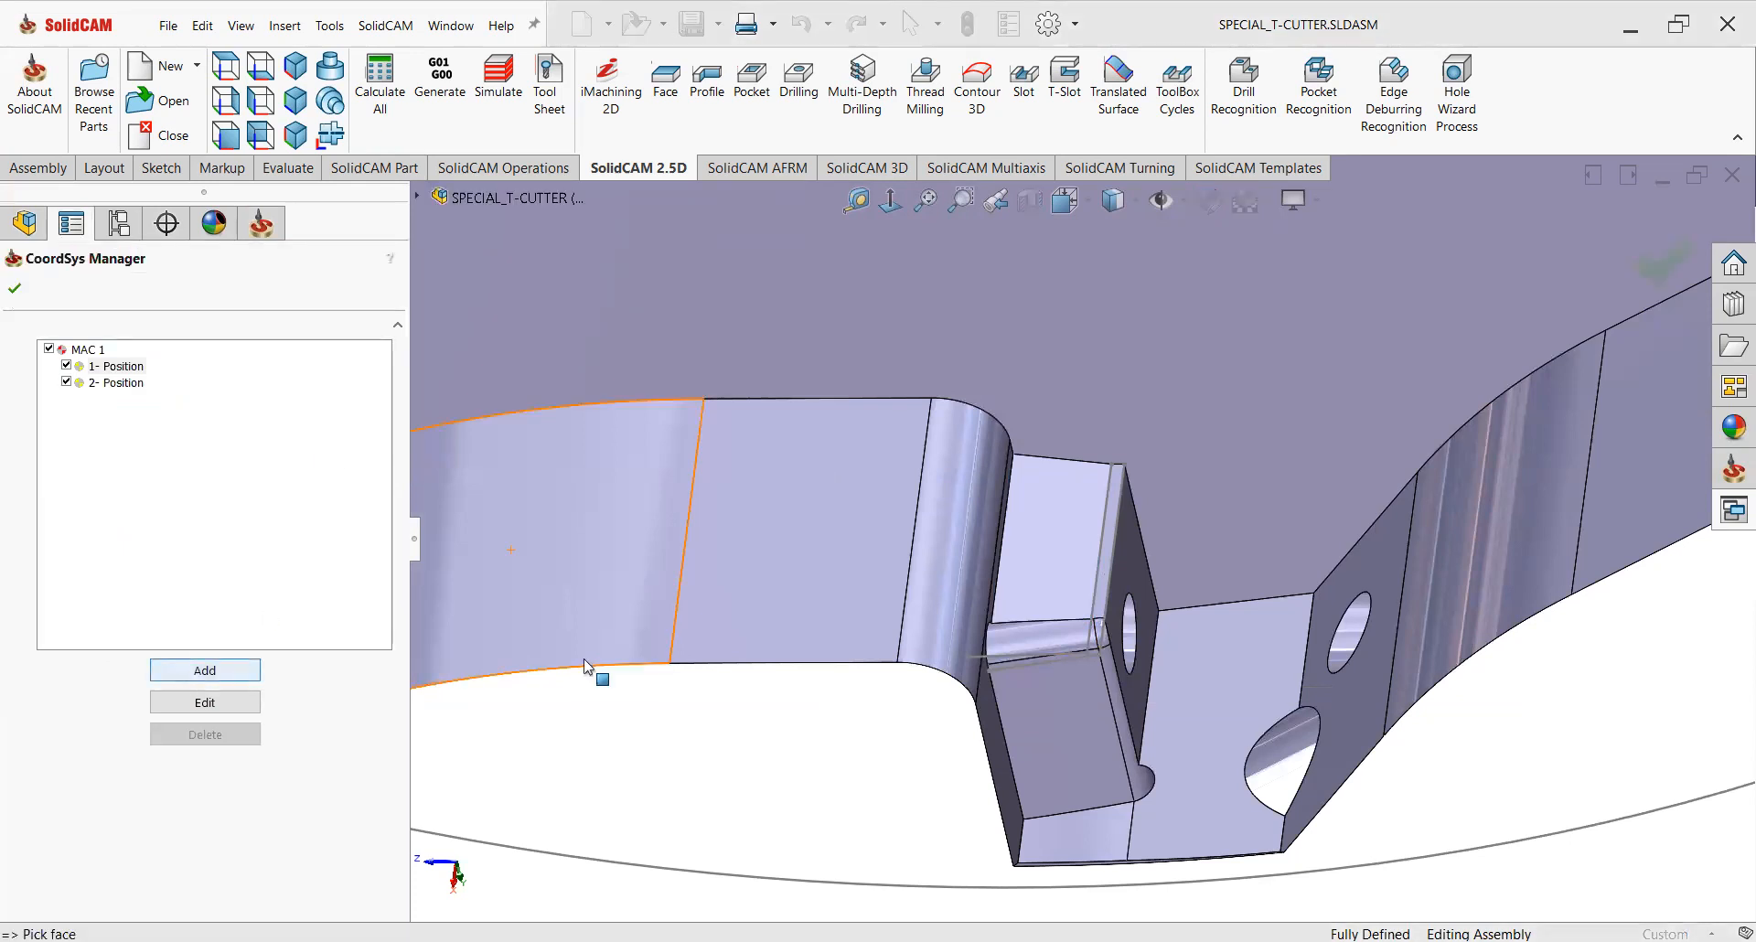
left_click(205, 670)
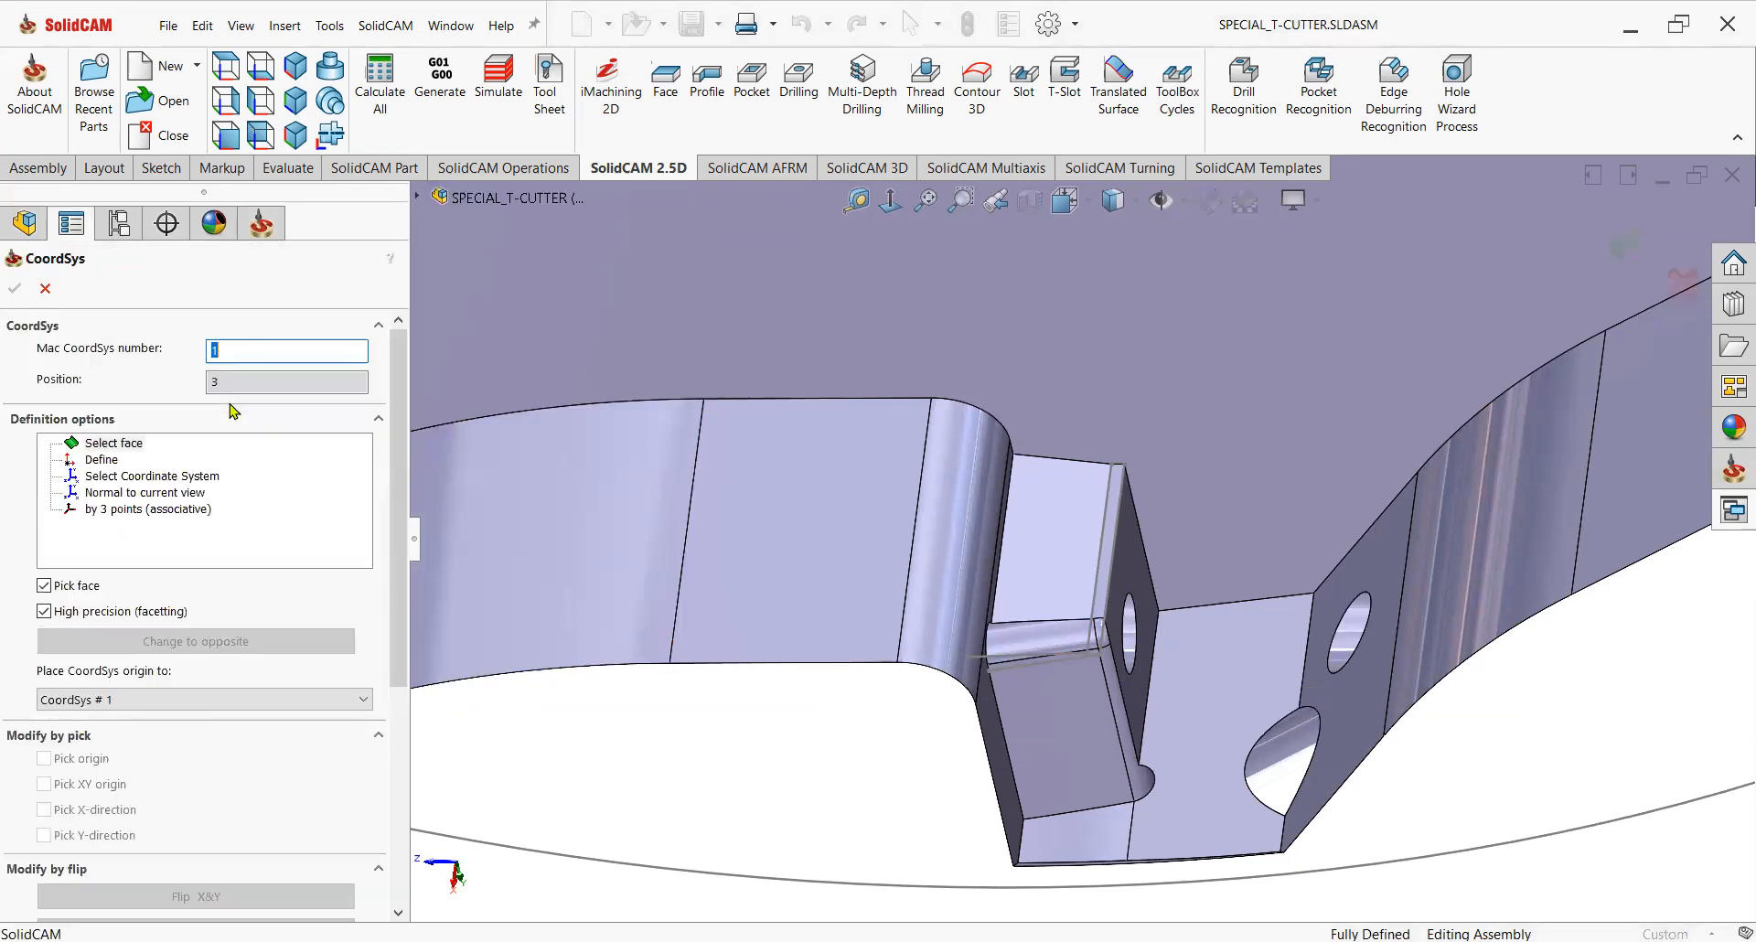
left_click(1039, 562)
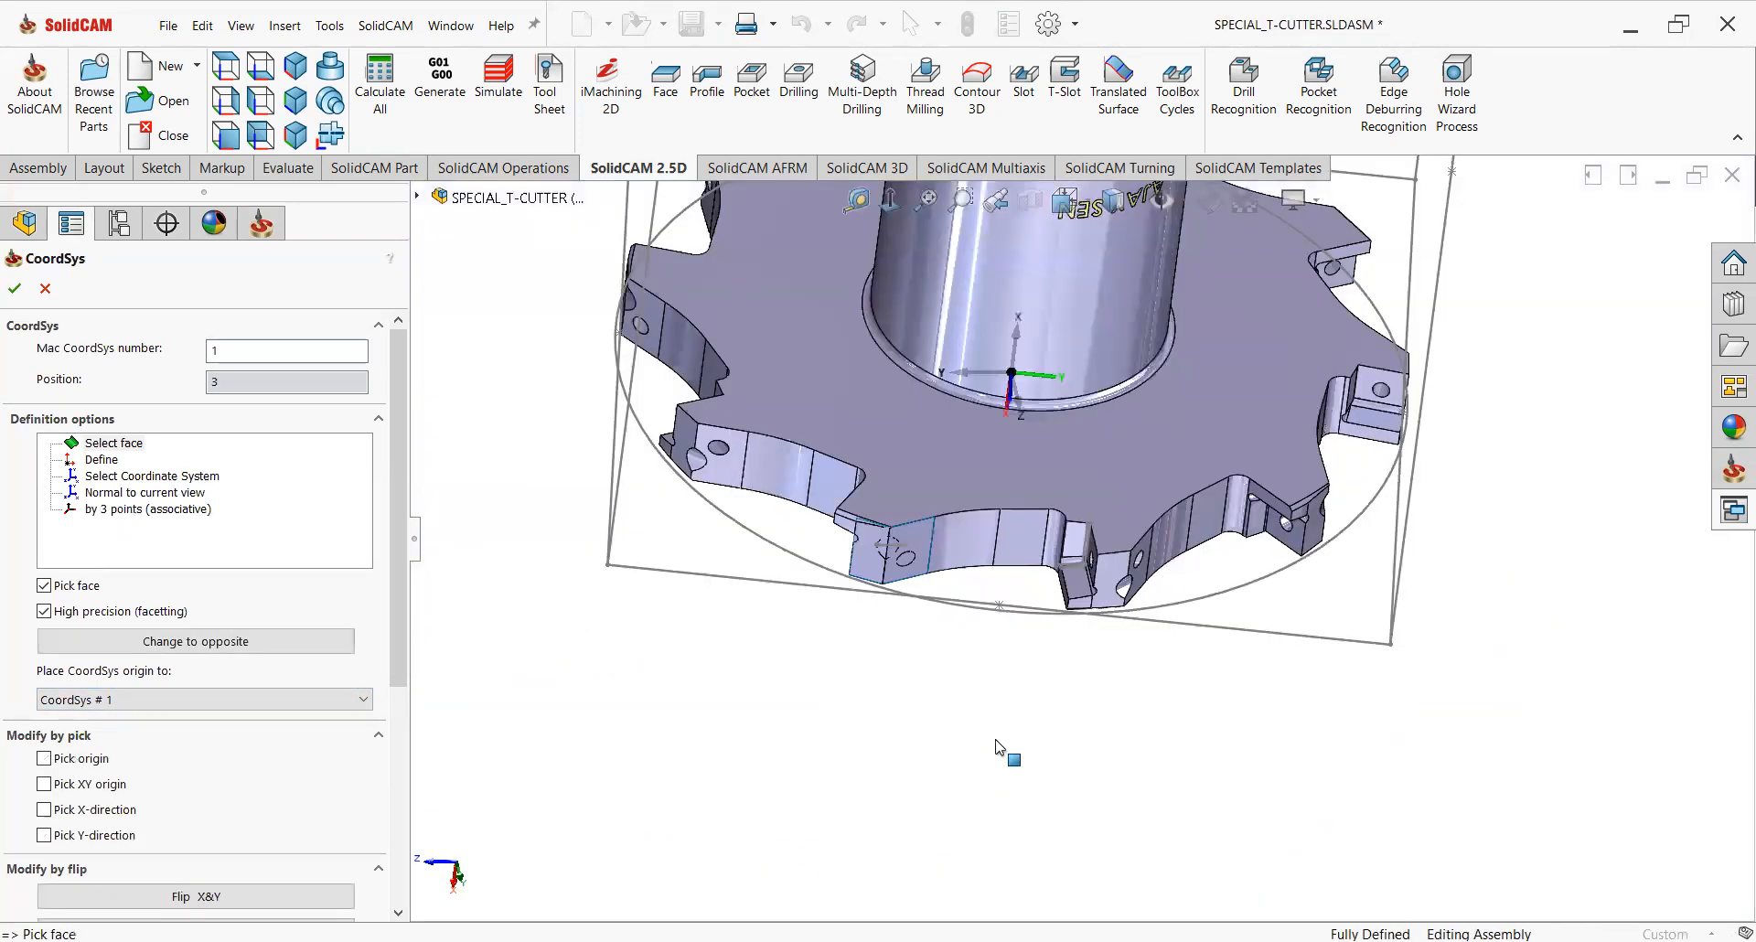
middle_click_drag(999, 748, 1052, 523)
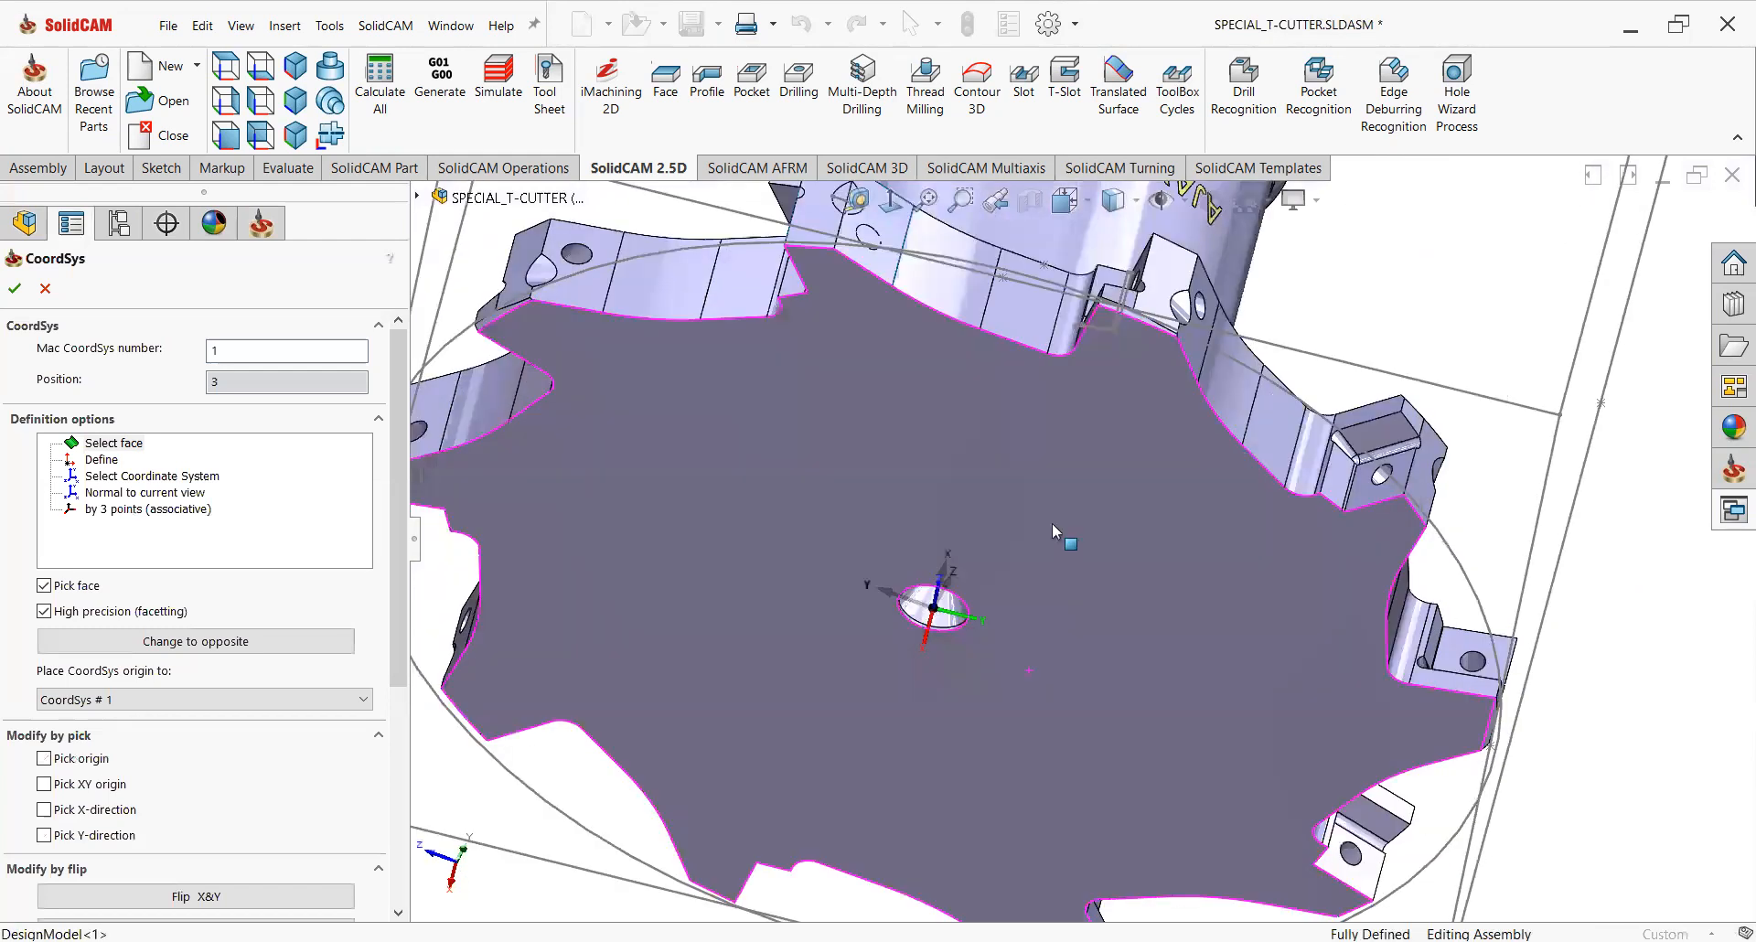
scroll(1022, 592, "down", 3)
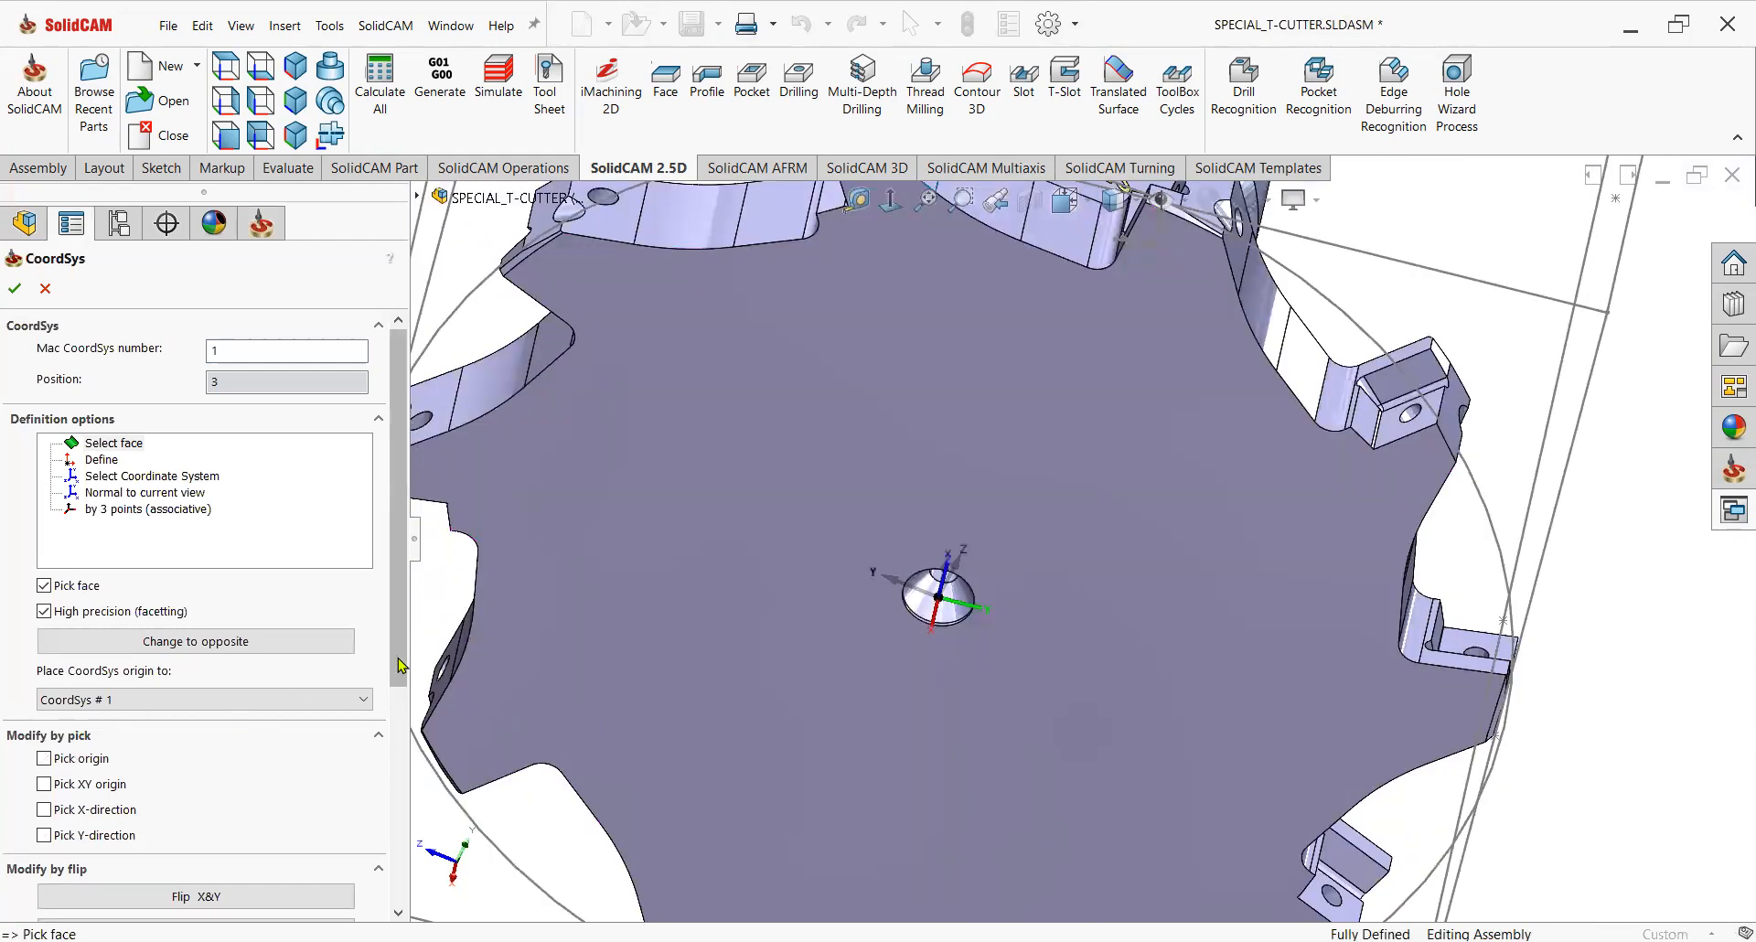
scroll(386, 674, "down", 4)
left_click(275, 764)
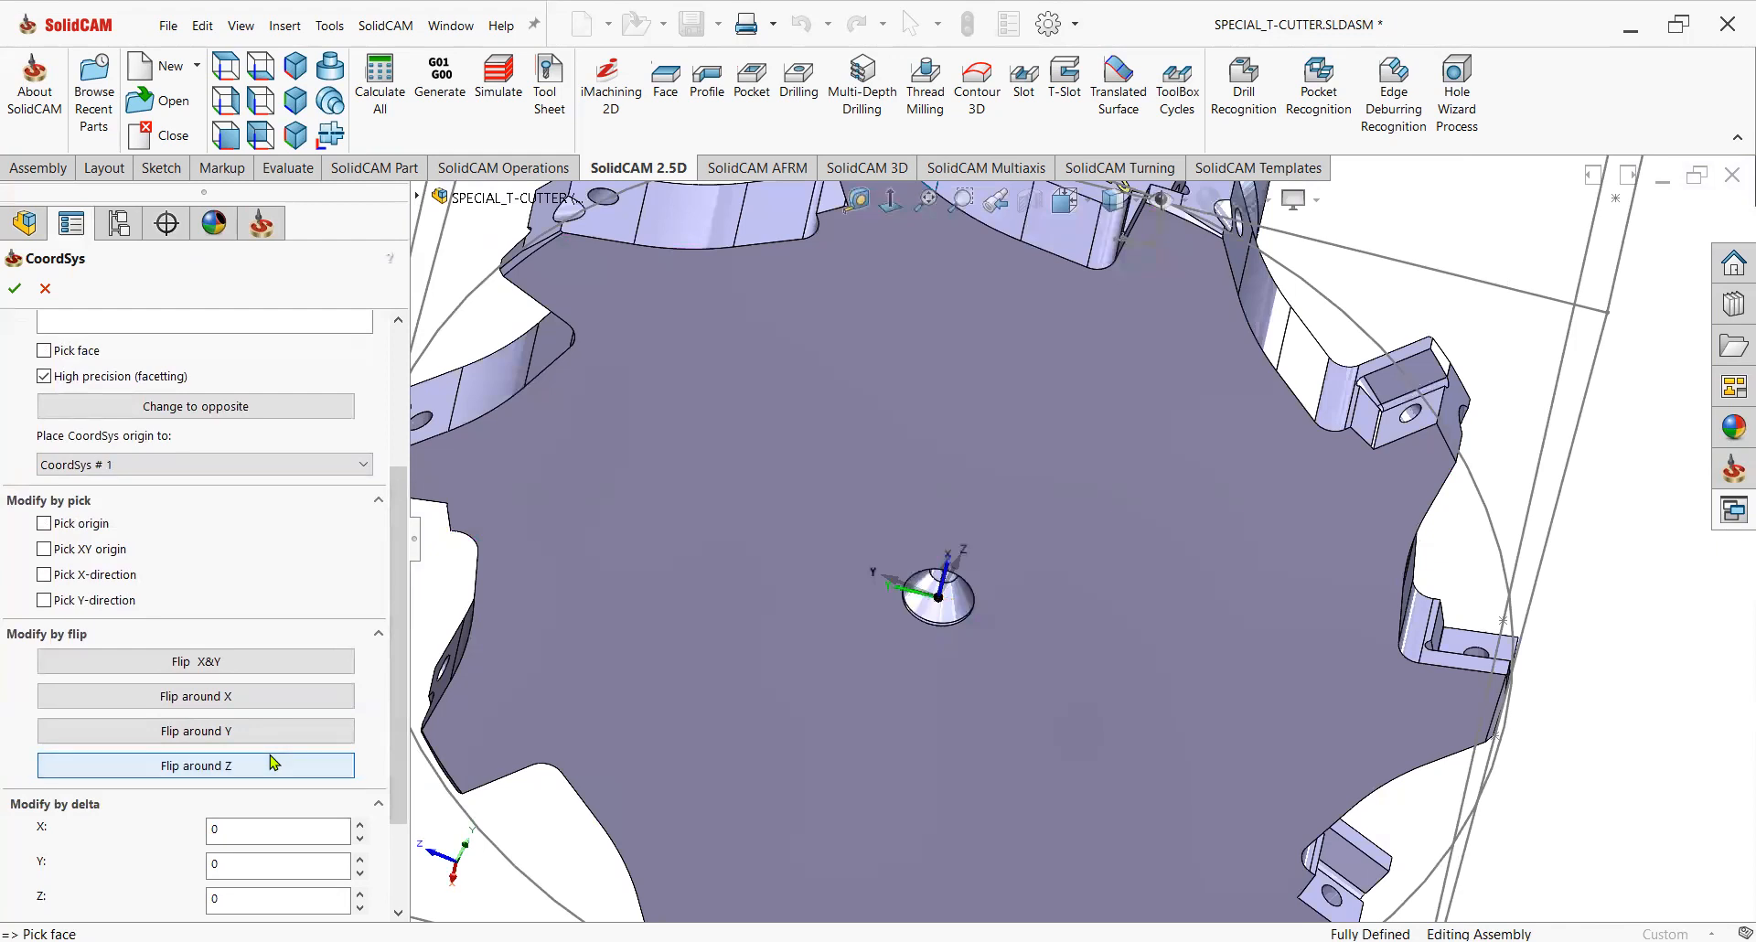
left_click(23, 291)
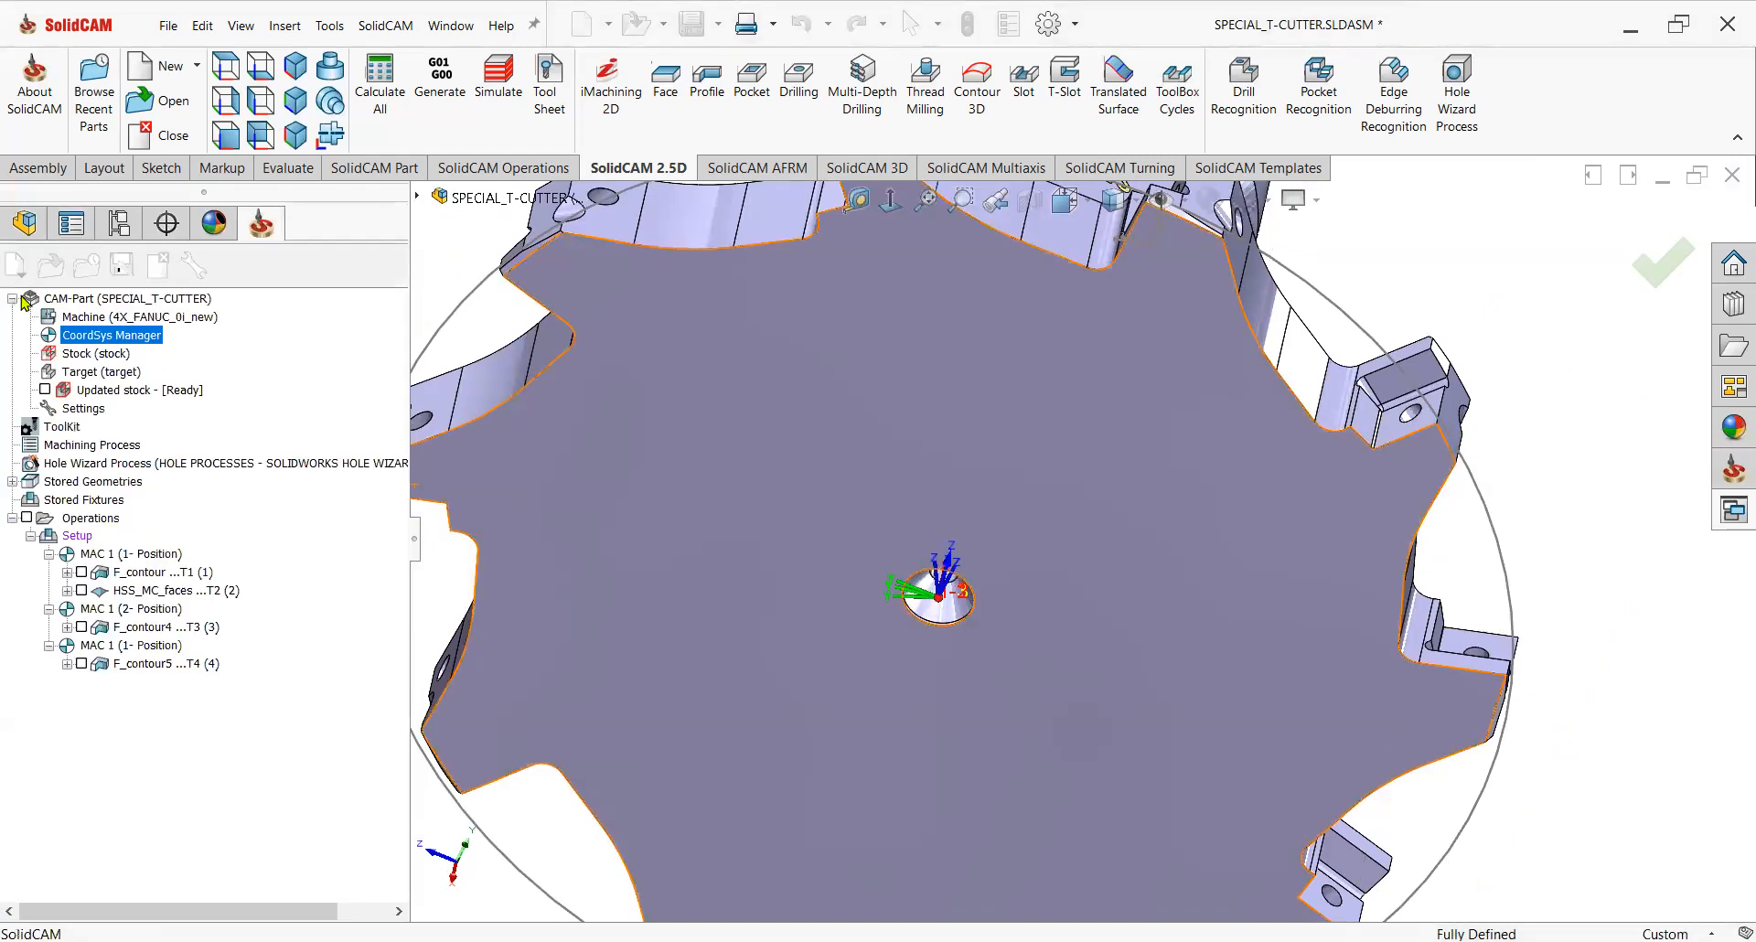
Start a Profile operation on MAC 1 (3- Position) and select the next insert pocket's edge chain as its geometry.
key("f")
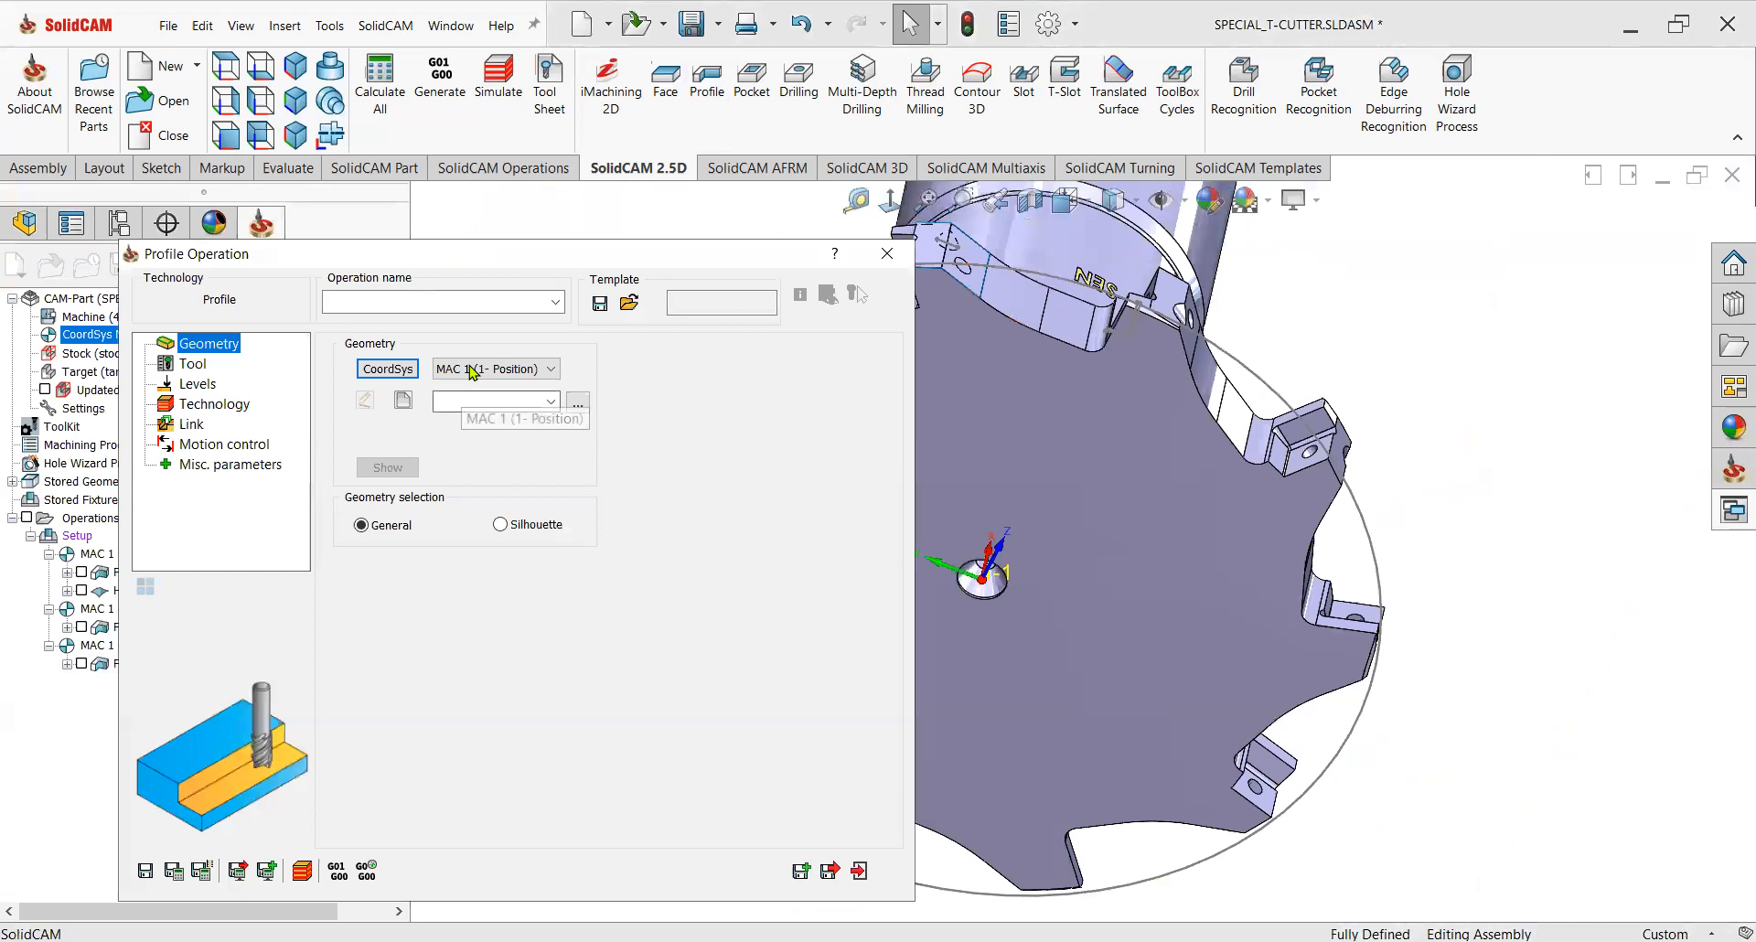
left_click(466, 371)
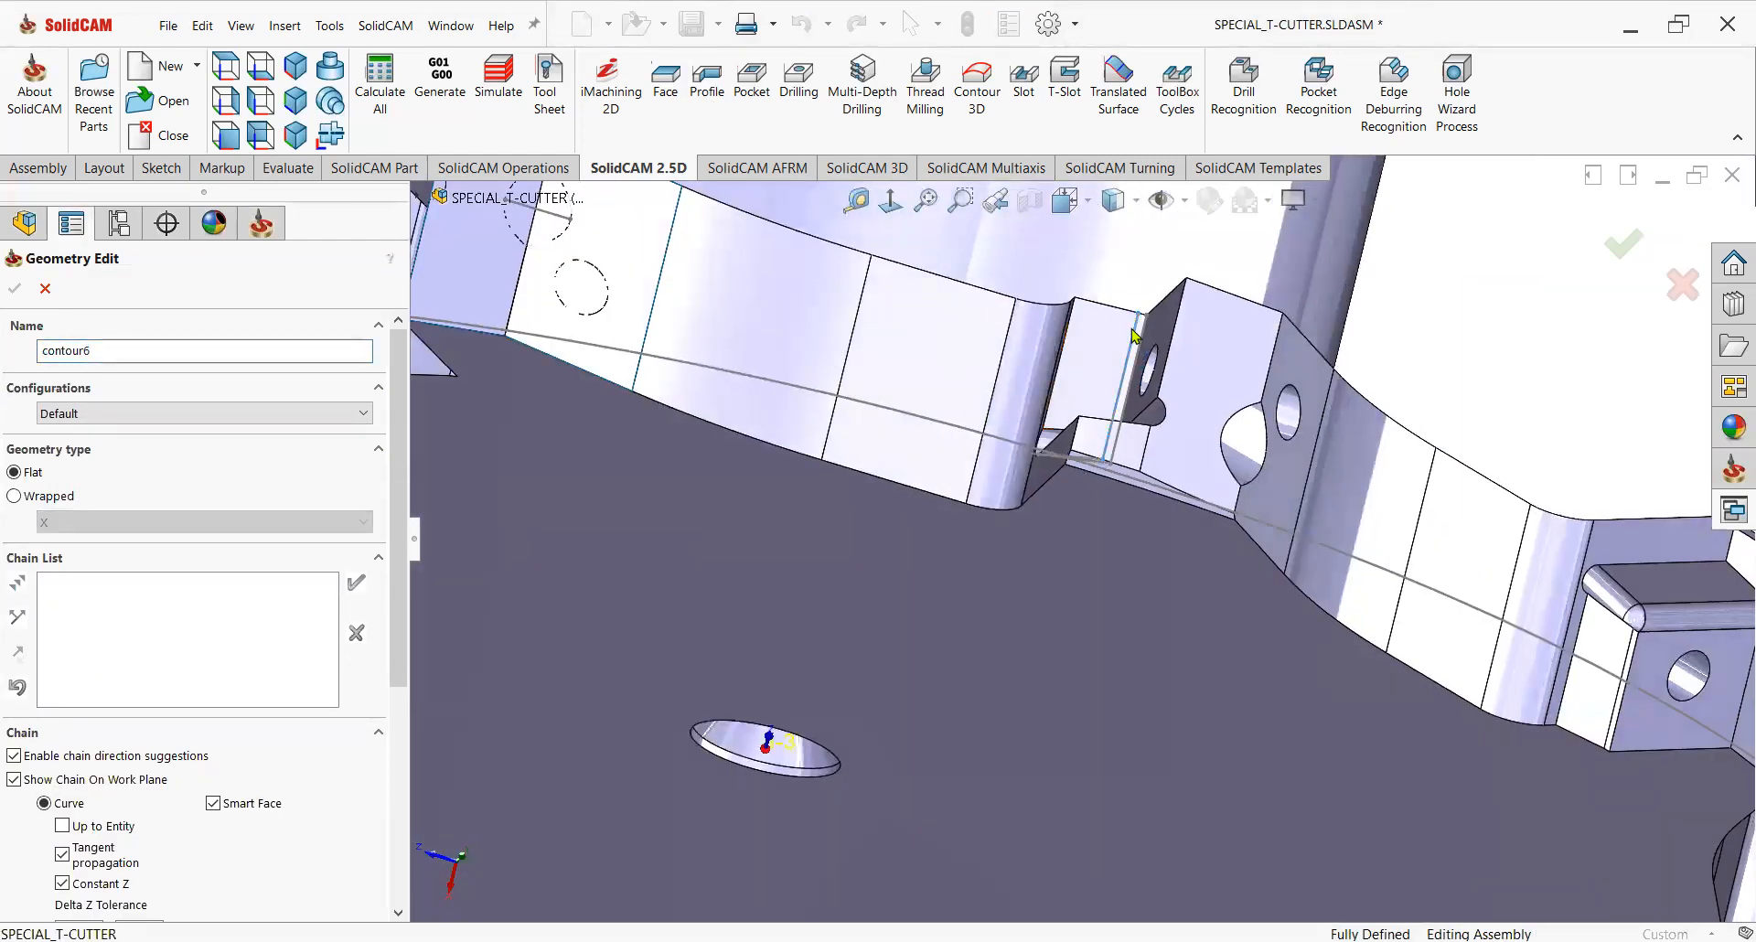
left_click(1132, 333)
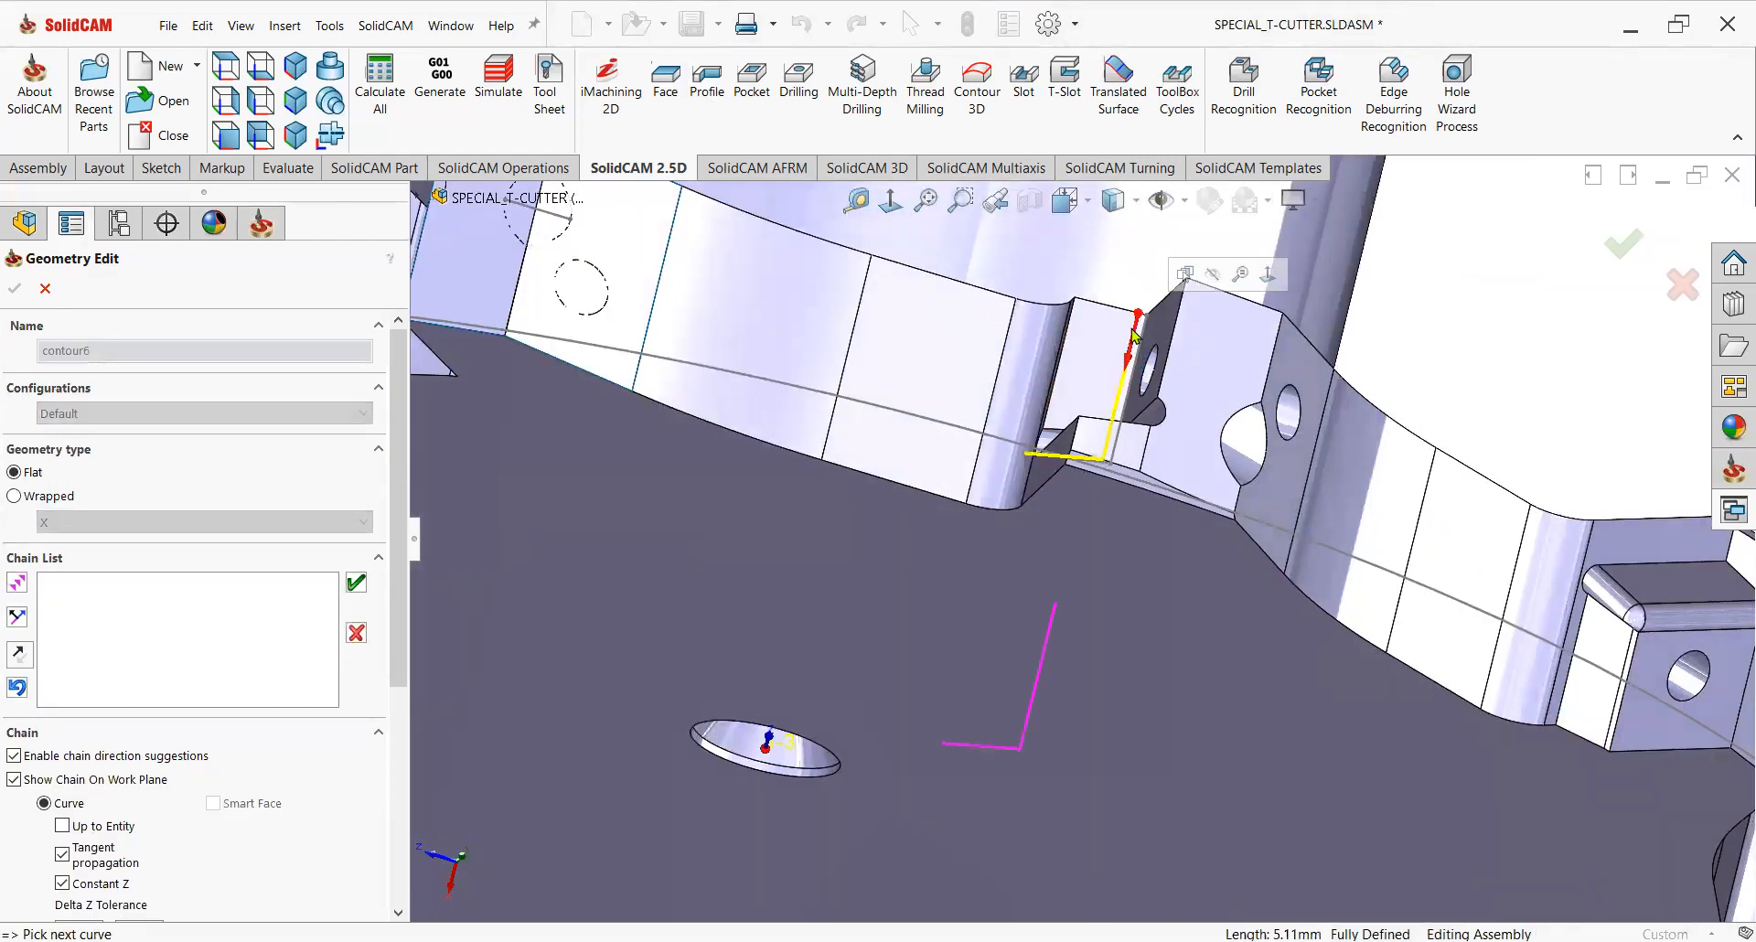
left_click(354, 584)
left_click(15, 290)
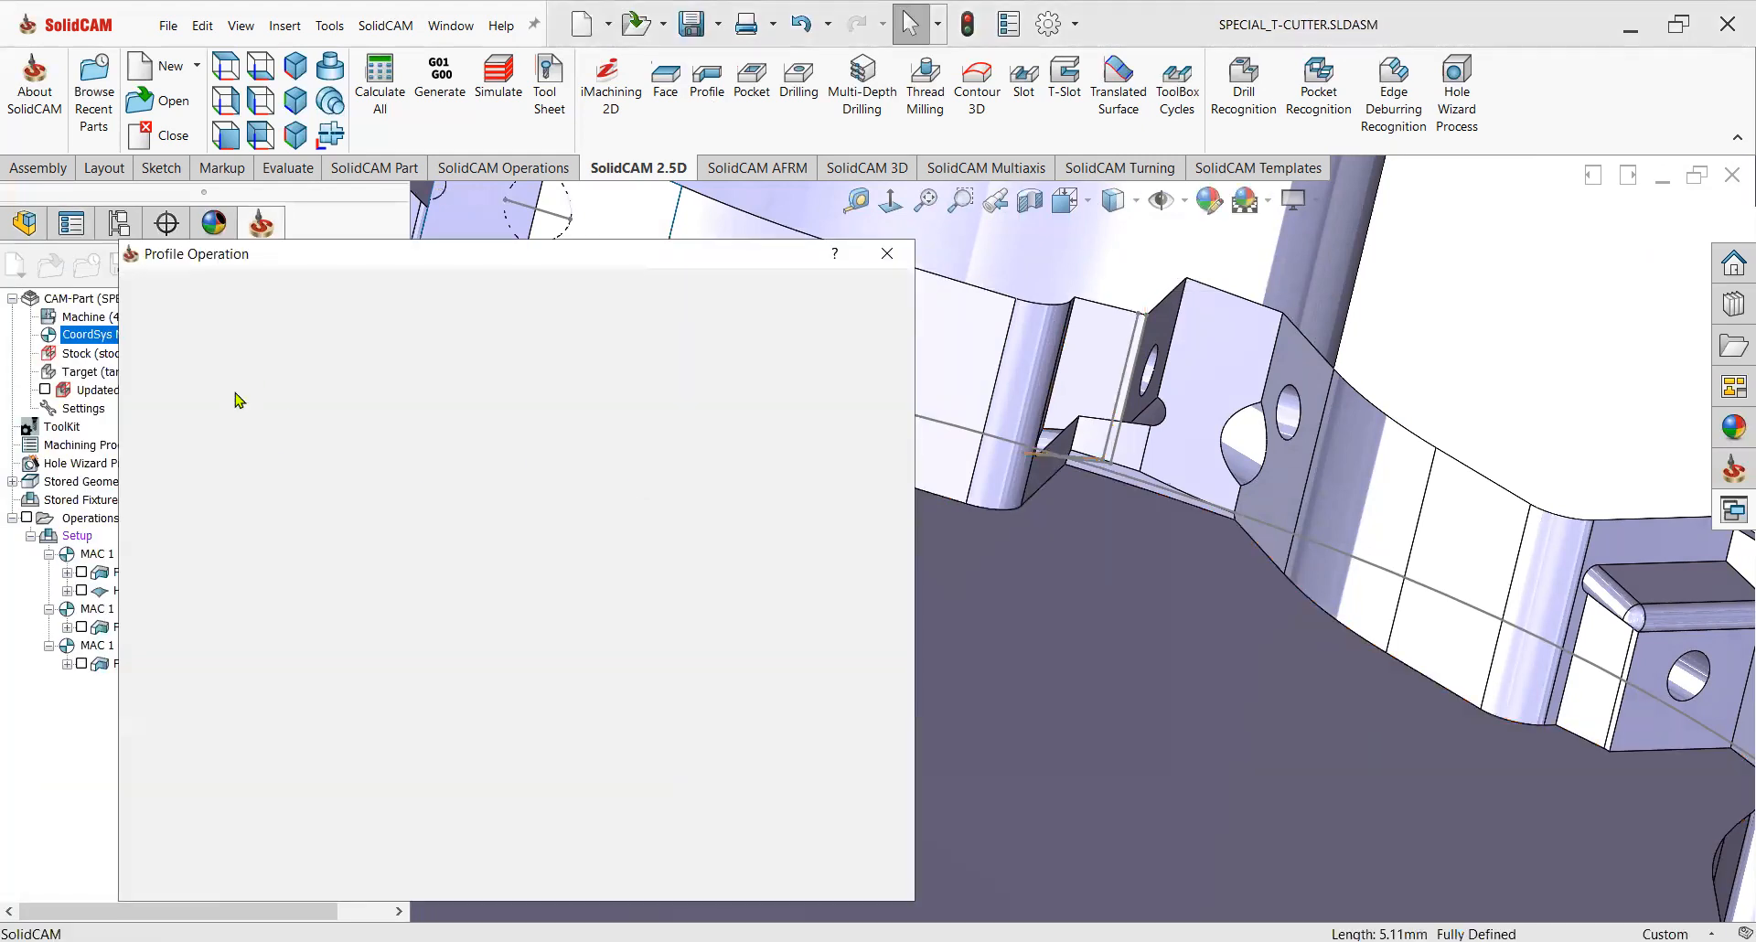
Choose tool 4, the 3 mm end mill, for the operation.
left_click(192, 365)
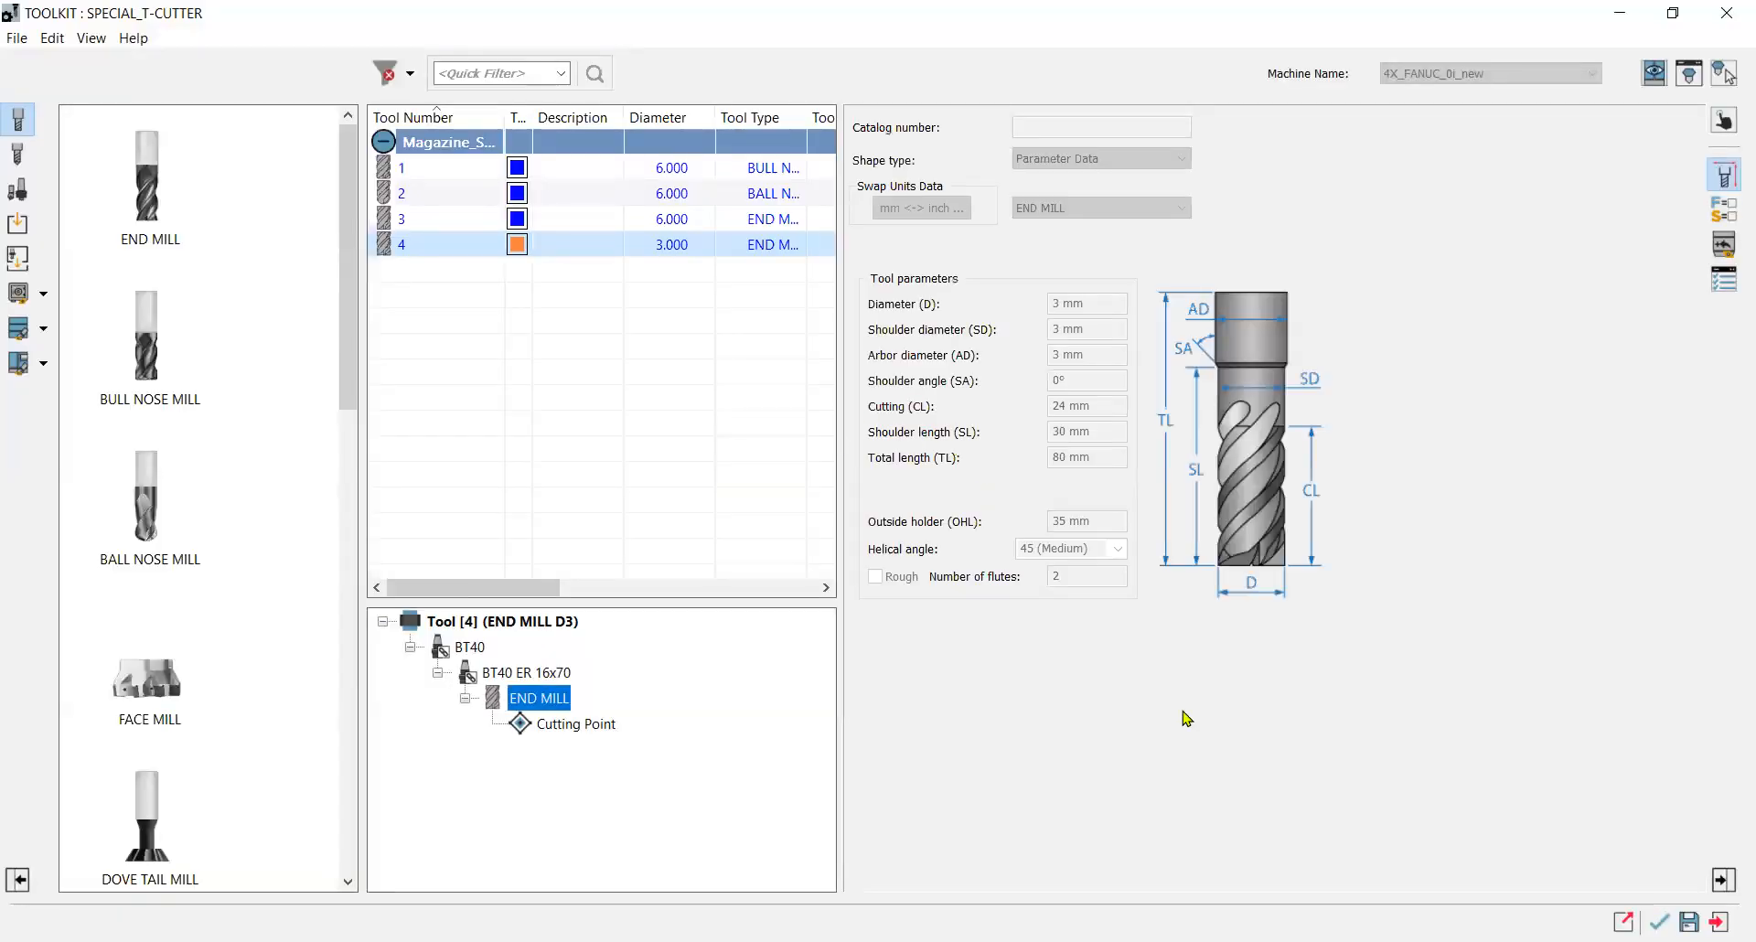
left_click(1660, 922)
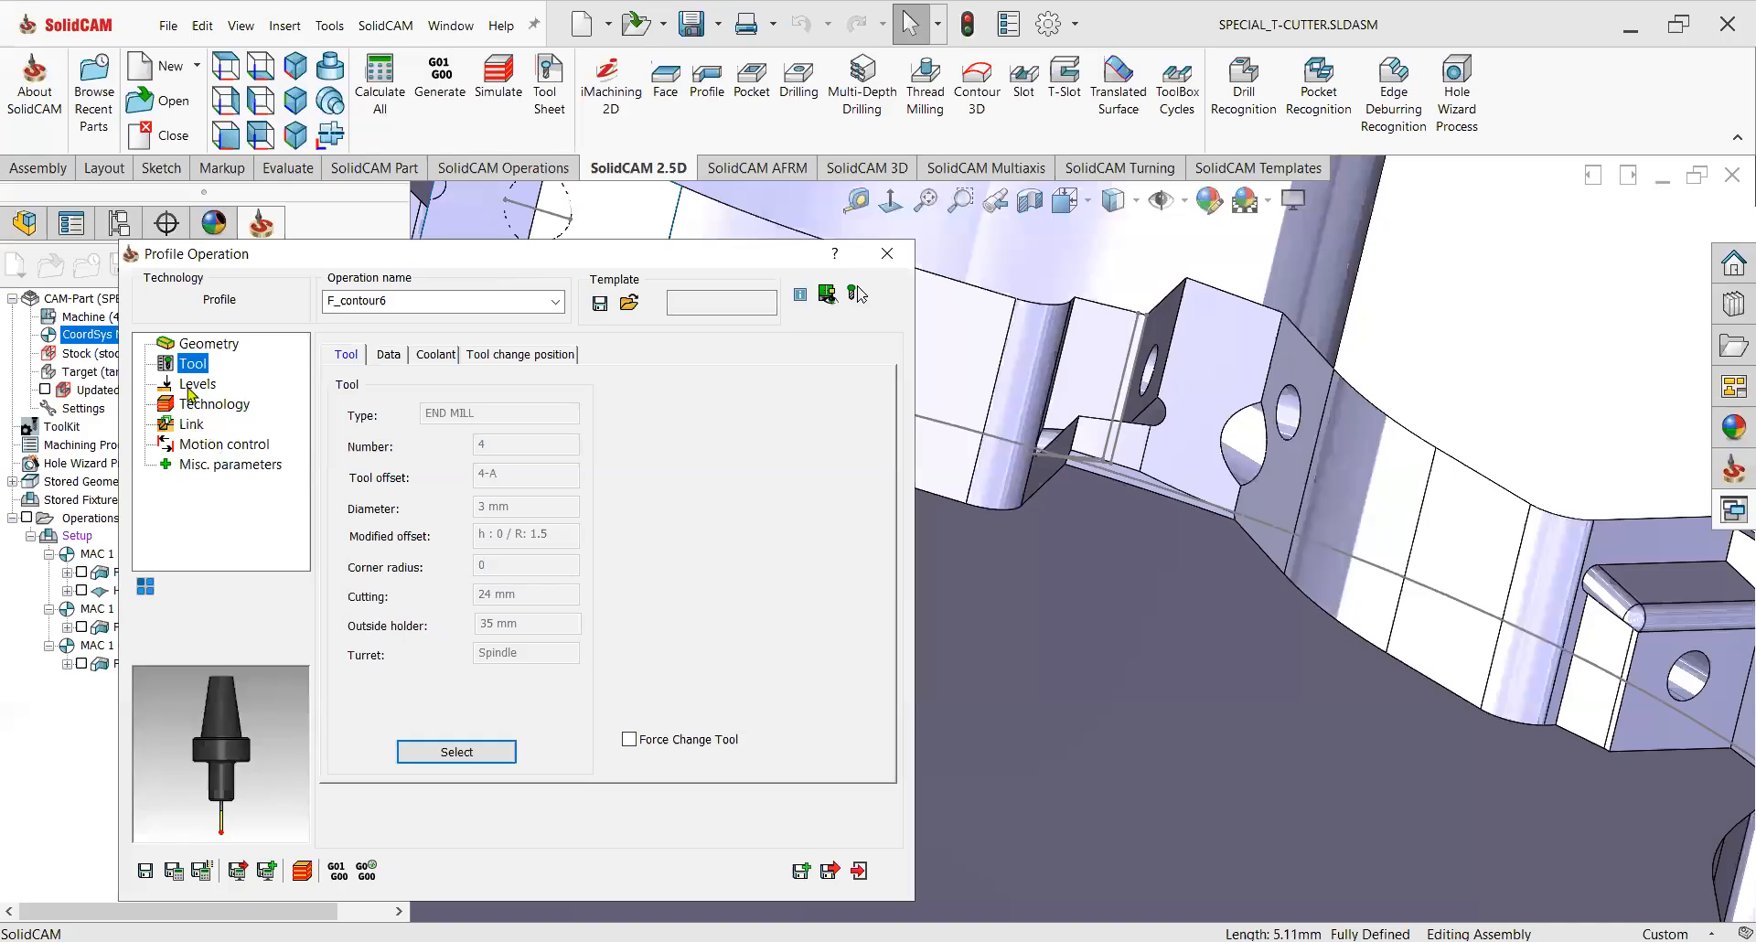
Pick the upper level from the pocket's top face with a delta of 1, and pick the profile depth from a model edge.
left_click(189, 388)
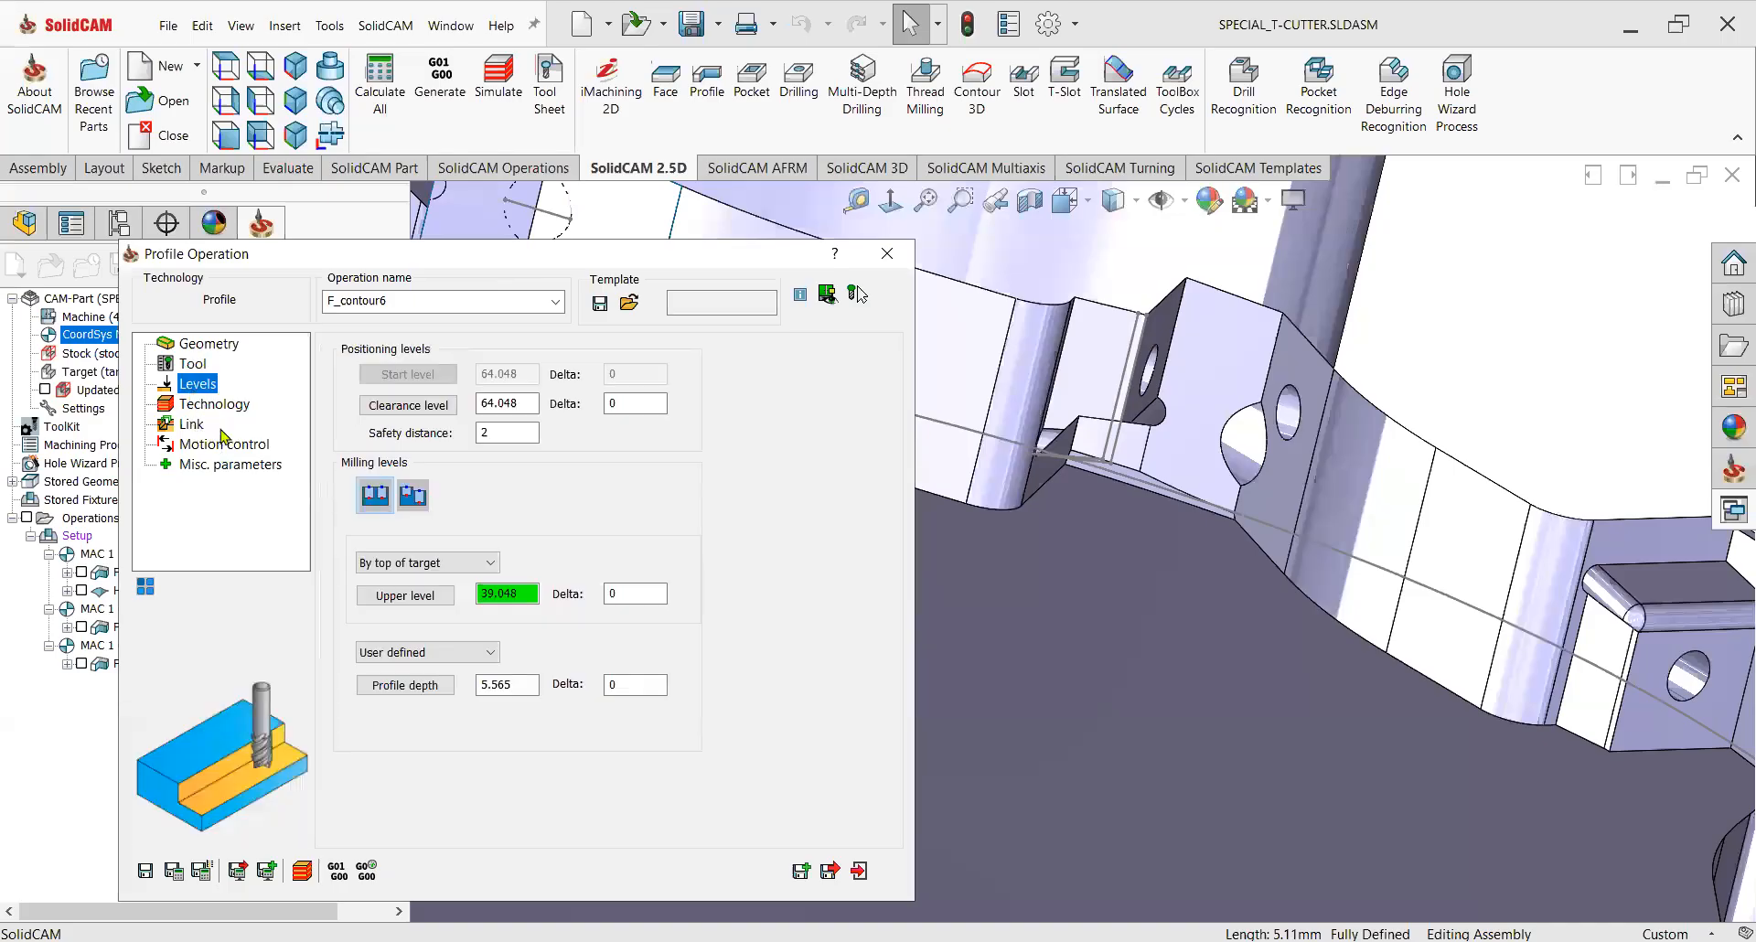
left_click(406, 685)
middle_click_drag(1064, 394, 1070, 608)
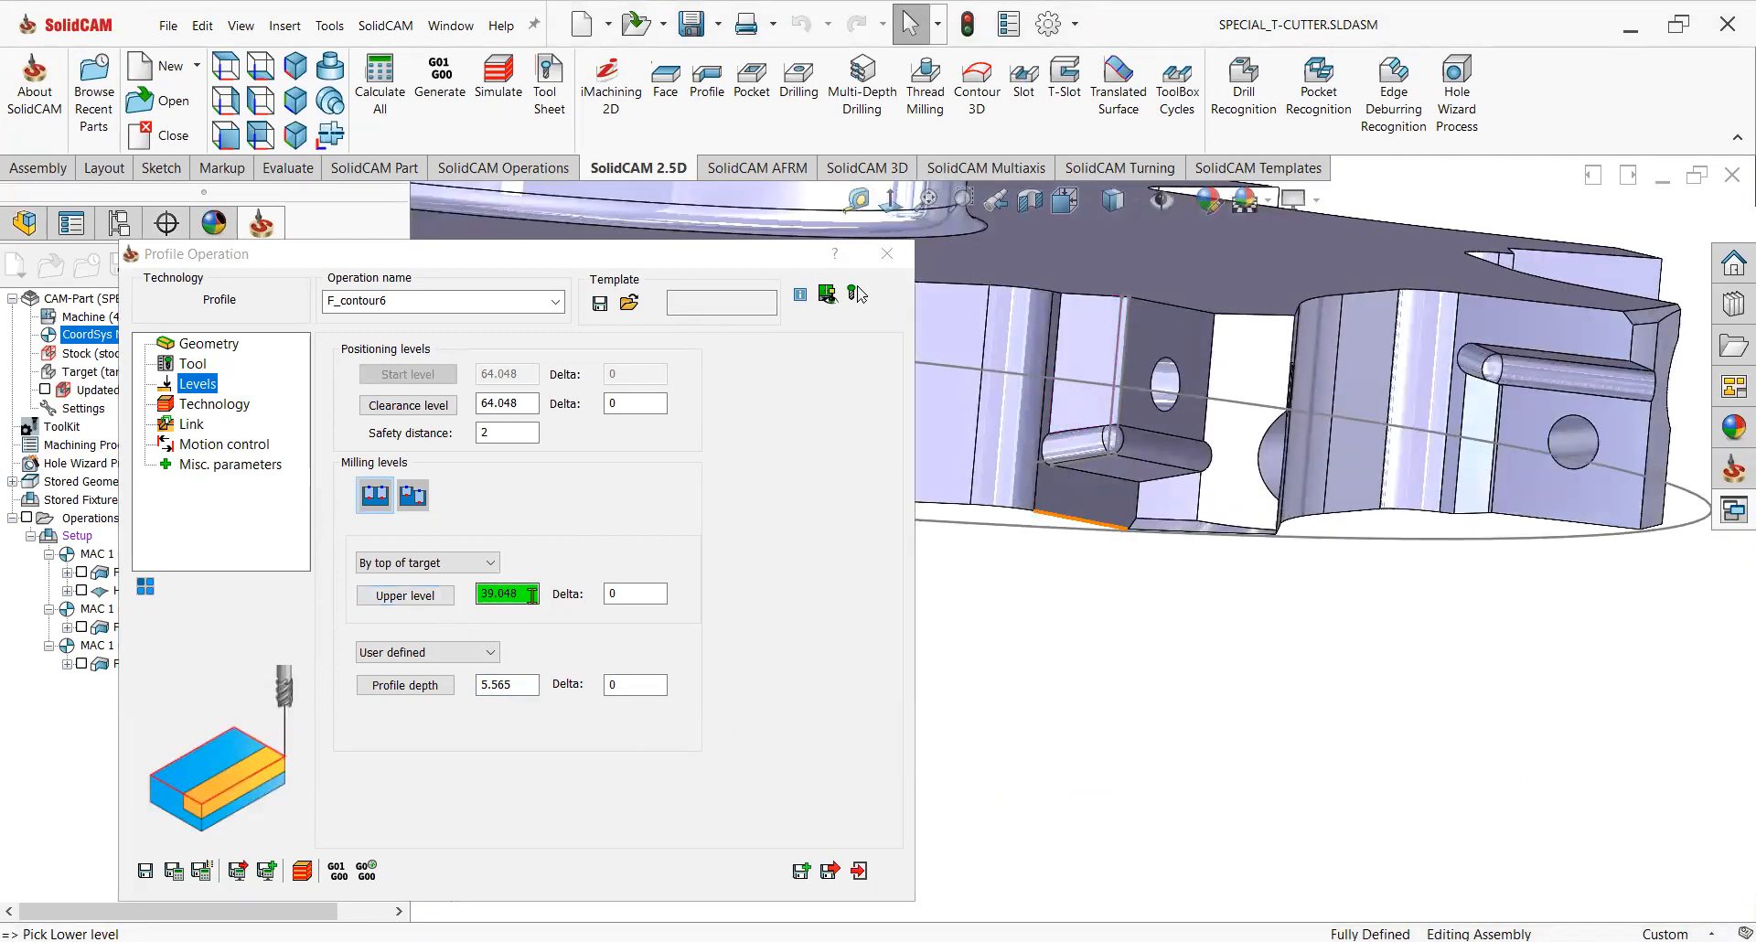
left_click(532, 594)
scroll(1095, 351, "down", 5)
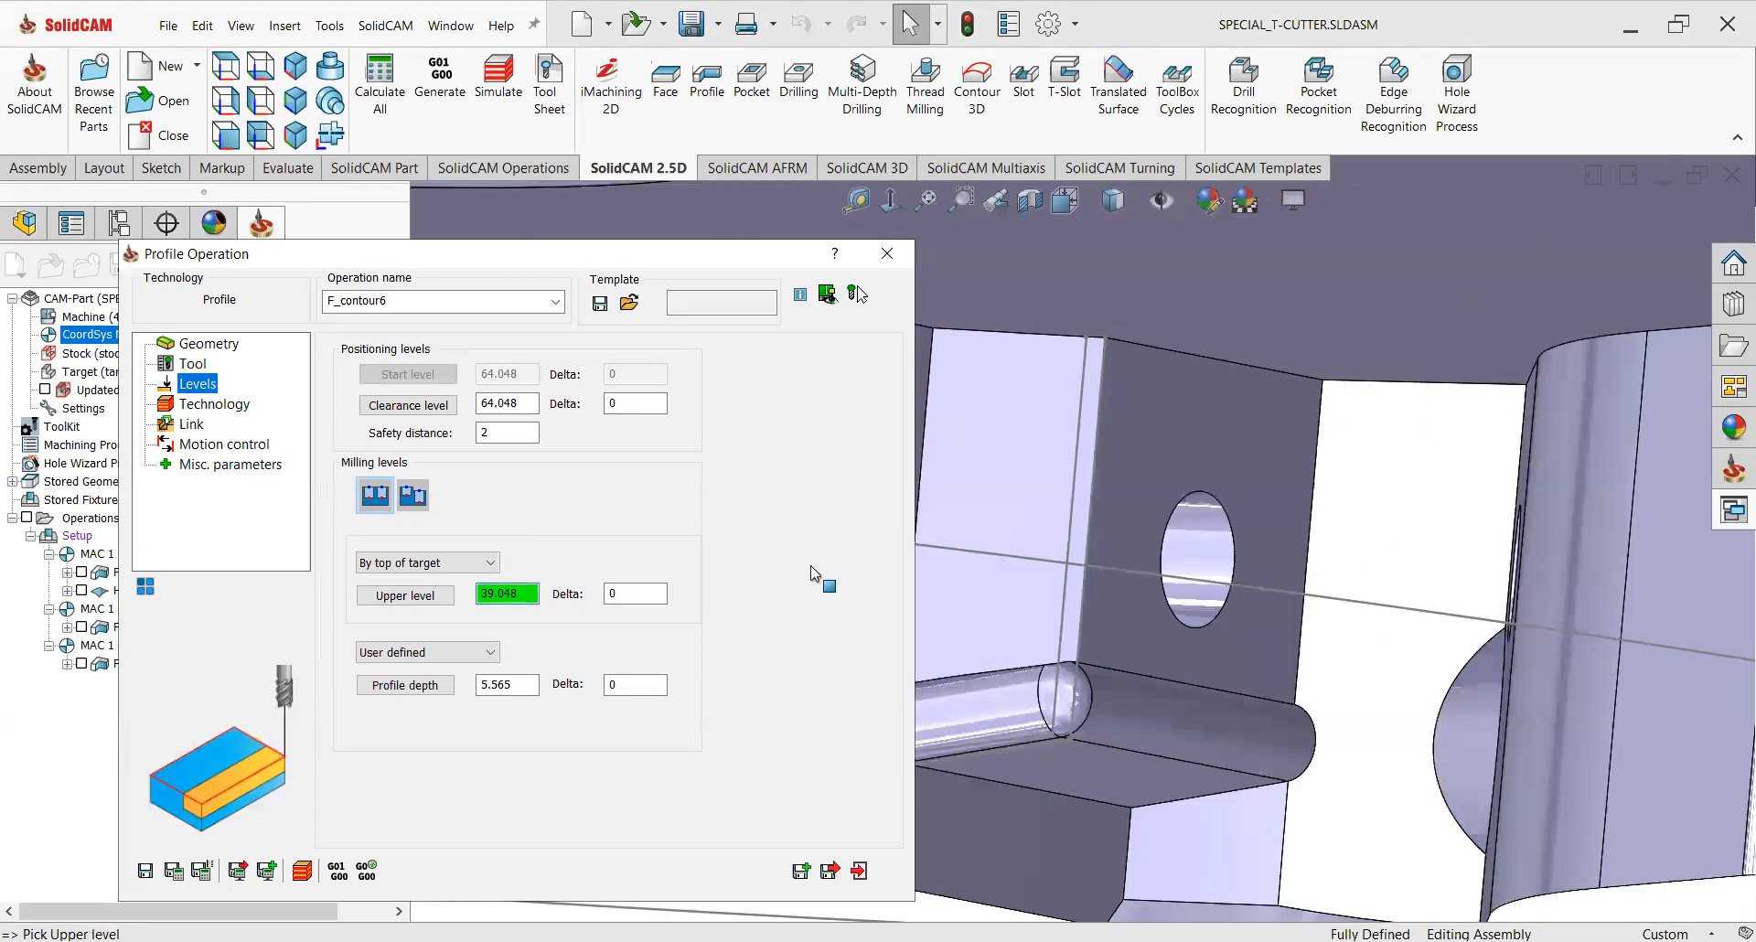
left_click(1014, 472)
double_click(608, 593)
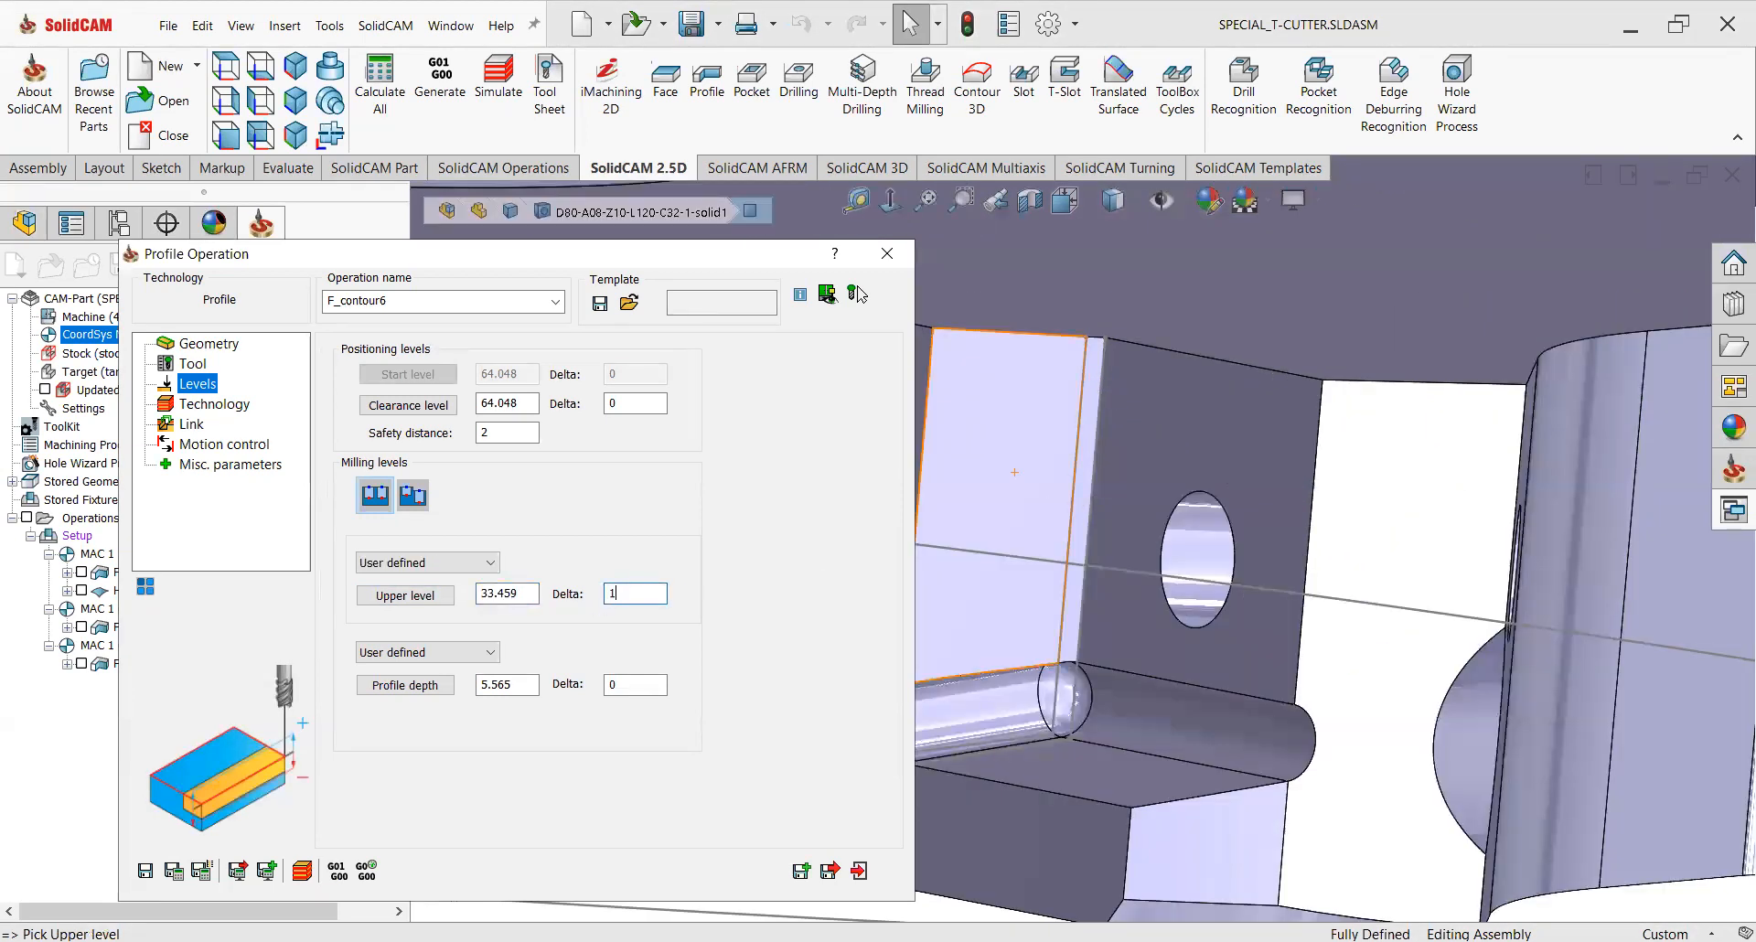
left_click(483, 685)
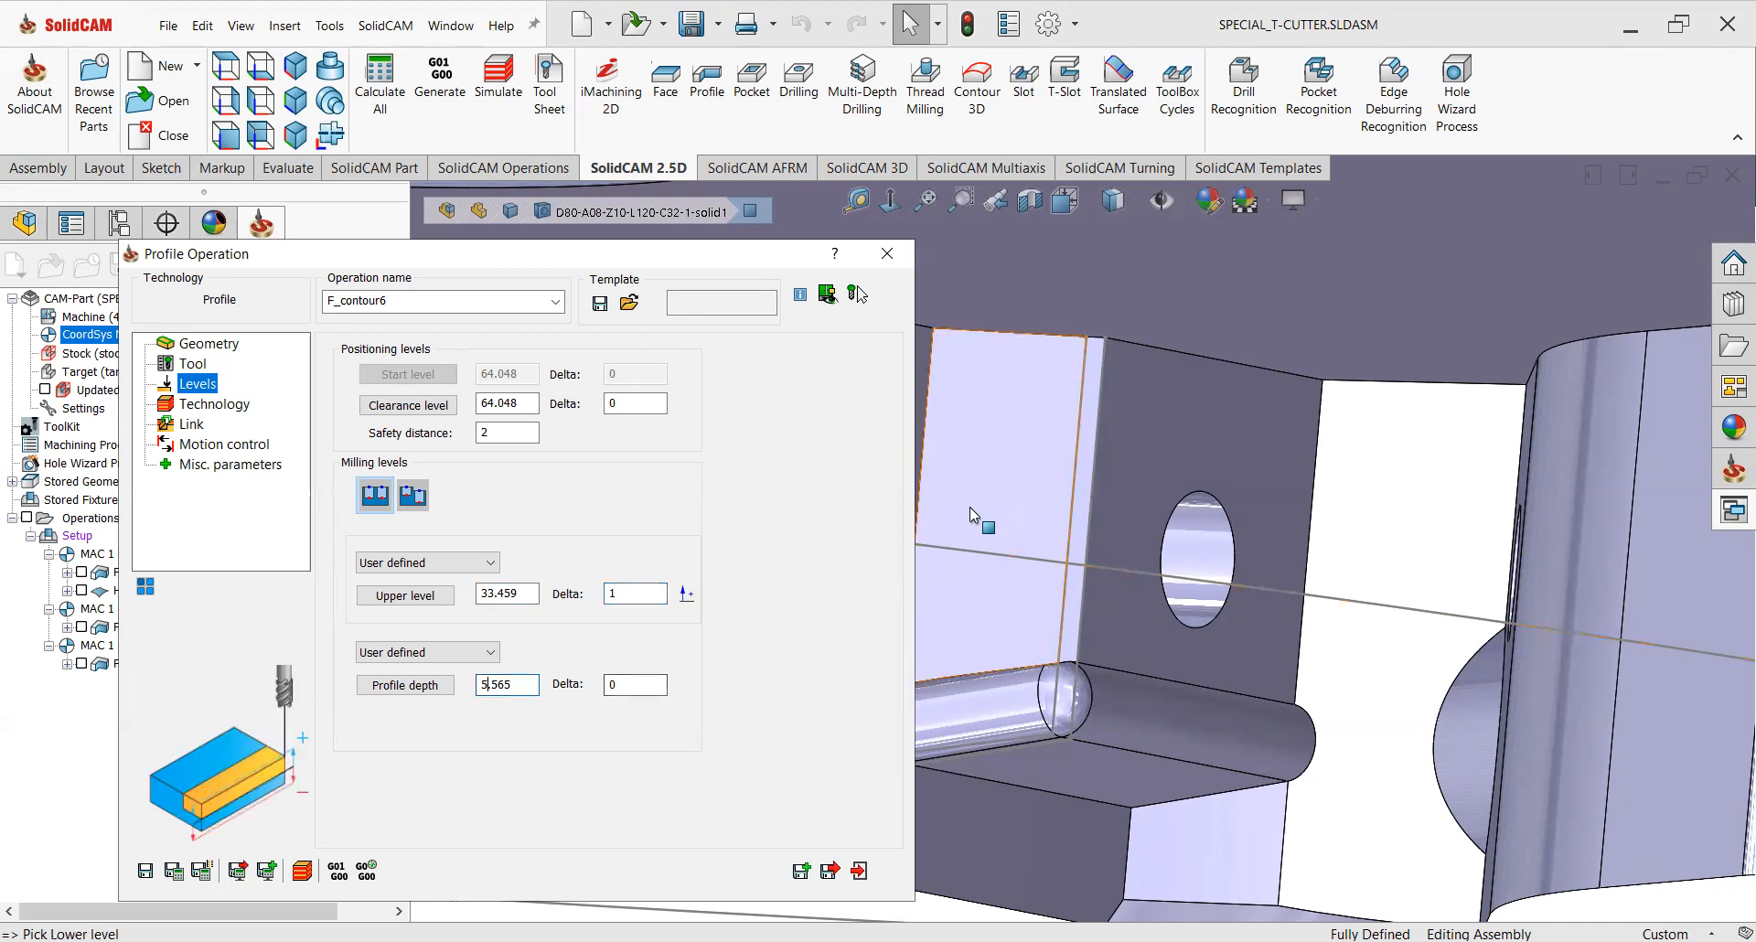
left_click(942, 547)
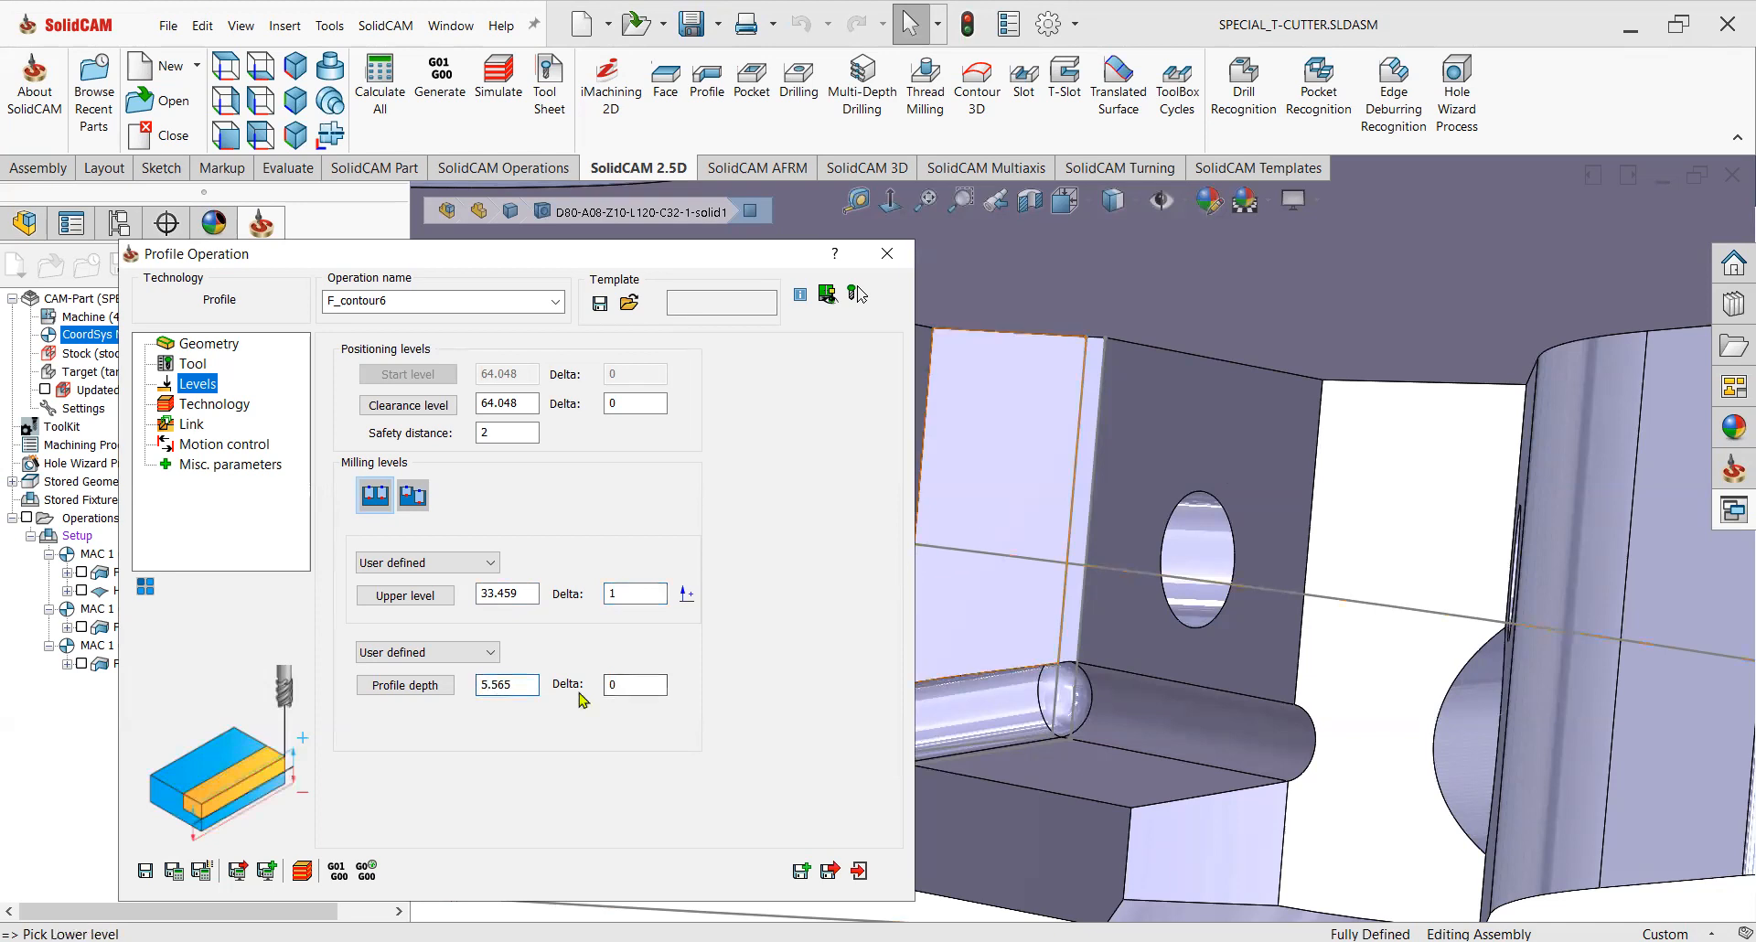
Set the finish step down to 0.1 and turn off compensation on finish passes.
left_click(216, 404)
double_click(803, 606)
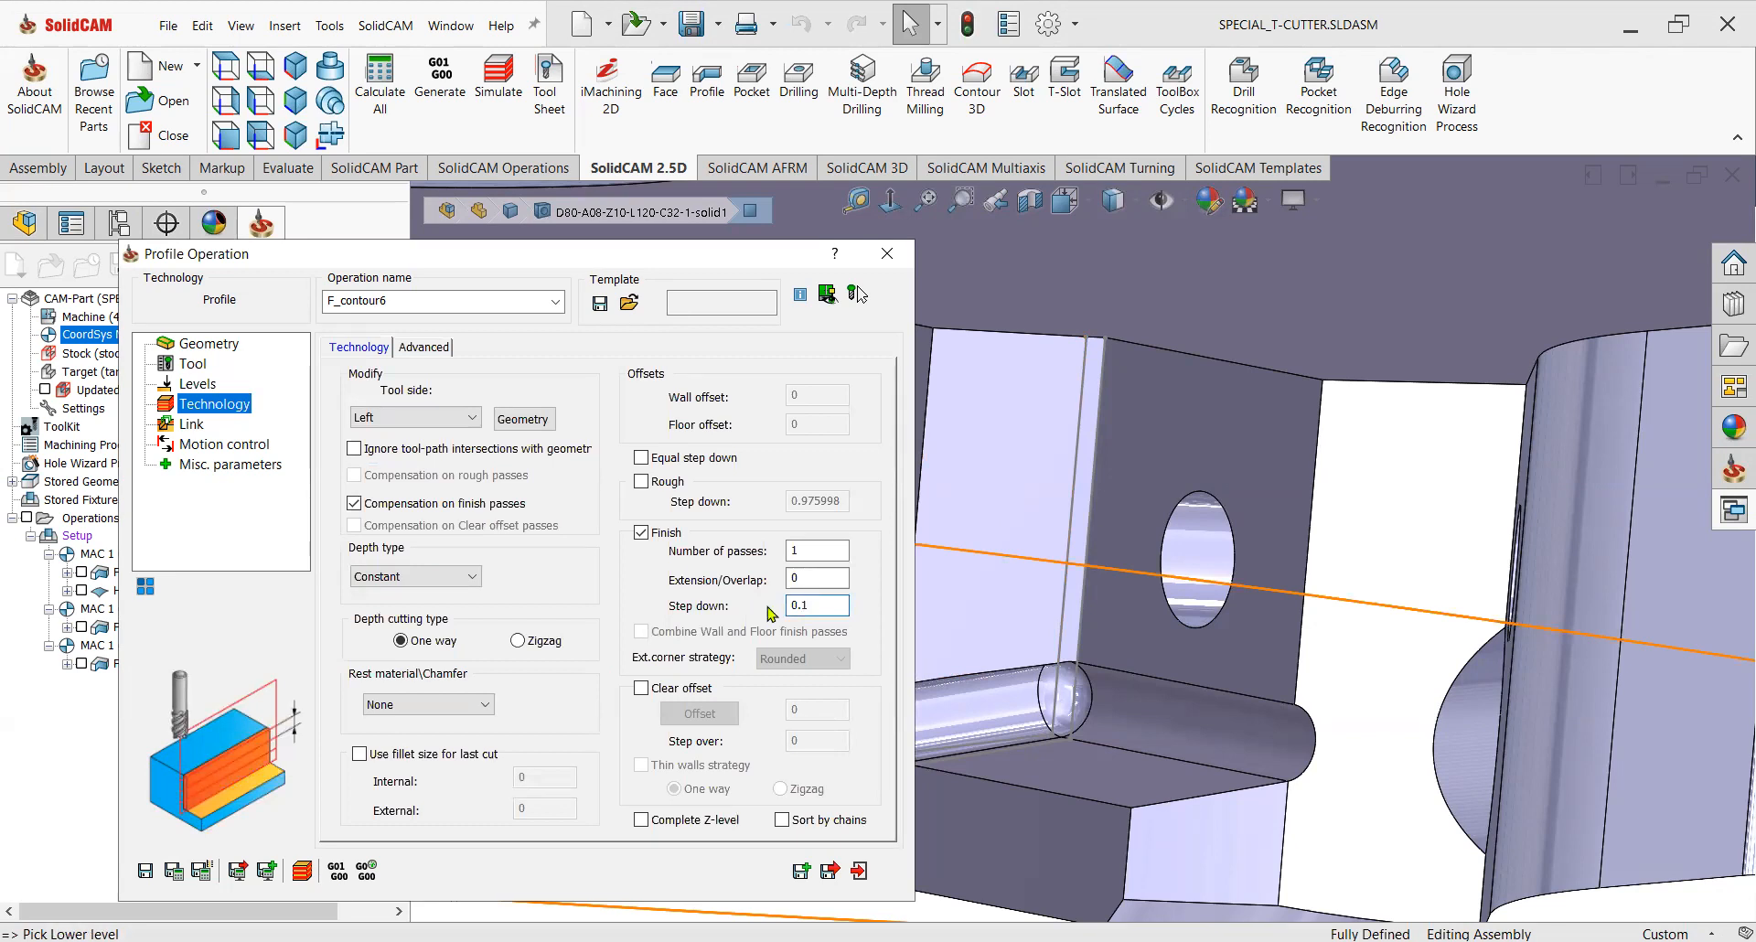
left_click(353, 504)
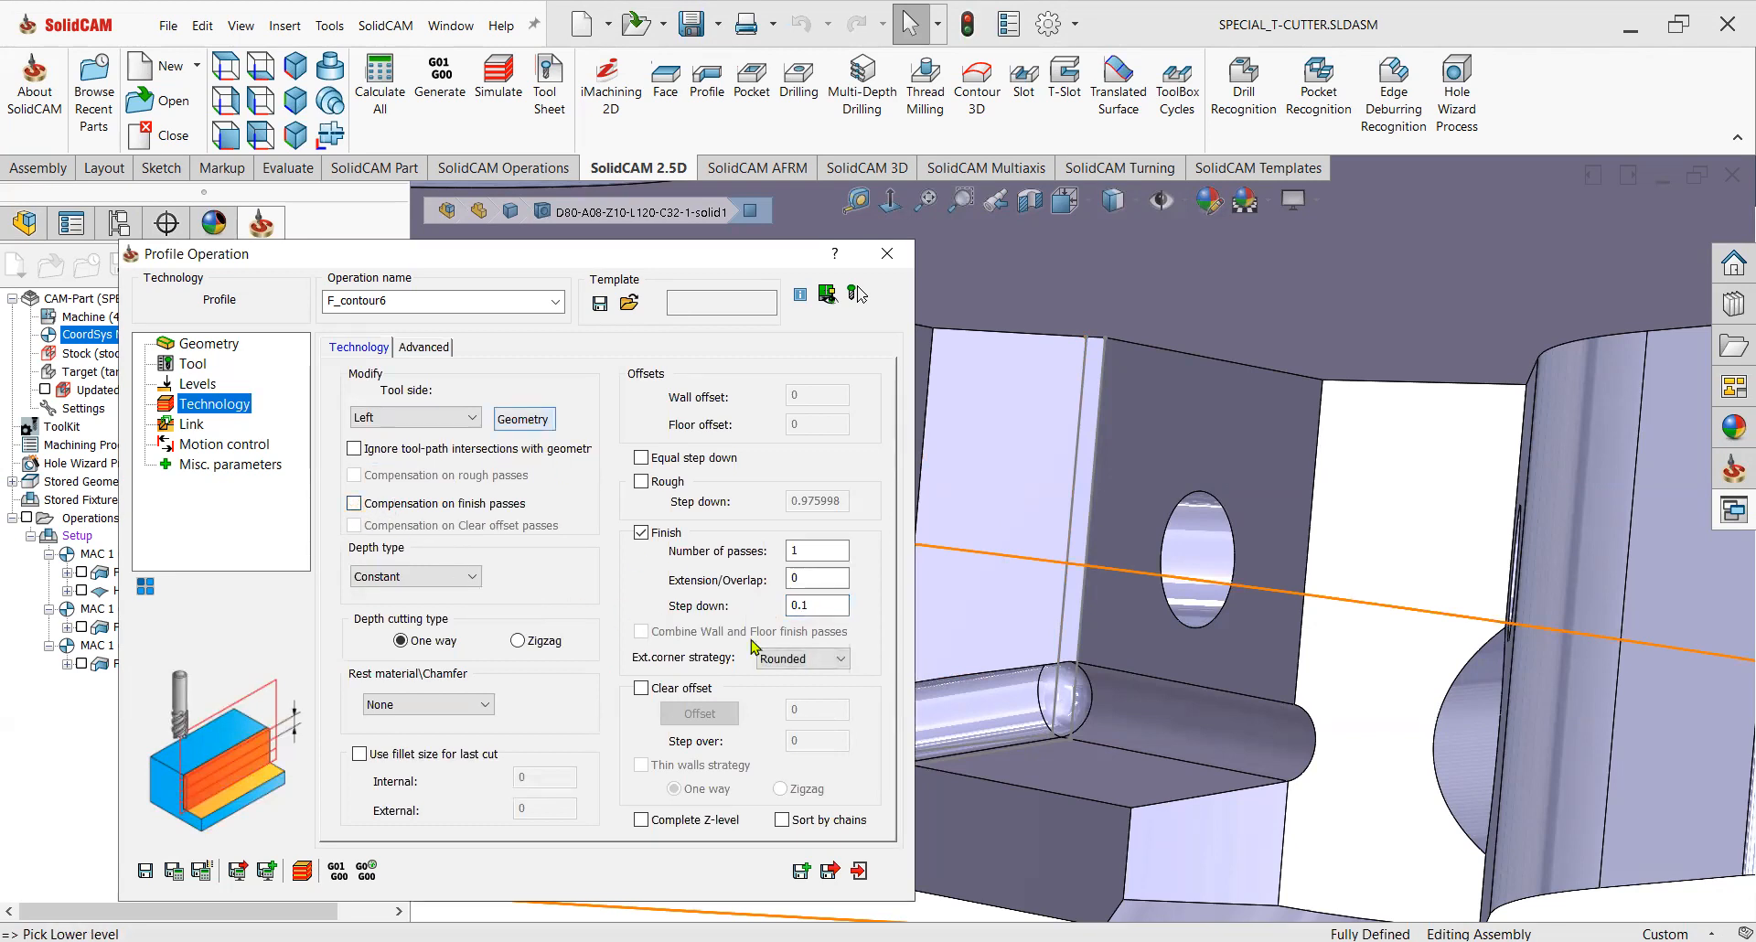
Modify the geometry so the tool side is Right.
left_click(524, 419)
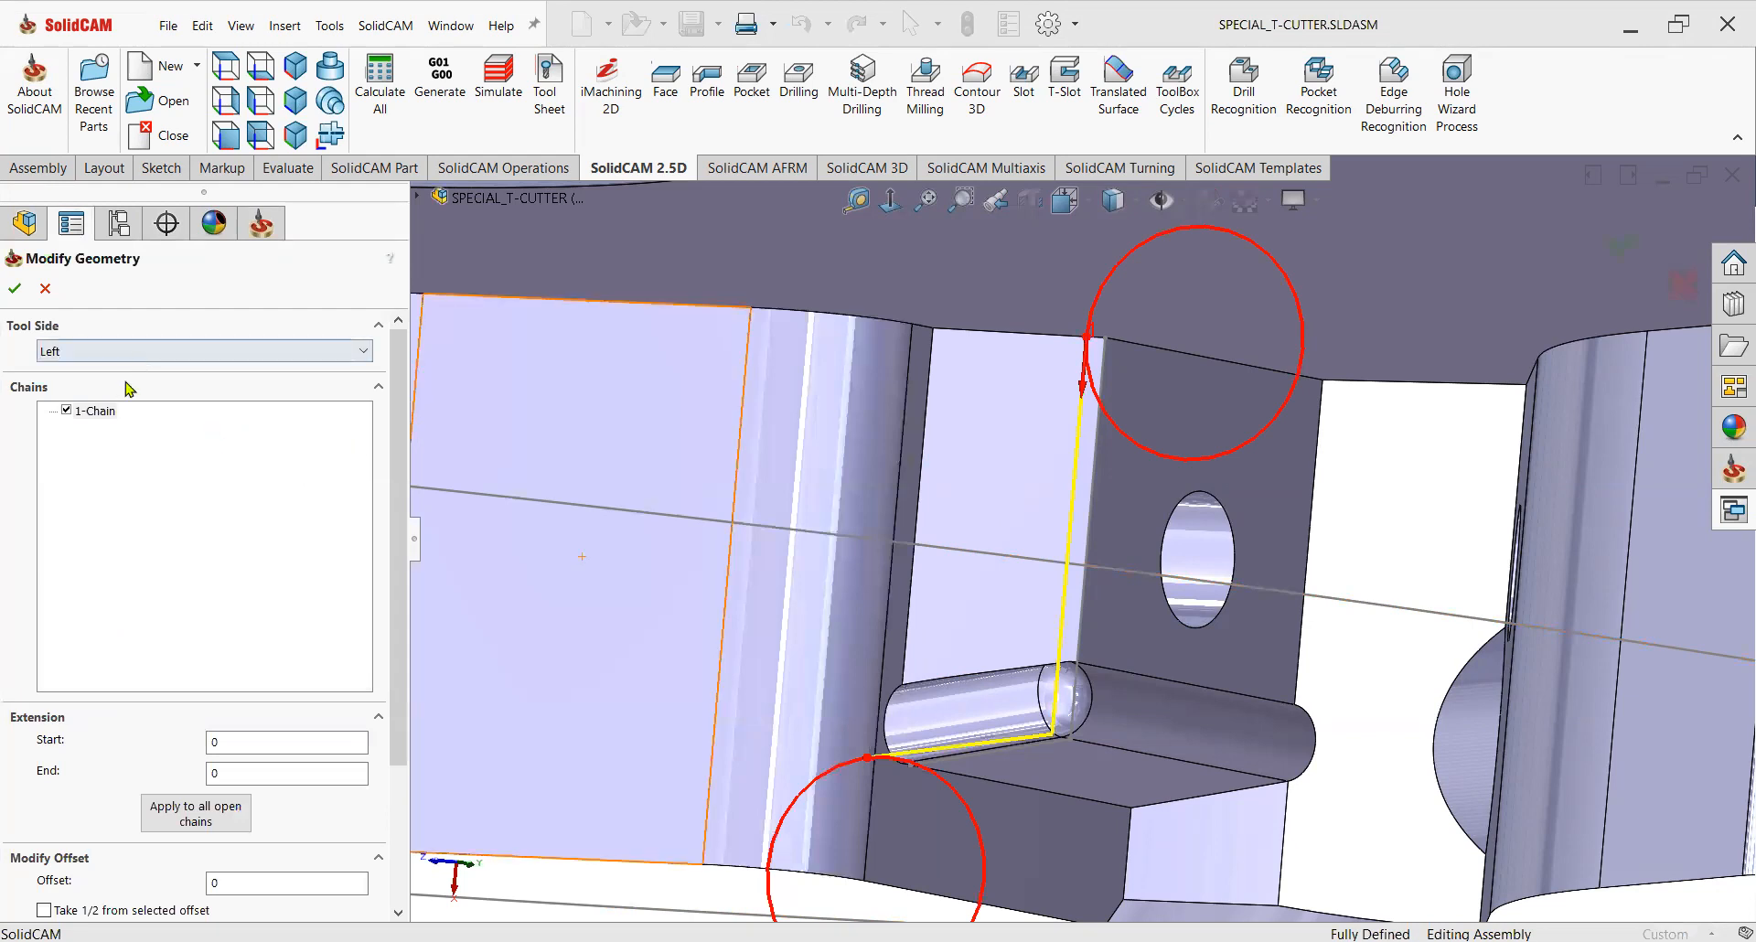
left_click(15, 288)
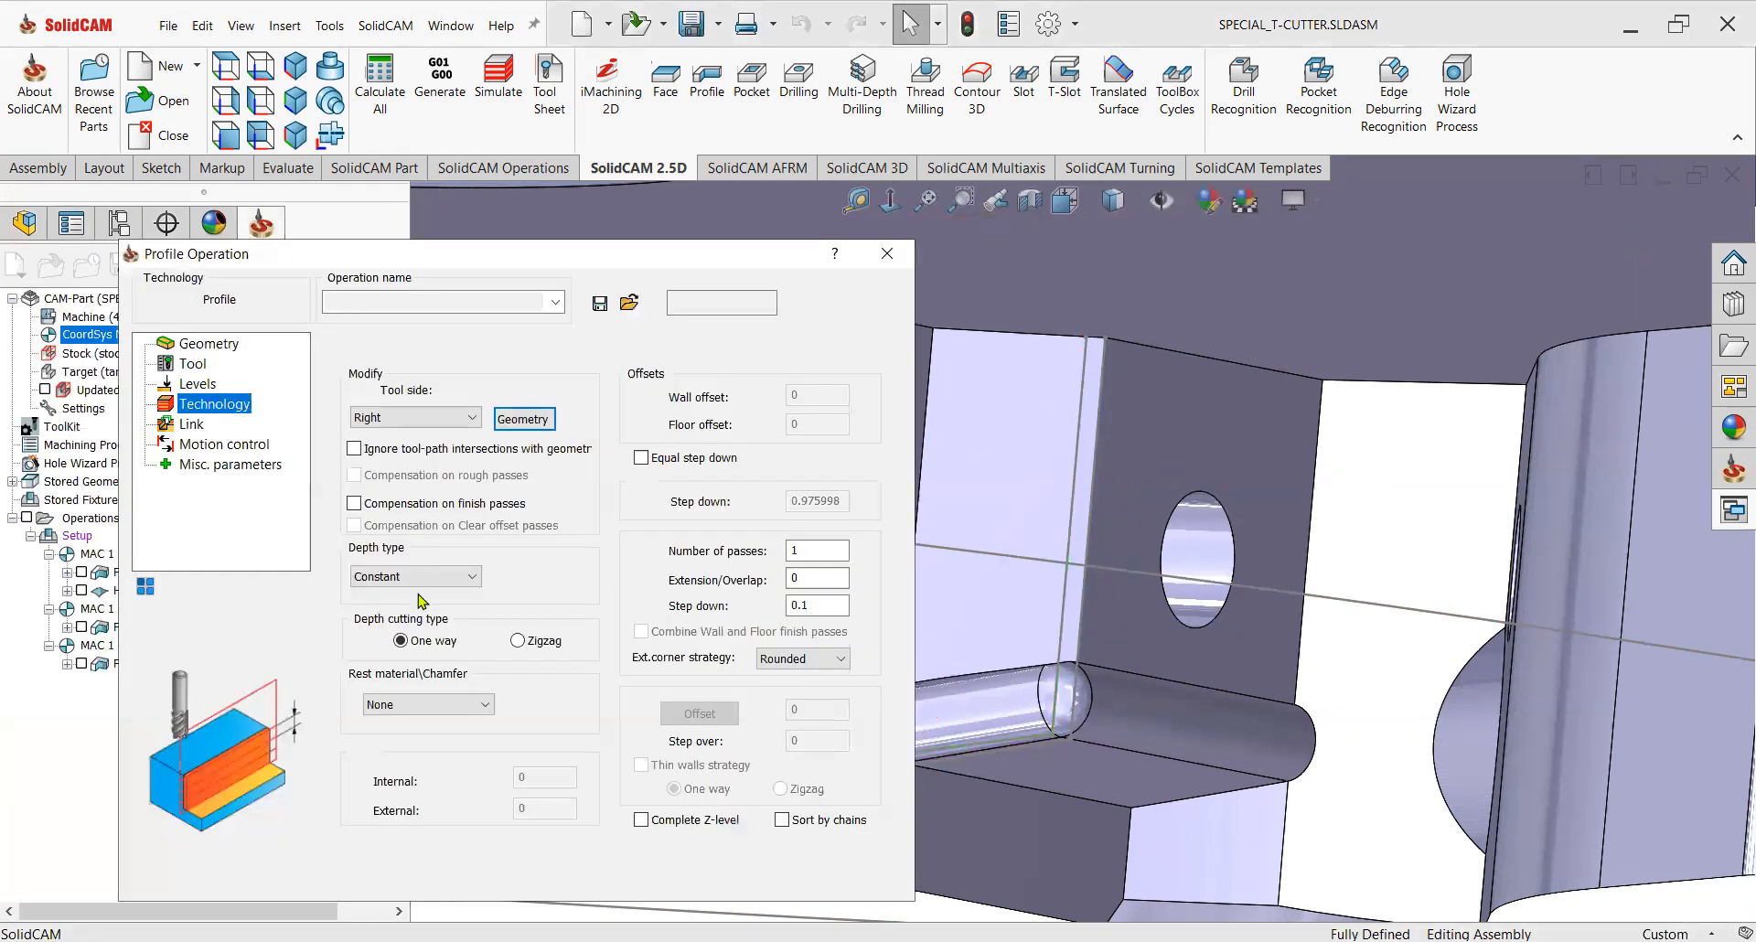
Switch the lead-in to Tangent, make the lead-out the same as the lead-in, and save the operation.
left_click(191, 423)
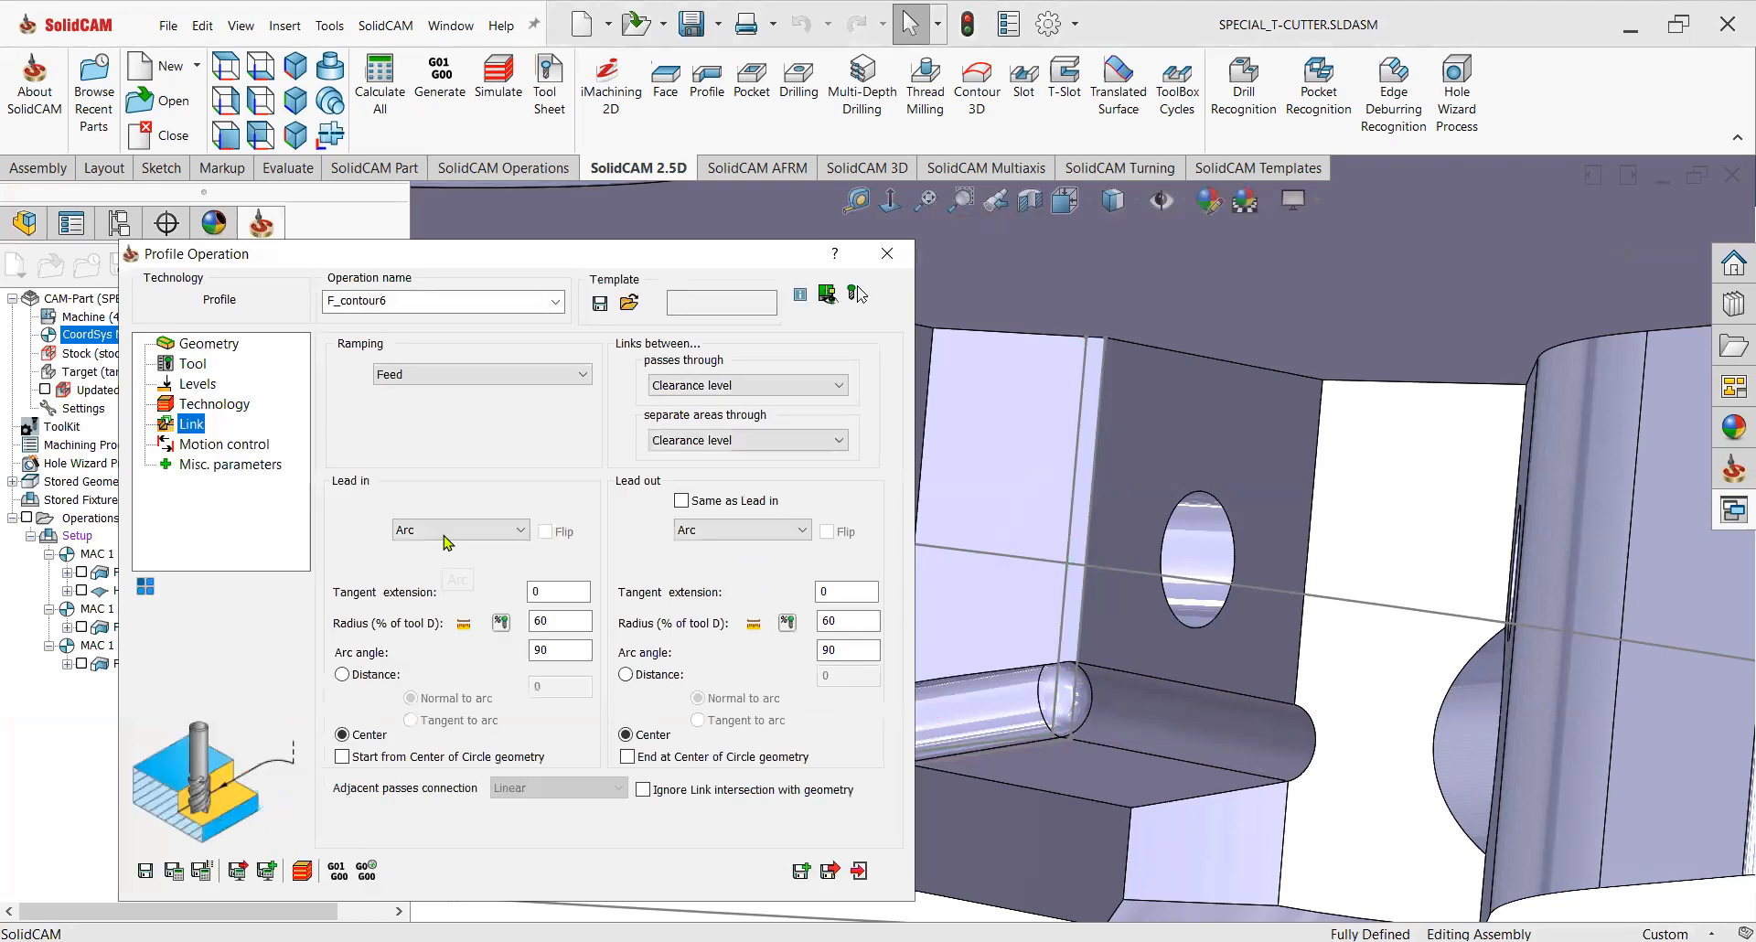
key("Down")
left_click(710, 503)
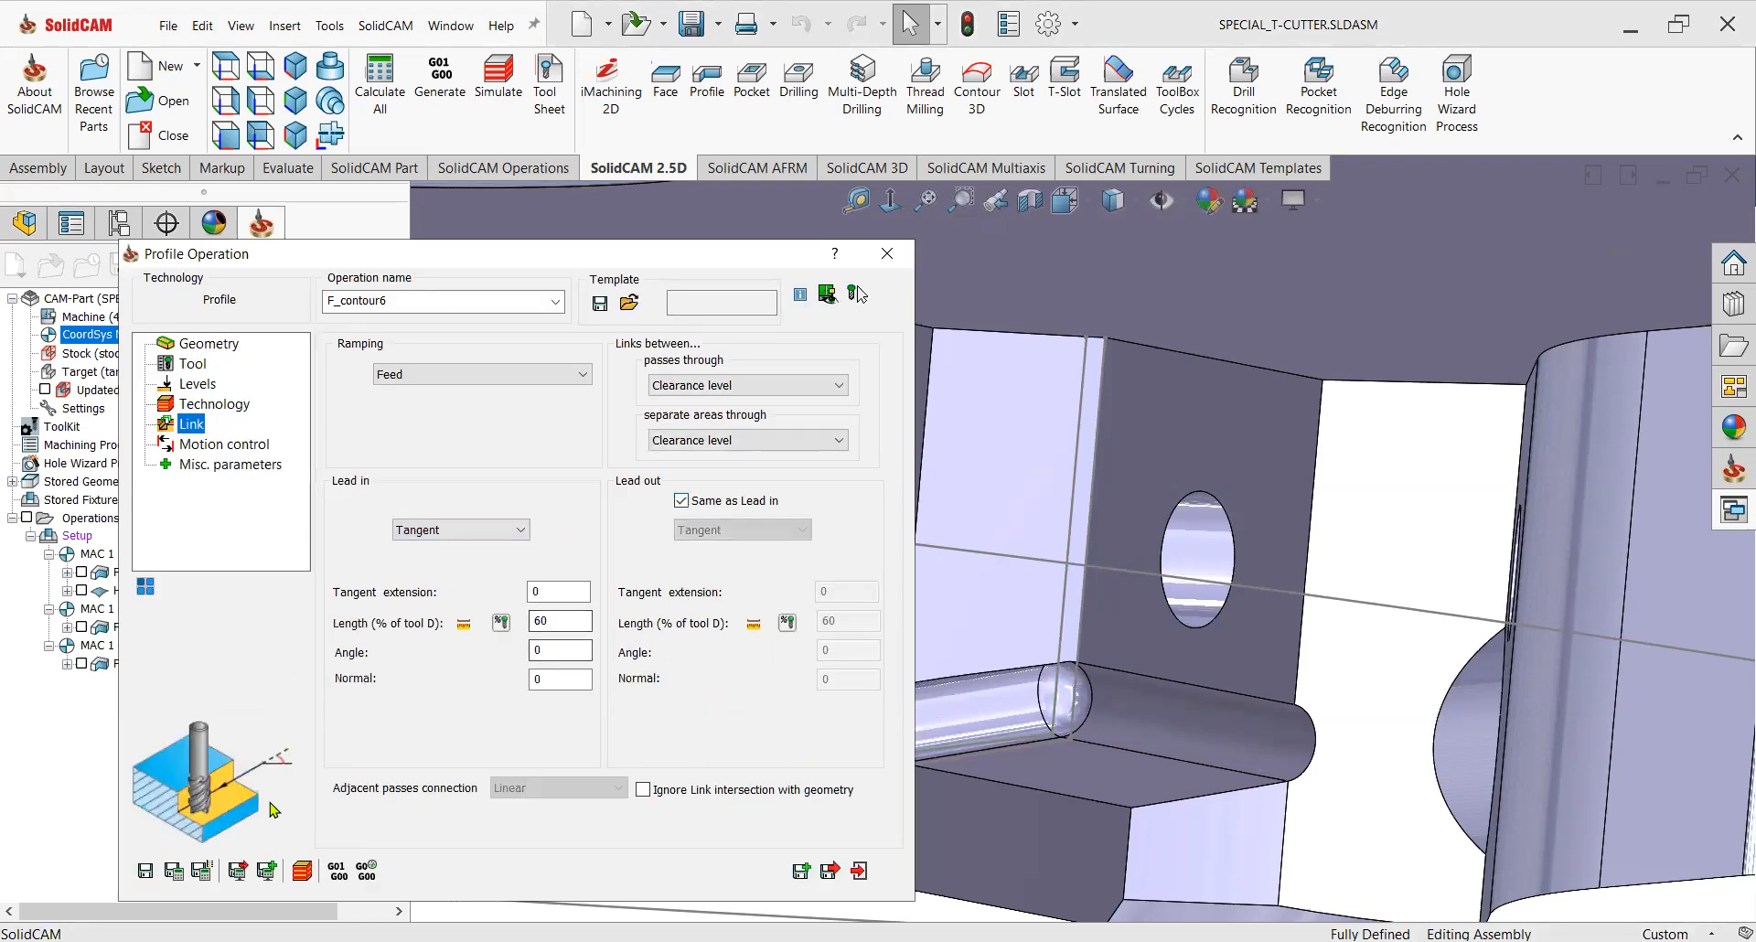
left_click(175, 871)
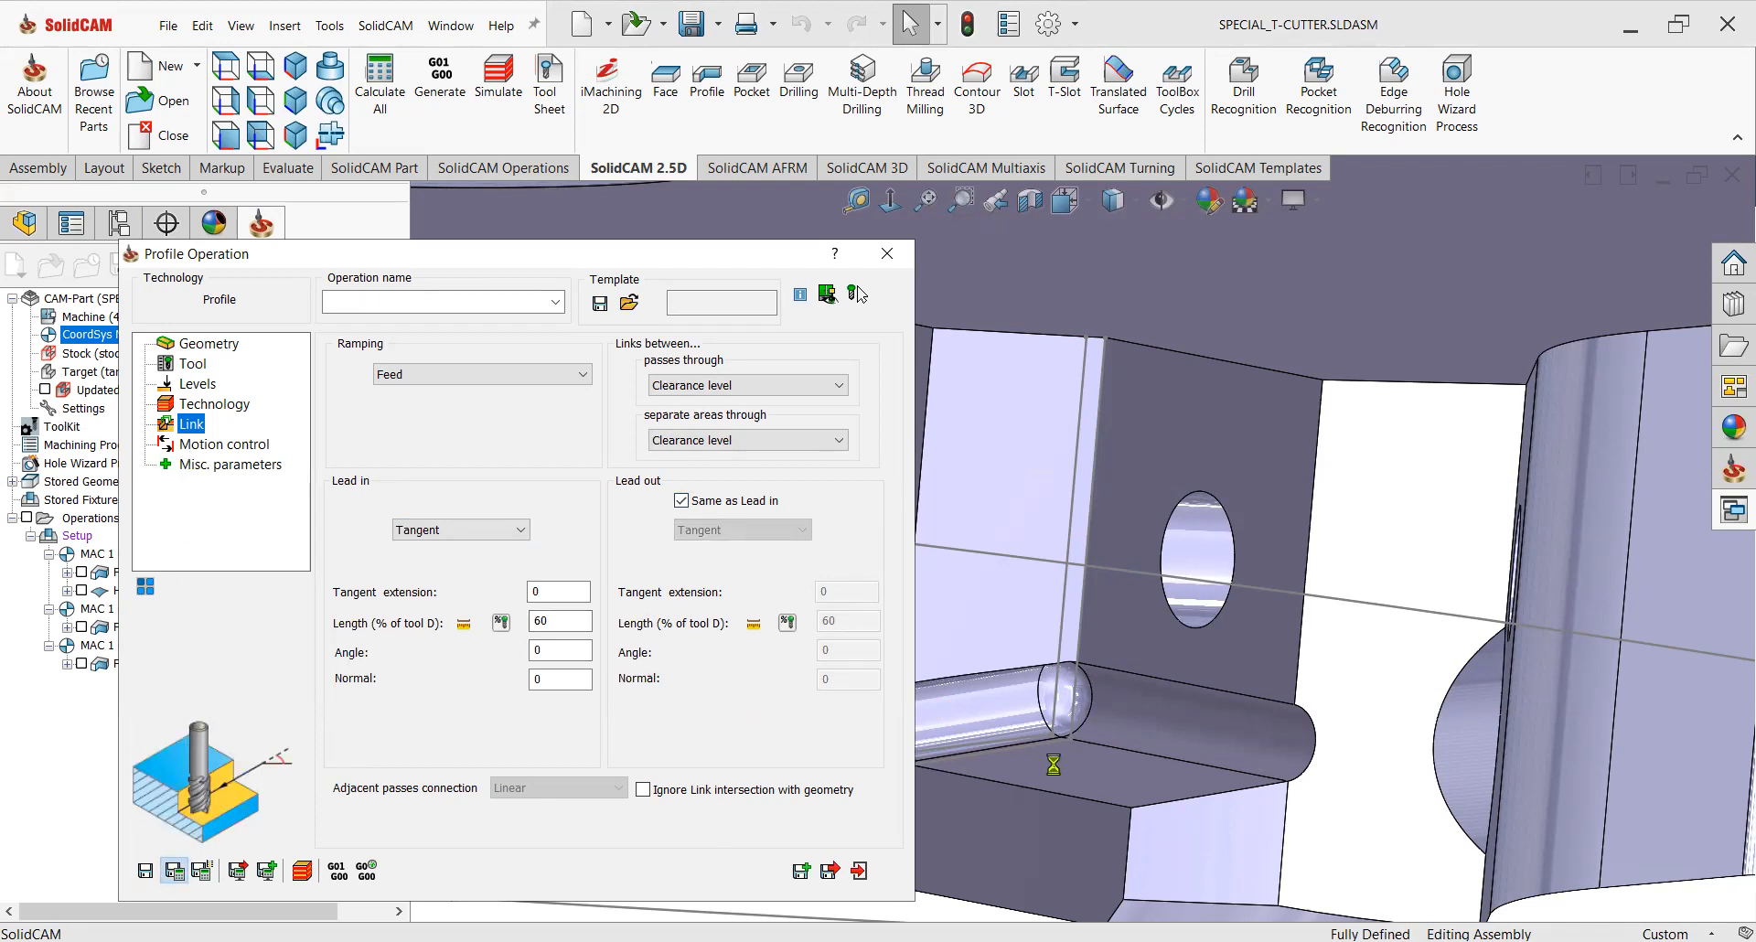
Close the operation dialog and examine the generated toolpath on the pocket.
left_click(862, 872)
scroll(1080, 686, "up", 5)
middle_click_drag(1080, 686, 1072, 628)
Reopen the F_contour6 operation, change depth cutting to Zigzag, and save and close it.
double_click(189, 702)
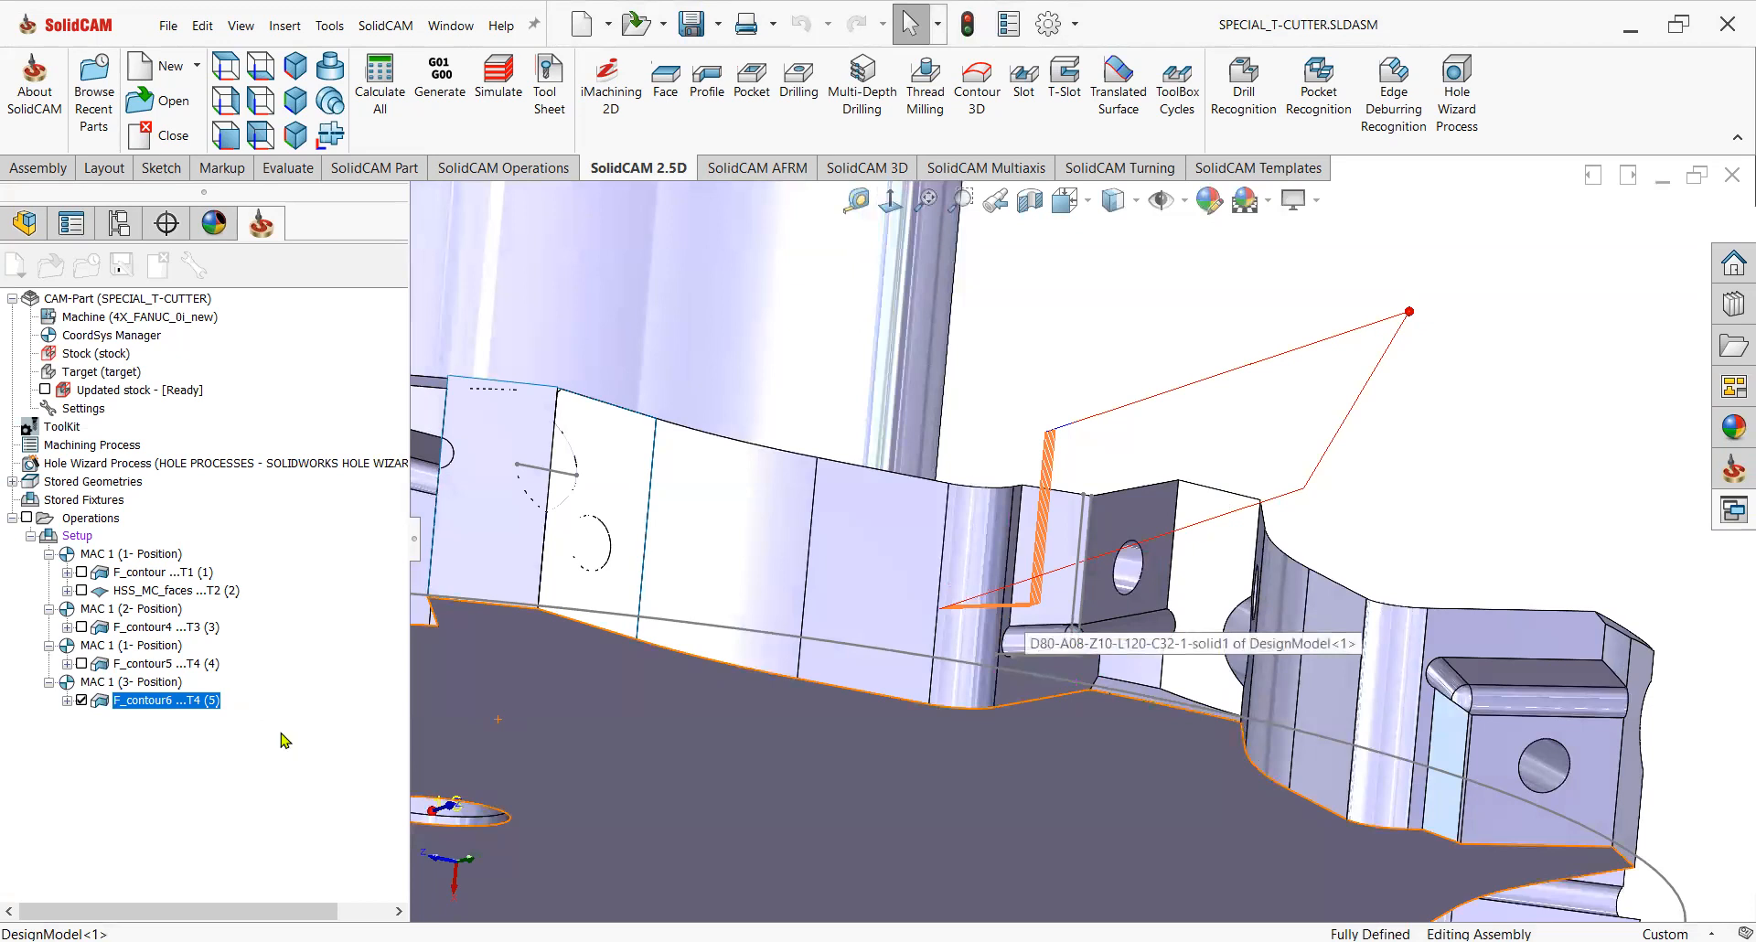
left_click(210, 404)
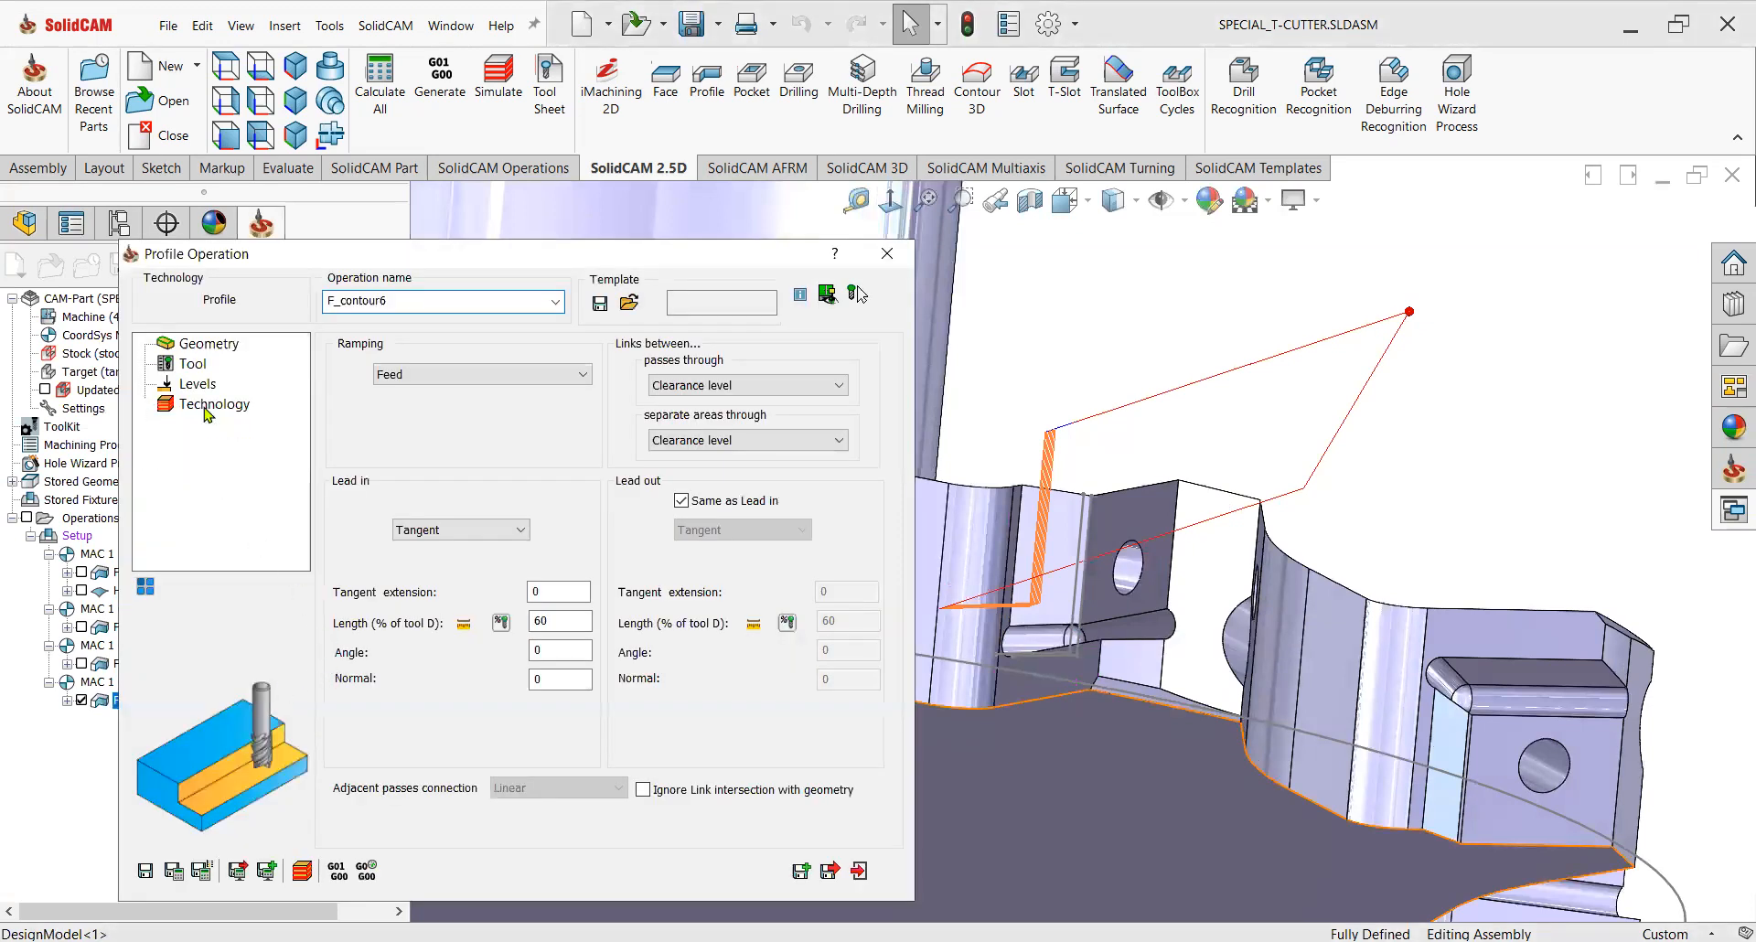
left_click(518, 641)
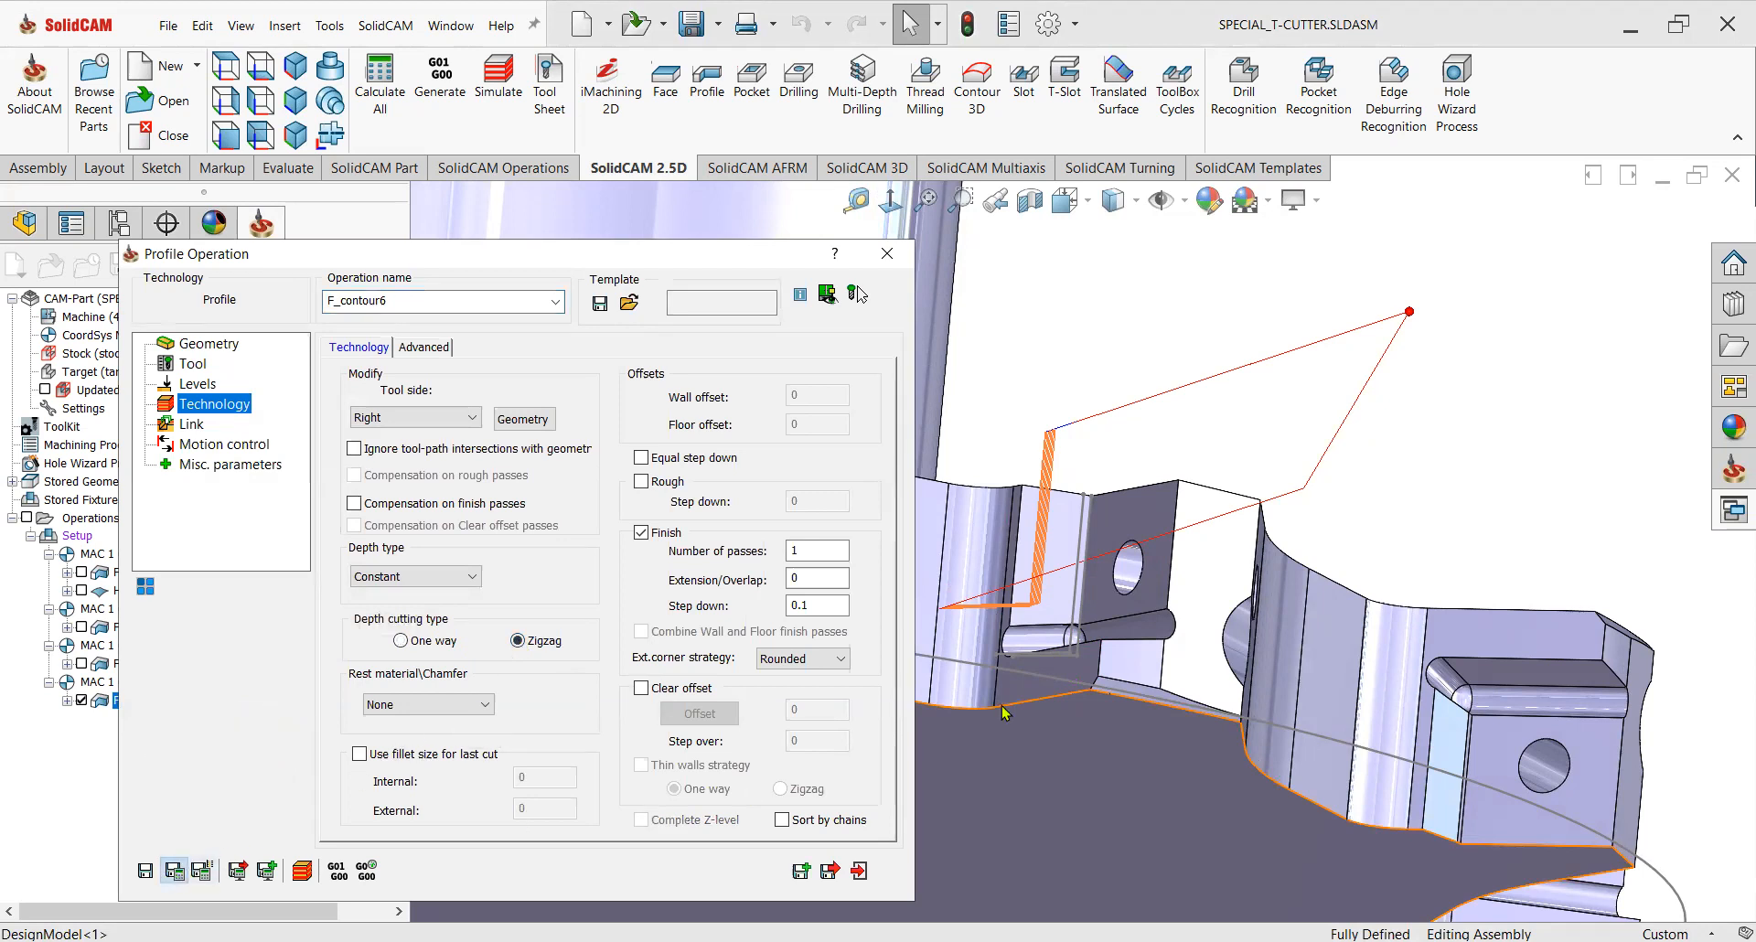
middle_click_drag(992, 723, 1039, 701)
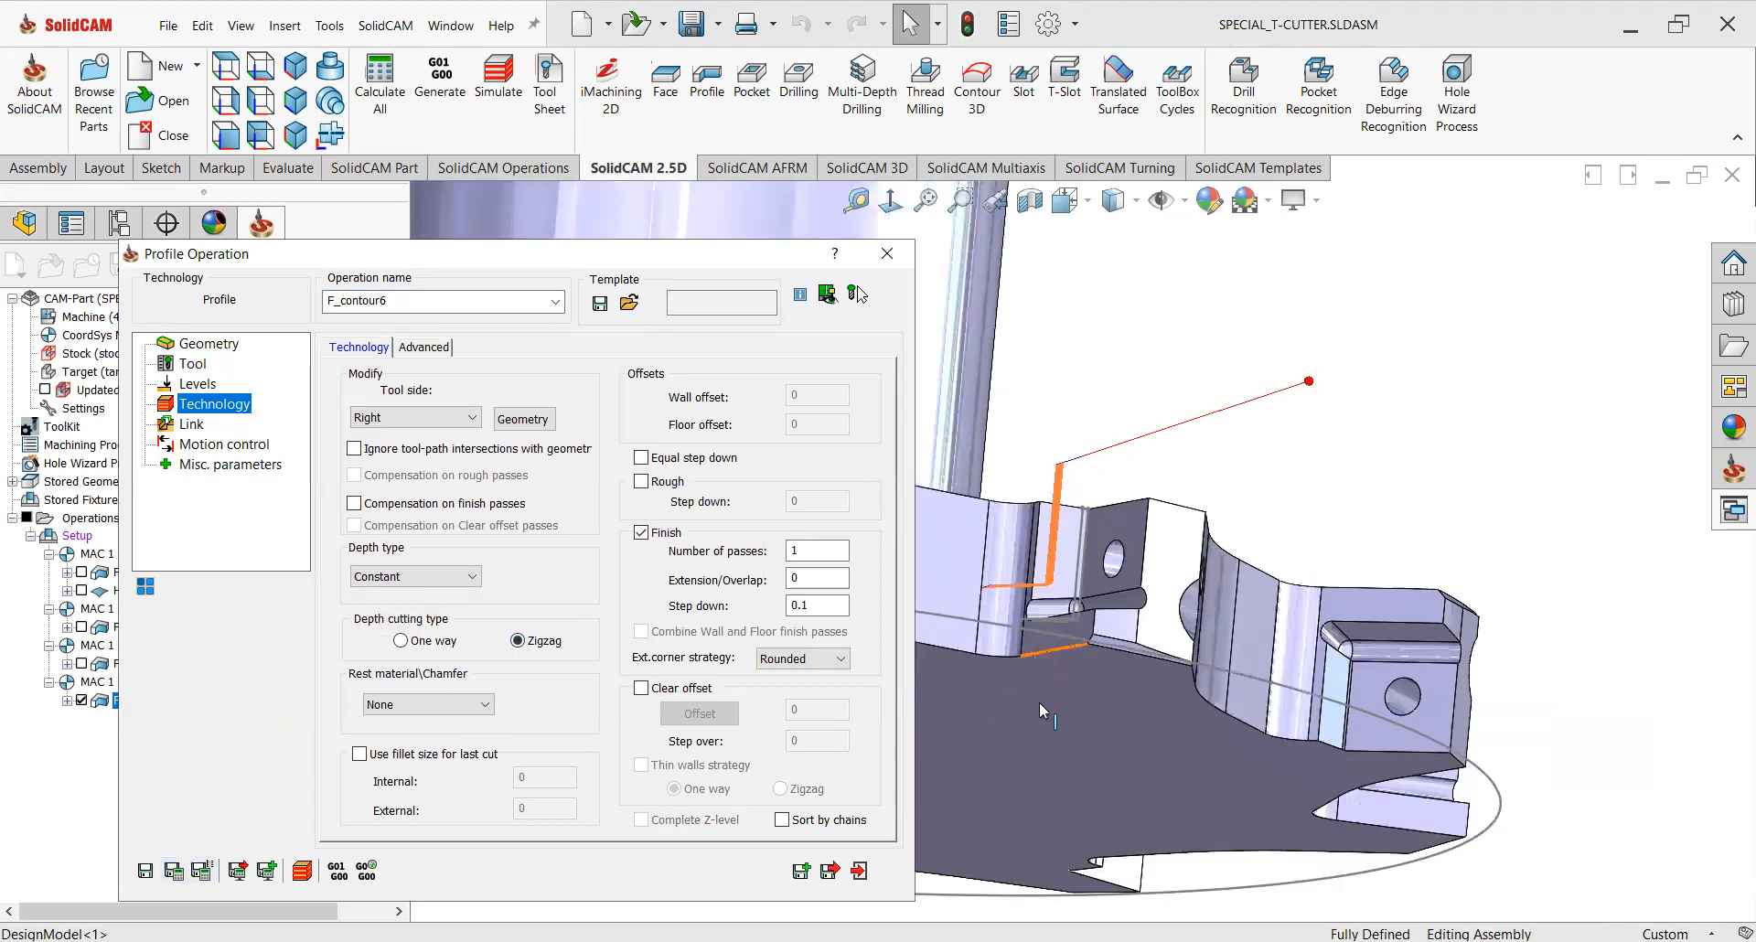
middle_click_drag(1051, 586, 1061, 498)
left_click(863, 875)
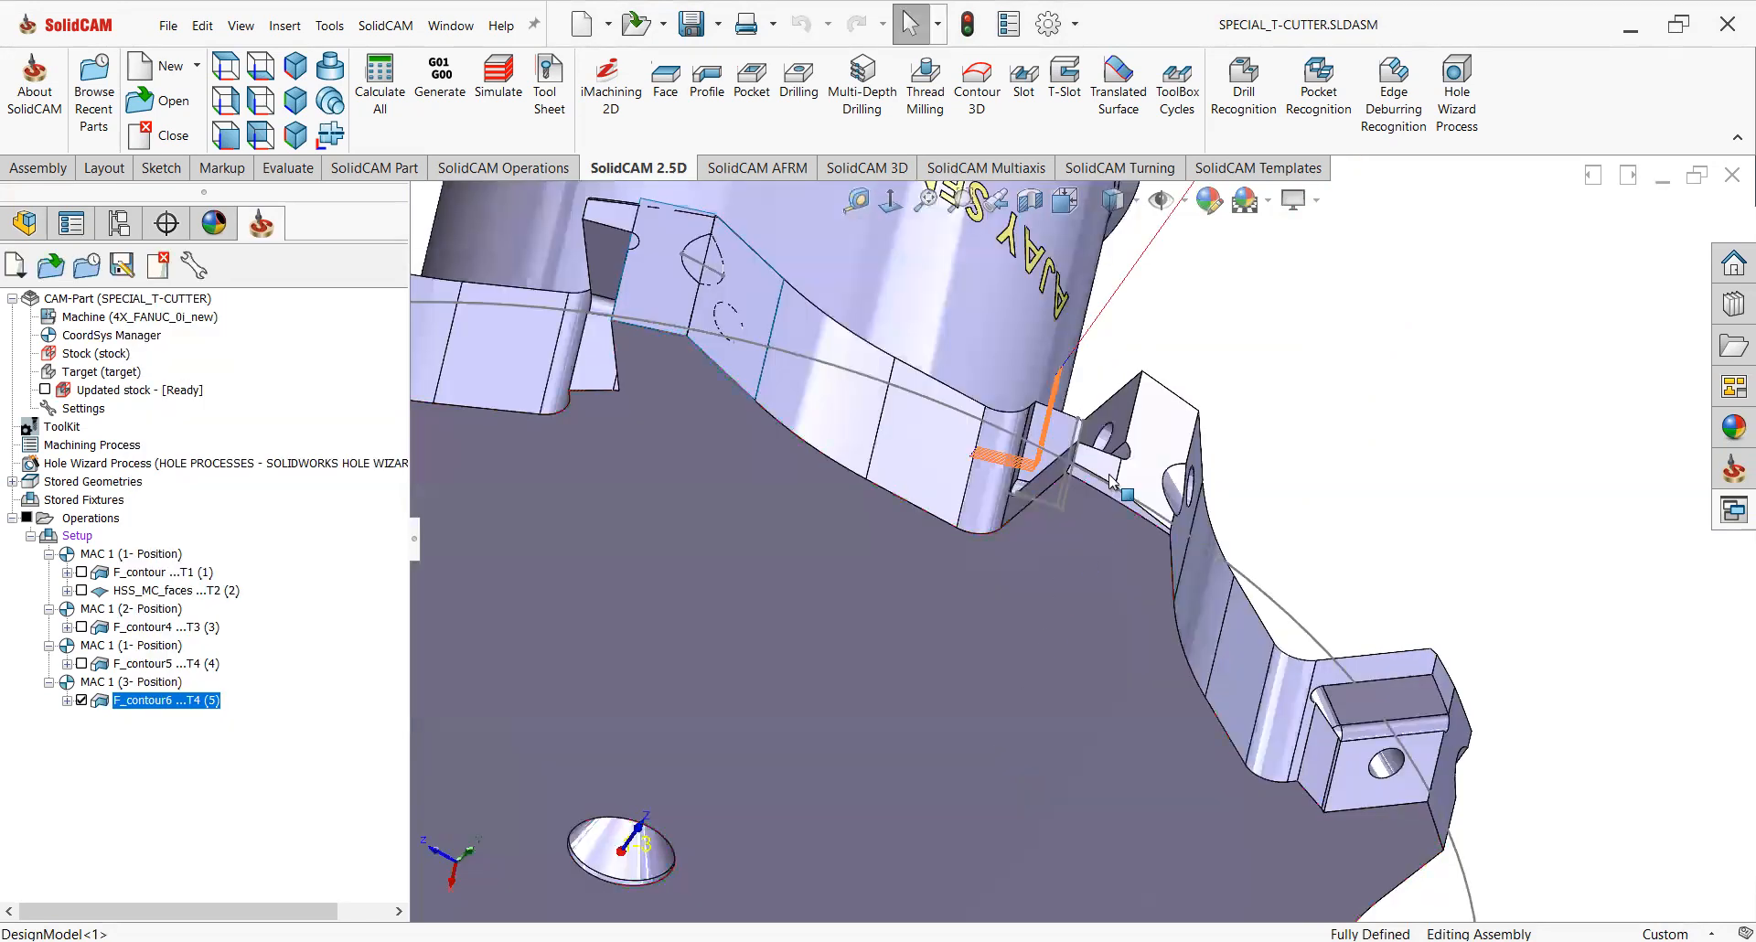
Run a SolidVerify simulation of all operations and watch the tool machine the insert pocket.
scroll(1110, 482, "down", 1)
middle_click_drag(1092, 520, 1020, 518)
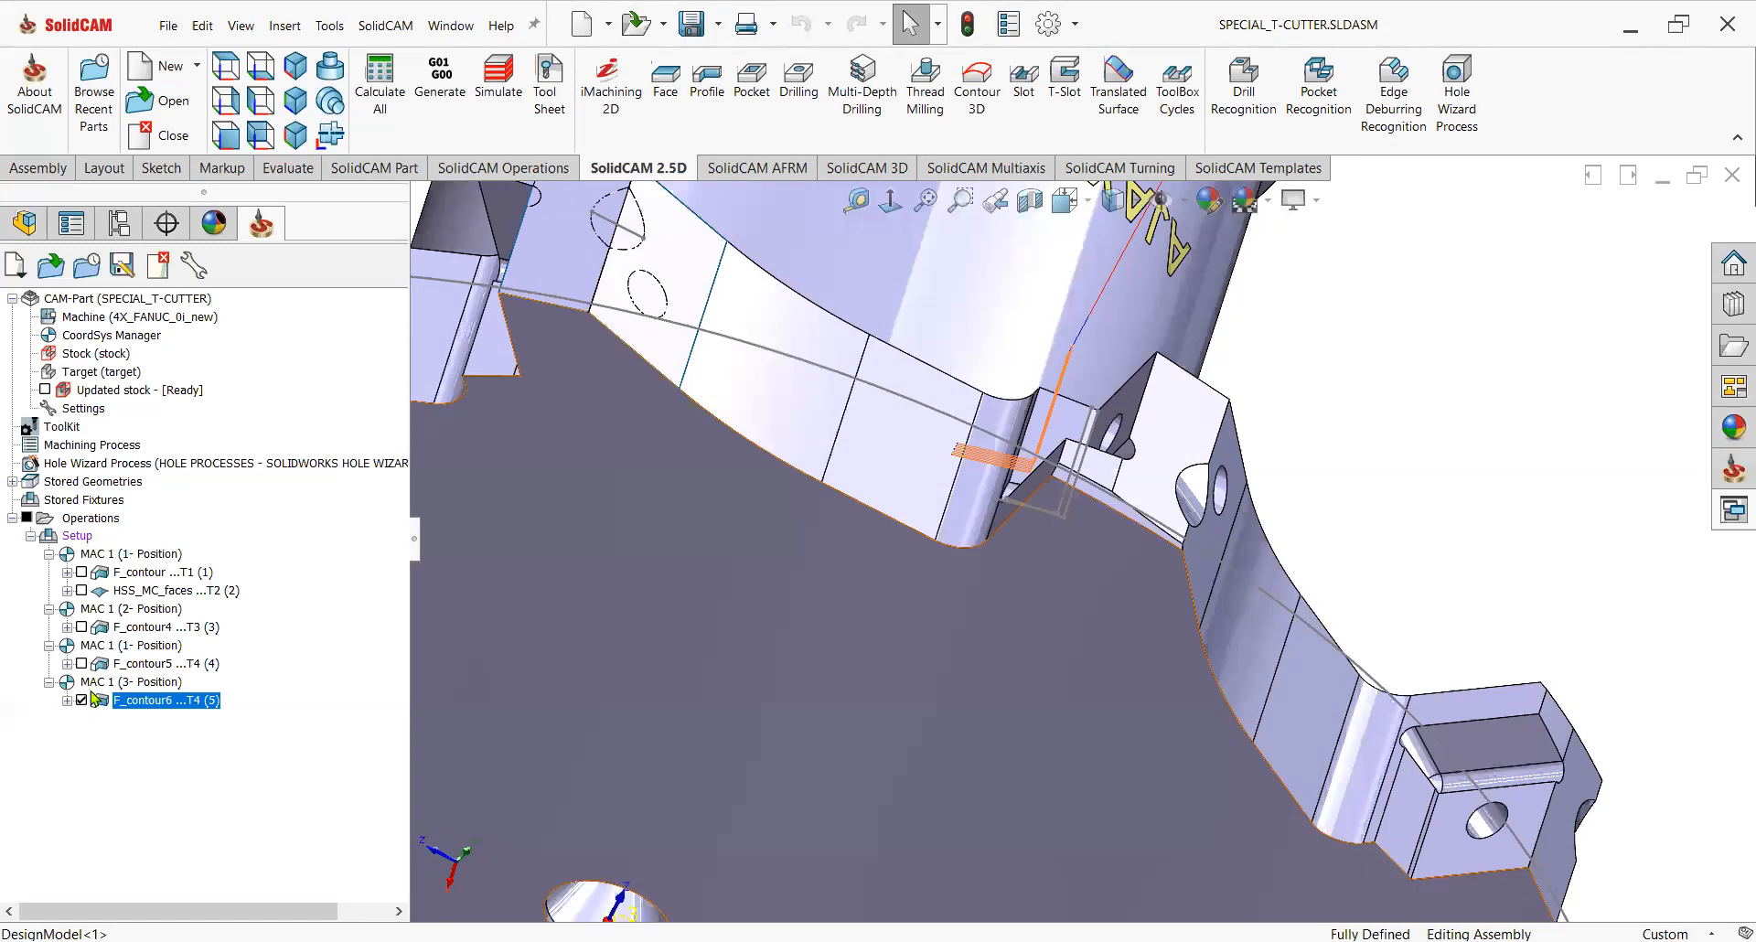
right_click(84, 521)
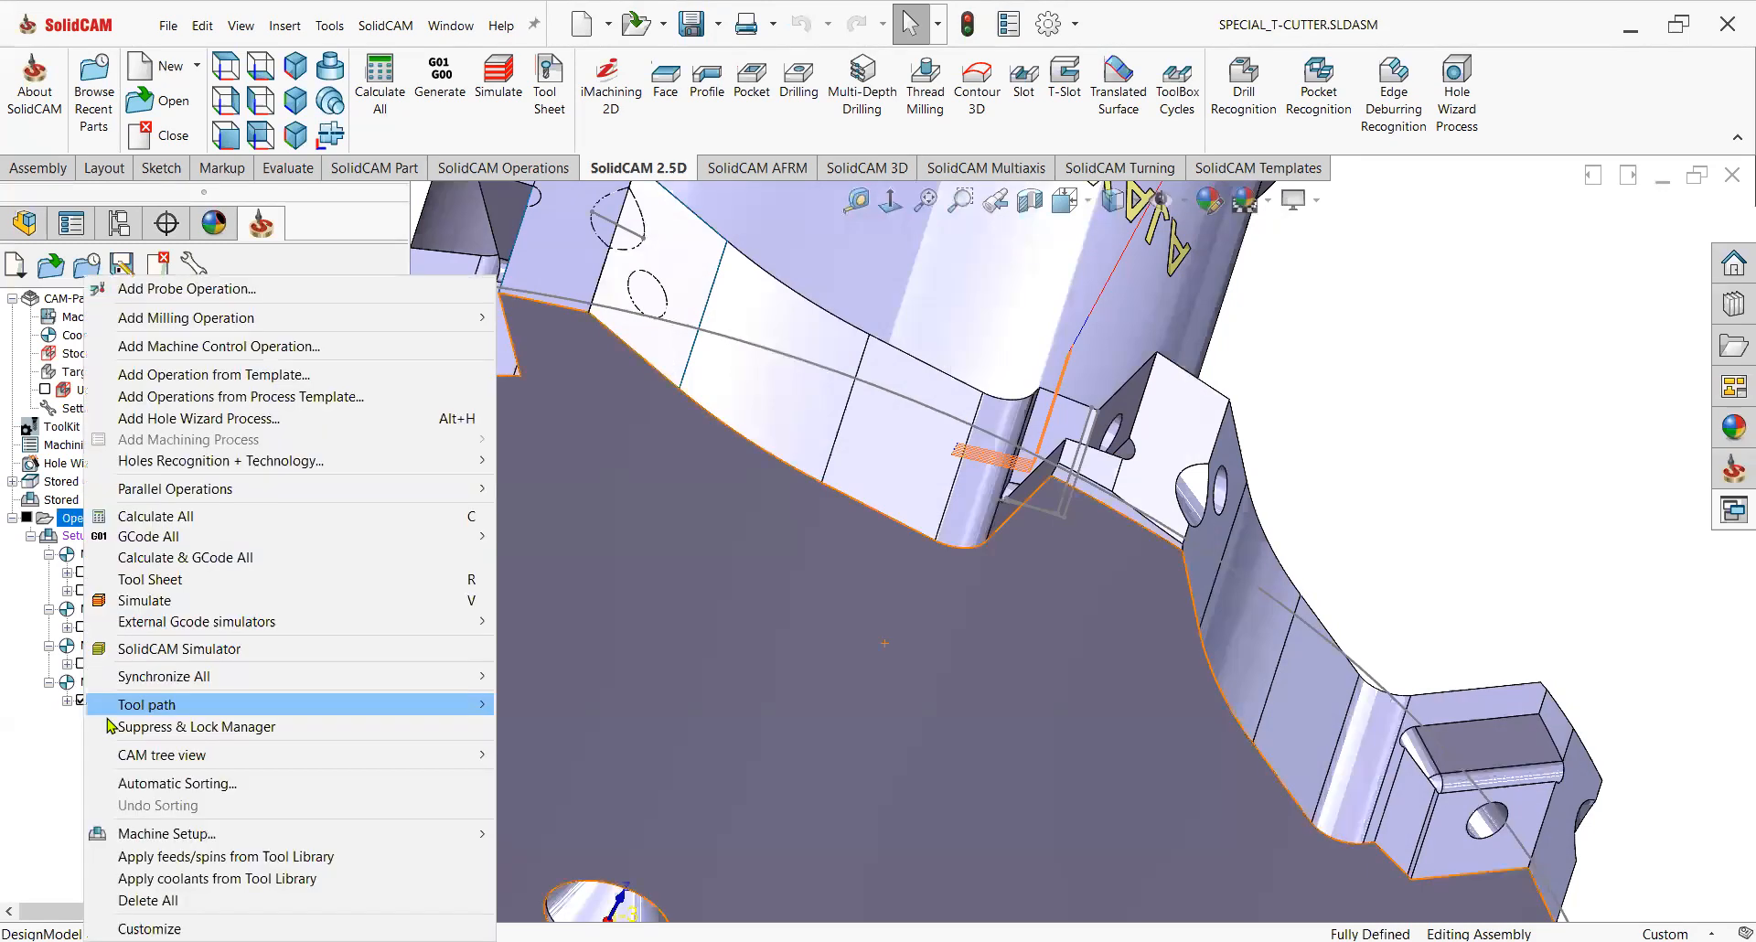
left_click(164, 600)
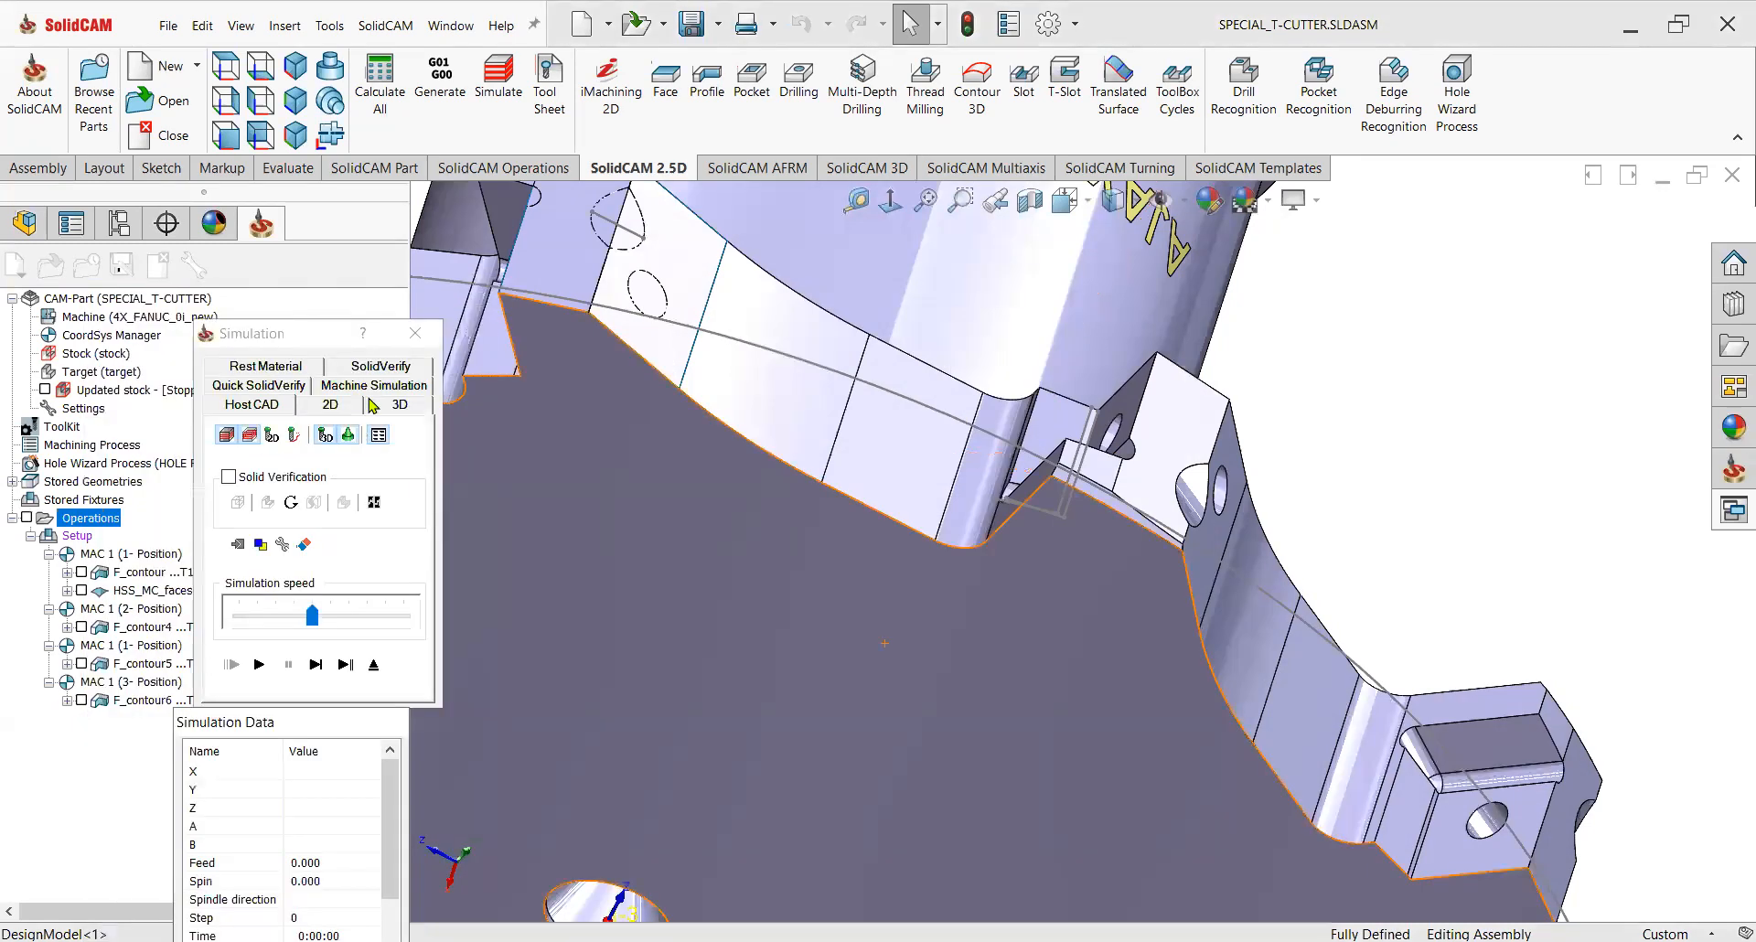
left_click(375, 375)
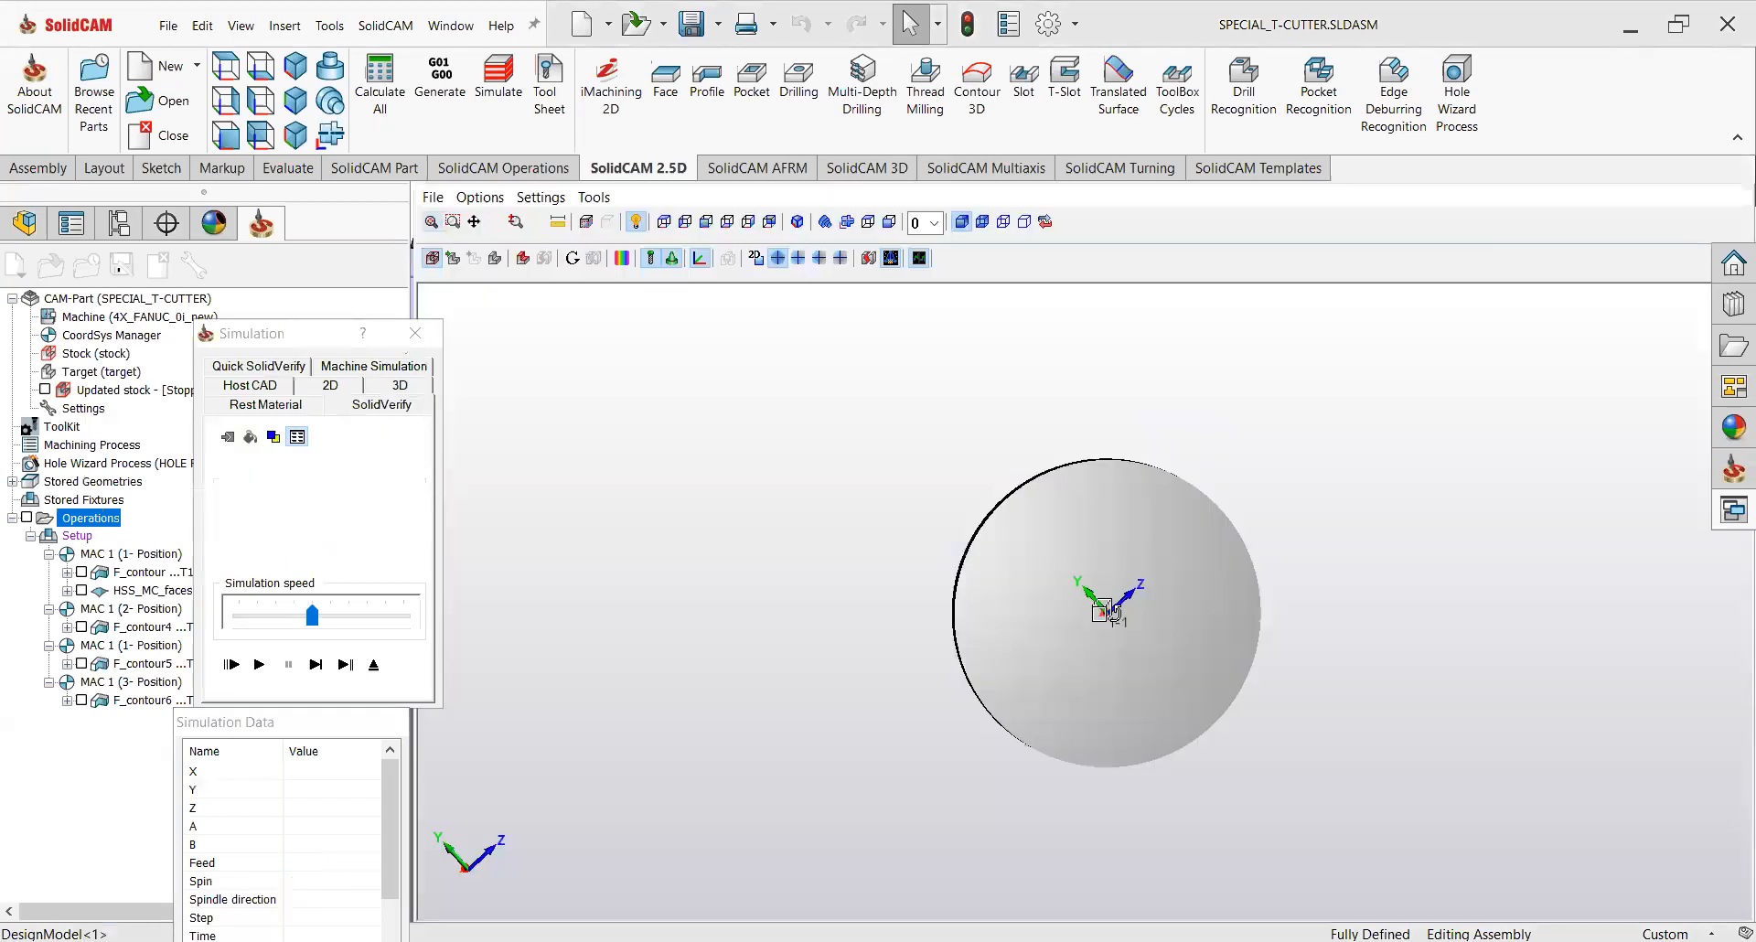
middle_click_drag(1112, 611, 1044, 640)
left_click(259, 664)
scroll(926, 638, "up", 3)
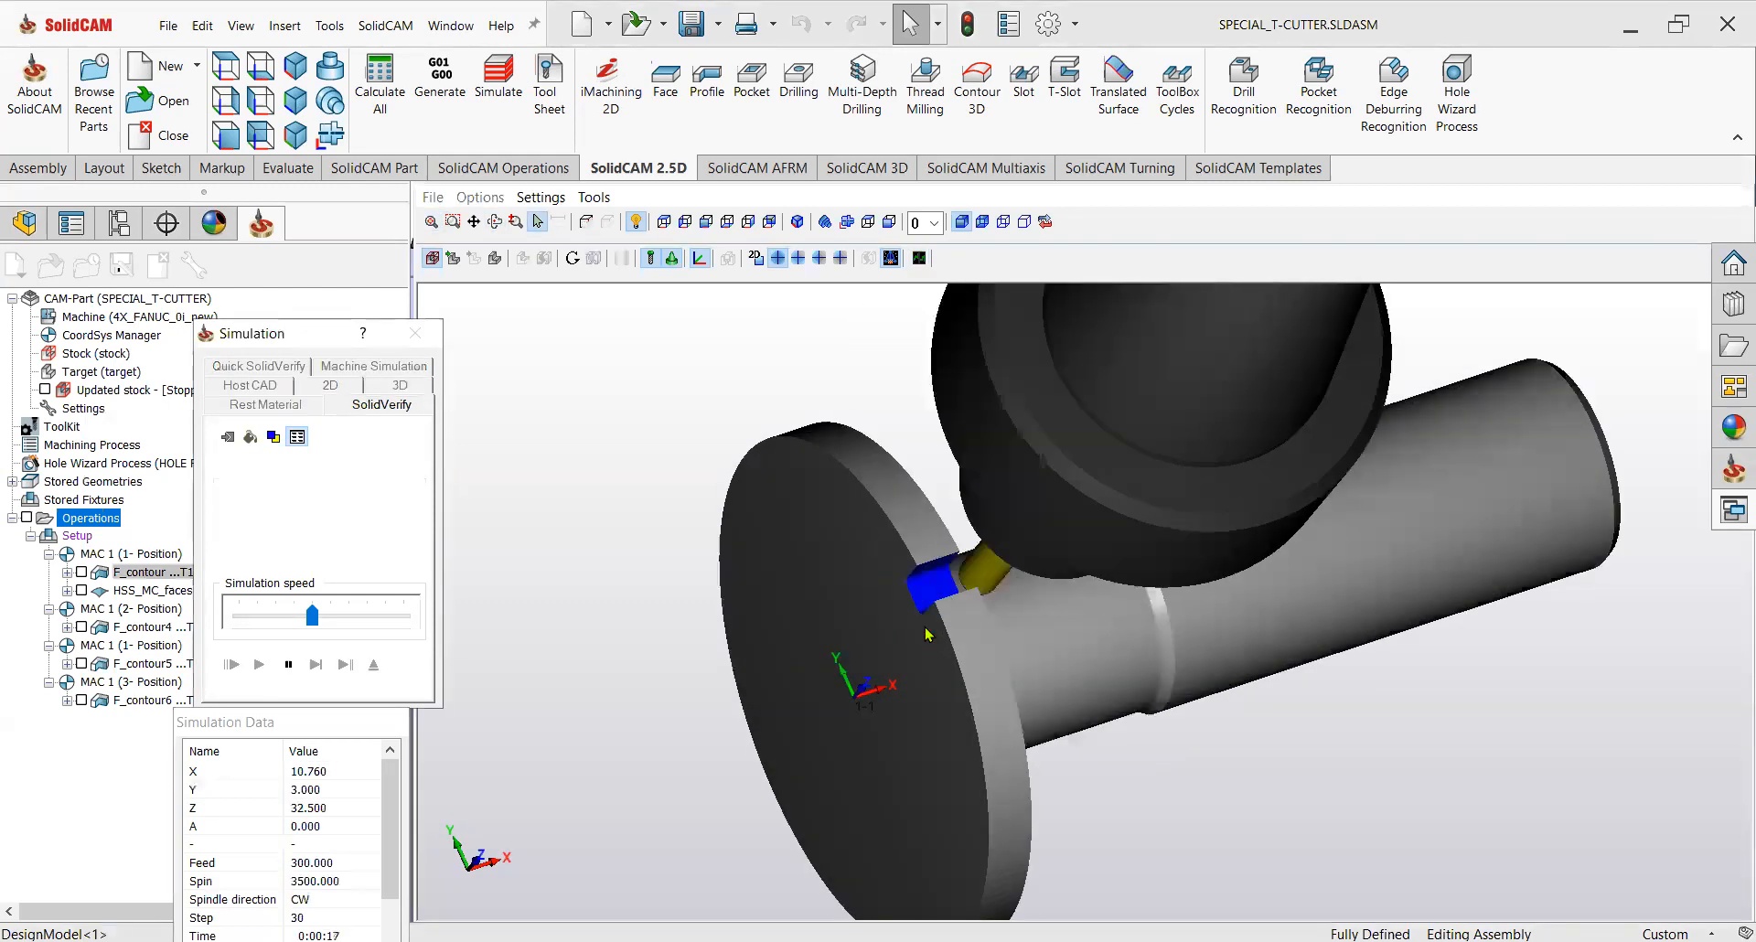
scroll(926, 634, "up", 3)
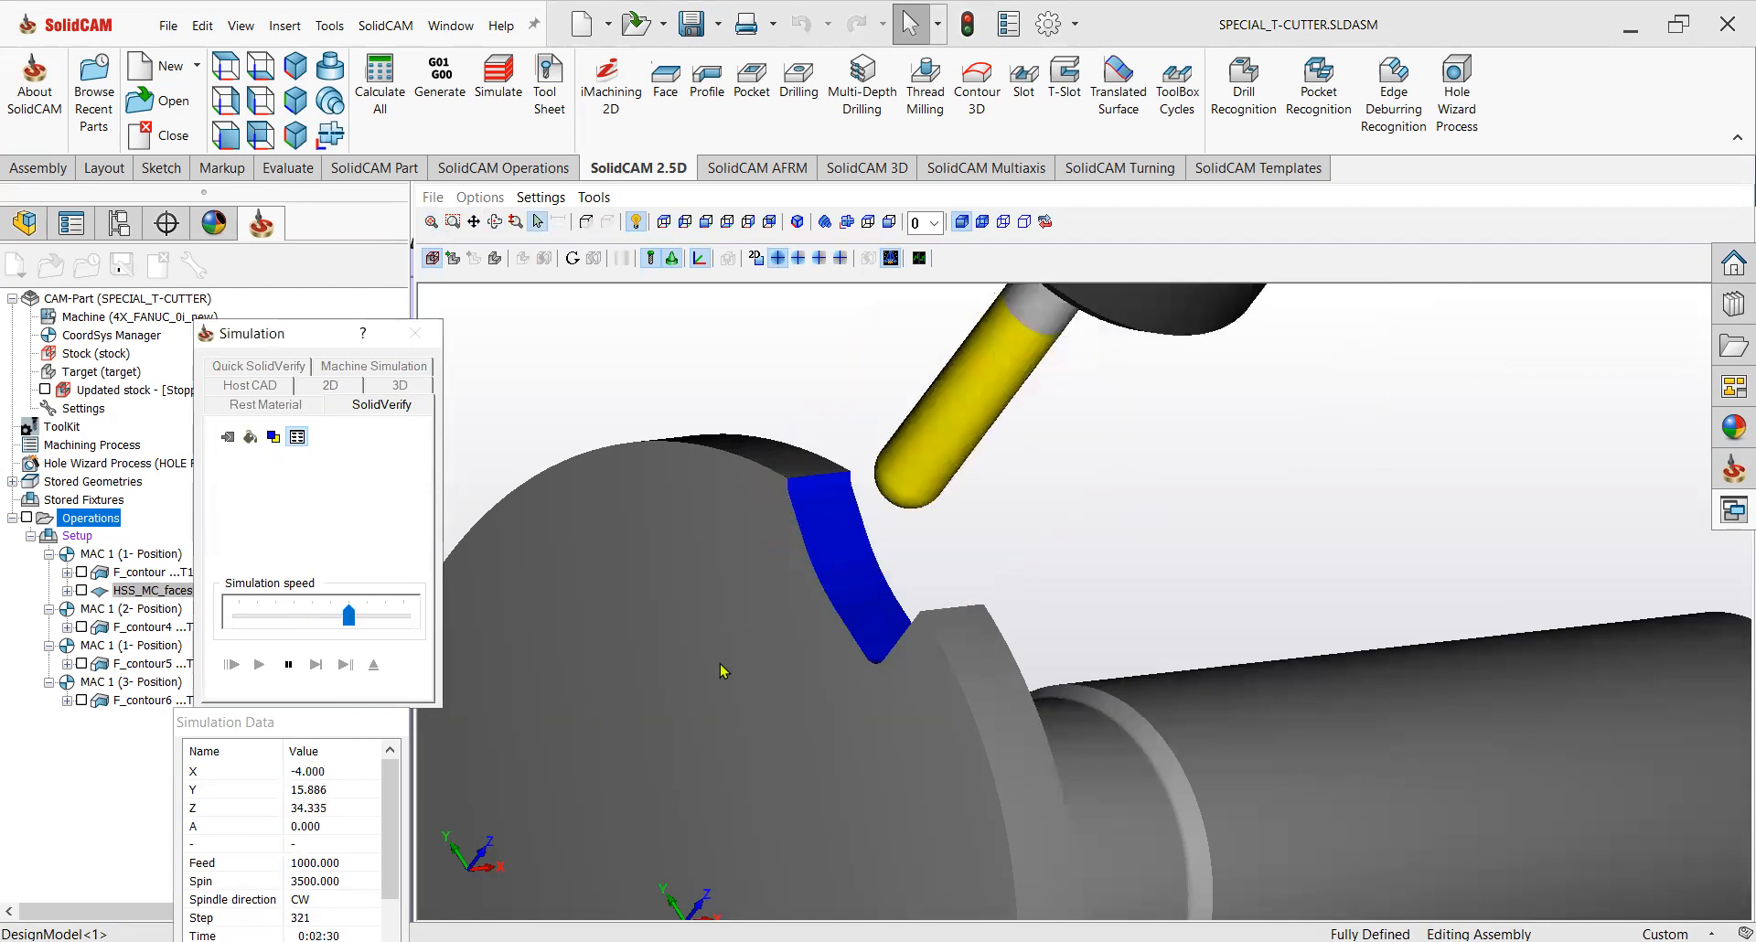
middle_click_drag(791, 604, 878, 640)
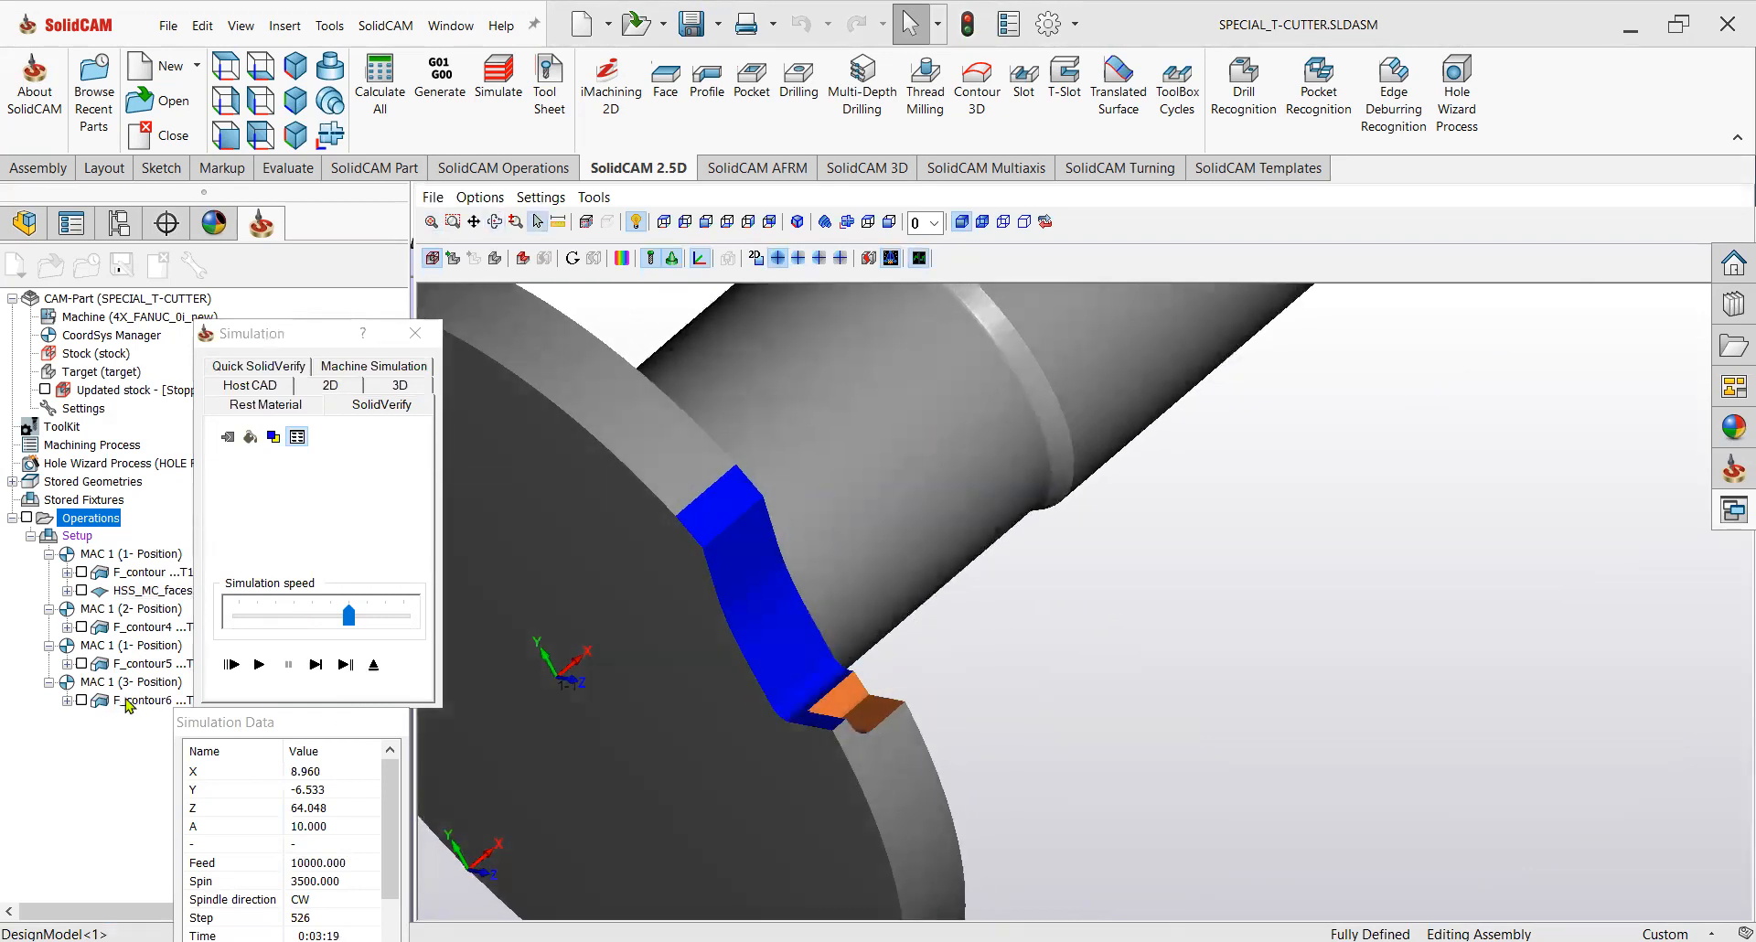
left_click(314, 664)
left_click(267, 667)
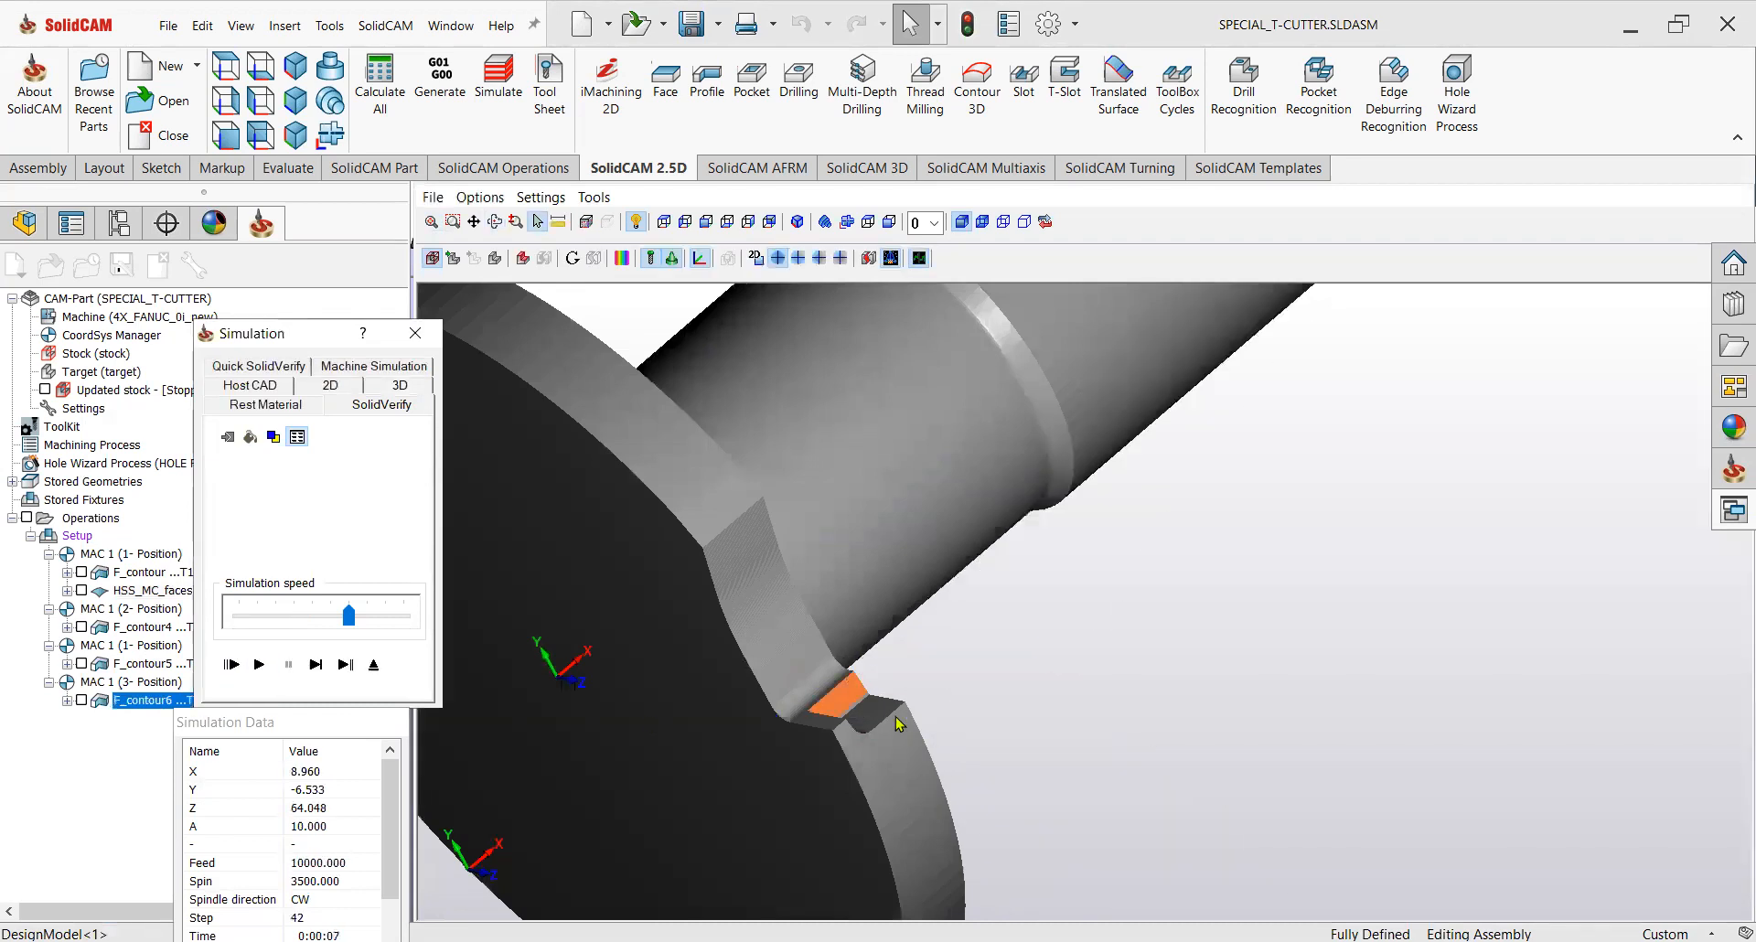
Compare the machined stock with the target and inspect the pocket area for remaining material.
scroll(720, 775, "down", 6)
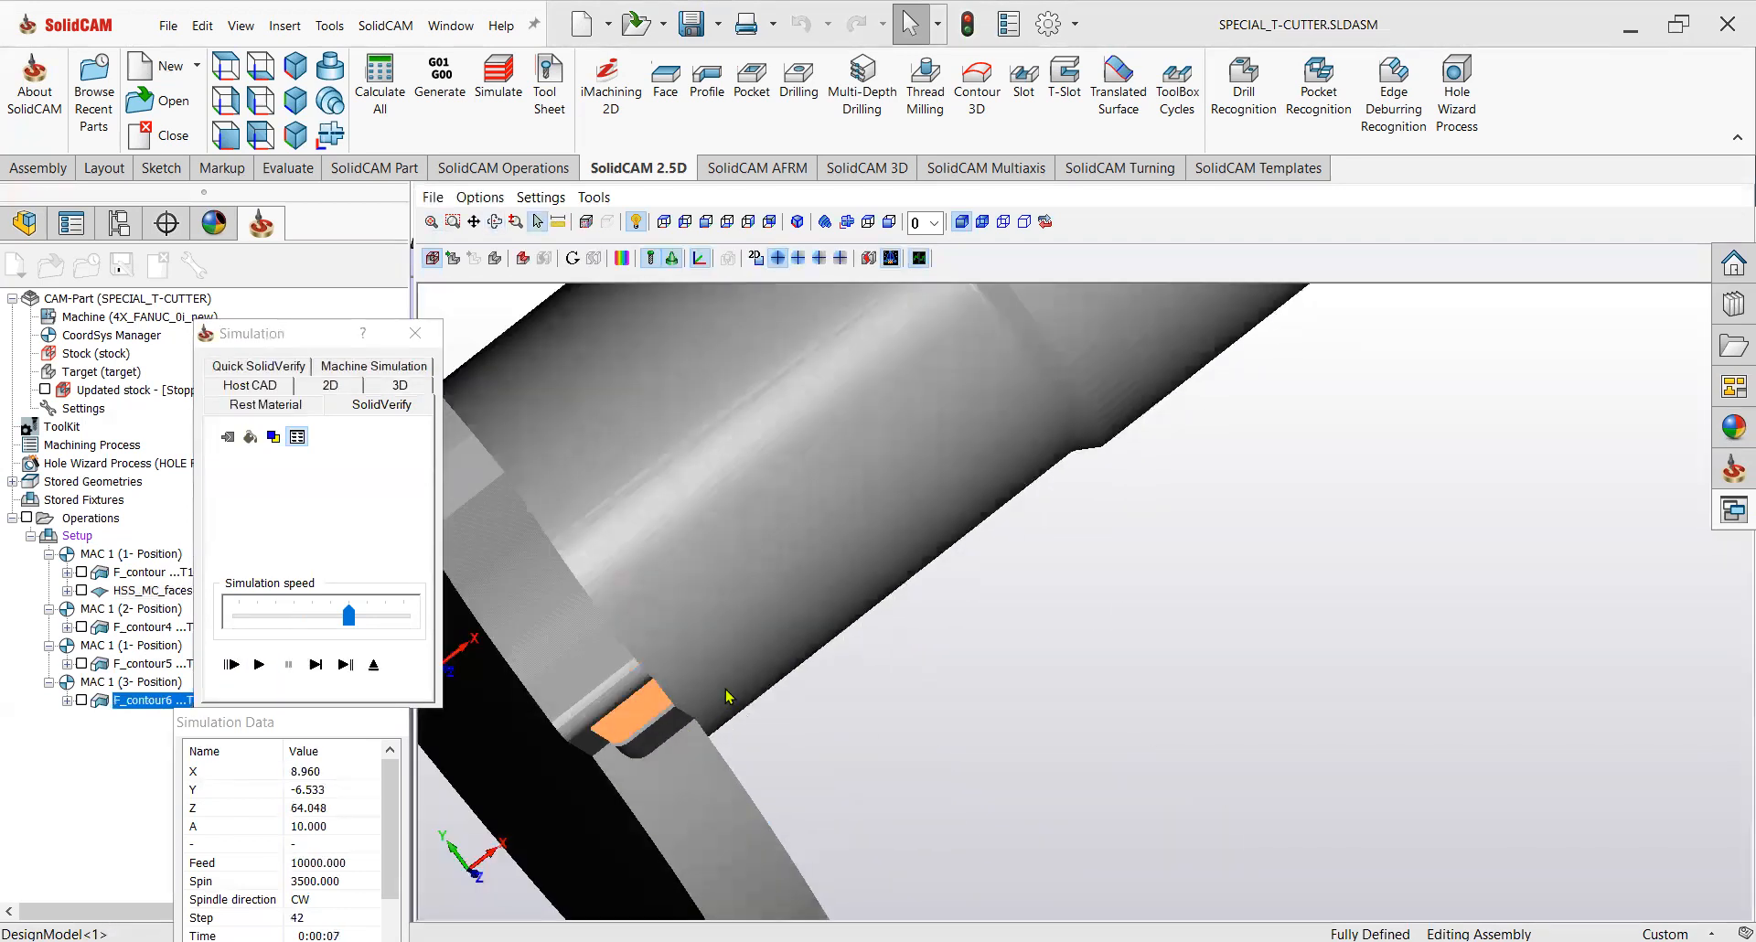
scroll(718, 711, "down", 3)
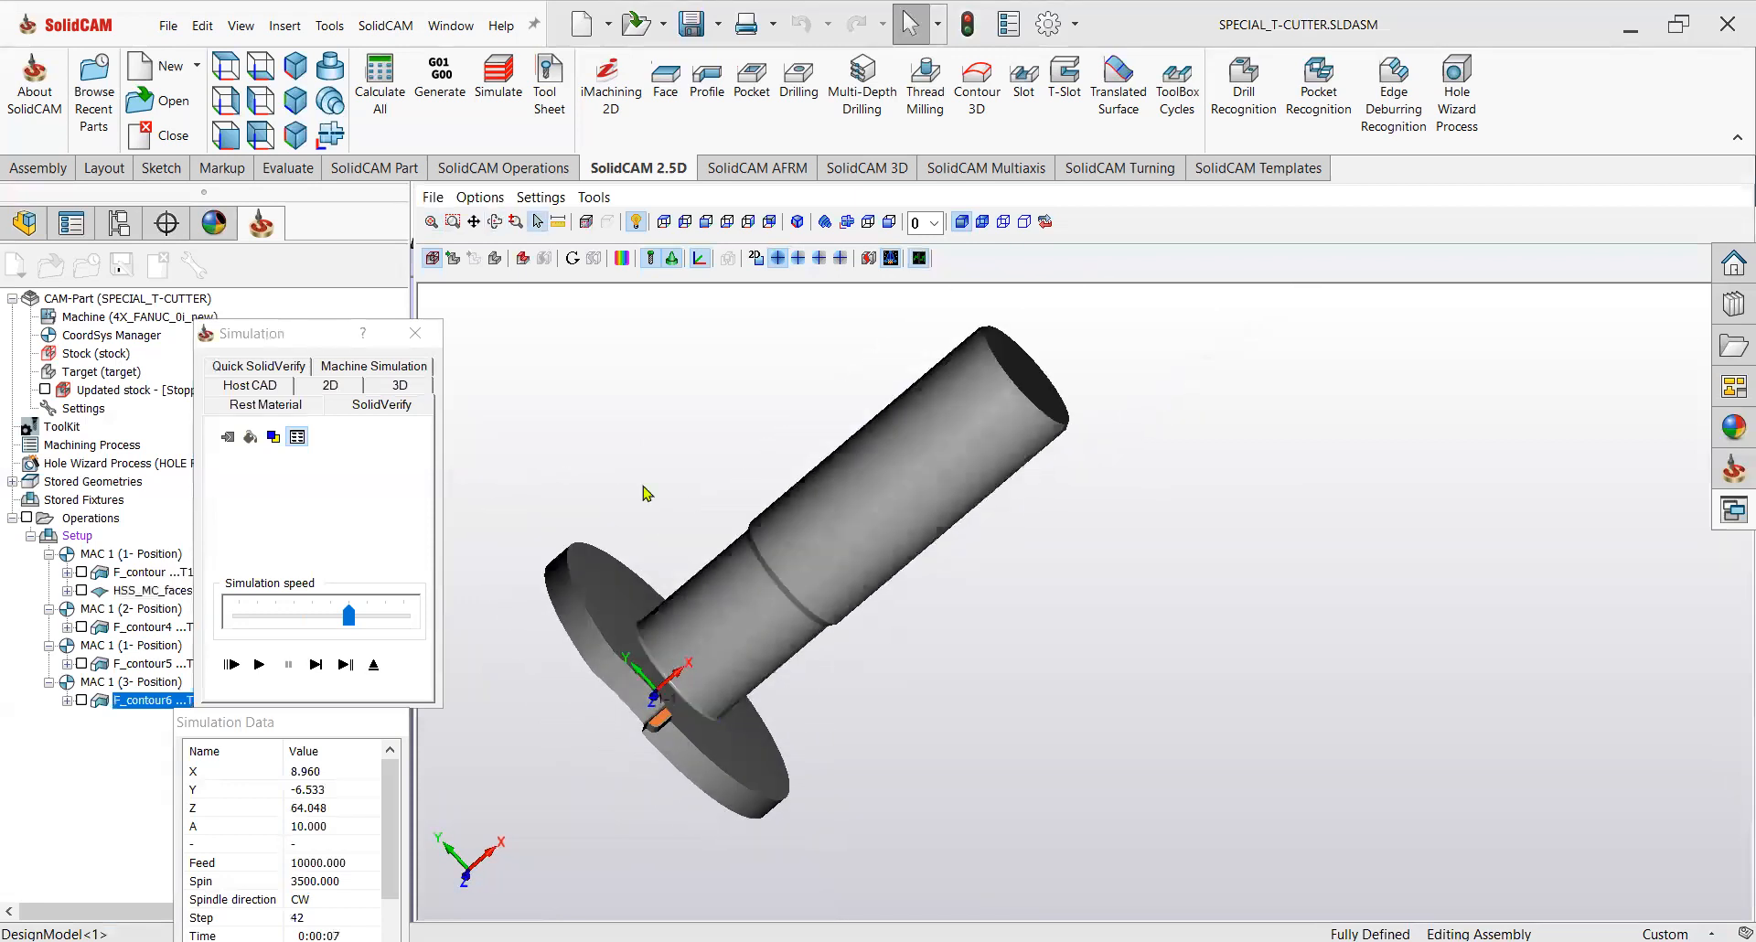
left_click(622, 258)
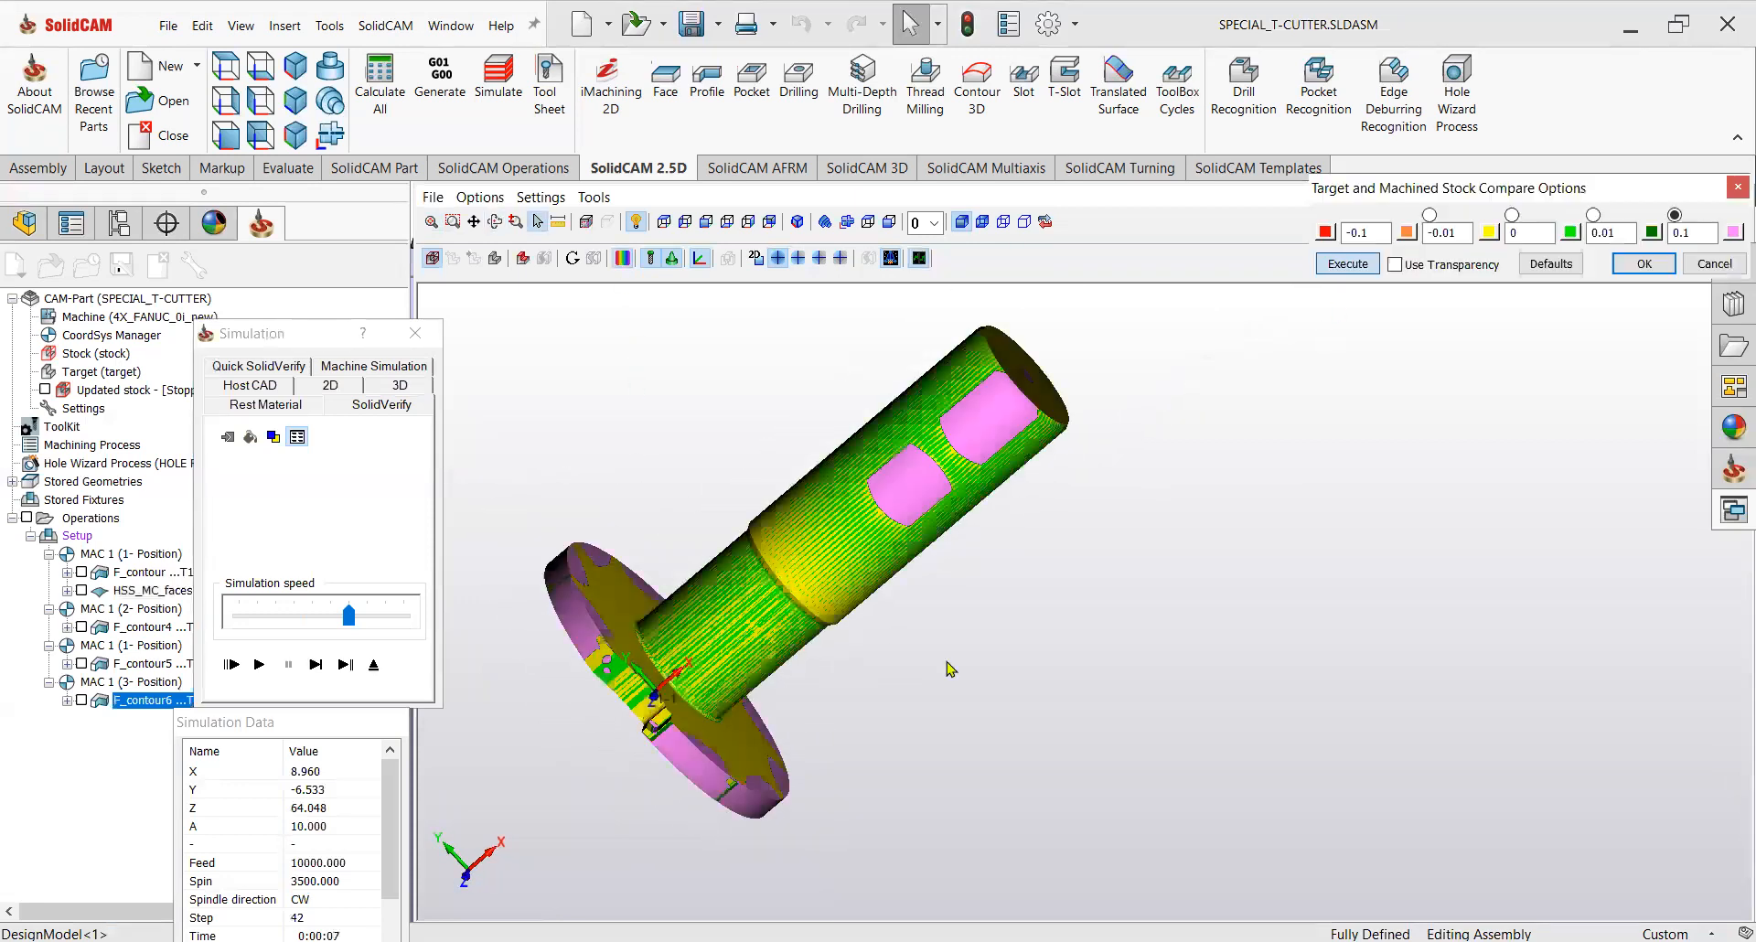
scroll(629, 754, "up", 8)
middle_click_drag(703, 719, 787, 736)
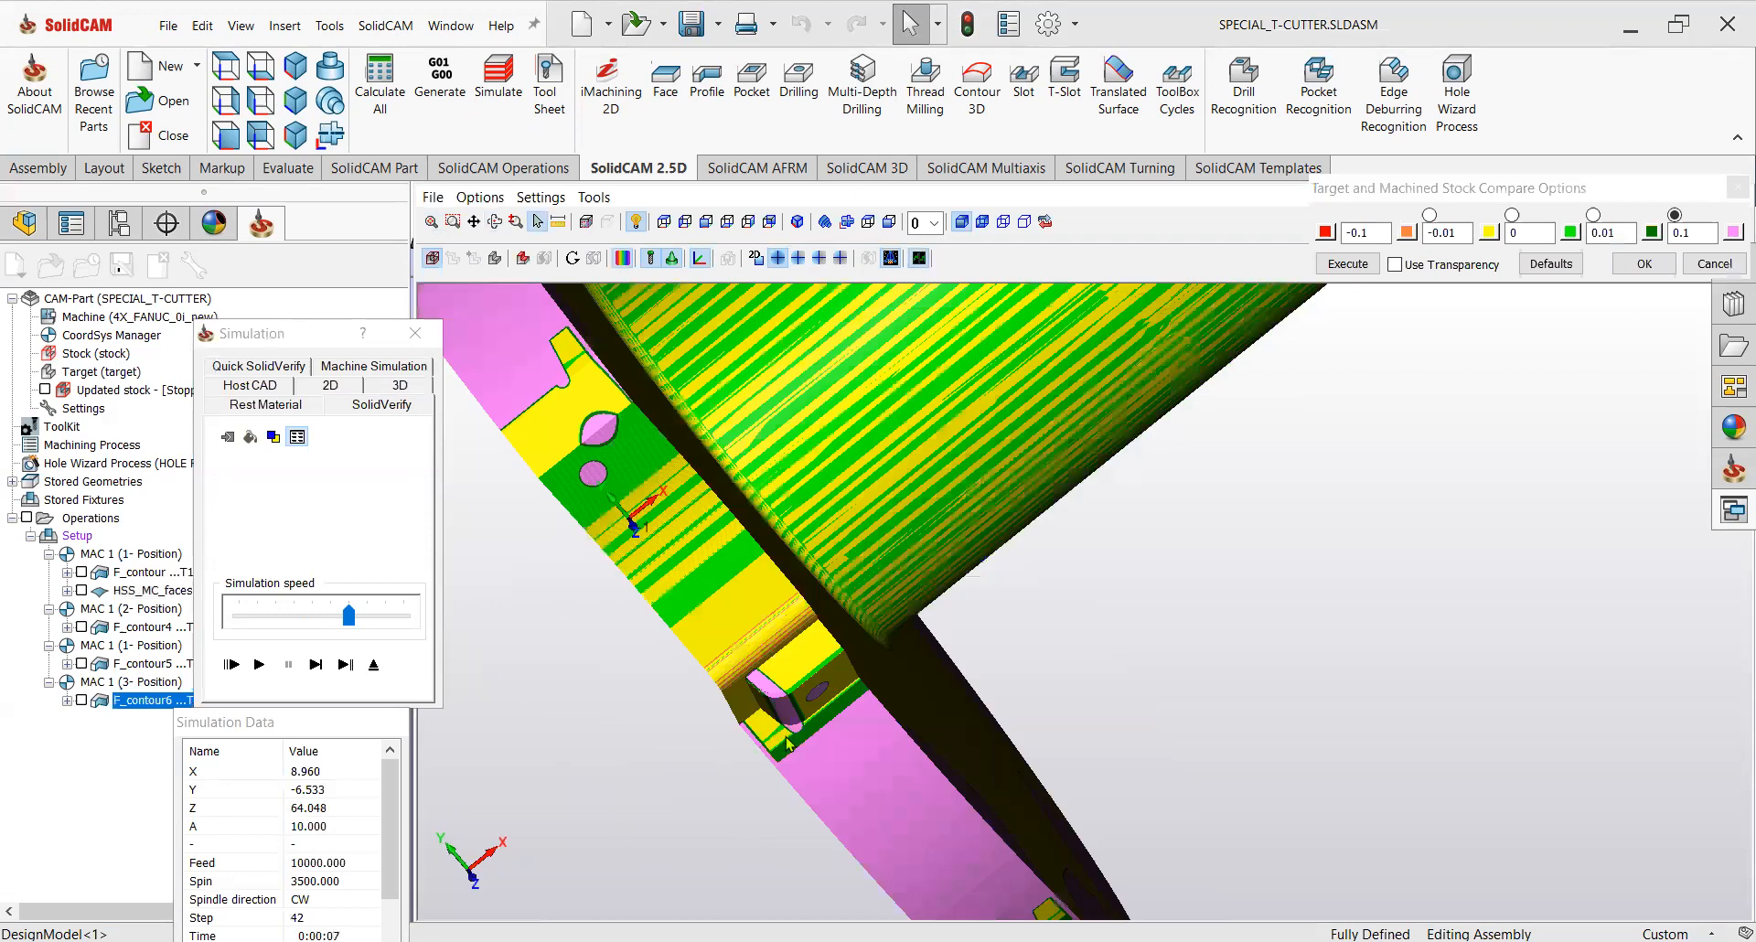
scroll(817, 707, "up", 2)
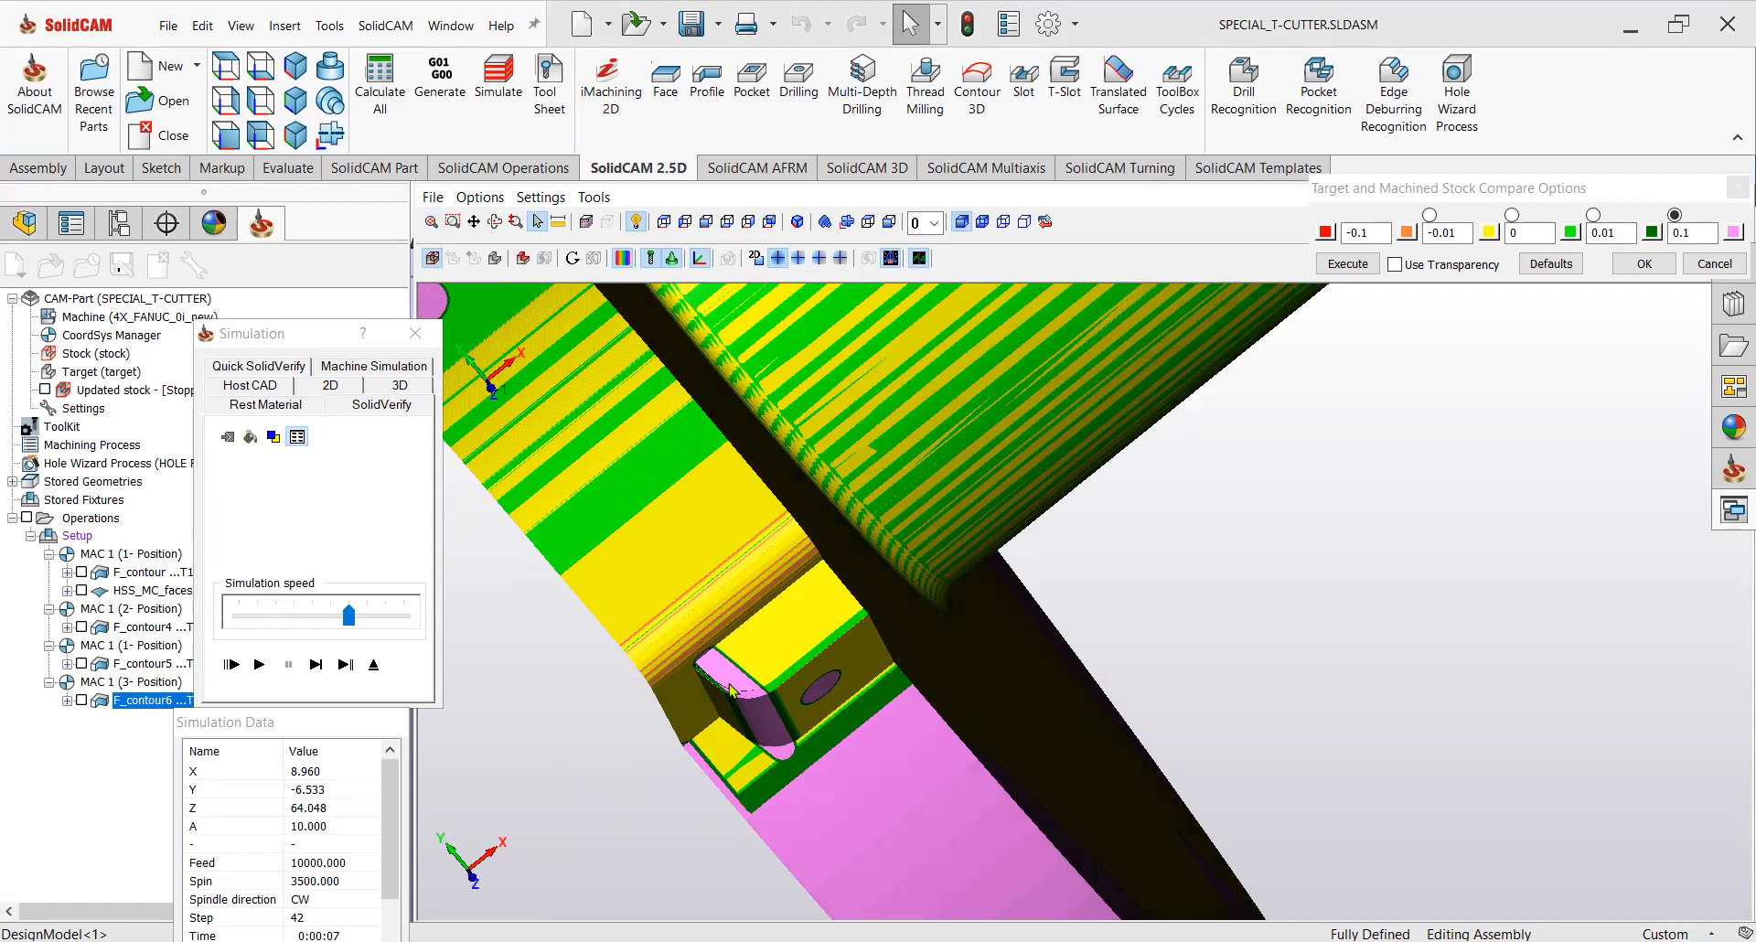
scroll(786, 736, "down", 1)
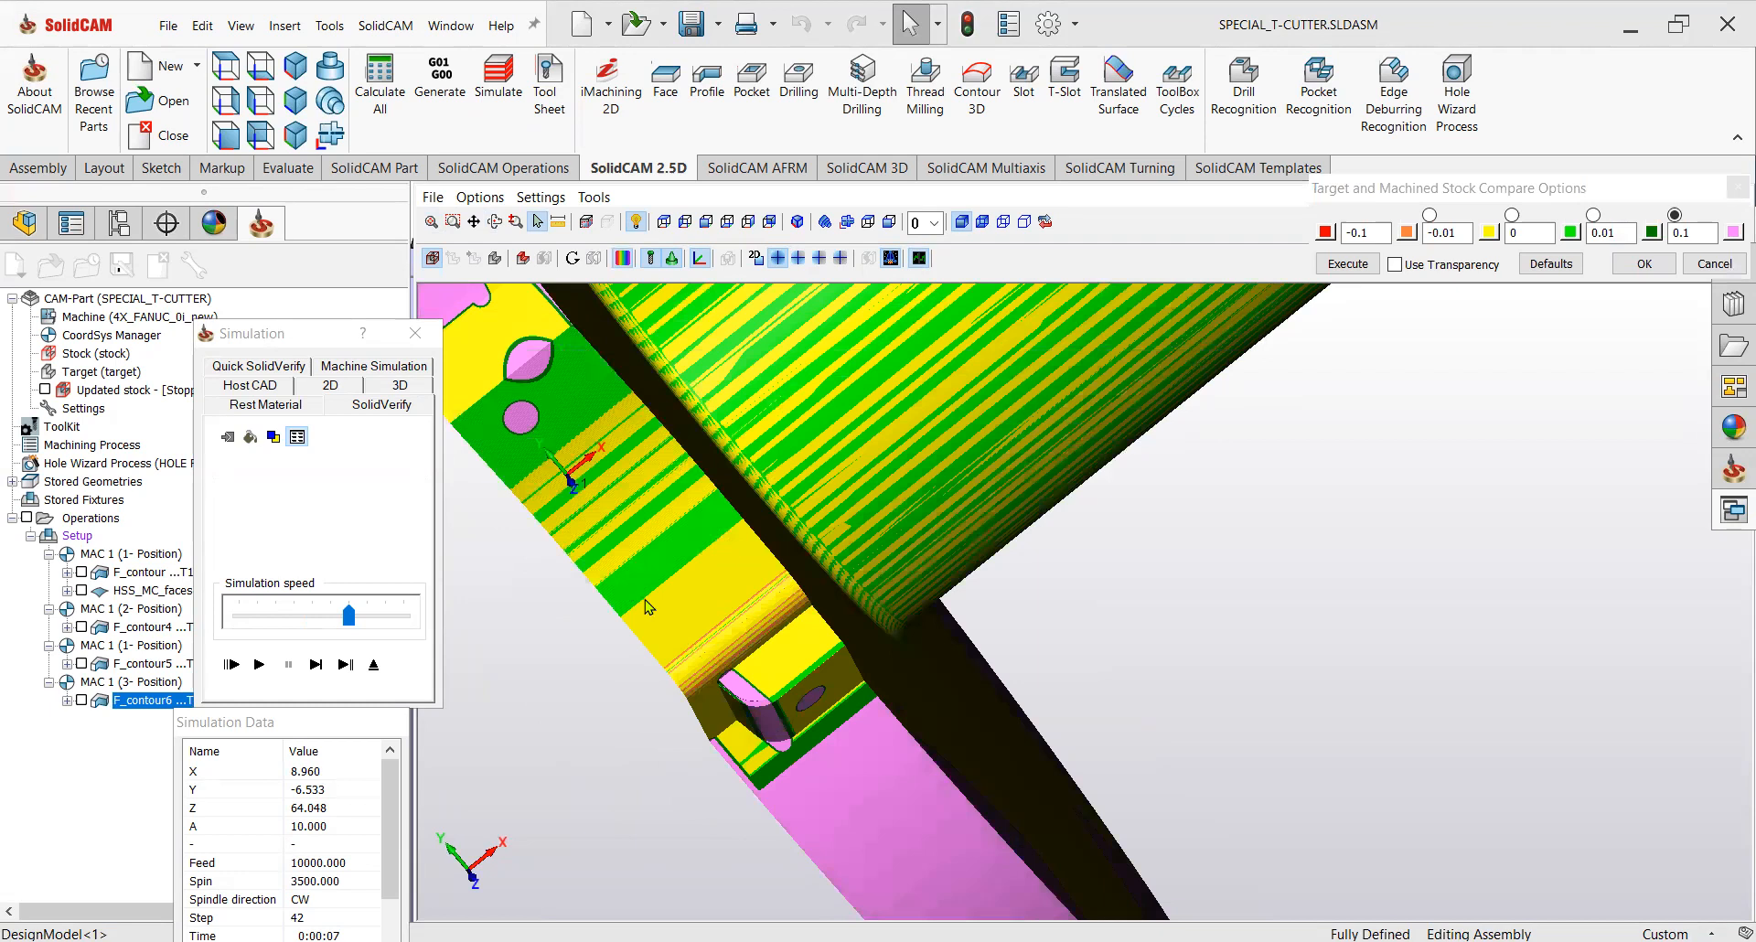
Exit the simulation and examine the next tooth position and its insert pin from a front view.
left_click(373, 664)
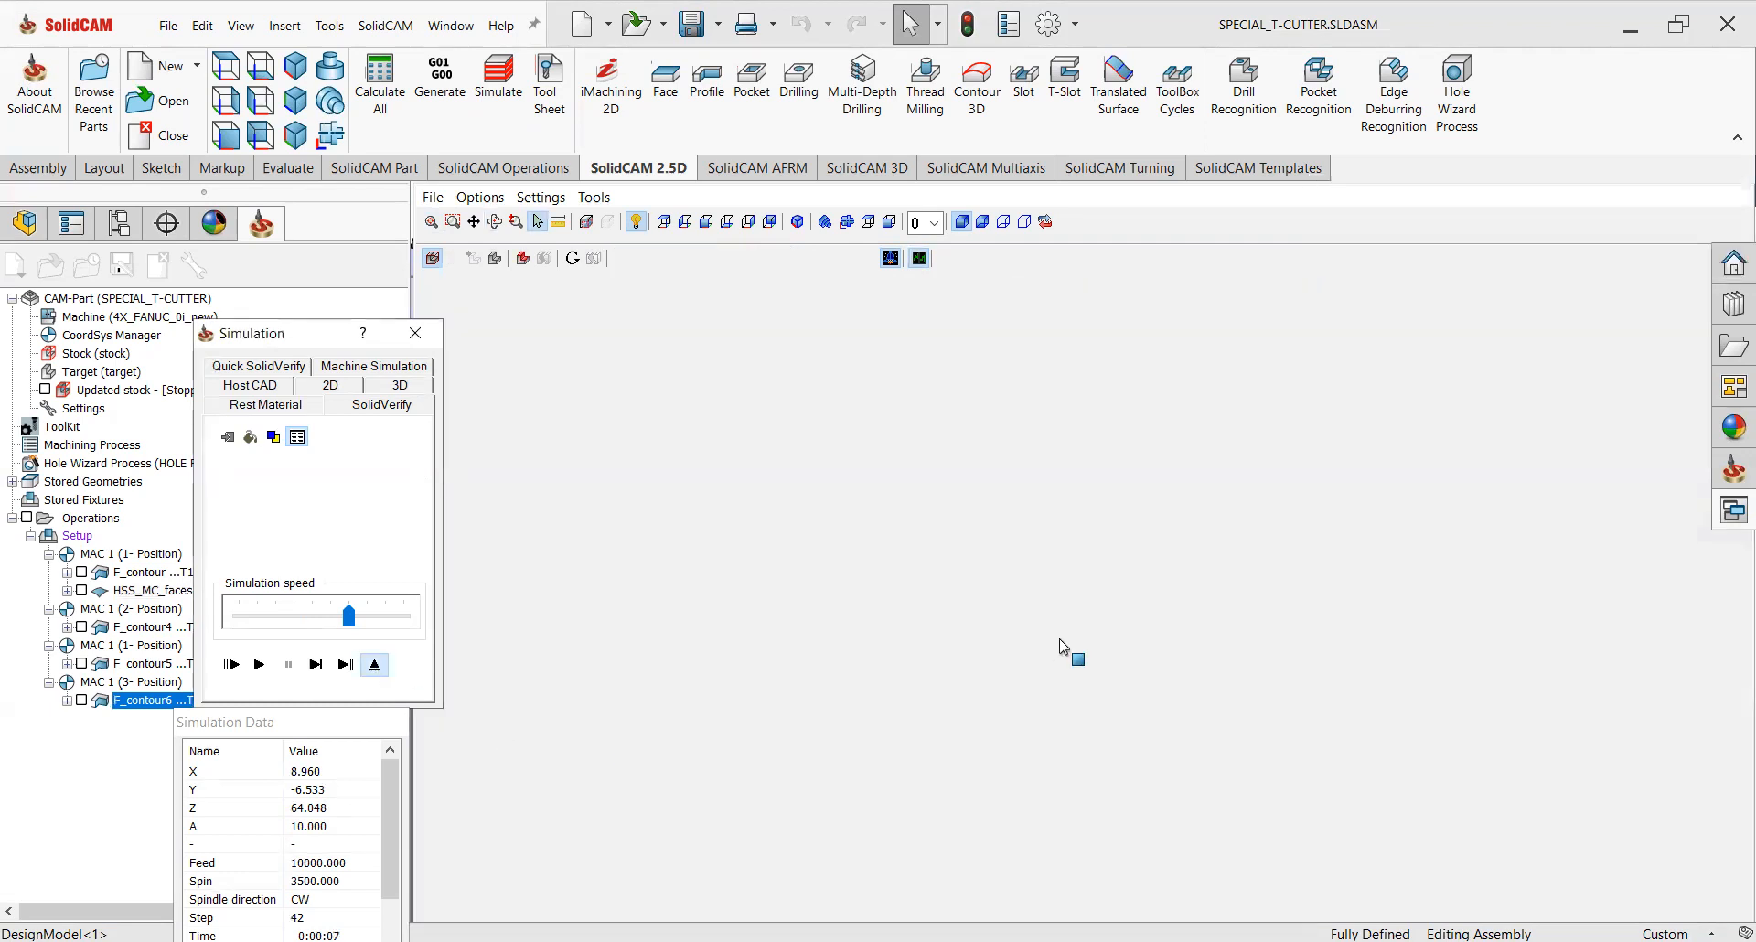
middle_click_drag(1109, 503, 1071, 595)
left_click(81, 701)
left_click(891, 205)
scroll(1006, 505, "down", 5)
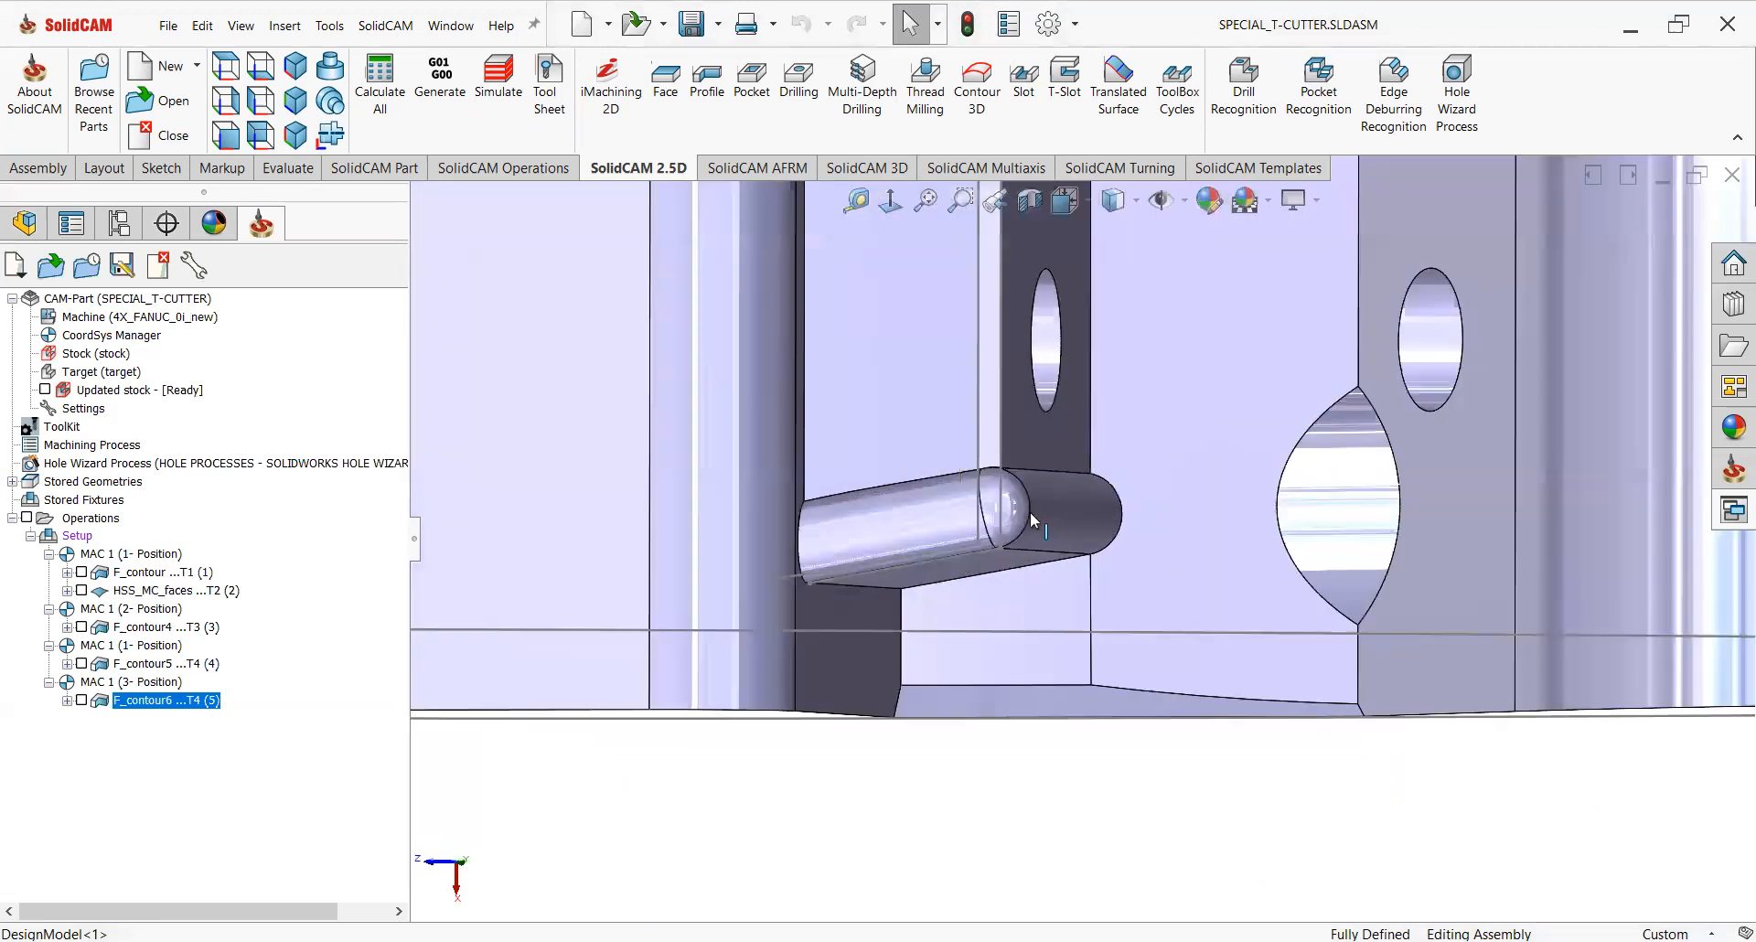
left_click(1041, 517)
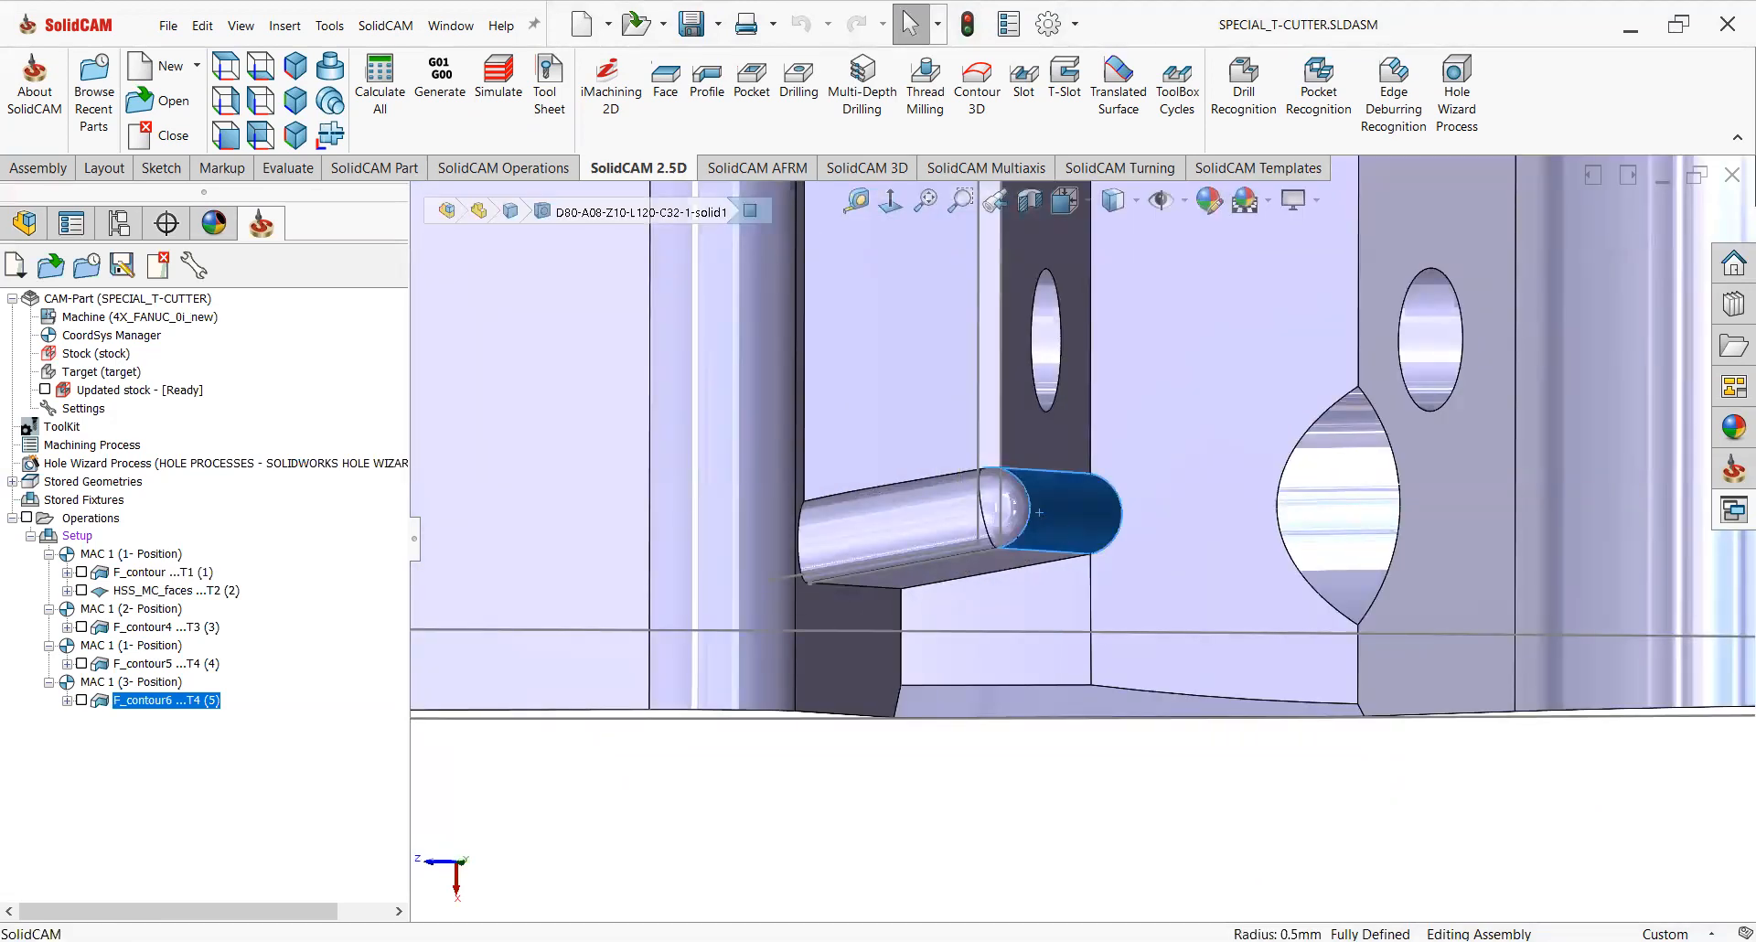
left_click(722, 776)
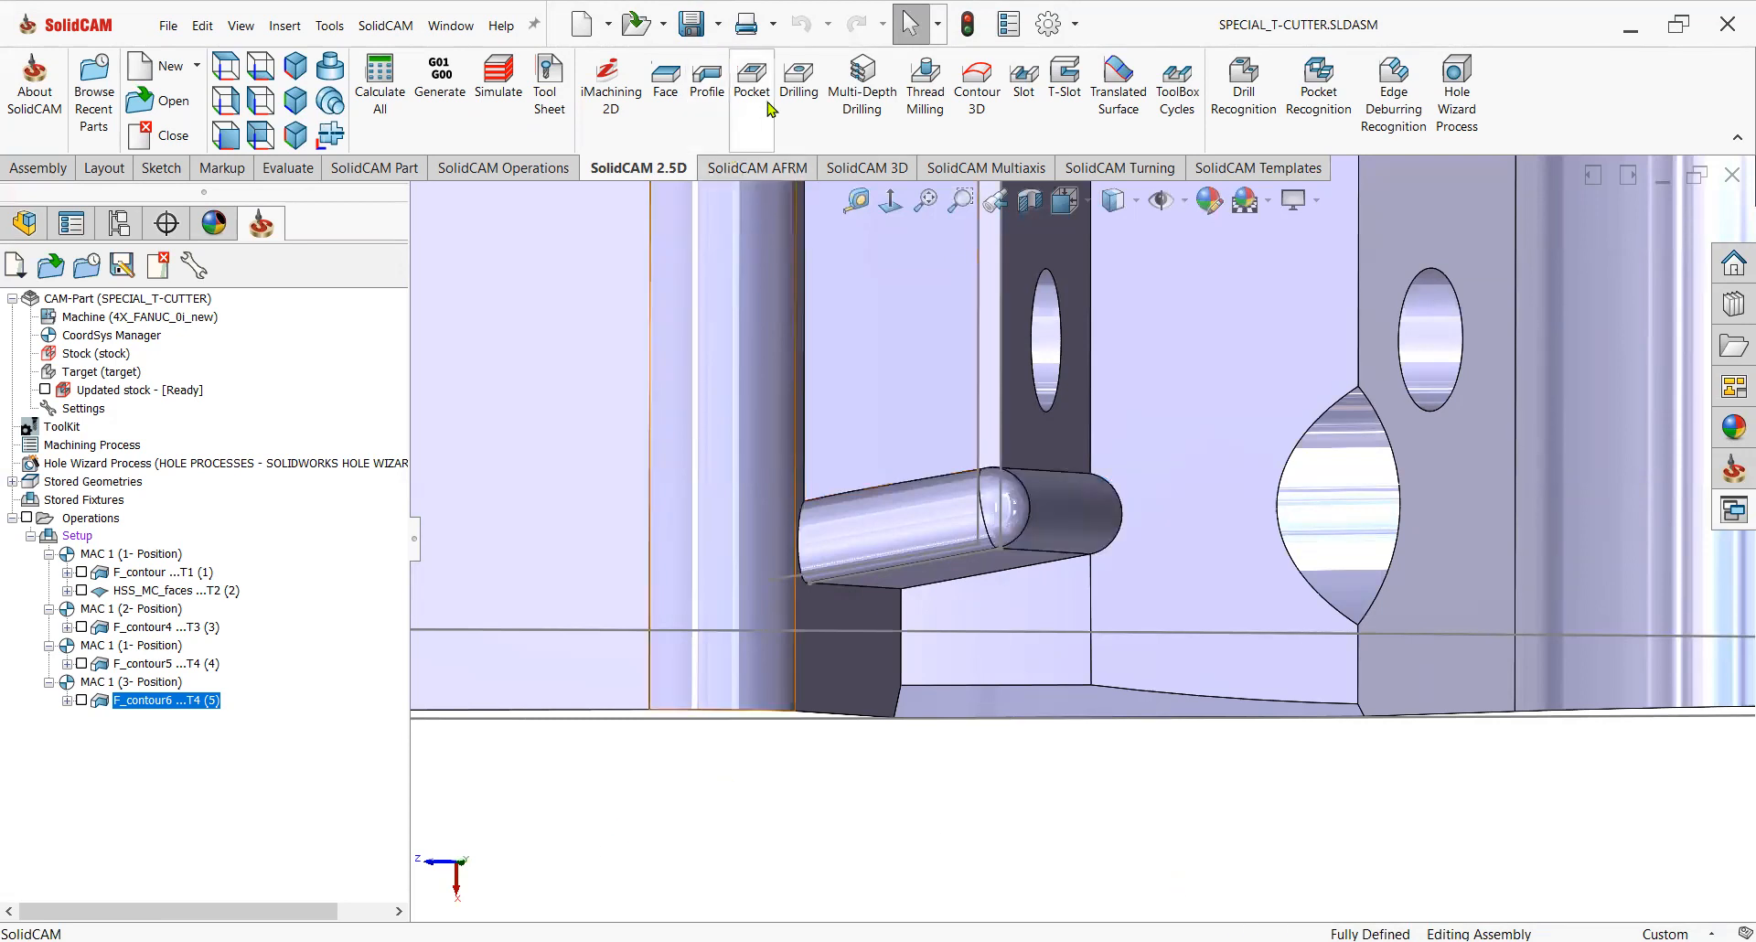
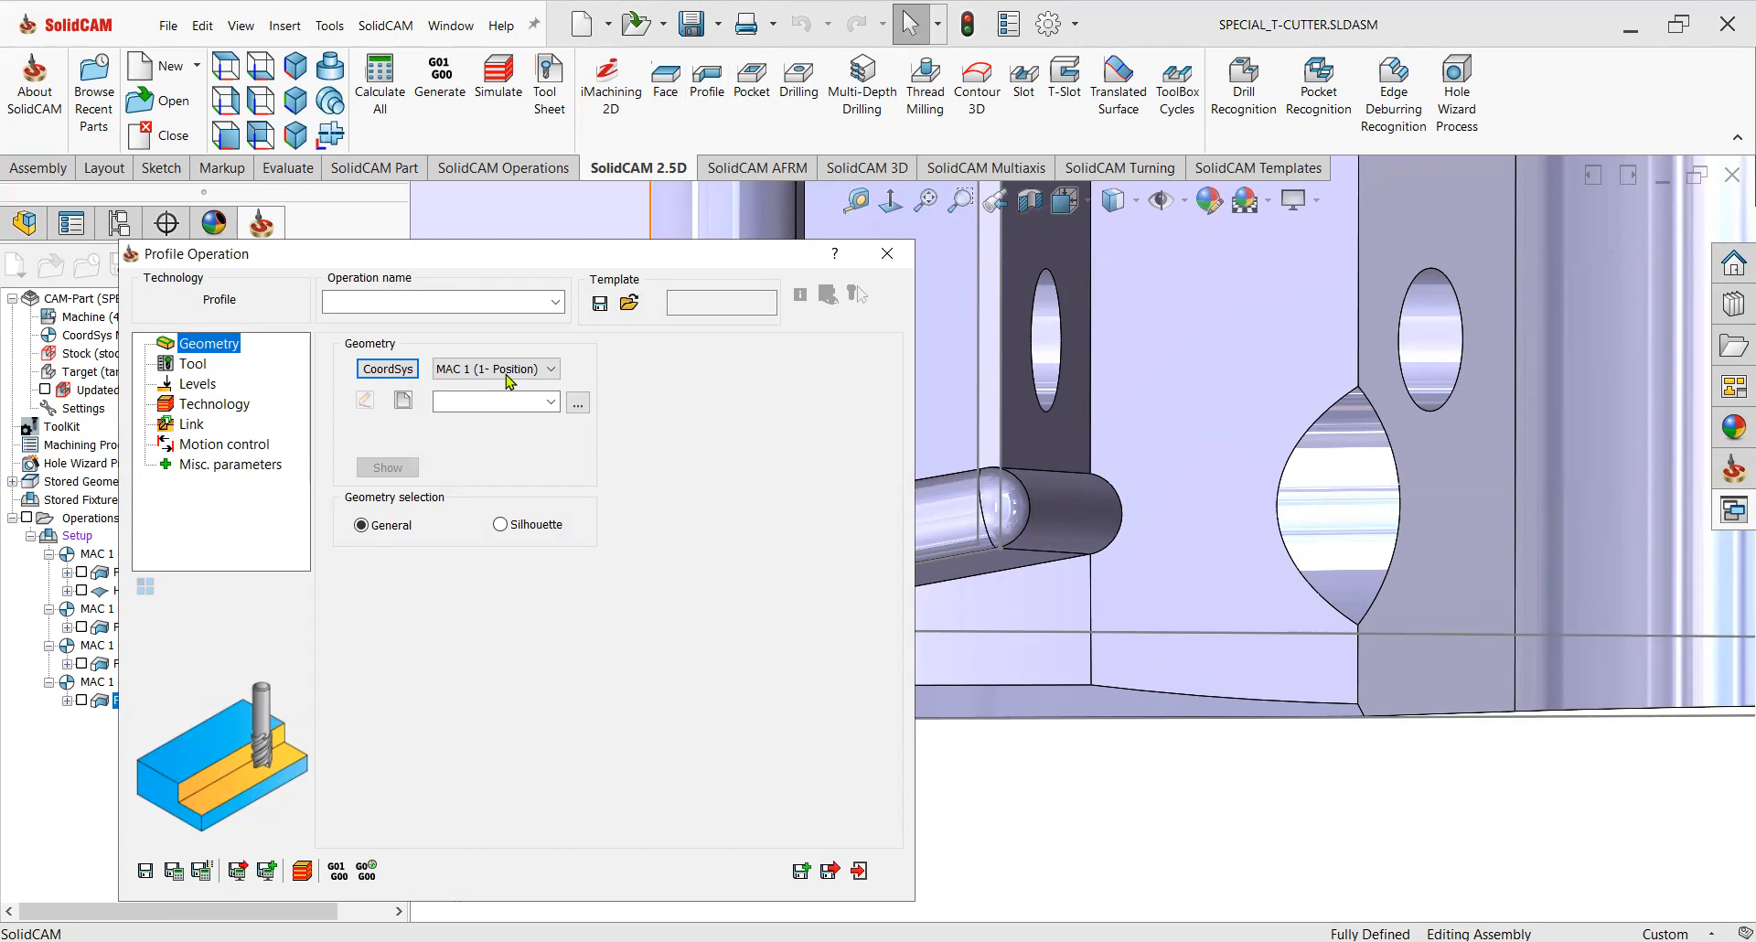
Define the contour7 geometry by chaining the pocket edge beside the next insert pin and confirm it.
left_click(405, 403)
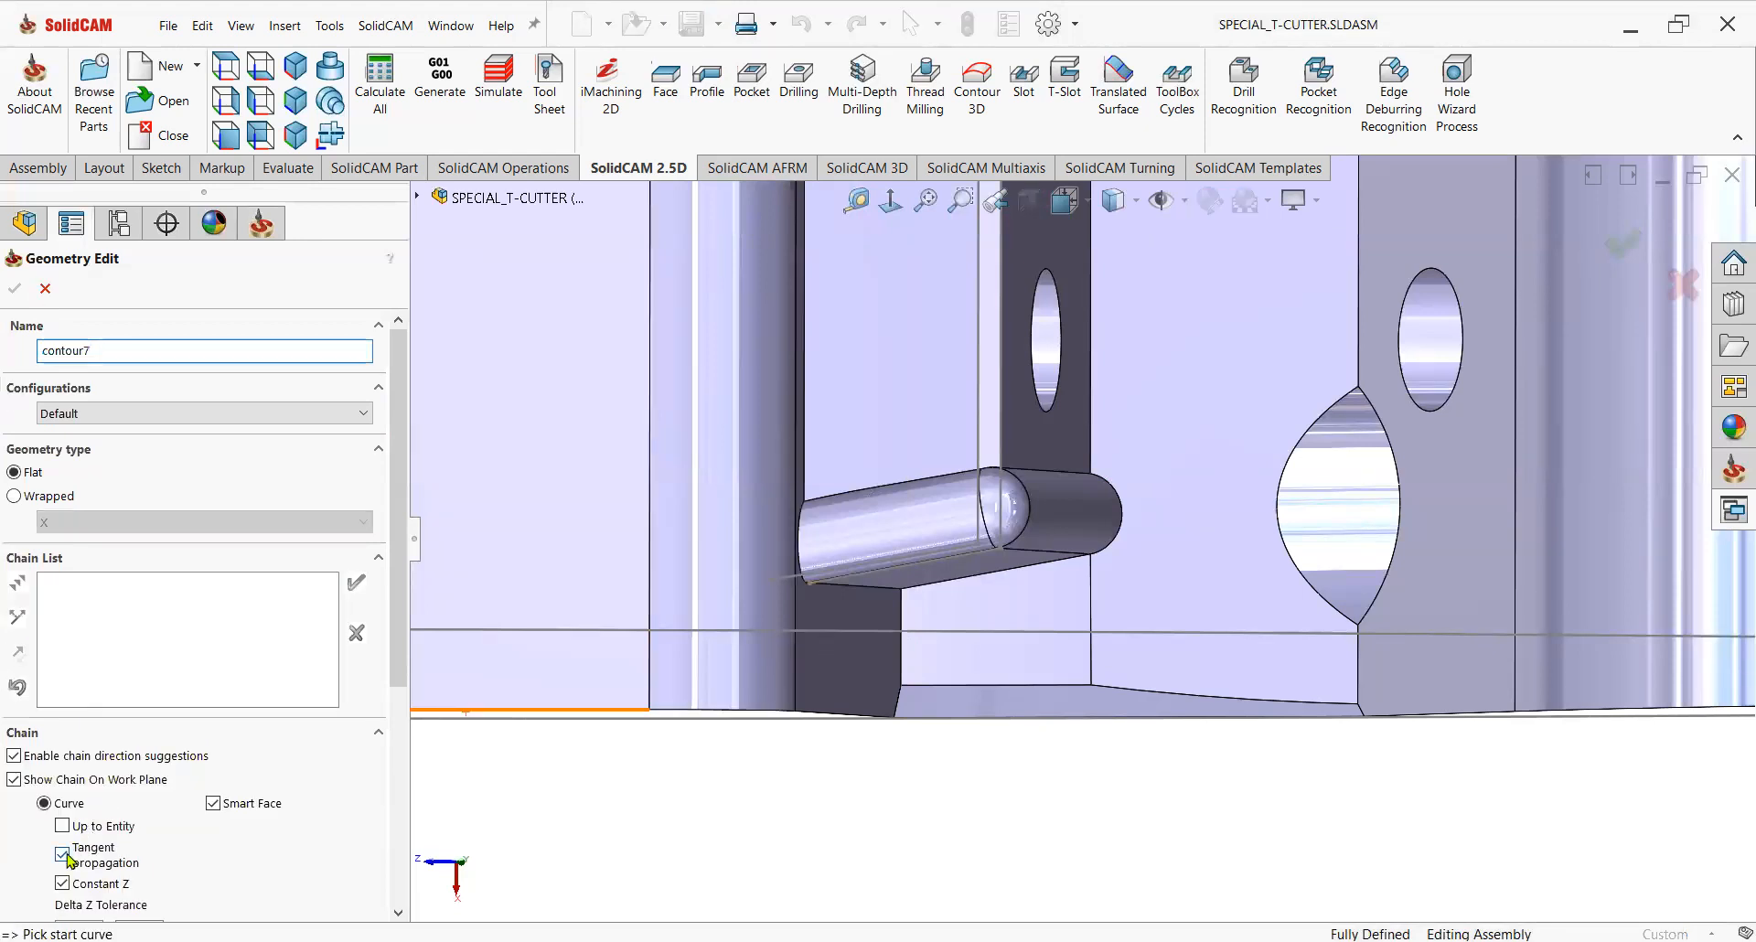
scroll(969, 624, "up", 2)
middle_click_drag(970, 616, 986, 607)
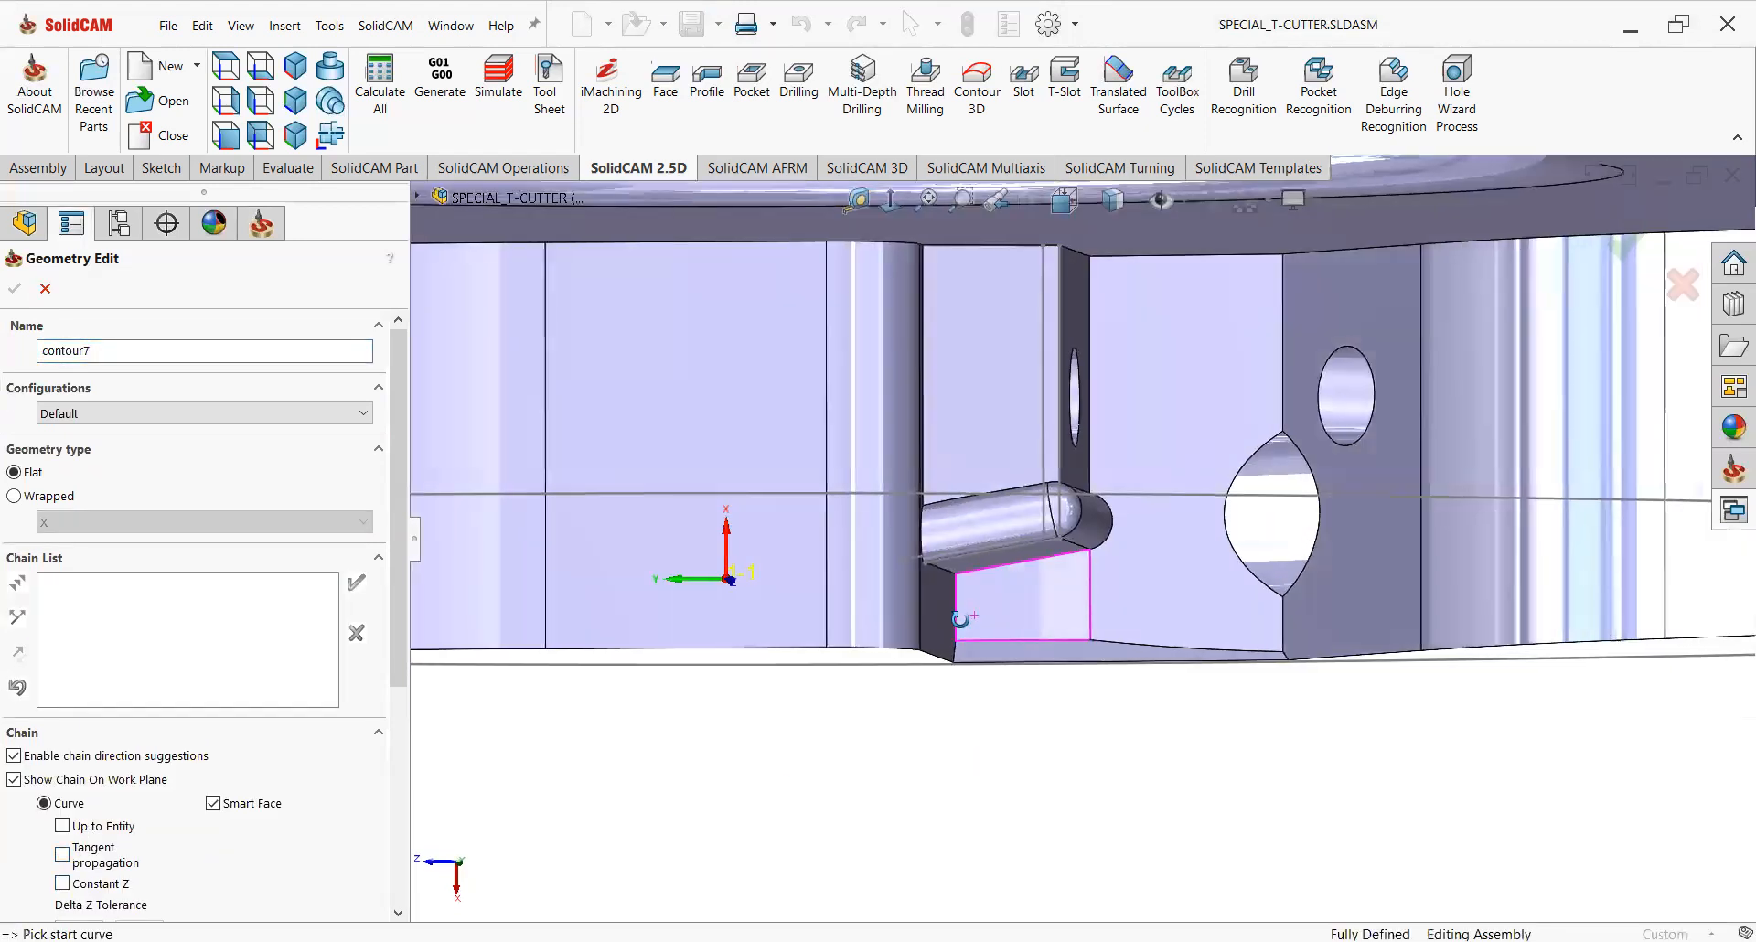
left_click(887, 209)
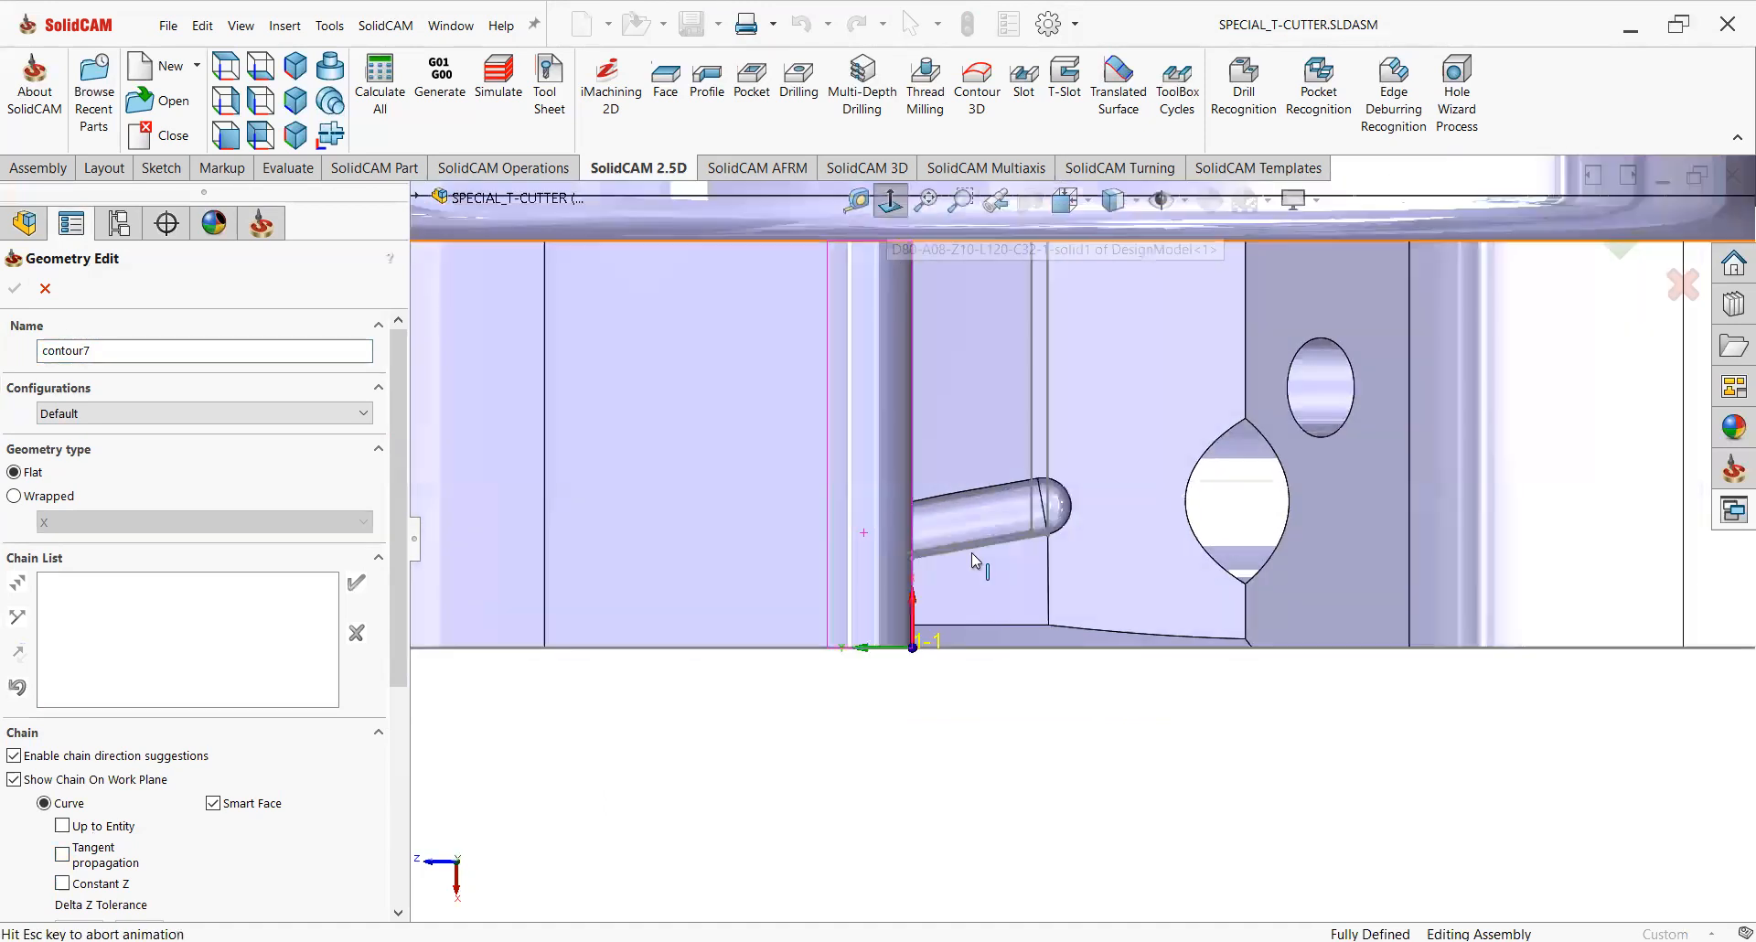
left_click(932, 554)
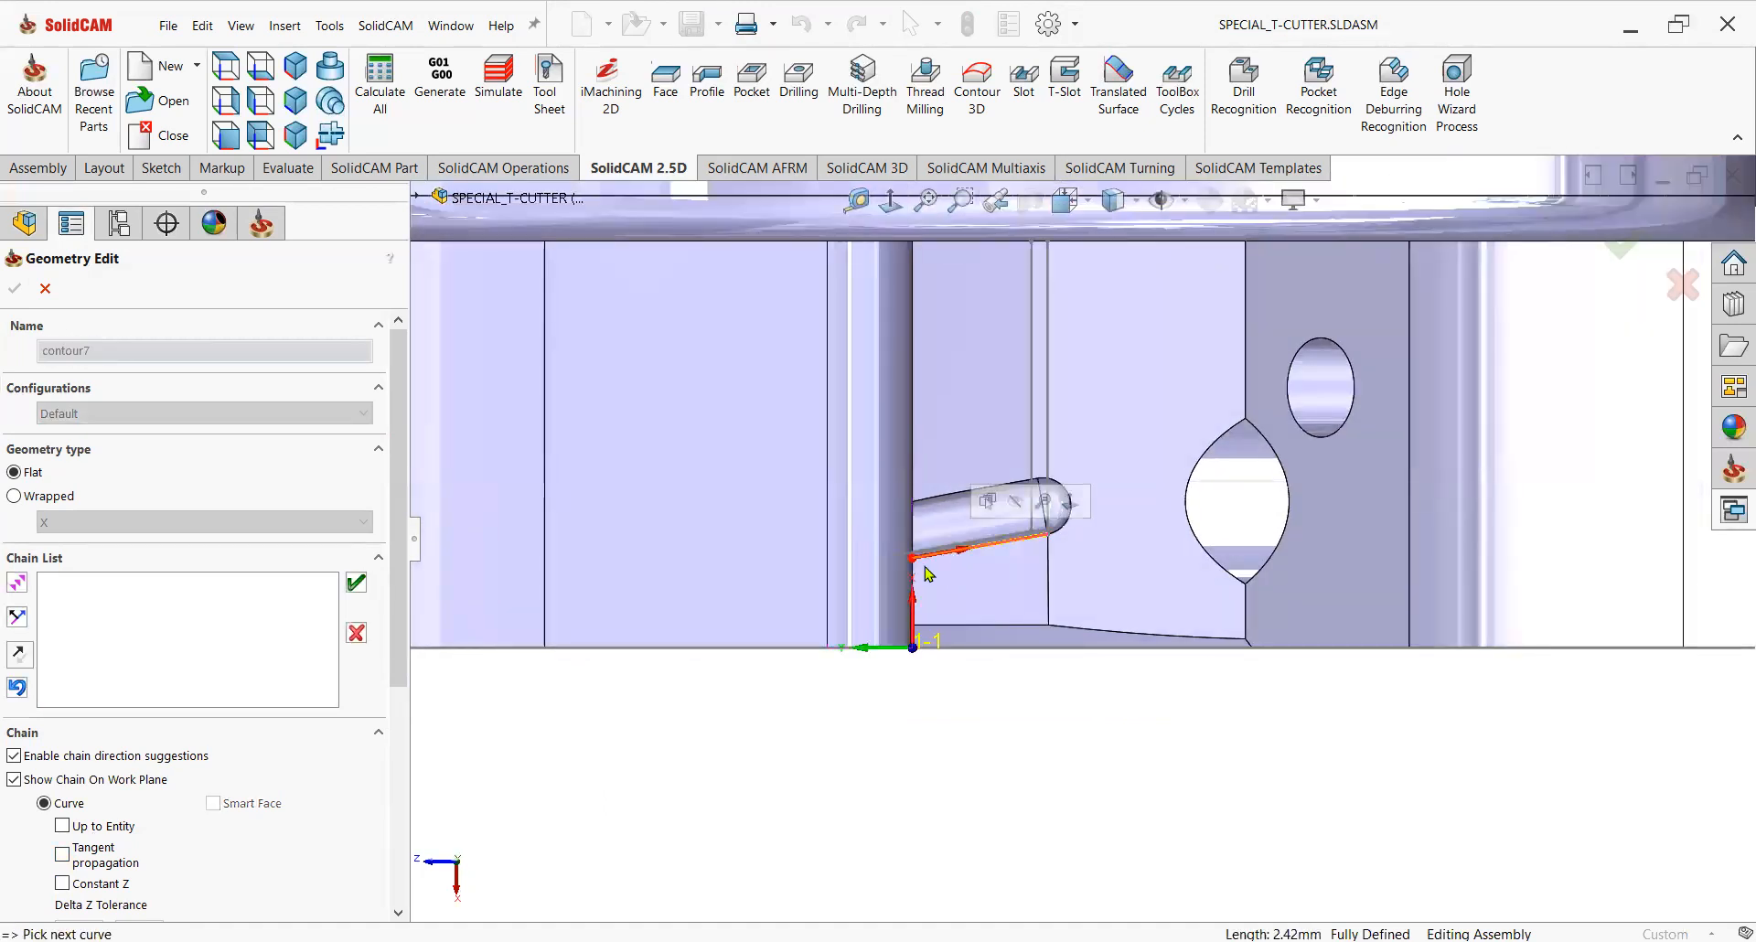
left_click(355, 586)
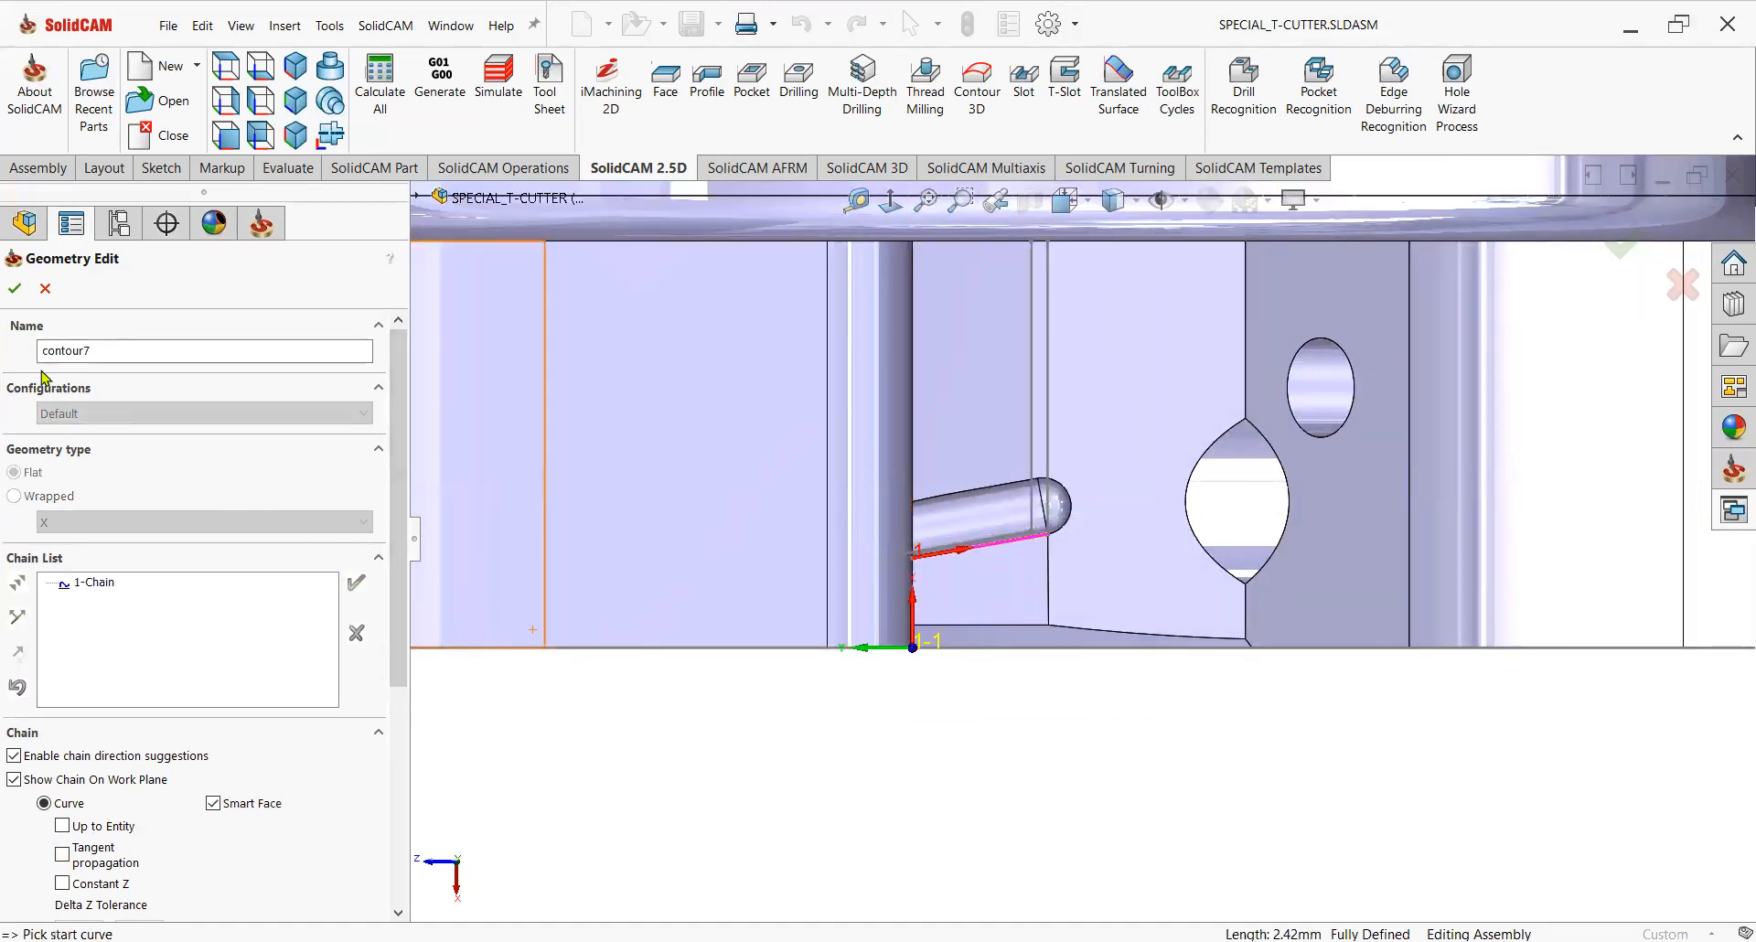
left_click(15, 288)
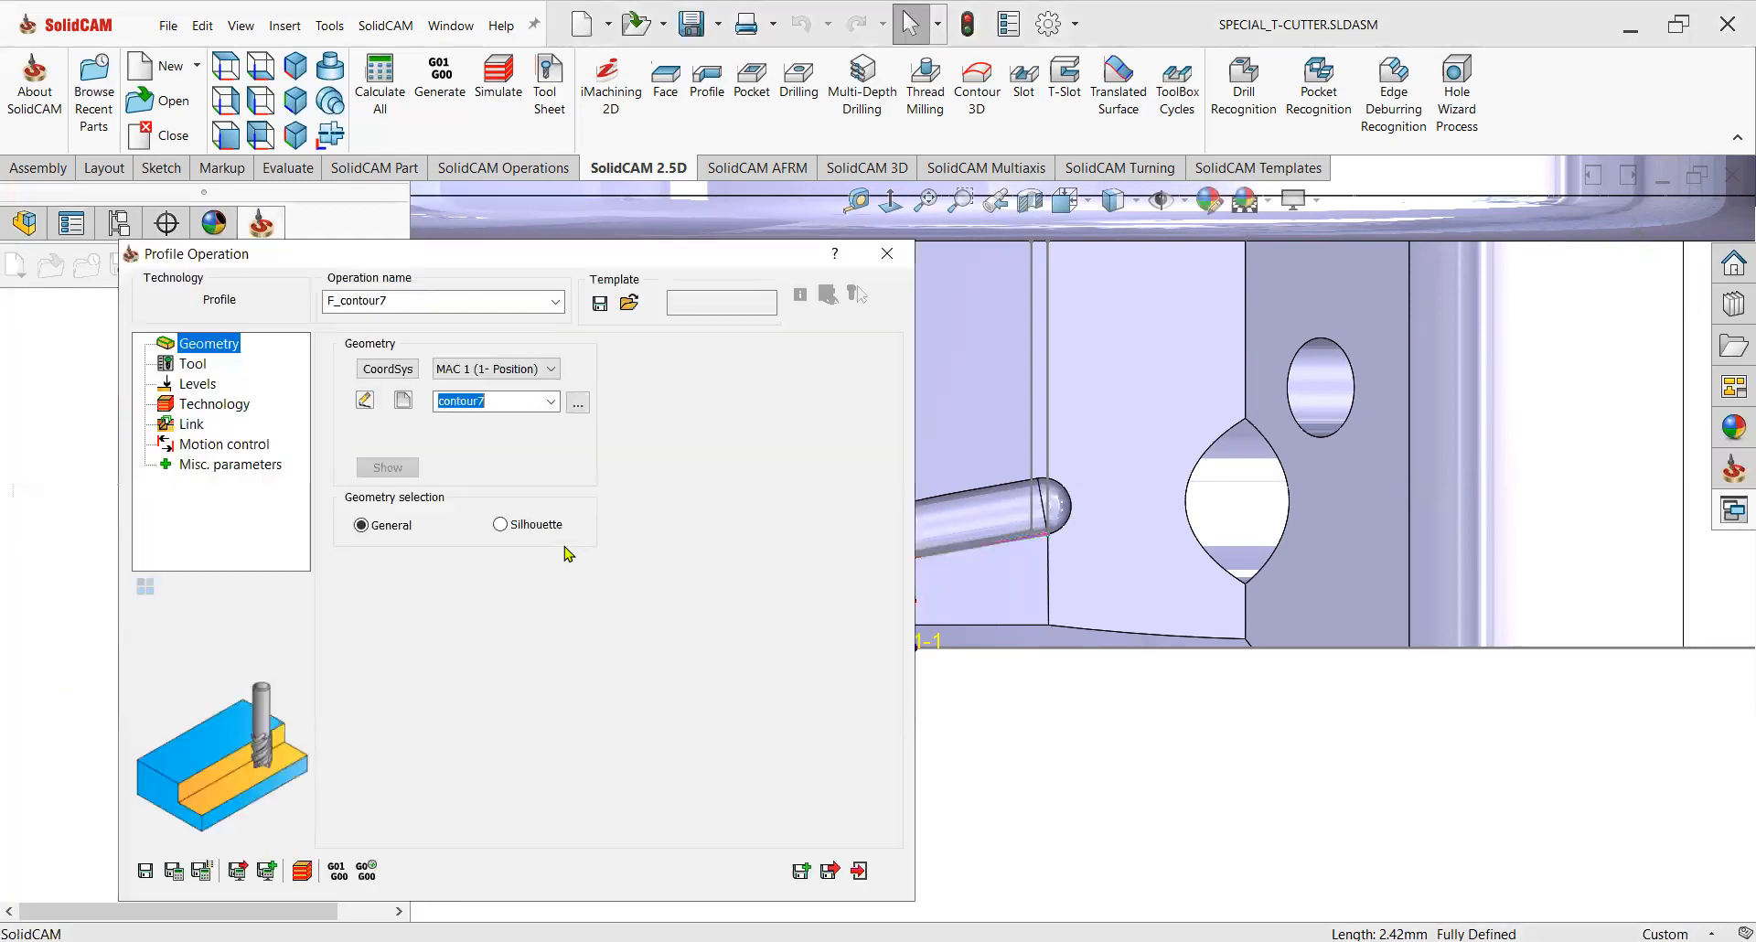
Open the operation's tool selection and duplicate tool 4 as a new tool 5.
left_click(194, 366)
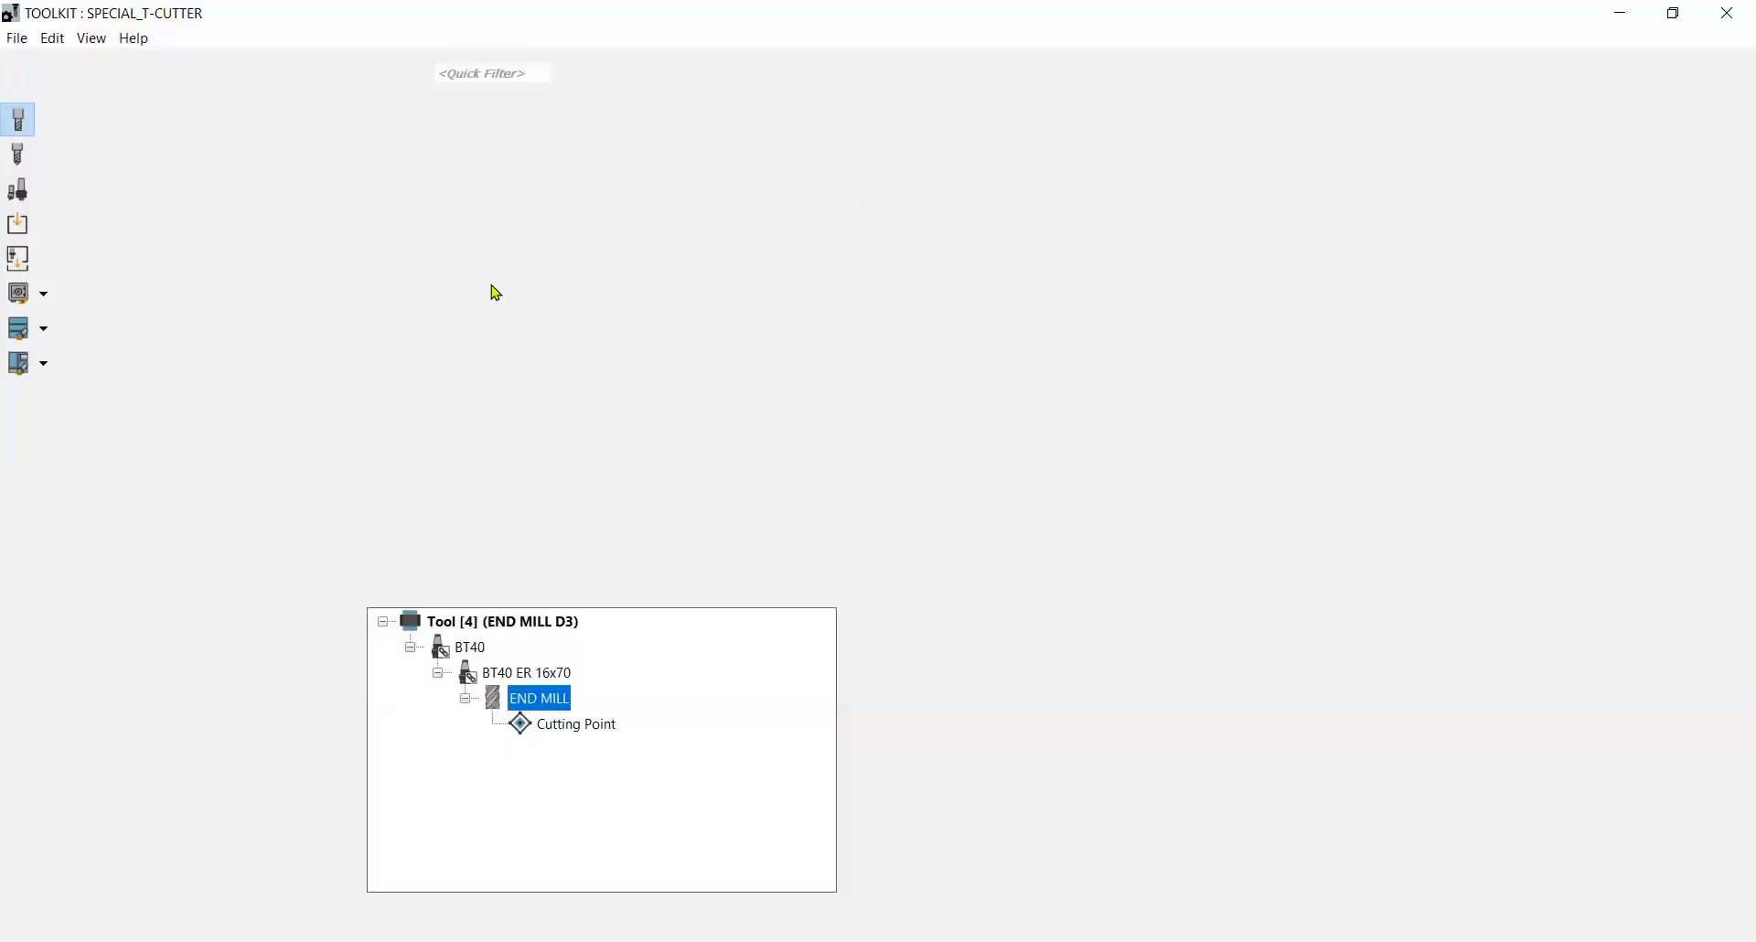
right_click(485, 253)
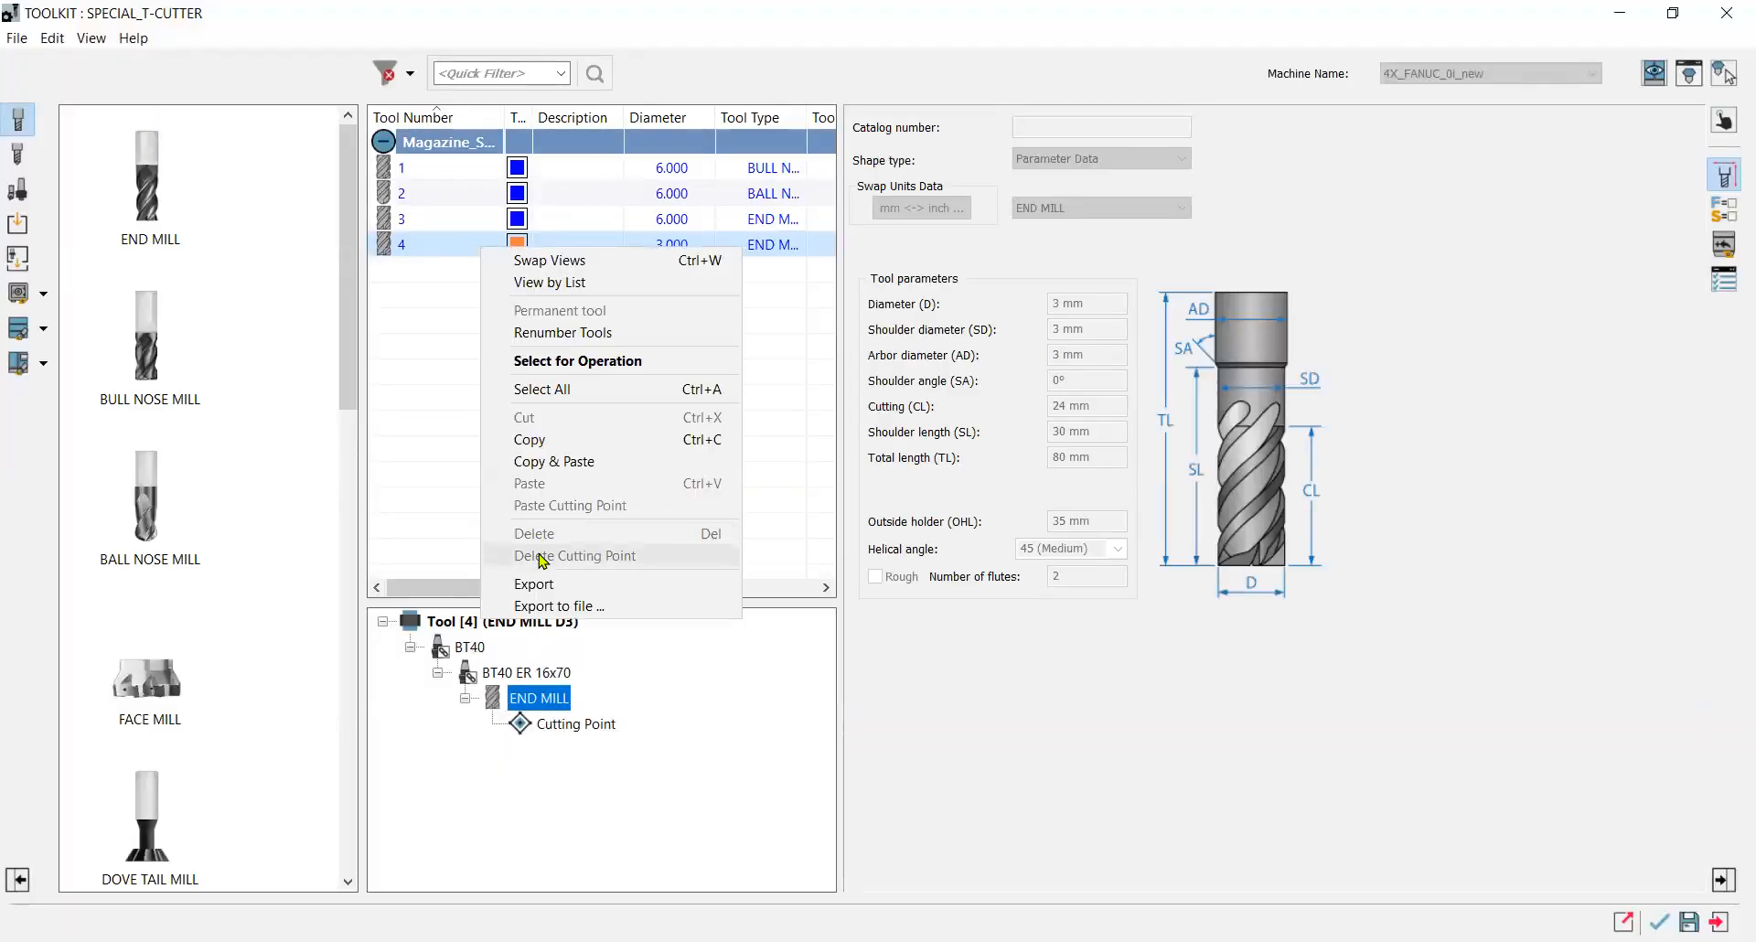
left_click(553, 461)
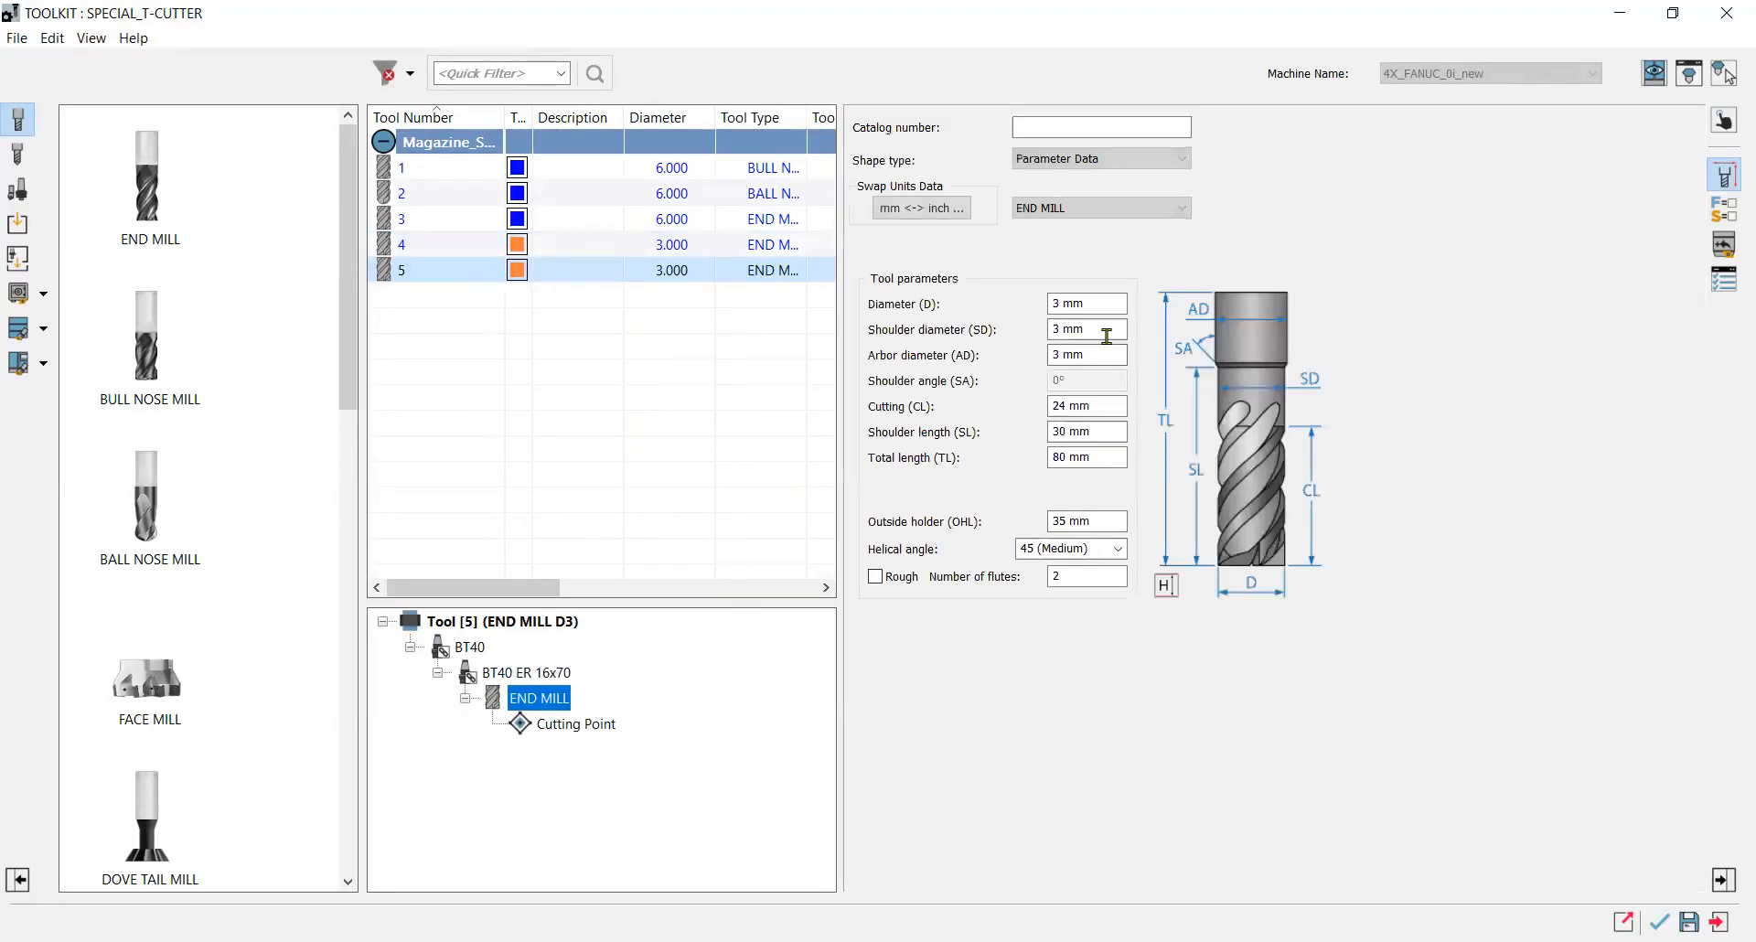
Change tool 5 to a ball nose mill with a 1 mm diameter.
left_click_drag(1089, 305, 1050, 305)
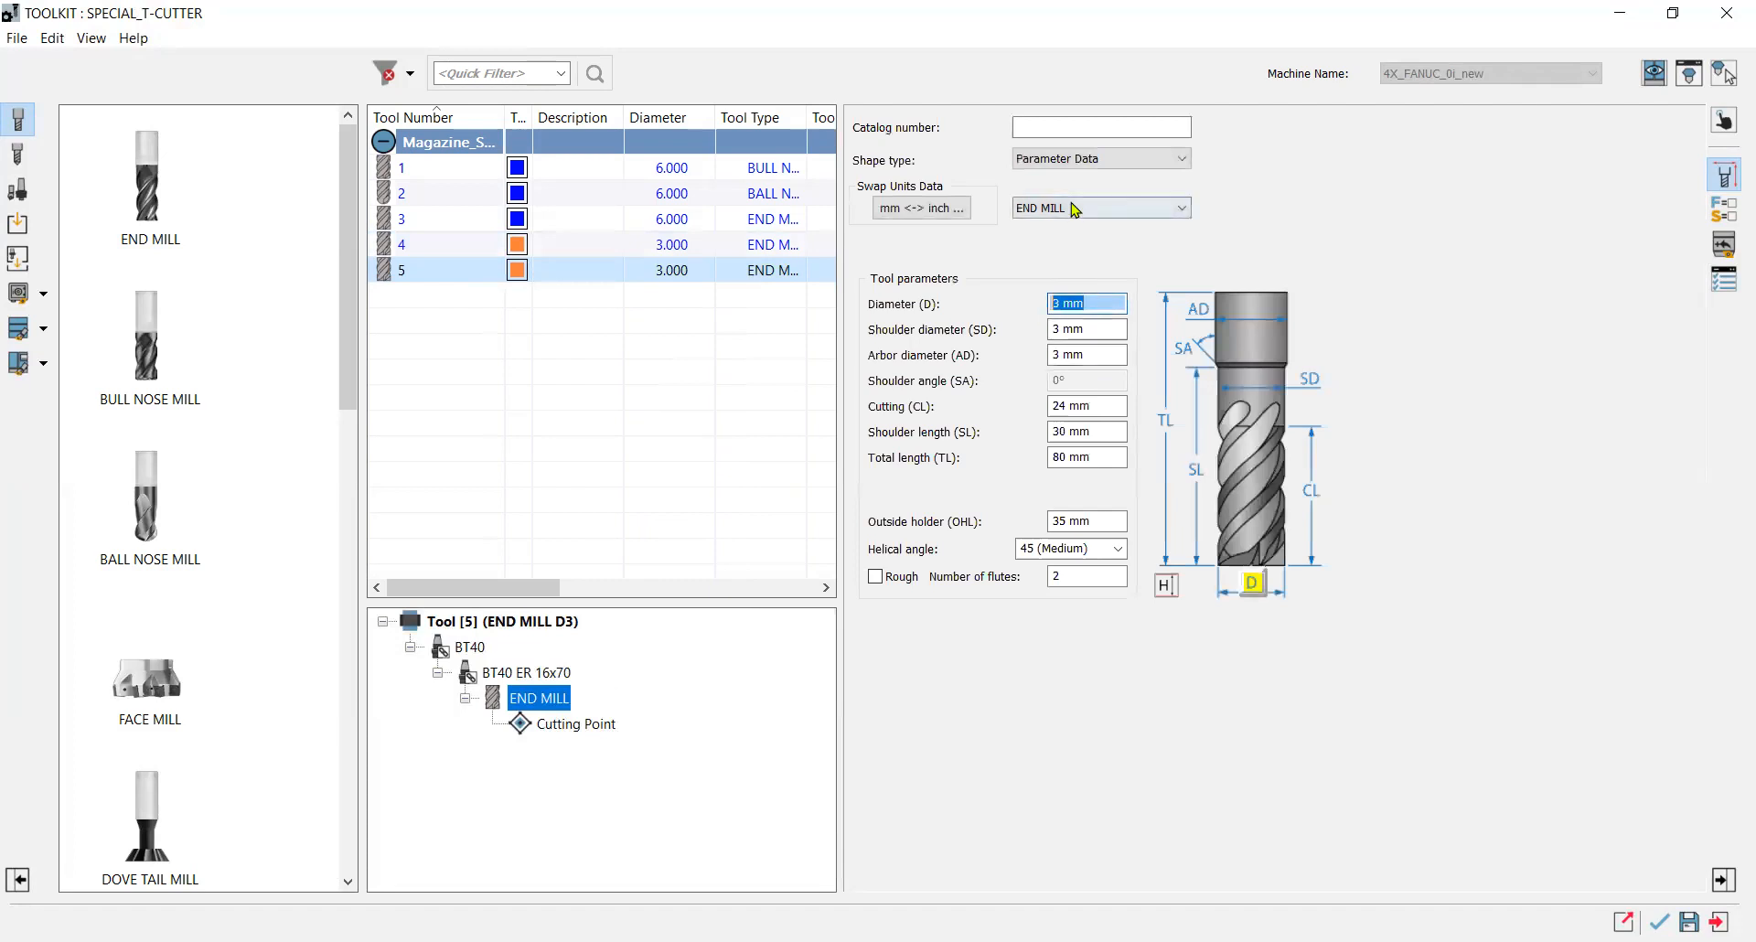
left_click(1076, 210)
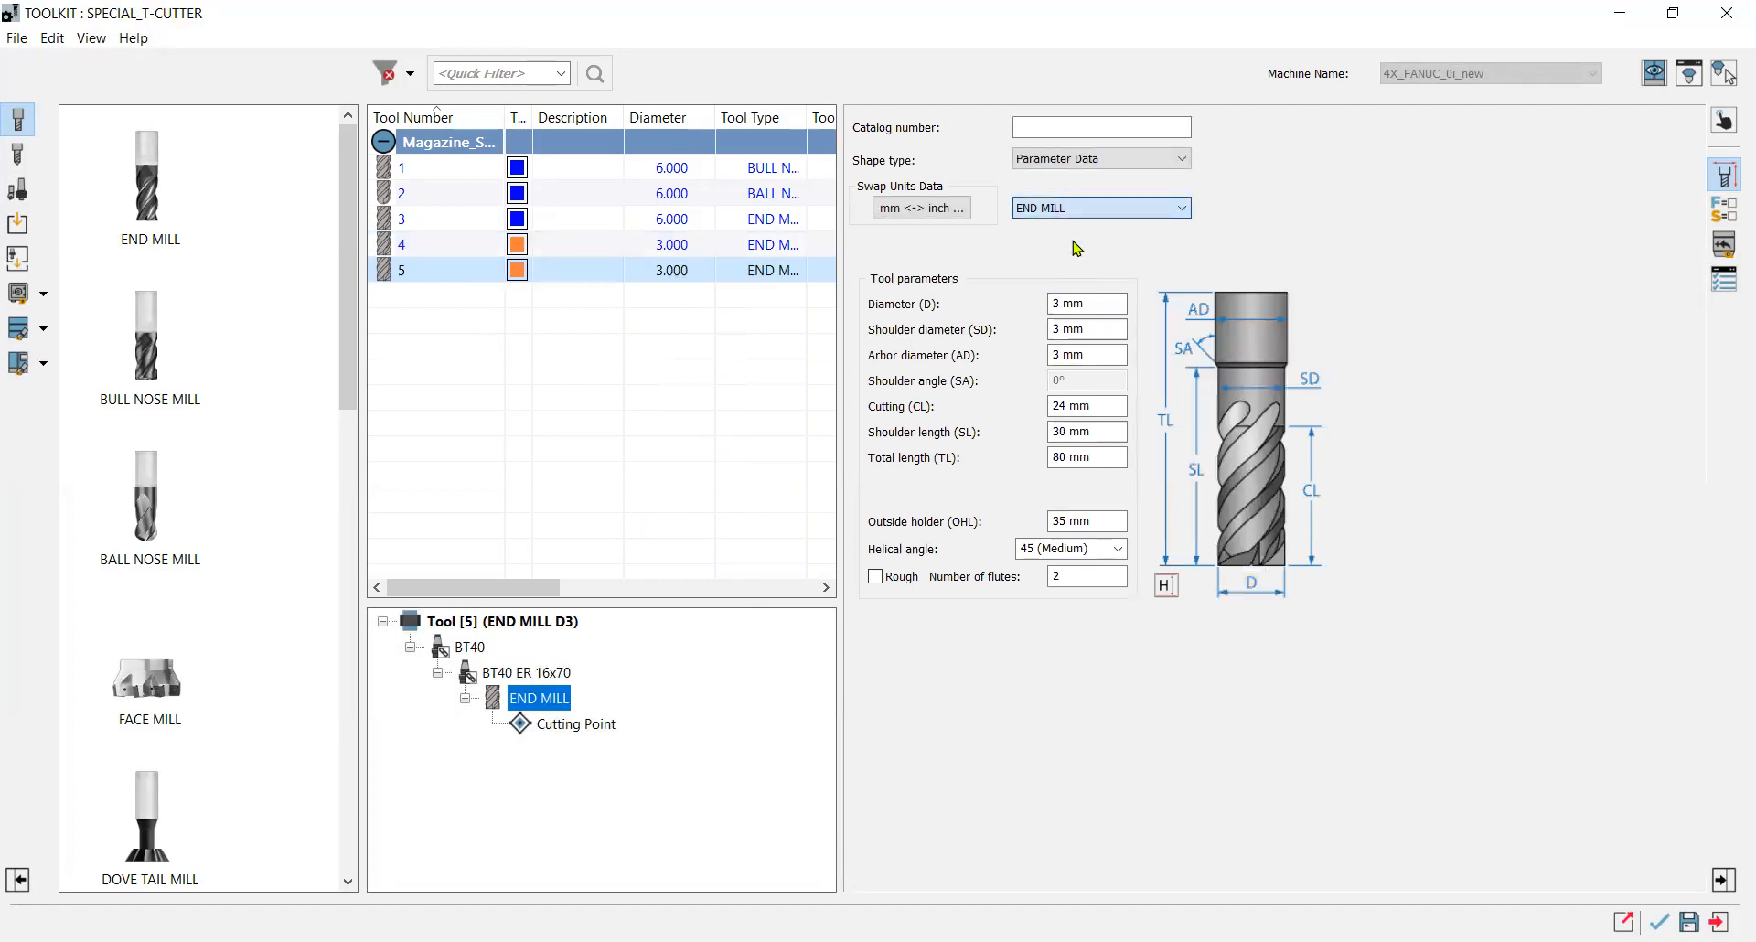
key("Down")
key("Down")
key("Tab")
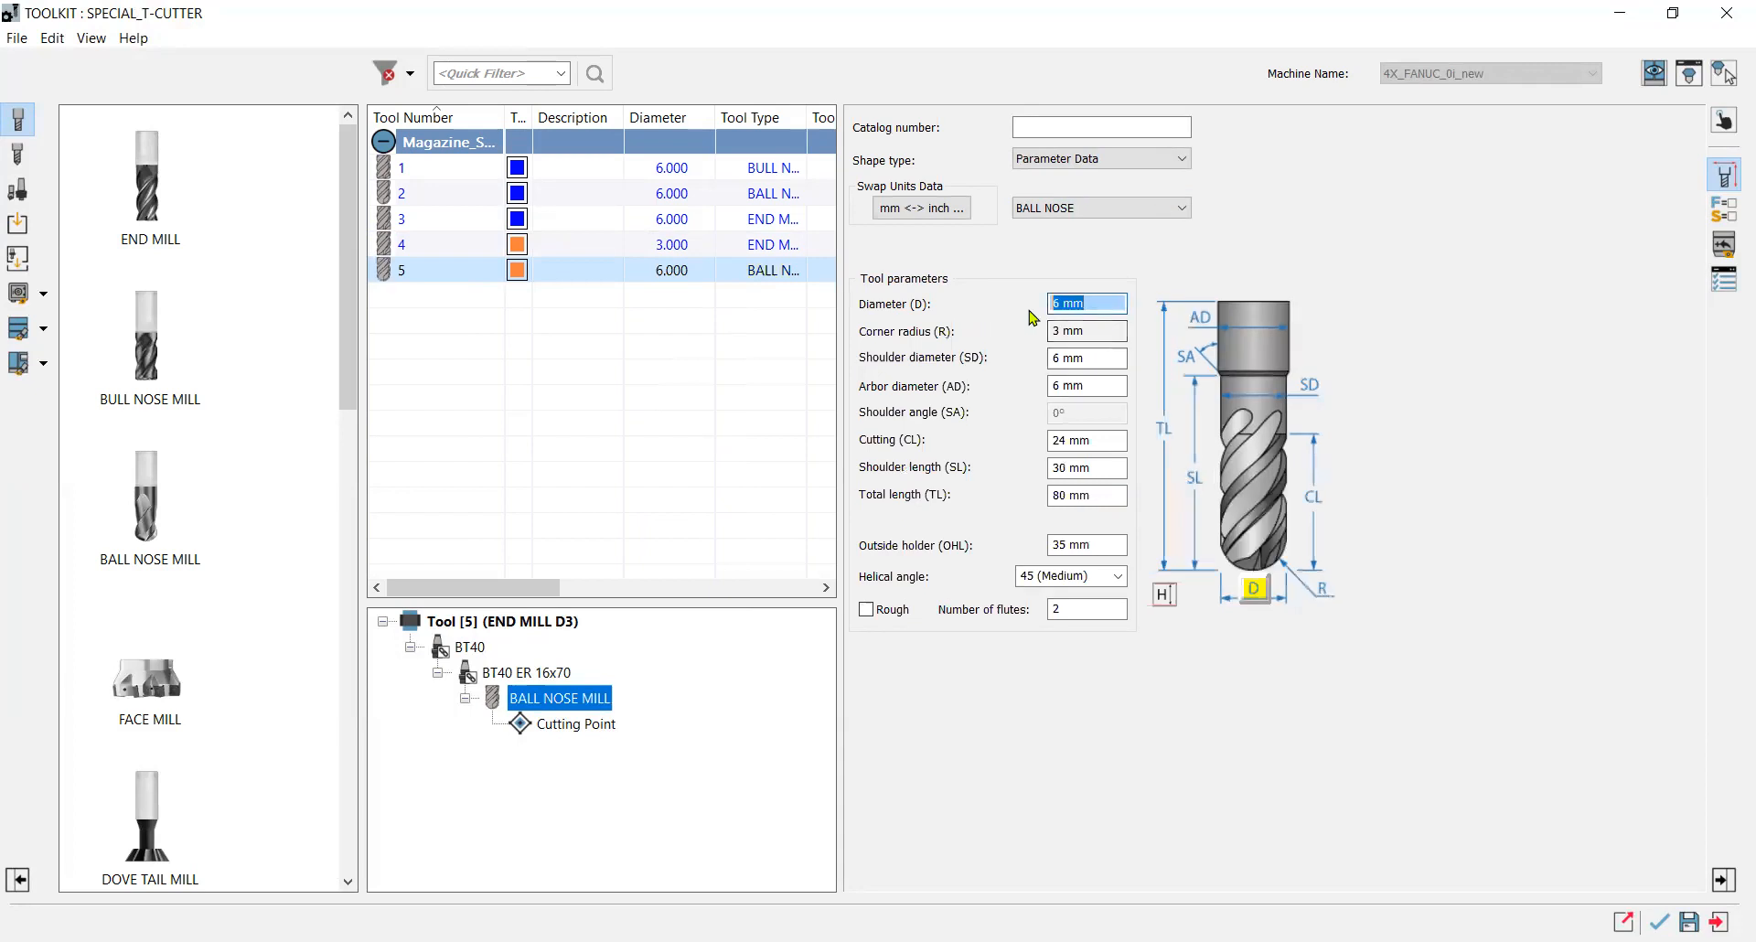
type("1")
key("Tab")
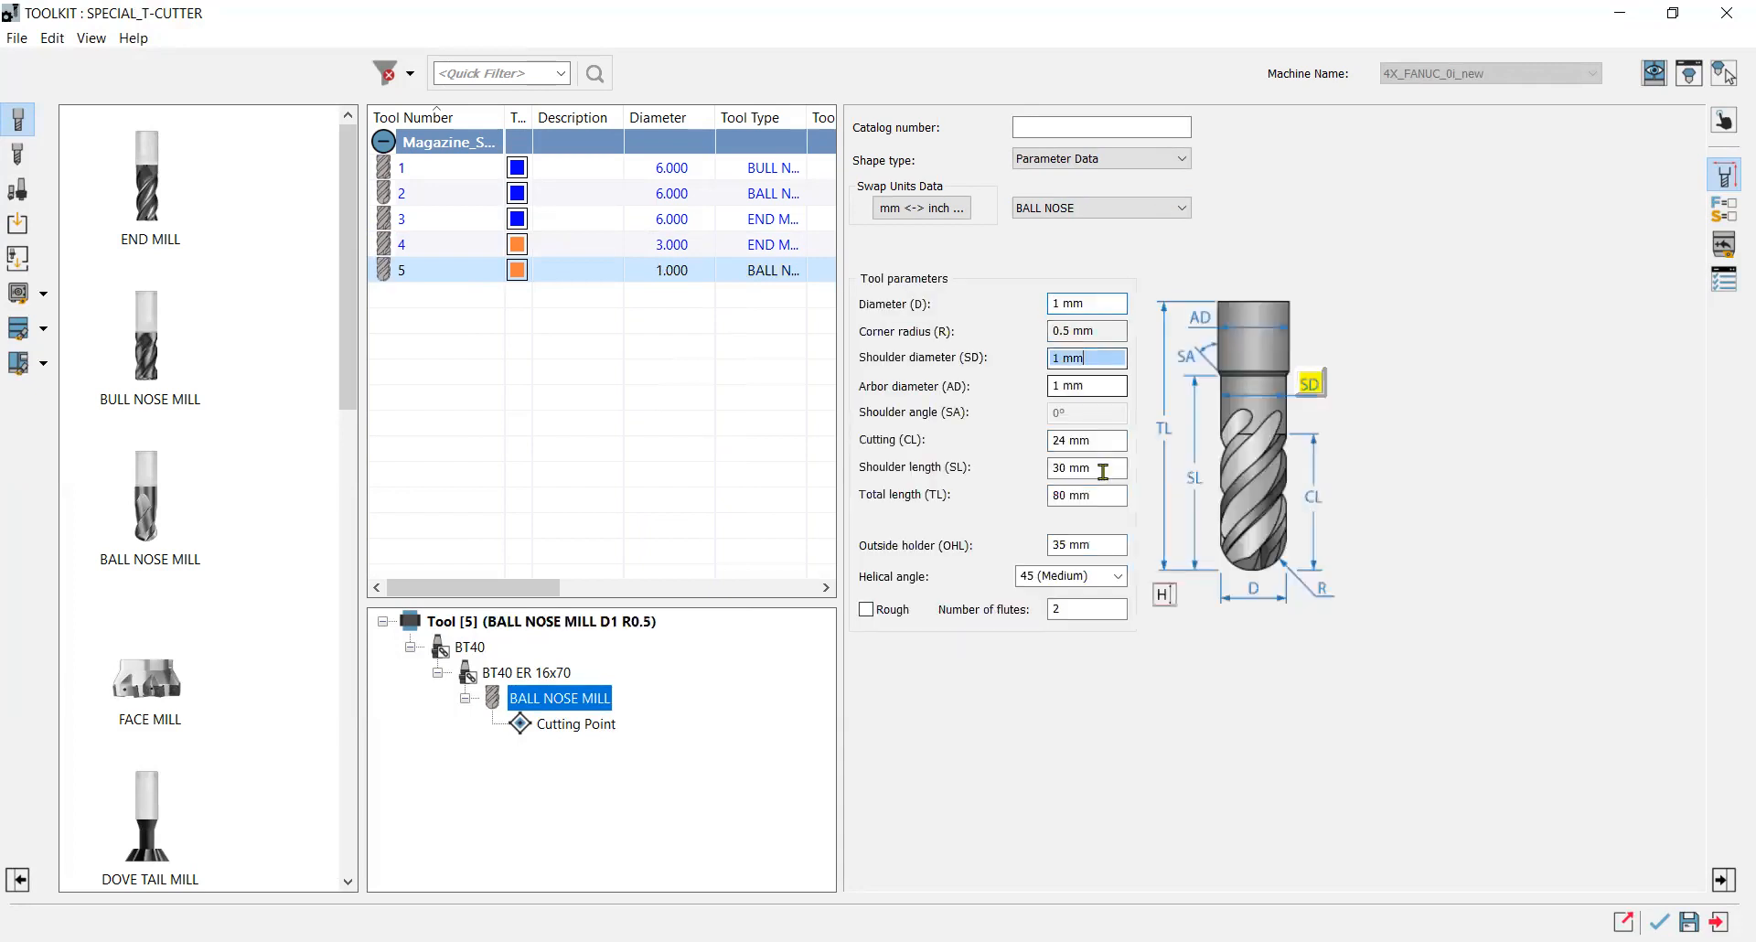
Open the Tool Viewer to preview the ball nose mill's shape.
left_click(1659, 921)
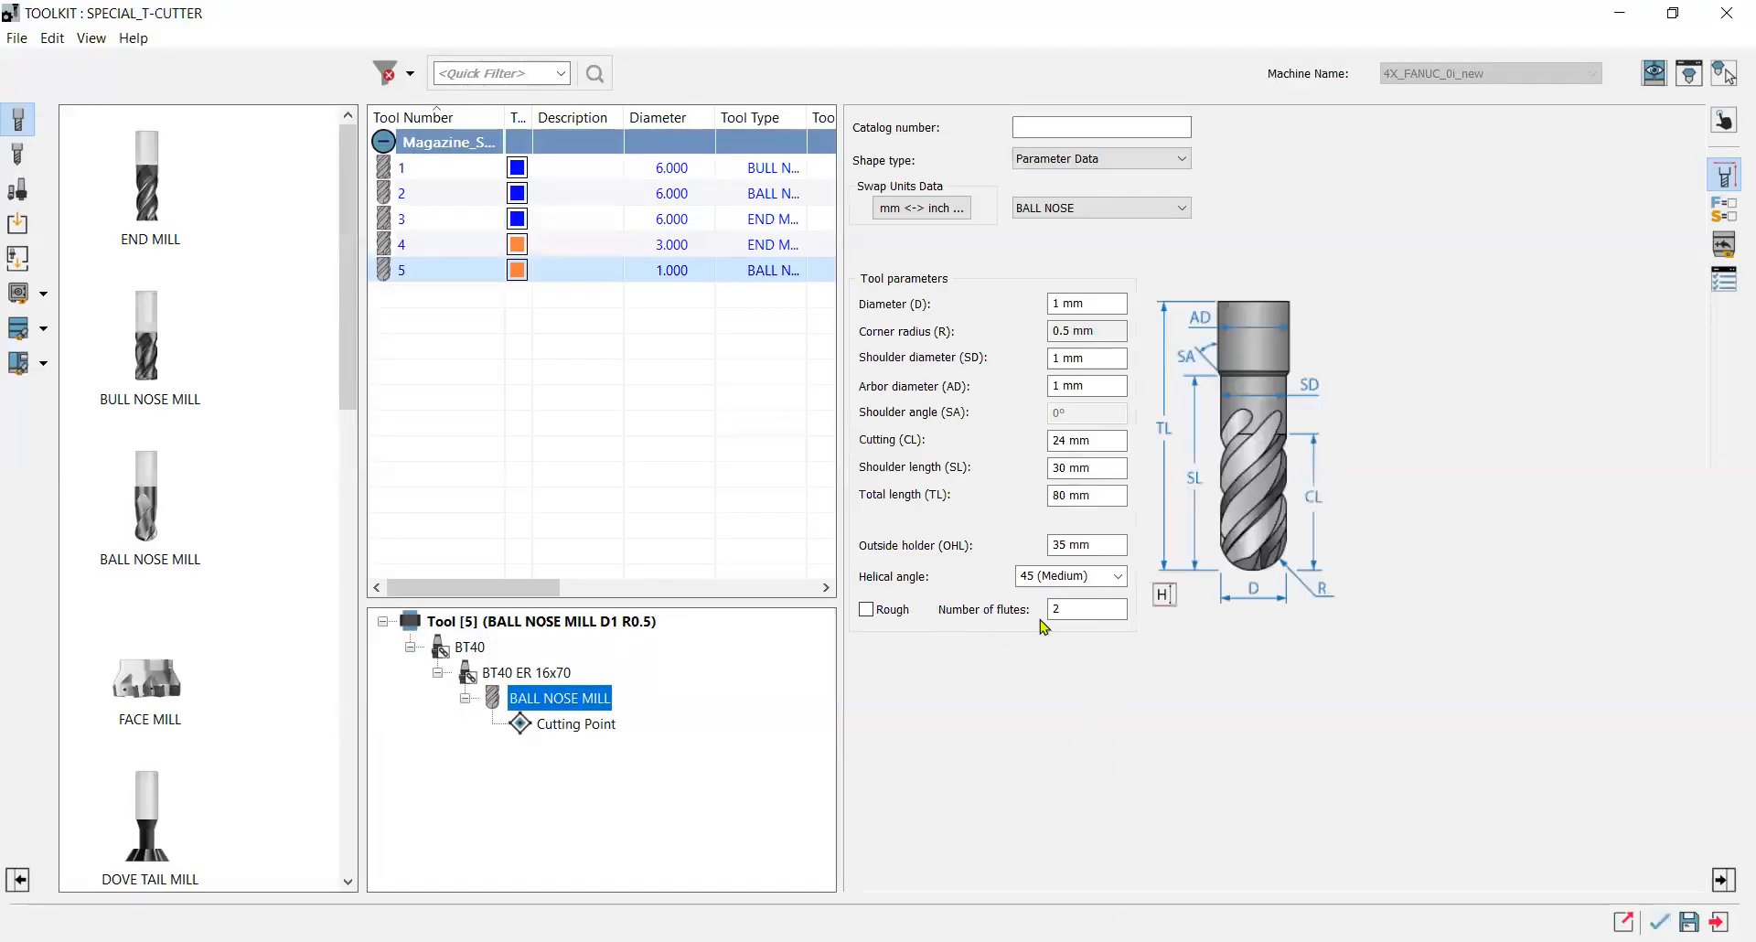
double_click(663, 626)
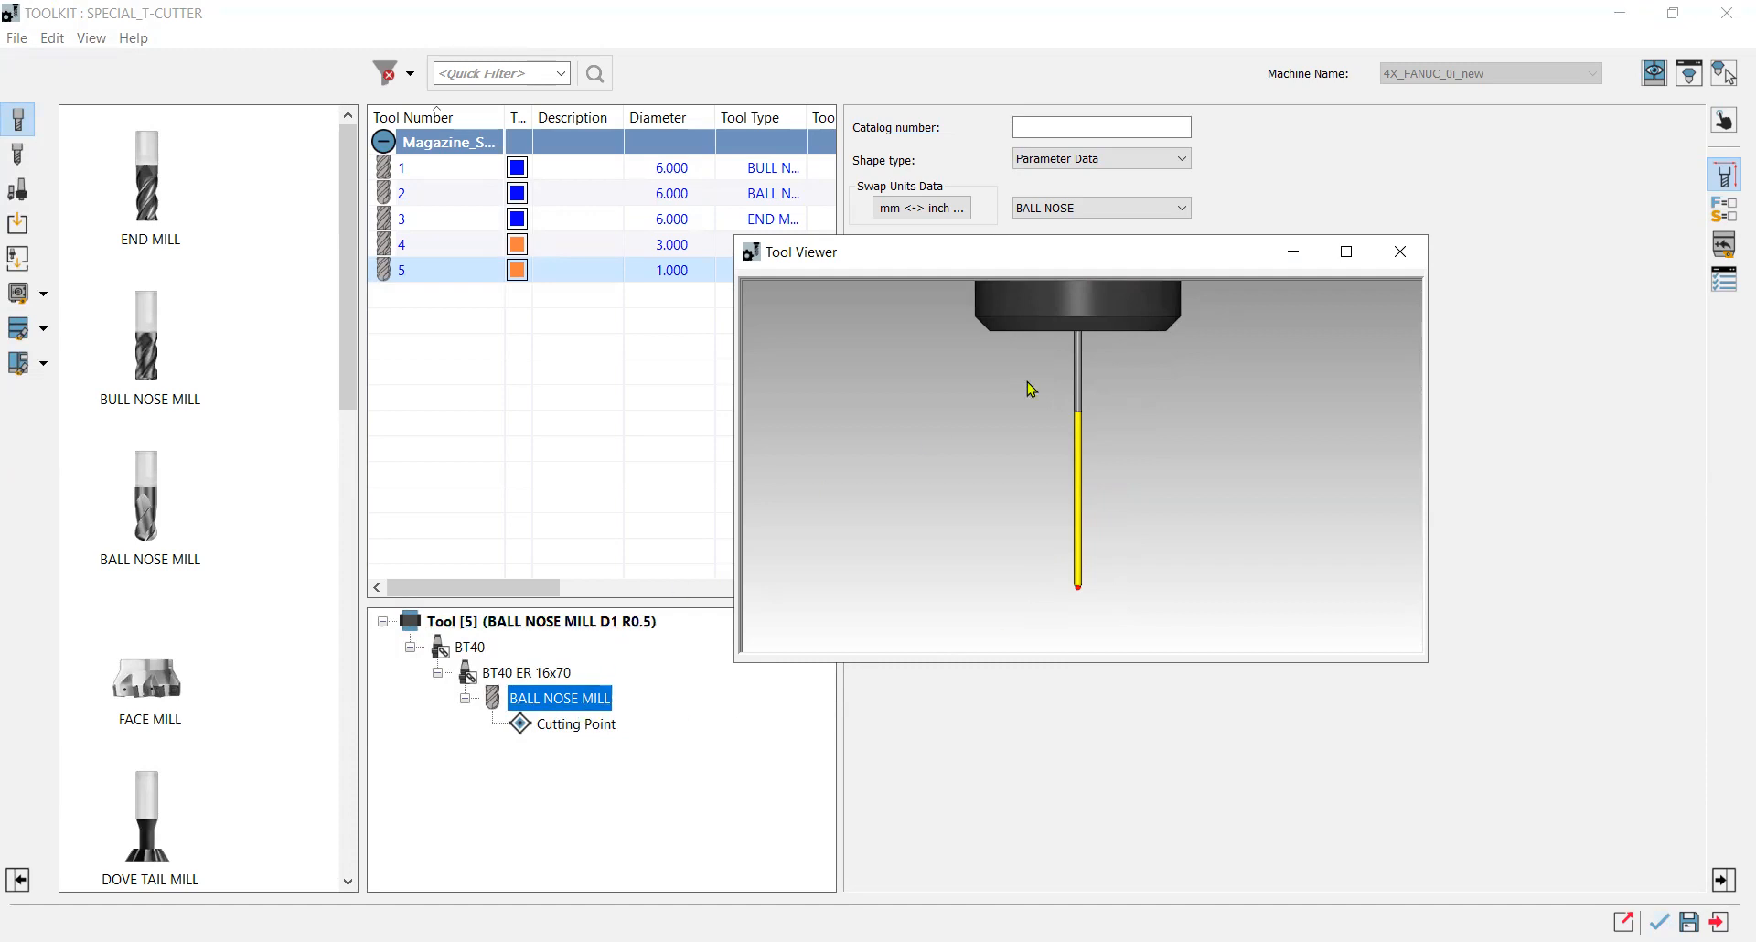
left_click_drag(1071, 266, 468, 359)
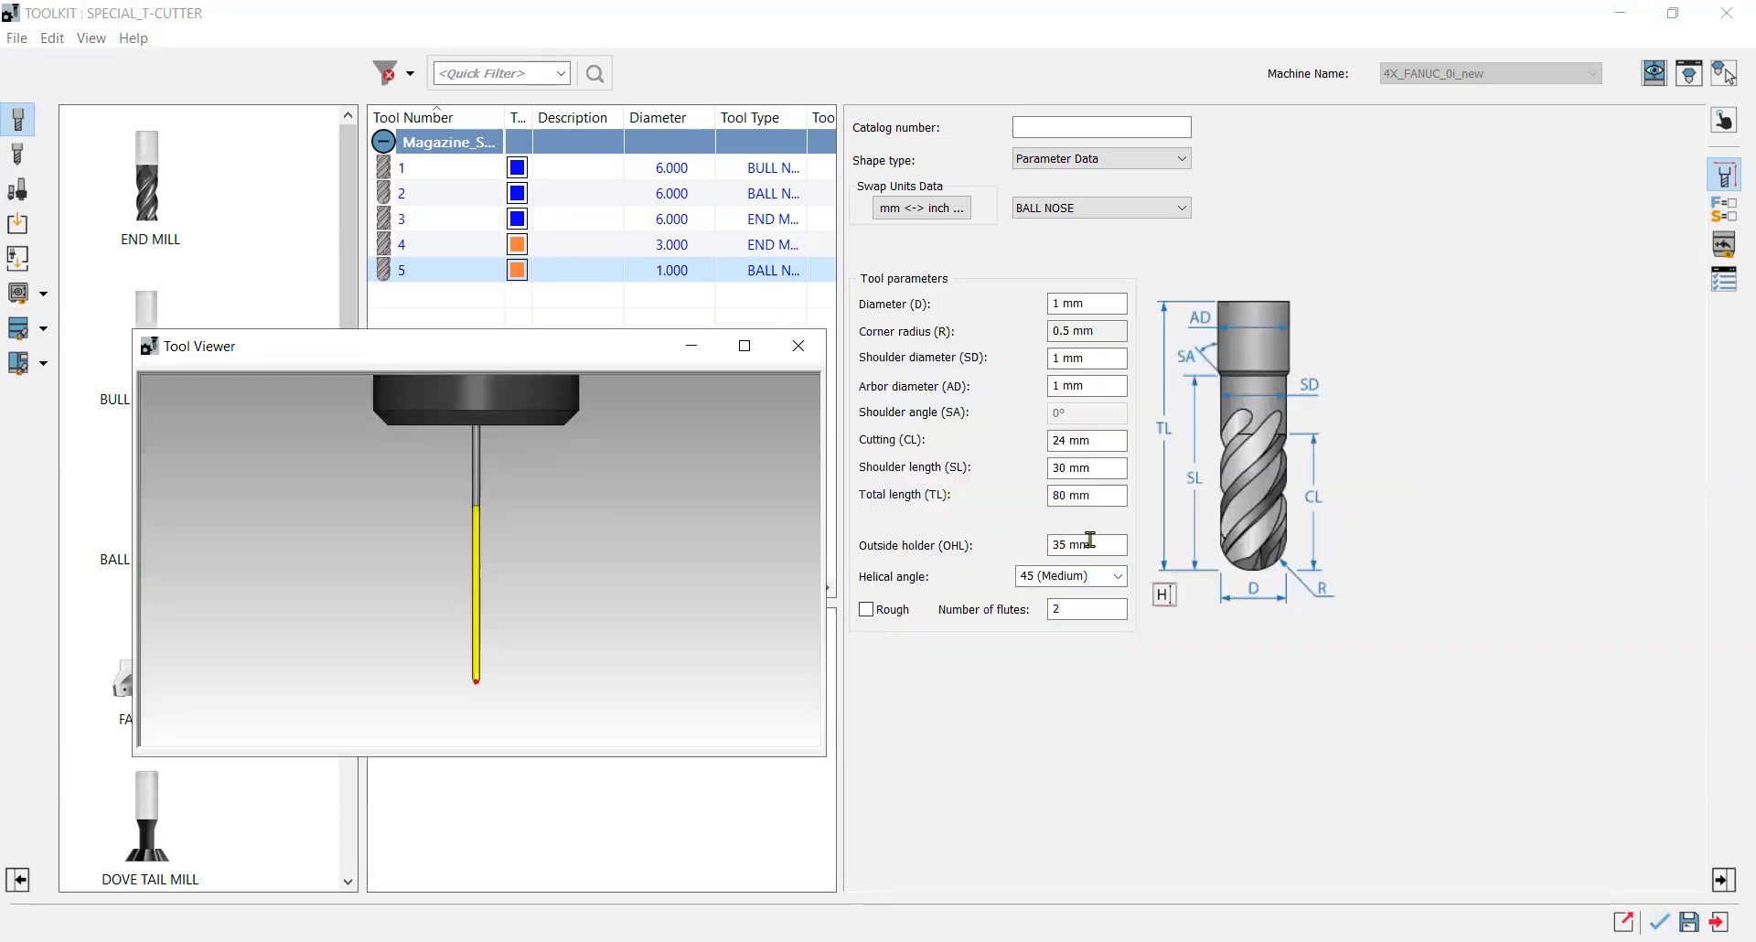
Set the tool's cutting length to 5 mm.
left_click(1087, 428)
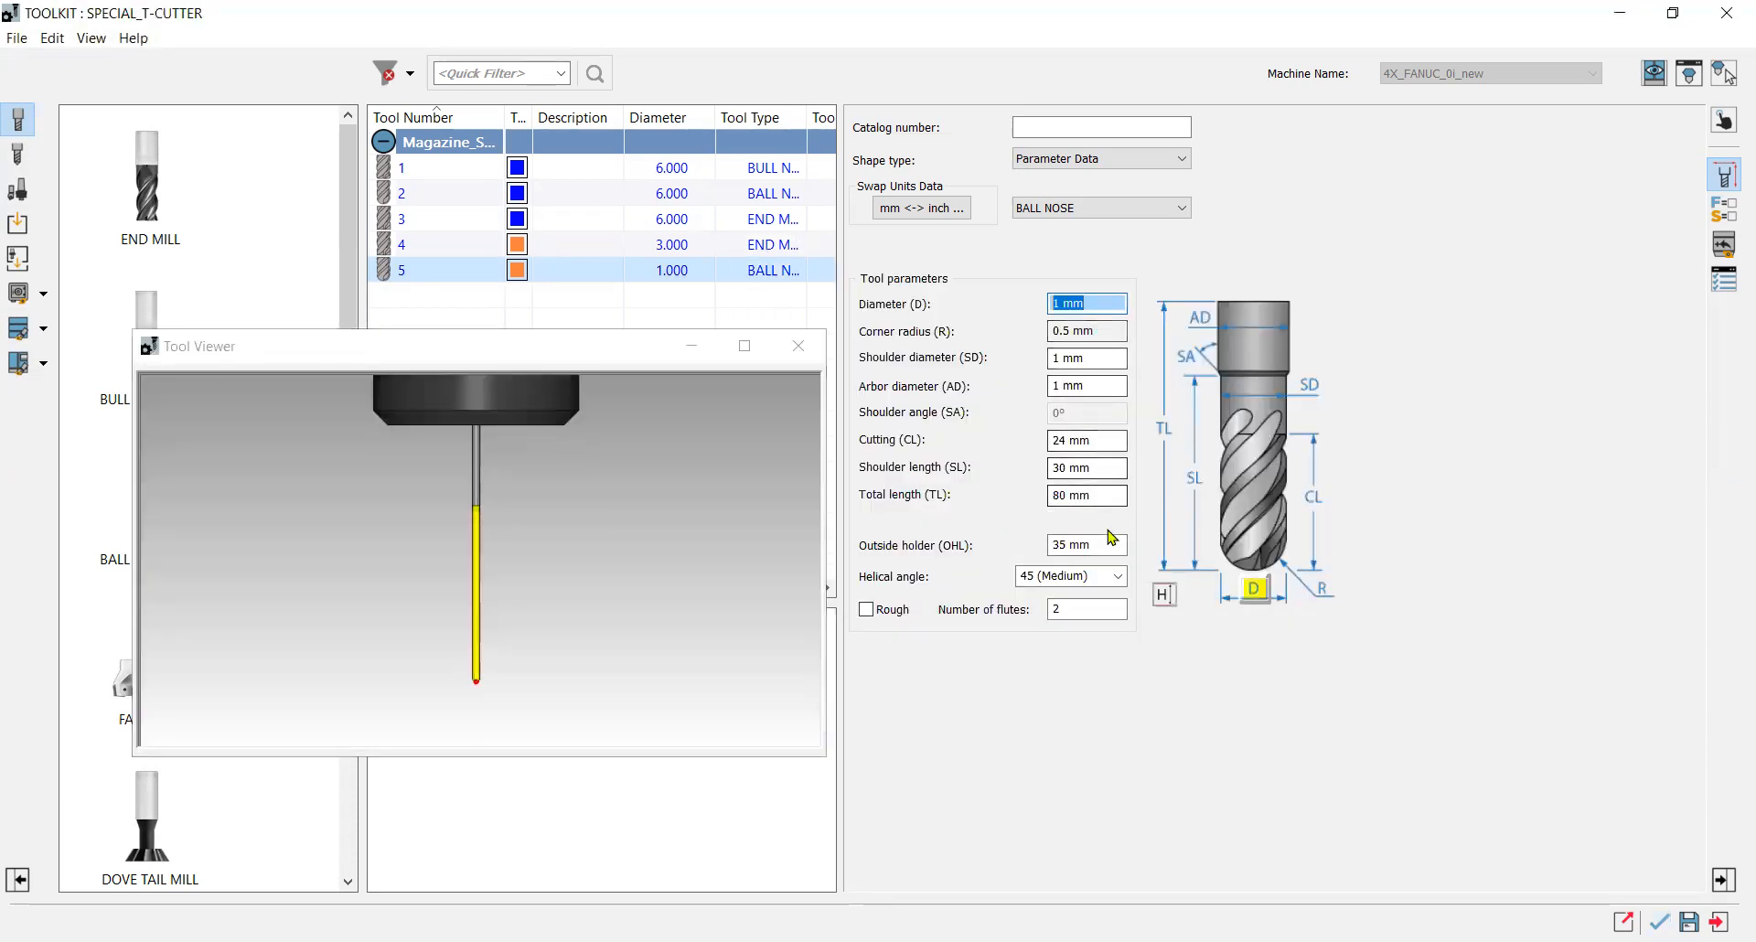
left_click(1061, 440)
type("51")
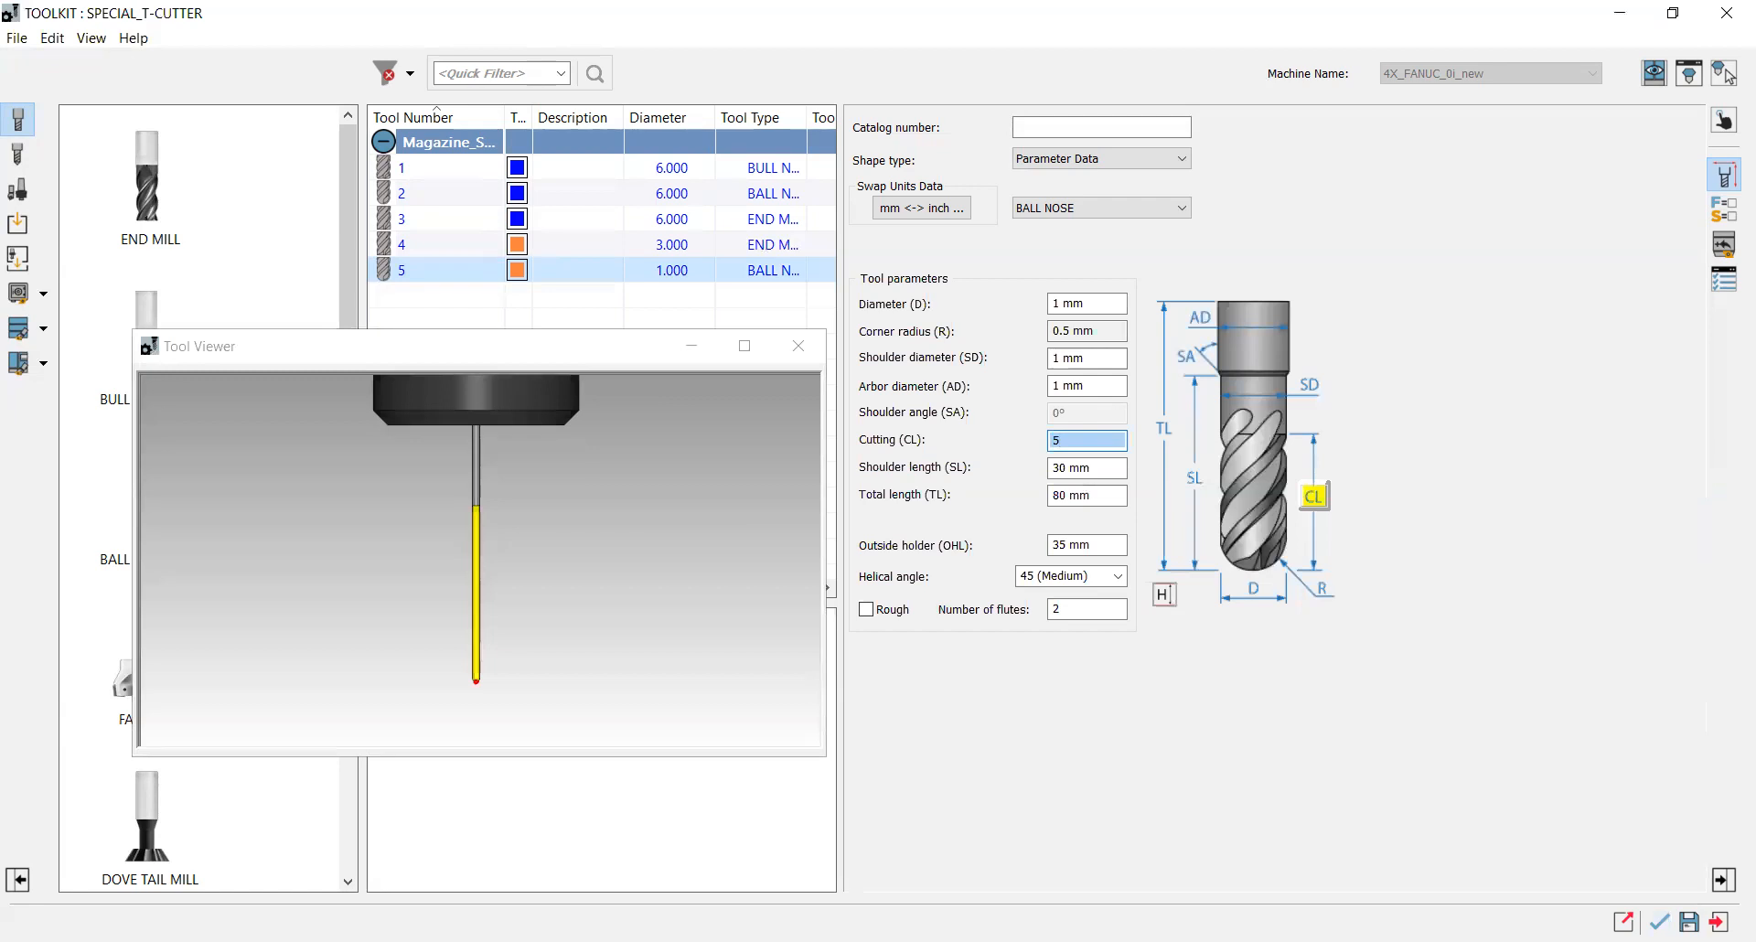
left_click(1089, 468)
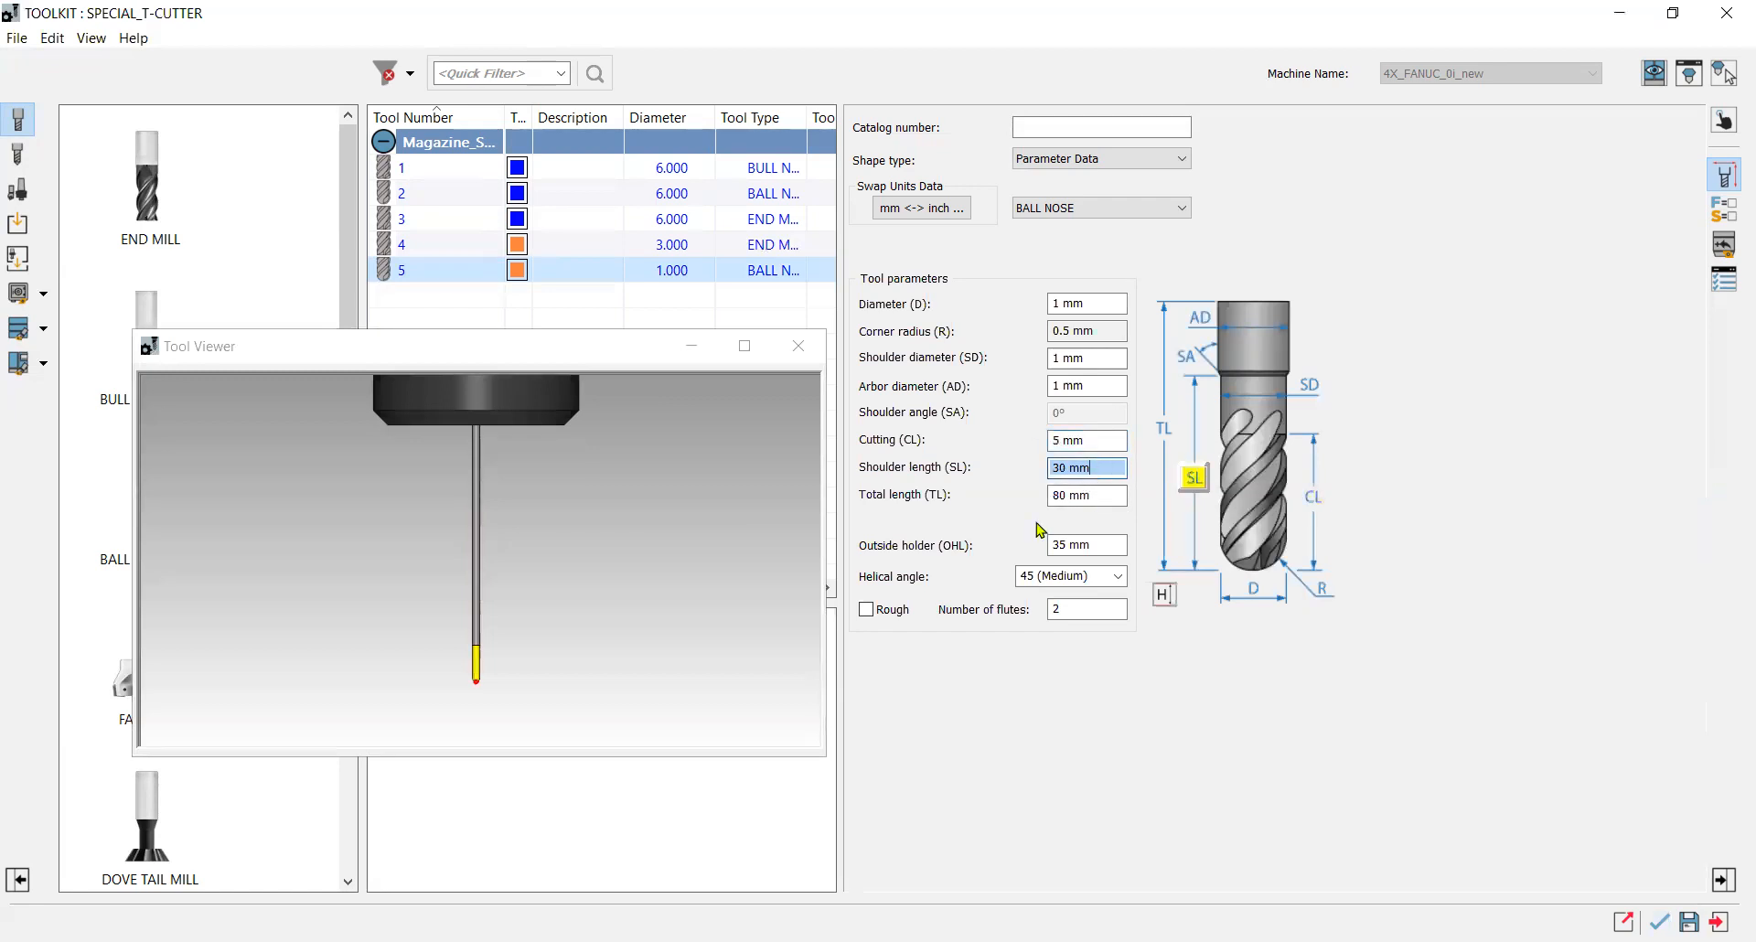
left_click(757, 576)
left_click(1090, 358)
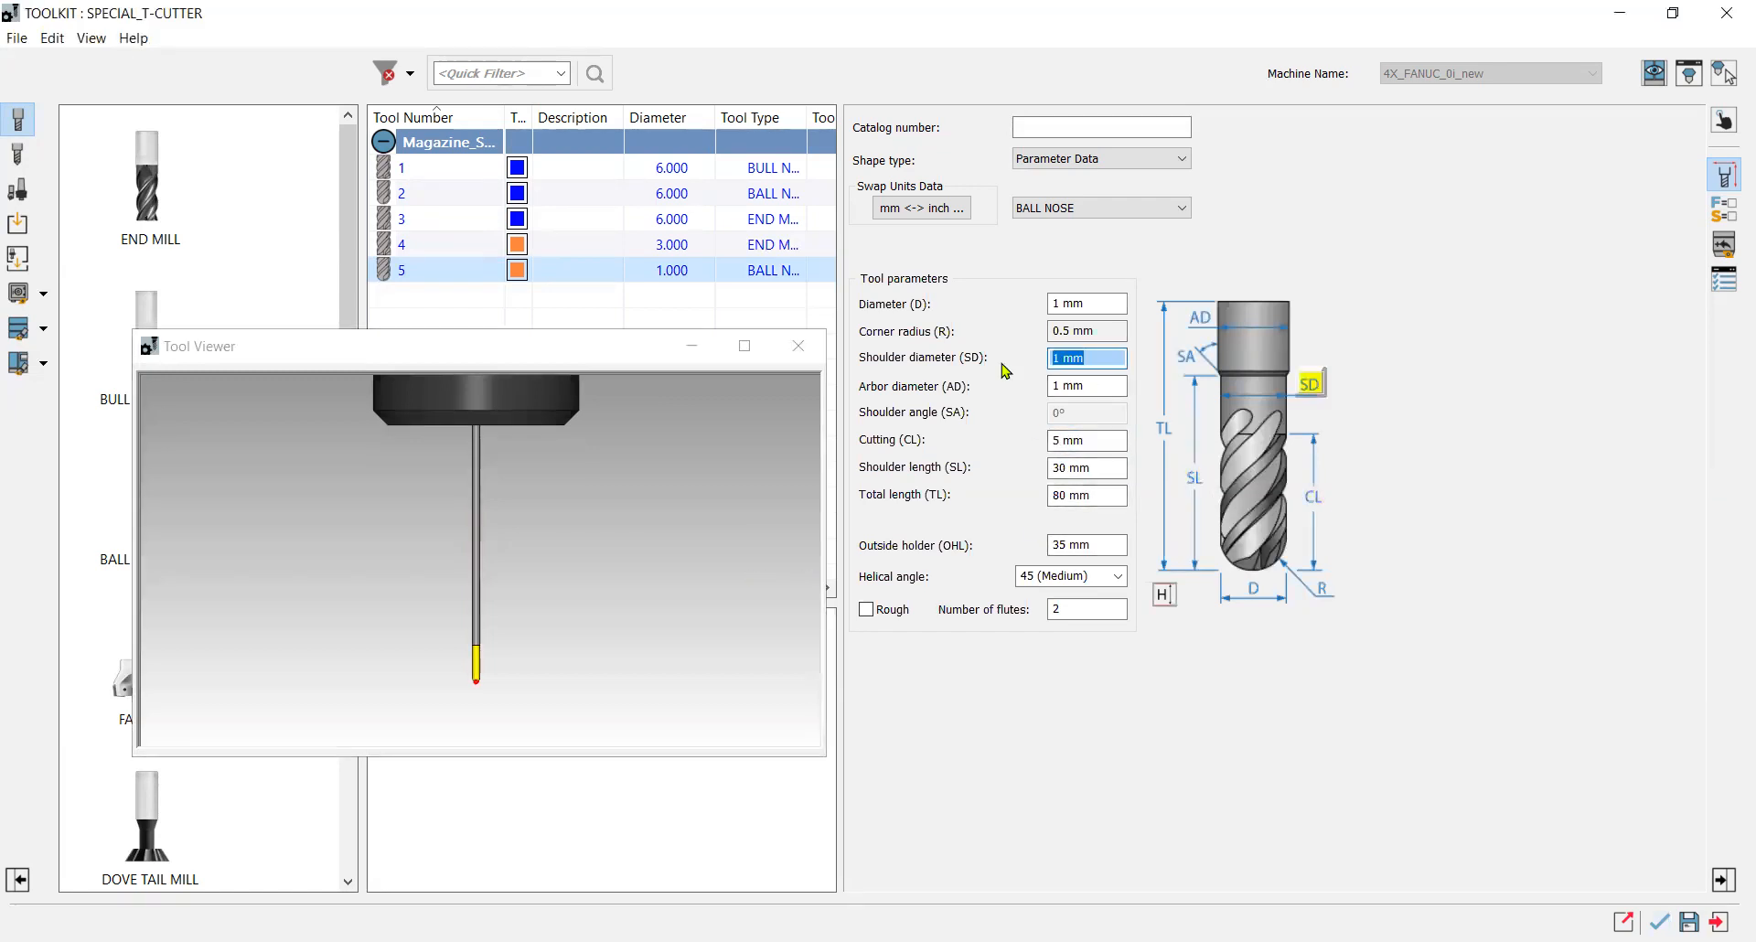
type("3")
left_click_drag(1118, 358, 1050, 363)
type("4")
left_click(1100, 386)
left_click(1092, 358)
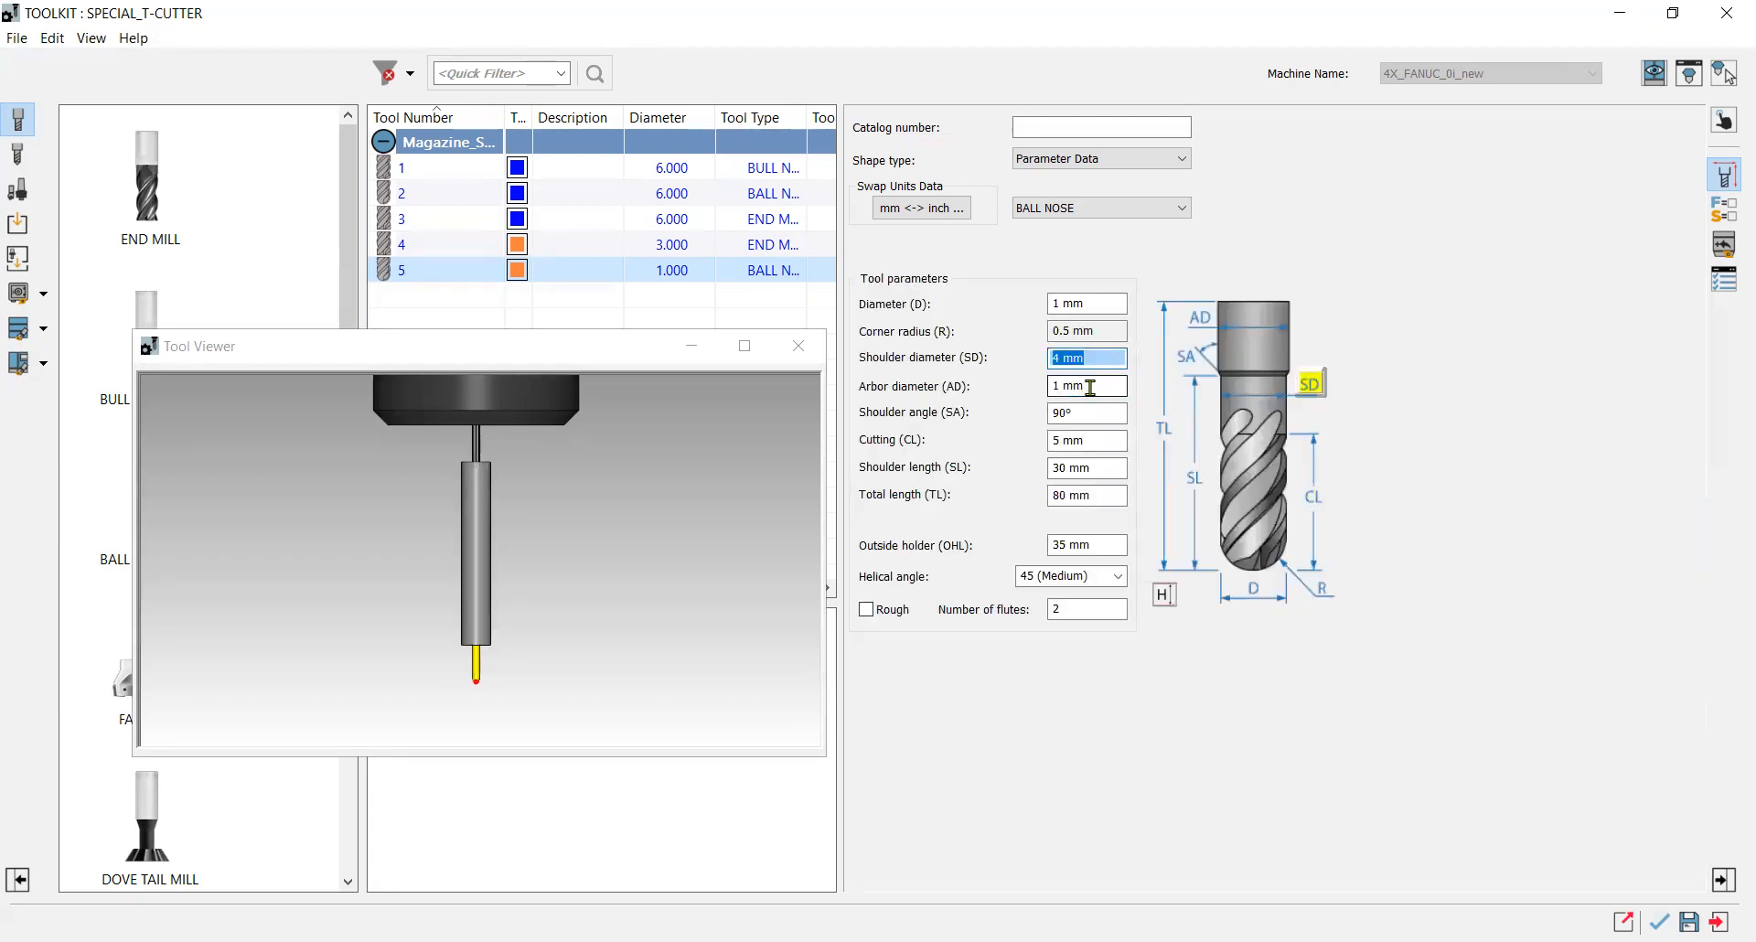
left_click_drag(1095, 363, 1039, 364)
type("1")
key("Tab")
Set the tool's arbor diameter to 4 mm.
left_click_drag(1098, 384, 1041, 395)
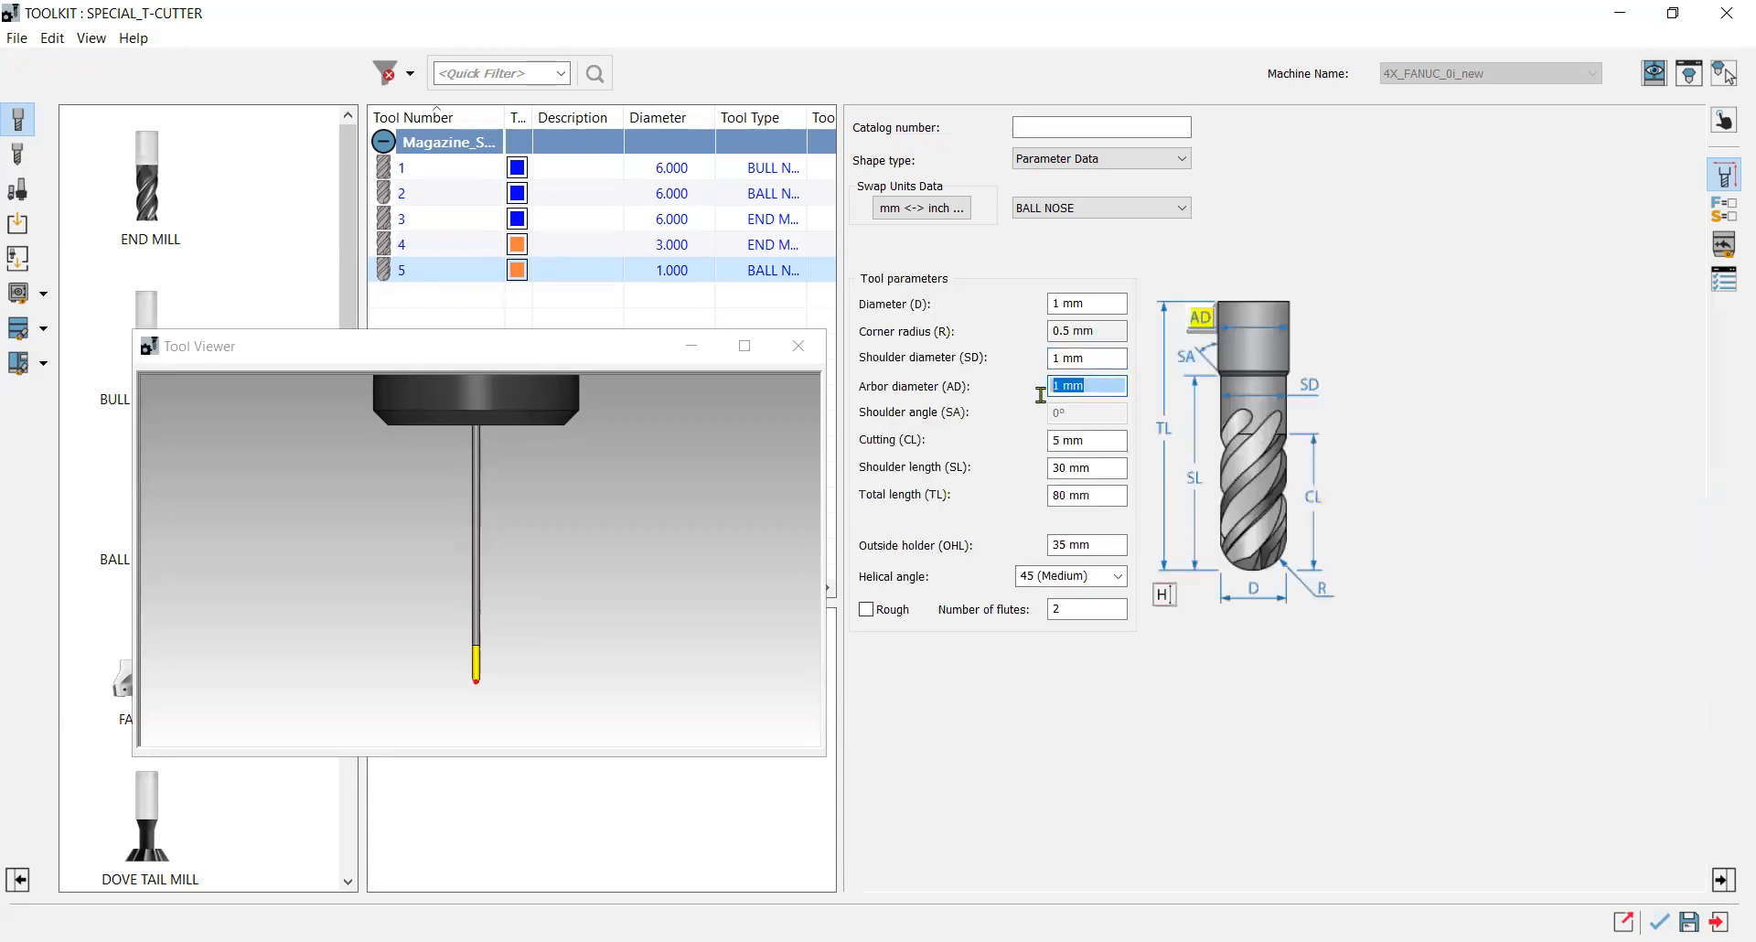
type("4")
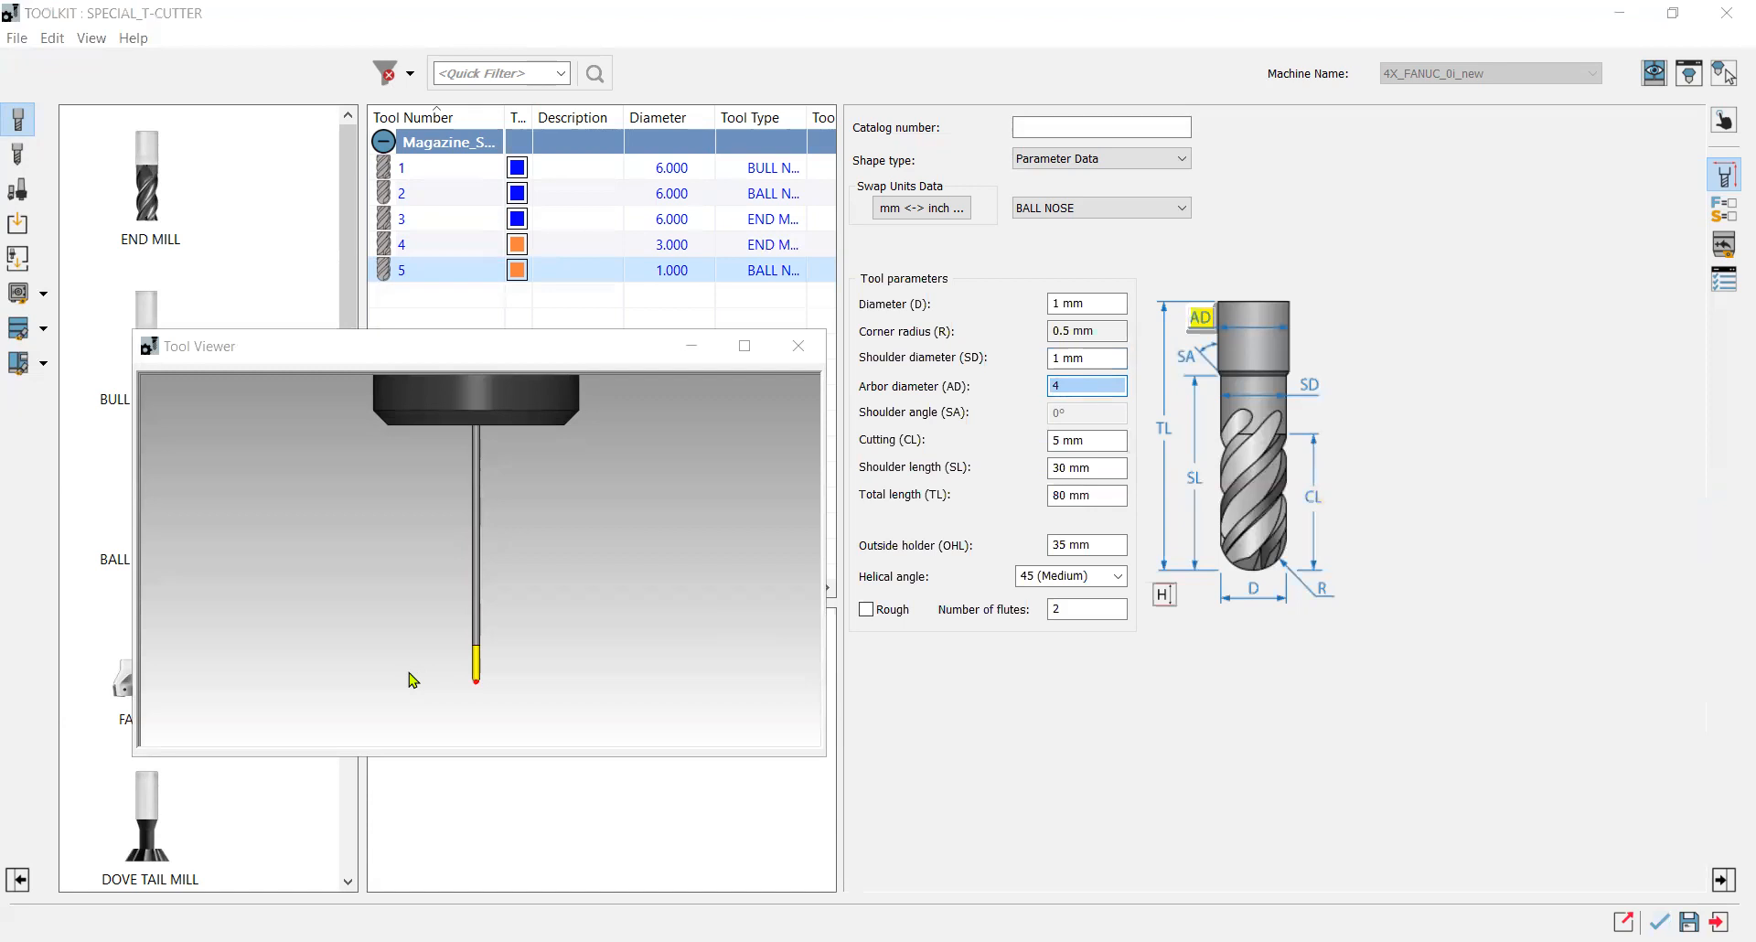
key("Return")
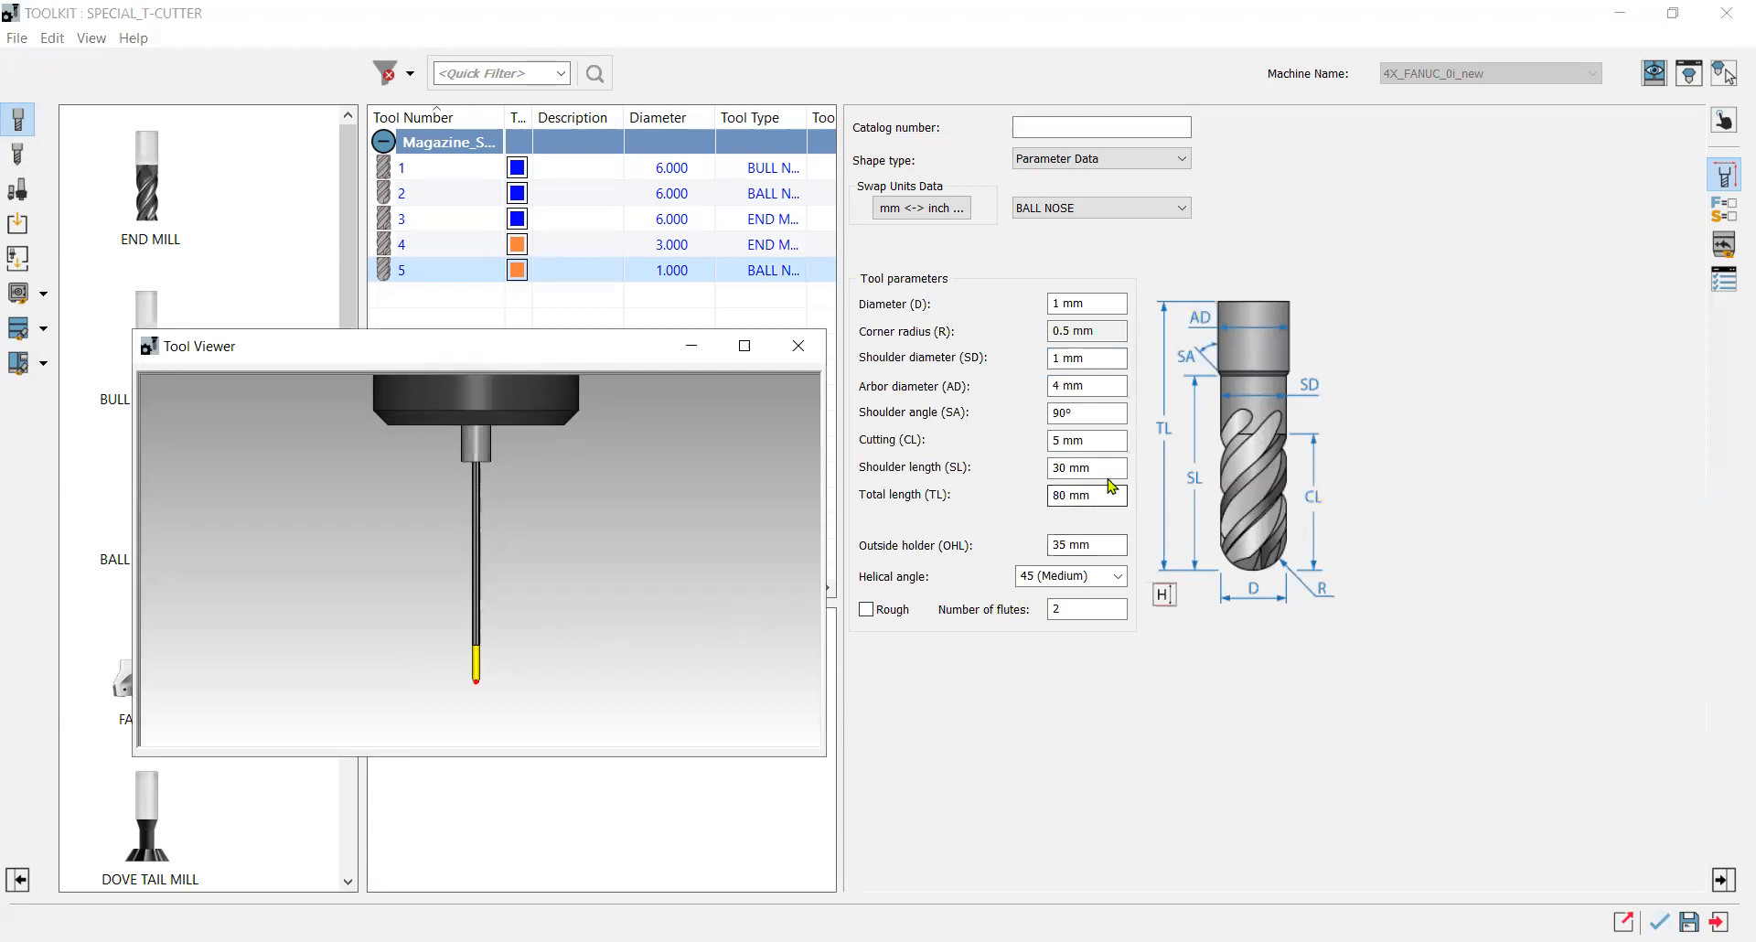
Set the tool's outside holder length to 36 mm.
left_click(1098, 545)
type("20")
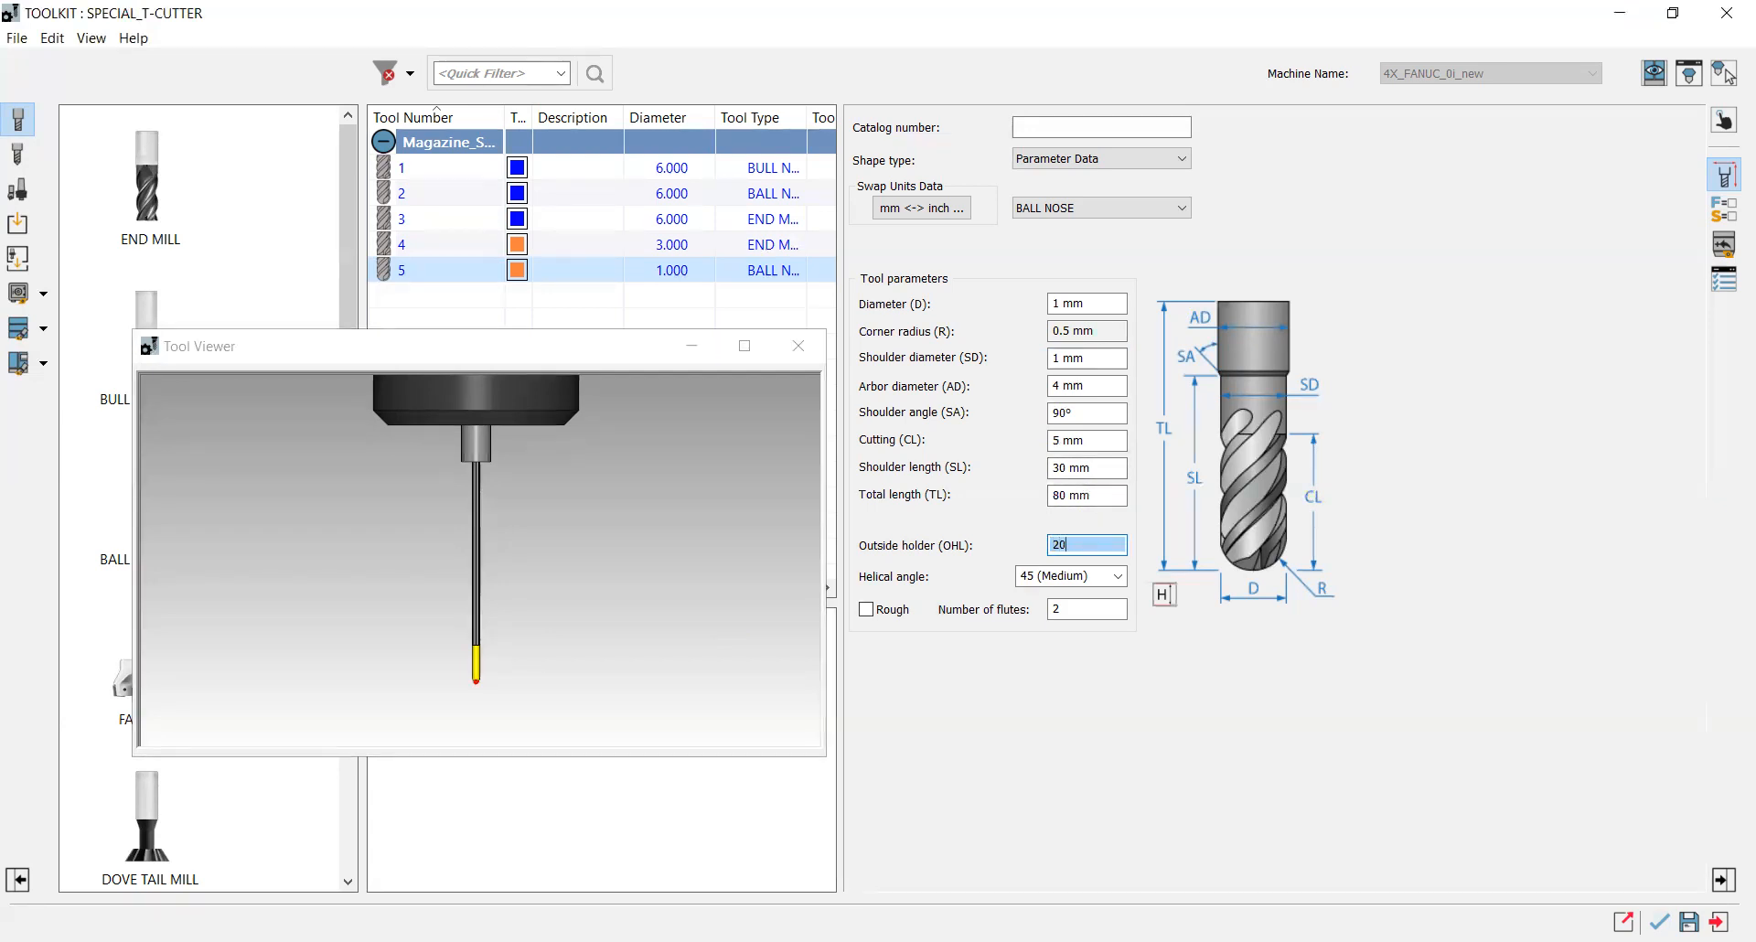
key("BackSpace")
type("5")
left_click(664, 608)
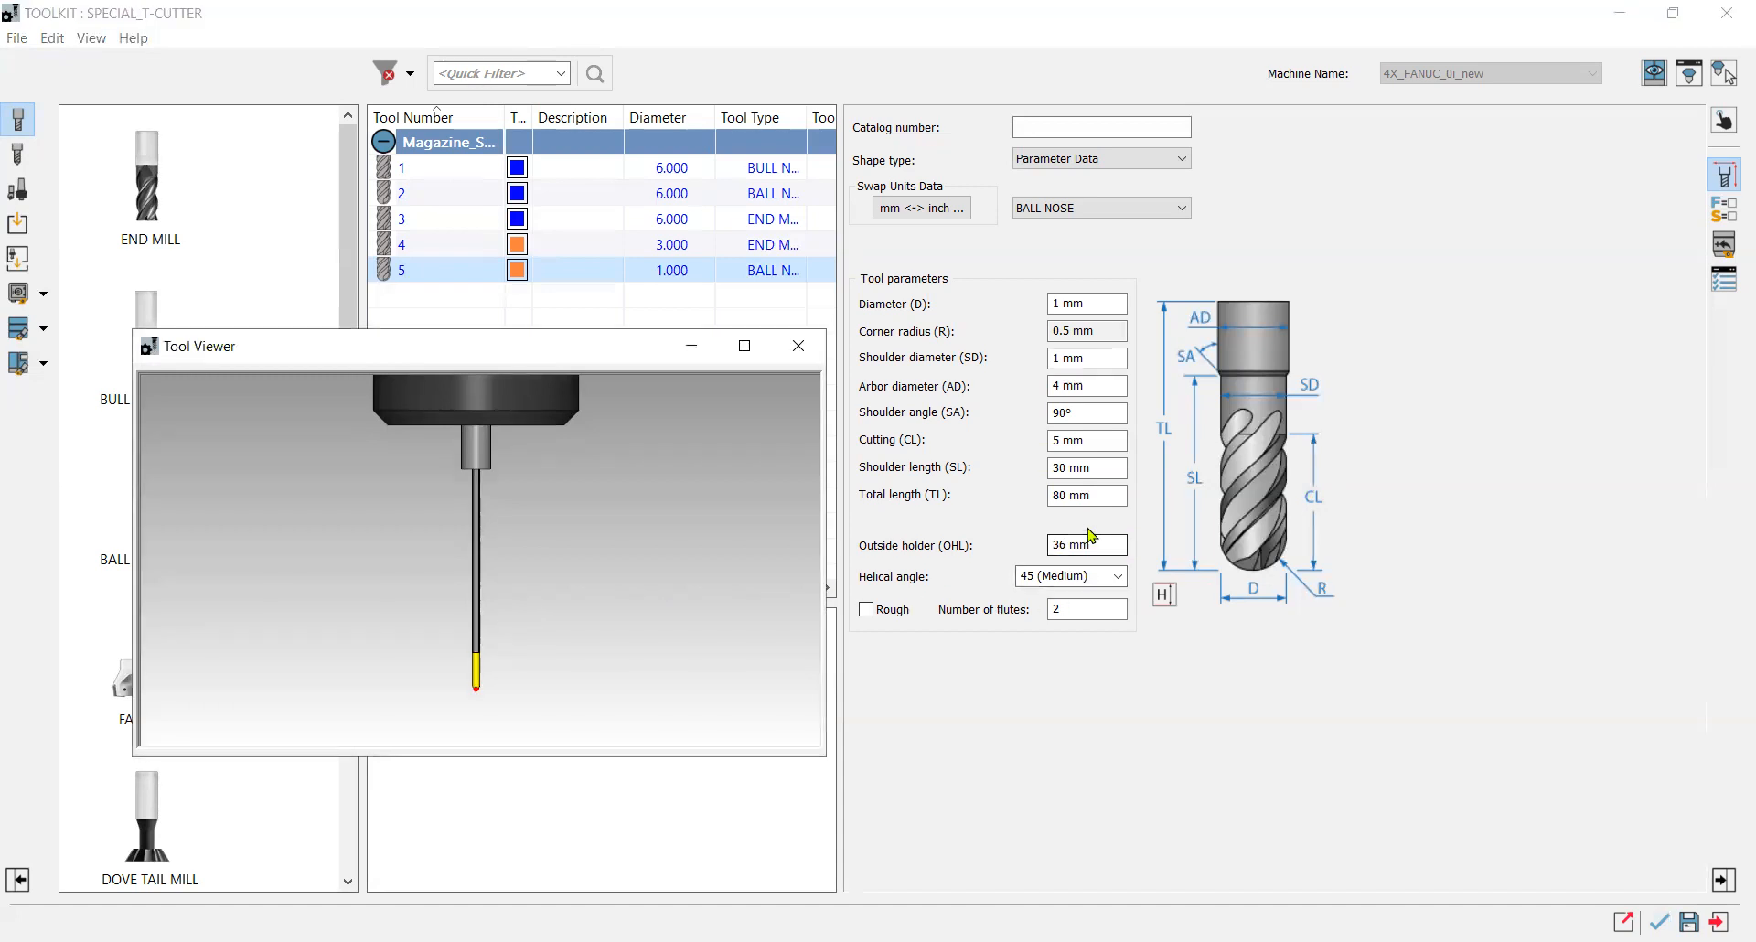
Set the tool's shoulder angle to 30°.
left_click(1085, 414)
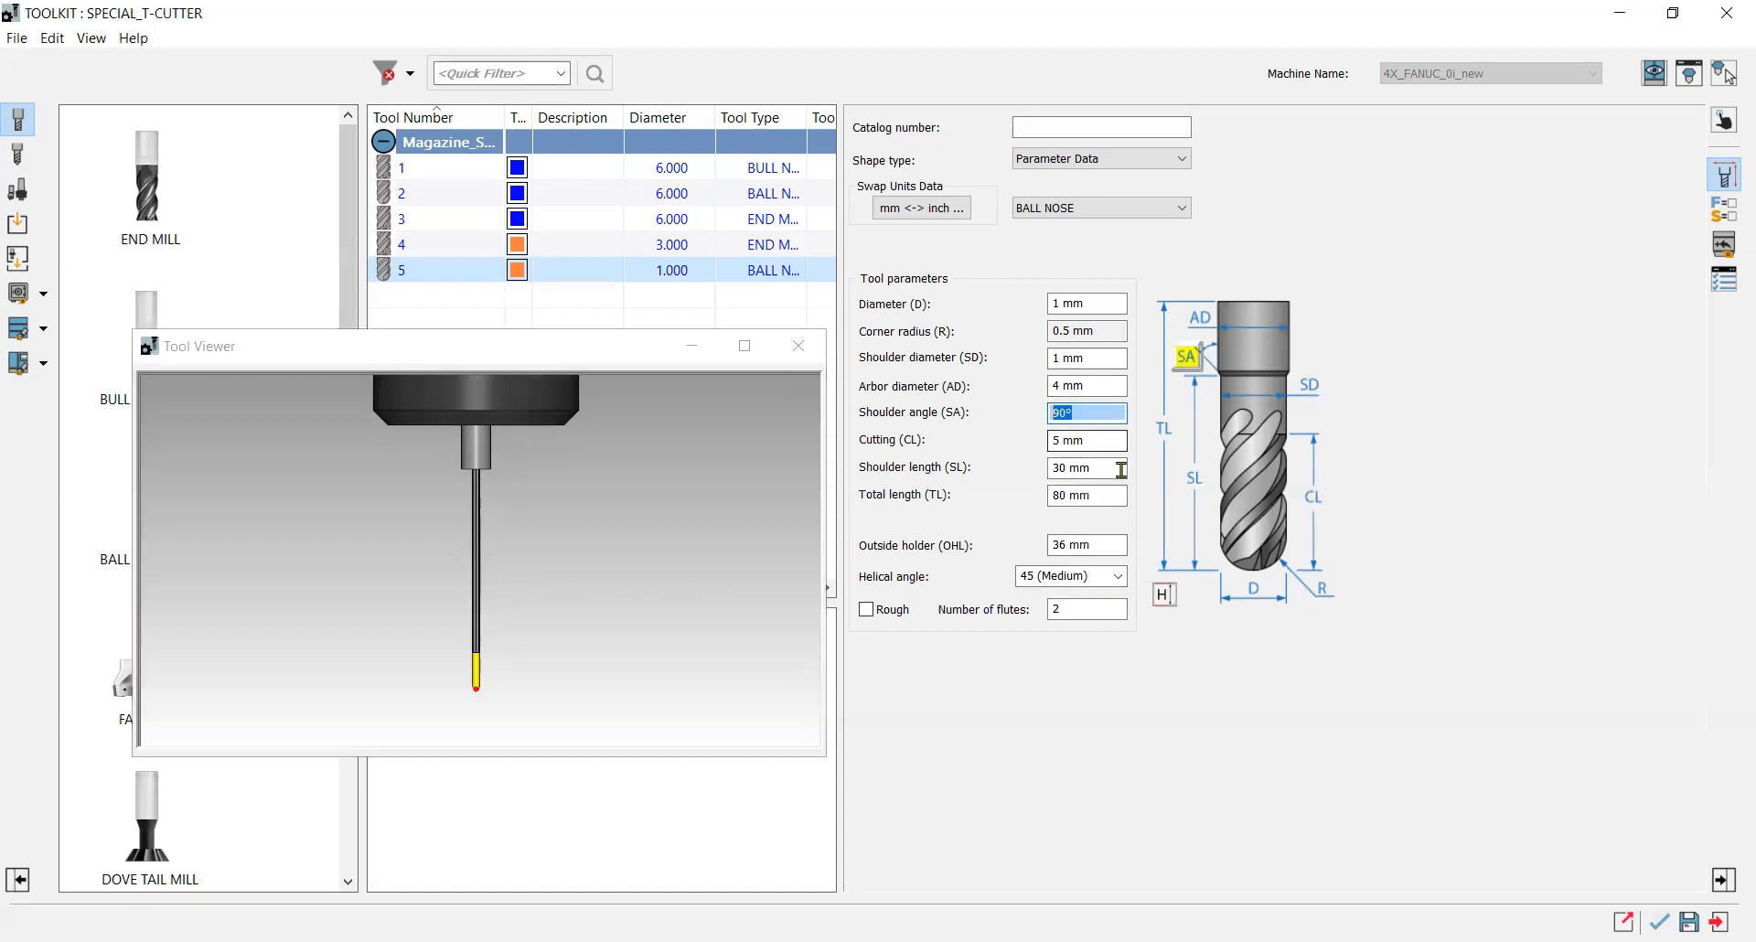
type("4")
type("0")
left_click(1086, 385)
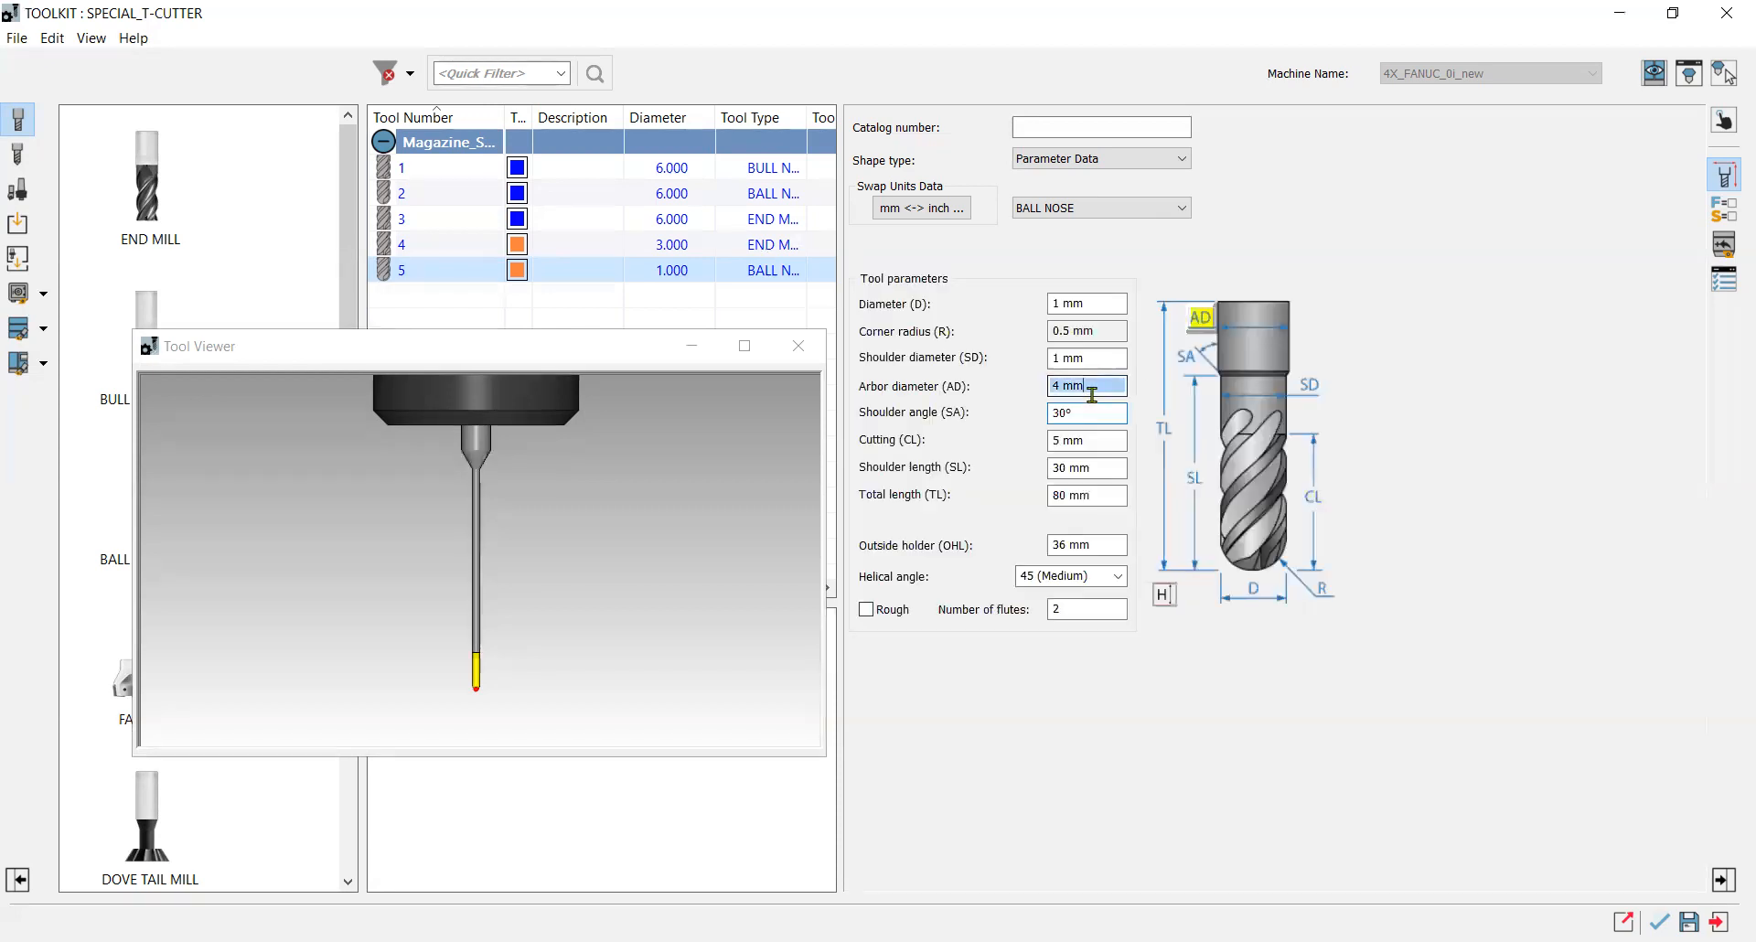
left_click(626, 607)
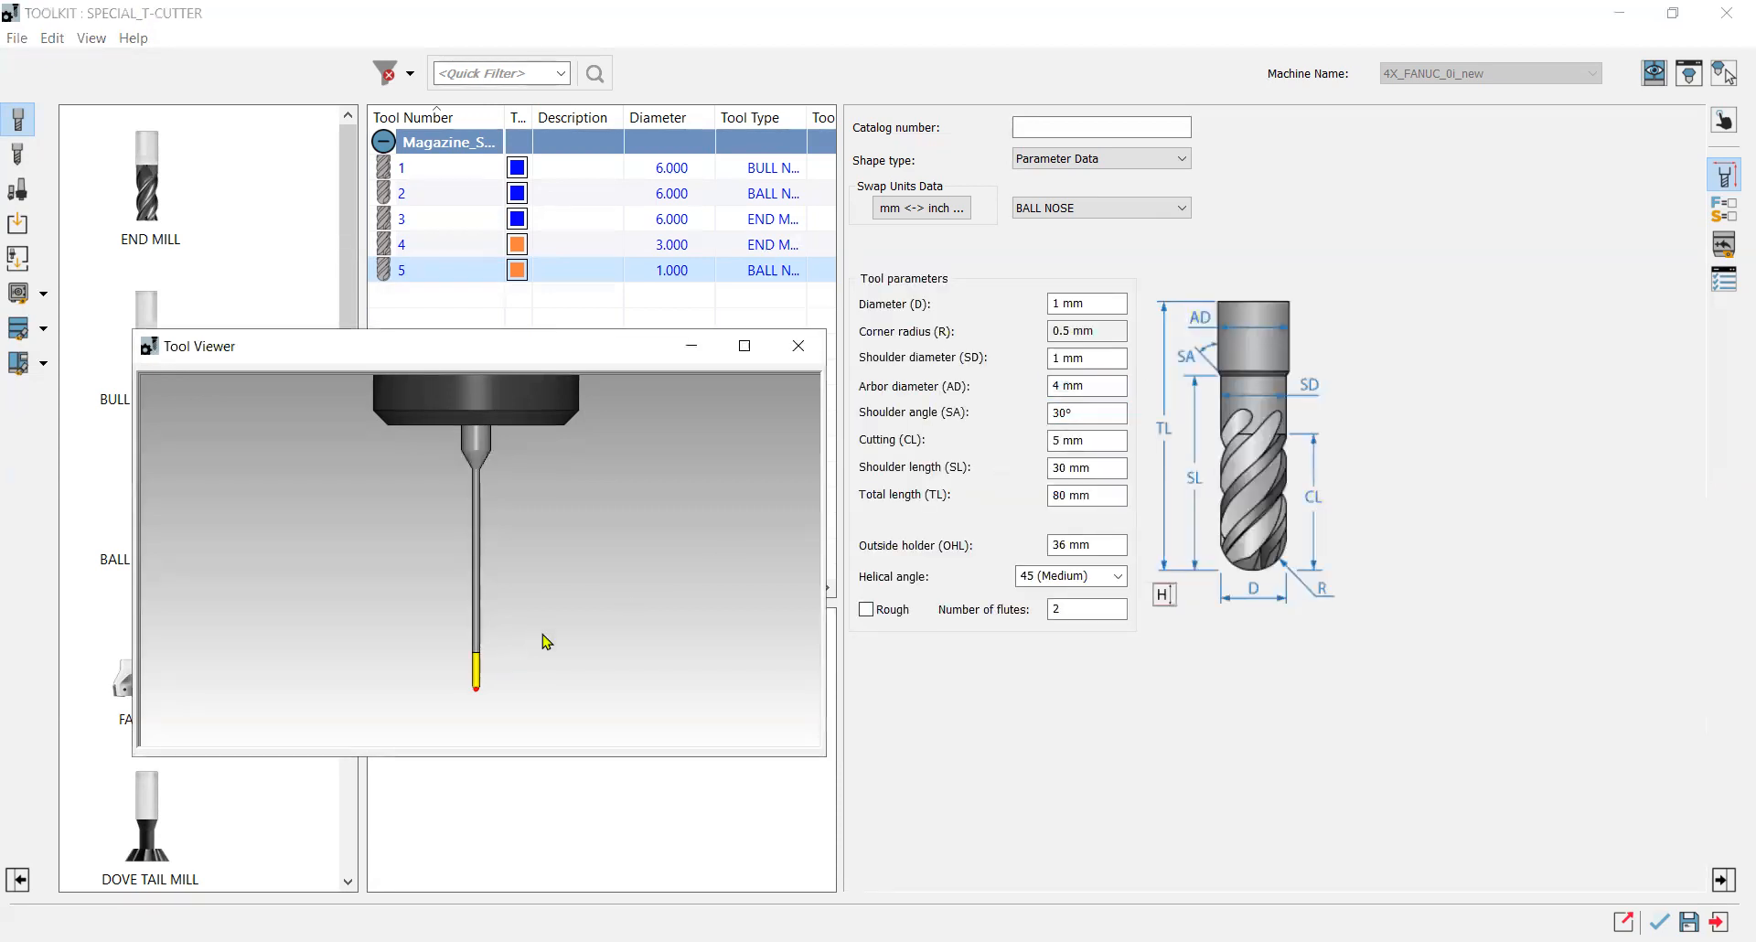
Set the tool's shoulder angle to 20°.
left_click(1084, 470)
left_click(1095, 467)
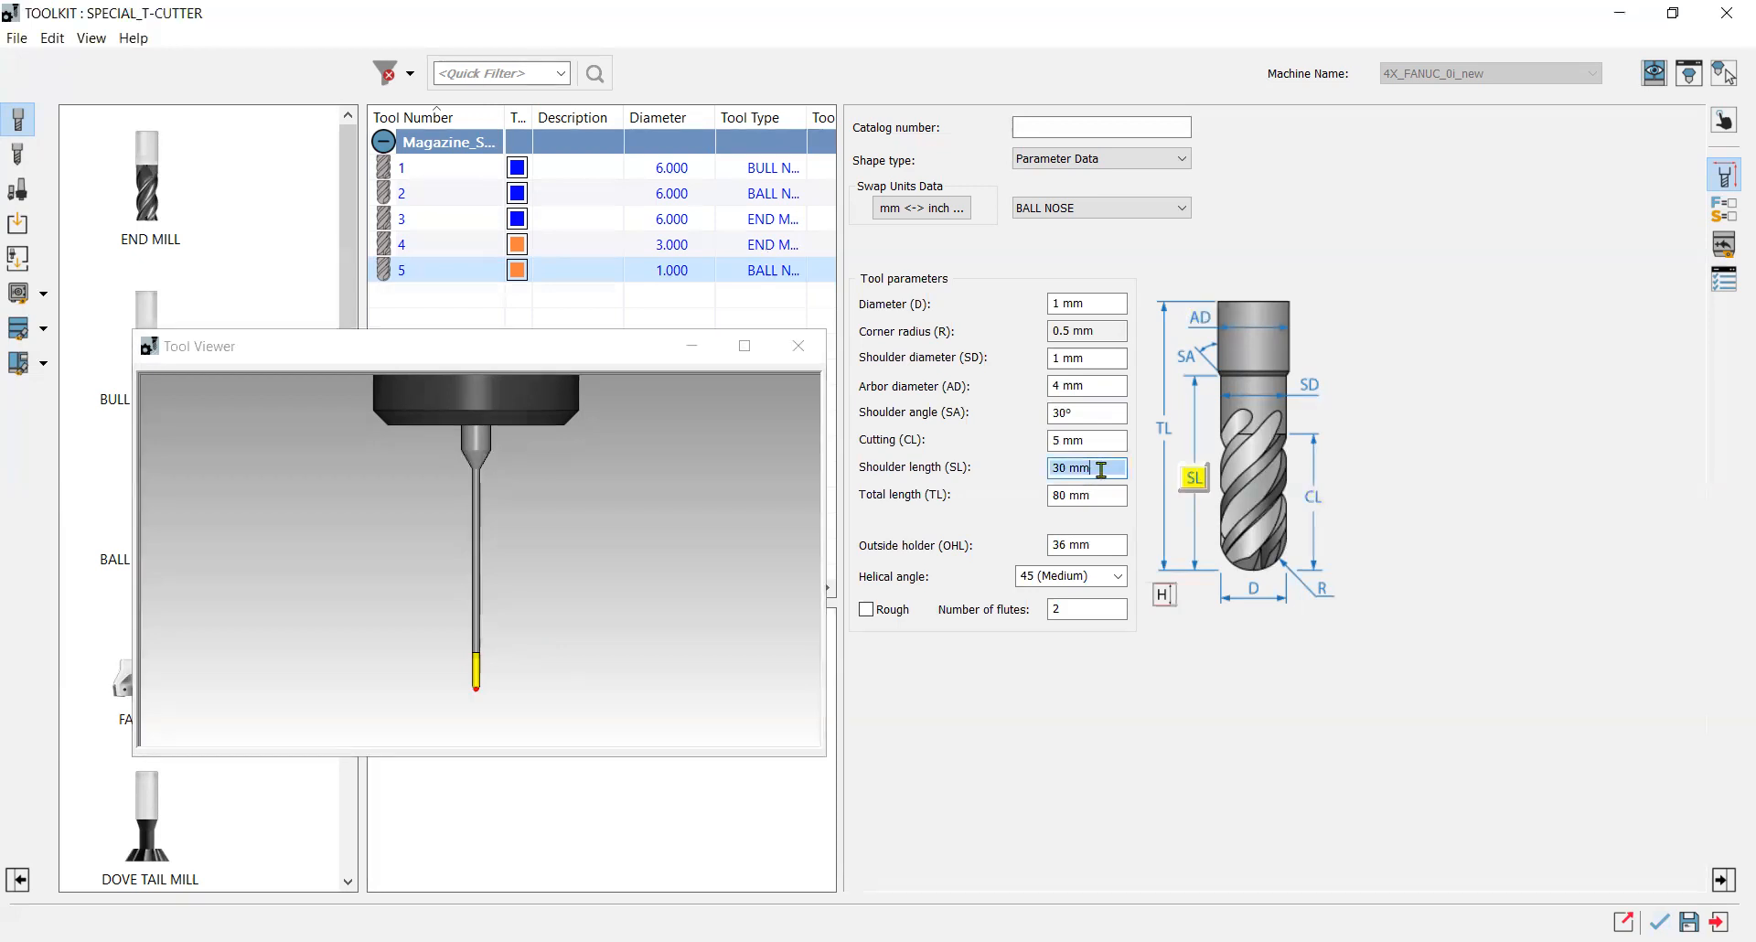
left_click(797, 604)
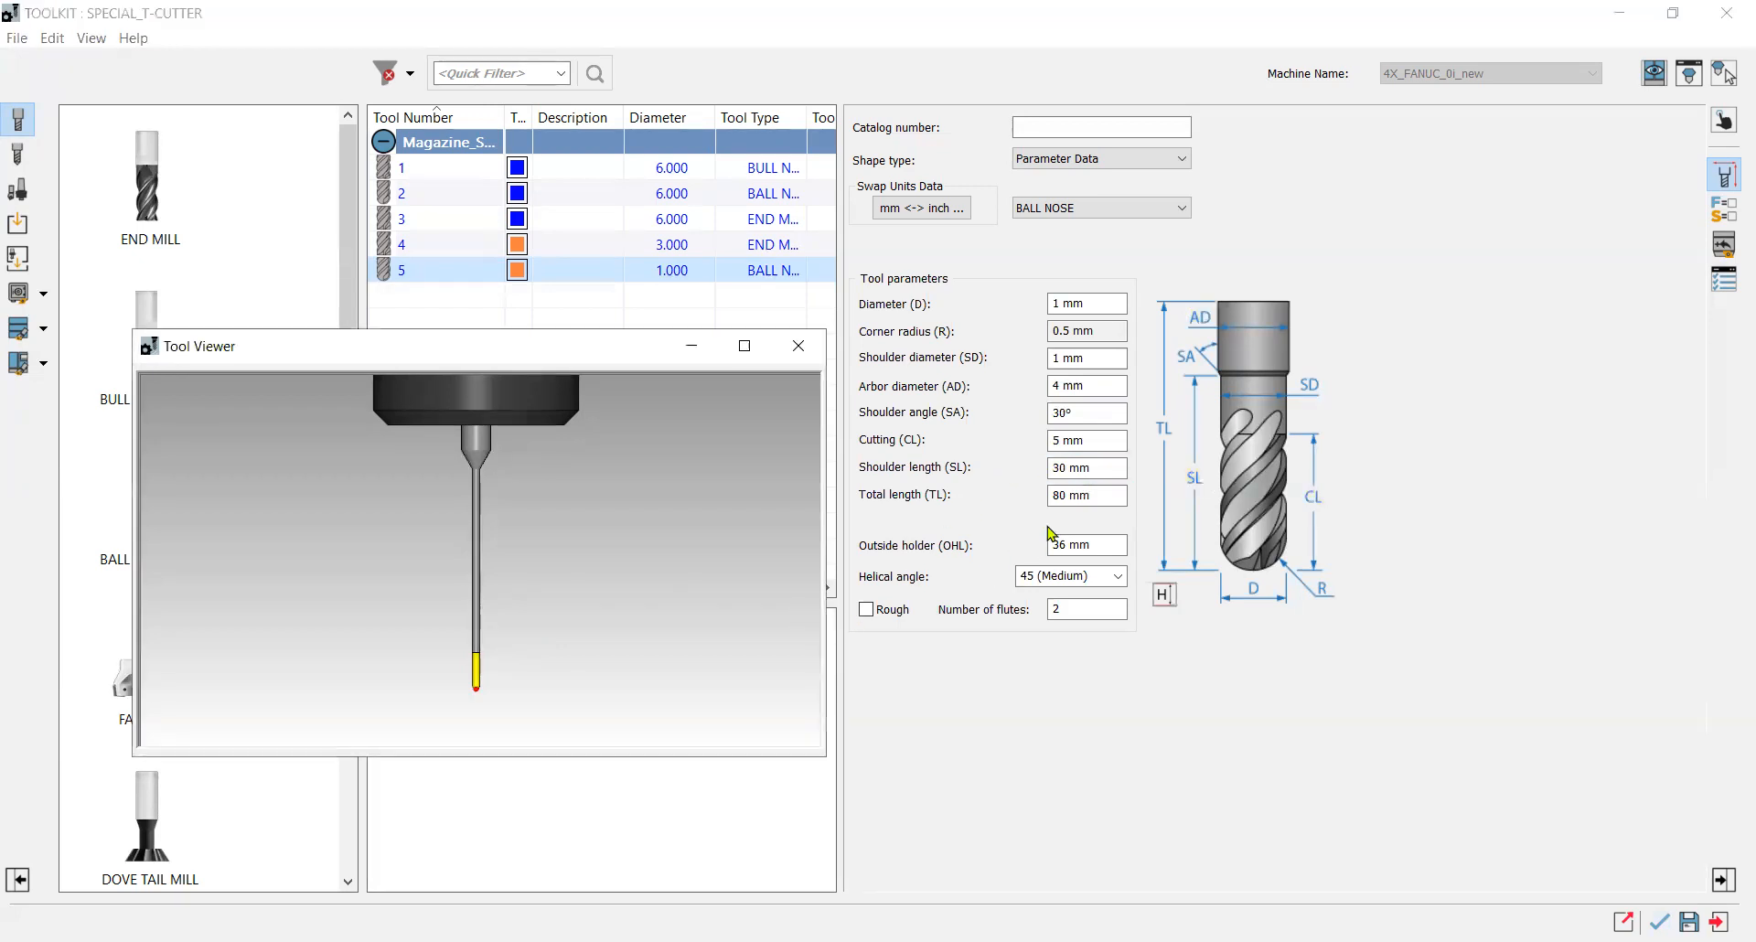
left_click(1080, 415)
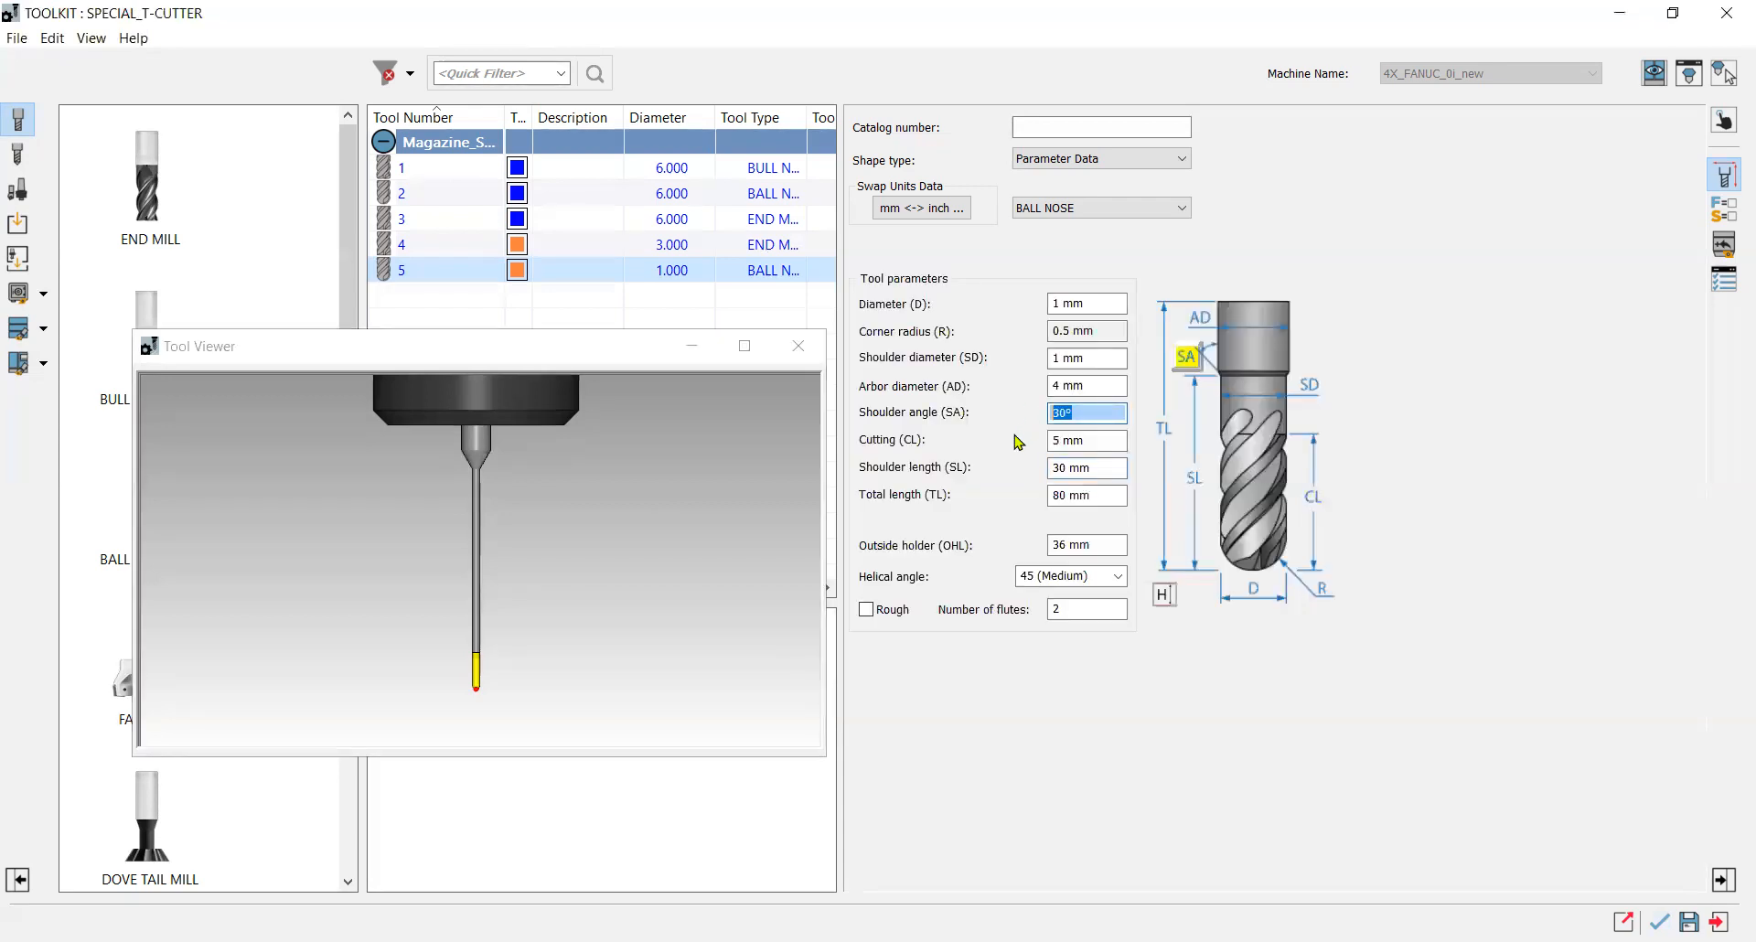
type("2")
key("Tab")
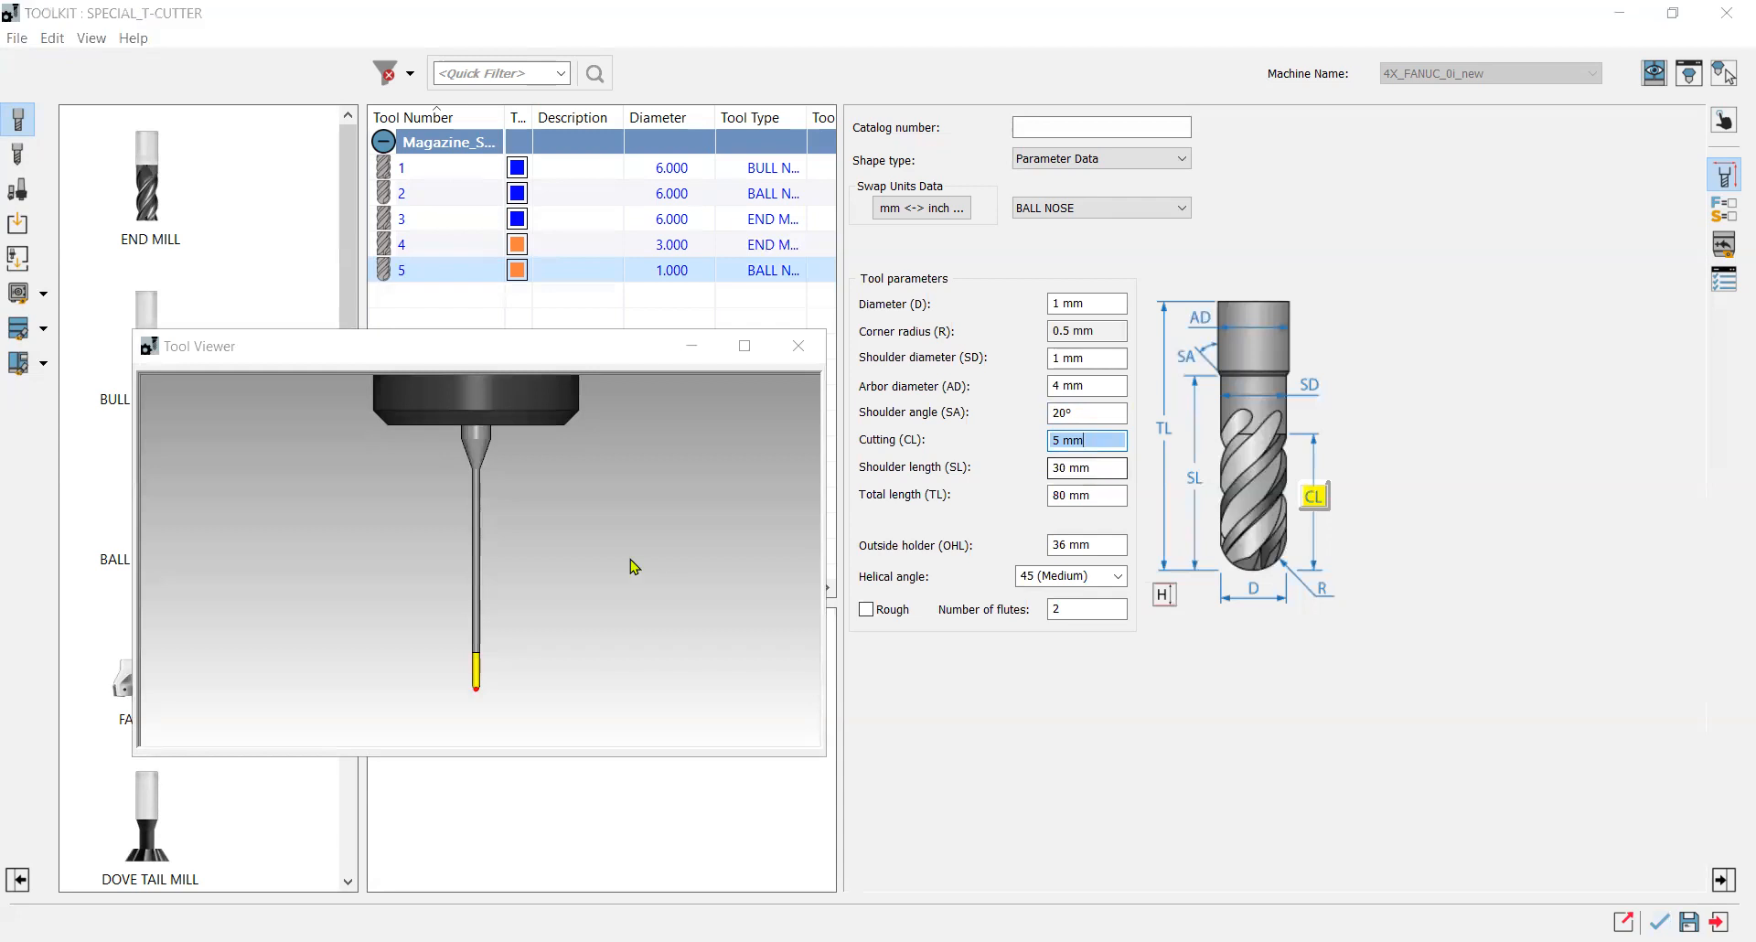
left_click(633, 566)
Set the tool's shoulder length to 20 mm.
left_click(1097, 469)
type("20")
left_click(1070, 440)
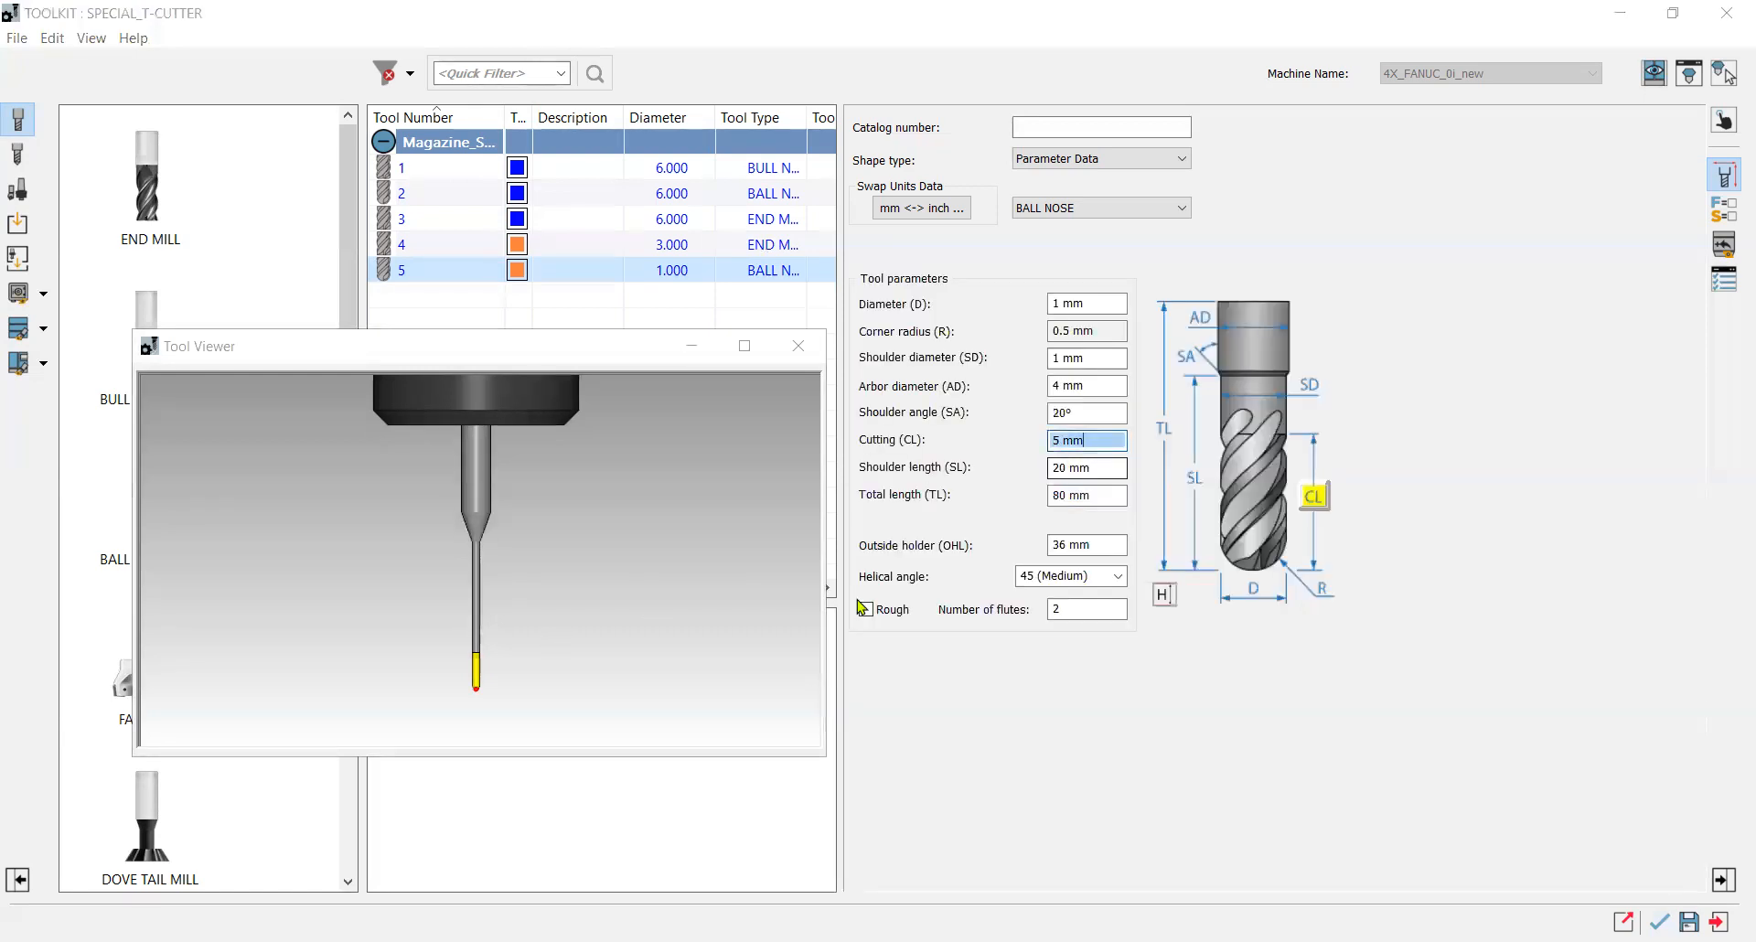
Set the tool's shoulder length to 10 mm.
left_click(1099, 468)
type("10")
left_click(1088, 441)
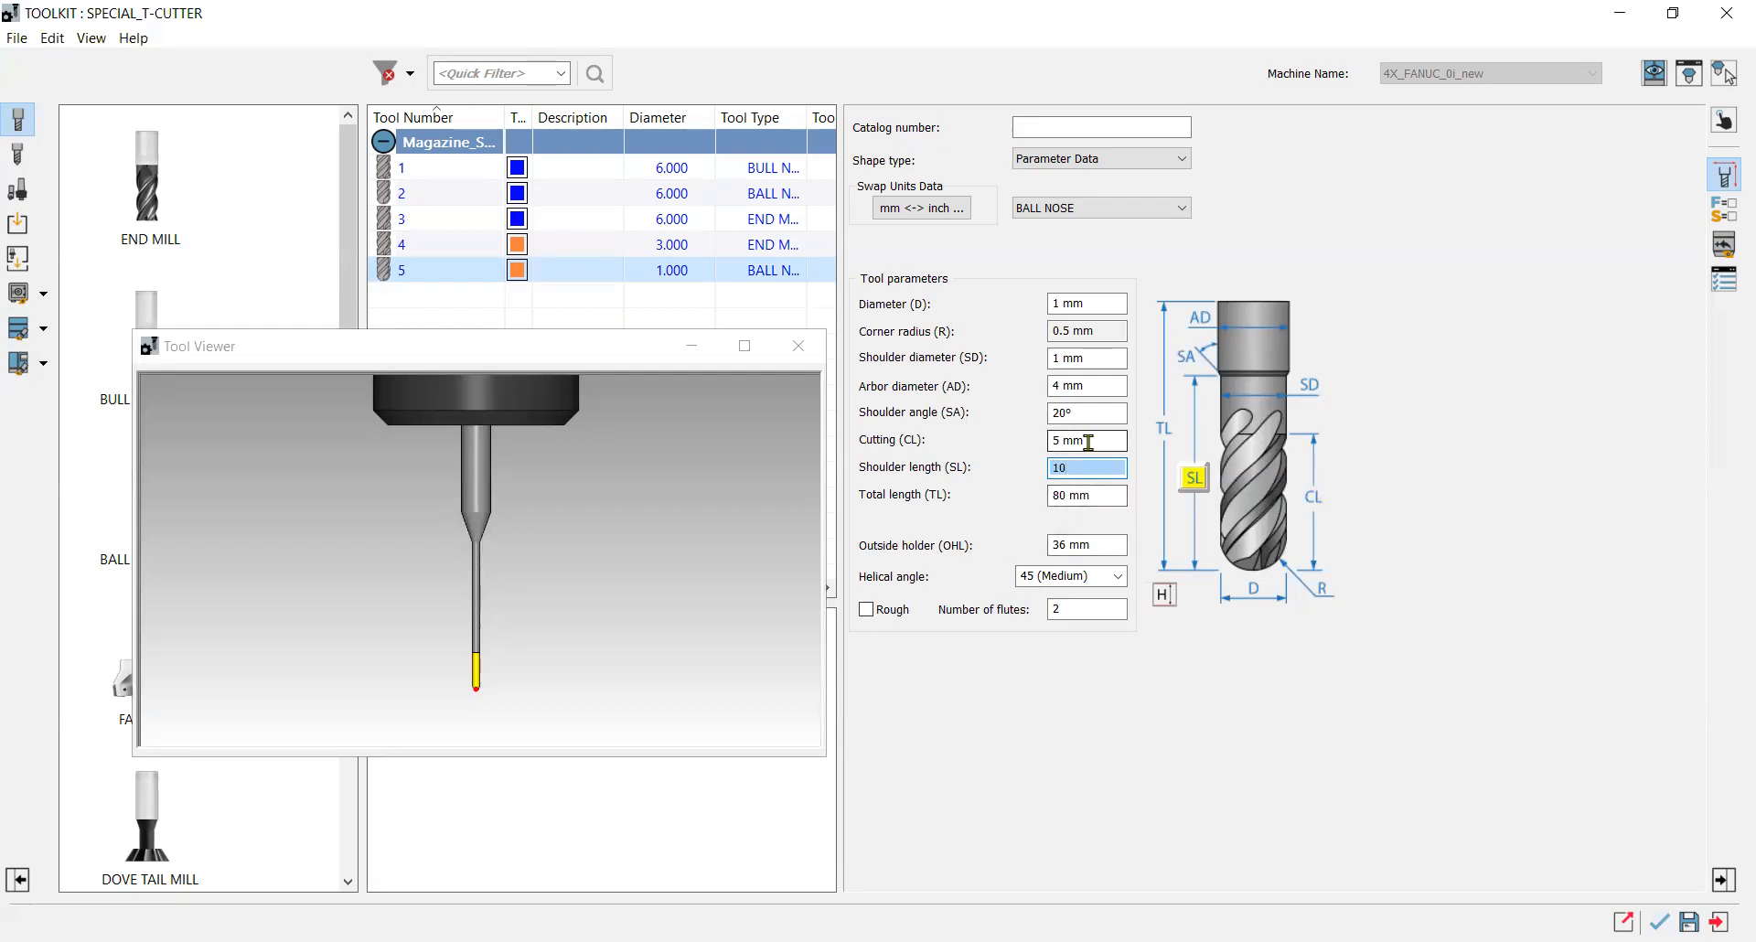
Set the tool's outside holder length to 26 mm.
left_click(483, 684)
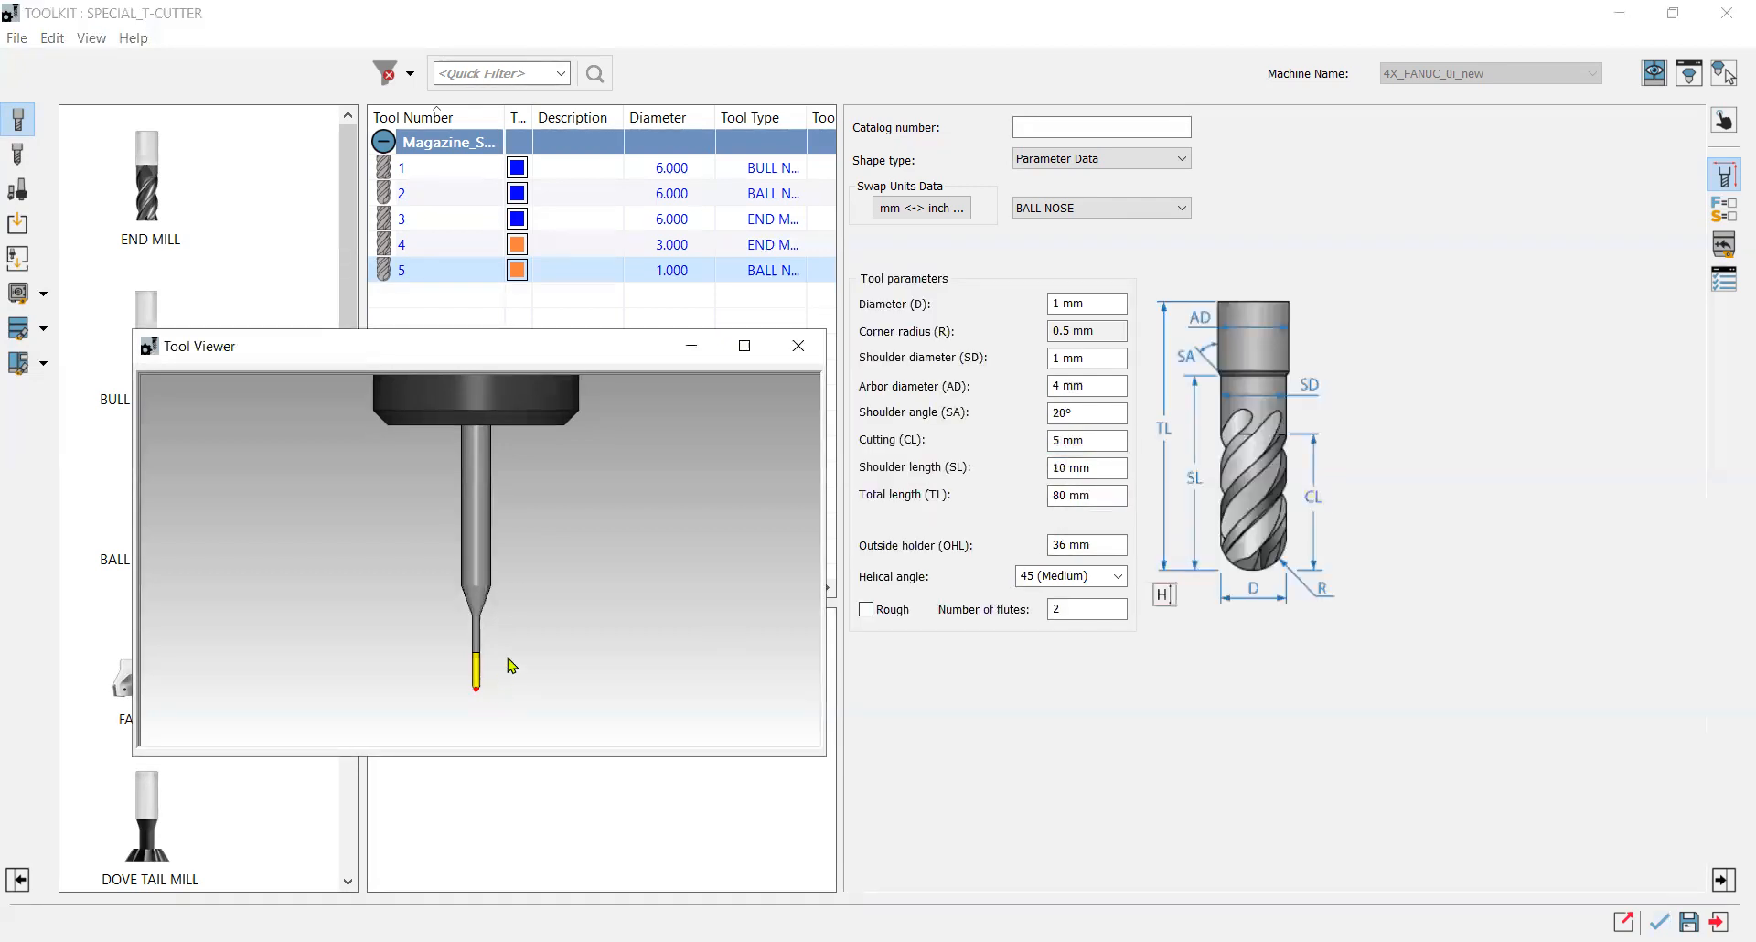
scroll(512, 655, "down", 3)
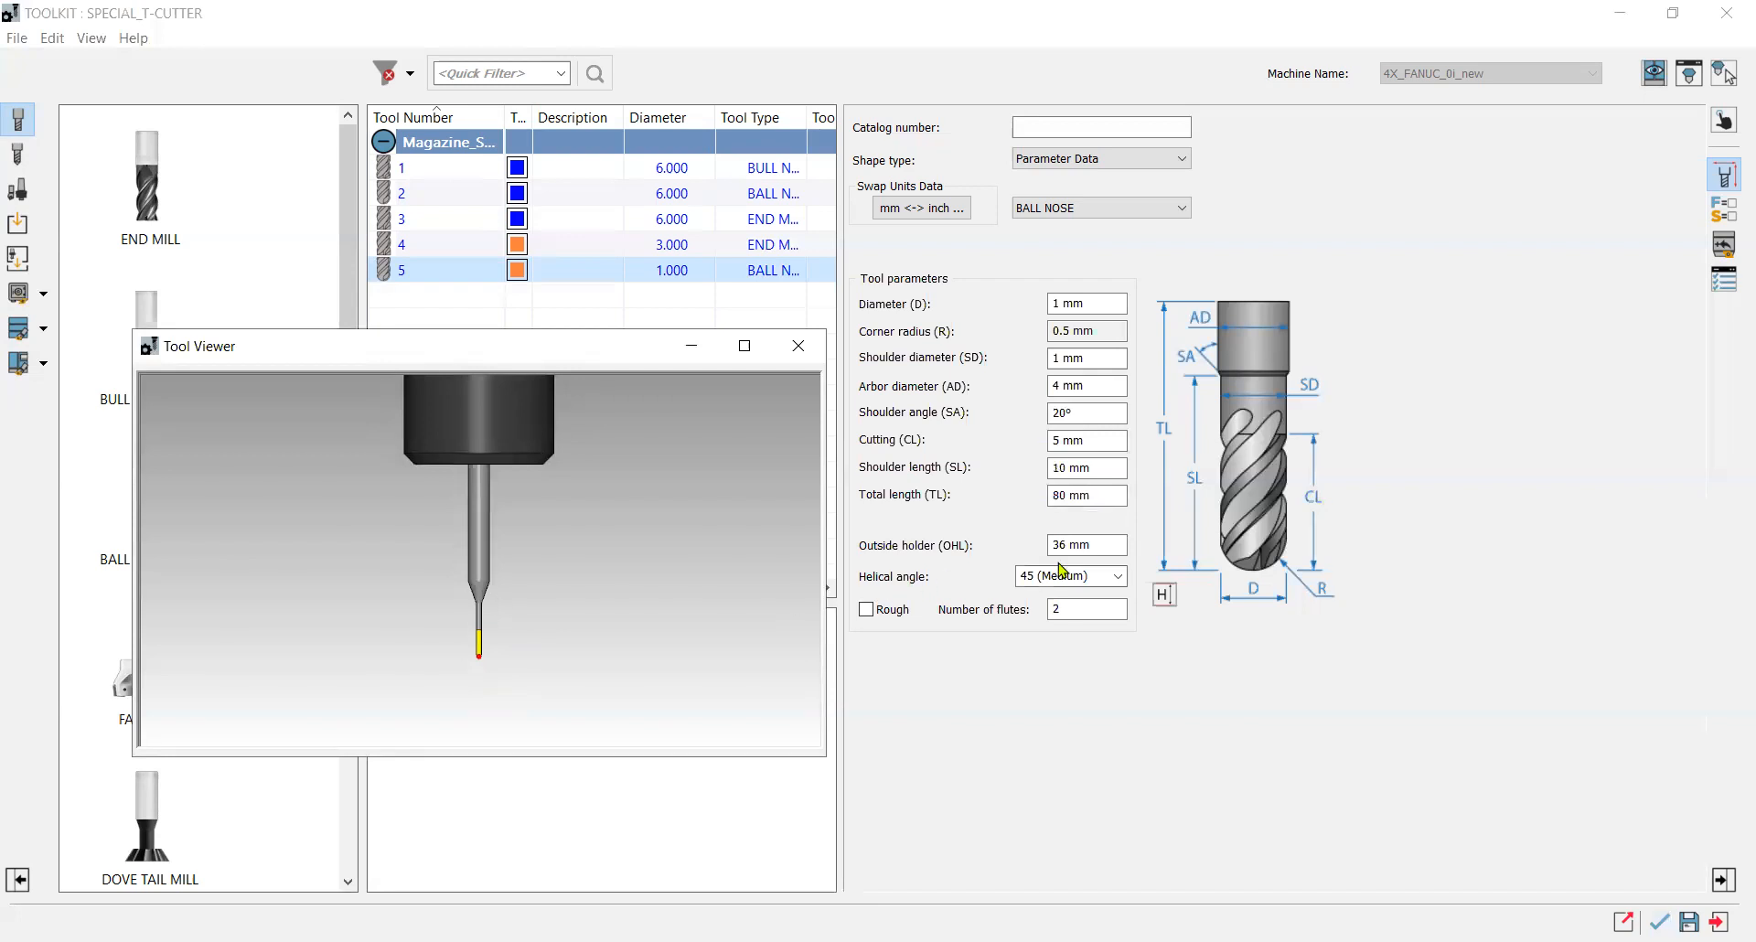
left_click(1088, 545)
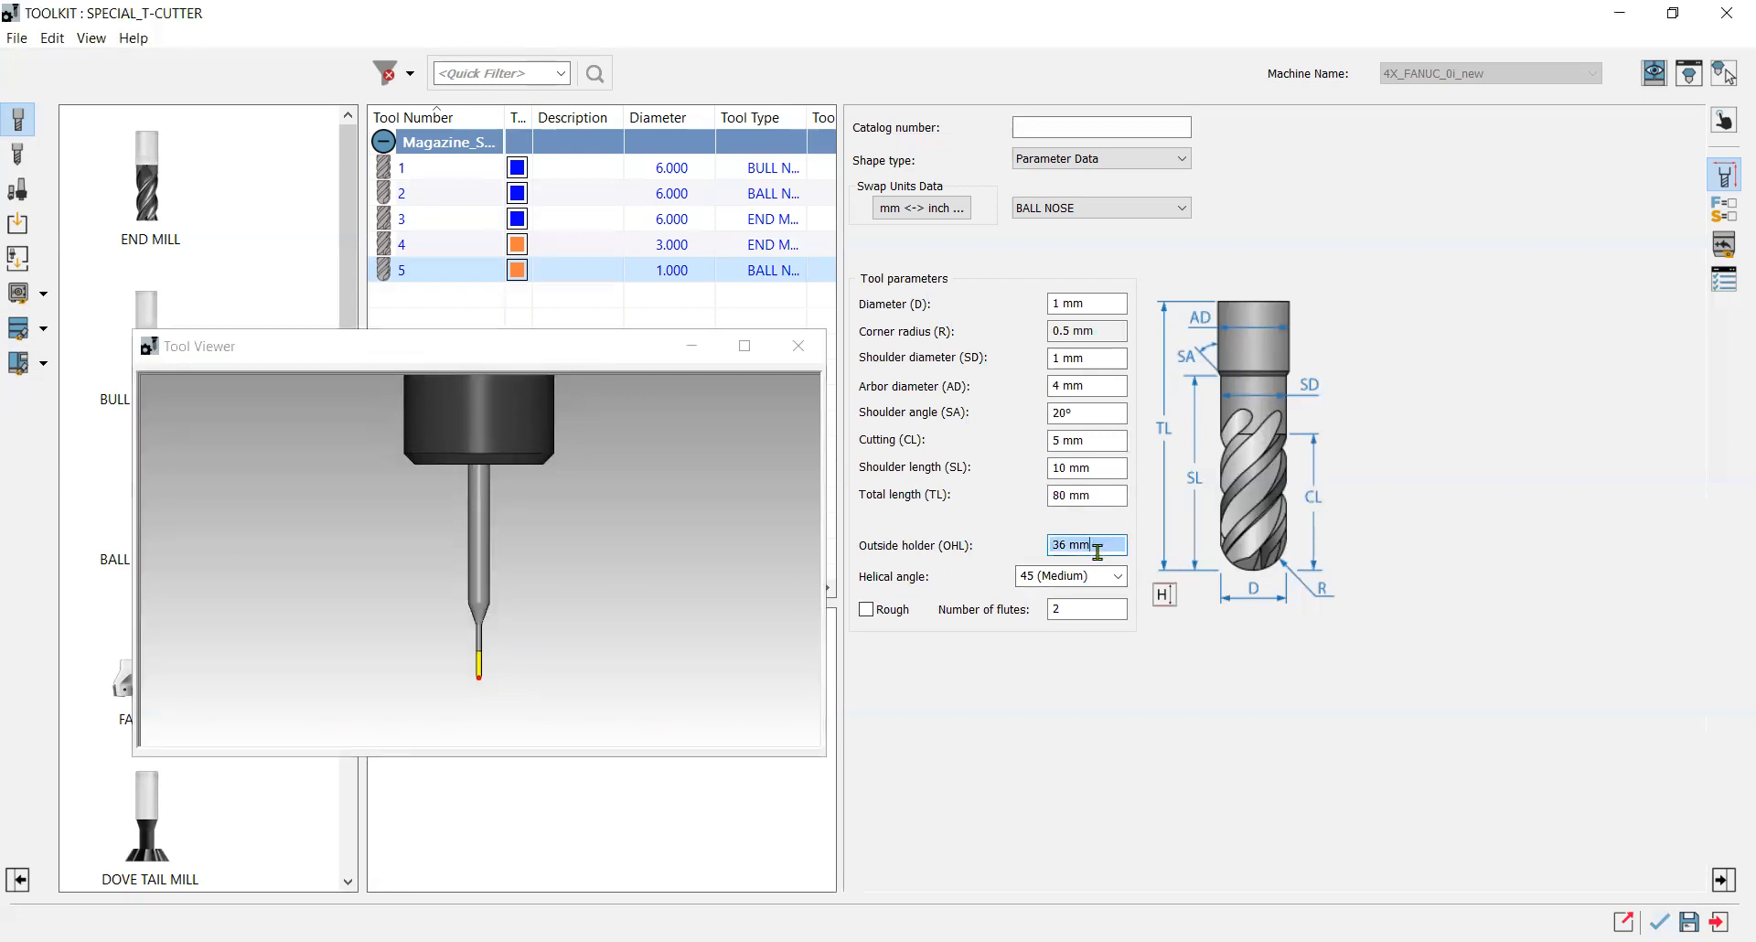
scroll(1097, 551, "down", 4)
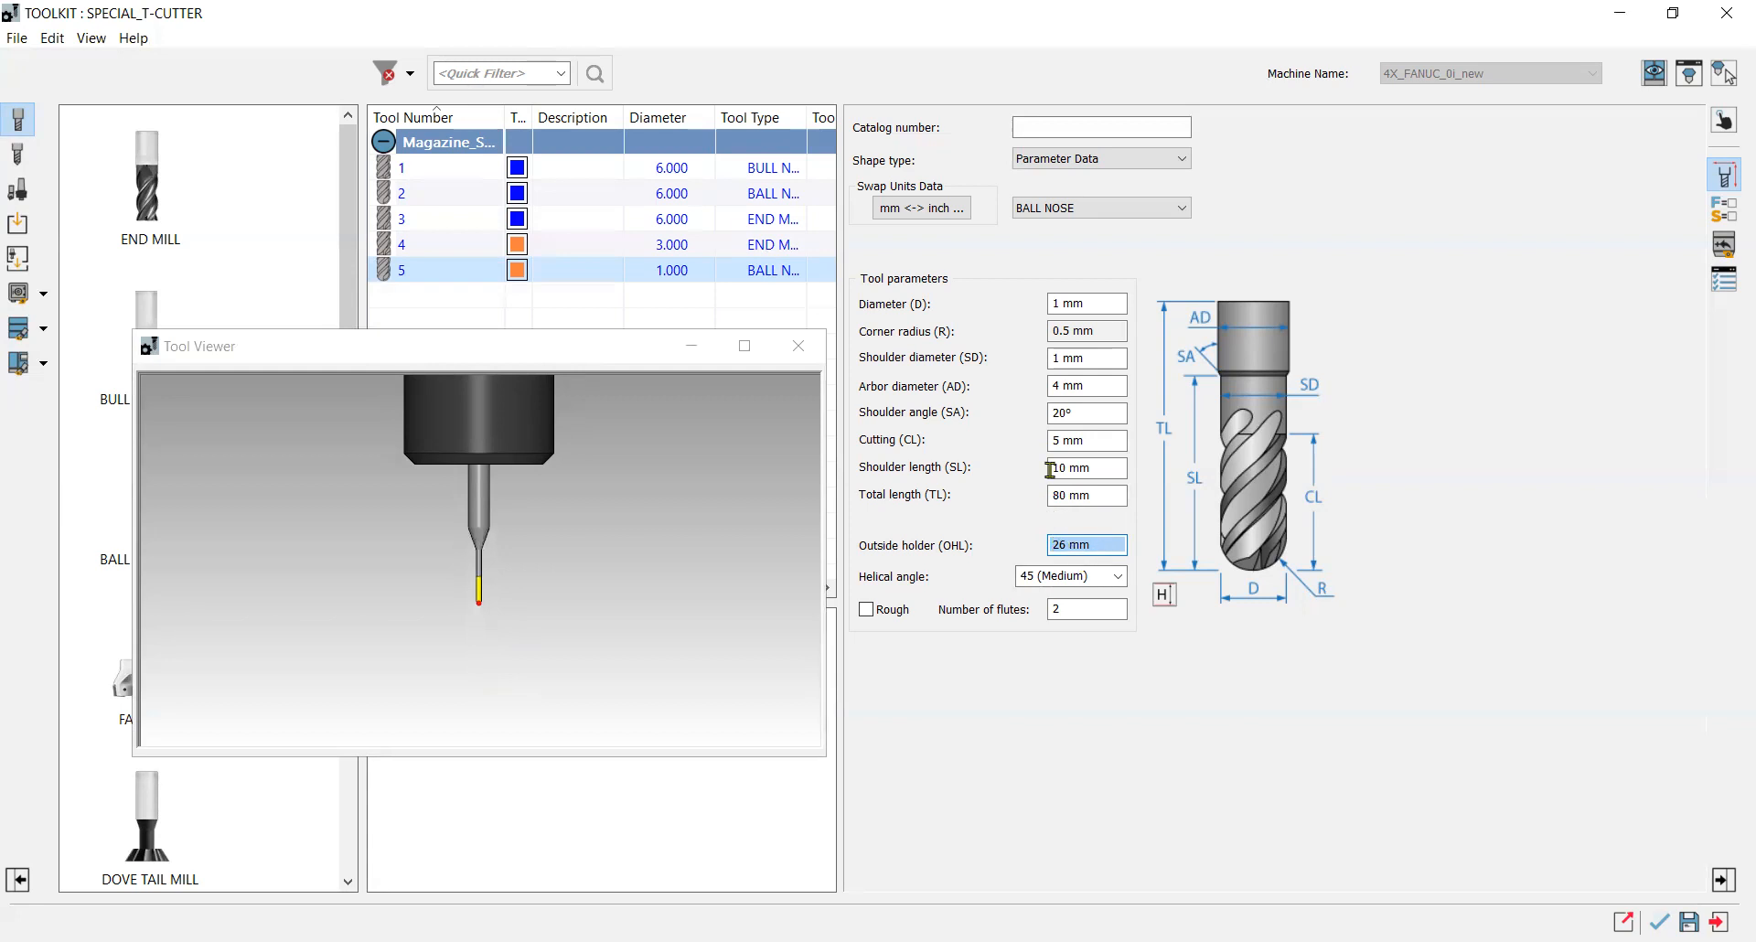
Set the tool's shoulder angle to 15° and return to the Profile operation.
left_click(1087, 414)
type("15")
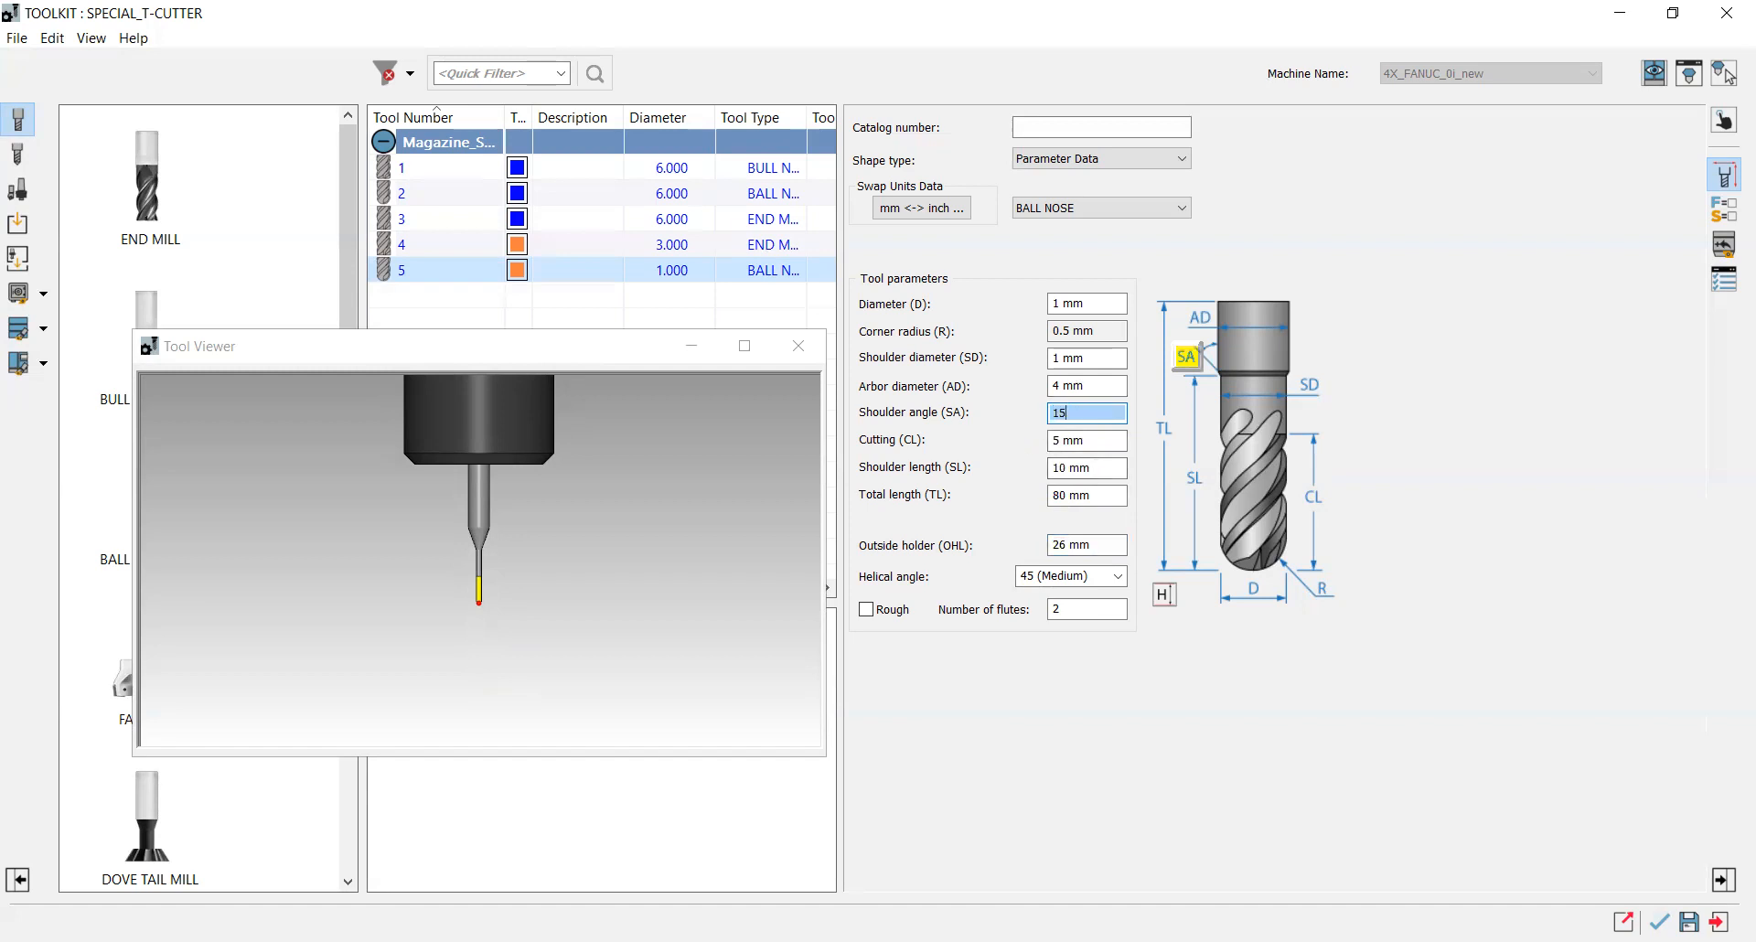
left_click(1108, 439)
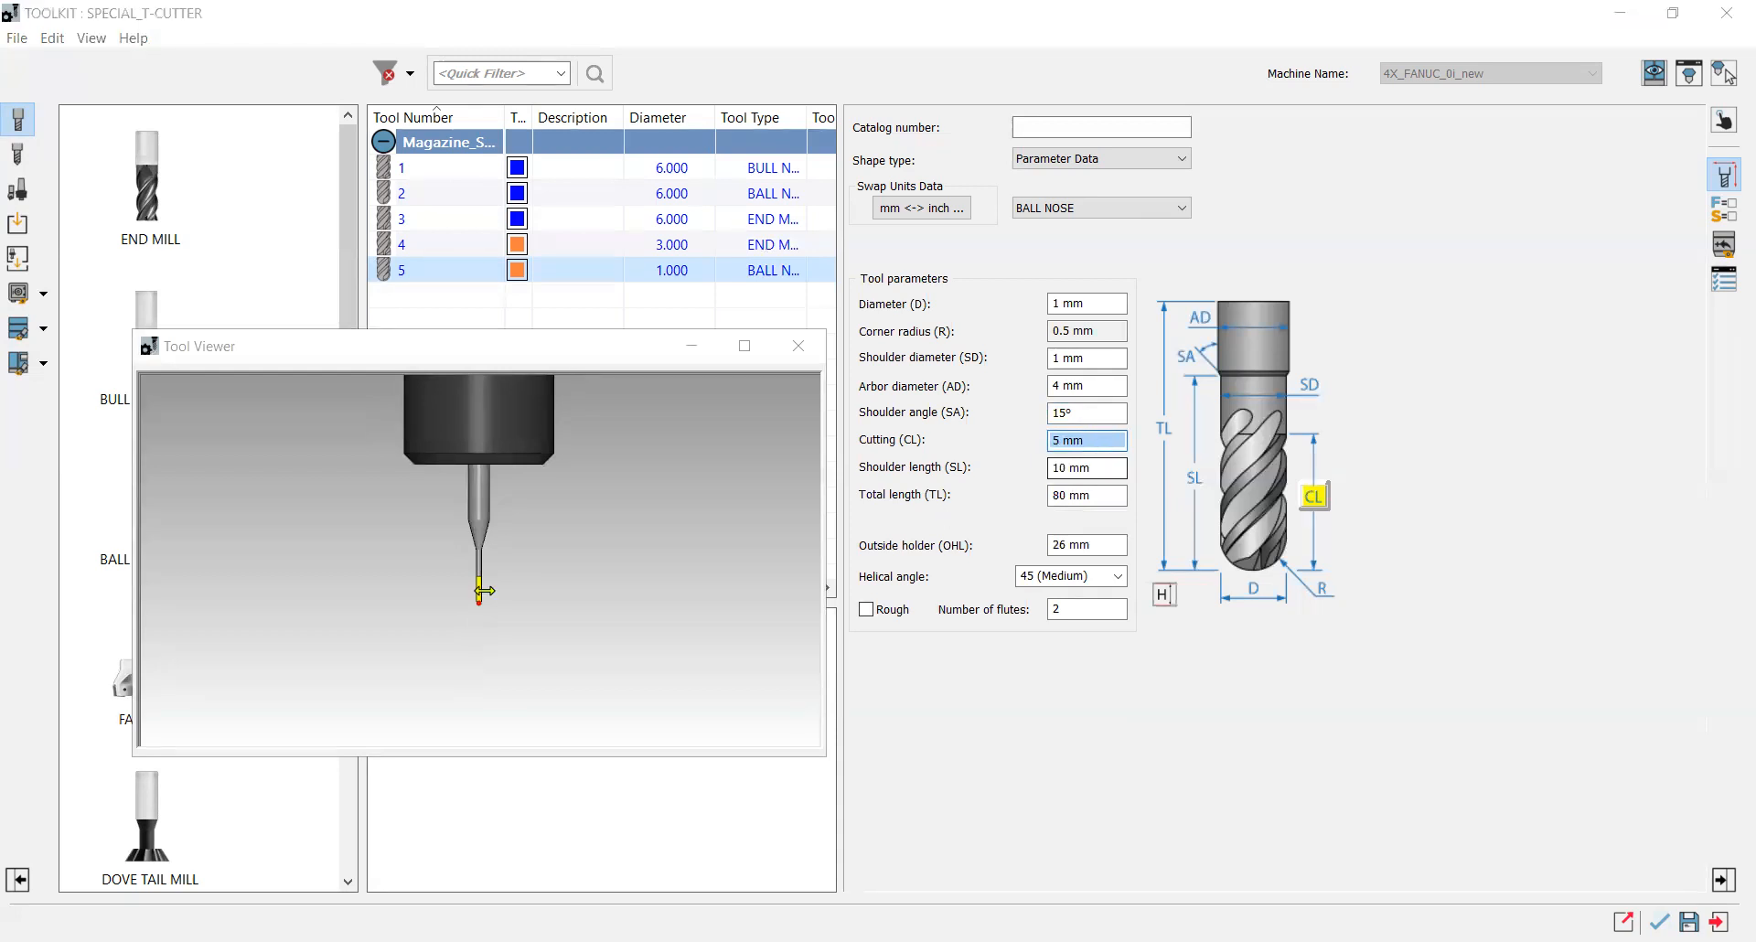
scroll(480, 603, "up", 4)
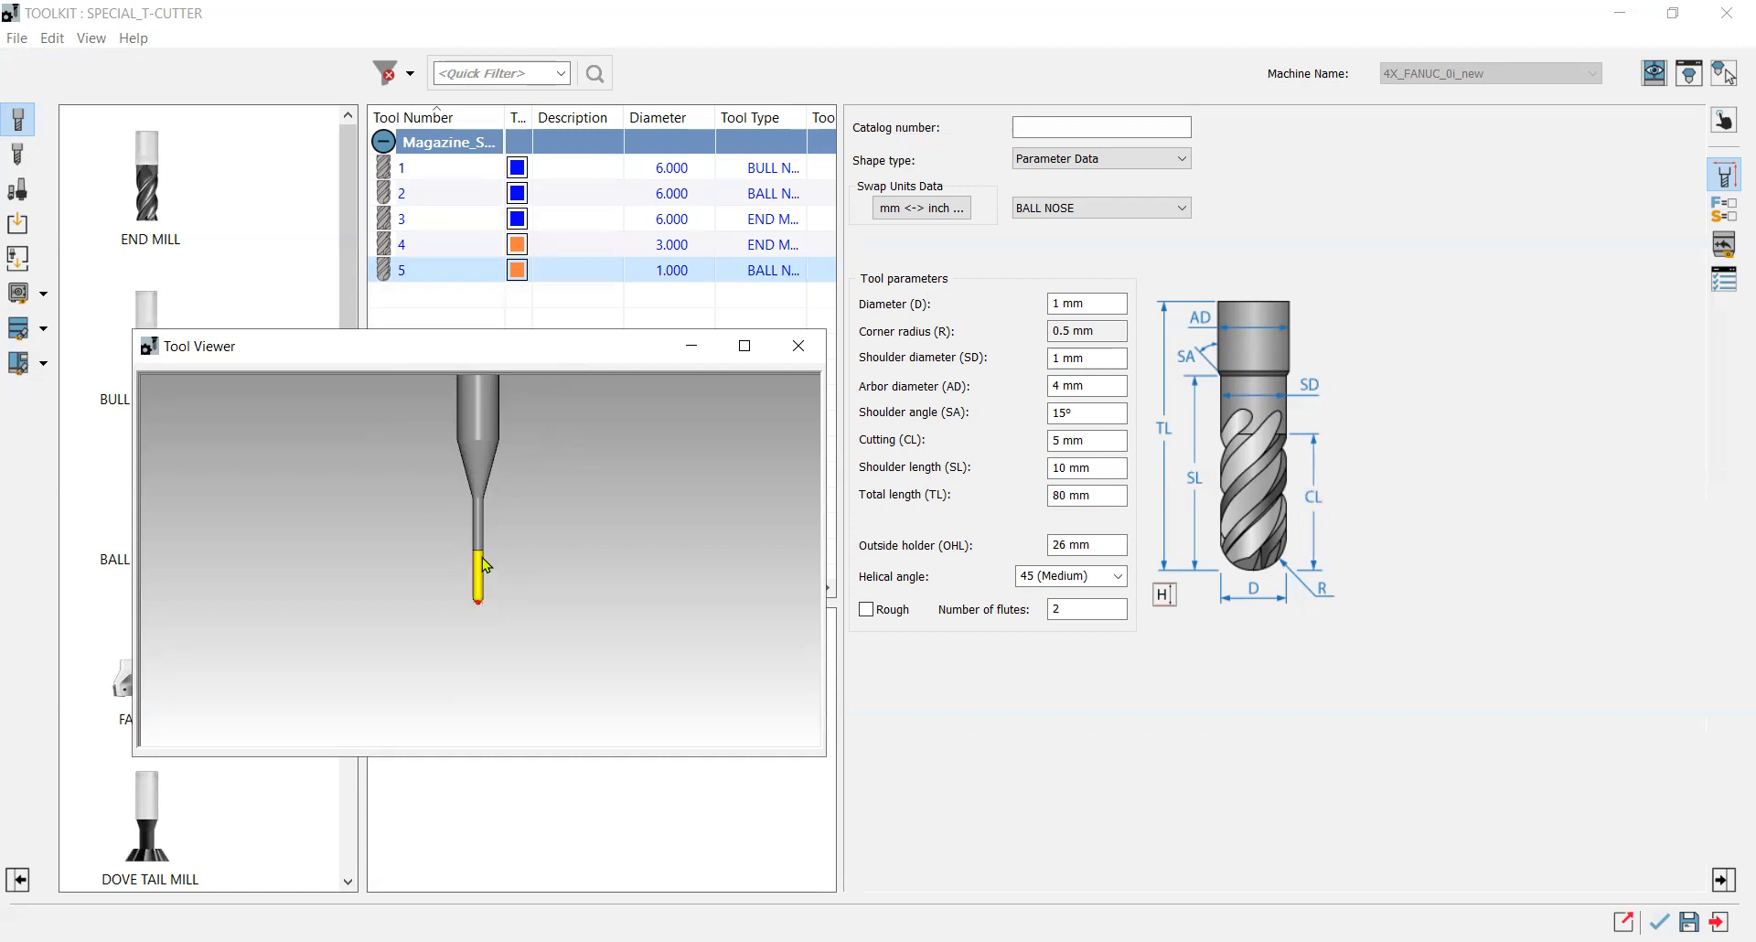
scroll(494, 523, "down", 3)
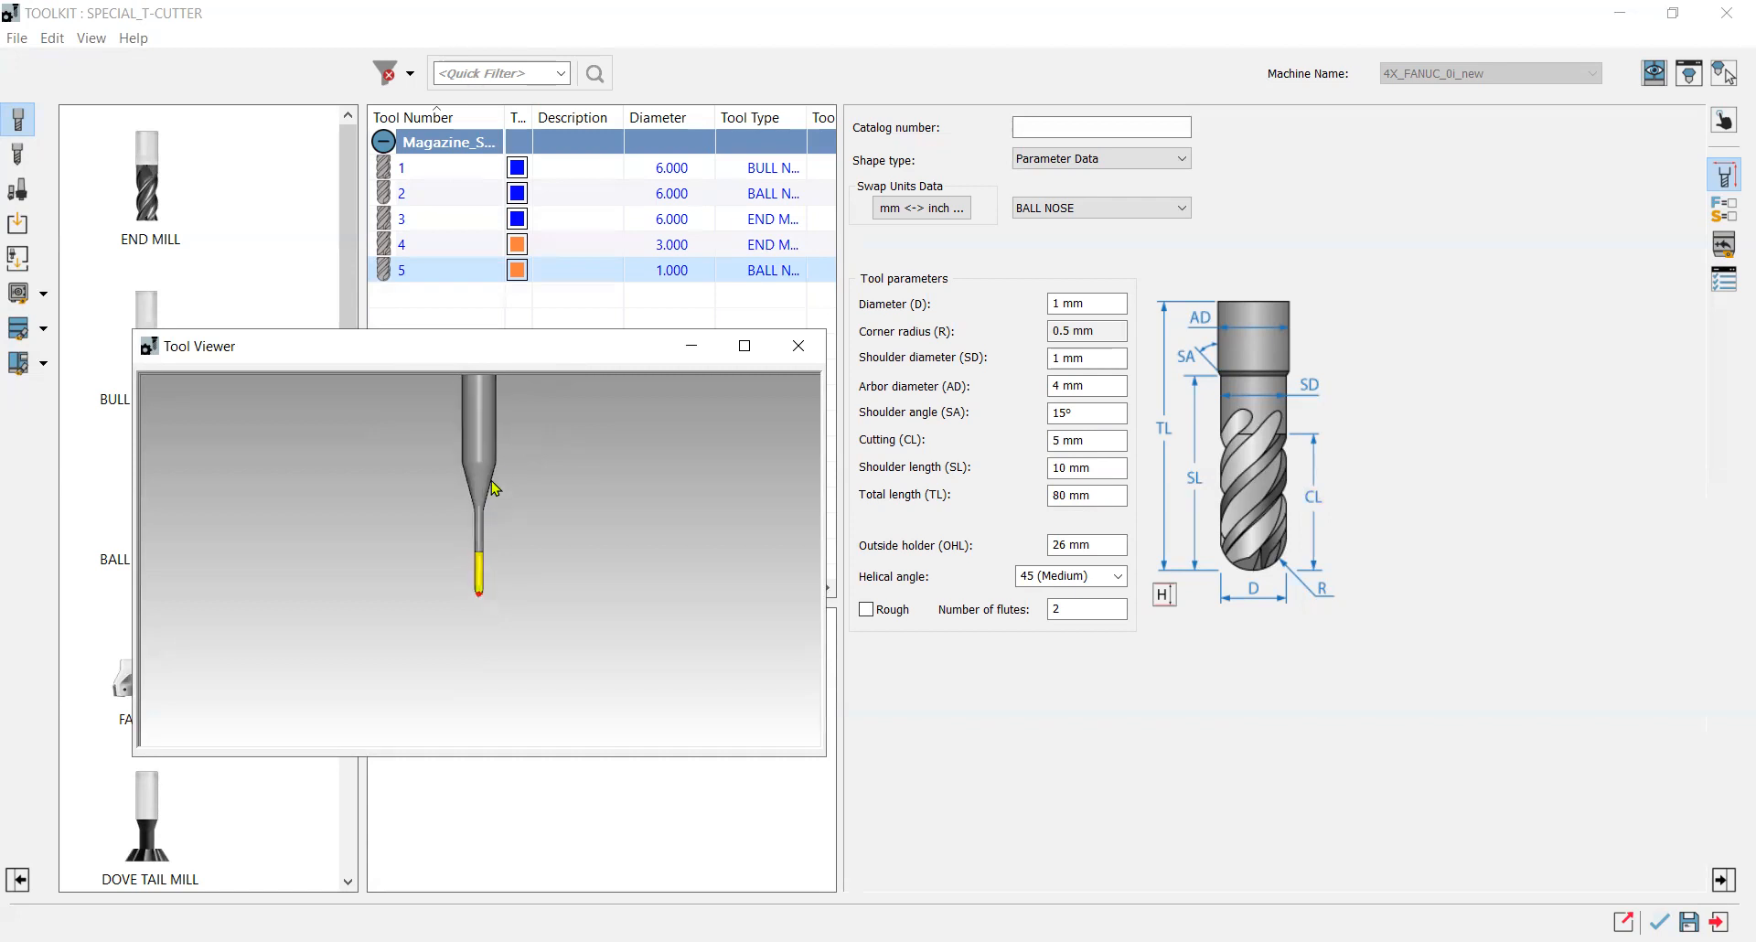
scroll(510, 508, "up", 2)
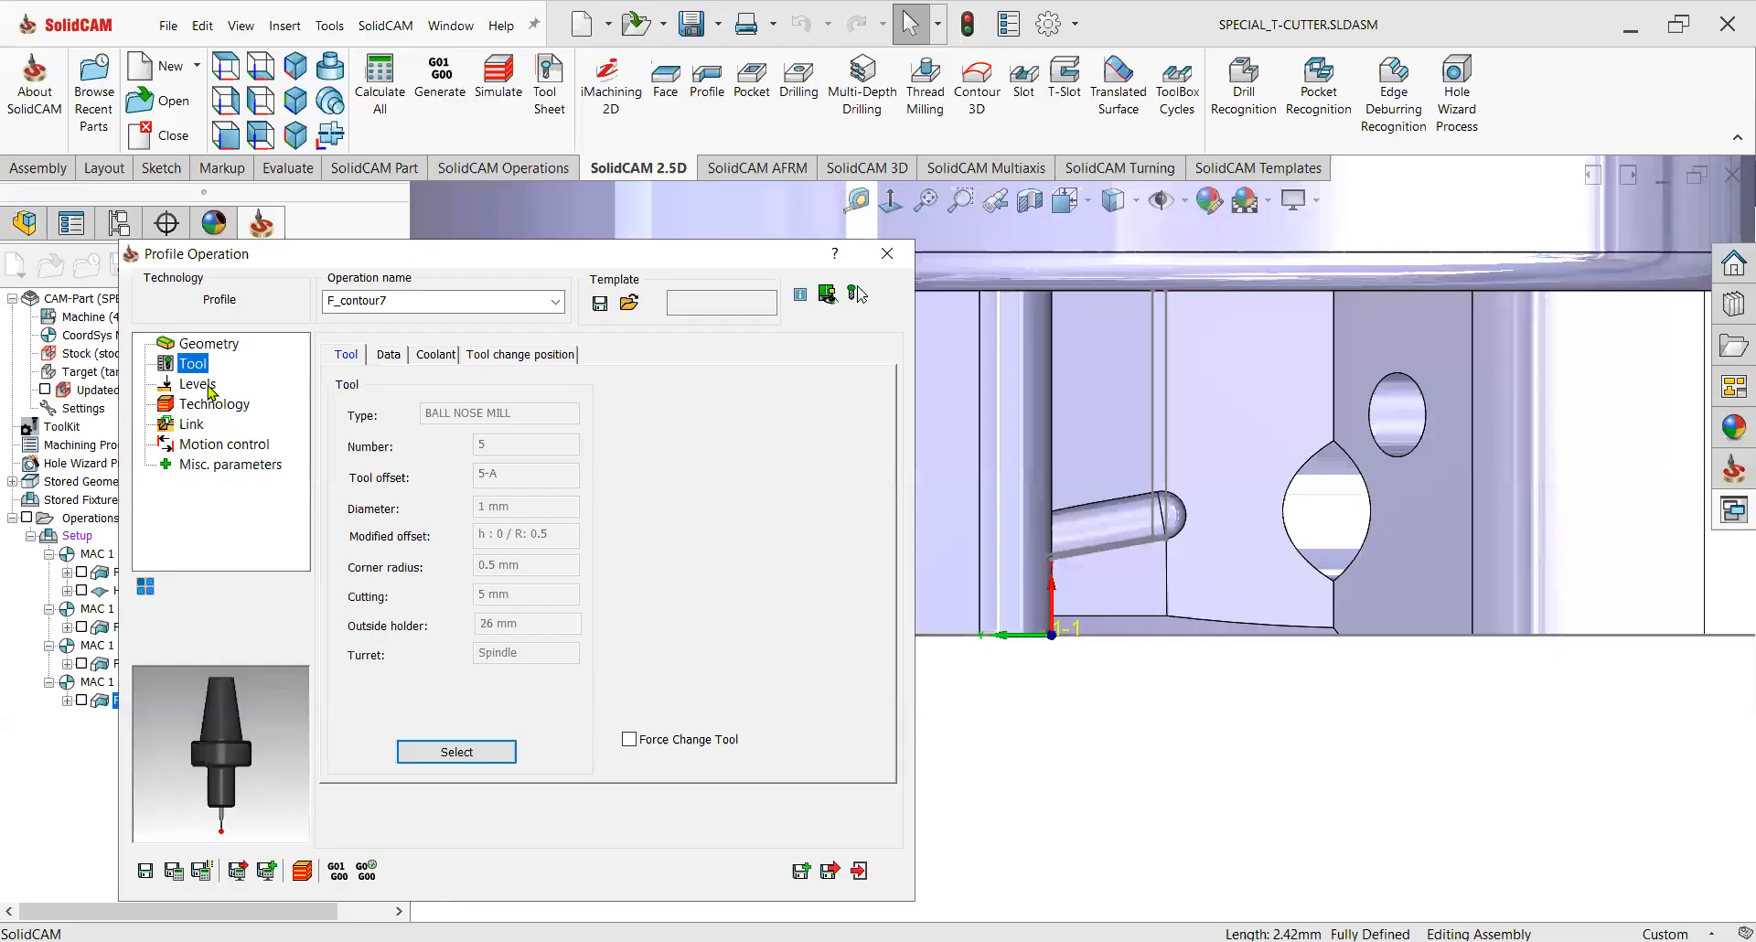
left_click(198, 385)
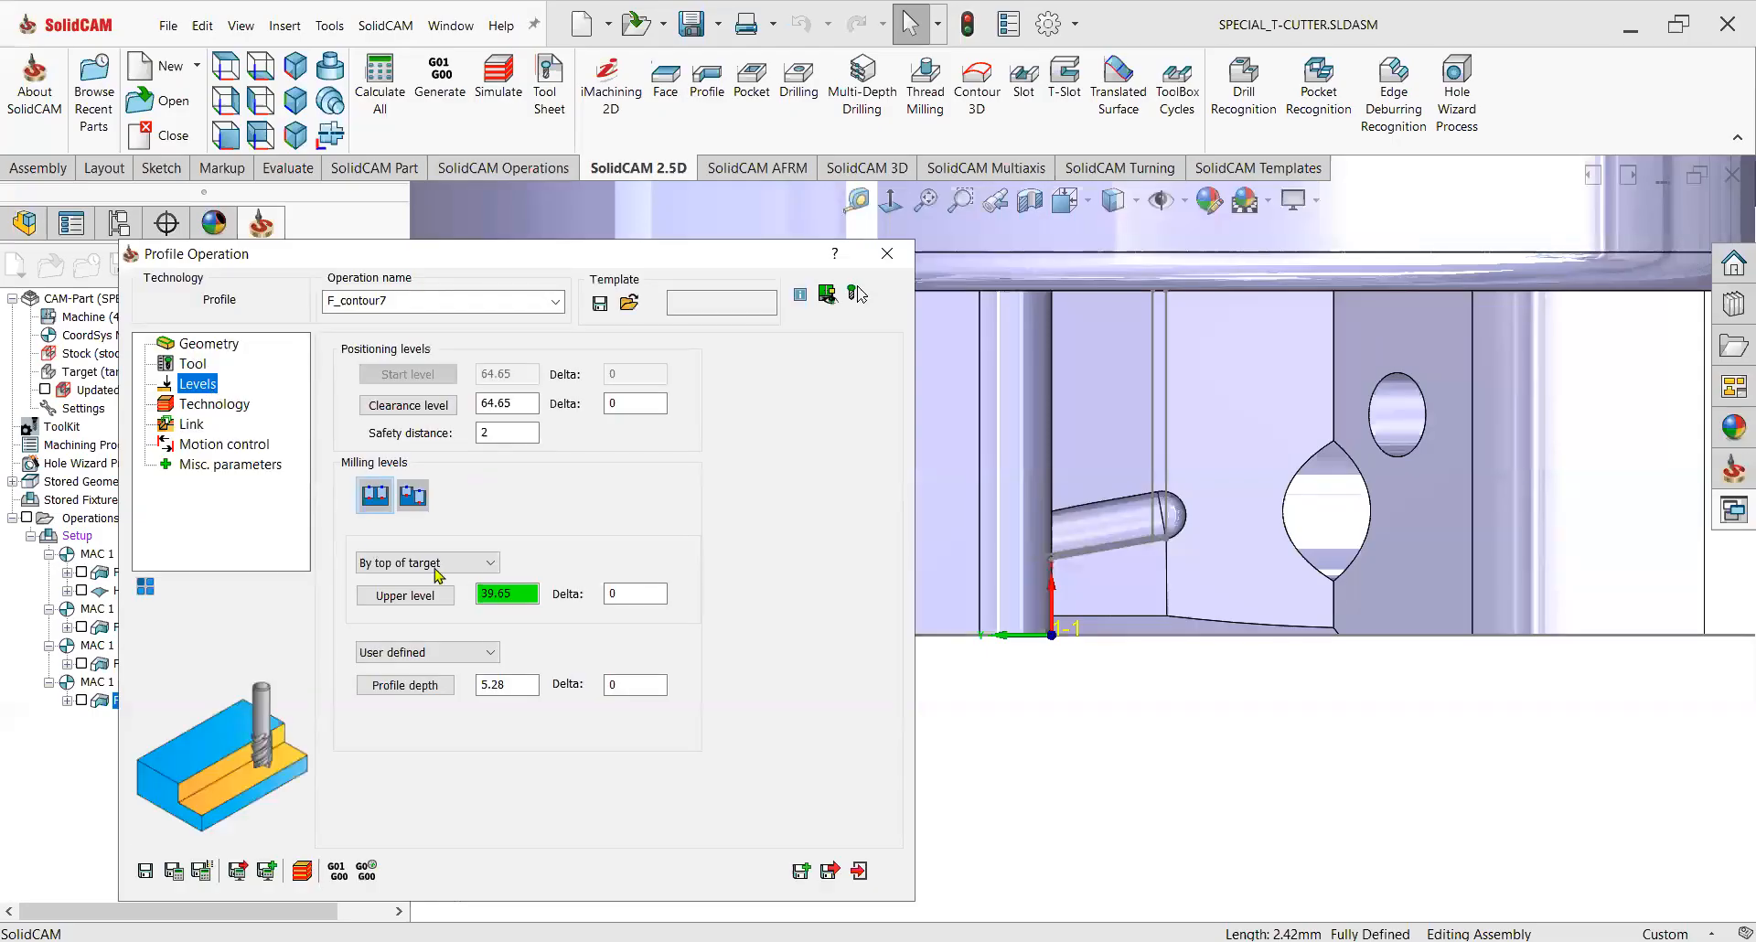
Pick the upper level and the profile depth from edges of the insert pocket on the model.
left_click(507, 594)
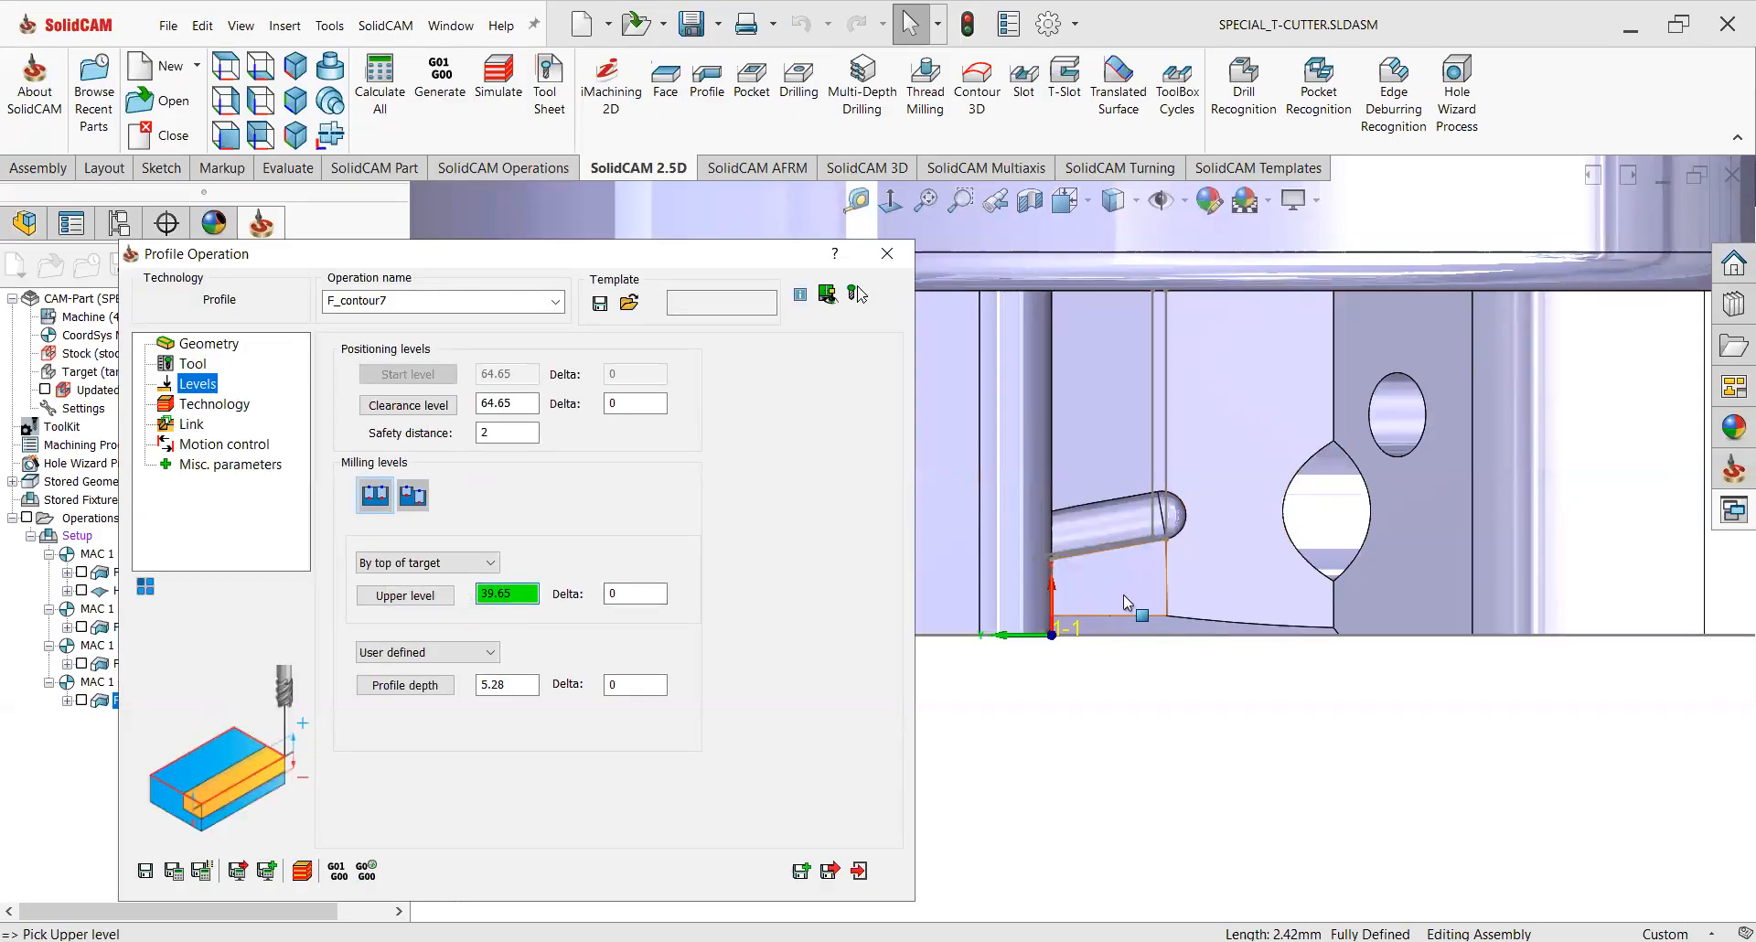
left_click(507, 685)
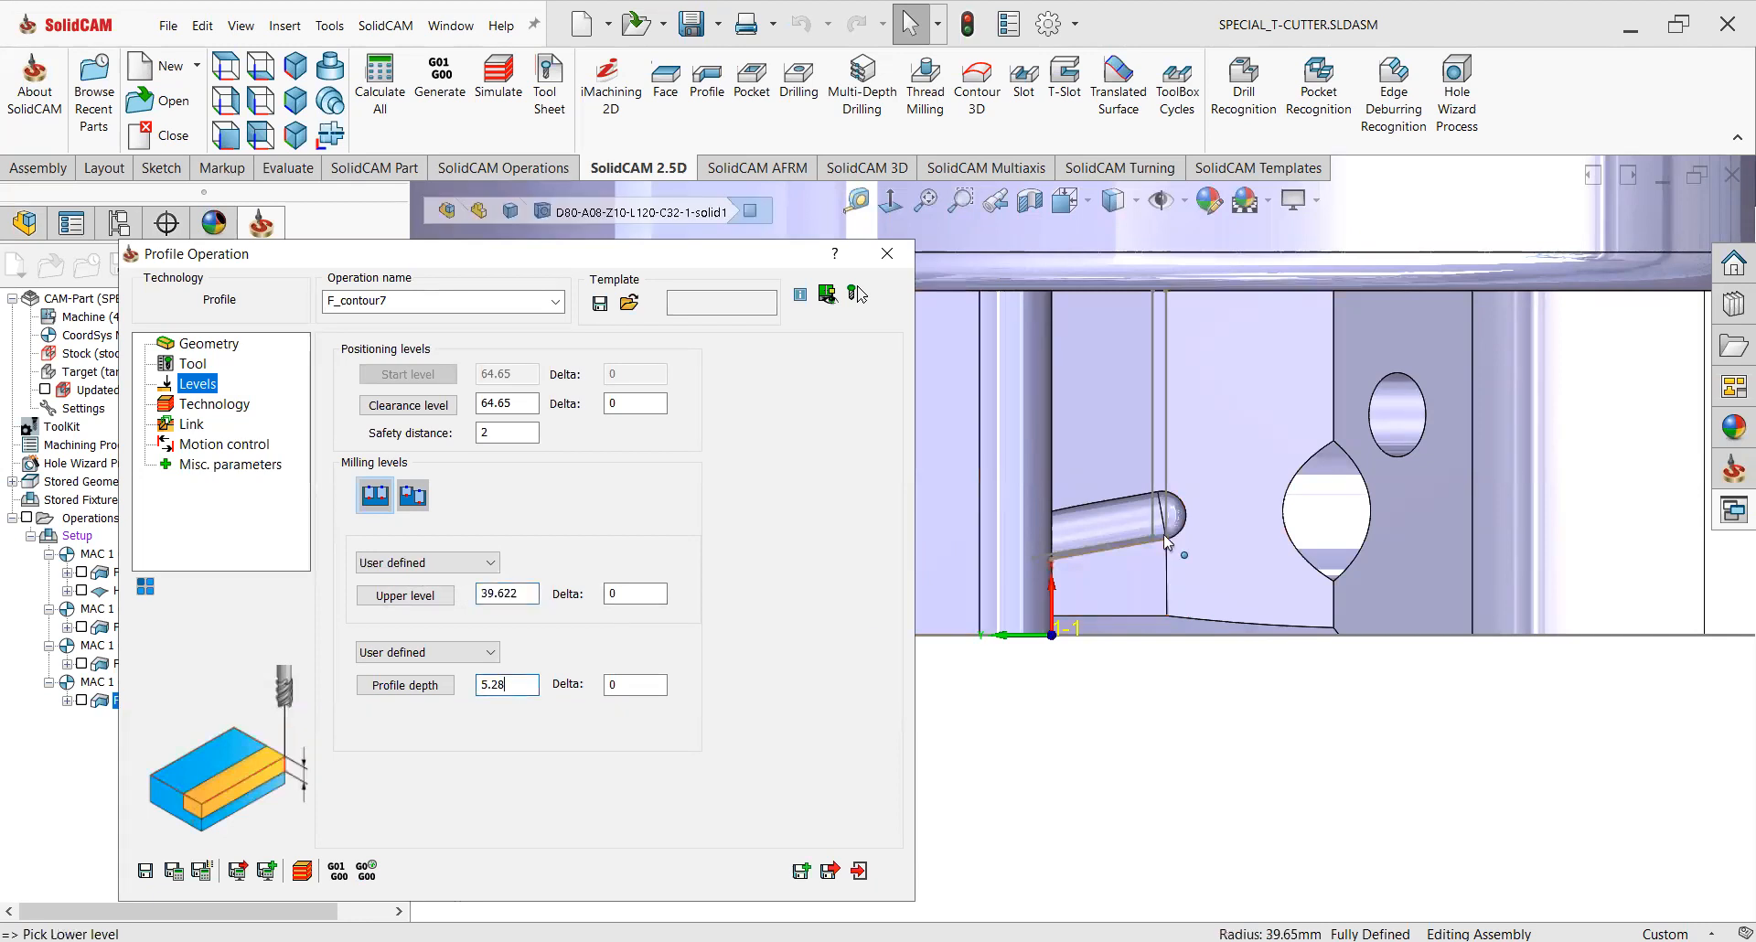
scroll(1167, 531, "down", 4)
middle_click_drag(1167, 530, 1023, 503)
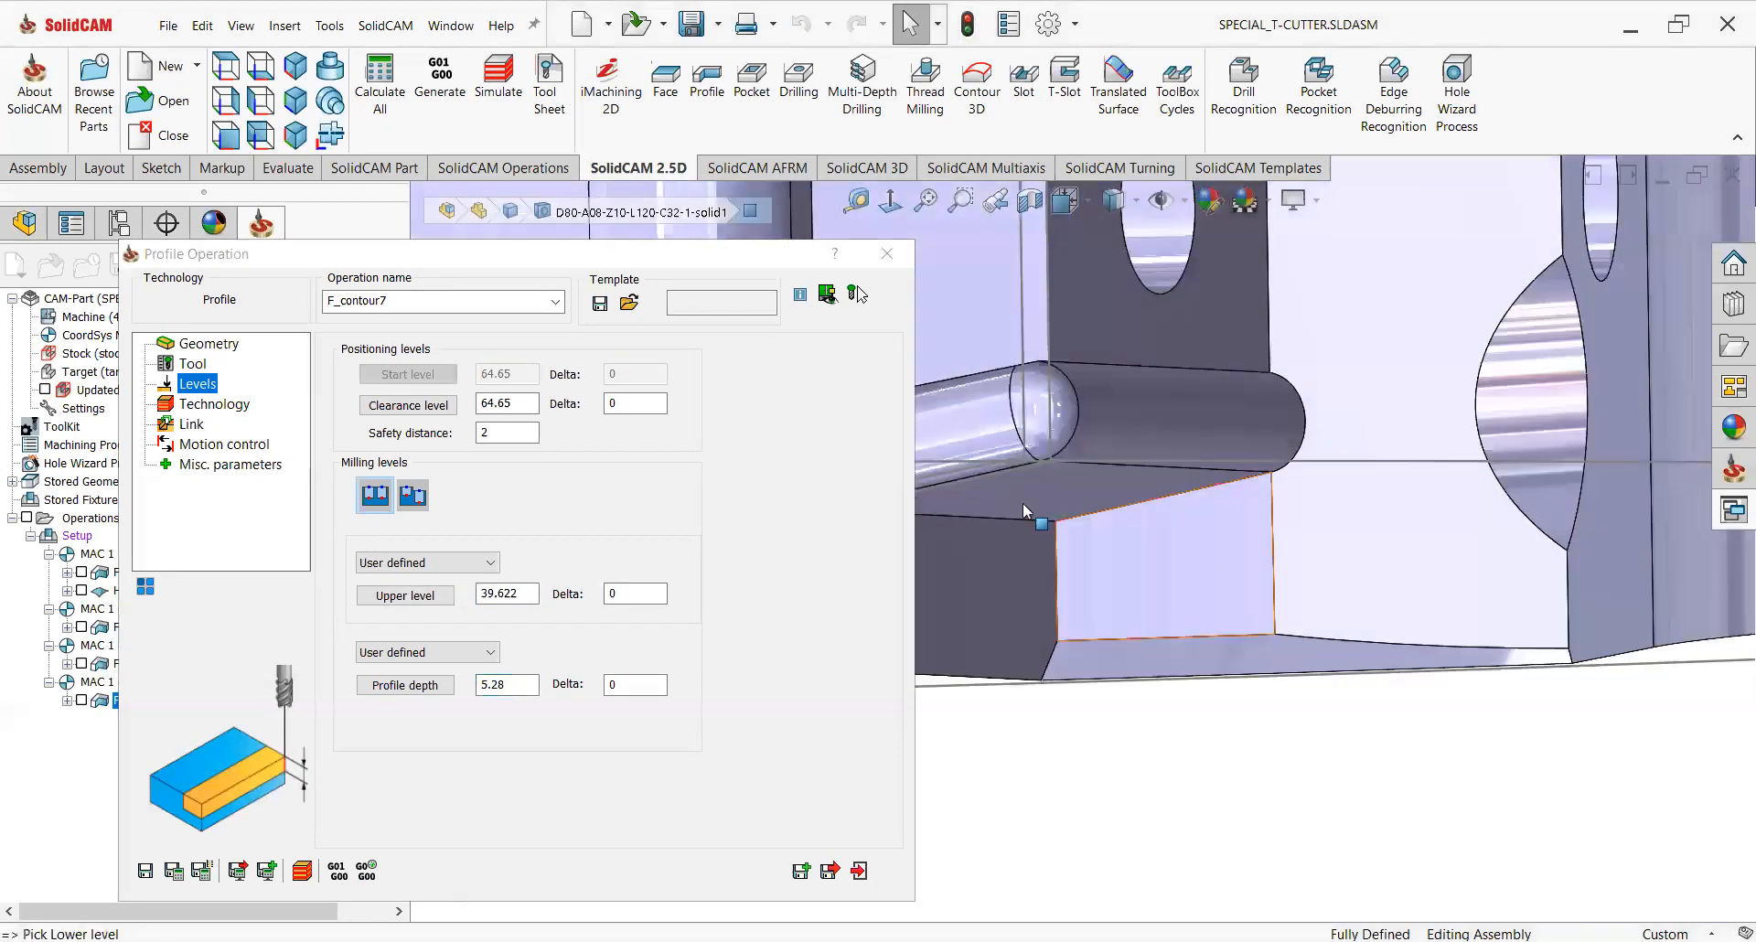
scroll(999, 437, "down", 4)
middle_click_drag(1010, 419, 1071, 419)
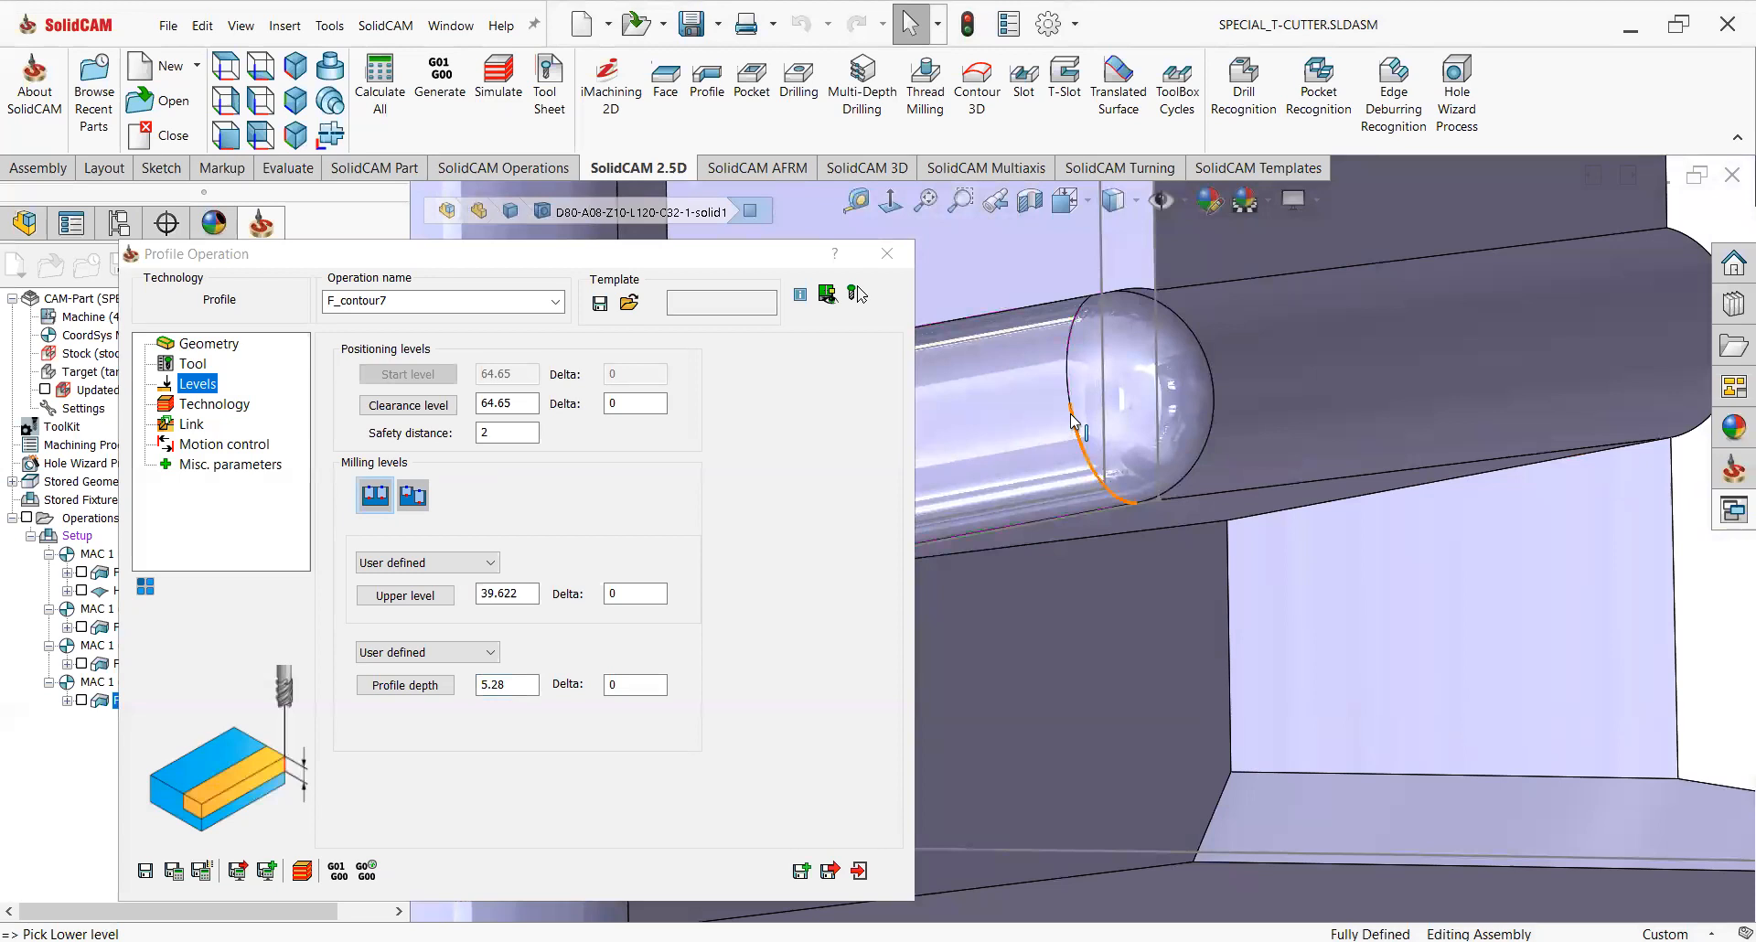
left_click(1071, 404)
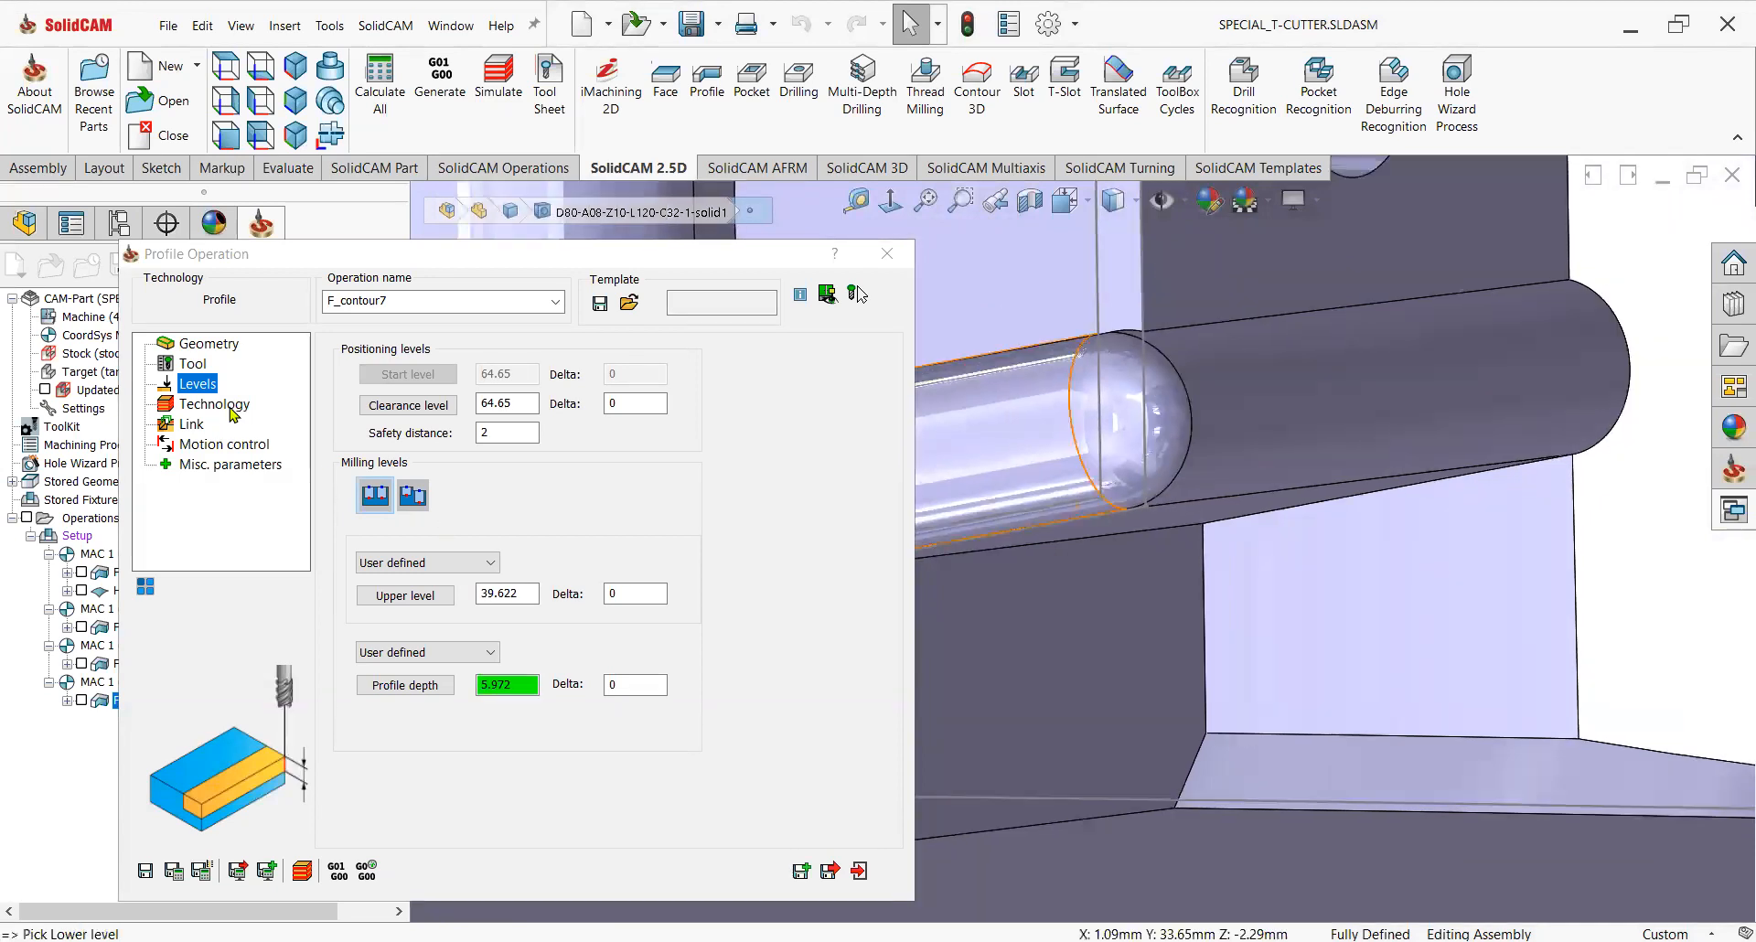
Review the profile geometry and set the finish step down to 0.05.
left_click(229, 408)
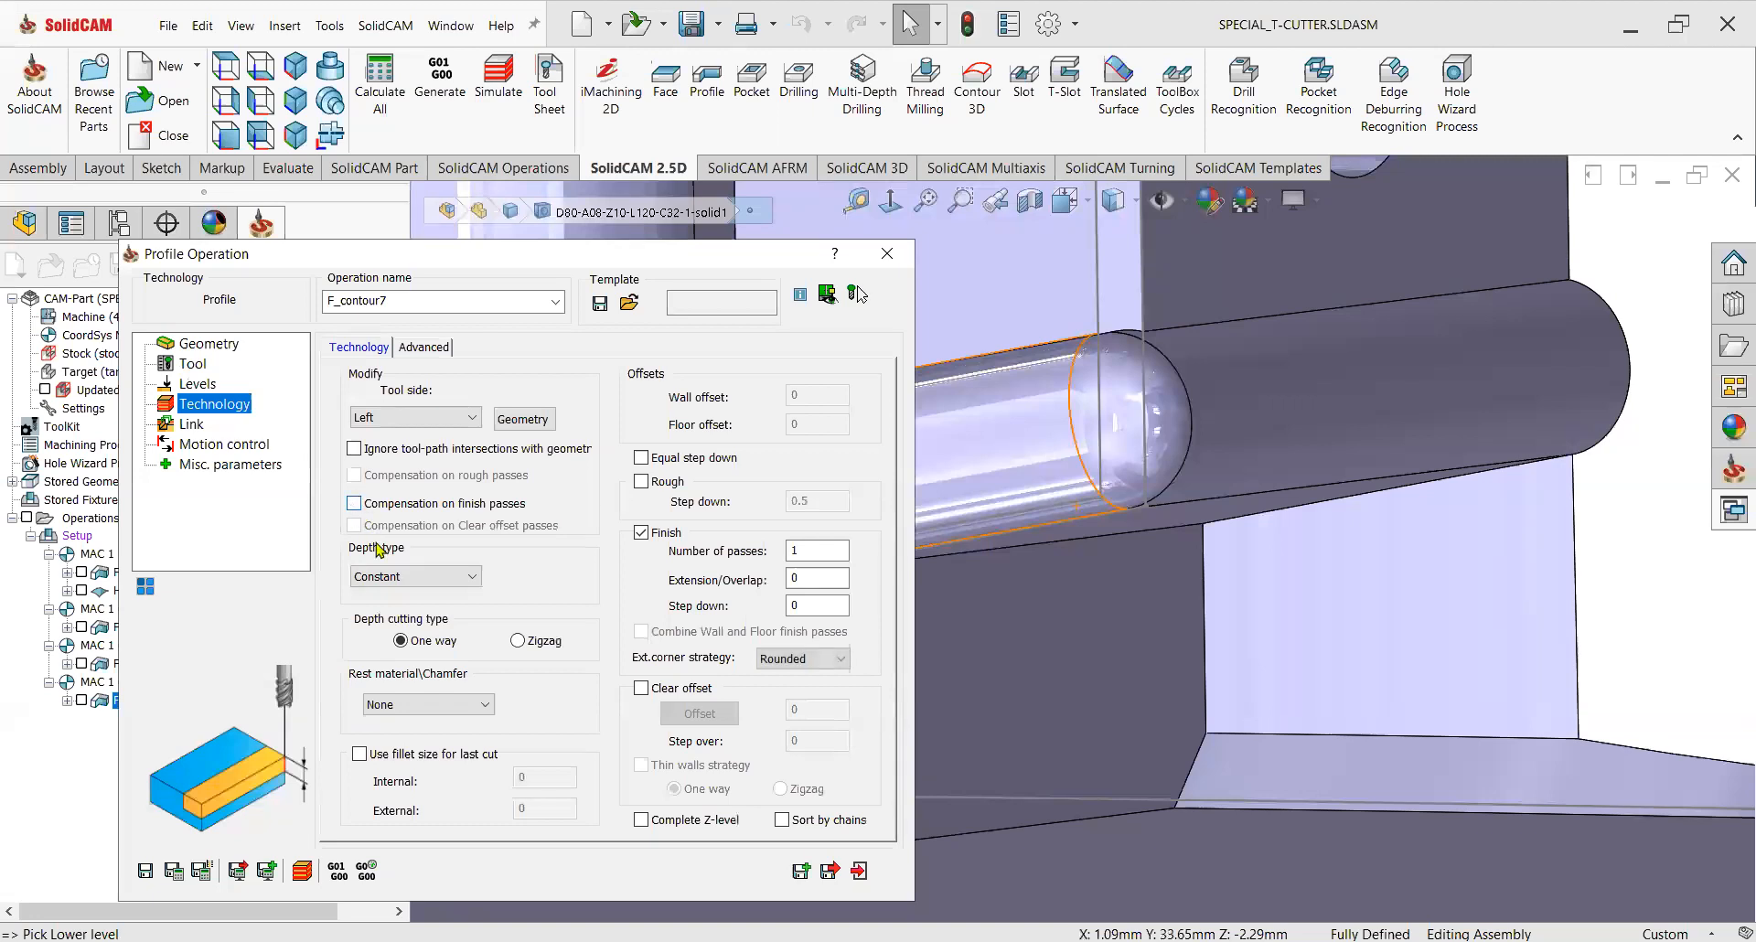
left_click(517, 423)
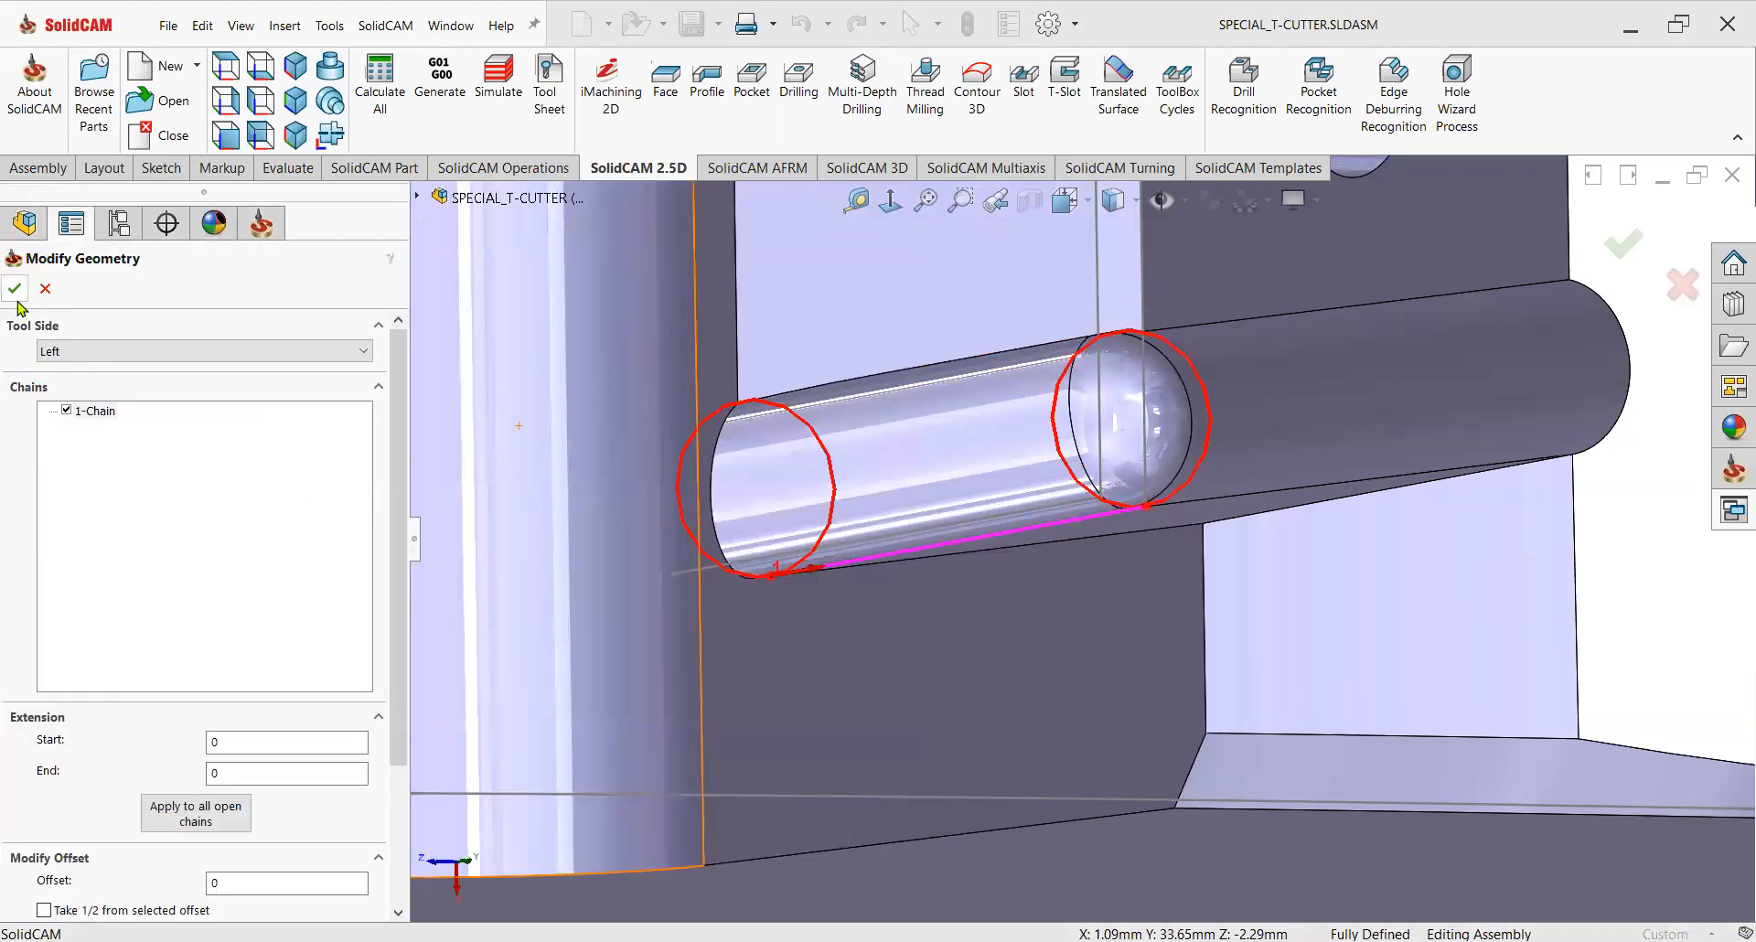
key("Return")
left_click_drag(817, 605, 767, 600)
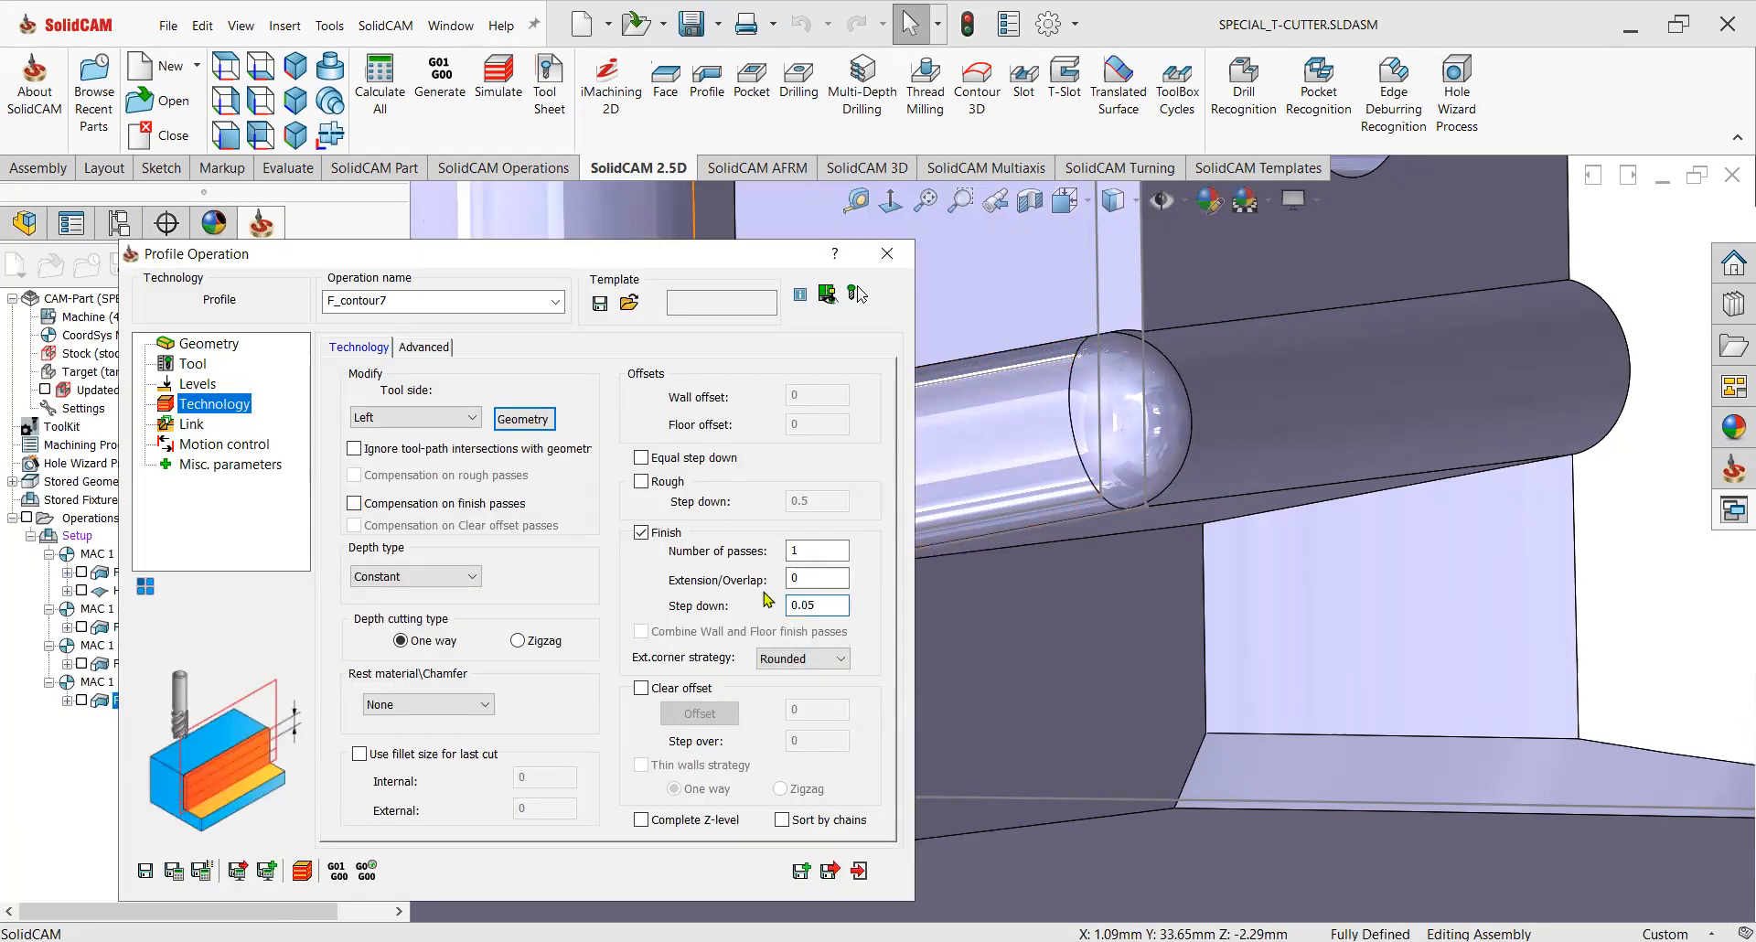
left_click_drag(818, 606, 732, 605)
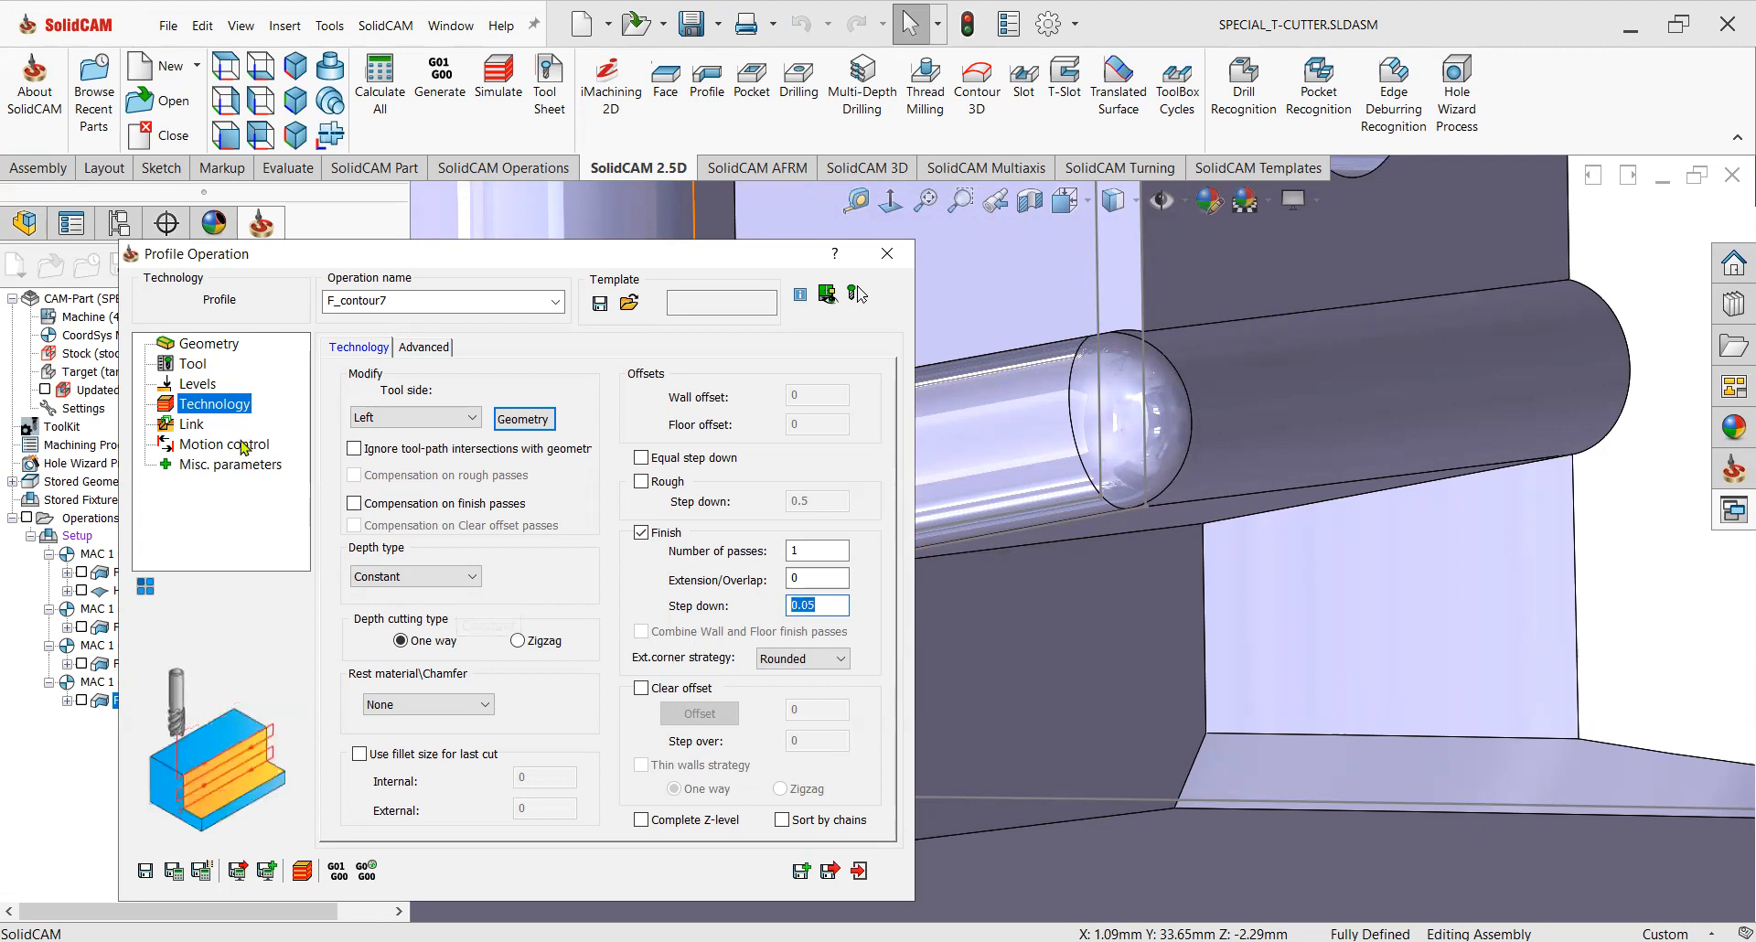
Set the tool's spin rate to 8000 rpm.
left_click(192, 426)
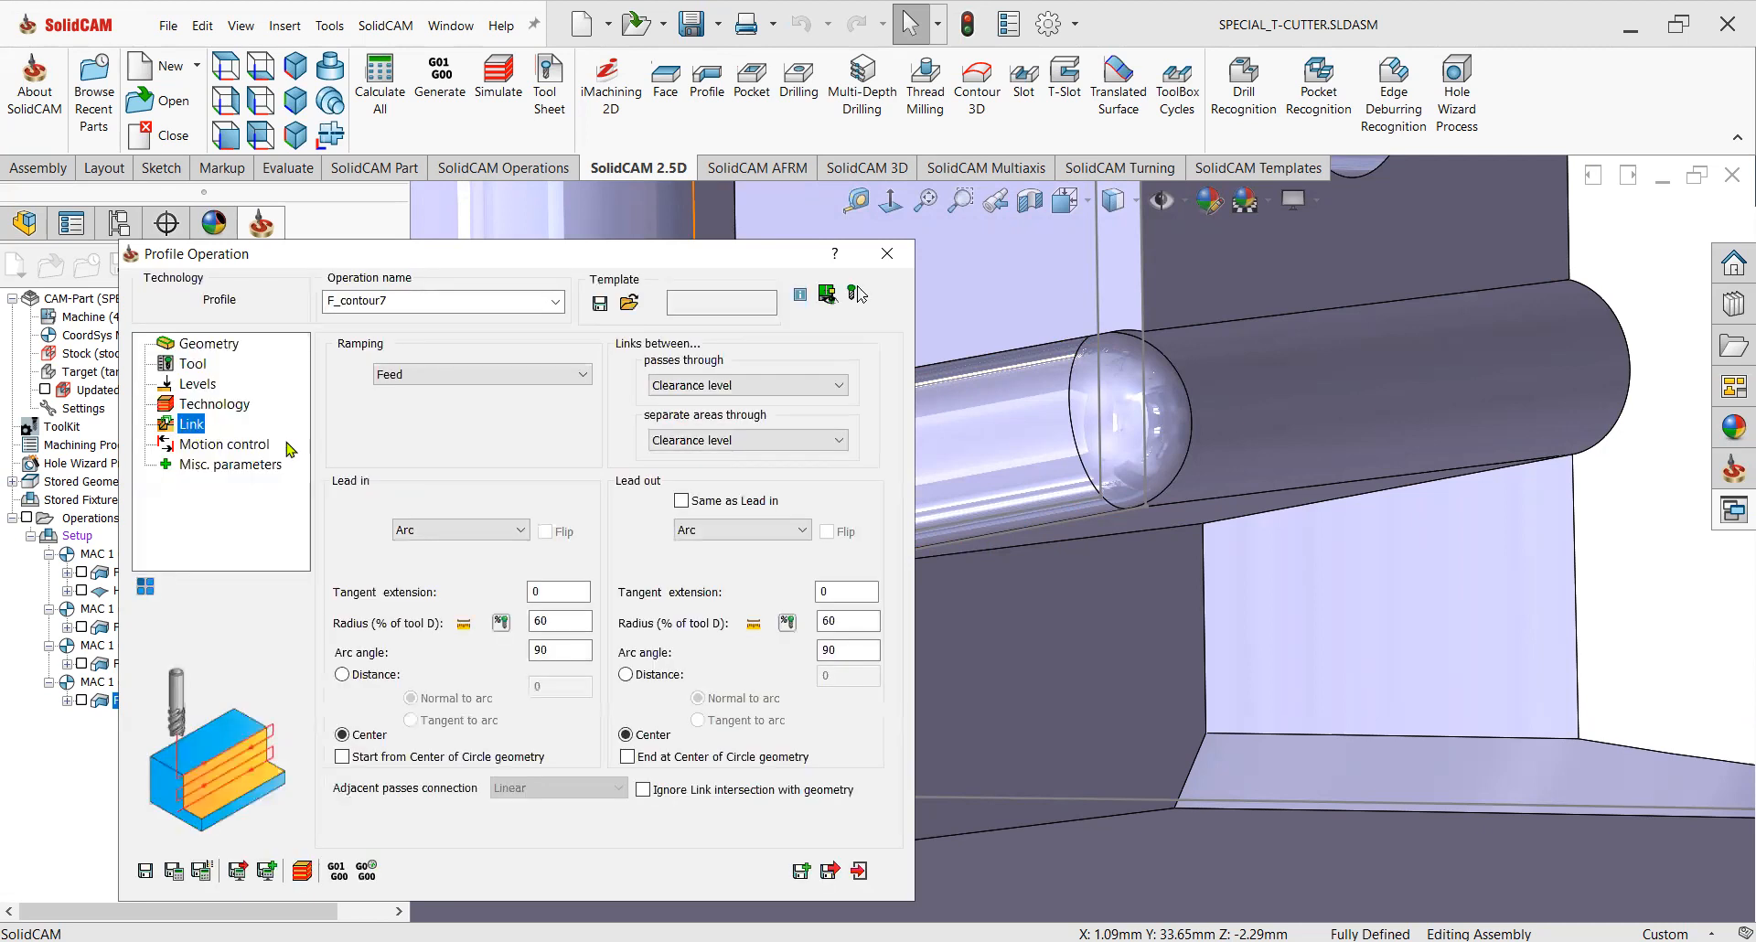
left_click(193, 364)
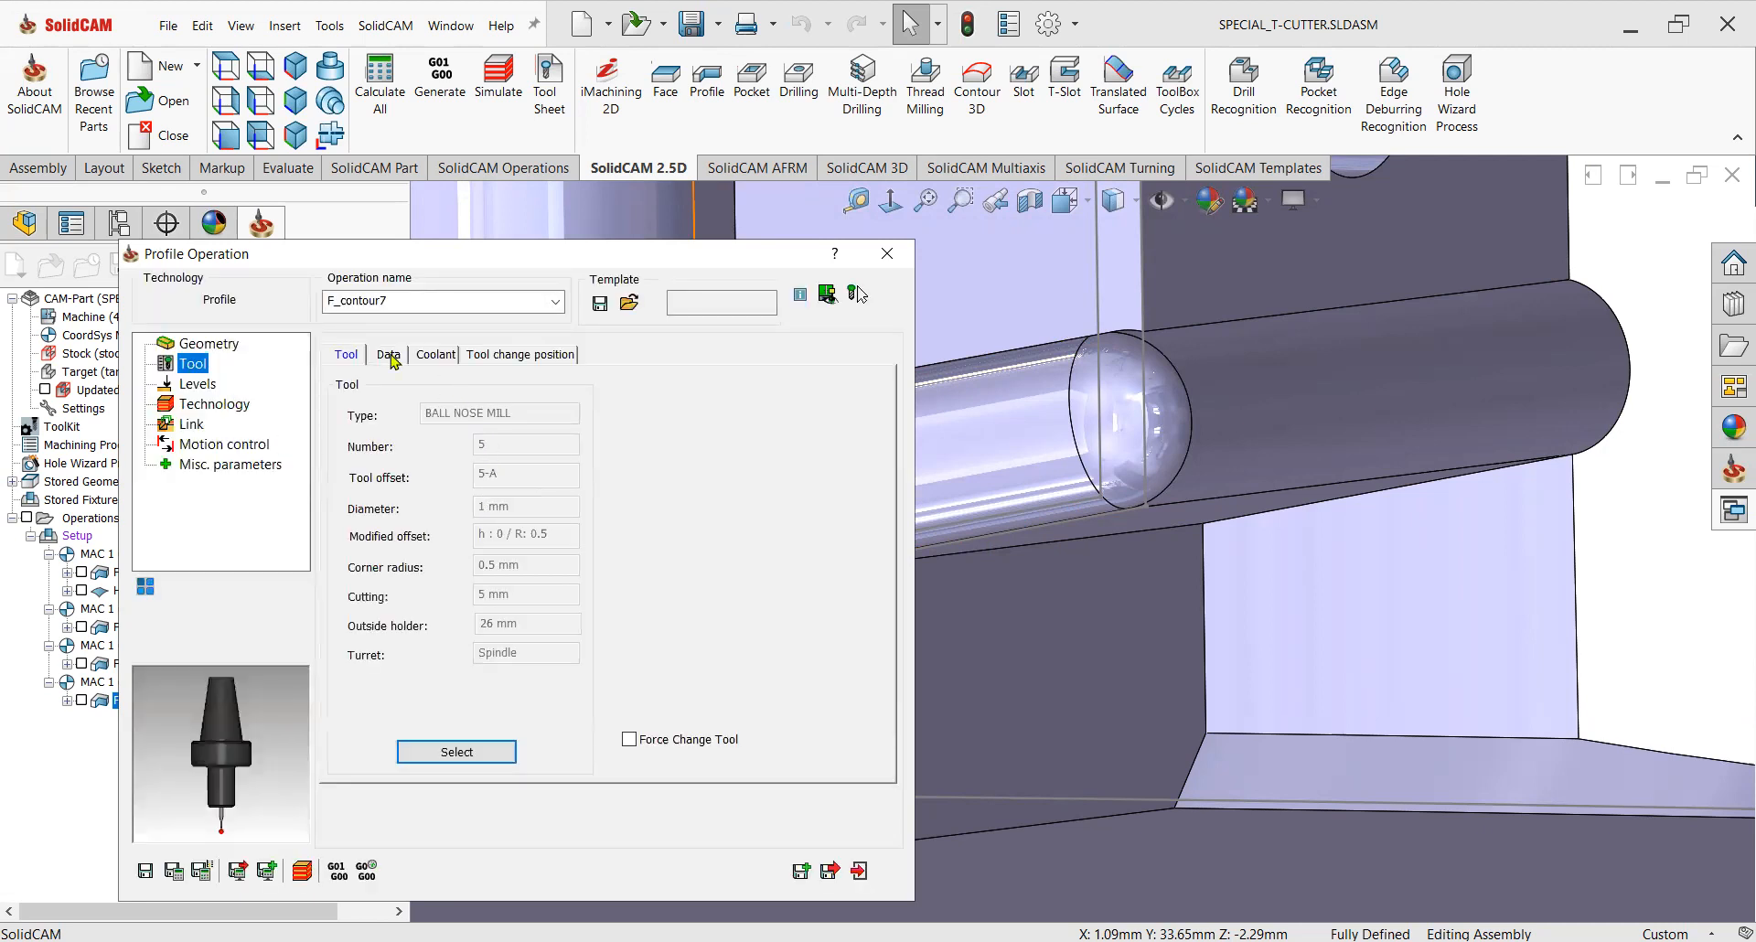
left_click(389, 355)
double_click(663, 445)
type("8000")
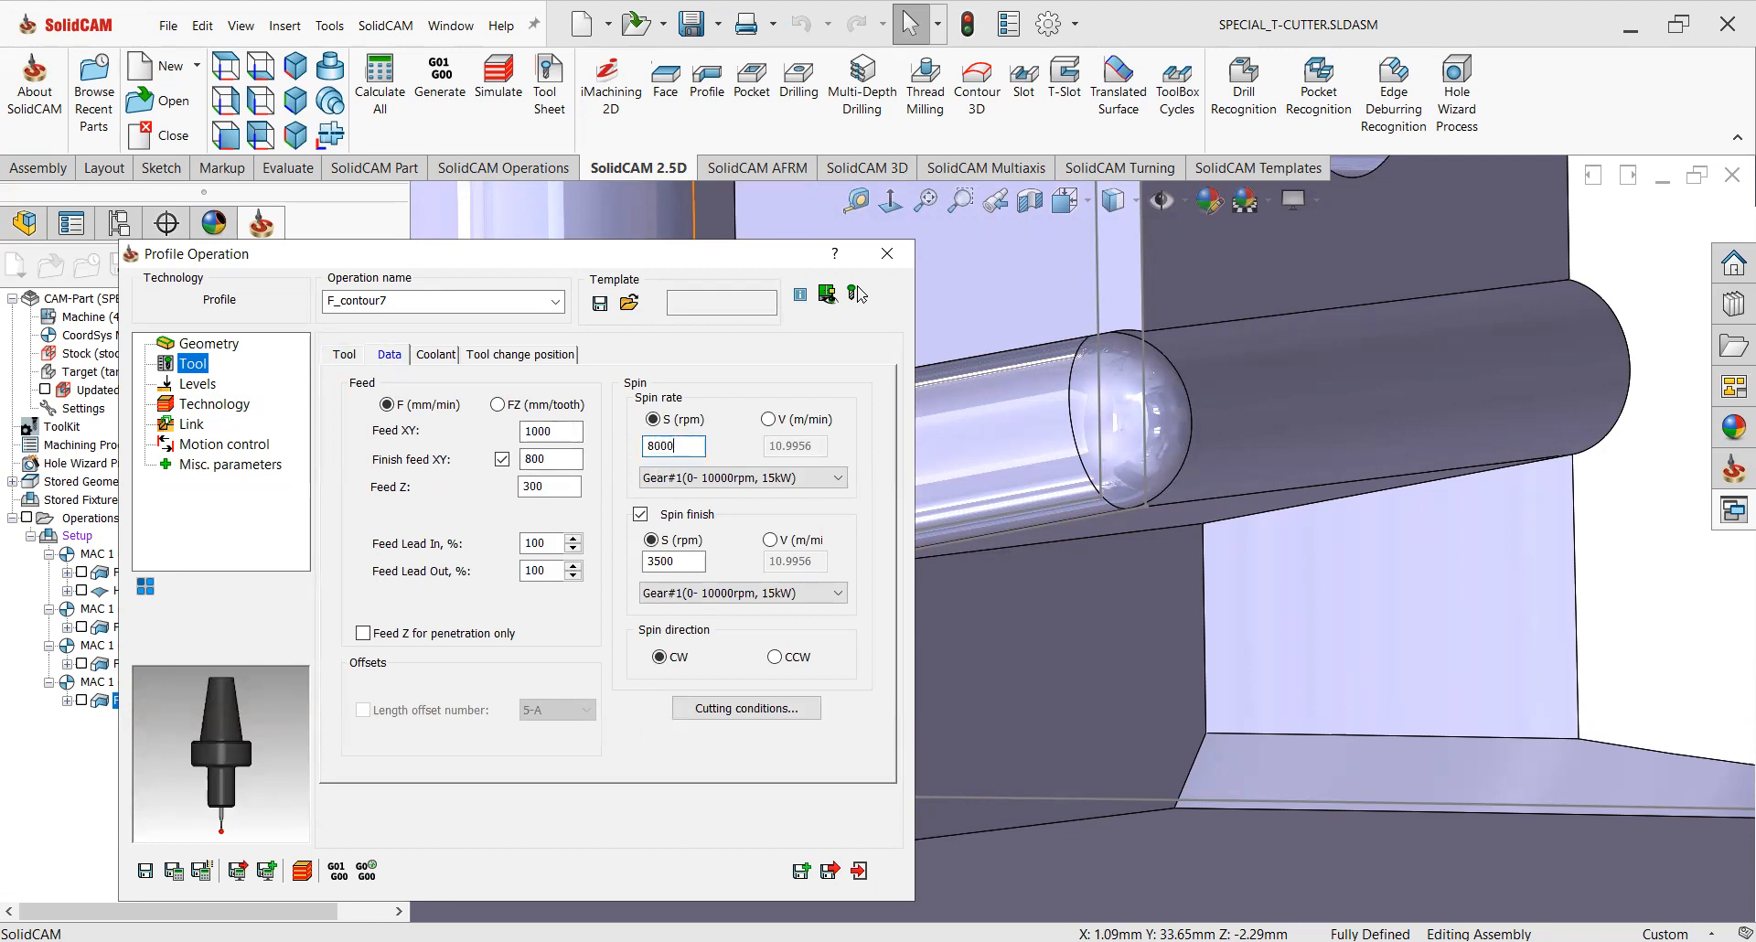
Set Feed XY to 50, disable the separate finish feed, and set Feed Z to 10.
double_click(548, 431)
type("1")
left_click(502, 460)
key("Tab")
type("10")
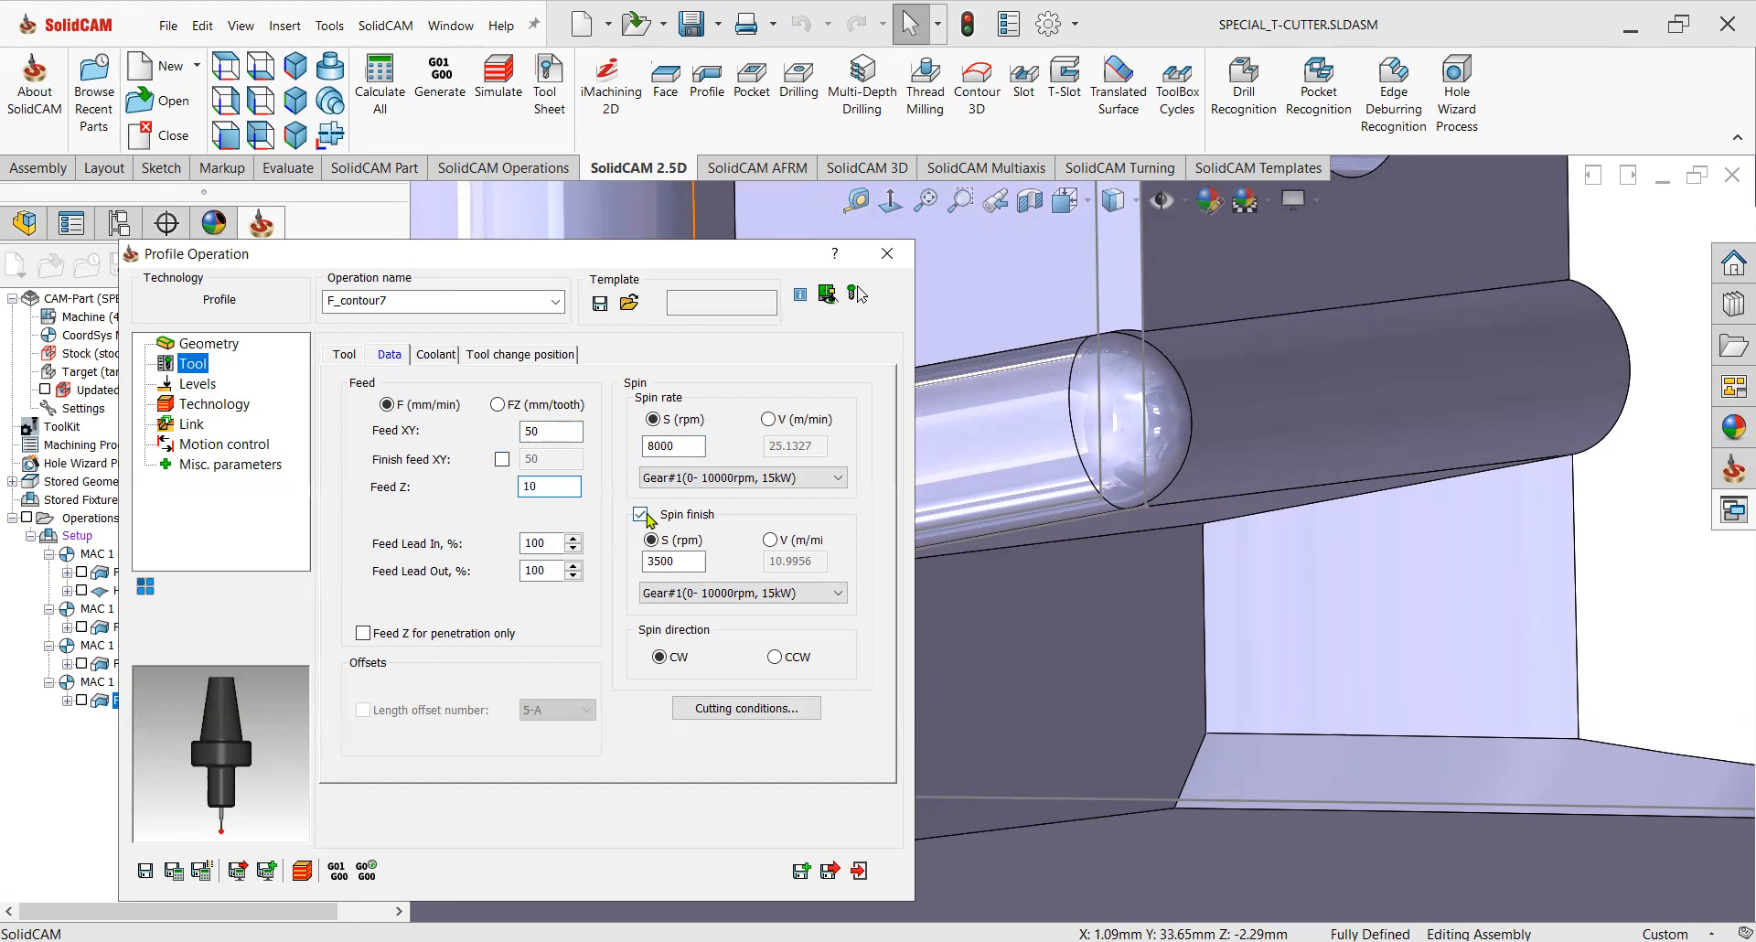
double_click(530, 486)
Set the lead in to Tangent and the lead out to None.
left_click(202, 404)
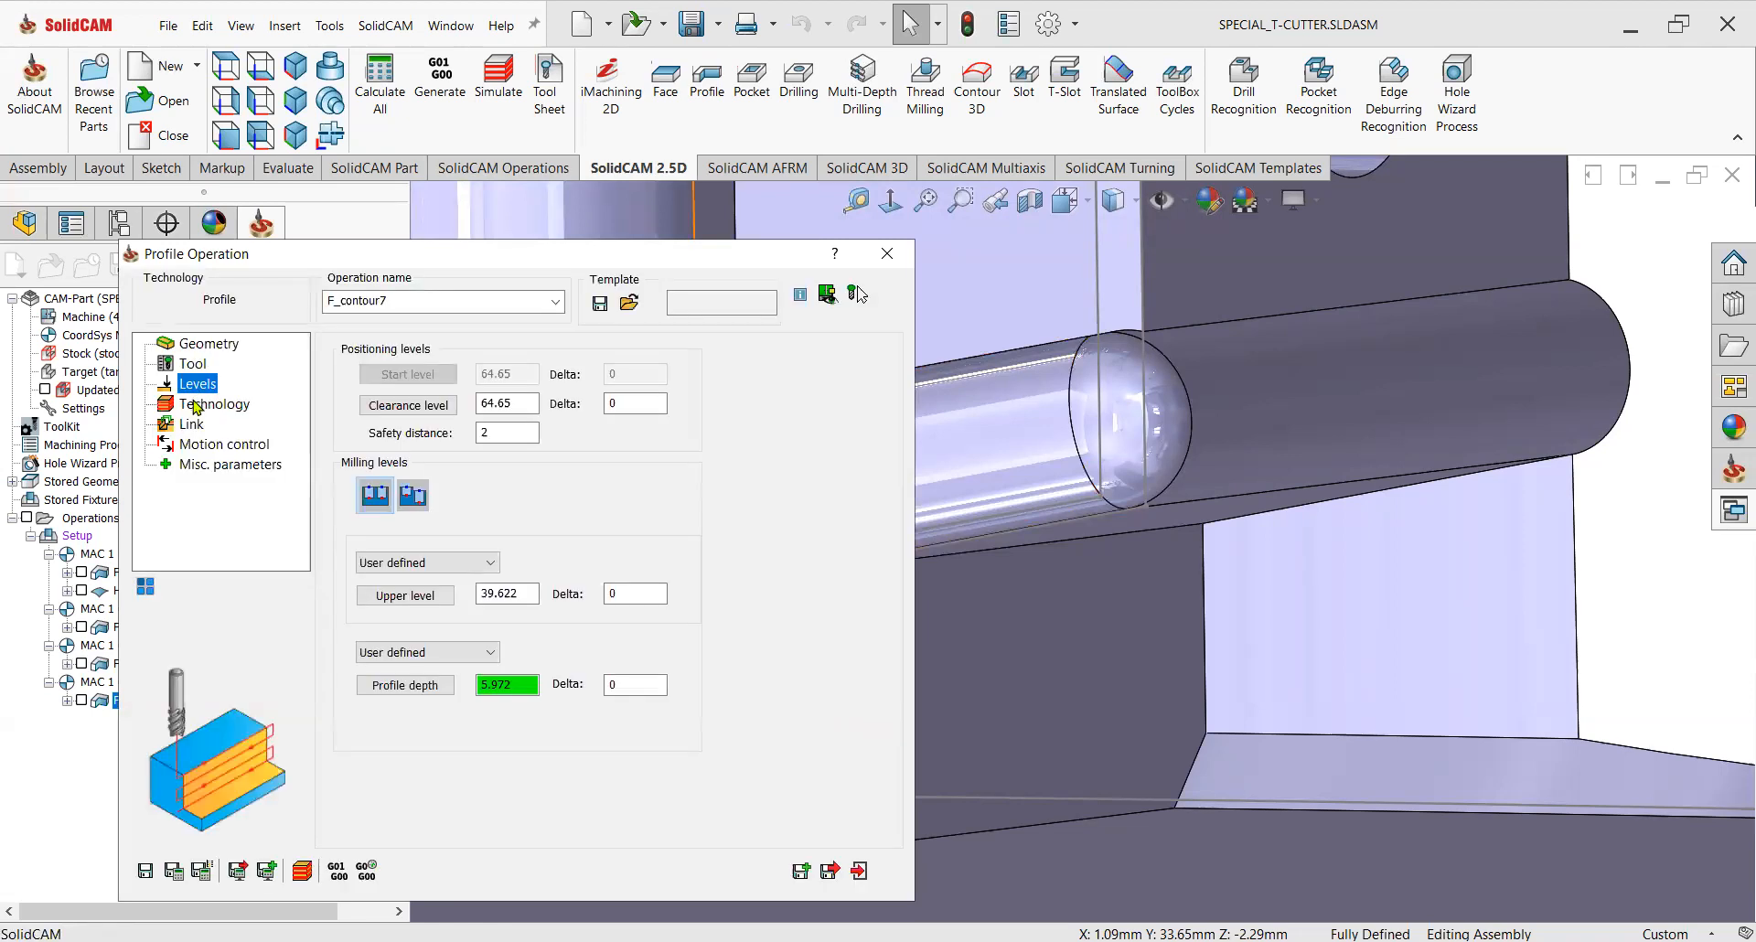
left_click(192, 425)
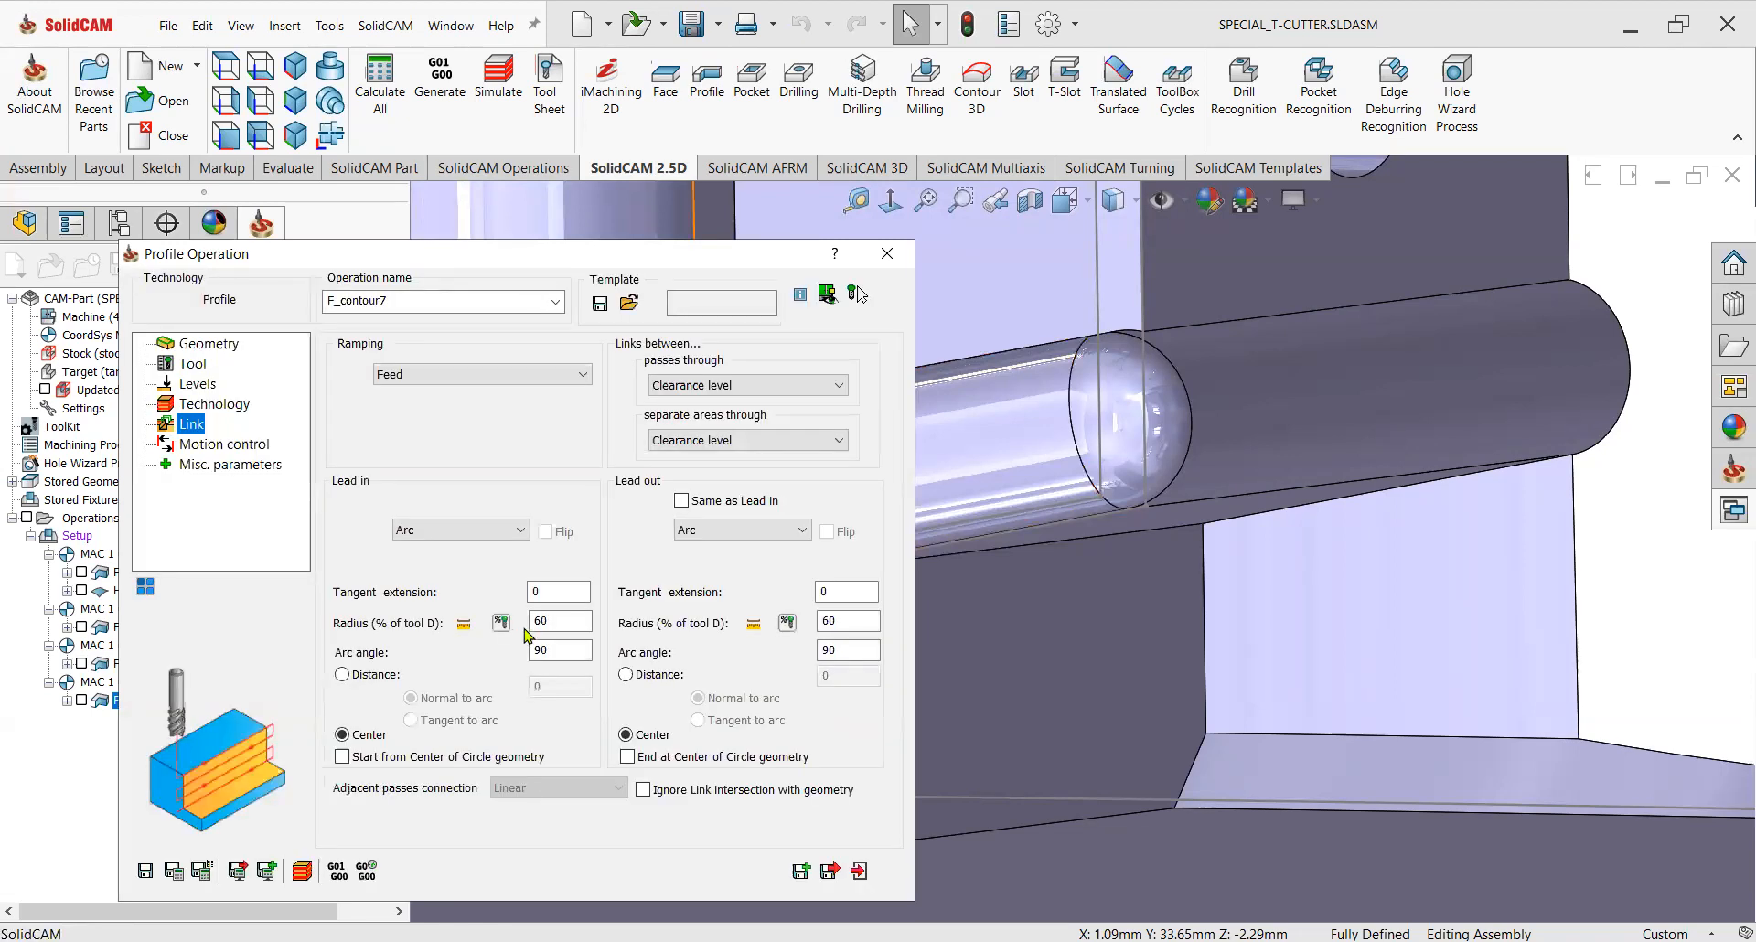
left_click(436, 574)
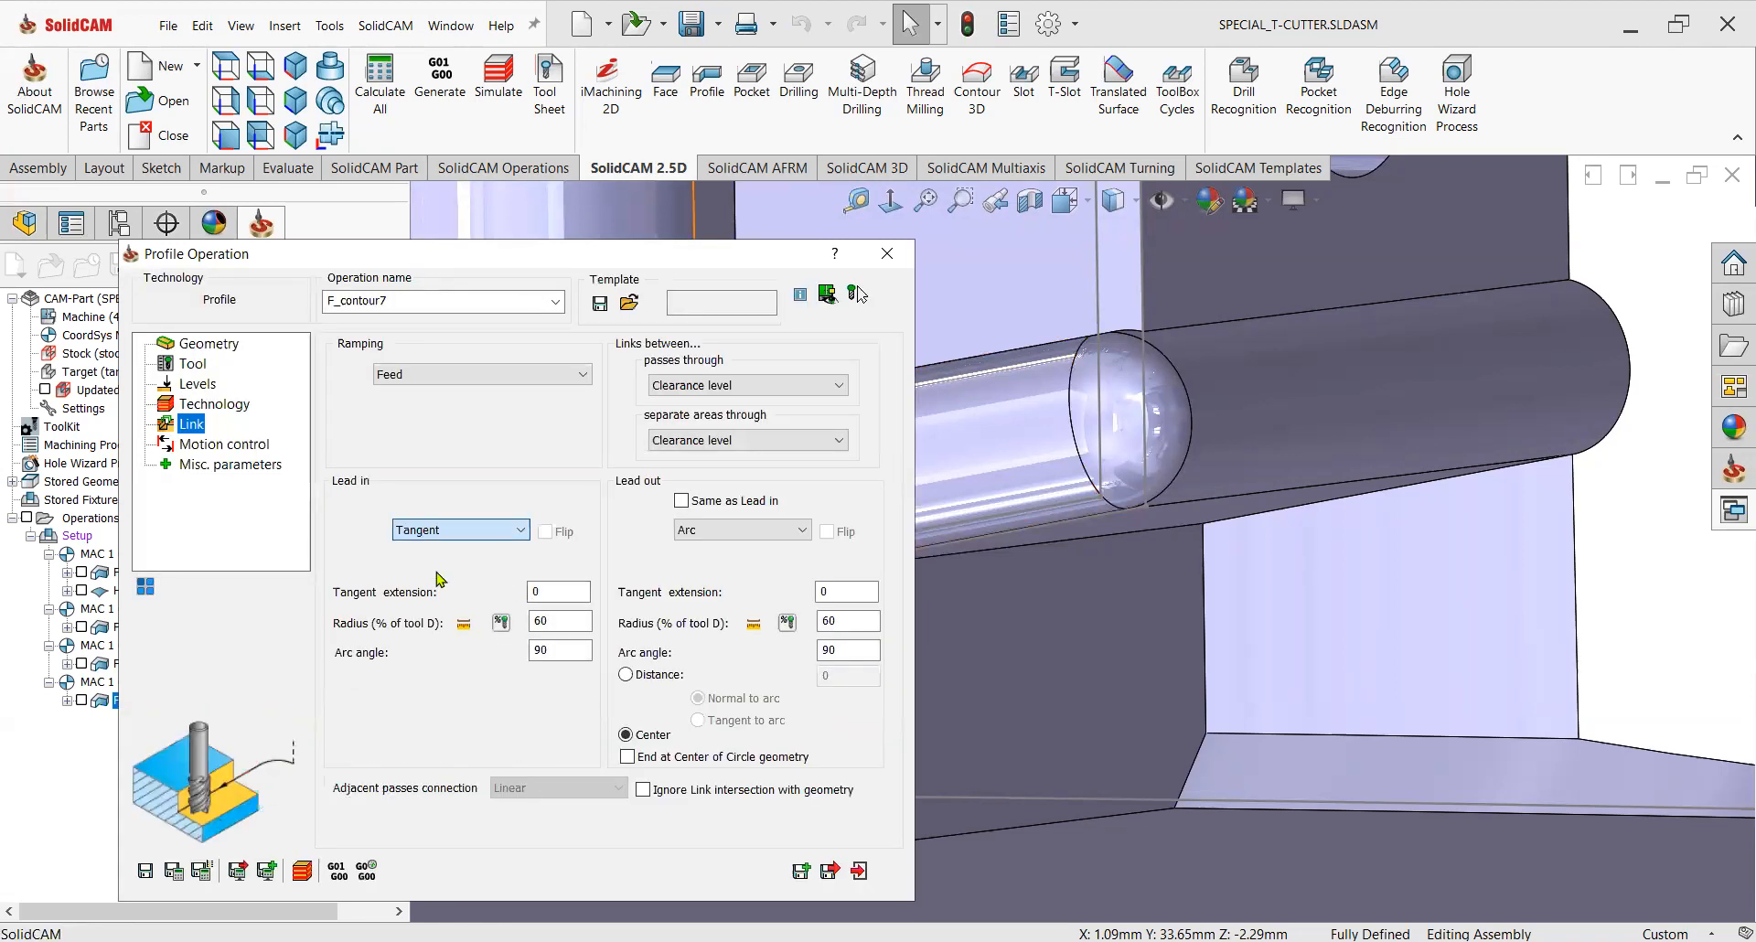
left_click(697, 550)
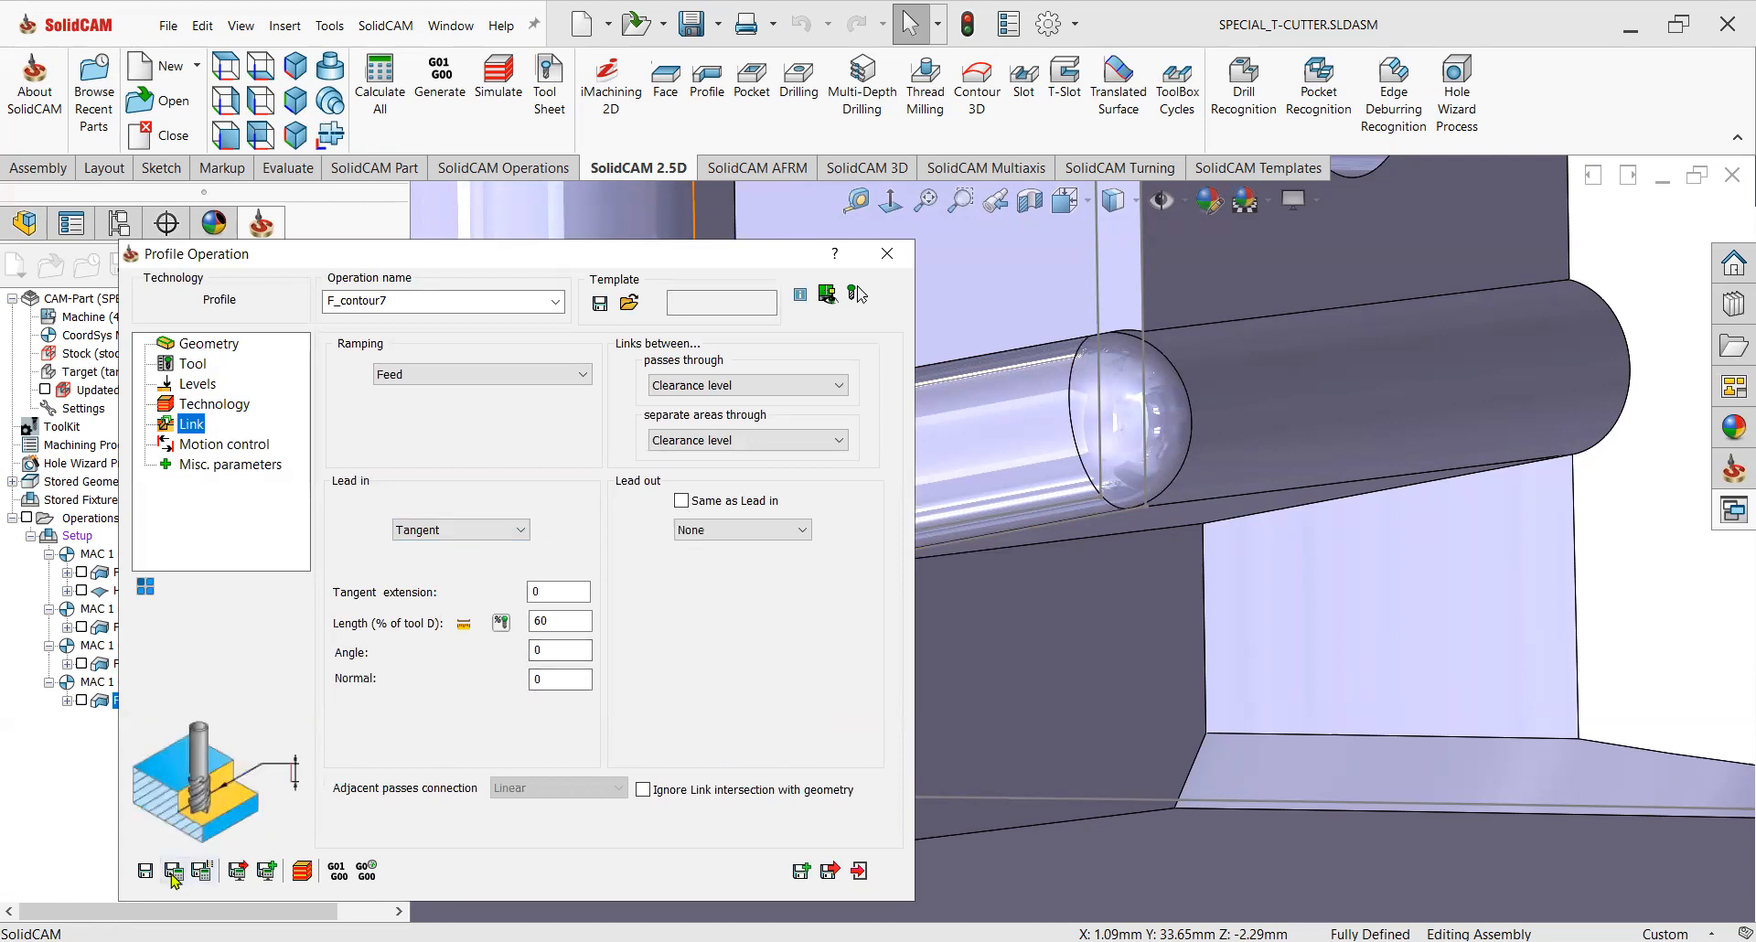
Save and calculate the Profile operation's toolpath.
left_click(229, 408)
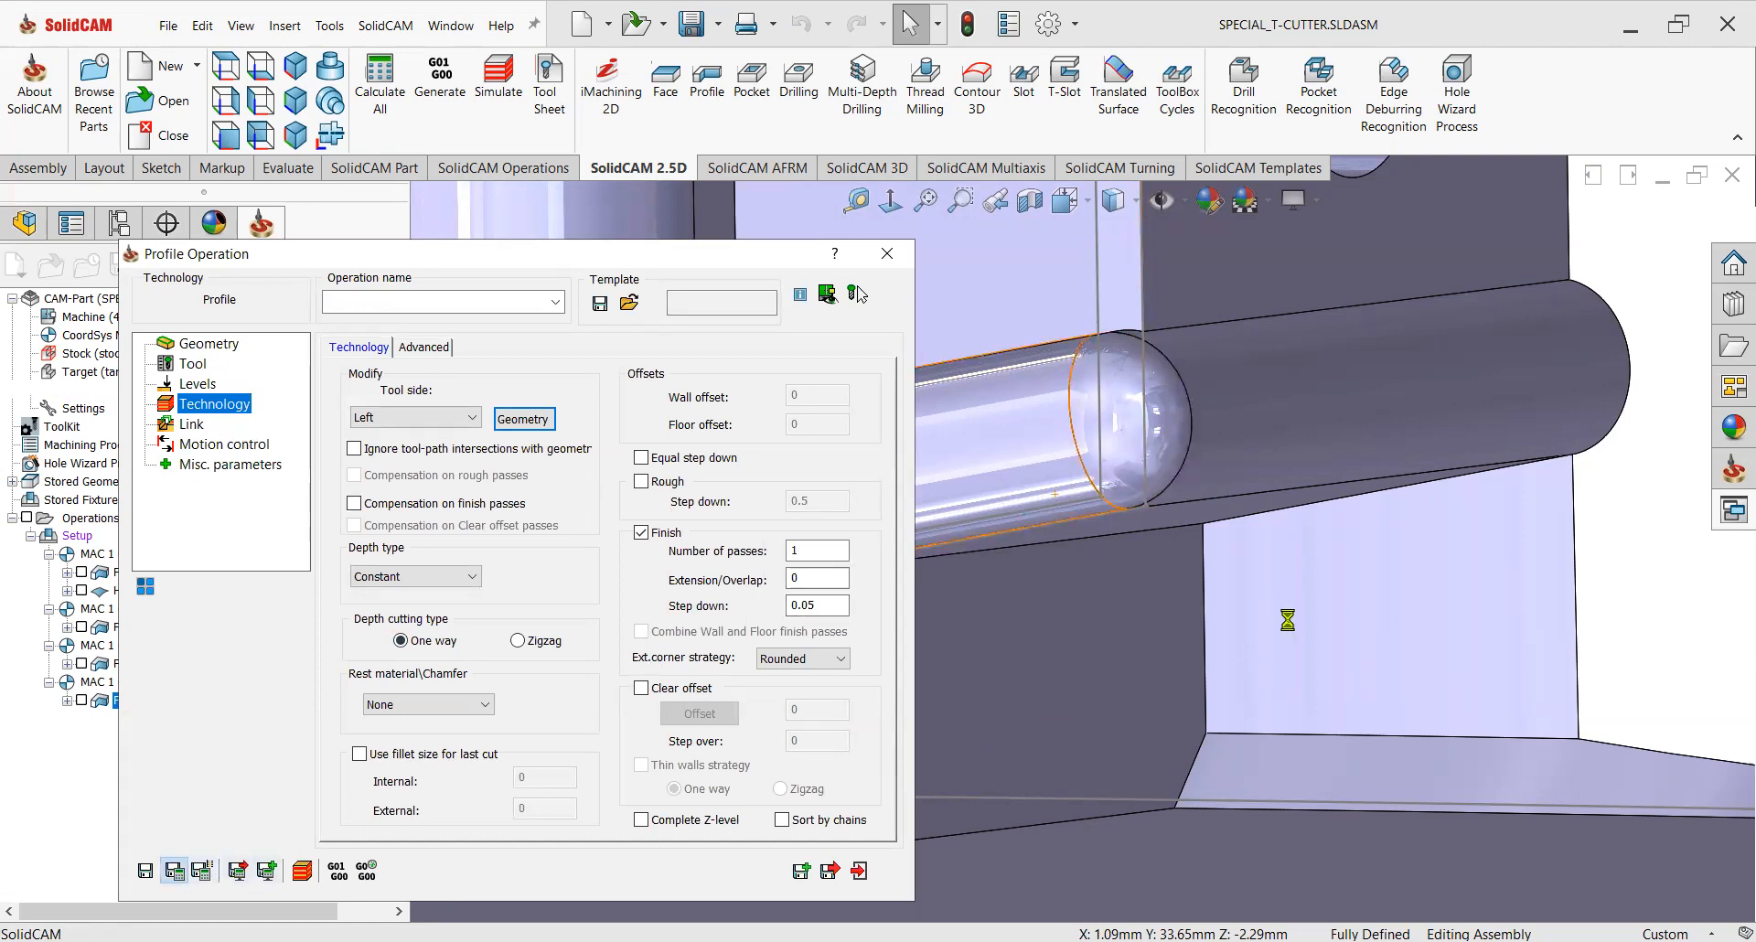
scroll(1236, 629, "up", 4)
middle_click_drag(1190, 624, 1026, 614)
scroll(1026, 615, "down", 5)
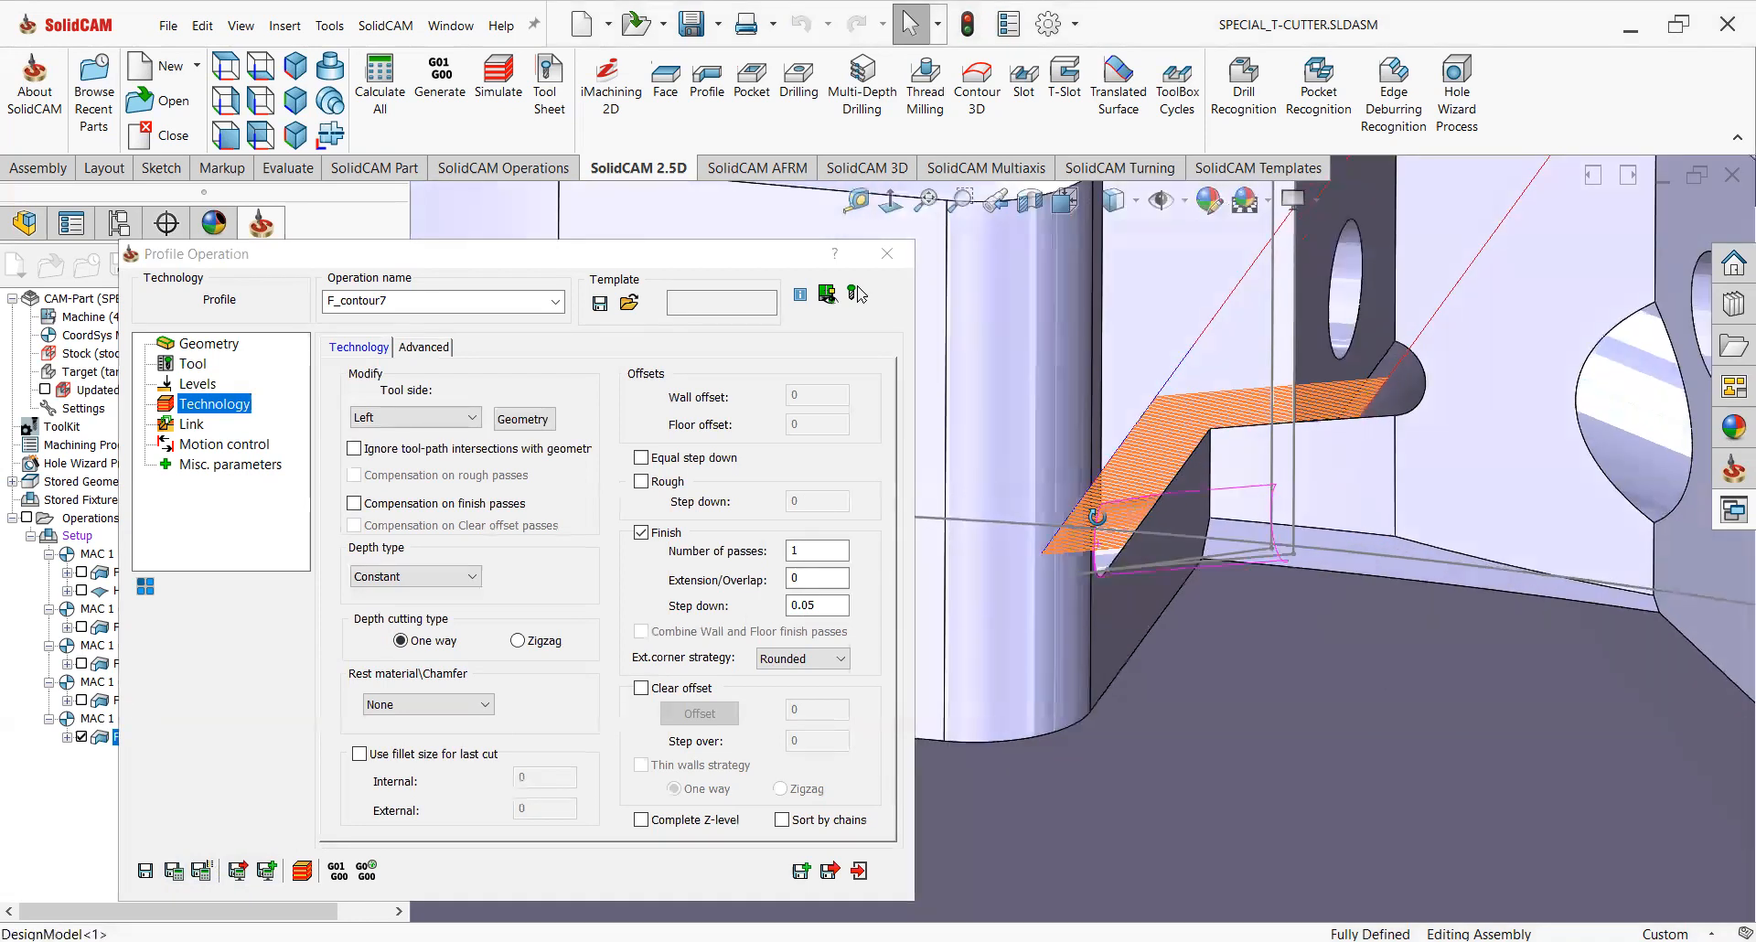
mouse_move(1085, 565)
middle_mouse_down()
mouse_move(1128, 620)
mouse_move(1119, 661)
mouse_move(1107, 591)
middle_mouse_up()
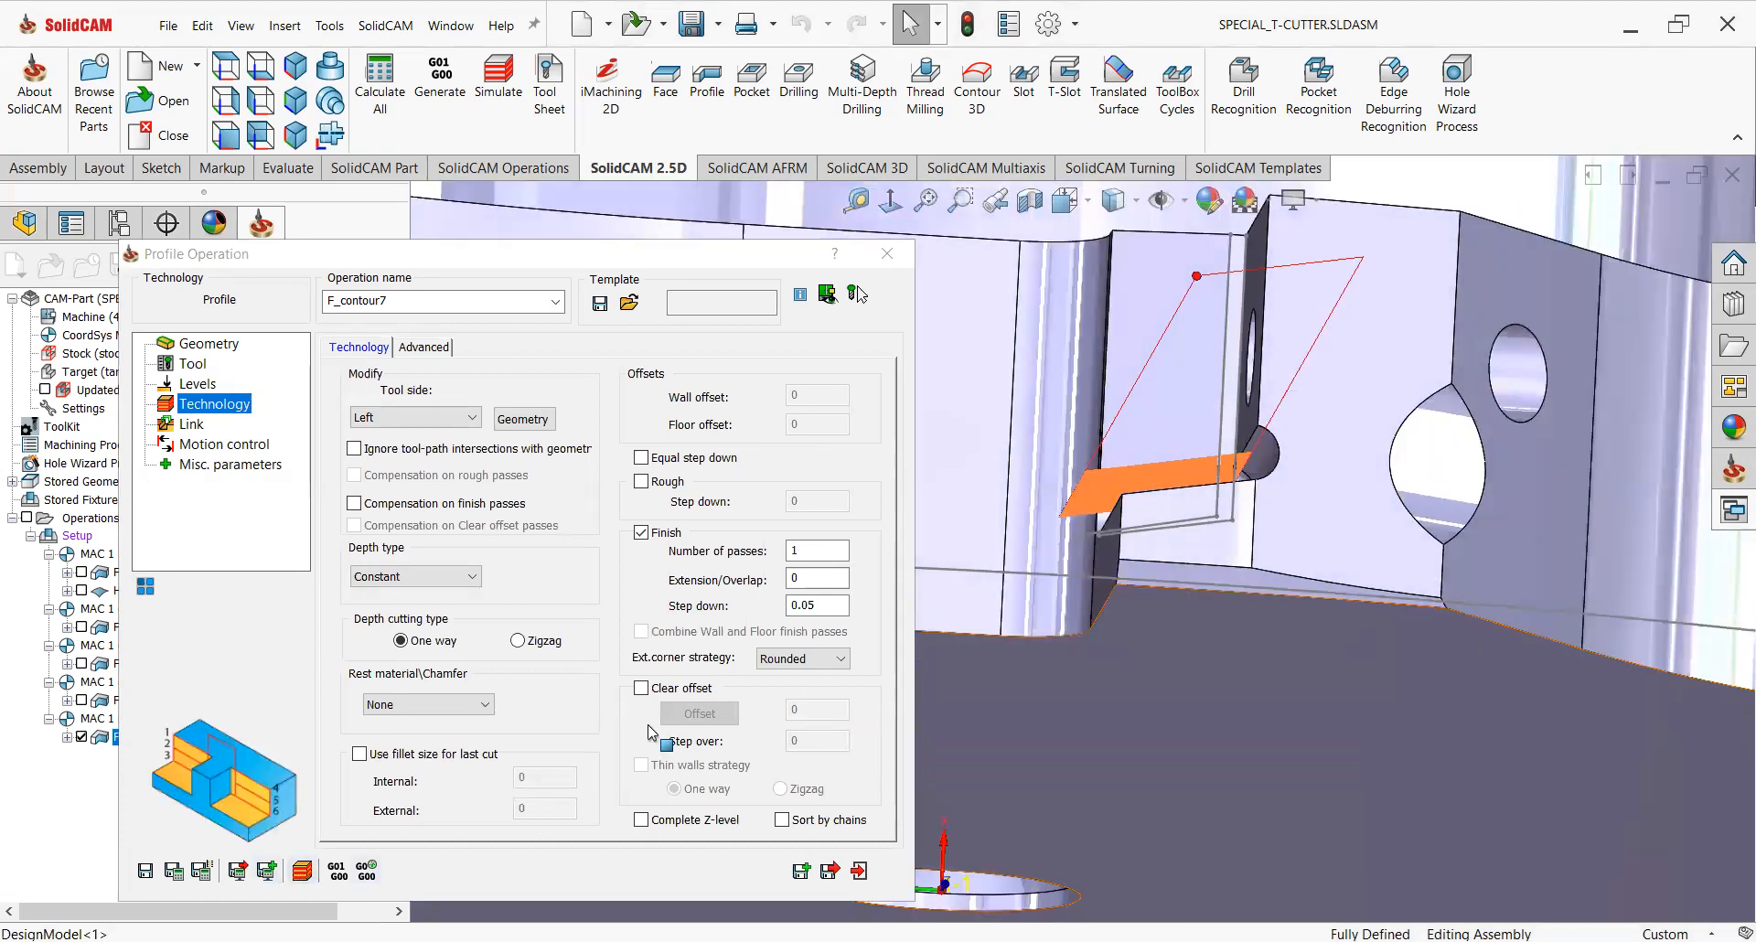
Open the simulation in Host CAD mode and play the toolpath.
left_click(317, 667)
scroll(1089, 663, "up", 11)
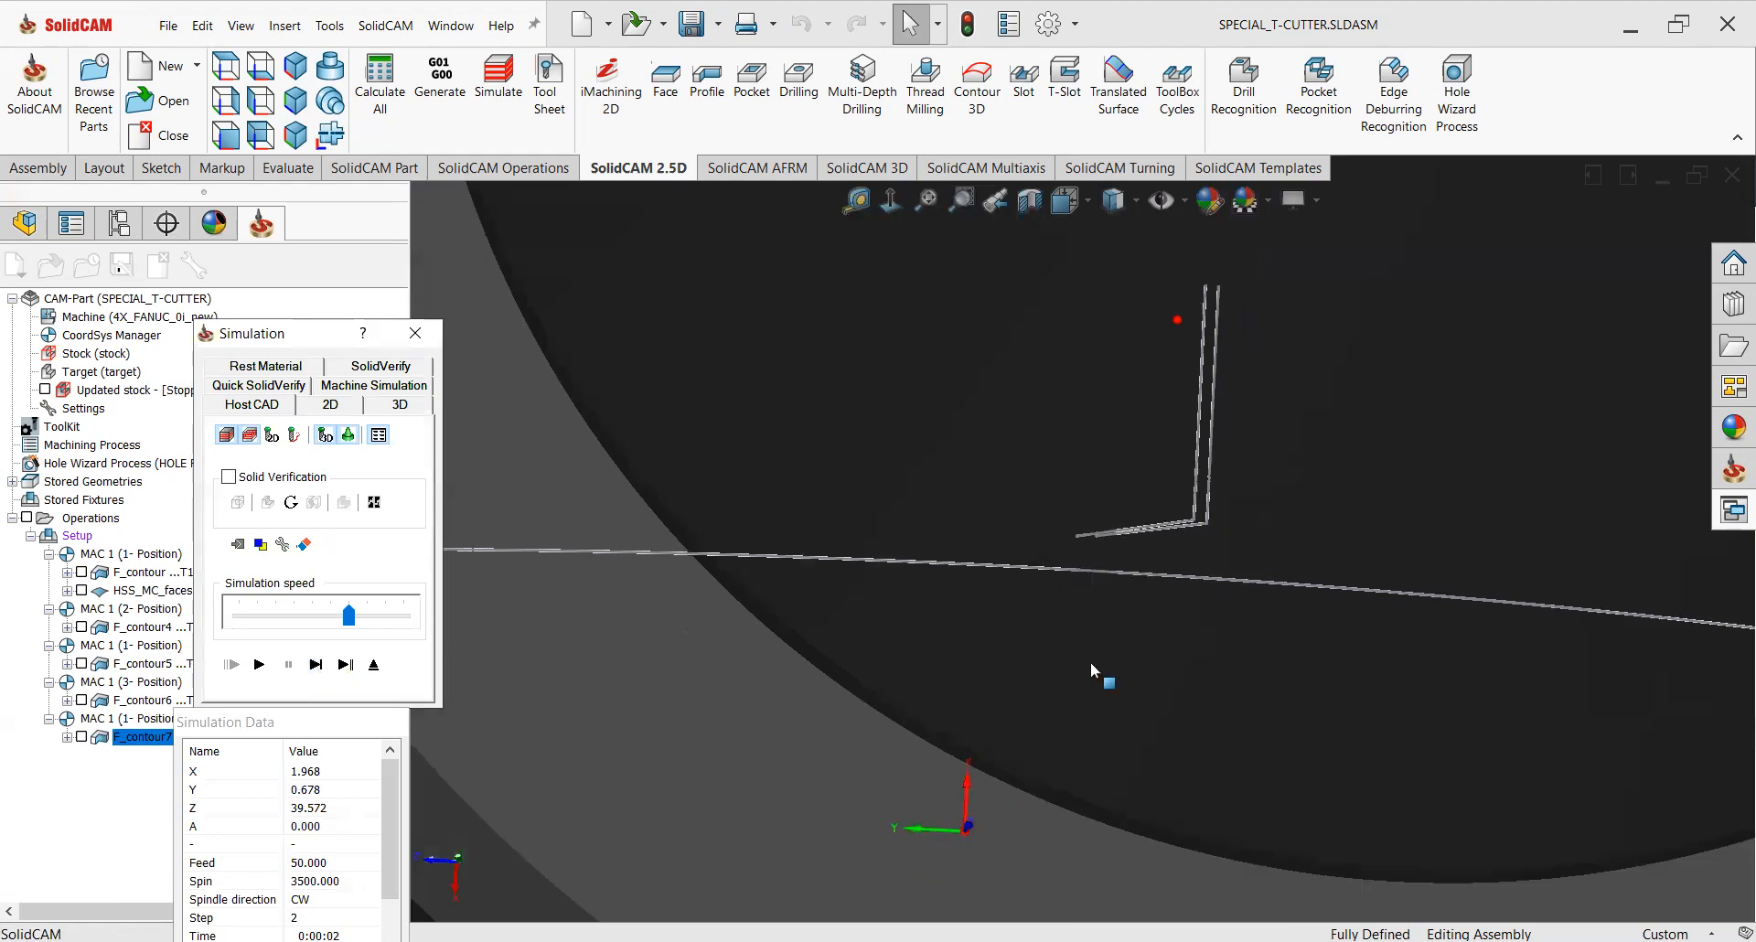
middle_click_drag(1081, 718, 1088, 567)
scroll(1113, 343, "down", 5)
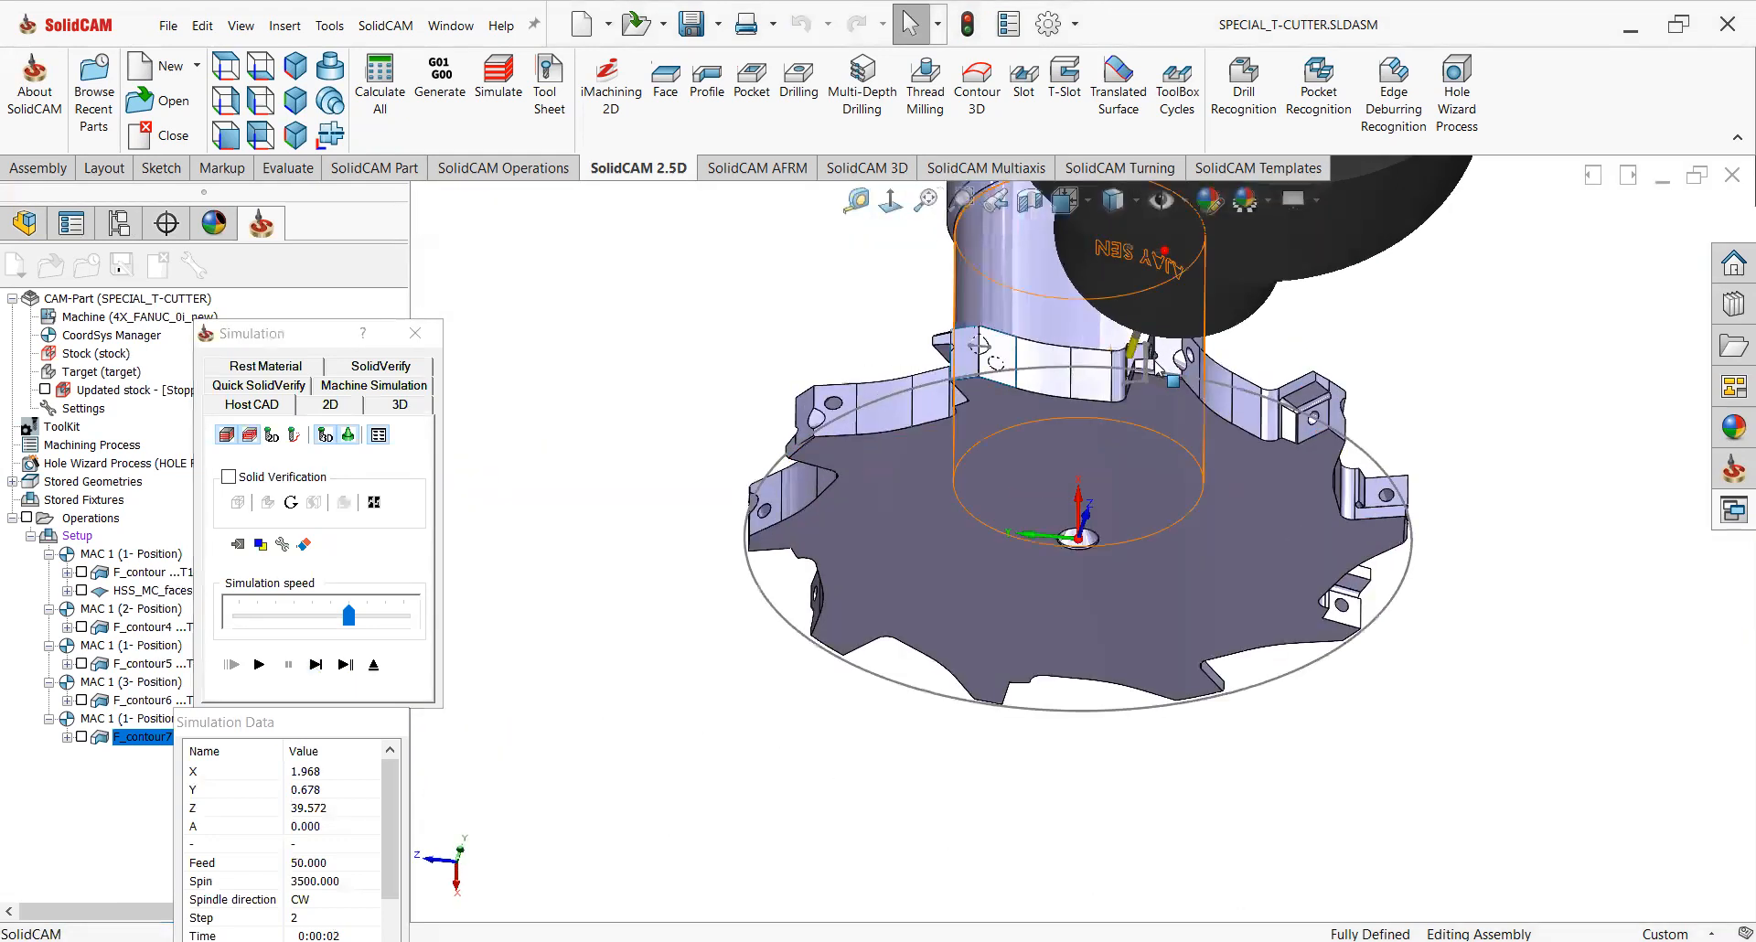
left_click(259, 665)
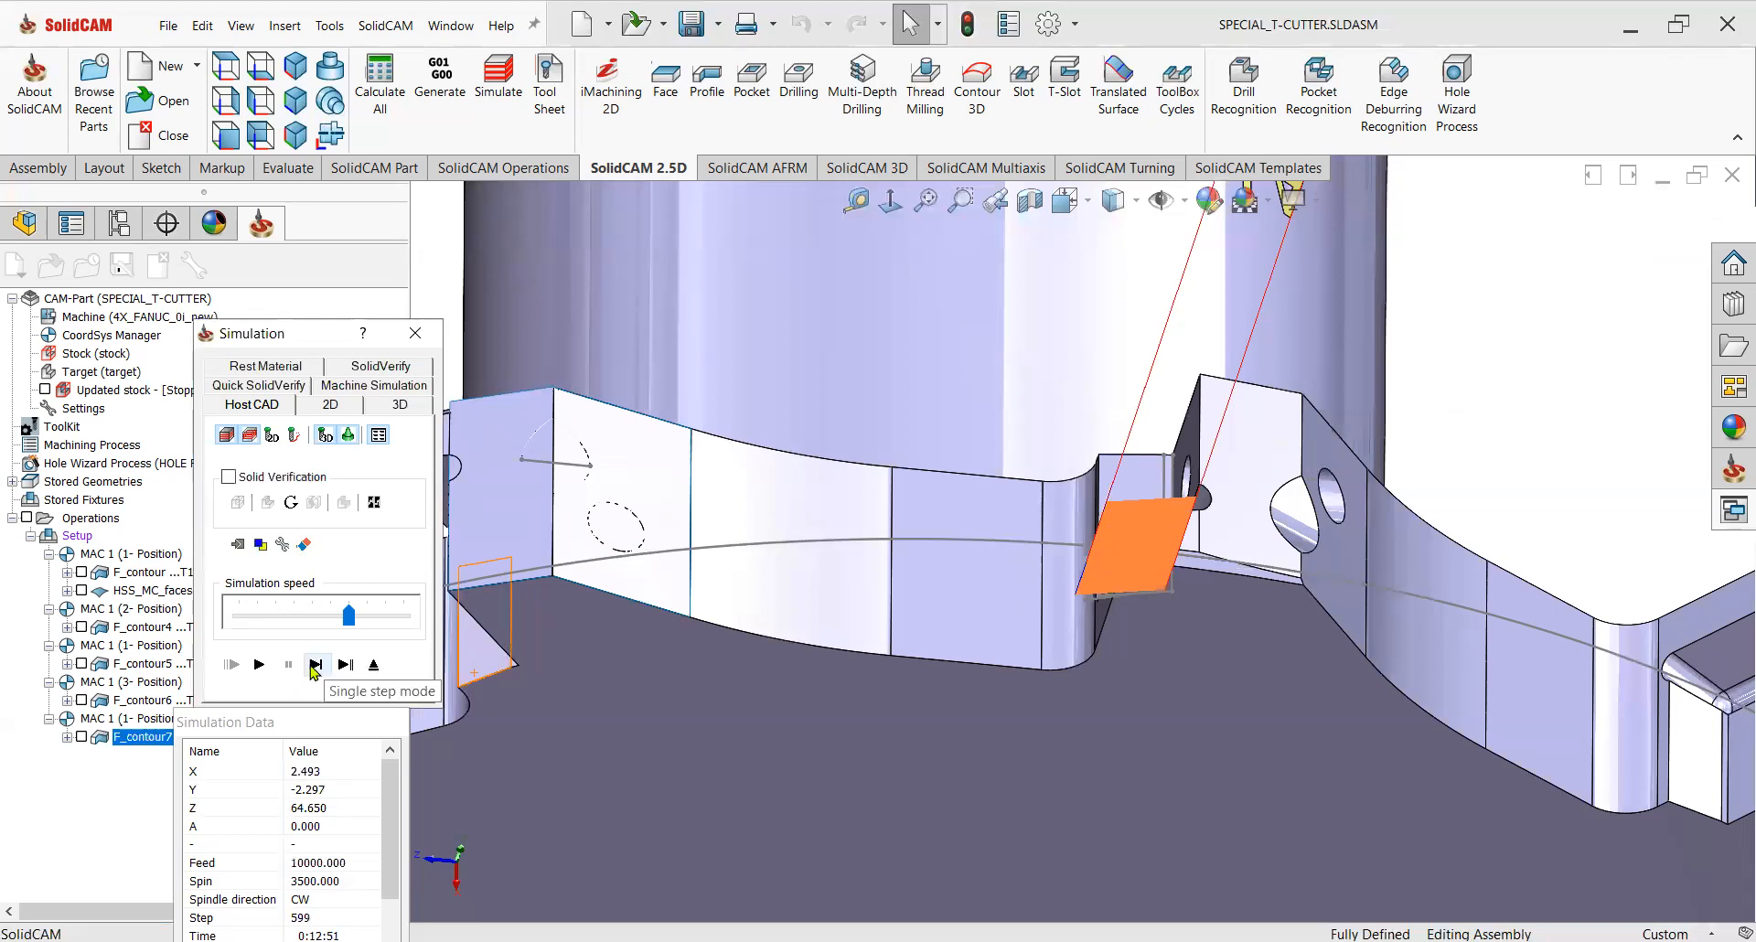
Step through the toolpath move by move in single step mode.
left_click(315, 666)
left_click(314, 667)
left_click(314, 667)
left_click(315, 667)
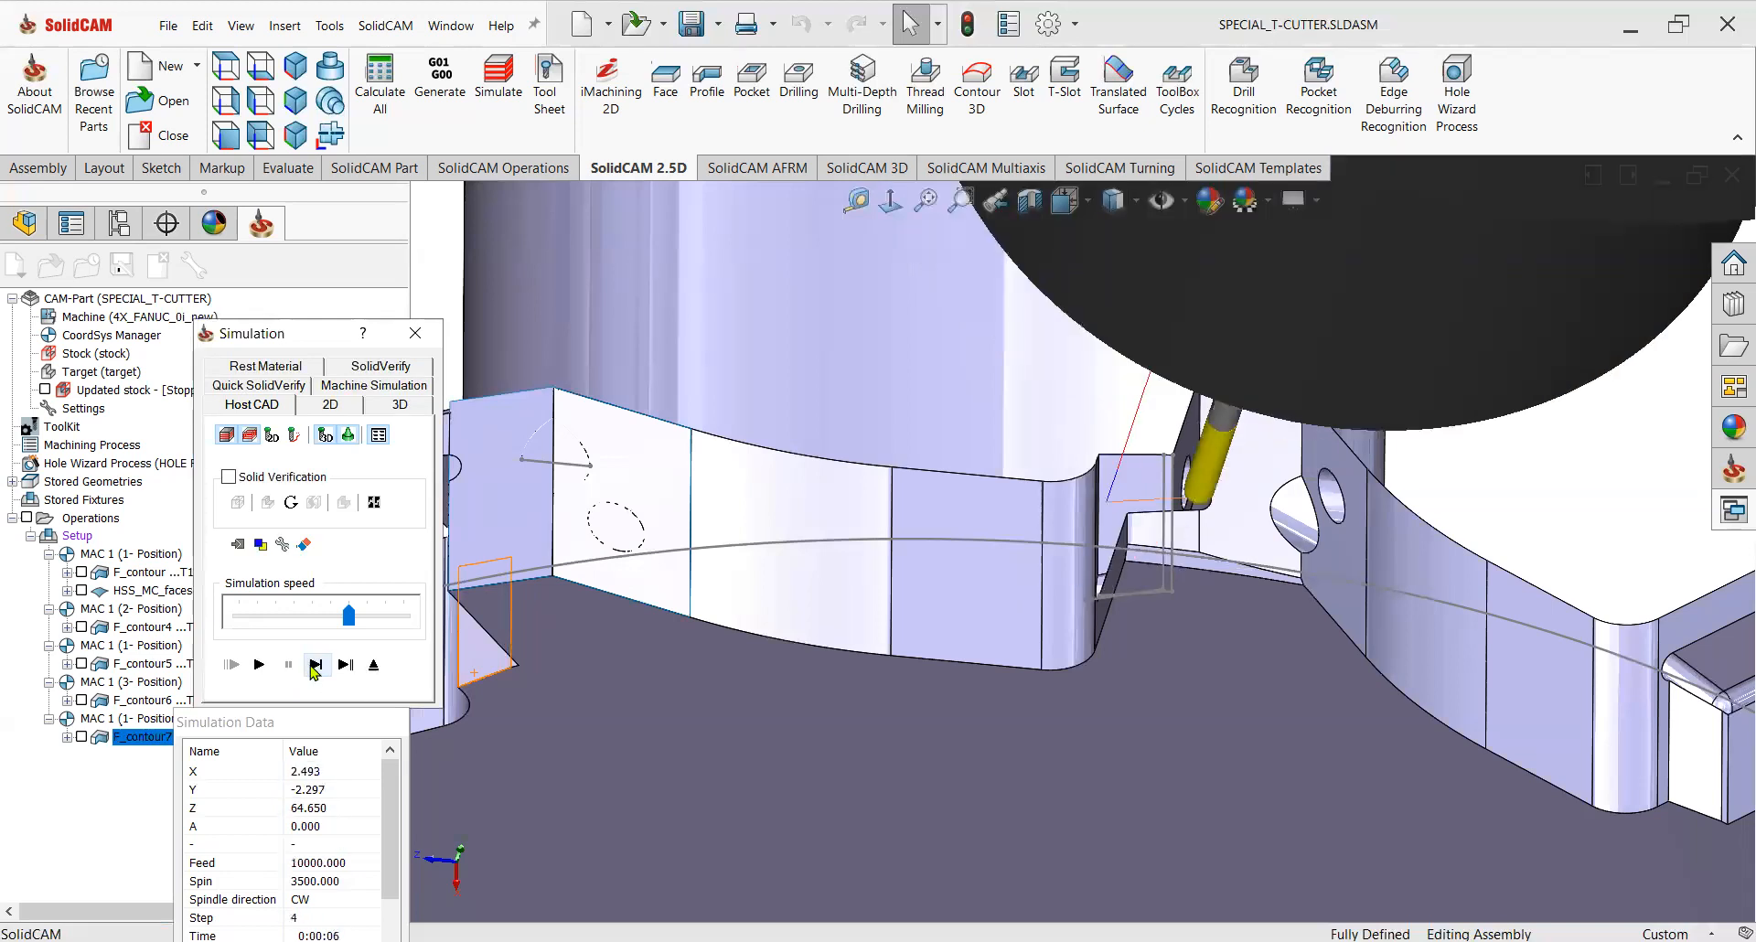
left_click(314, 667)
left_click(315, 666)
left_click(315, 666)
left_click(315, 666)
left_click(315, 666)
left_click(314, 665)
left_click(315, 666)
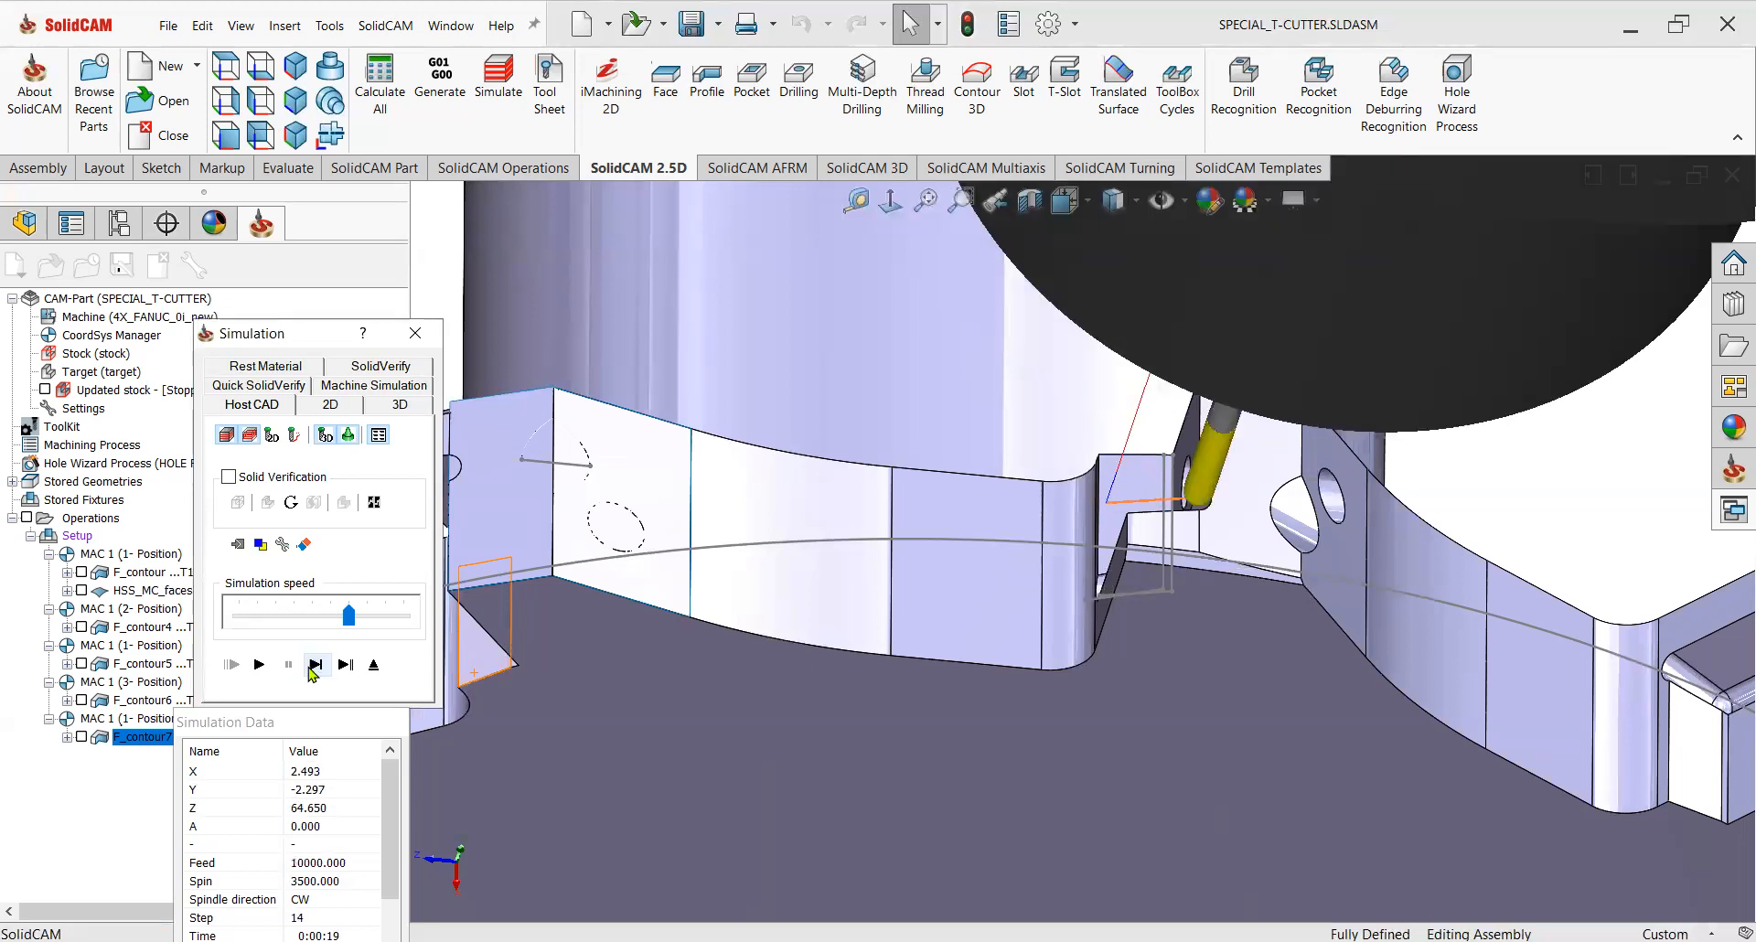
Leave the simulation and change the links between passes to Safety distance from current path, then recalculate the Profile toolpath.
scroll(1179, 596, "up", 4)
middle_click_drag(1179, 596, 1180, 541)
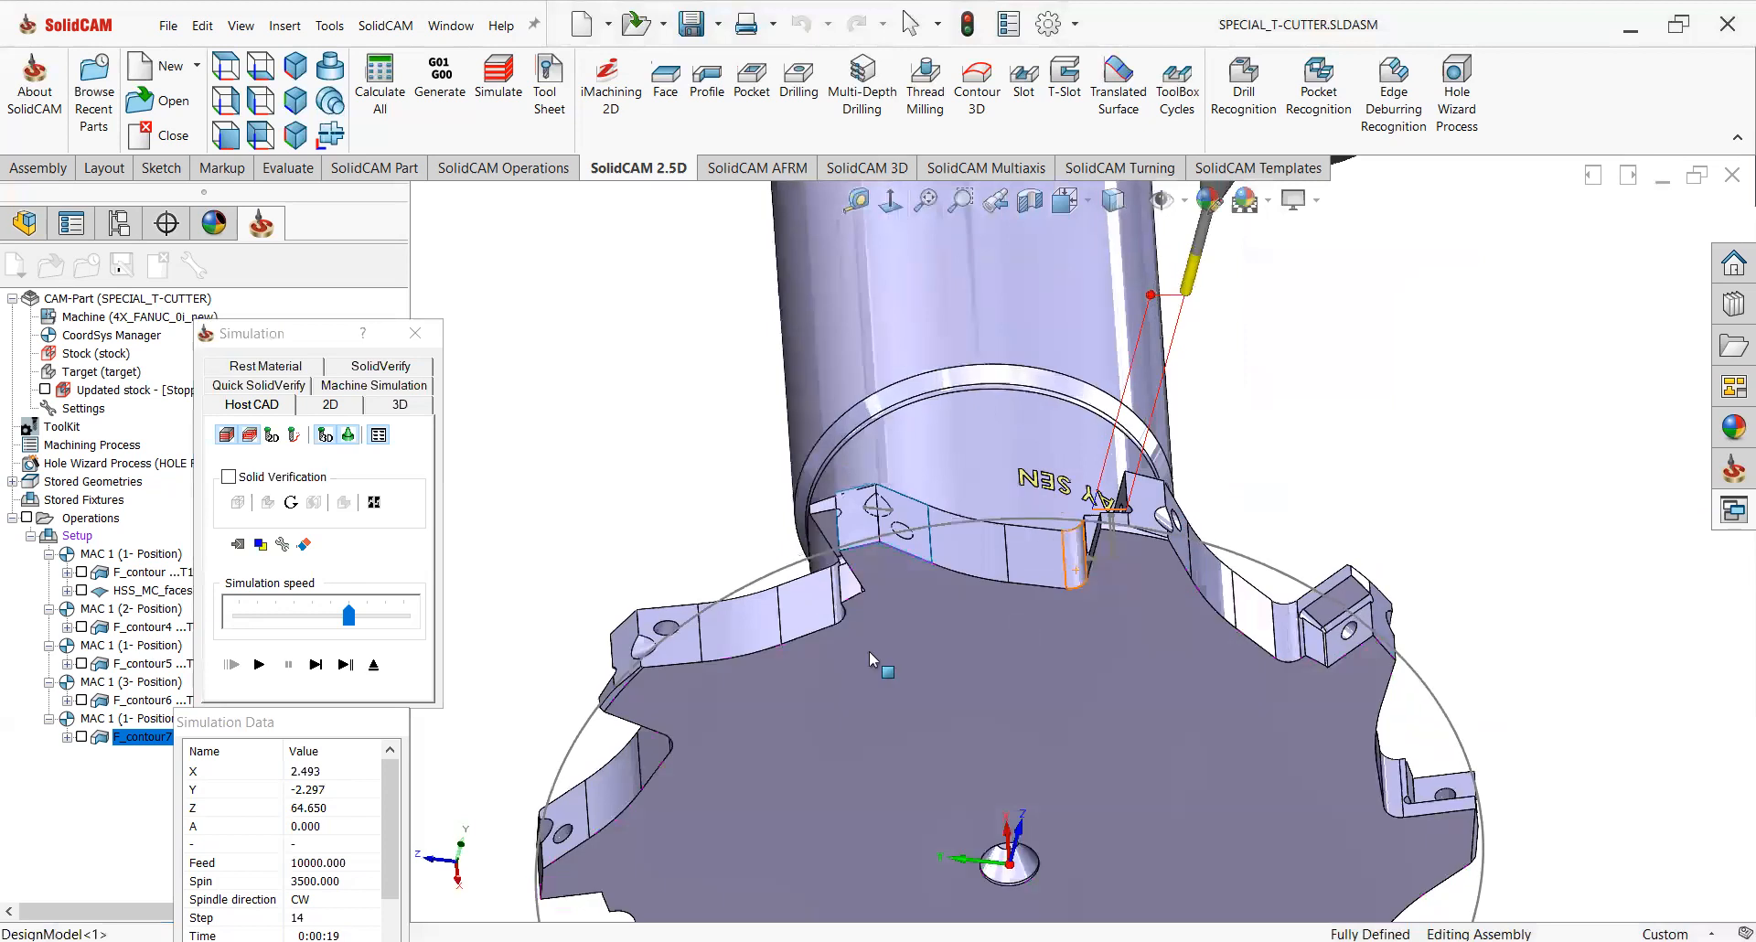
left_click(384, 670)
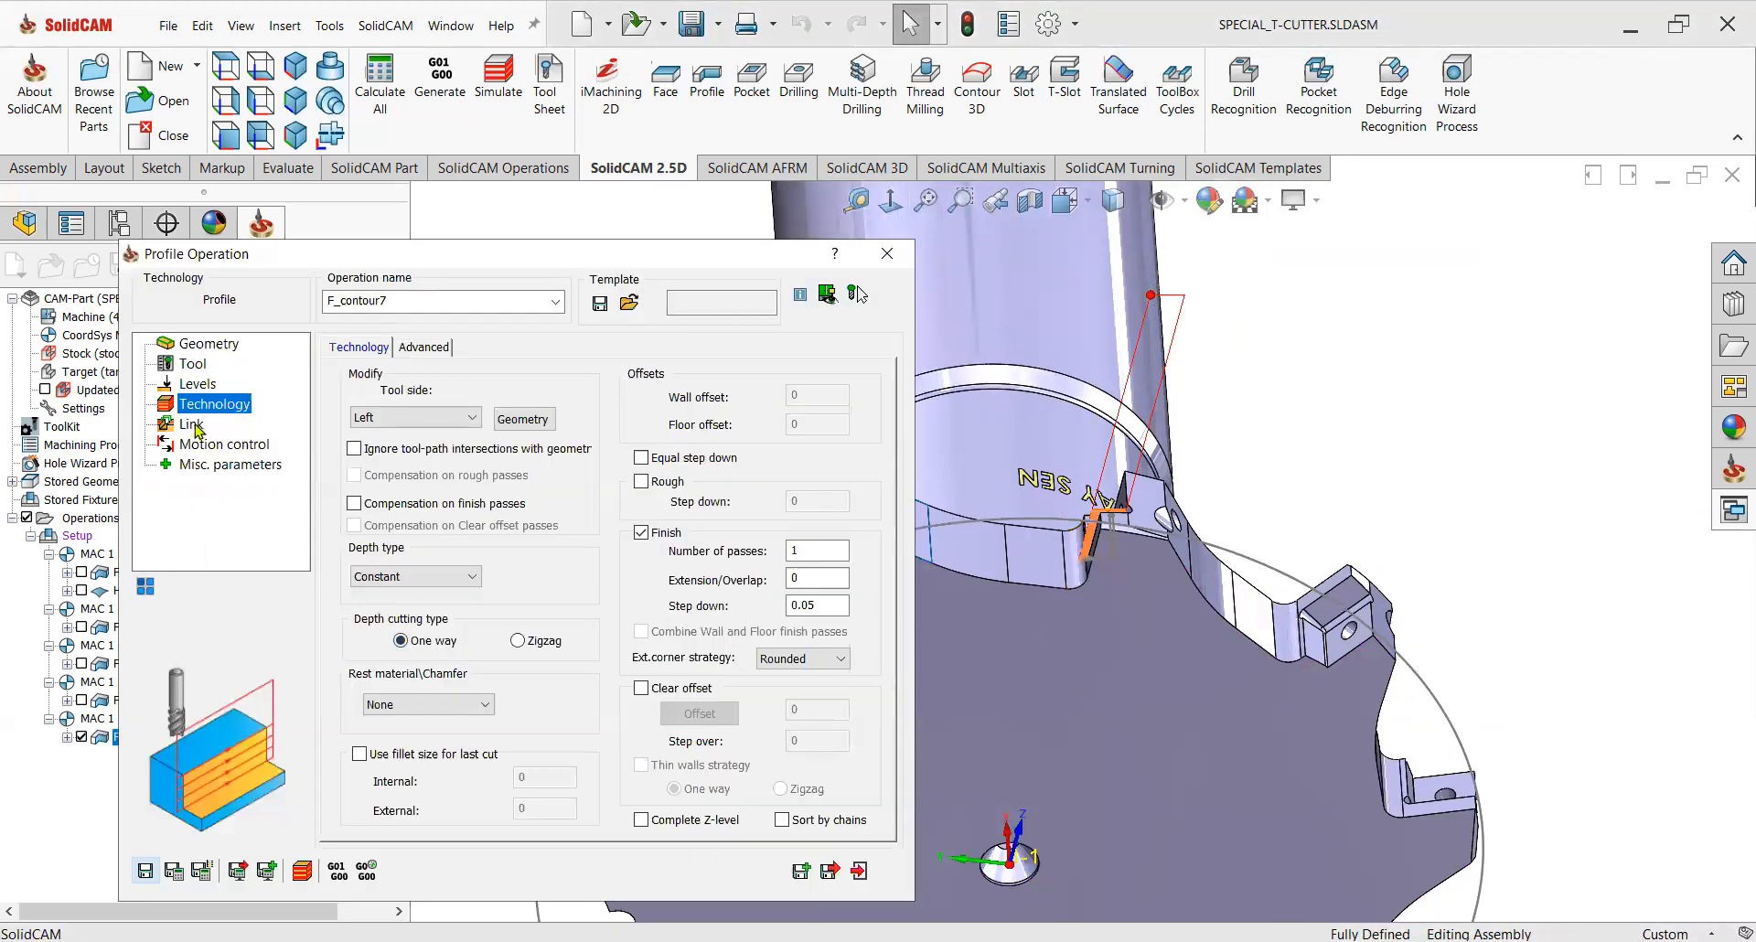
left_click(194, 426)
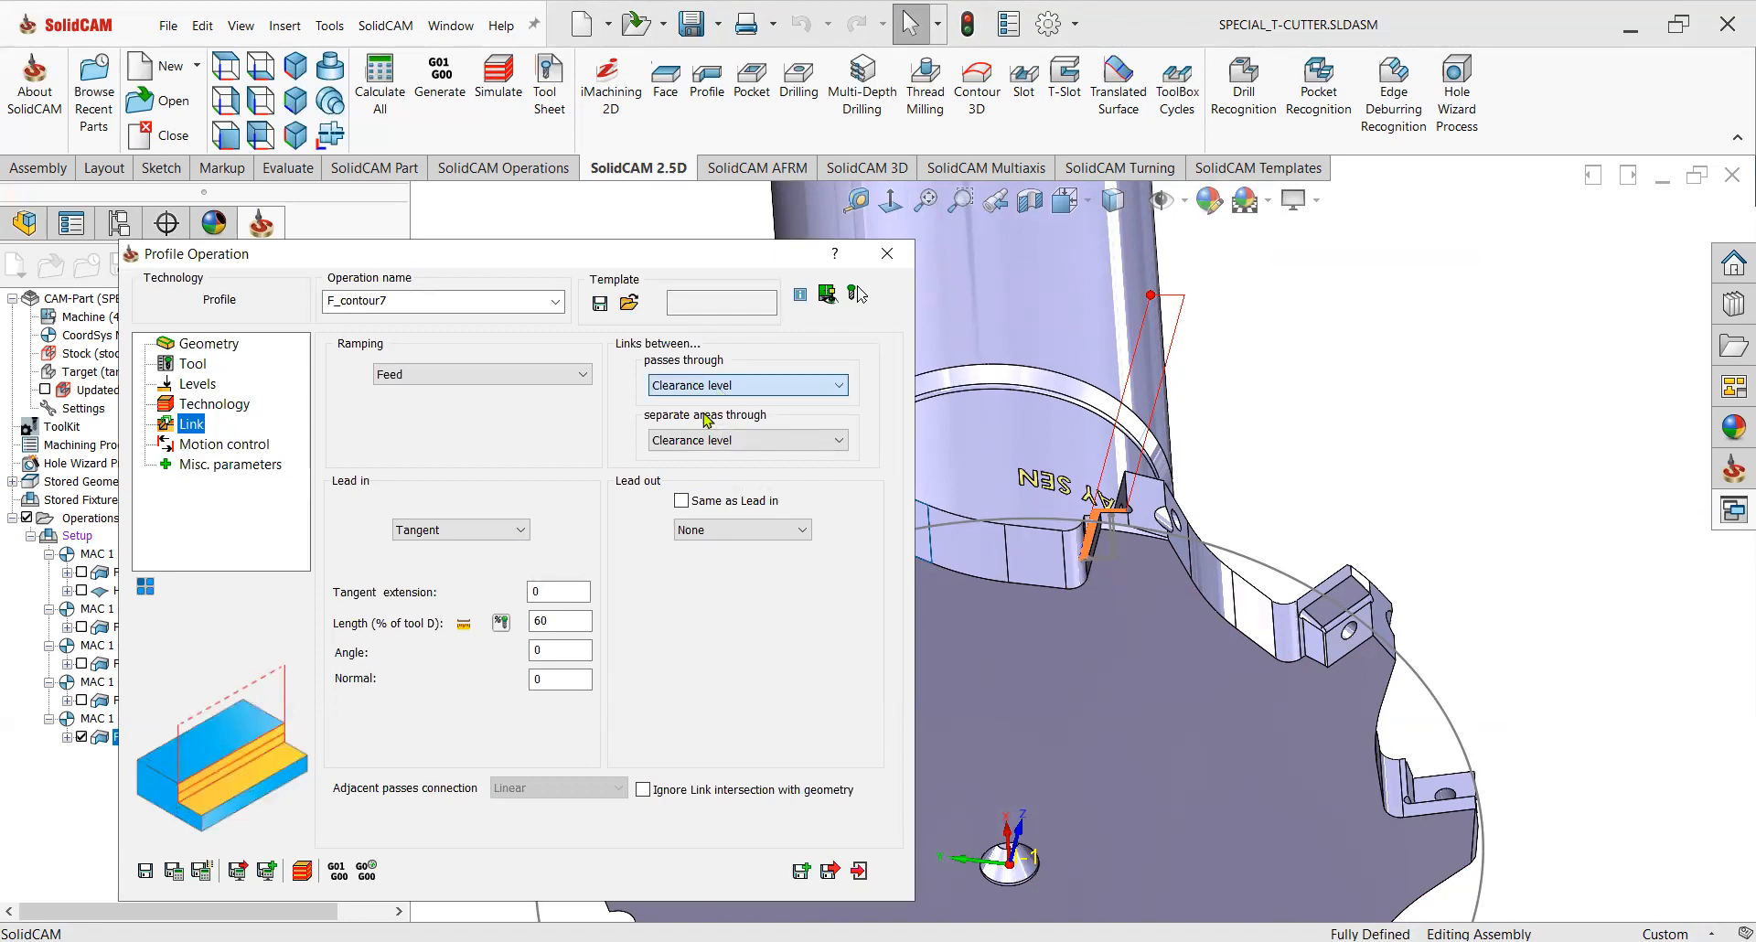
left_click(706, 420)
left_click(174, 870)
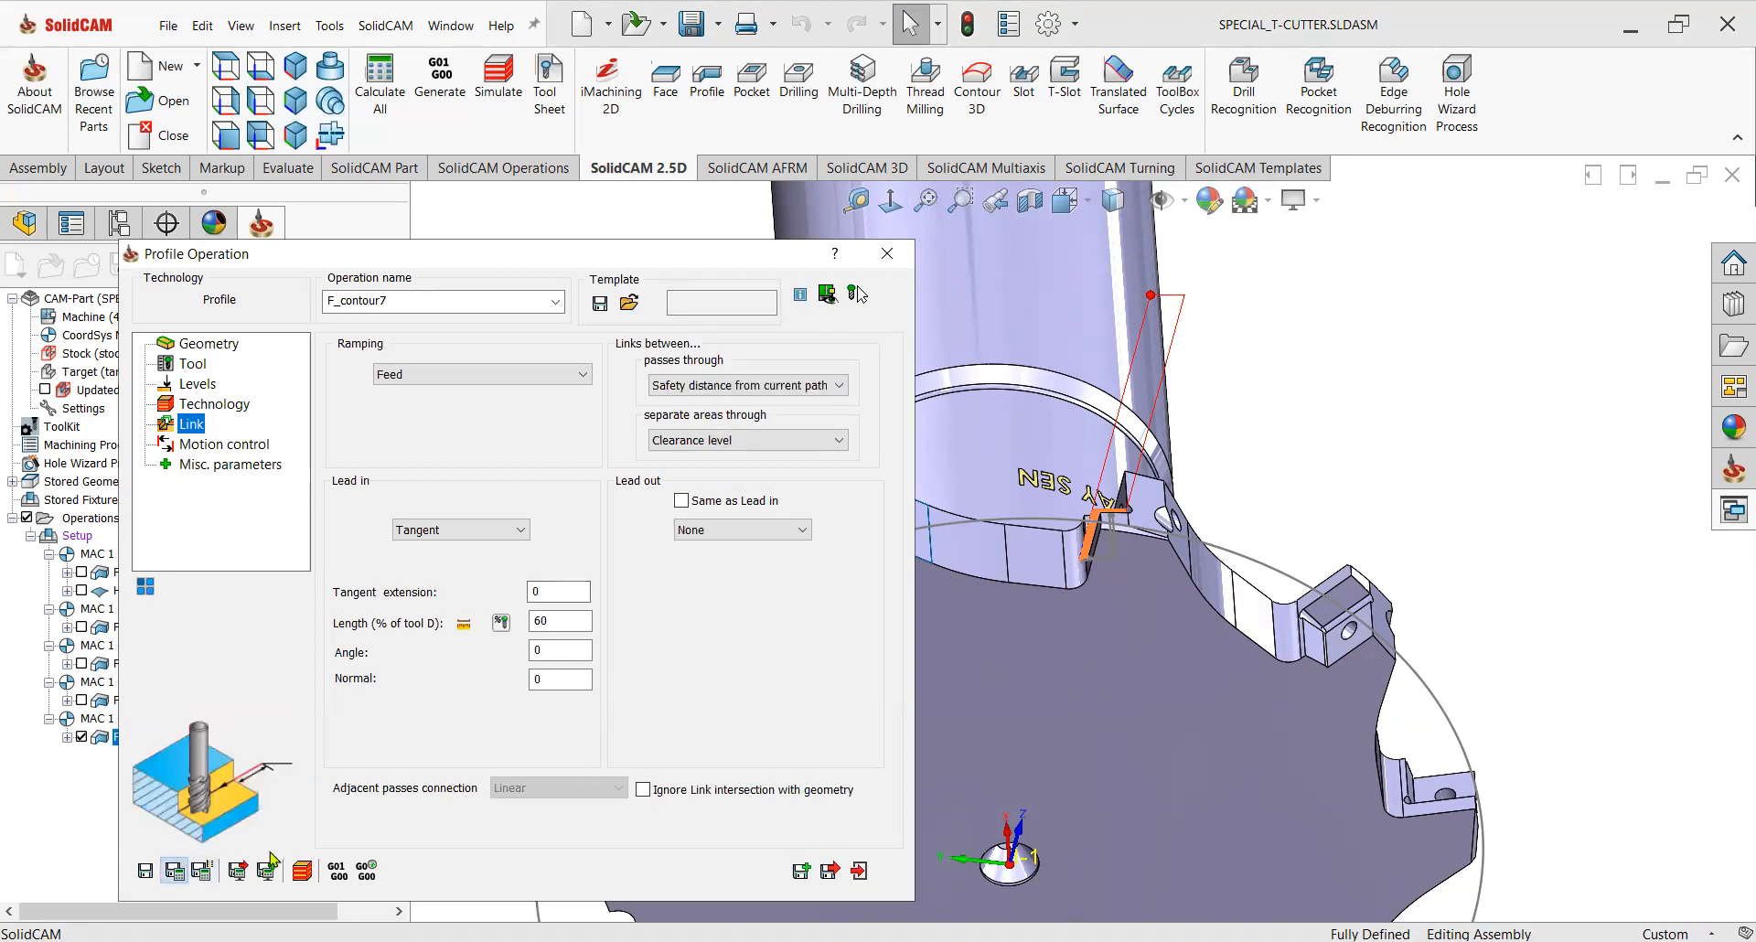
Simulate the Profile operation in SolidVerify mode and play the material removal.
scroll(1132, 535, "down", 5)
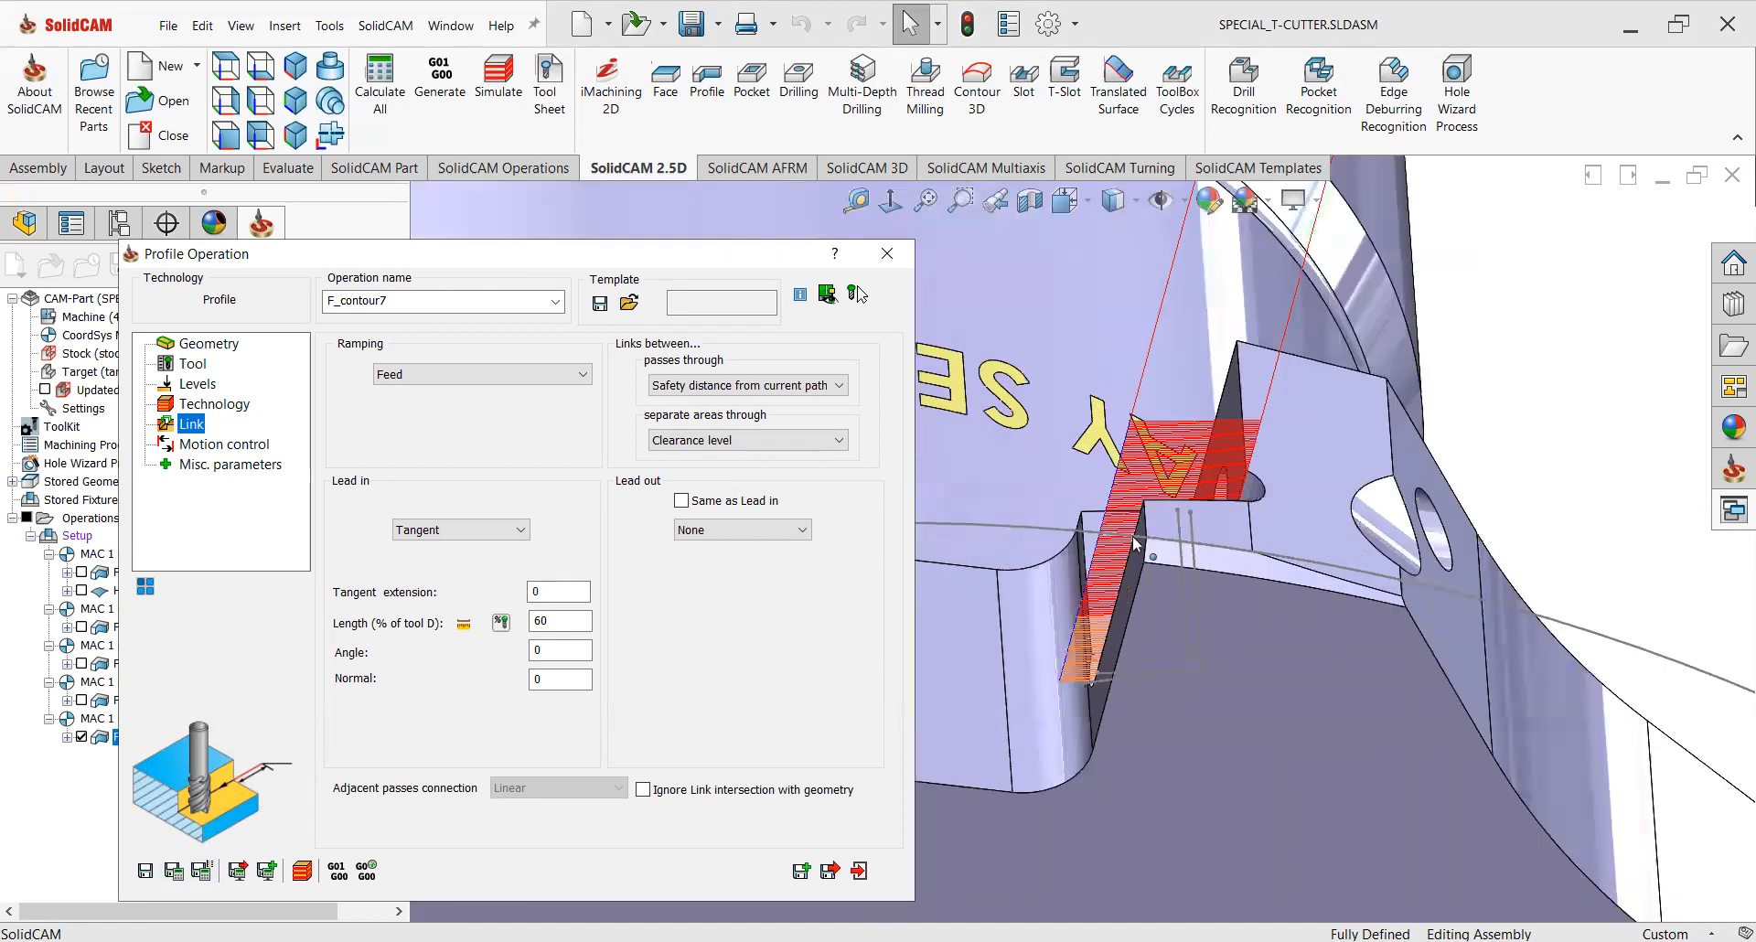
scroll(1176, 567, "up", 4)
left_click(302, 871)
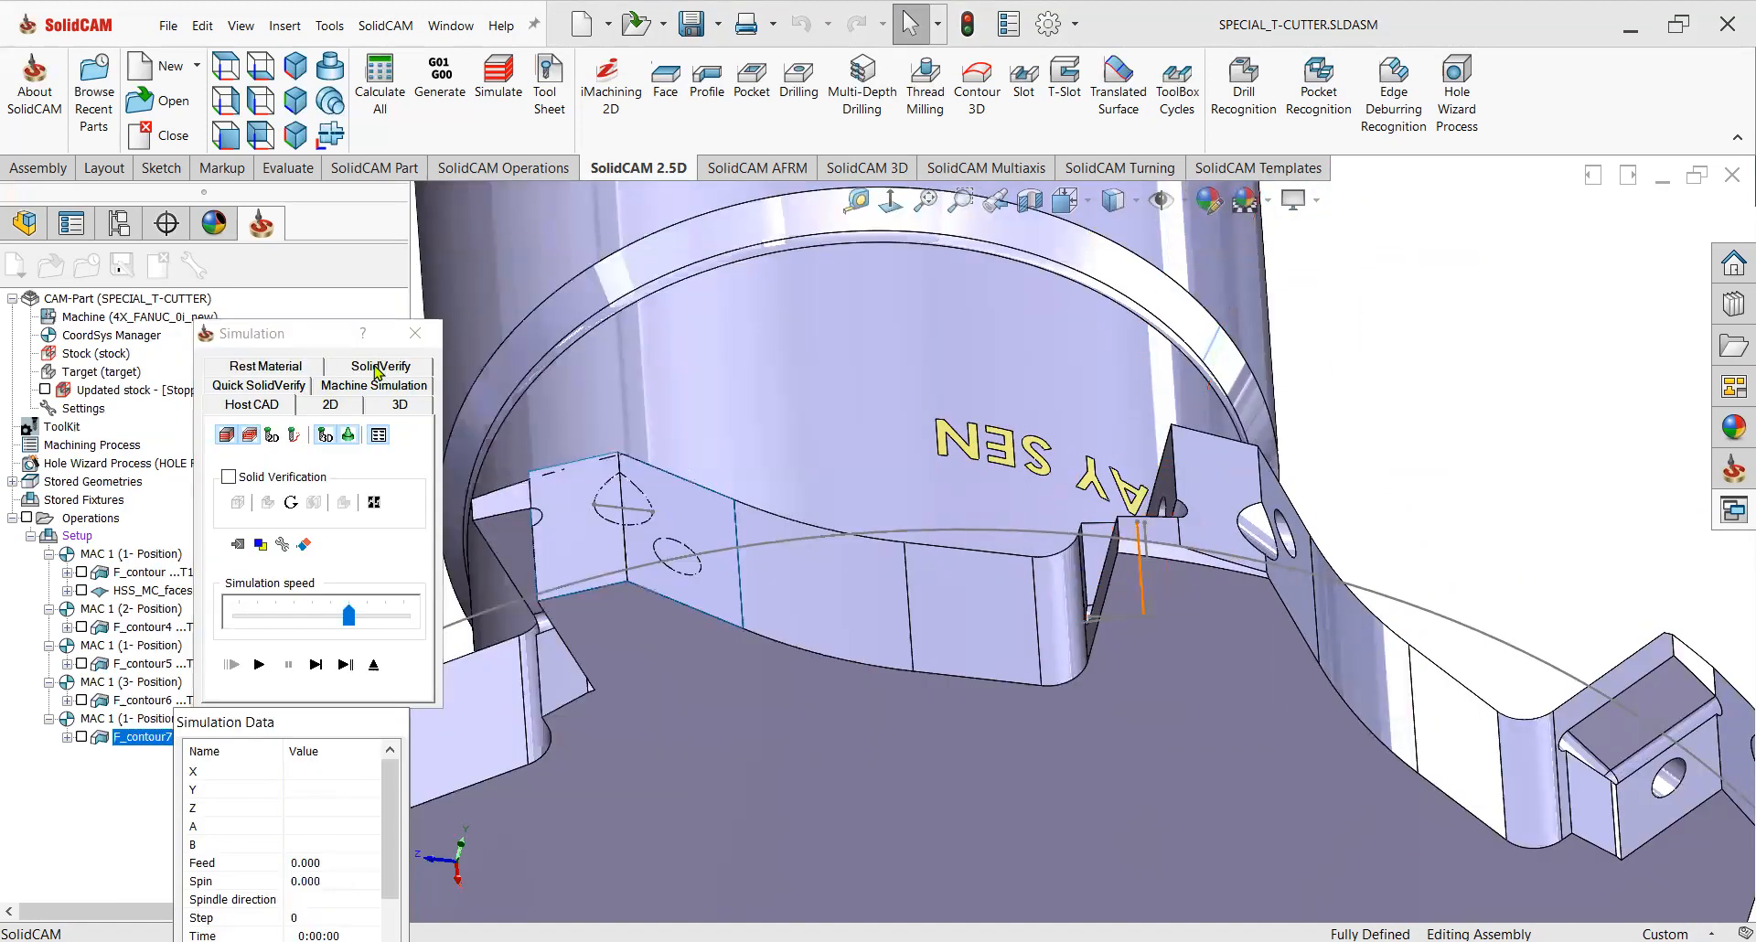
left_click(377, 367)
scroll(1189, 668, "down", 5)
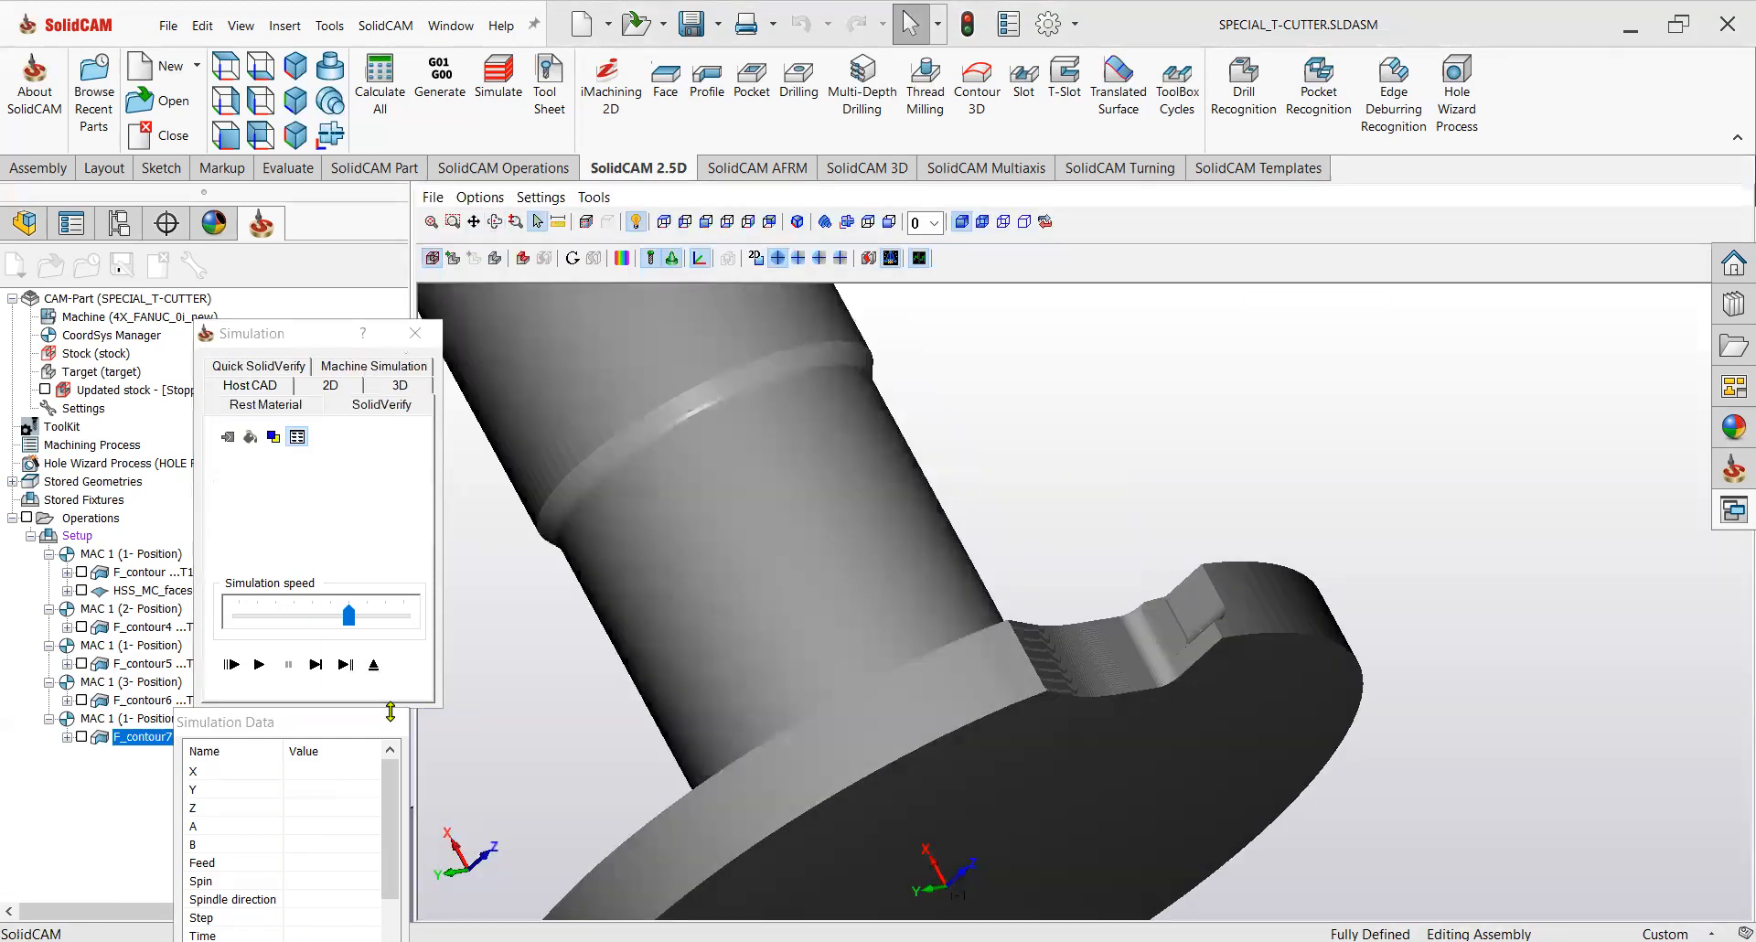
left_click(259, 664)
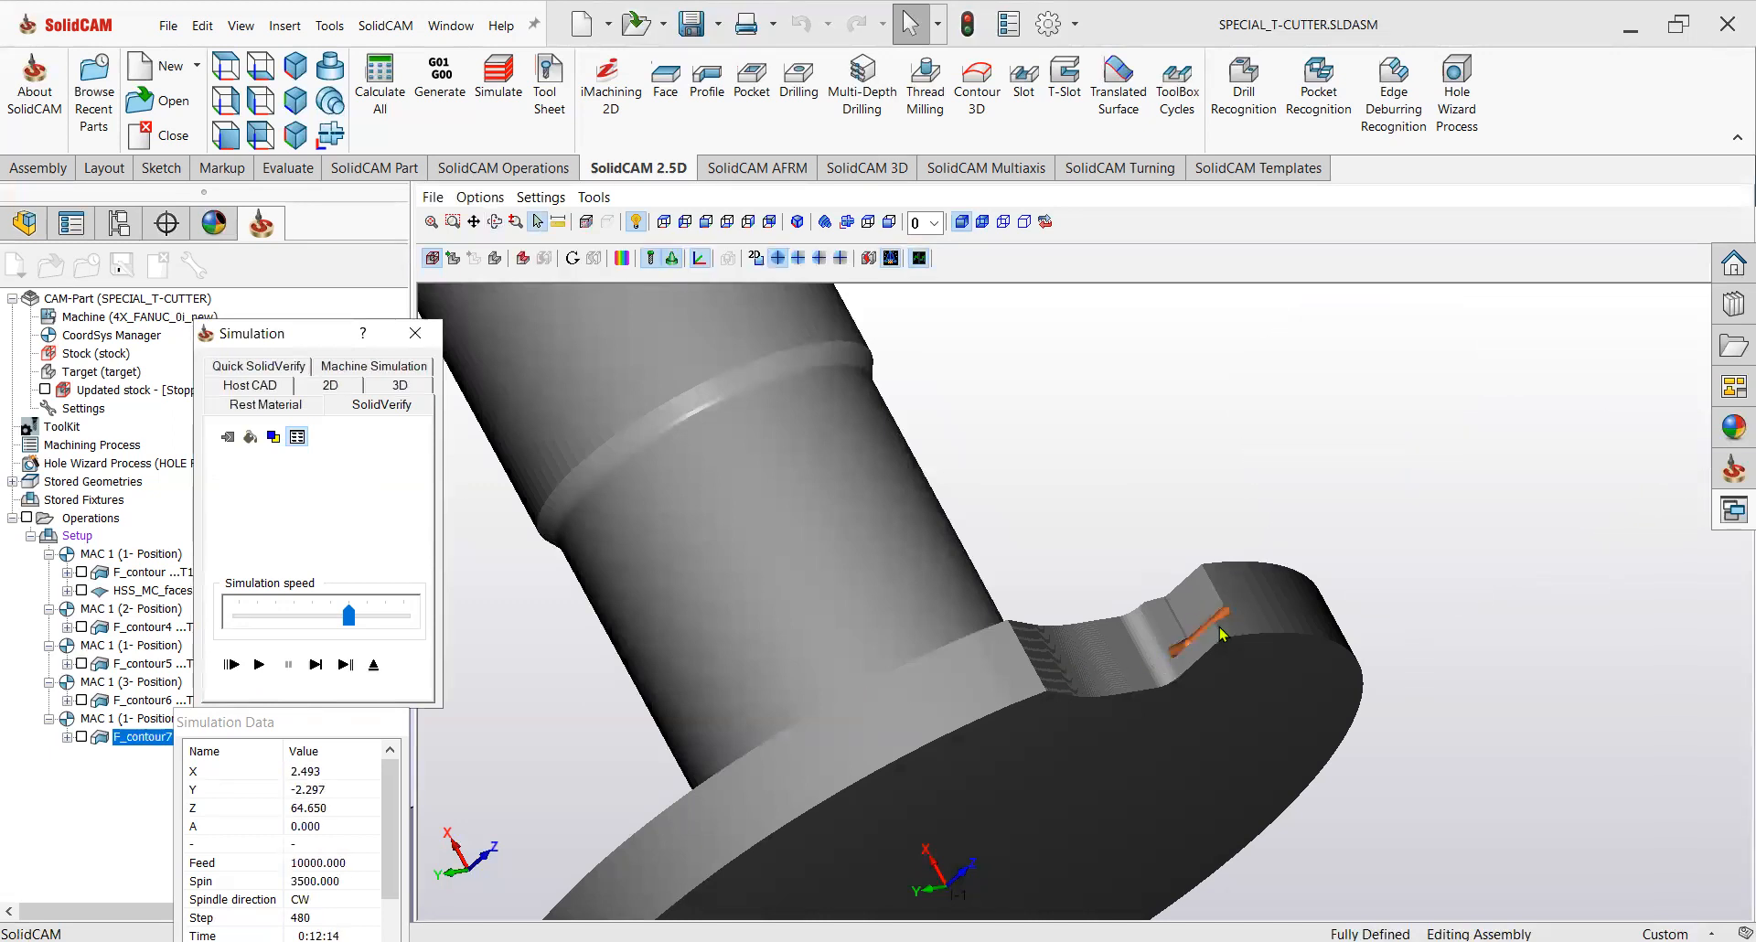
scroll(1221, 631, "up", 5)
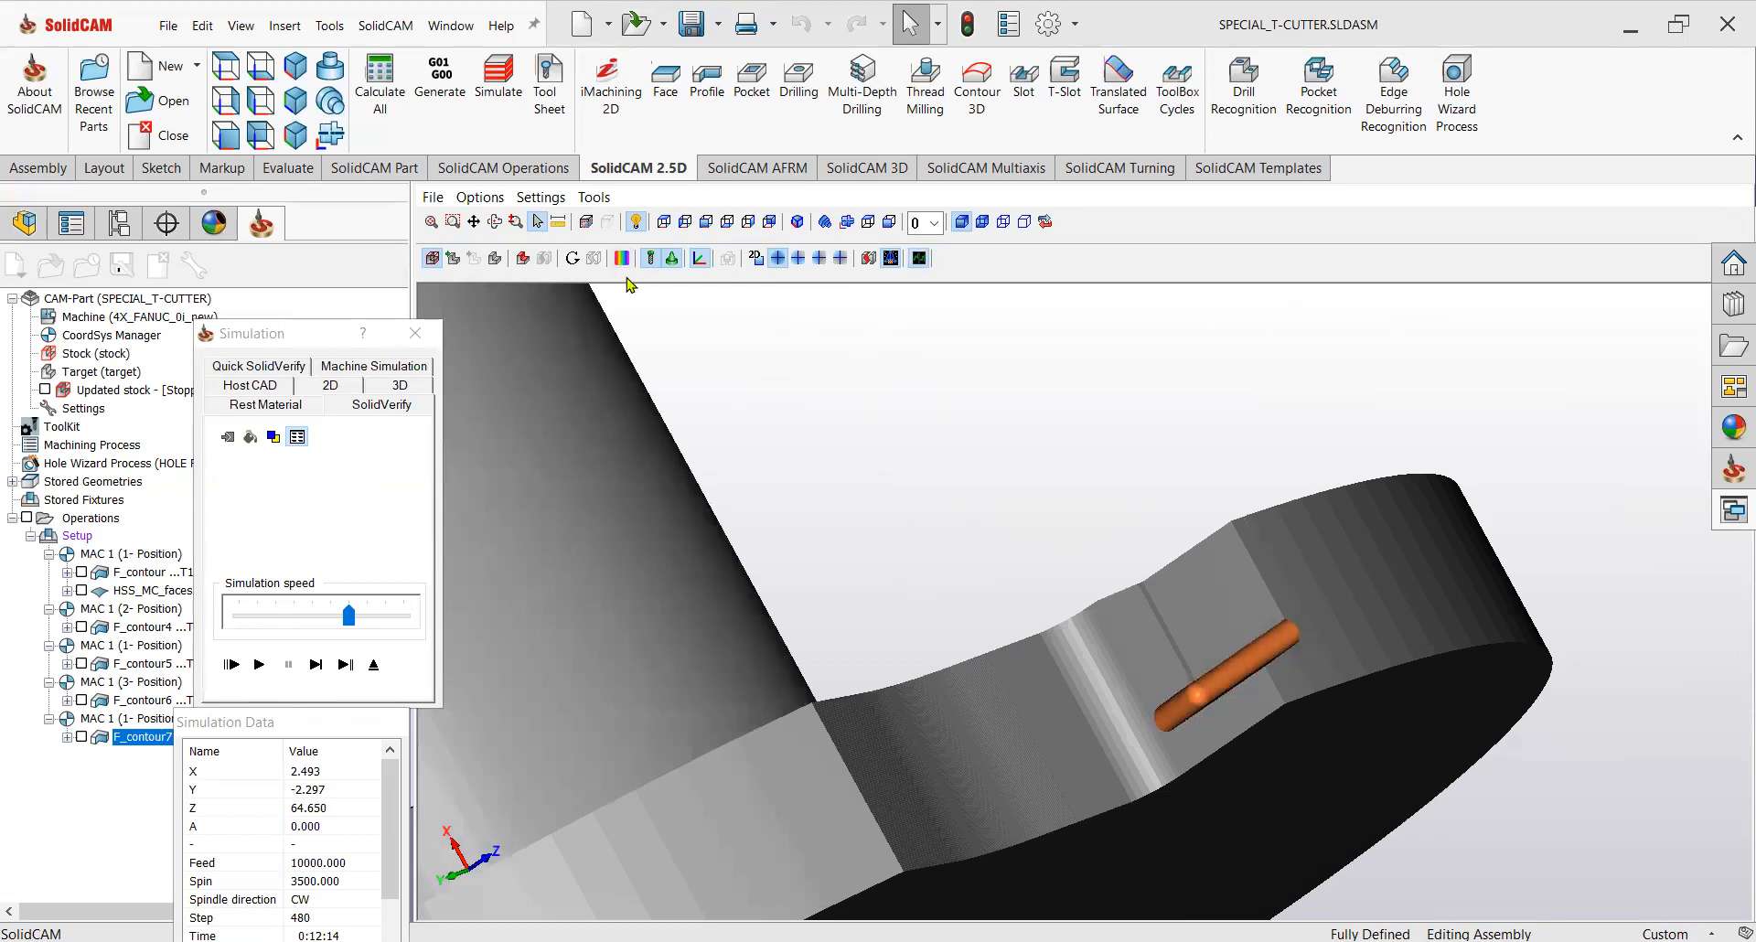
Close the simulation and the Profile operation, inspect the insert's screw hole, and hide the F_contour7 toolpath.
left_click(1339, 266)
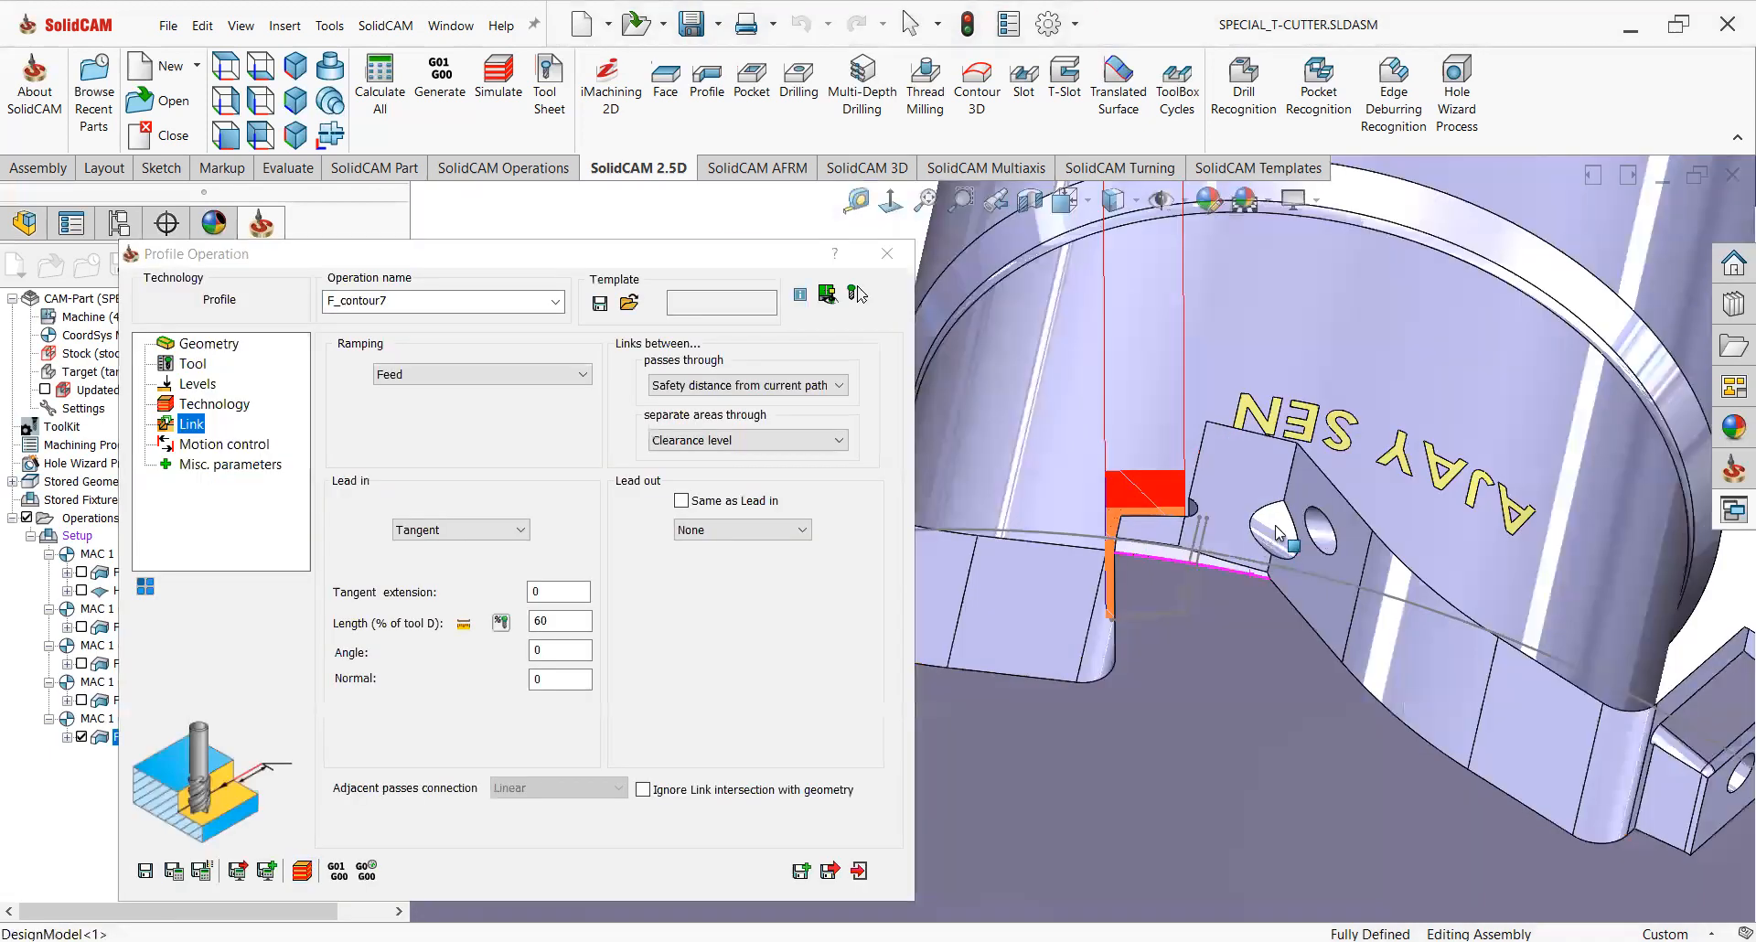
left_click(1265, 547)
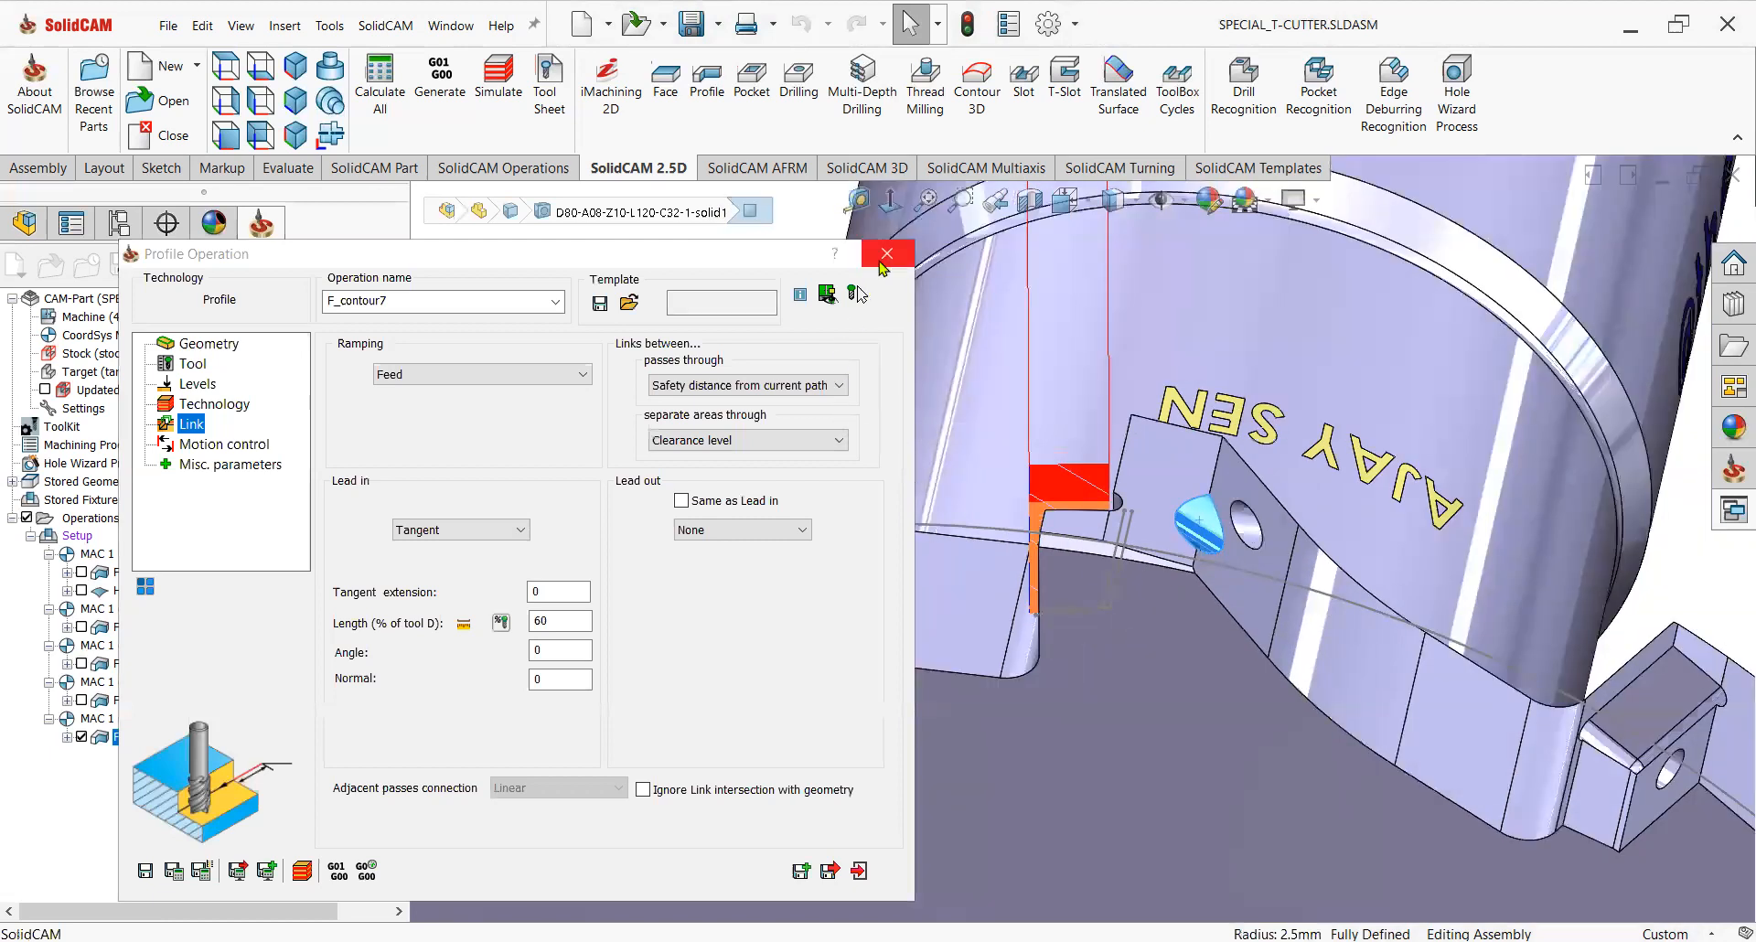
scroll(1074, 698, "up", 5)
middle_click_drag(1074, 699, 1160, 601)
scroll(1160, 601, "up", 3)
scroll(1270, 613, "down", 3)
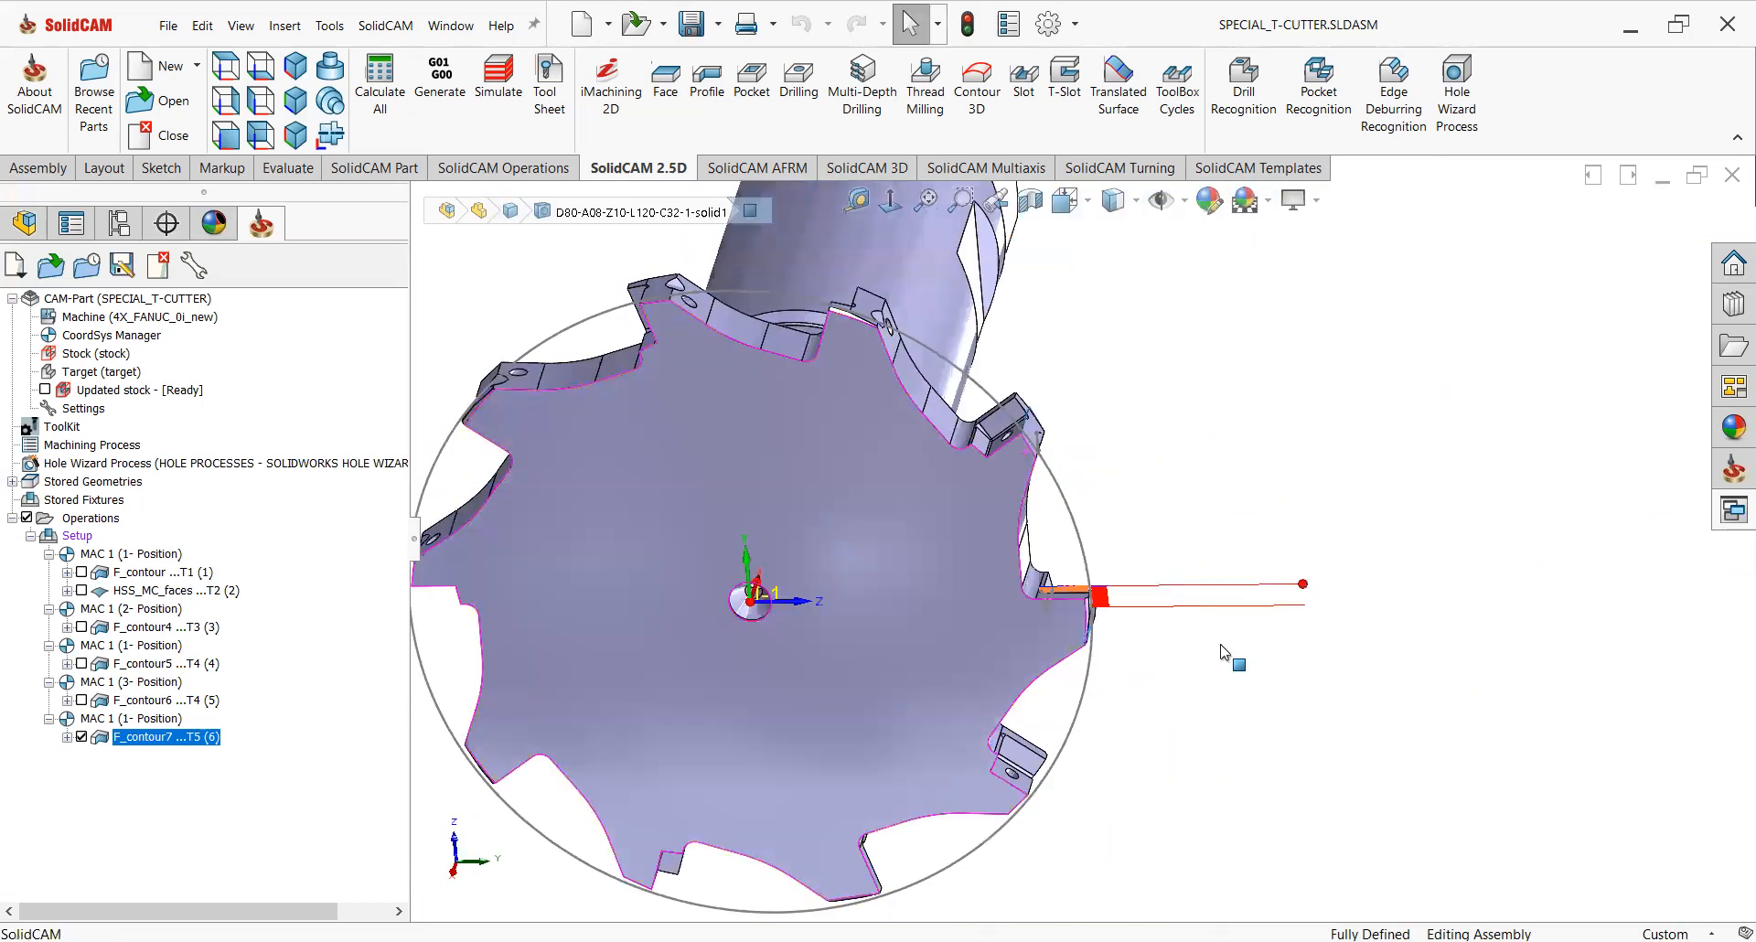
left_click(81, 736)
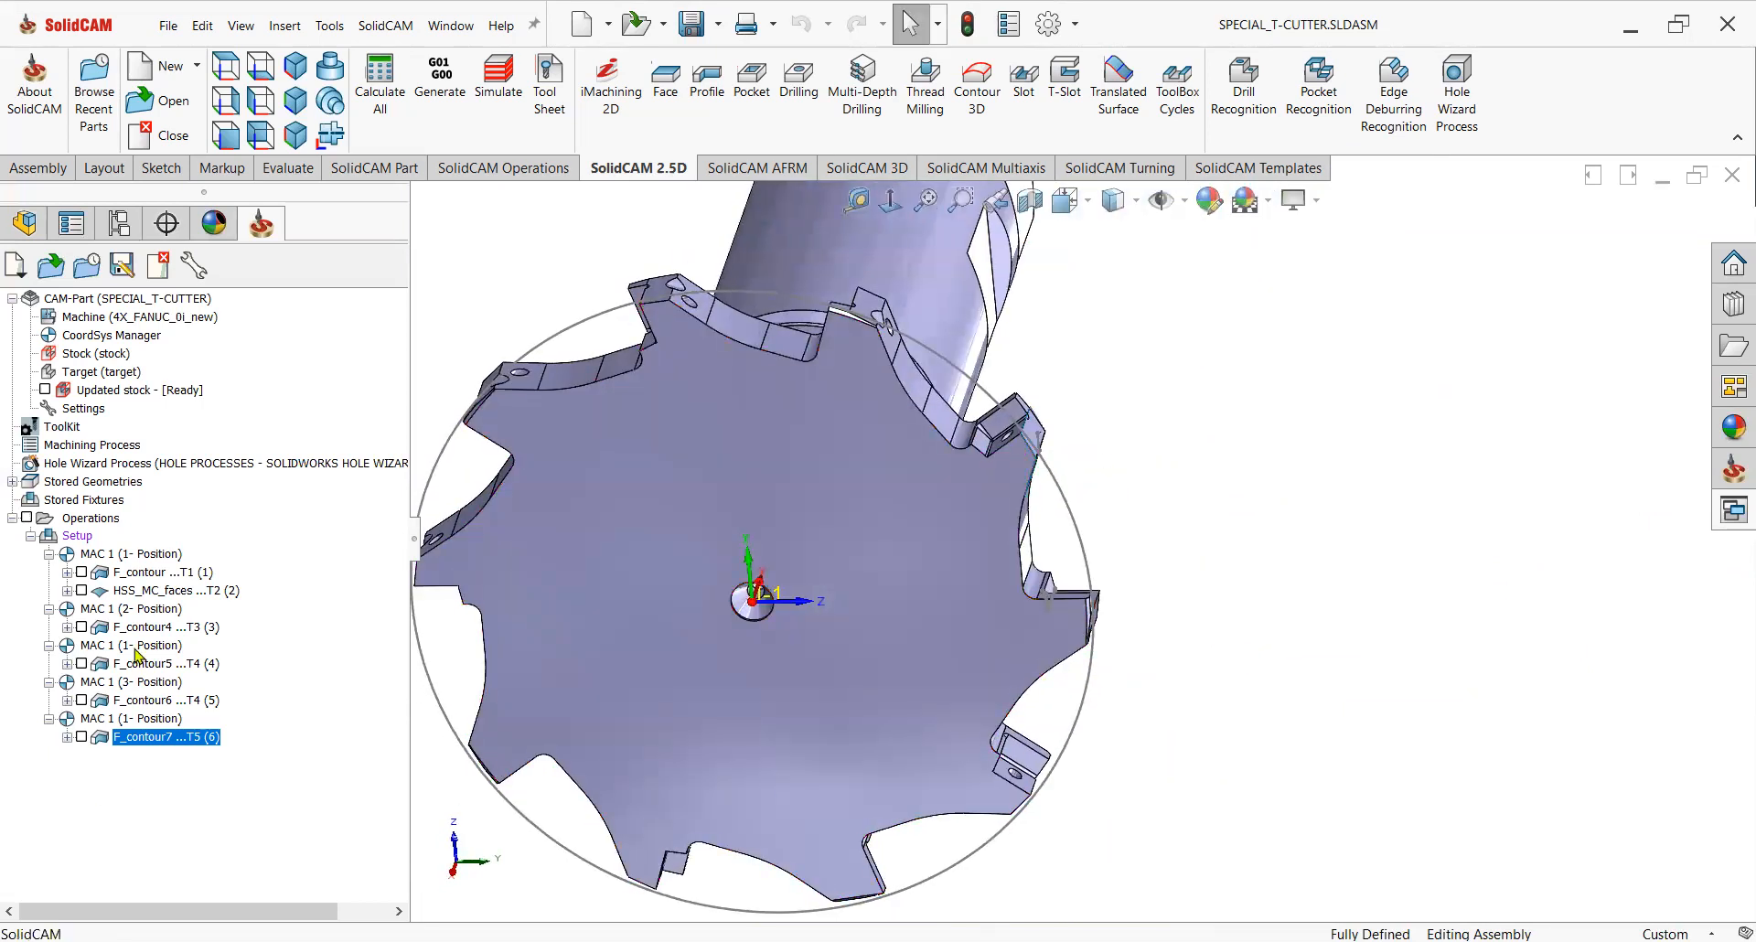
Define a new coordinate system for position 4 on the screw hole's face, flipped around Z, and confirm it.
double_click(121, 337)
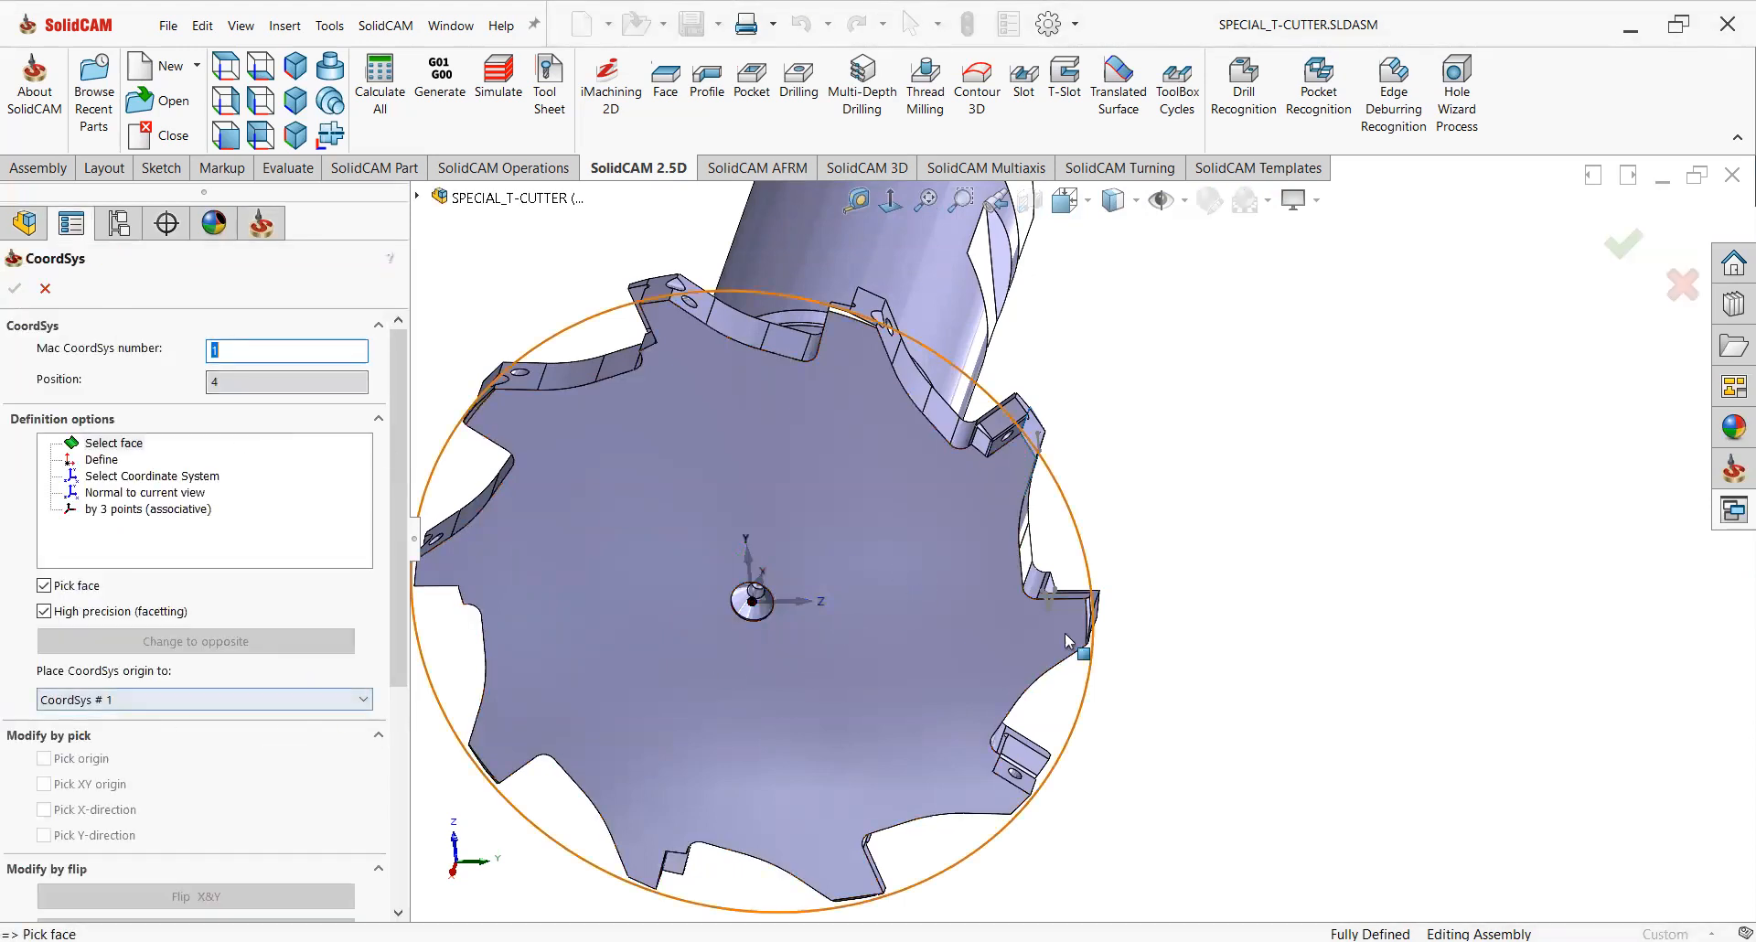
scroll(1065, 633, "down", 5)
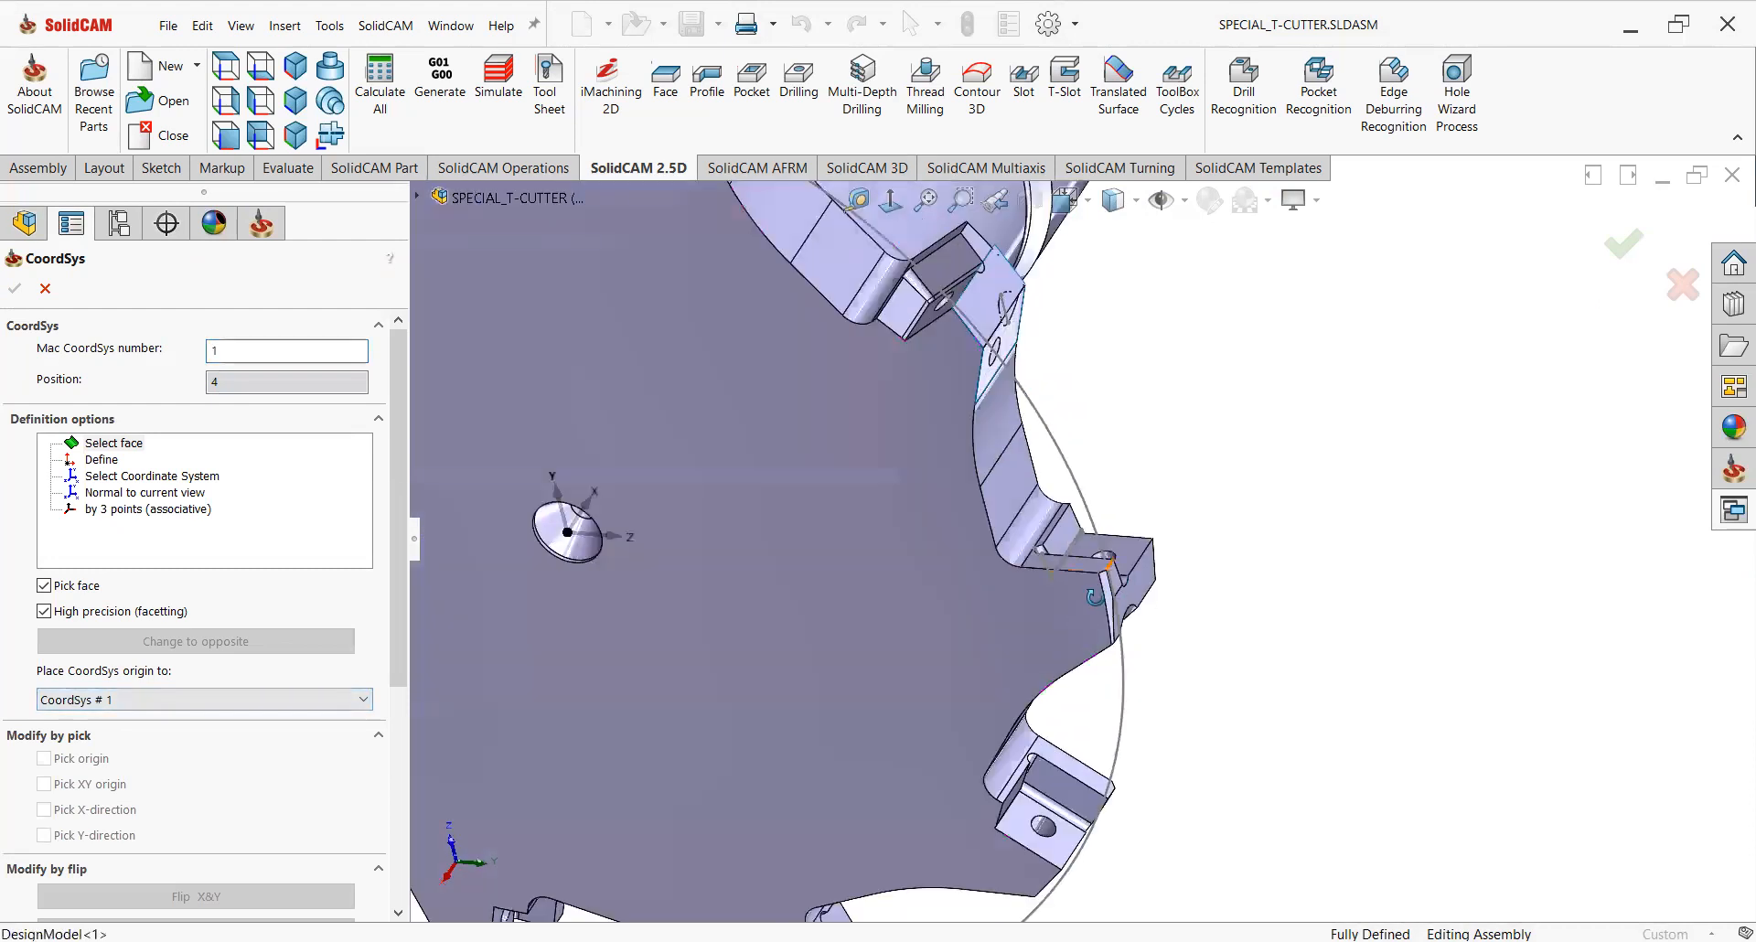
middle_click_drag(1095, 597, 1110, 573)
left_click(1114, 554)
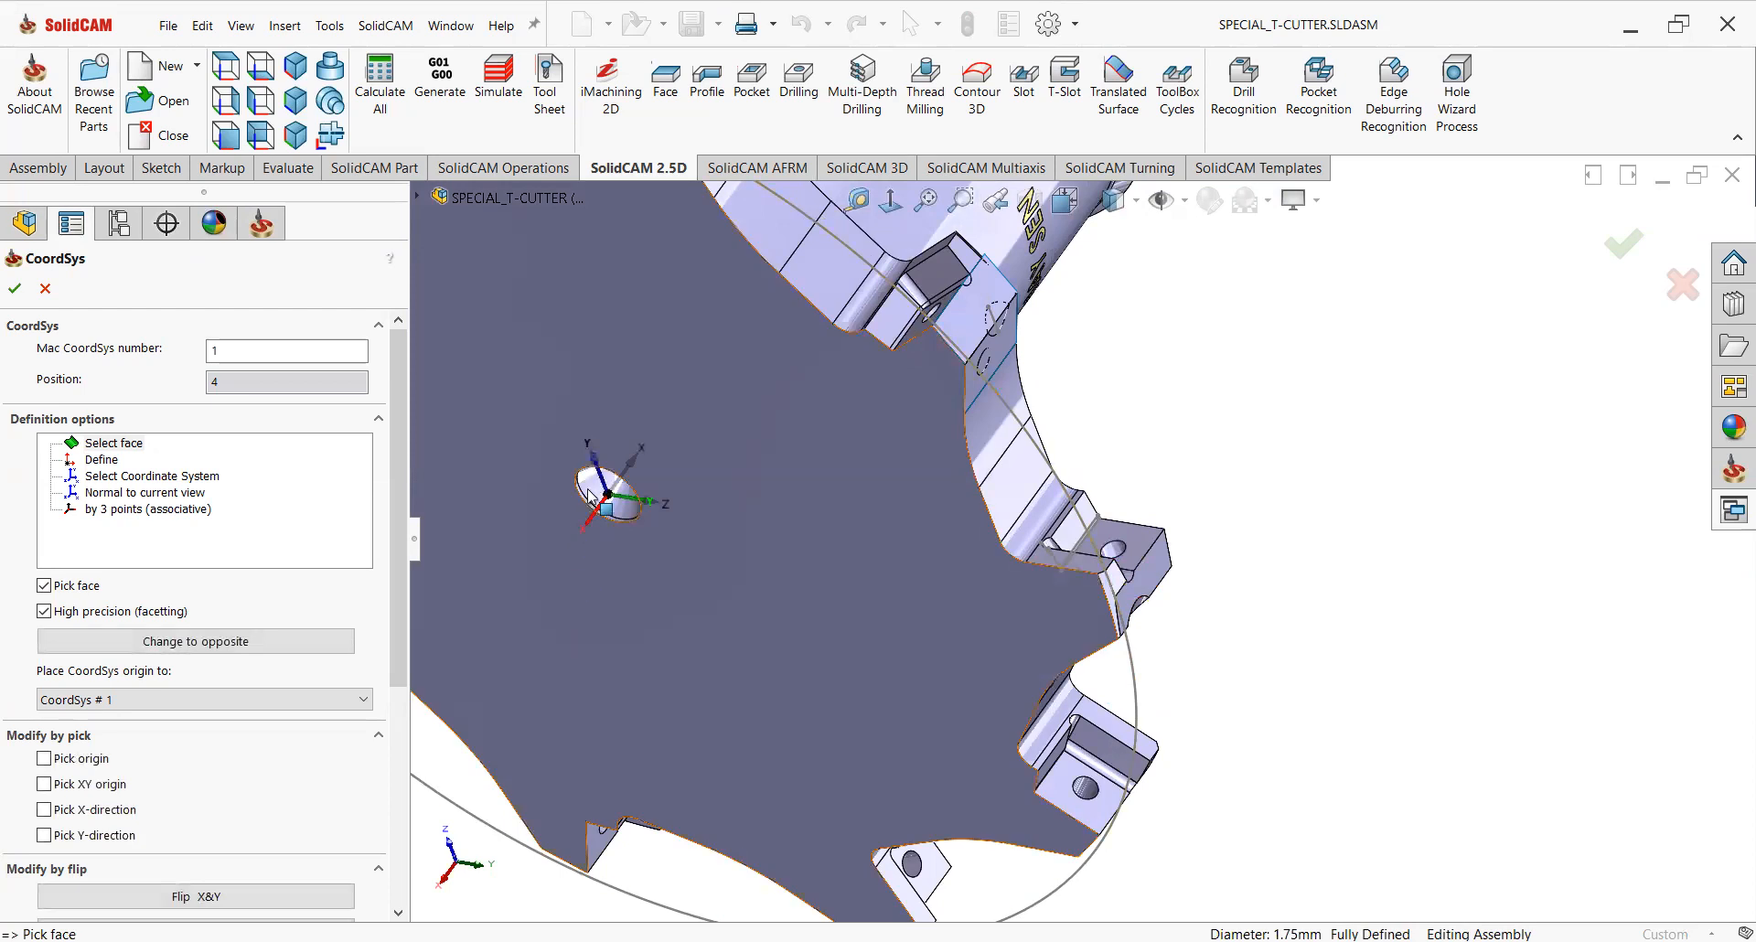
scroll(394, 704, "down", 5)
left_click(270, 788)
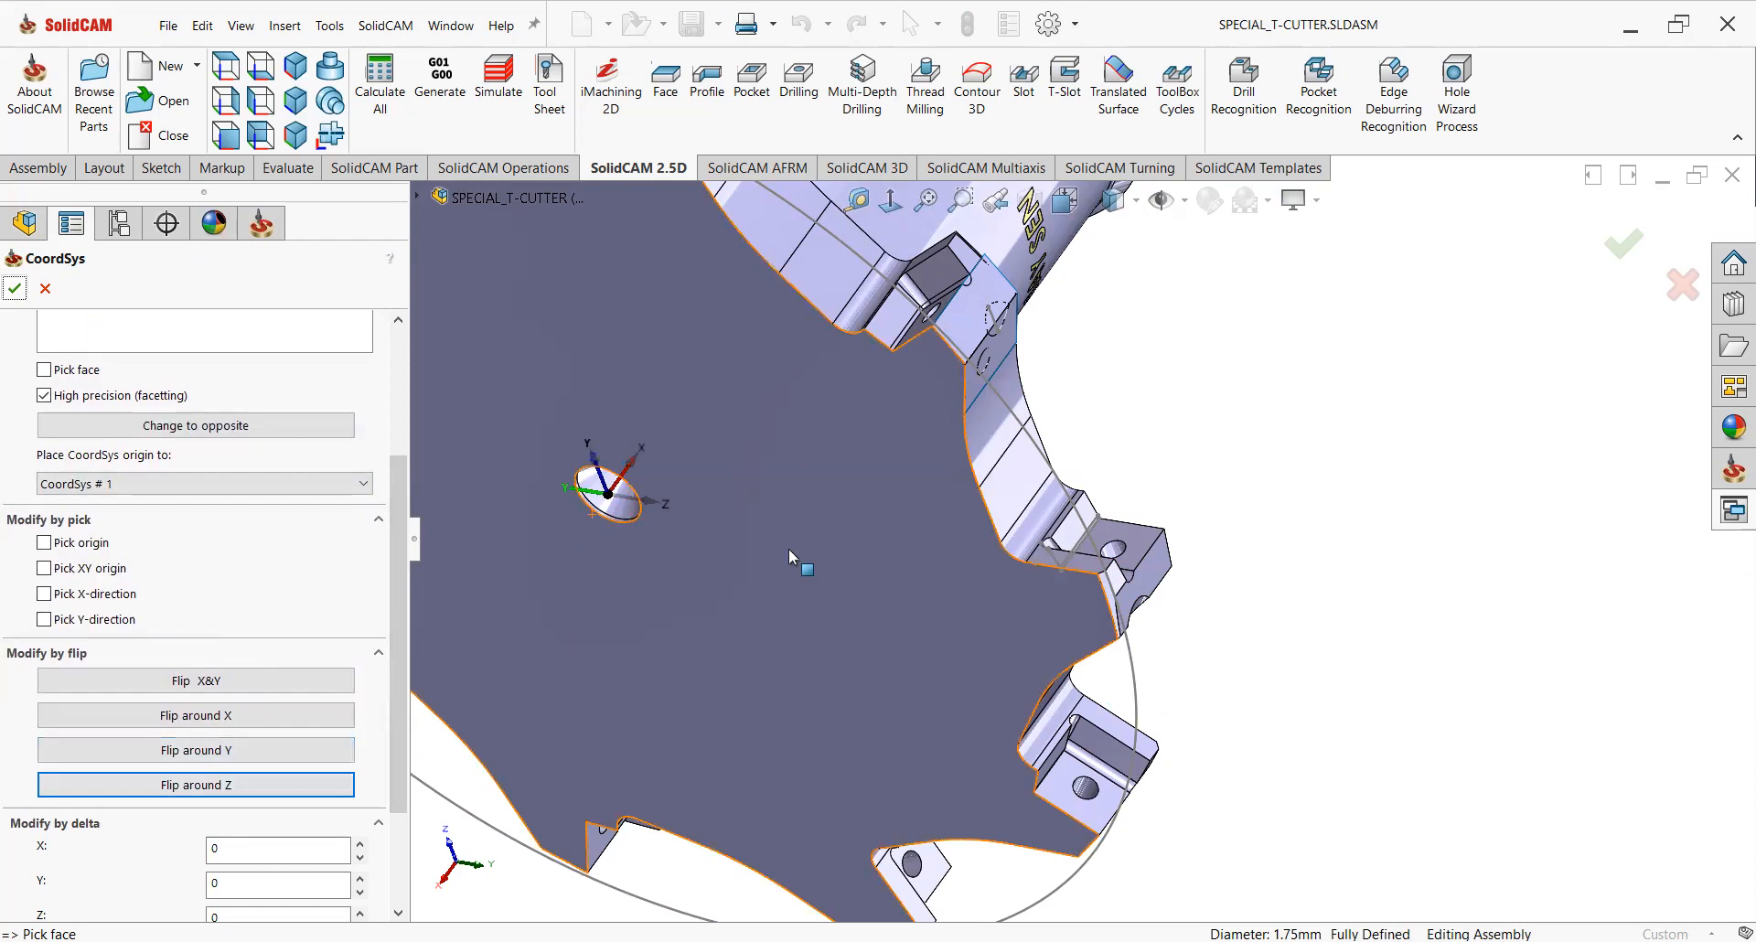
left_click(15, 289)
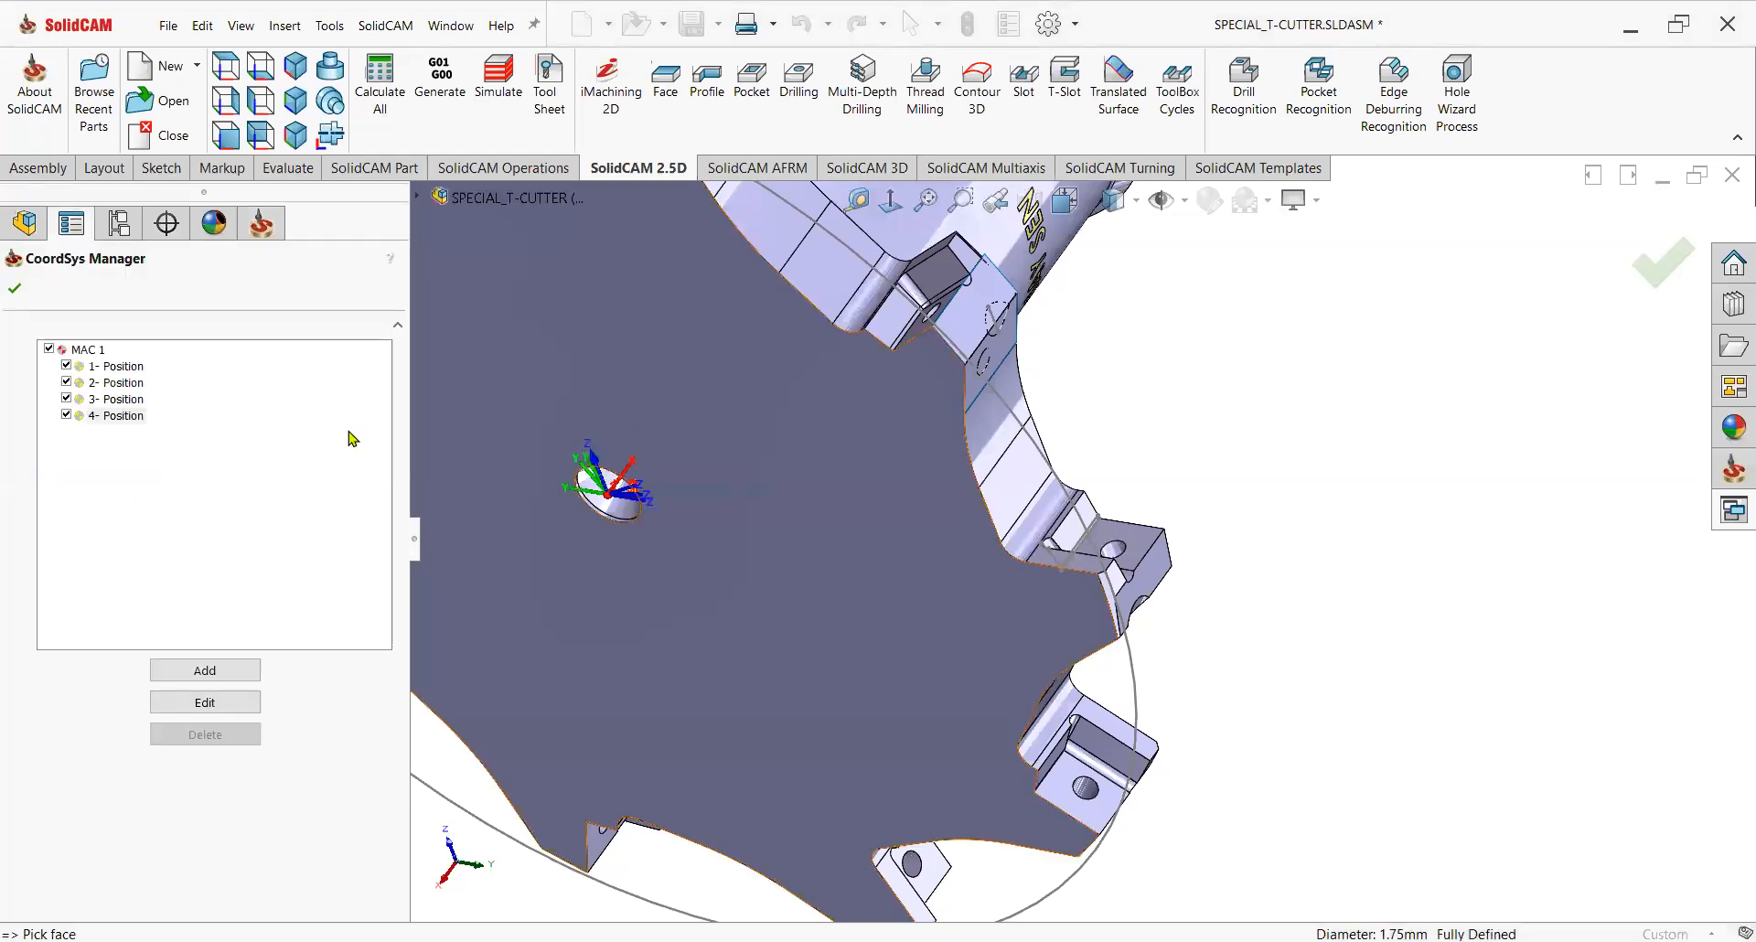
left_click(15, 289)
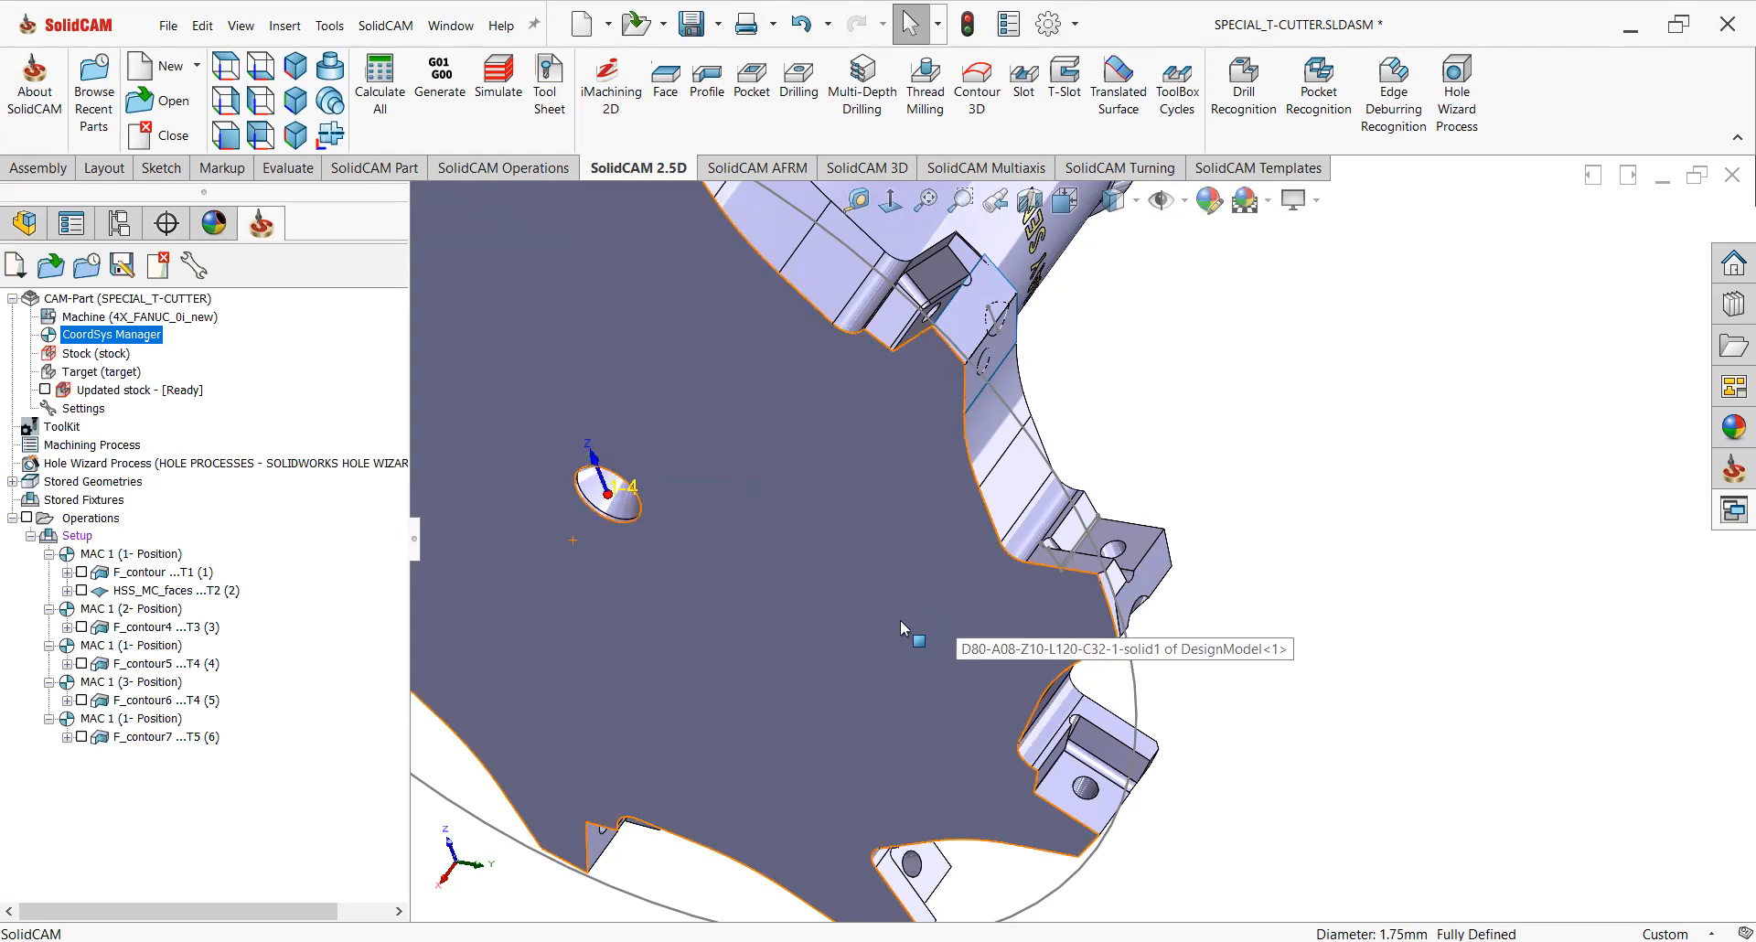
Start a 2D drill operation and select the small screw hole as its drill geometry.
scroll(1086, 526, "down", 2)
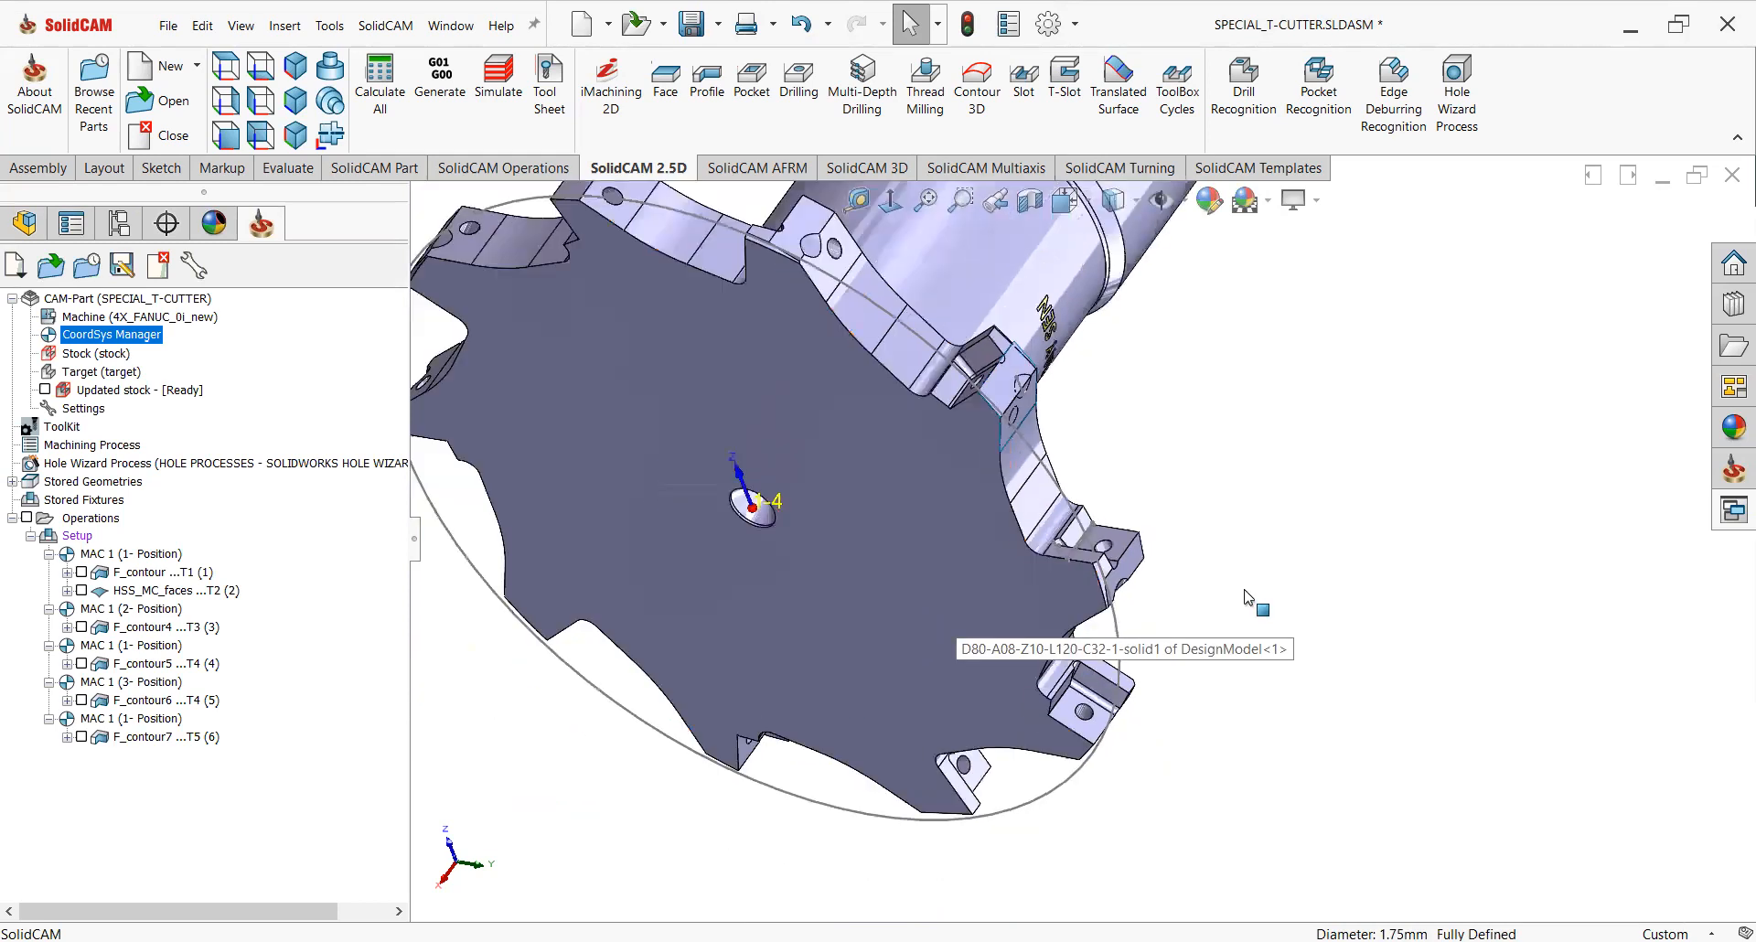
left_click(802, 105)
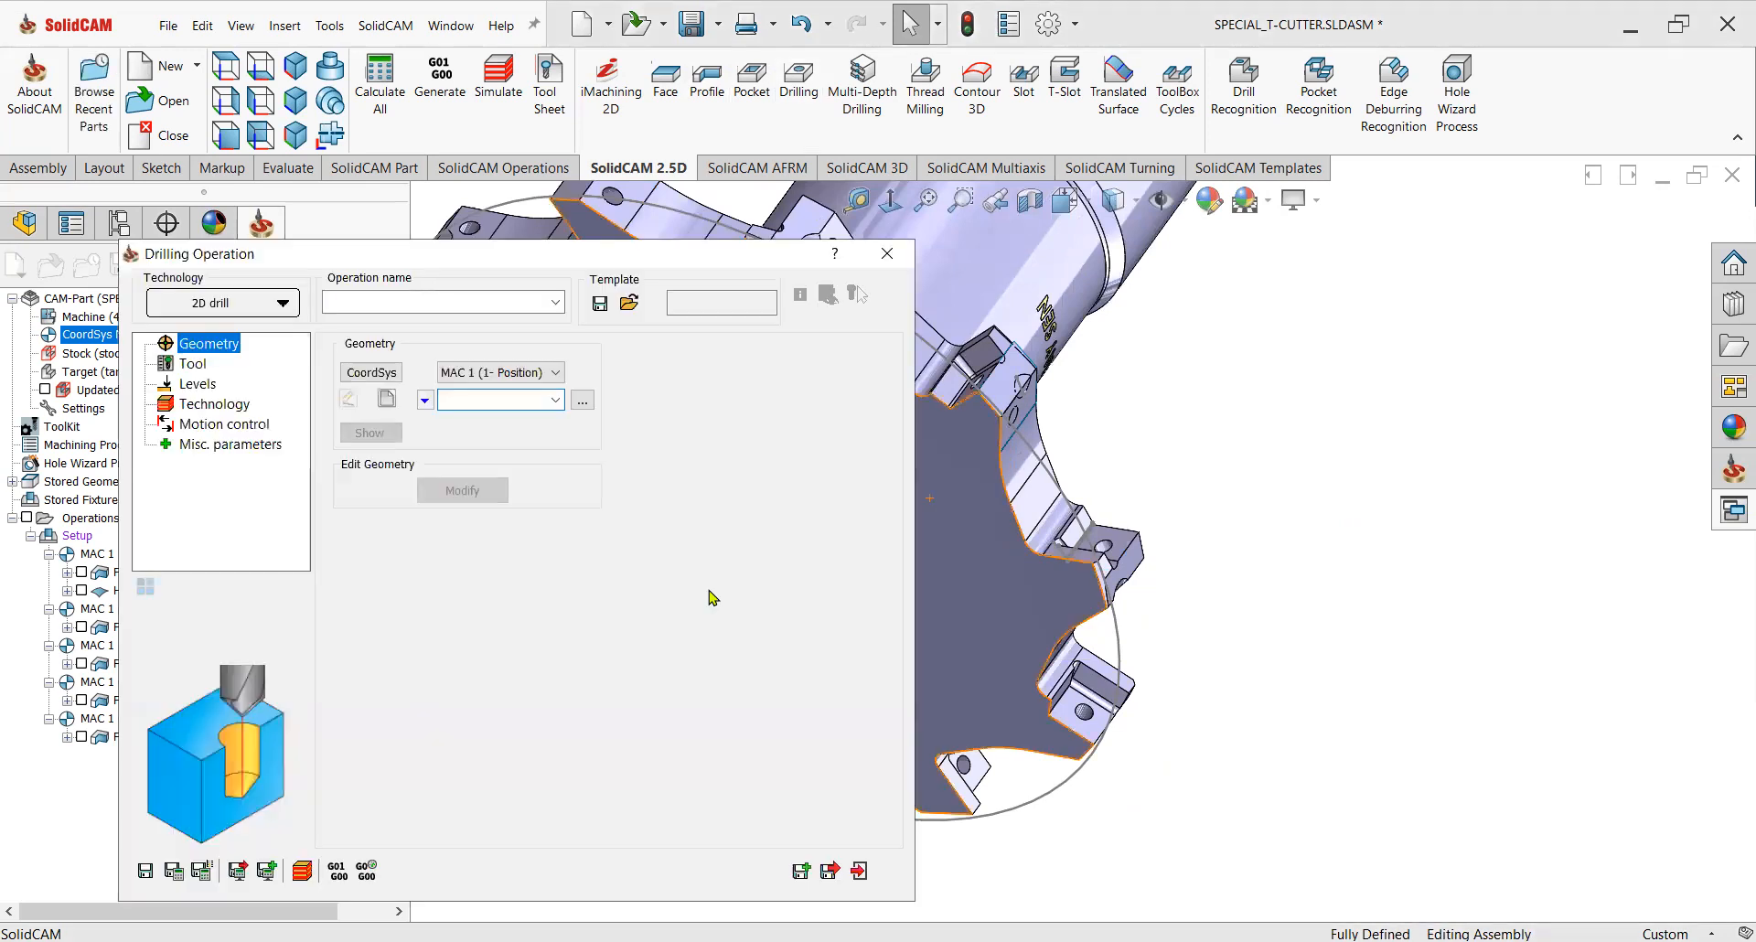
left_click(480, 448)
left_click(389, 398)
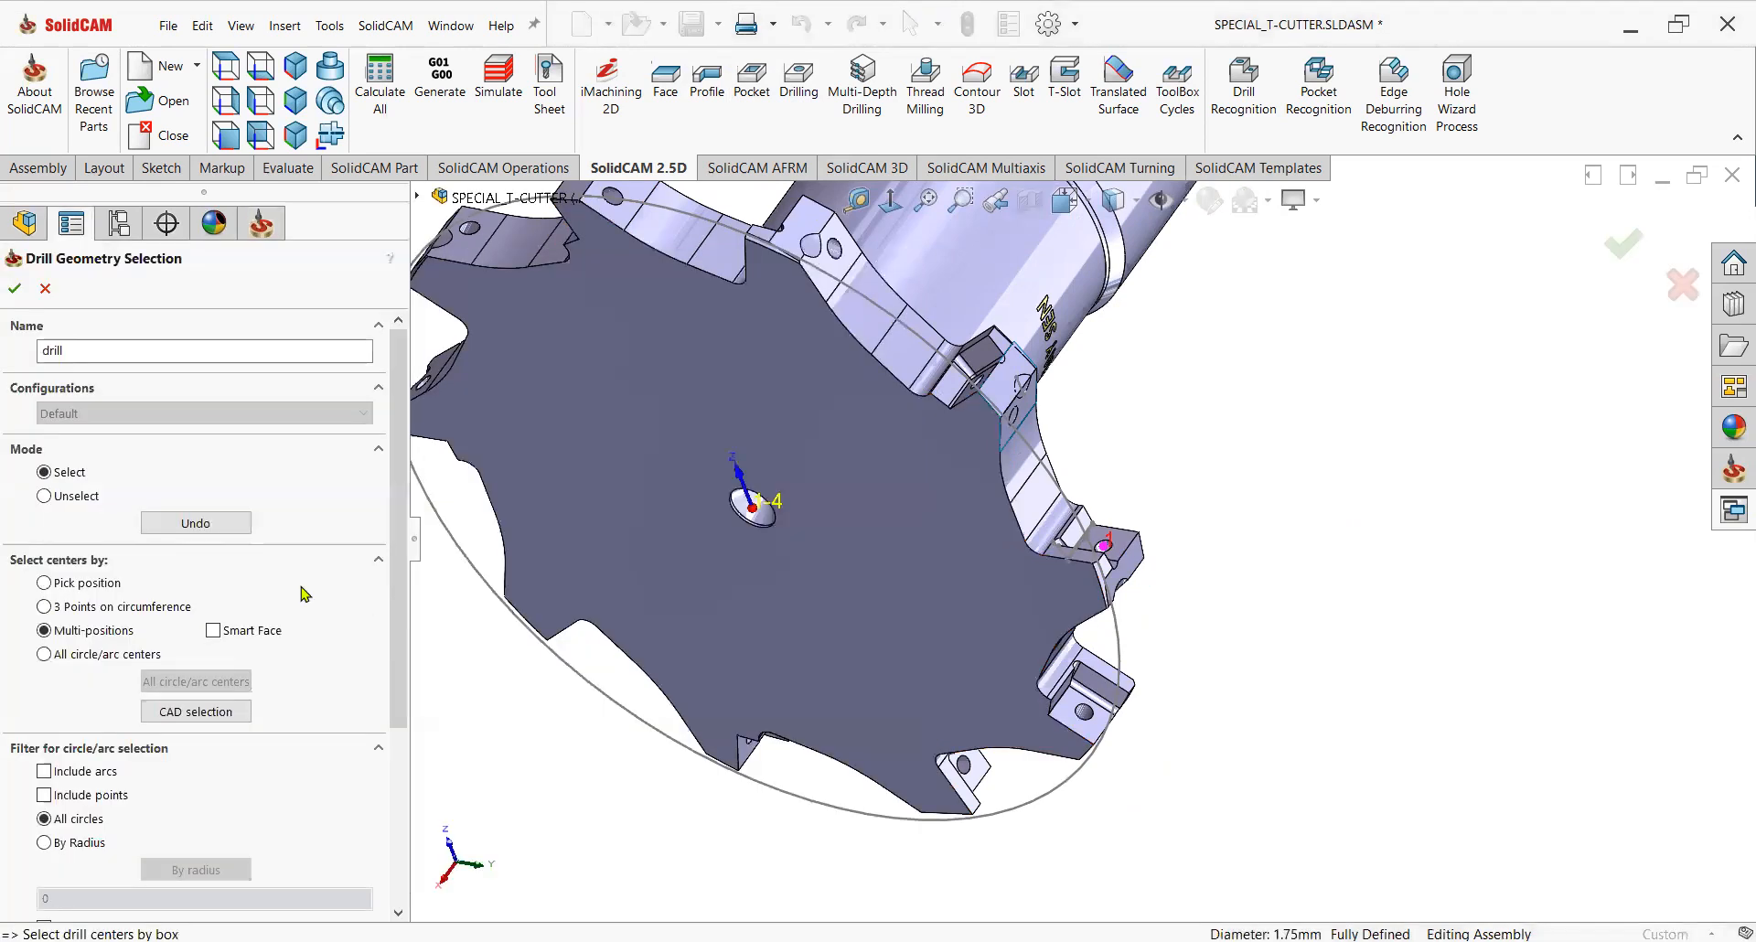
left_click(14, 288)
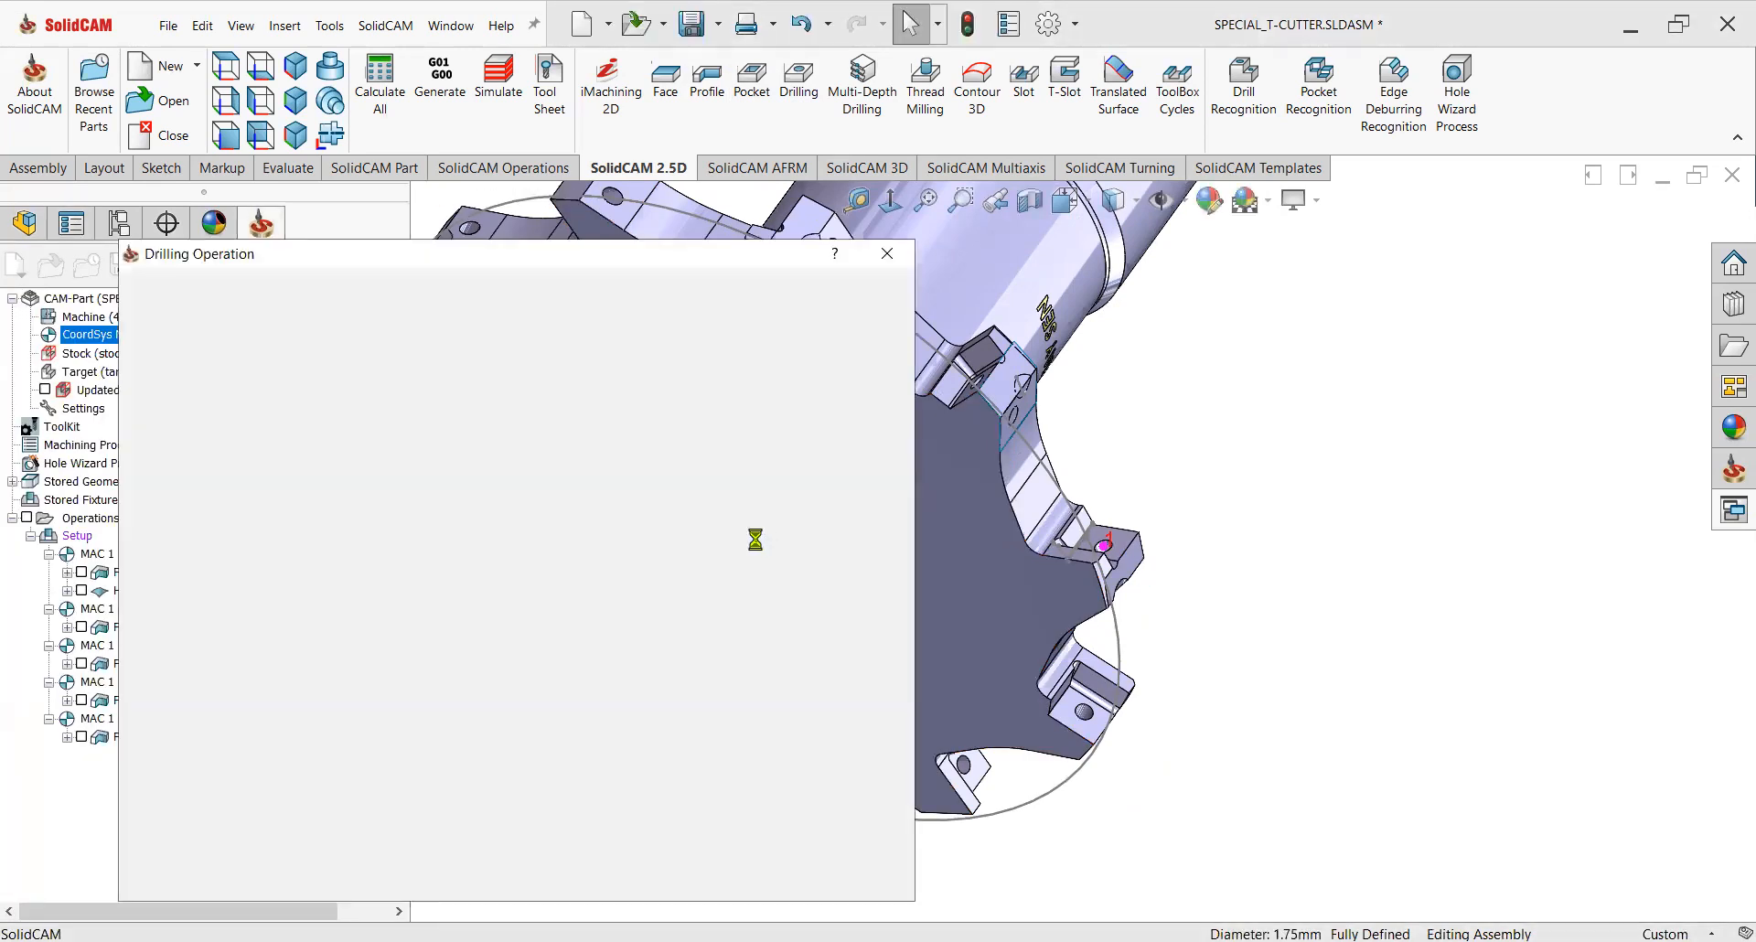
Add a new drill tool to the operation from the toolkit.
left_click(193, 364)
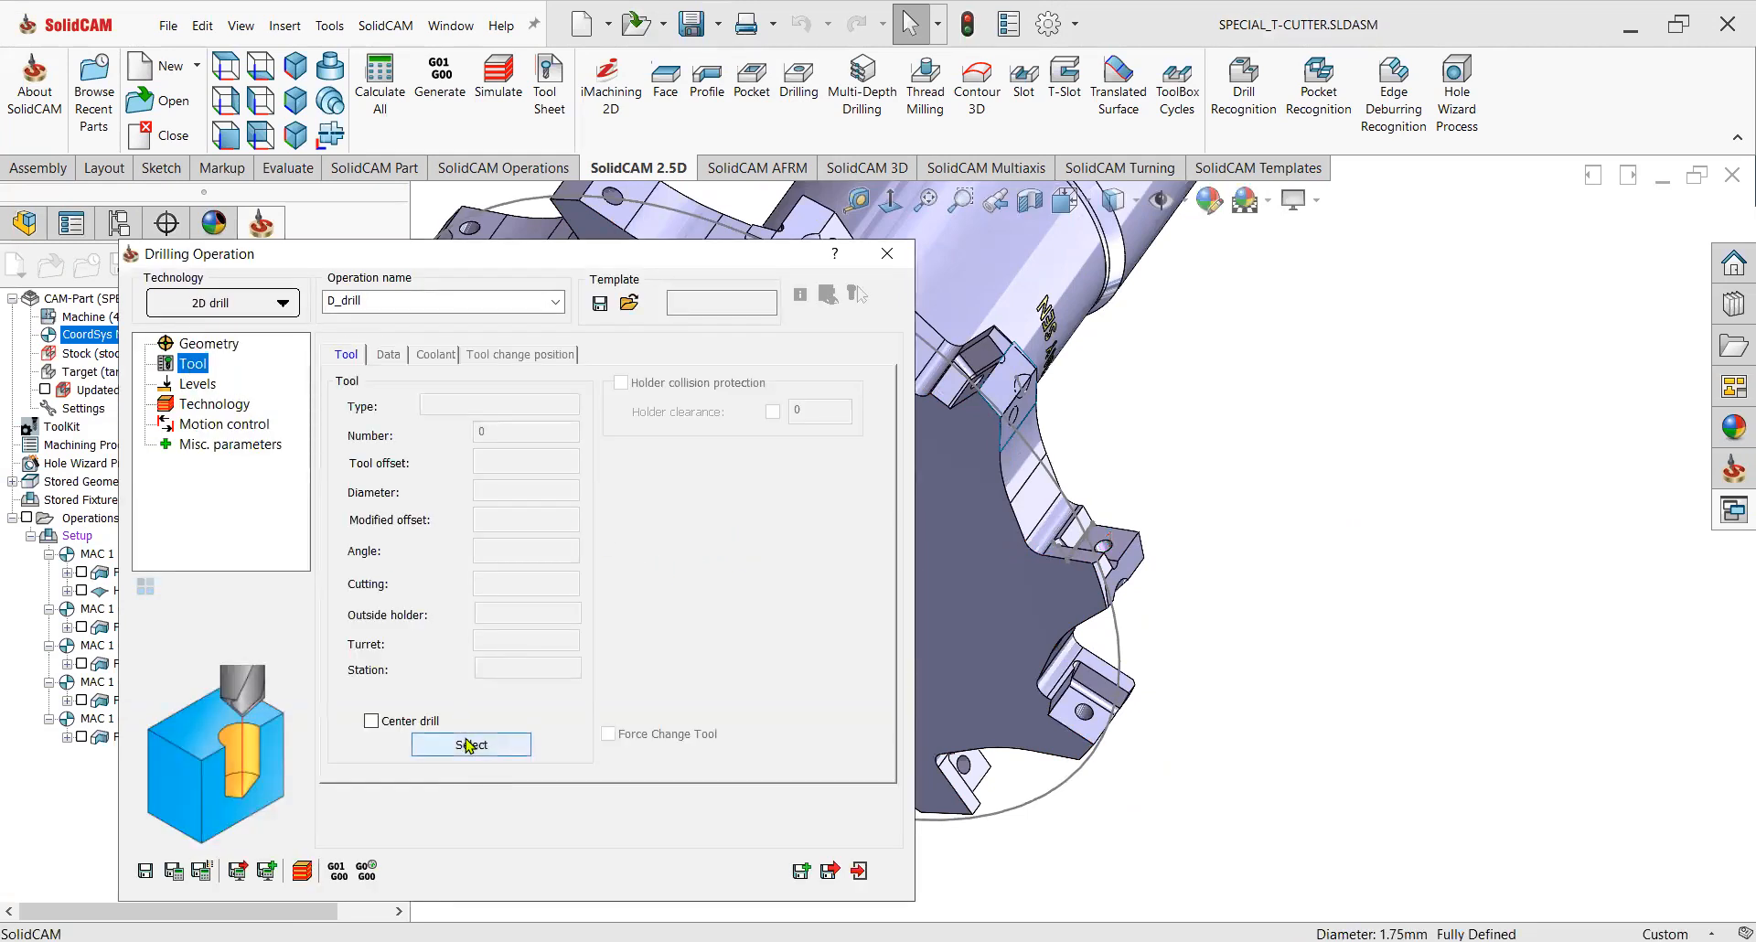
left_click(470, 744)
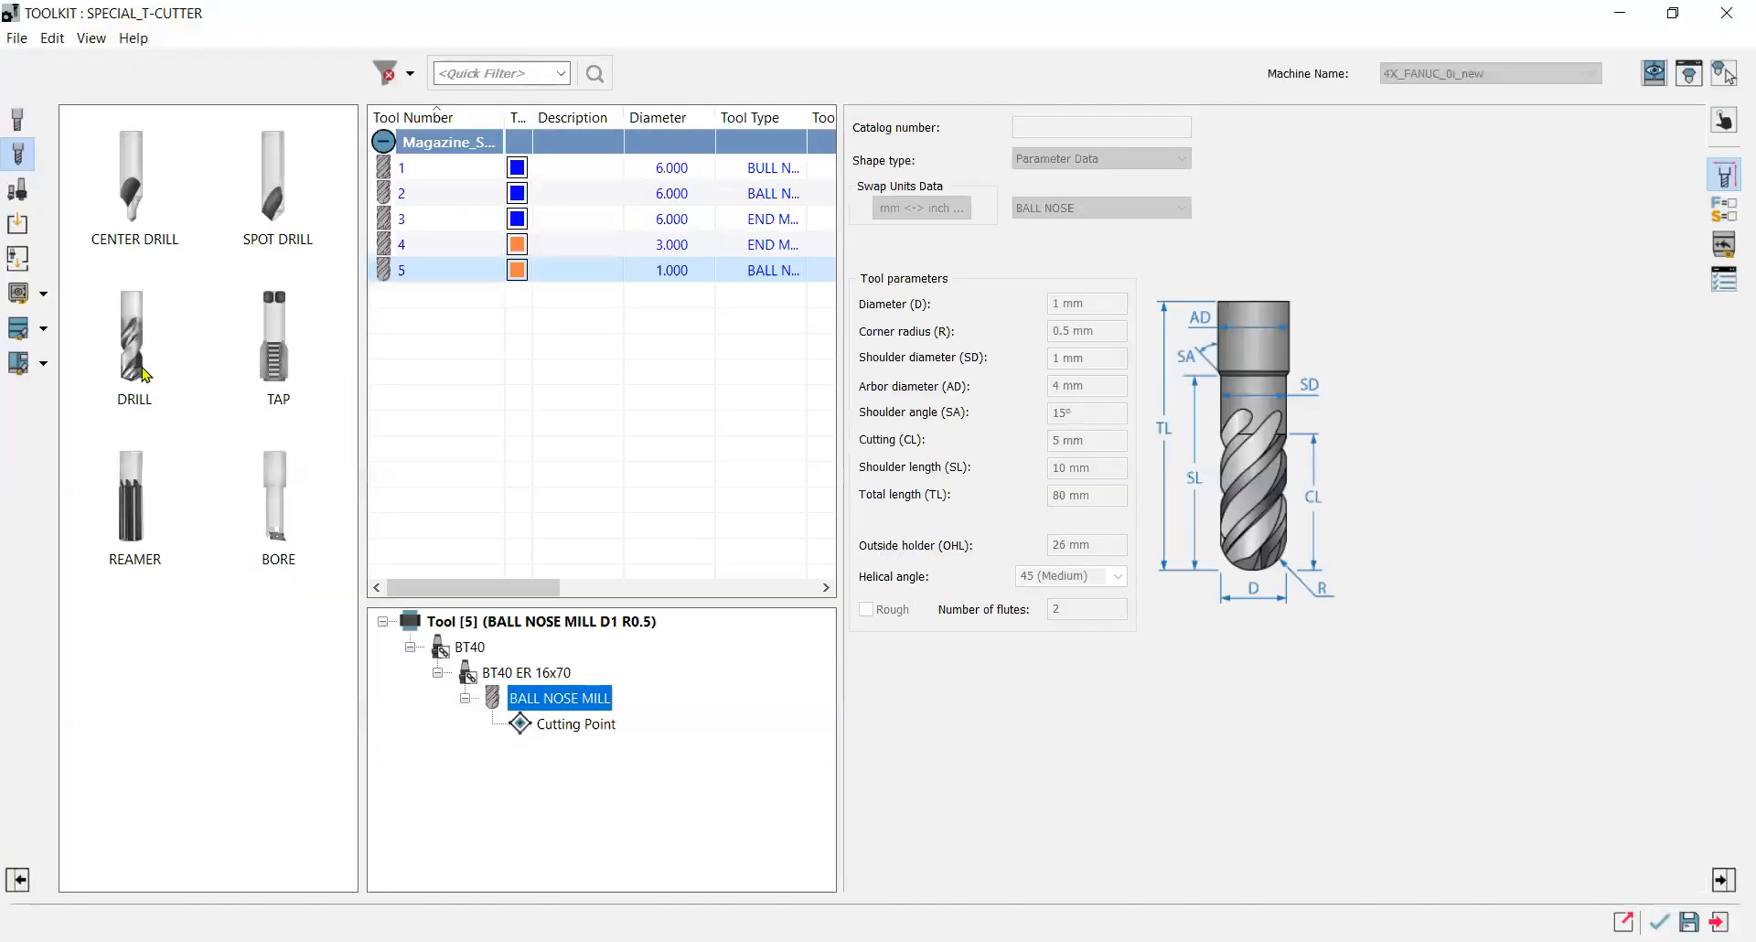
left_click(156, 372)
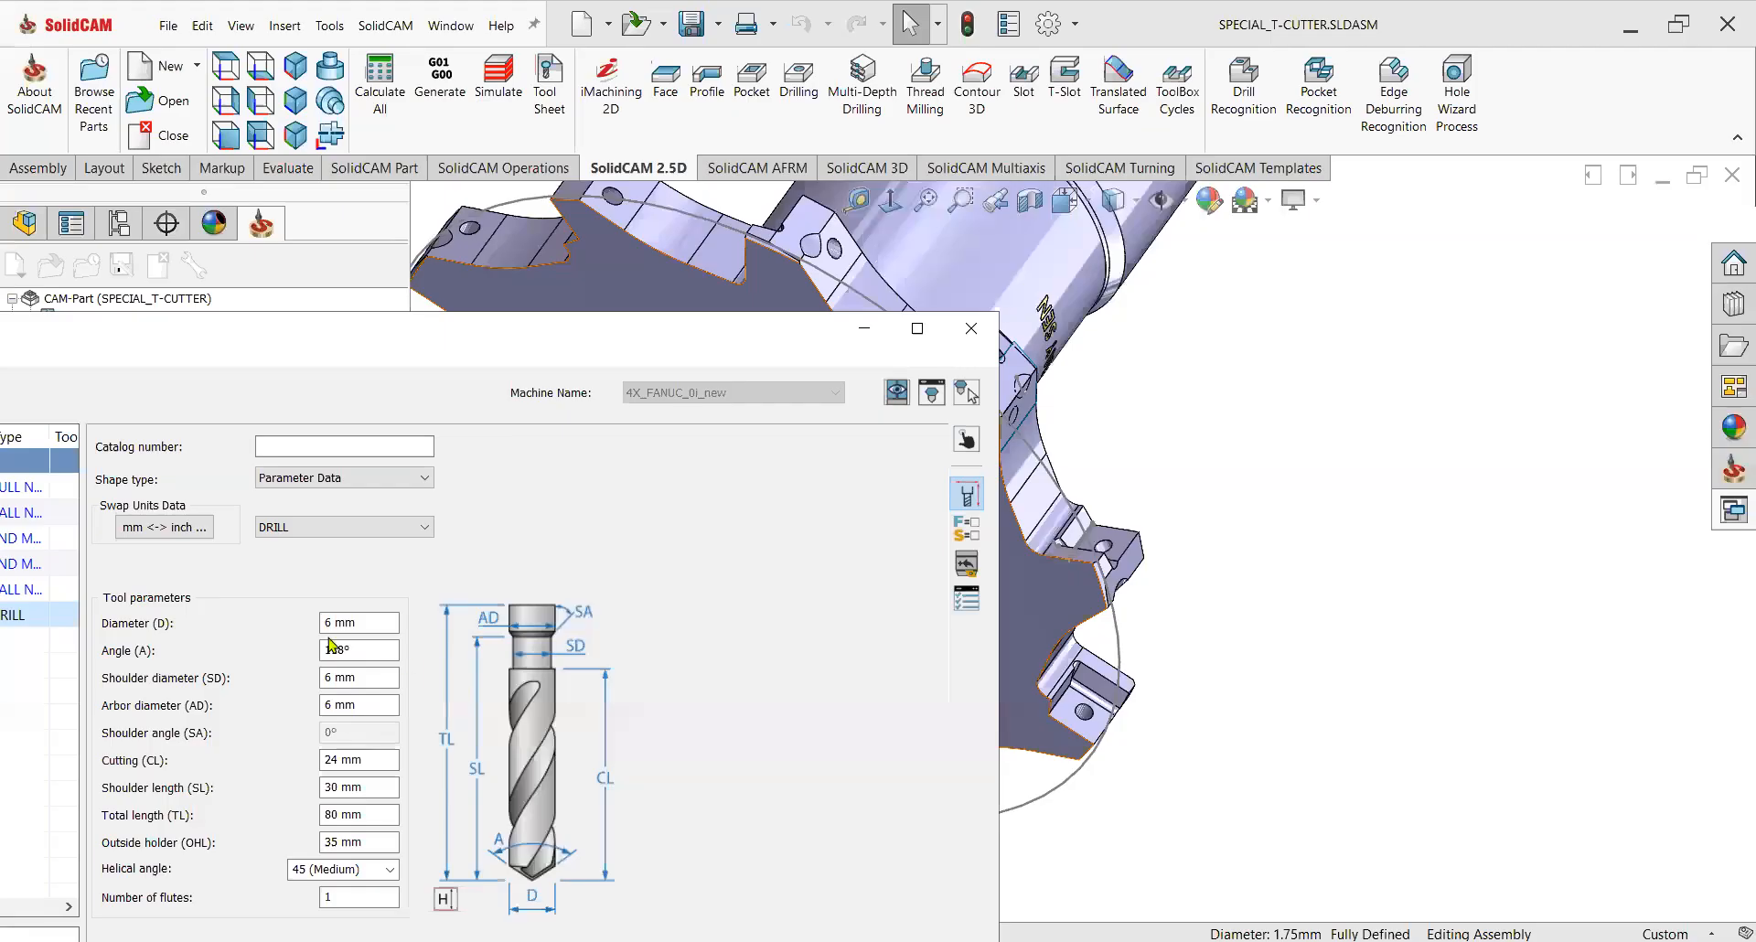
Set the drill's diameter to 1.75 mm by picking the screw hole's edge in the model.
left_click(362, 623)
left_click_drag(373, 624, 302, 631)
left_click(364, 625)
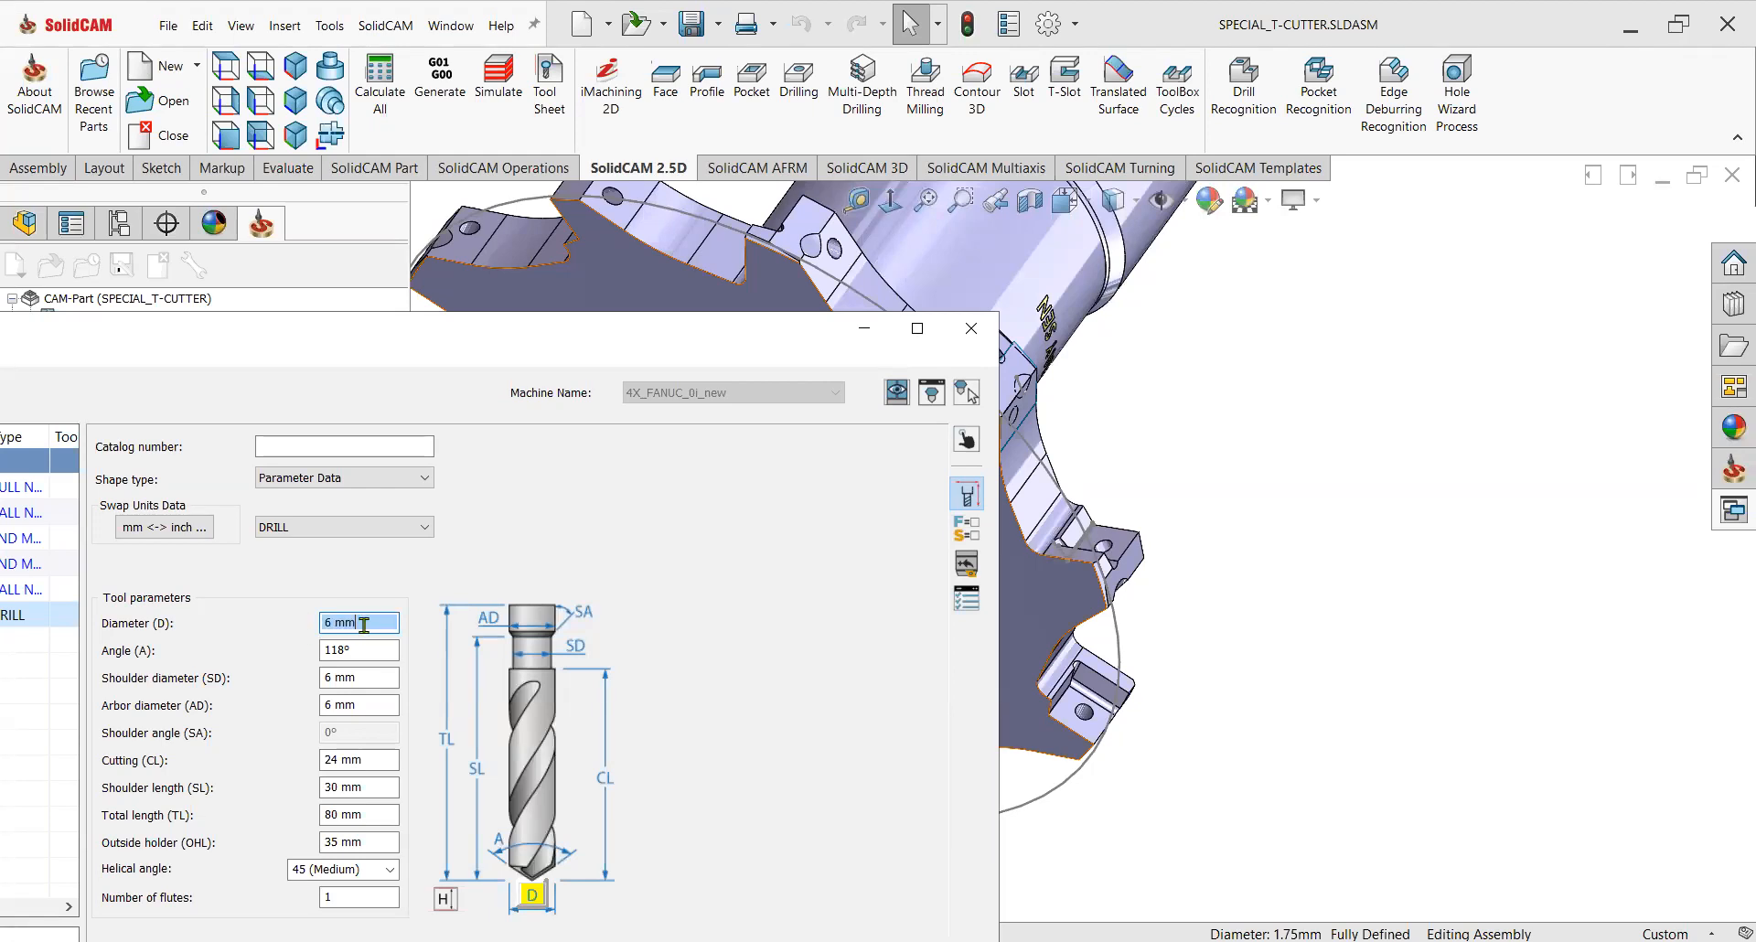
left_click(1103, 553)
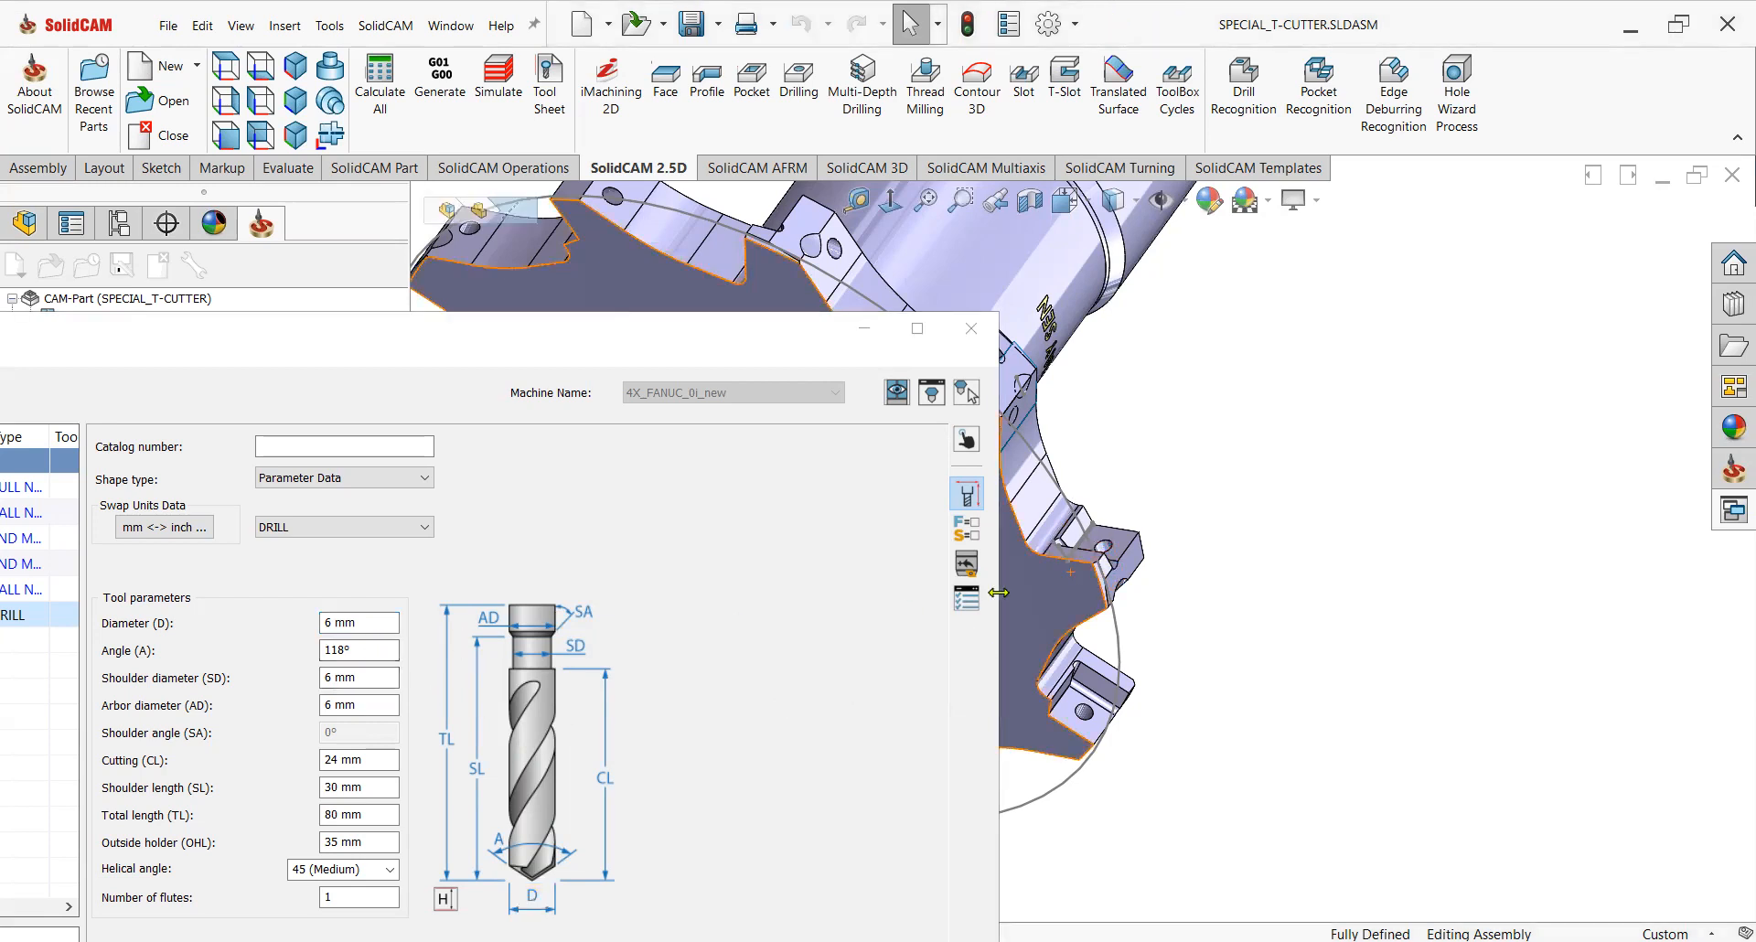
scroll(1174, 541, "down", 5)
left_click(1172, 533)
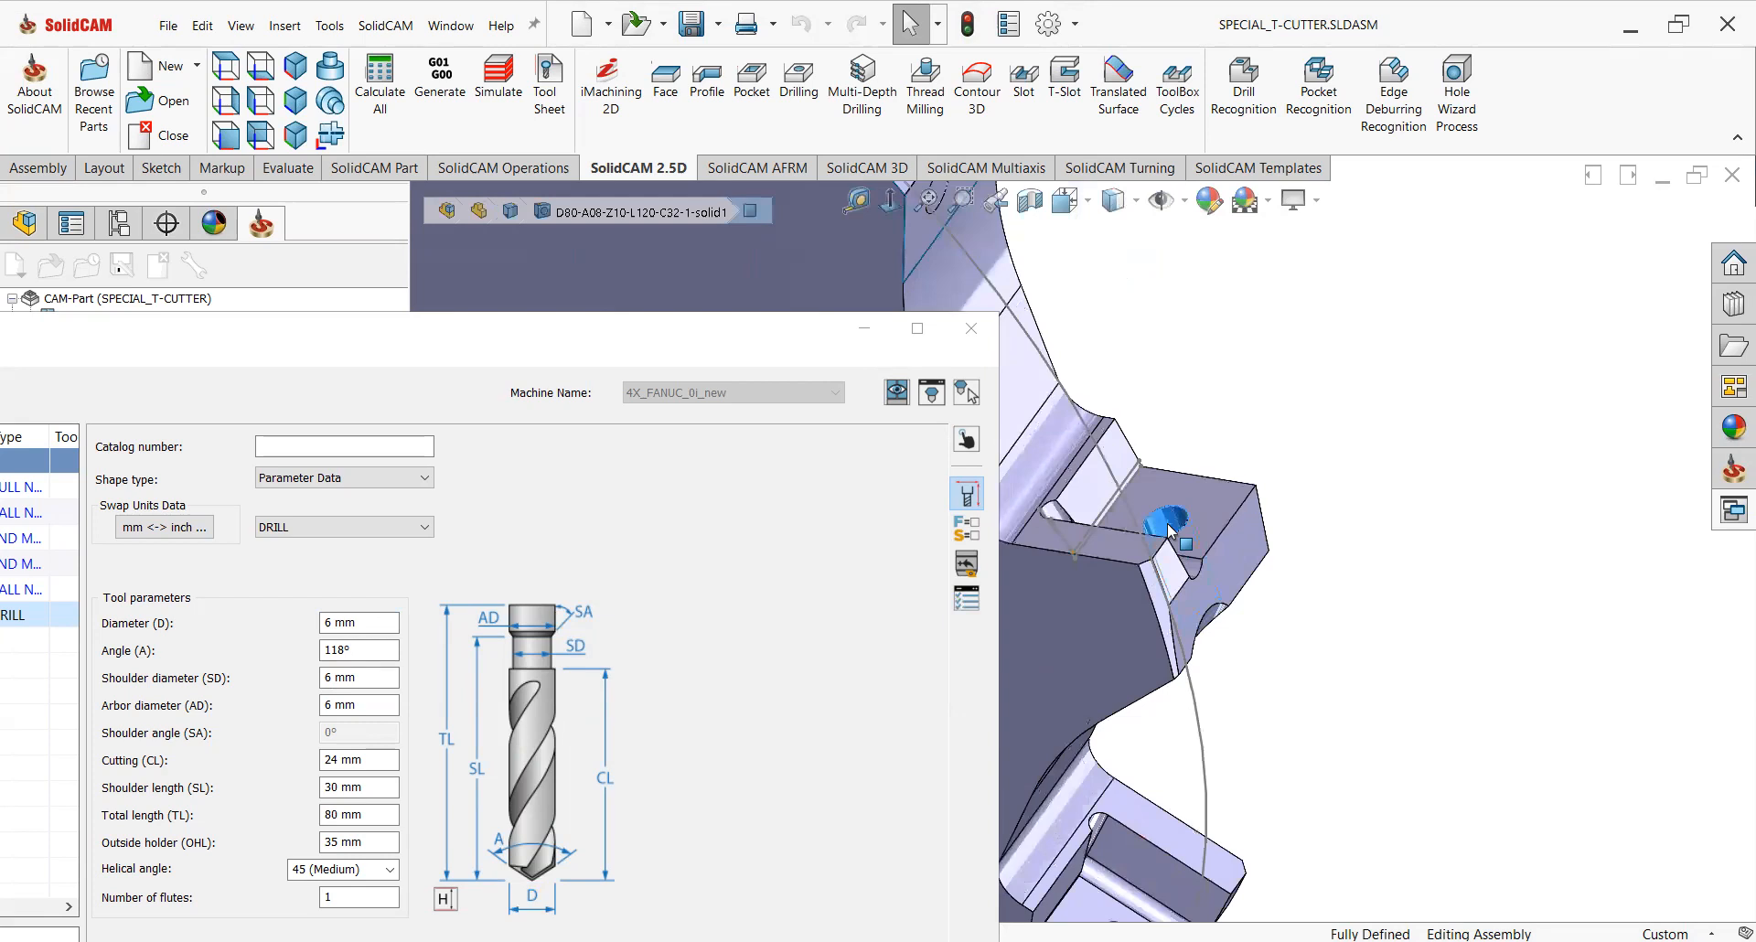
scroll(1173, 539, "up", 8)
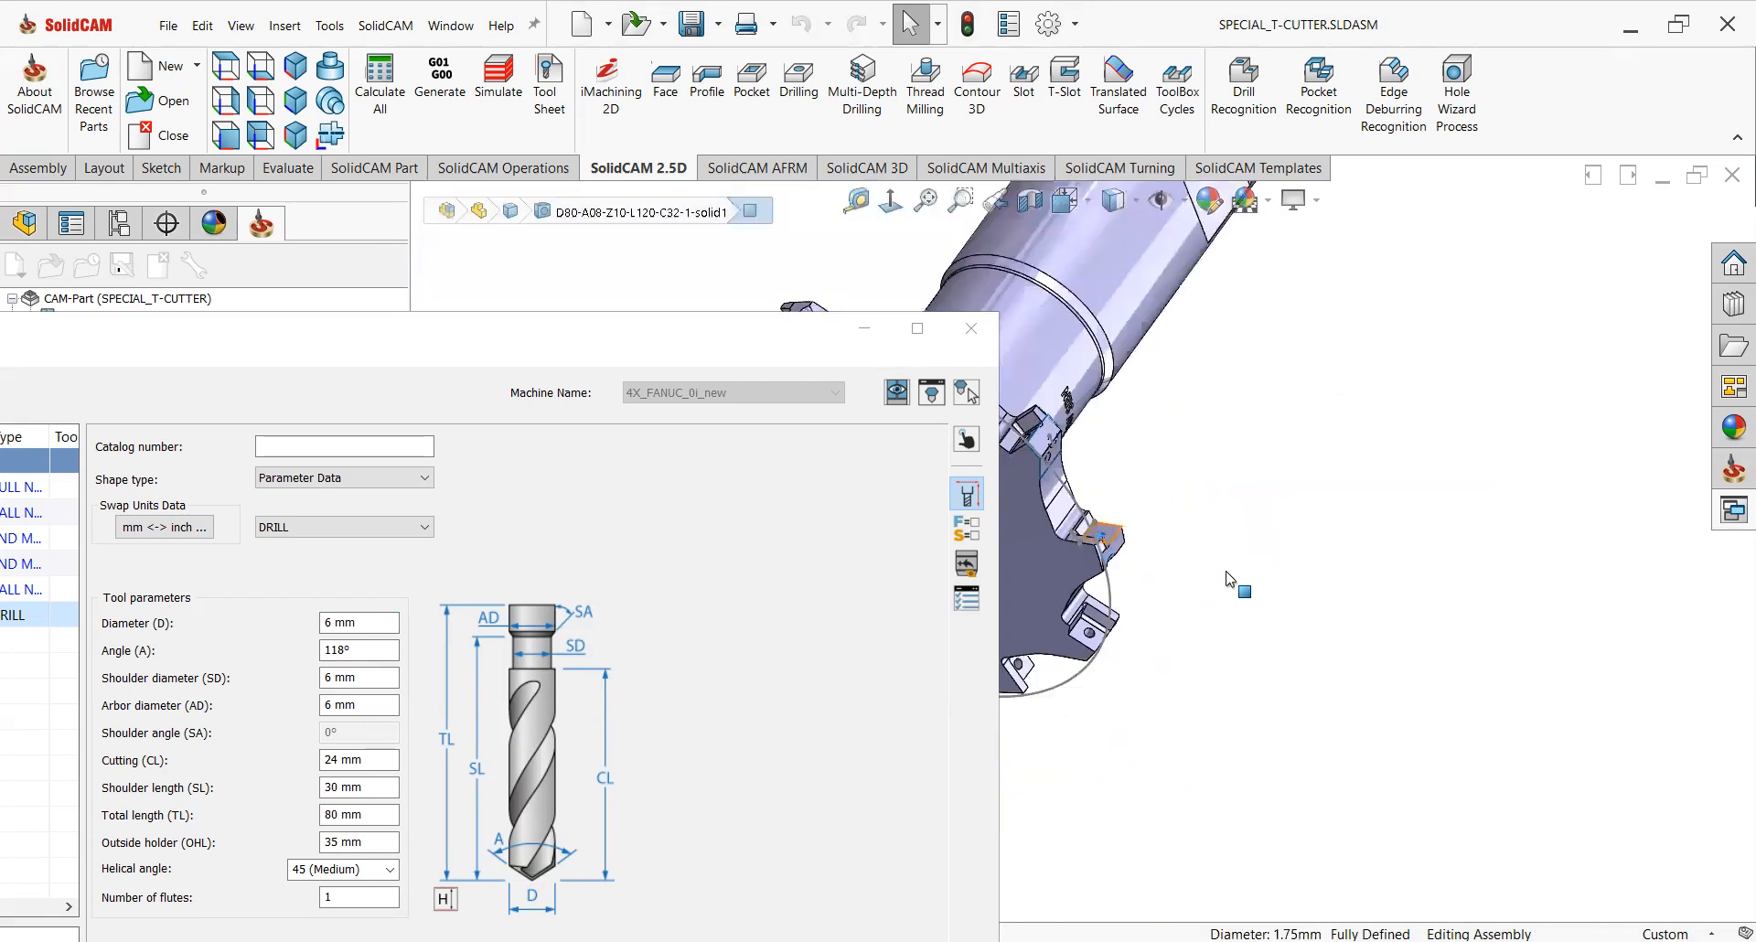
scroll(1048, 555, "down", 3)
middle_click_drag(1052, 556, 1174, 413)
scroll(1189, 567, "down", 6)
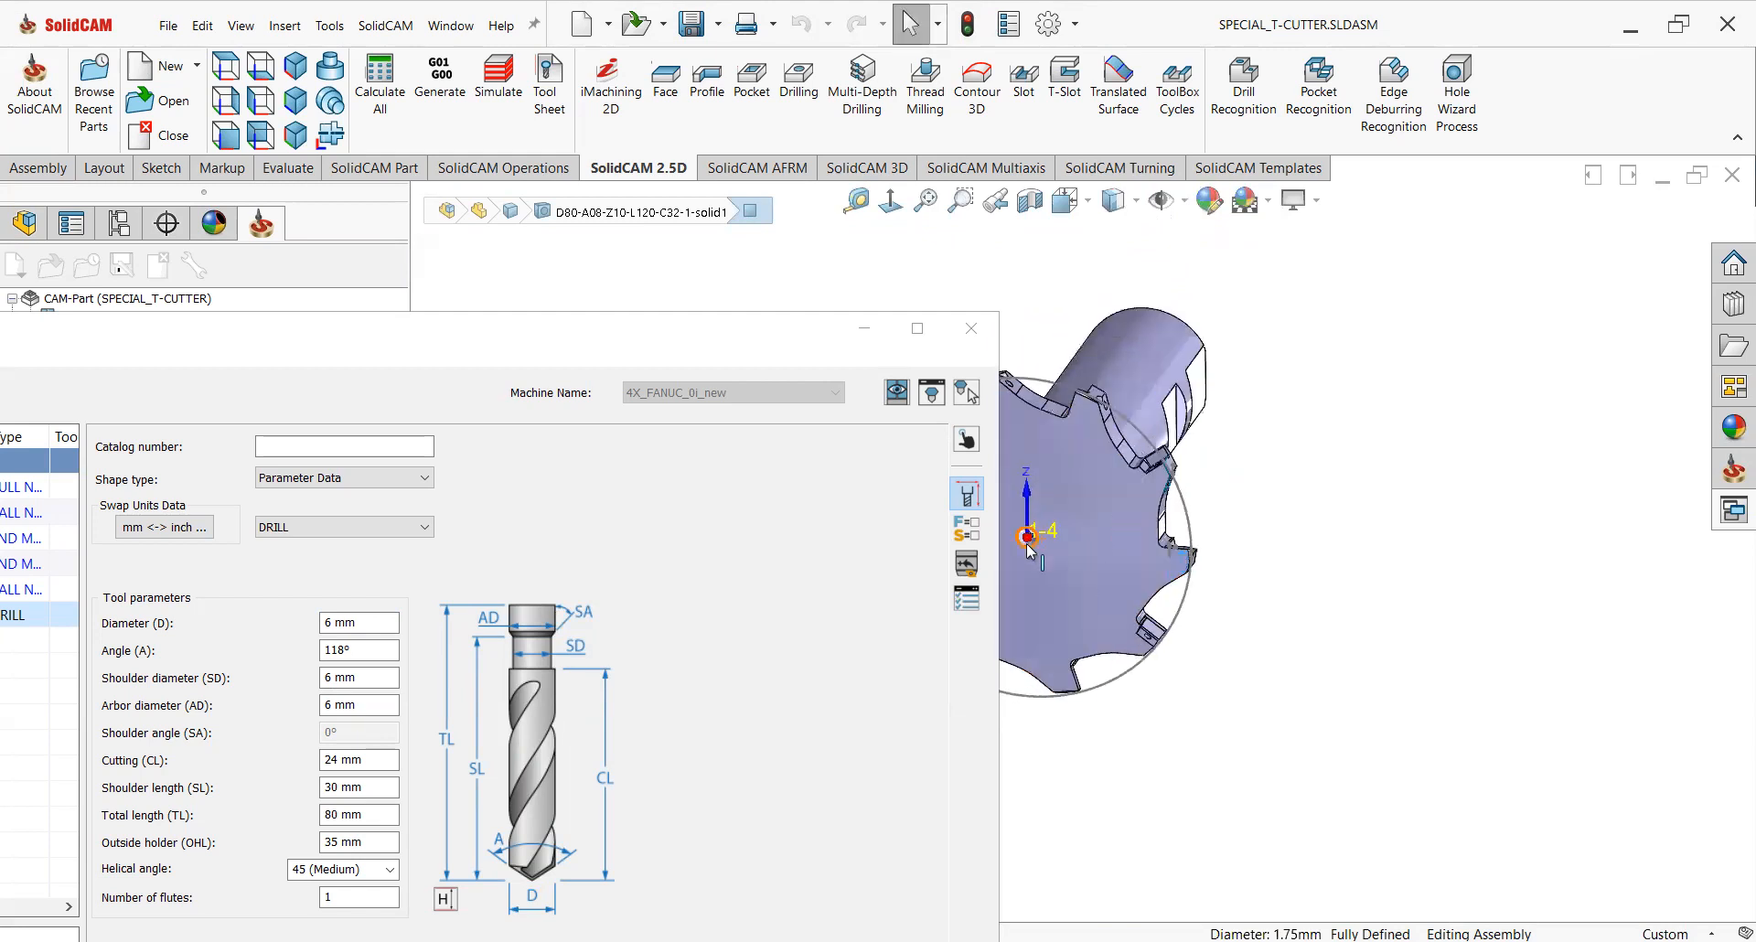
middle_click_drag(1241, 597, 1315, 539)
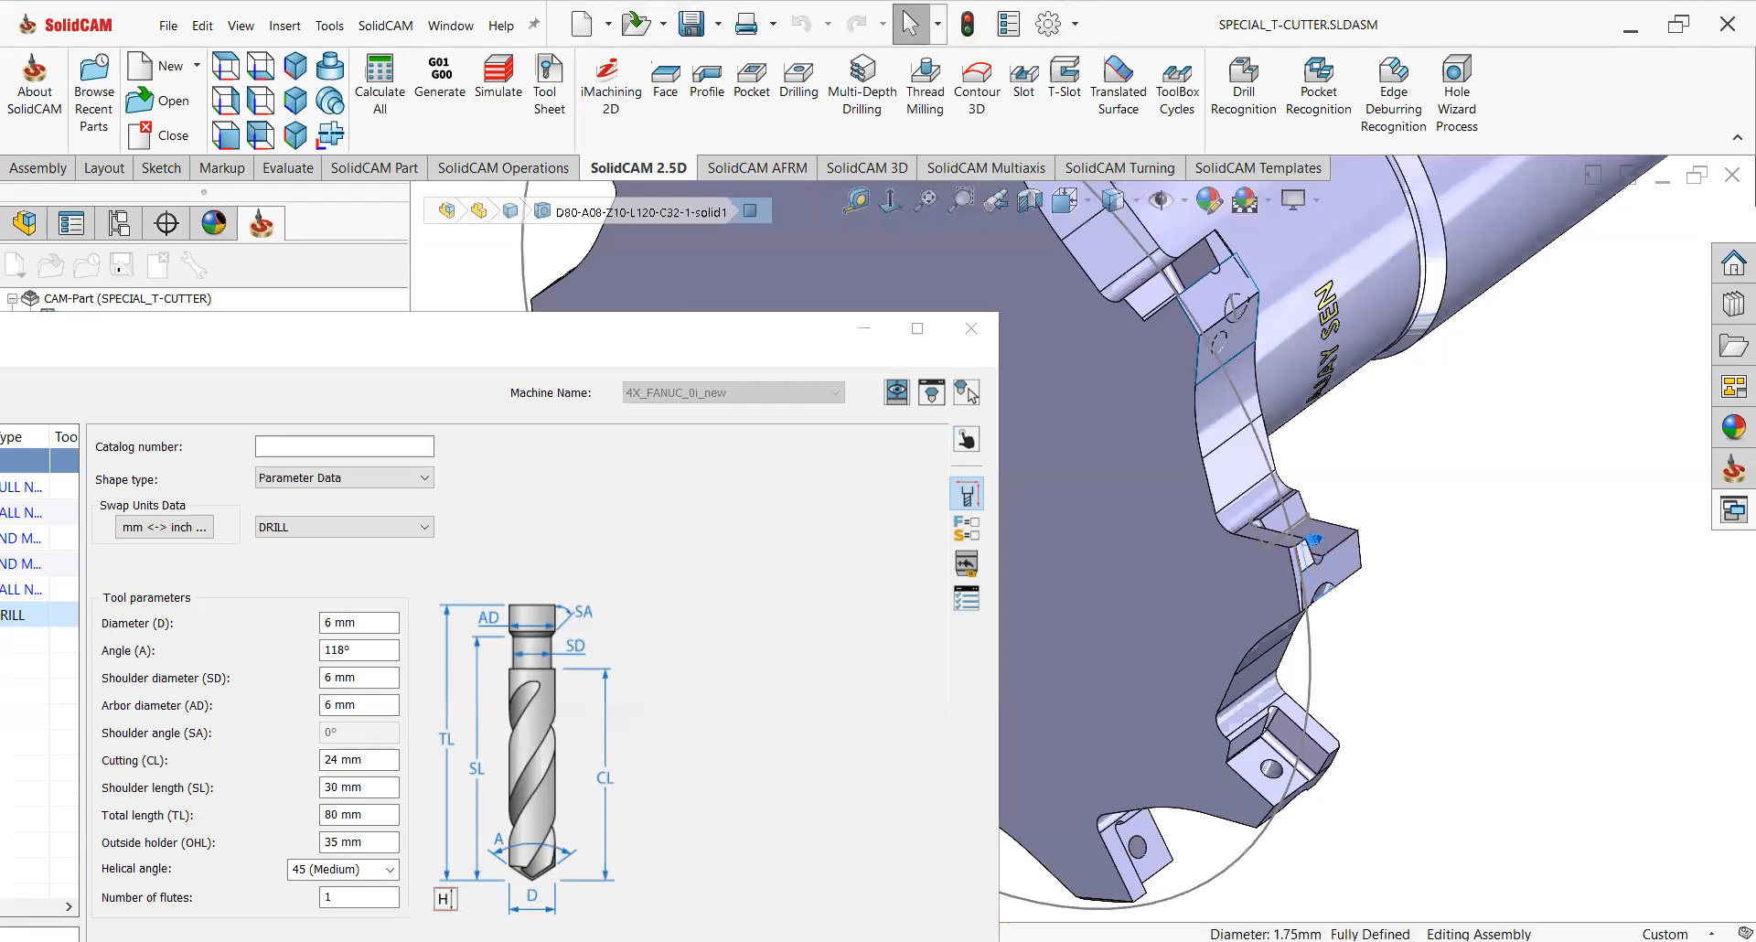
scroll(1312, 538, "down", 3)
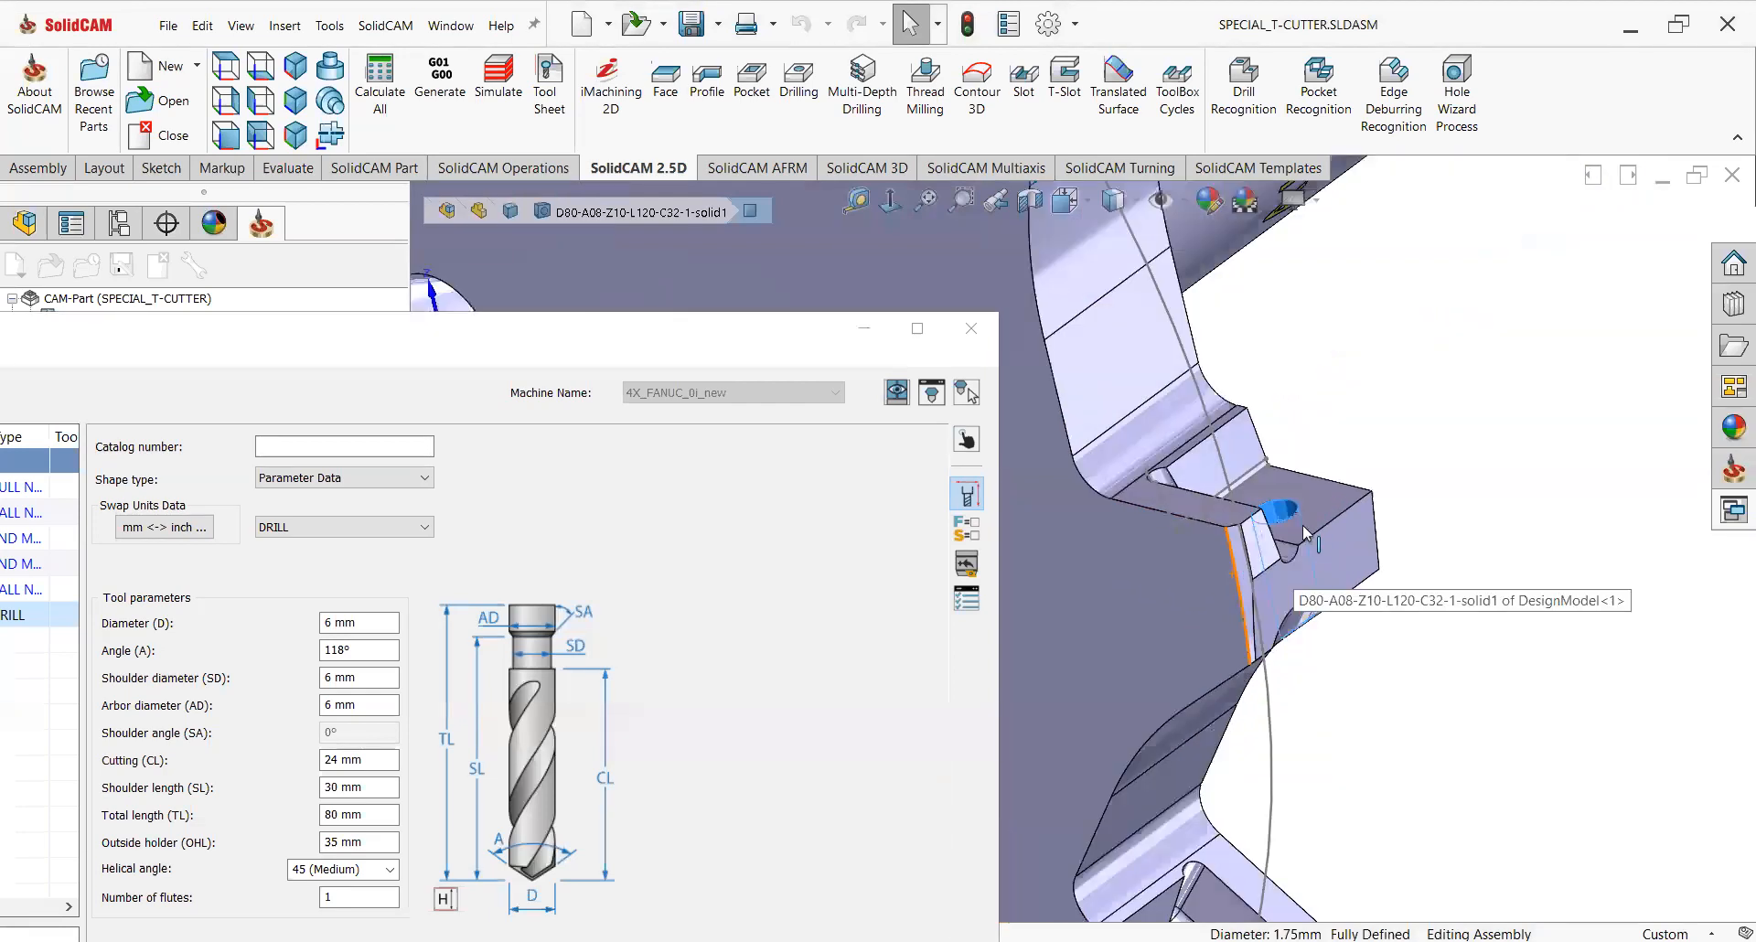
left_click(375, 623)
scroll(1288, 521, "down", 3)
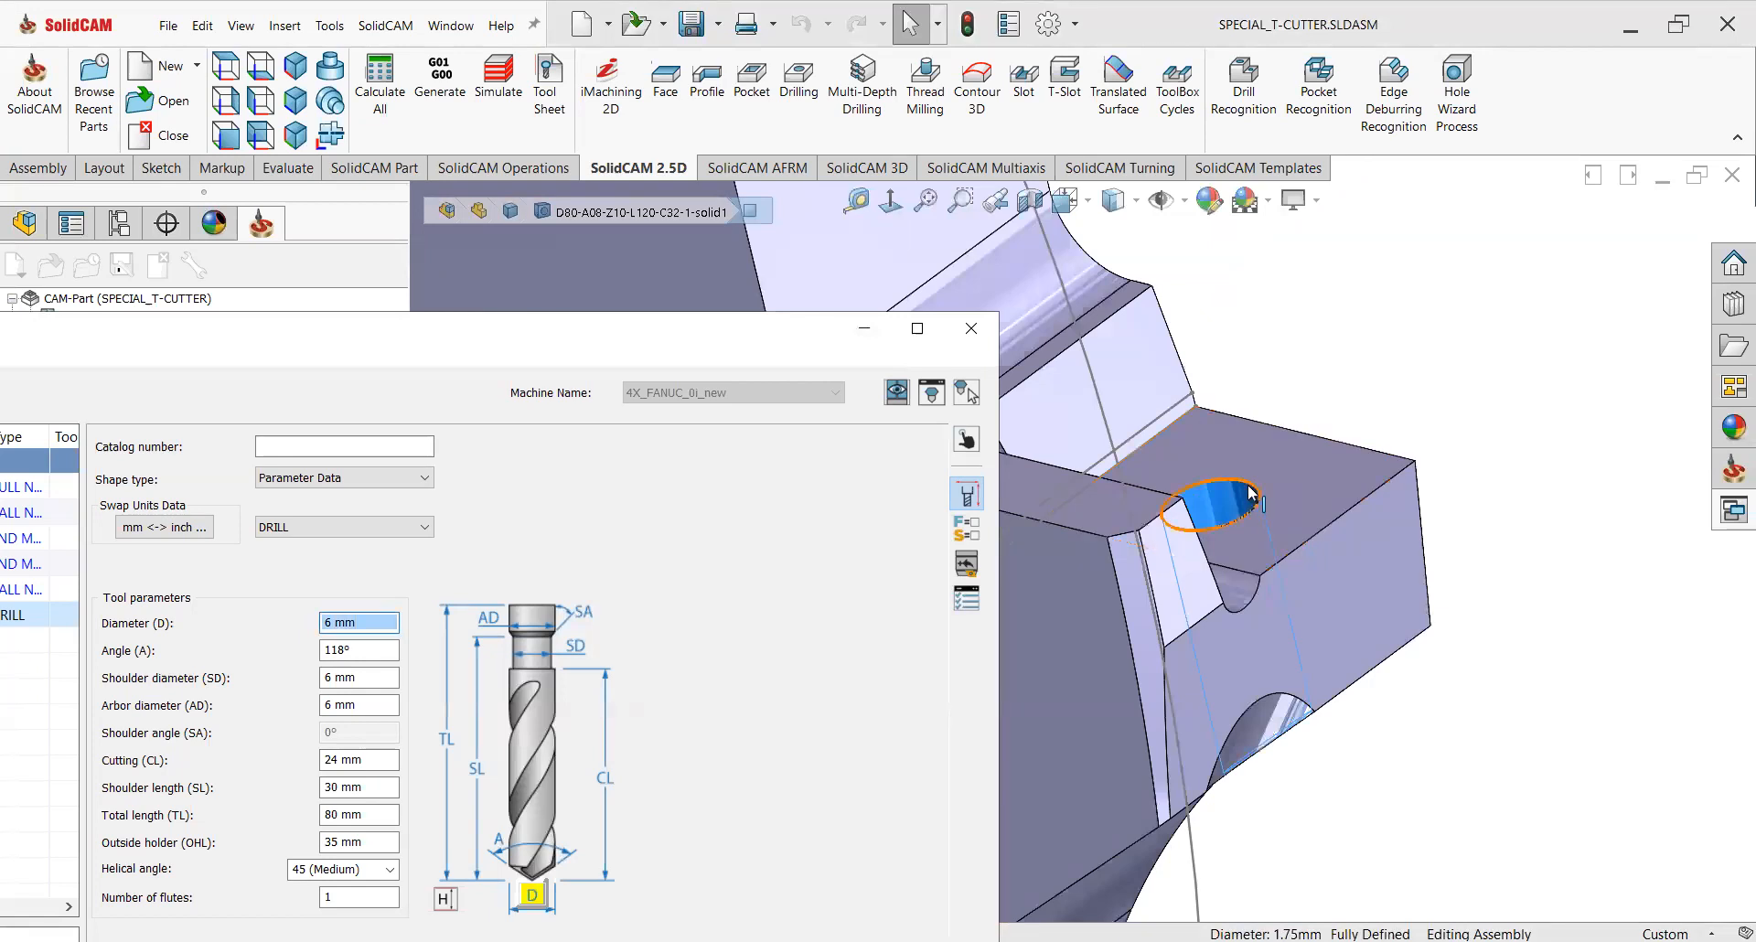
left_click(1251, 494)
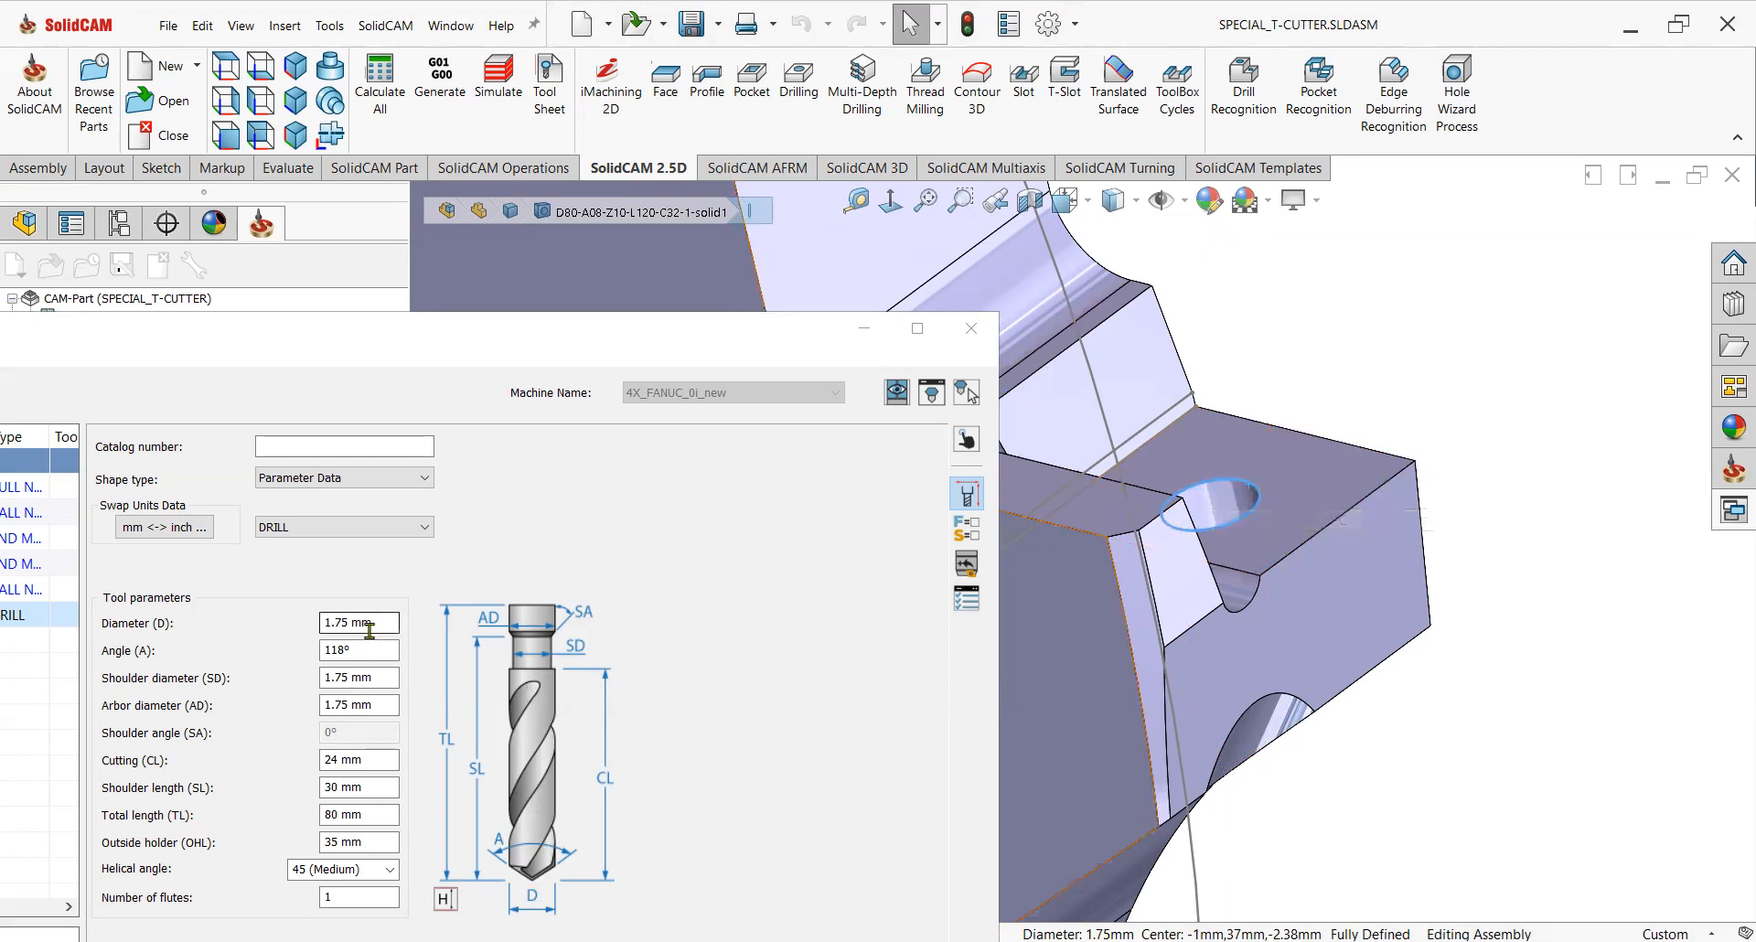
Accept the new drill and set the drill depth by picking the screw hole's lower edge, with a delta of -1.
left_click(745, 333)
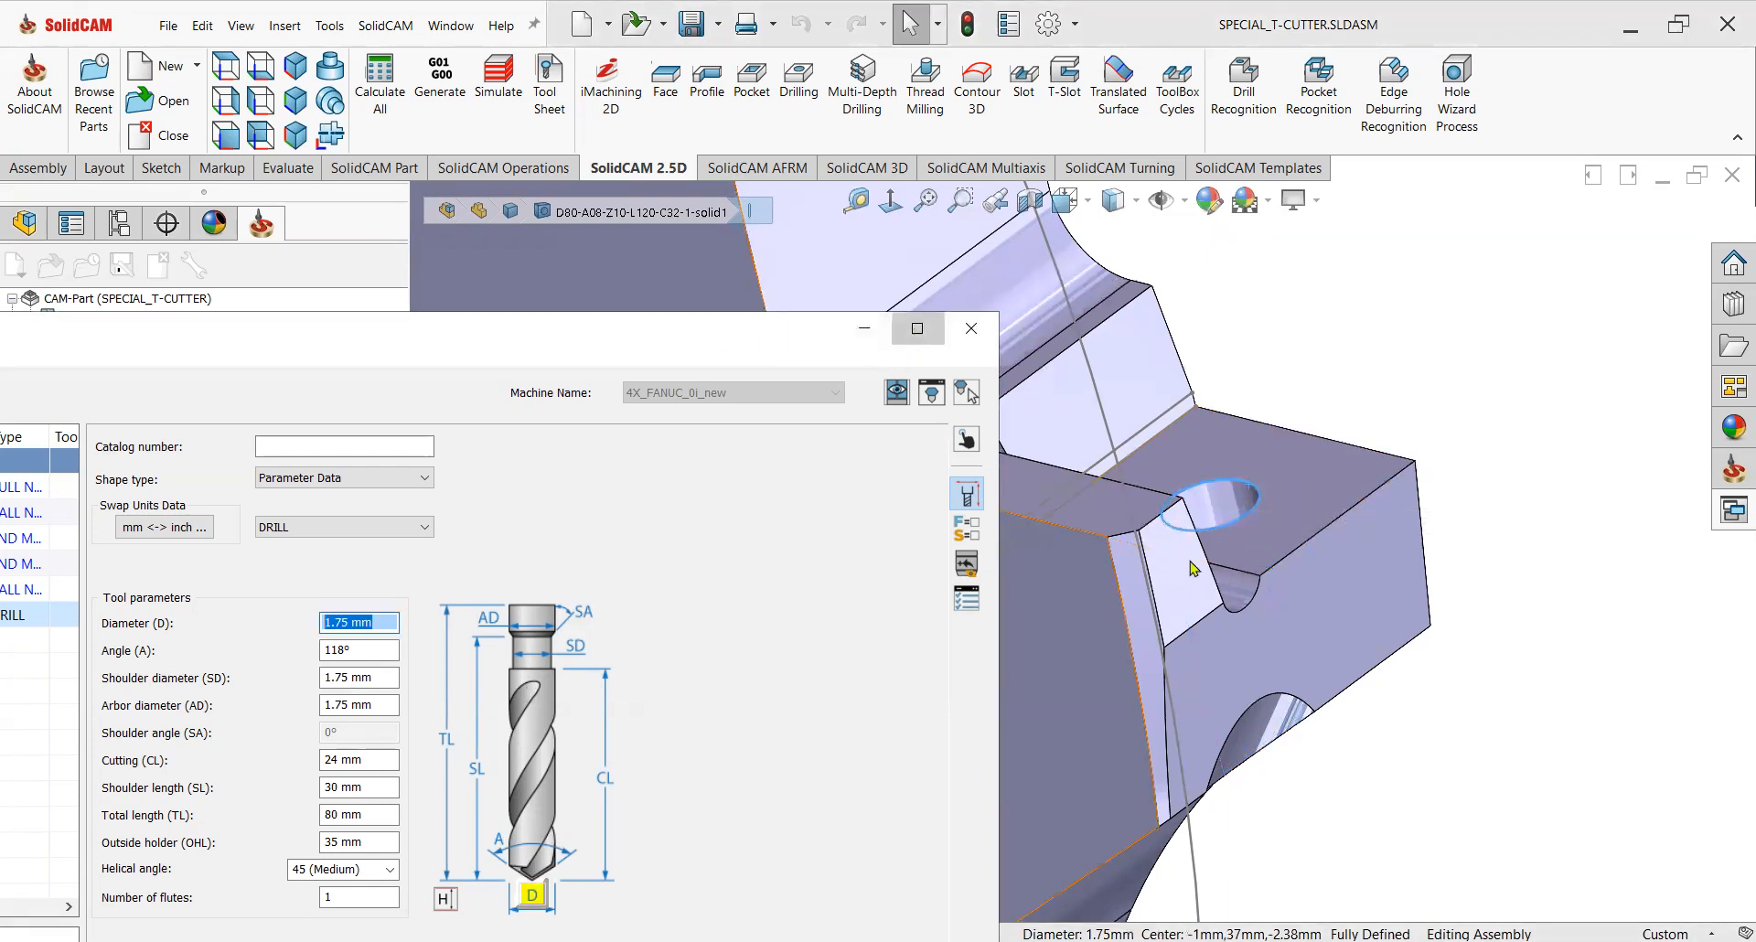
left_click(917, 328)
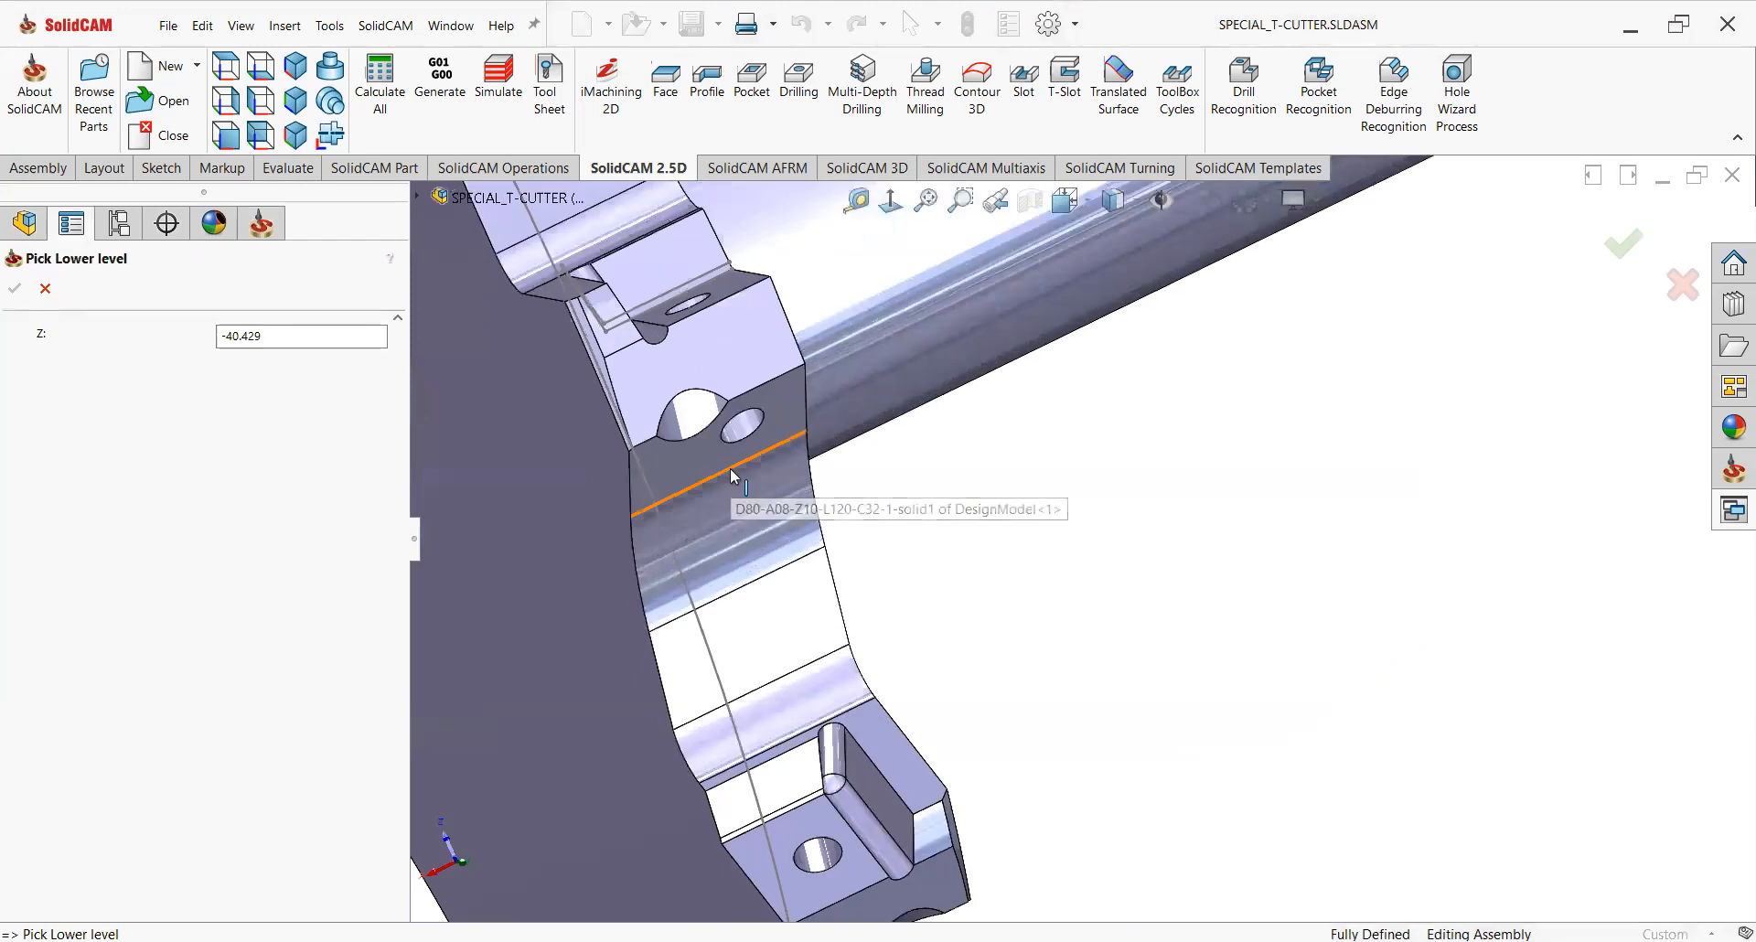
left_click(730, 468)
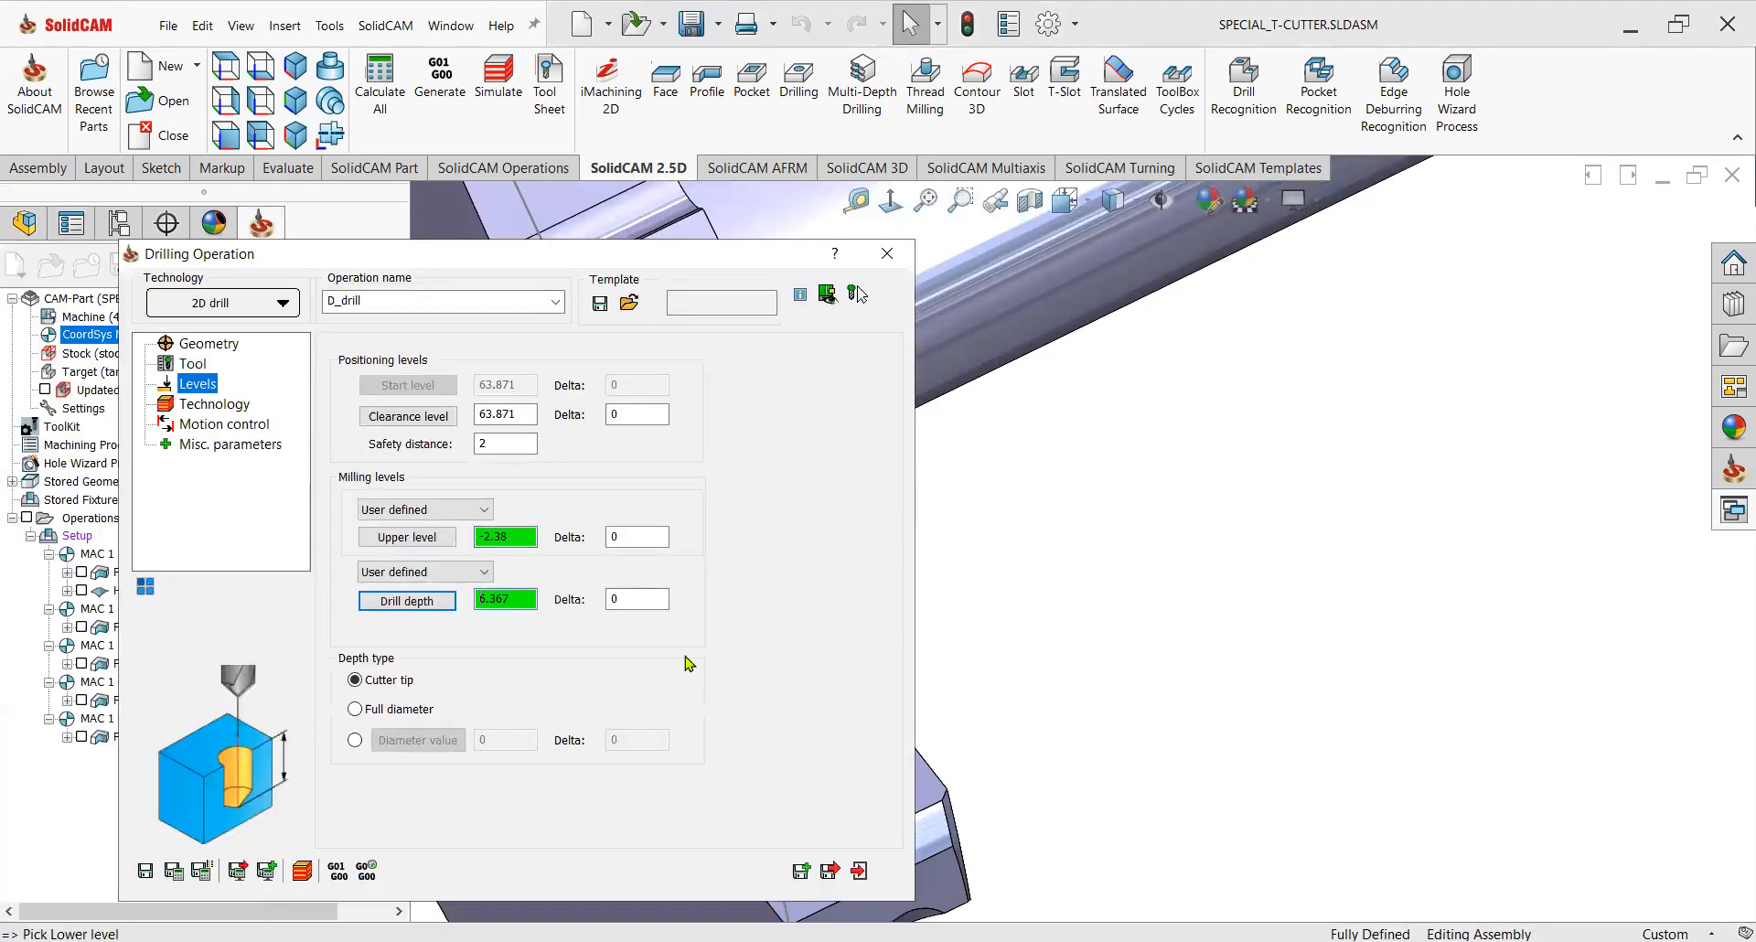
left_click_drag(637, 604, 577, 612)
type("-1")
double_click(616, 537)
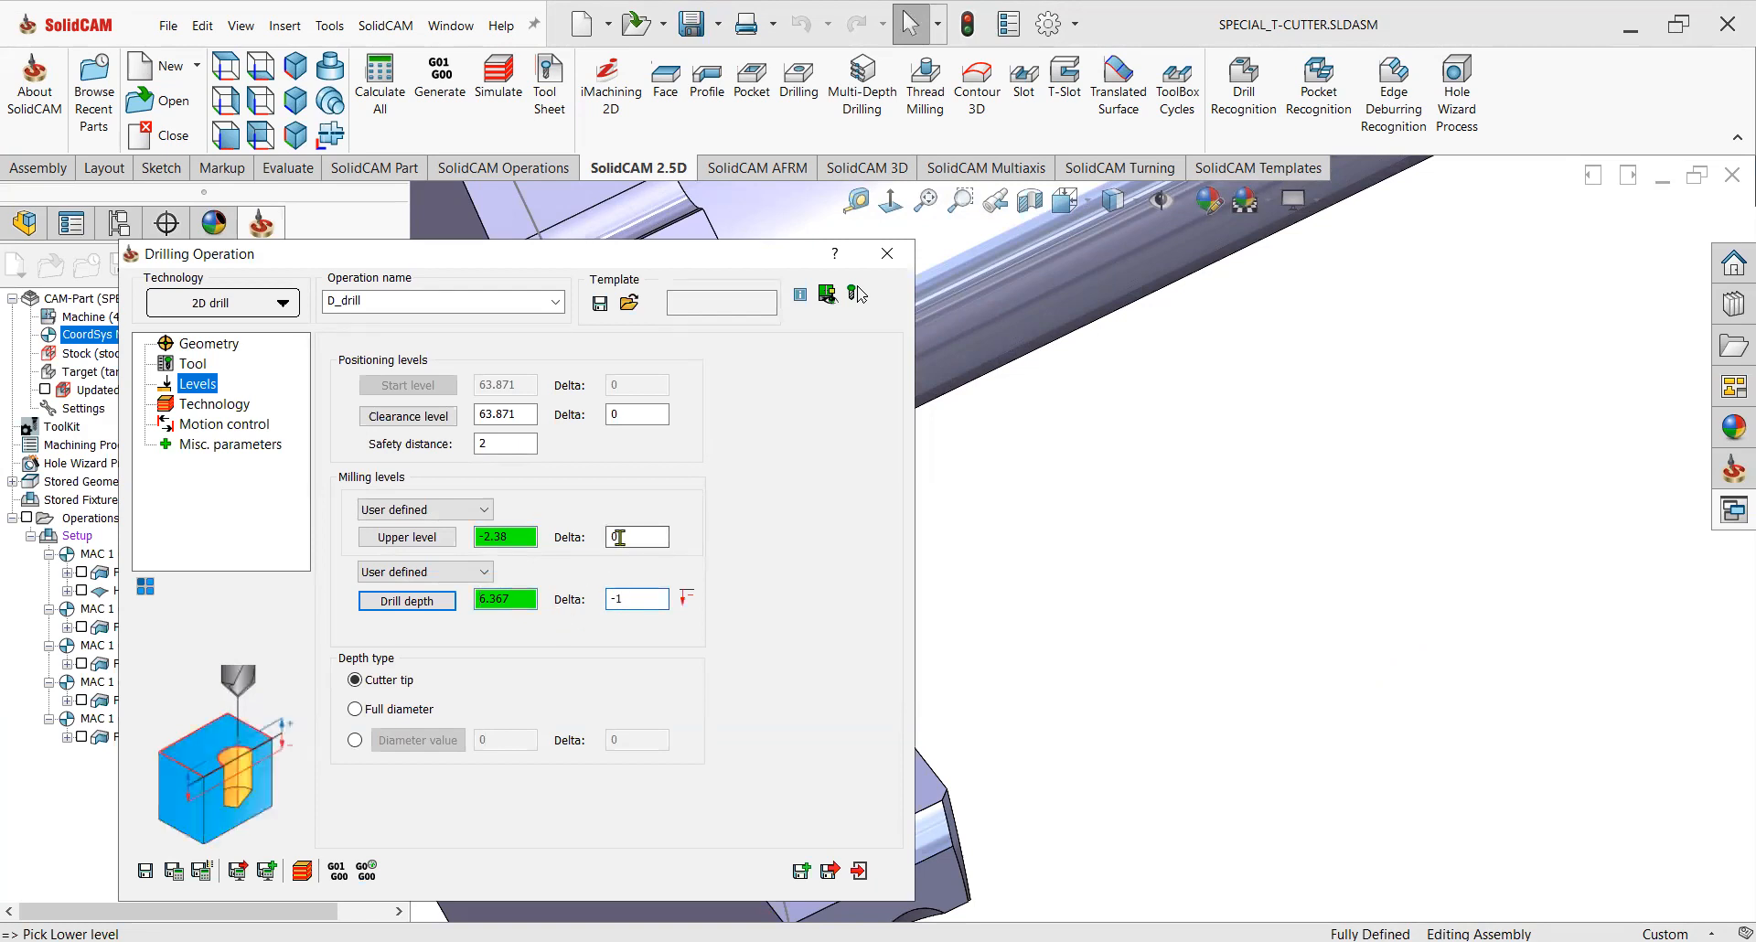
double_click(499, 444)
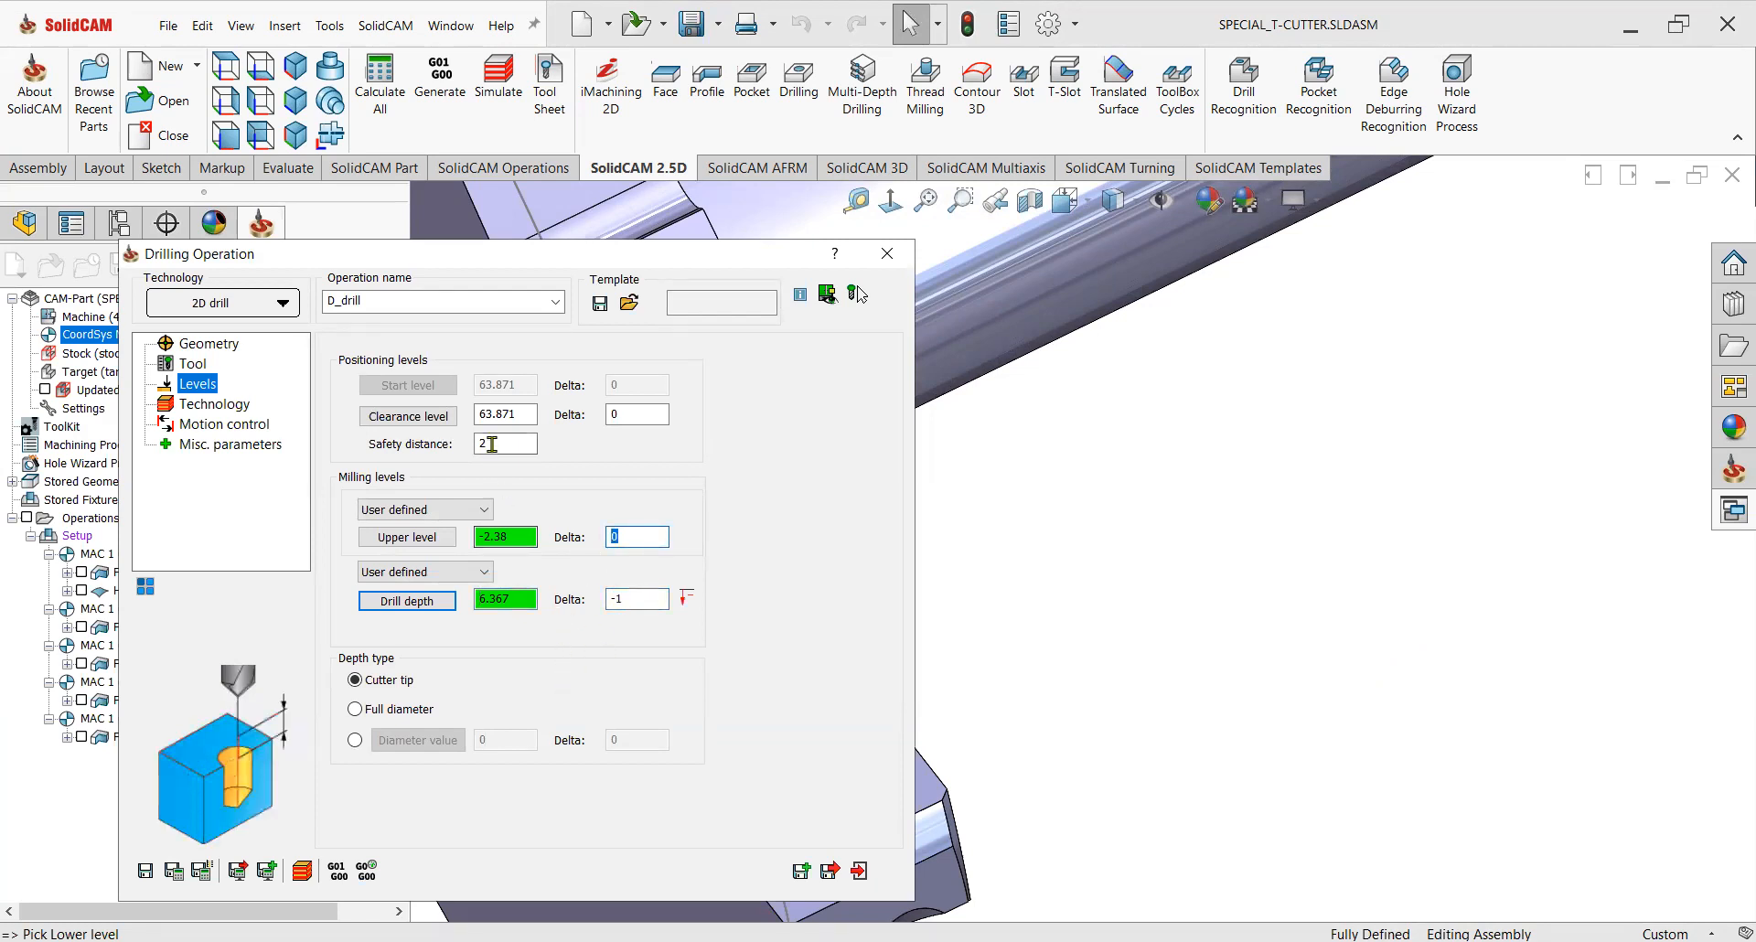
Change the drill cycle to Peck with a step down of 1, then save and close the drilling operation.
left_click(200, 404)
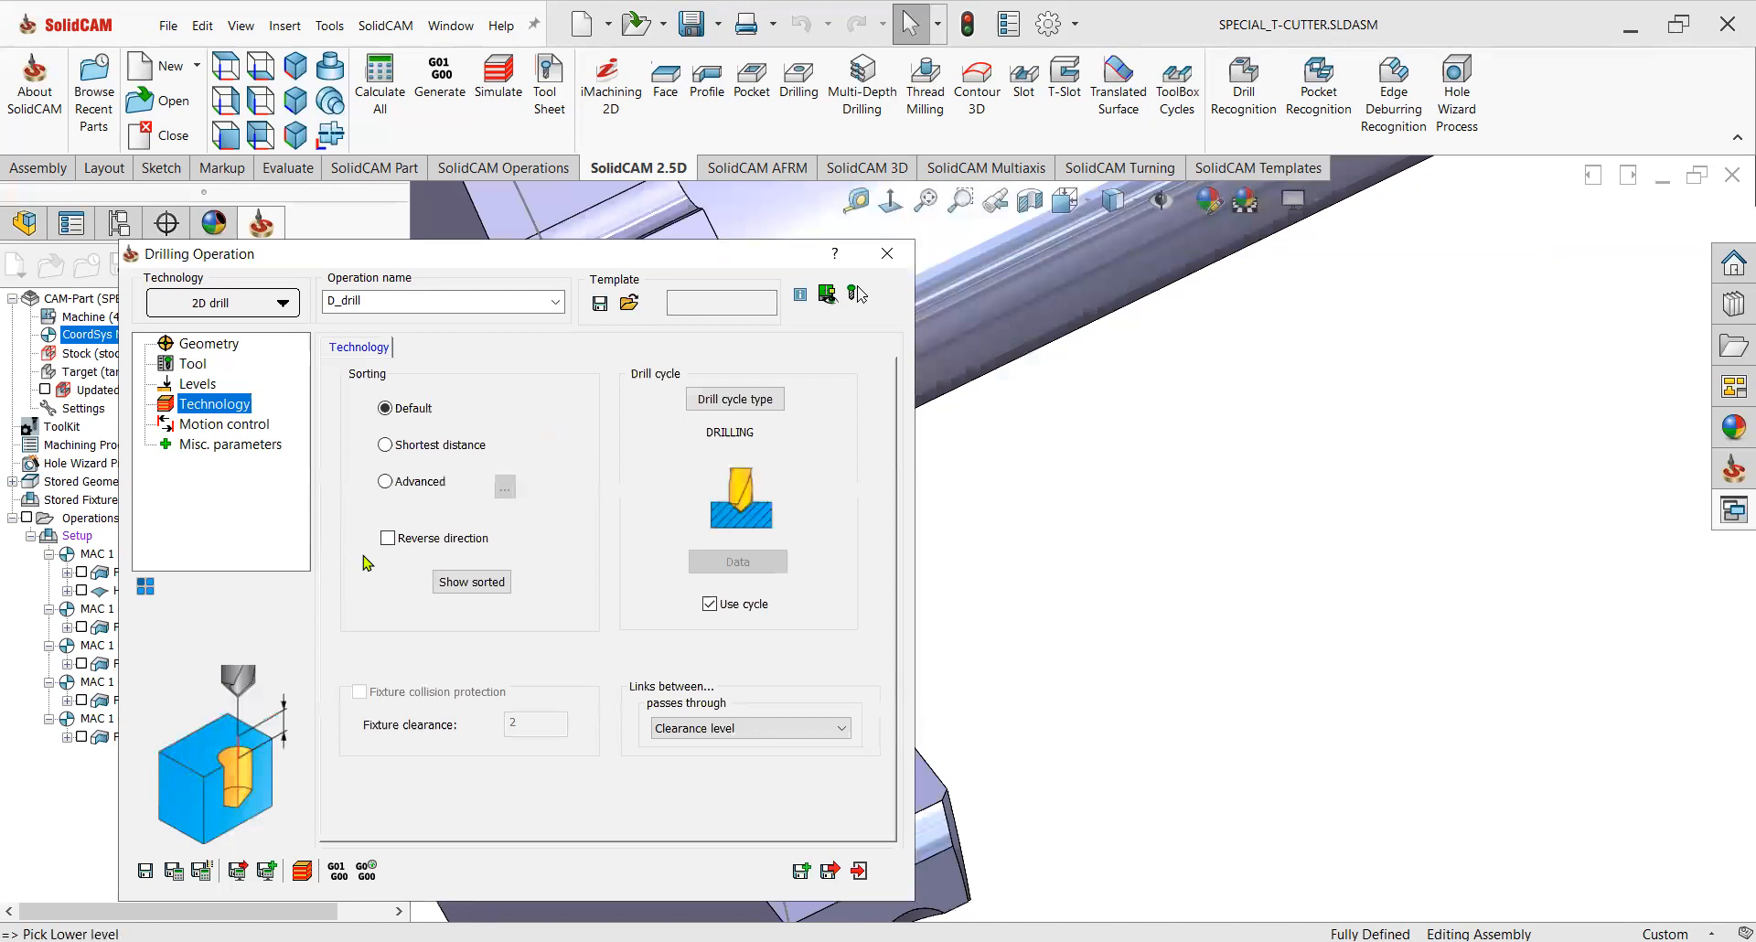
left_click(735, 399)
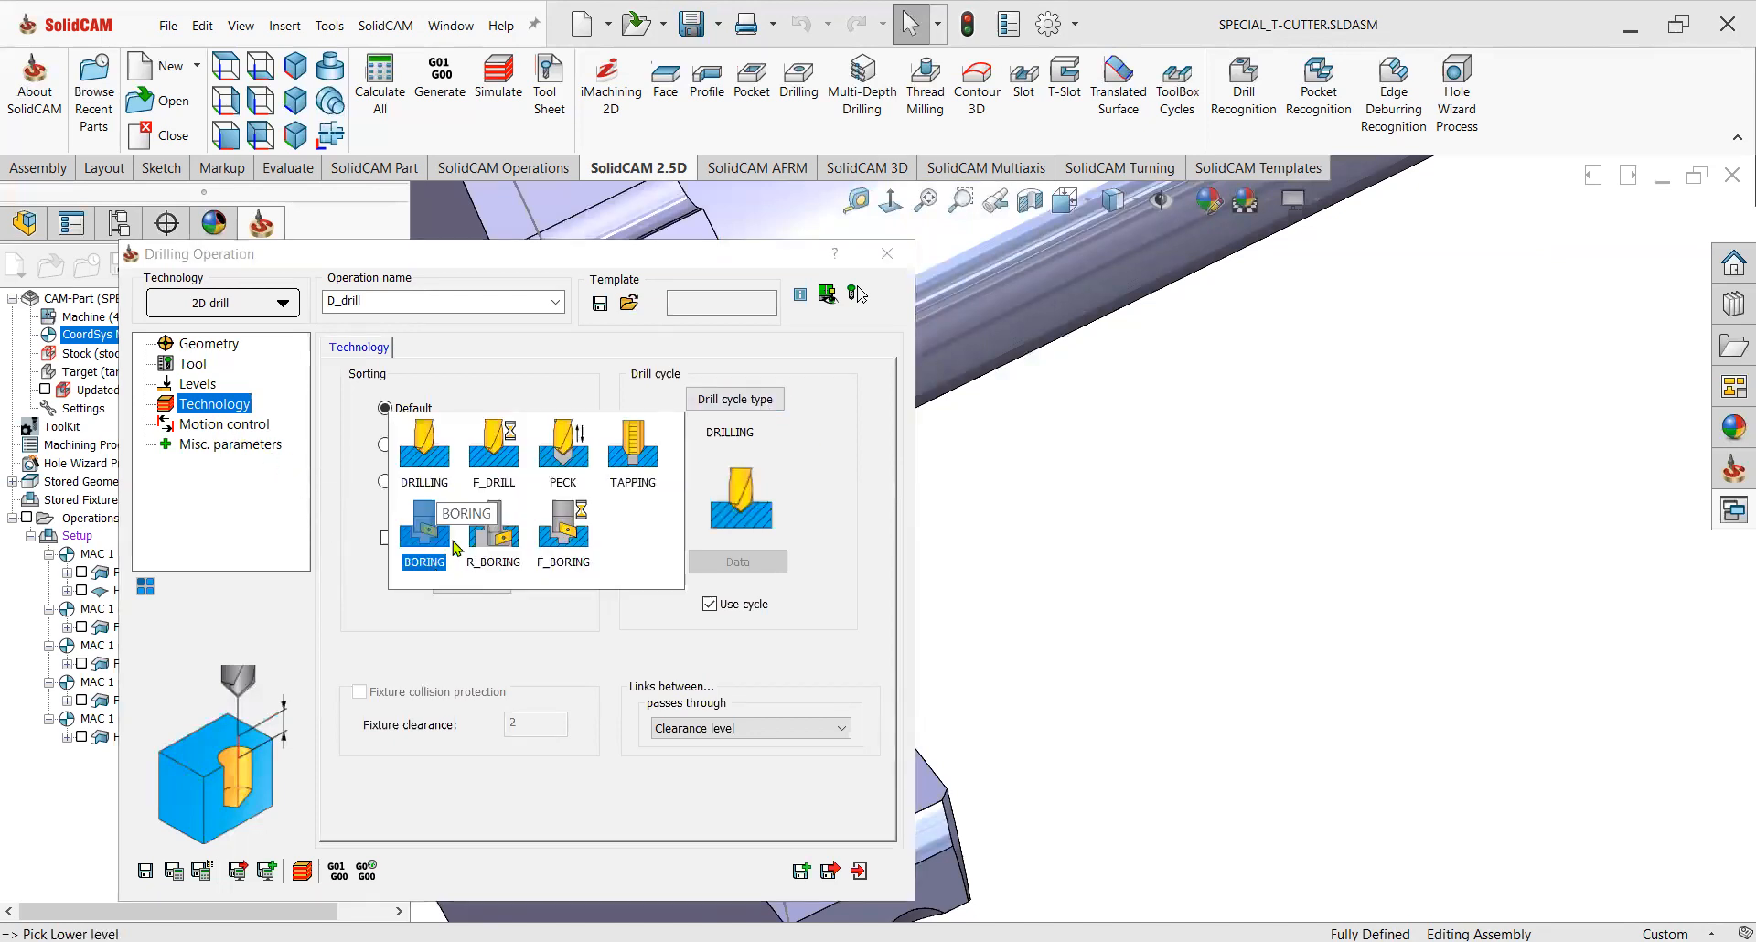
left_click(563, 453)
left_click(758, 564)
left_click(574, 567)
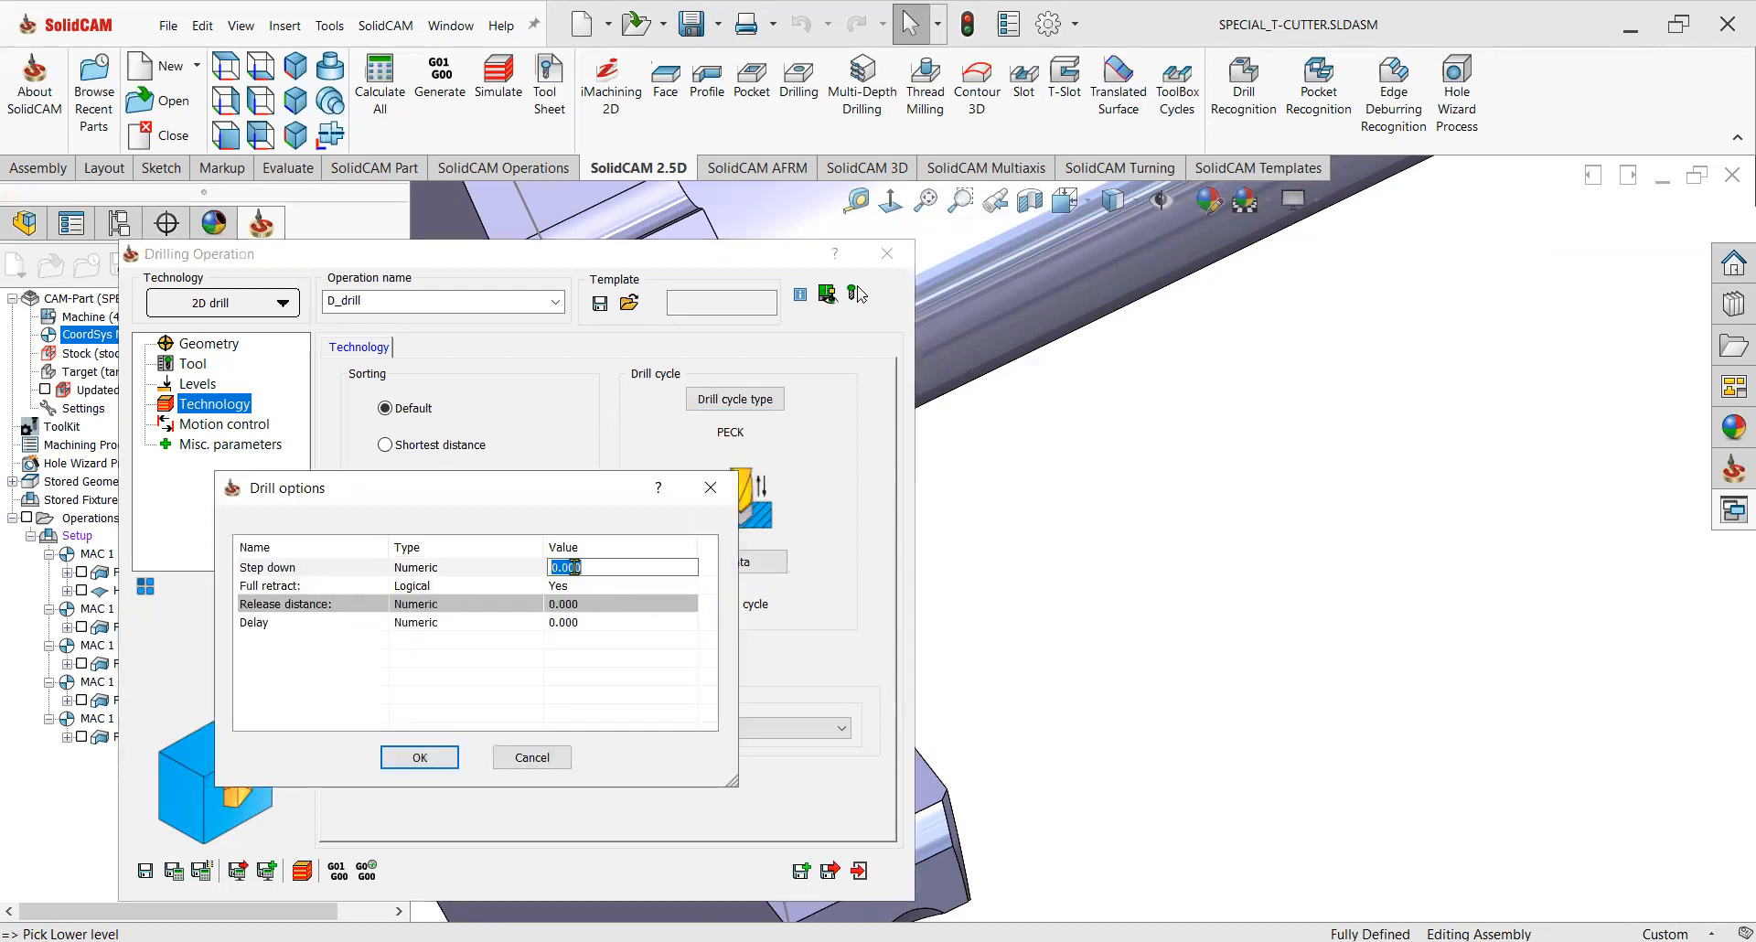
type("1")
left_click(442, 756)
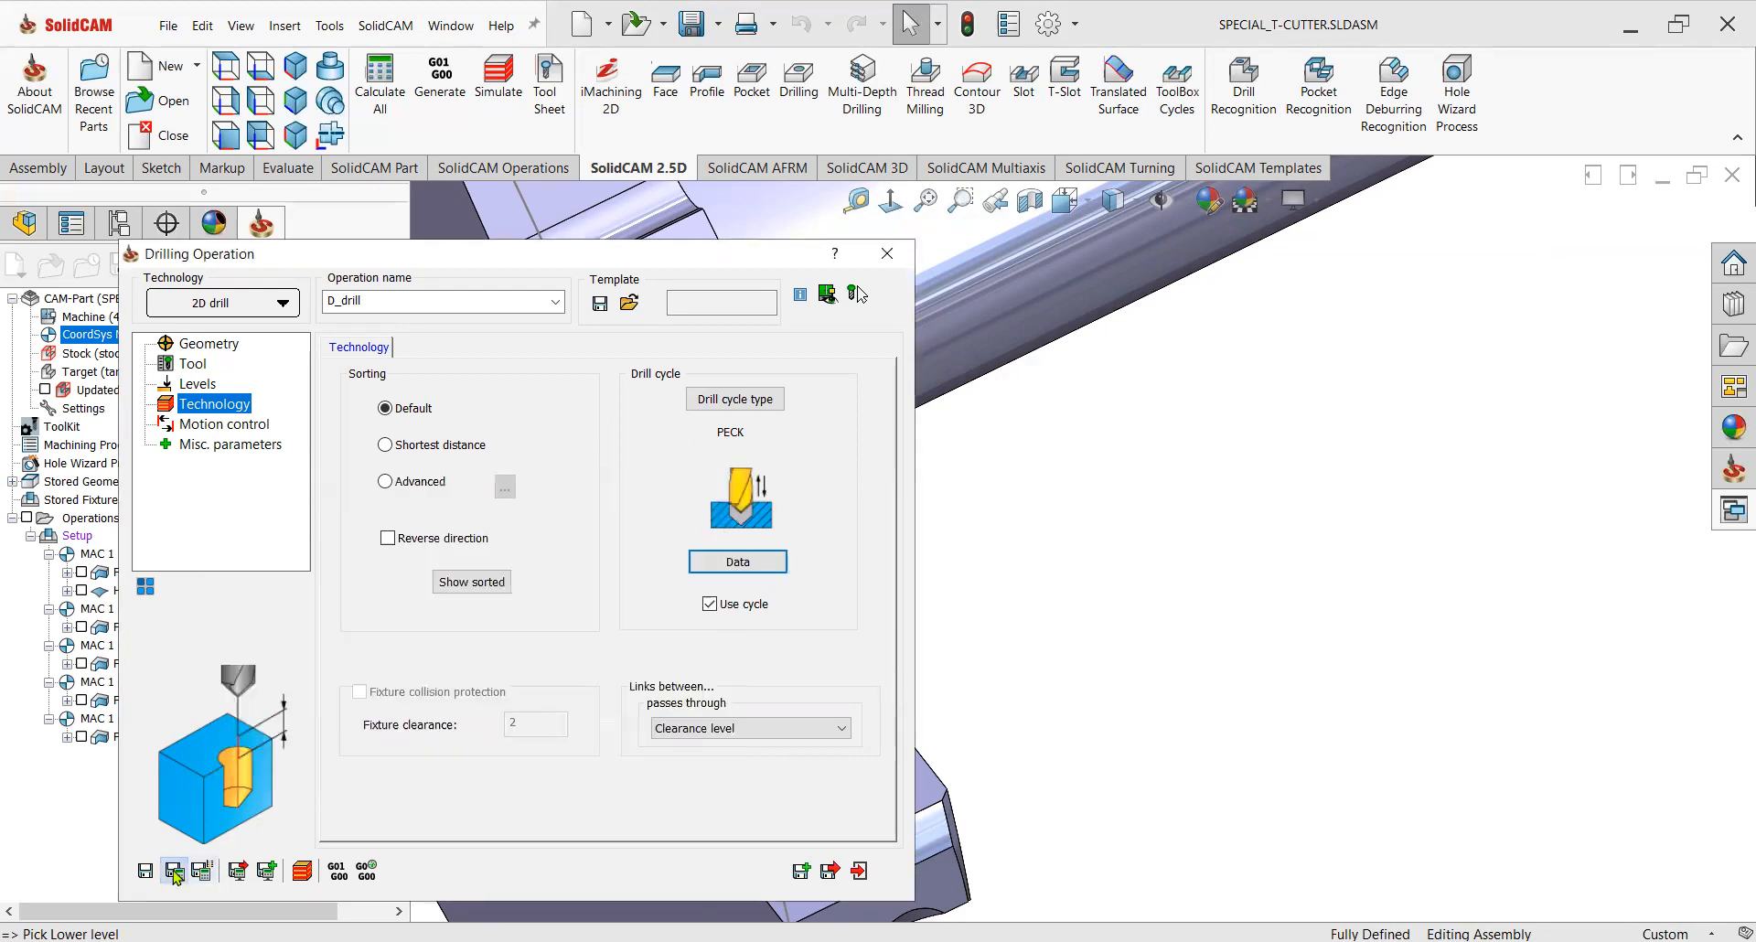
left_click(861, 869)
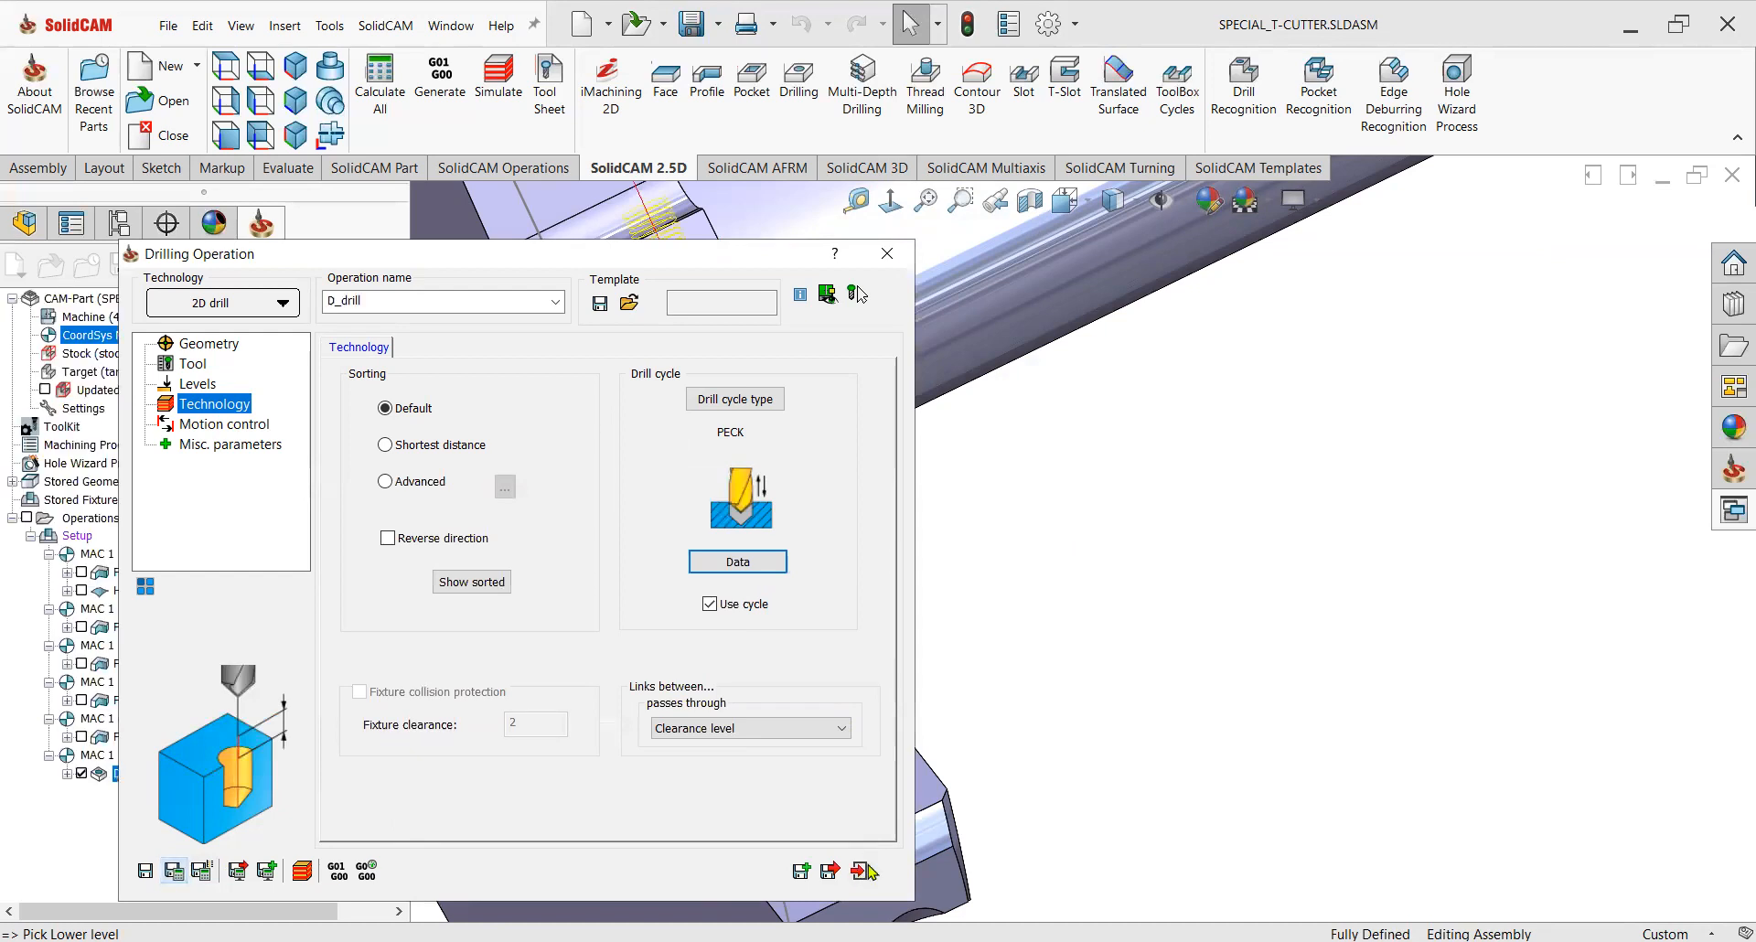
Hide the offset surface covering the insert seat.
scroll(977, 514, "up", 6)
middle_click_drag(909, 339, 1064, 453)
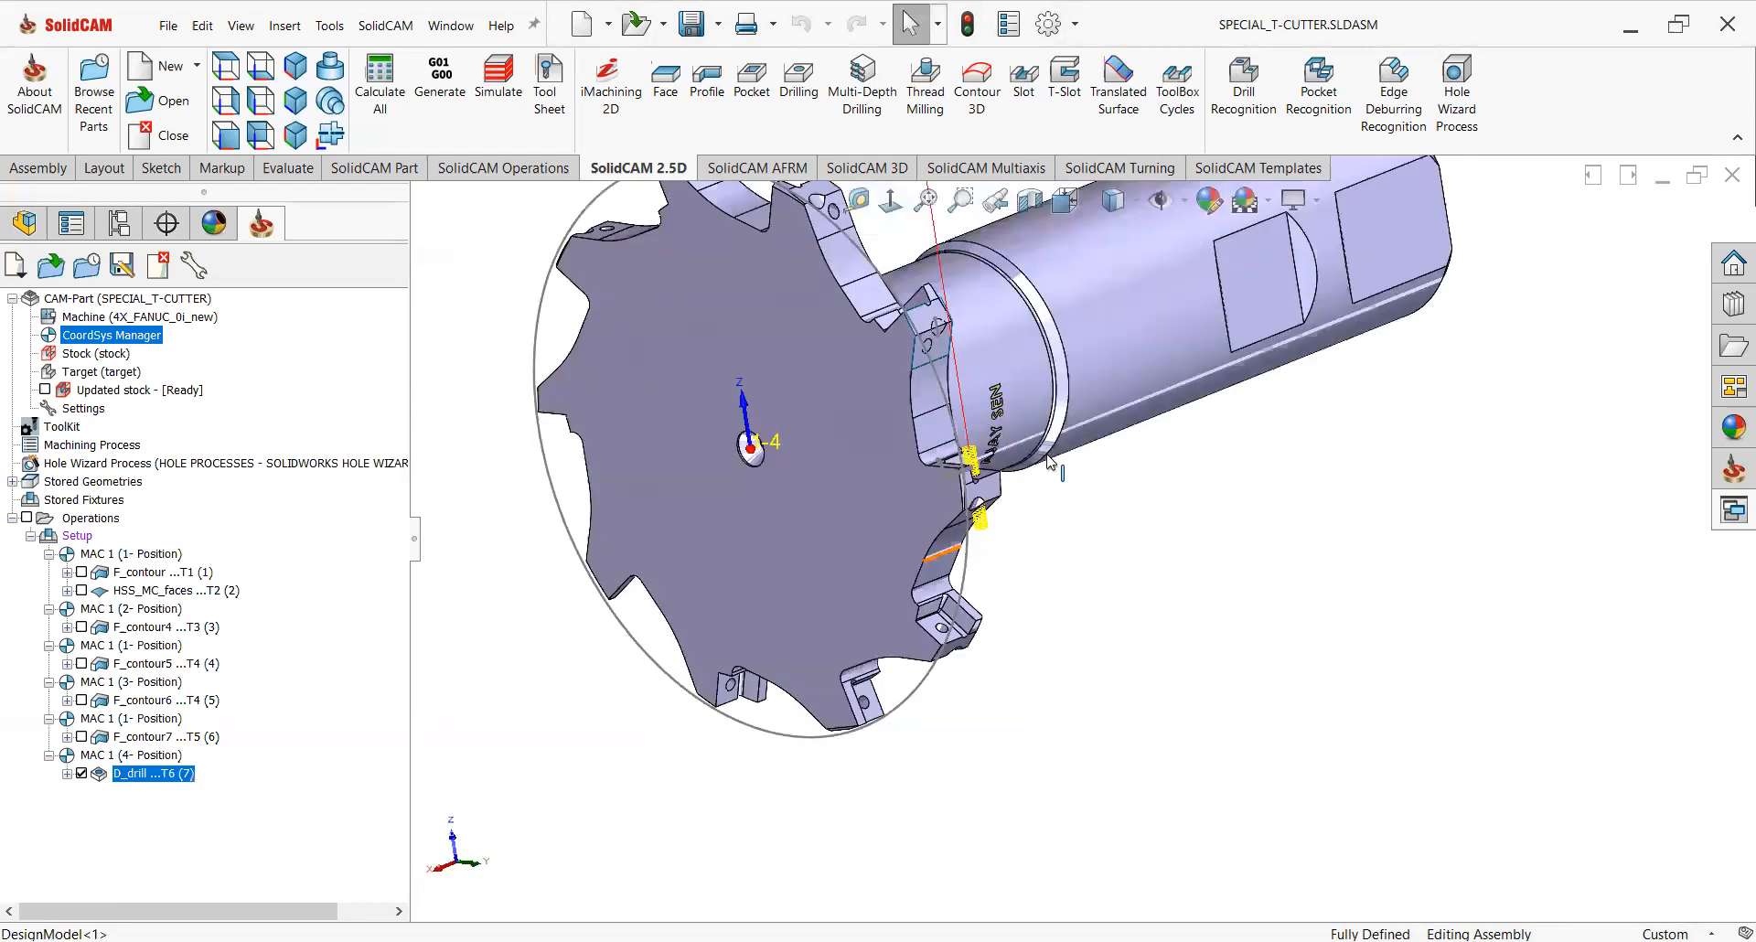
scroll(951, 359, "down", 5)
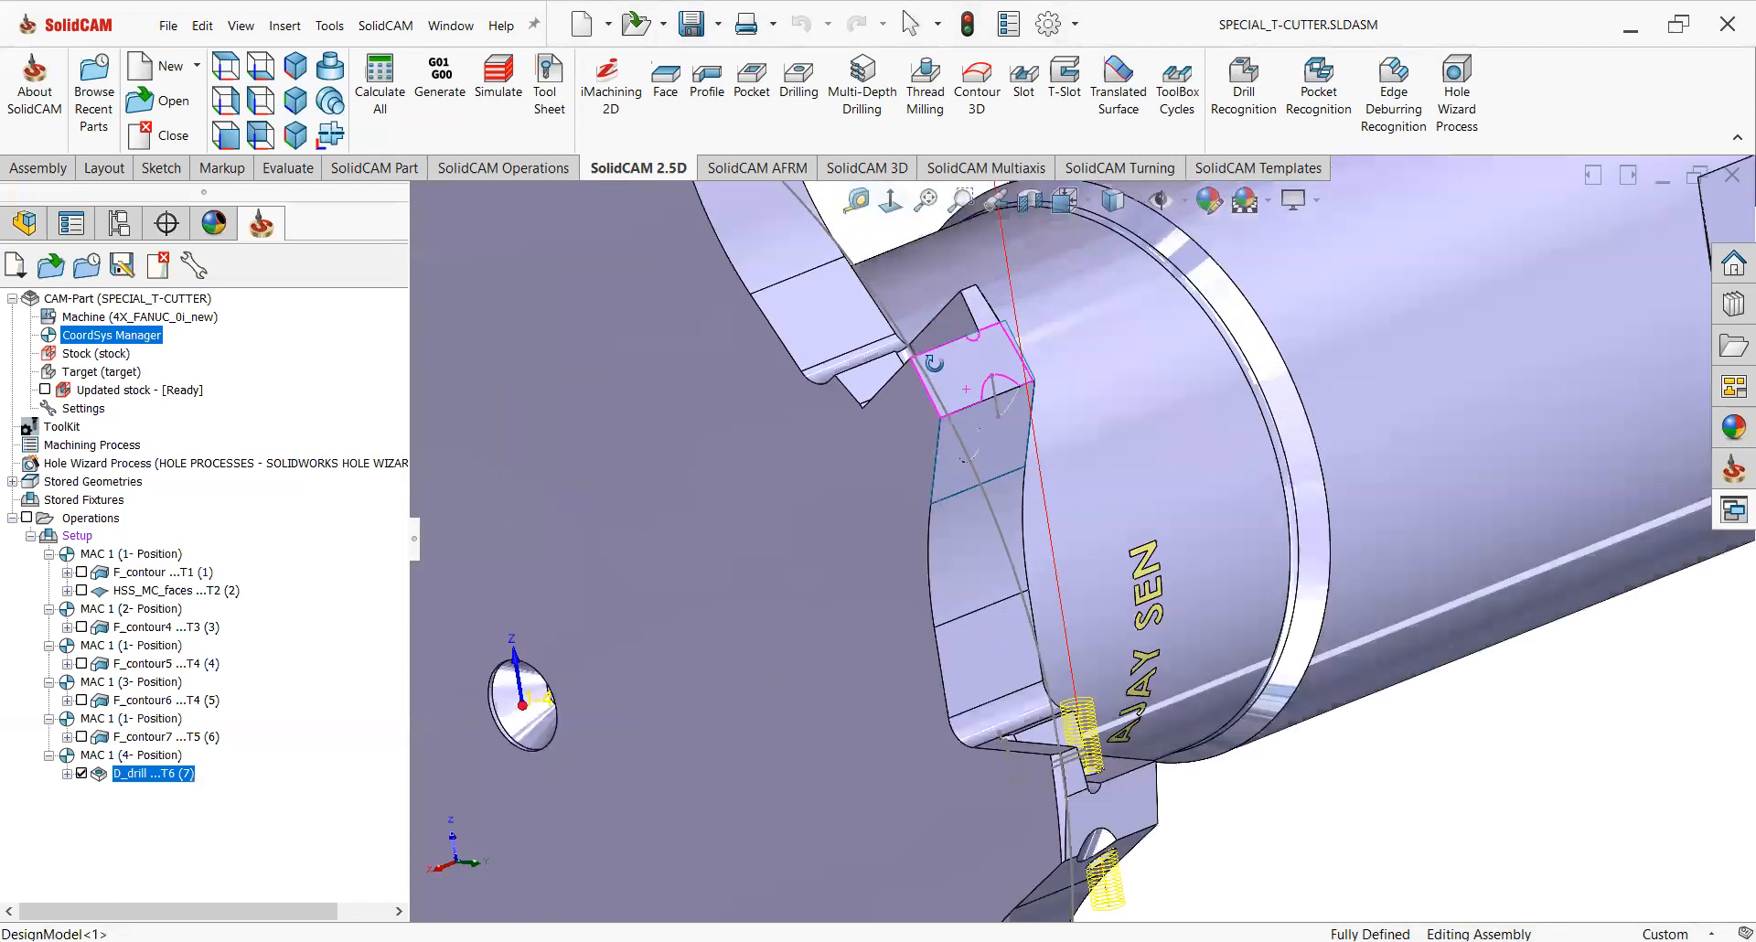
scroll(992, 403, "down", 6)
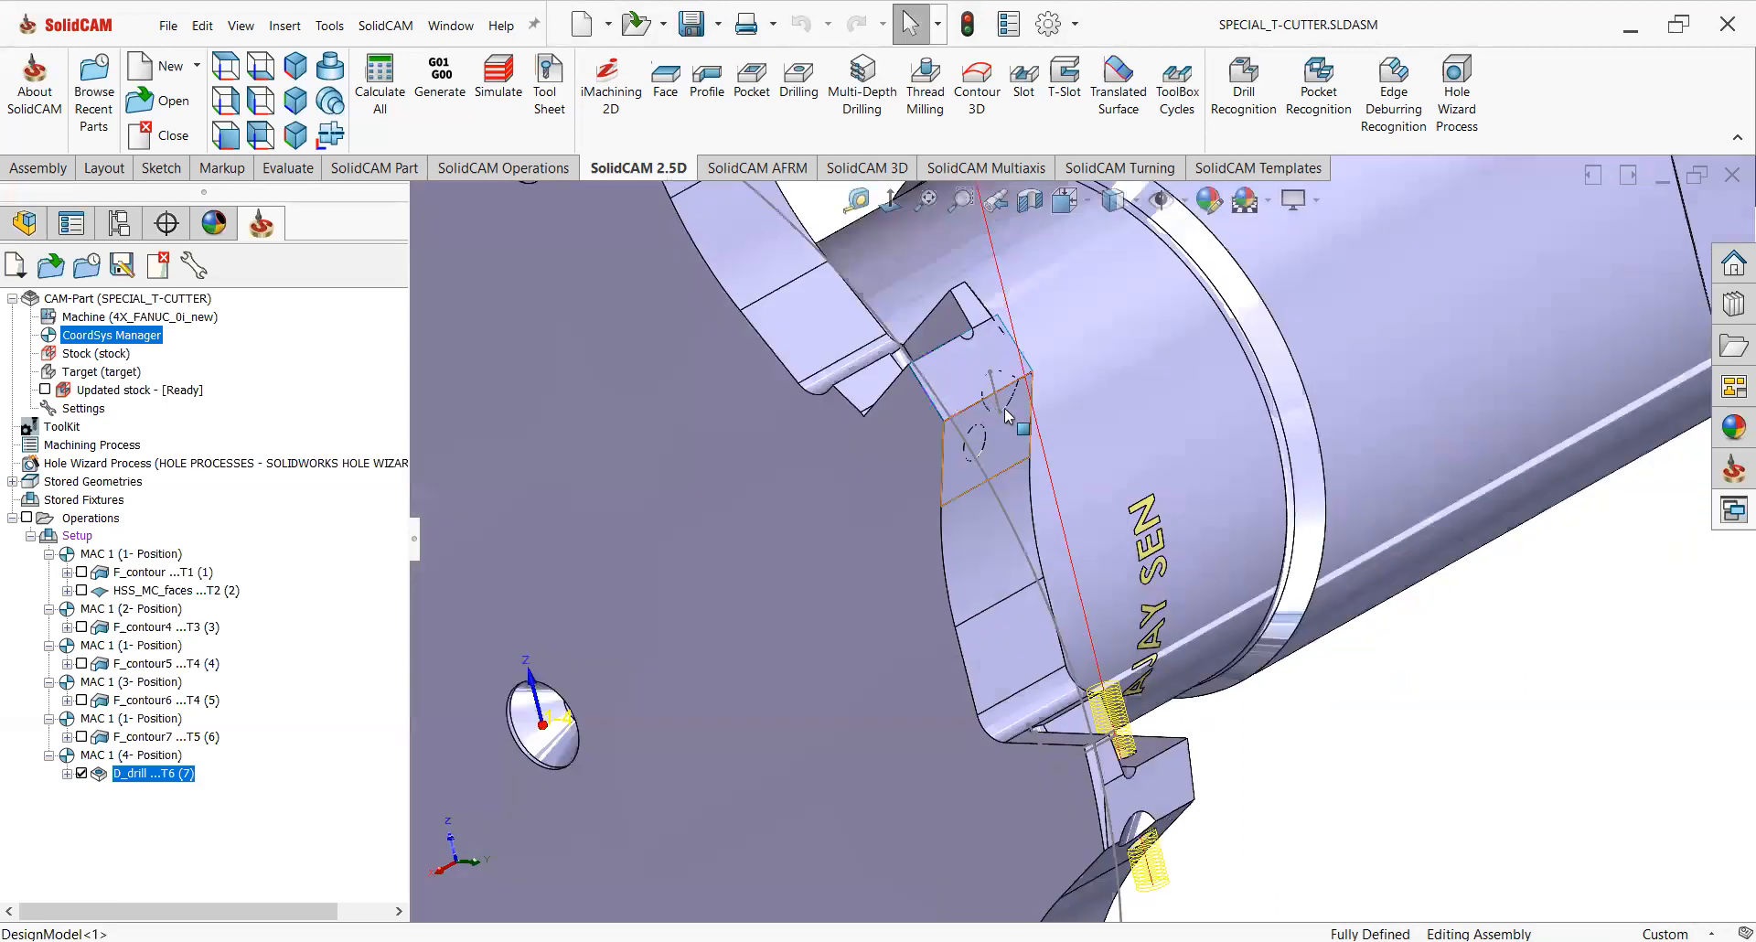
left_click(971, 299)
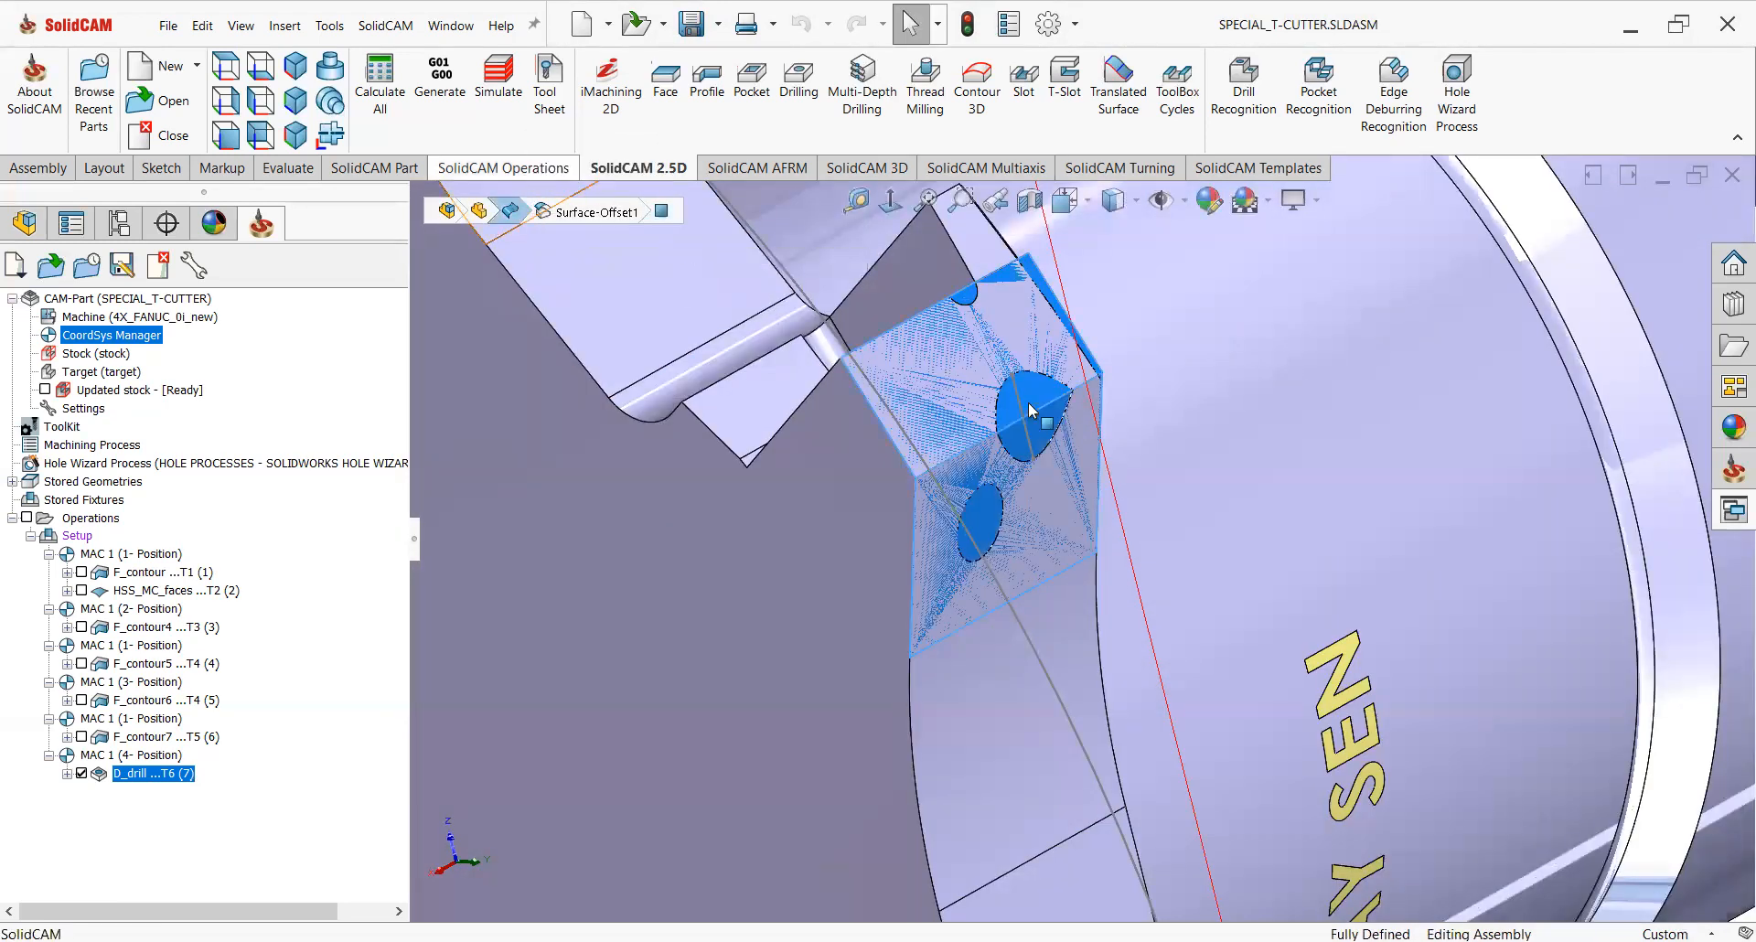
left_click(511, 212)
Hide the drilling operation's toolpath display.
scroll(1051, 428, "down", 10)
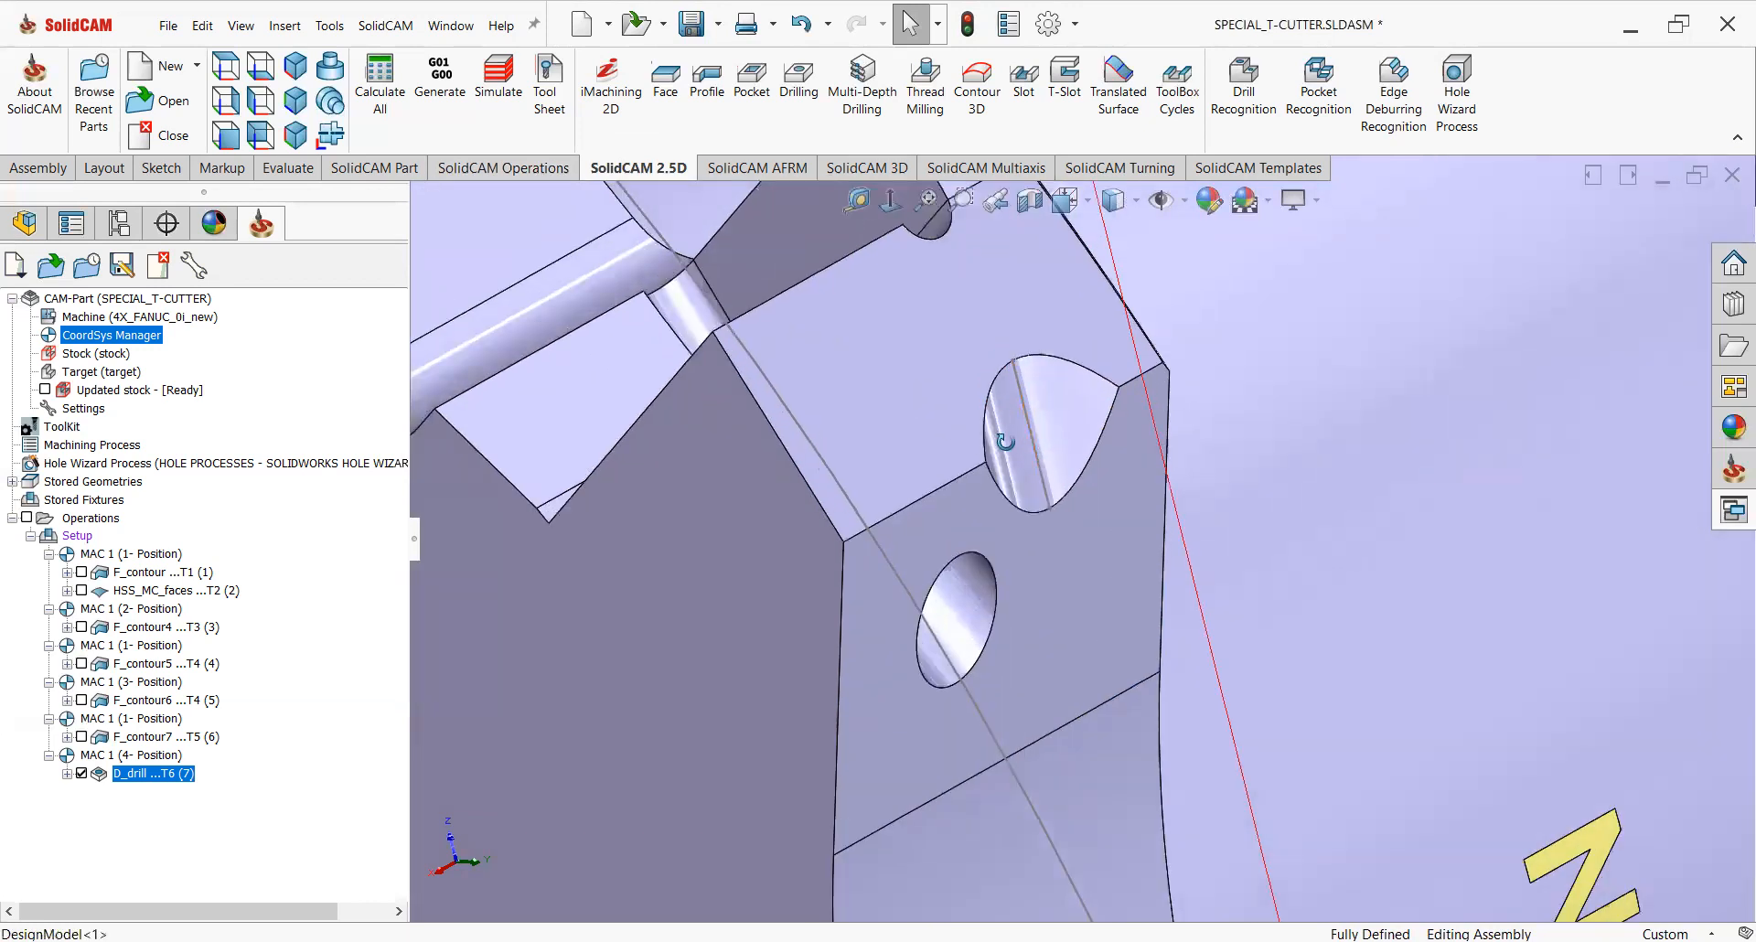
scroll(979, 430, "up", 8)
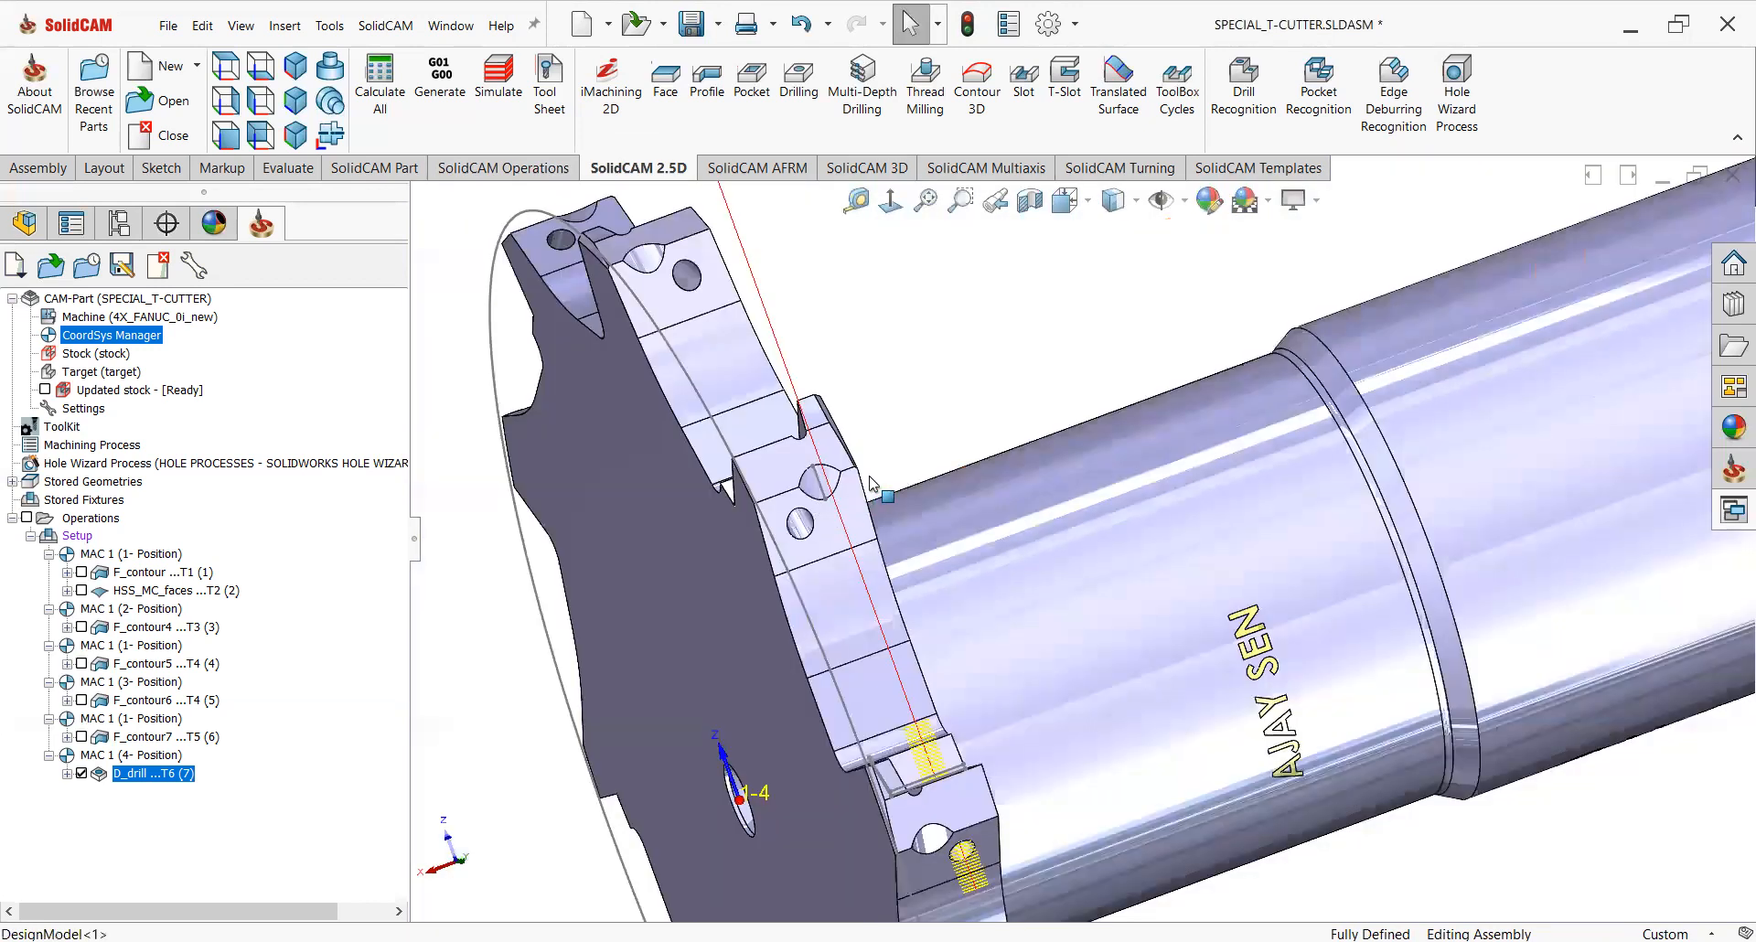
scroll(919, 456, "down", 3)
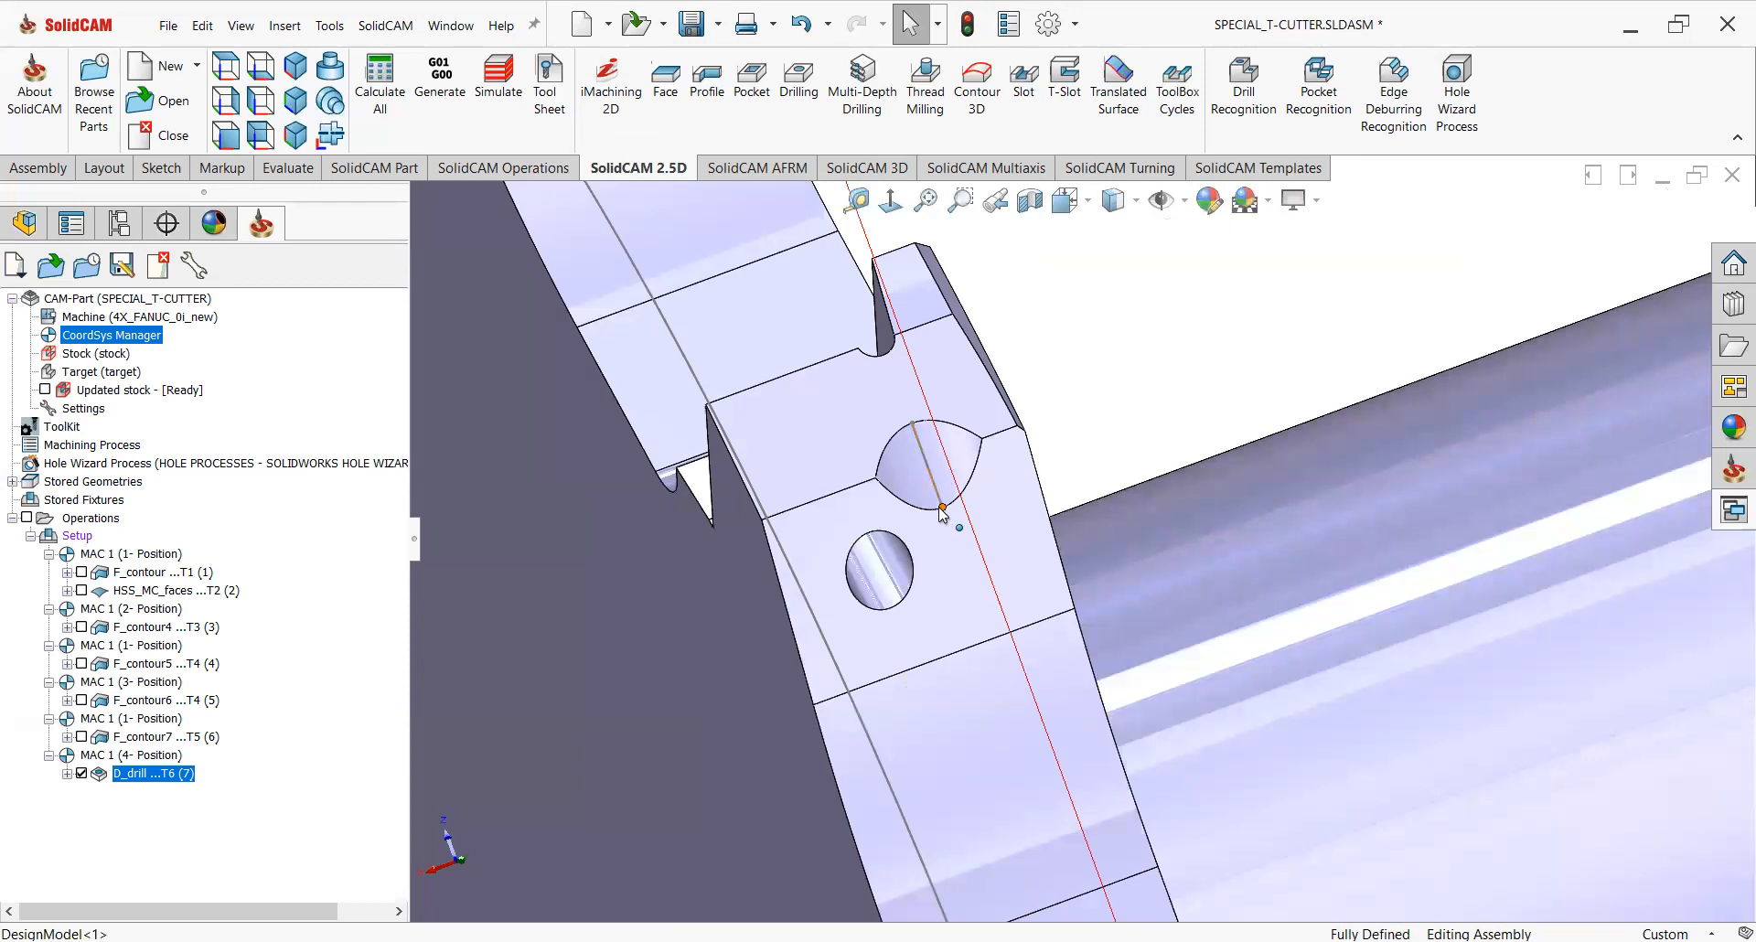
left_click(83, 773)
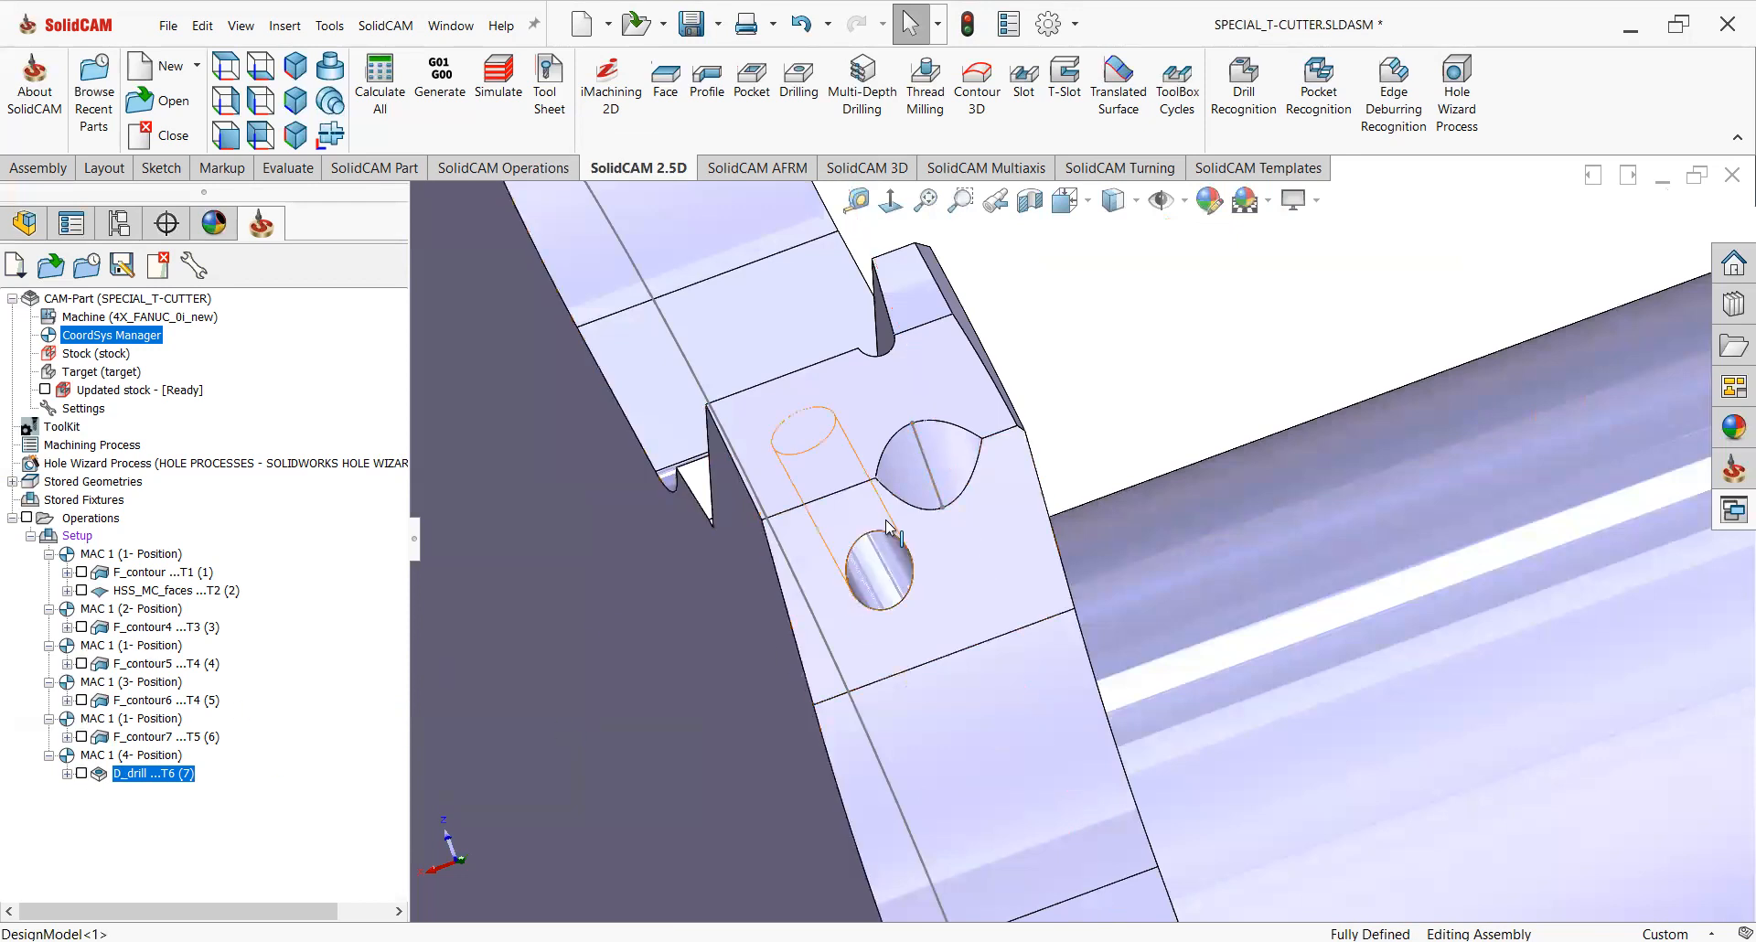
Check the size of the larger hole on the insert seat face.
left_click(928, 533)
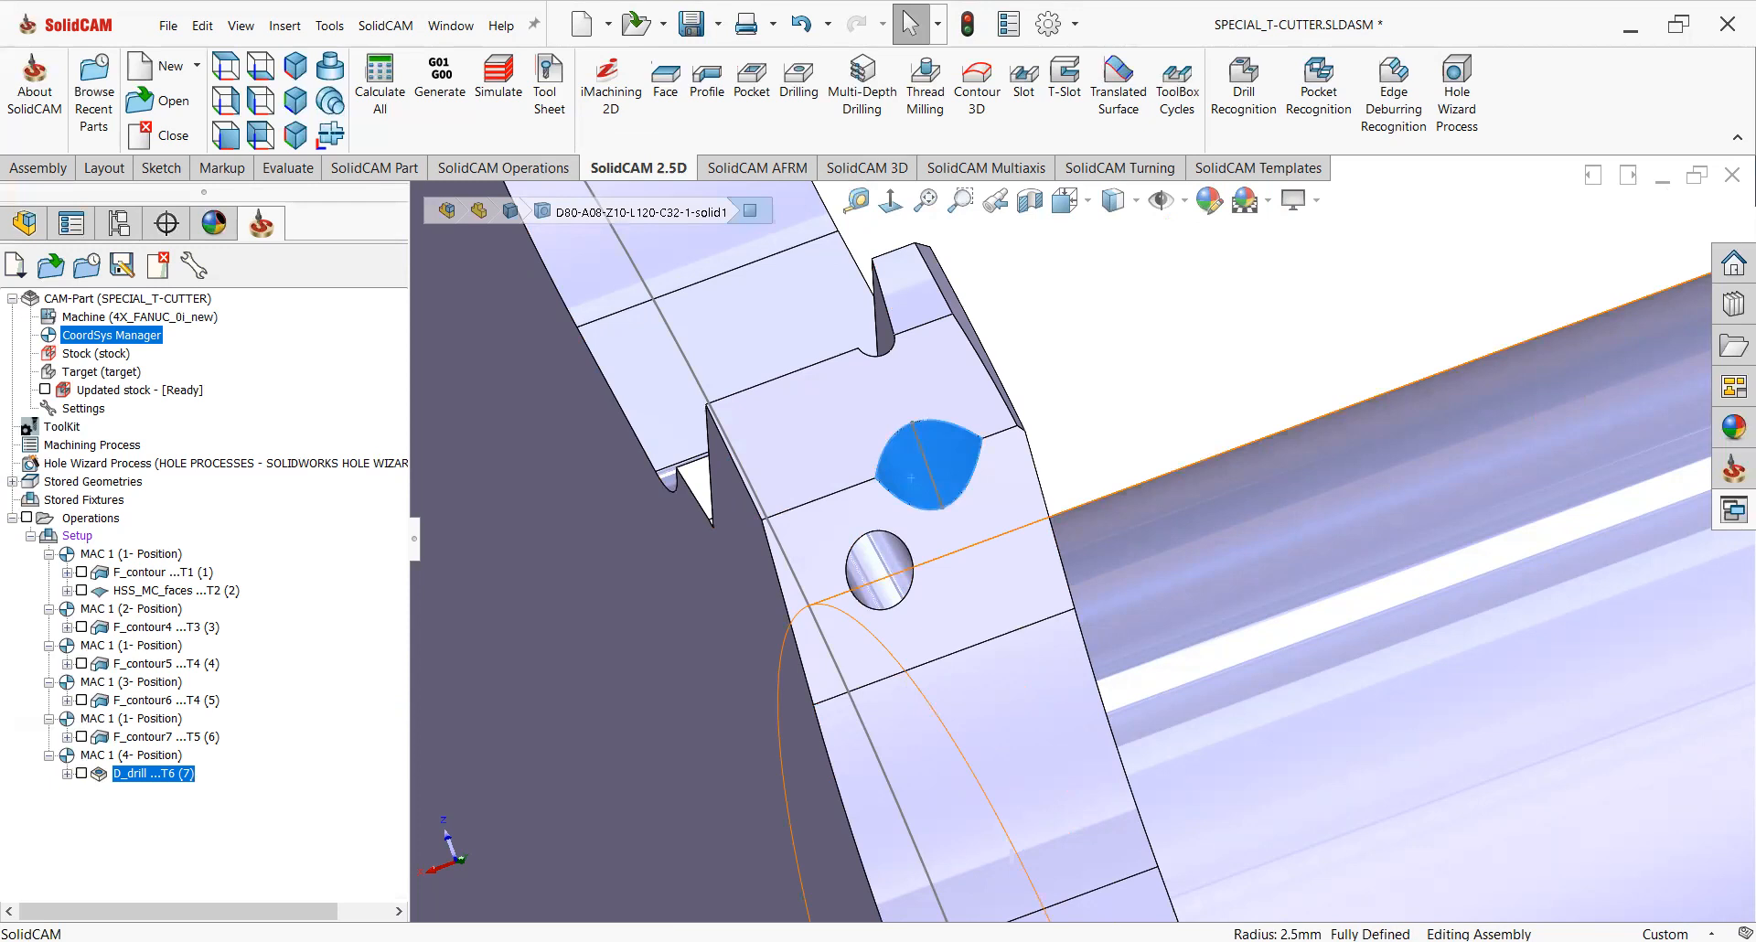
scroll(946, 514, "down", 3)
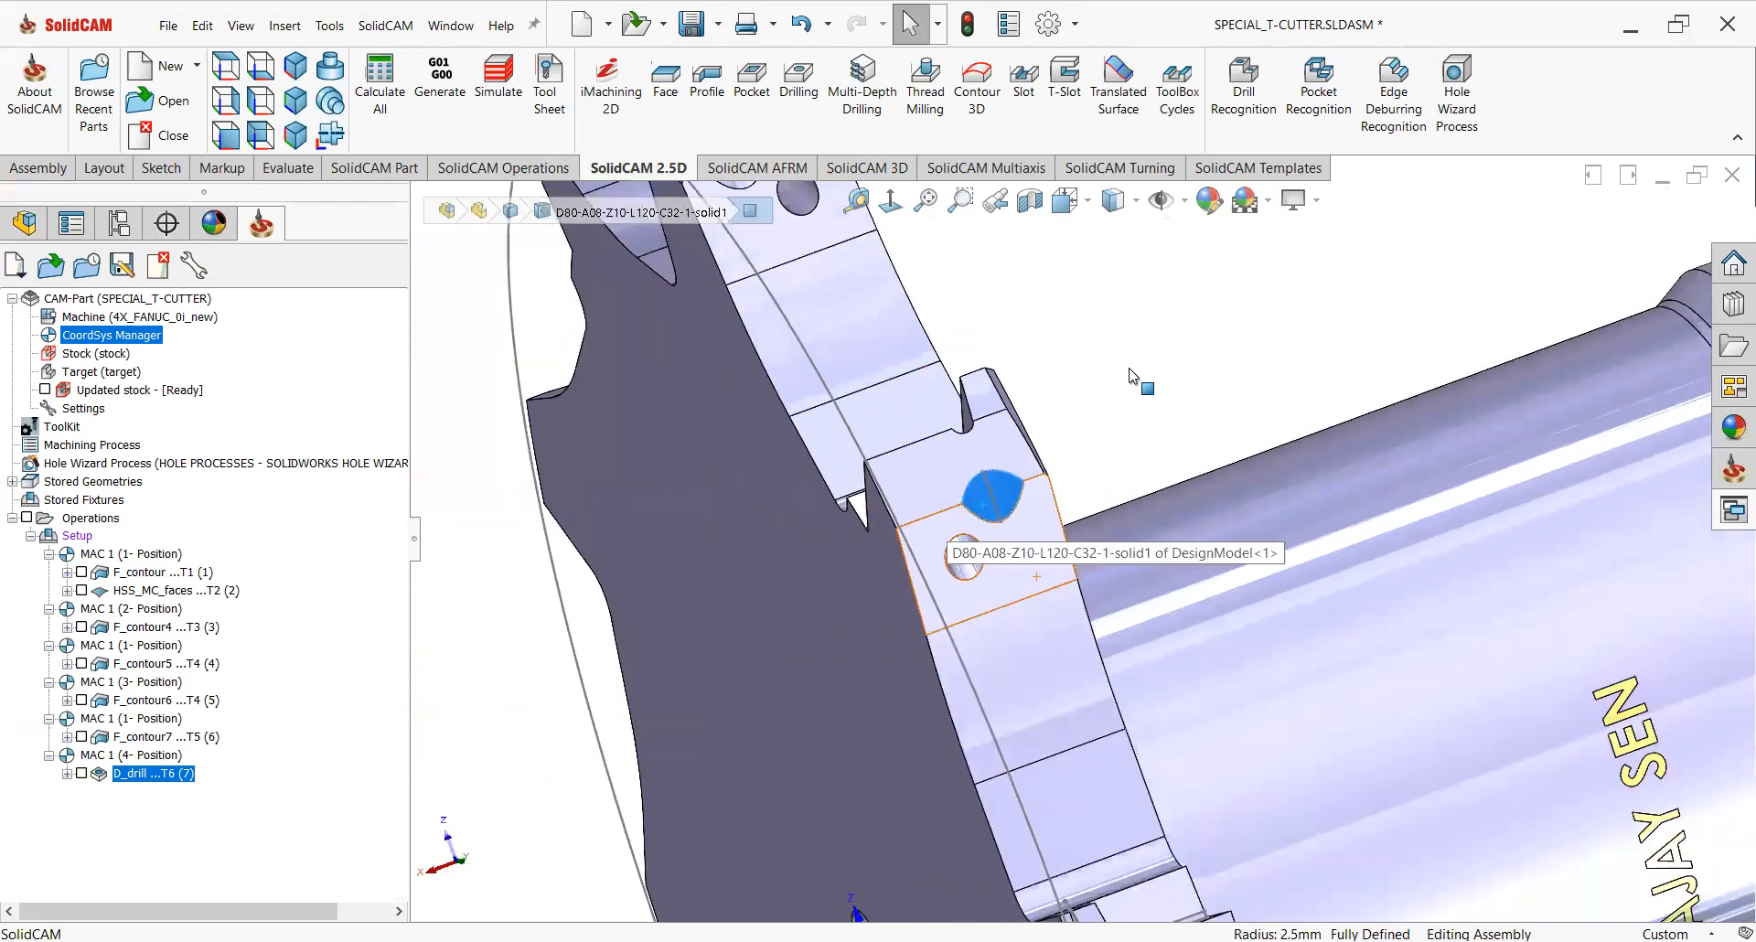
left_click(1137, 375)
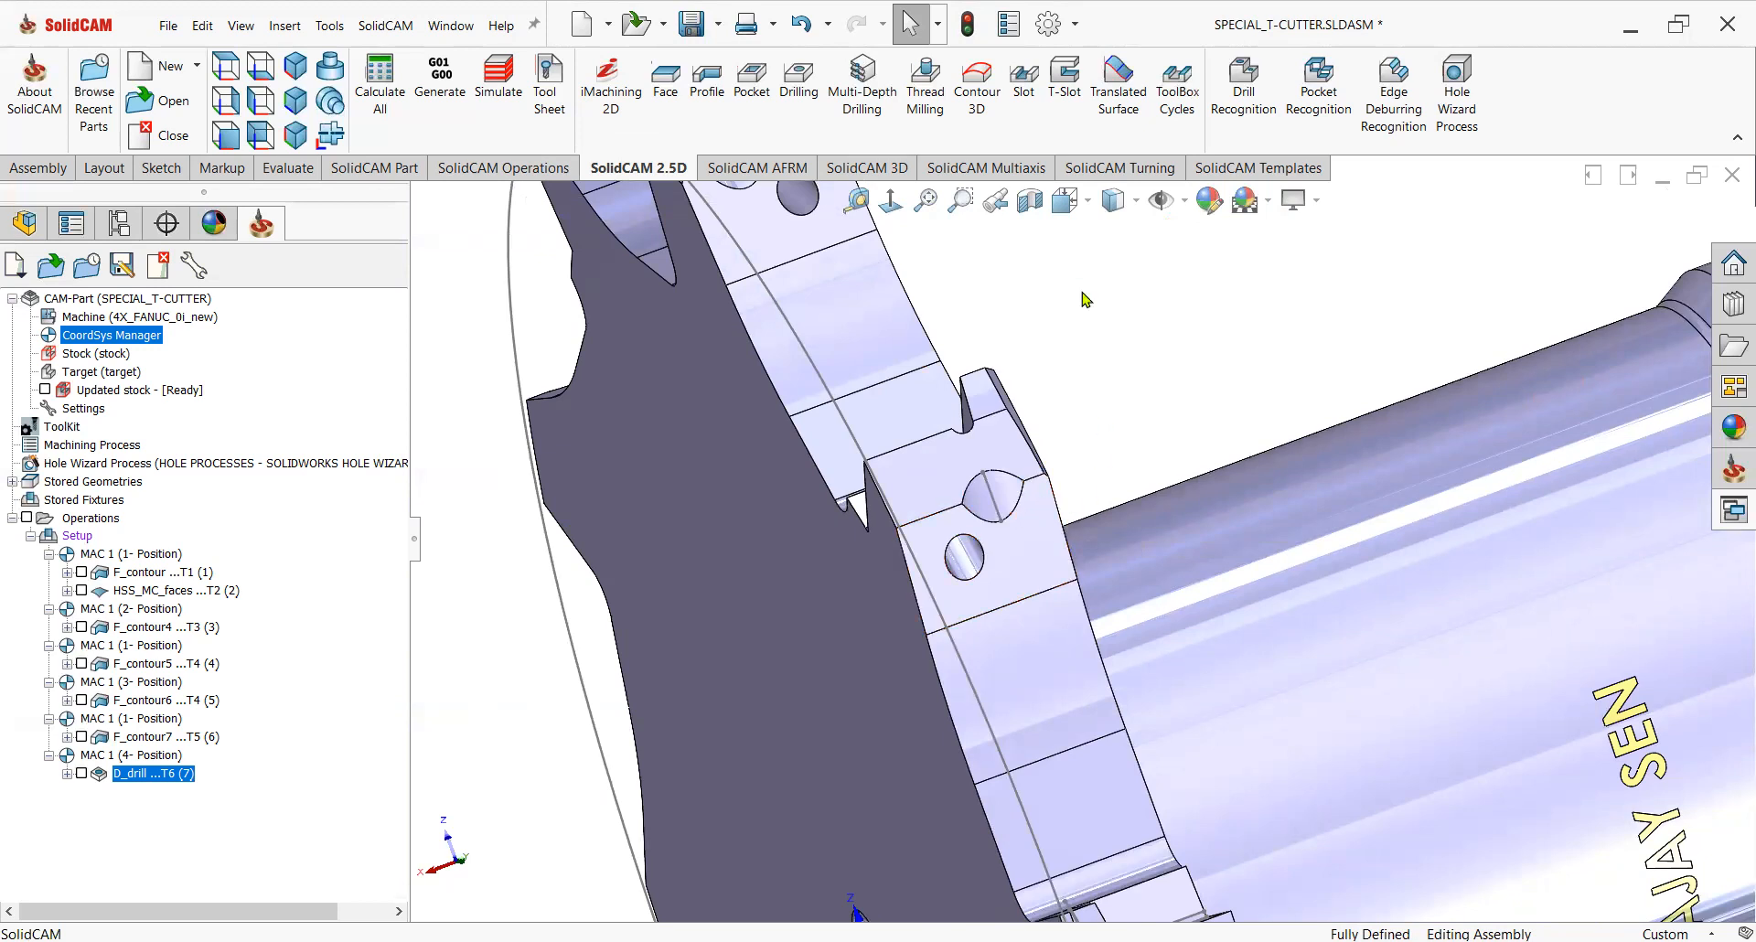
Start a Contour 3D operation and define its geometry by chaining the larger hole's edge with reversed direction.
left_click(976, 91)
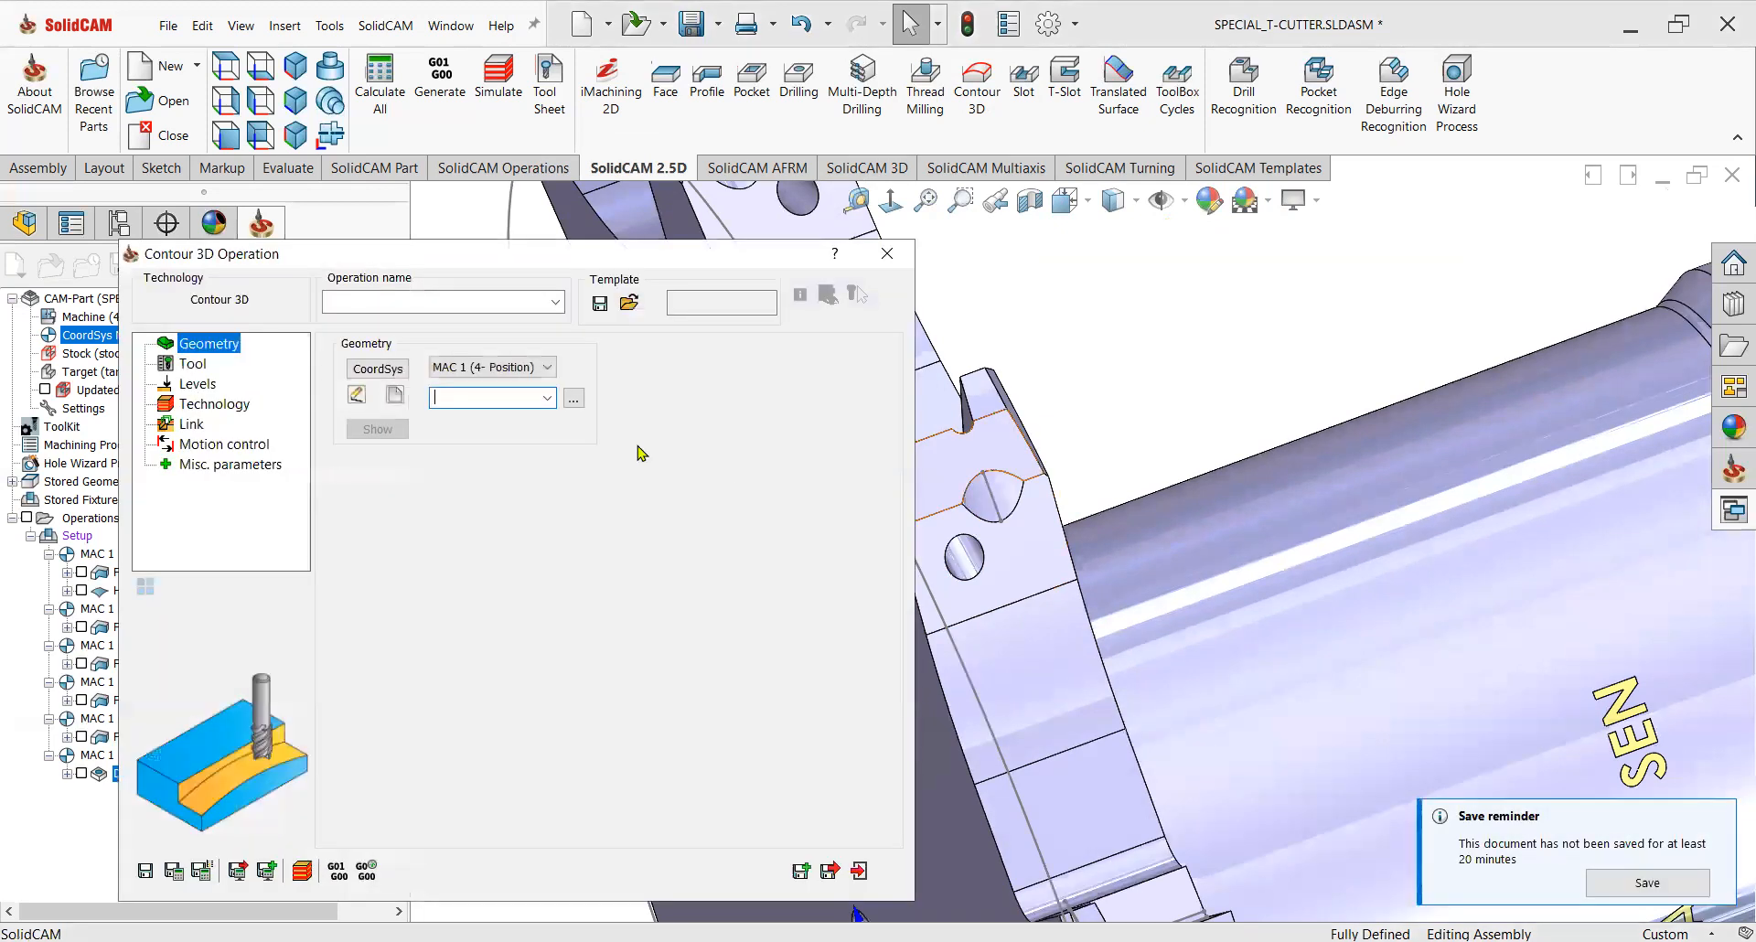
left_click(395, 394)
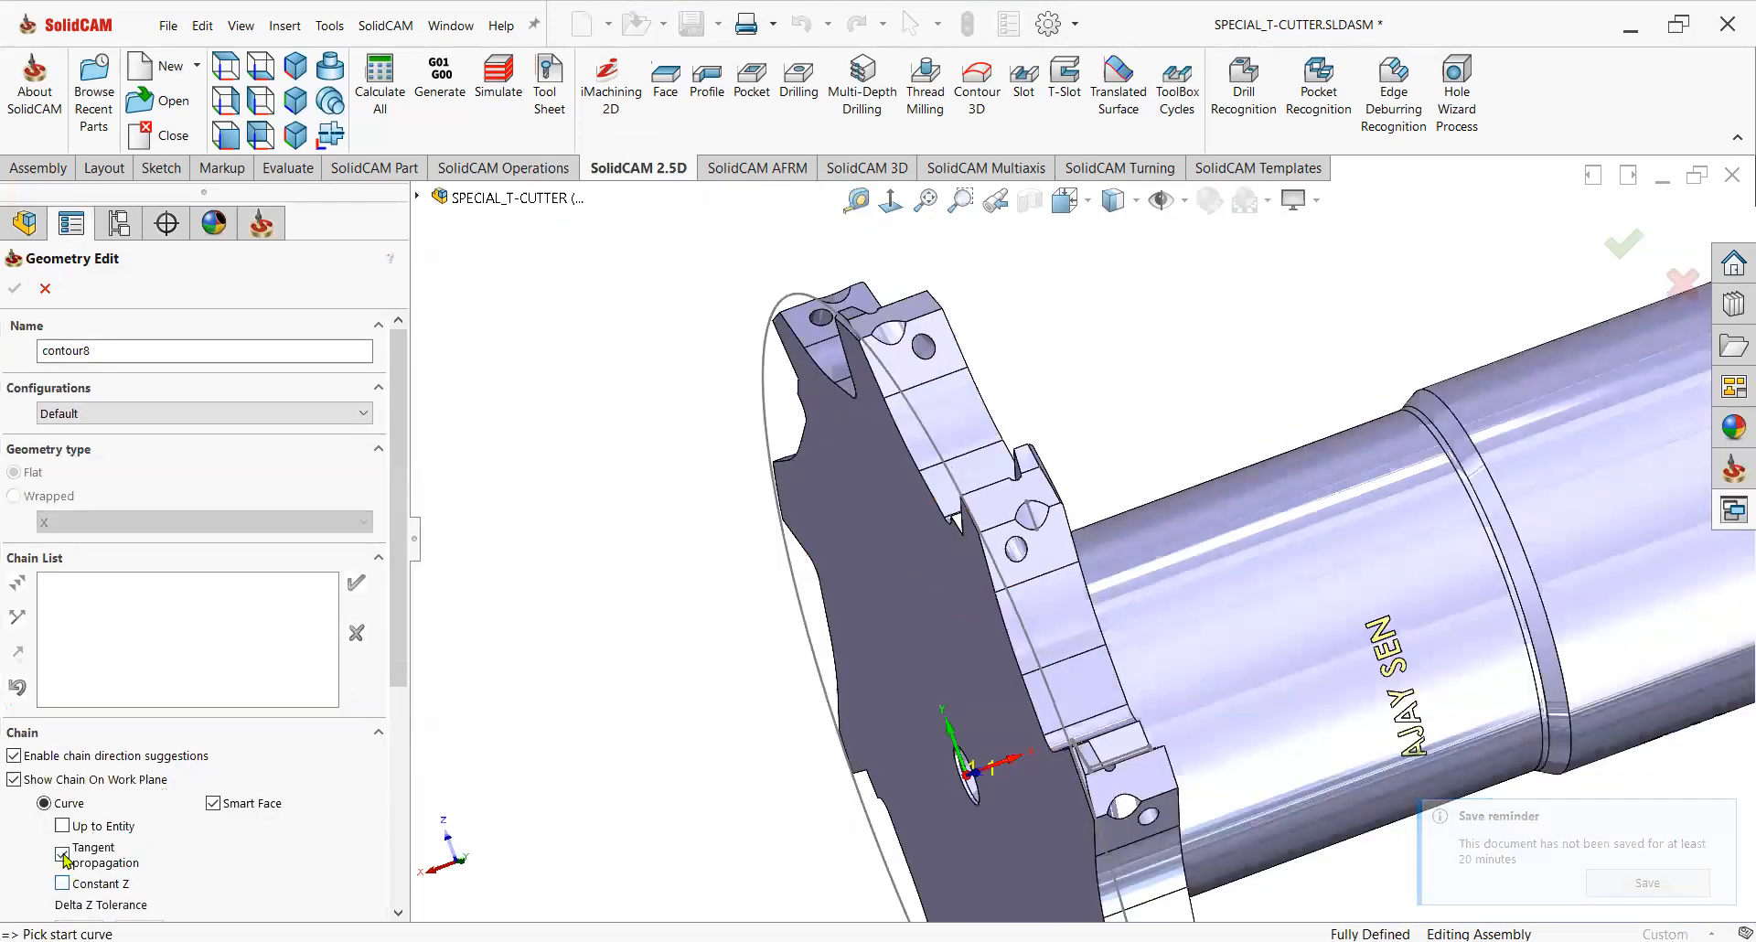
left_click(64, 857)
left_click(1030, 512)
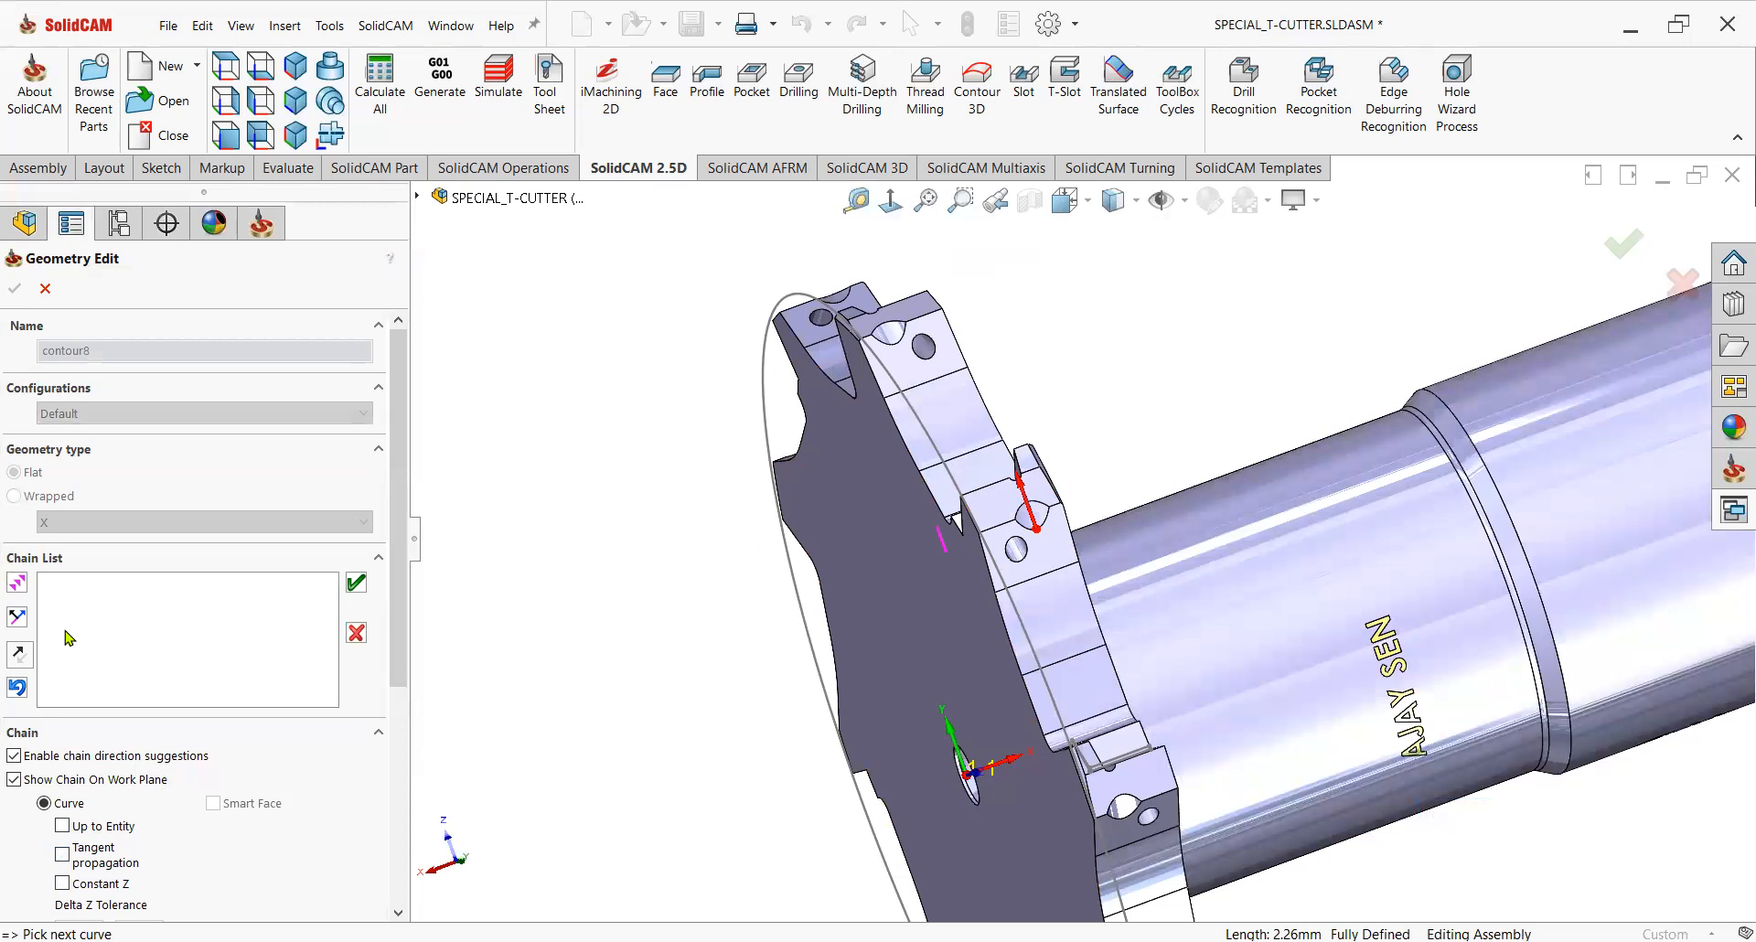
scroll(1020, 551, "down", 5)
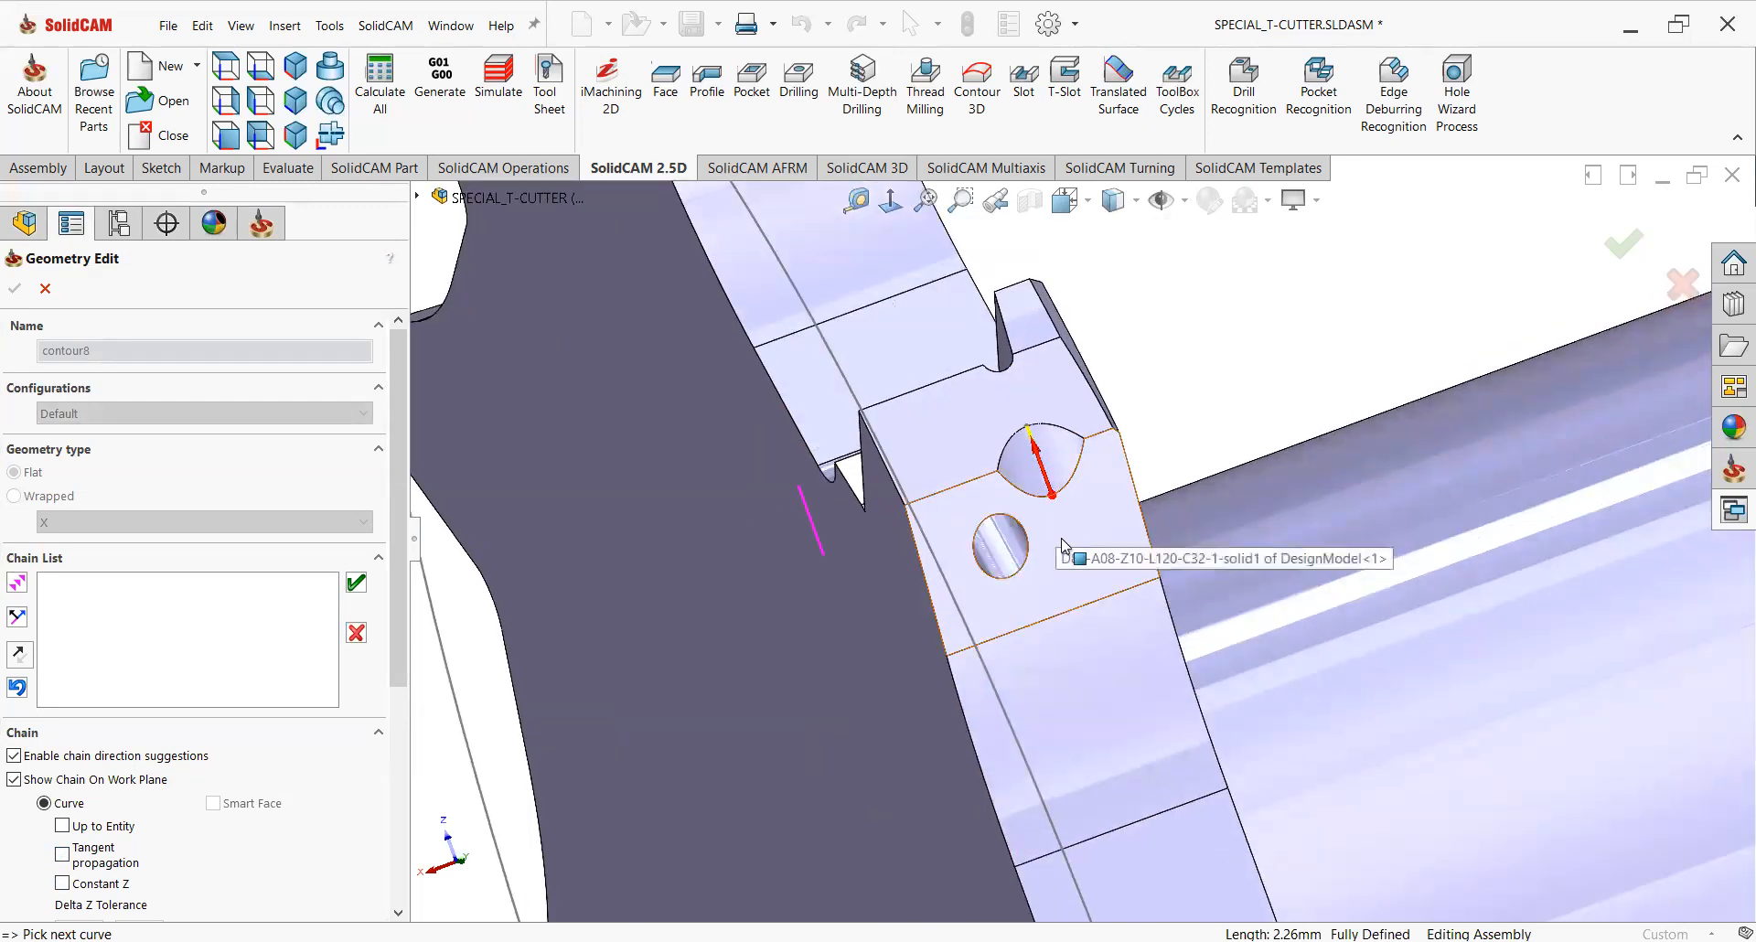
left_click(25, 652)
left_click(27, 655)
left_click(26, 656)
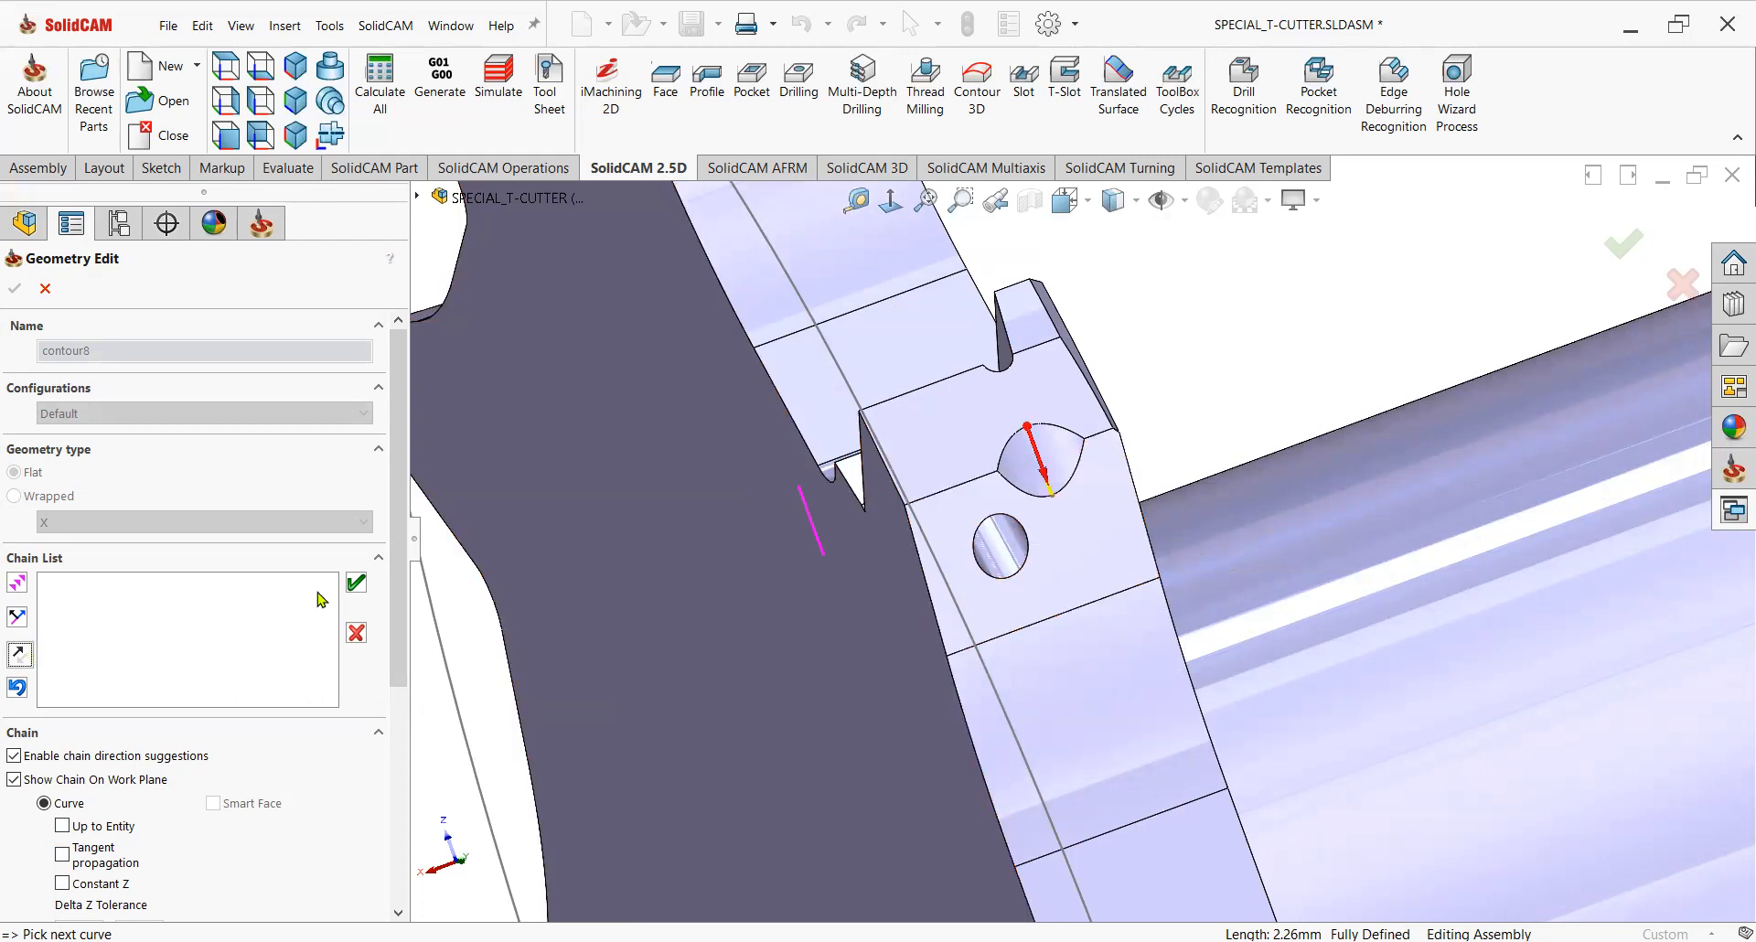
left_click(357, 583)
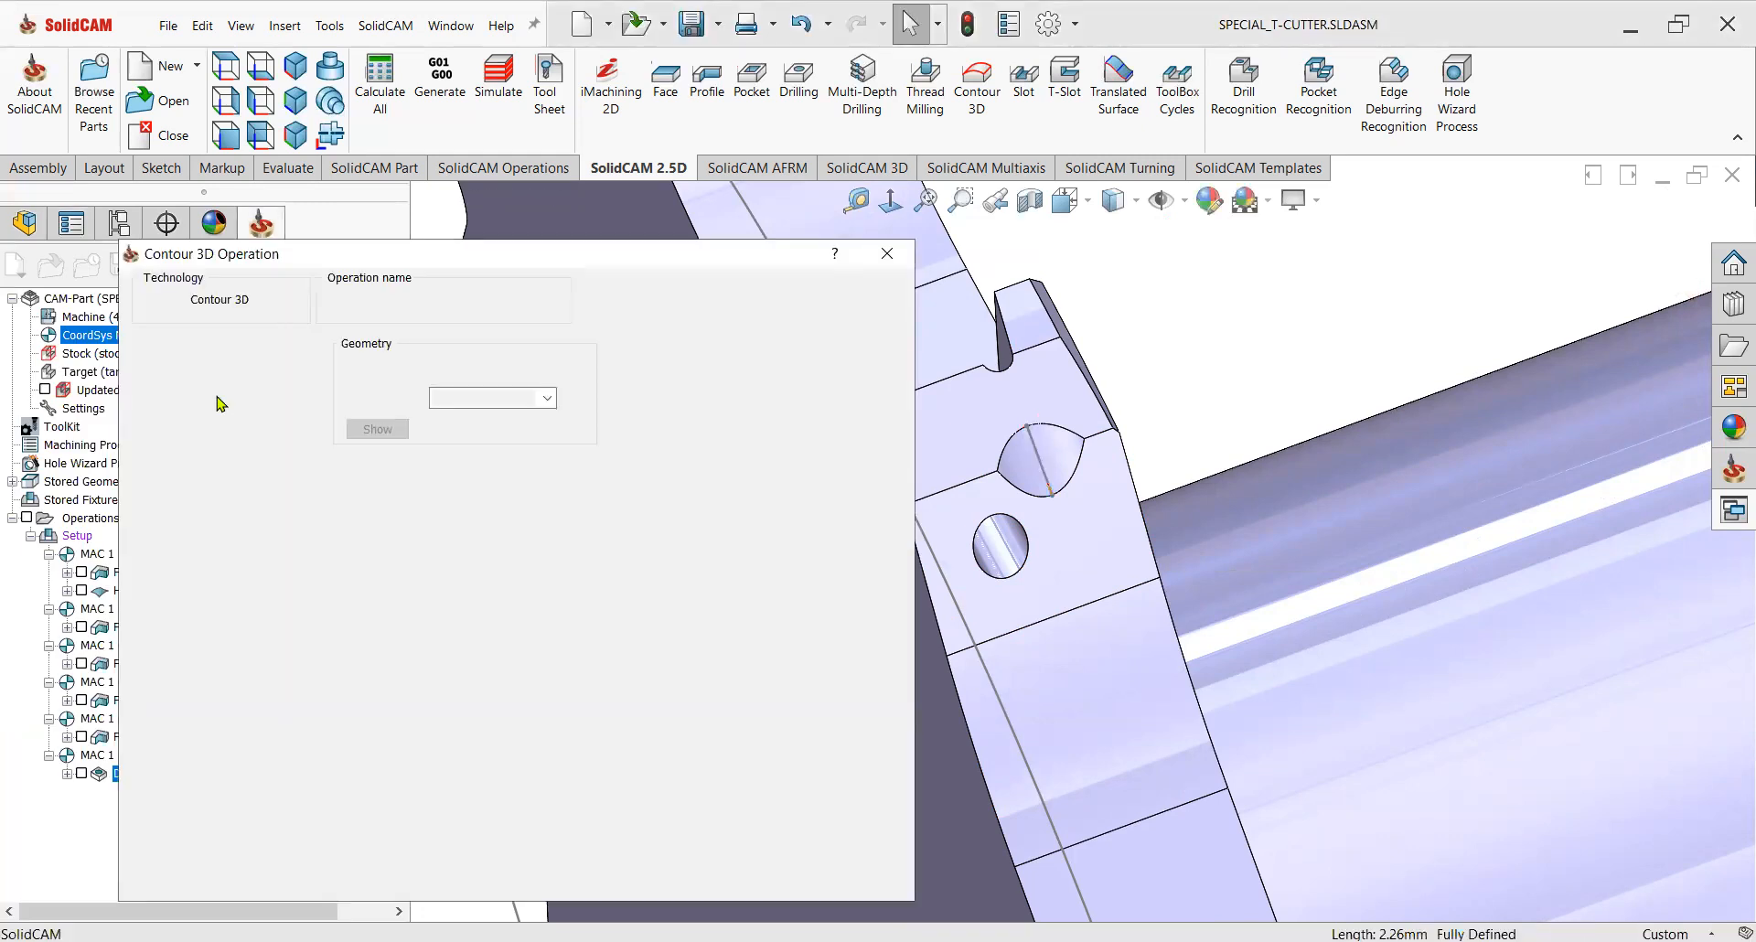
Add a copy of the 1 mm ball nose mill to the operation with its diameter set to 5 mm.
left_click(194, 364)
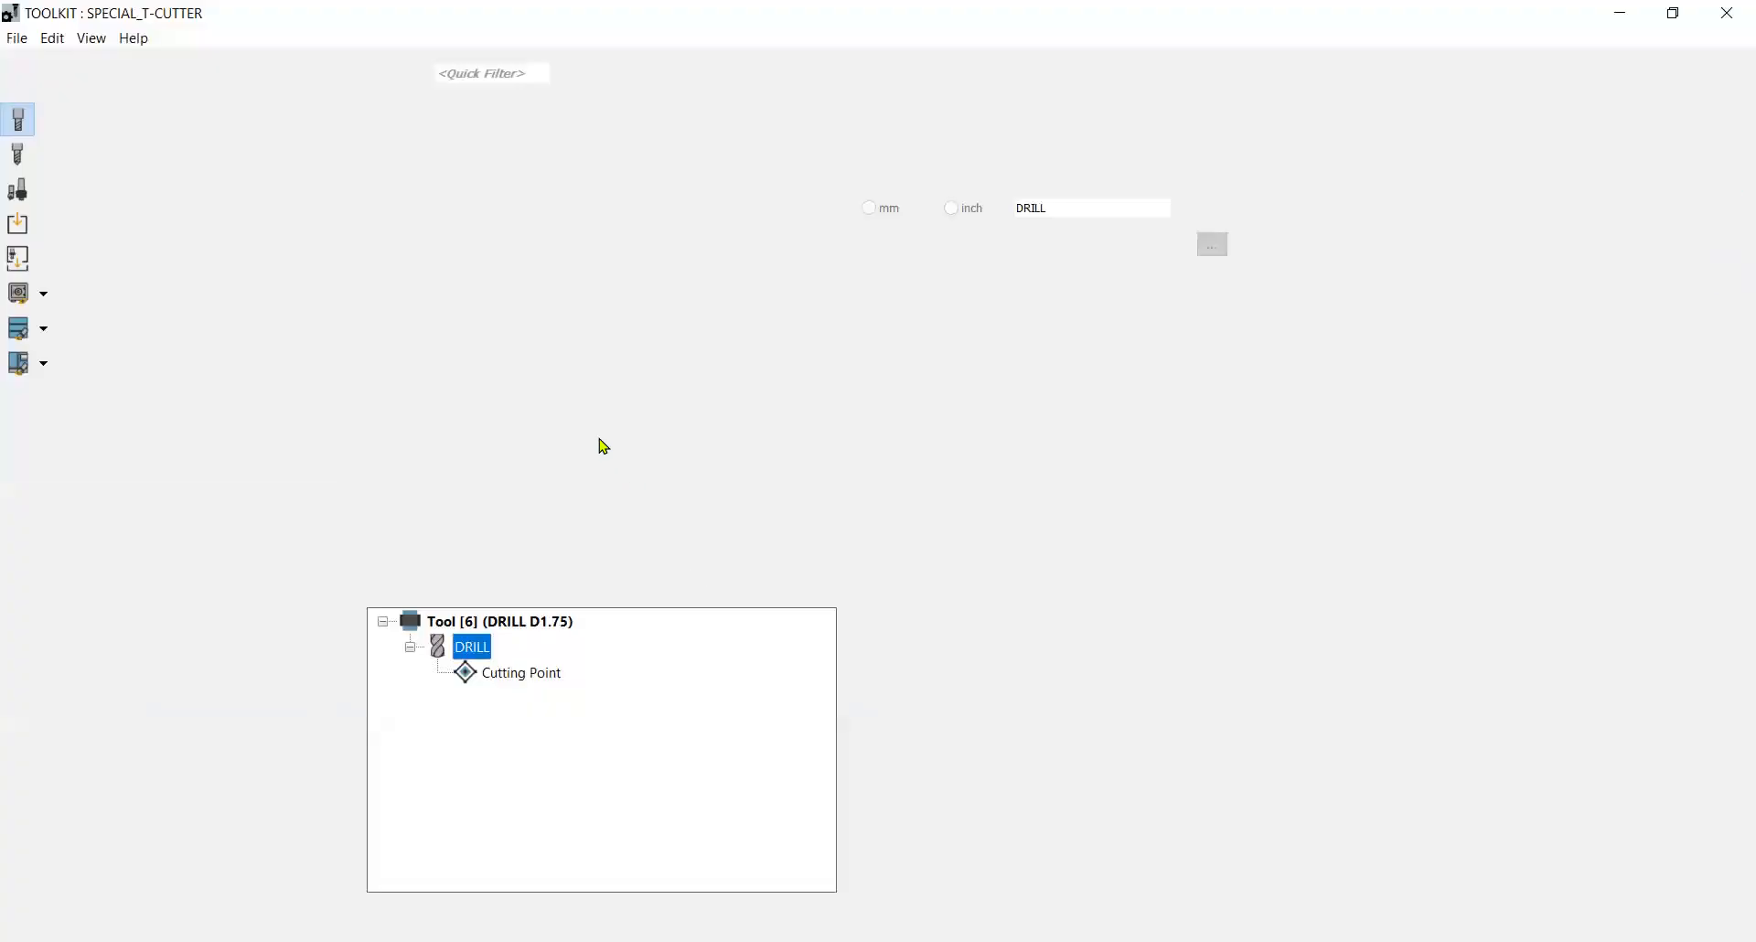
right_click(539, 298)
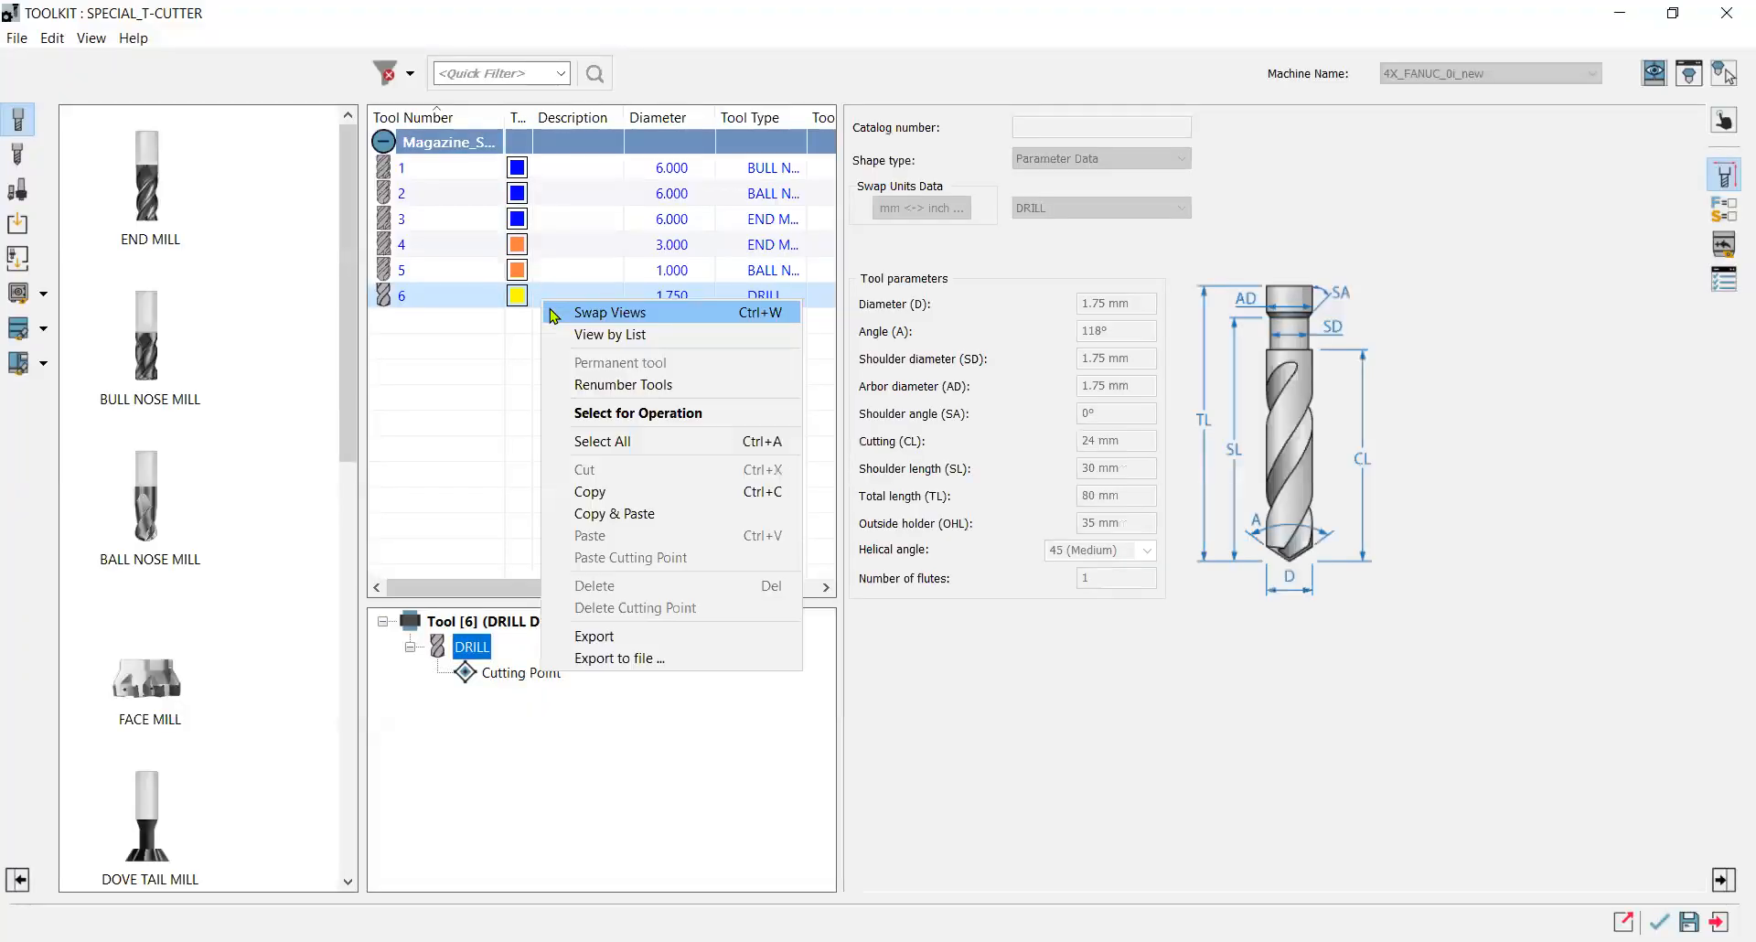
left_click(452, 272)
right_click(452, 271)
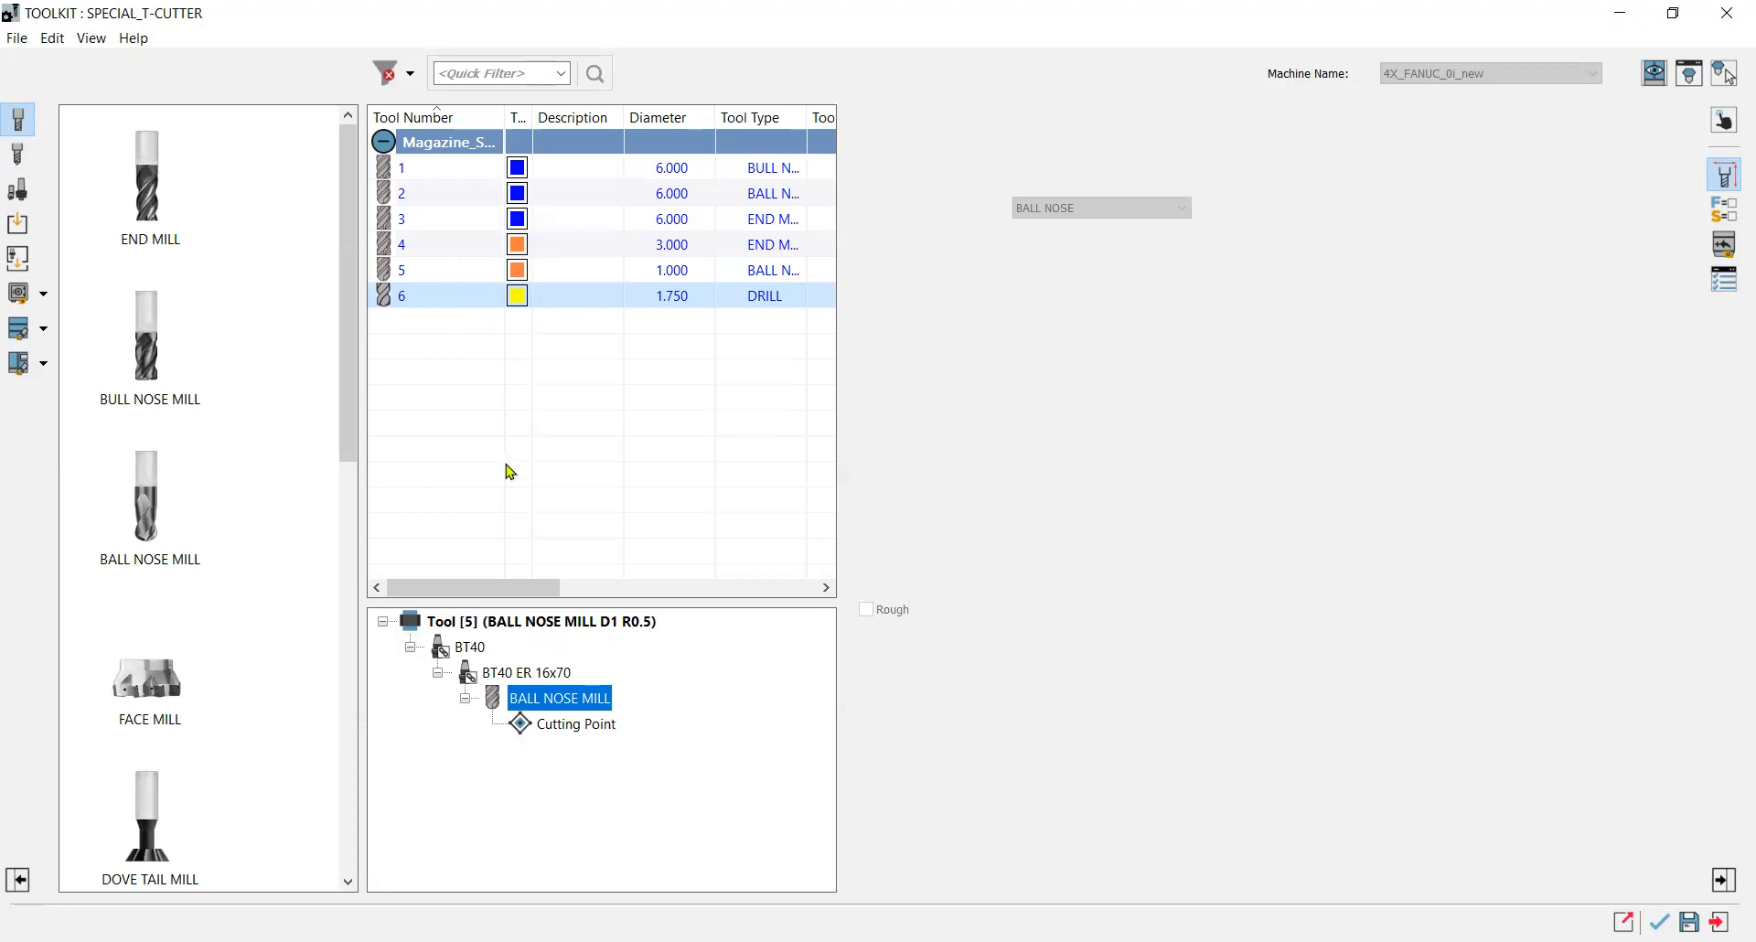
left_click(525, 488)
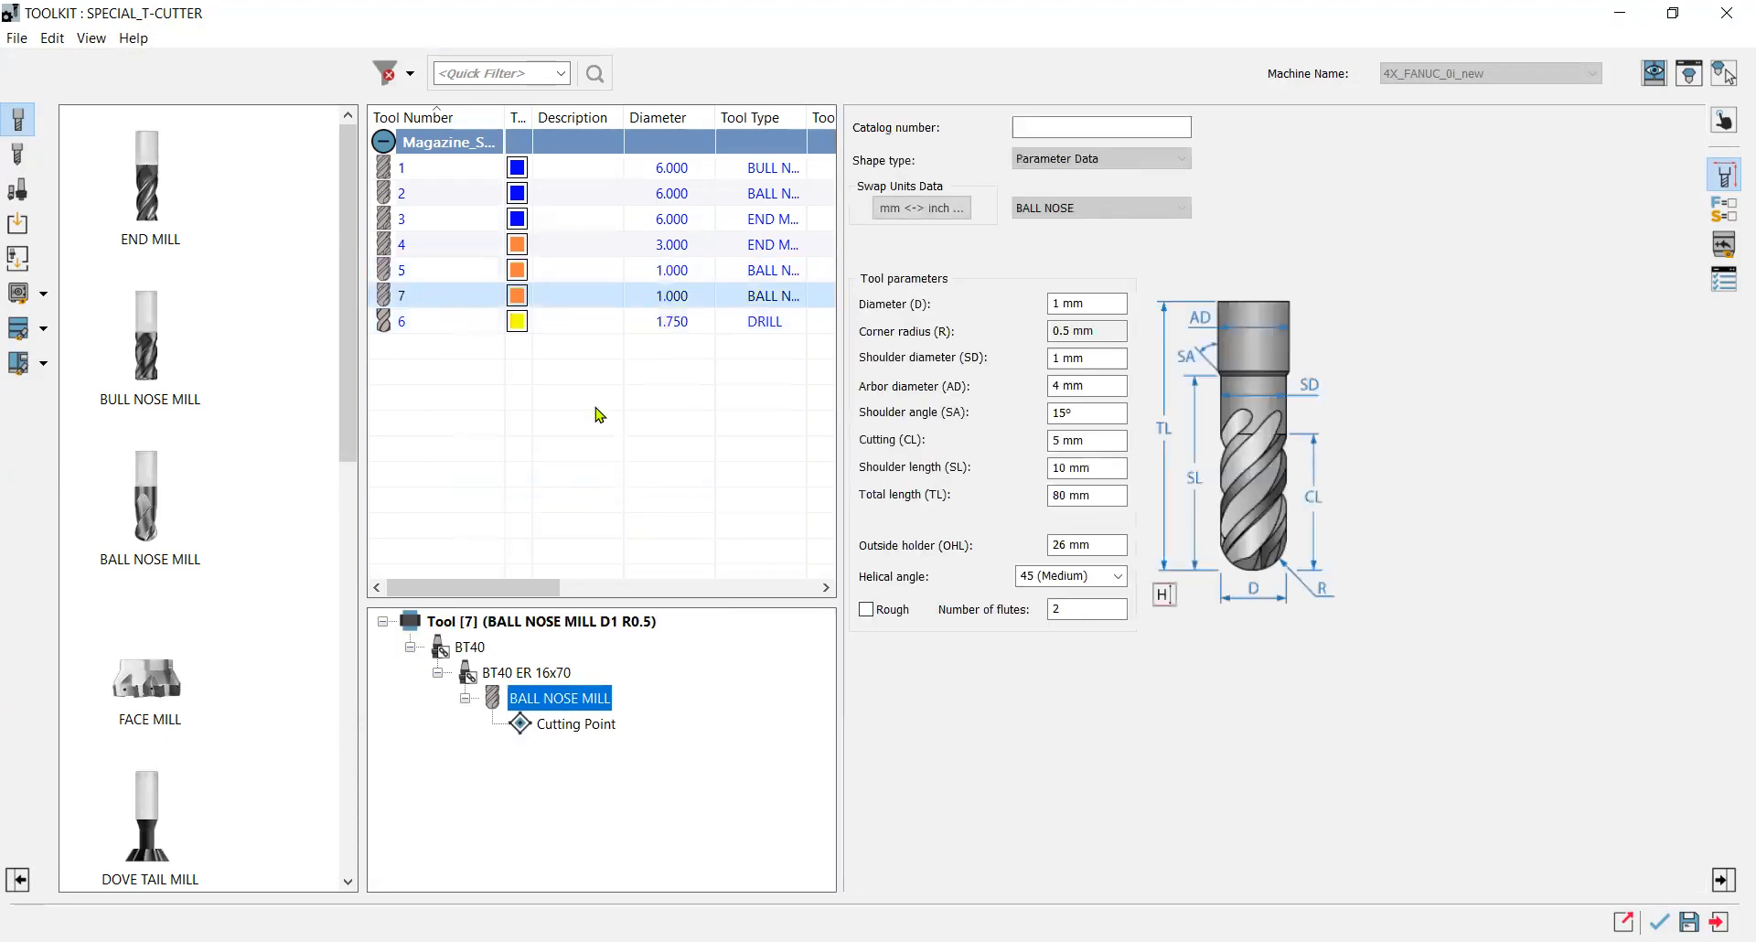
left_click(1103, 311)
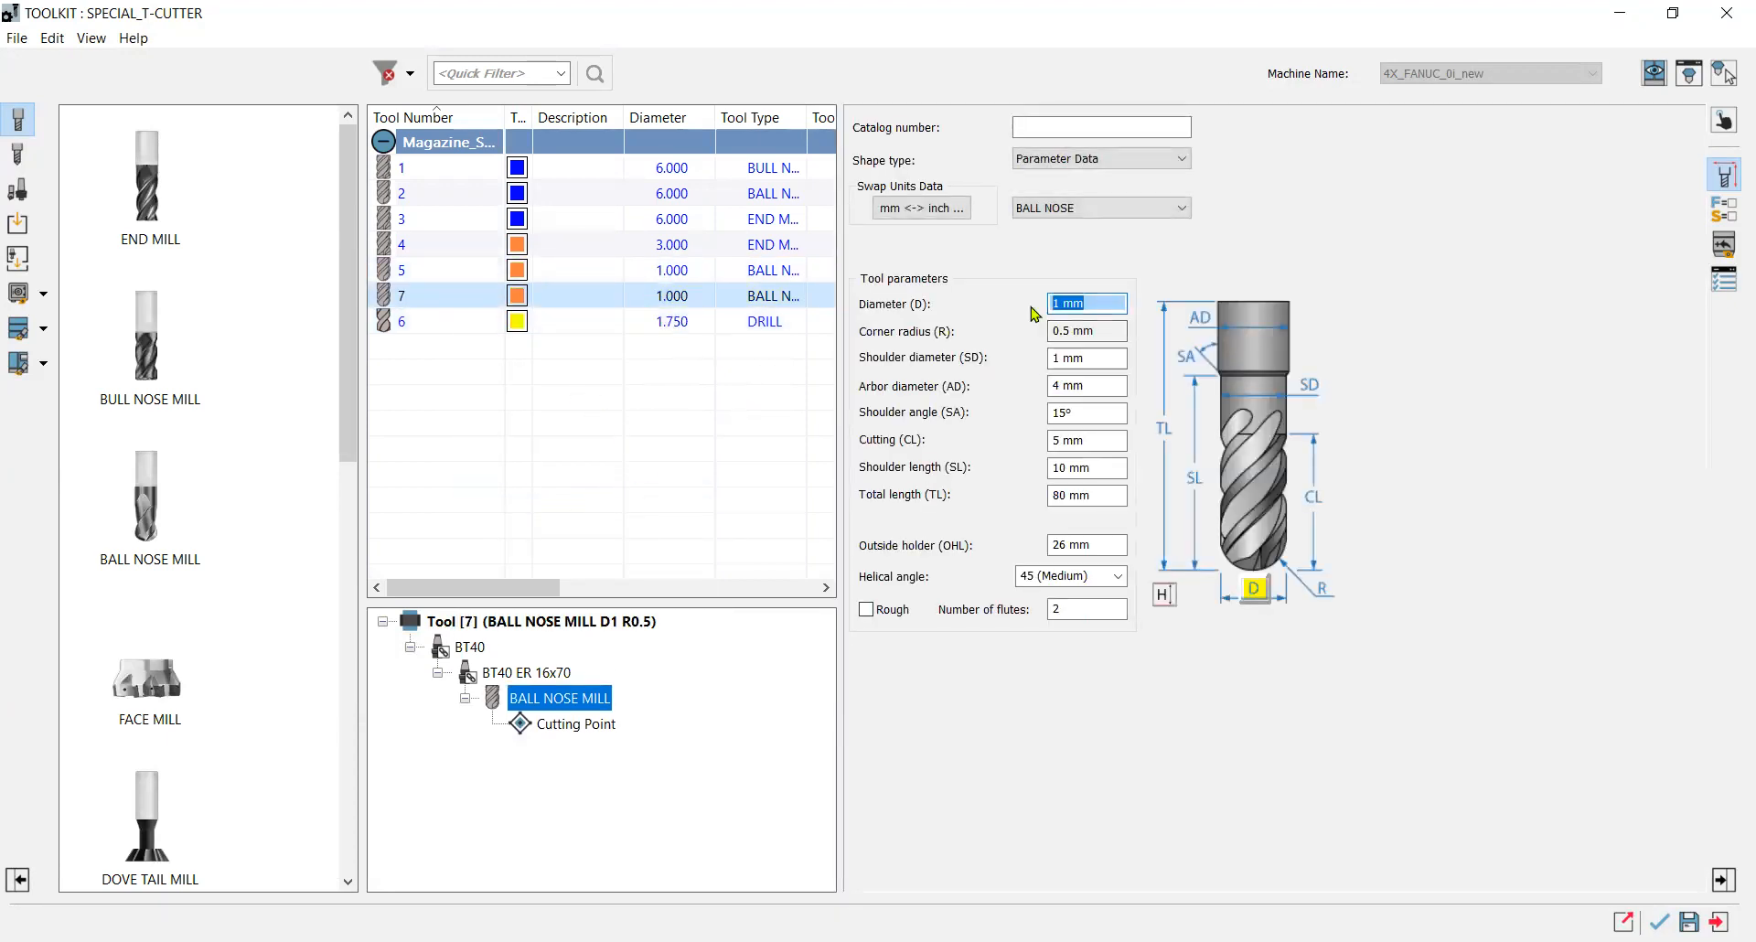
type("5")
left_click(1088, 357)
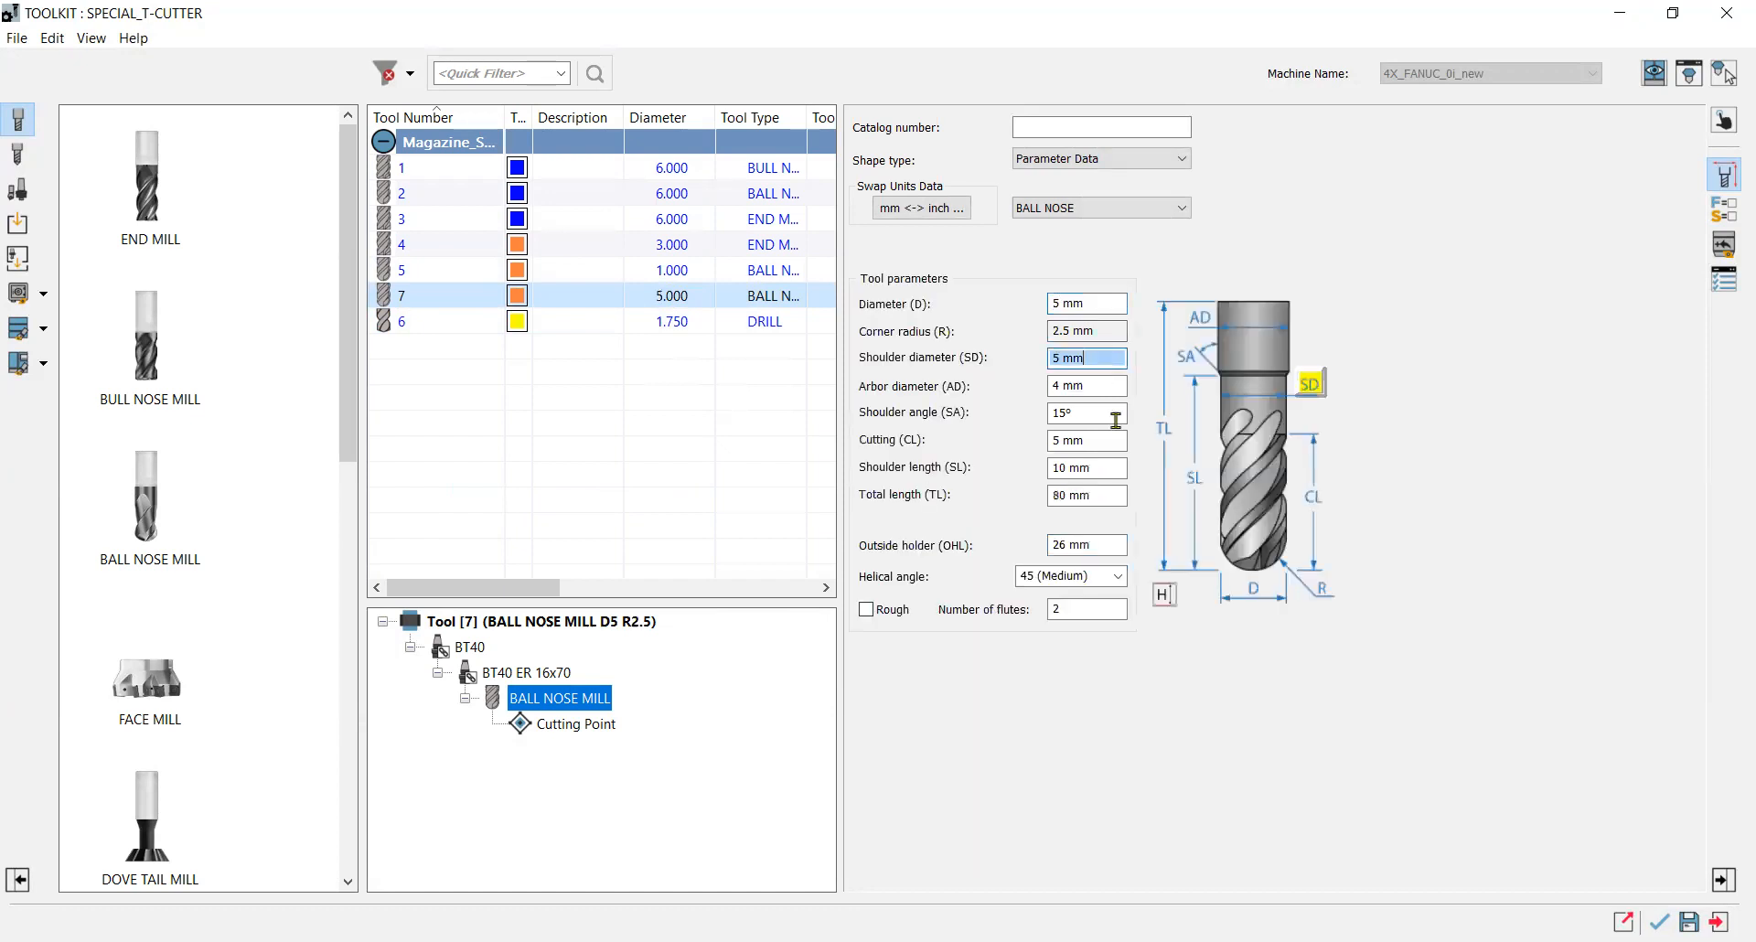
left_click(1659, 922)
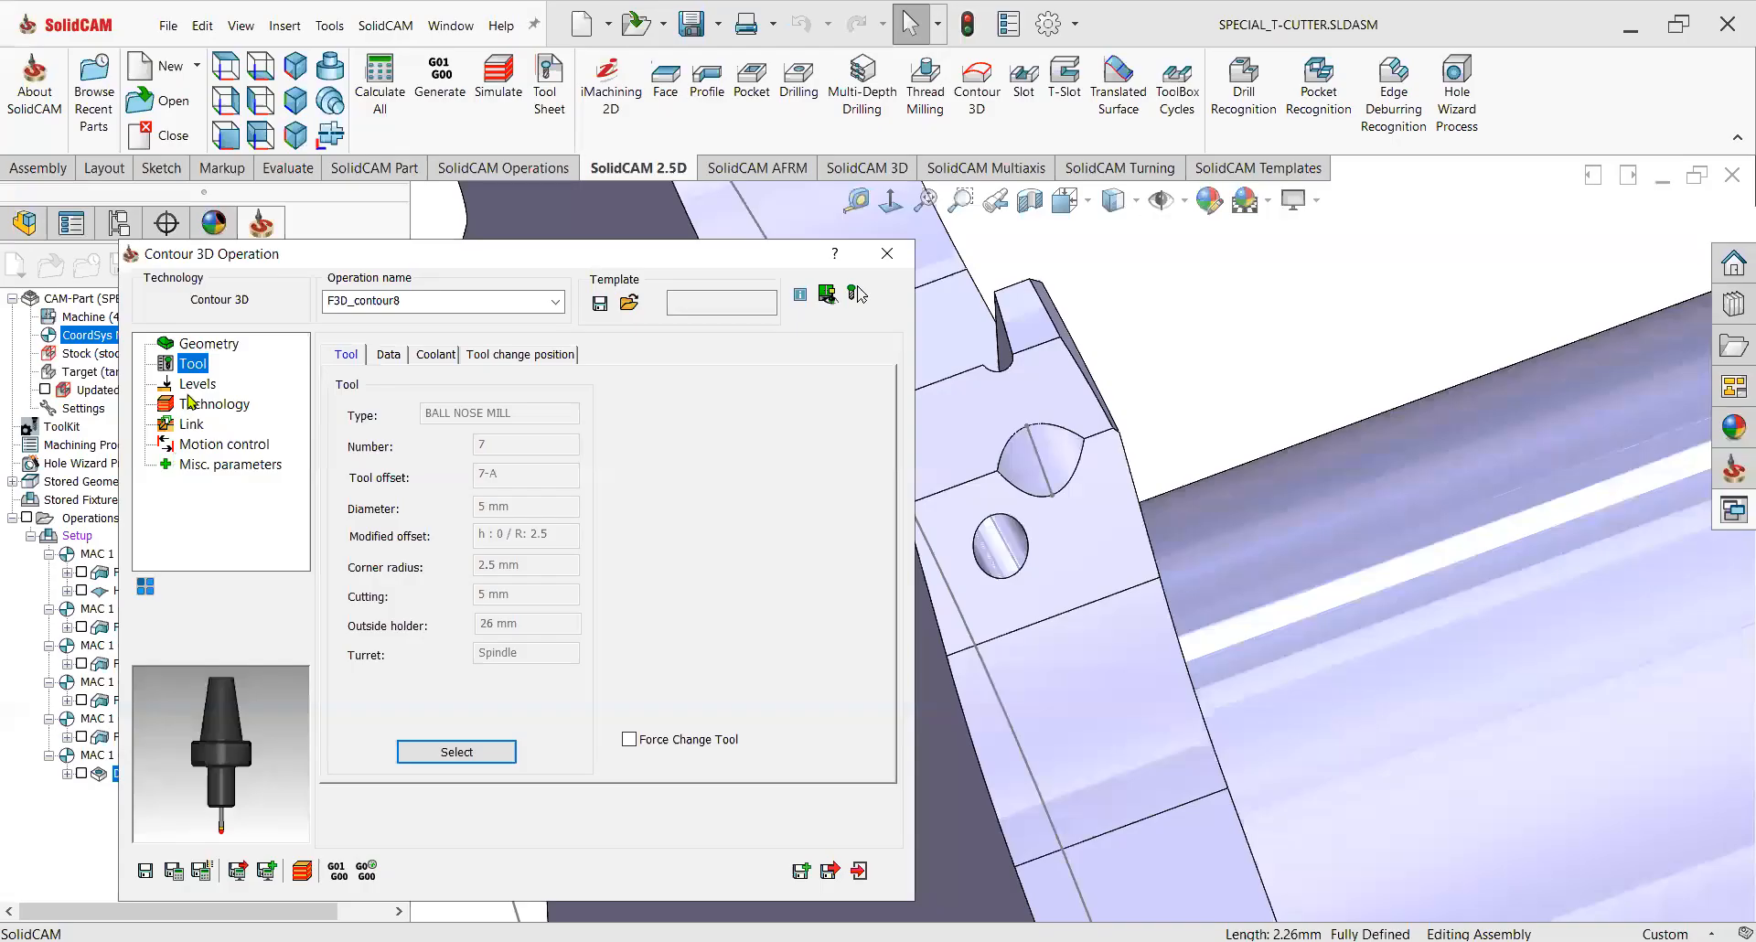
left_click(190, 403)
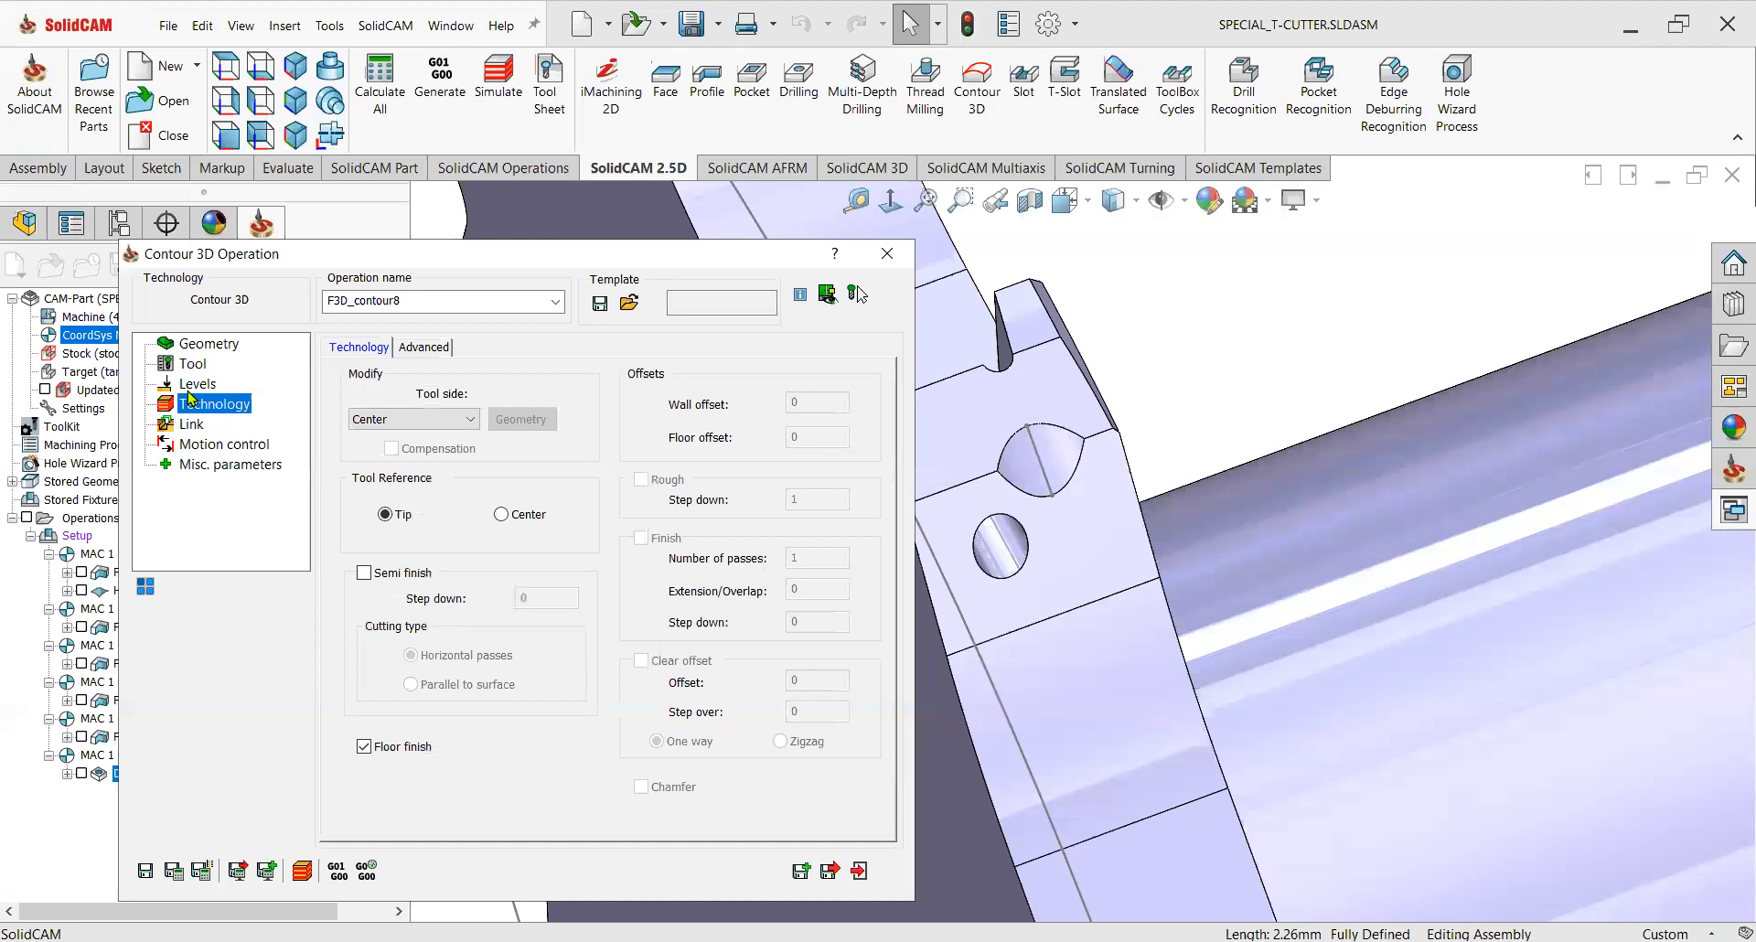
Review the Contour 3D operation's levels, technology and link settings and inspect the toolpath on the model.
left_click(198, 383)
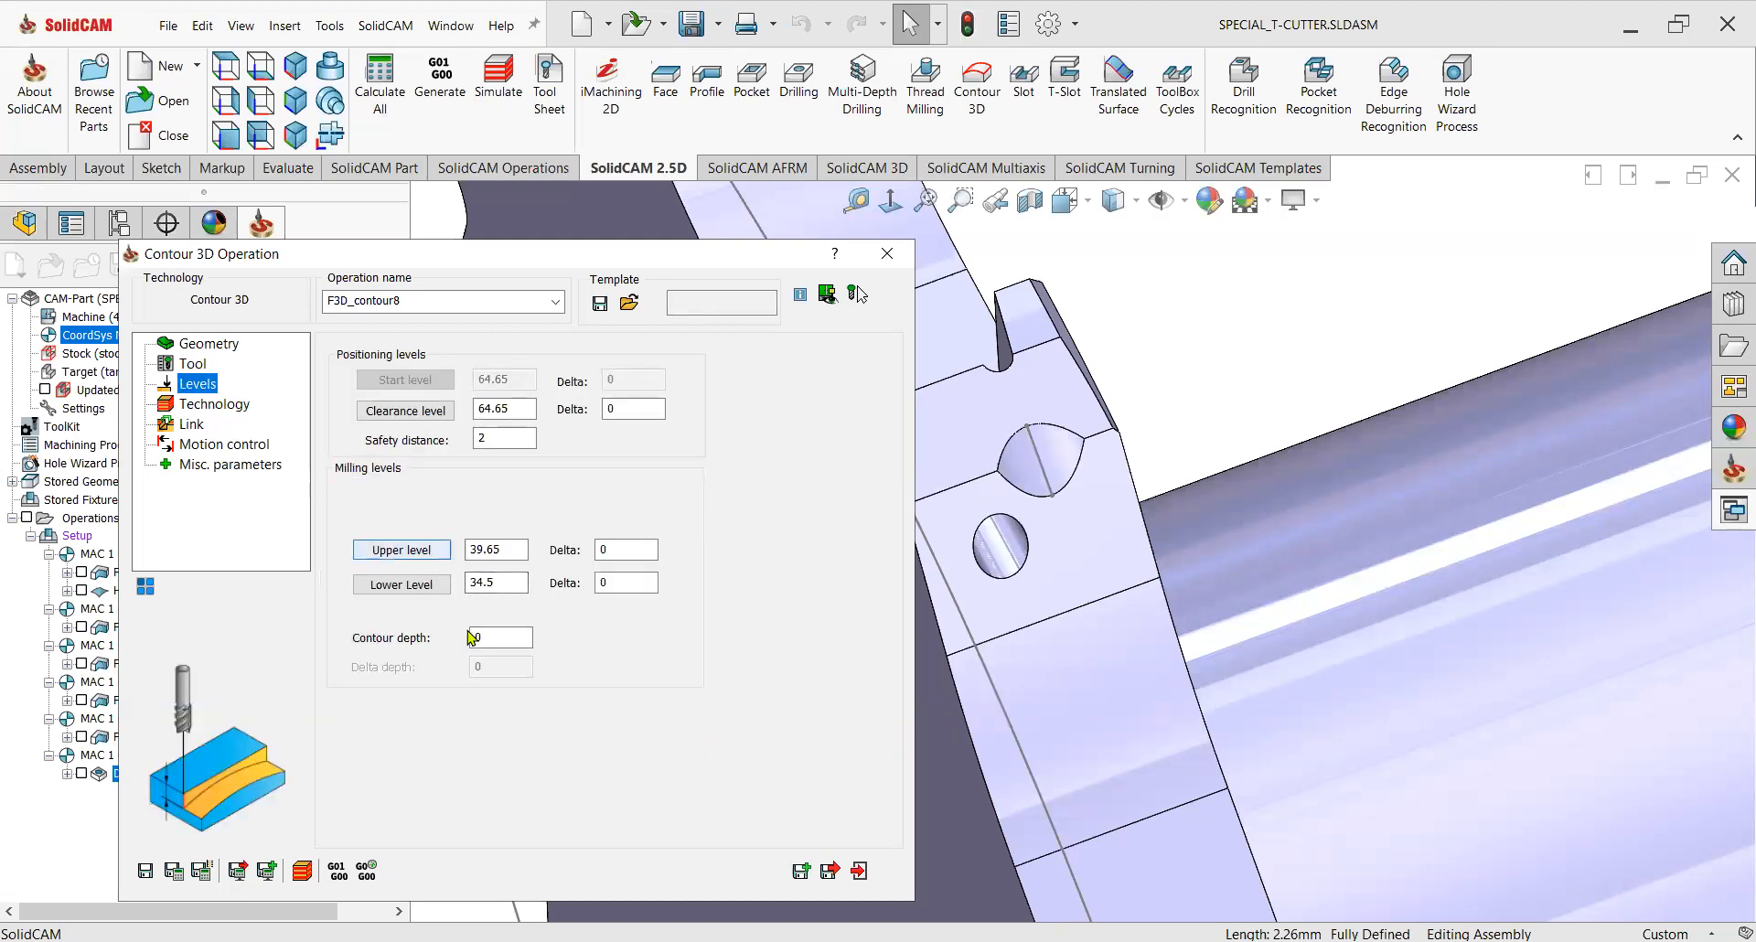
left_click(216, 406)
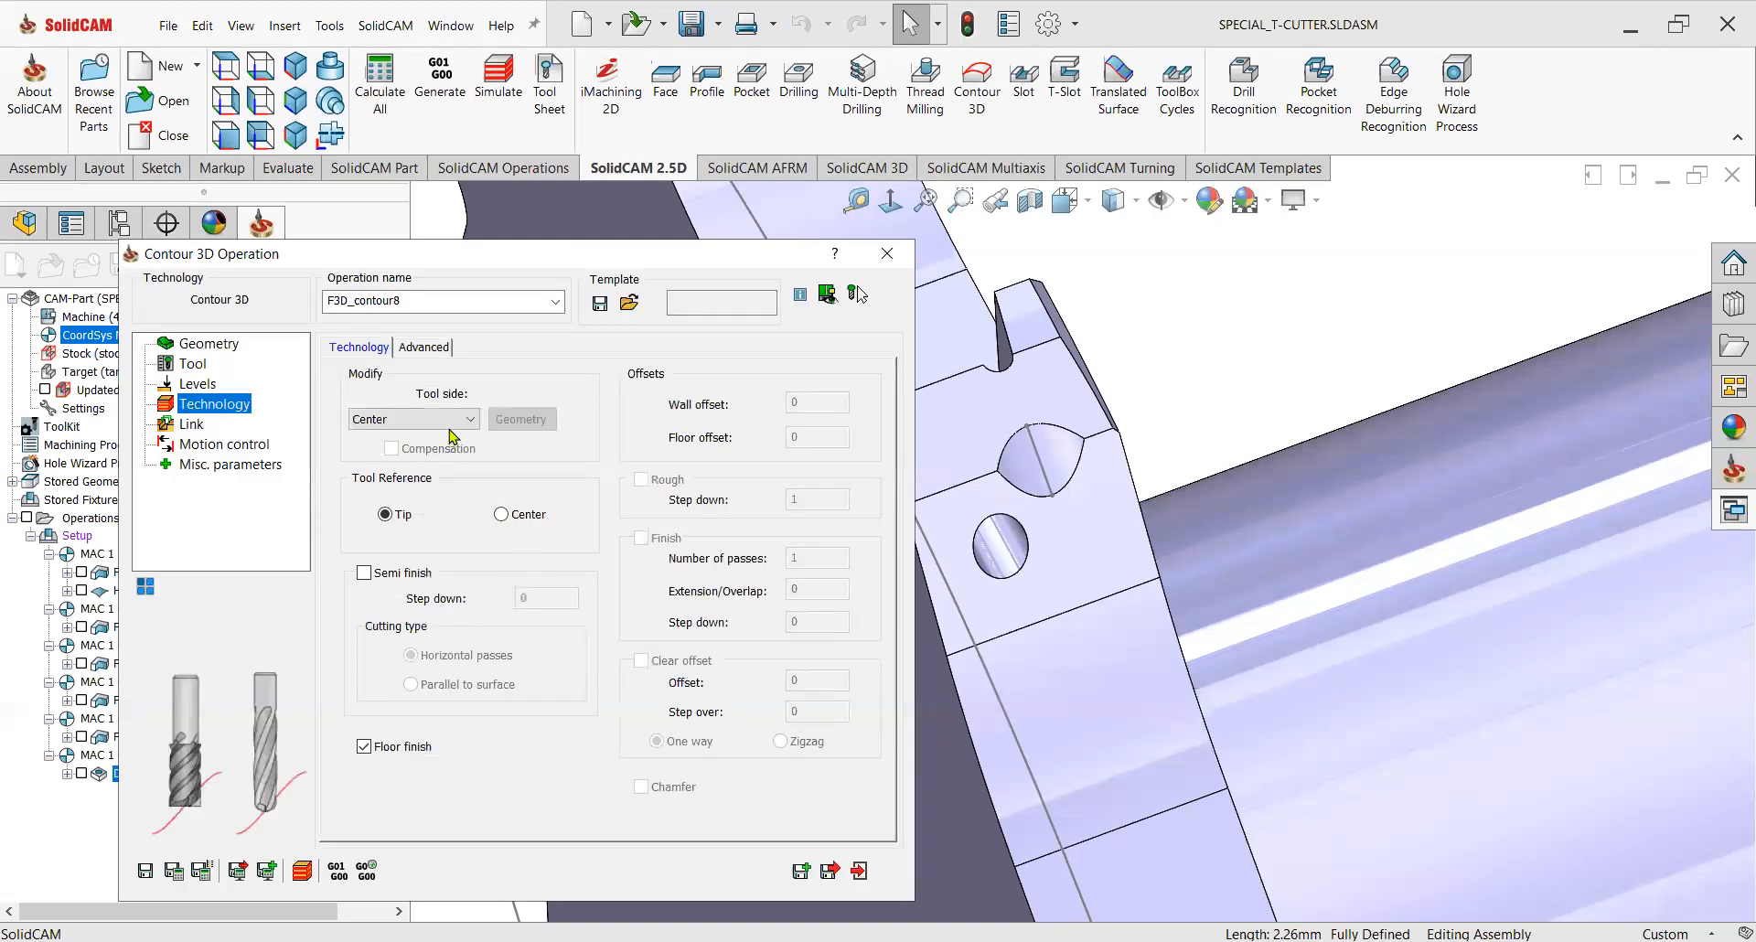
left_click(210, 444)
left_click(191, 424)
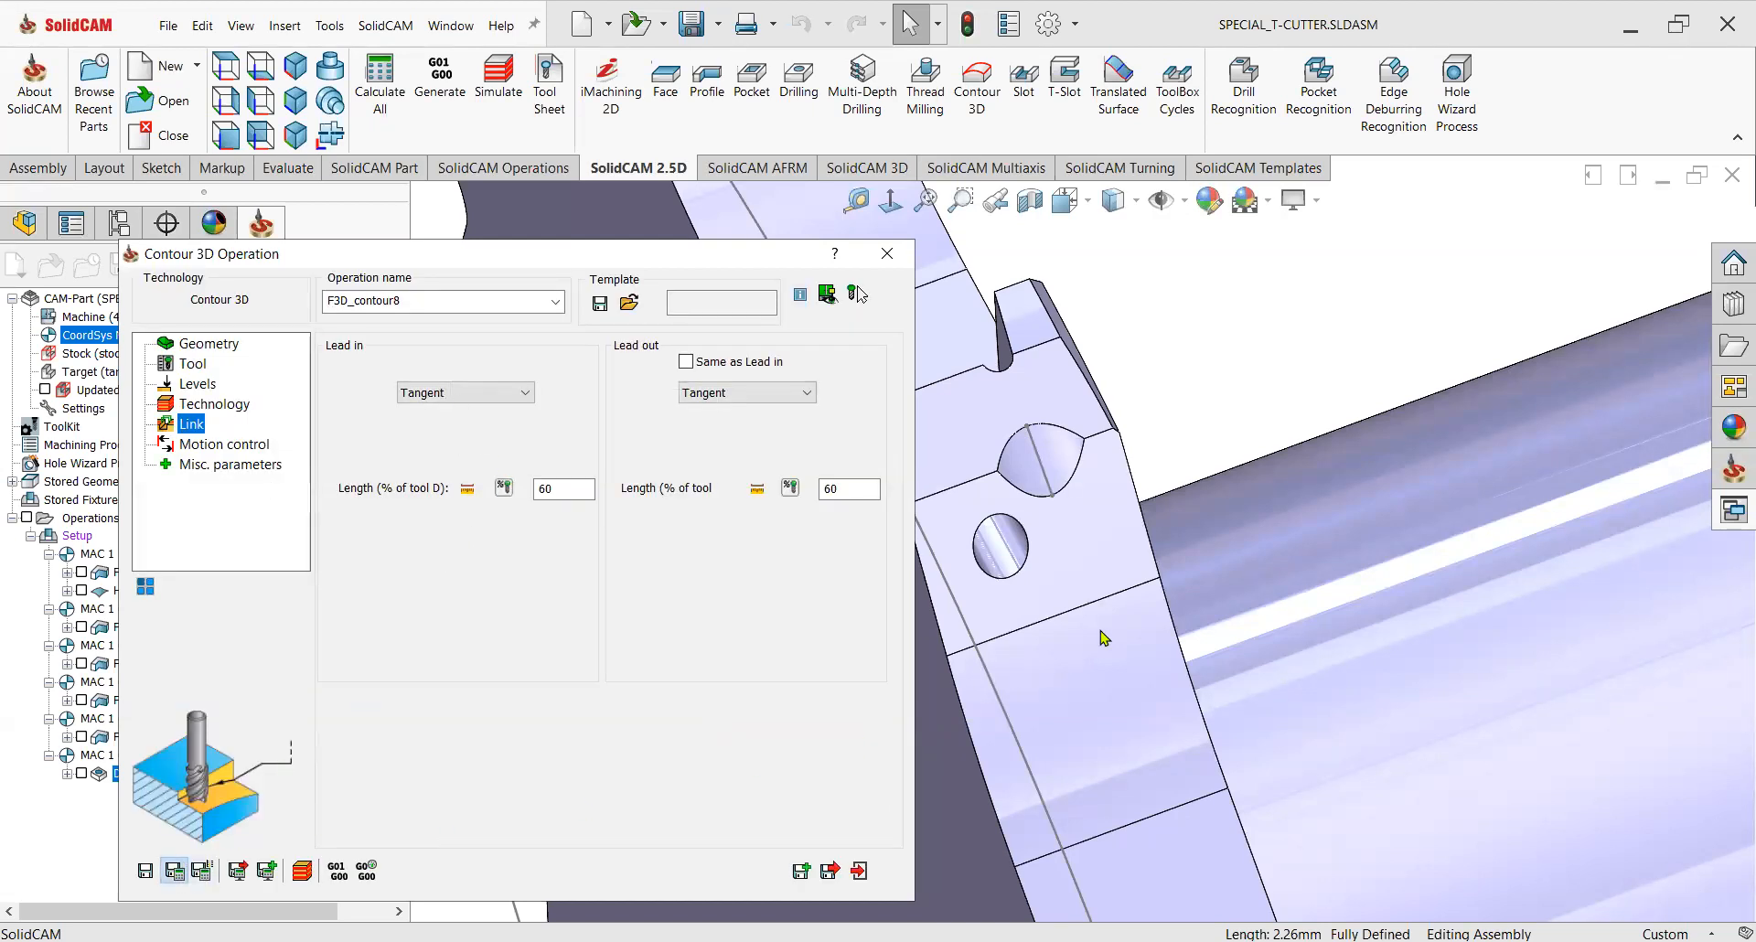
scroll(1158, 599, "up", 5)
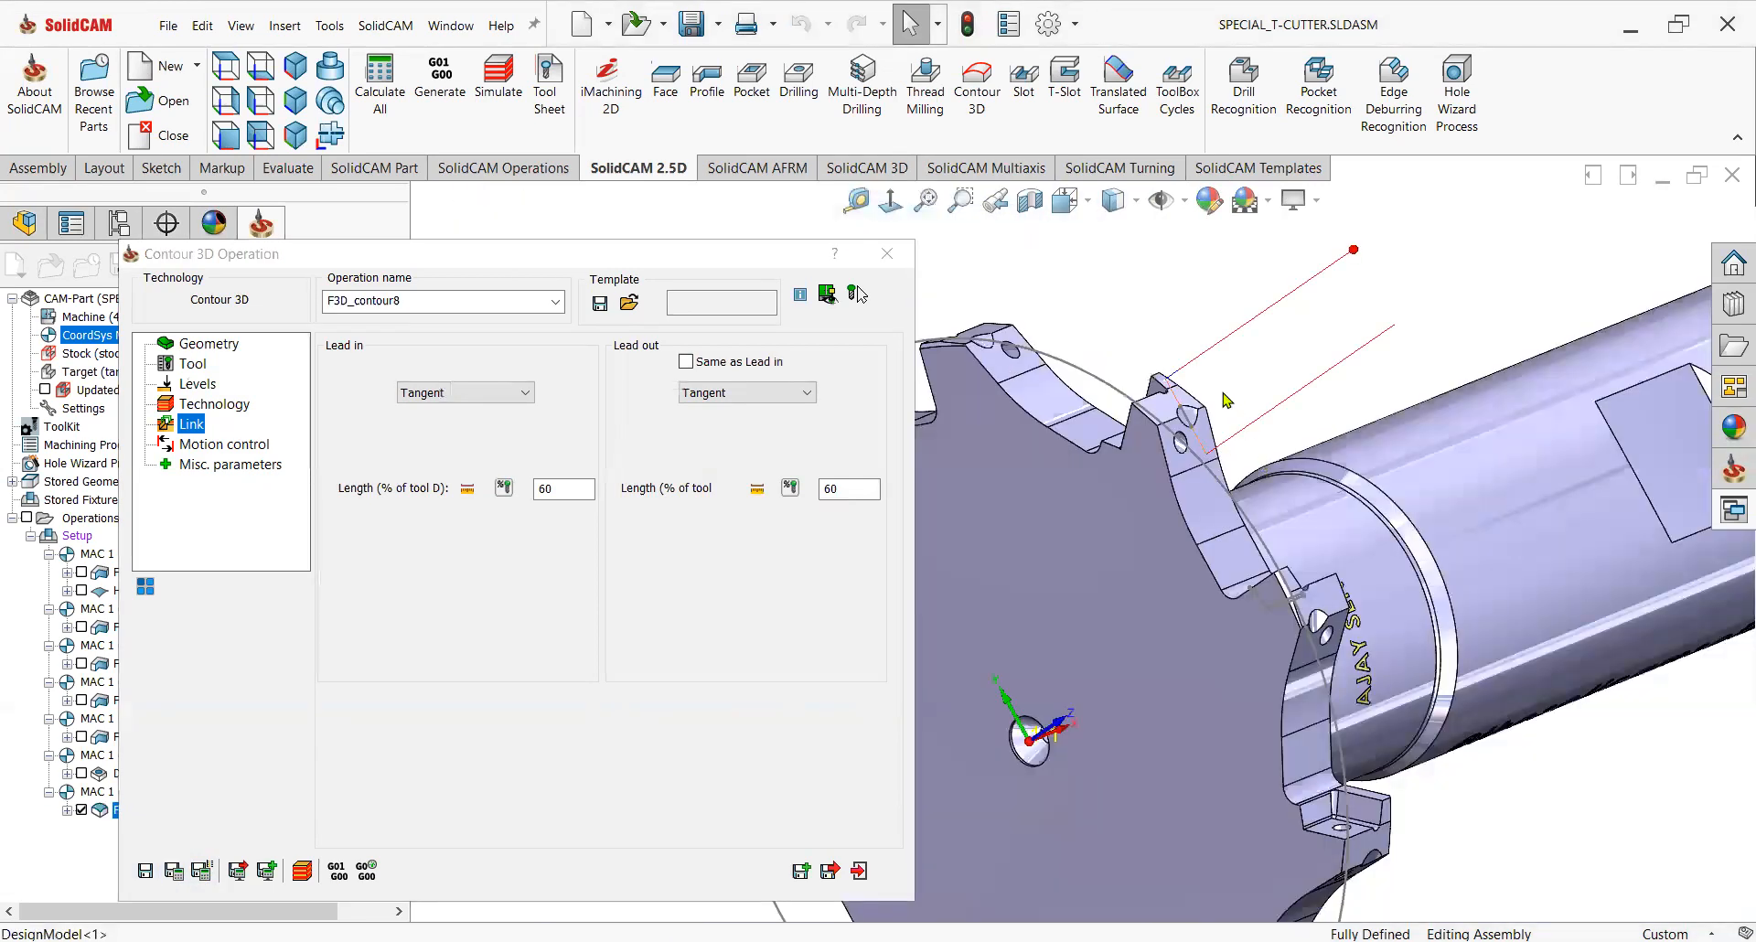
scroll(1224, 400, "down", 3)
middle_click_drag(1224, 400, 1256, 445)
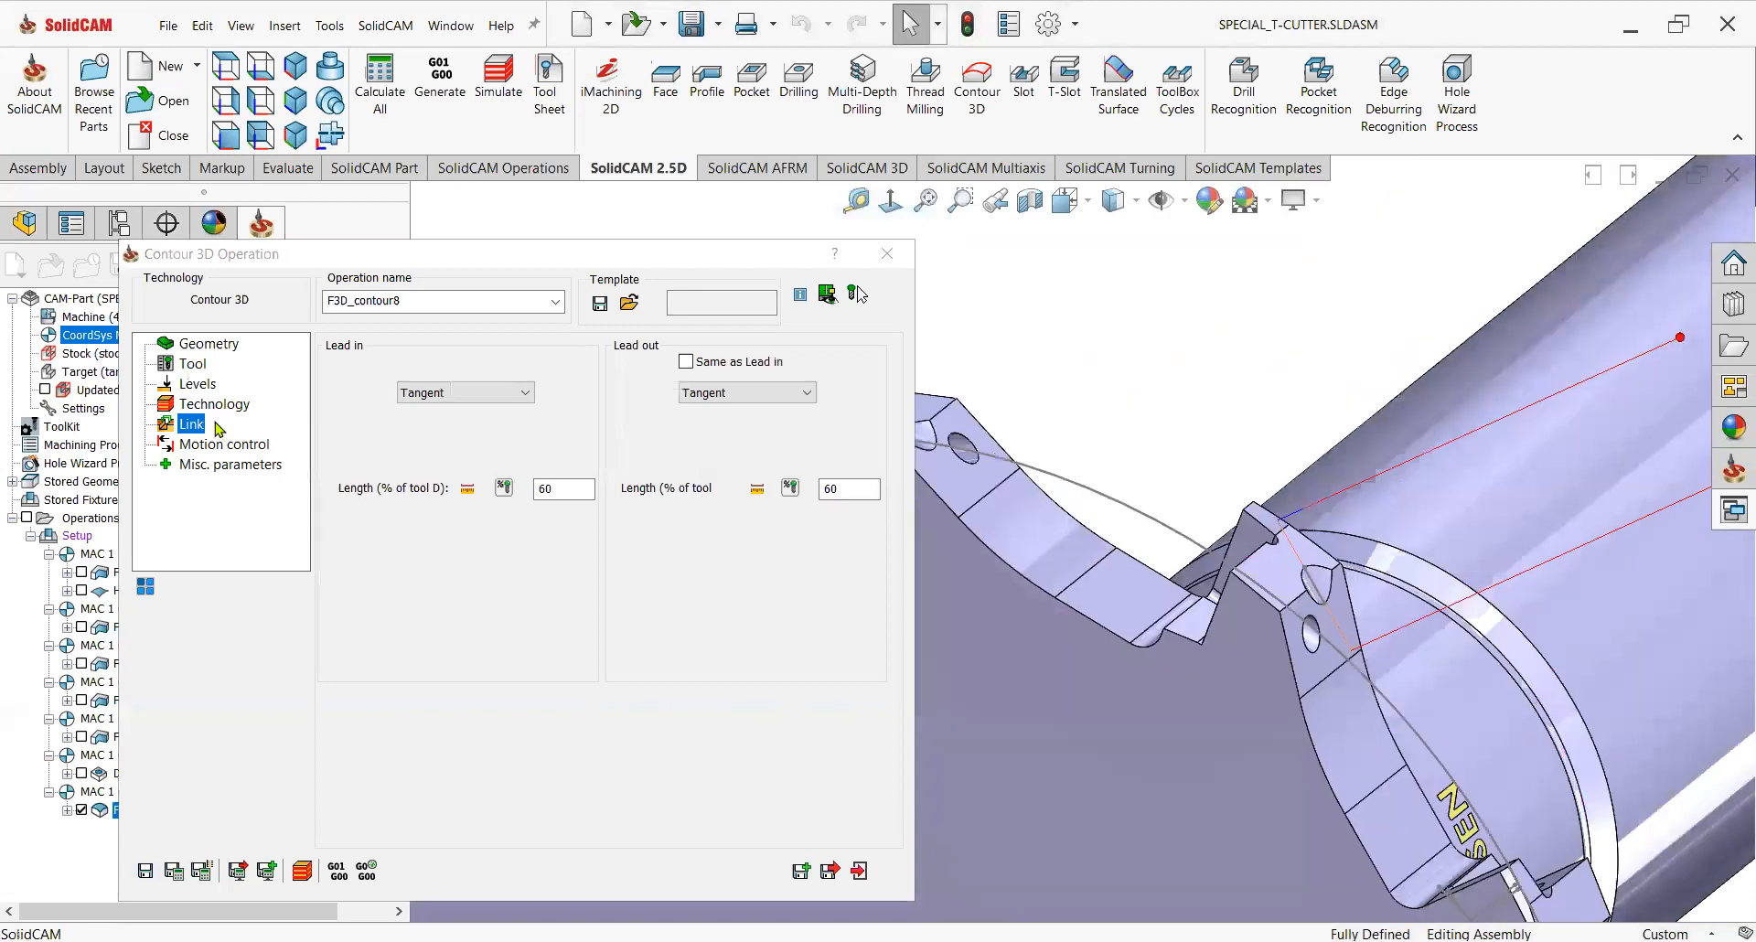
left_click(211, 404)
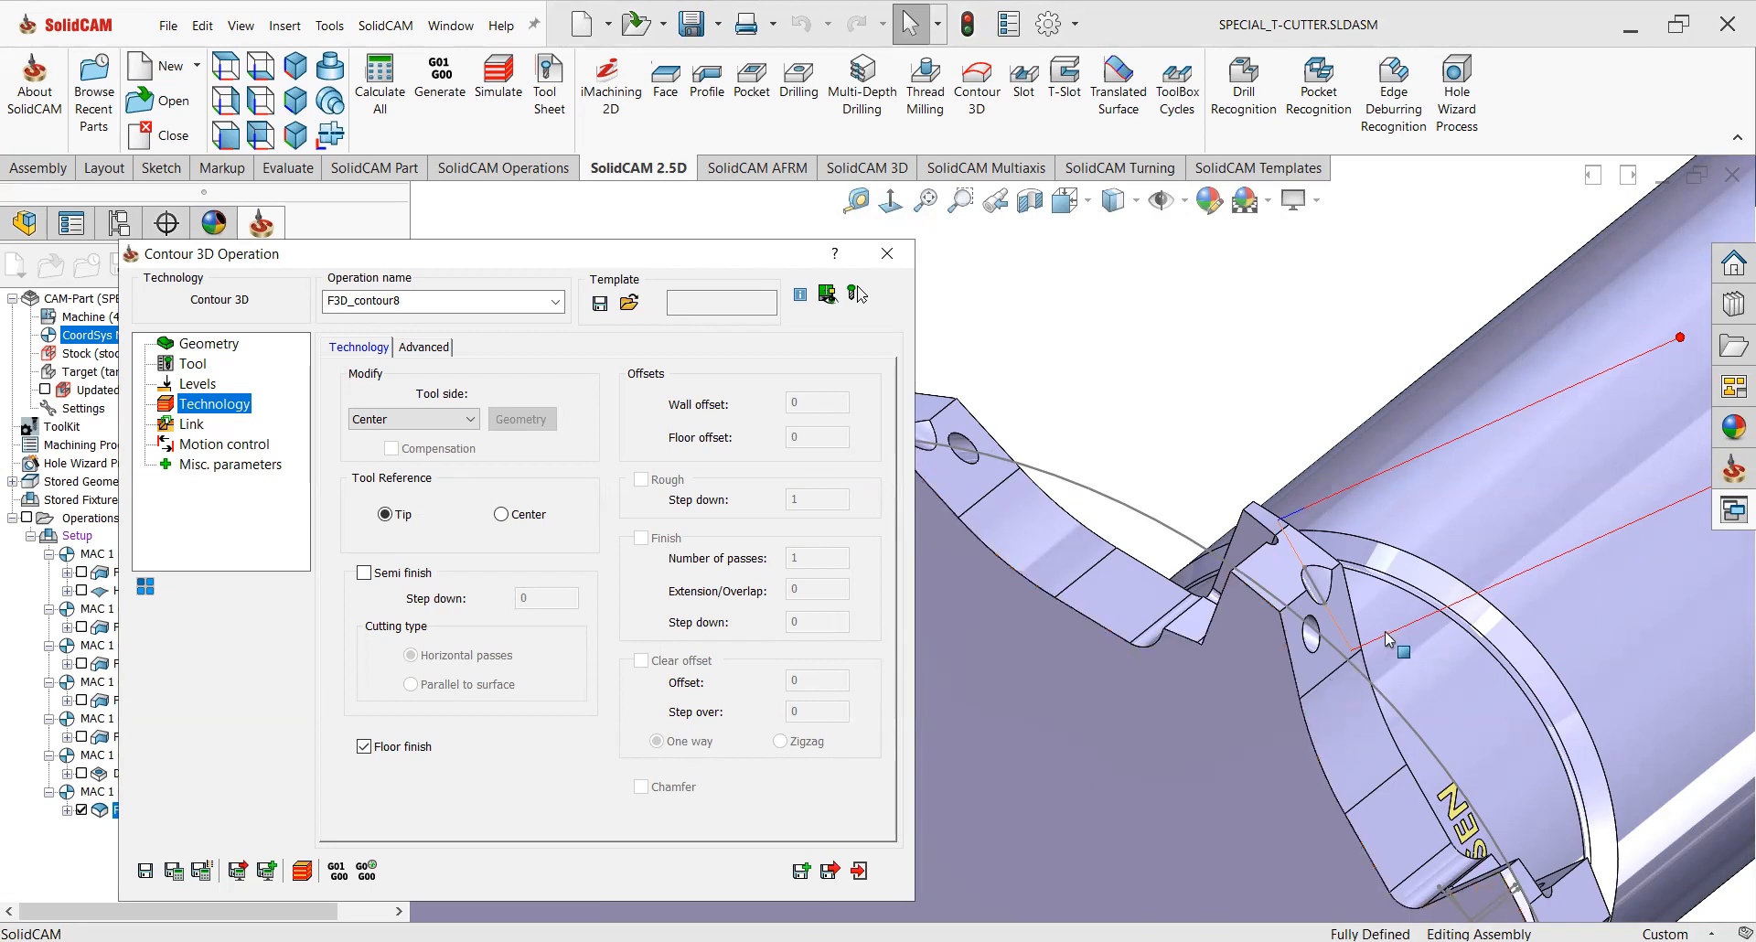
scroll(1392, 644, "up", 2)
middle_click_drag(1395, 645, 1354, 573)
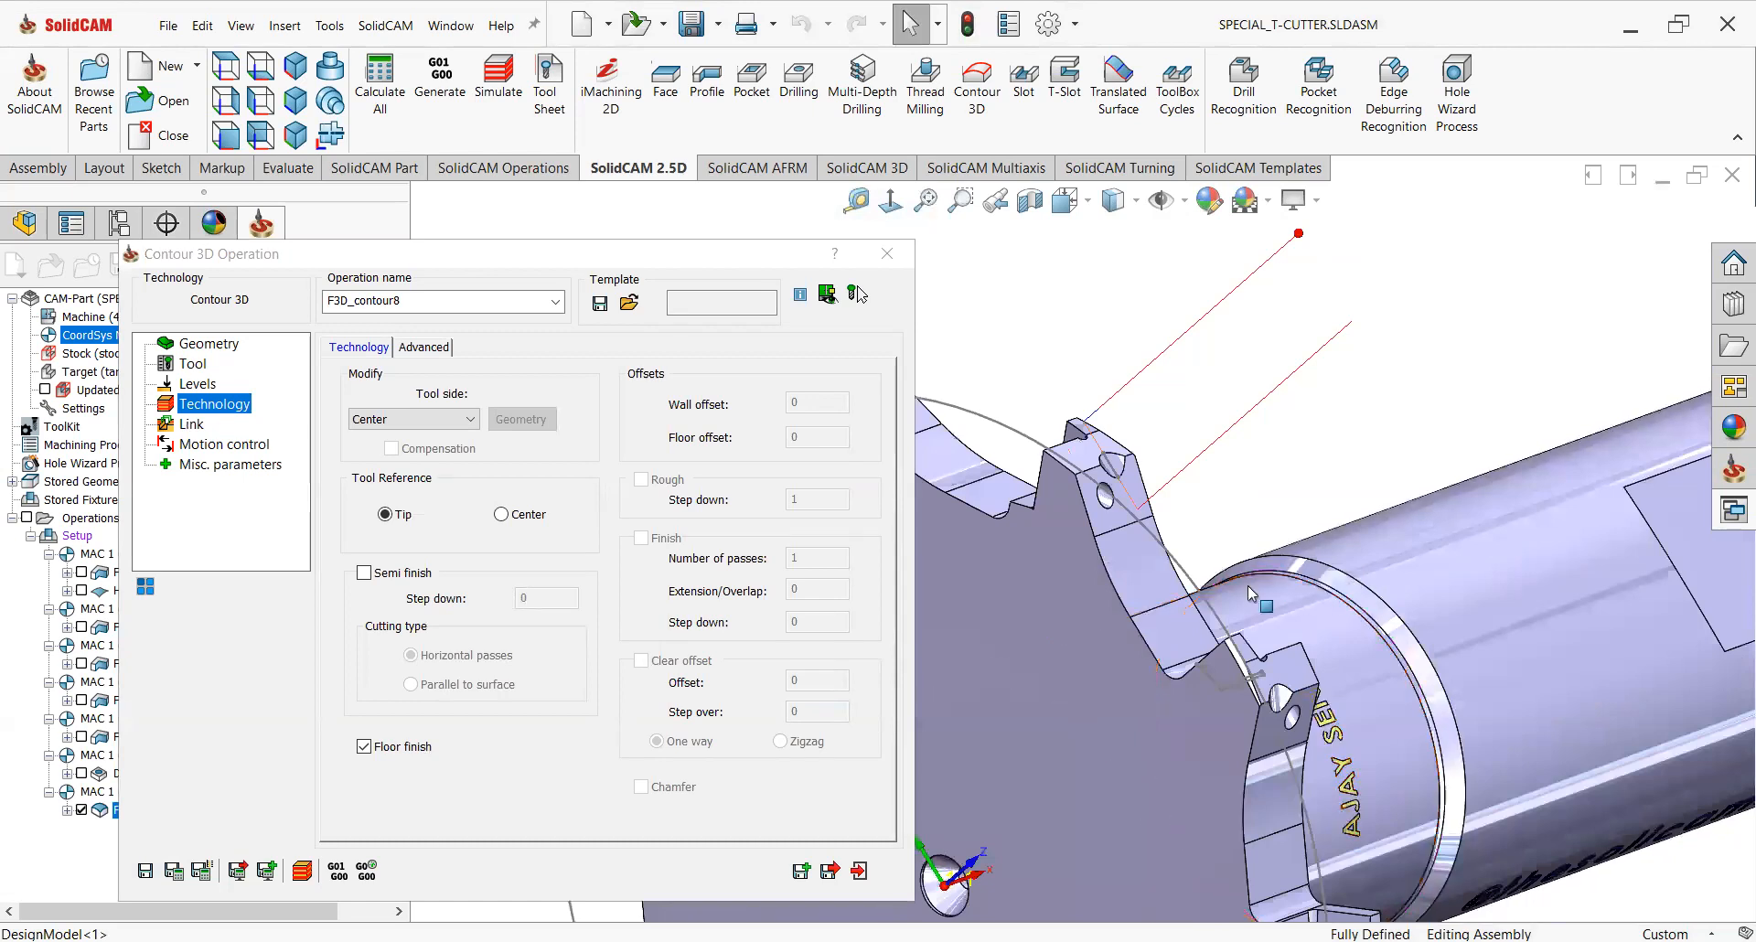
scroll(1136, 622, "up", 3)
scroll(1102, 523, "down", 2)
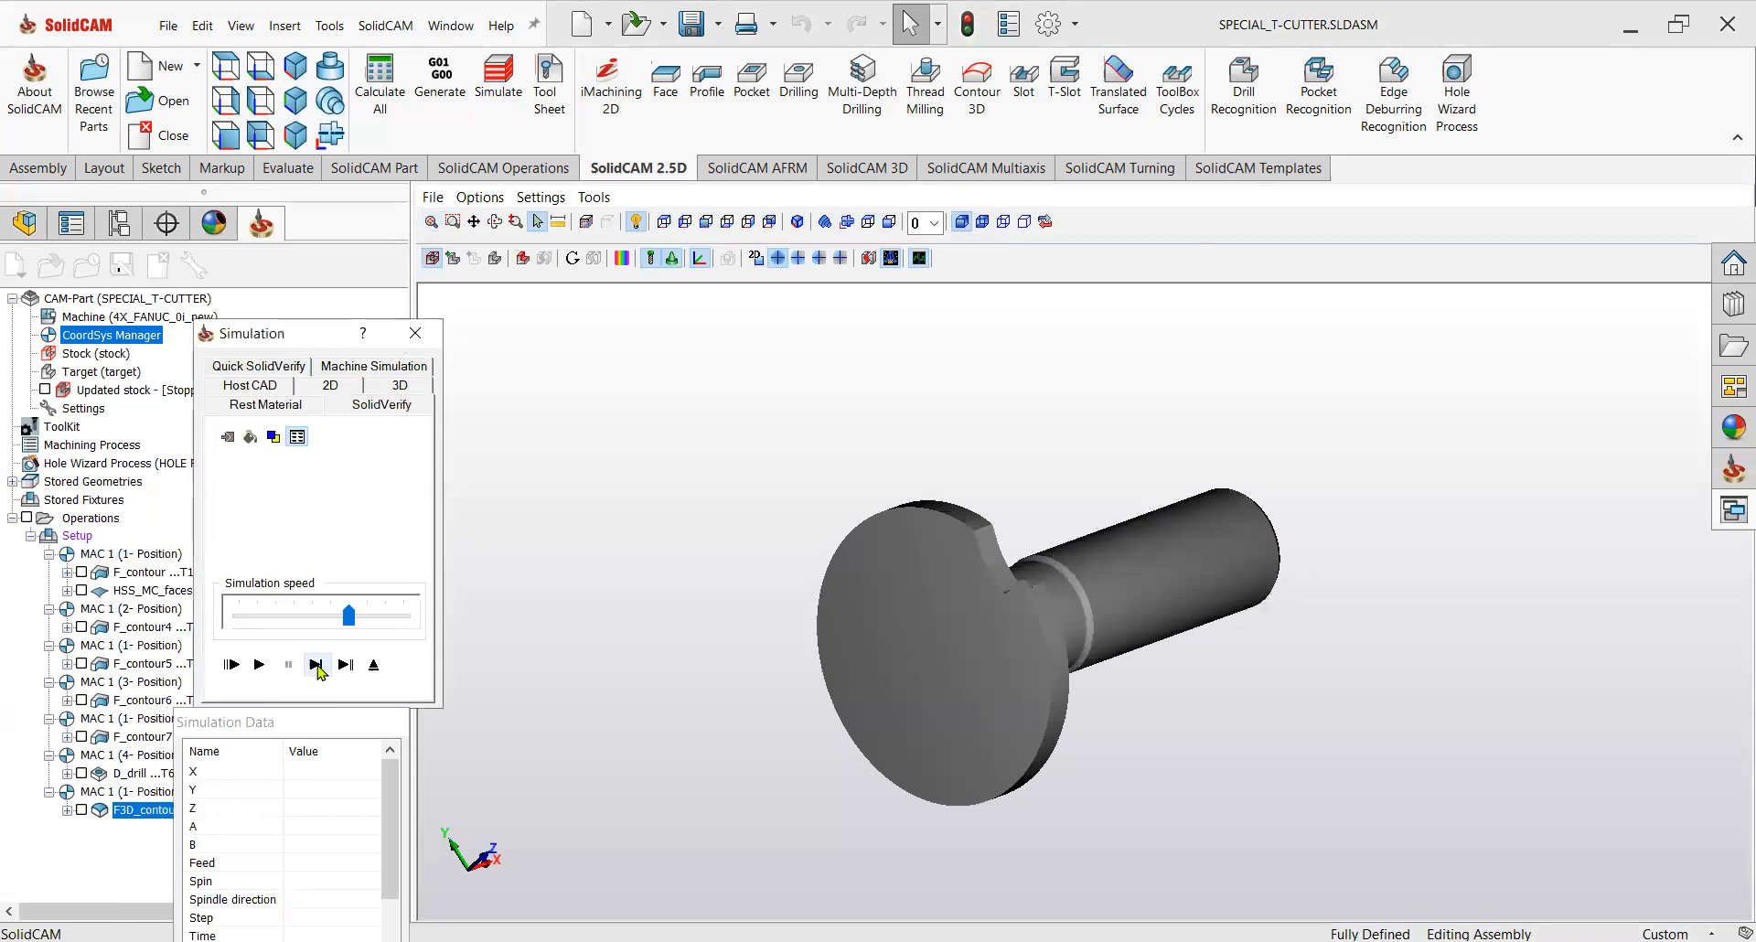
Step through the Contour 3D simulation and compare the machined stock against the target.
left_click(317, 666)
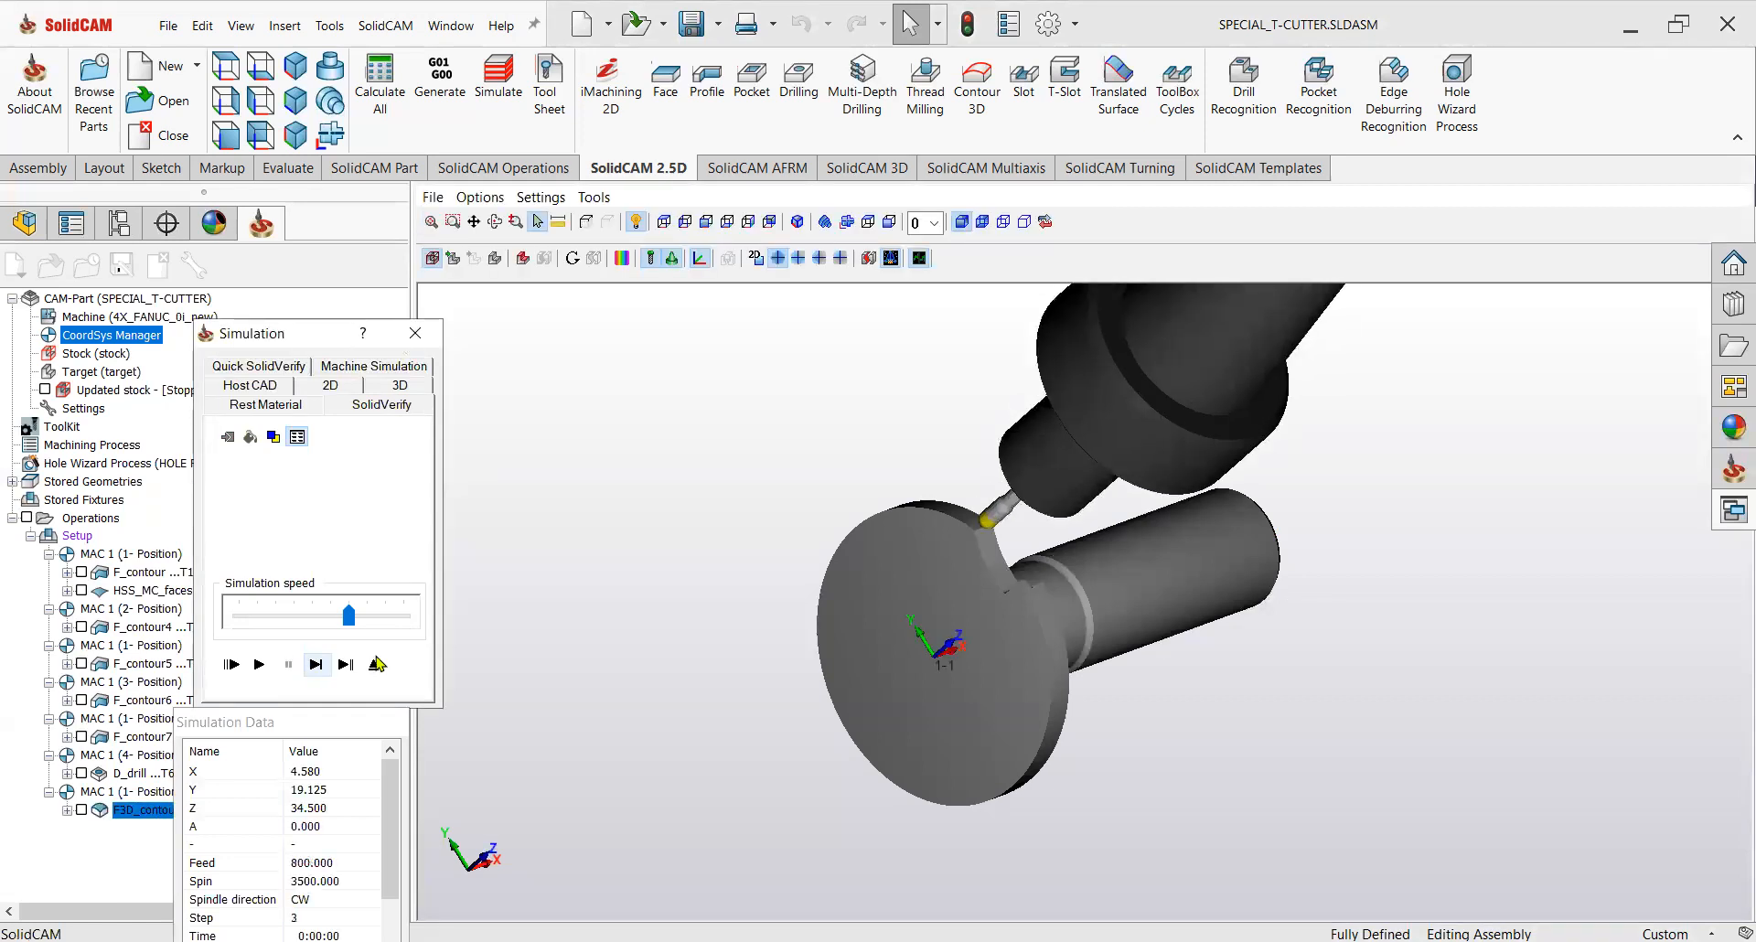
scroll(1066, 533, "up", 3)
mouse_move(1066, 533)
middle_mouse_down()
mouse_move(1059, 502)
mouse_move(1078, 506)
middle_mouse_up()
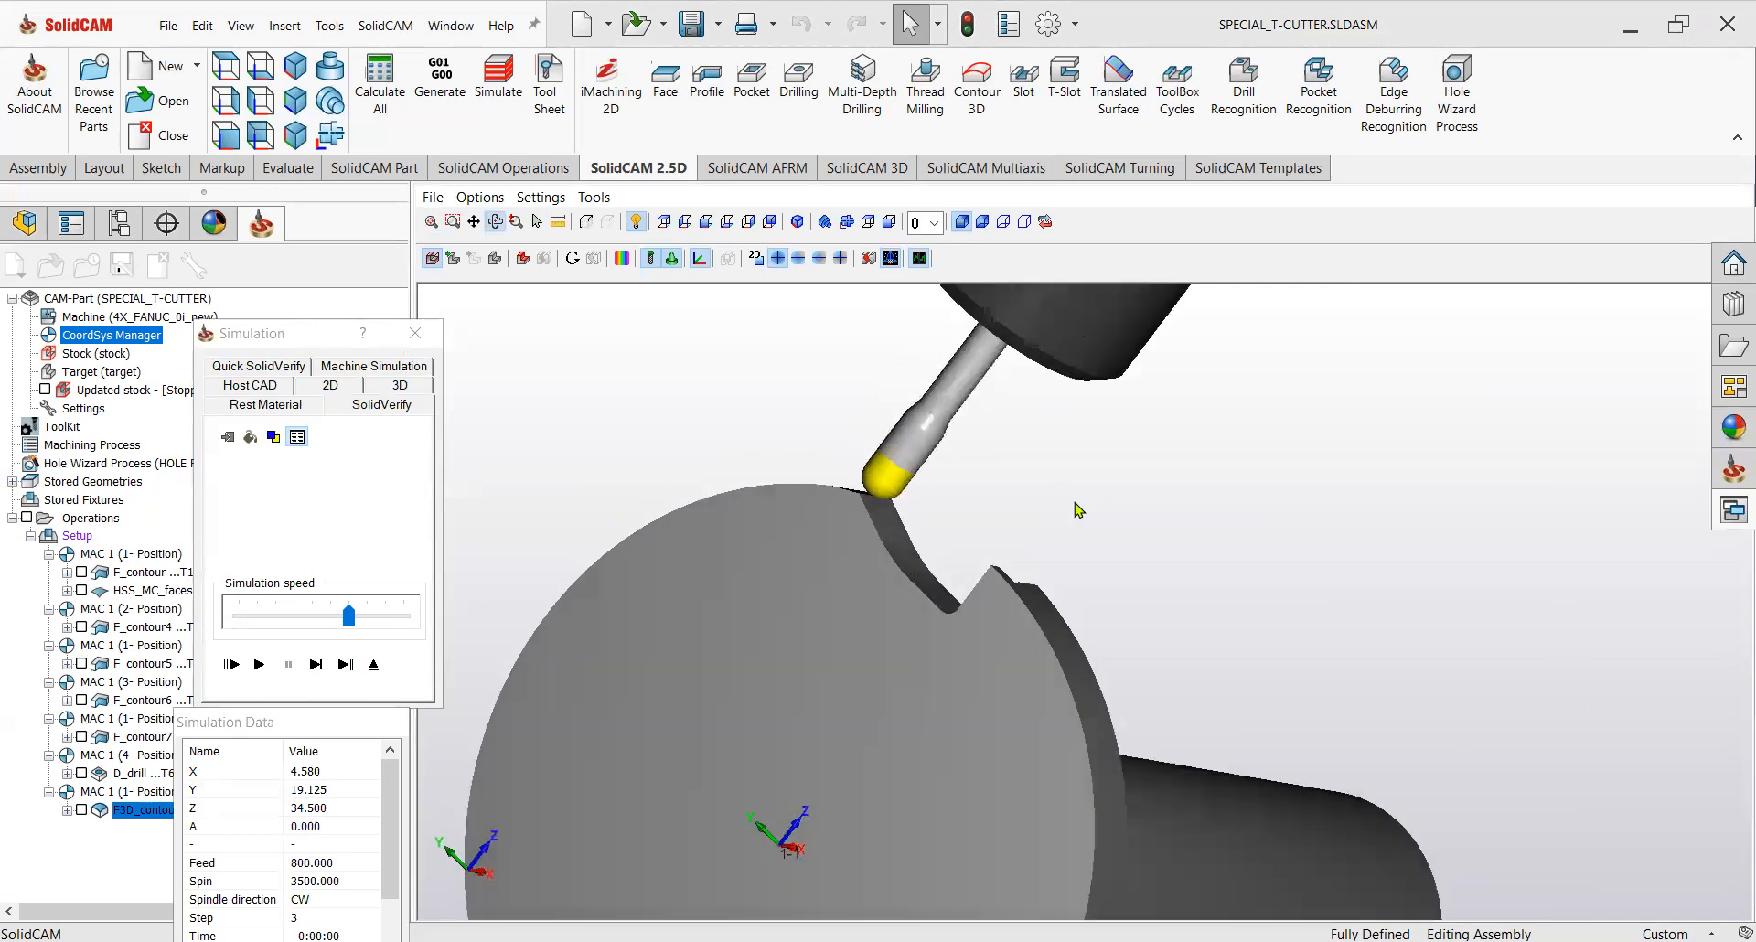
left_click(316, 665)
scroll(698, 615, "up", 2)
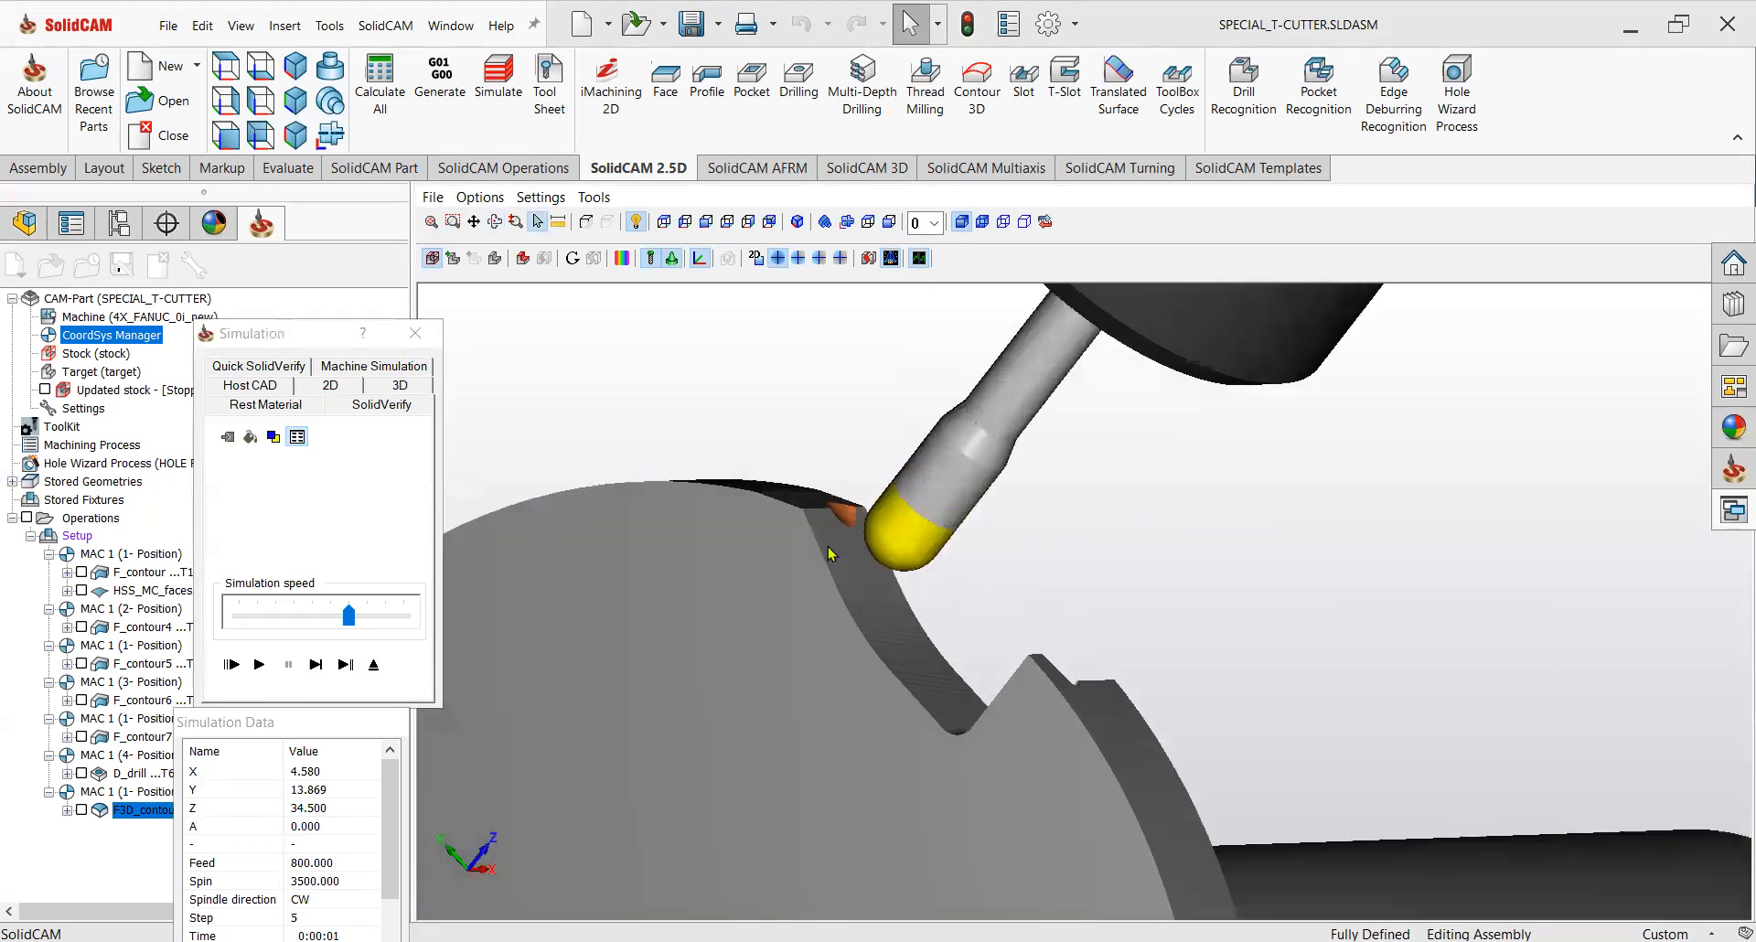
scroll(830, 553, "up", 2)
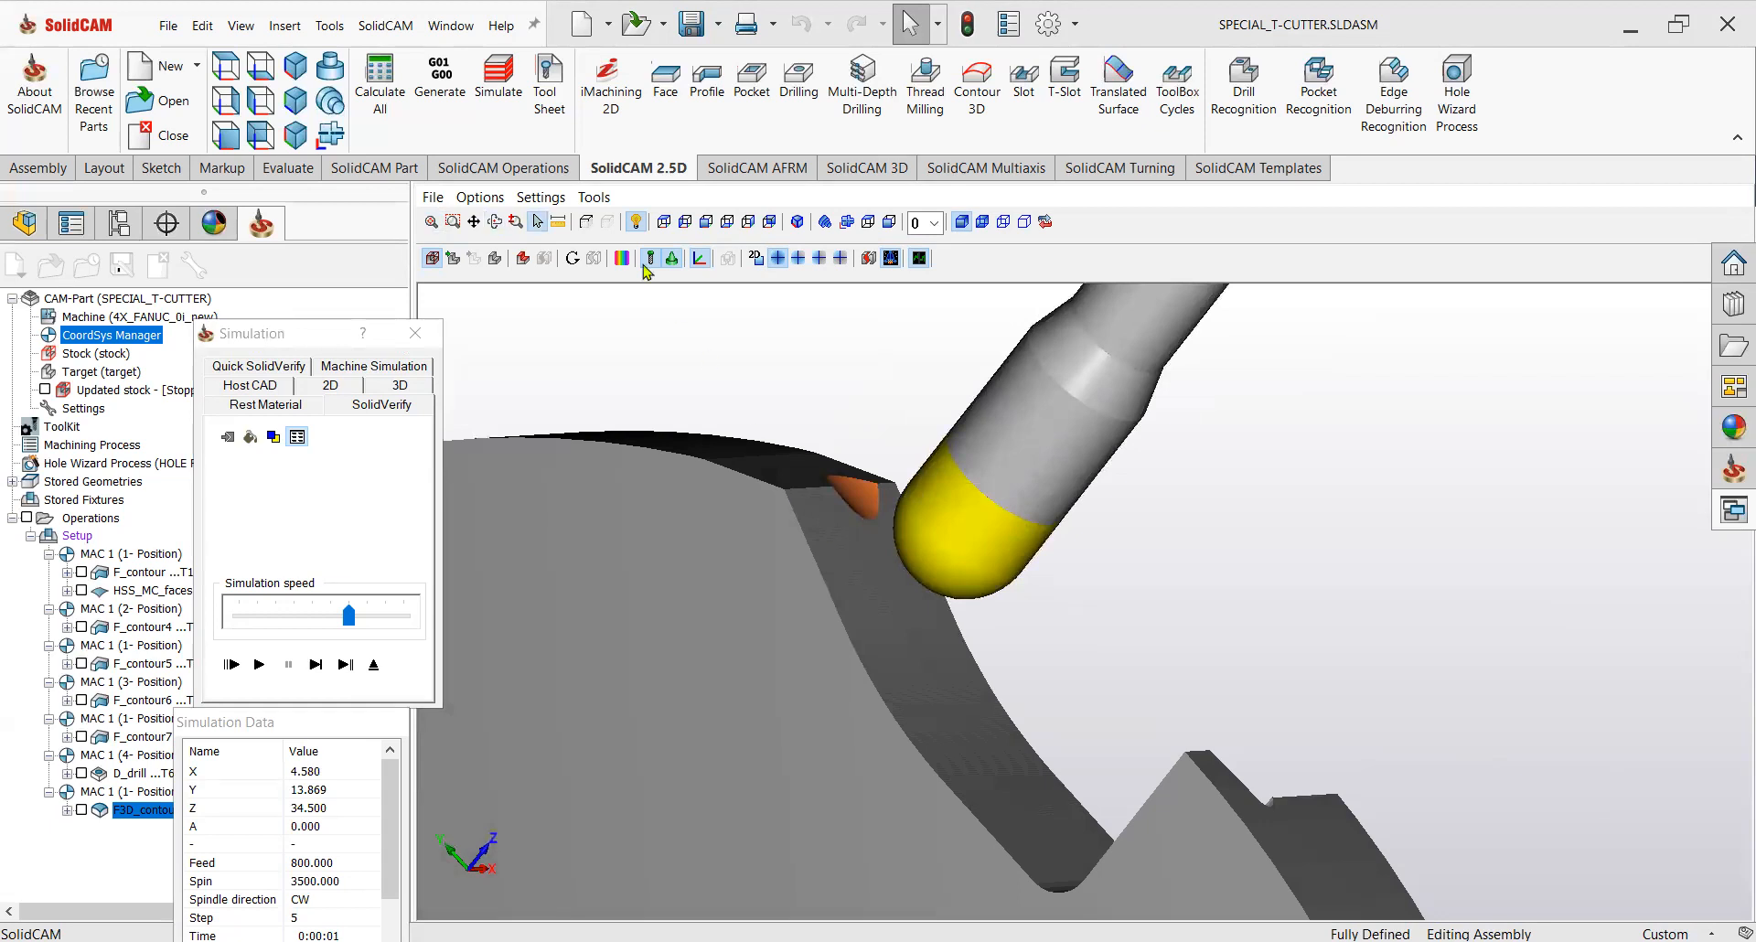
left_click(1334, 266)
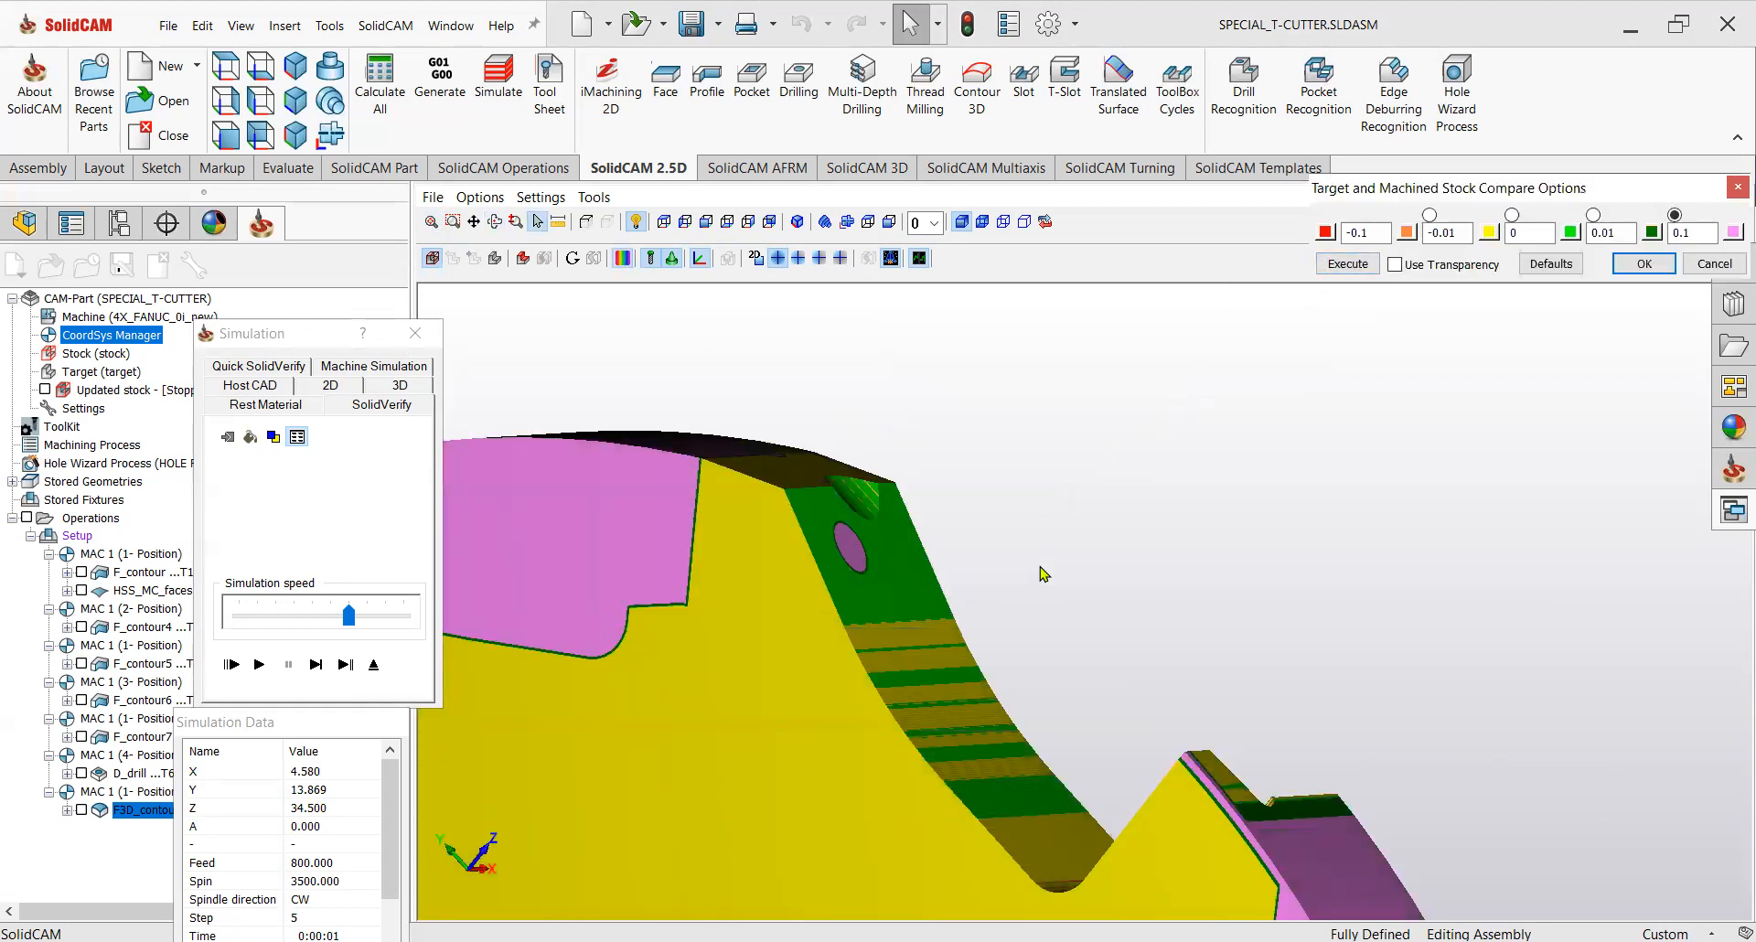
scroll(1044, 573, "down", 3)
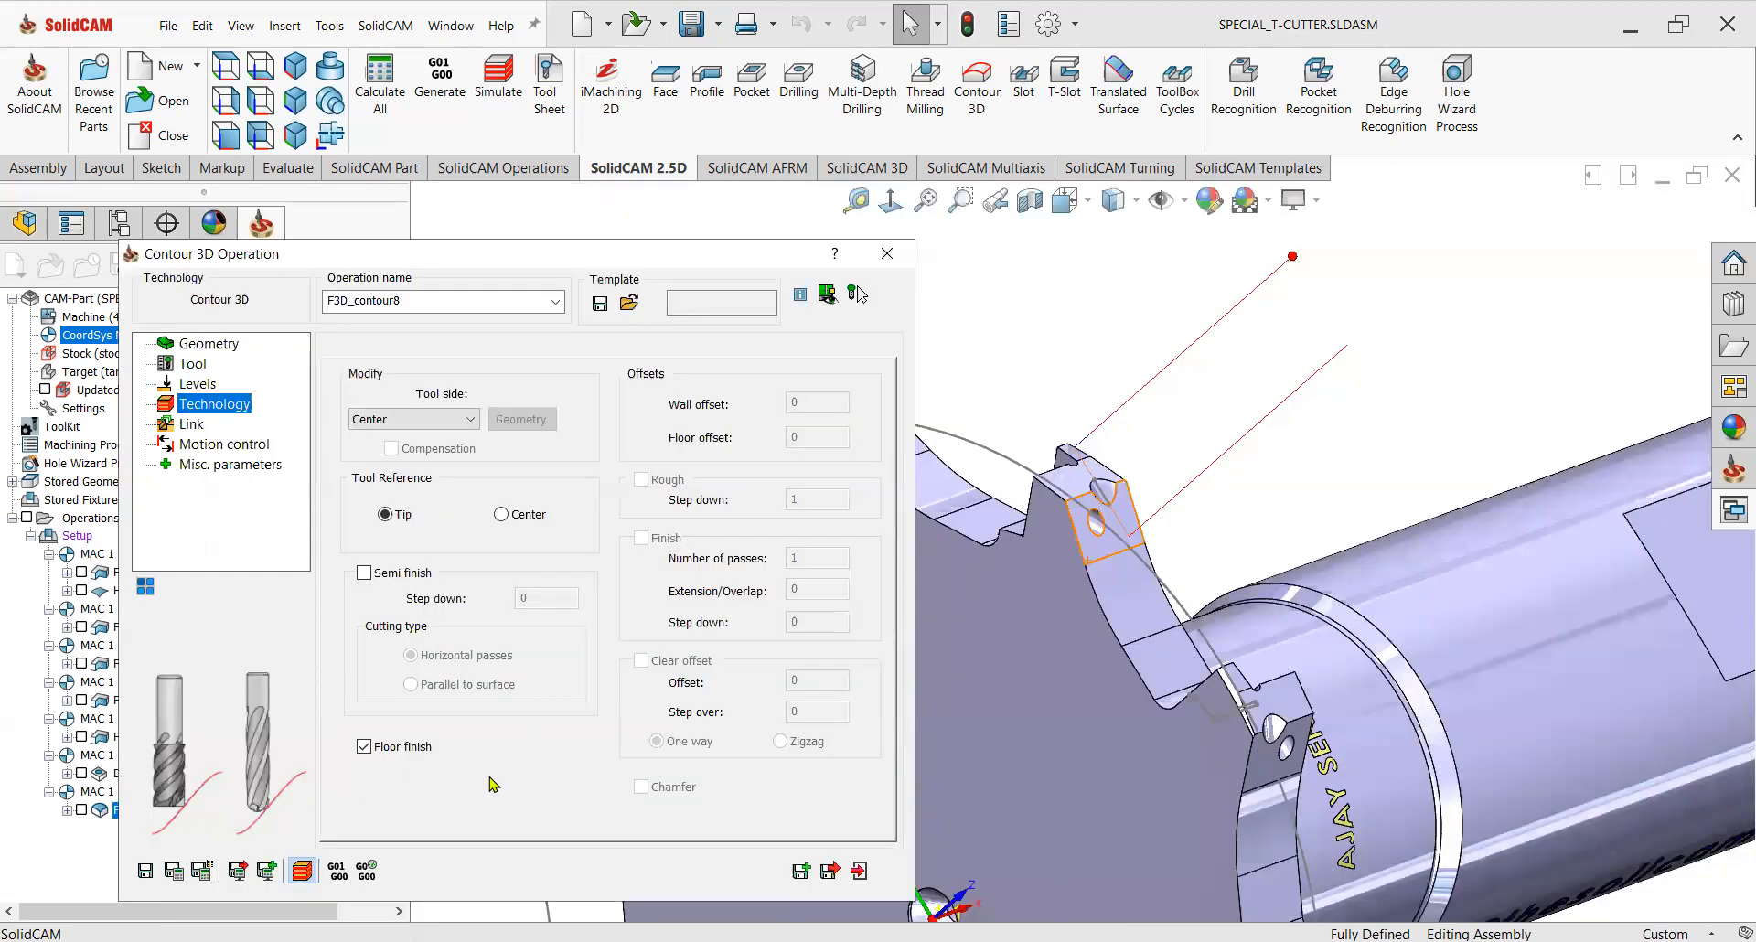
Set the 5 mm ball nose mill's arbor diameter to 5 mm in the toolkit and apply the change to its operations.
left_click(82, 811)
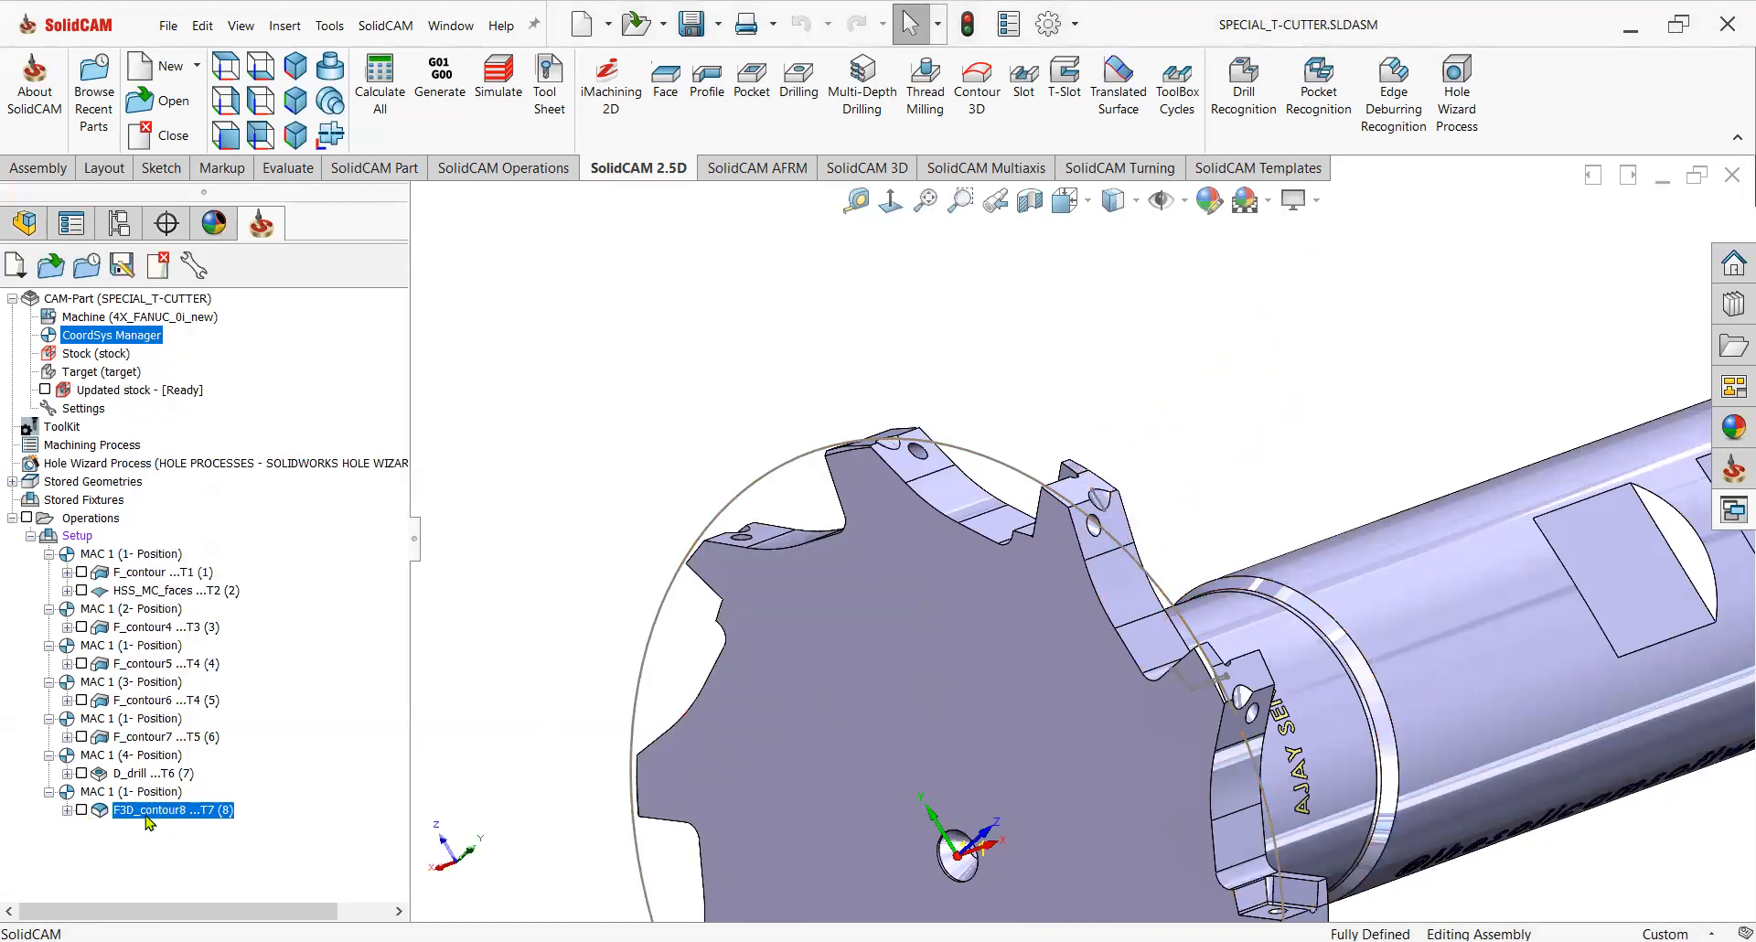
left_click(62, 427)
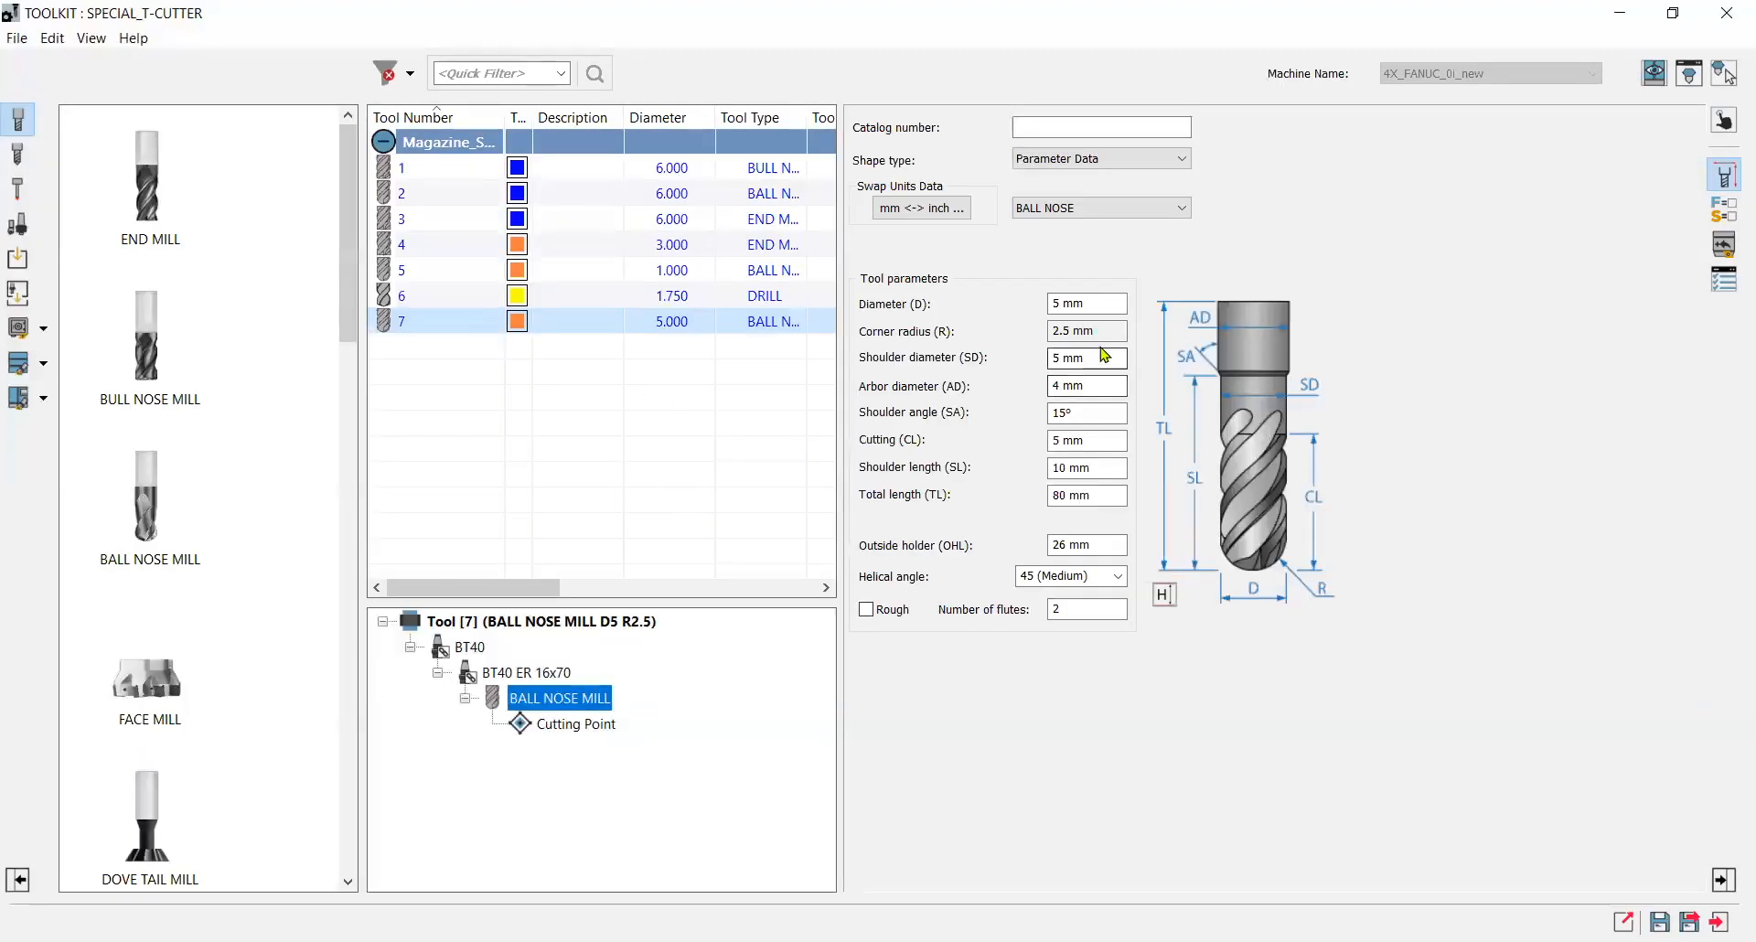
left_click(1094, 393)
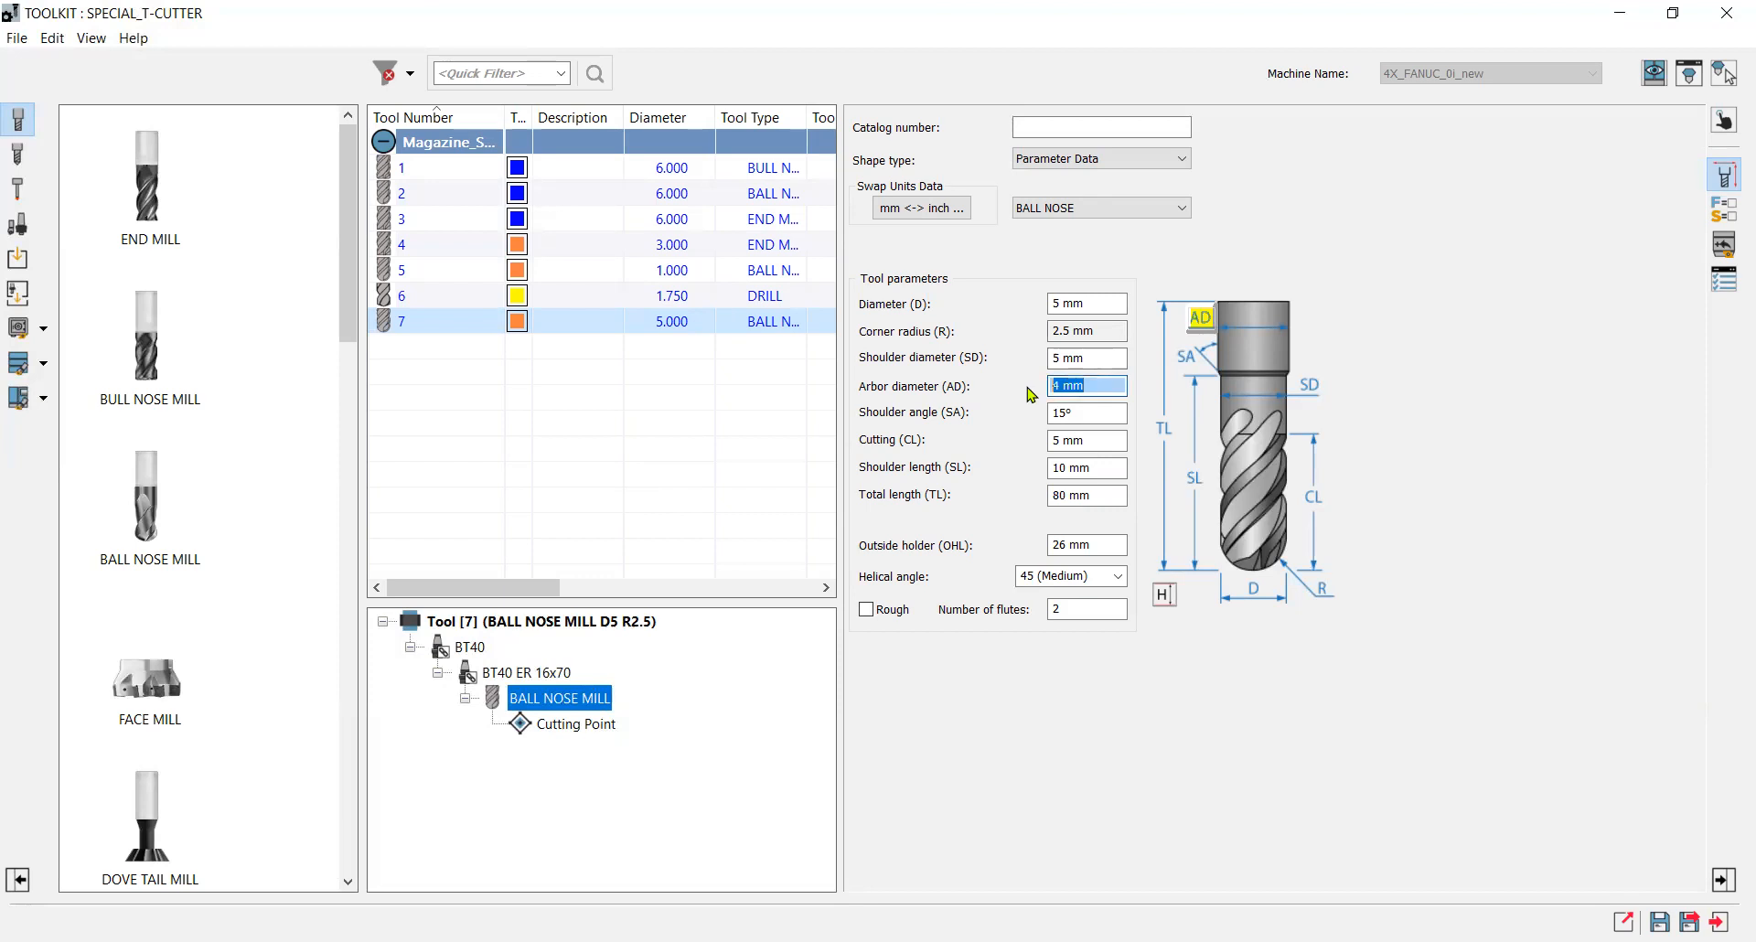
type("5")
left_click(1082, 415)
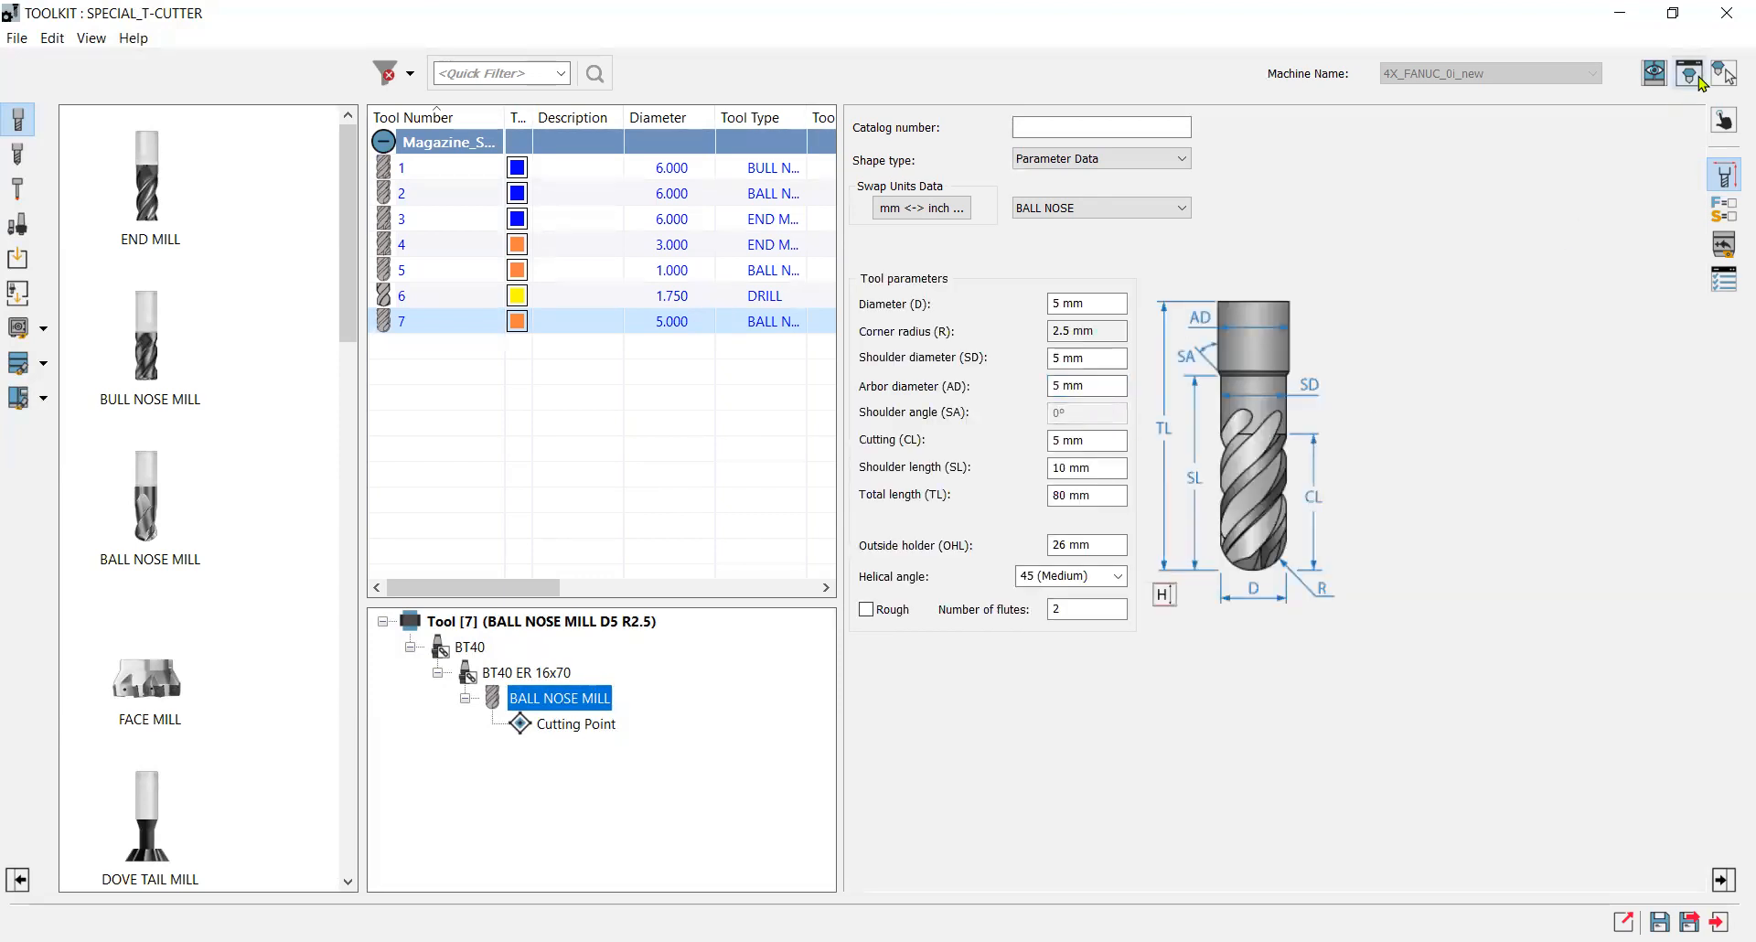
scroll(538, 640, "up", 3)
scroll(458, 564, "up", 2)
left_click(785, 348)
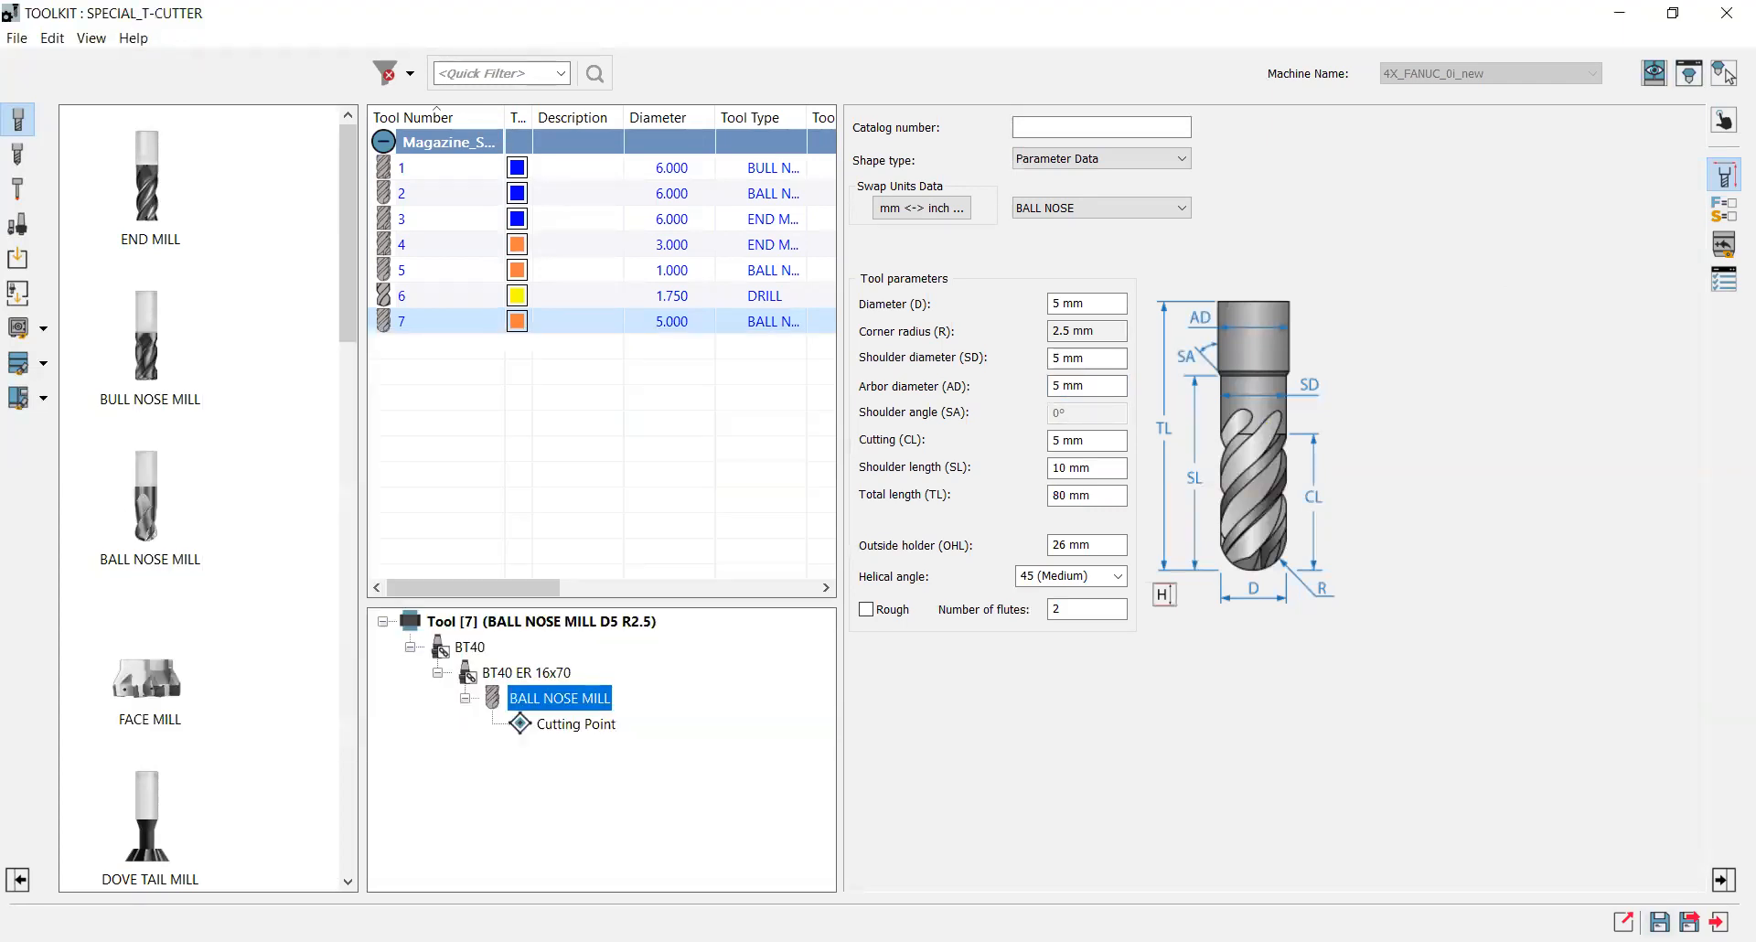
left_click(1626, 919)
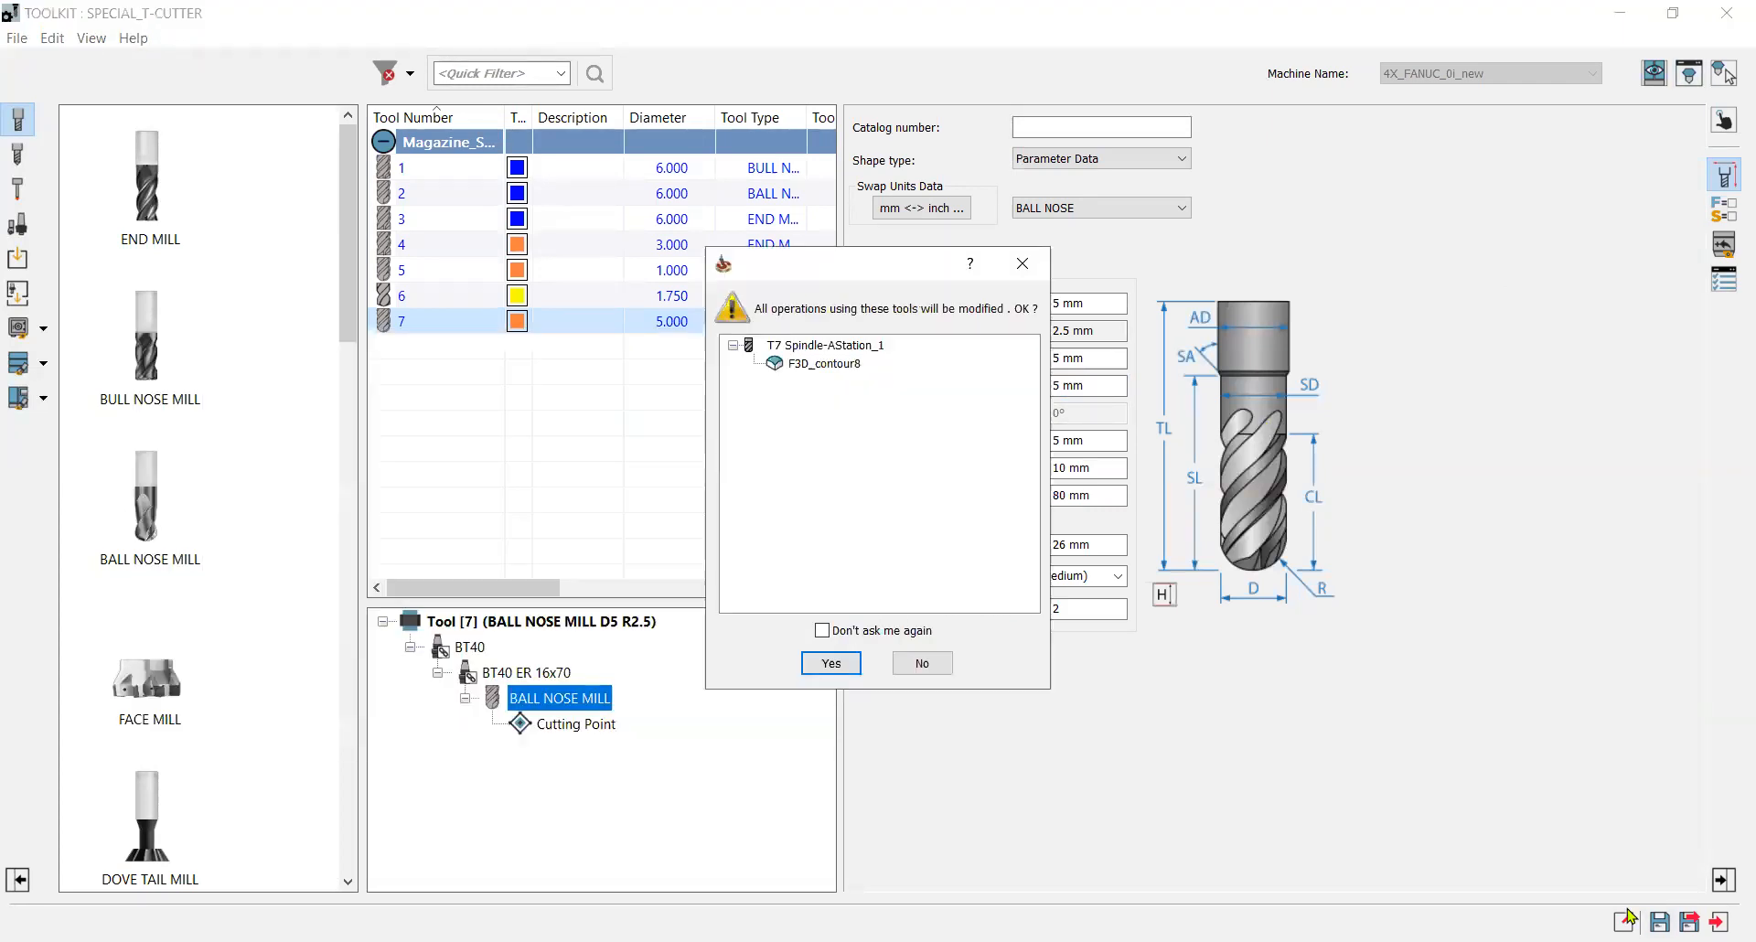
left_click(831, 663)
left_click(1690, 922)
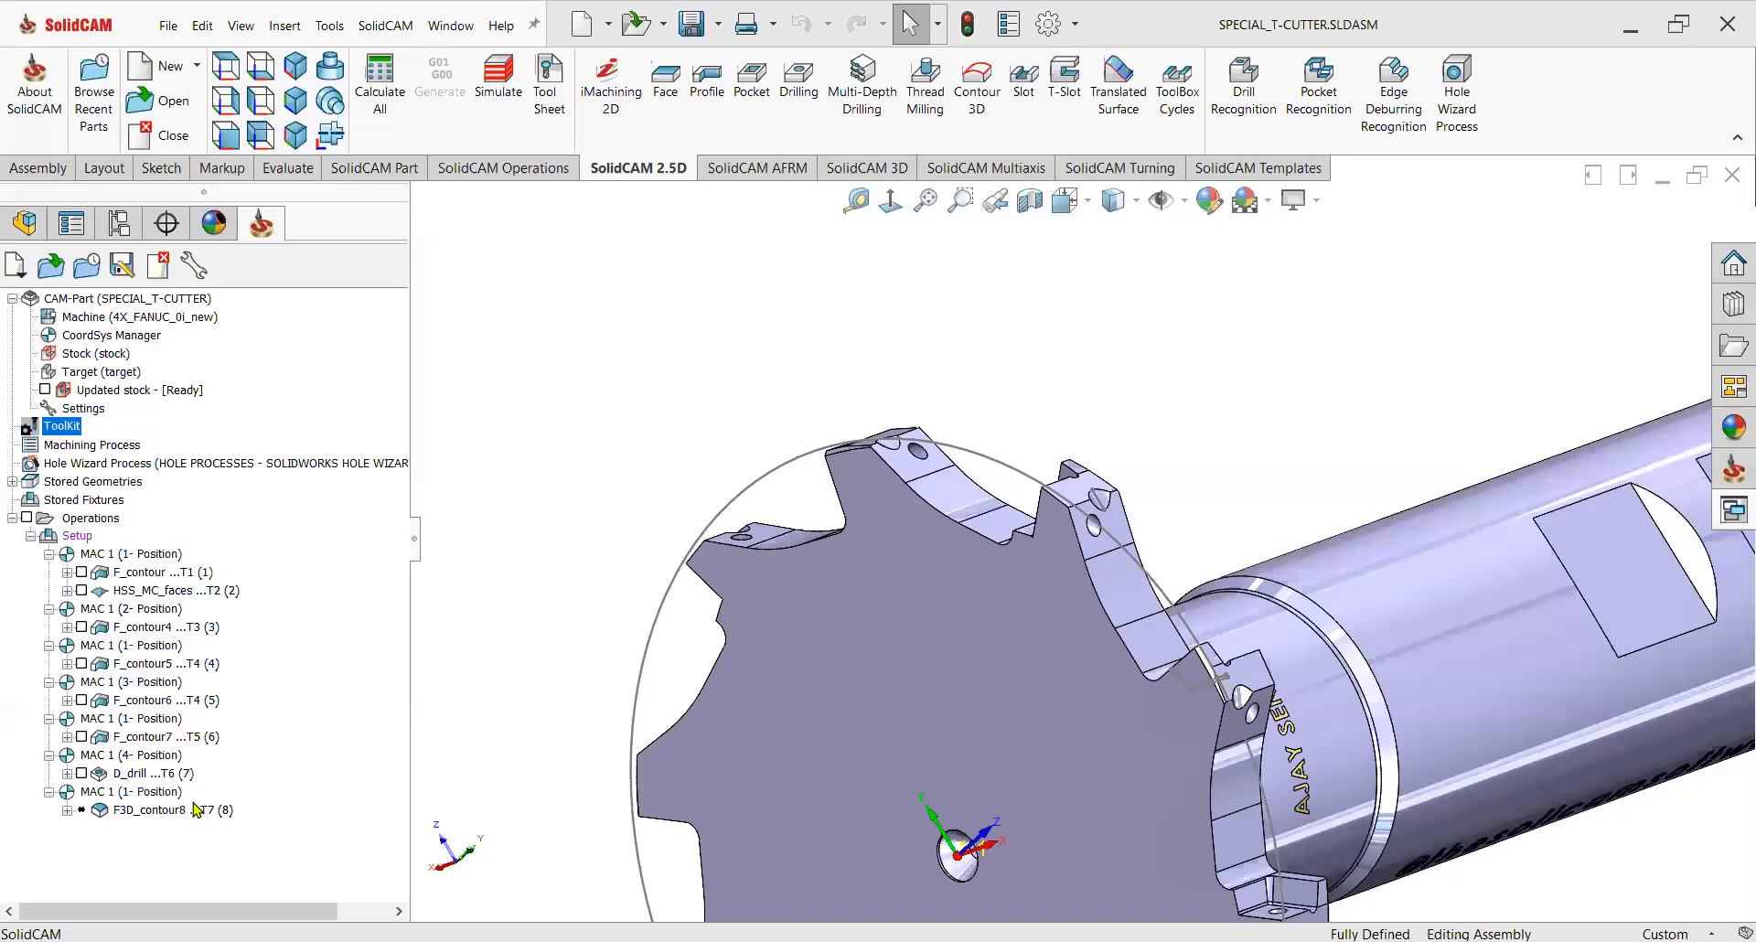
Hide the Contour 3D toolpath and examine the insert seat region on the cutter body.
right_click(195, 808)
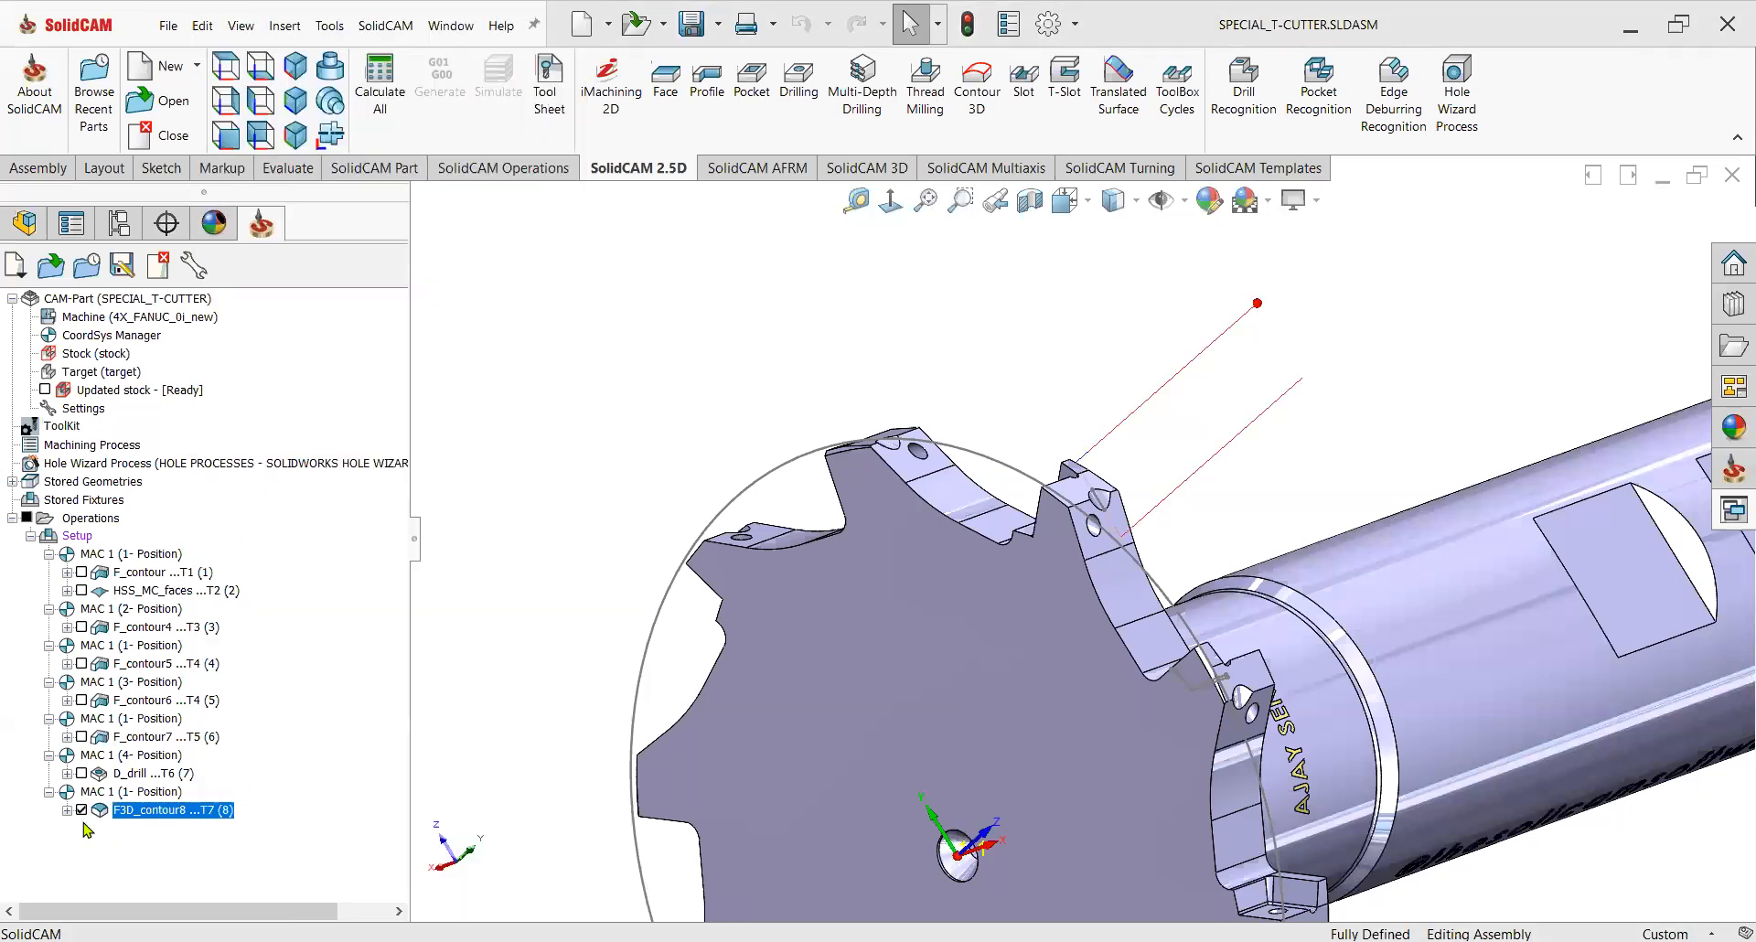
left_click(82, 810)
scroll(1098, 553, "up", 4)
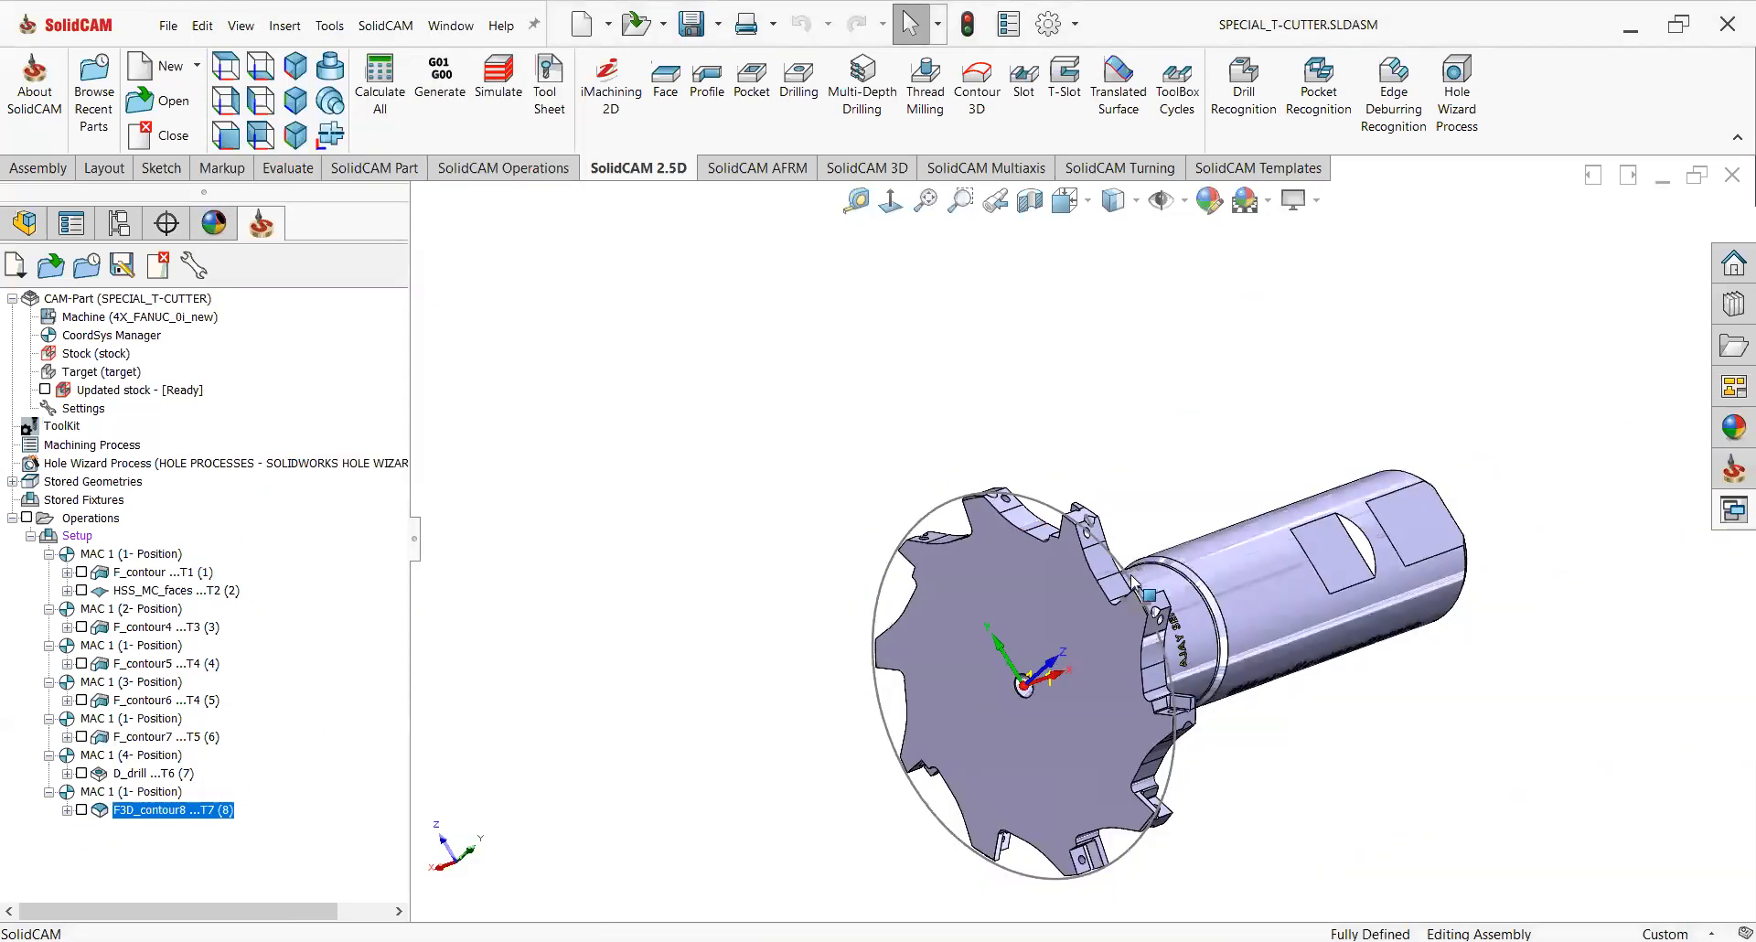
scroll(1134, 590, "down", 2)
mouse_move(1117, 651)
middle_mouse_down()
mouse_move(1081, 663)
mouse_move(1114, 657)
mouse_move(1032, 619)
mouse_move(1091, 542)
mouse_move(1134, 583)
mouse_move(1121, 618)
mouse_move(1112, 590)
mouse_move(1140, 631)
middle_mouse_up()
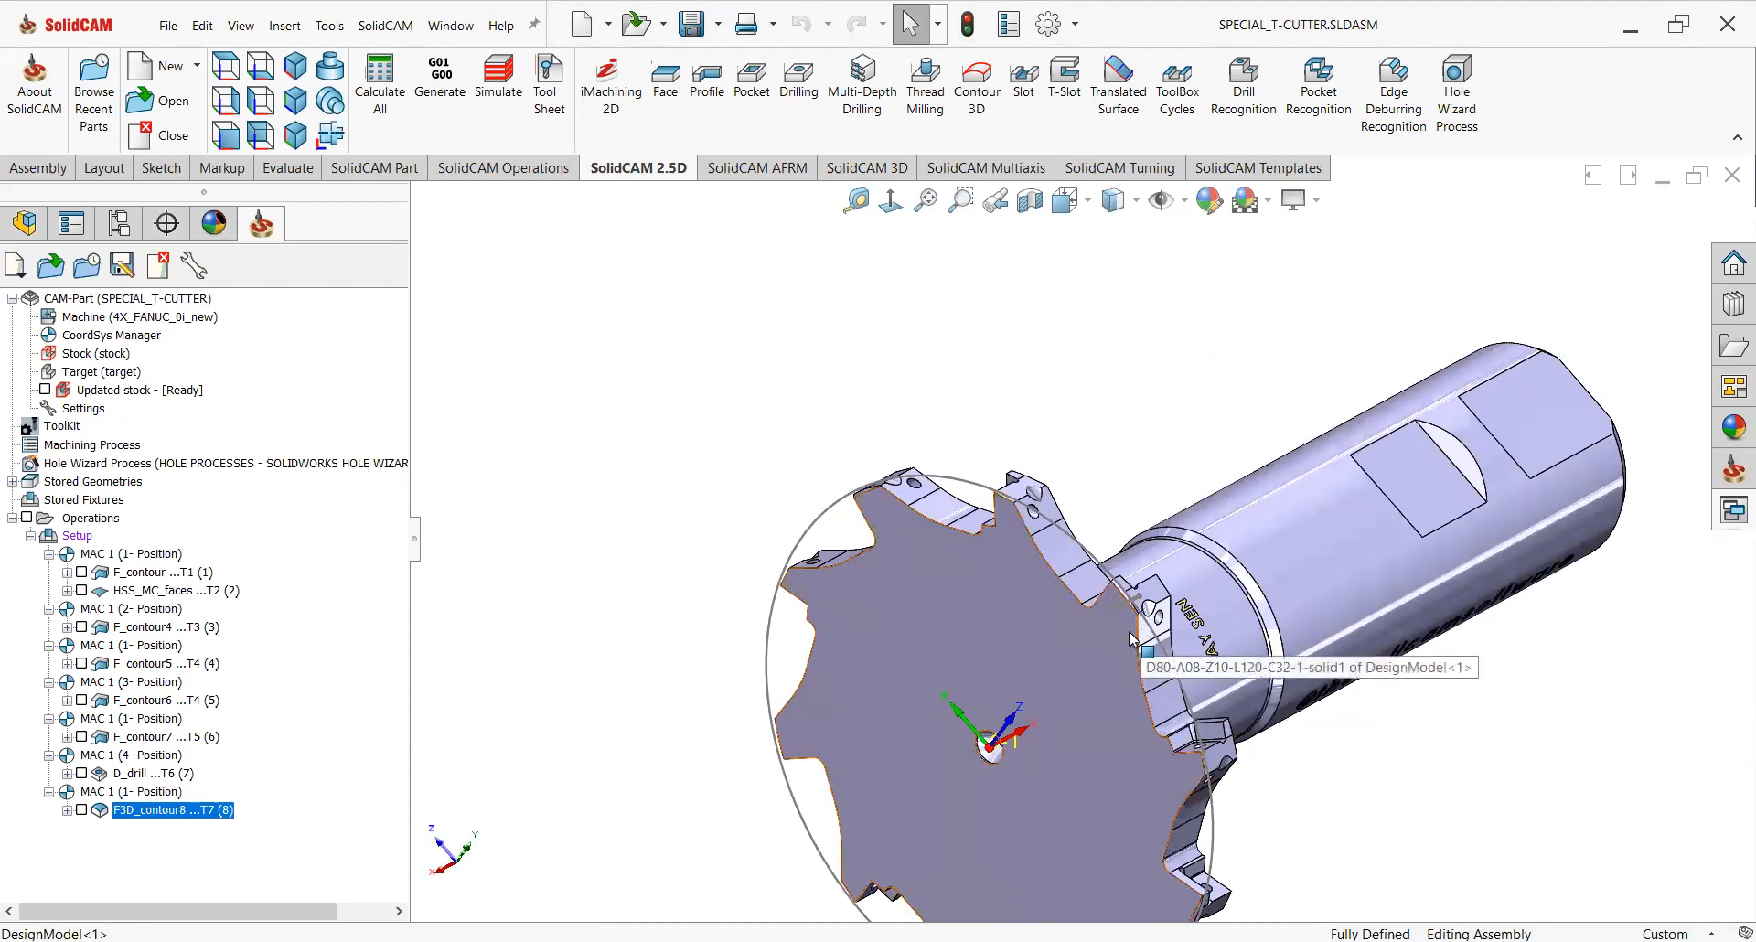
scroll(1148, 636, "down", 3)
scroll(1148, 639, "down", 4)
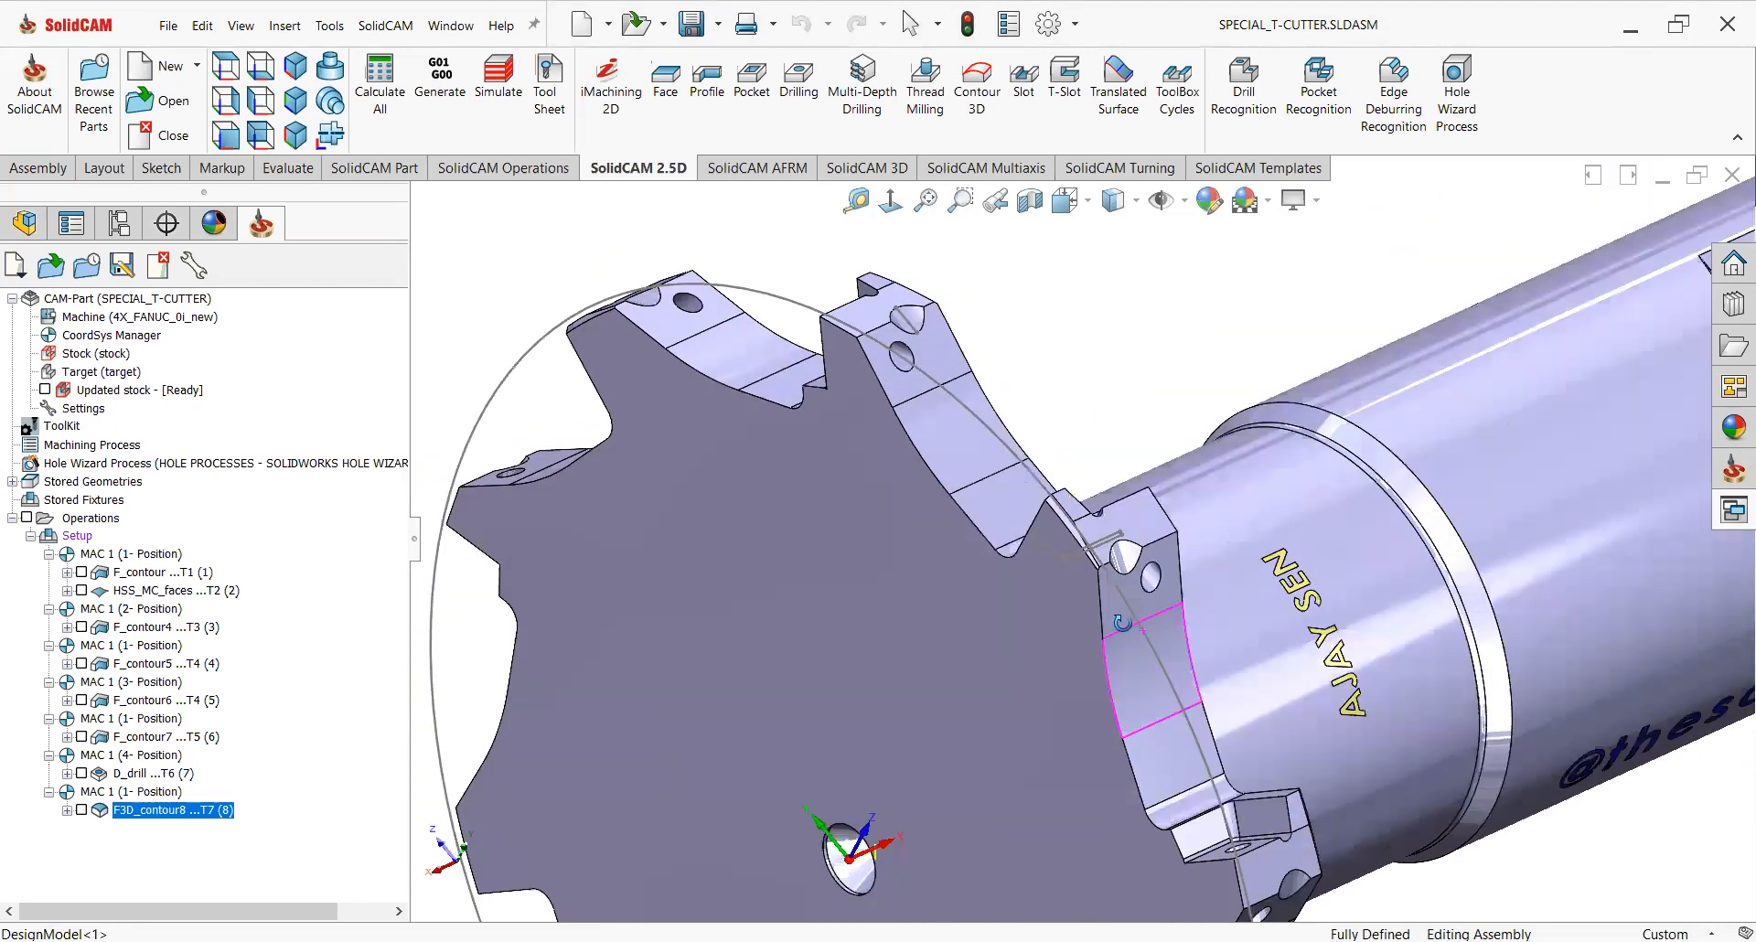
scroll(1114, 624, "down", 5)
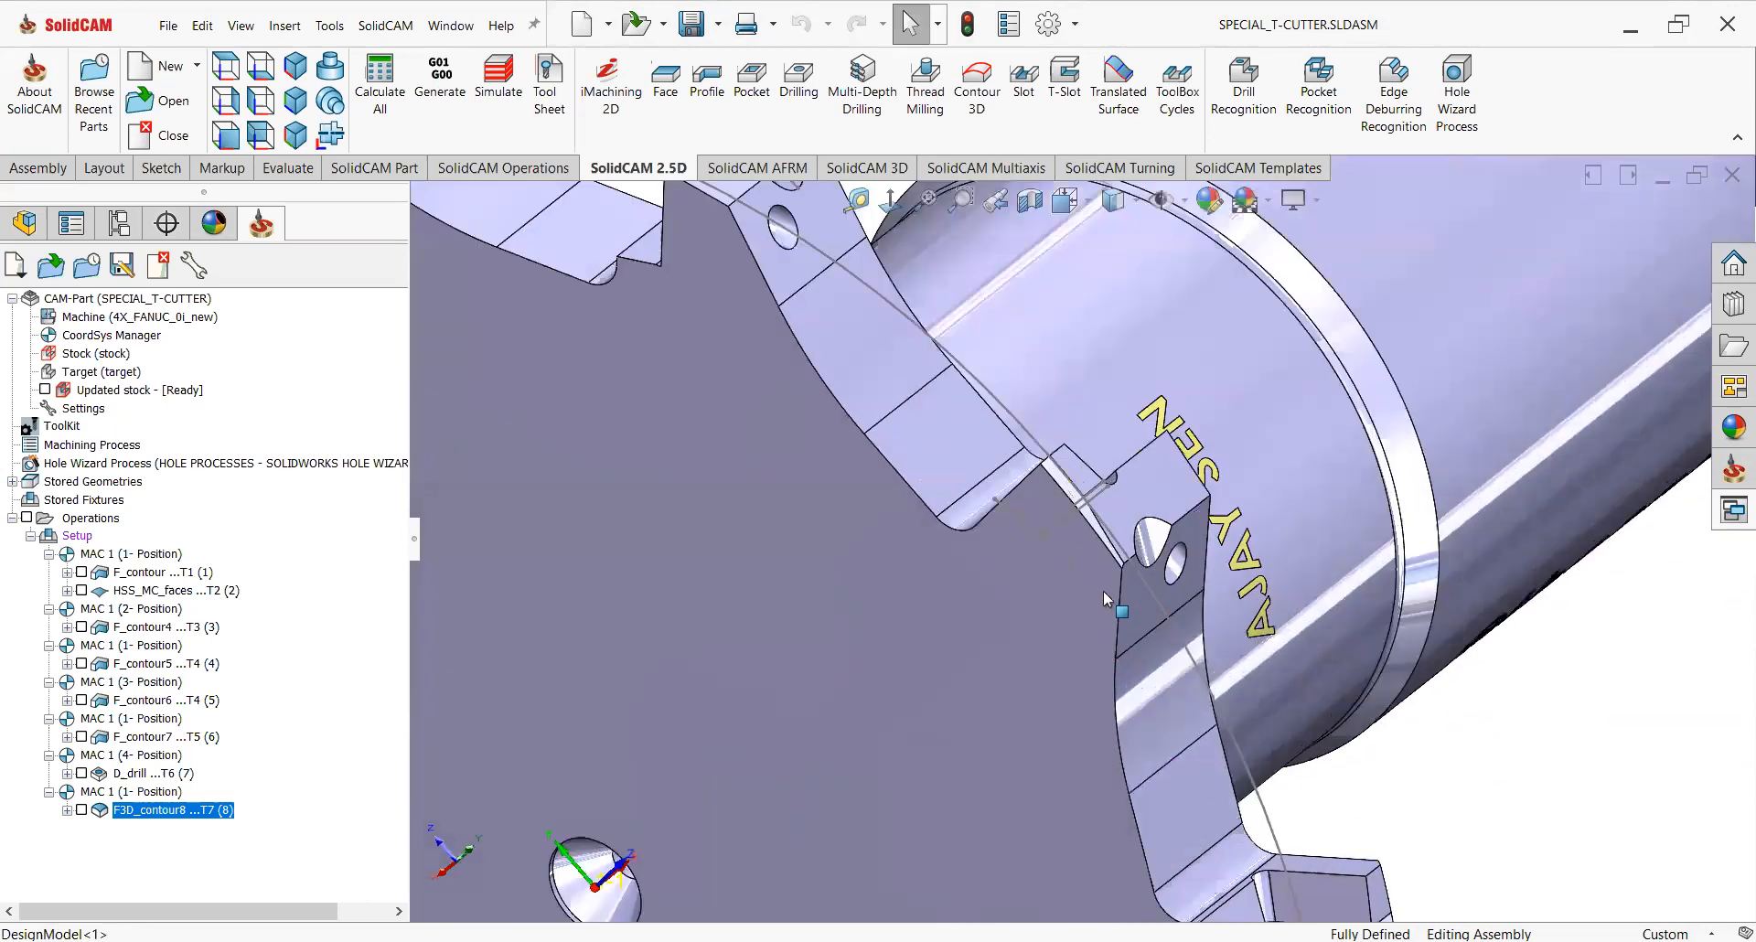
left_click(1105, 532)
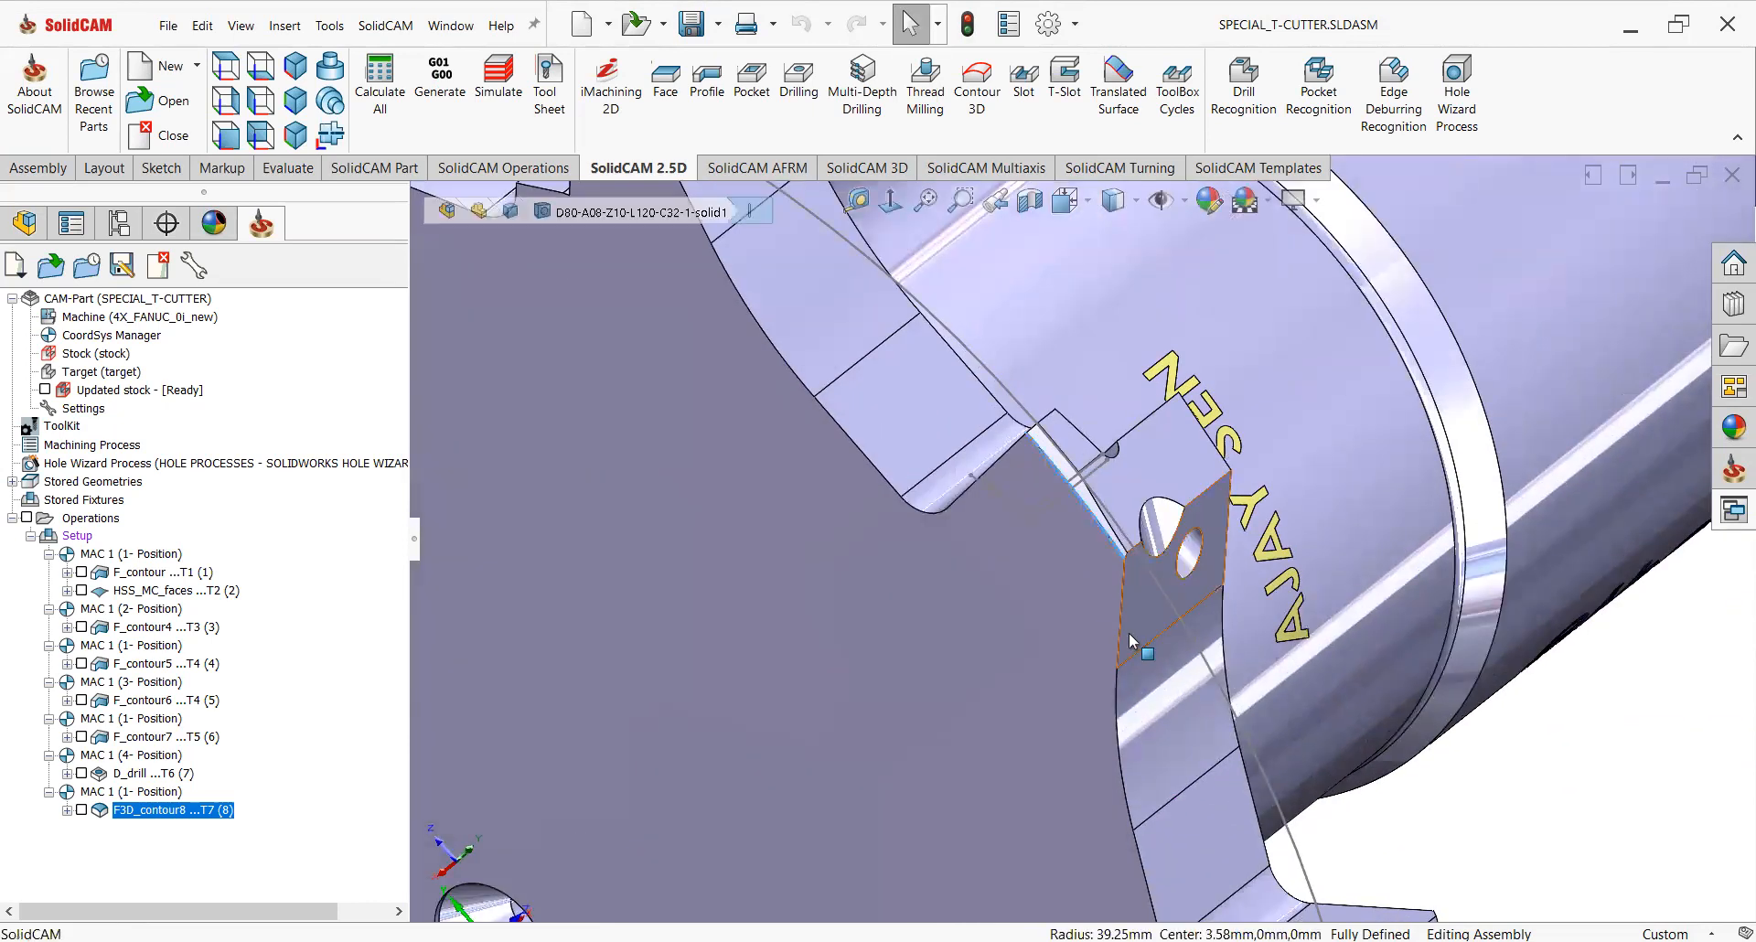
scroll(1127, 633, "up", 8)
middle_click_drag(1055, 625, 1089, 549)
scroll(1088, 549, "down", 5)
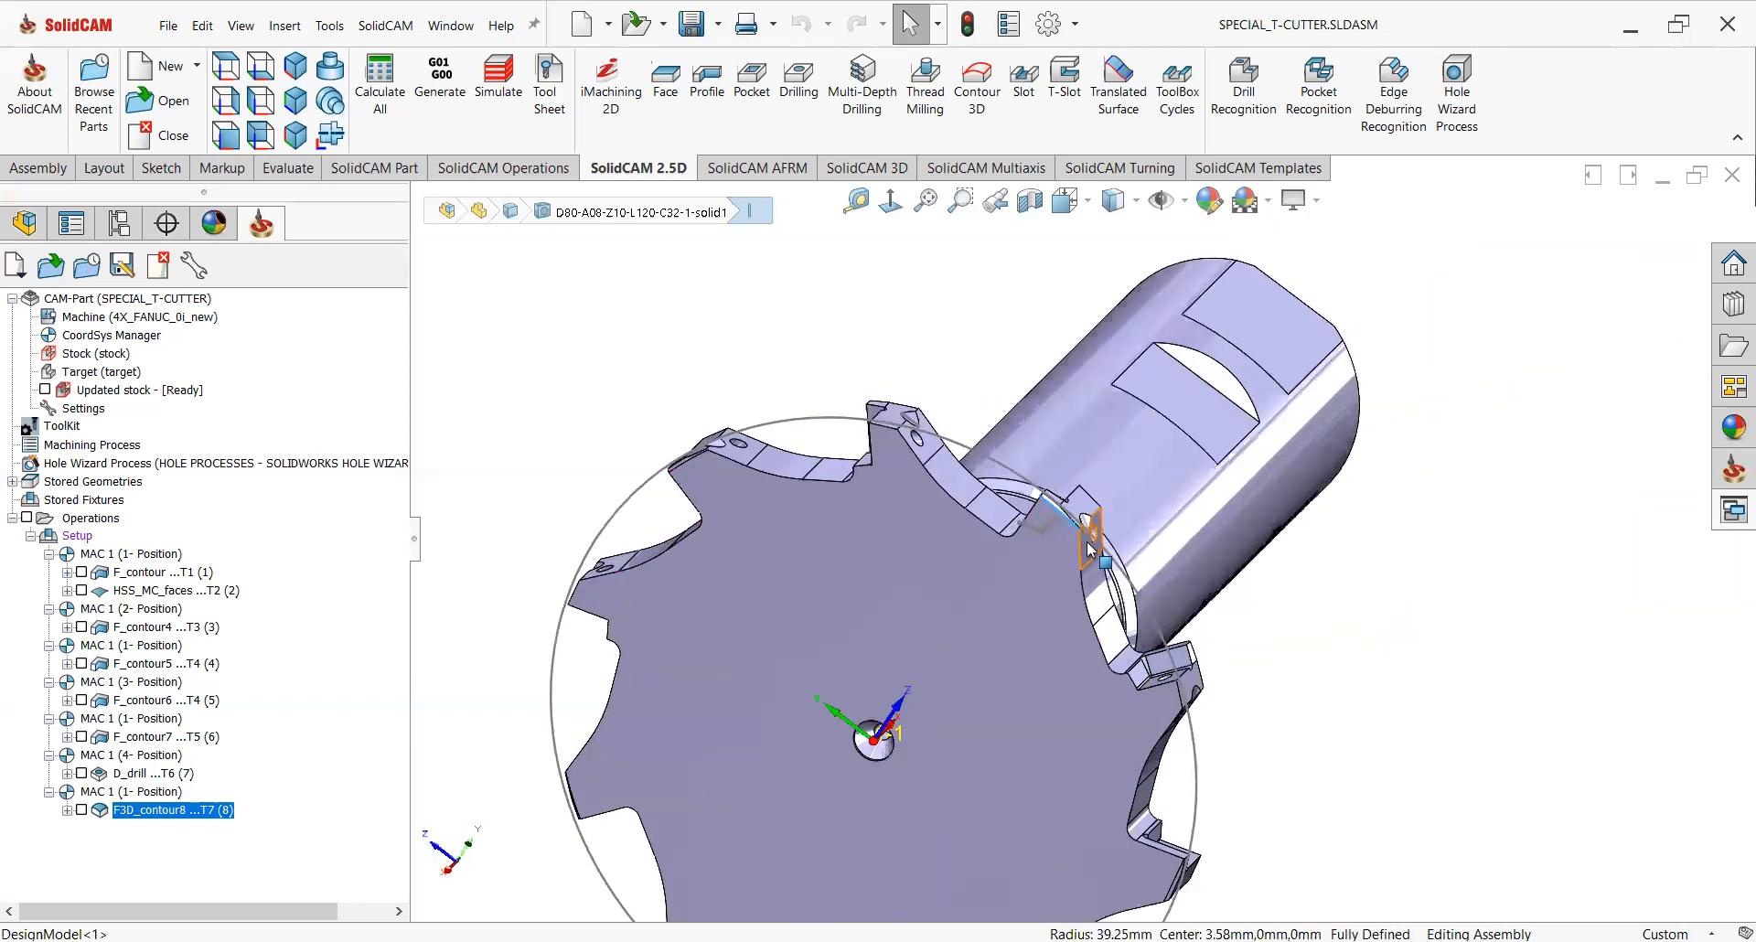
scroll(1080, 543, "up", 5)
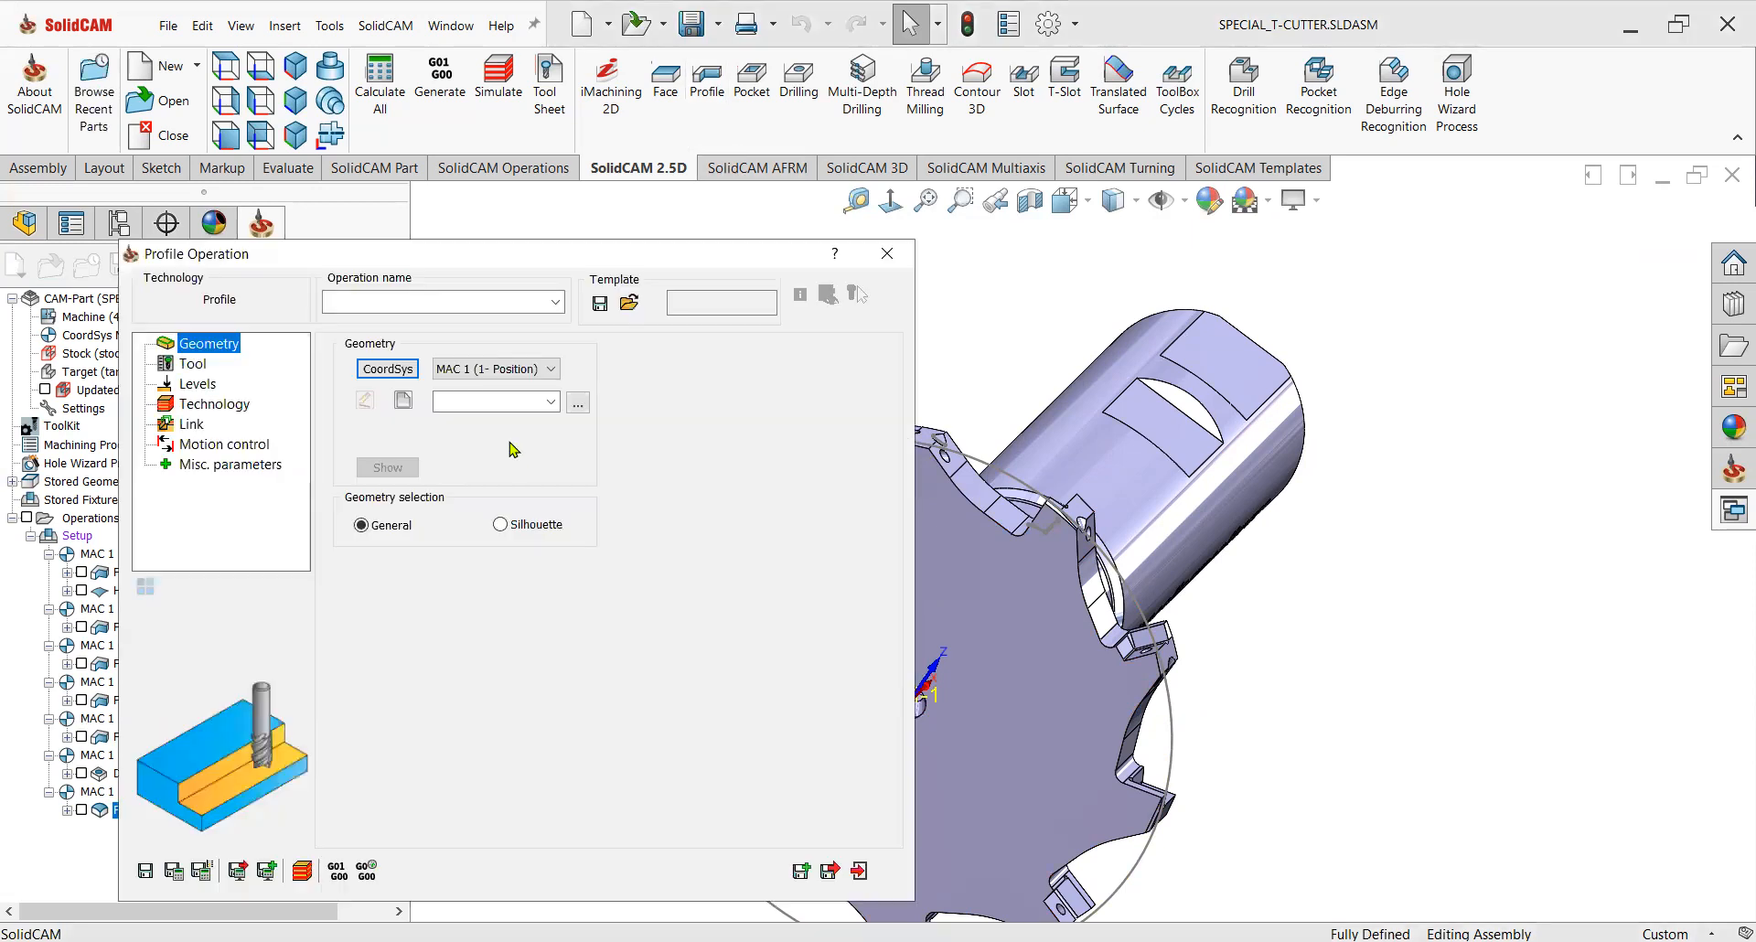
Define a Profile operation's geometry as a chain wrapped about X along the edge beside the insert seat.
left_click(423, 426)
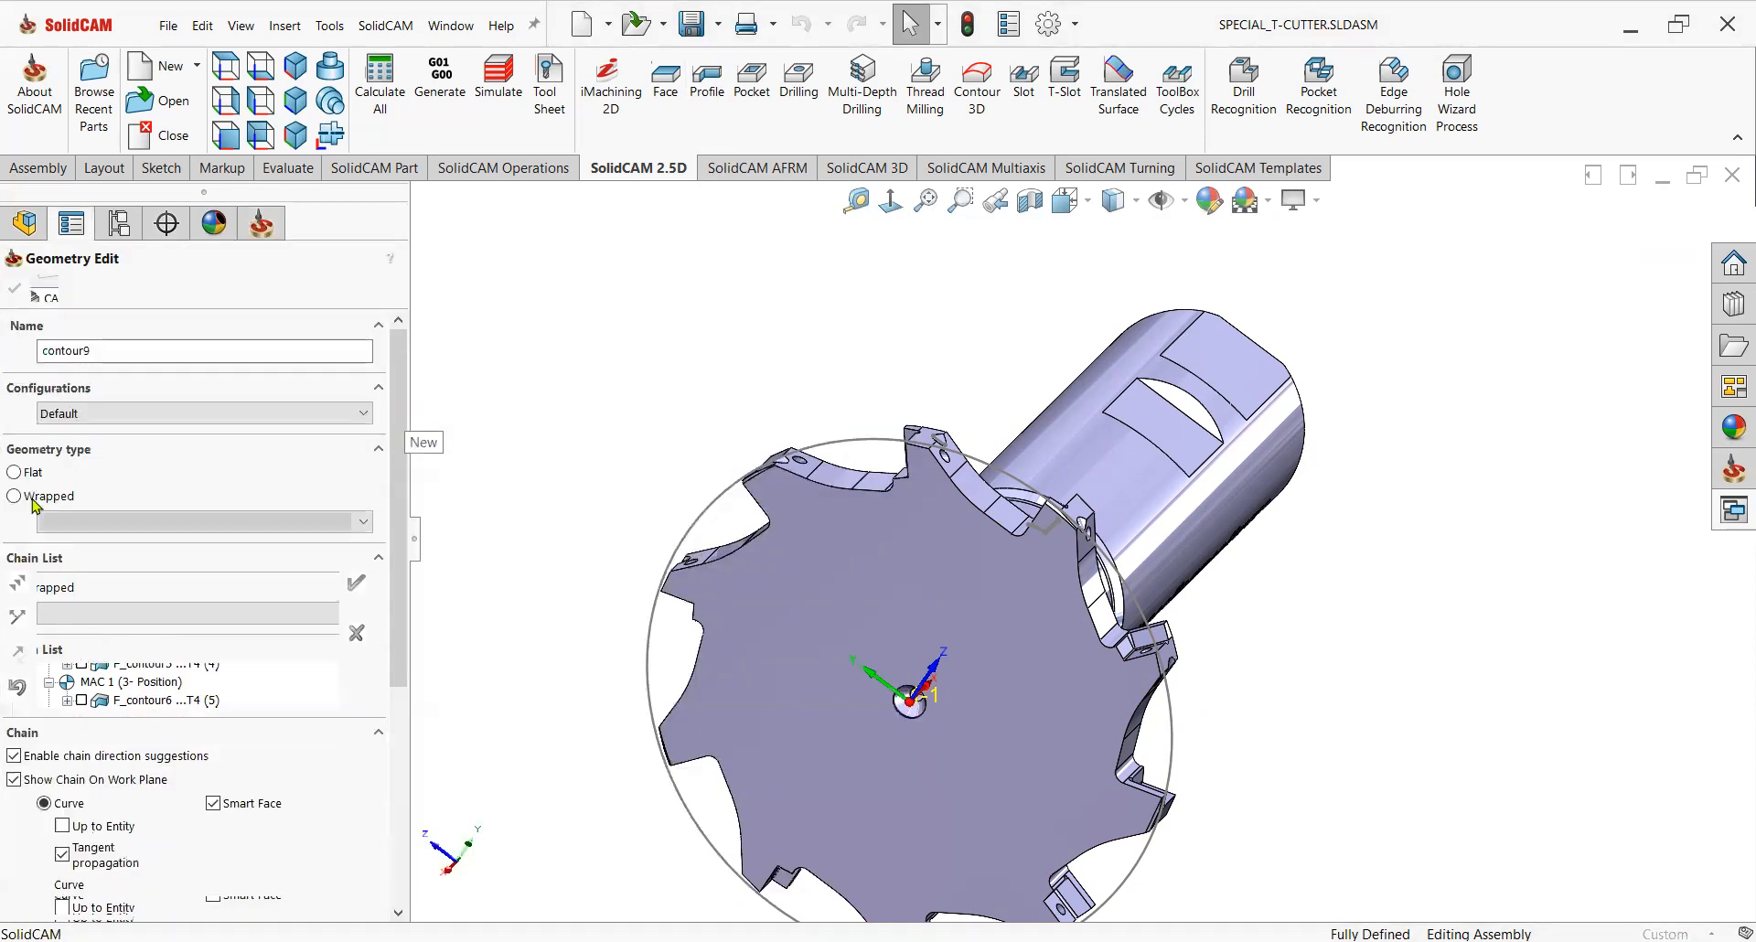
left_click(65, 856)
left_click(64, 886)
scroll(1064, 567, "down", 5)
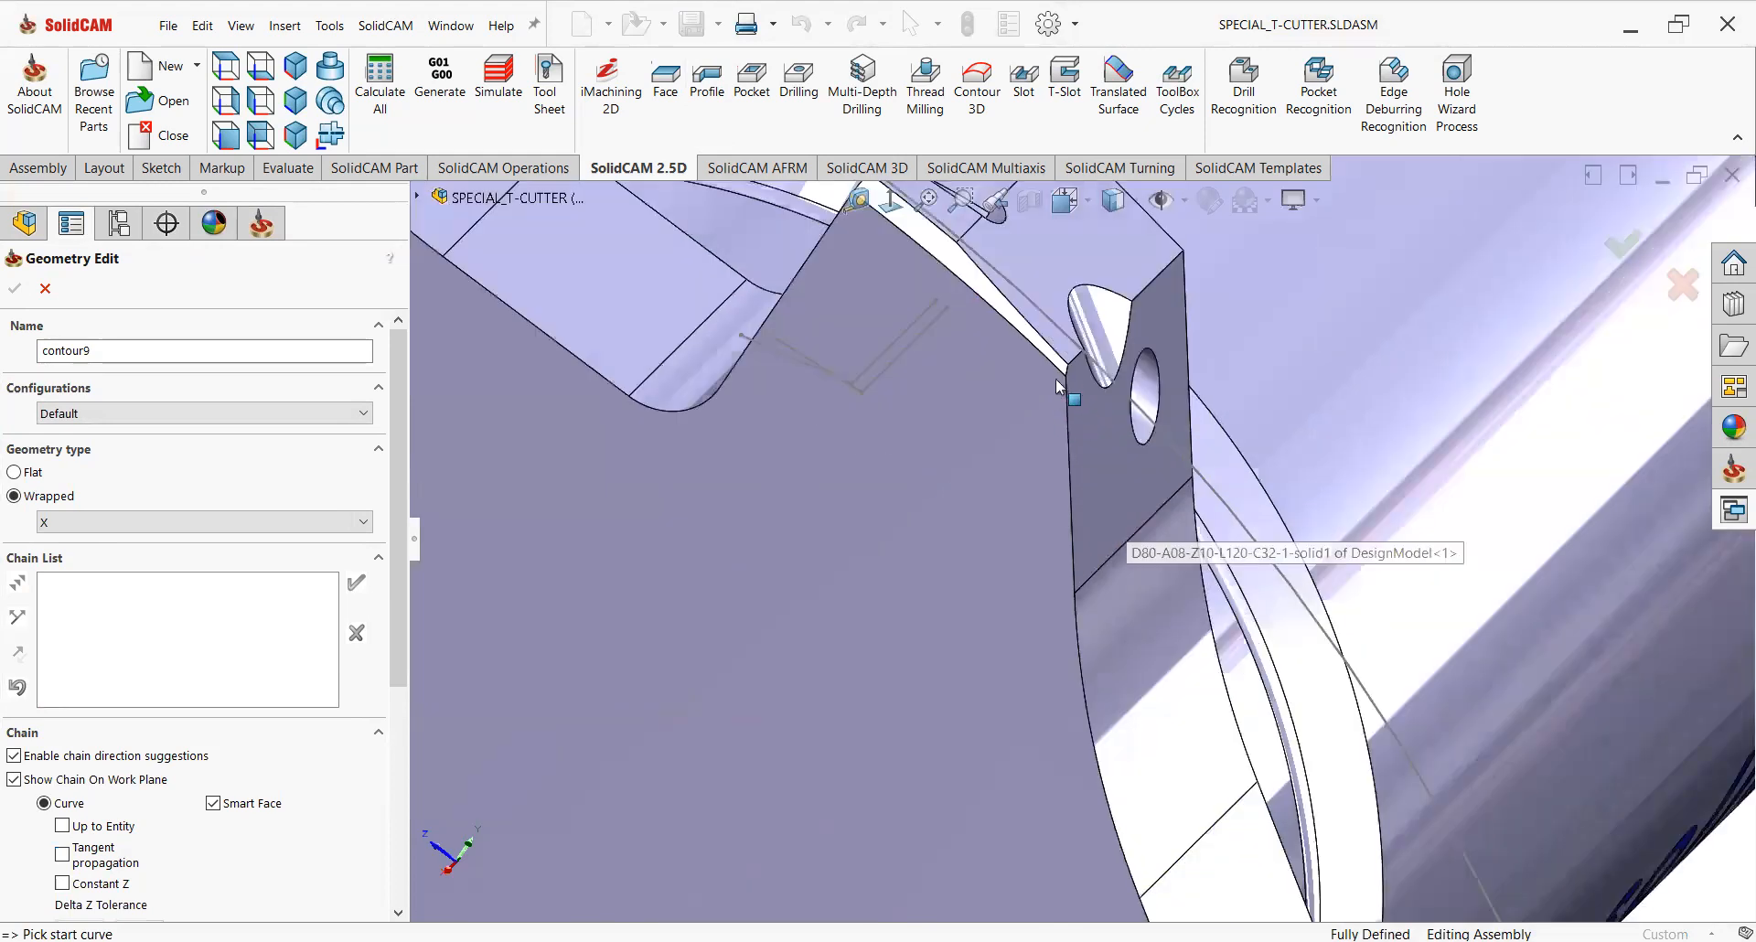
left_click(1057, 366)
scroll(1111, 494, "up", 4)
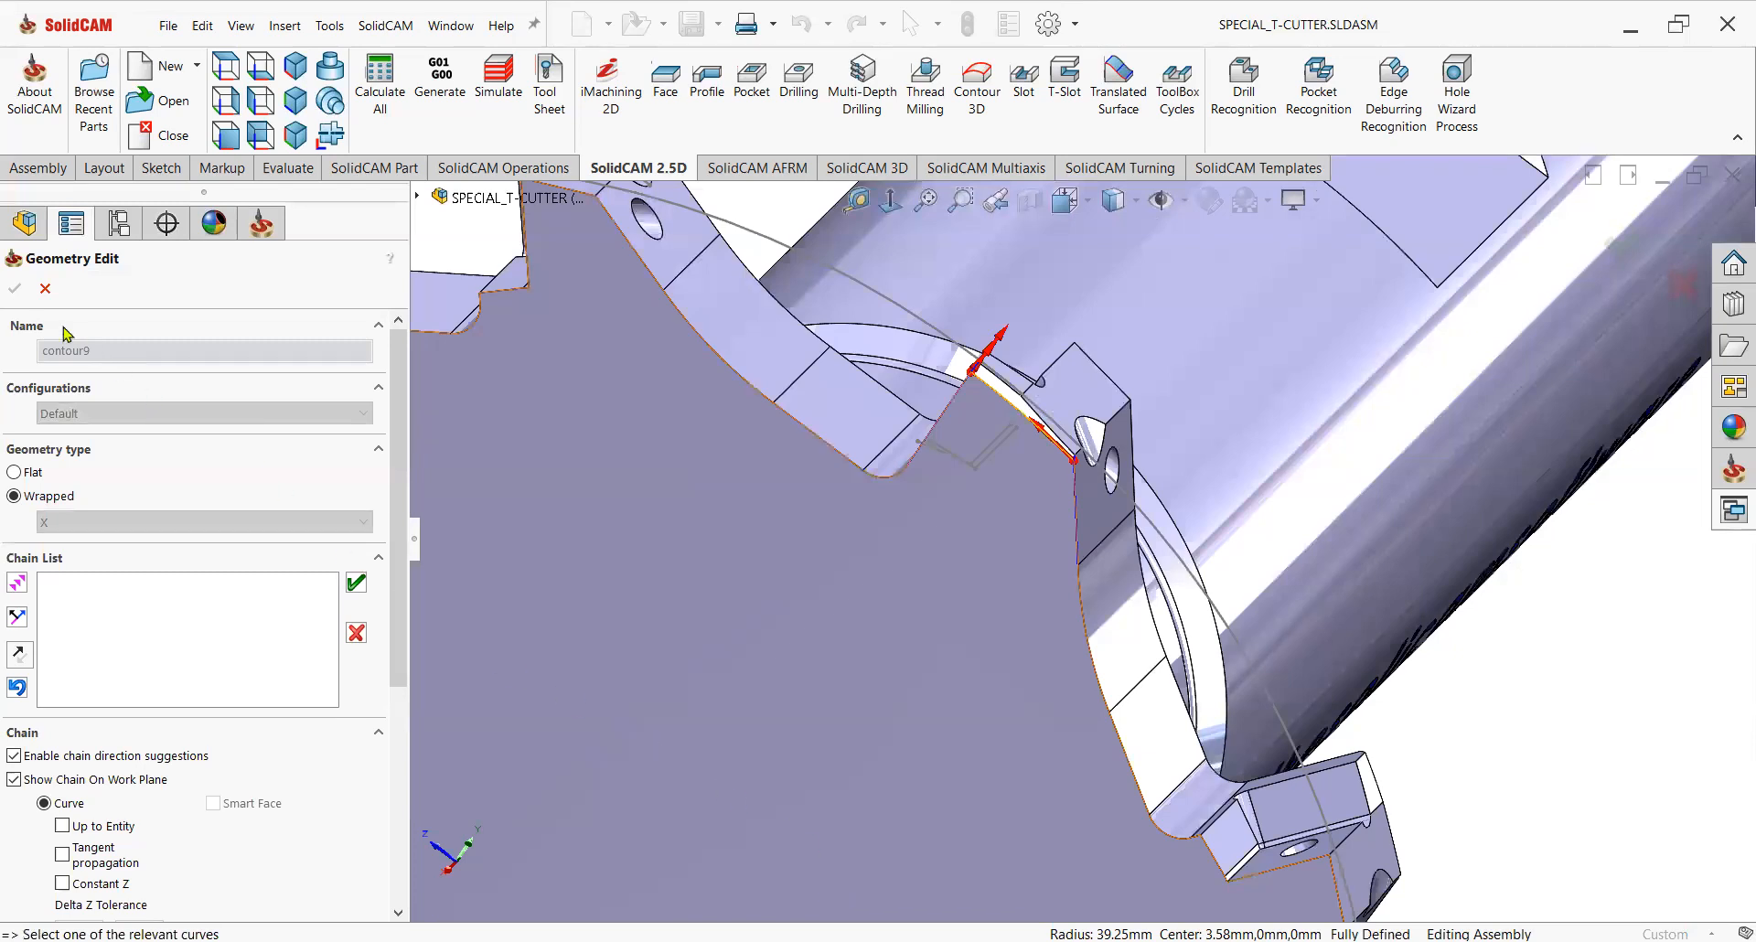
left_click(357, 584)
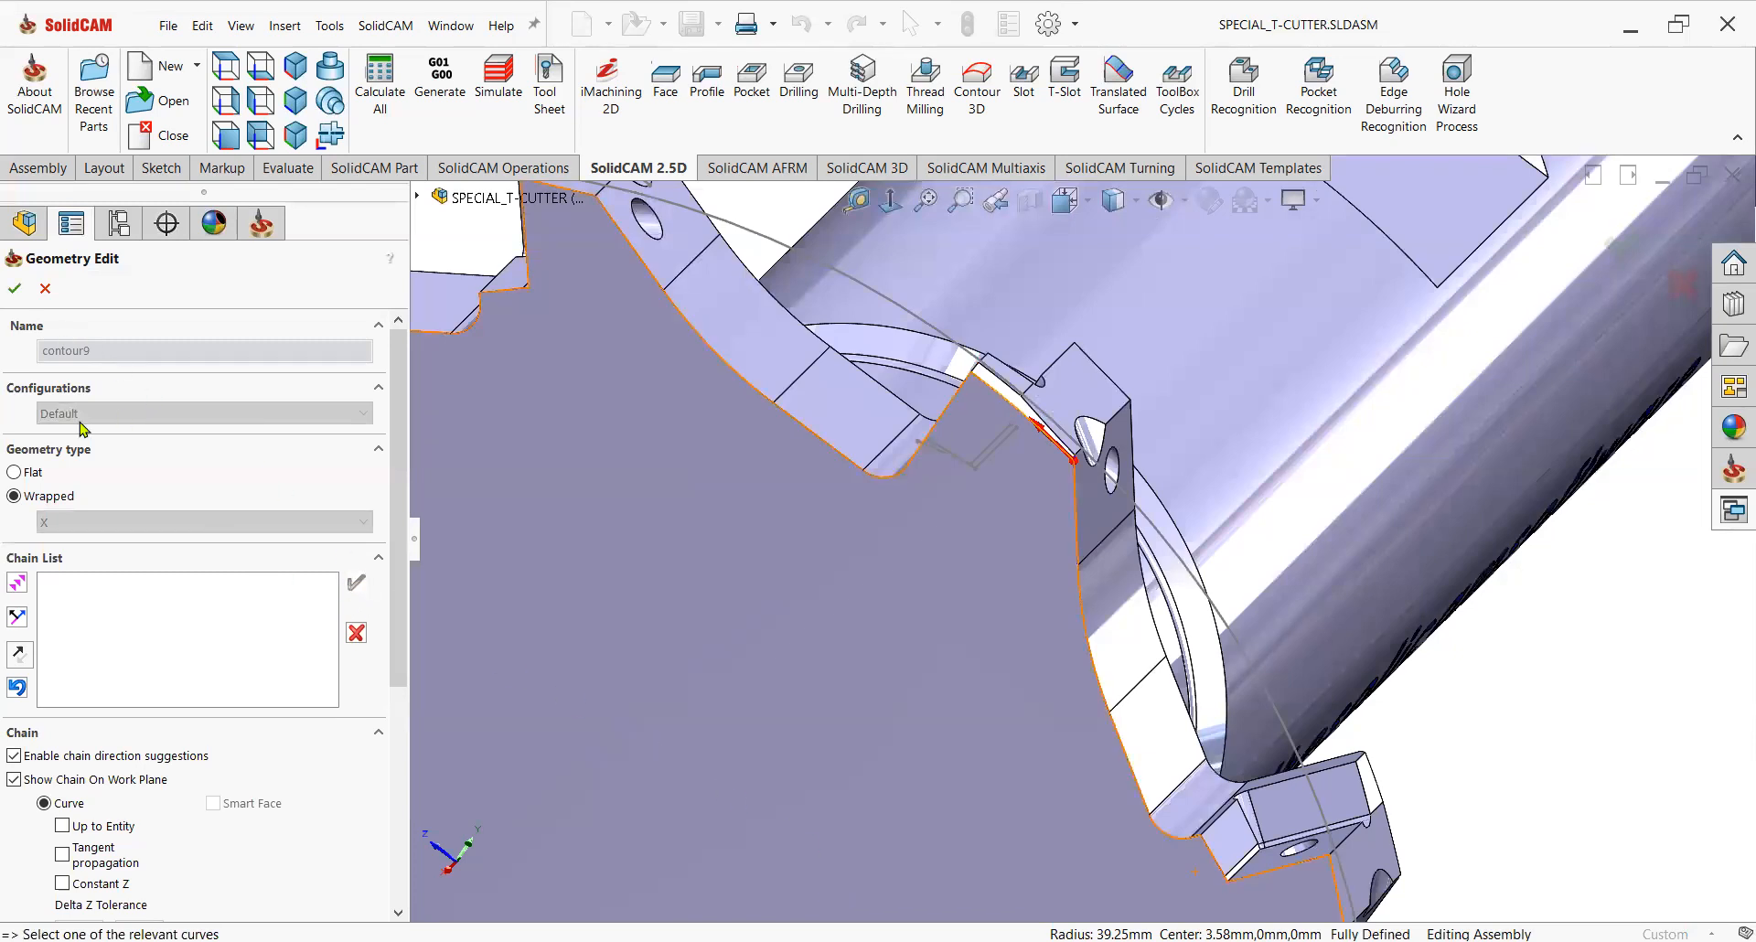
left_click(13, 291)
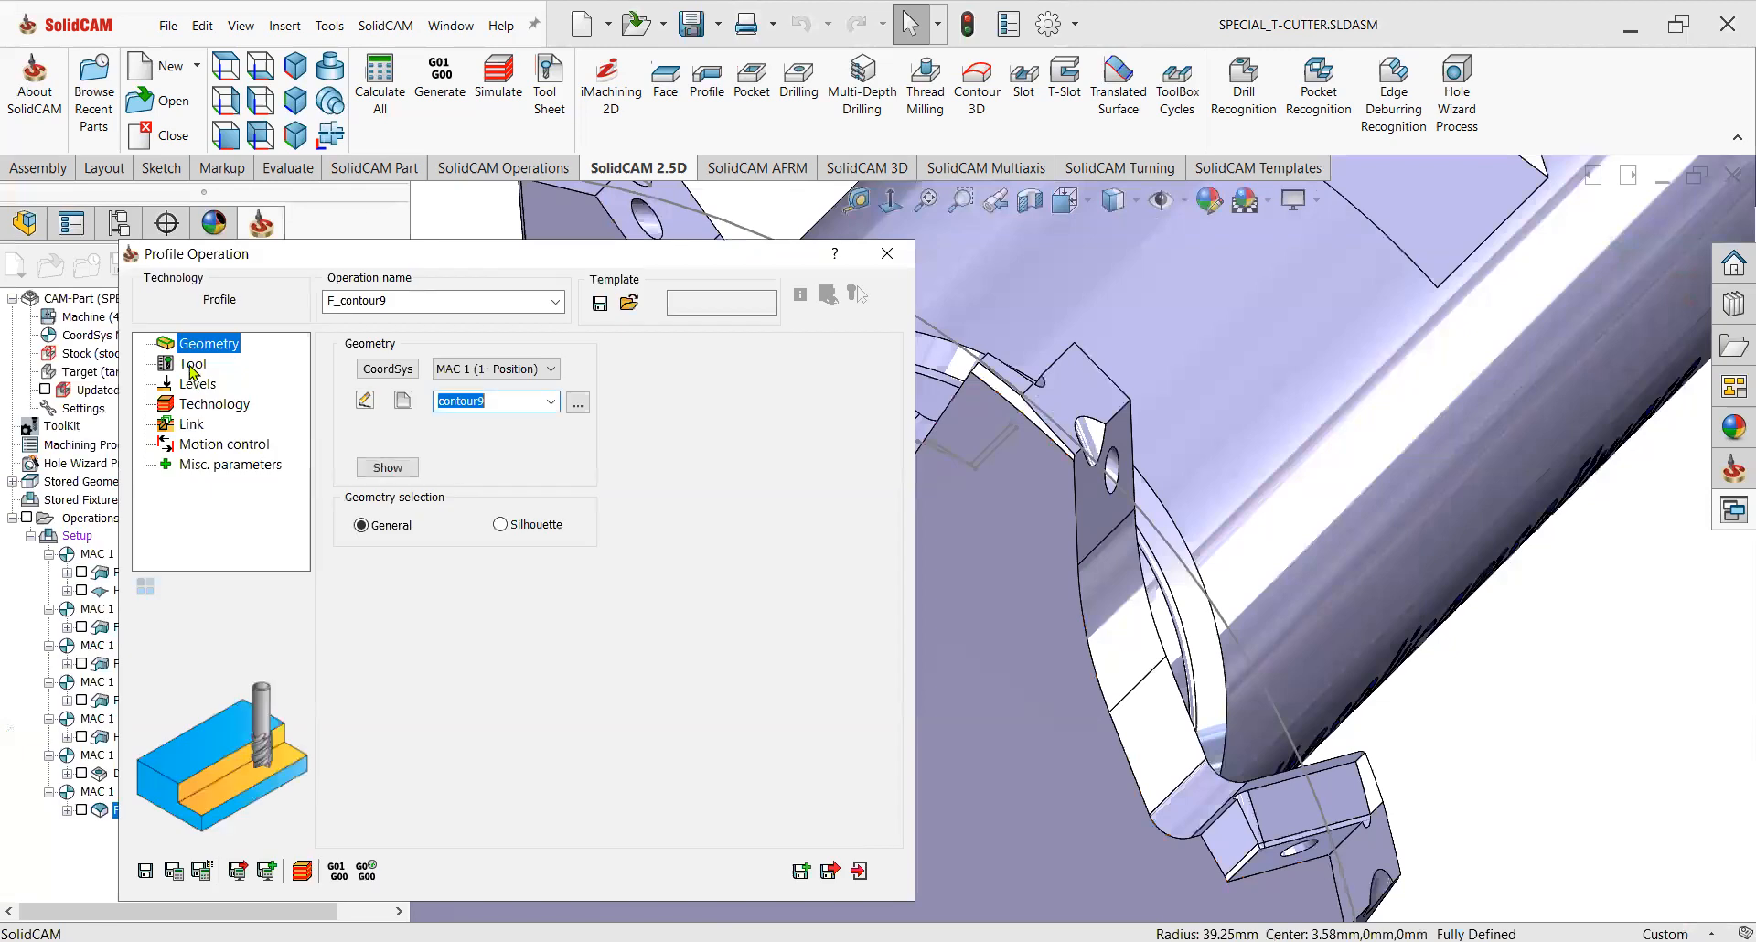
Add a new tool 8 to the toolkit as a 10 mm chamfer mill with a 90° angle and assign it to the Profile operation.
left_click(193, 364)
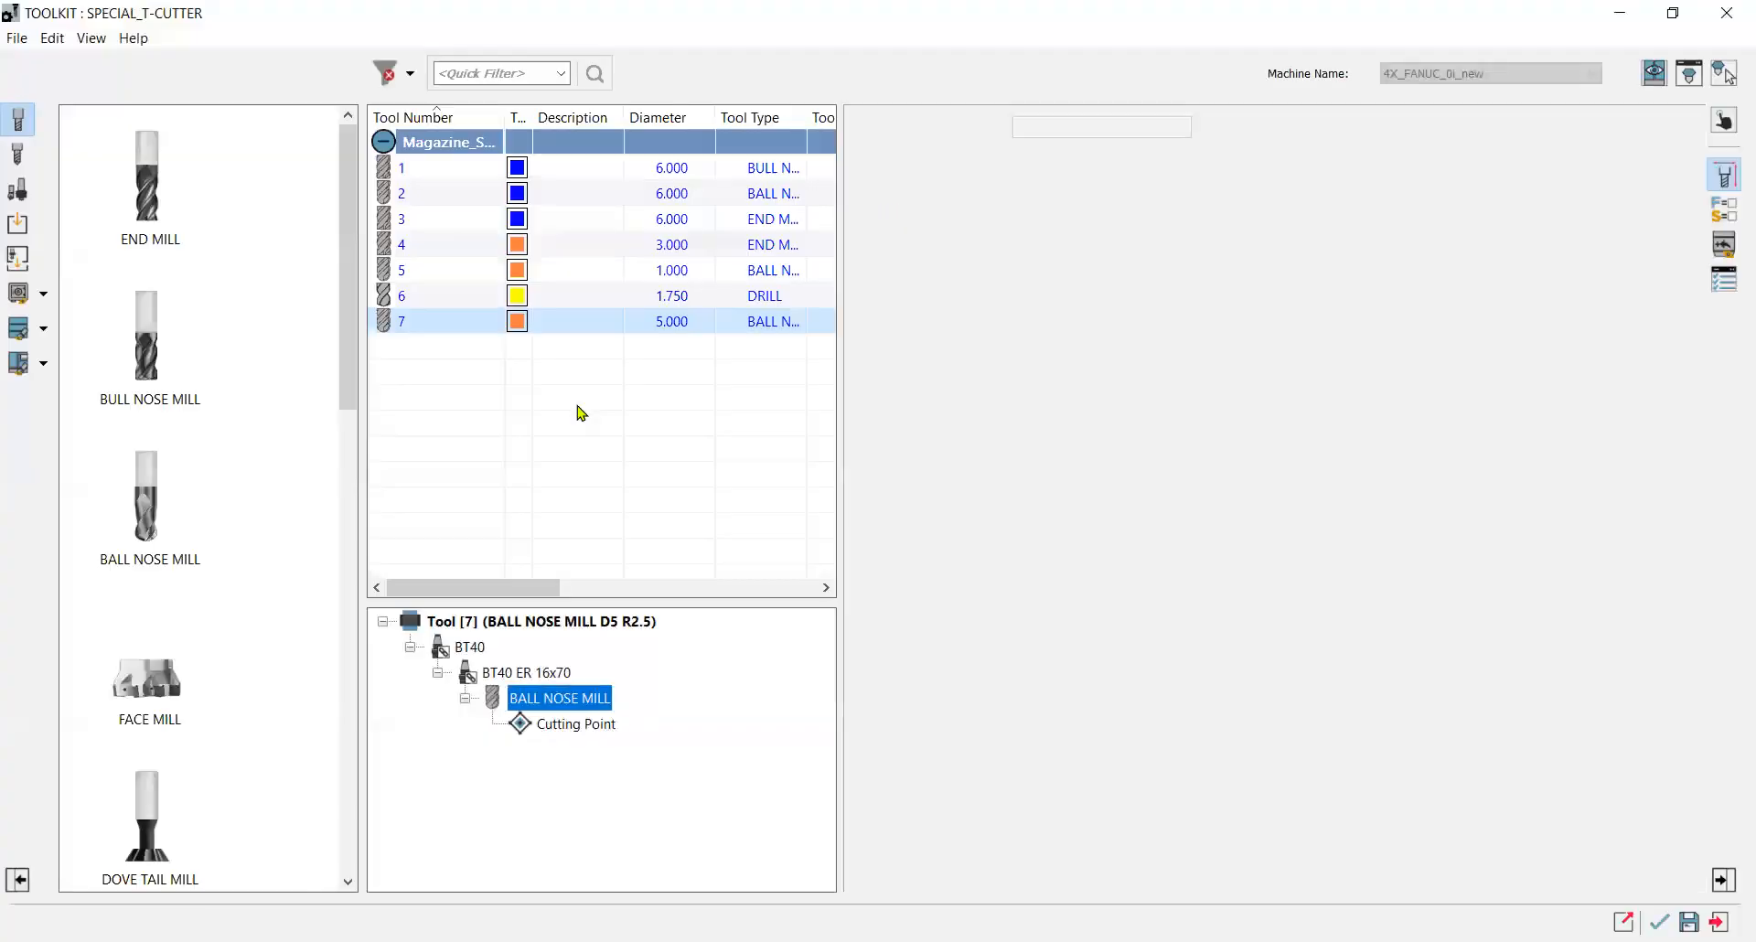
right_click(517, 324)
left_click(594, 534)
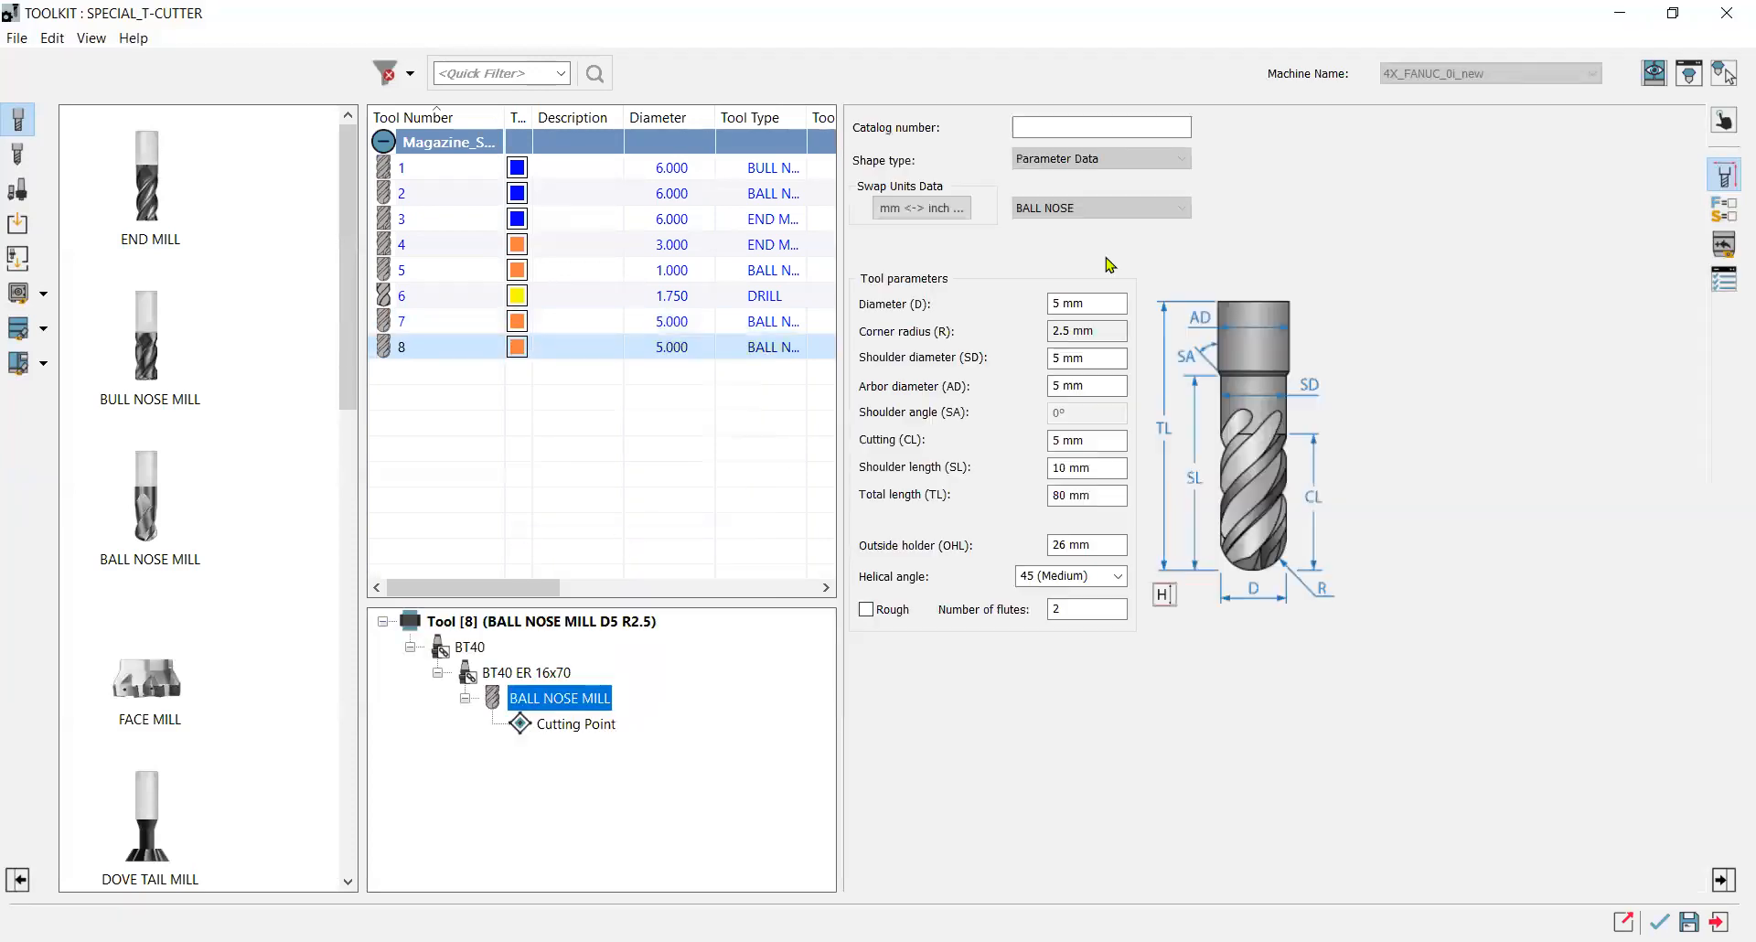
left_click(1070, 376)
left_click_drag(1085, 303, 1021, 306)
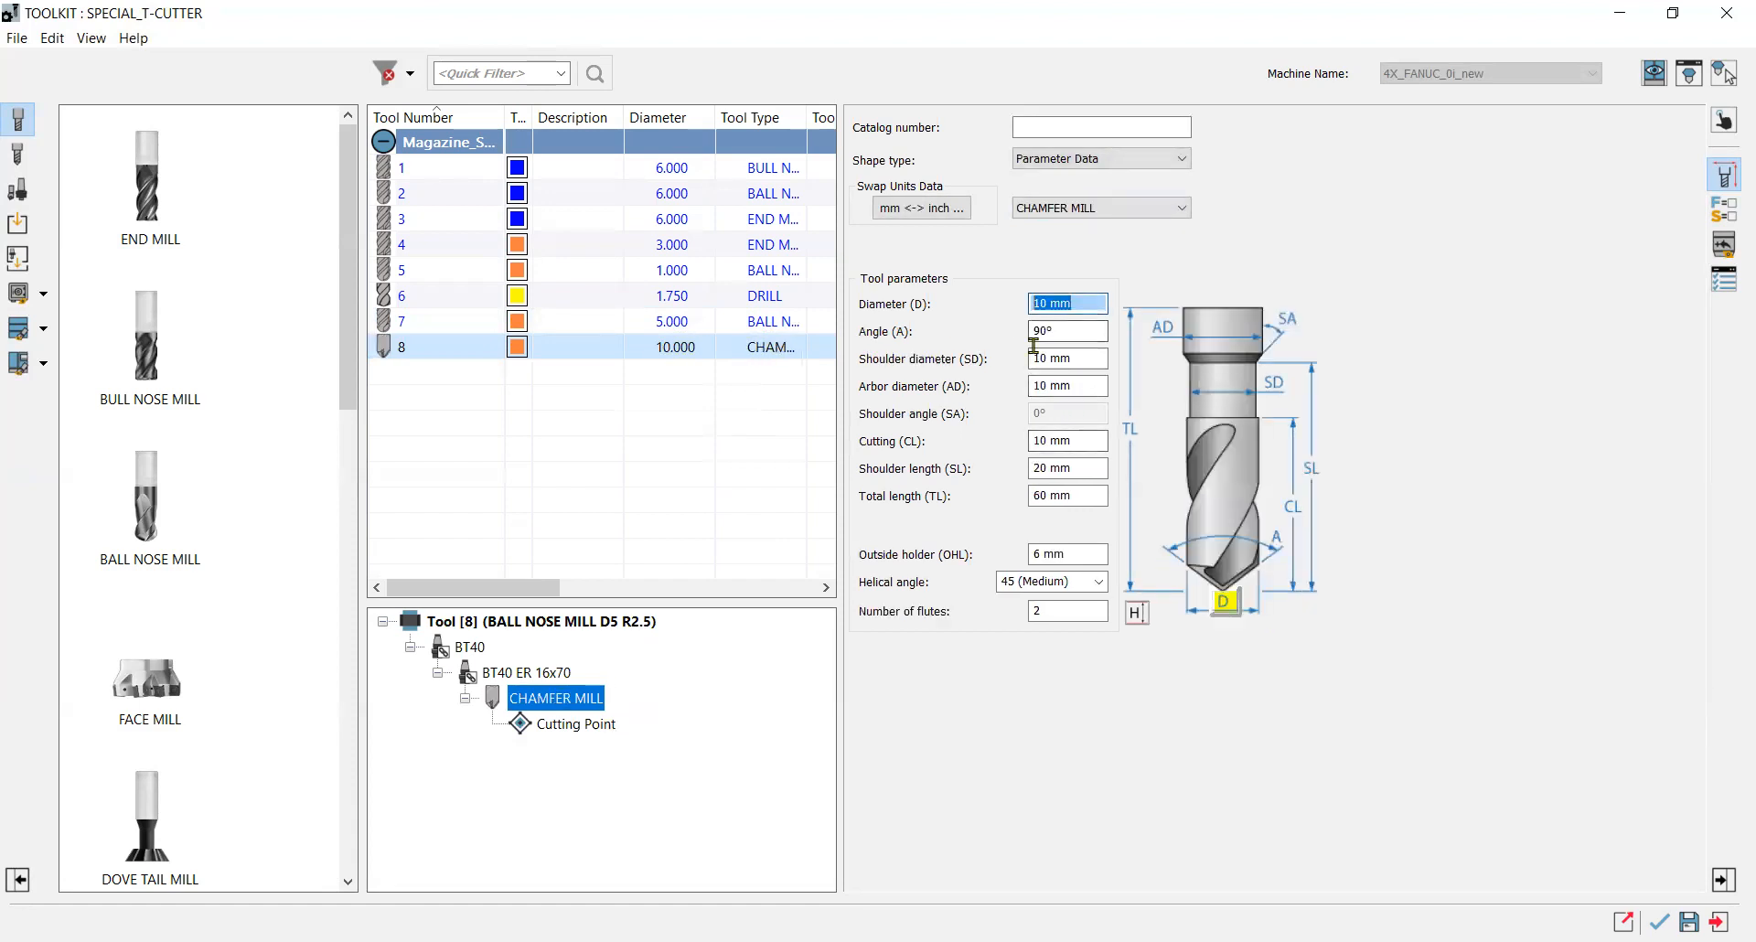
left_click(1659, 923)
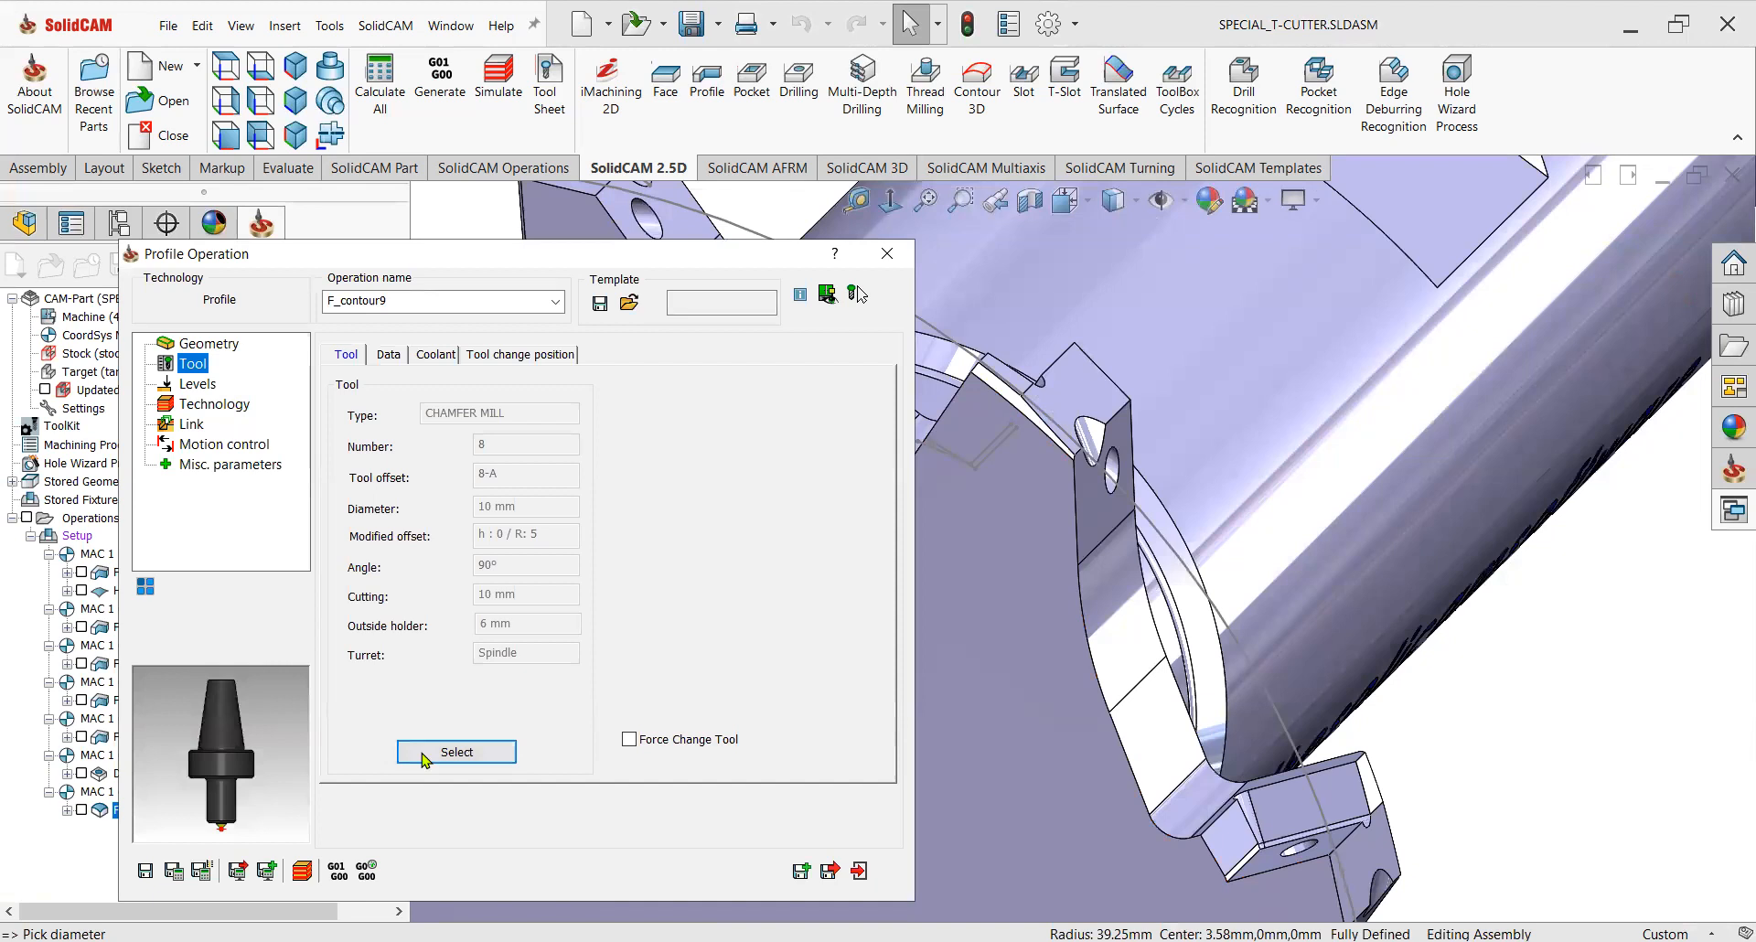
Set the chamfer mill's outside holder length to 25 mm and preview the tool in the tool viewer.
left_click(429, 757)
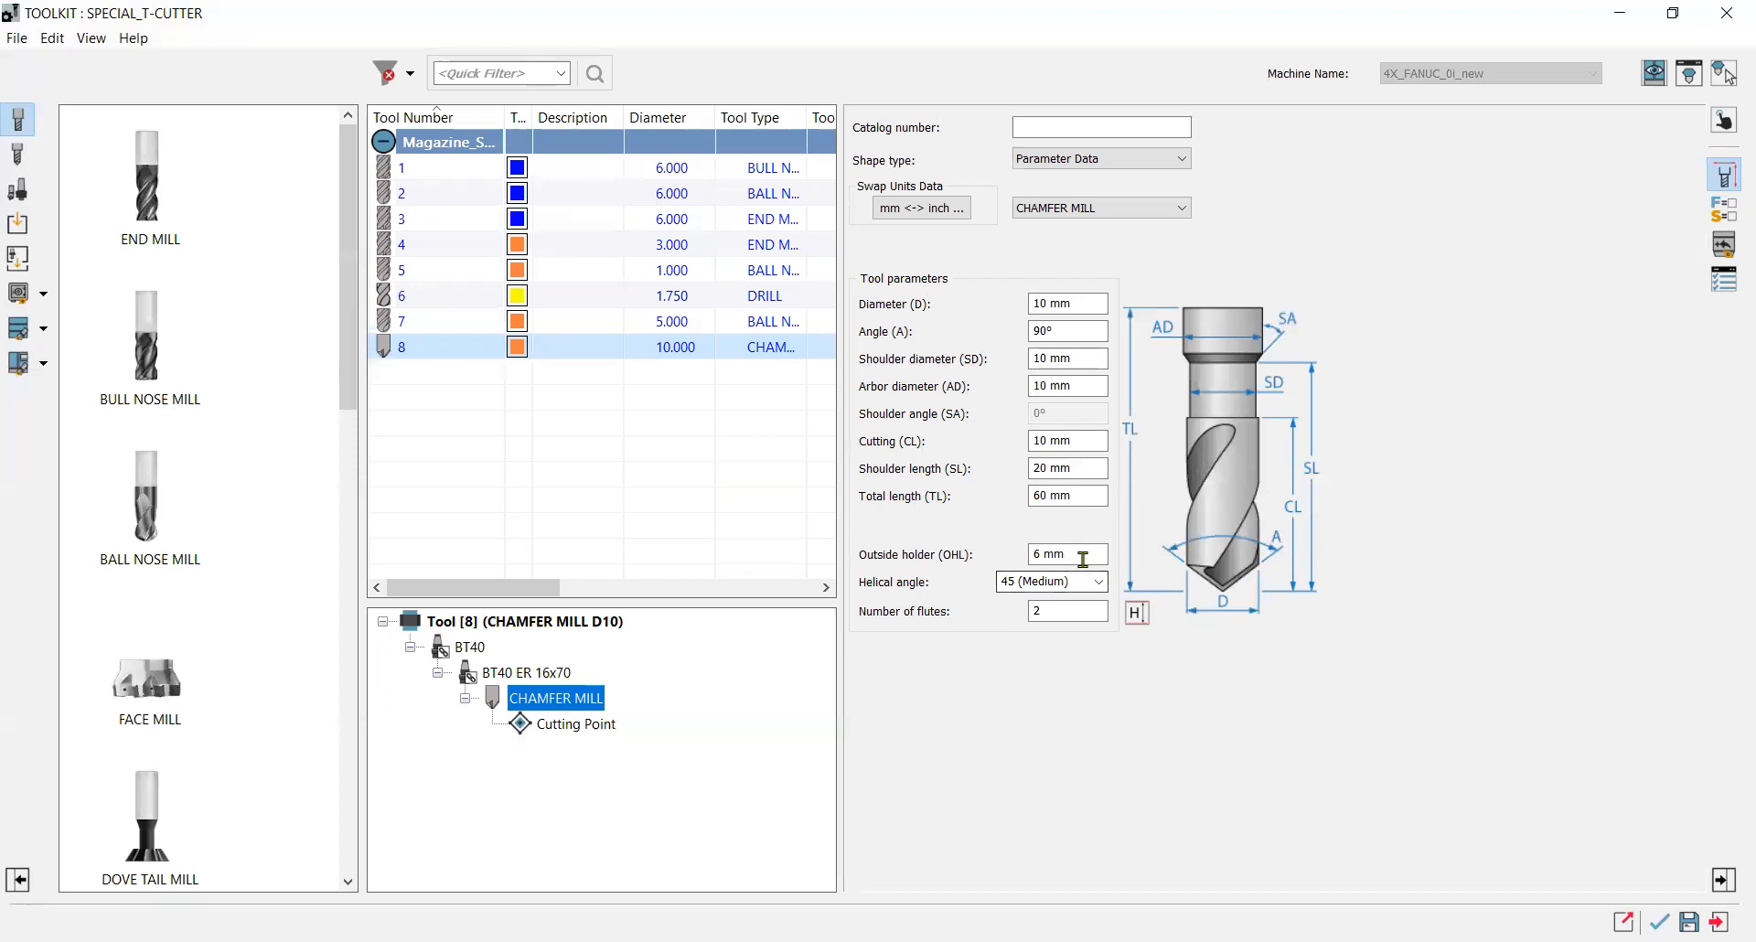
left_click_drag(1082, 557, 1007, 563)
type("23")
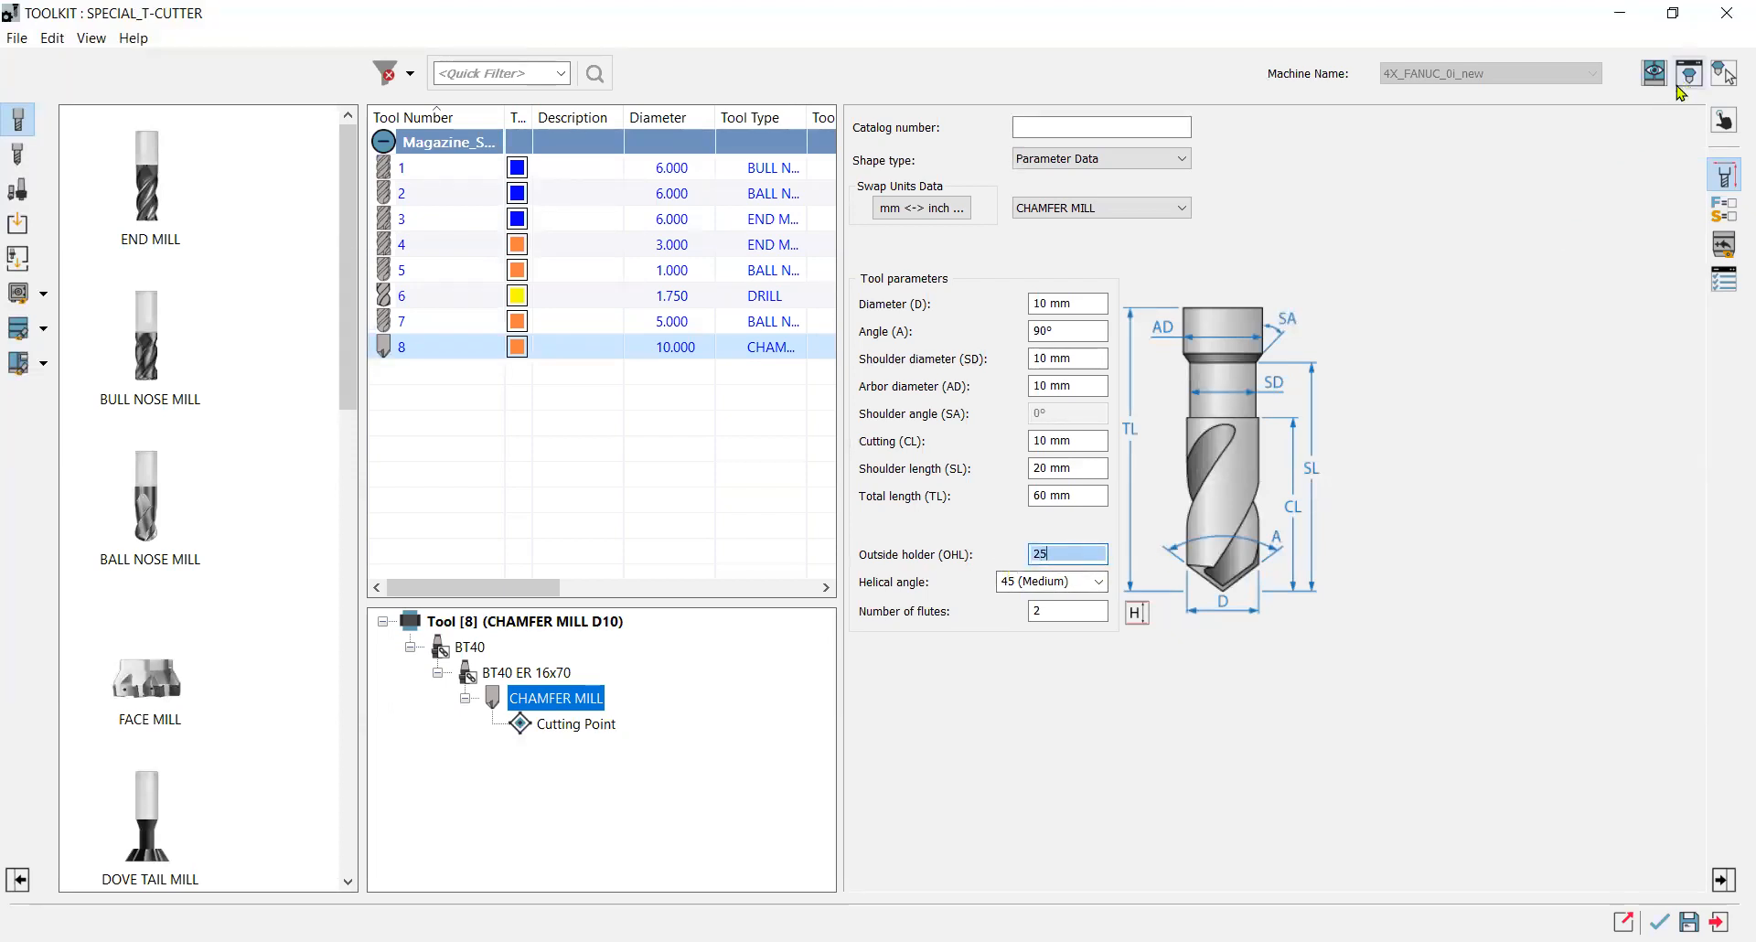
double_click(503, 711)
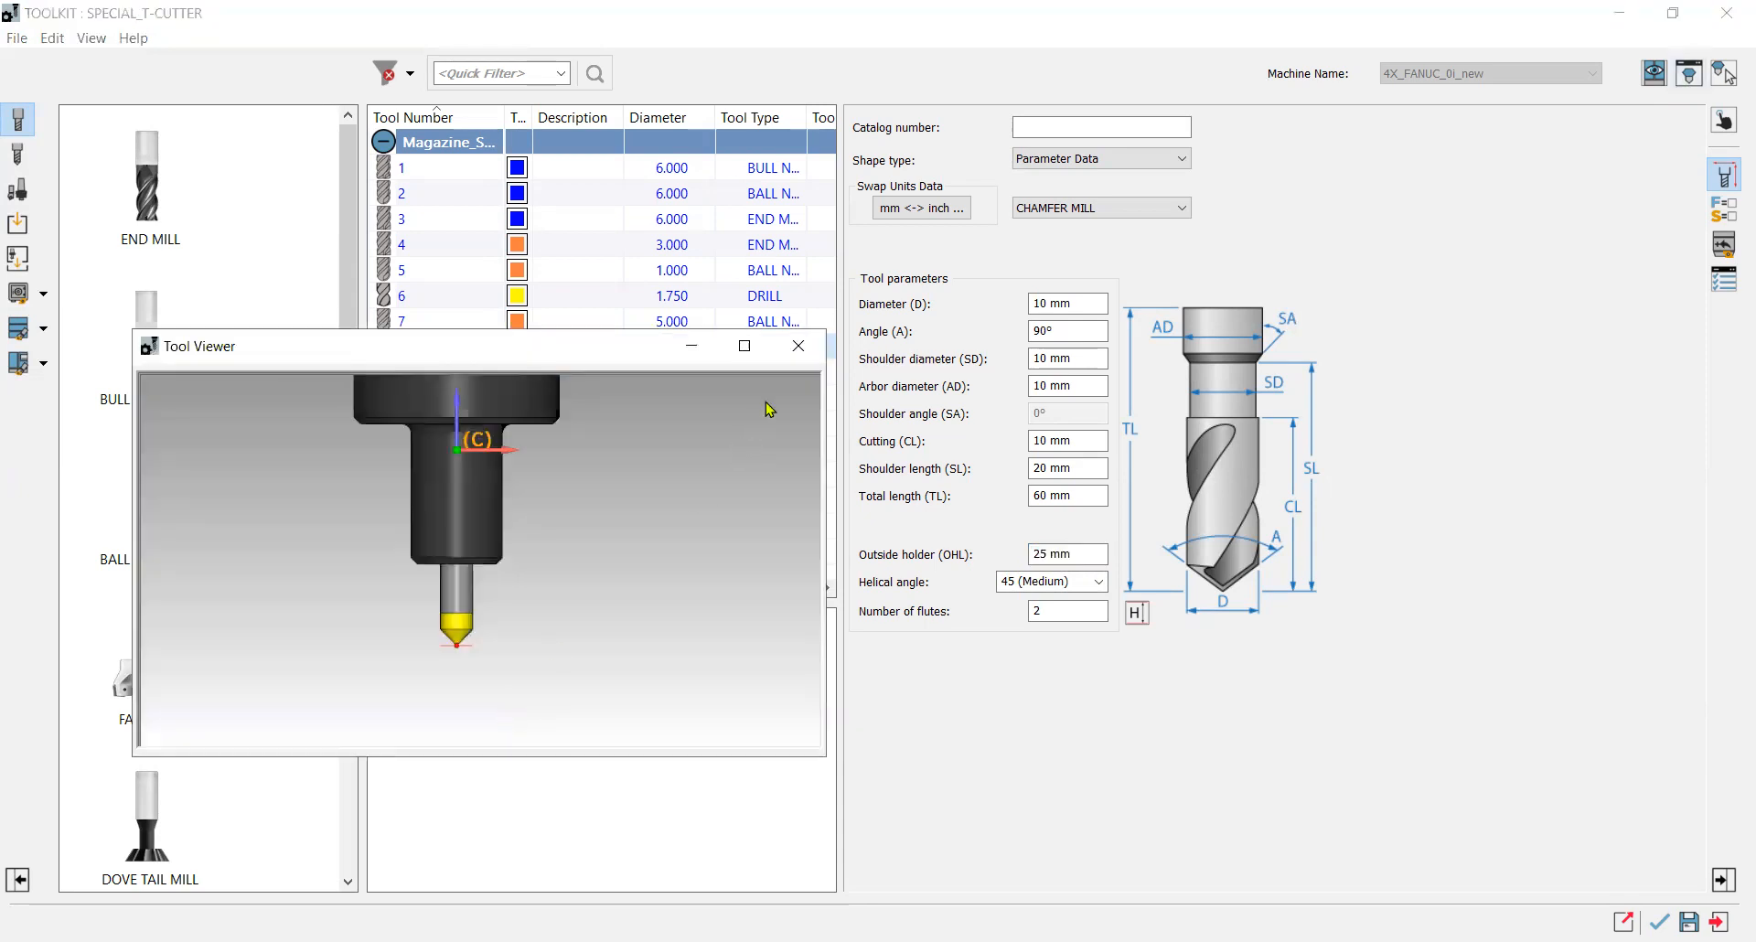
left_click(799, 346)
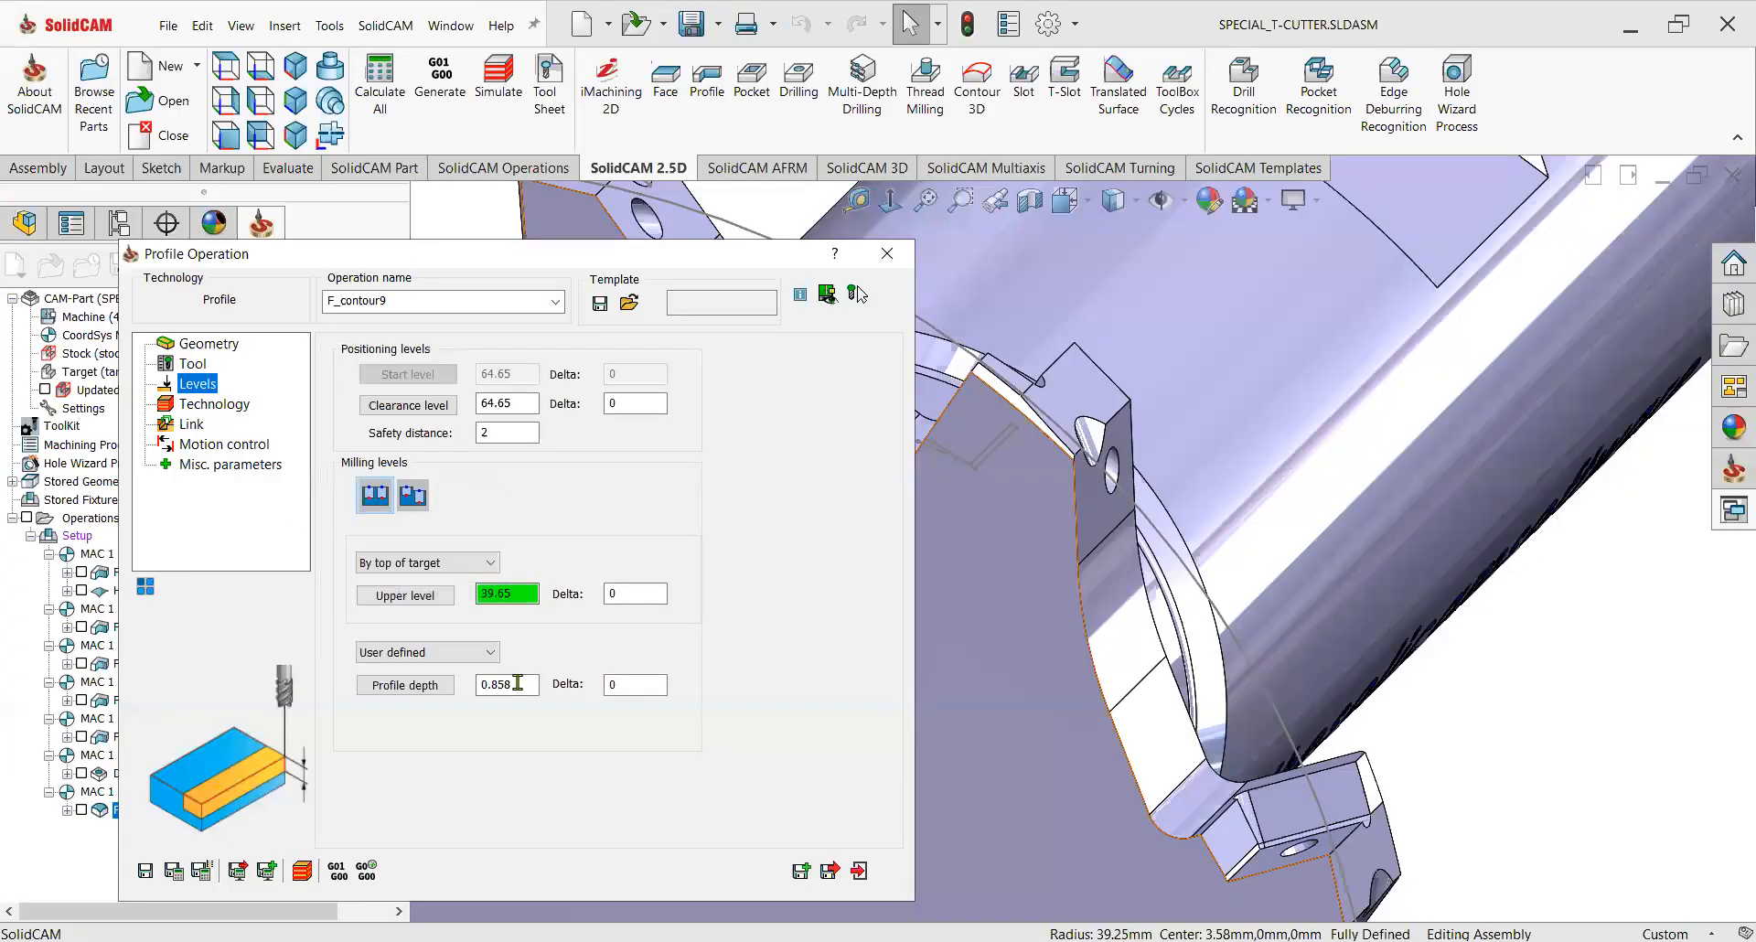
Set the Profile operation's profile depth by picking a point on the cutter's edge.
double_click(498, 684)
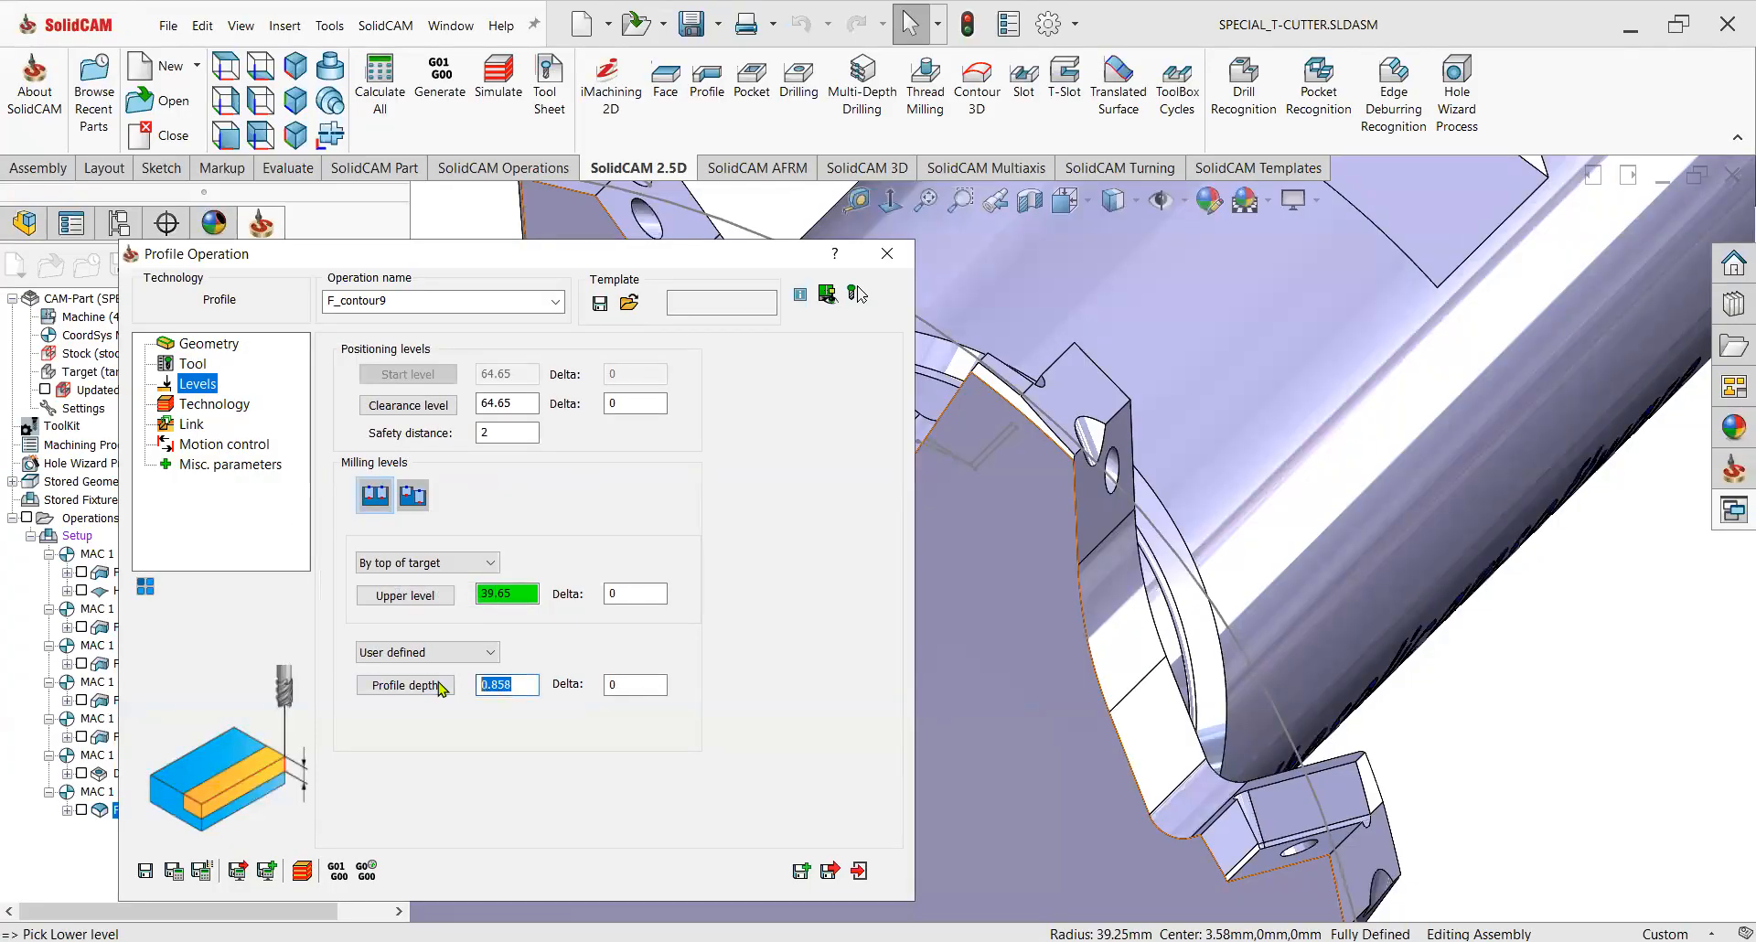
left_click(441, 687)
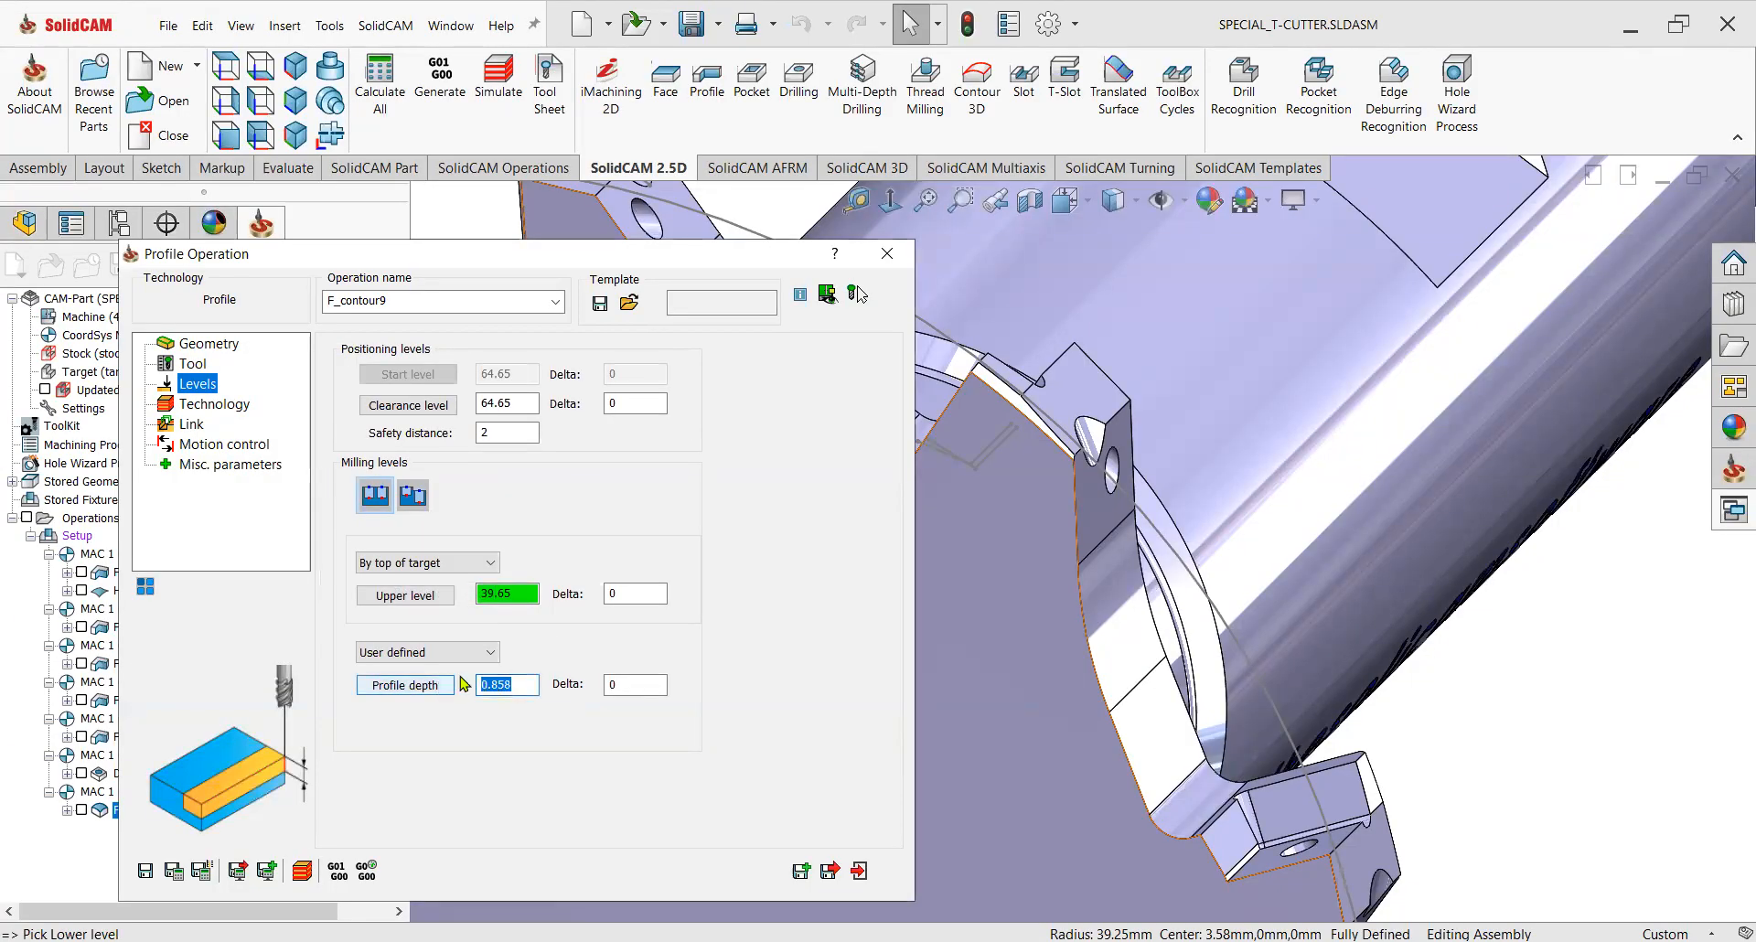
left_click(1011, 402)
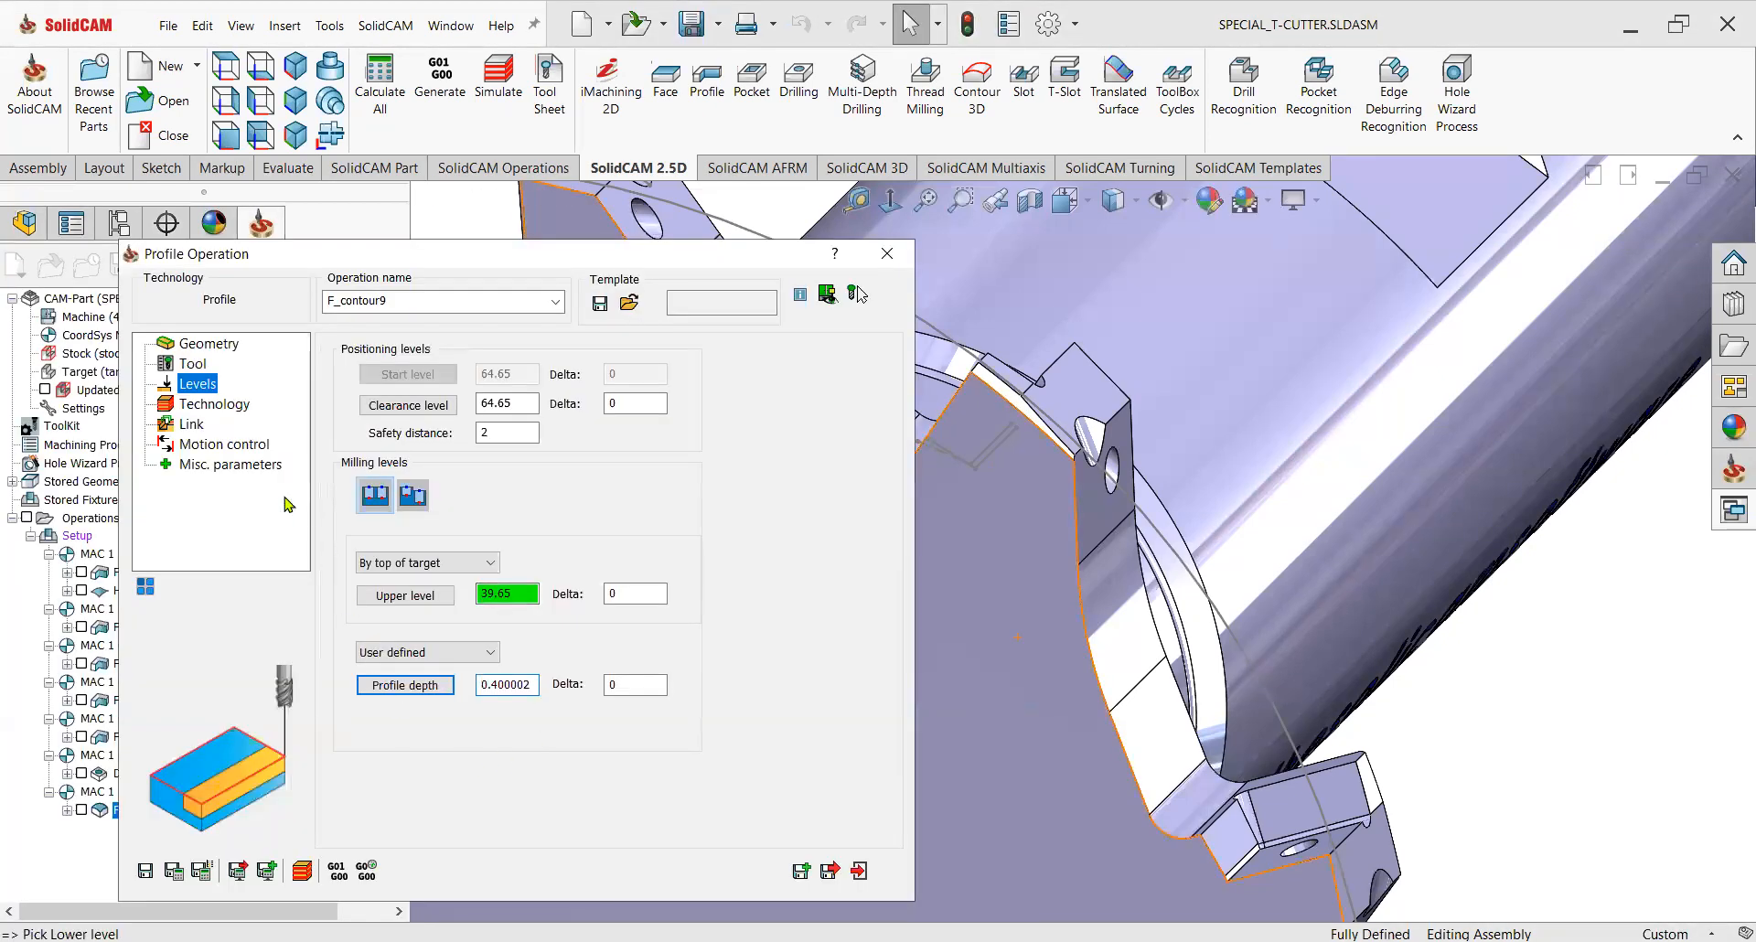
Inspect the chain's tool side in the Modify Geometry view of the technology settings.
left_click(213, 404)
left_click(354, 503)
left_click(521, 419)
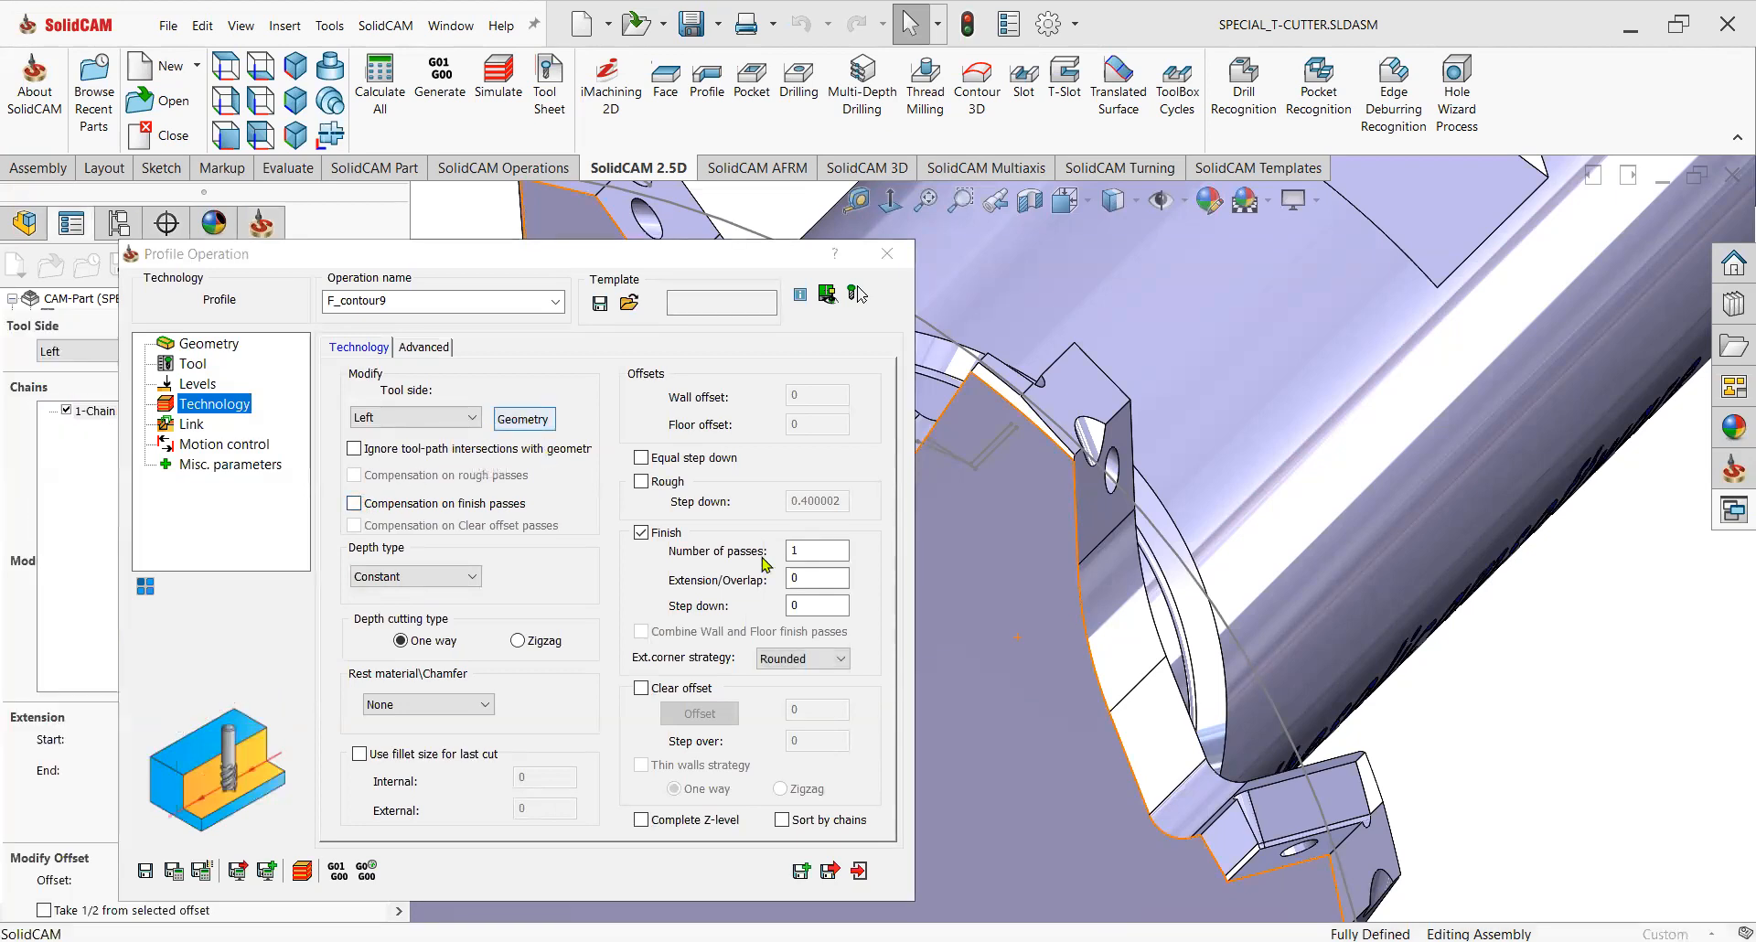
scroll(1188, 605, "up", 6)
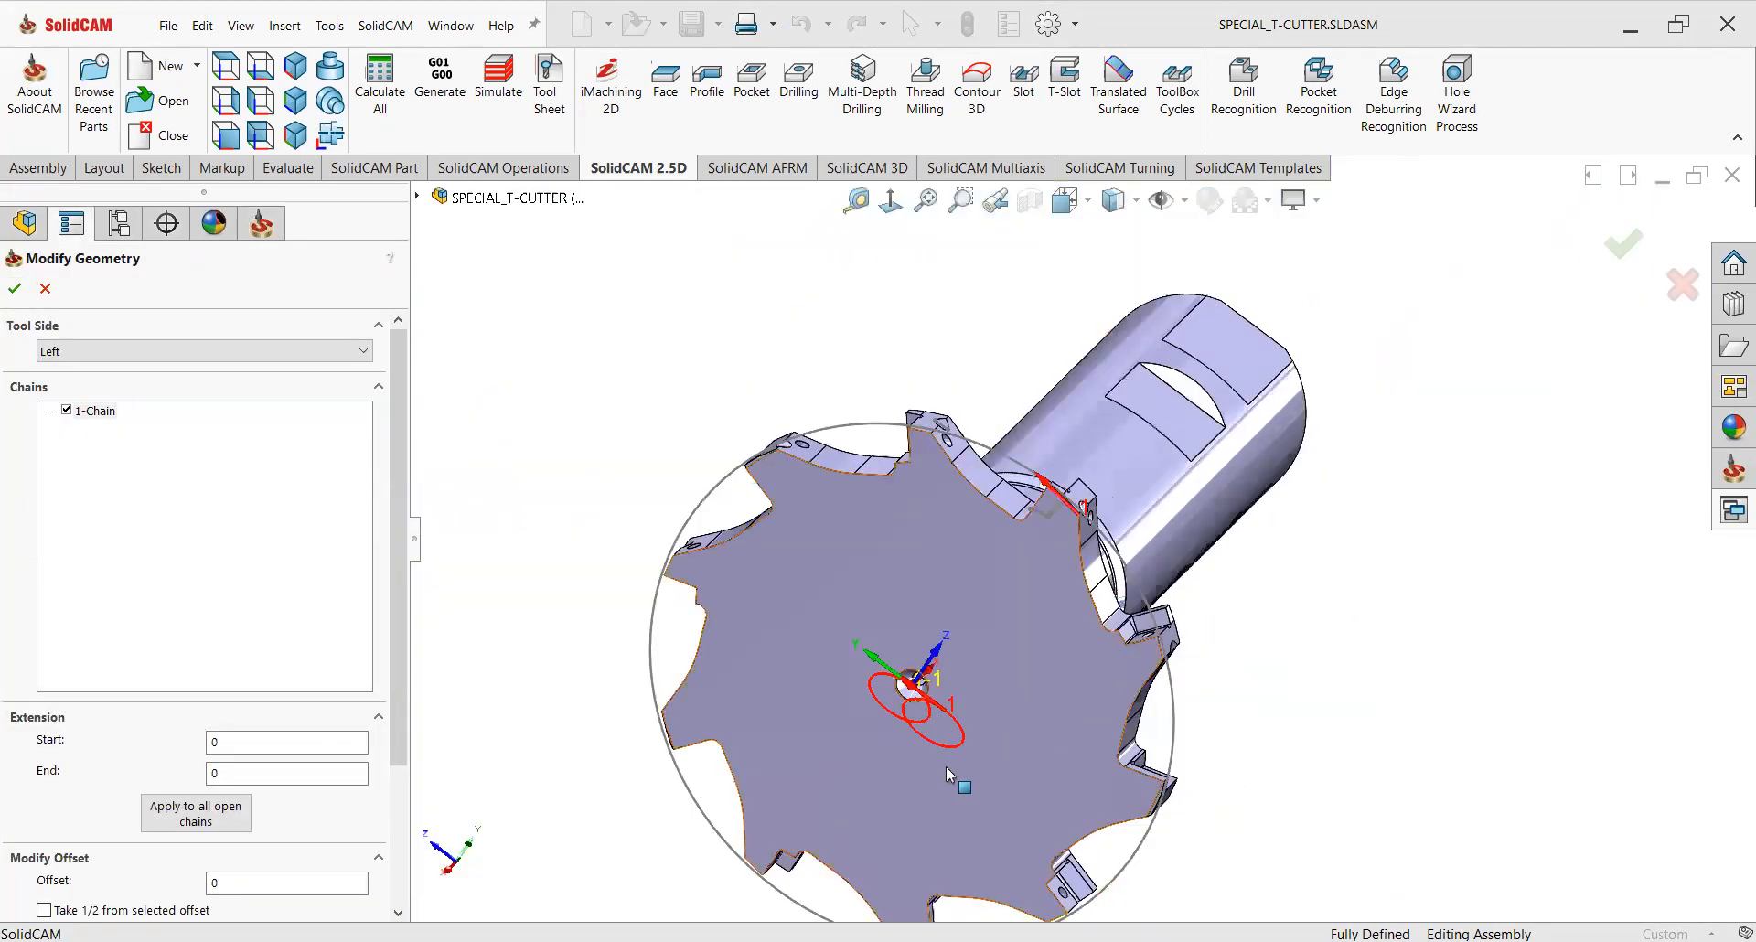
scroll(926, 727, "down", 8)
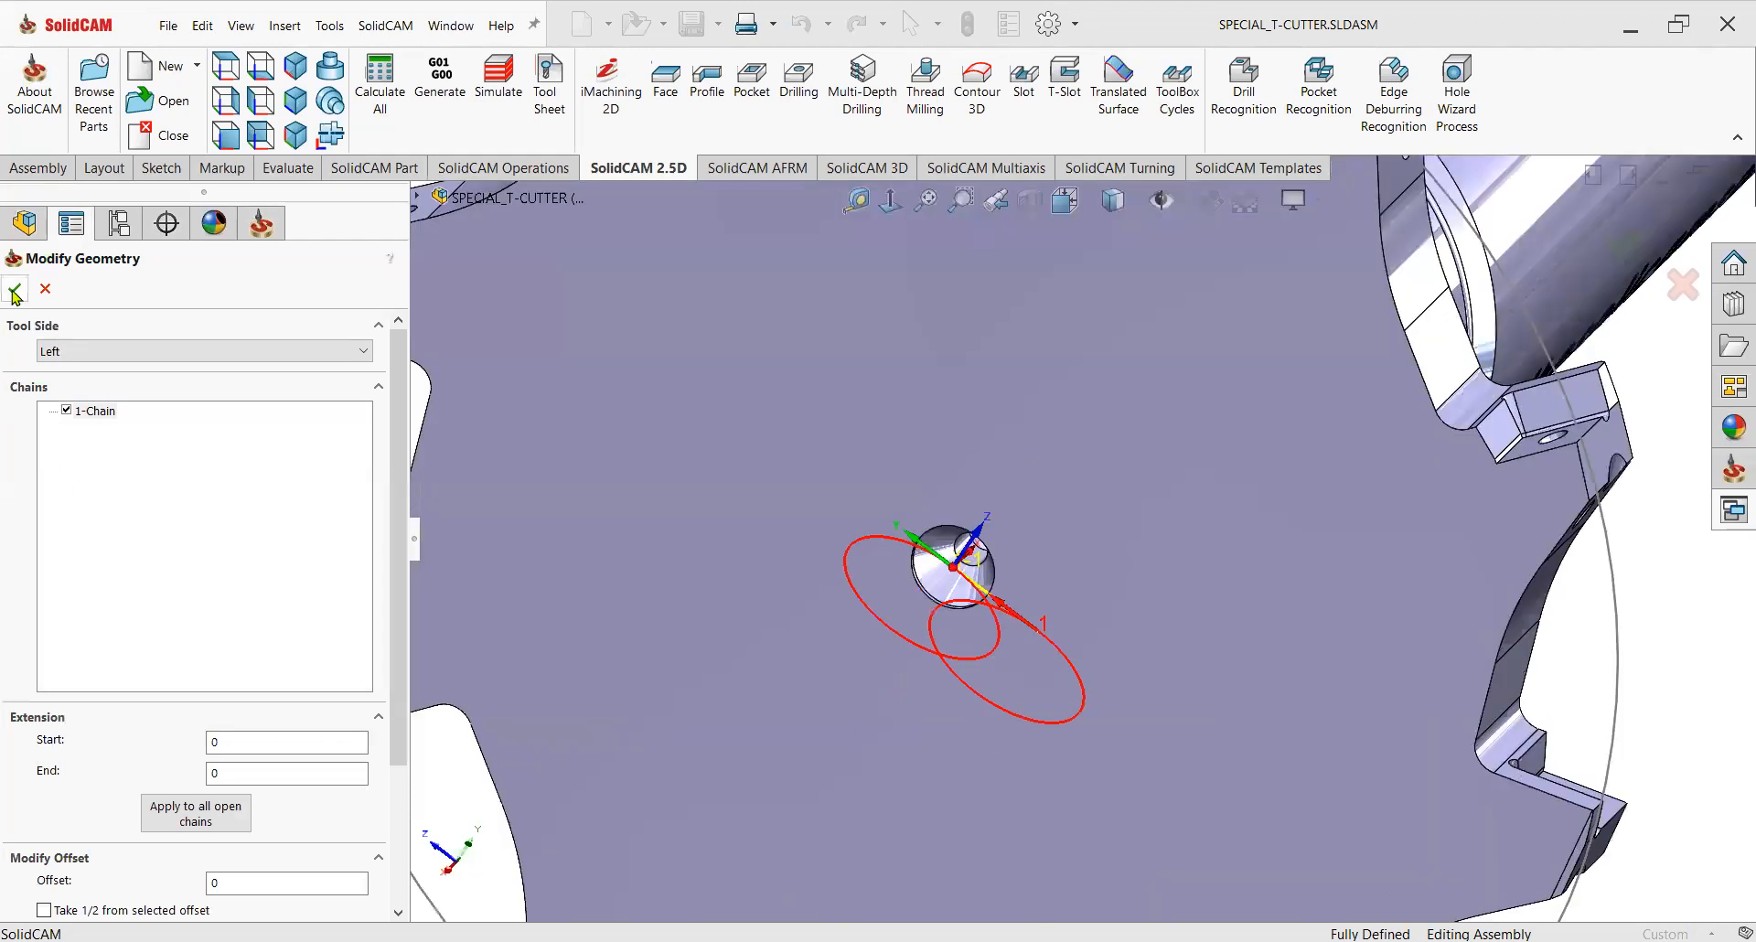
key("Escape")
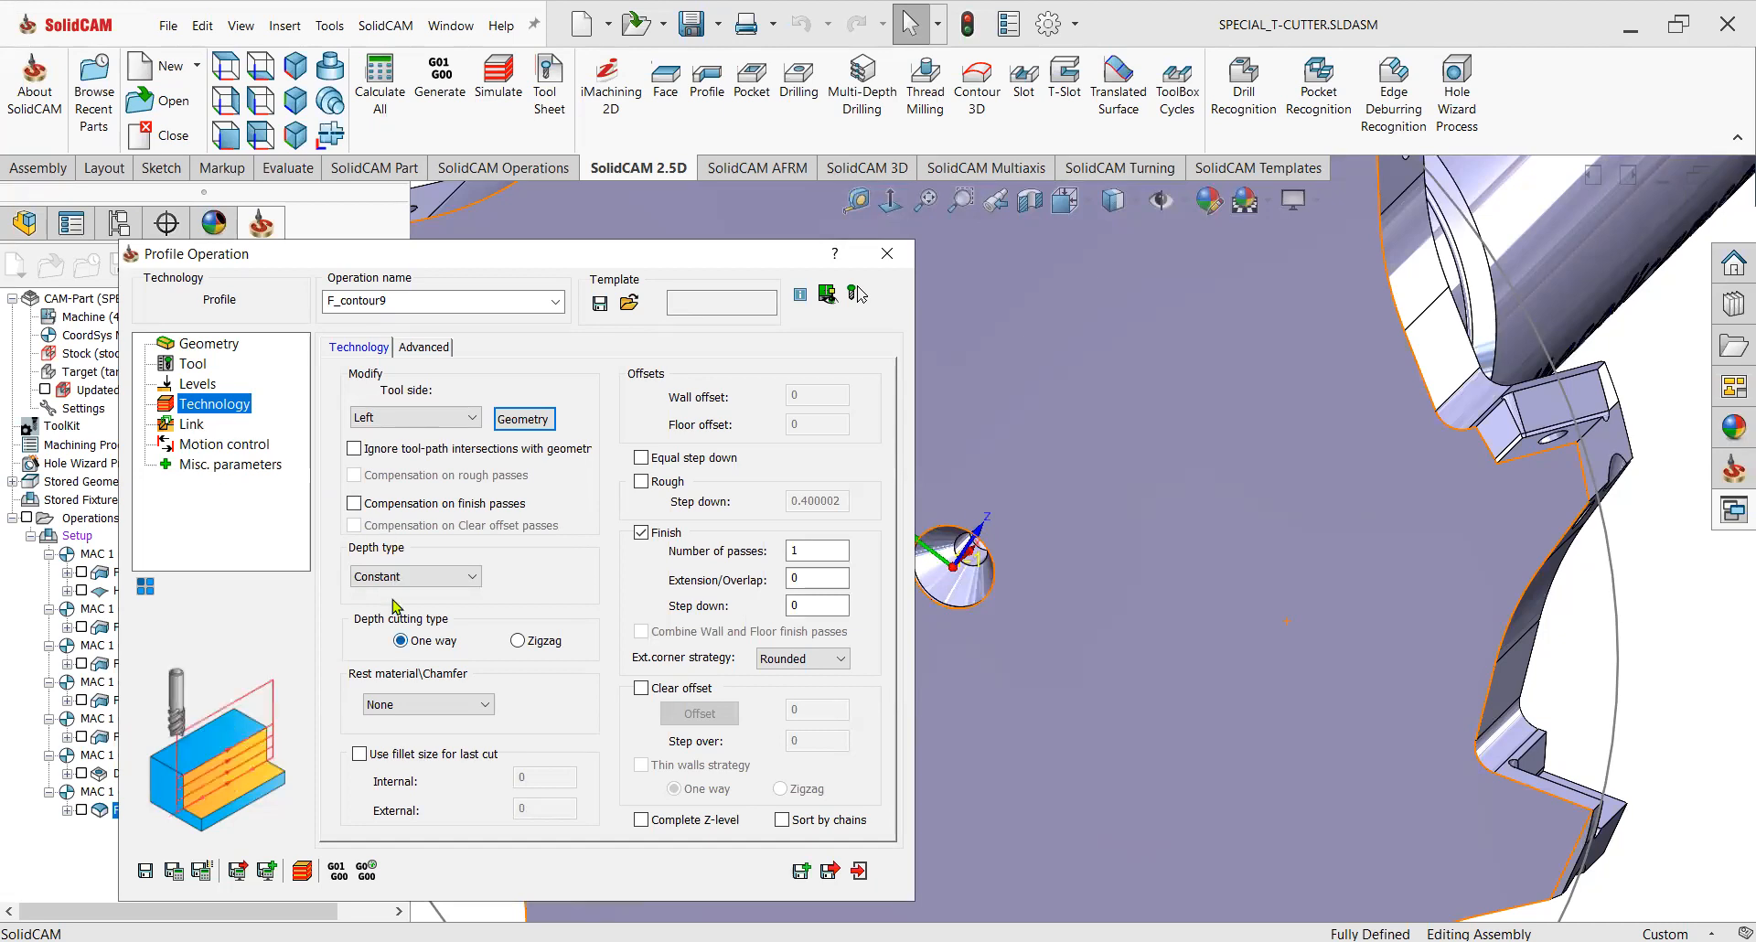
Set the rest material option to Chamfer with a 3 mm cutting diameter.
left_click(428, 704)
left_click(426, 734)
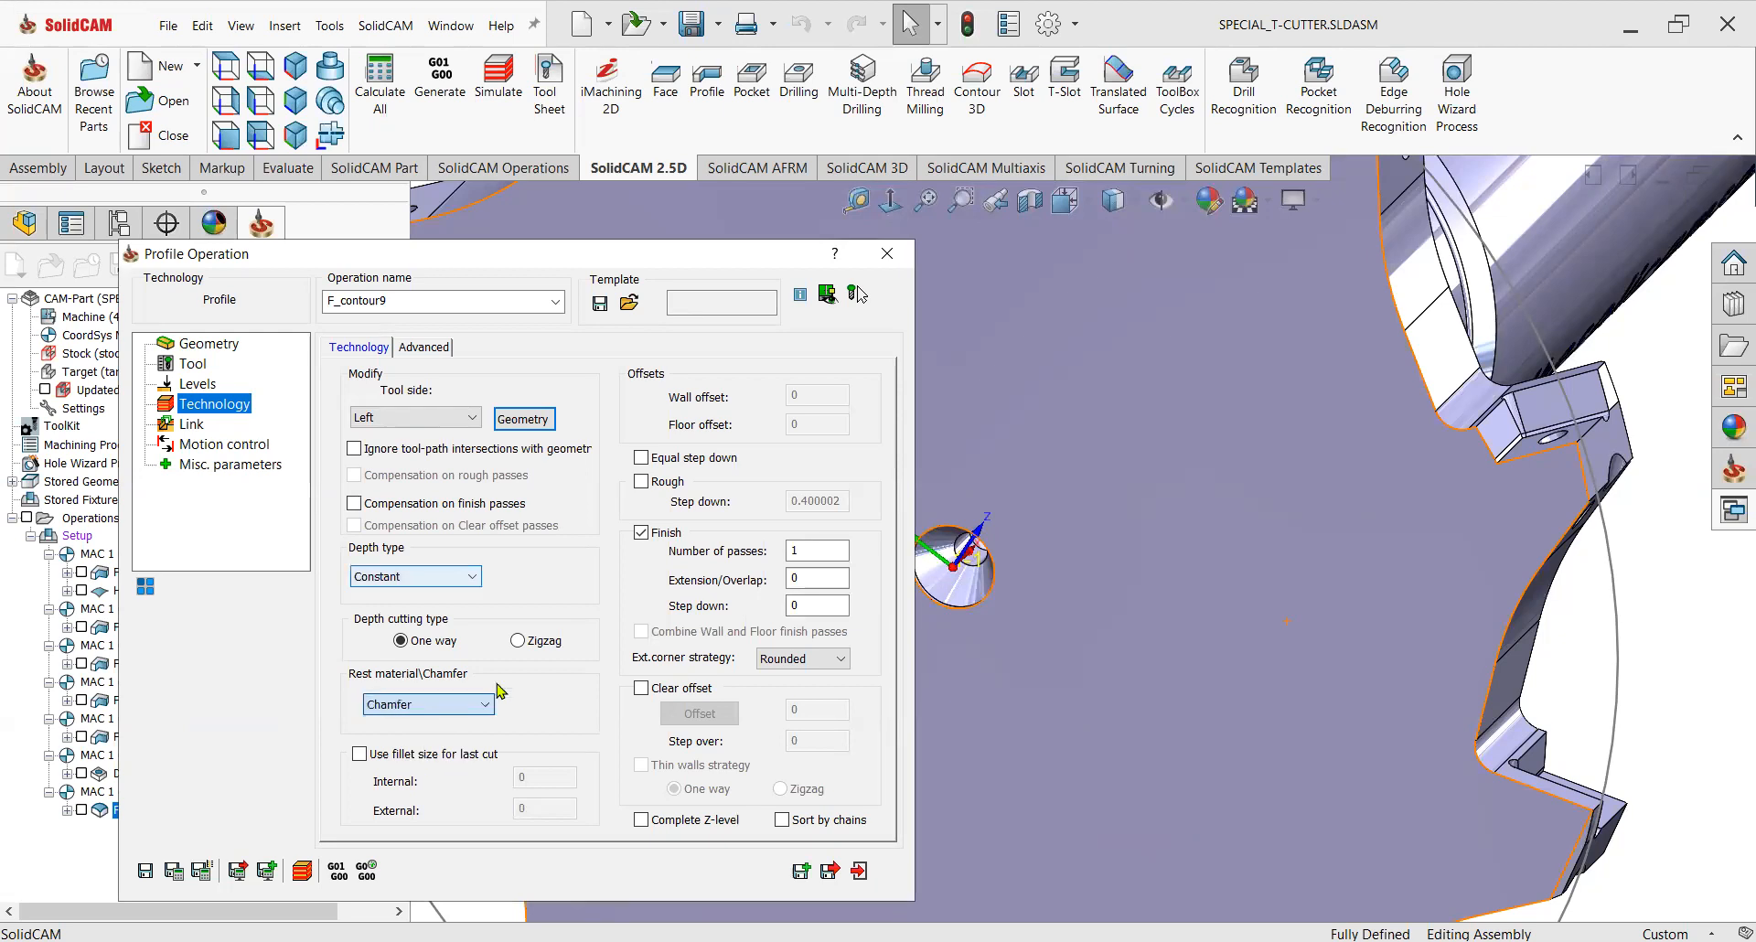
left_click_drag(533, 398, 508, 392)
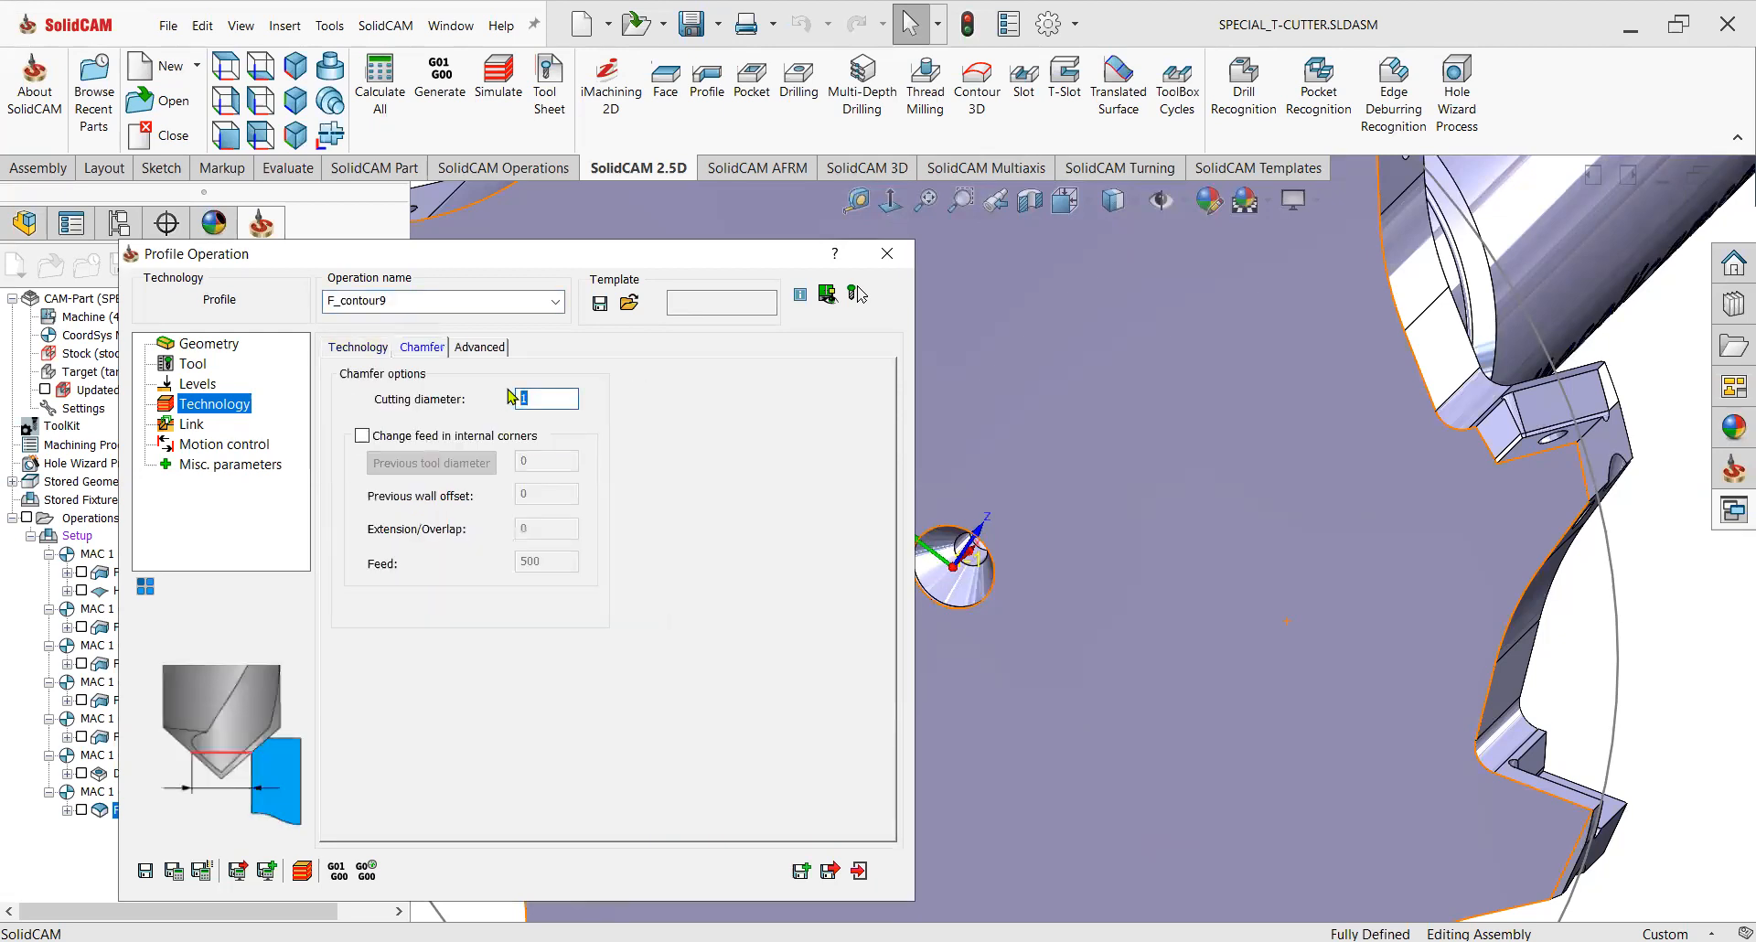
type("3")
Set a Tangent lead-in with a 30% length and make the lead-out the same as the lead-in.
left_click(189, 424)
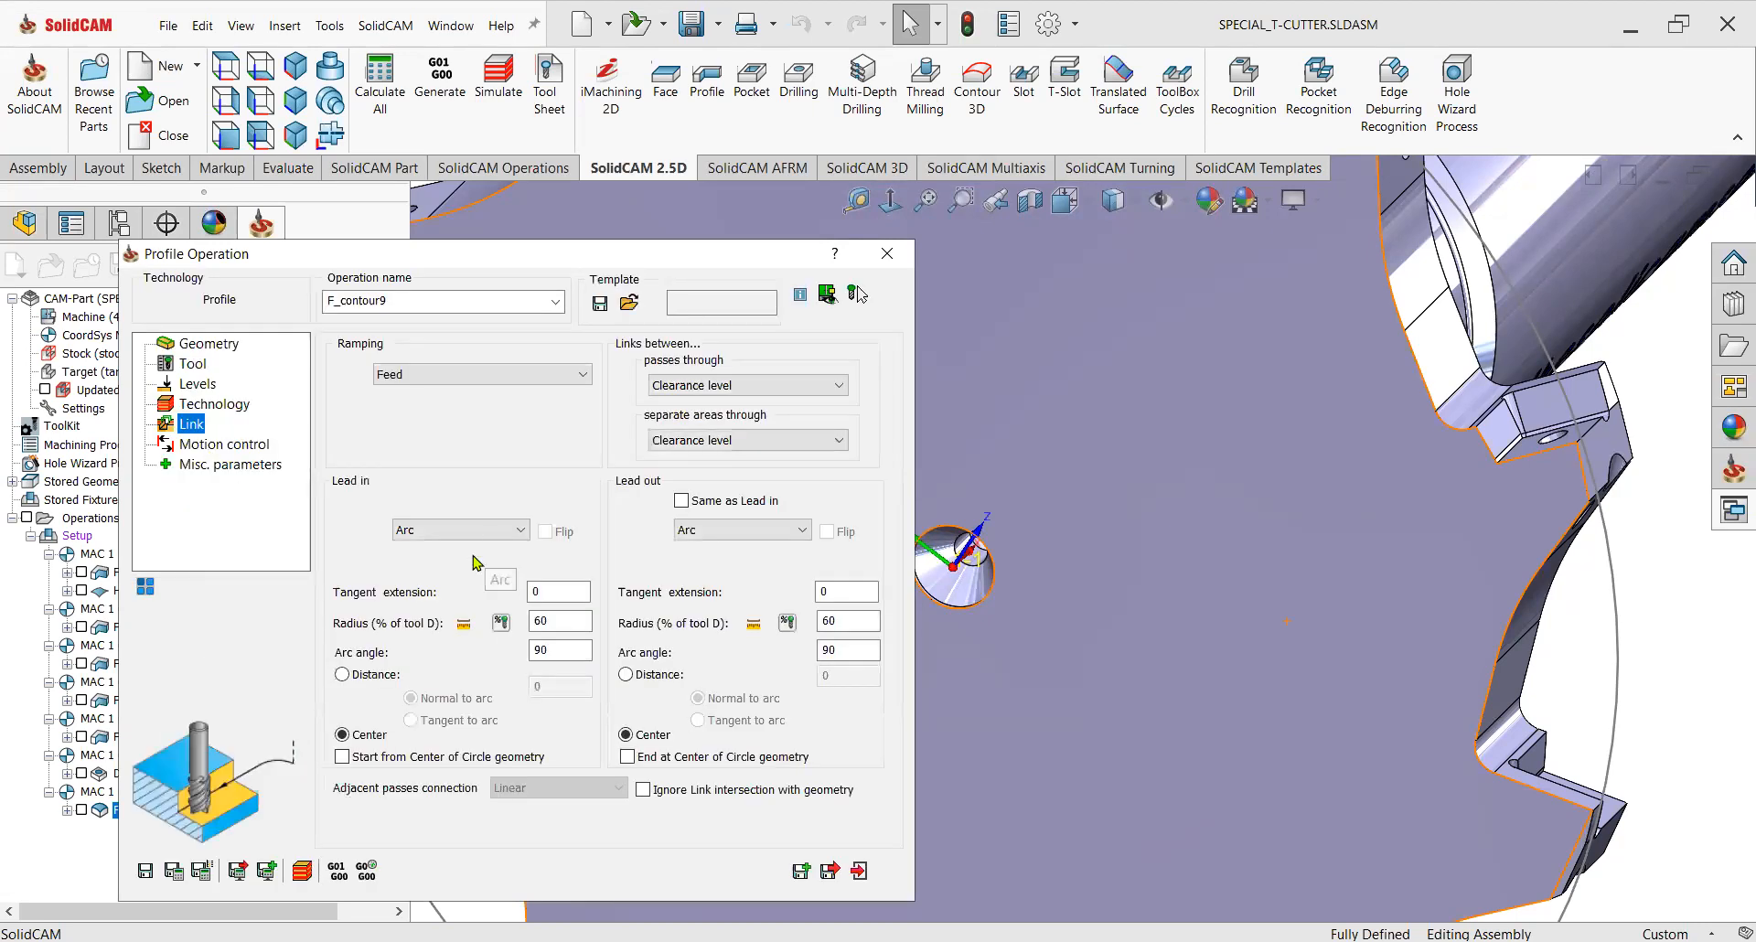
left_click(520, 642)
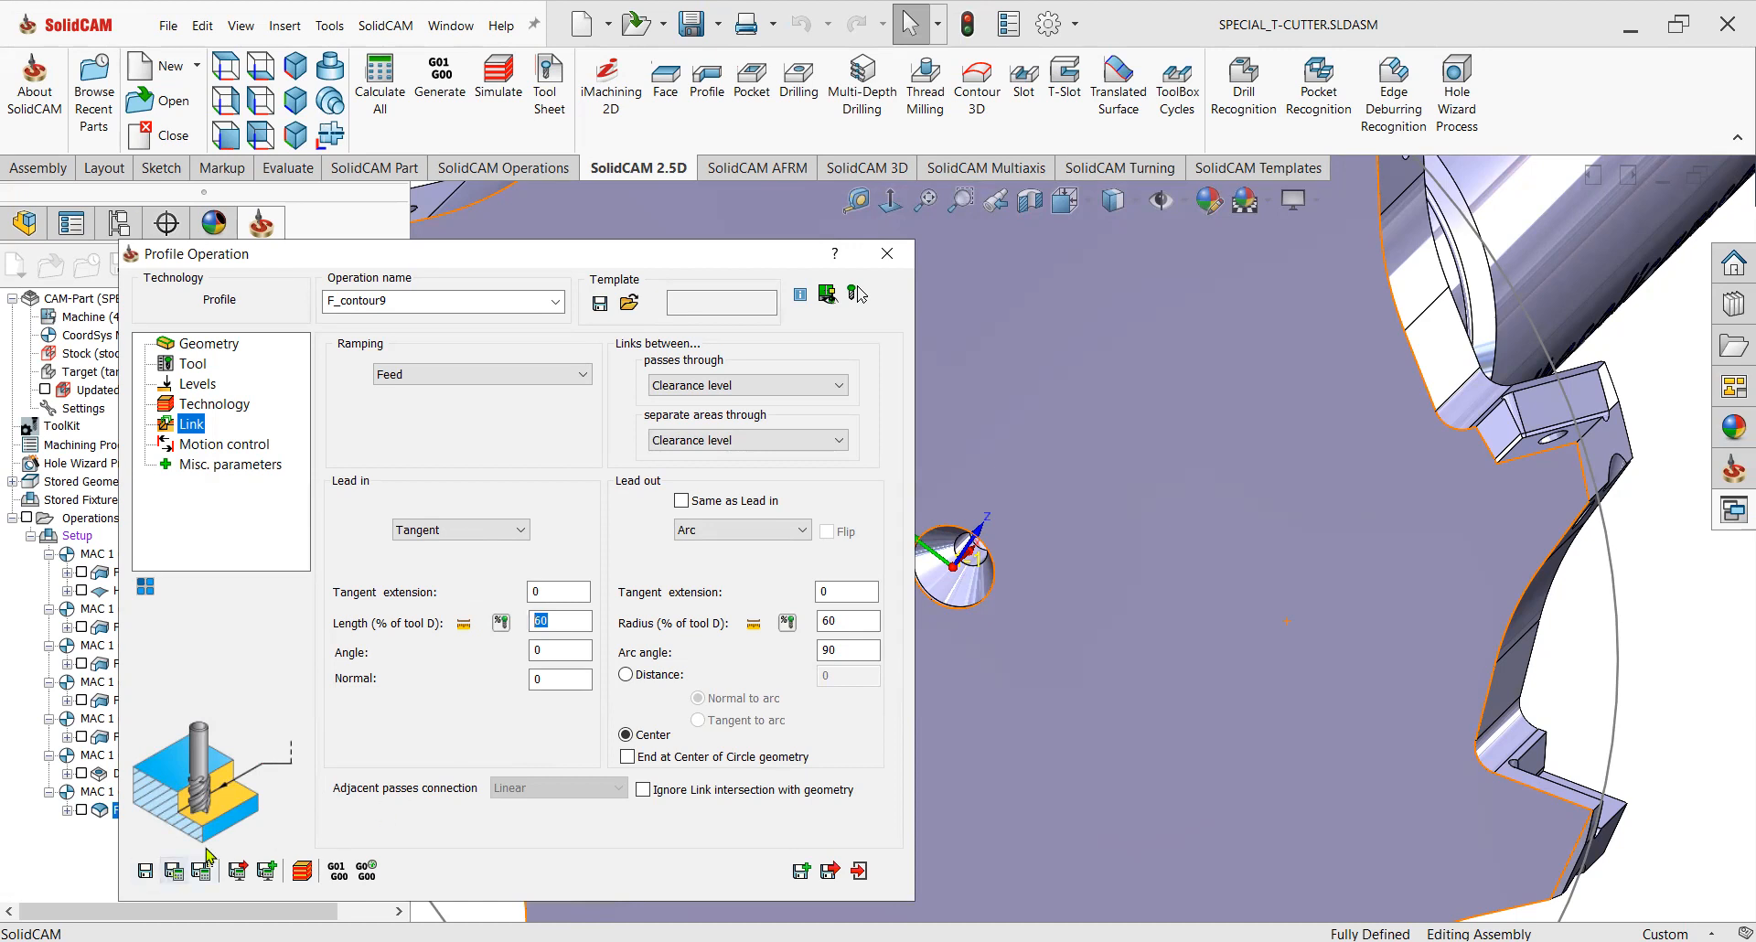
type("30")
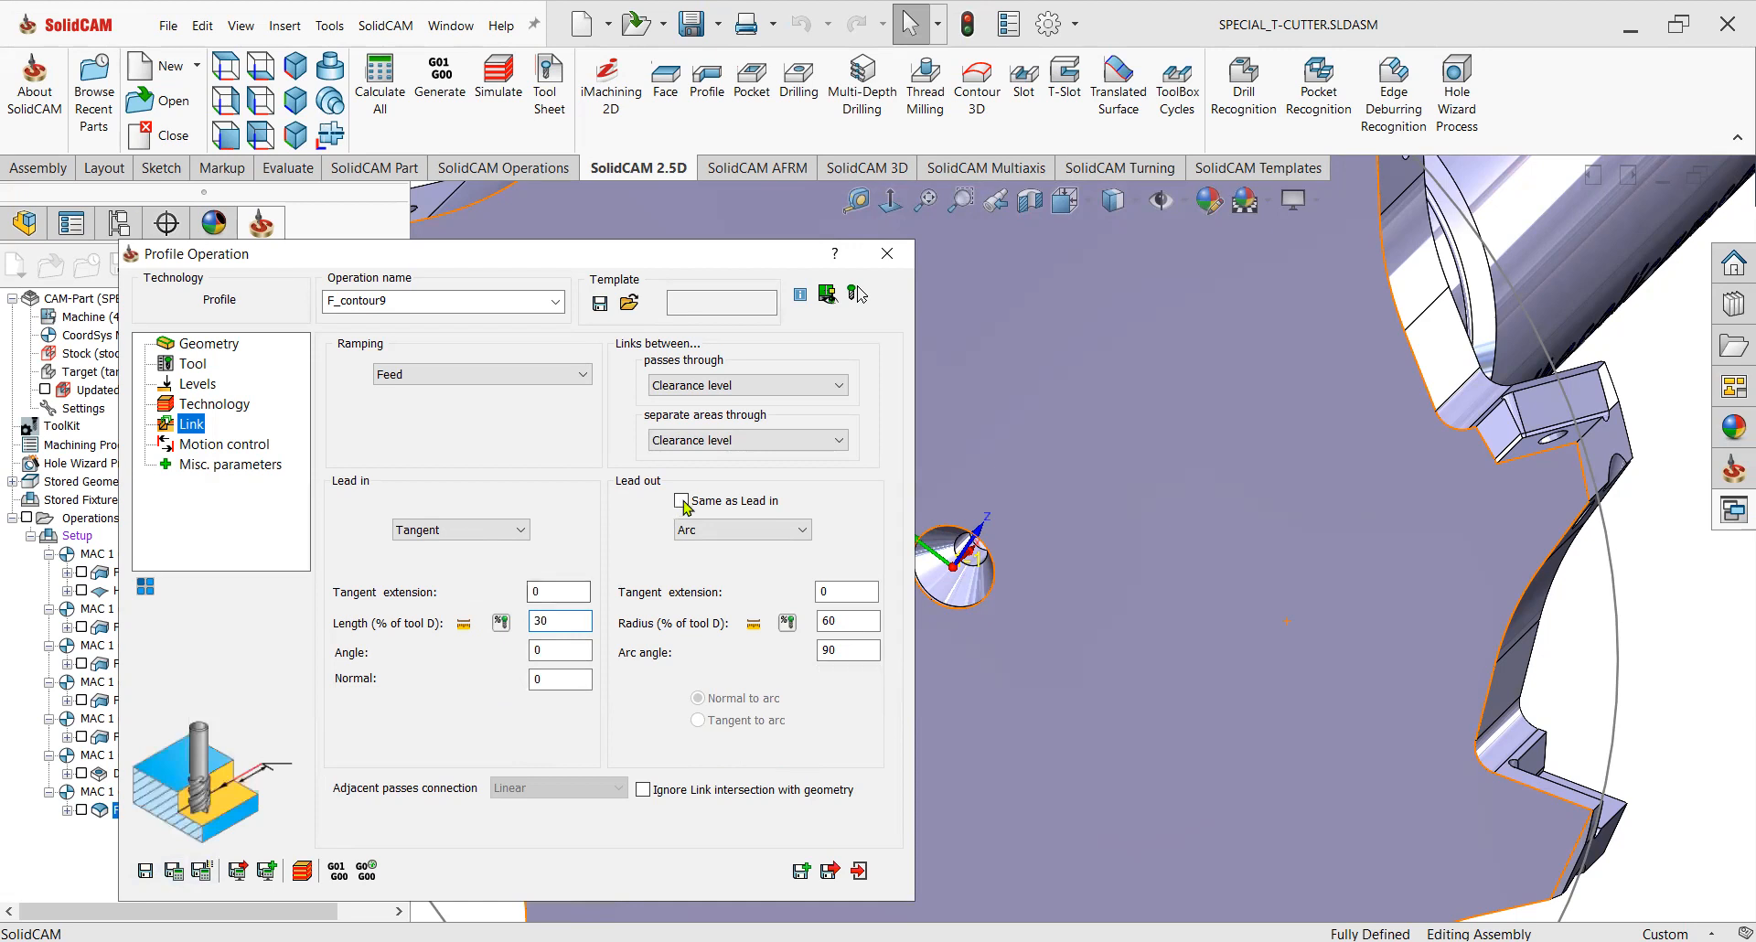
left_click(682, 500)
Save and calculate the Profile operation, then step through its SolidVerify simulation.
left_click(176, 874)
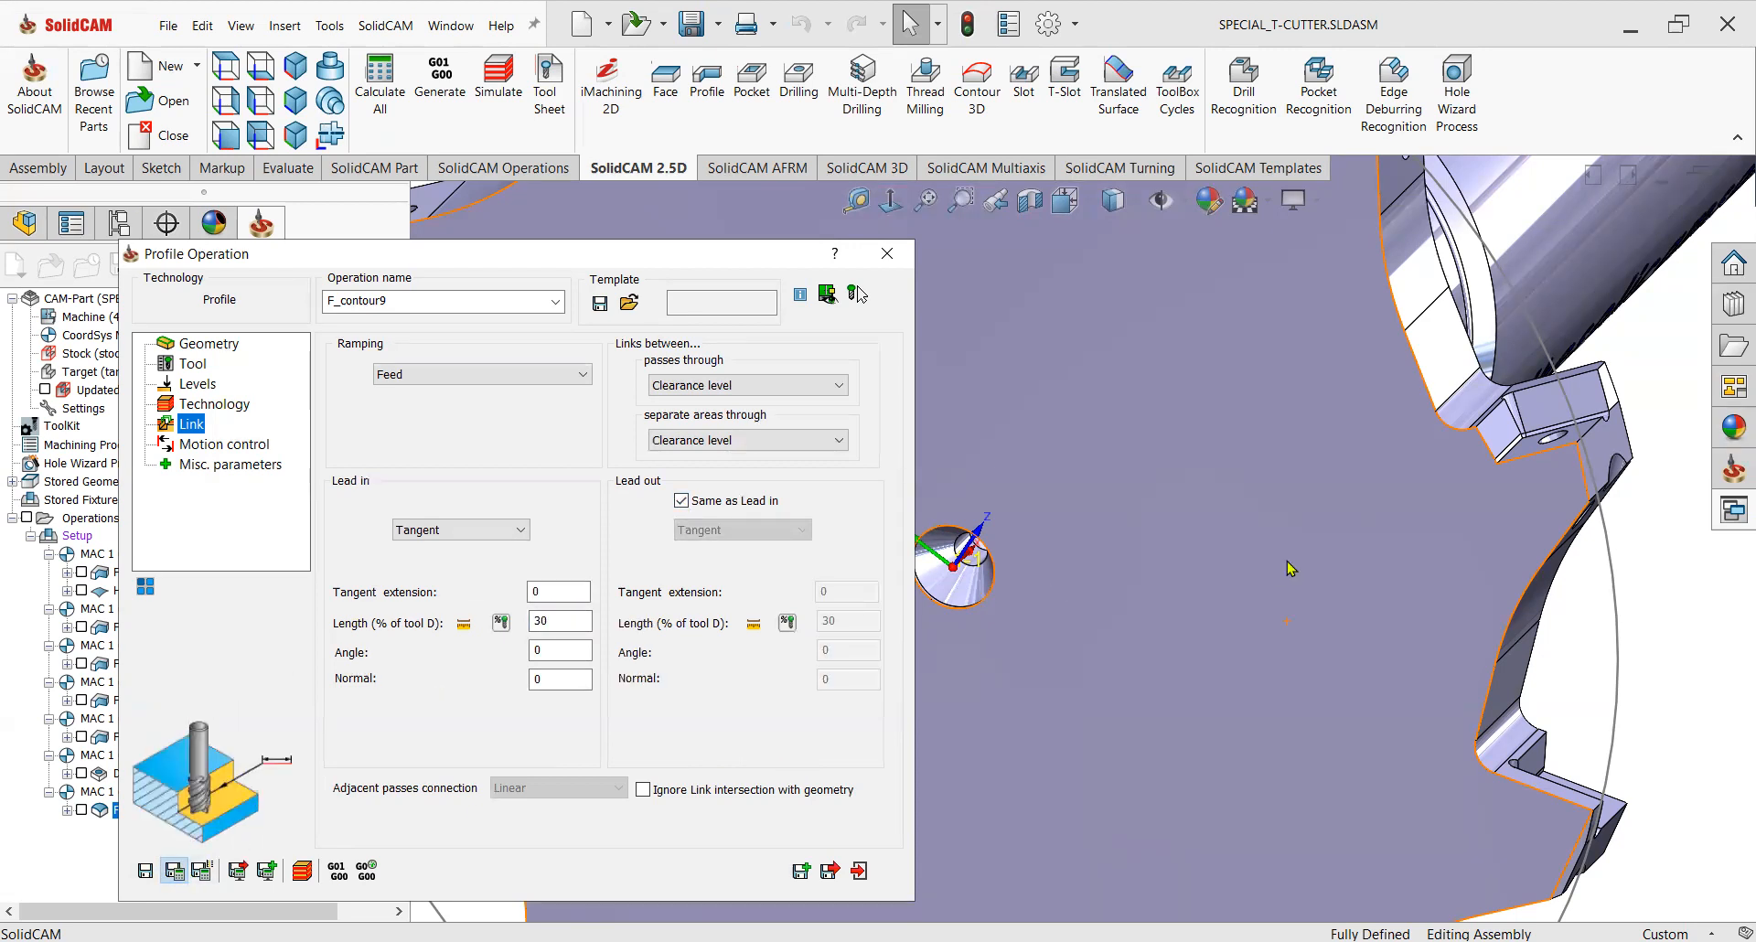
scroll(1275, 538, "up", 3)
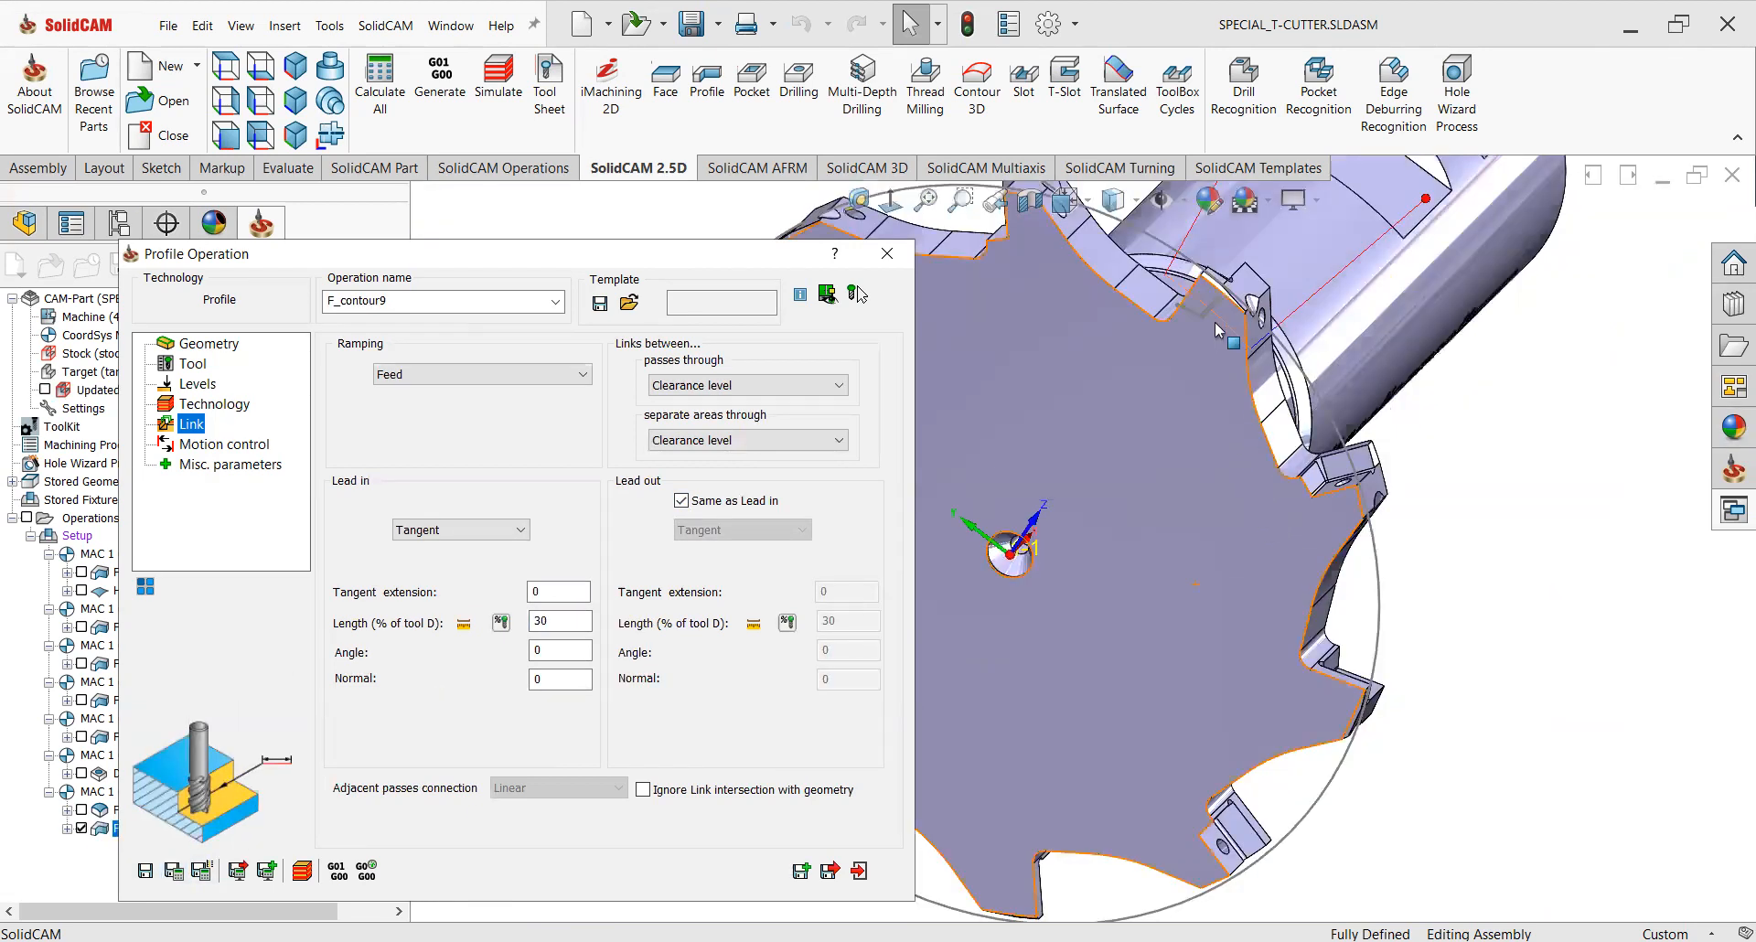
scroll(1191, 322, "down", 2)
middle_click_drag(1190, 322, 1037, 561)
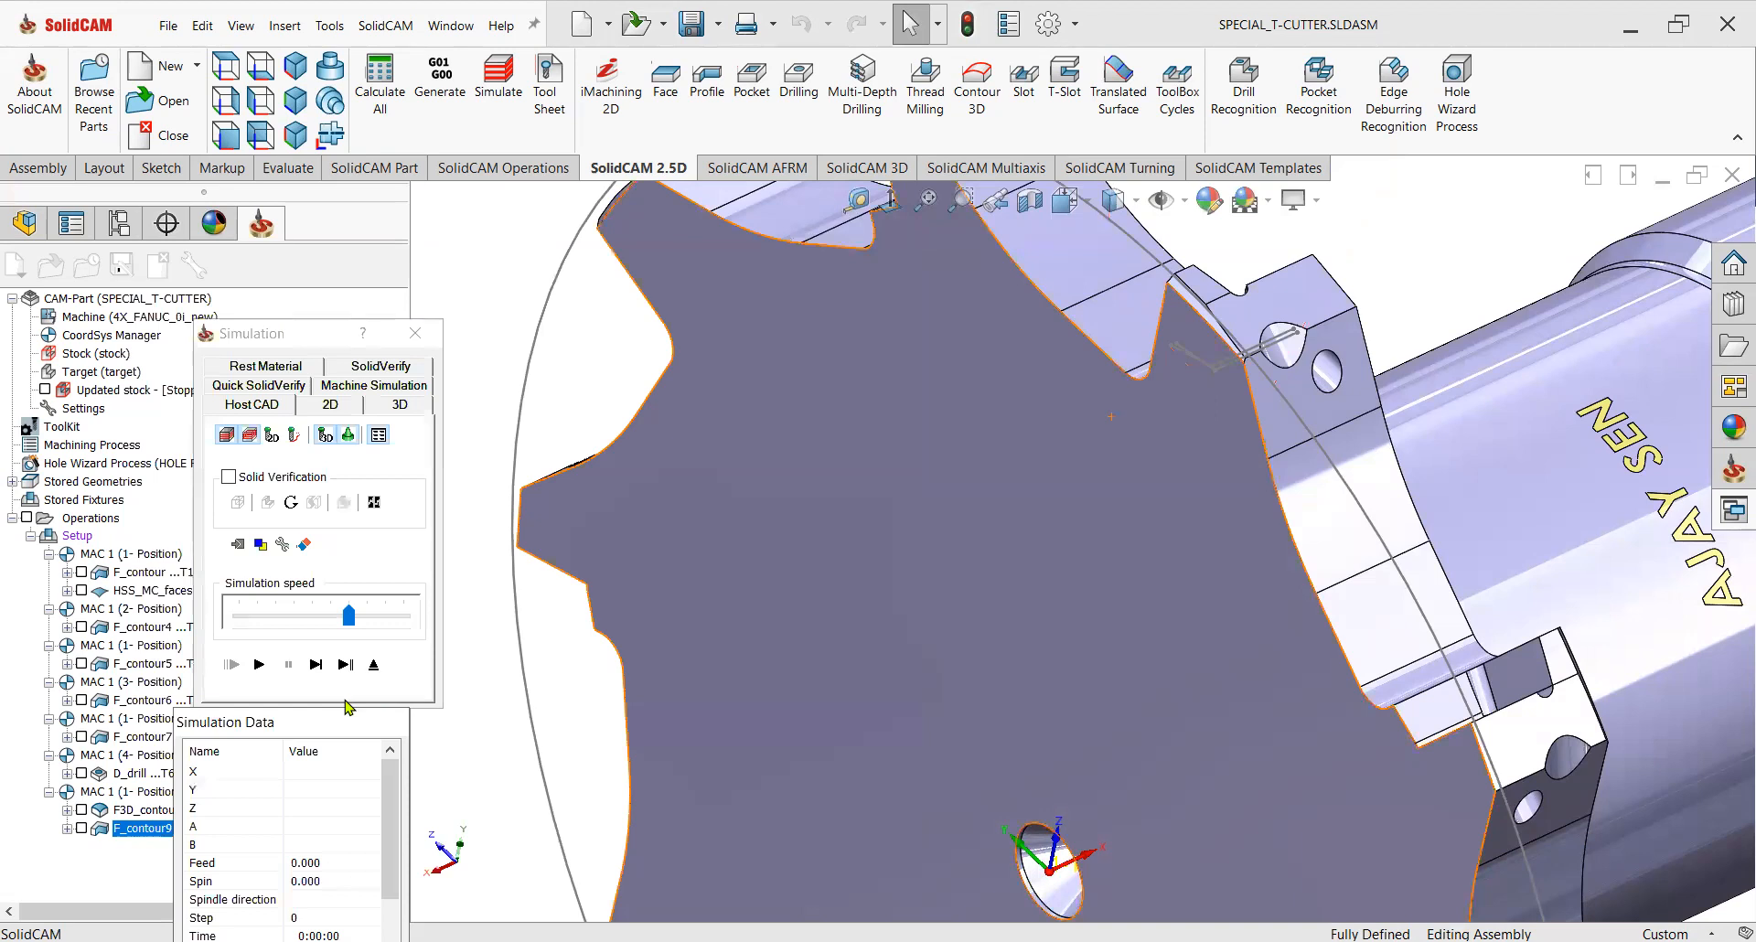
left_click(375, 368)
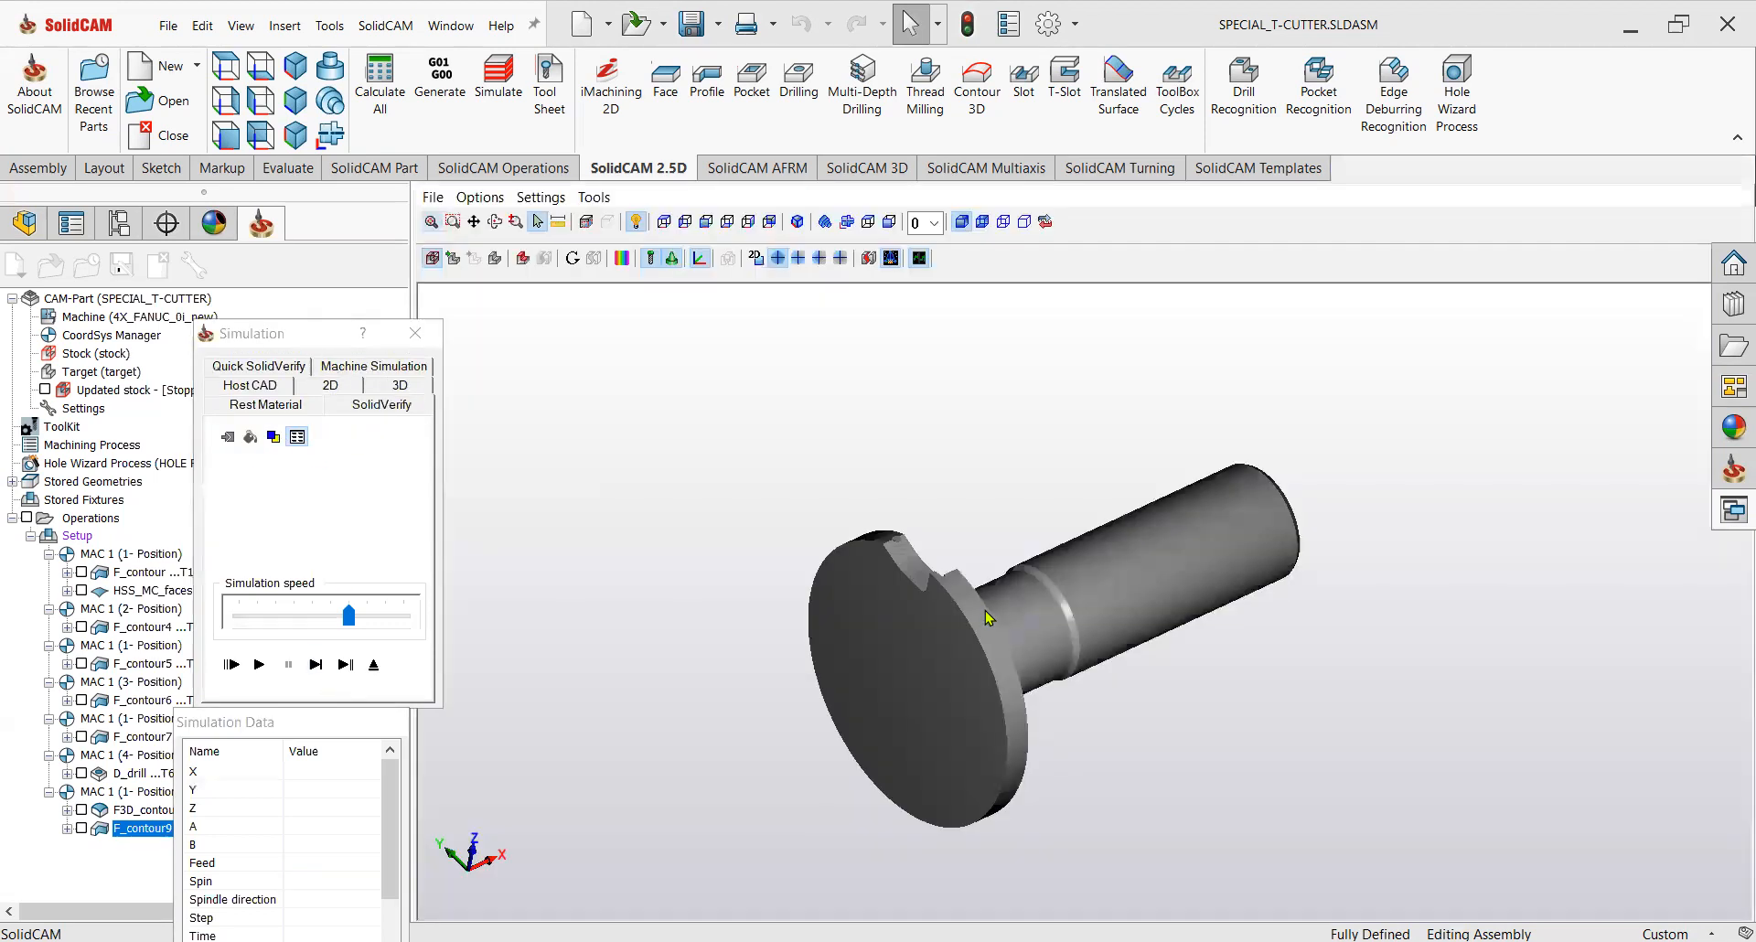
left_click(313, 665)
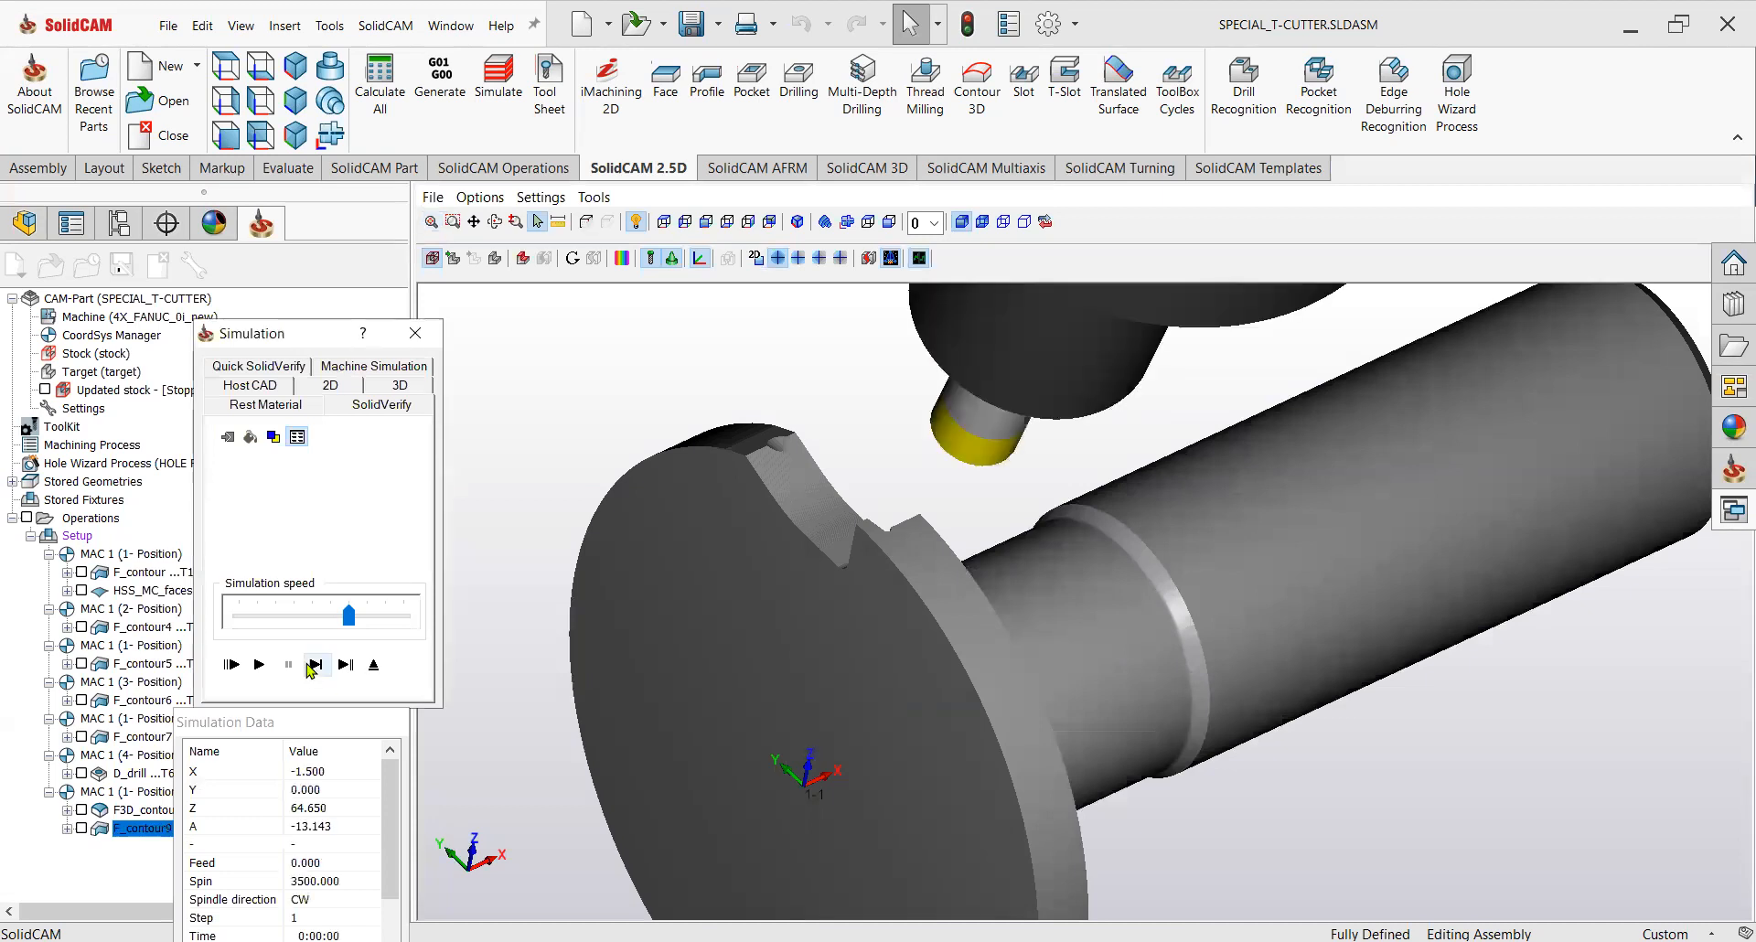
mouse_move(987, 580)
middle_mouse_down()
mouse_move(983, 546)
mouse_move(974, 560)
middle_mouse_up()
left_click(321, 667)
left_click(321, 667)
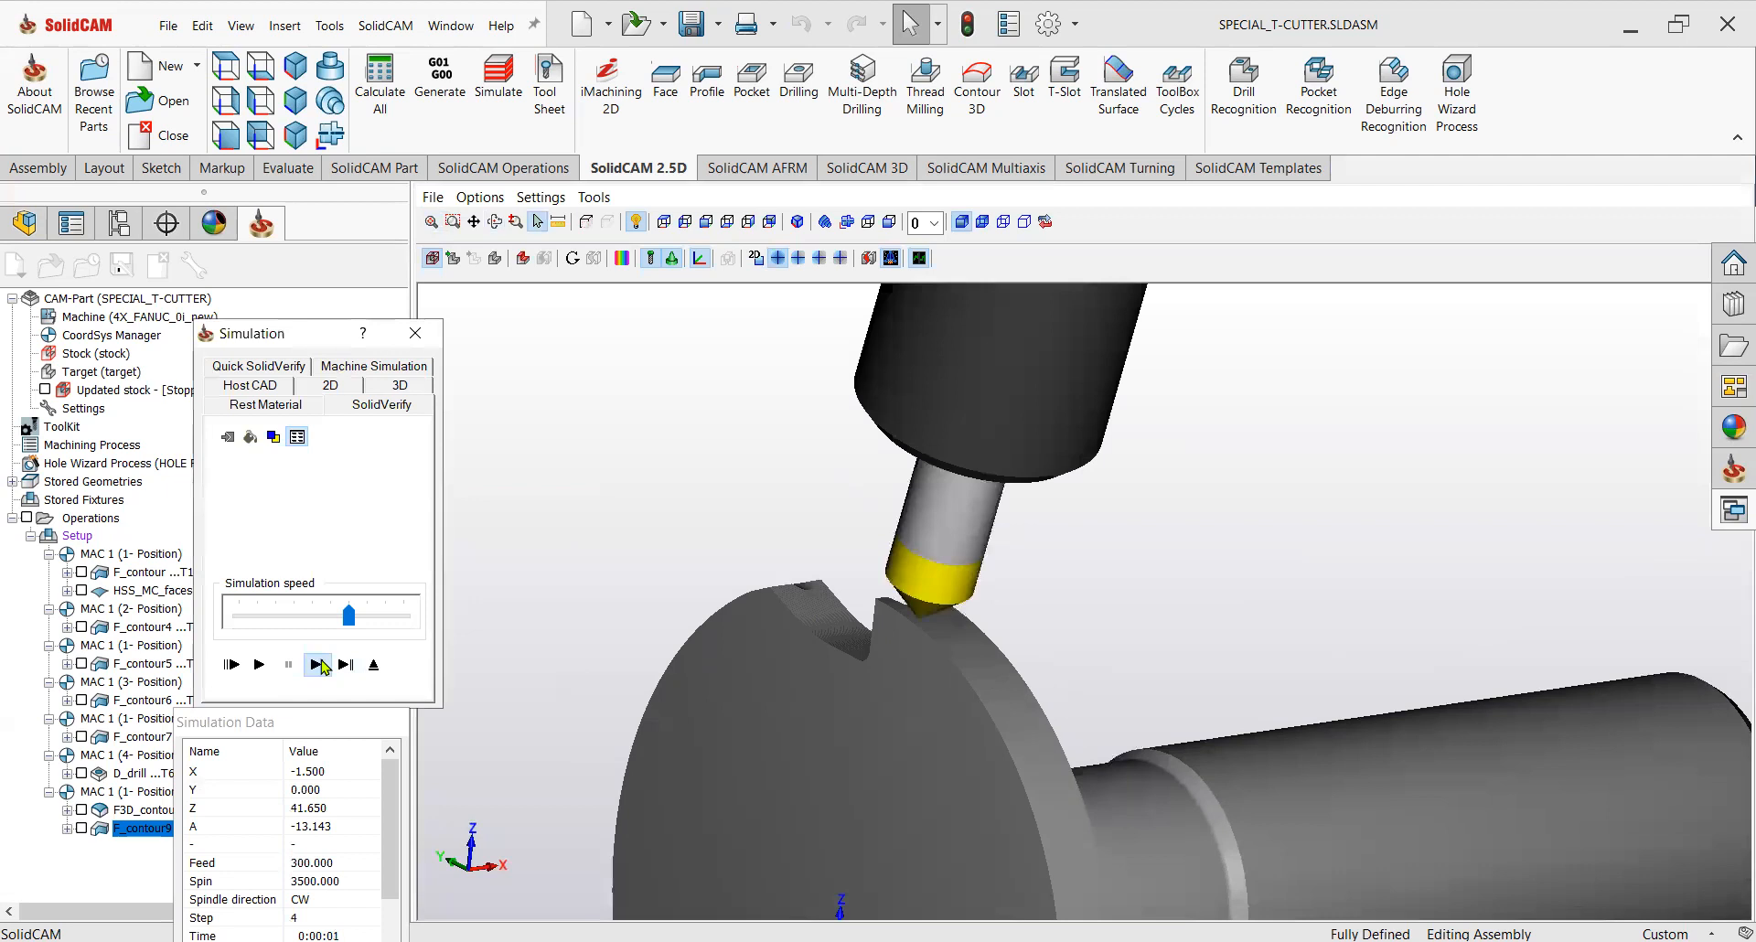
left_click(321, 667)
left_click(321, 667)
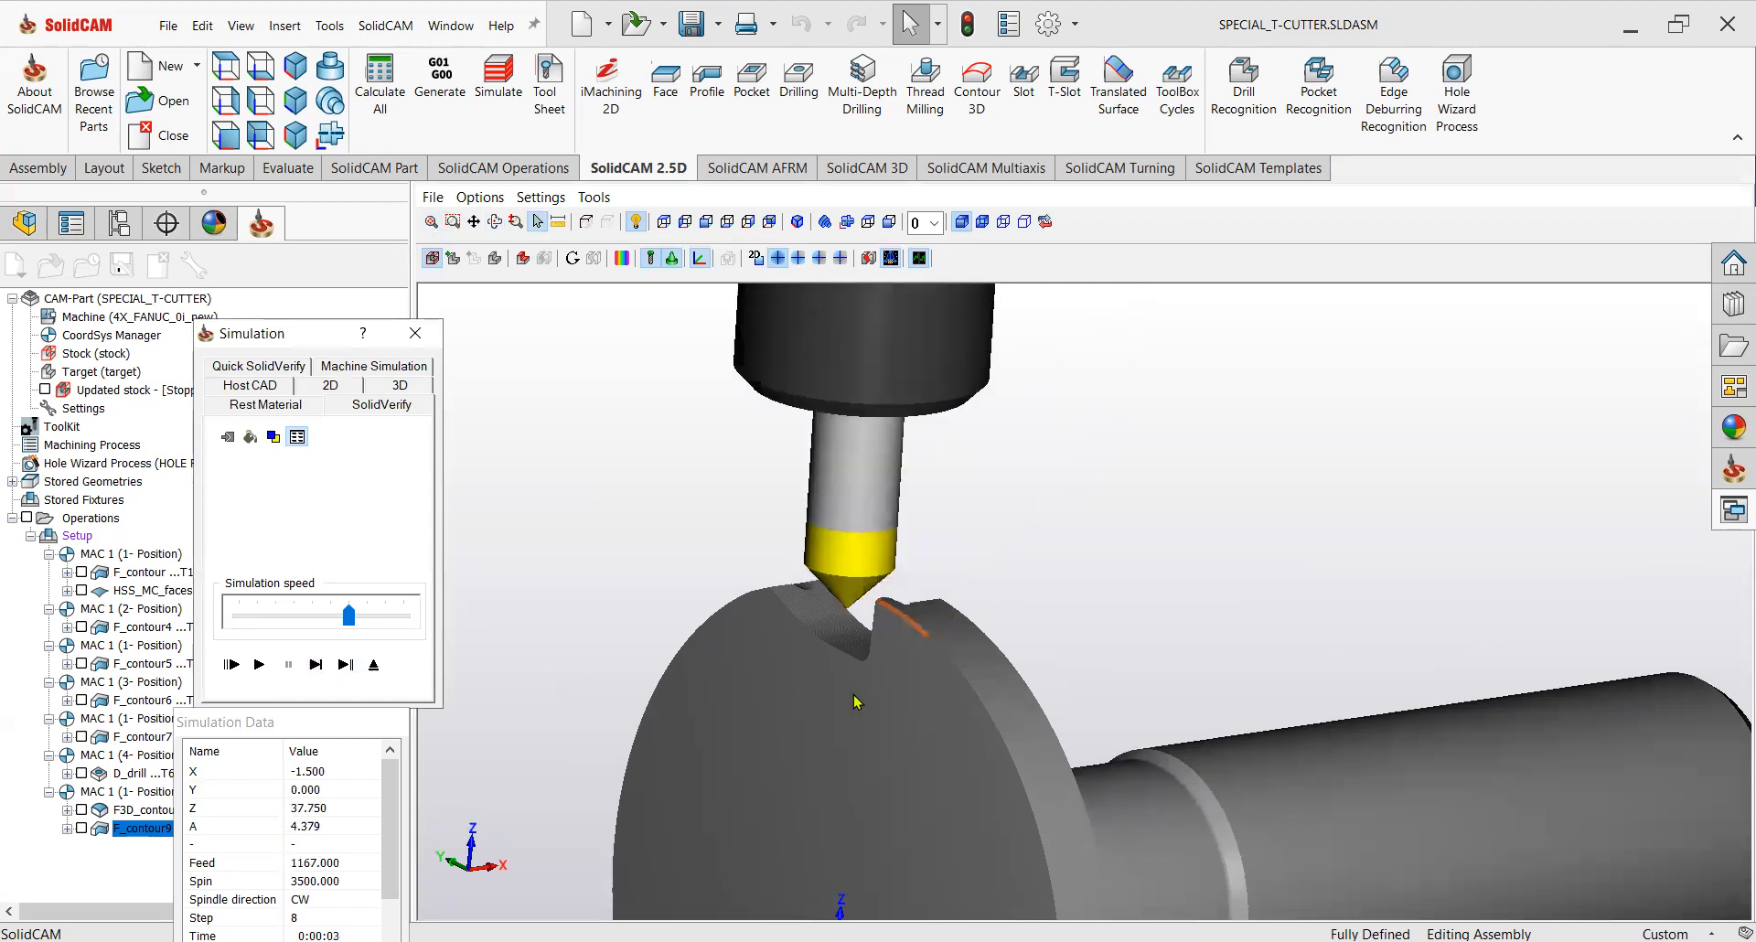
Compare the machined stock against the target at the chamfered edge, then exit the simulation and operation.
scroll(931, 633, "up", 3)
middle_click_drag(940, 636, 956, 648)
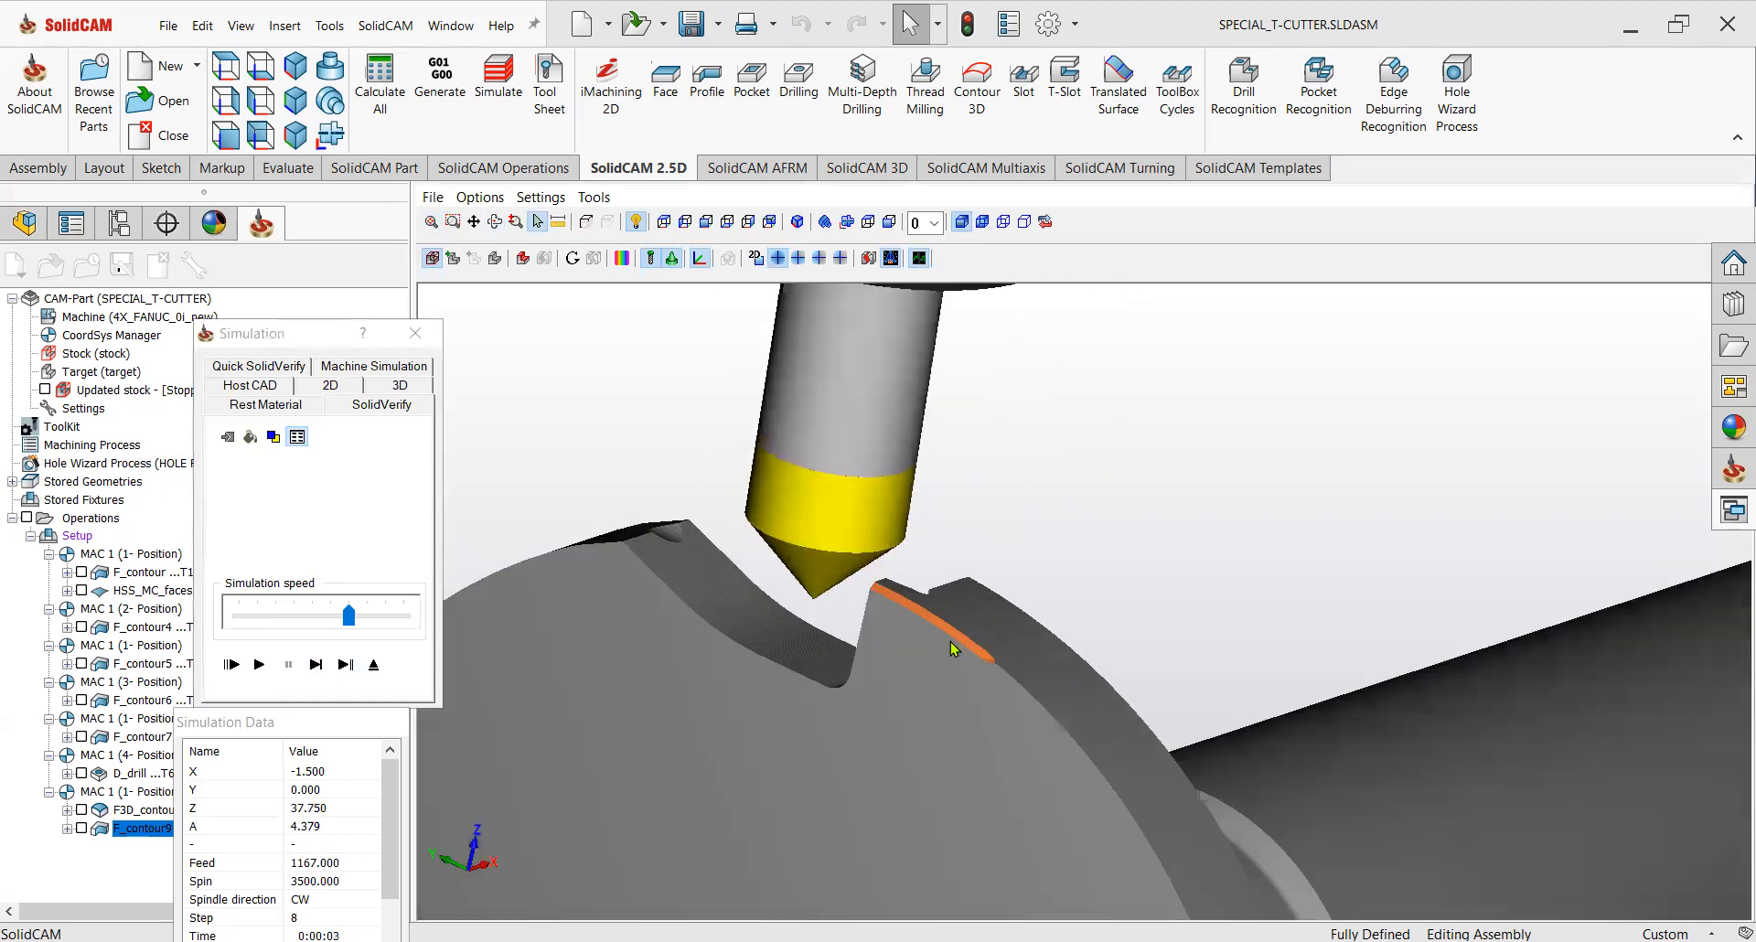
left_click(622, 258)
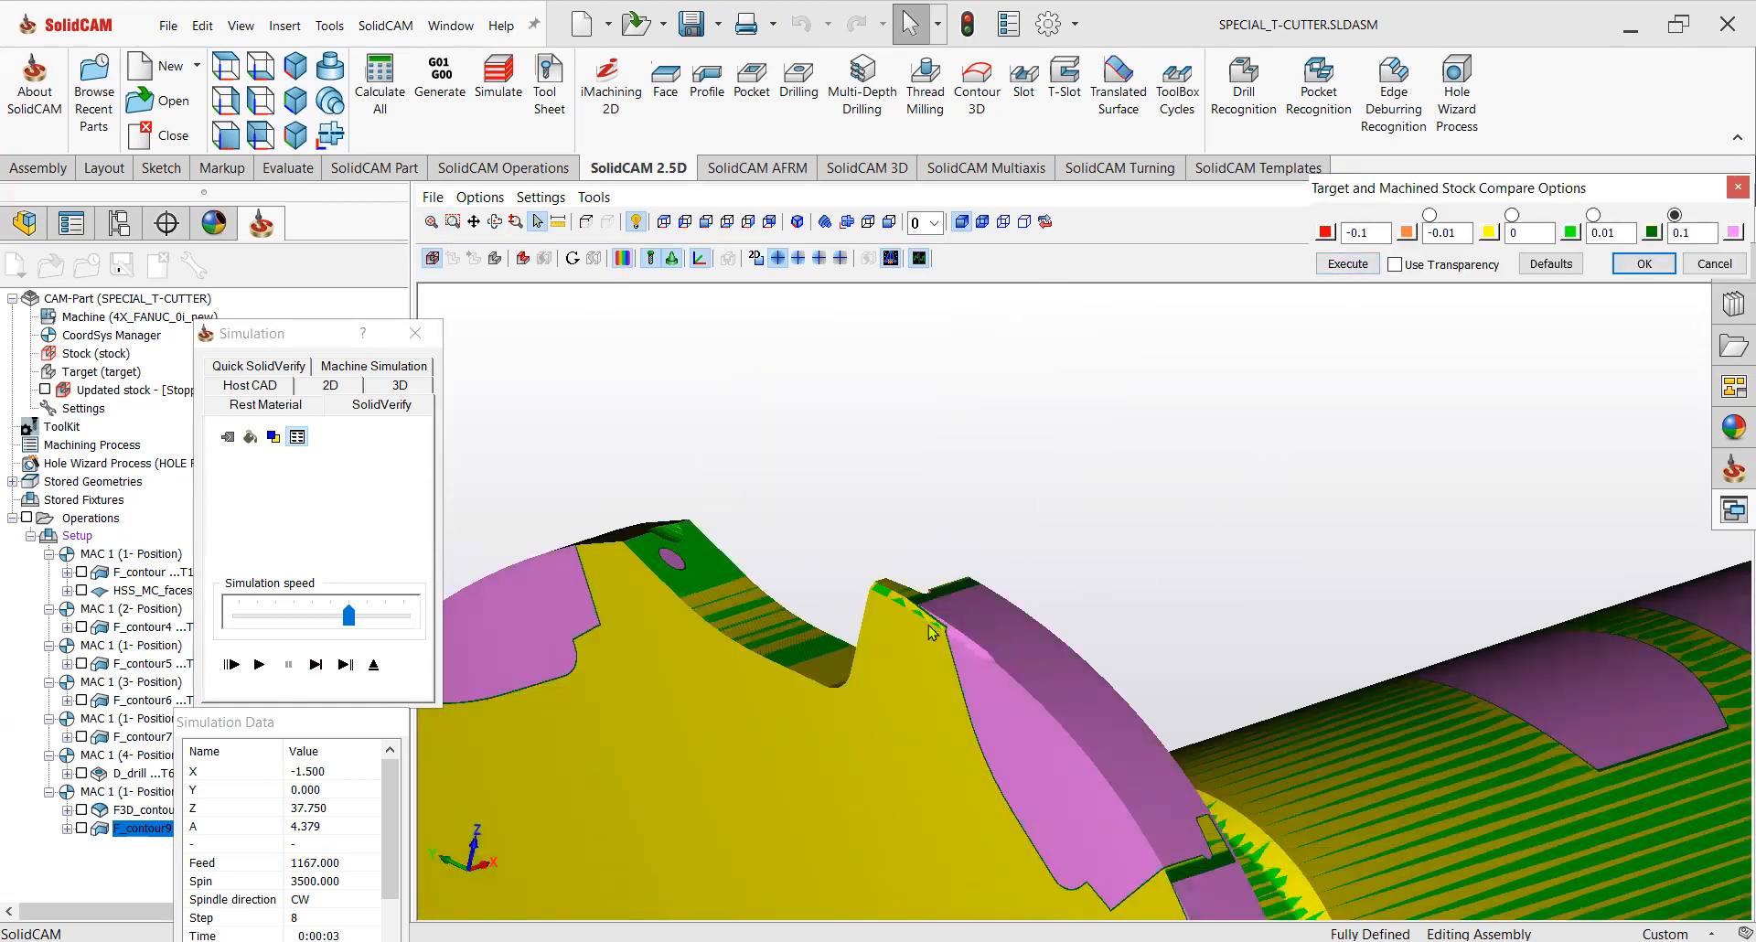
scroll(1010, 676, "up", 2)
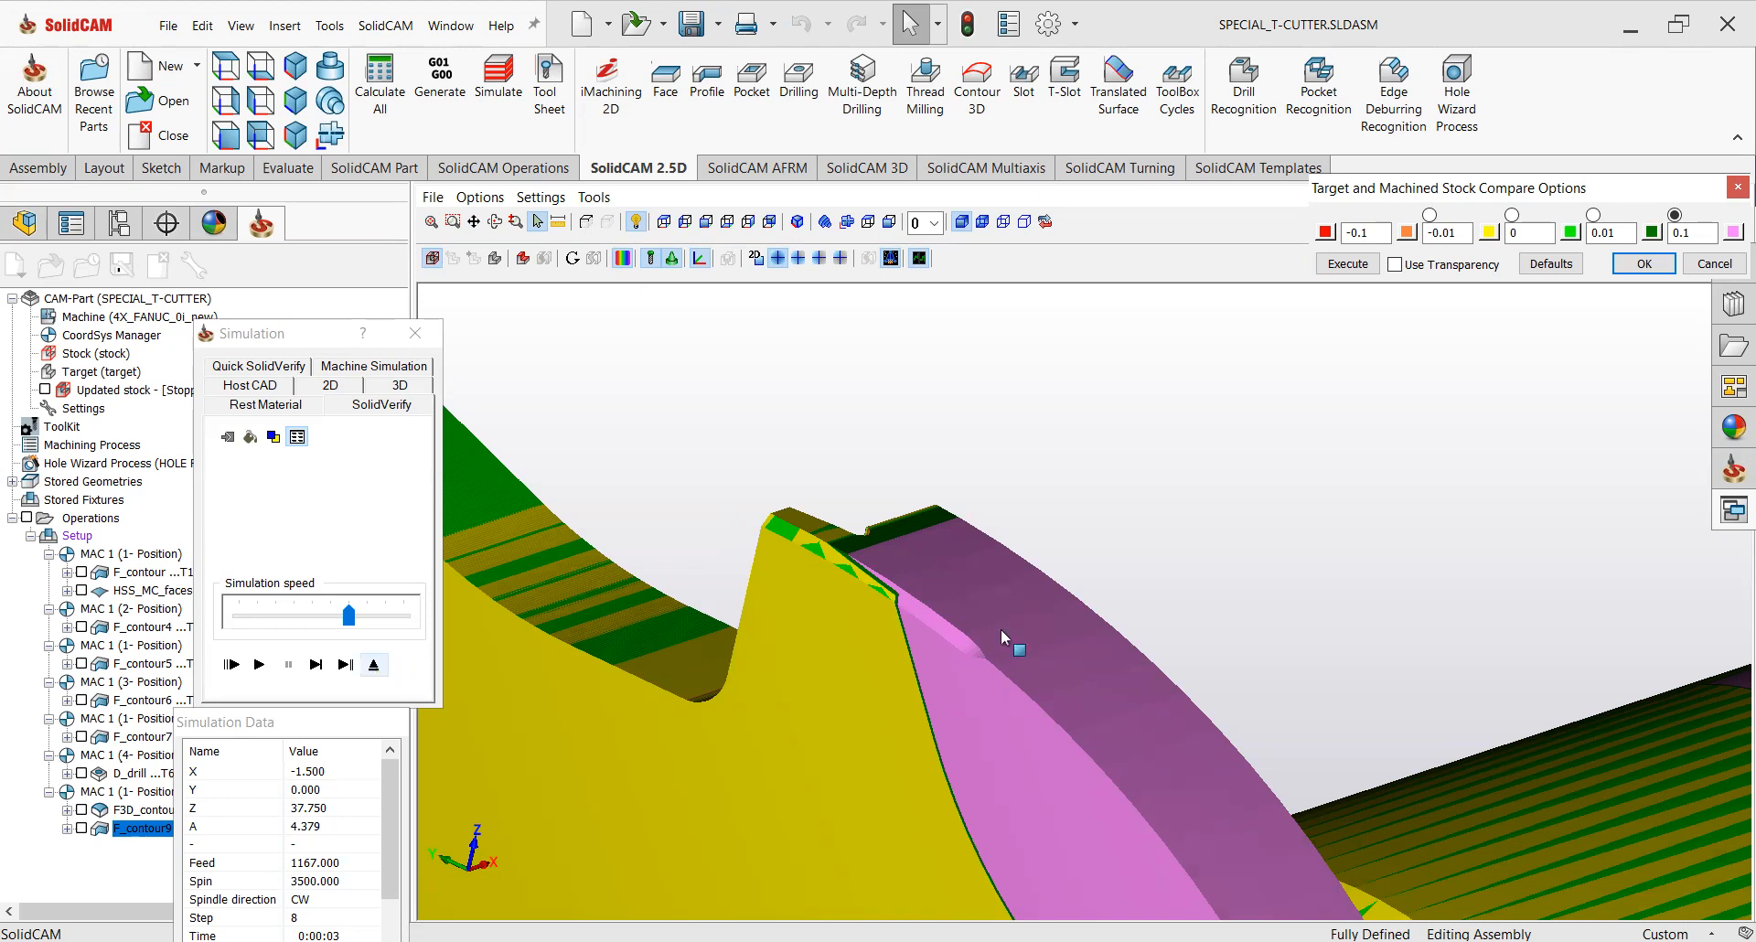
left_click(373, 666)
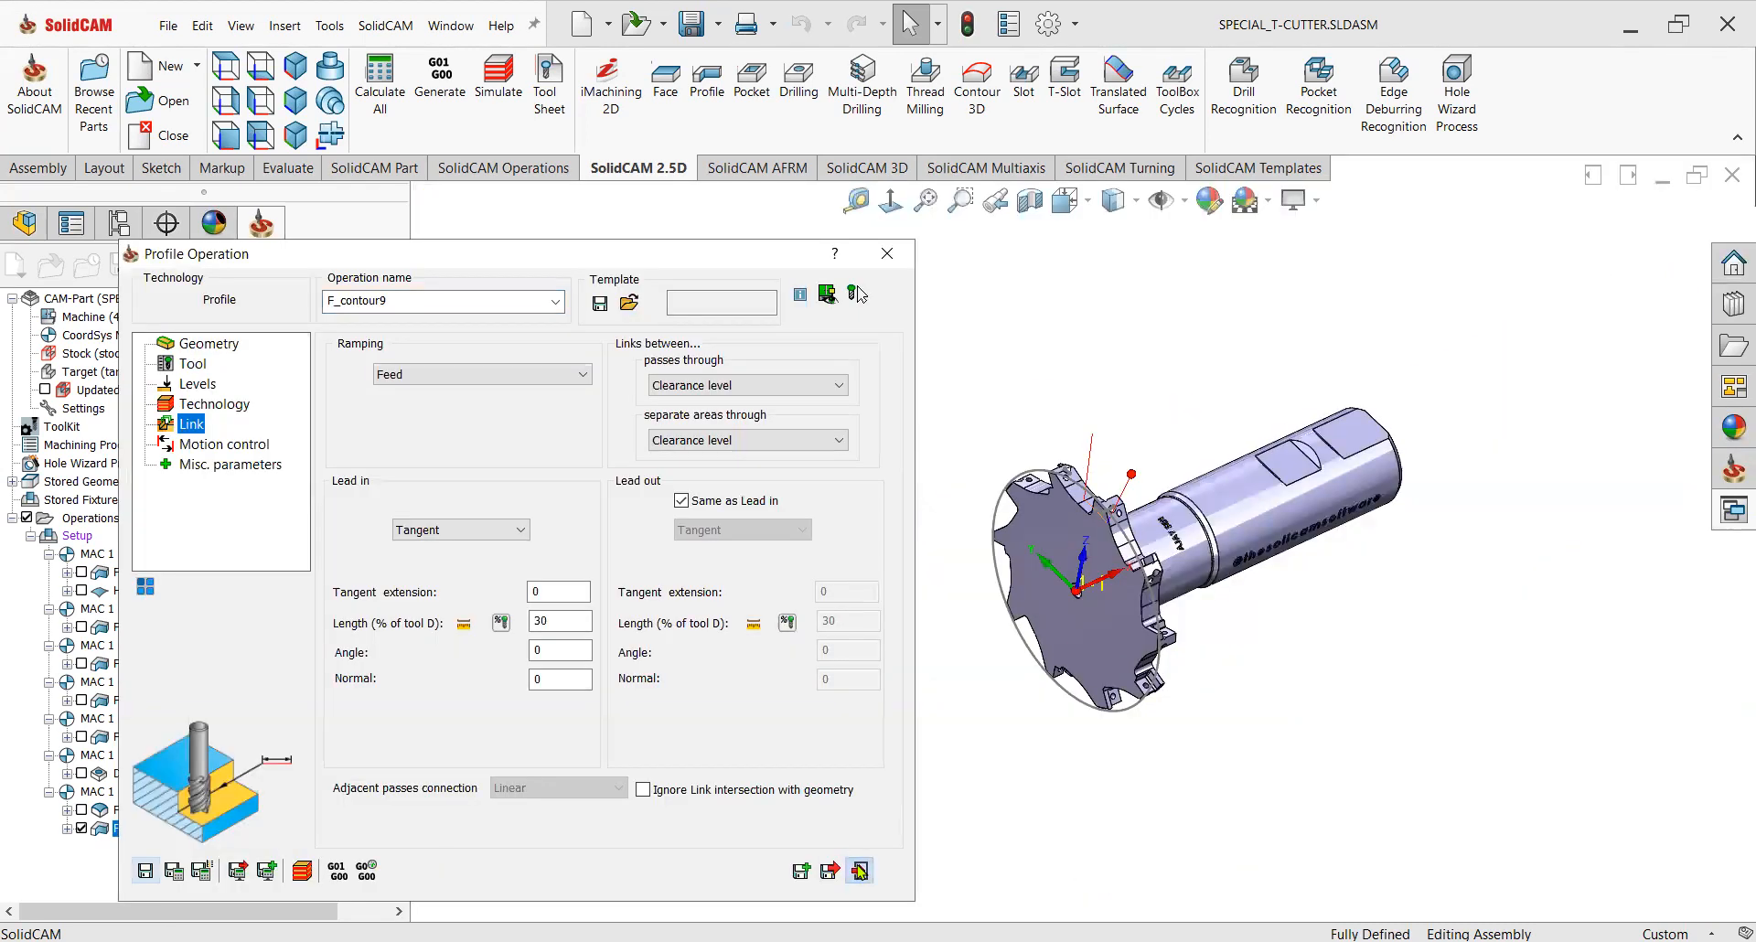
left_click(860, 871)
Display the toolpaths of the first three operations on the cutter.
middle_click_drag(1092, 522, 938, 638)
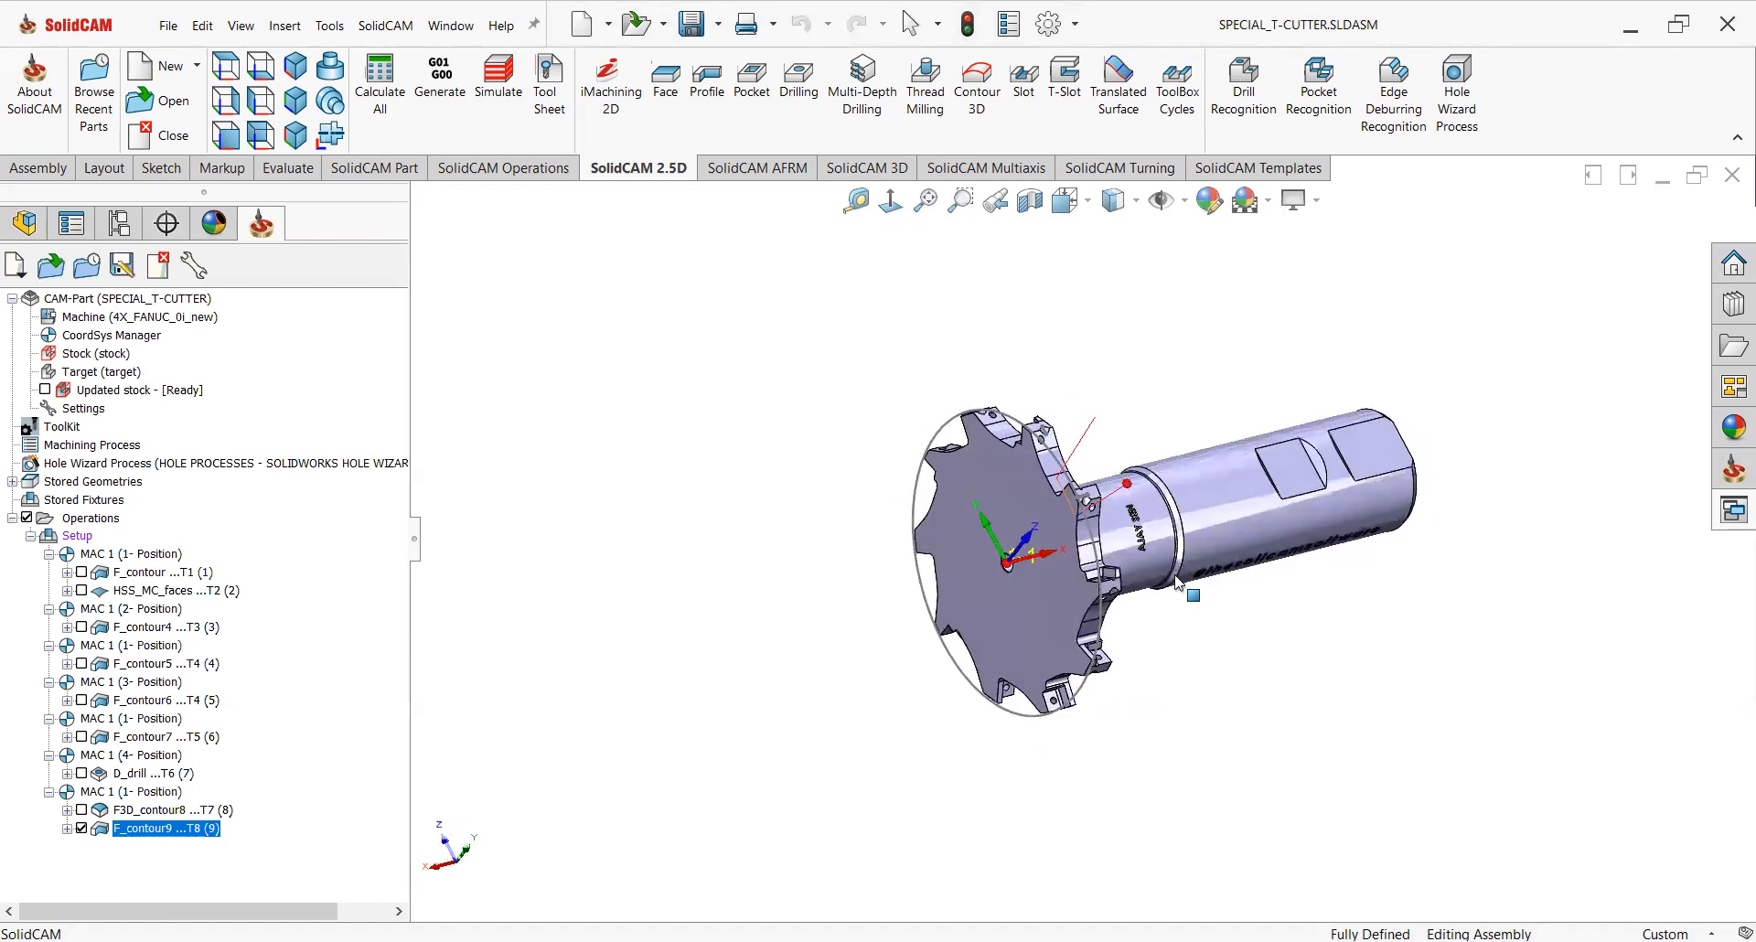
left_click(82, 573)
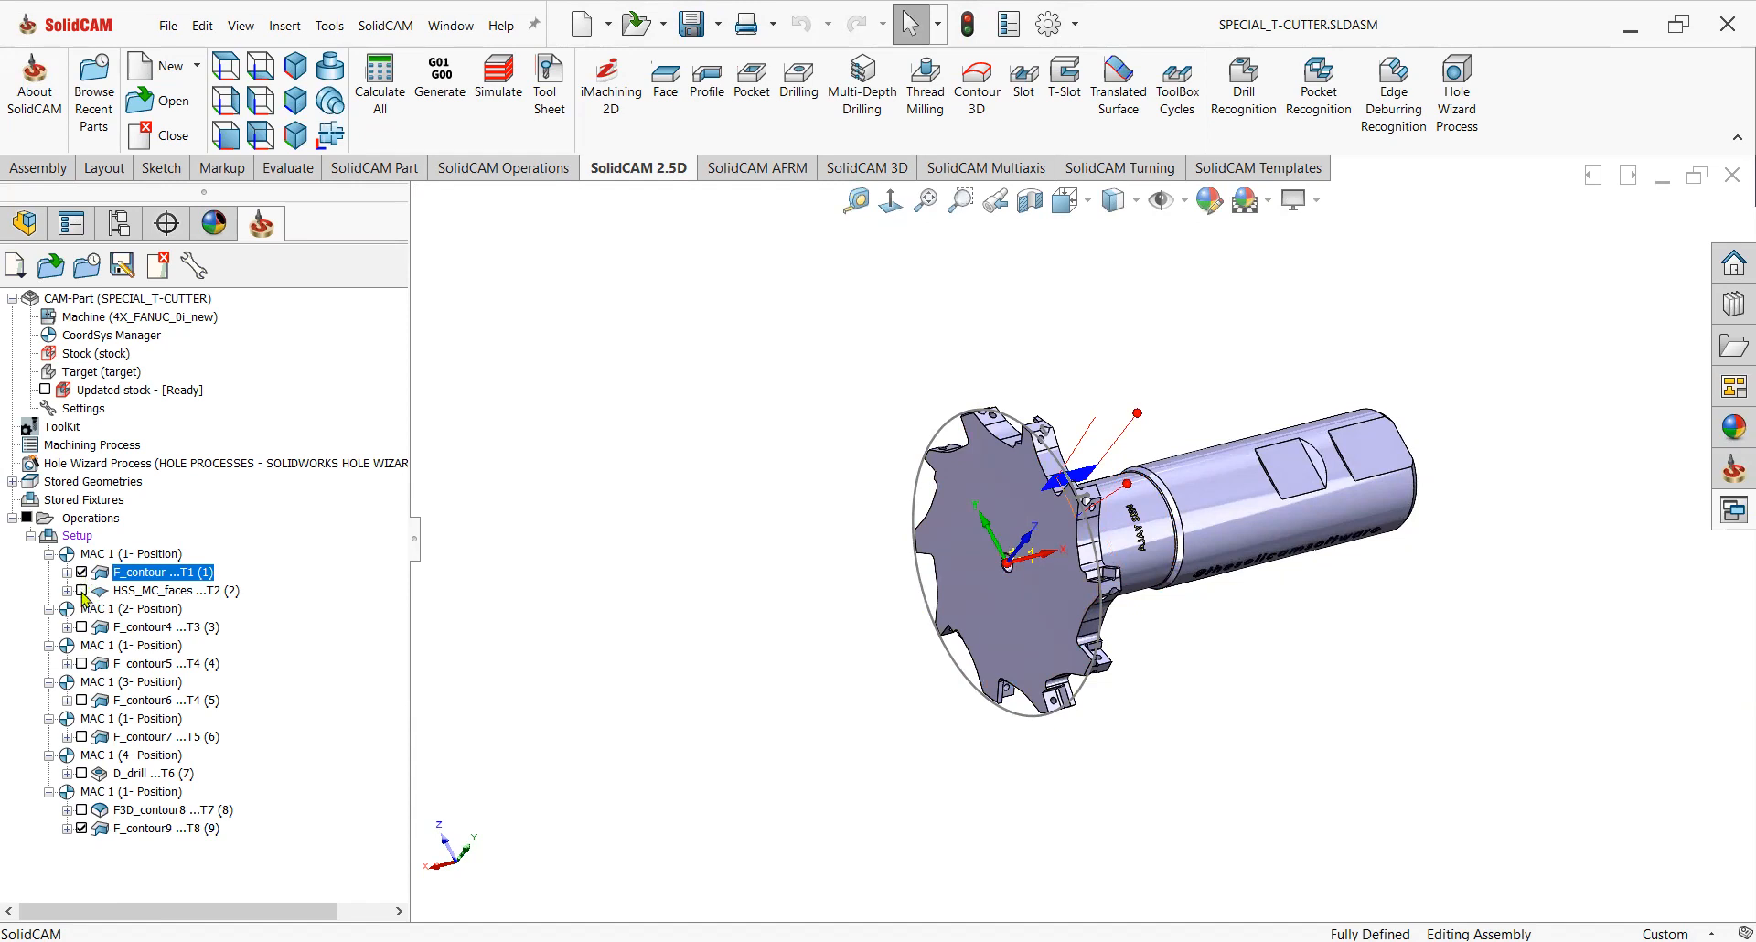
left_click(82, 590)
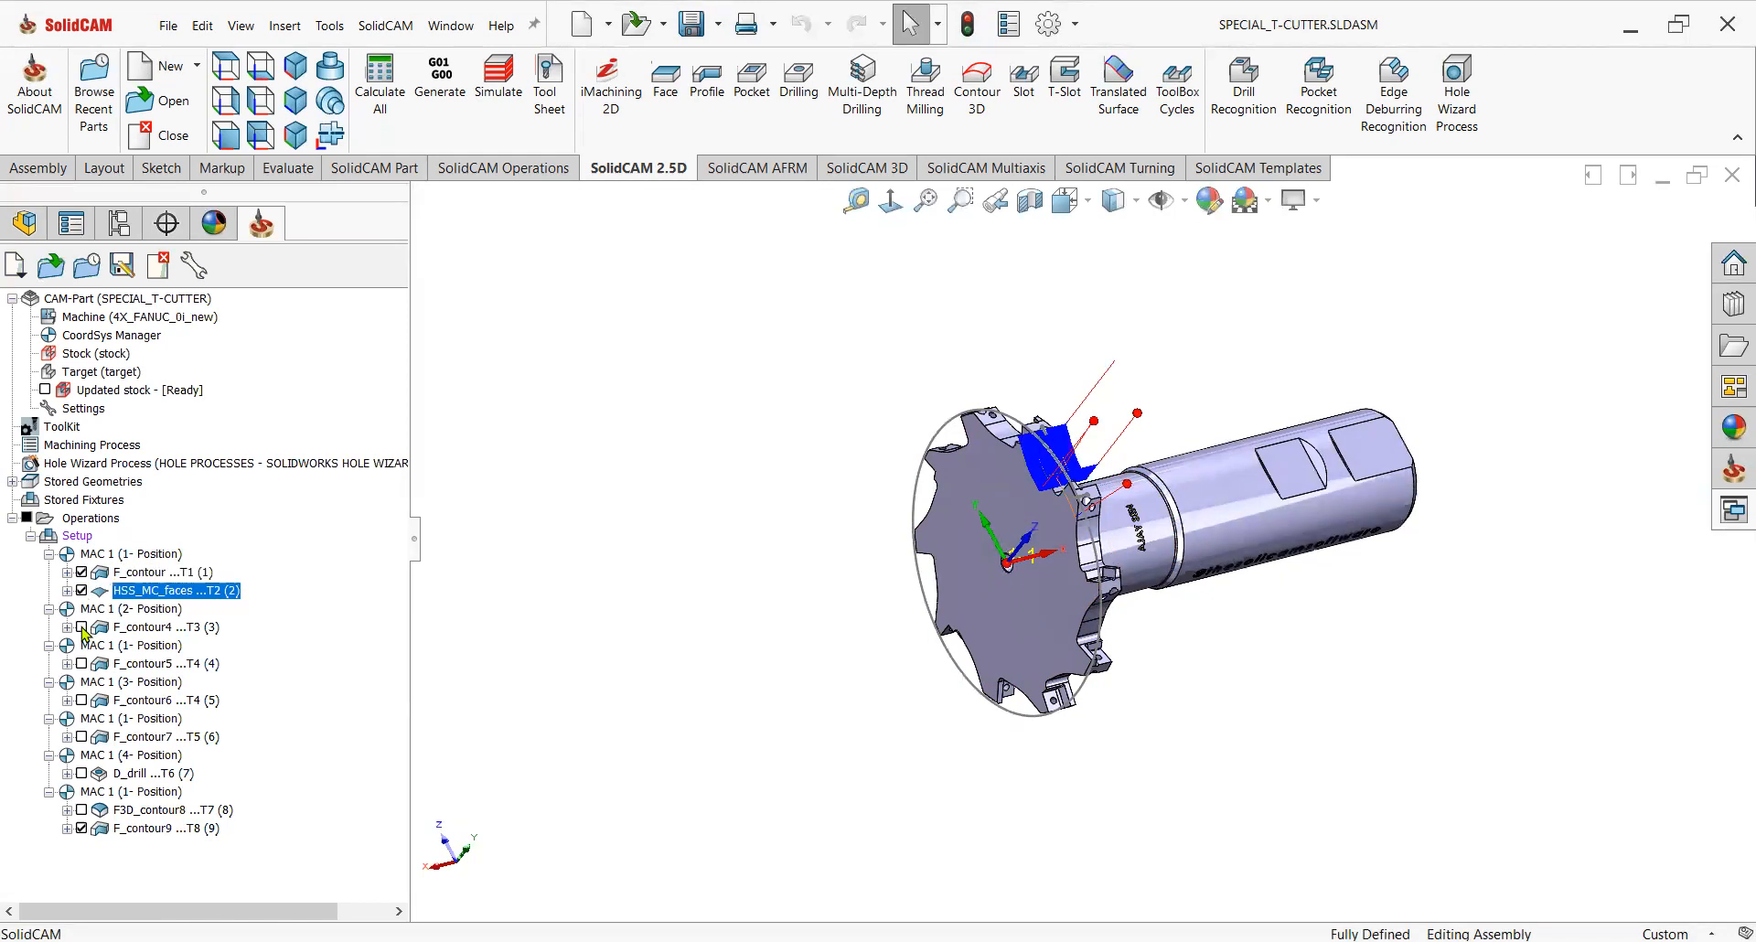
left_click(82, 627)
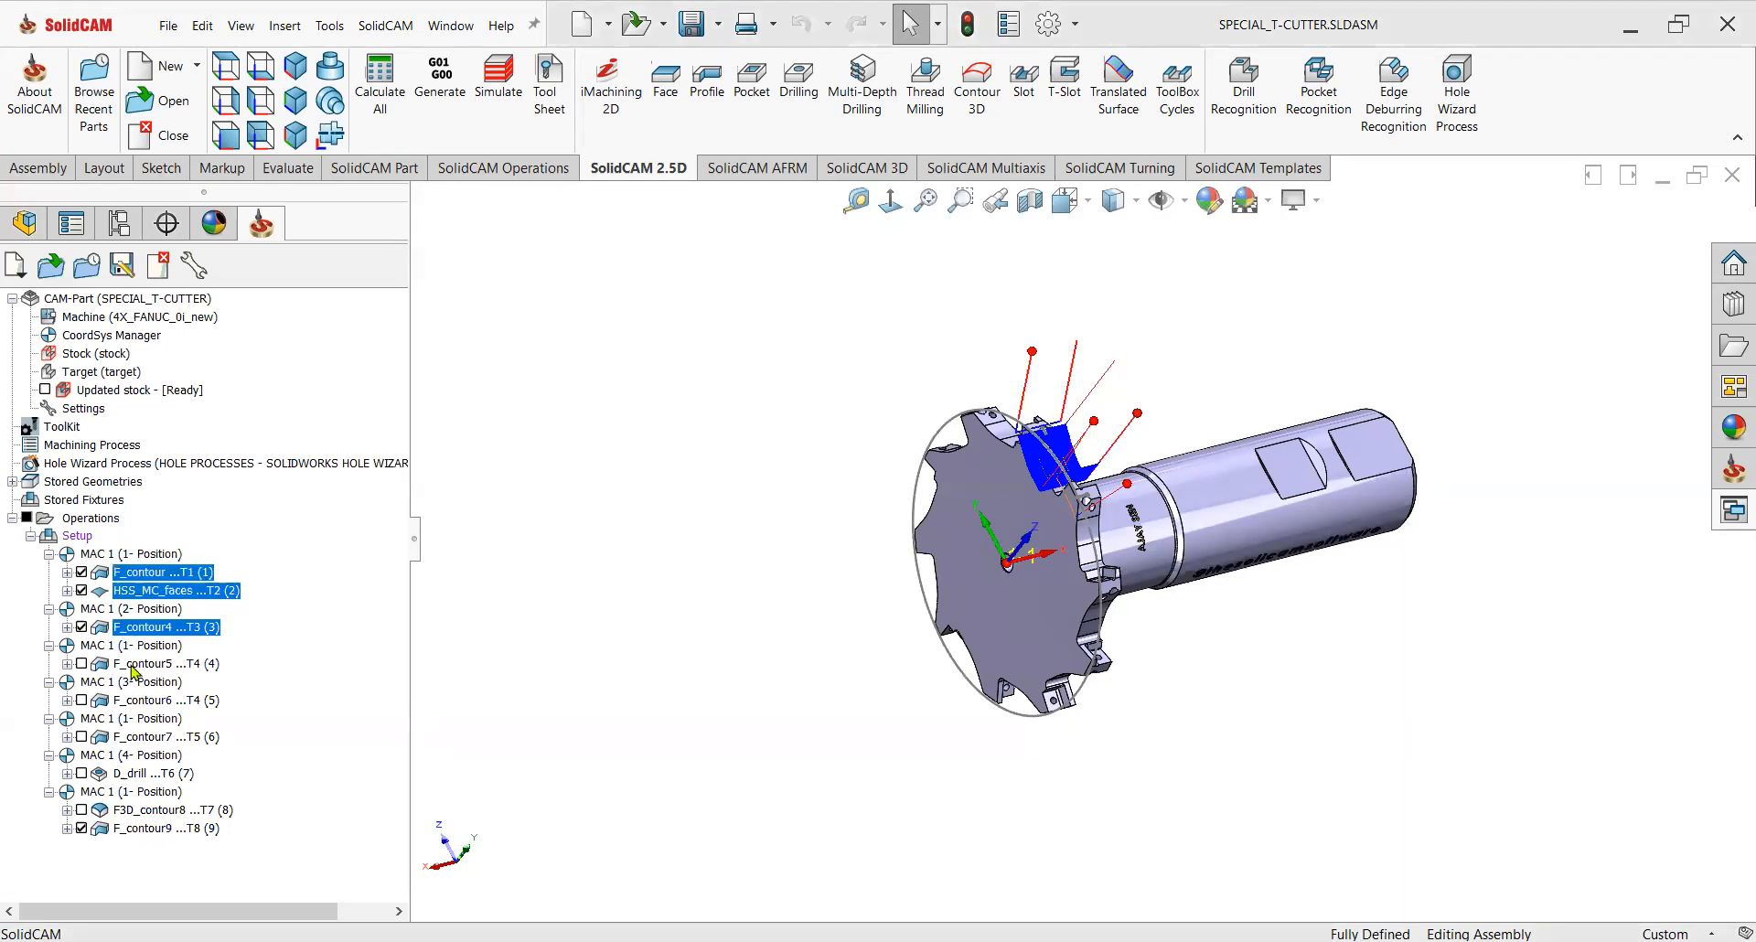
left_click(68, 664)
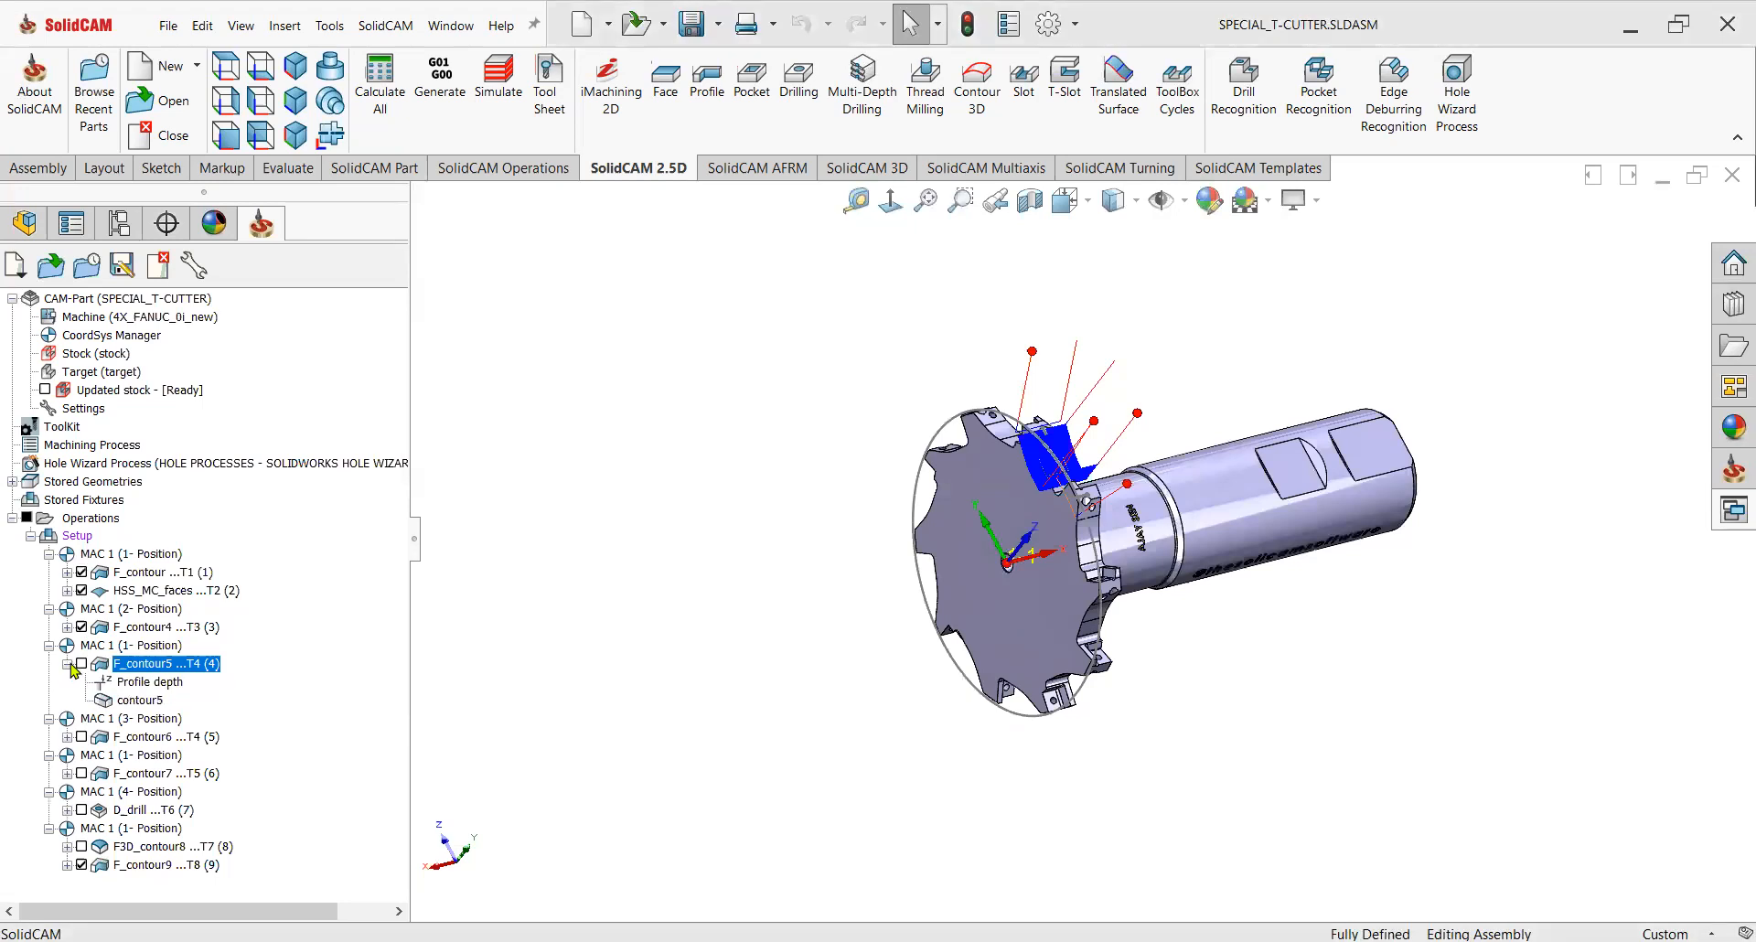
left_click(70, 665)
left_click(83, 665)
scroll(1060, 507, "down", 5)
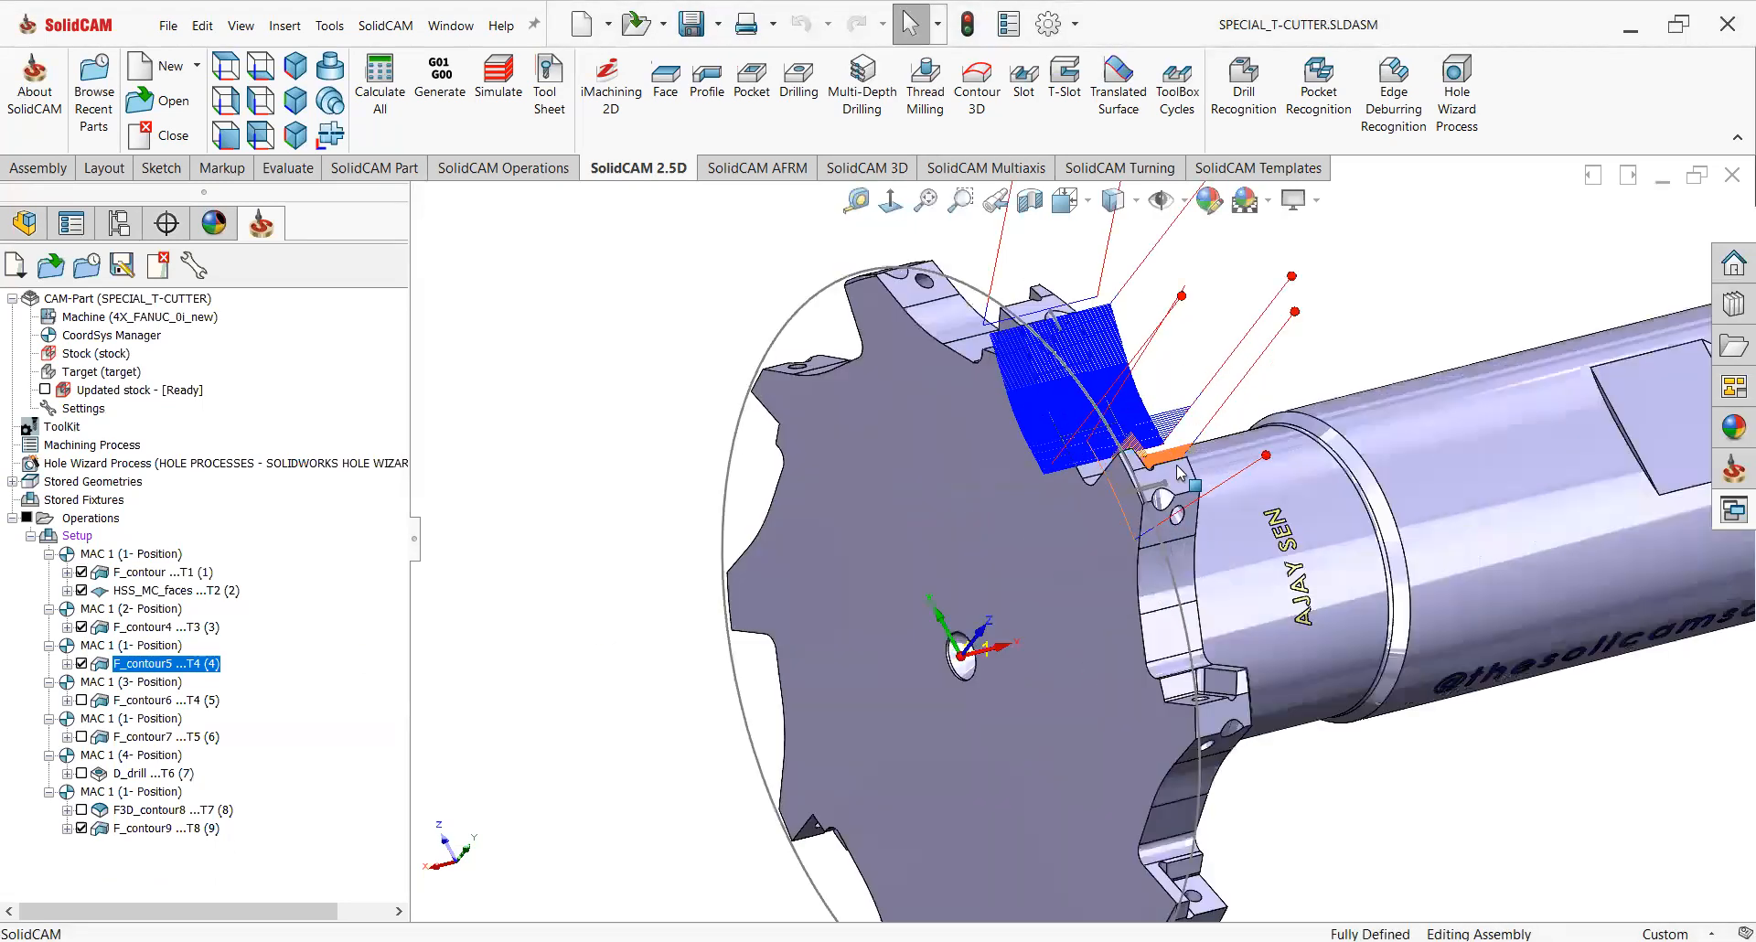
scroll(1170, 507, "down", 3)
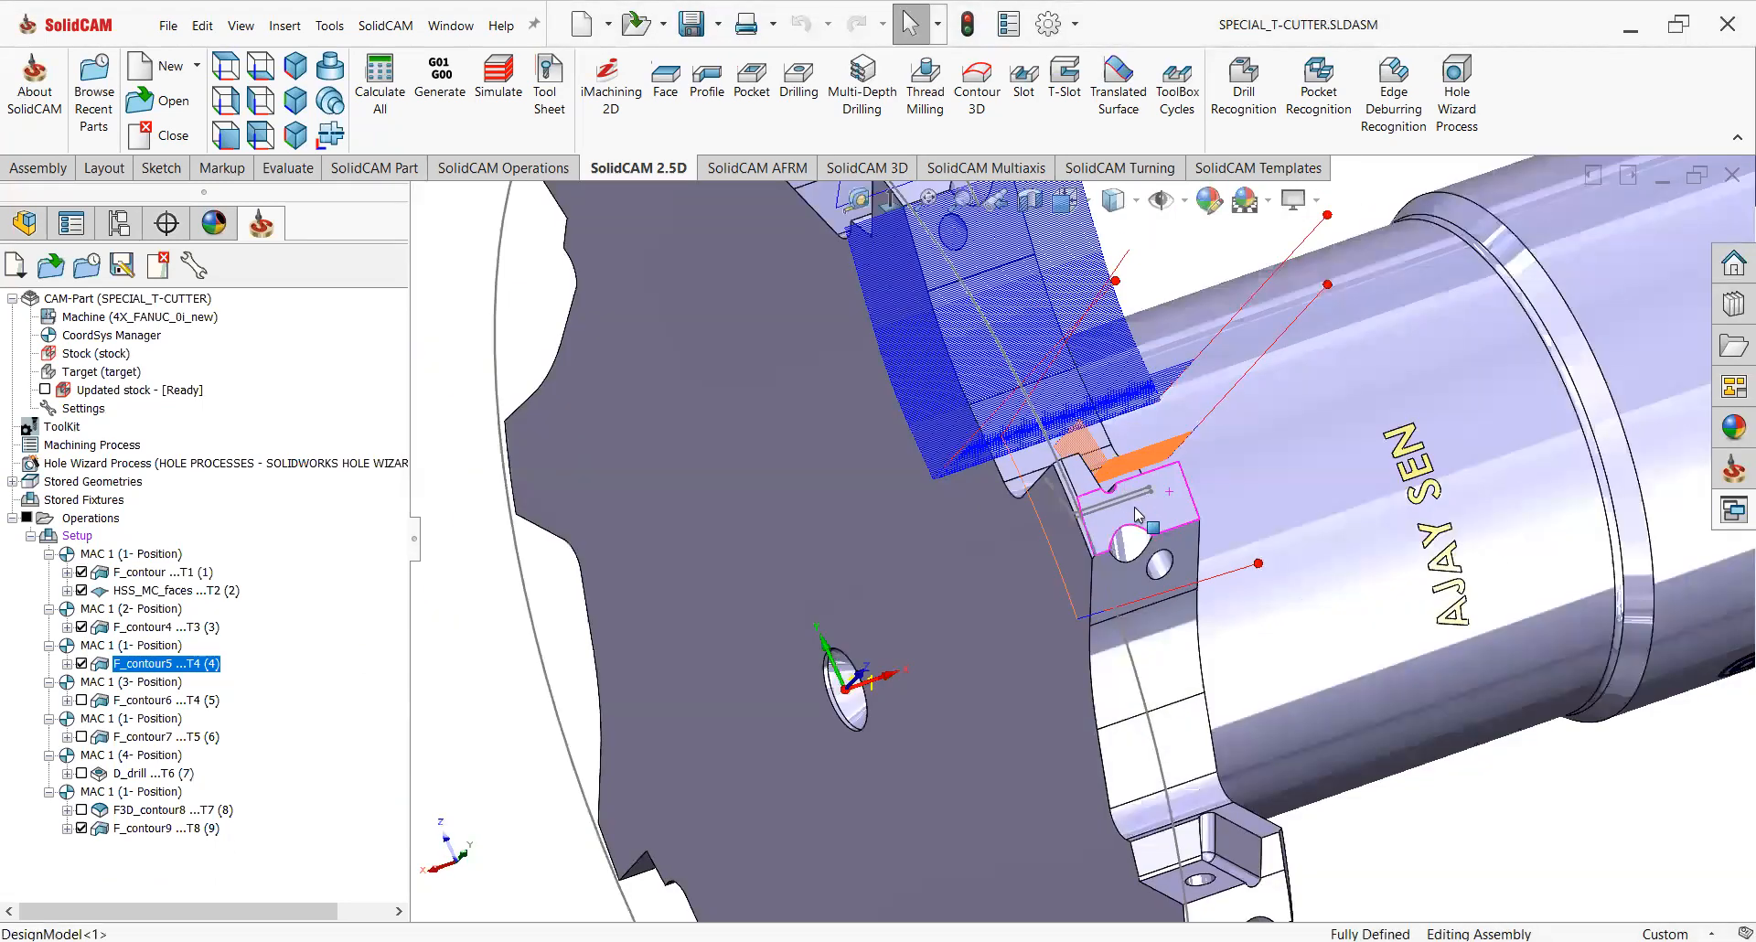
scroll(1139, 517, "up", 2)
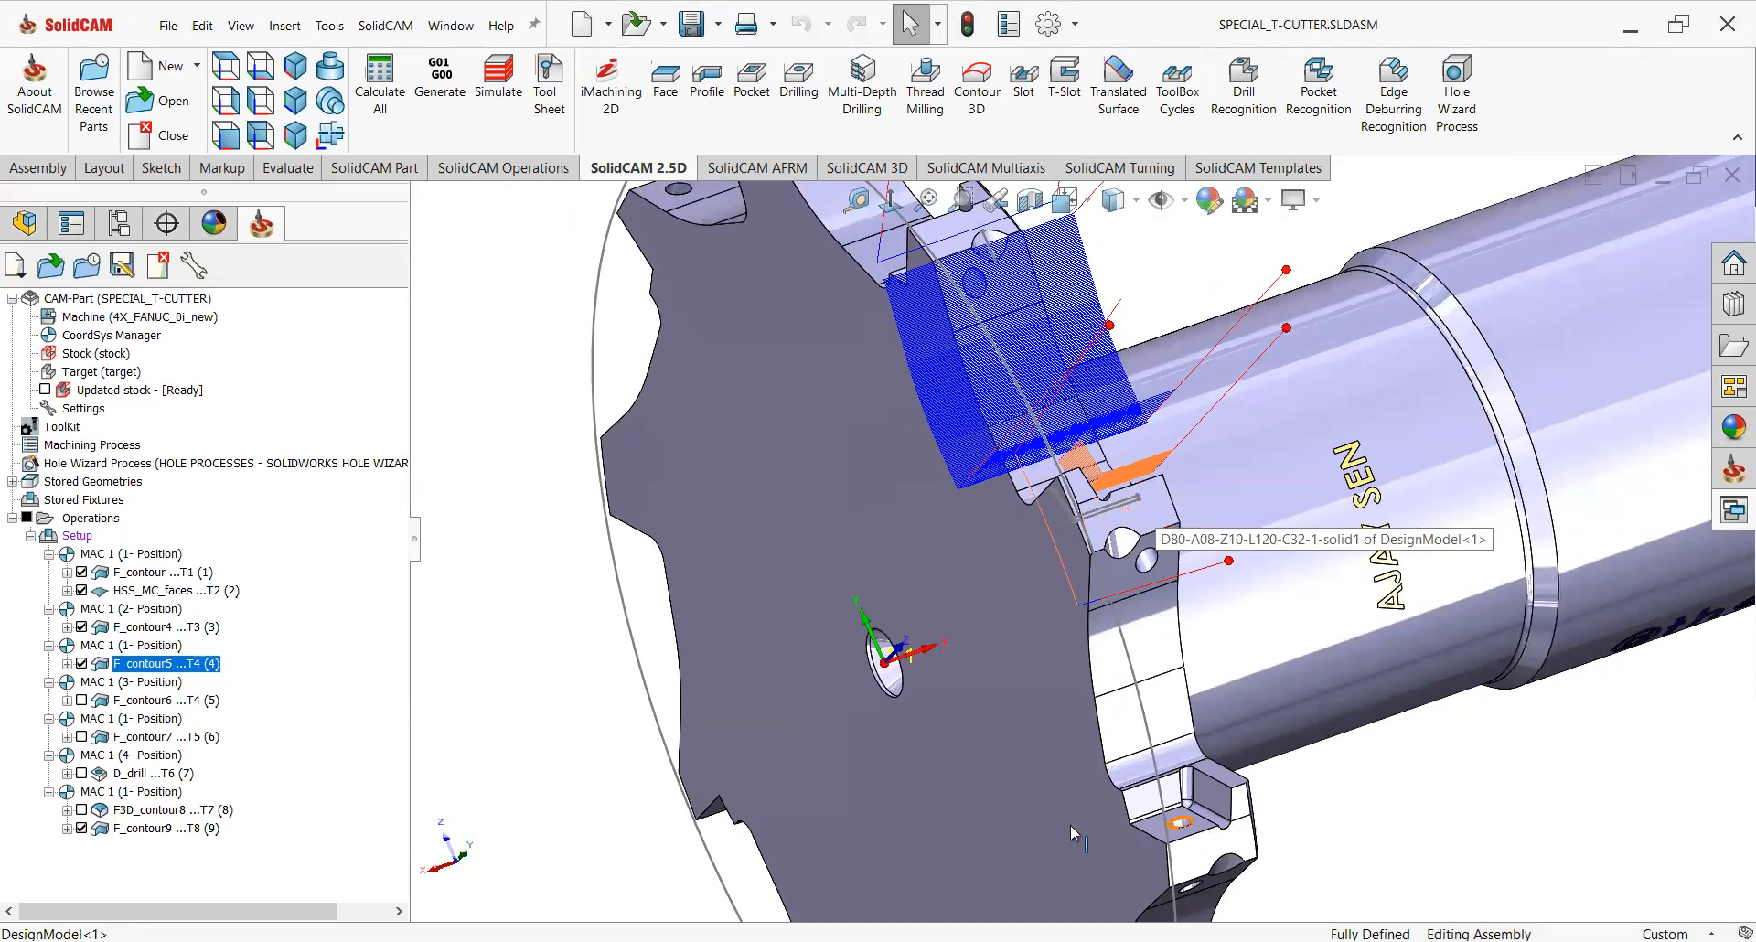
left_click(82, 663)
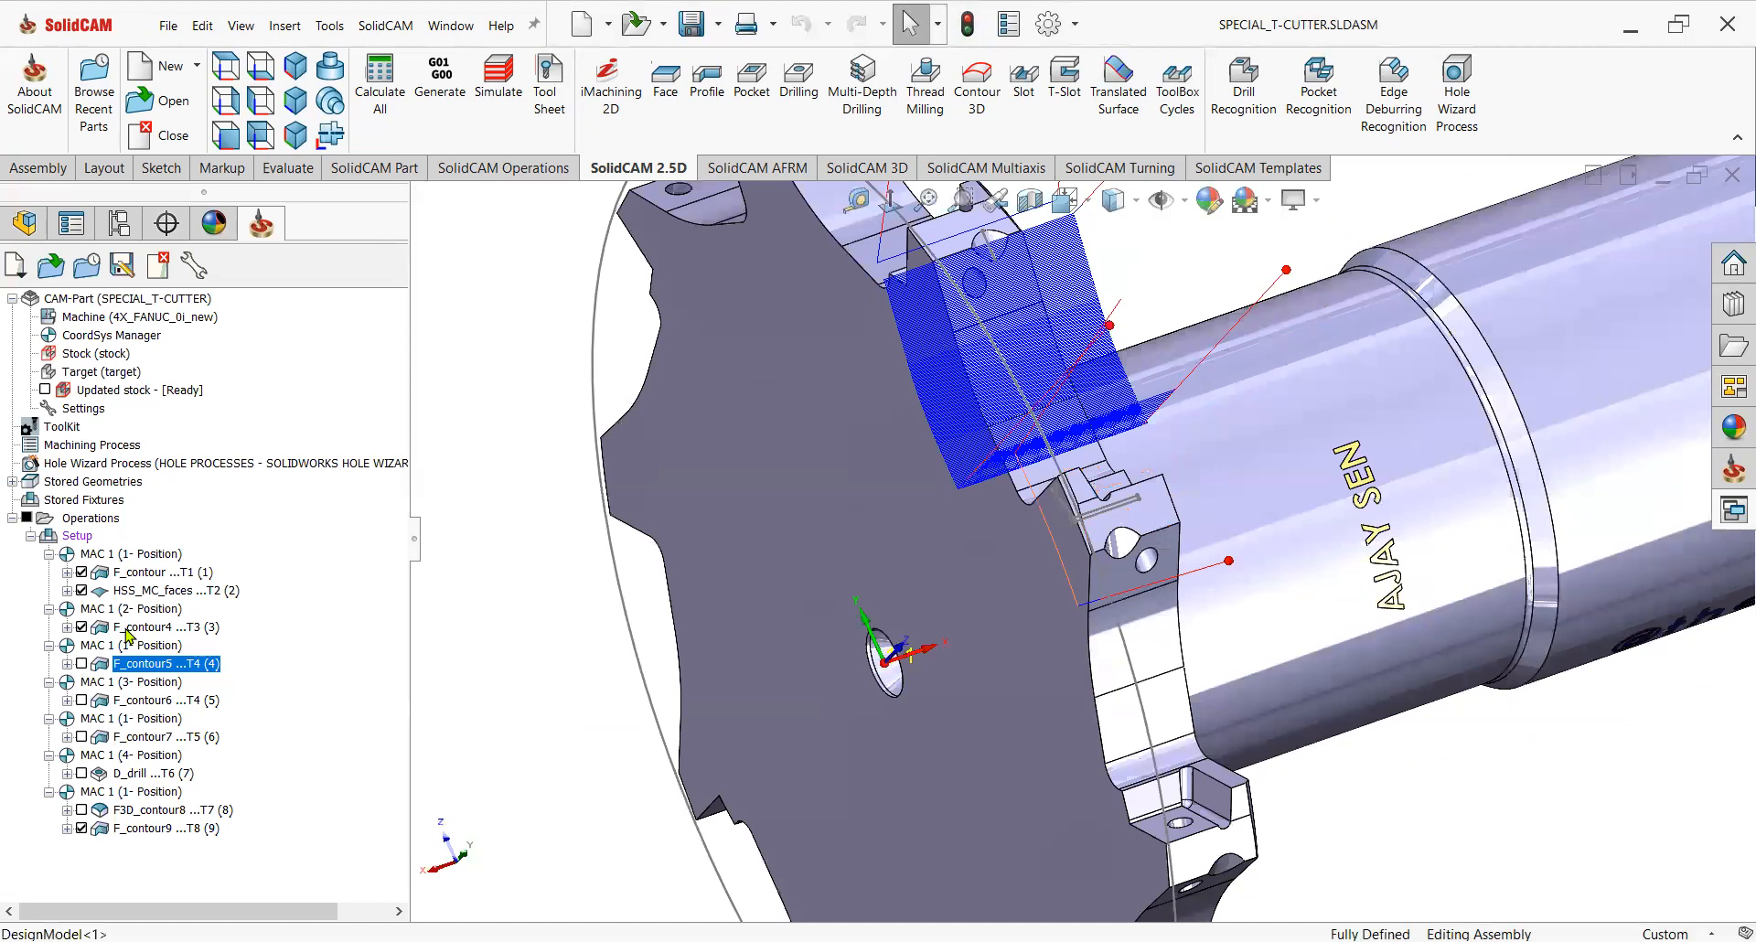
Rotate the first three operations with a 4-axis transformation, including the original, at 36° for 11 steps.
left_click(139, 565, "shift")
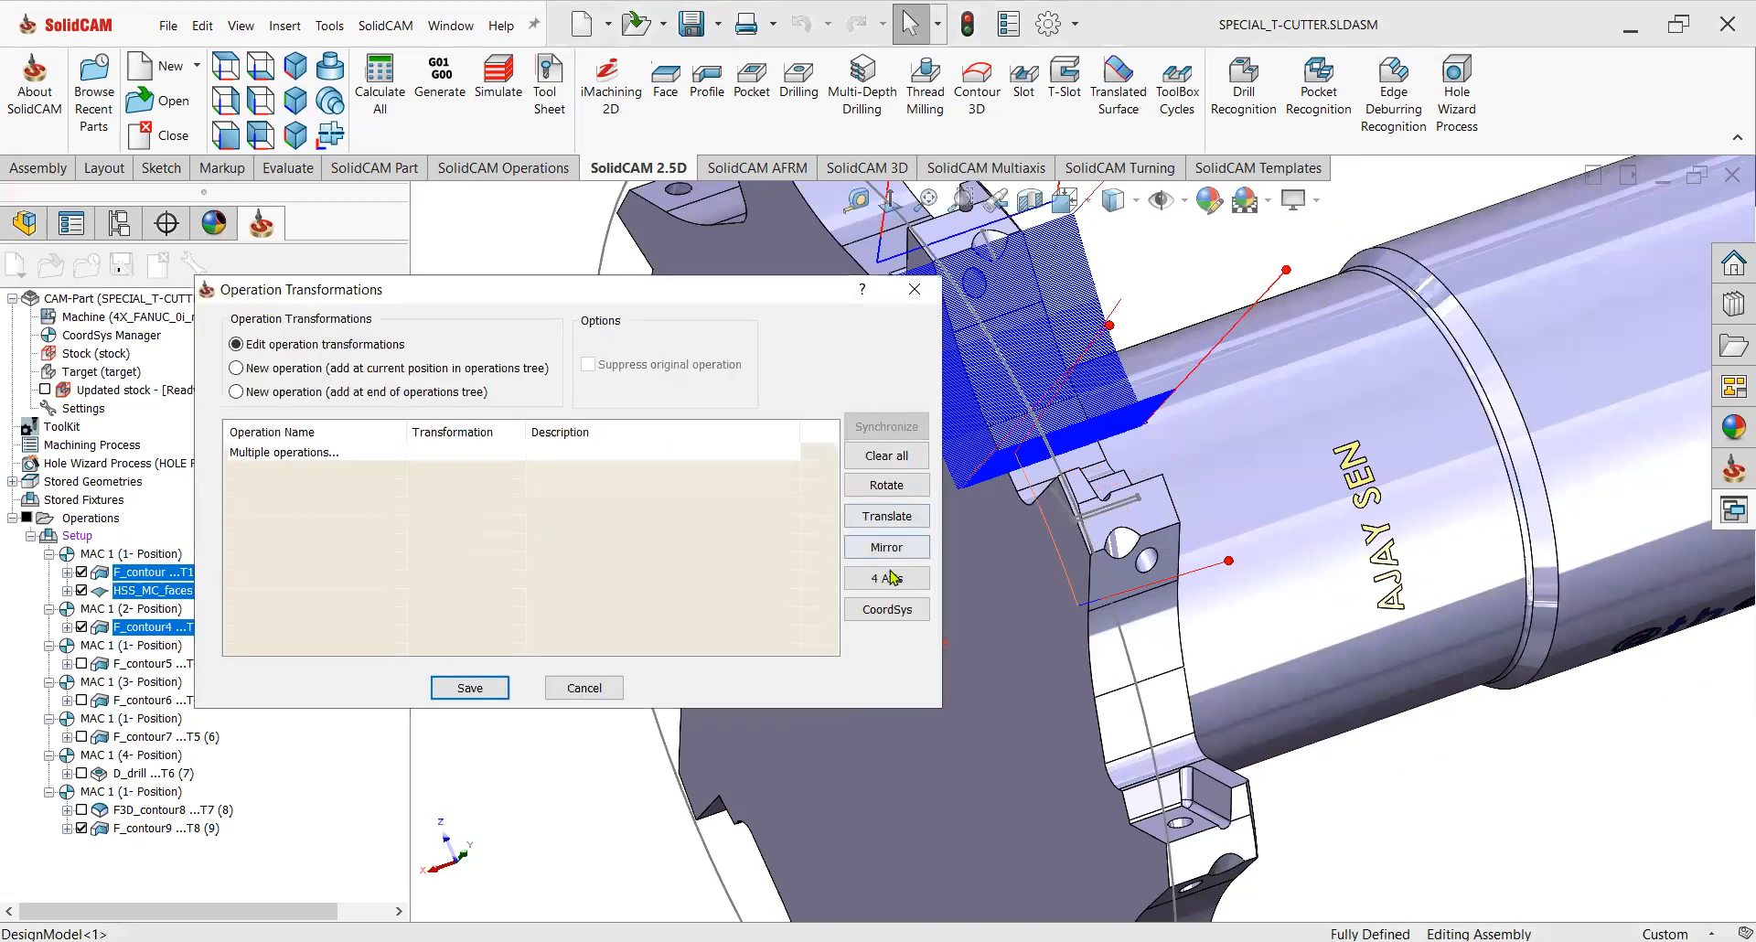
left_click(887, 579)
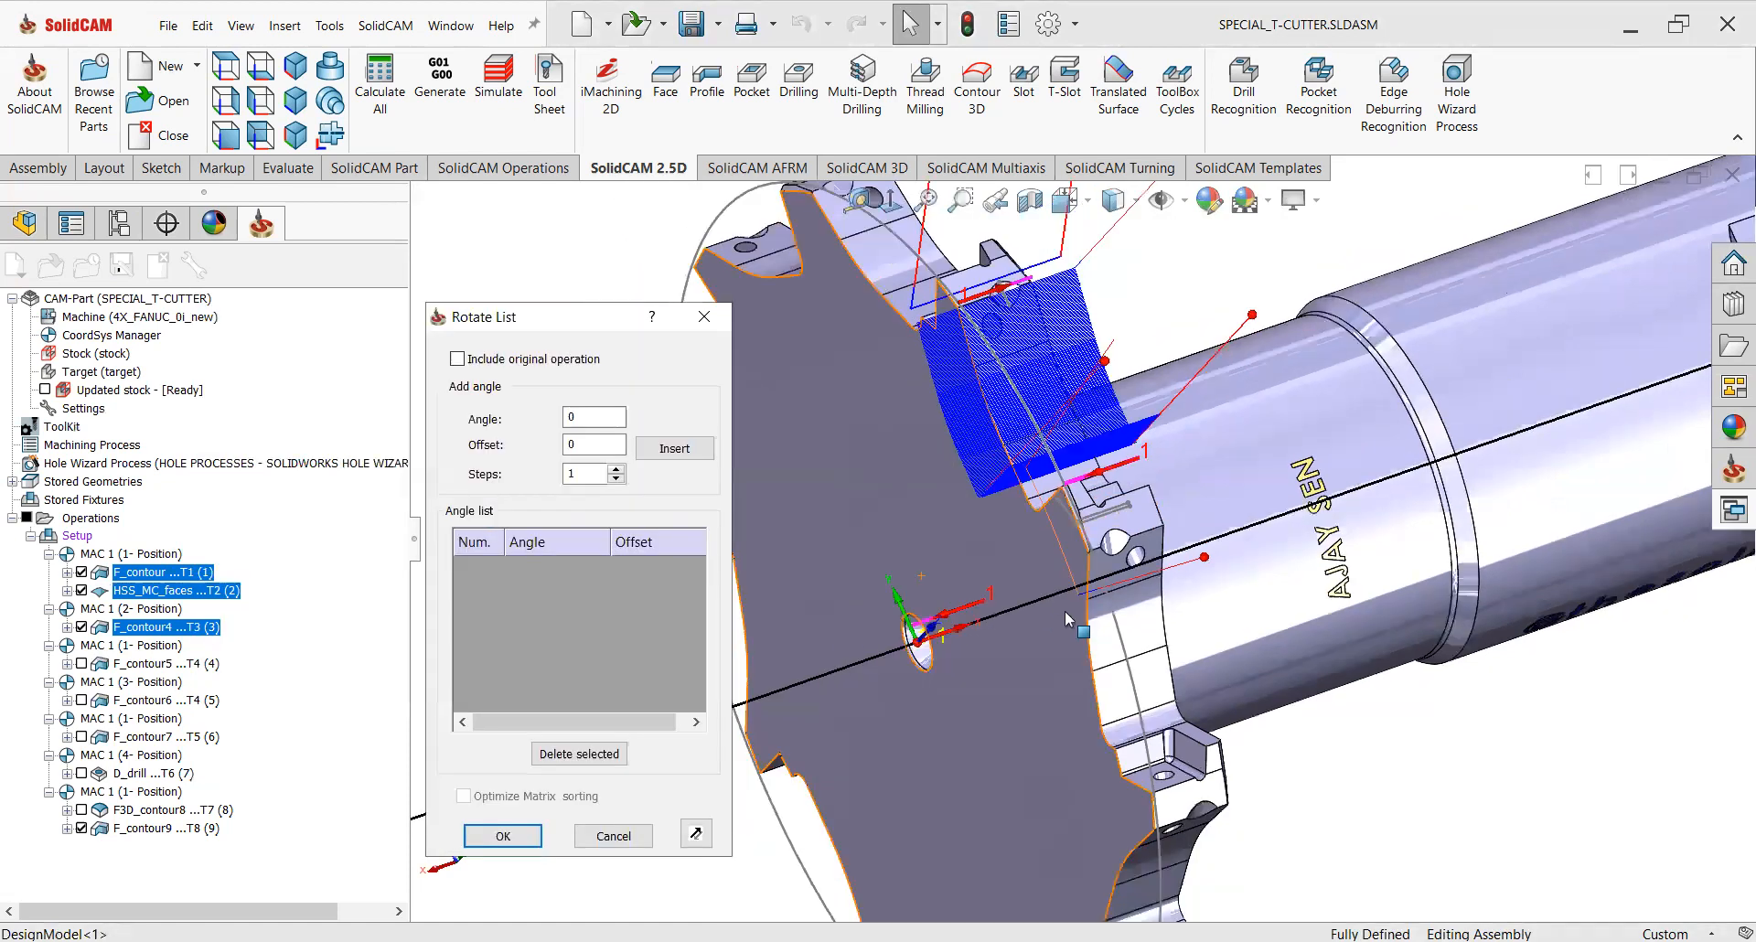
left_click(457, 358)
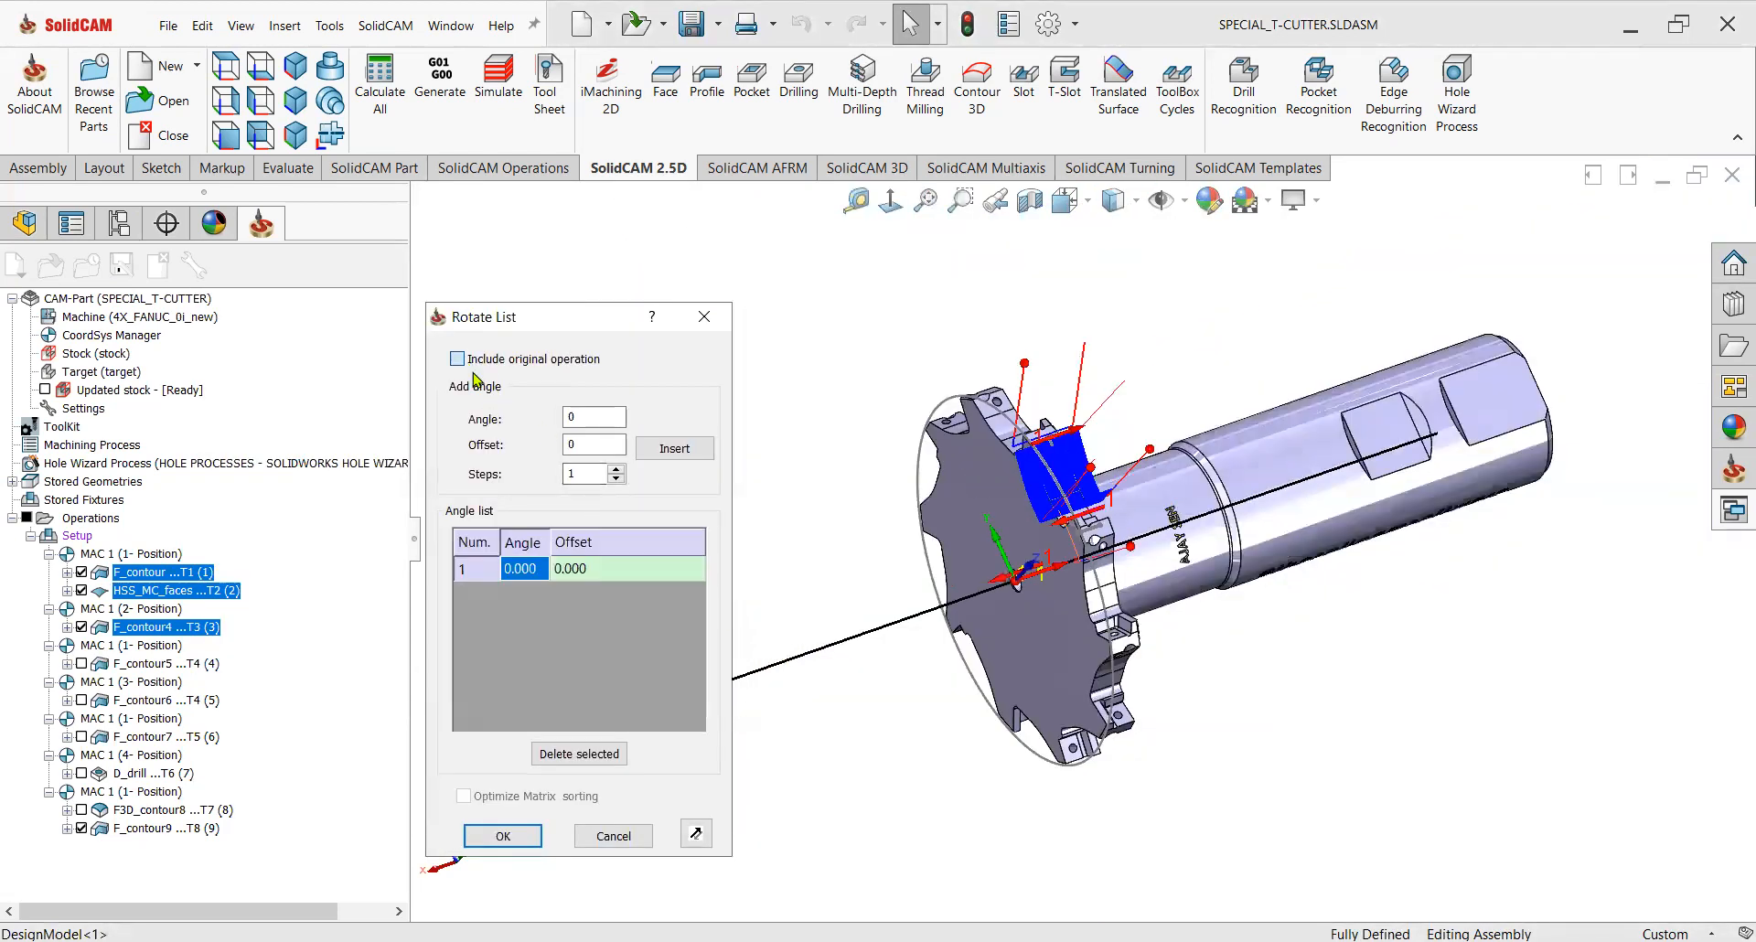
double_click(587, 416)
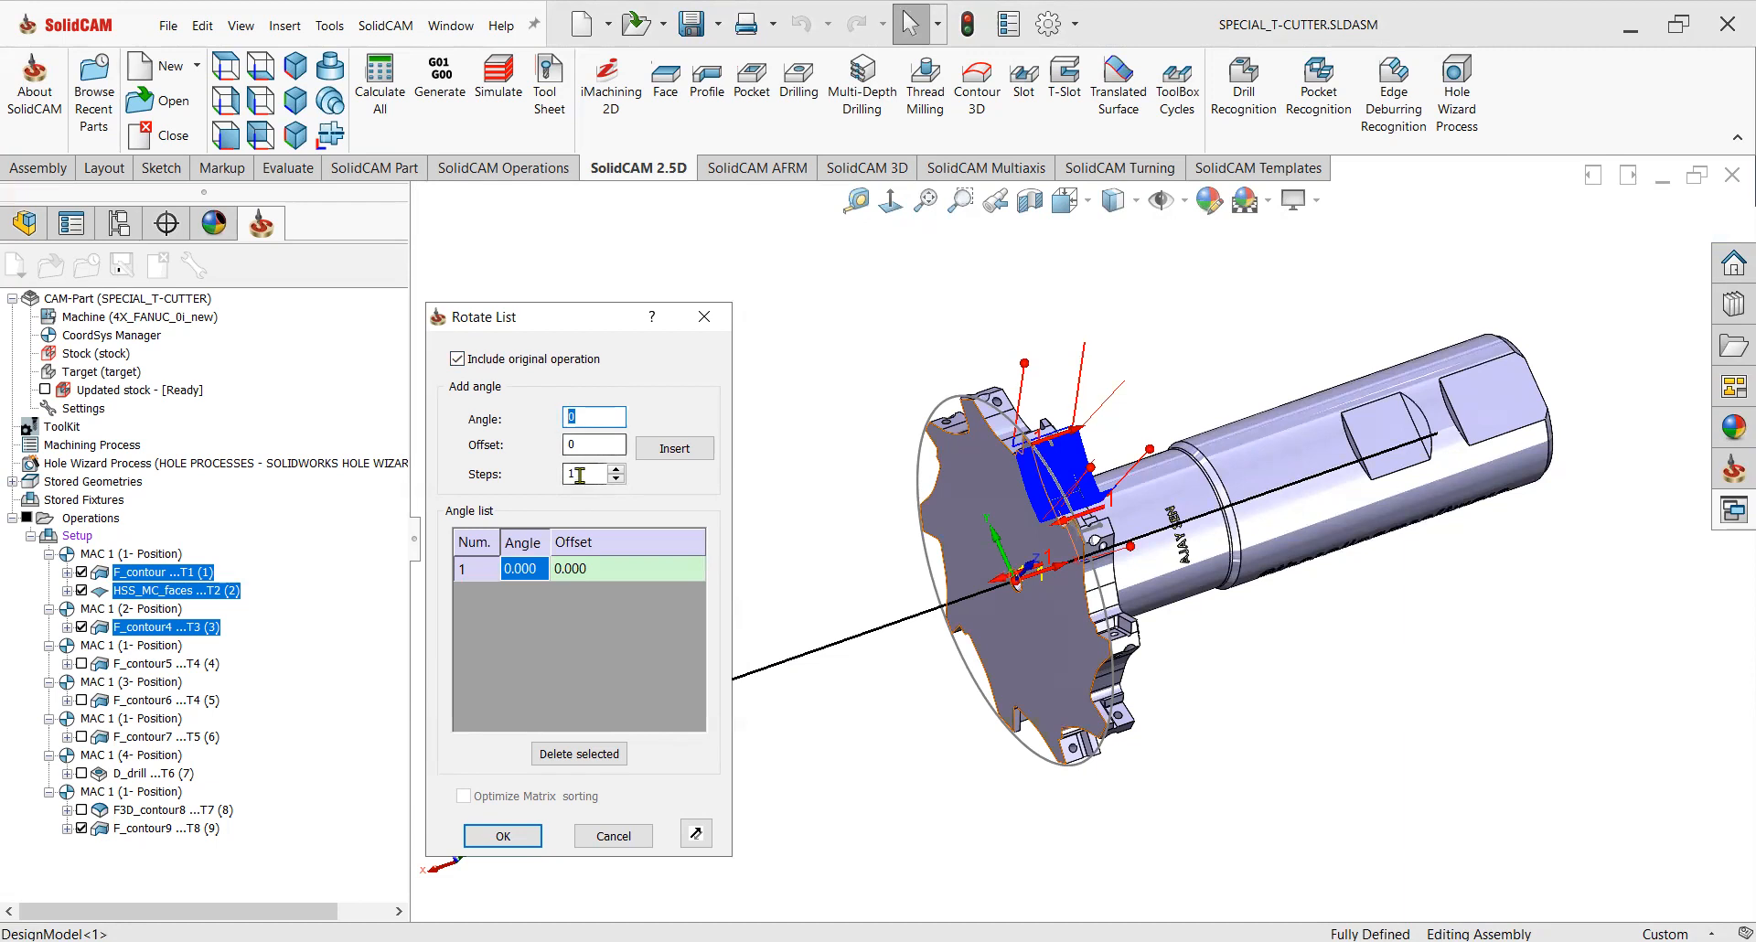
type("36")
left_click(619, 470)
left_click(660, 450)
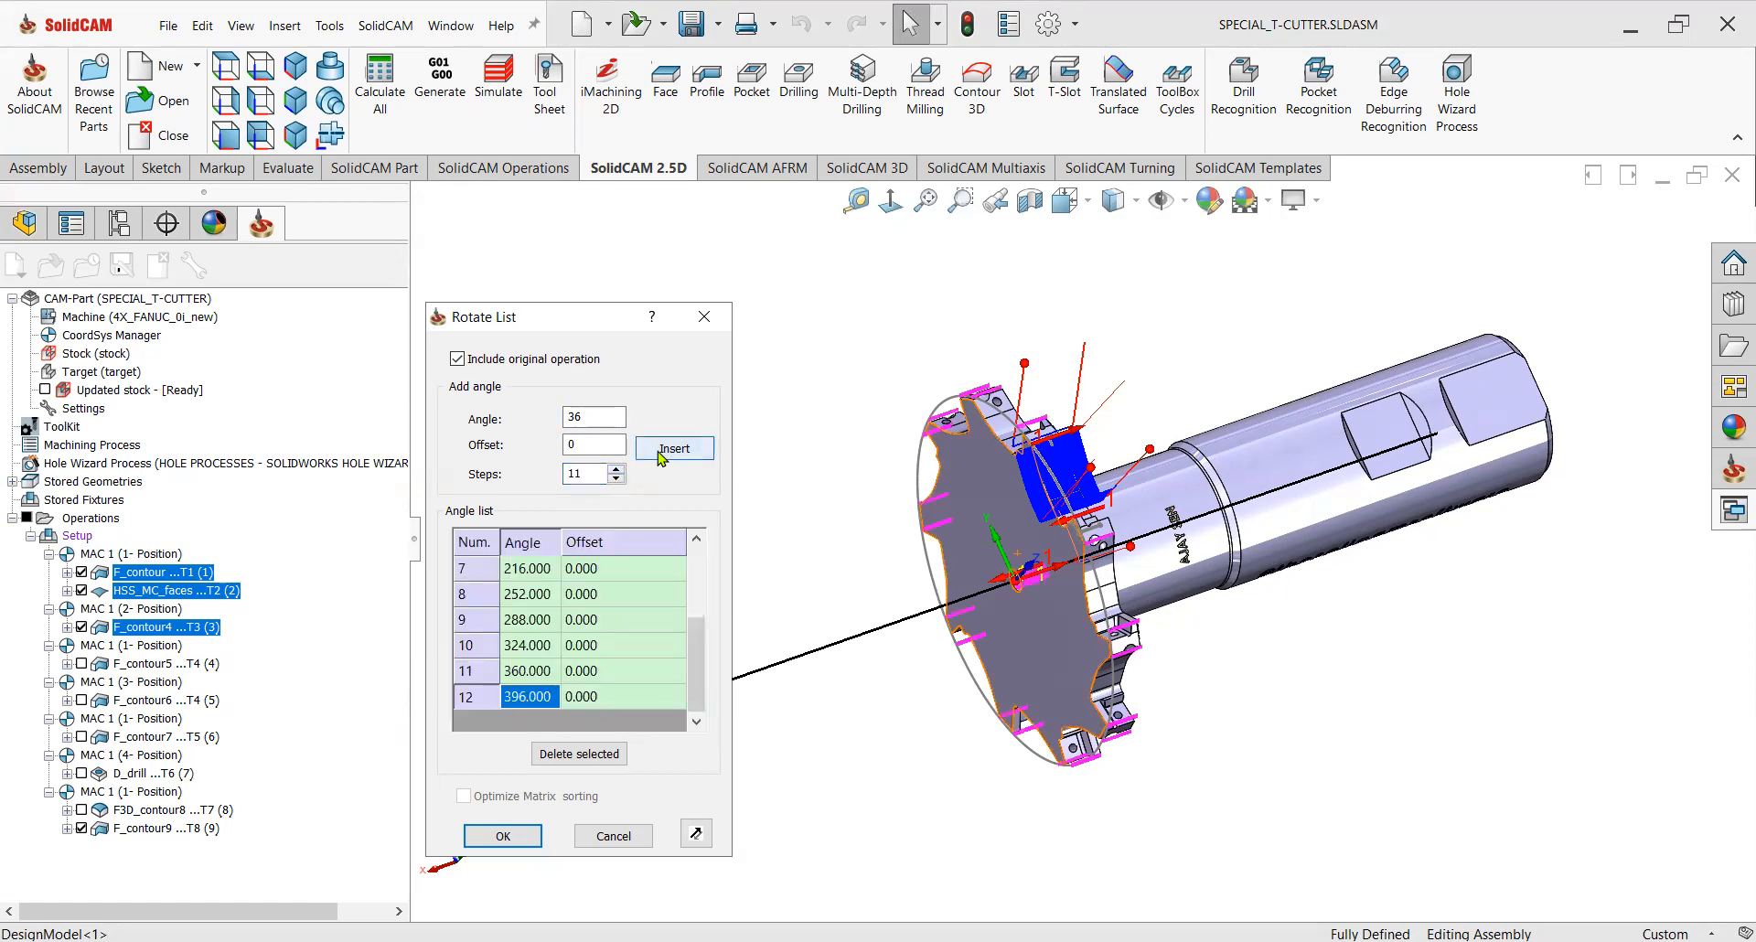
middle_click_drag(1169, 649, 960, 700)
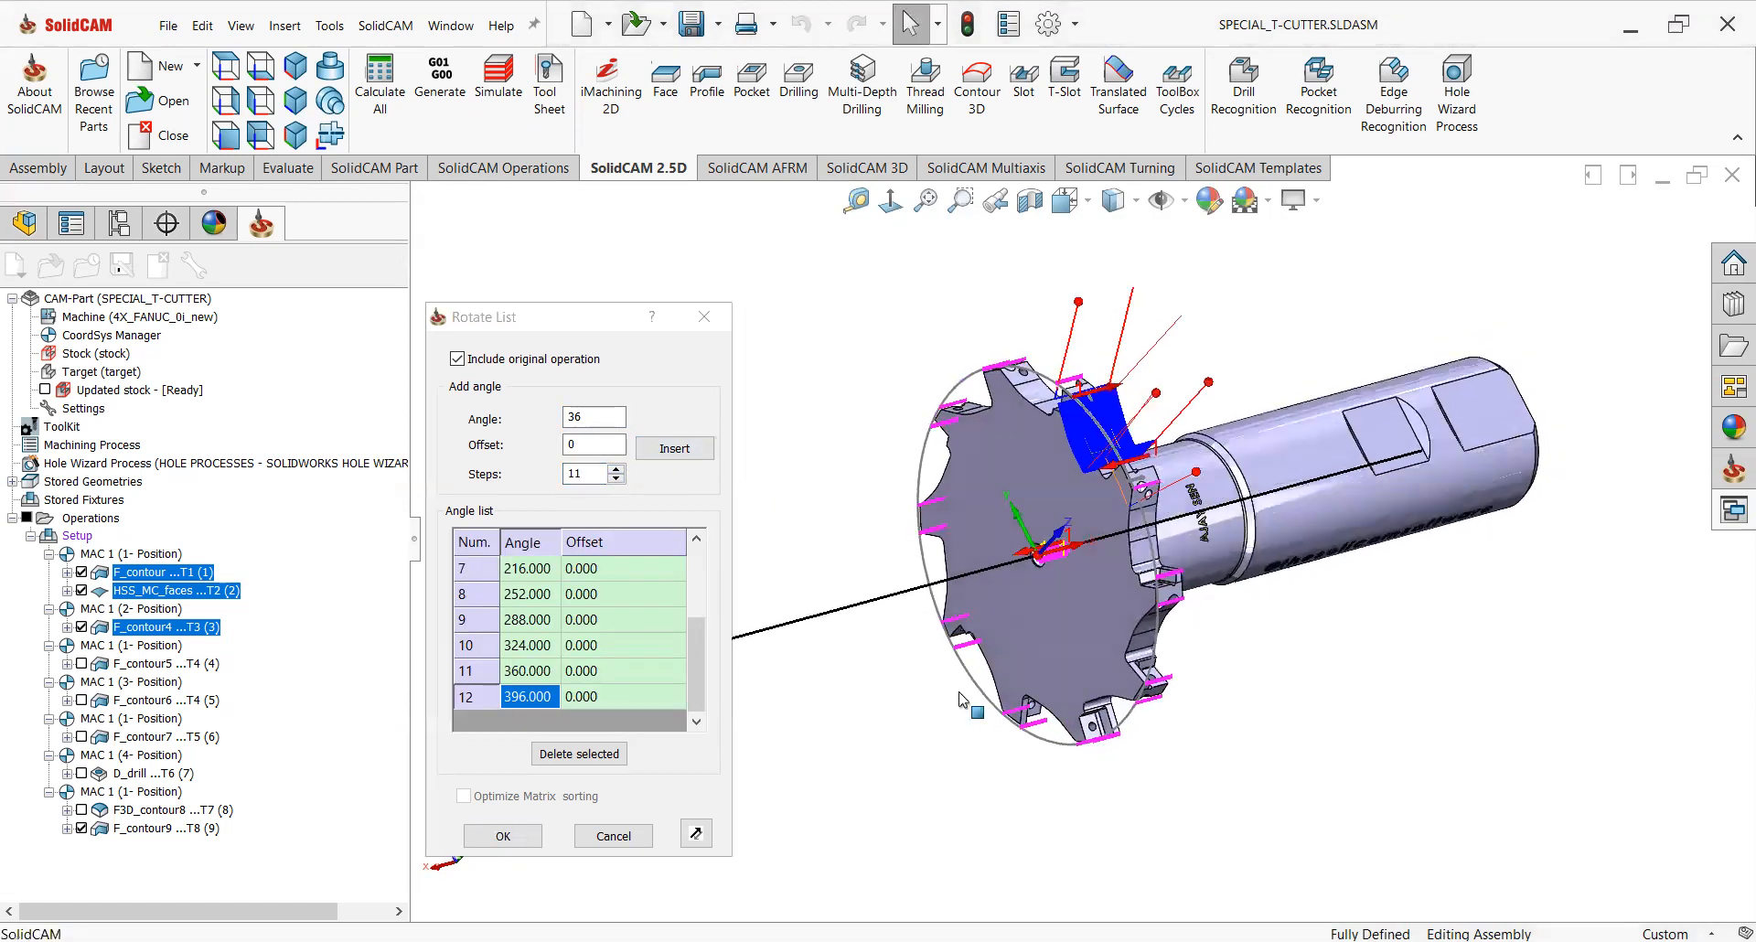
left_click(480, 695)
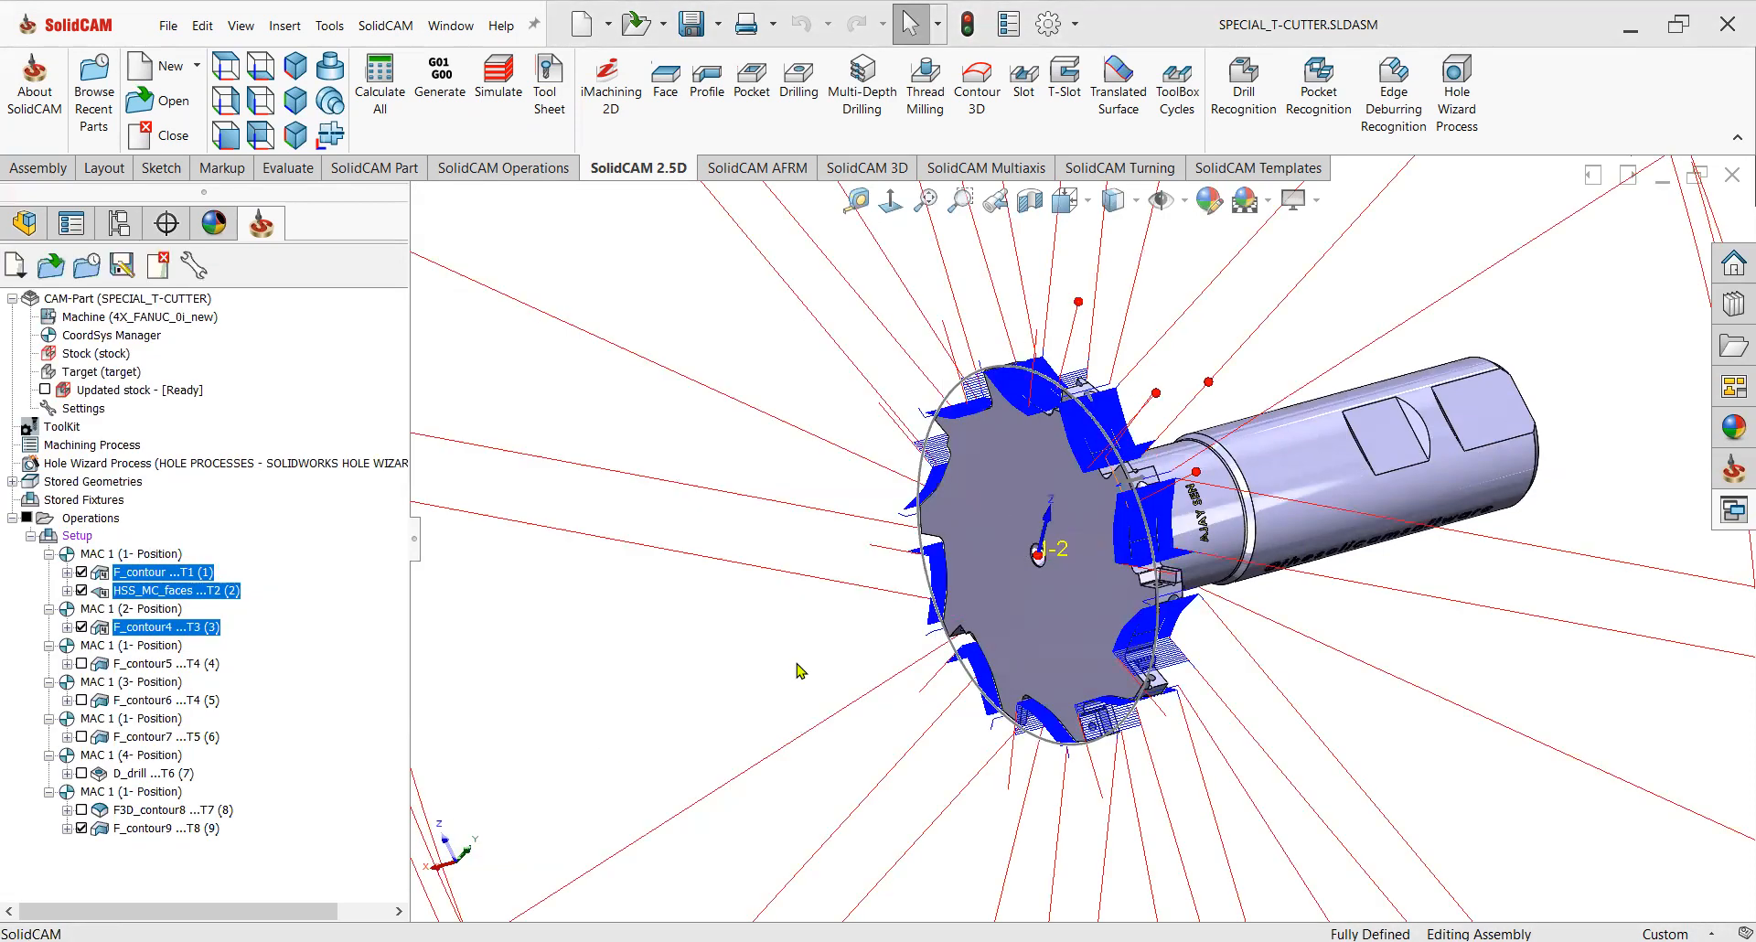
scroll(1148, 594, "up", 4)
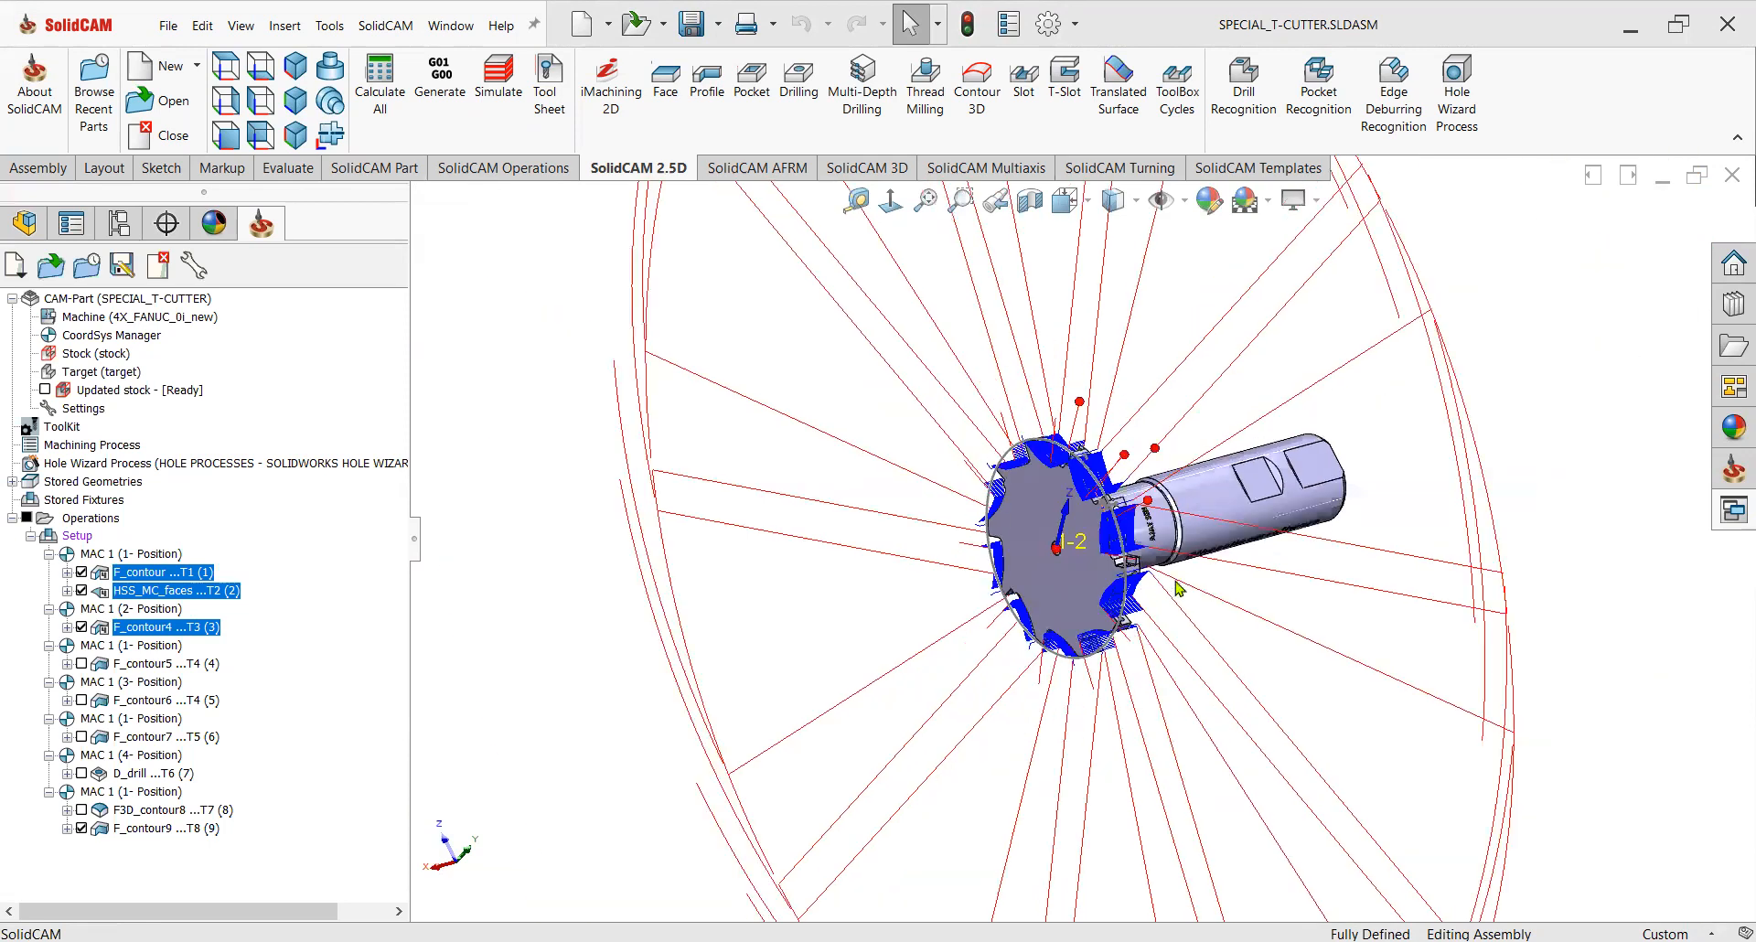
Hide the first three operations' toolpaths and display the toolpaths of F_contour5 through F_contour9.
left_click(82, 627)
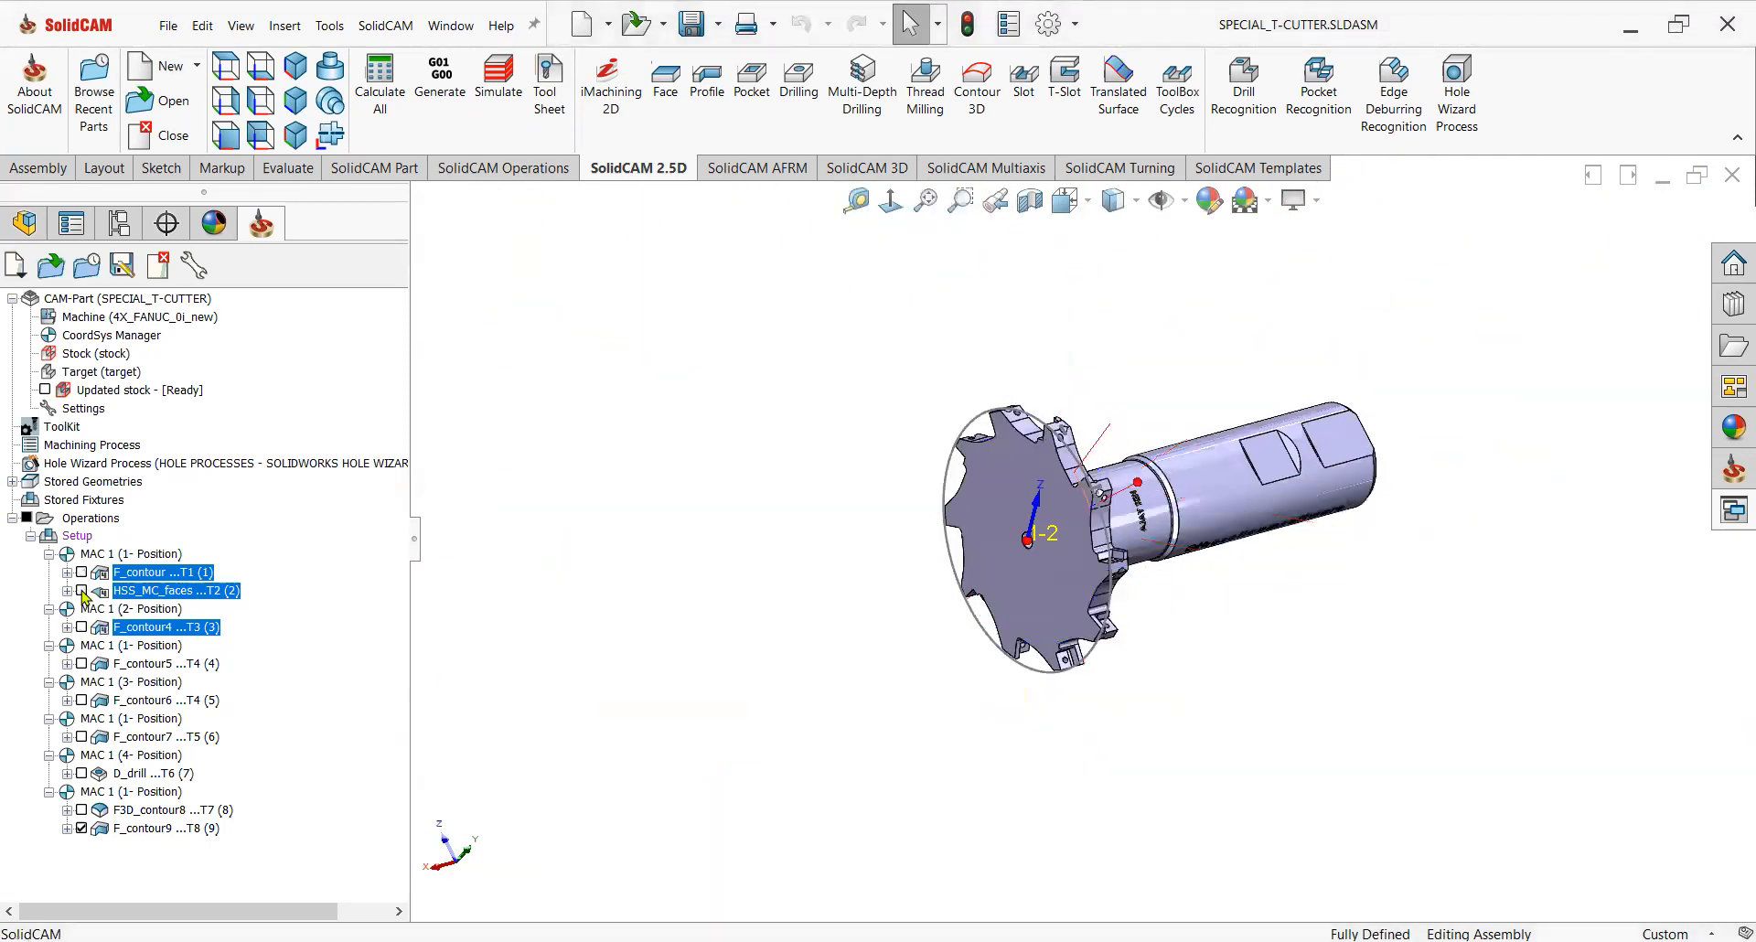
left_click(160, 646)
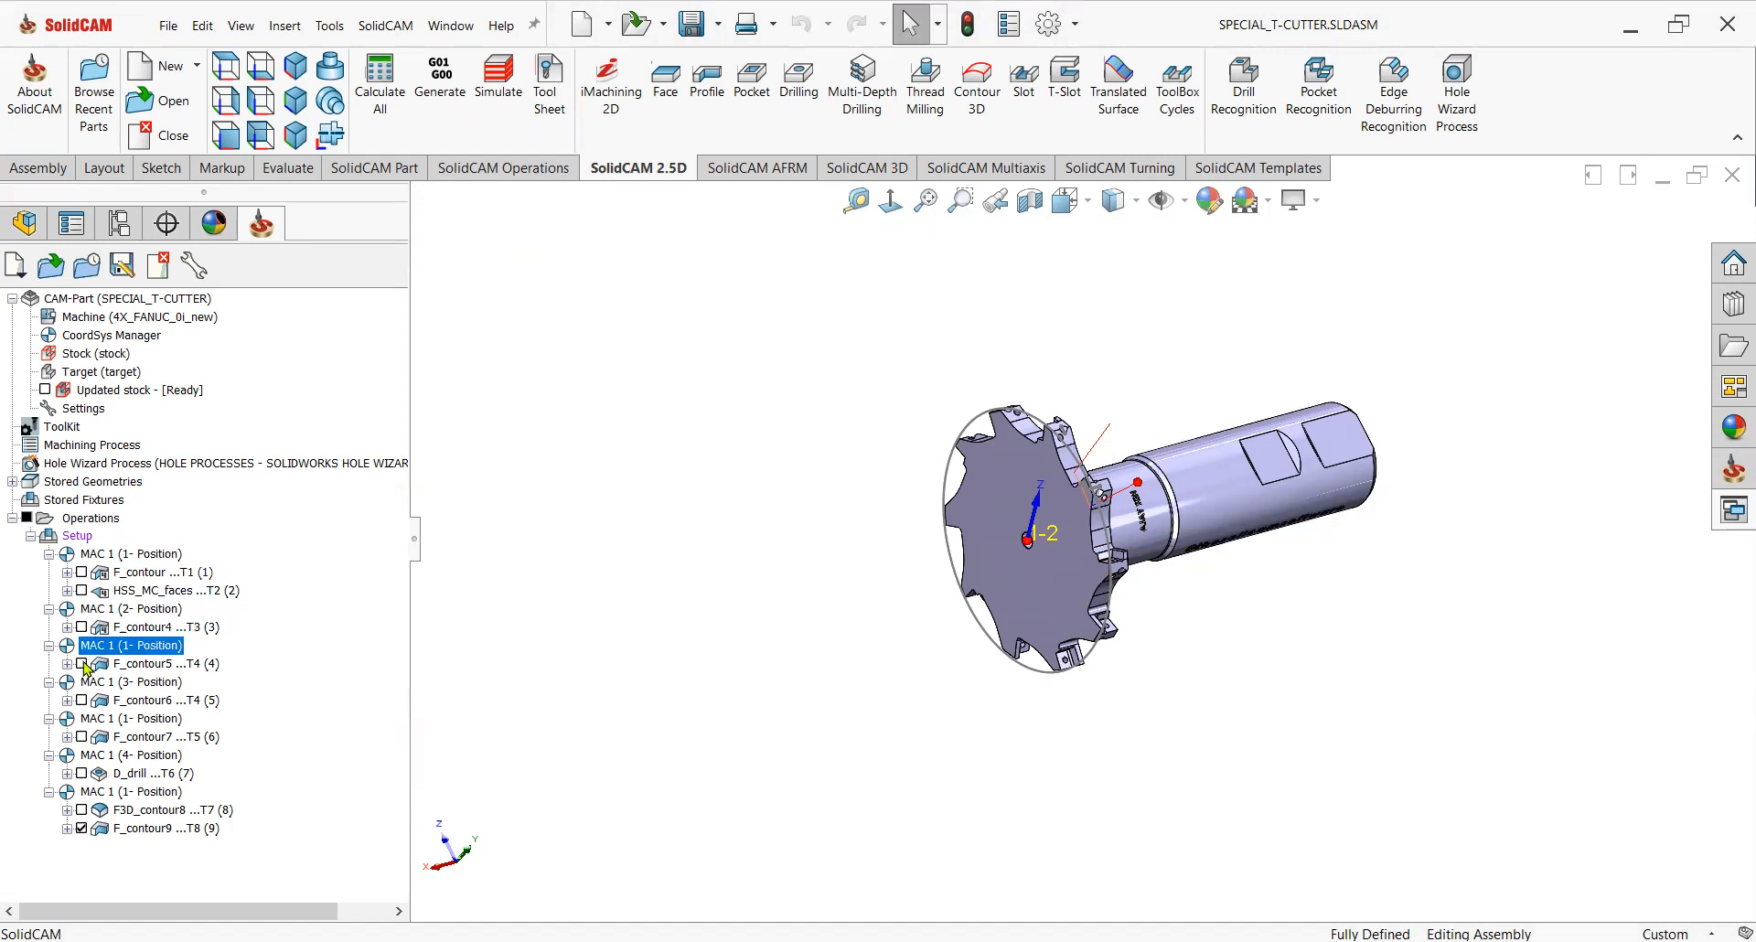
left_click(83, 664)
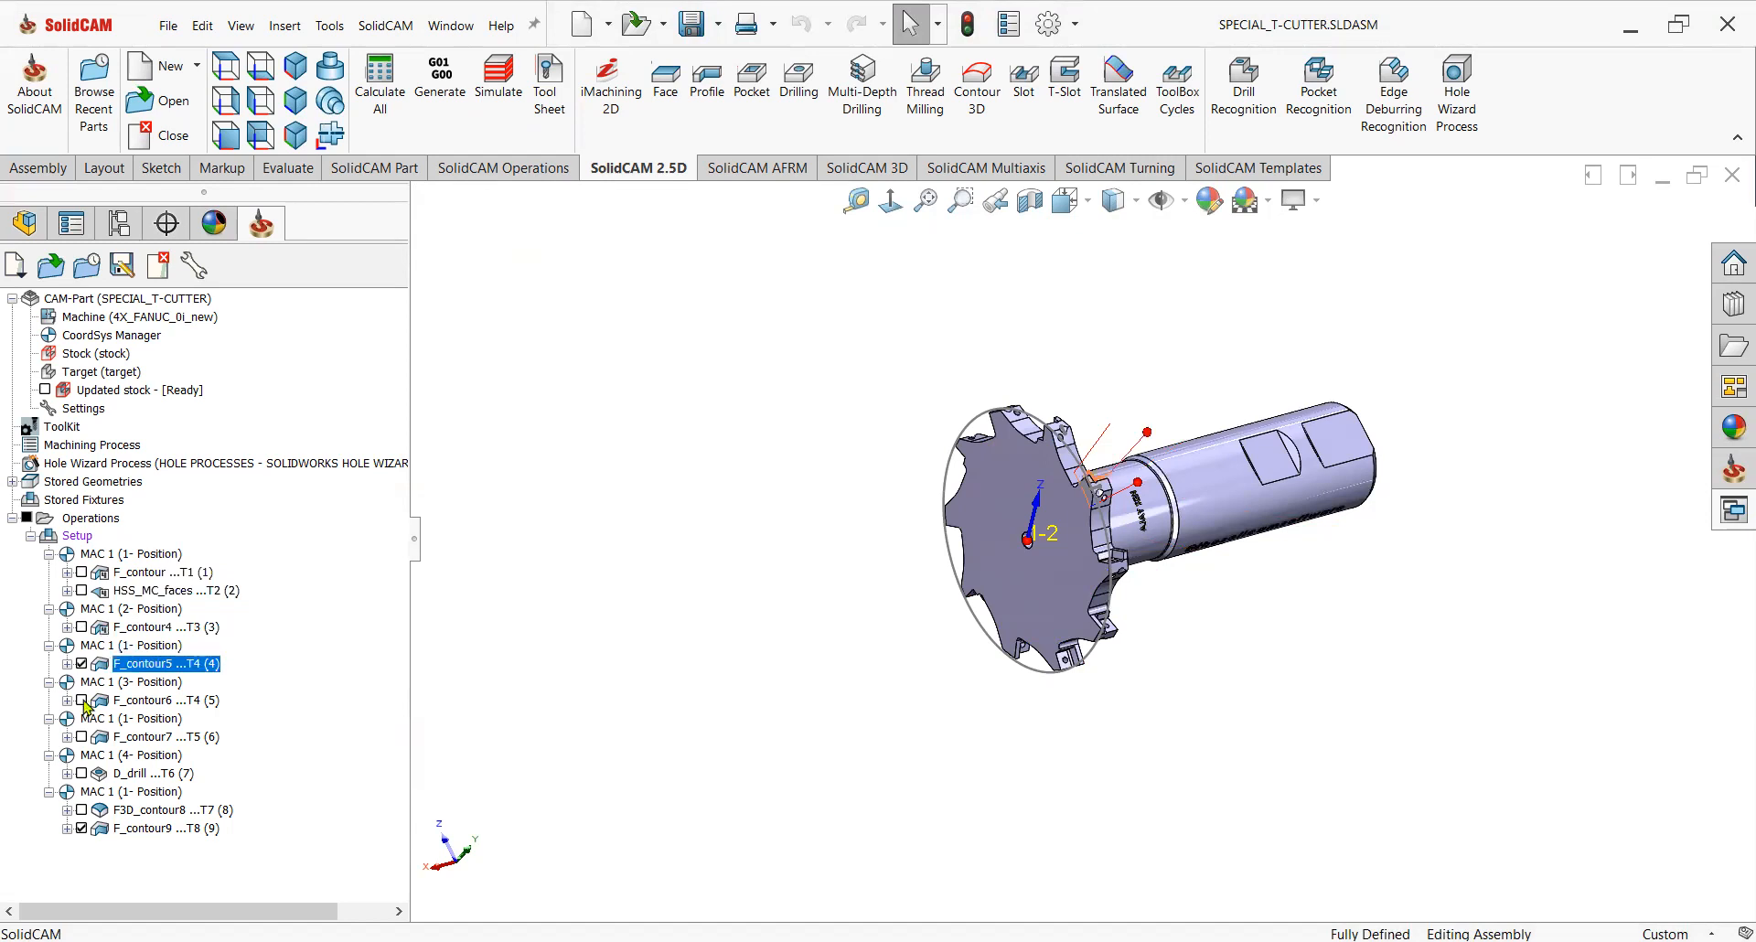
left_click(82, 701)
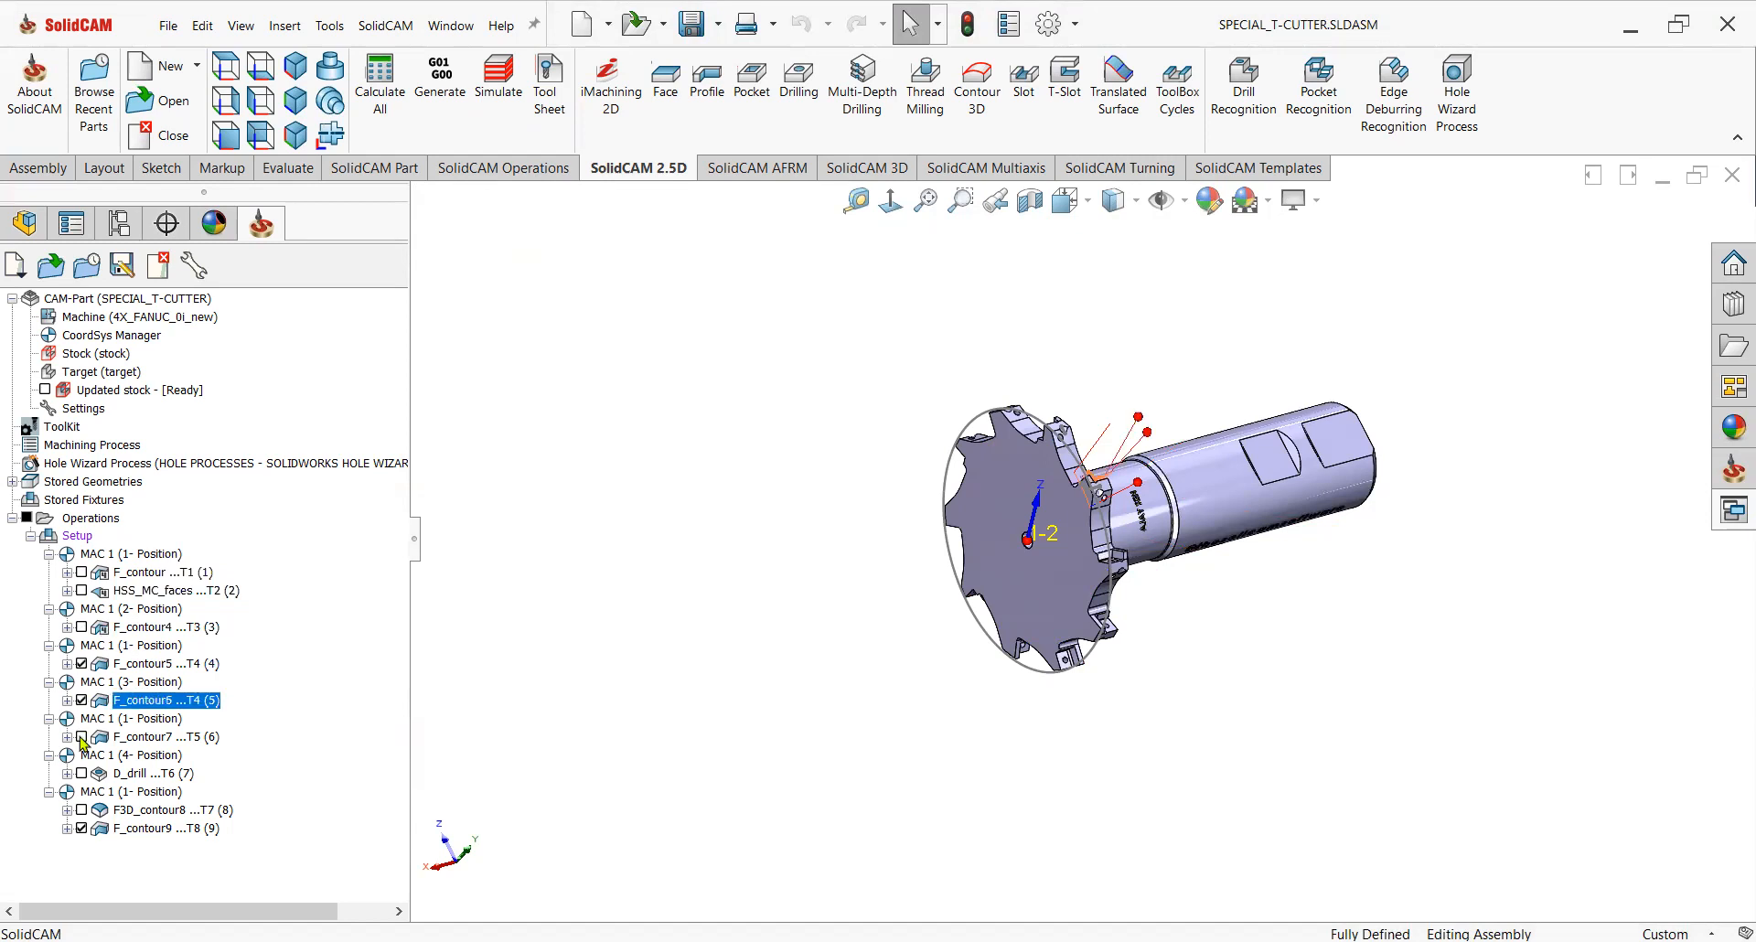
left_click(82, 737)
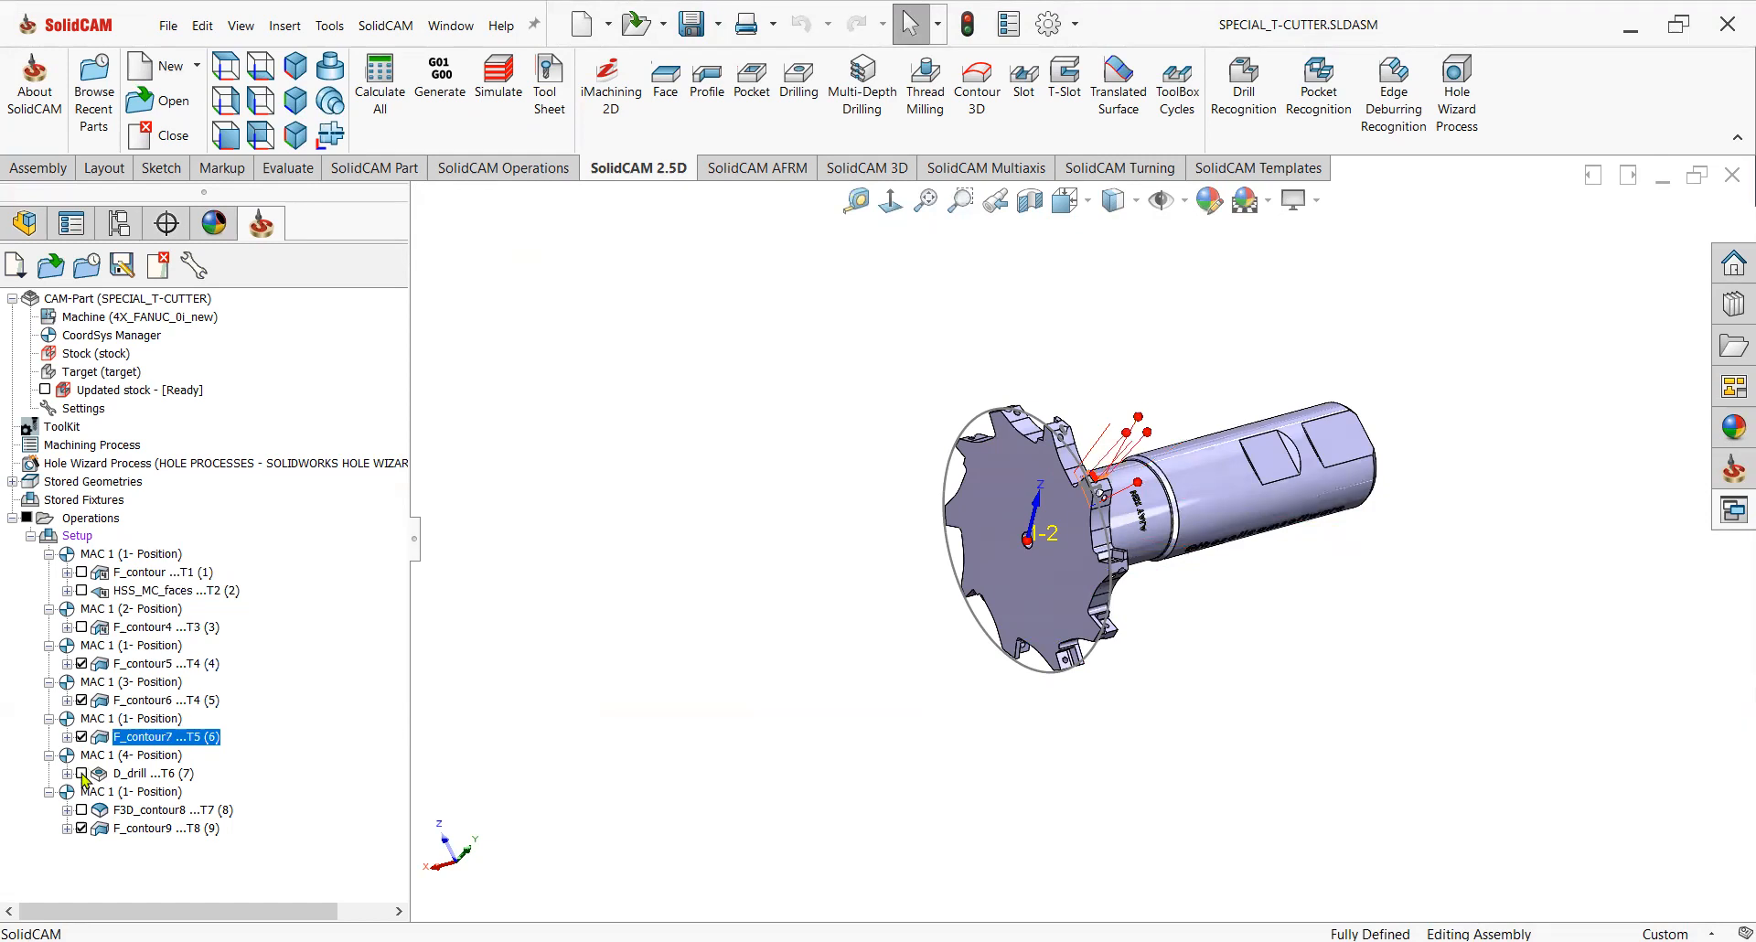
left_click(82, 774)
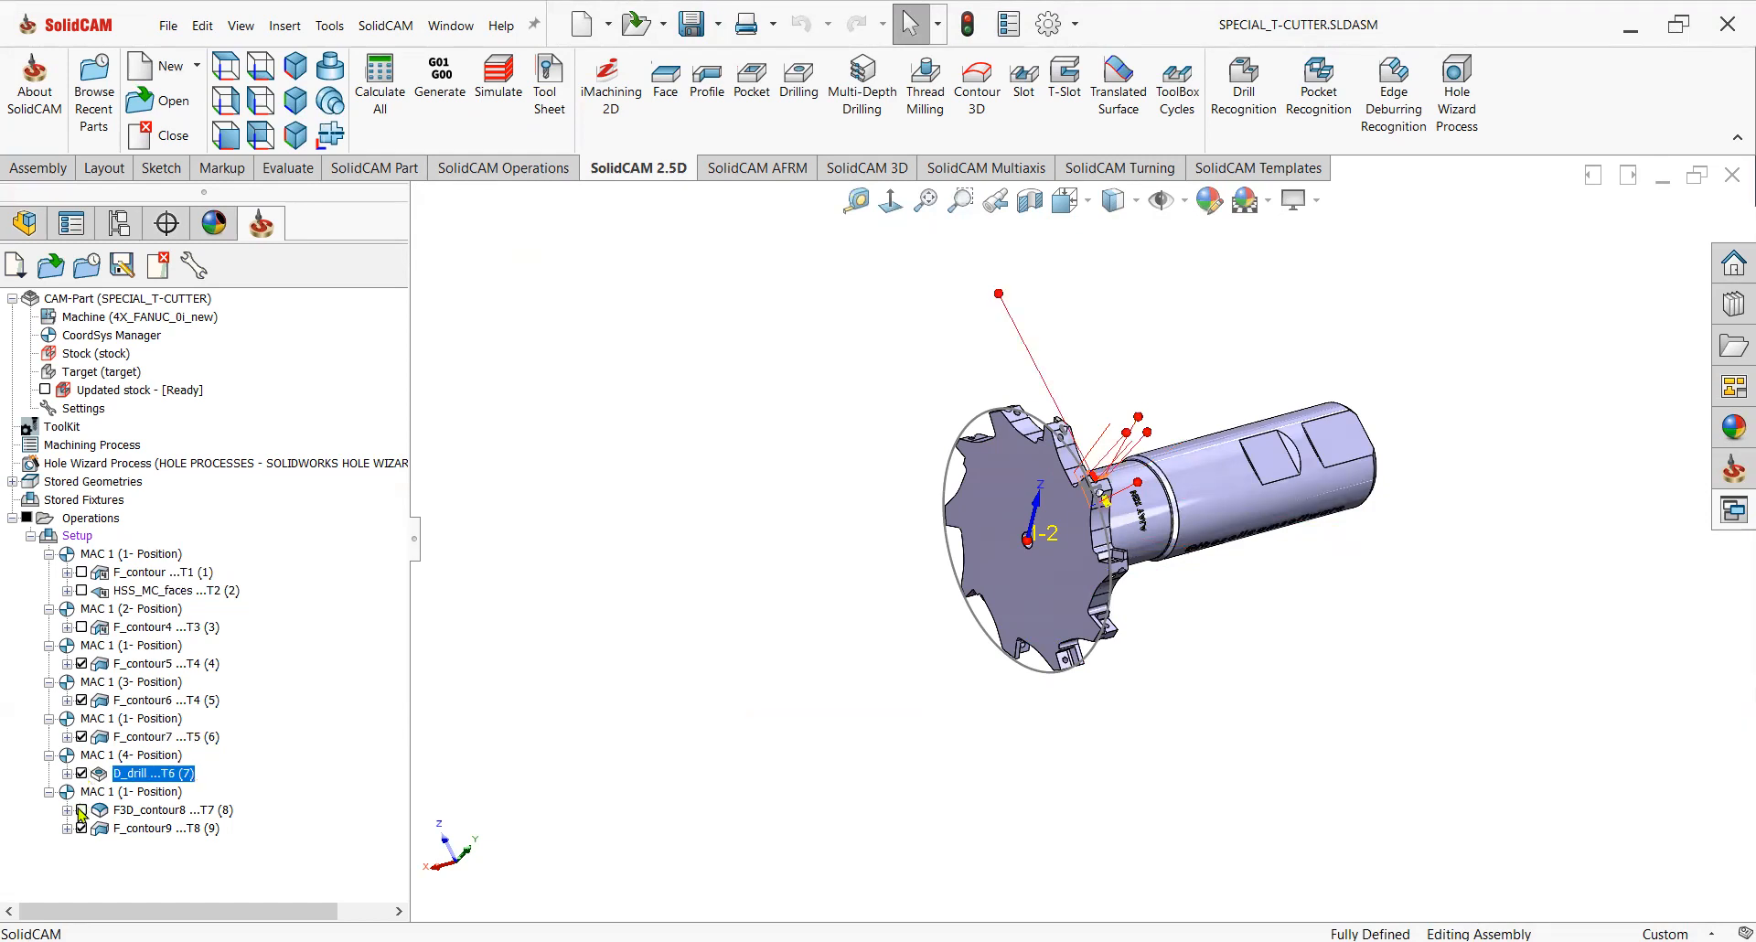
scroll(1113, 479, "down", 5)
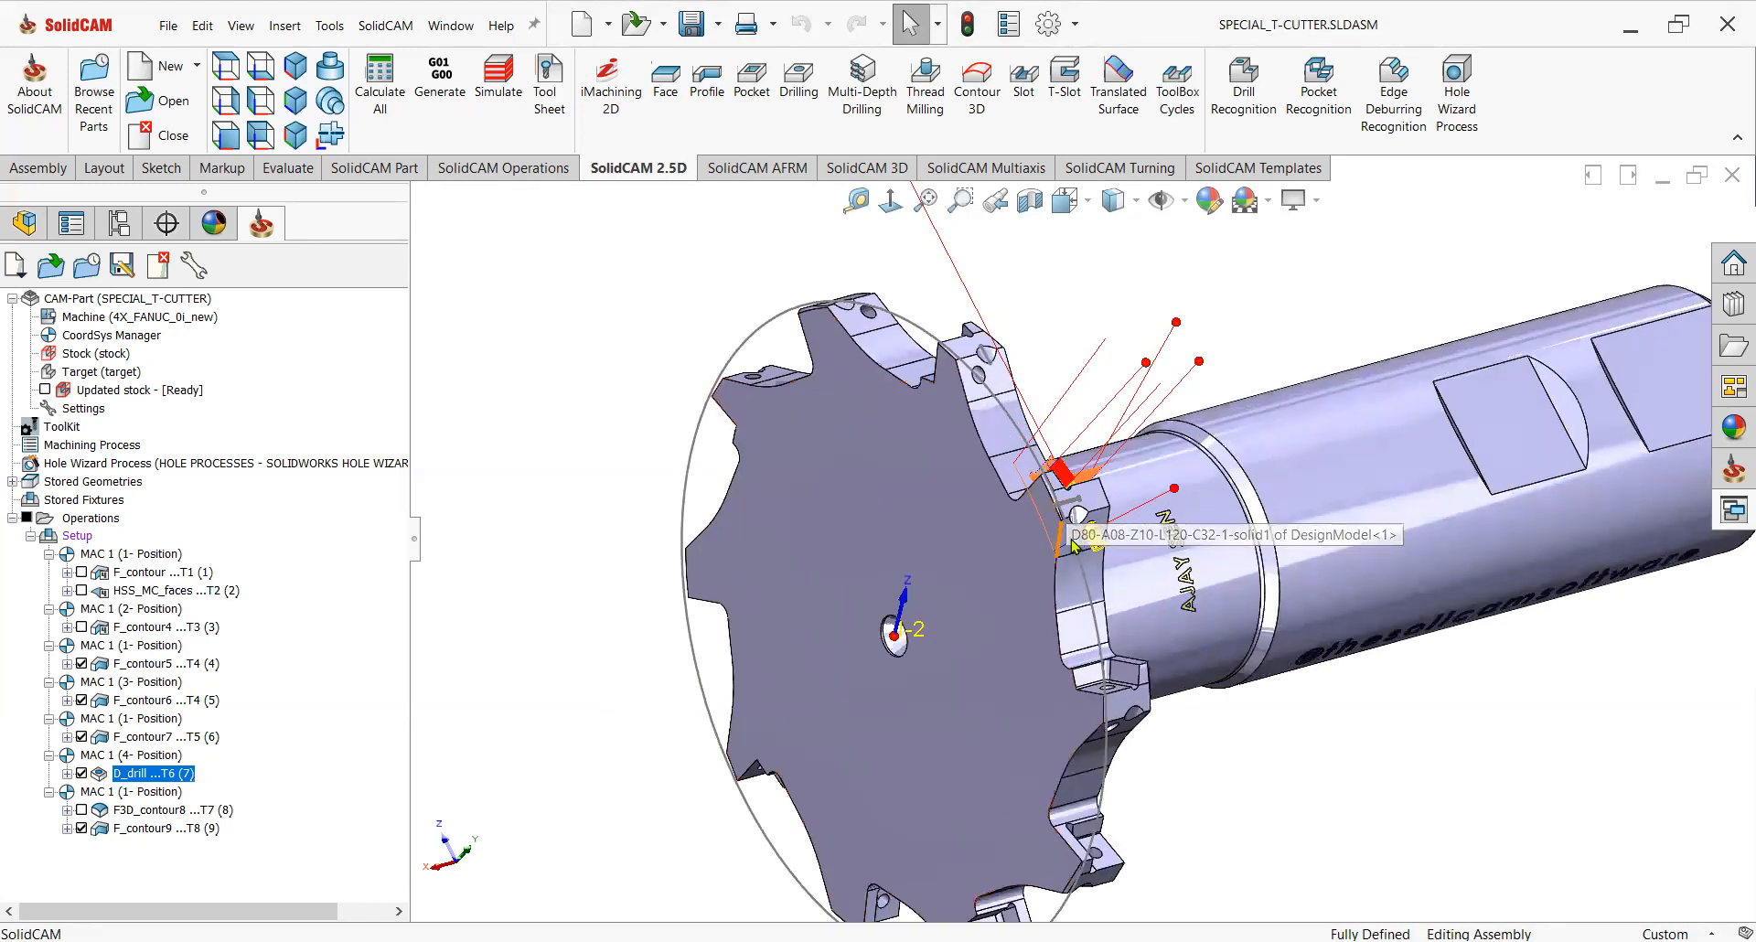
left_click(81, 810)
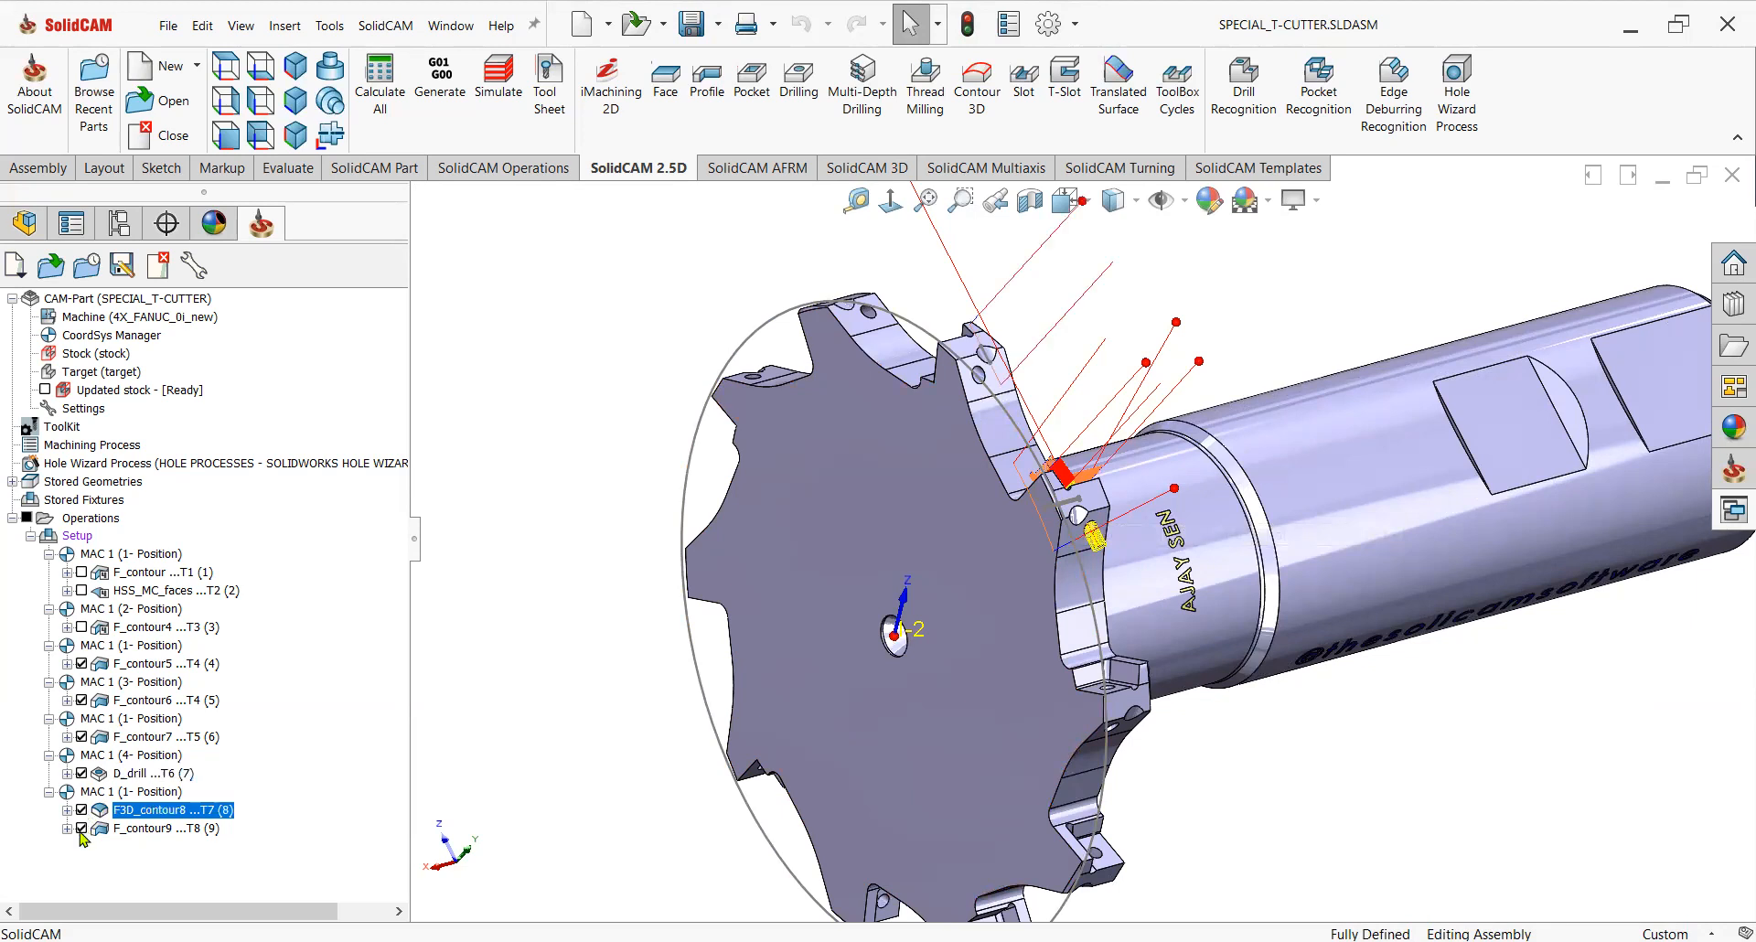
Rotate operations F_contour5 through F_contour9 with a 4-axis transformation, including the original, at 72° for 5 steps.
left_click(151, 829, "shift")
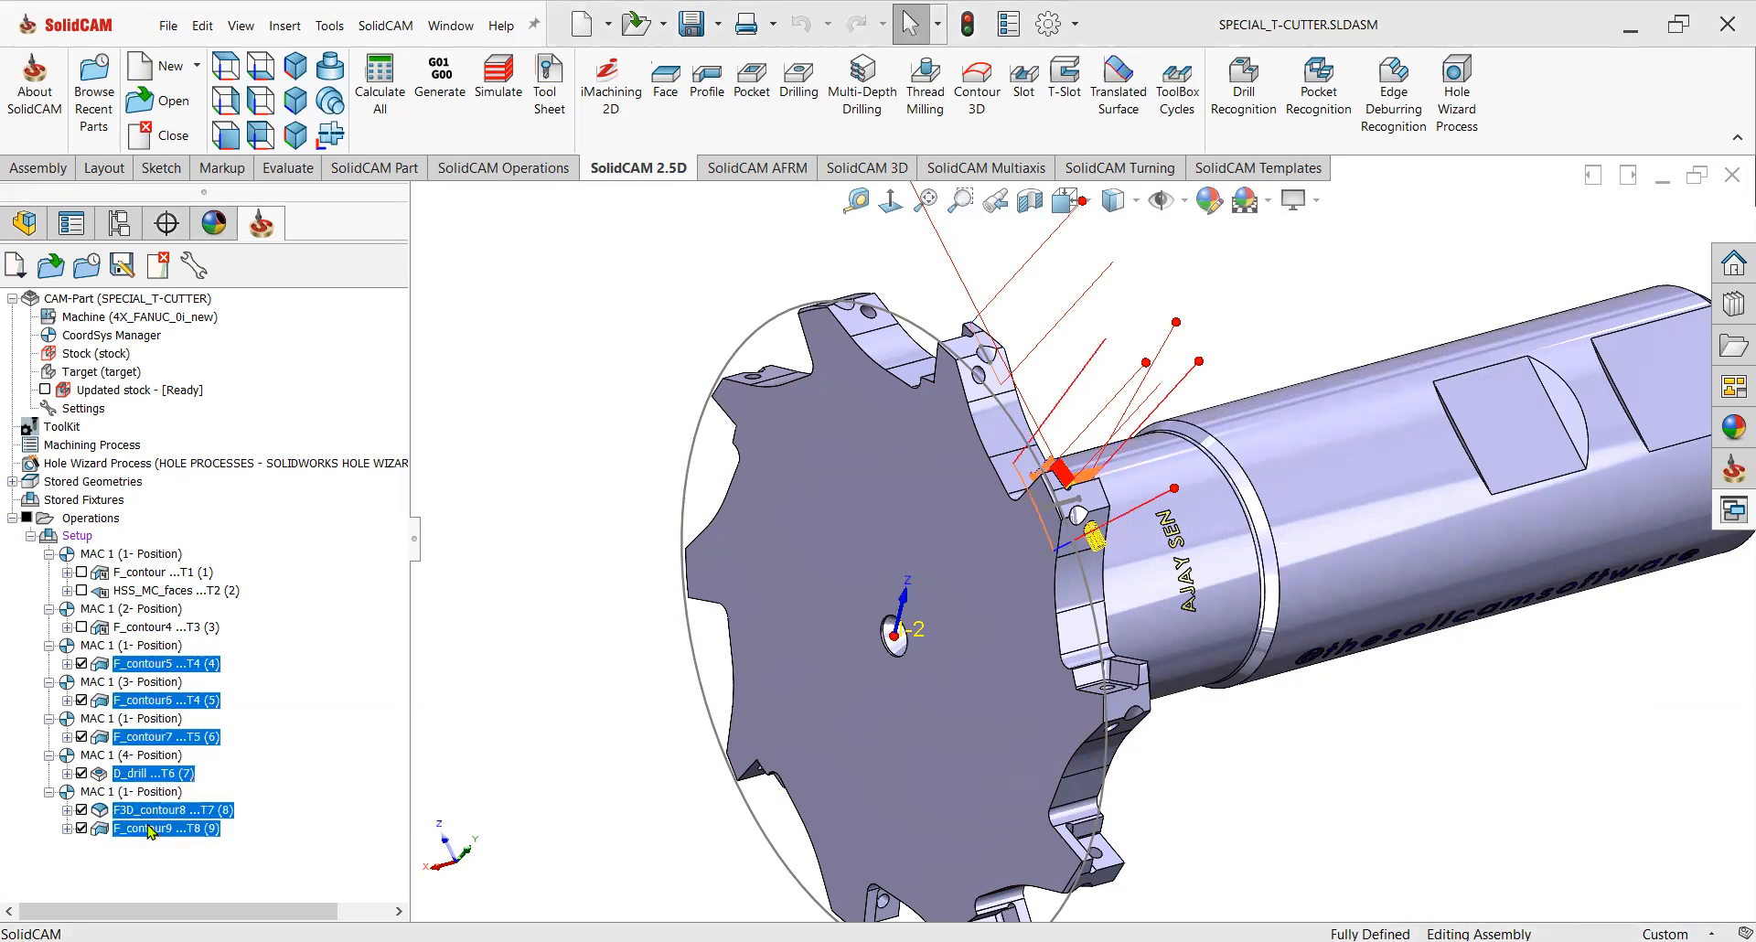
right_click(160, 830)
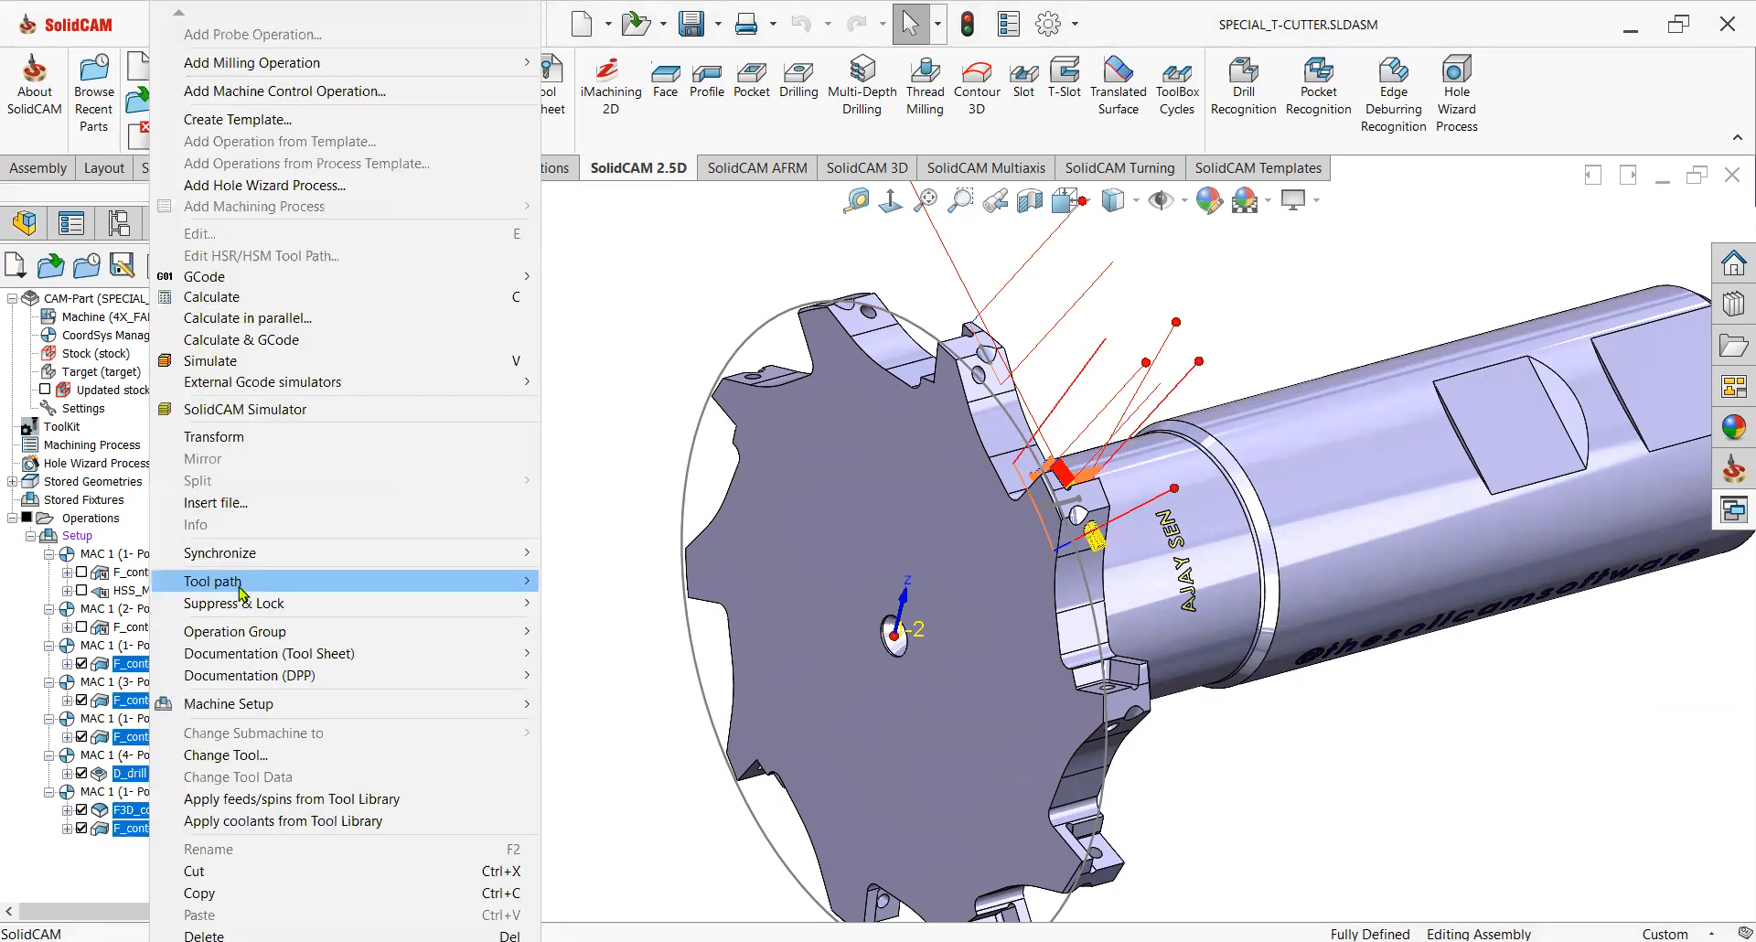
mouse_move(242, 590)
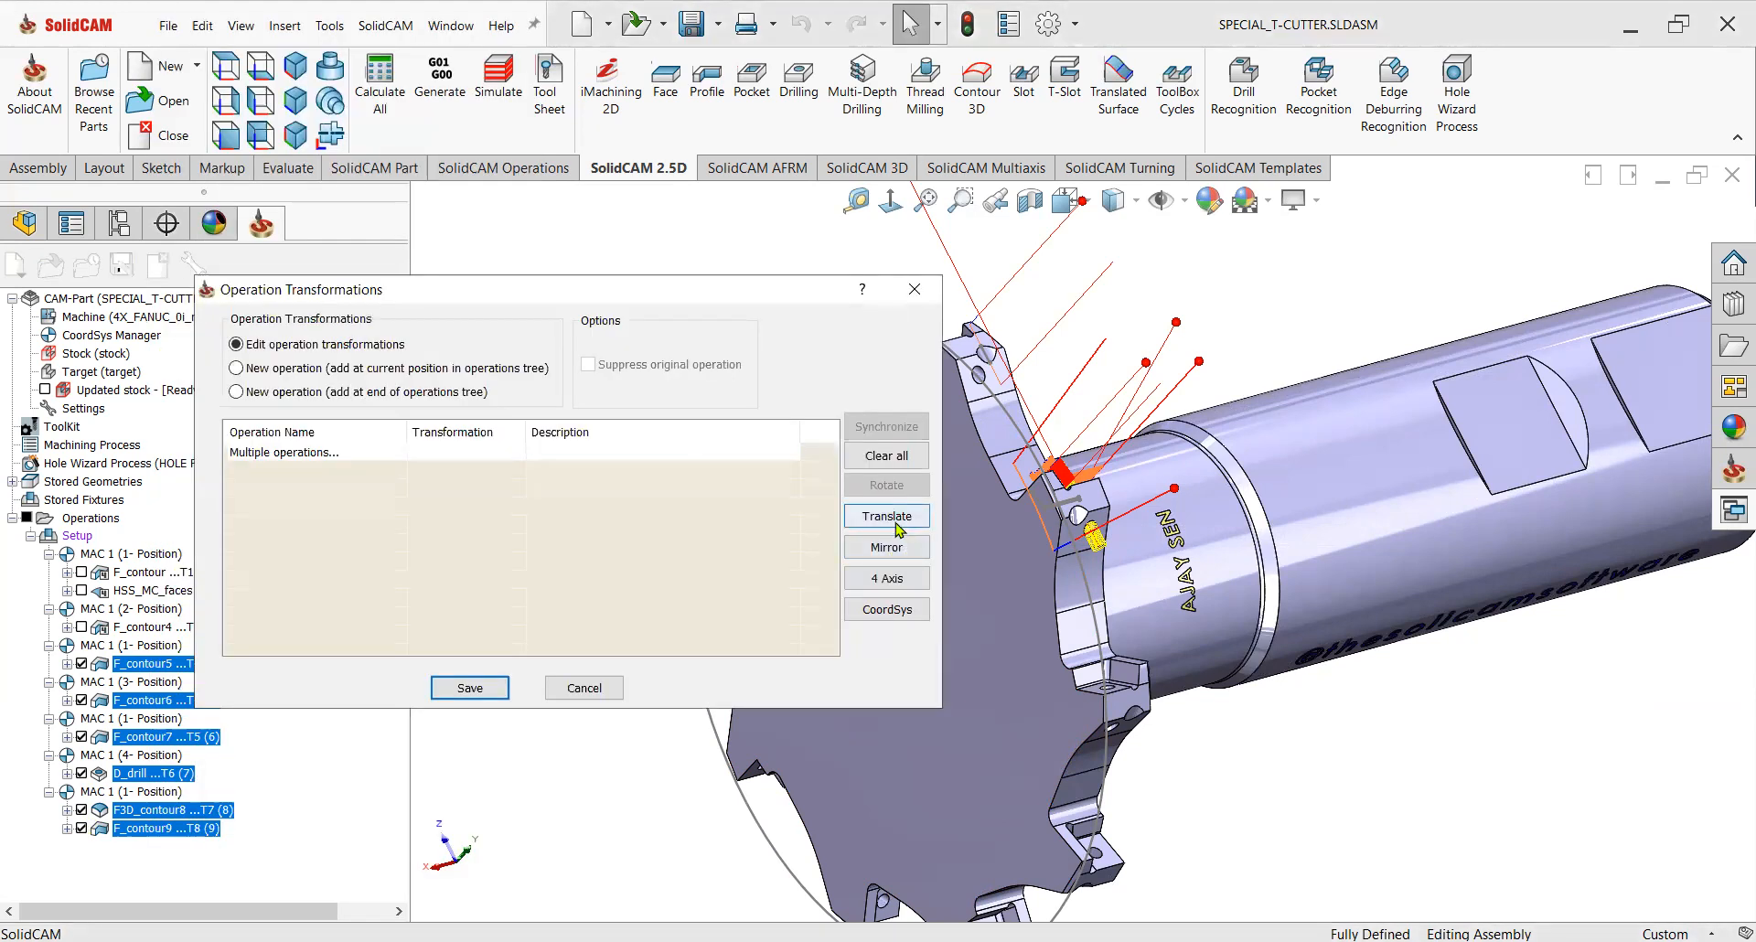
left_click(886, 578)
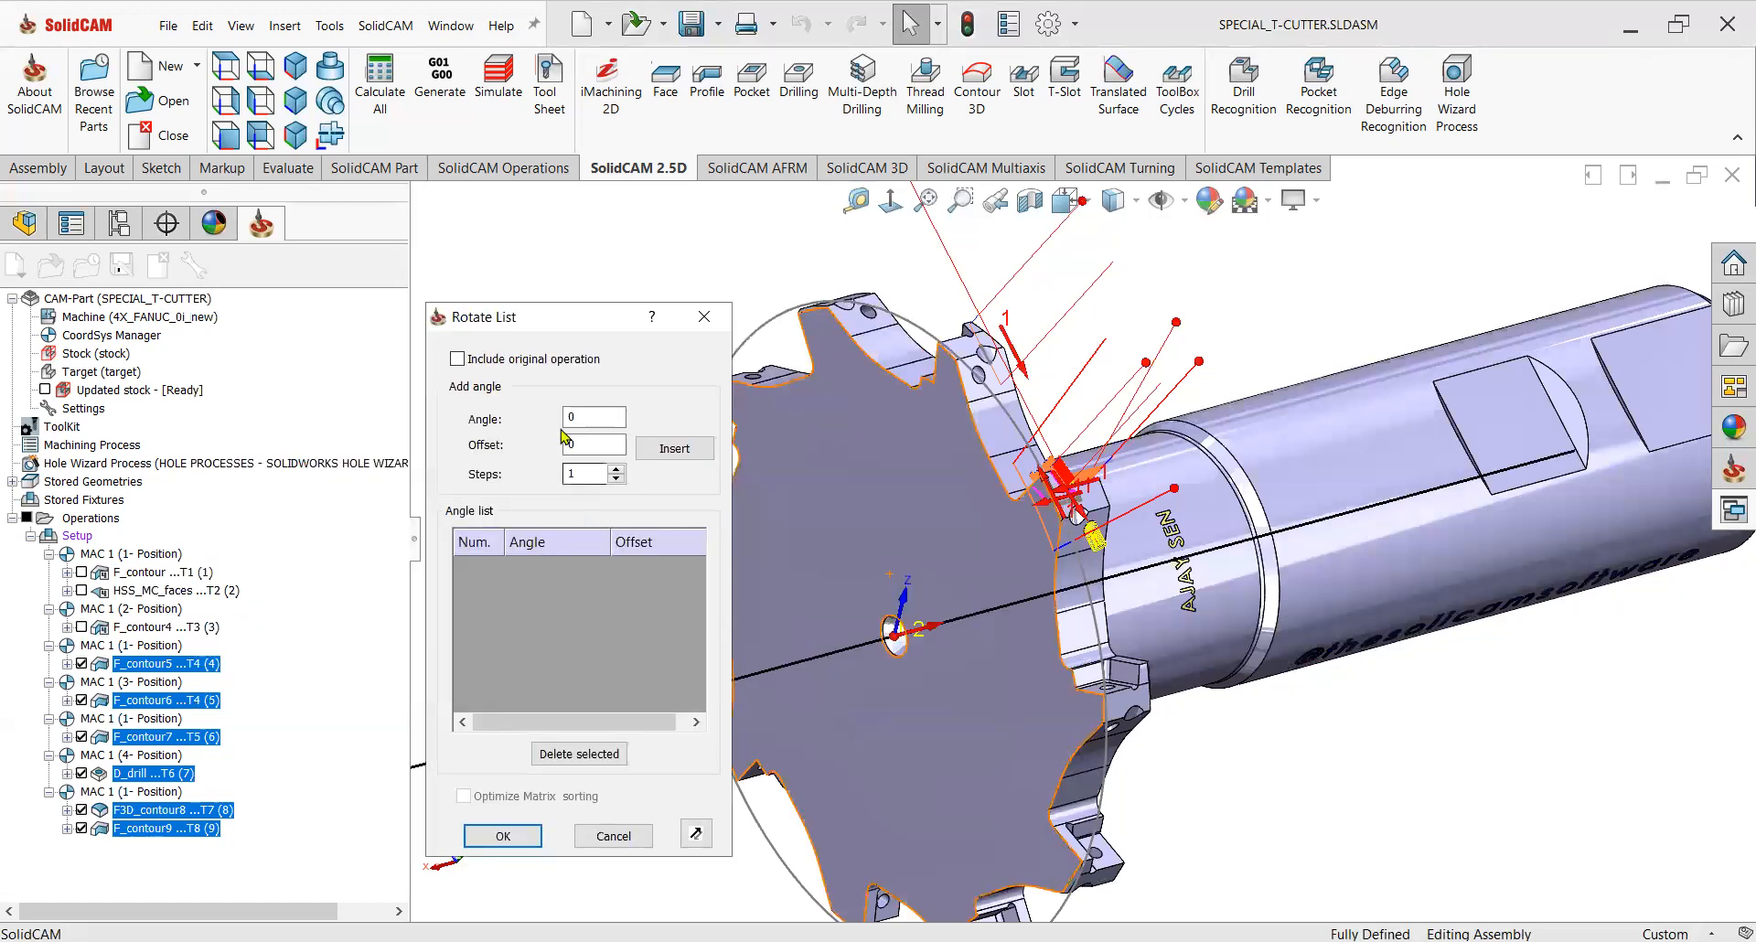
left_click(457, 359)
left_click(567, 418)
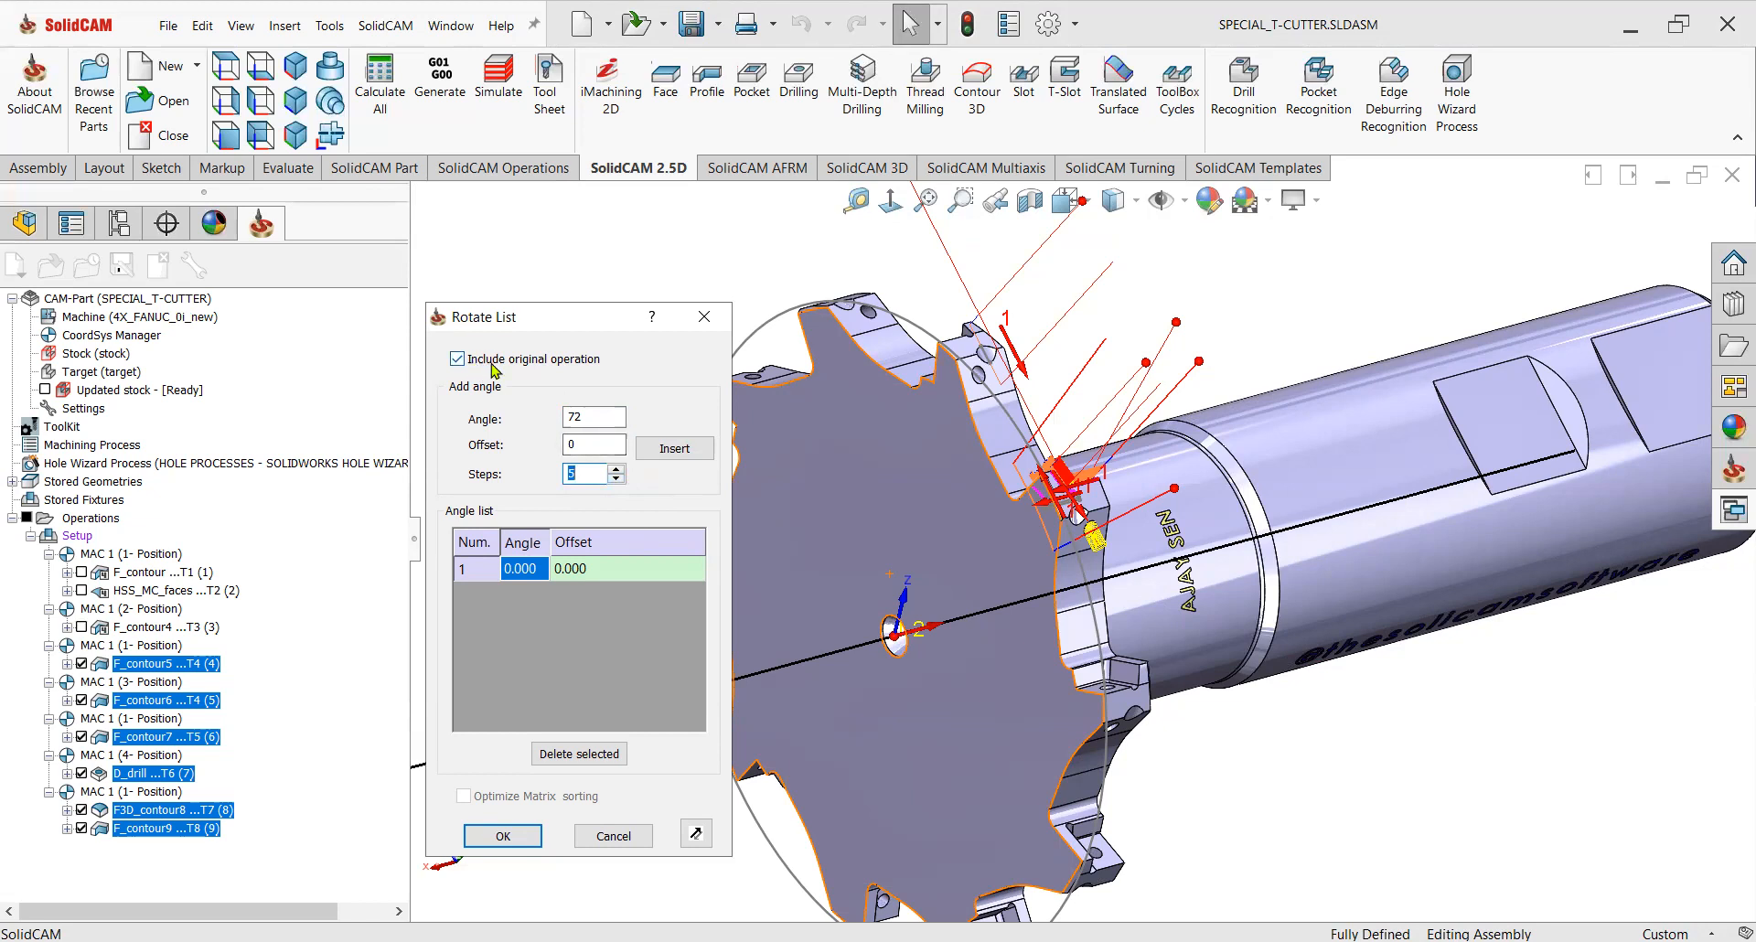
left_click(675, 449)
scroll(1149, 489, "up", 3)
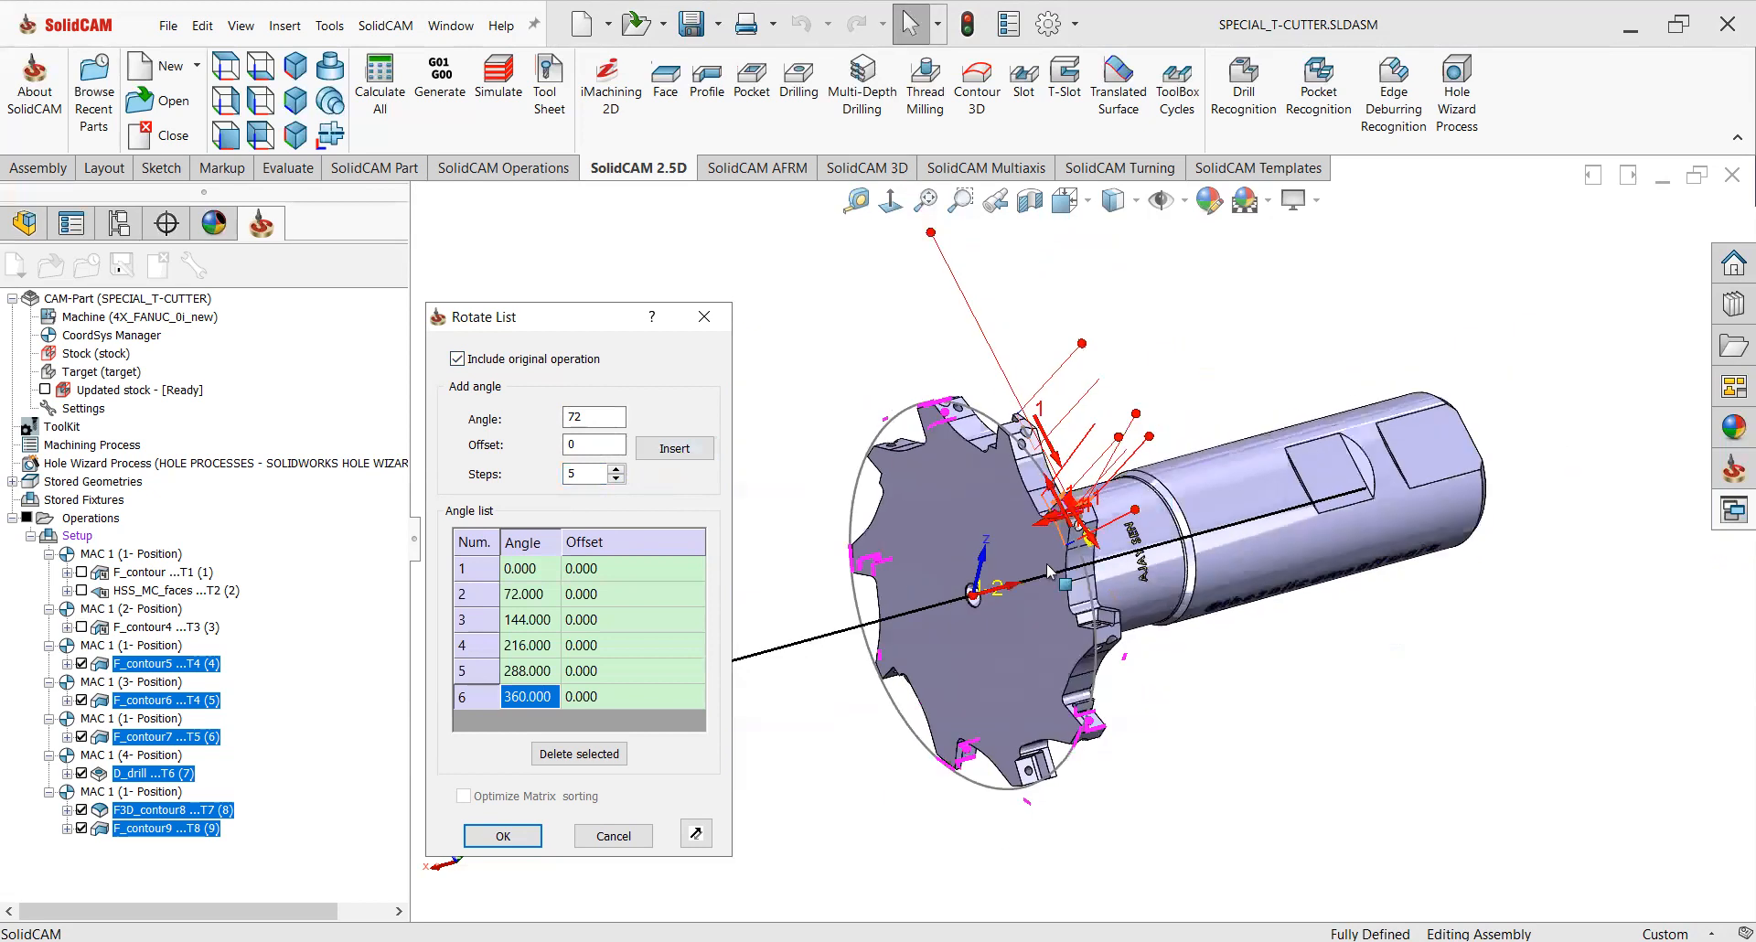
left_click(504, 836)
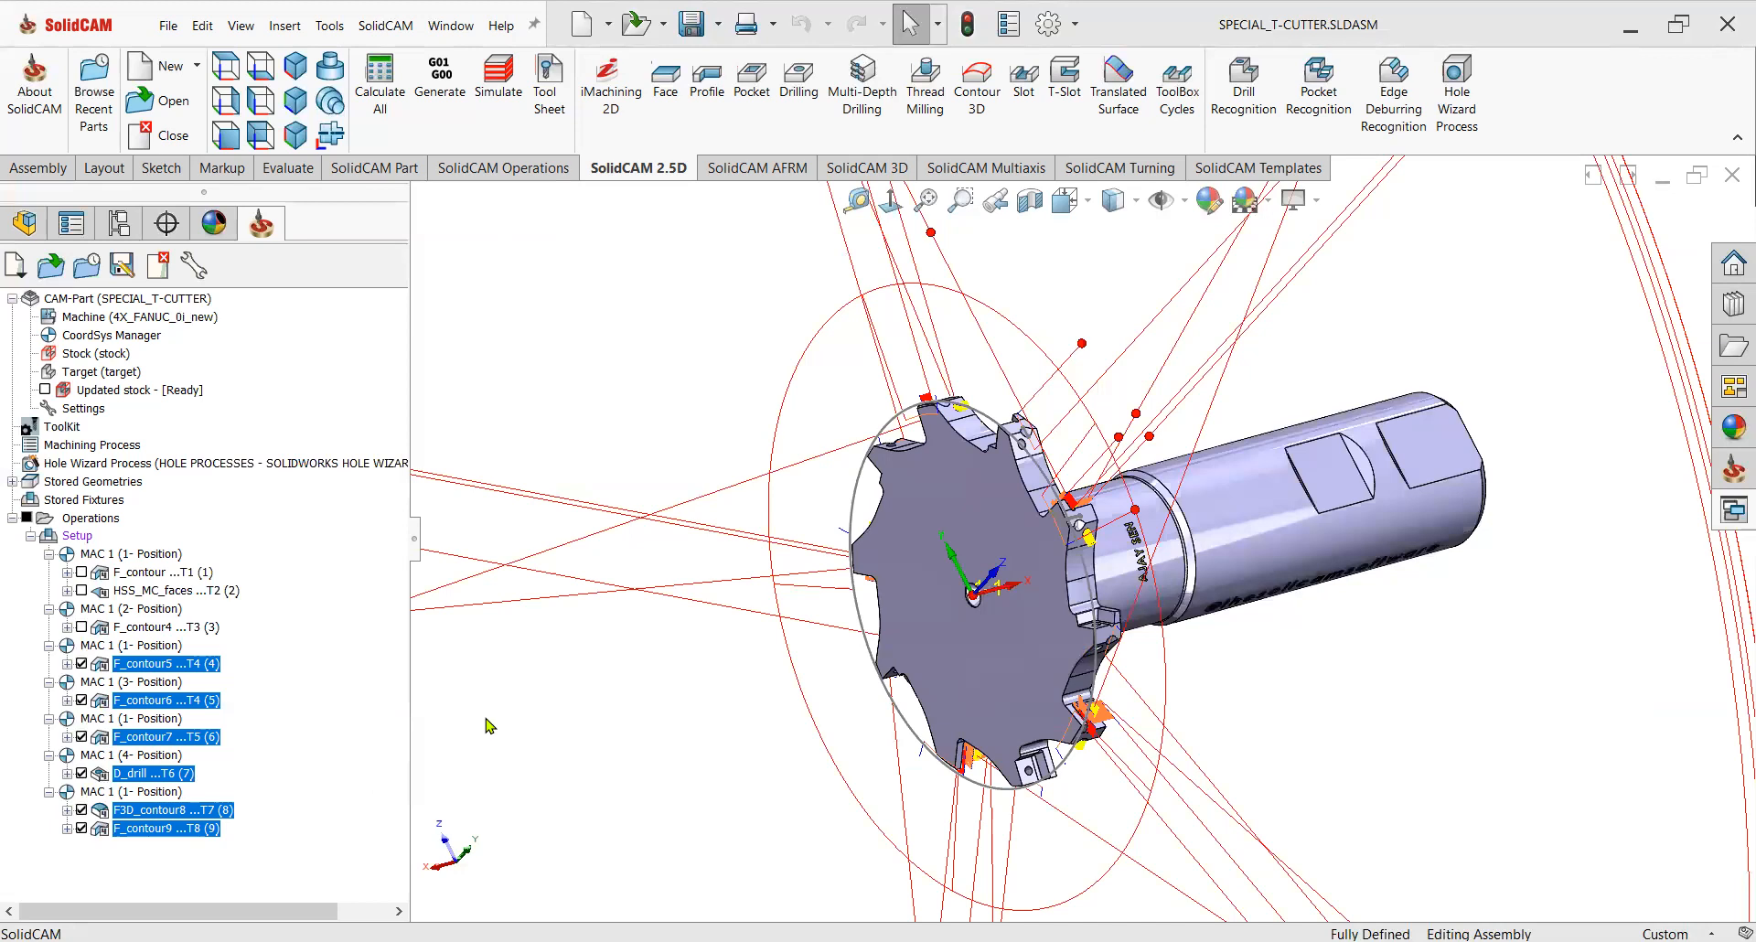
scroll(1061, 563, "down", 5)
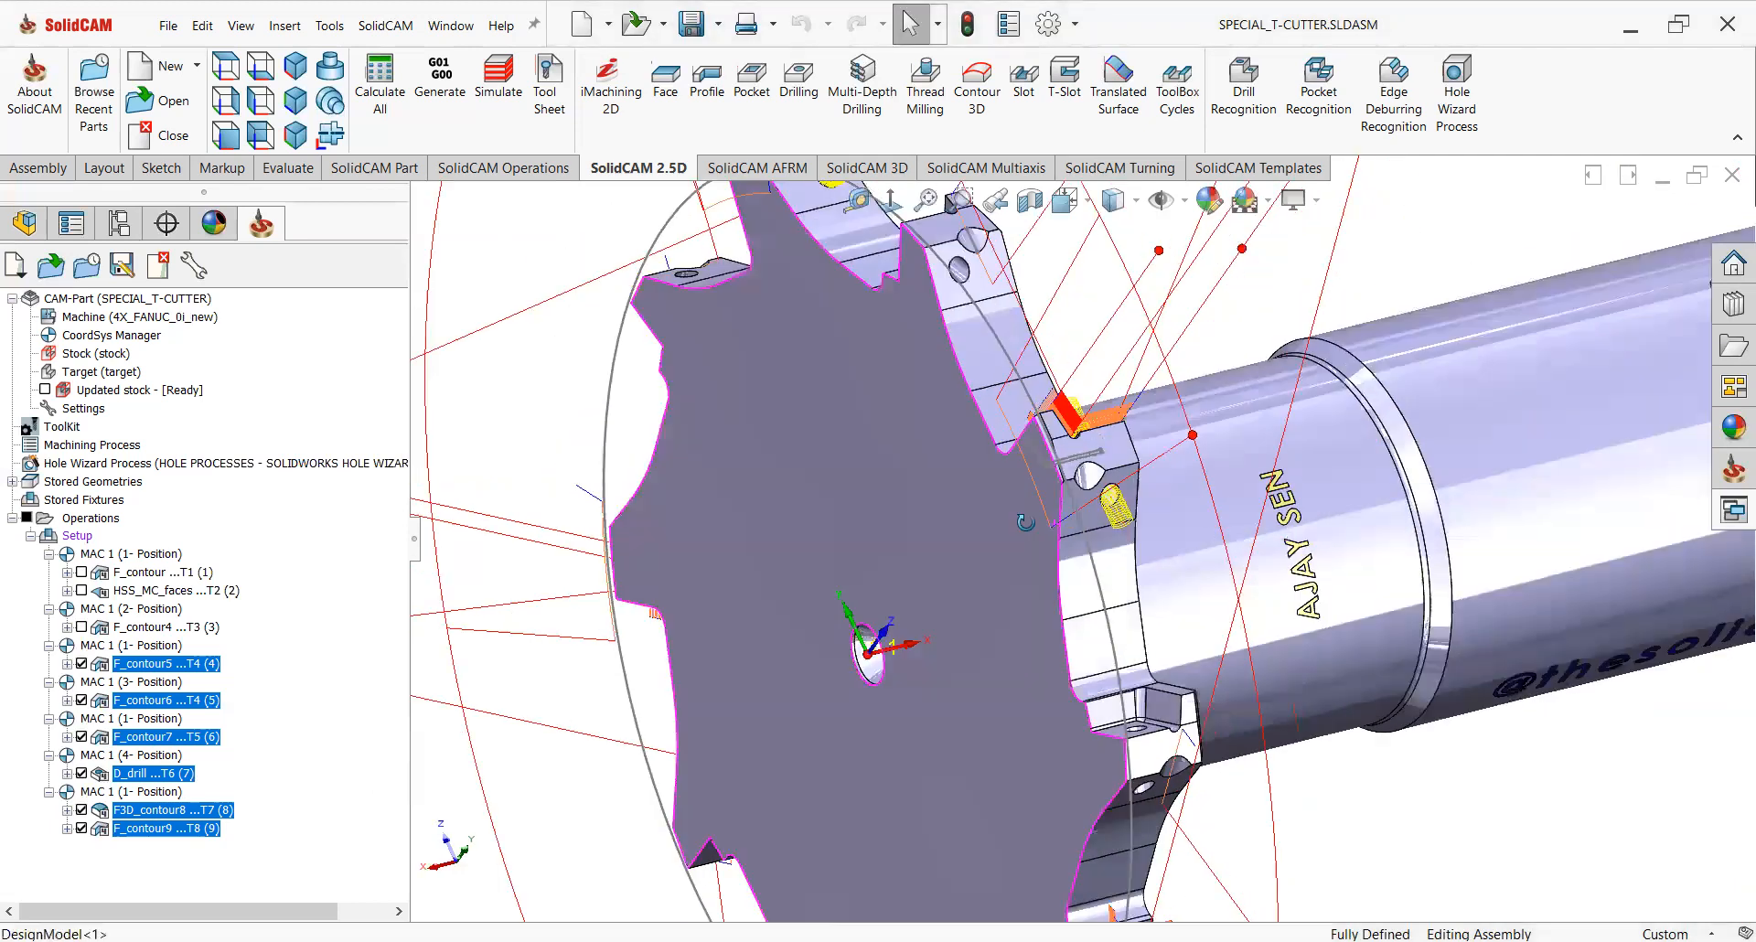
middle_click_drag(1134, 735, 1138, 732)
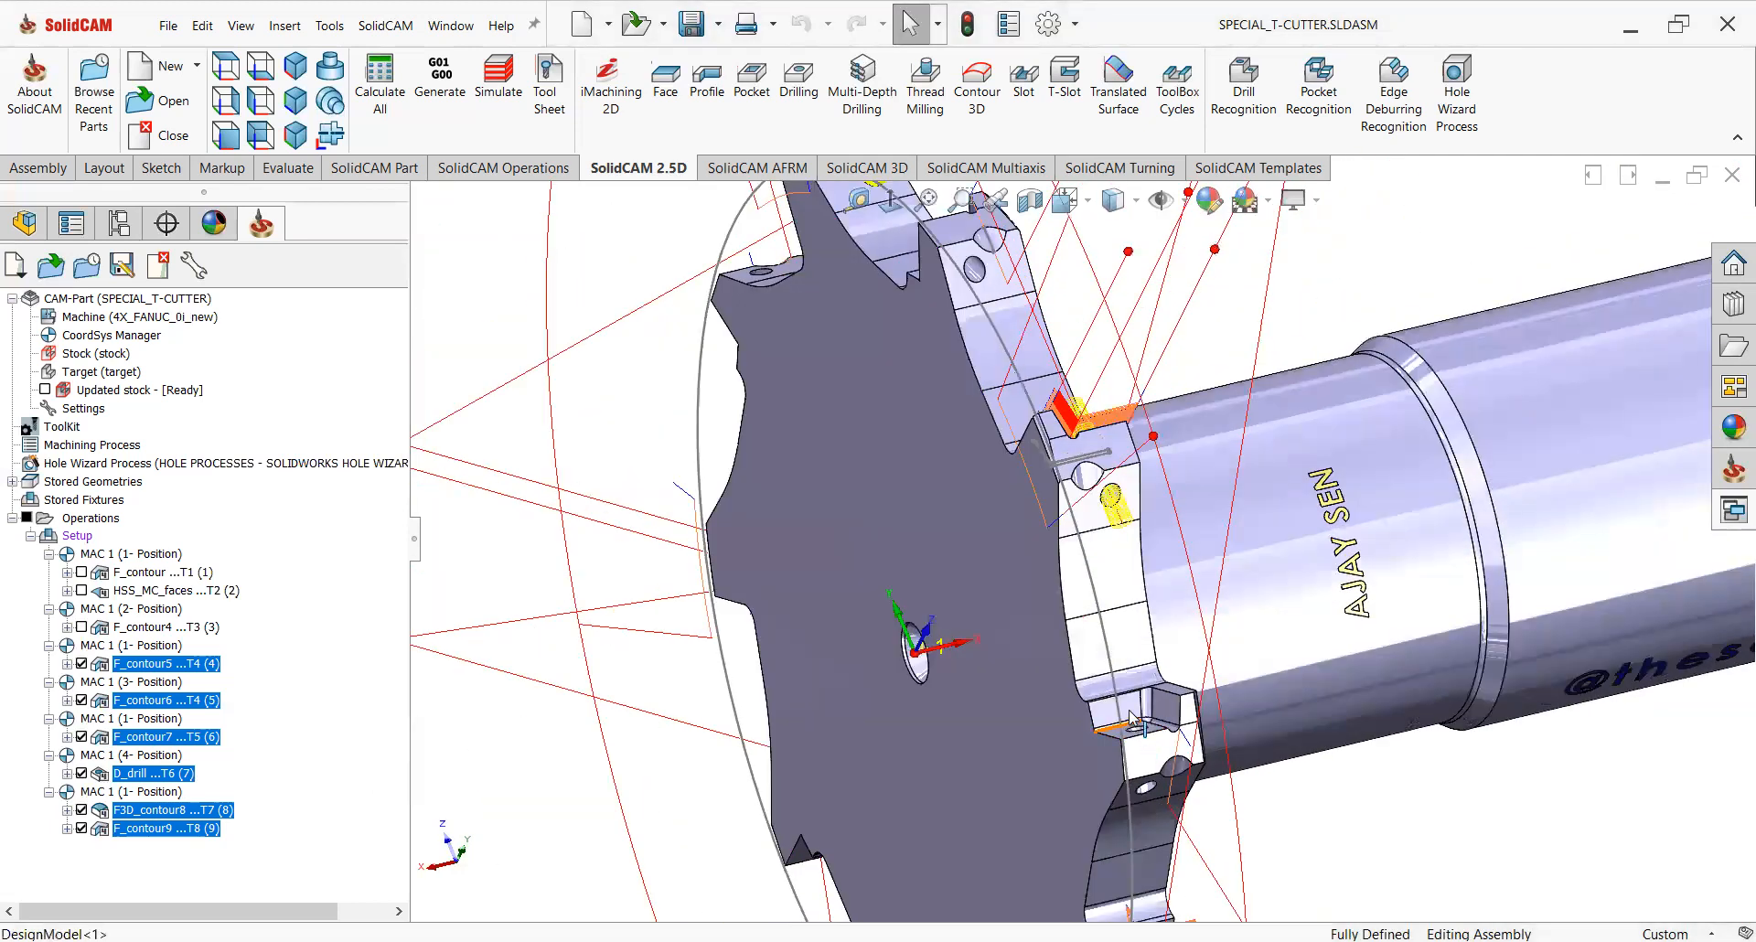
scroll(1129, 691, "up", 1)
scroll(1132, 692, "down", 4)
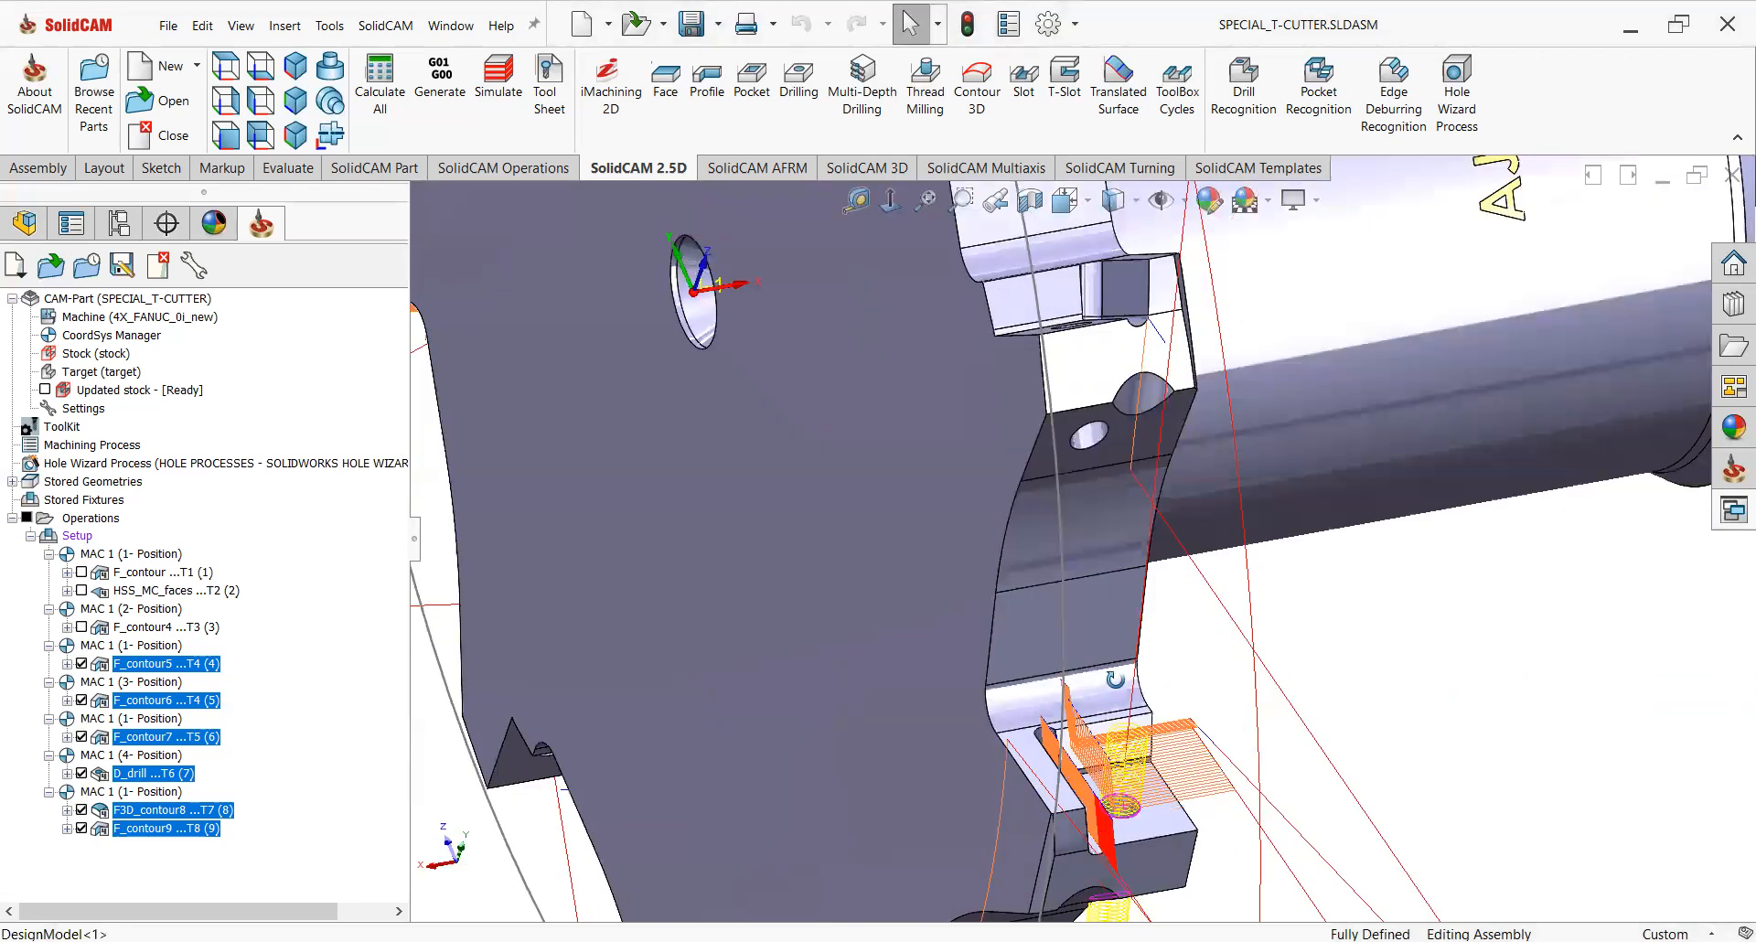
Hide the toolpaths of all operations in the Operations tree.
scroll(1119, 743, "up", 3)
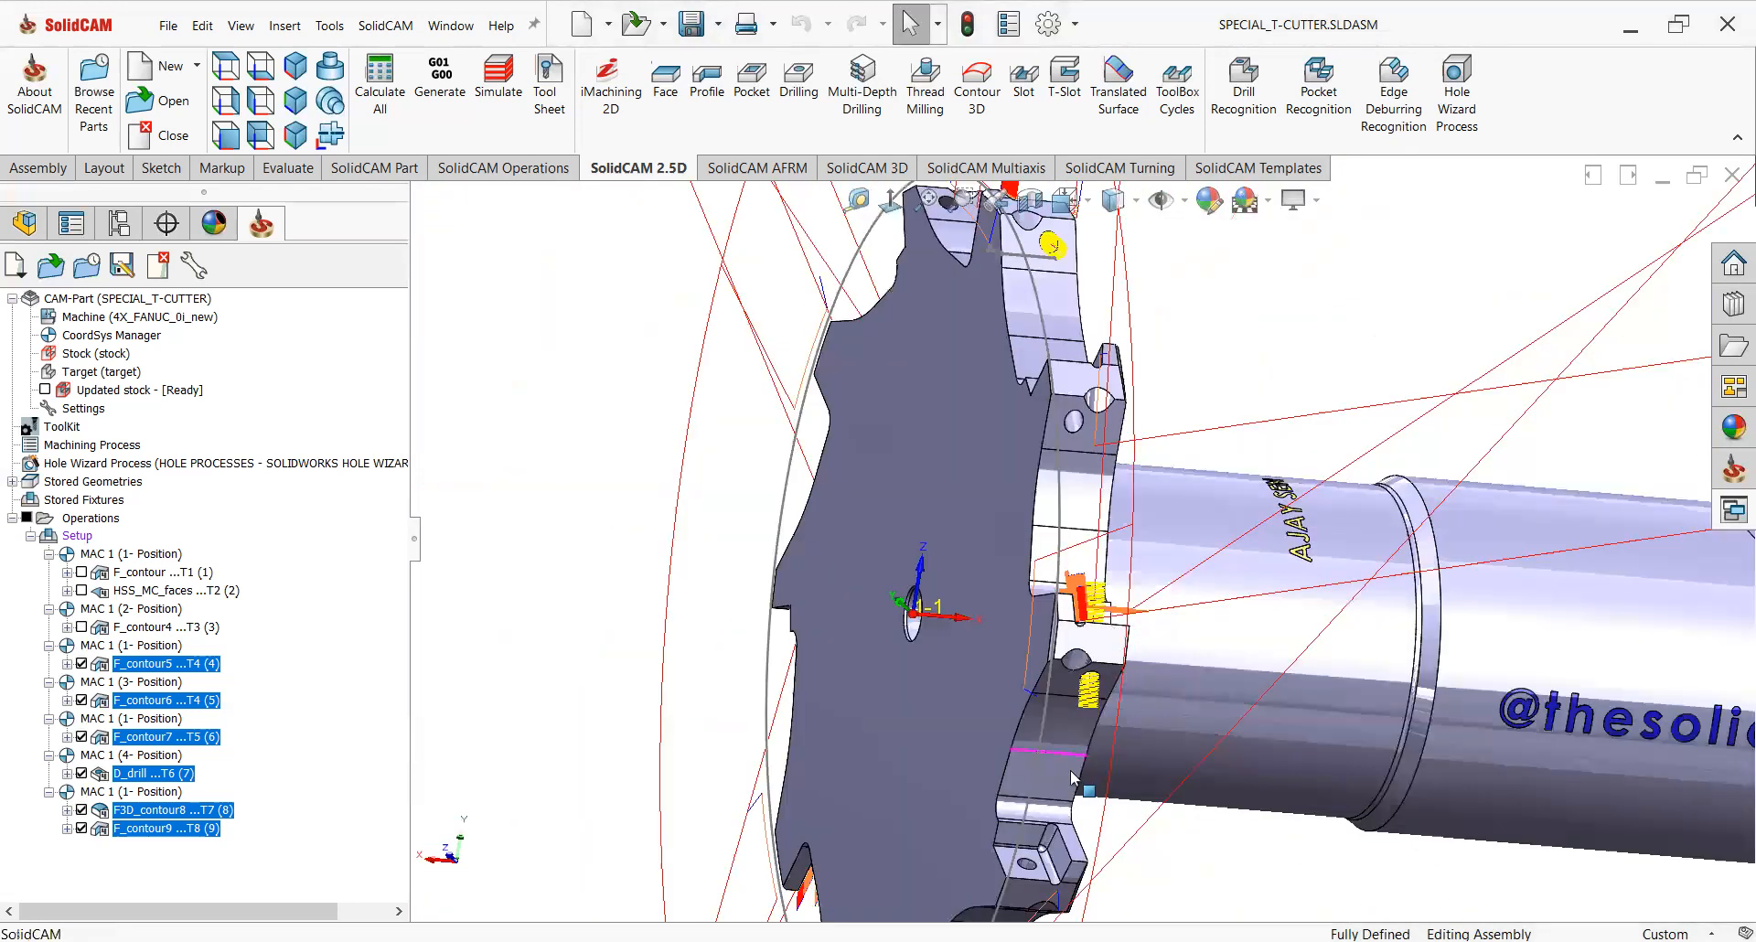
scroll(1059, 748, "down", 1)
scroll(1021, 505, "up", 2)
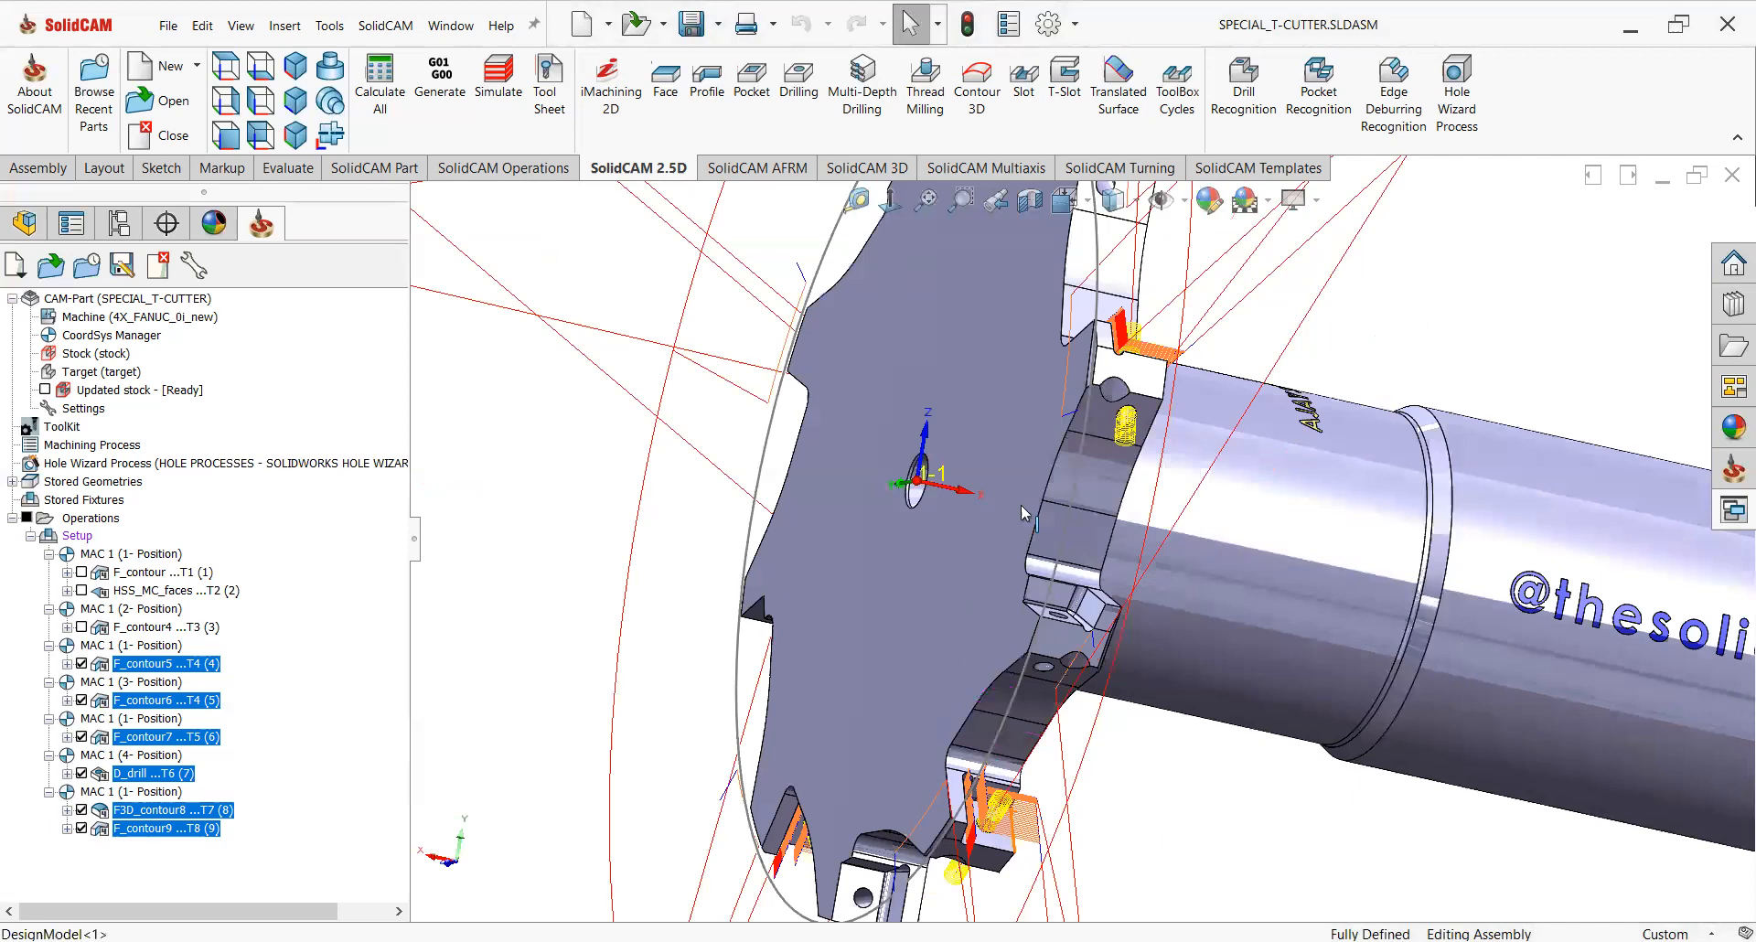
middle_click_drag(1067, 525, 1081, 639)
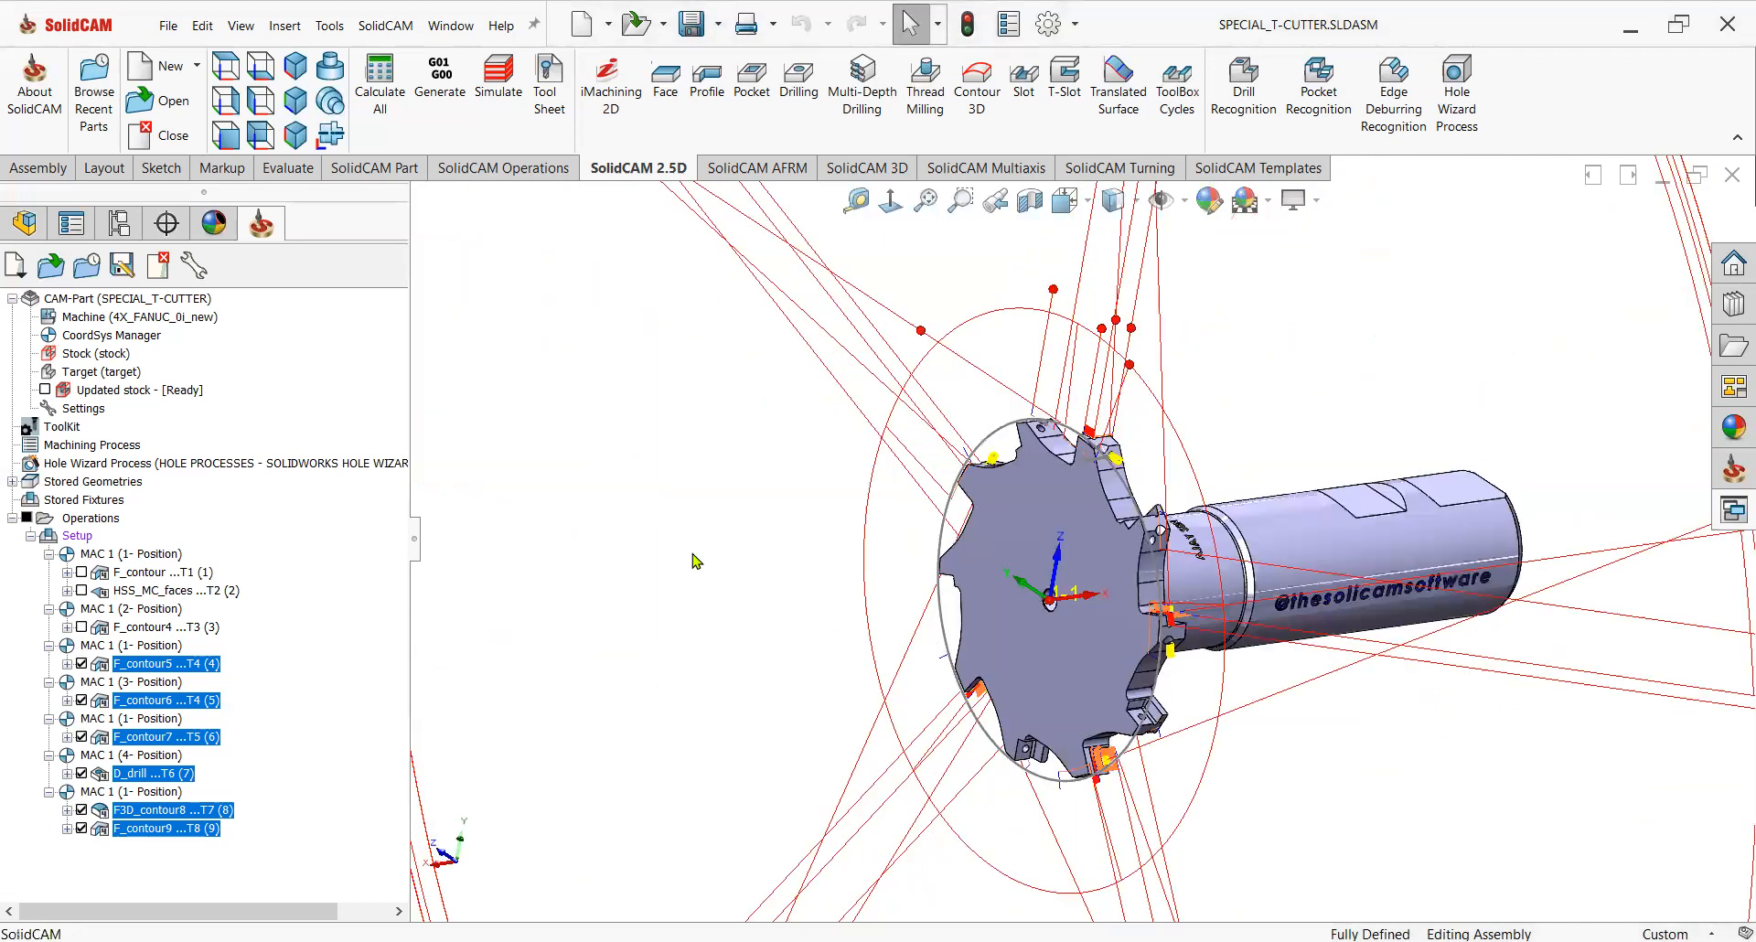
left_click(82, 664)
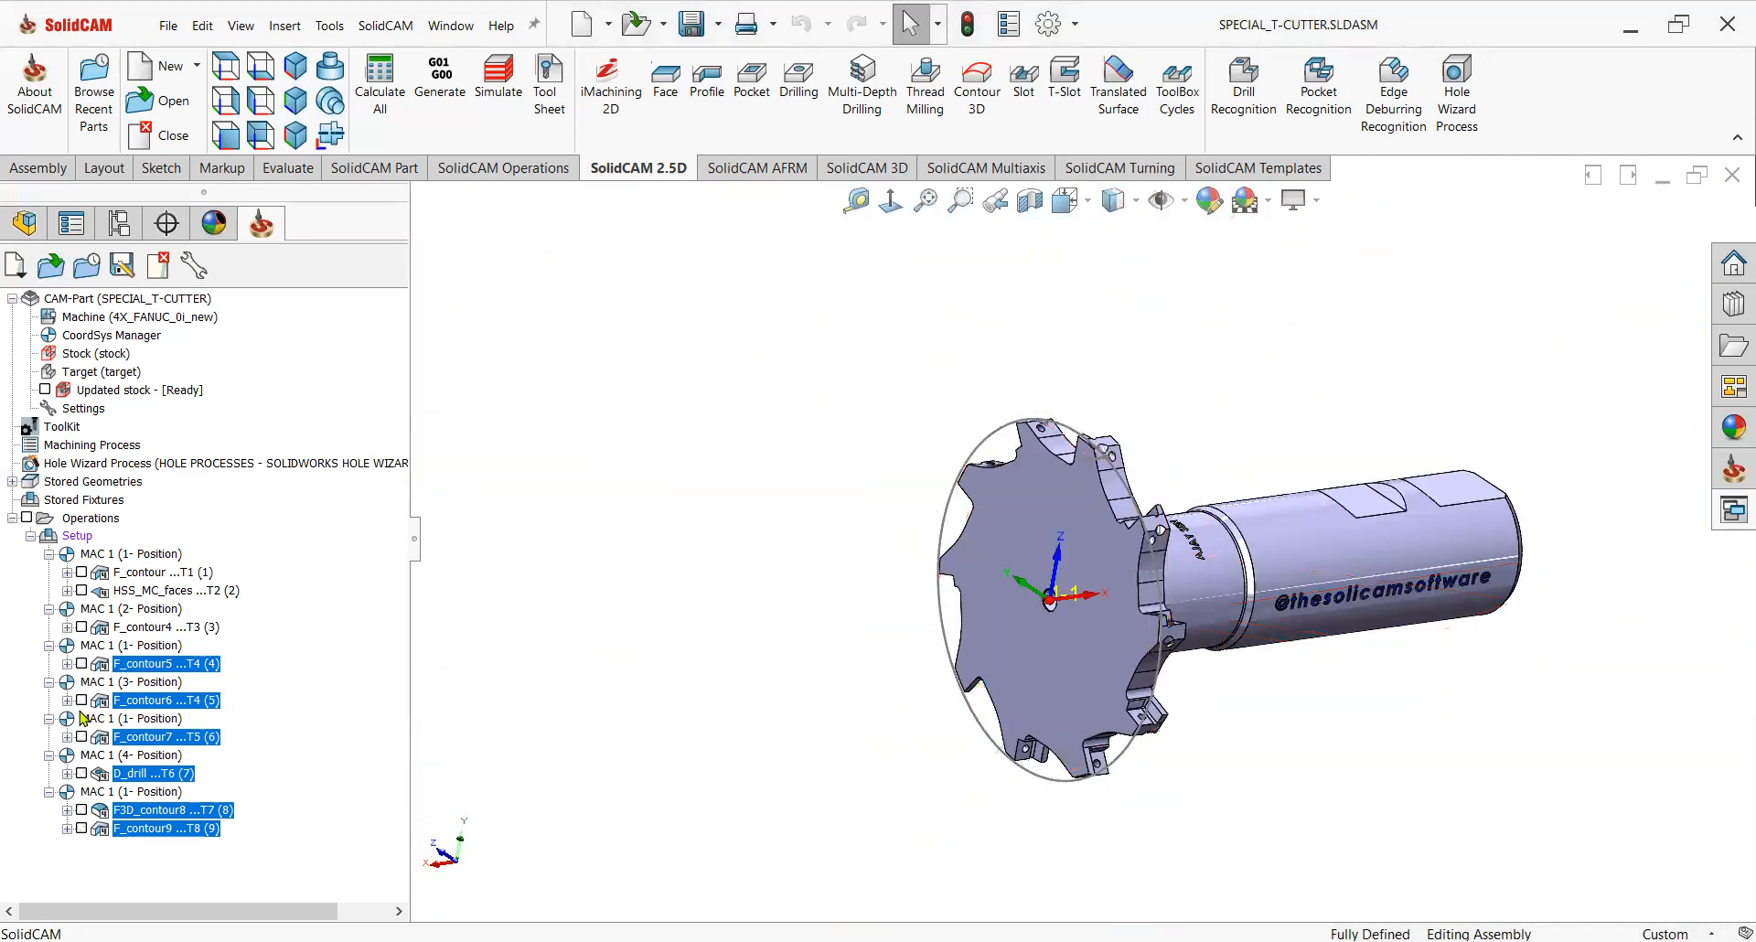
left_click(167, 828)
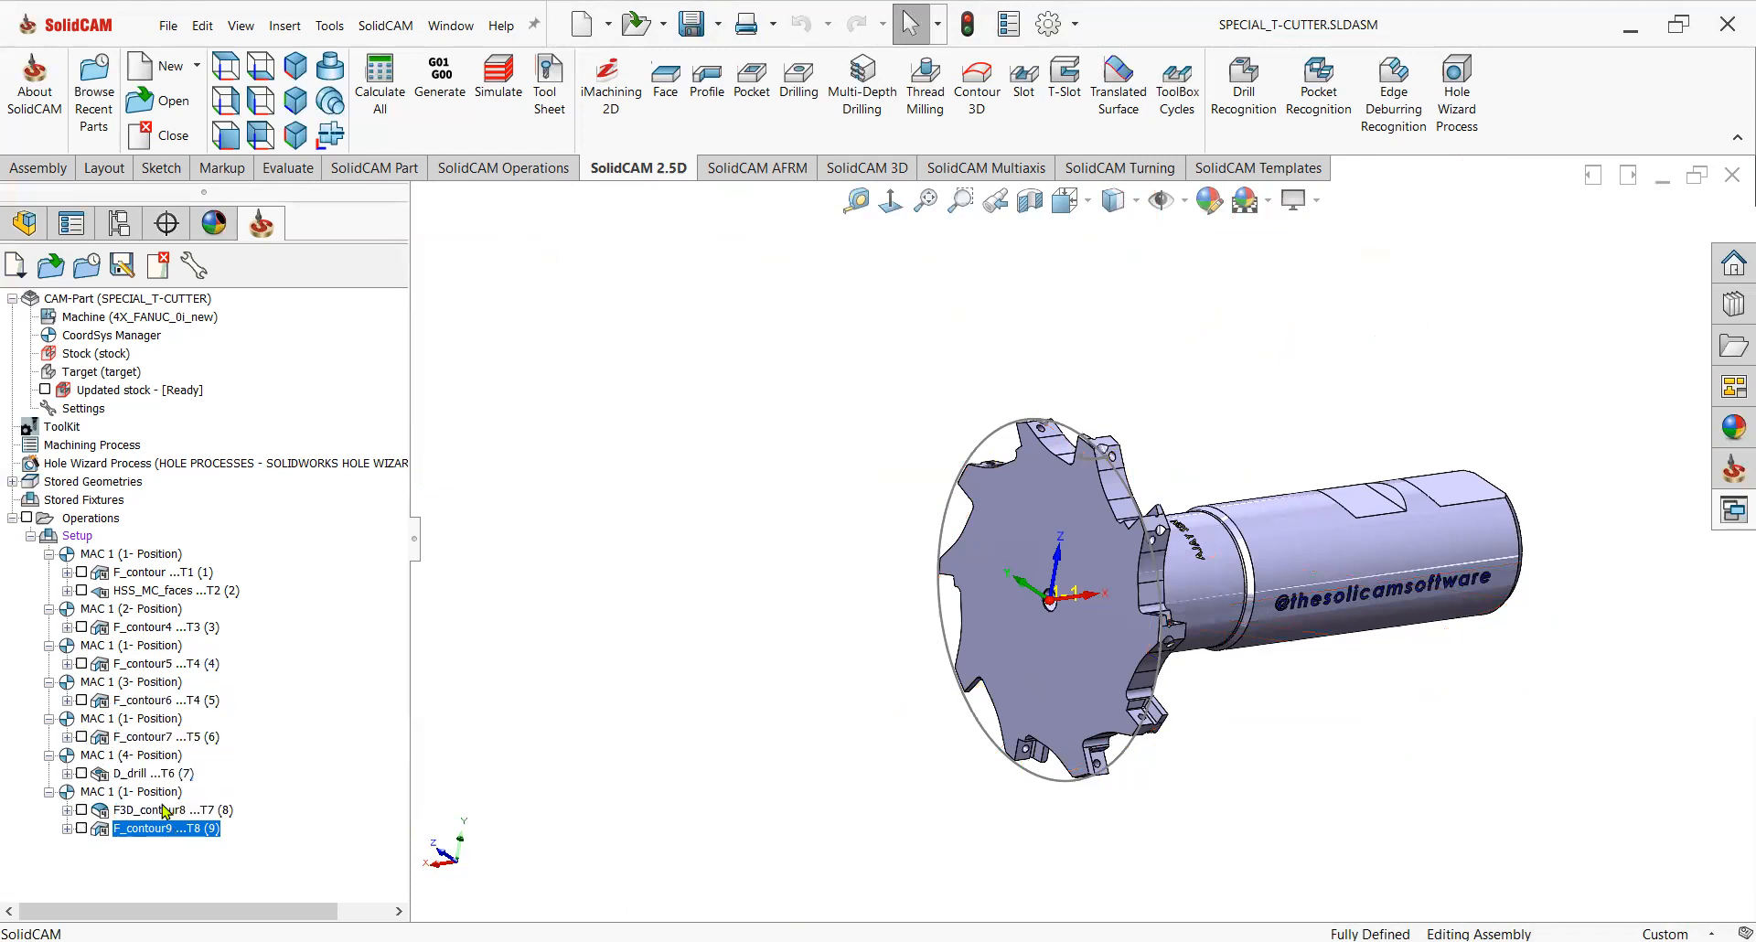
Simulate all operations in SolidVerify mode and raise the simulation speed.
right_click(107, 523)
left_click(173, 600)
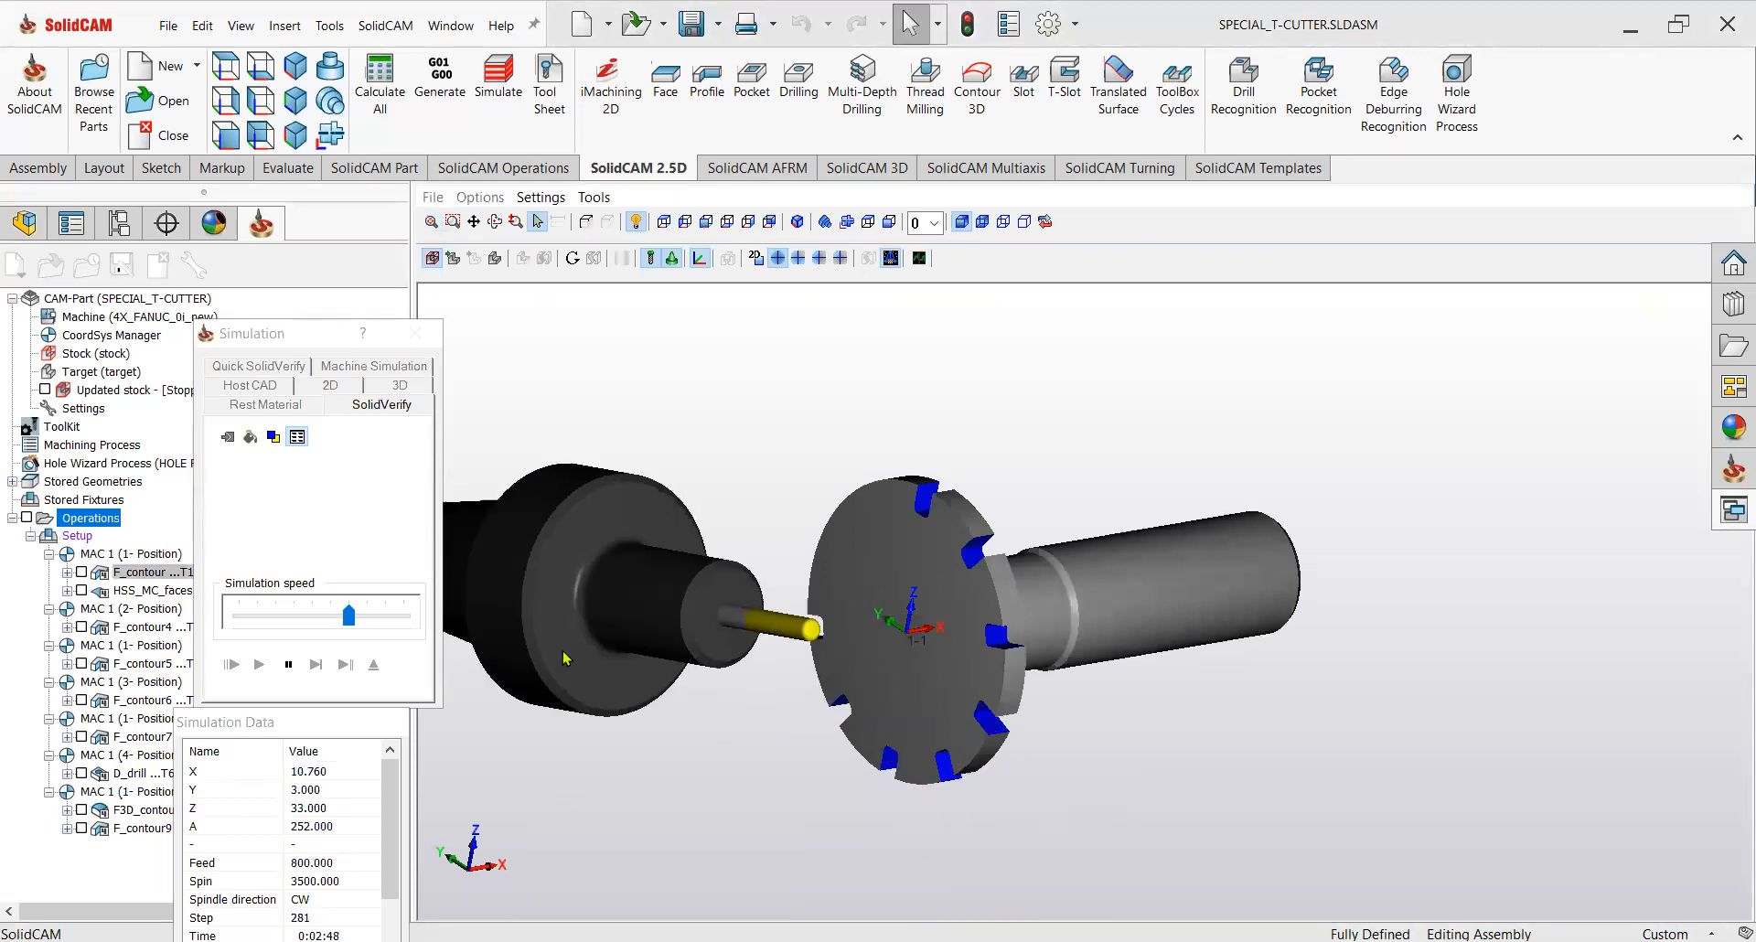
left_click_drag(350, 618, 385, 617)
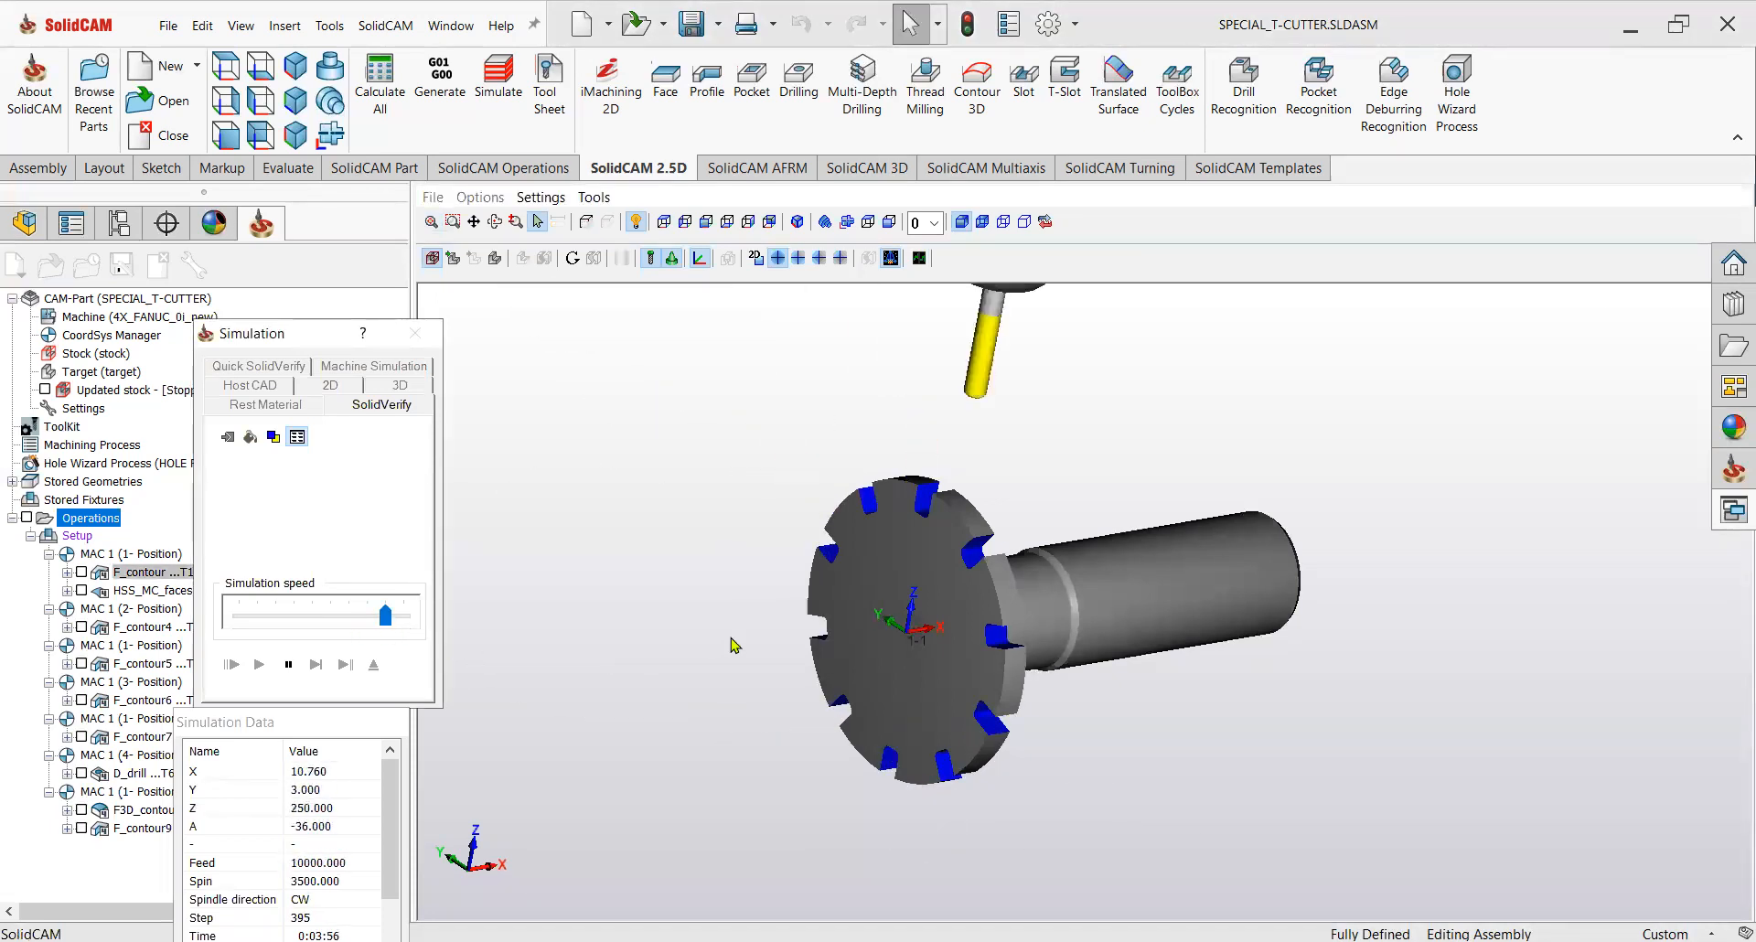
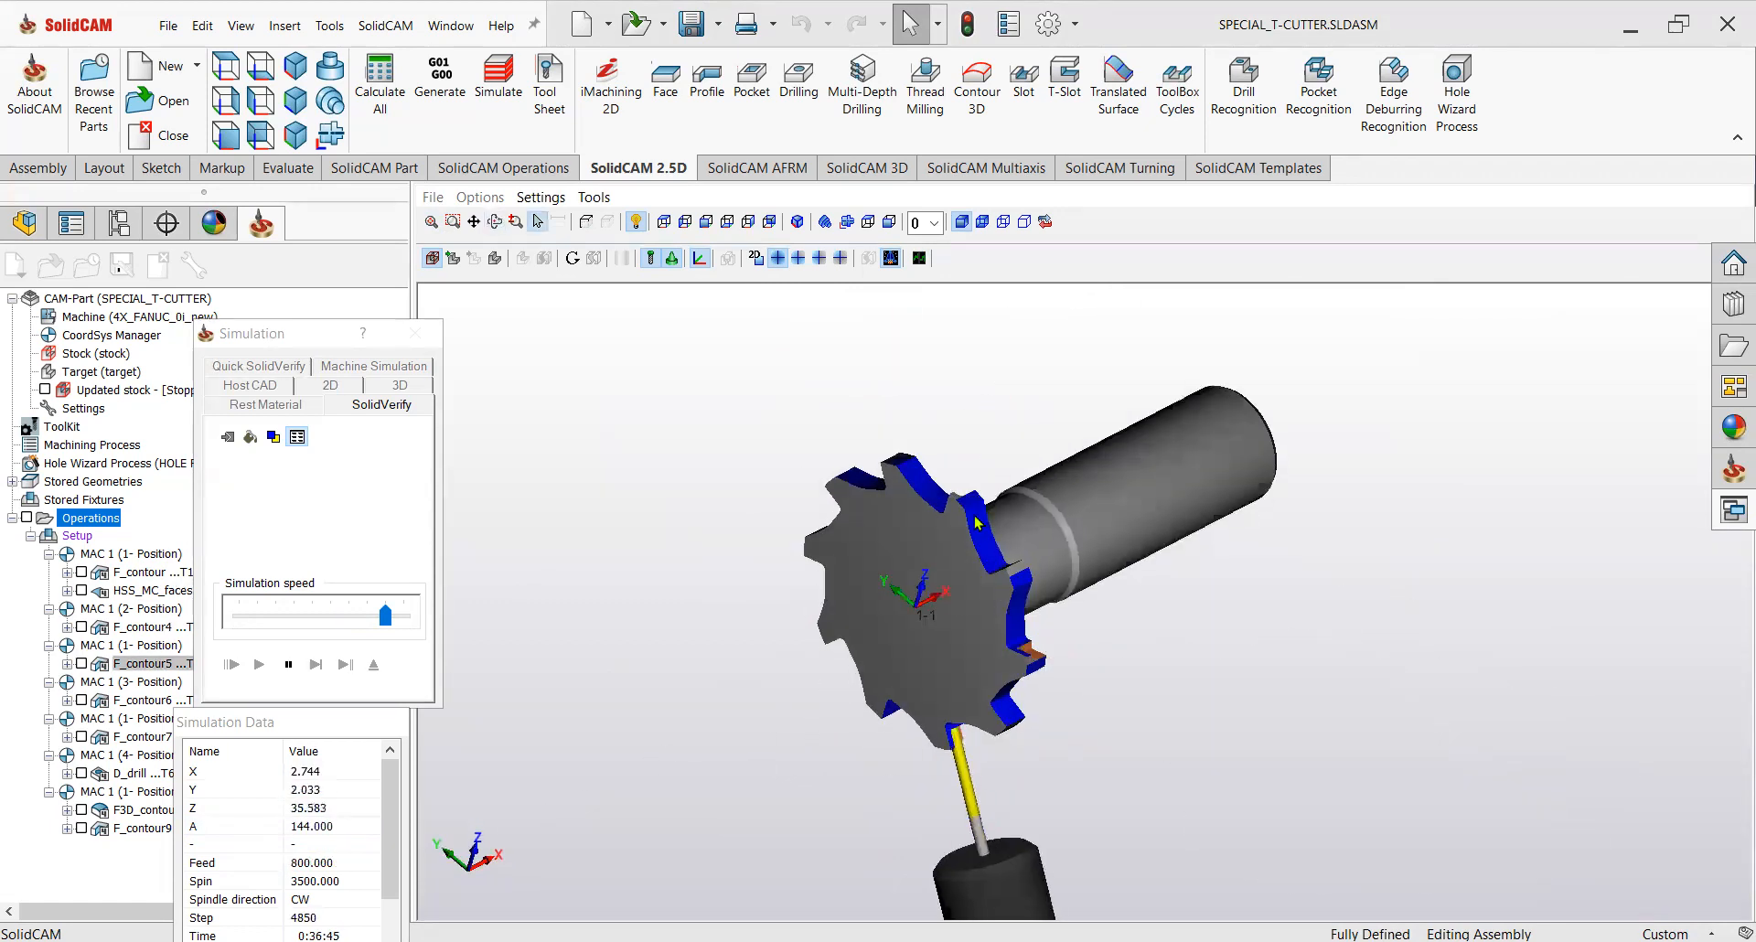
Watch the SolidVerify simulation with the speed raised to maximum until all operations finish.
scroll(974, 521, "up", 3)
middle_click_drag(972, 520, 975, 577)
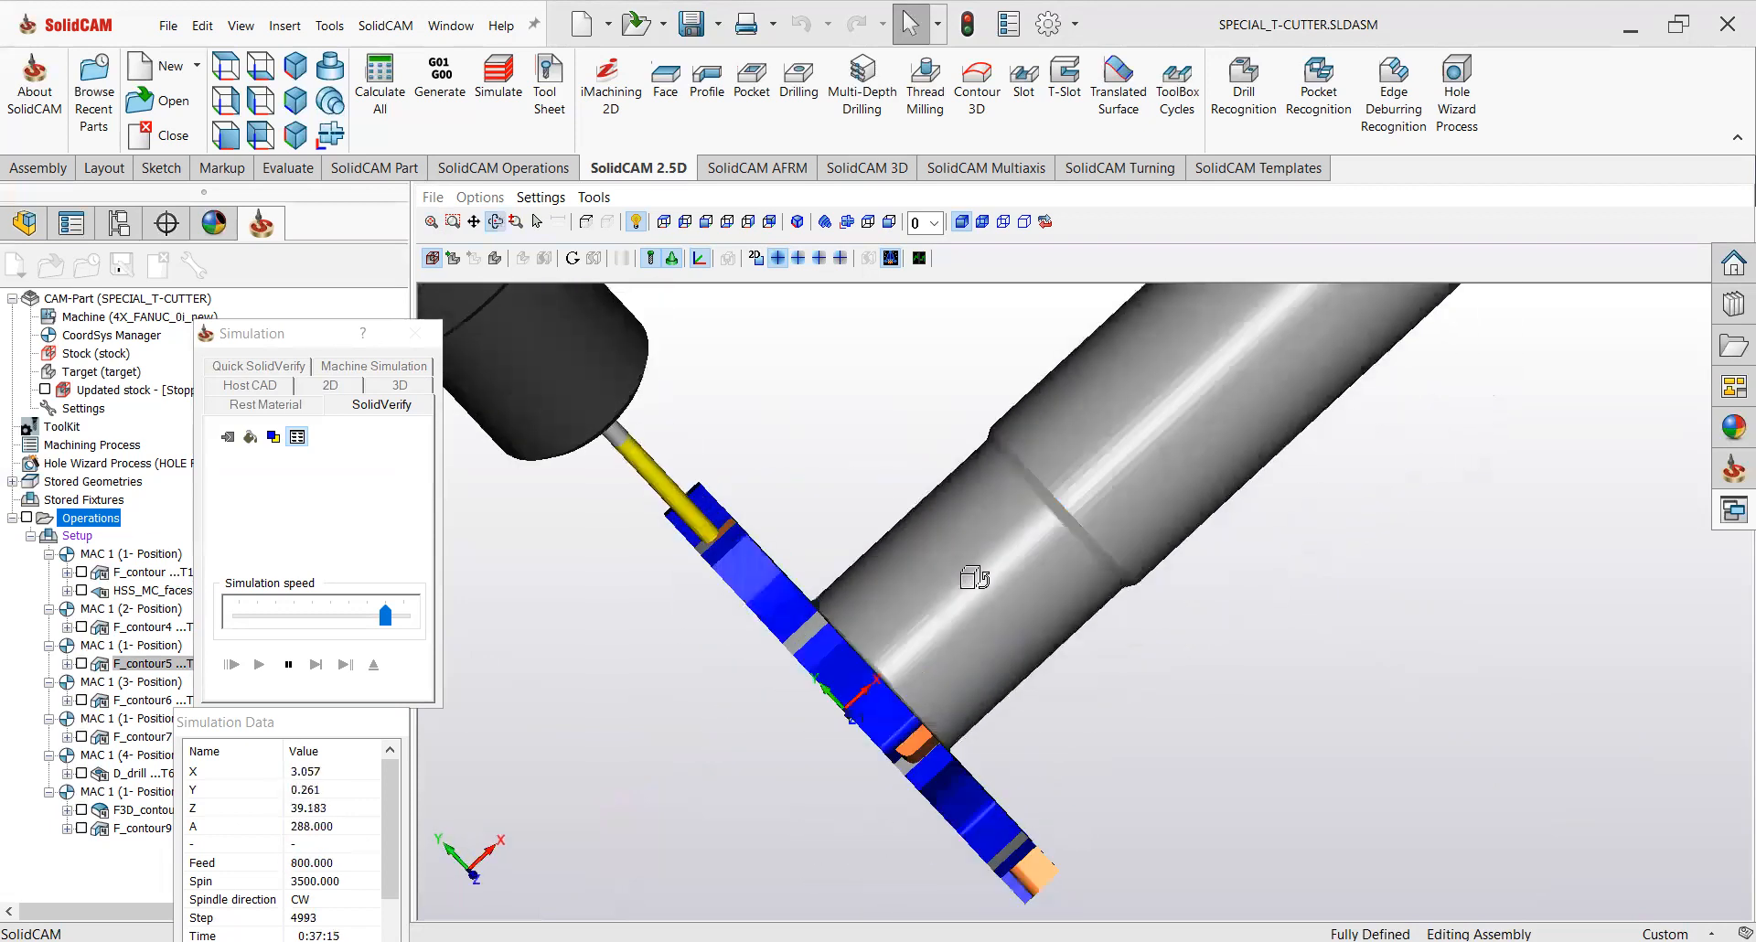
scroll(901, 722, "up", 5)
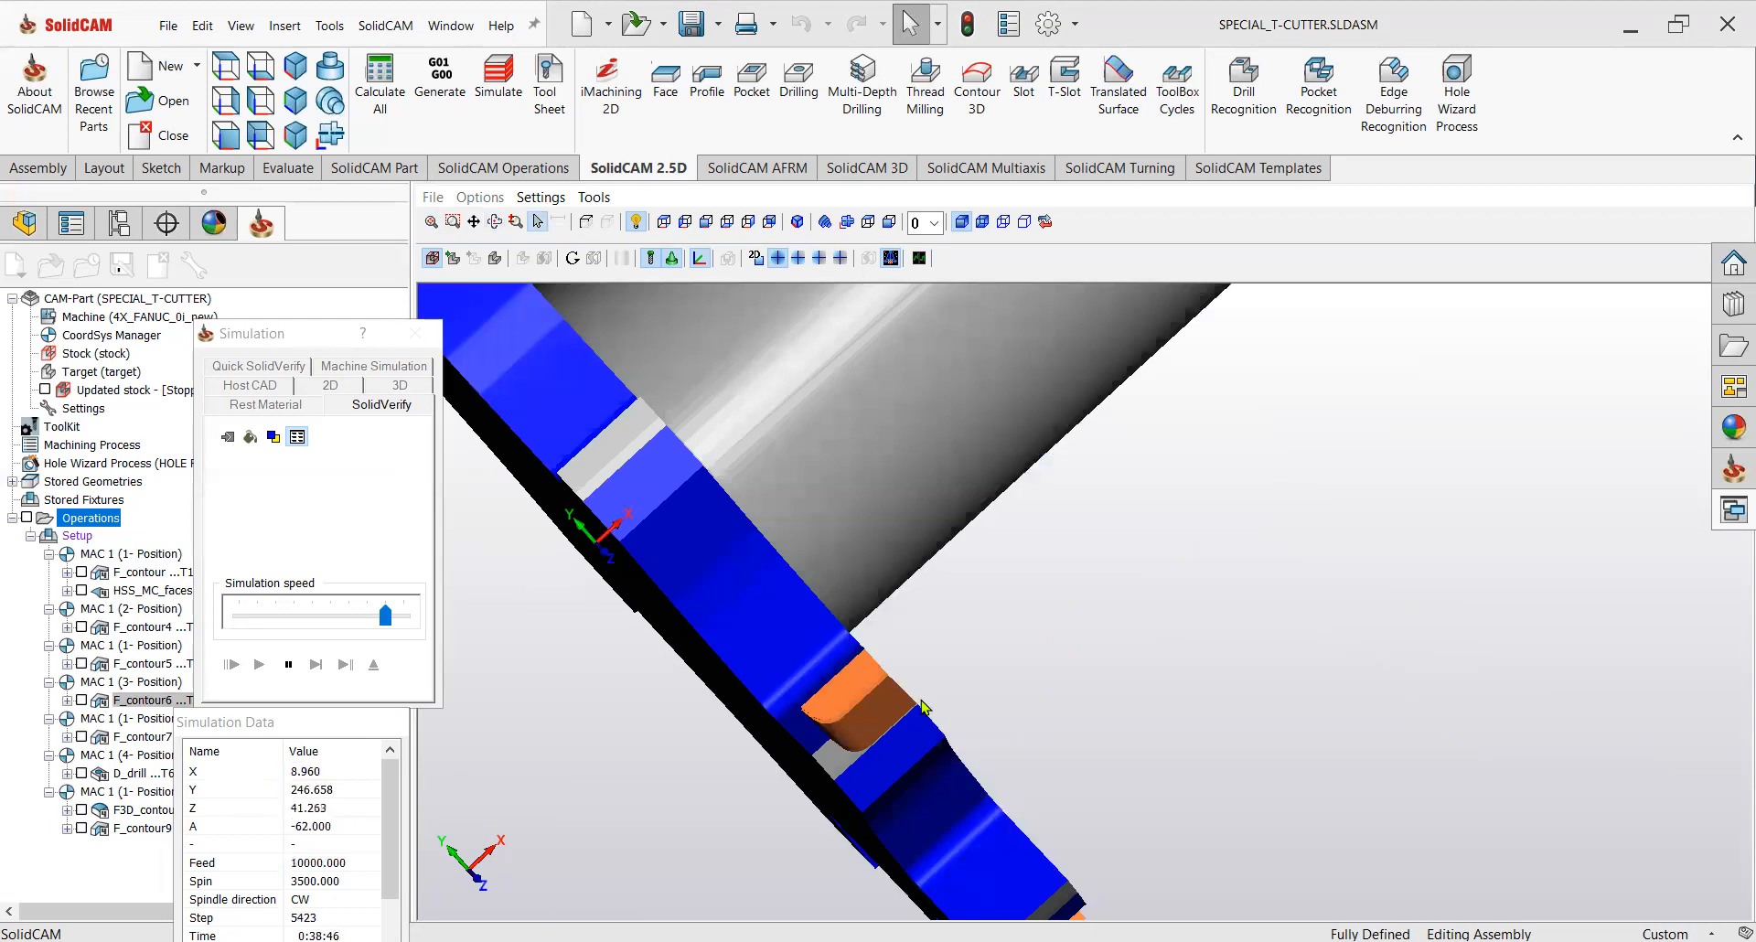
left_click_drag(386, 618, 407, 619)
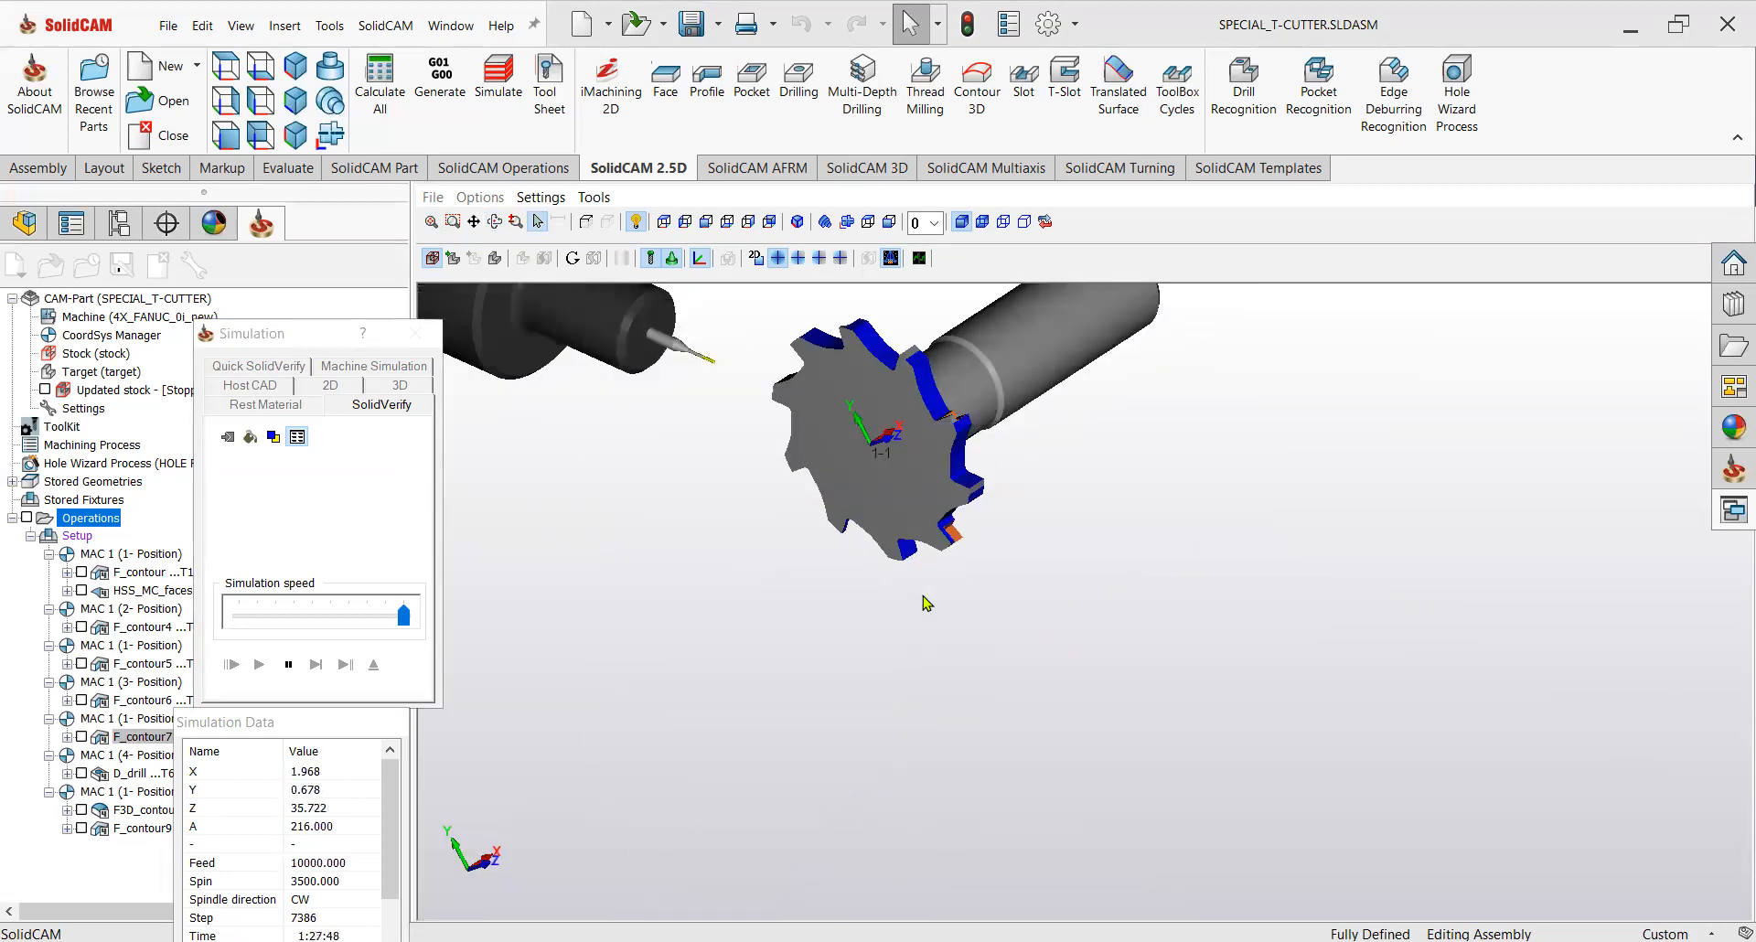
scroll(948, 479, "up", 3)
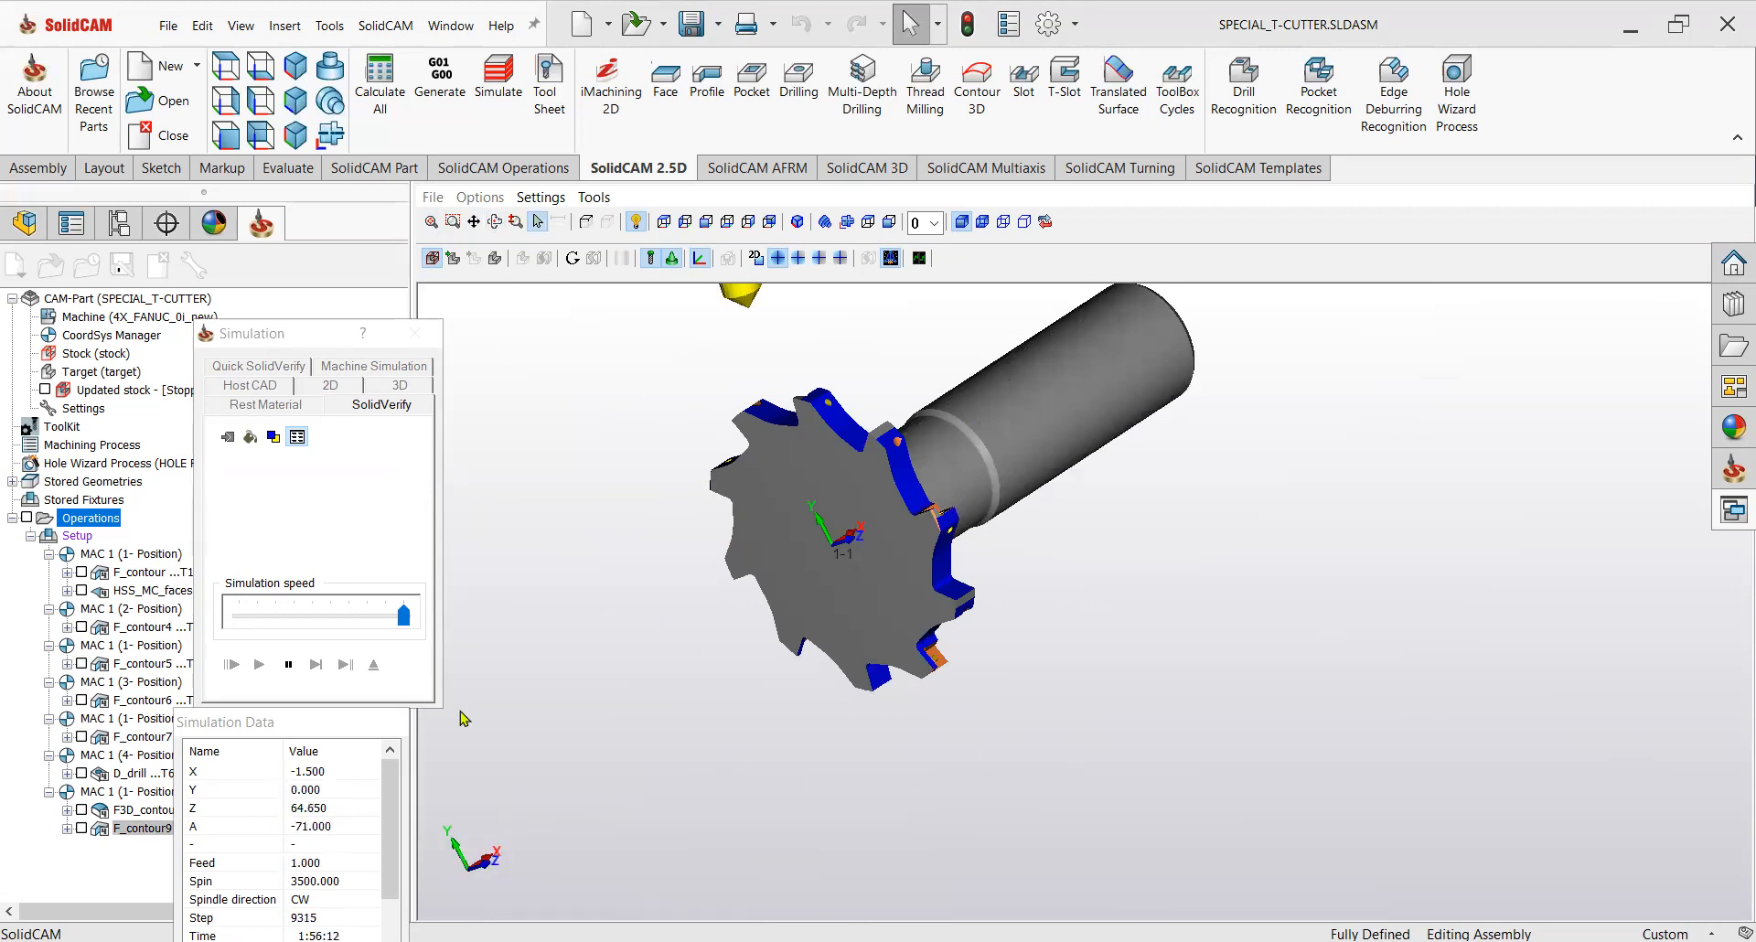
left_click(253, 626)
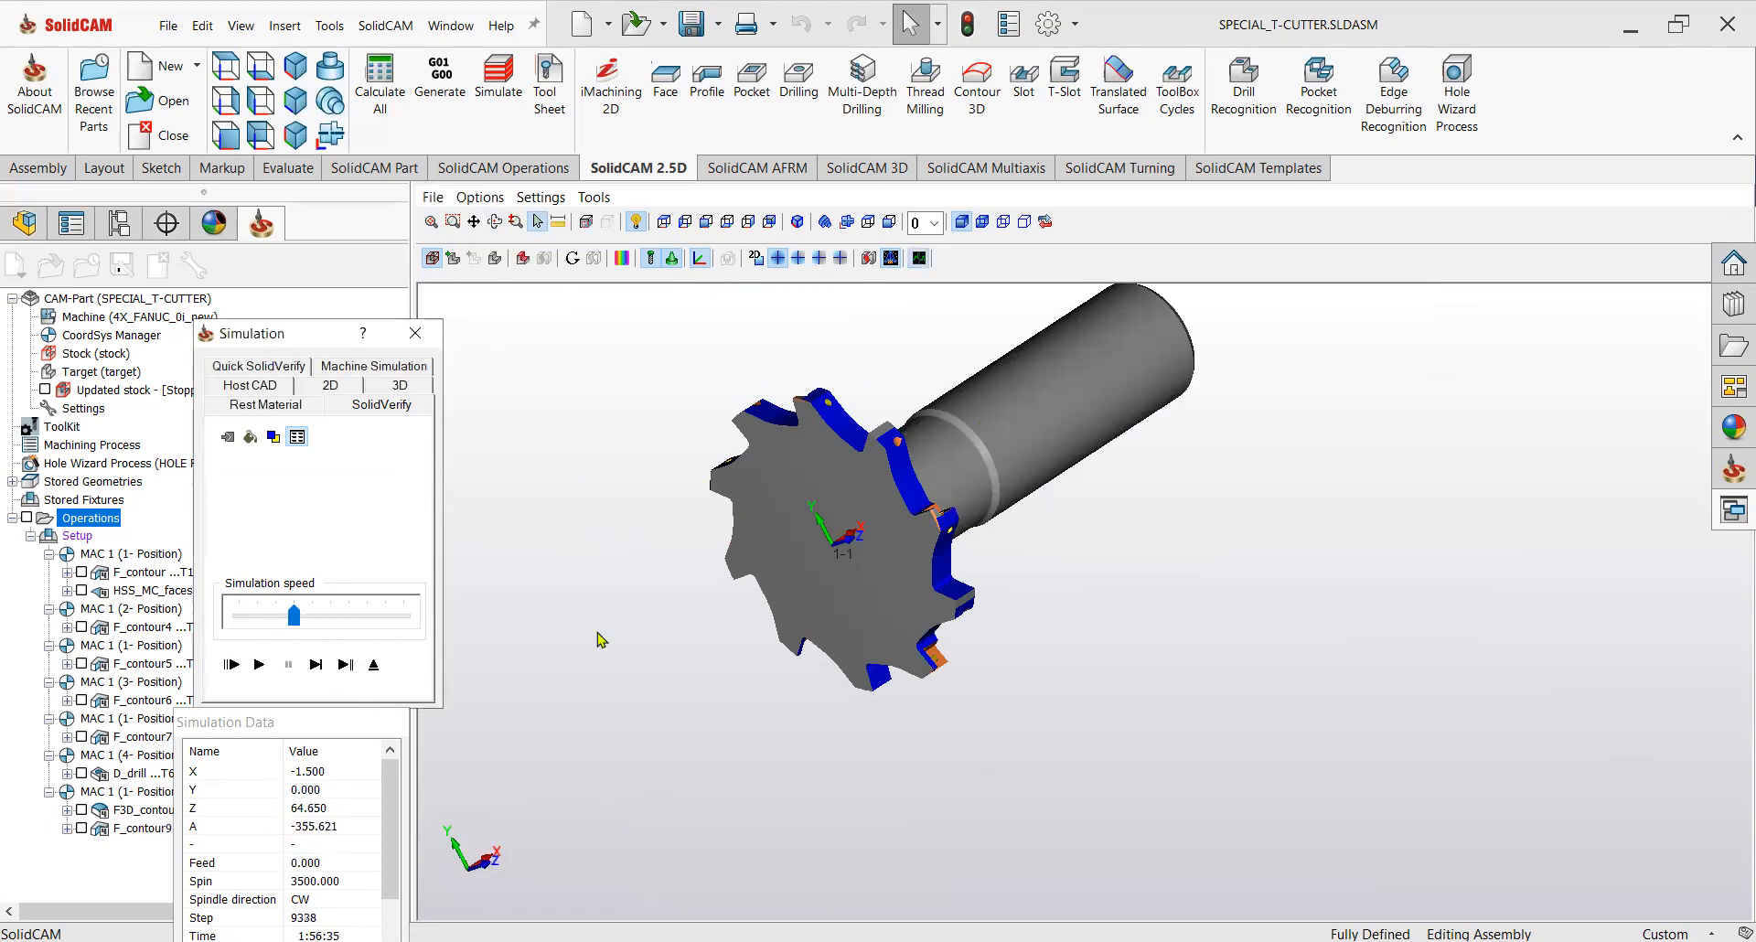
Zoom and rotate around the simulated cutter to inspect the machined insert pockets and screw holes.
scroll(961, 527, "up", 5)
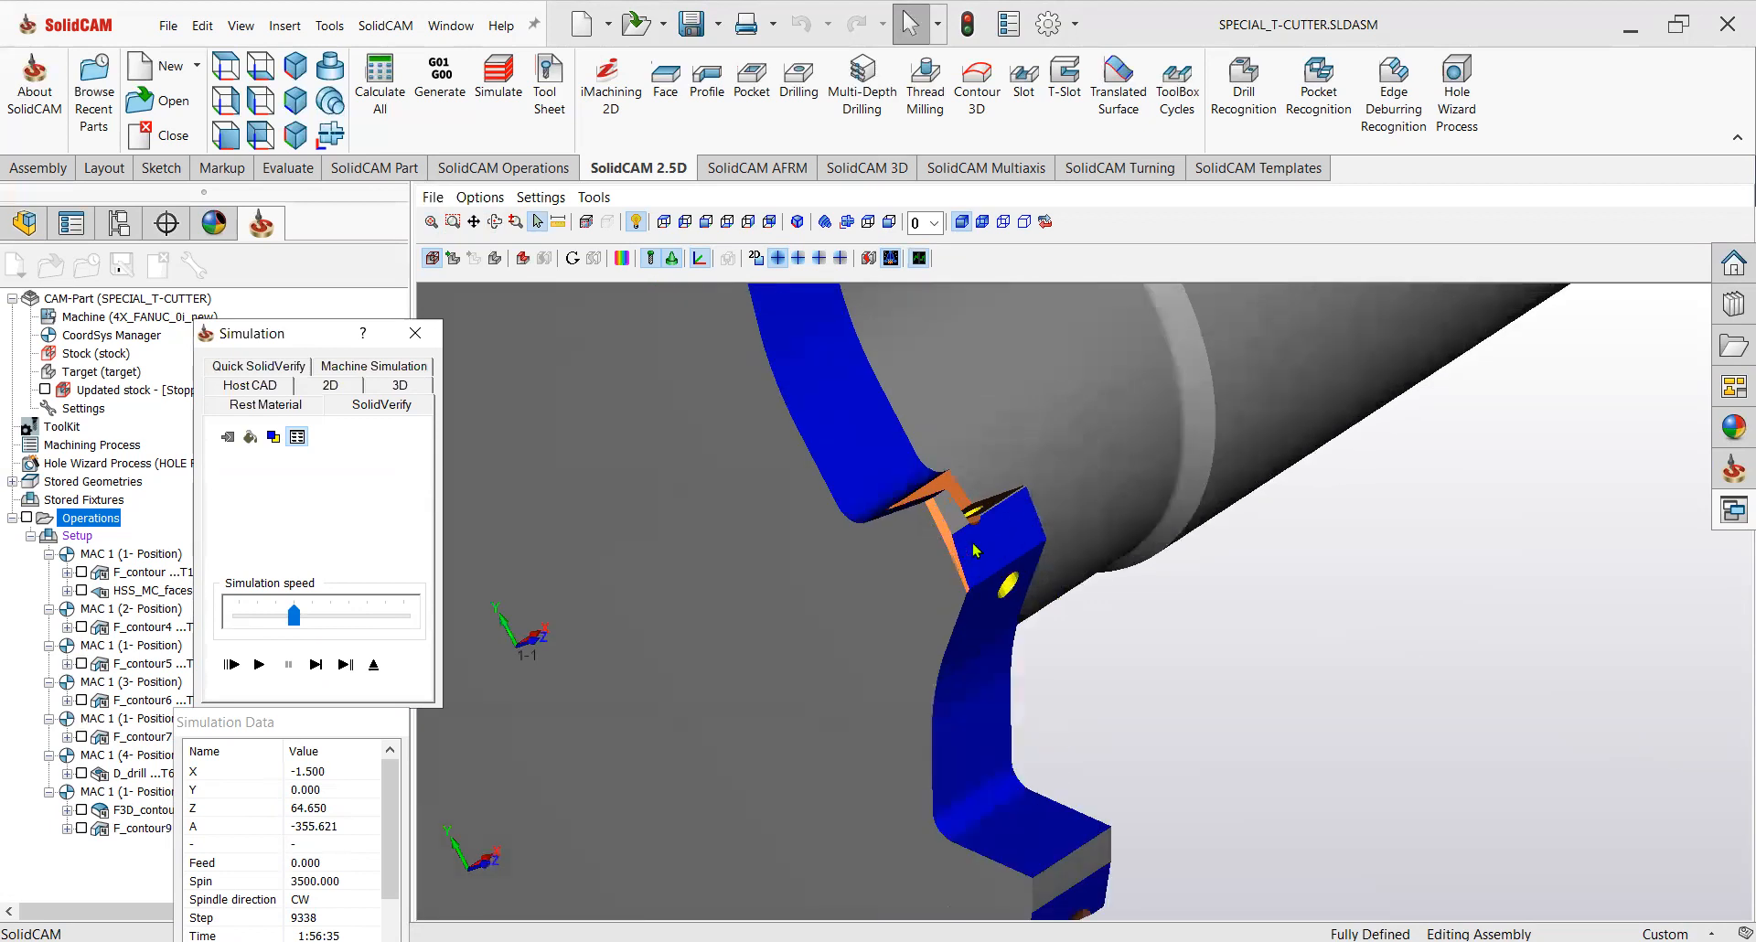
scroll(933, 595, "down", 5)
scroll(850, 620, "down", 3)
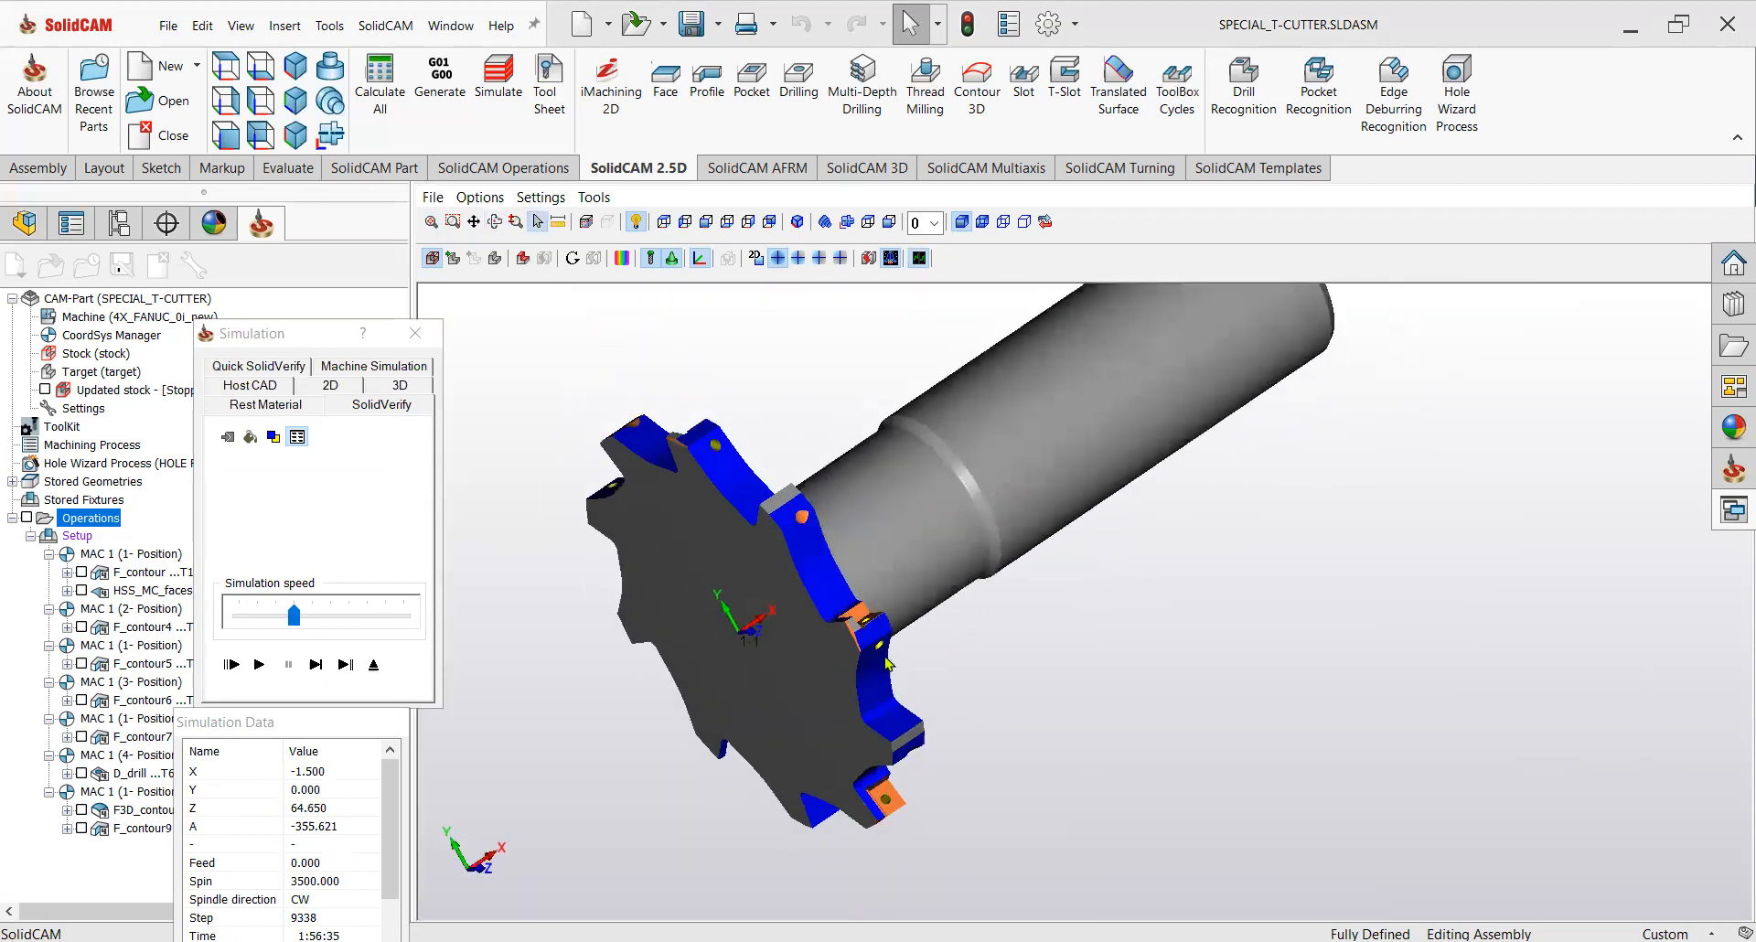
scroll(878, 626, "up", 5)
scroll(918, 634, "down", 4)
middle_click_drag(917, 634, 811, 595)
scroll(832, 608, "up", 3)
scroll(803, 587, "up", 4)
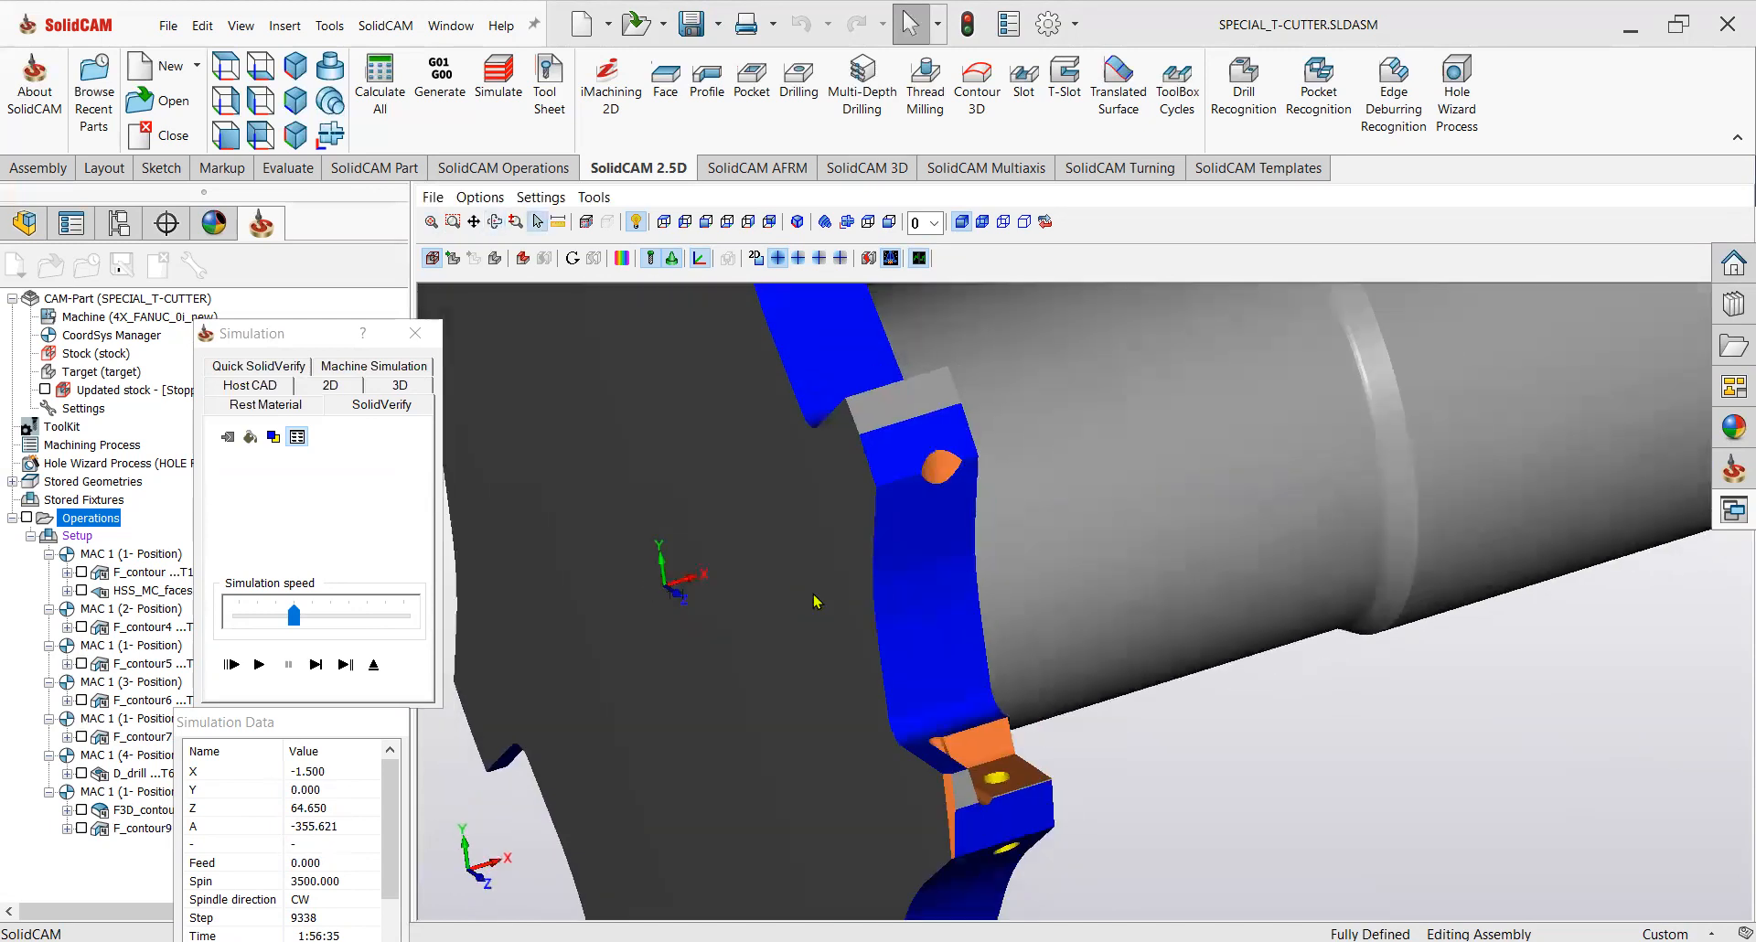
scroll(811, 596, "down", 4)
Compare the machined stock with the target model and inspect the deviation colours around the pockets.
left_click(331, 666)
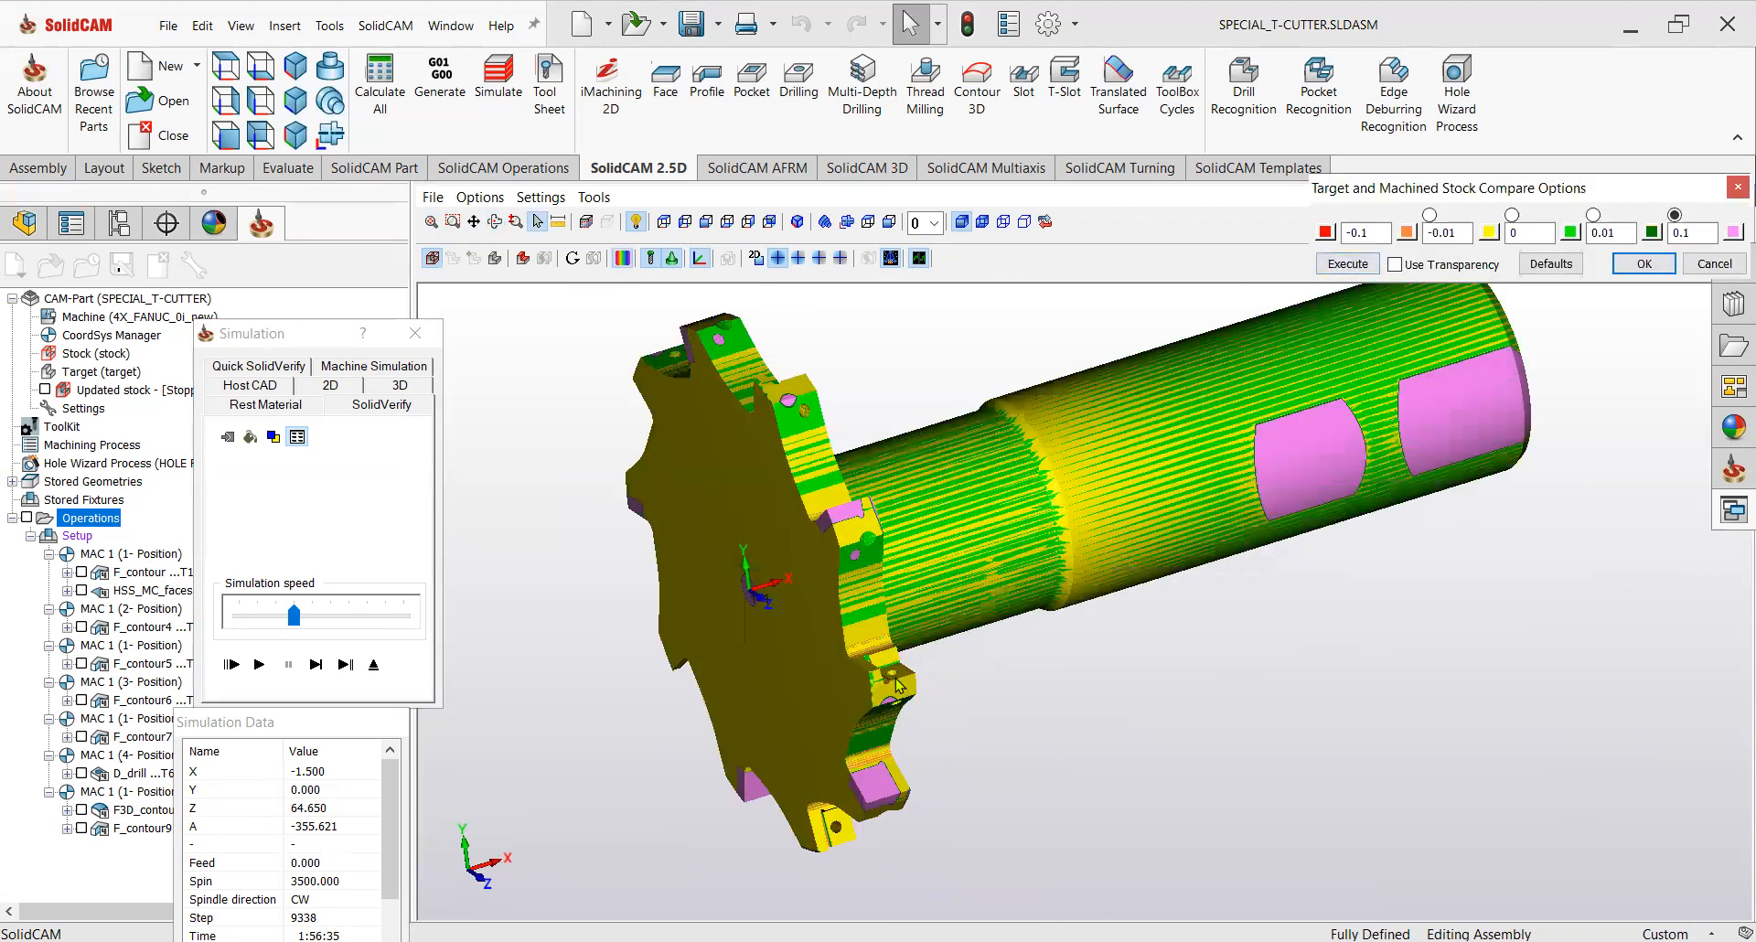
scroll(898, 695, "up", 3)
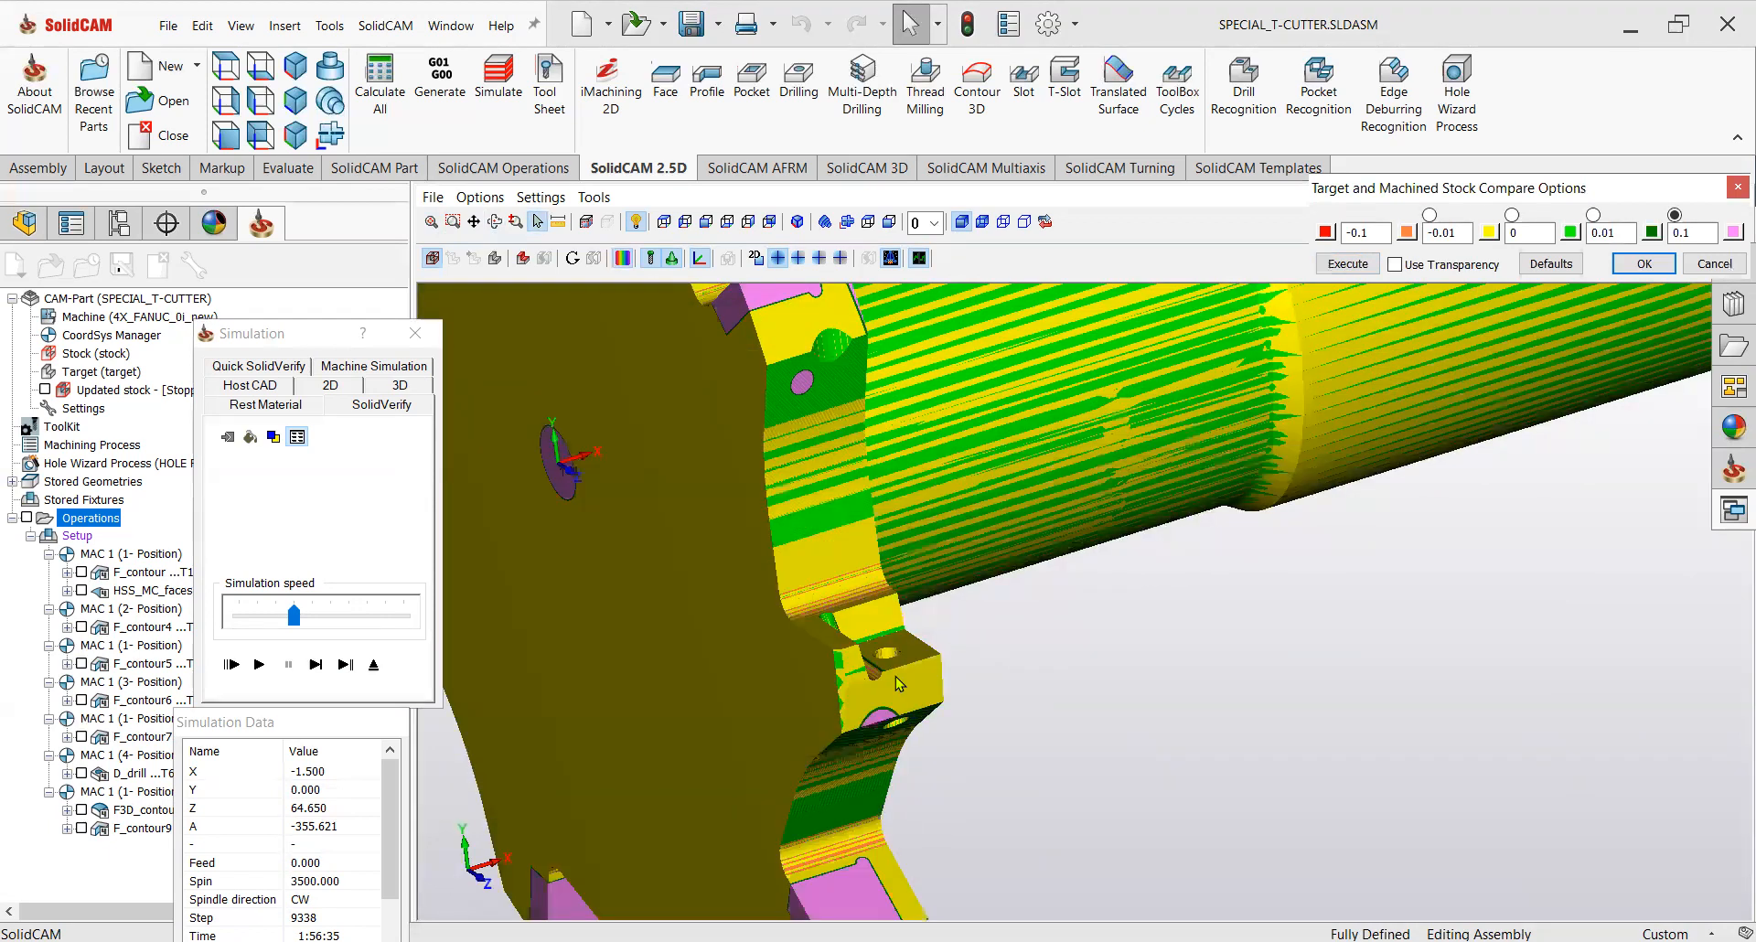
middle_click_drag(880, 672, 864, 654)
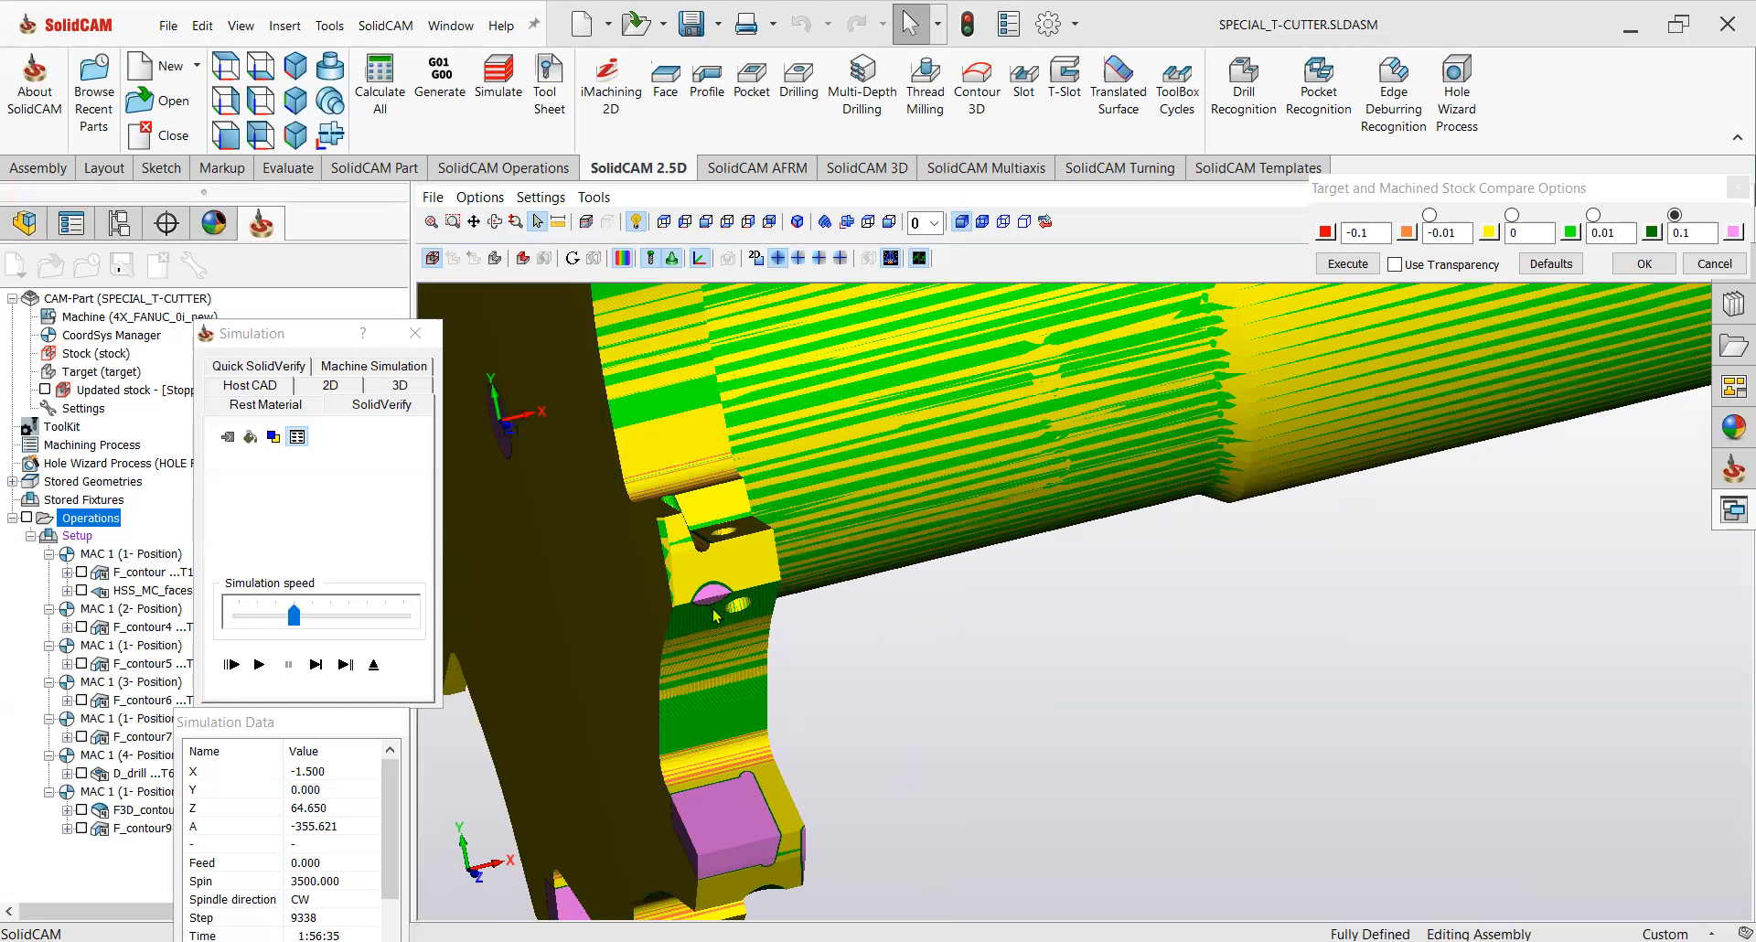
scroll(721, 614, "down", 3)
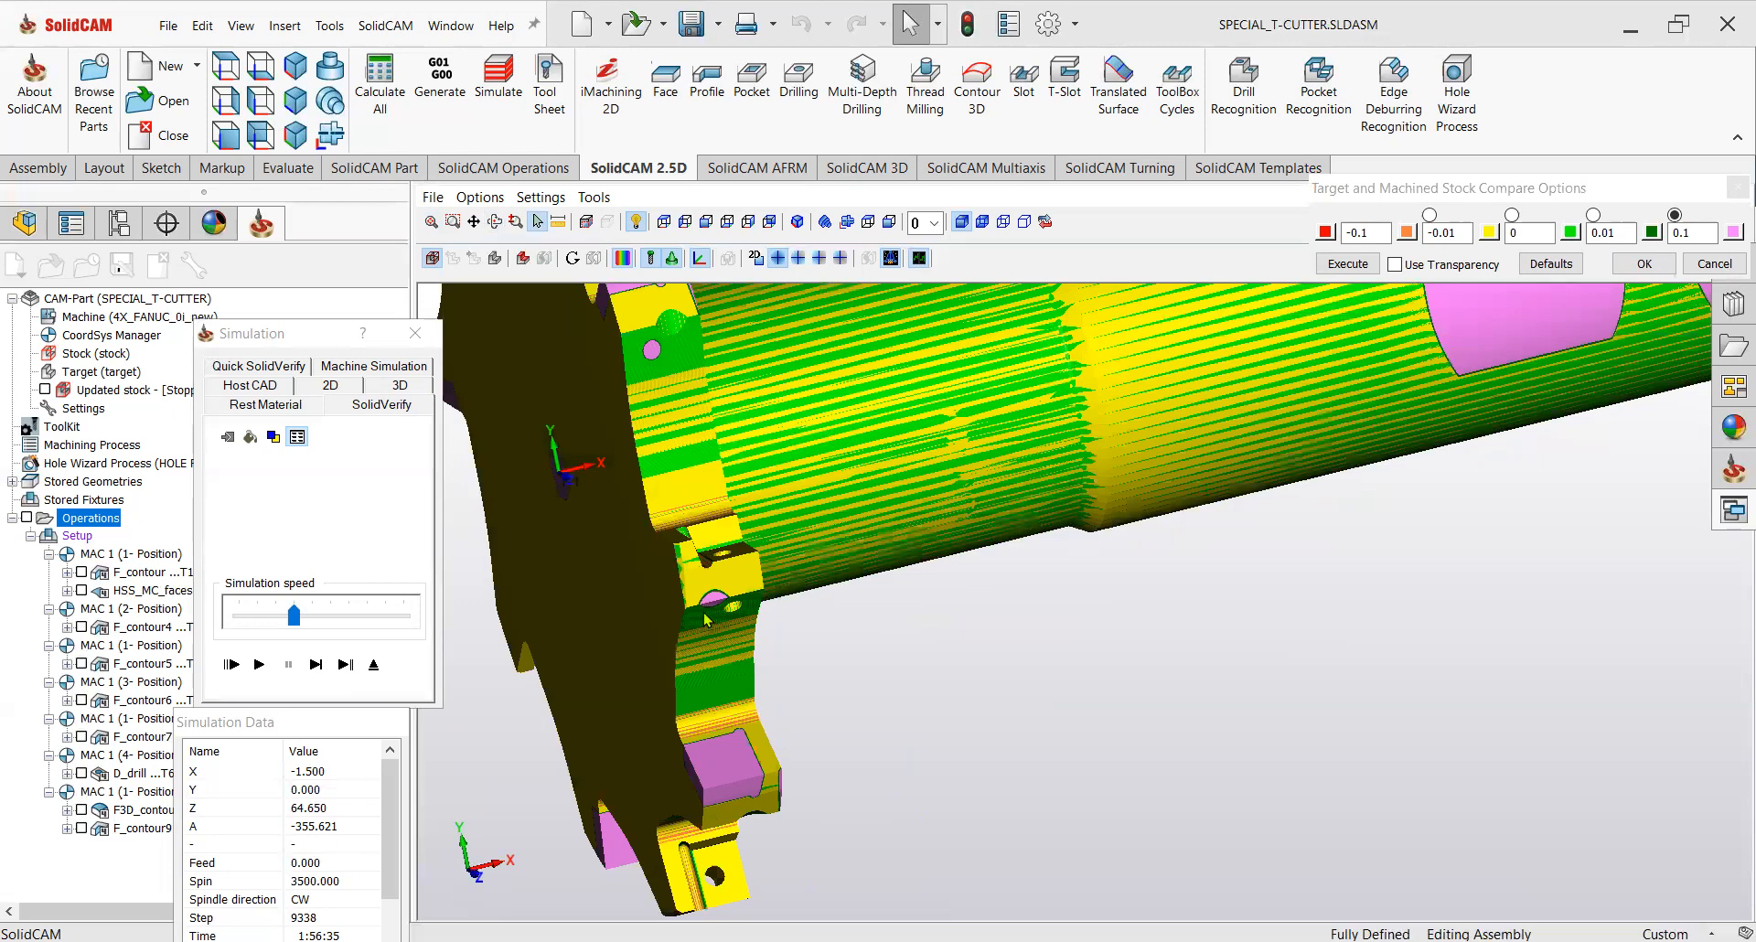
scroll(706, 620, "down", 5)
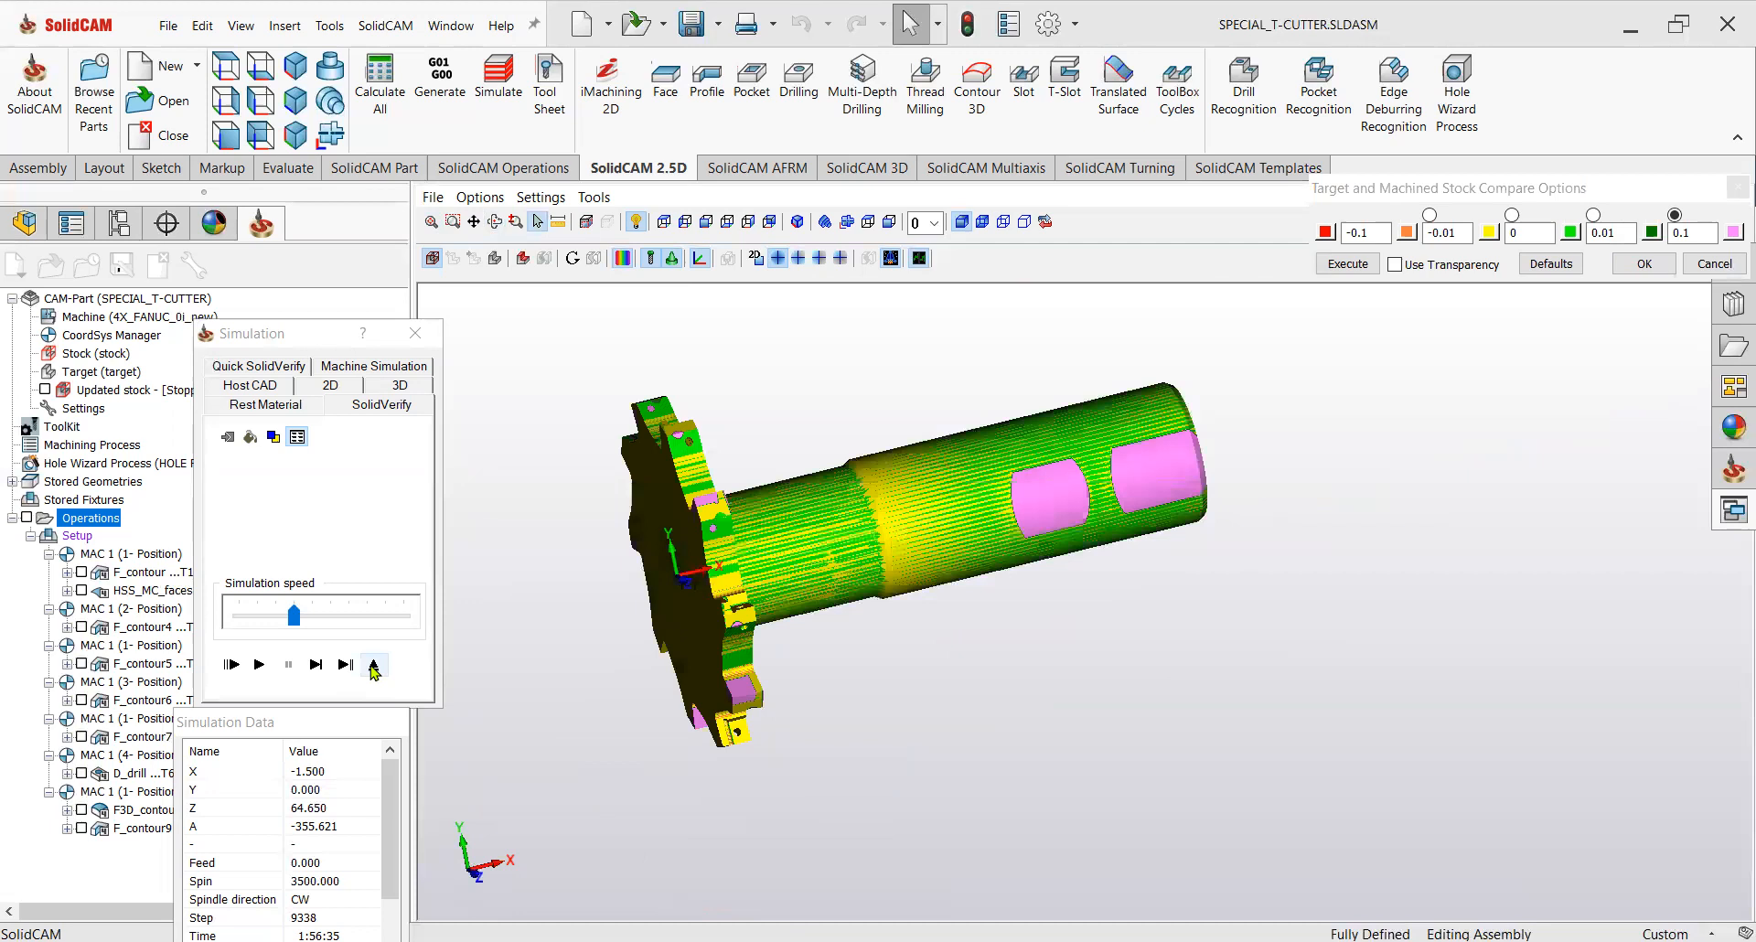
Close SolidVerify and launch Machine Simulation for all operations.
key("Escape")
middle_click_drag(1134, 576, 1313, 569)
middle_click_drag(1191, 583, 1220, 544)
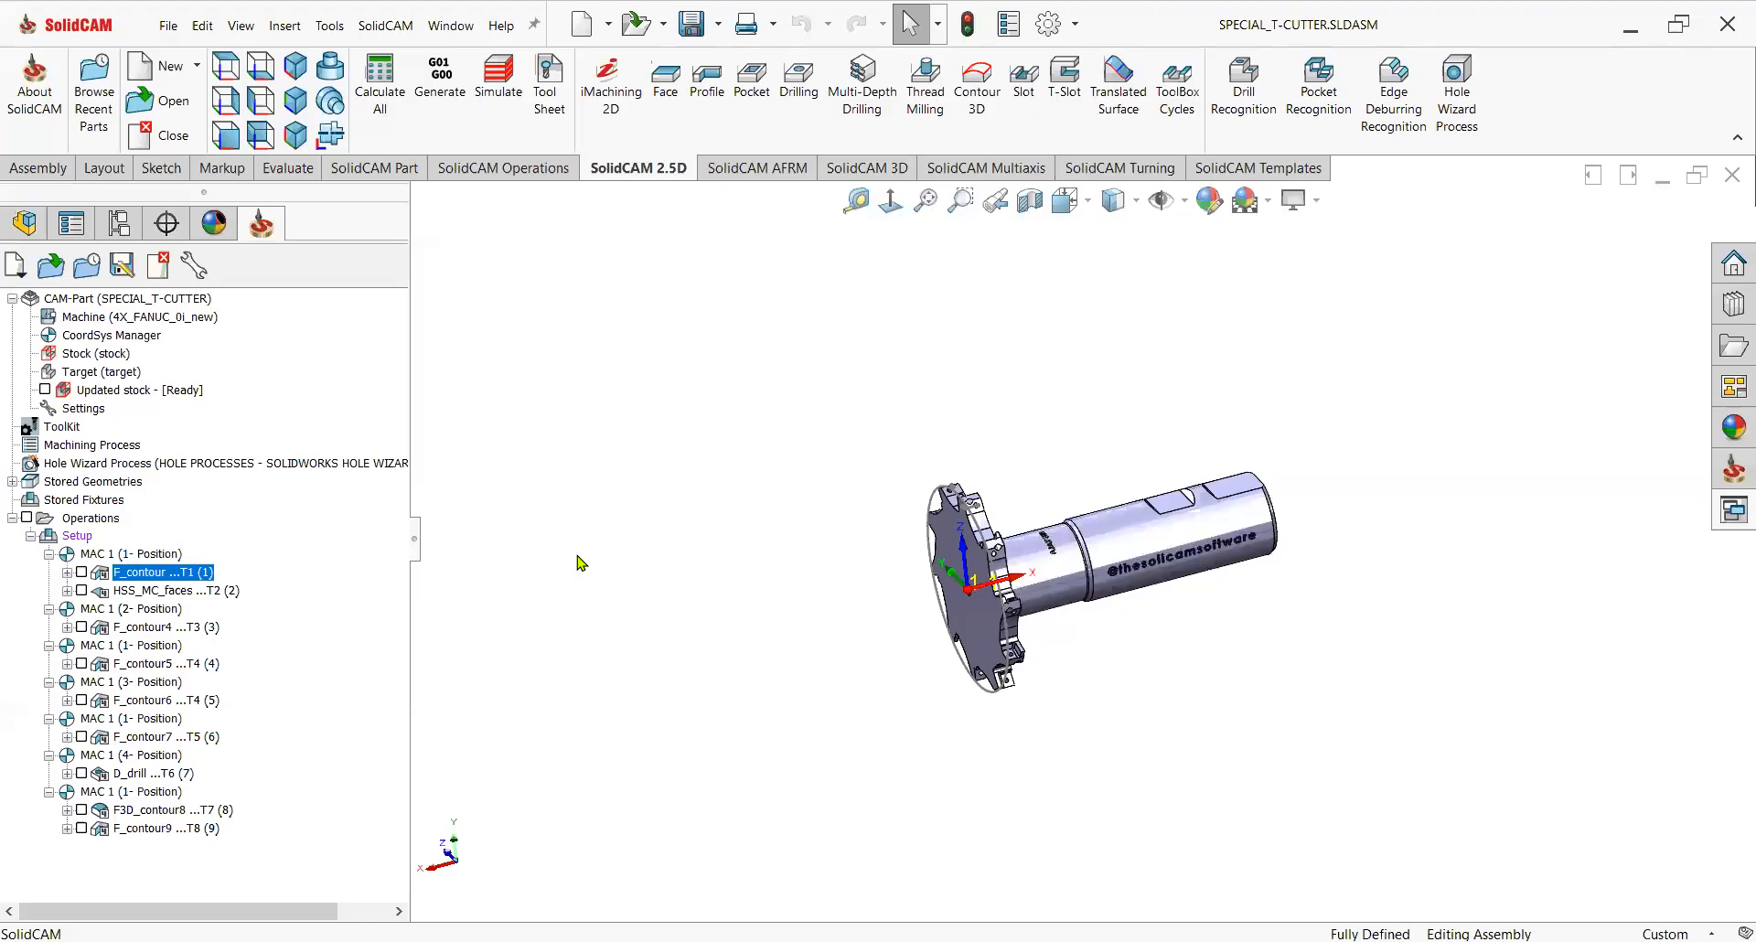
right_click(99, 524)
left_click(490, 599)
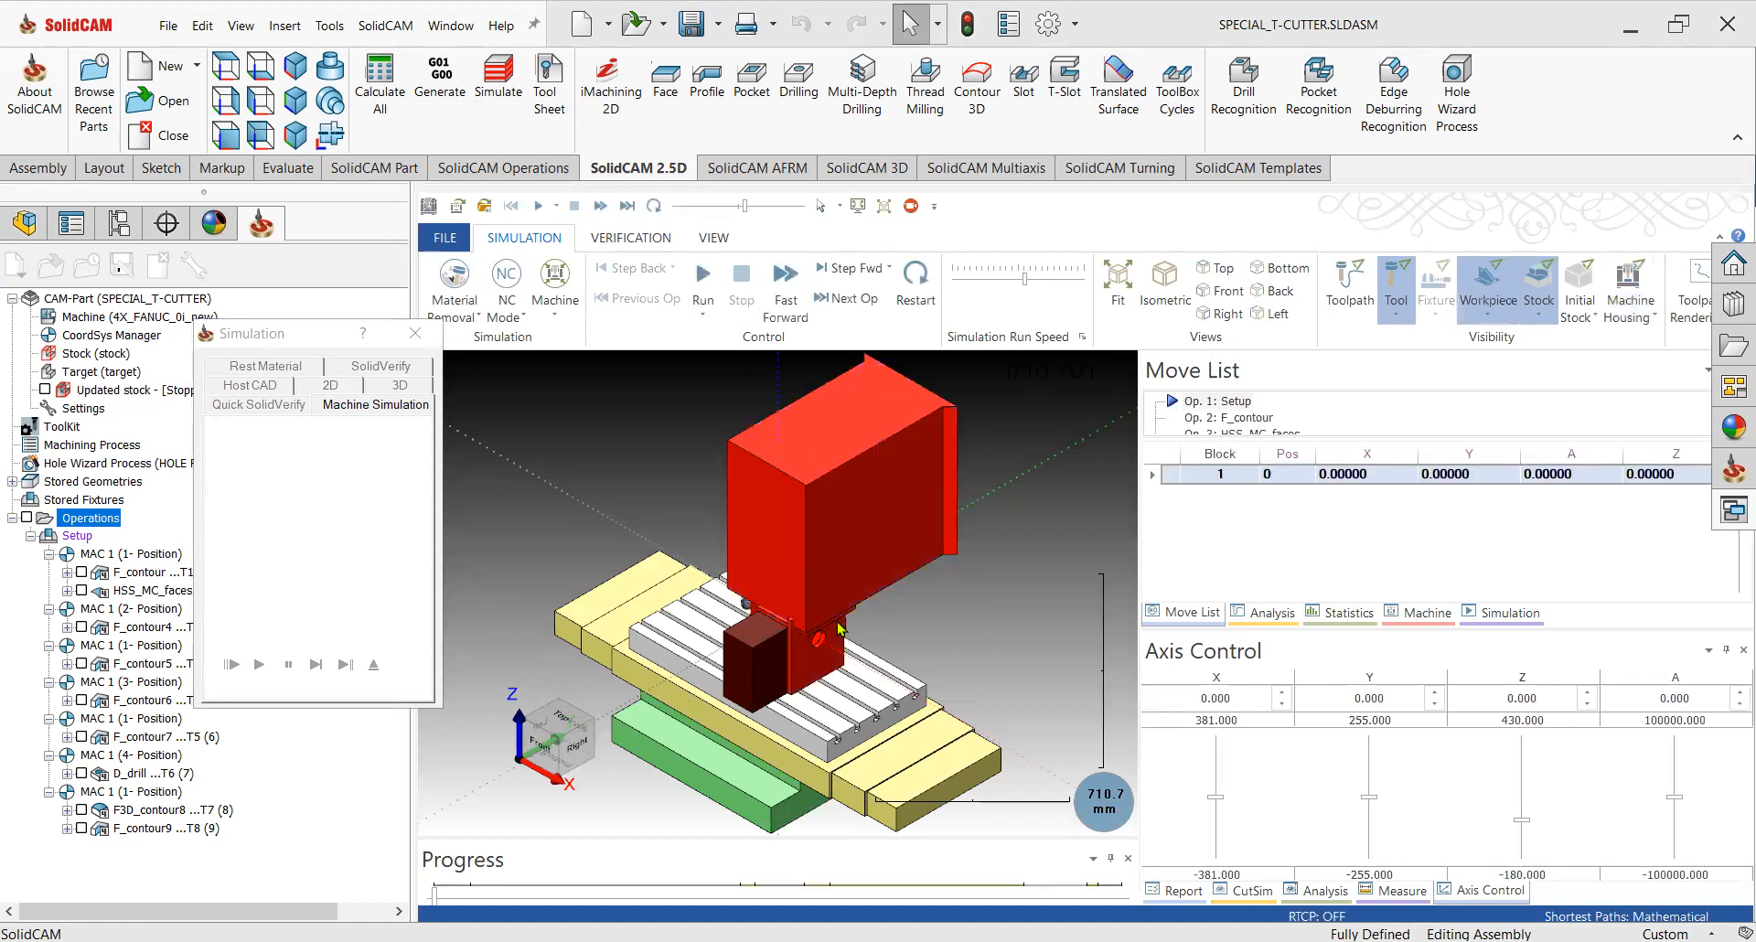
Display the machine housing and run the machine simulation at a reduced run speed.
middle_click_drag(839, 614, 1009, 627)
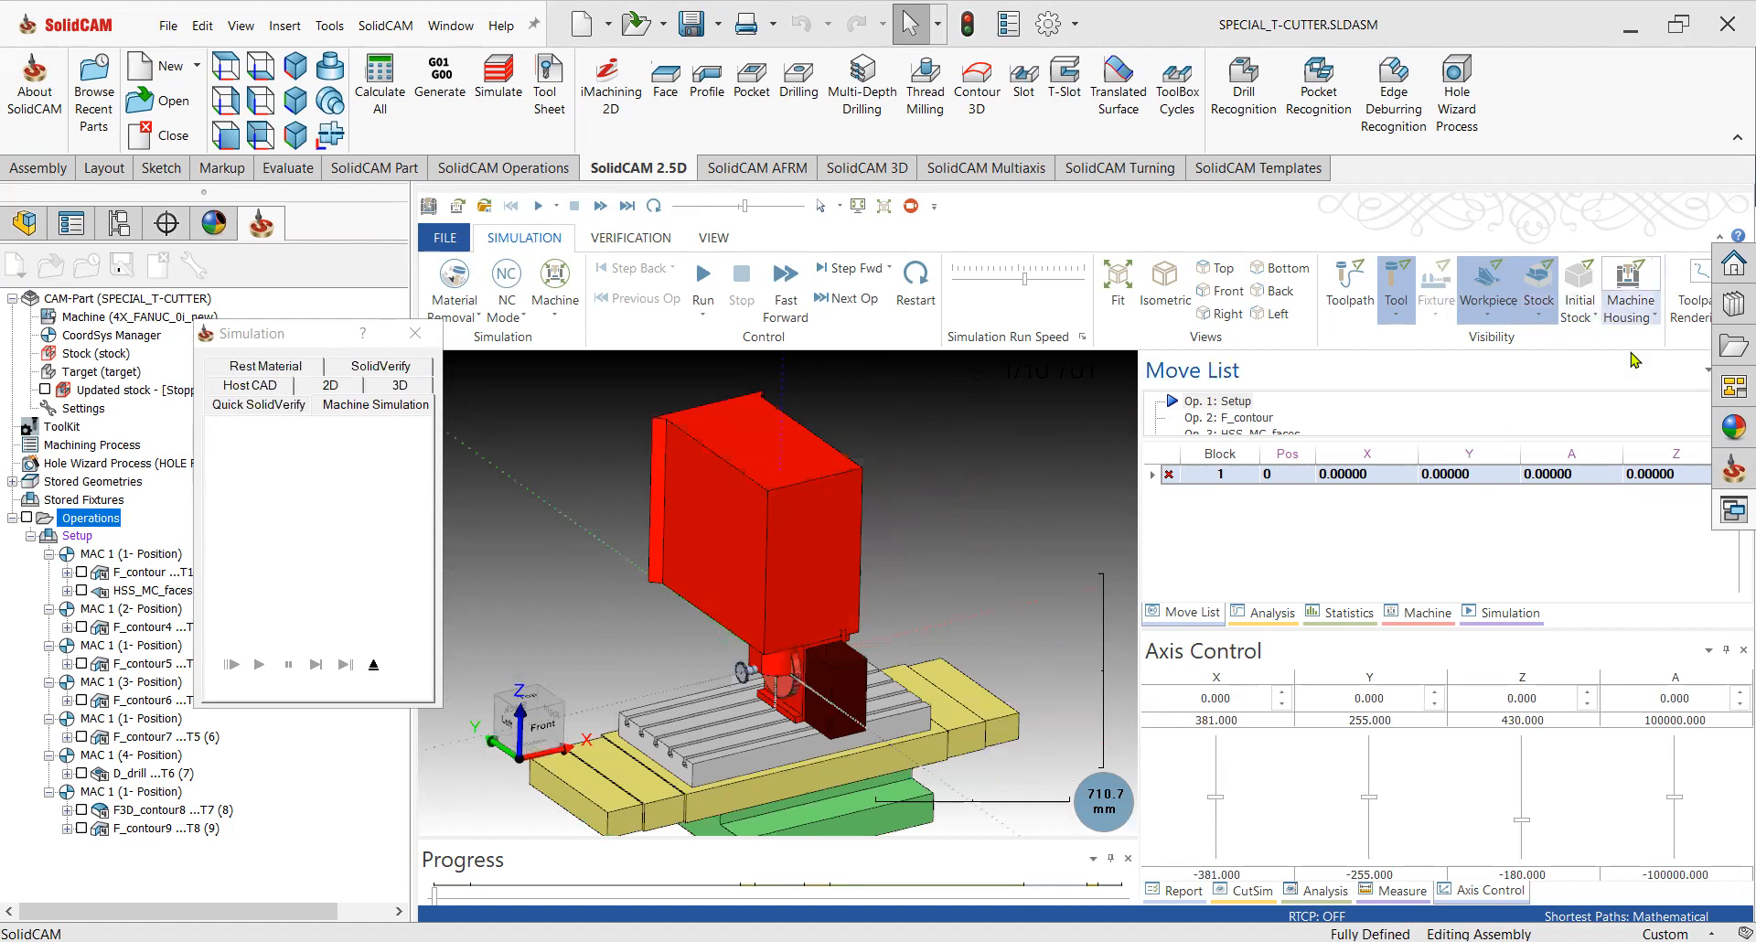
left_click(1632, 285)
scroll(809, 622, "down", 8)
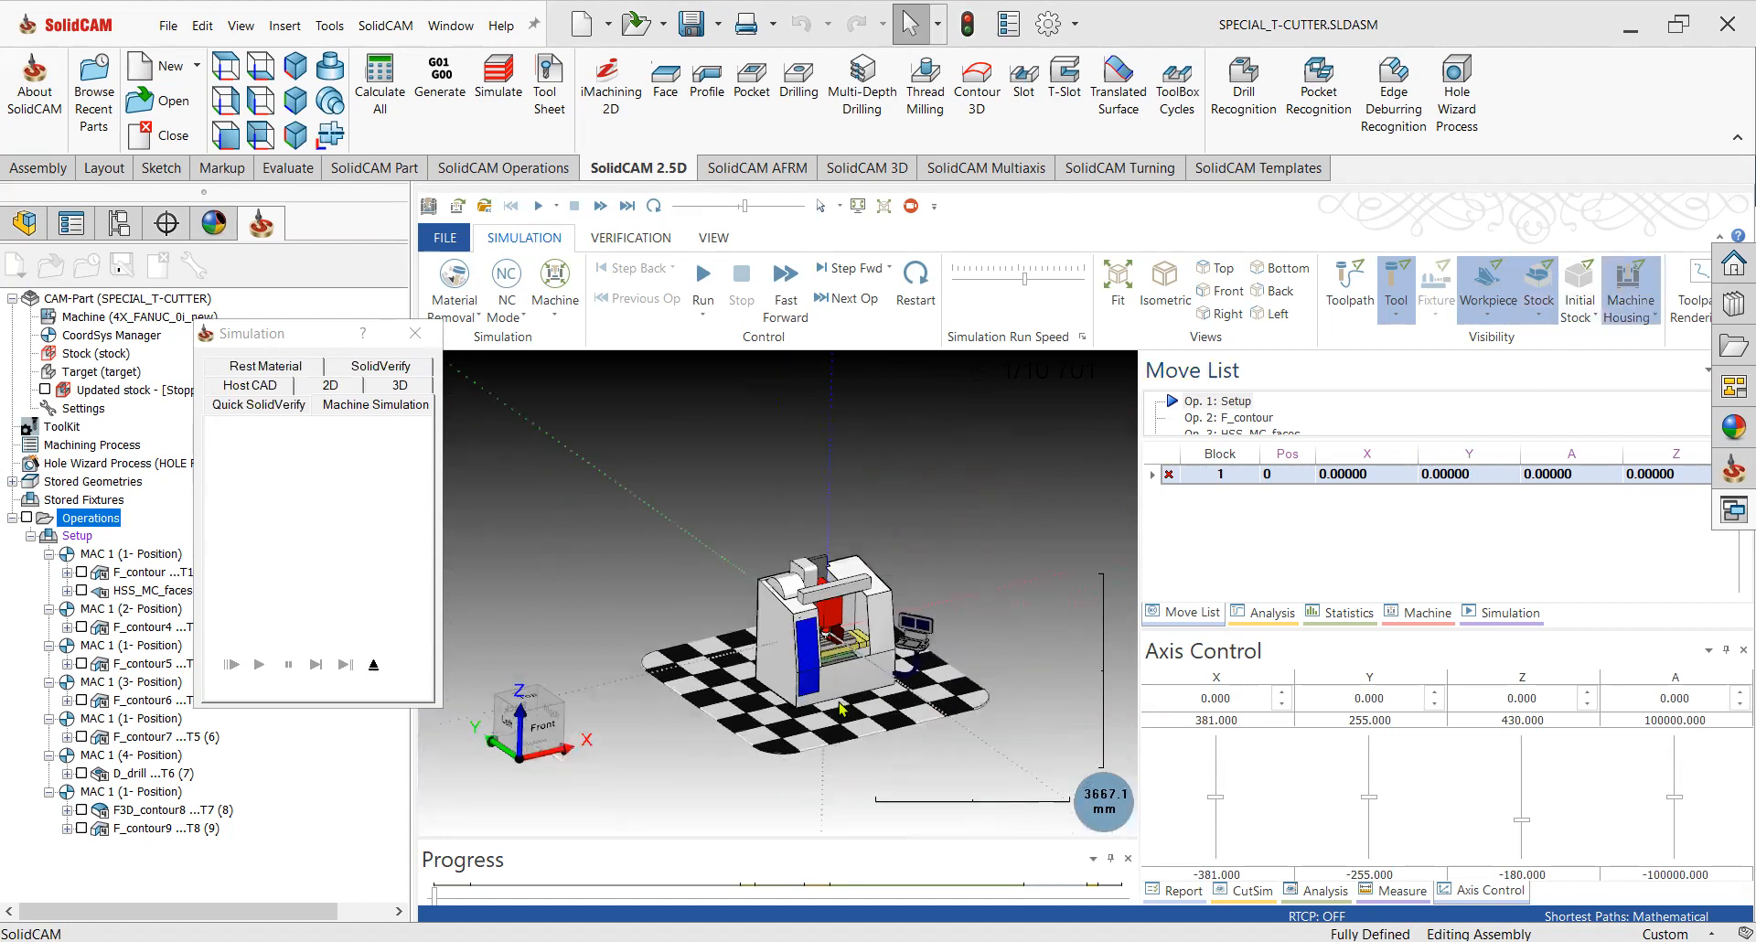
scroll(808, 622, "up", 5)
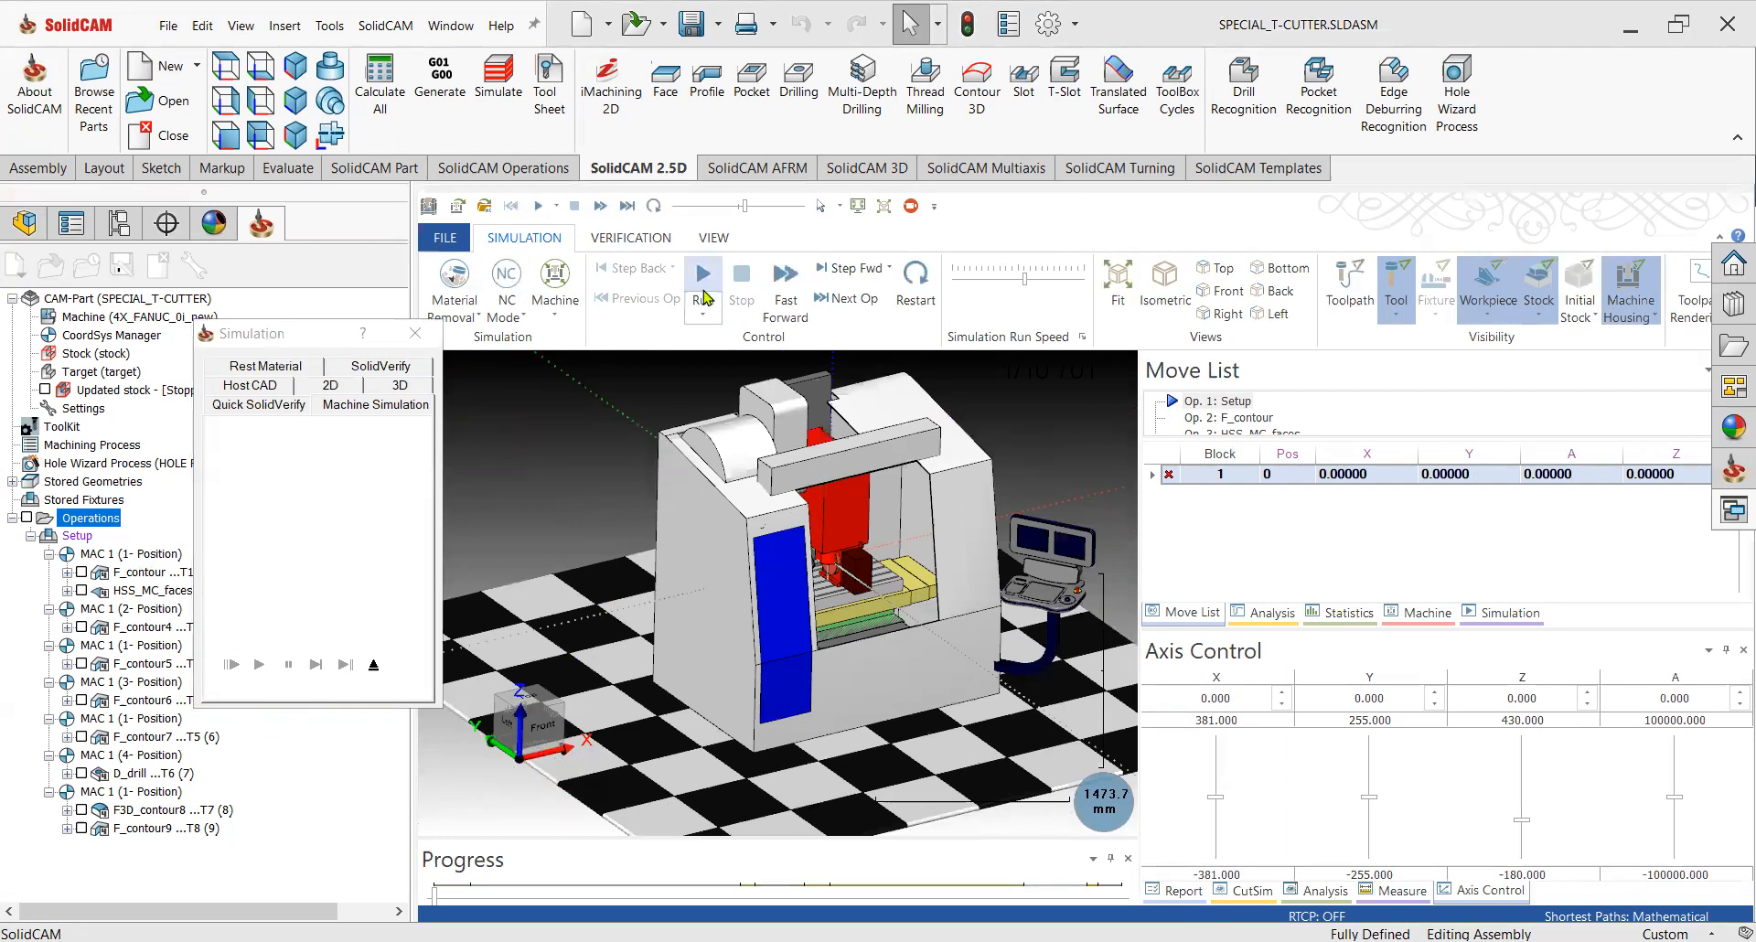
left_click_drag(1025, 279, 966, 279)
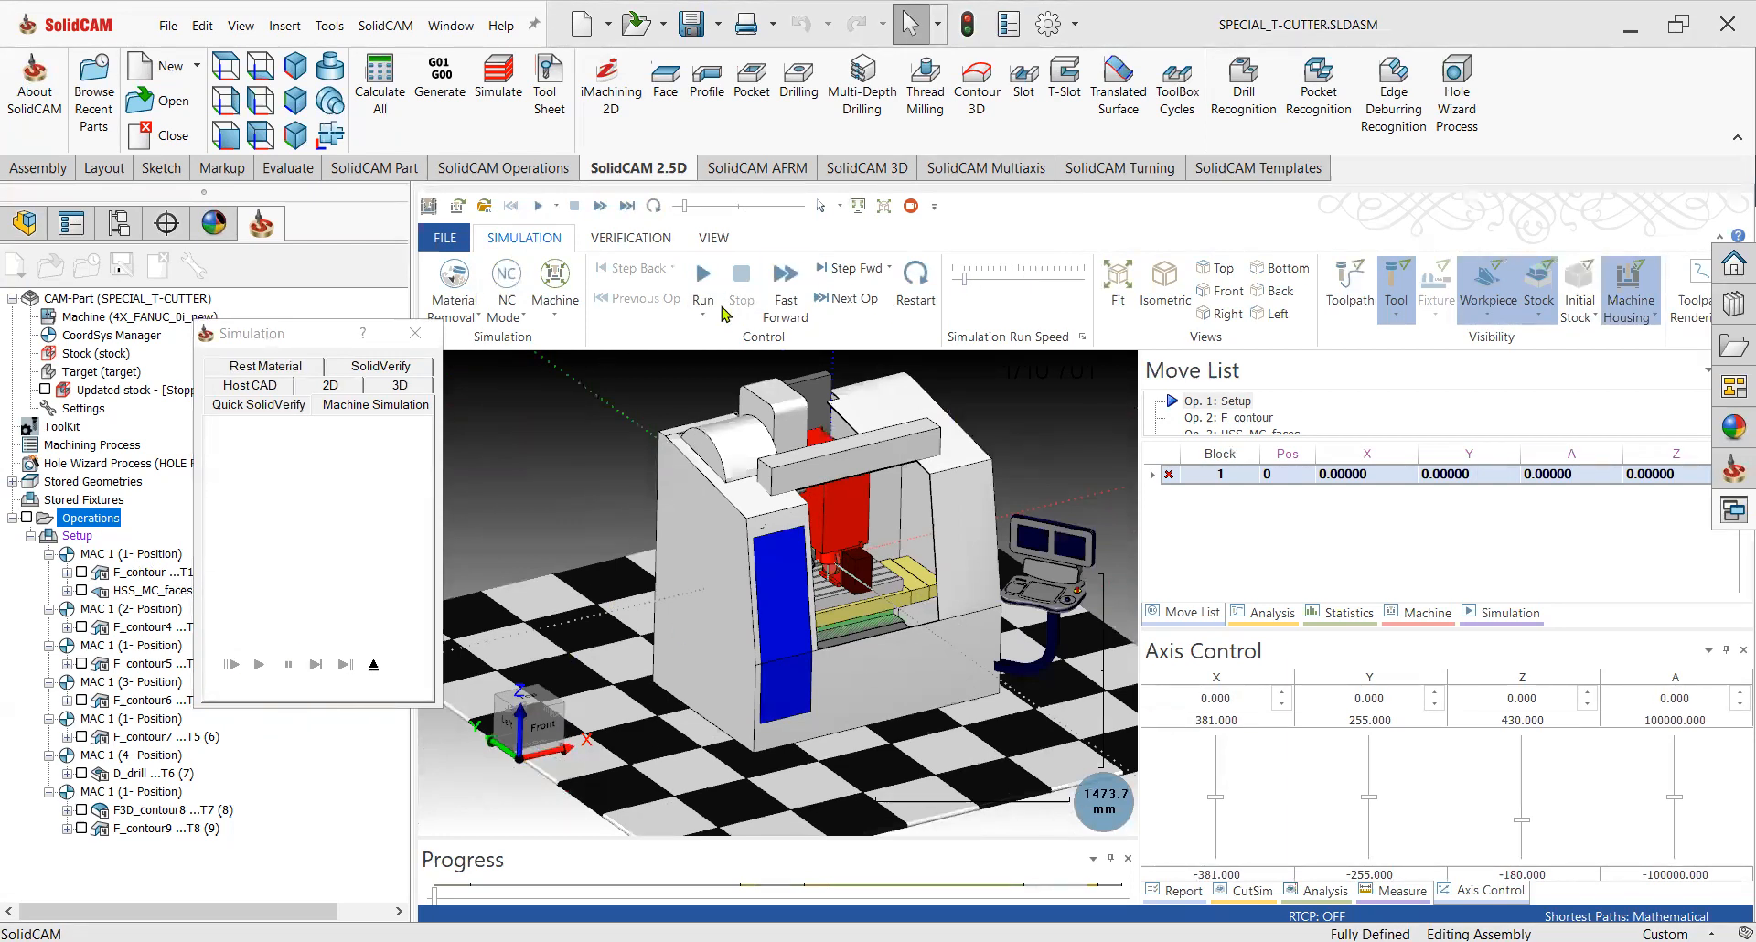
left_click(703, 275)
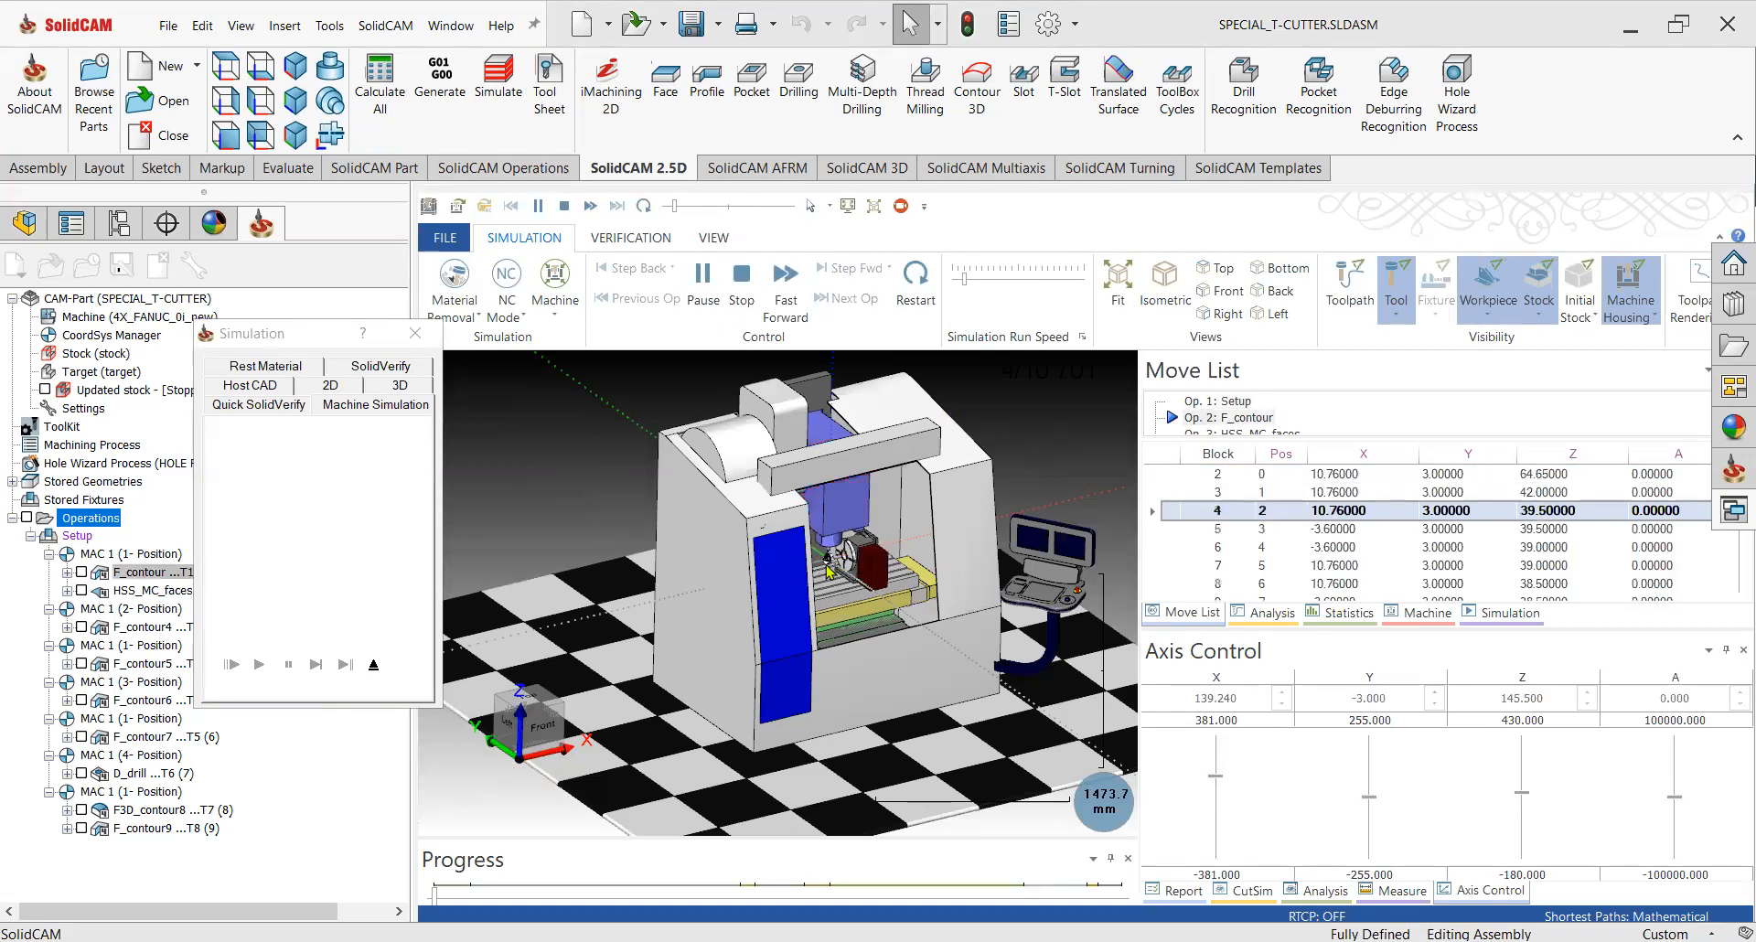
Zoom in and out on the rotary table and cutter while adjusting the run speed to follow the machine simulation.
scroll(827, 569, "up", 2)
scroll(827, 569, "up", 2)
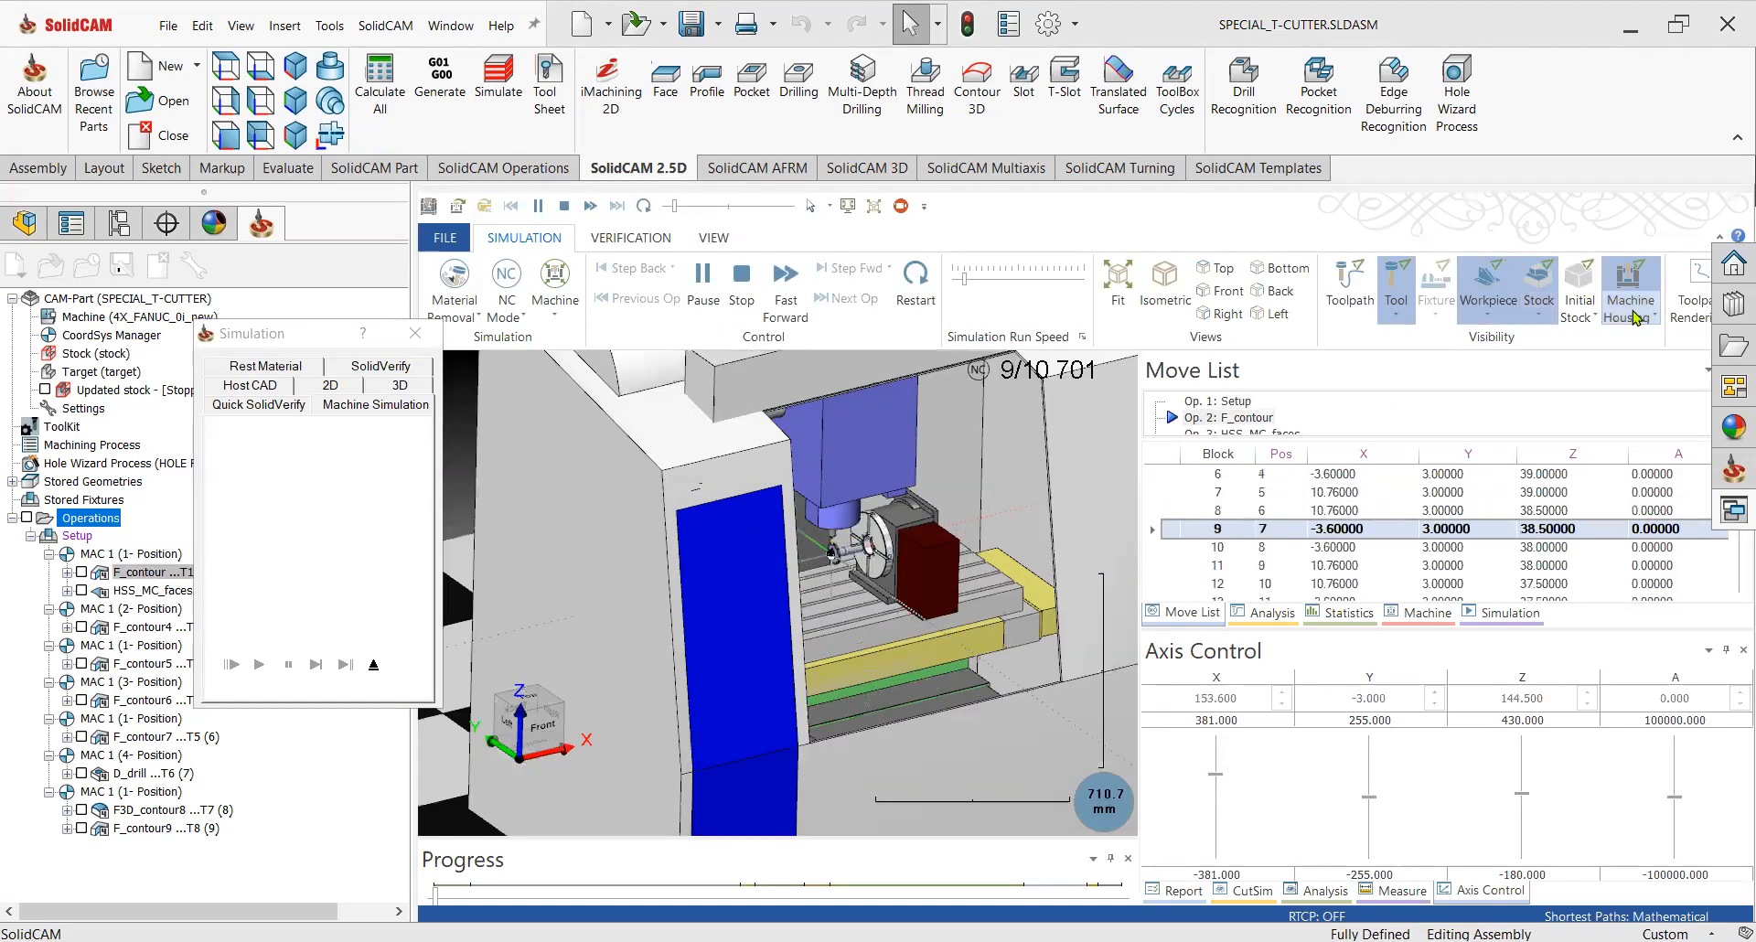
scroll(869, 603, "up", 15)
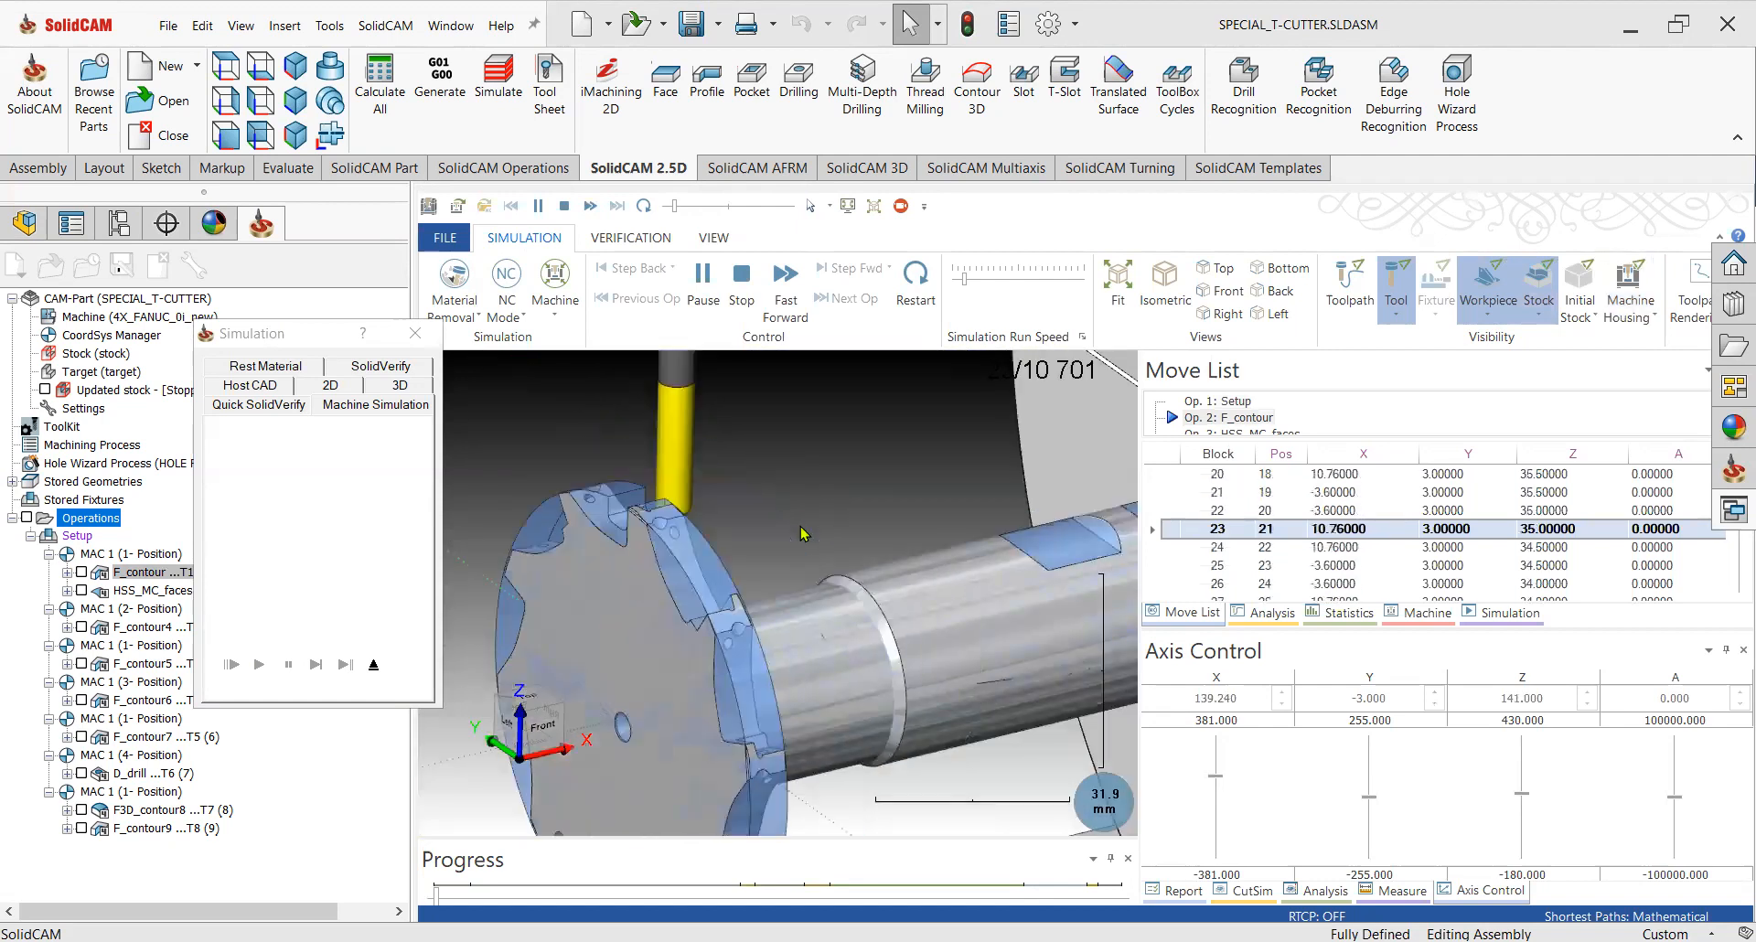
scroll(801, 531, "down", 5)
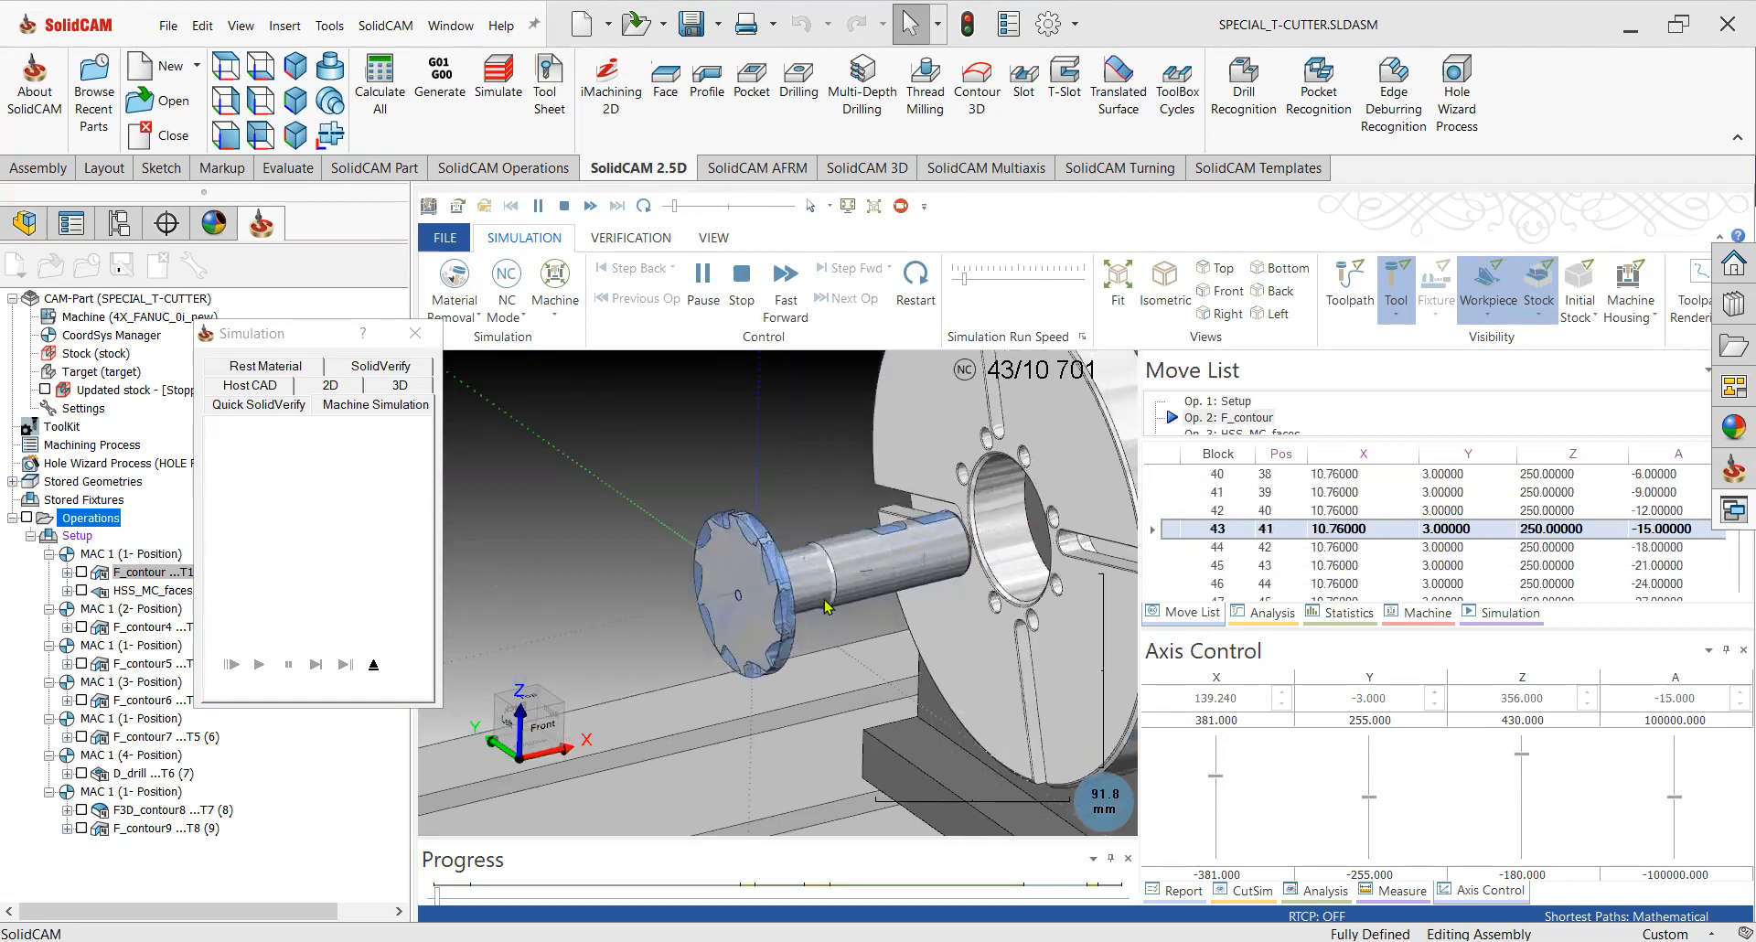
scroll(794, 652, "down", 2)
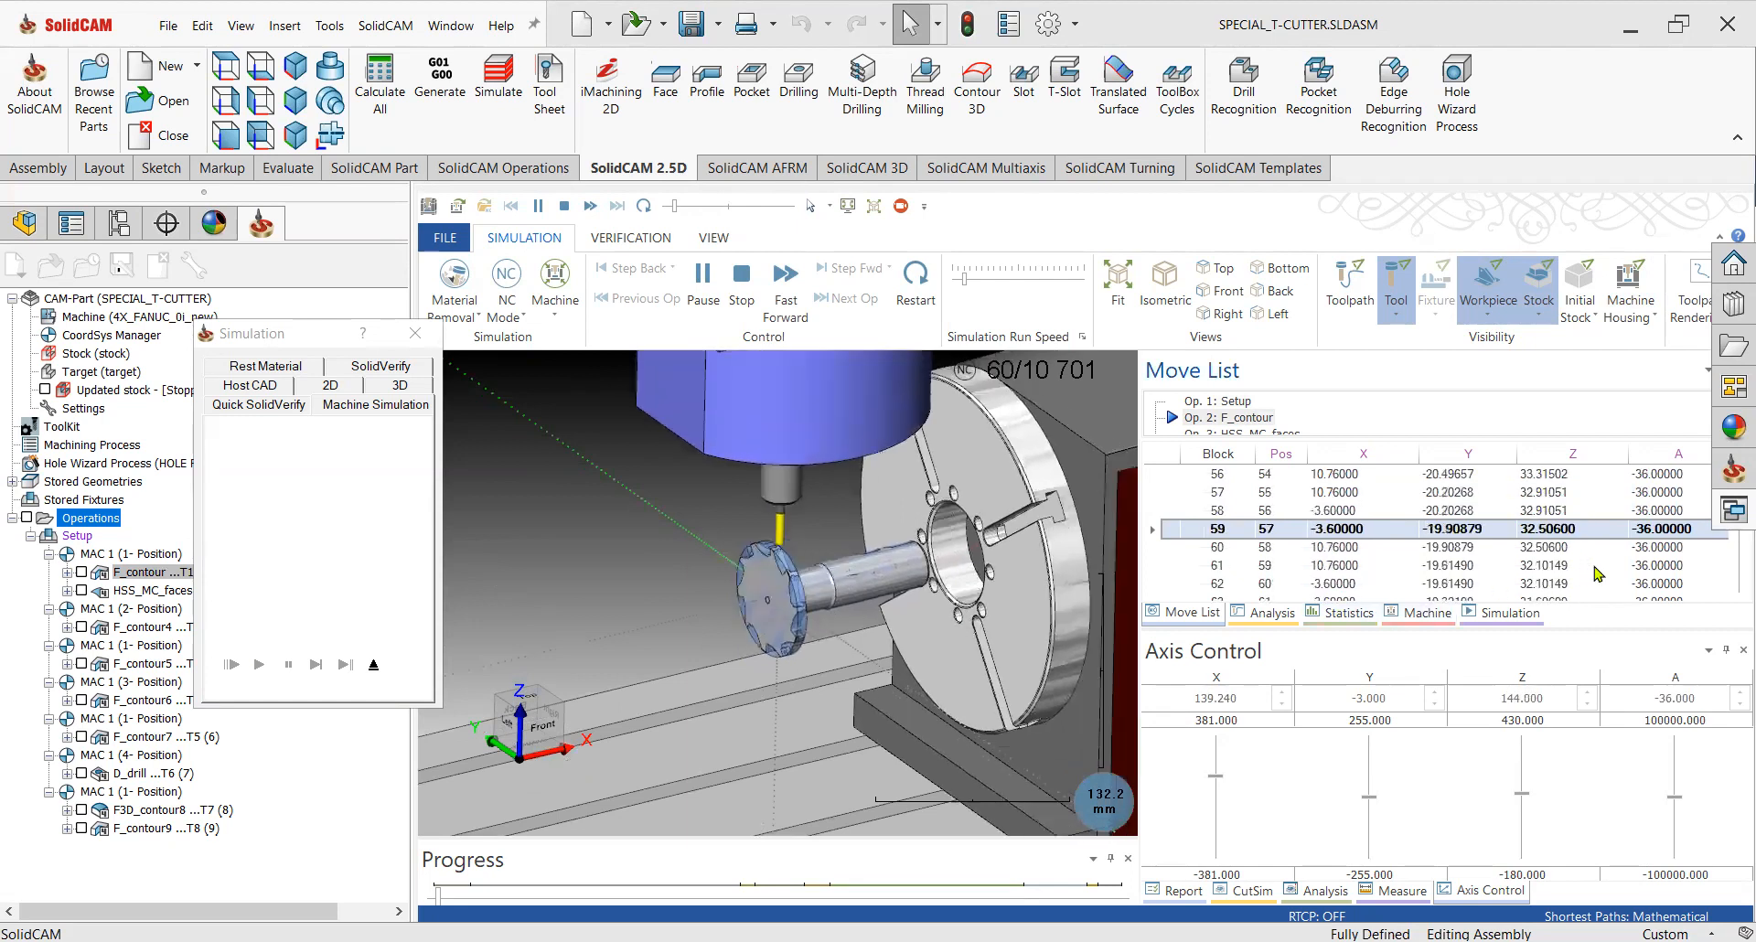
left_click(1000, 280)
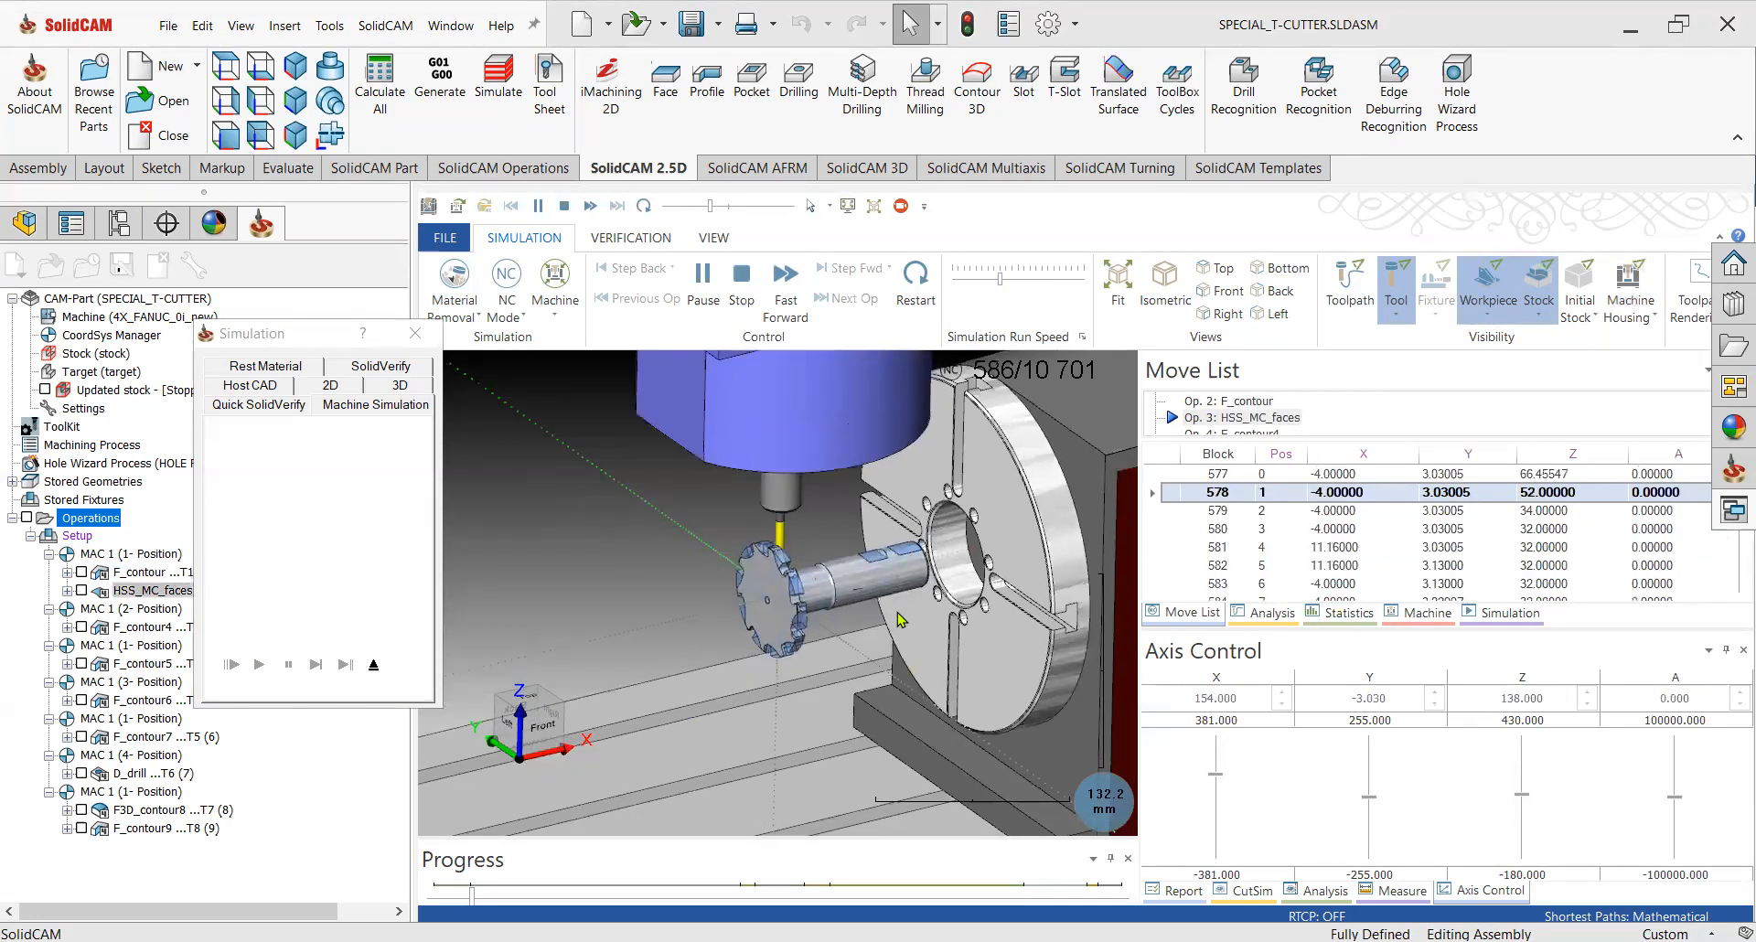
scroll(782, 572, "up", 4)
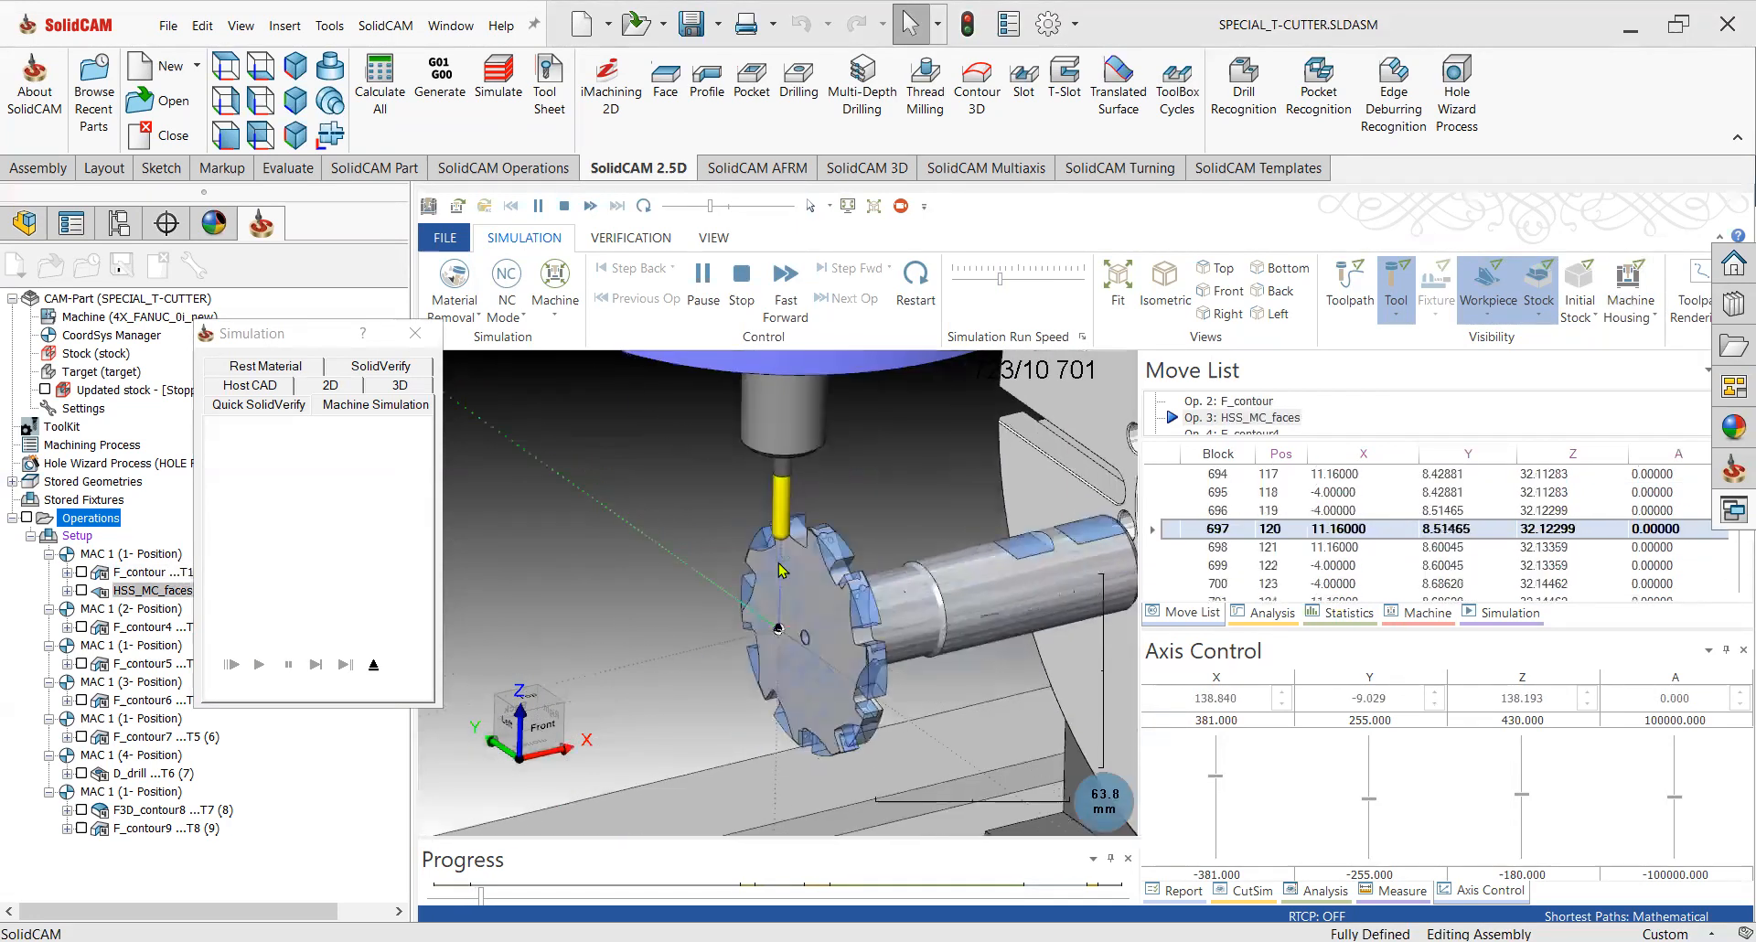
scroll(791, 565, "up", 2)
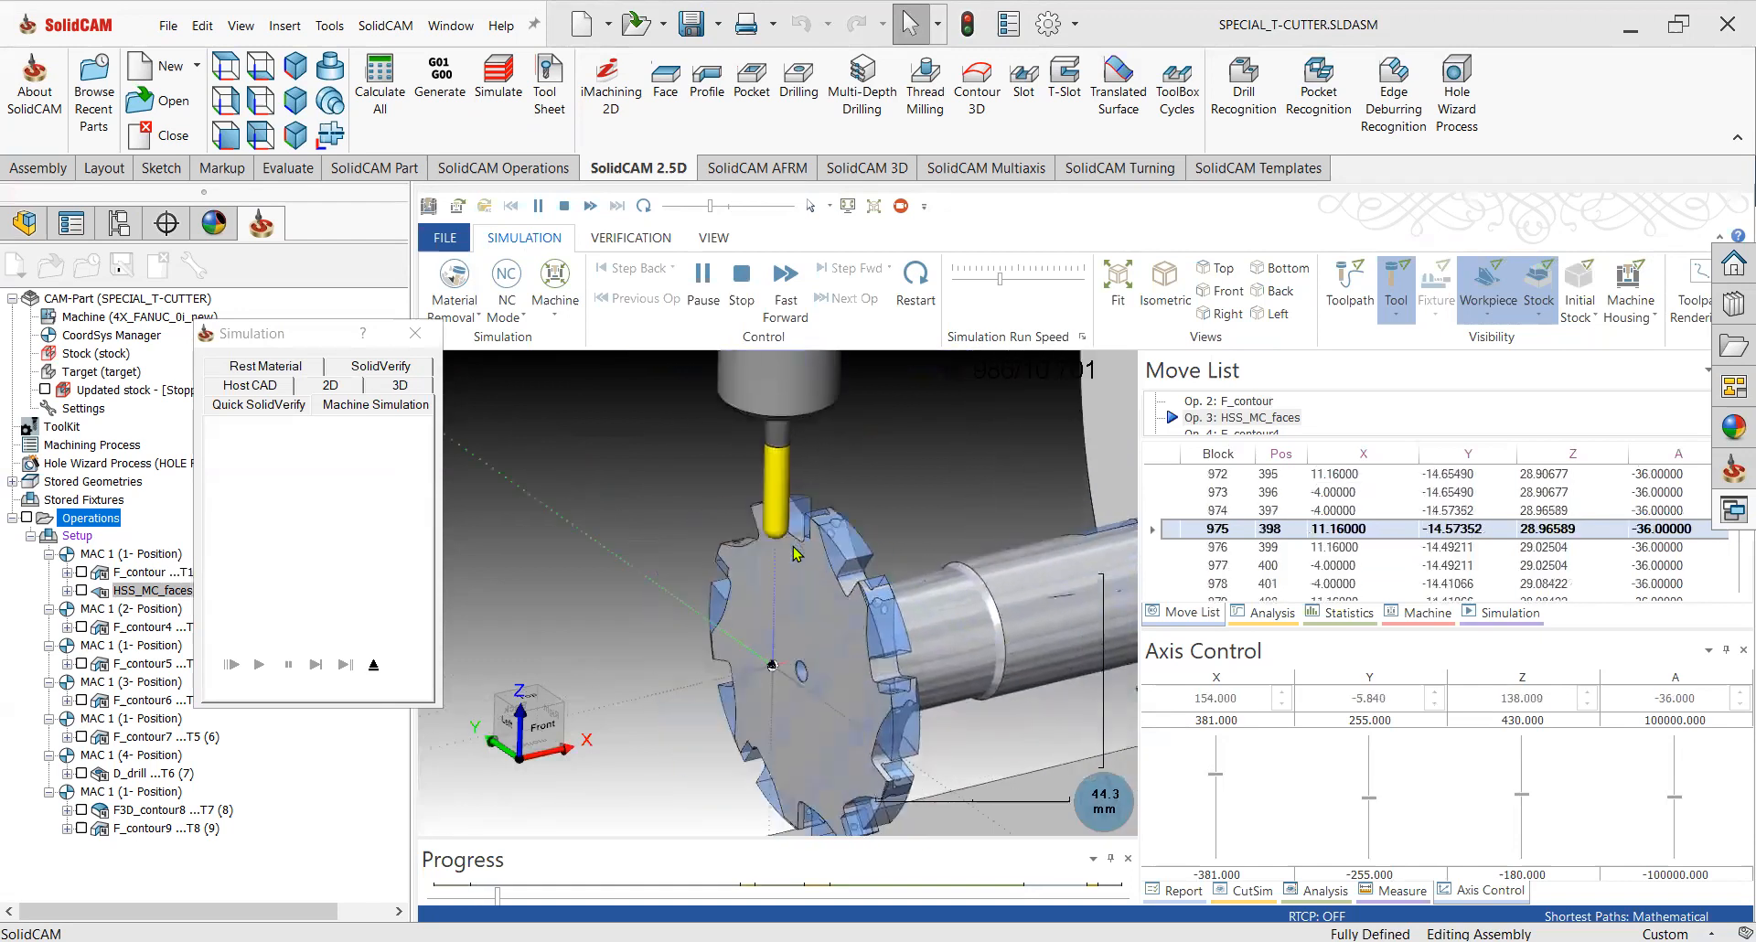
left_click_drag(1022, 288, 975, 282)
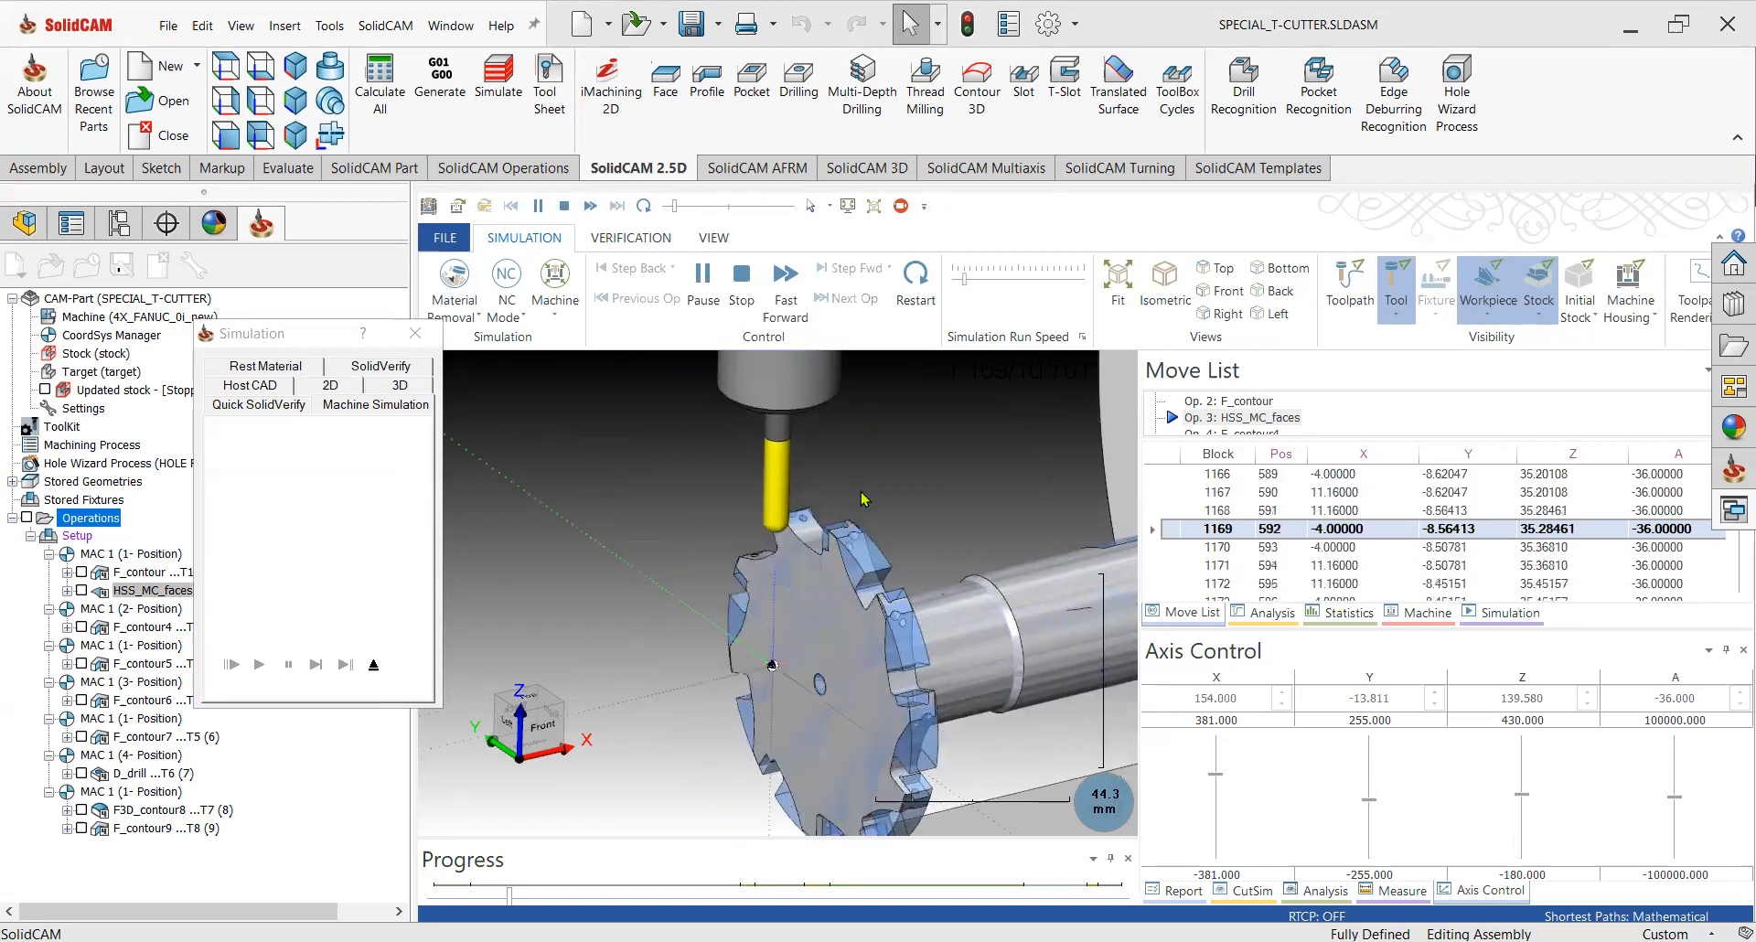
left_click(1006, 279)
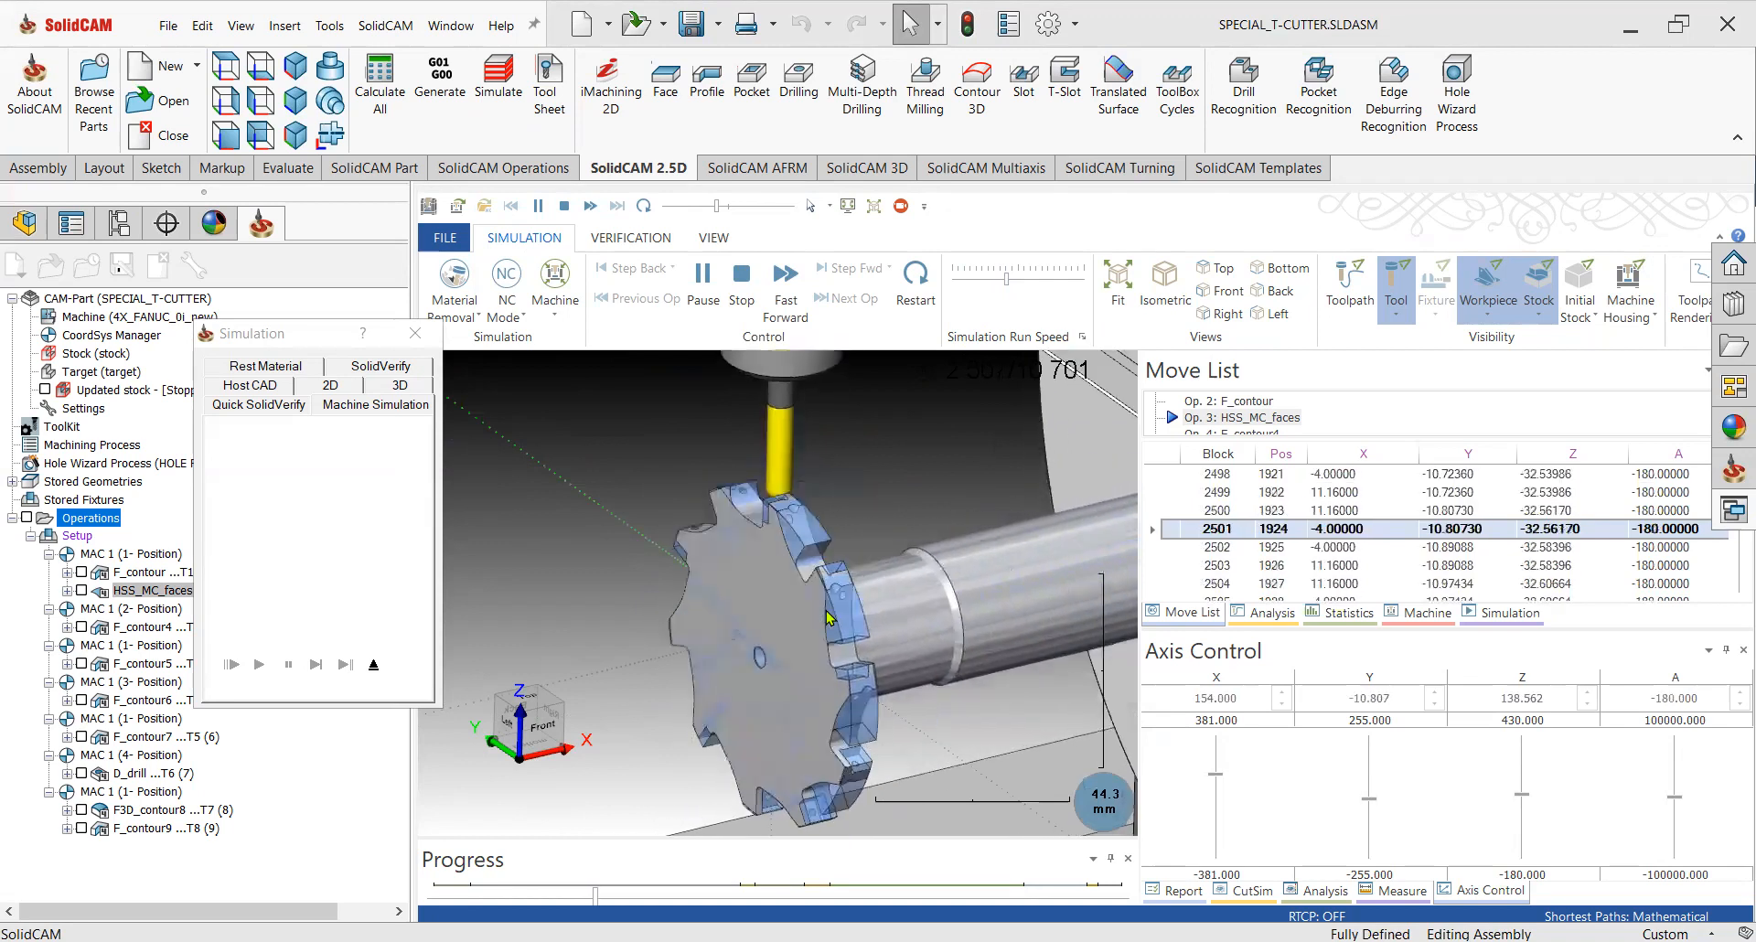
scroll(819, 529, "down", 3)
scroll(819, 528, "down", 5)
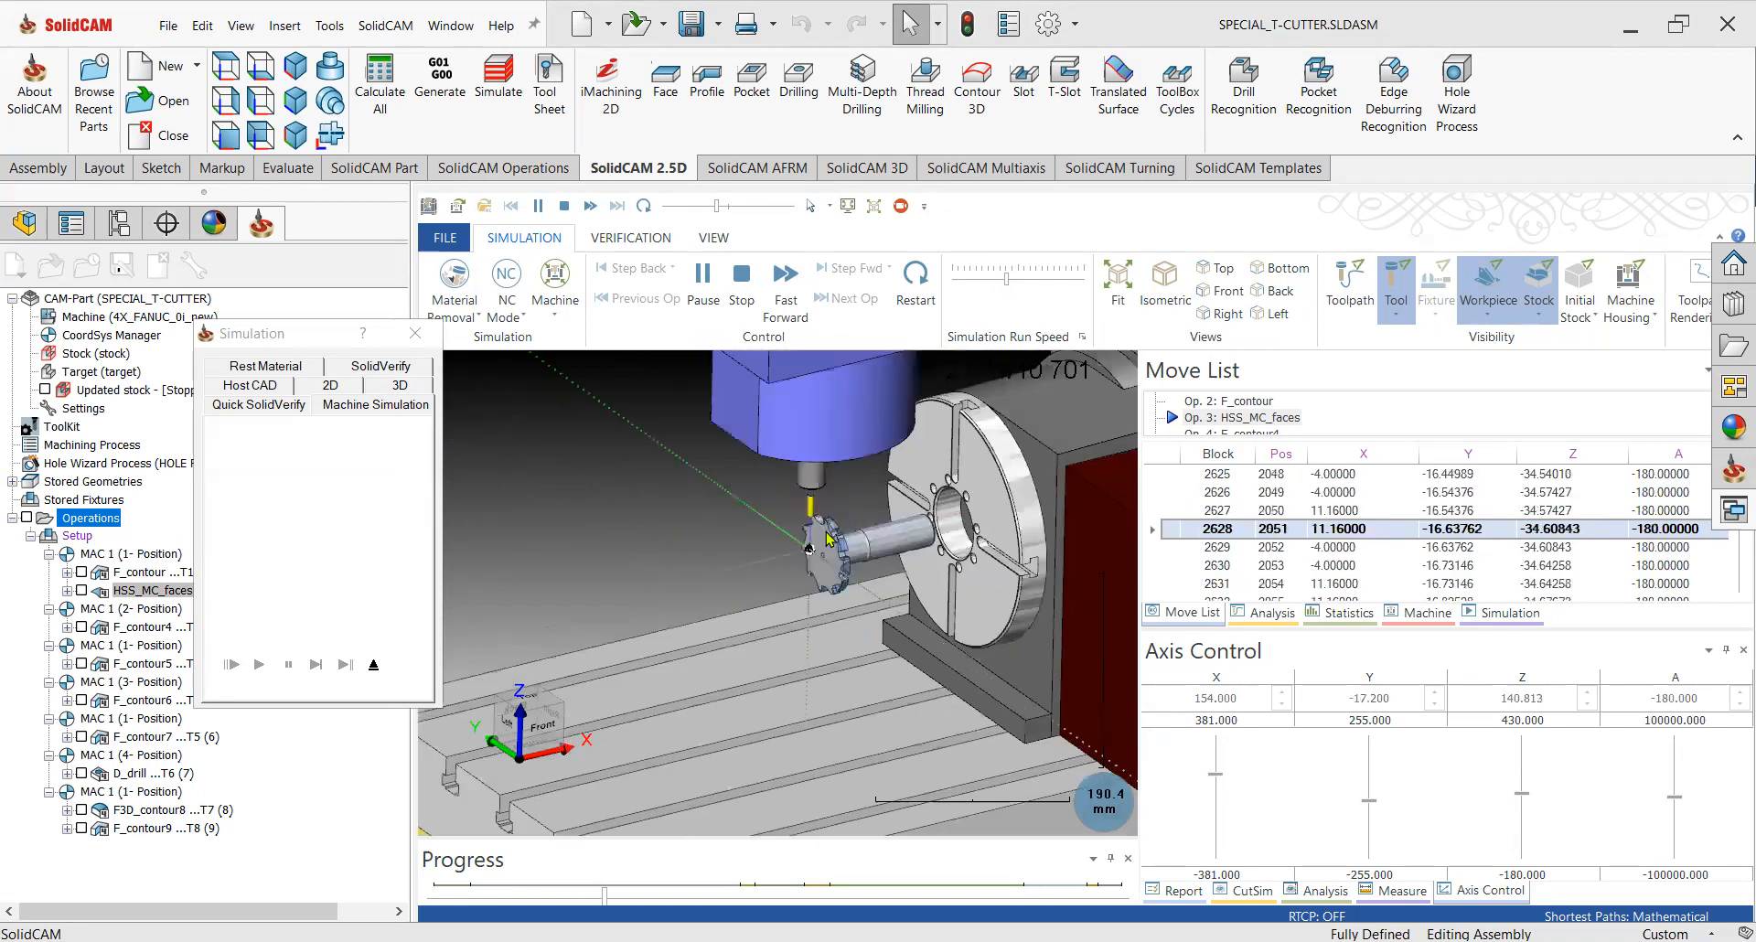
scroll(828, 538, "down", 3)
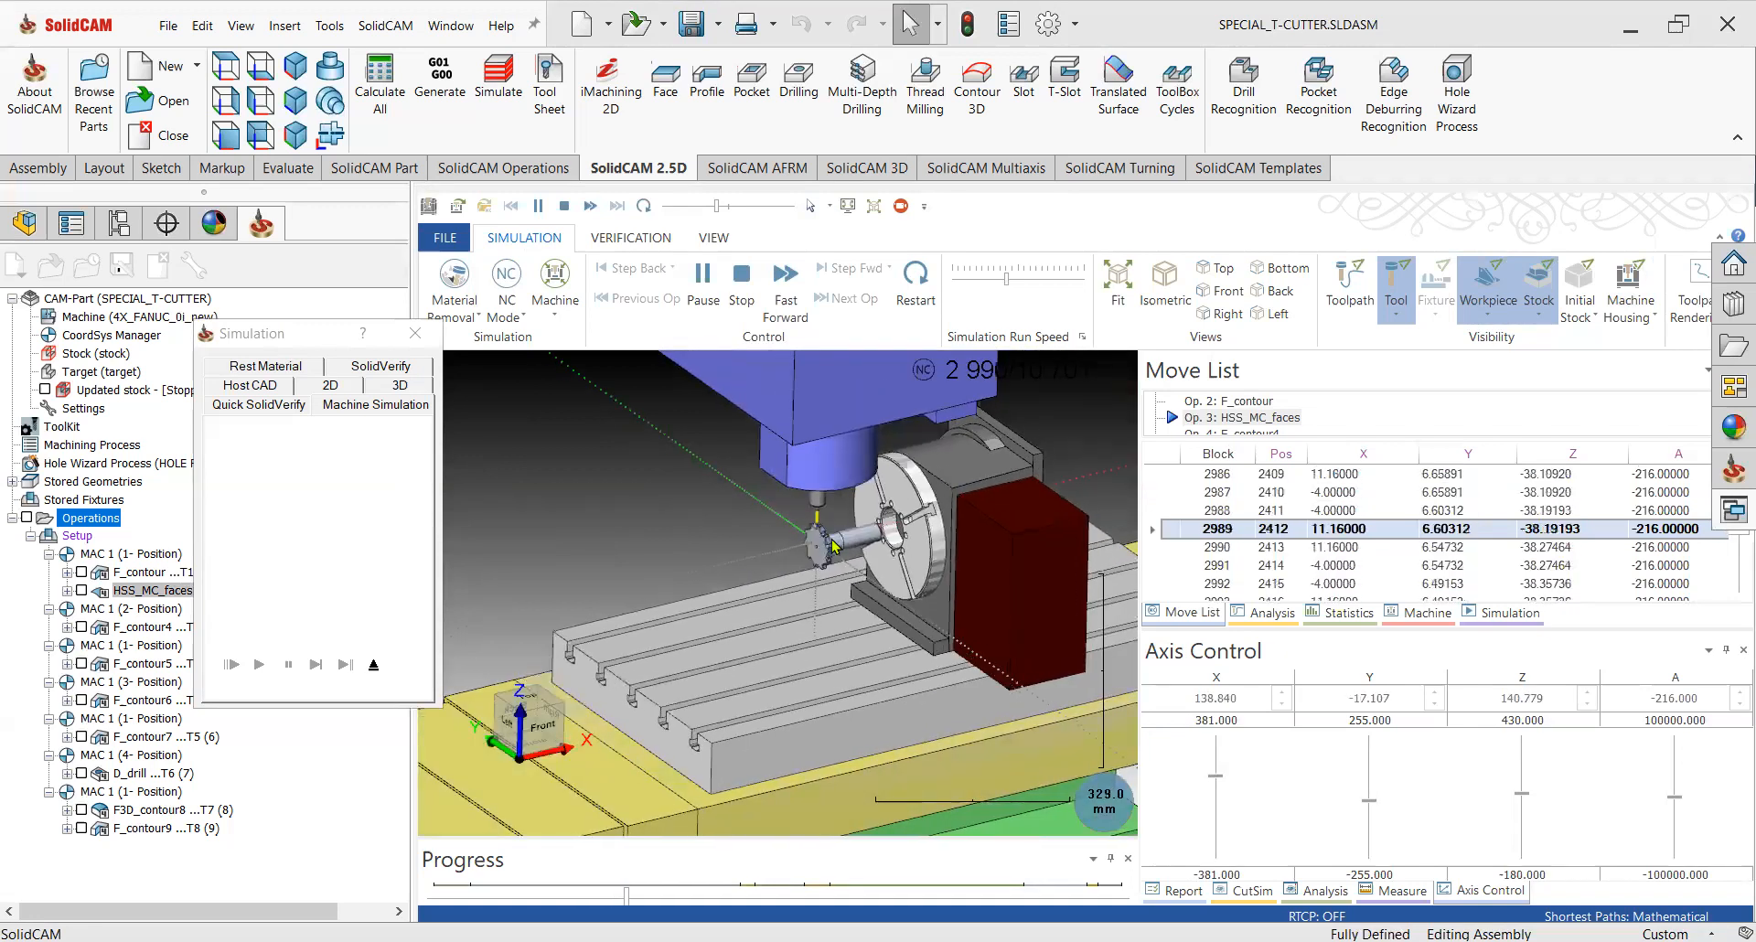
left_click_drag(1000, 285, 988, 284)
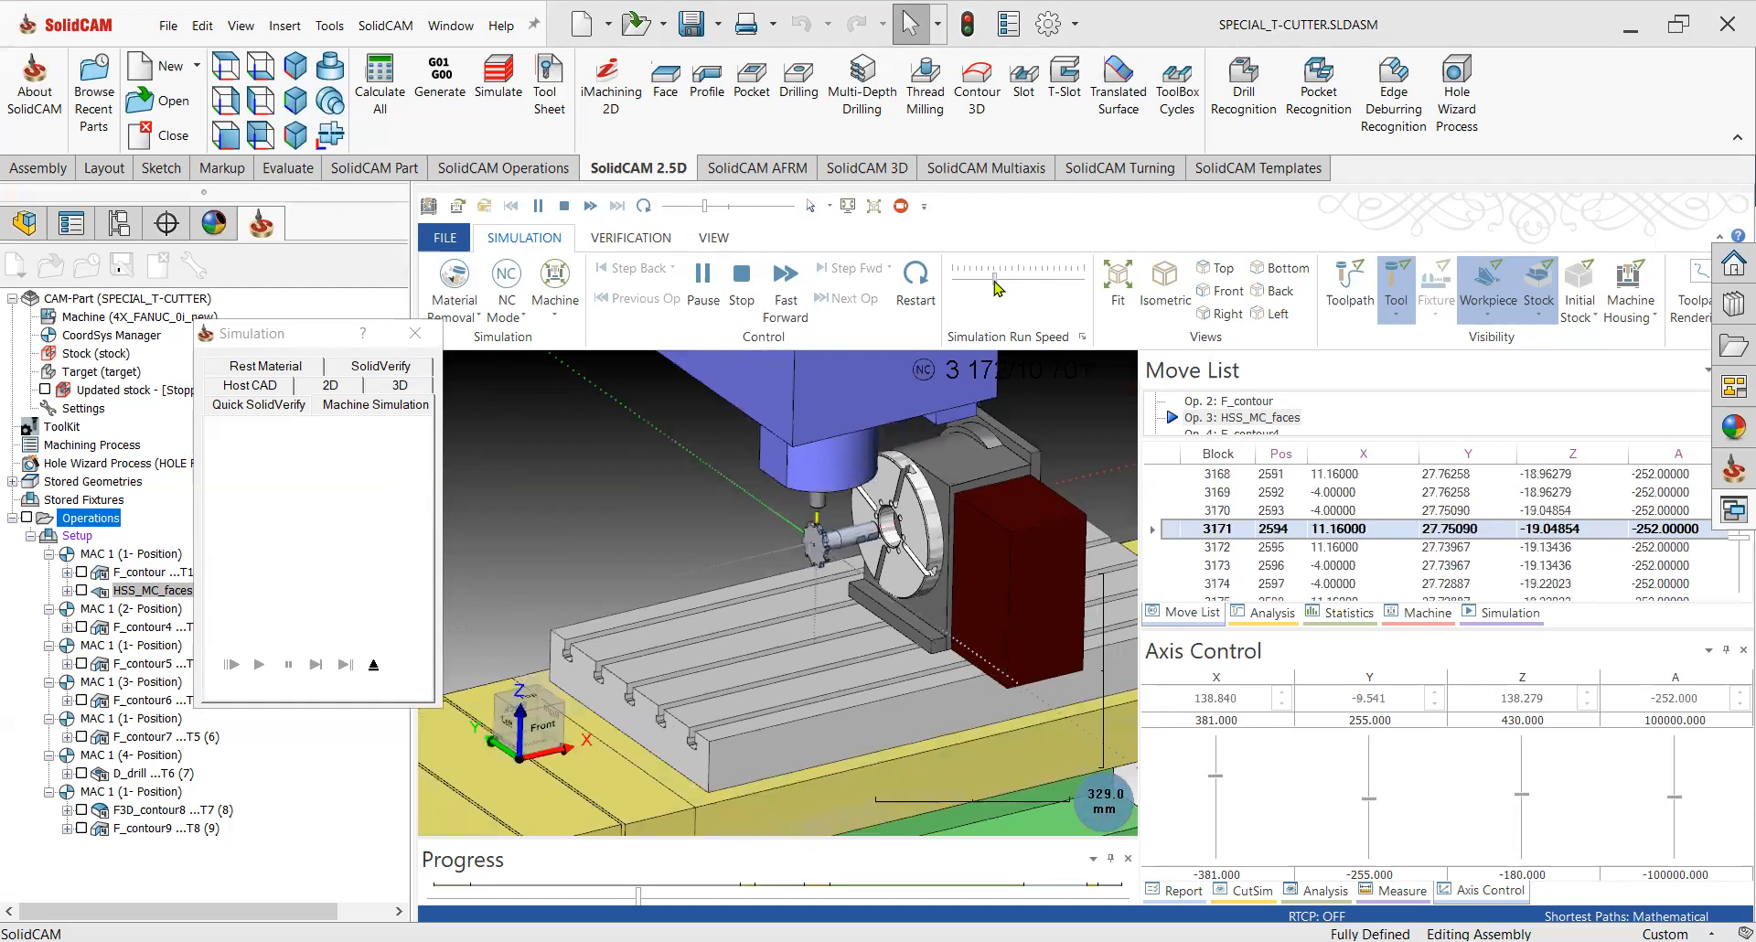
scroll(851, 560, "up", 2)
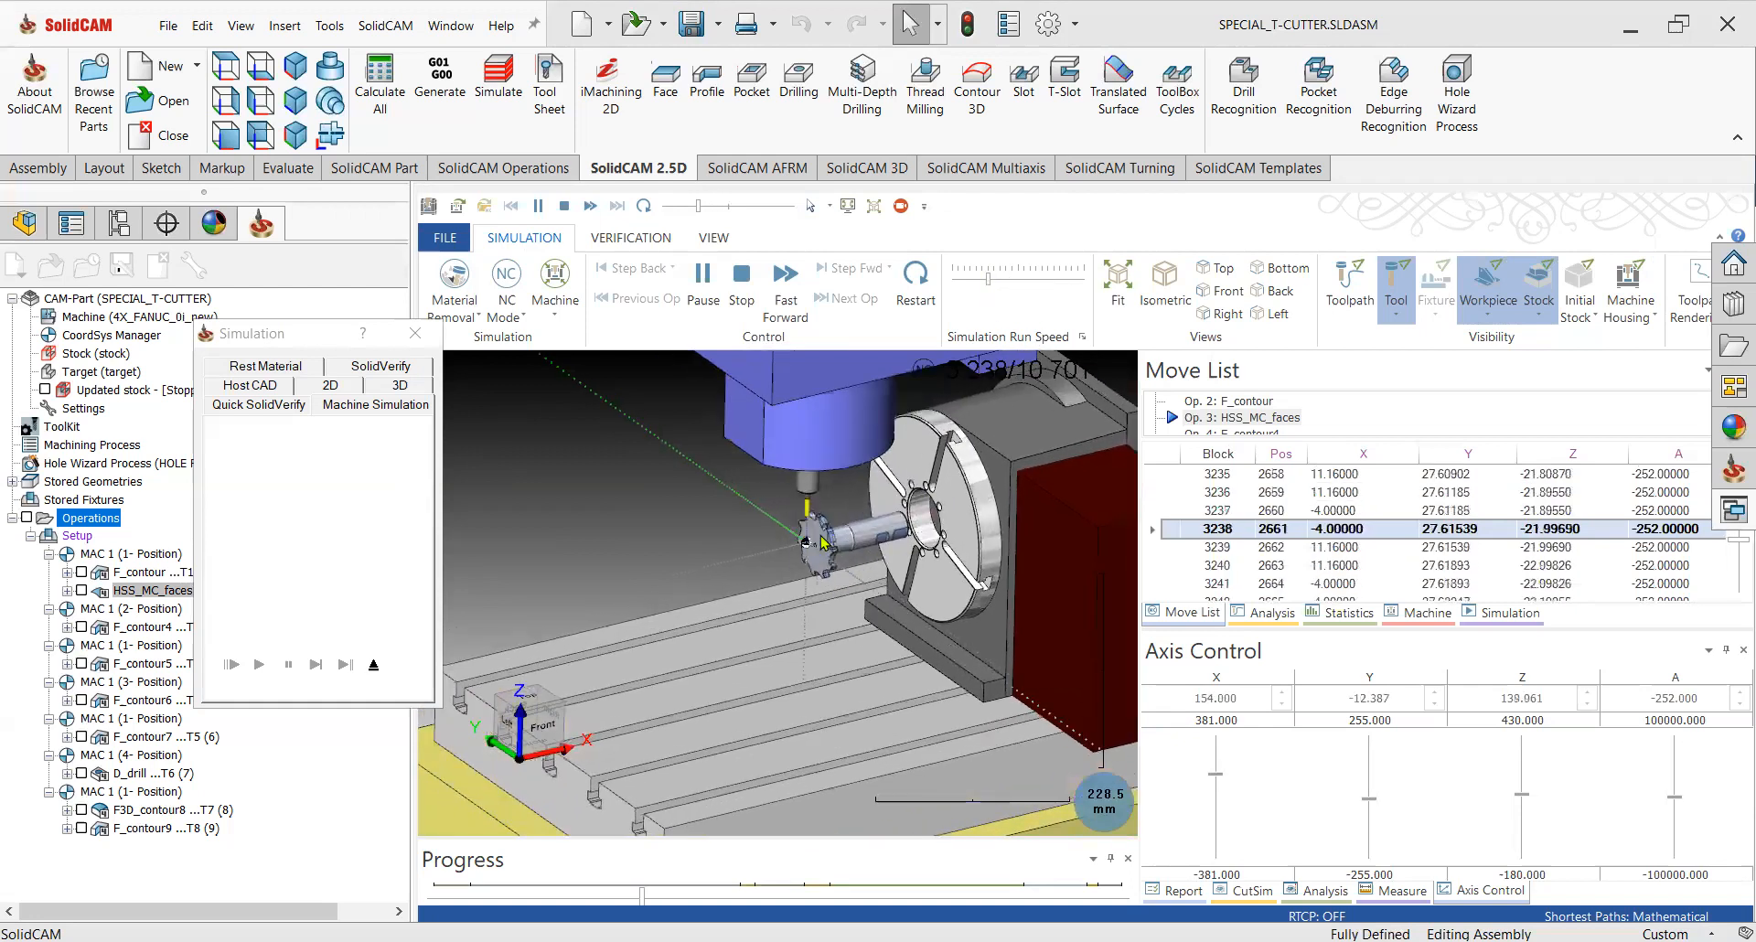
scroll(822, 543, "up", 3)
left_click_drag(988, 280, 1022, 286)
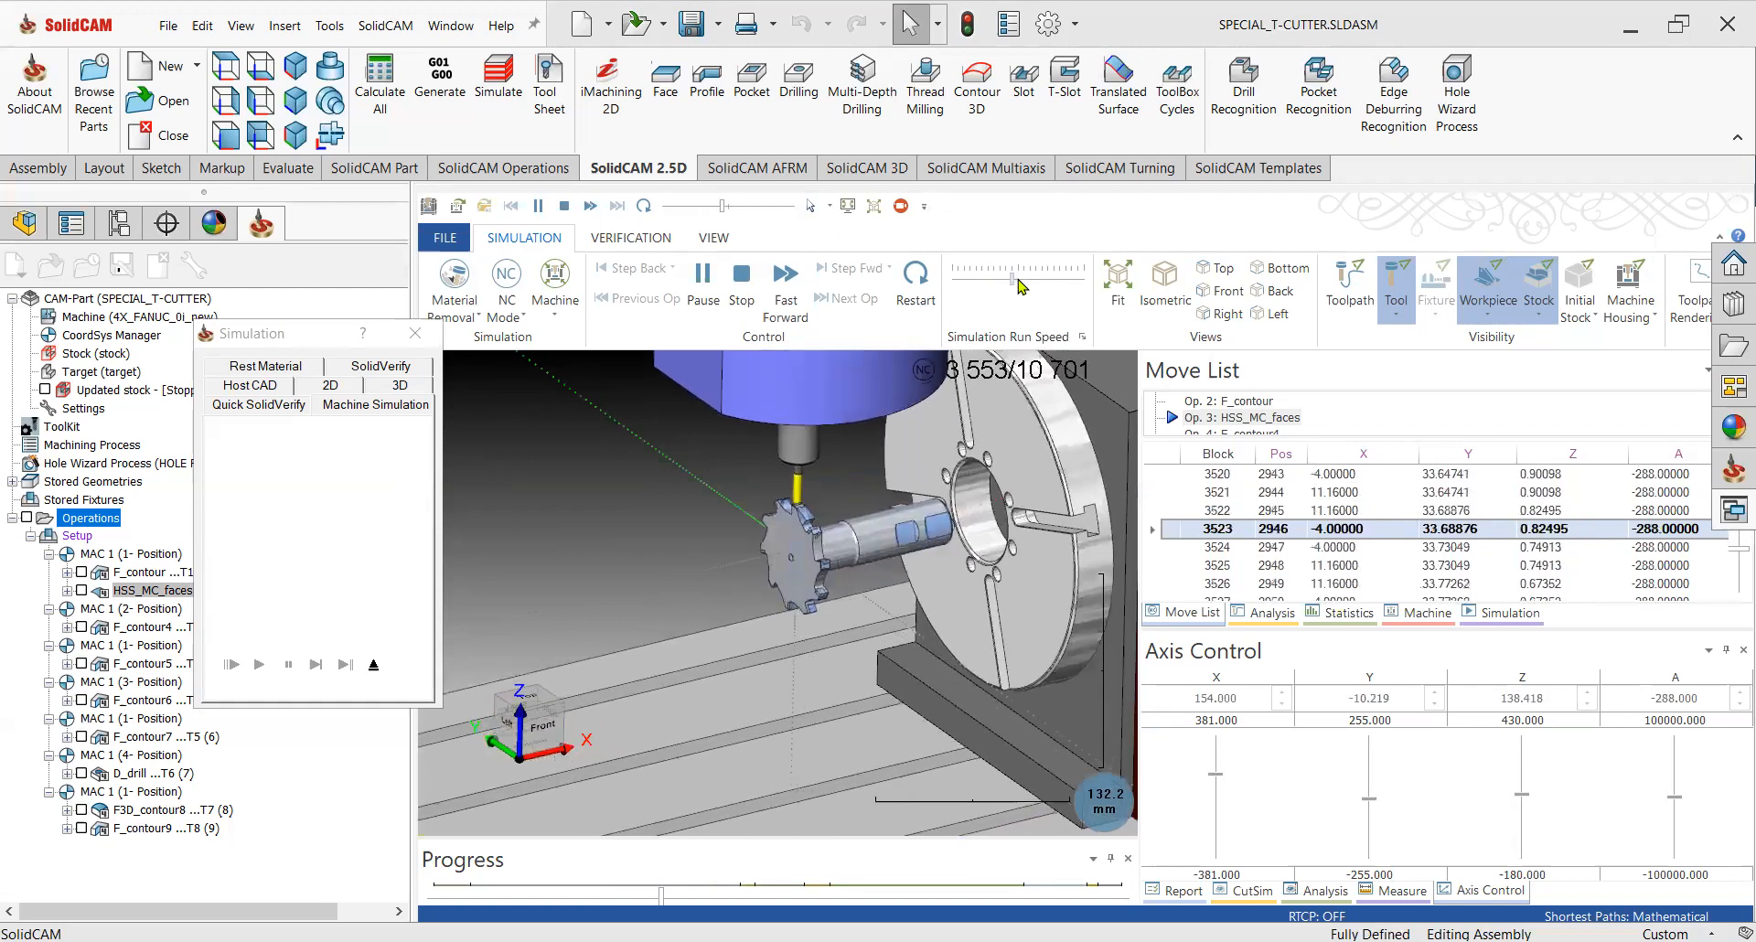
left_click_drag(1018, 282, 1050, 284)
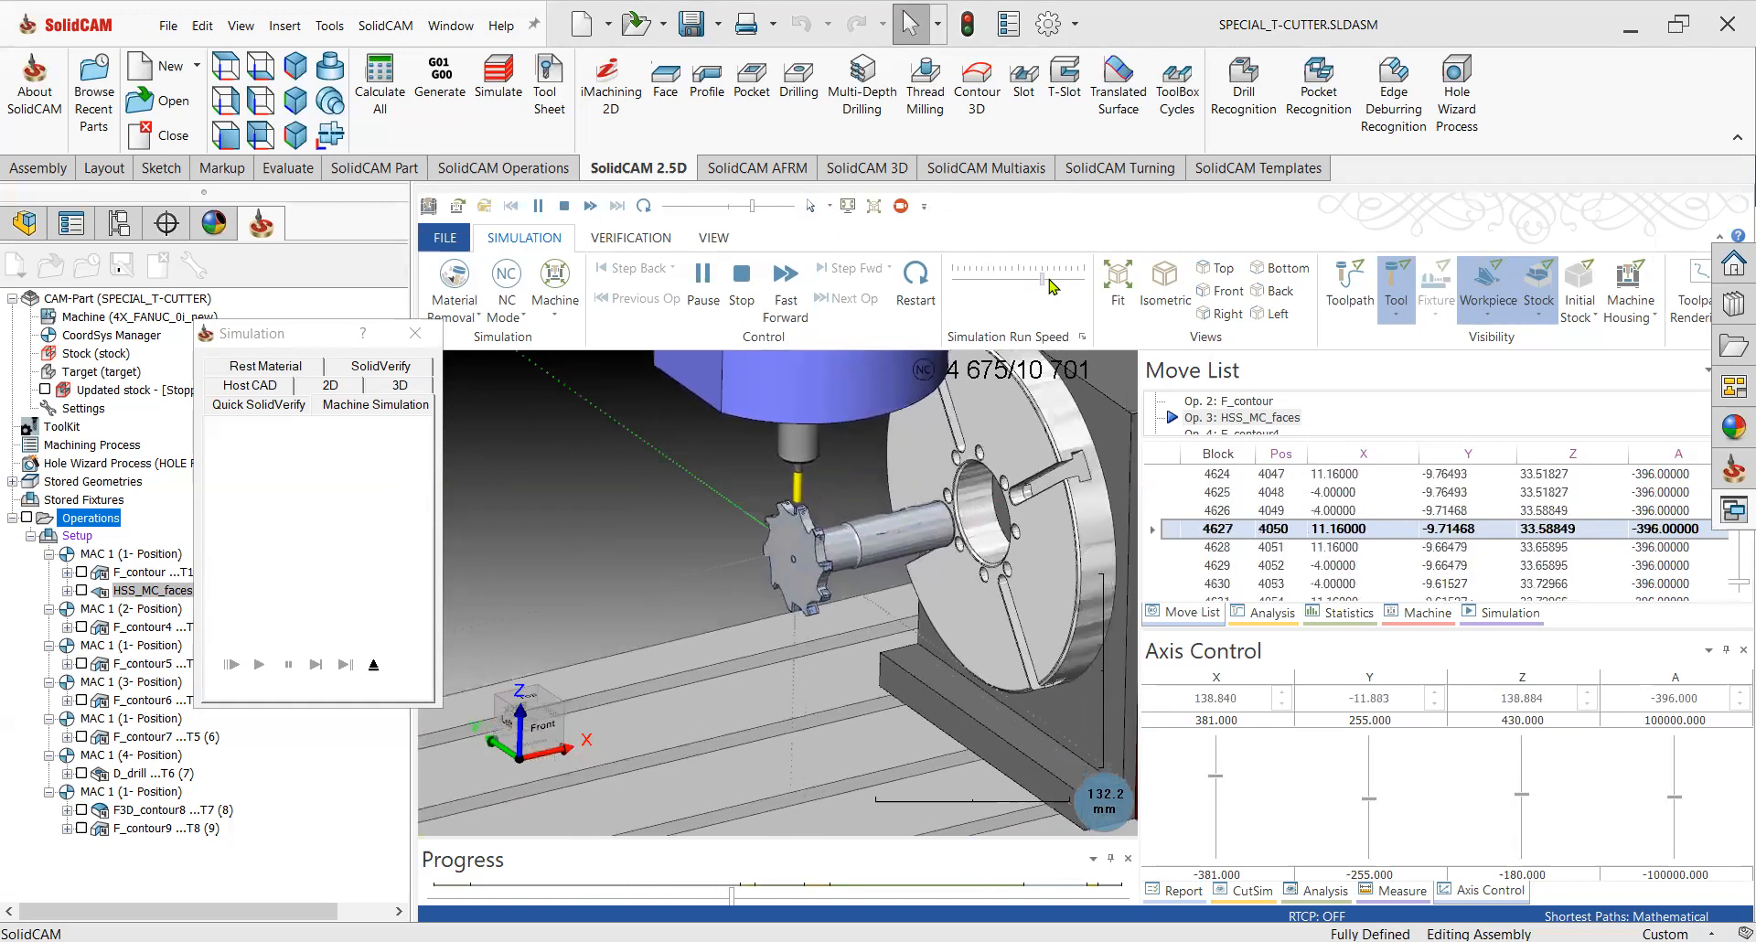
Reduce the simulation run speed, zoom in on the cutter and pause the machine simulation.
mouse_move(1050, 286)
left_mouse_down()
mouse_move(999, 287)
mouse_move(1022, 286)
left_mouse_up()
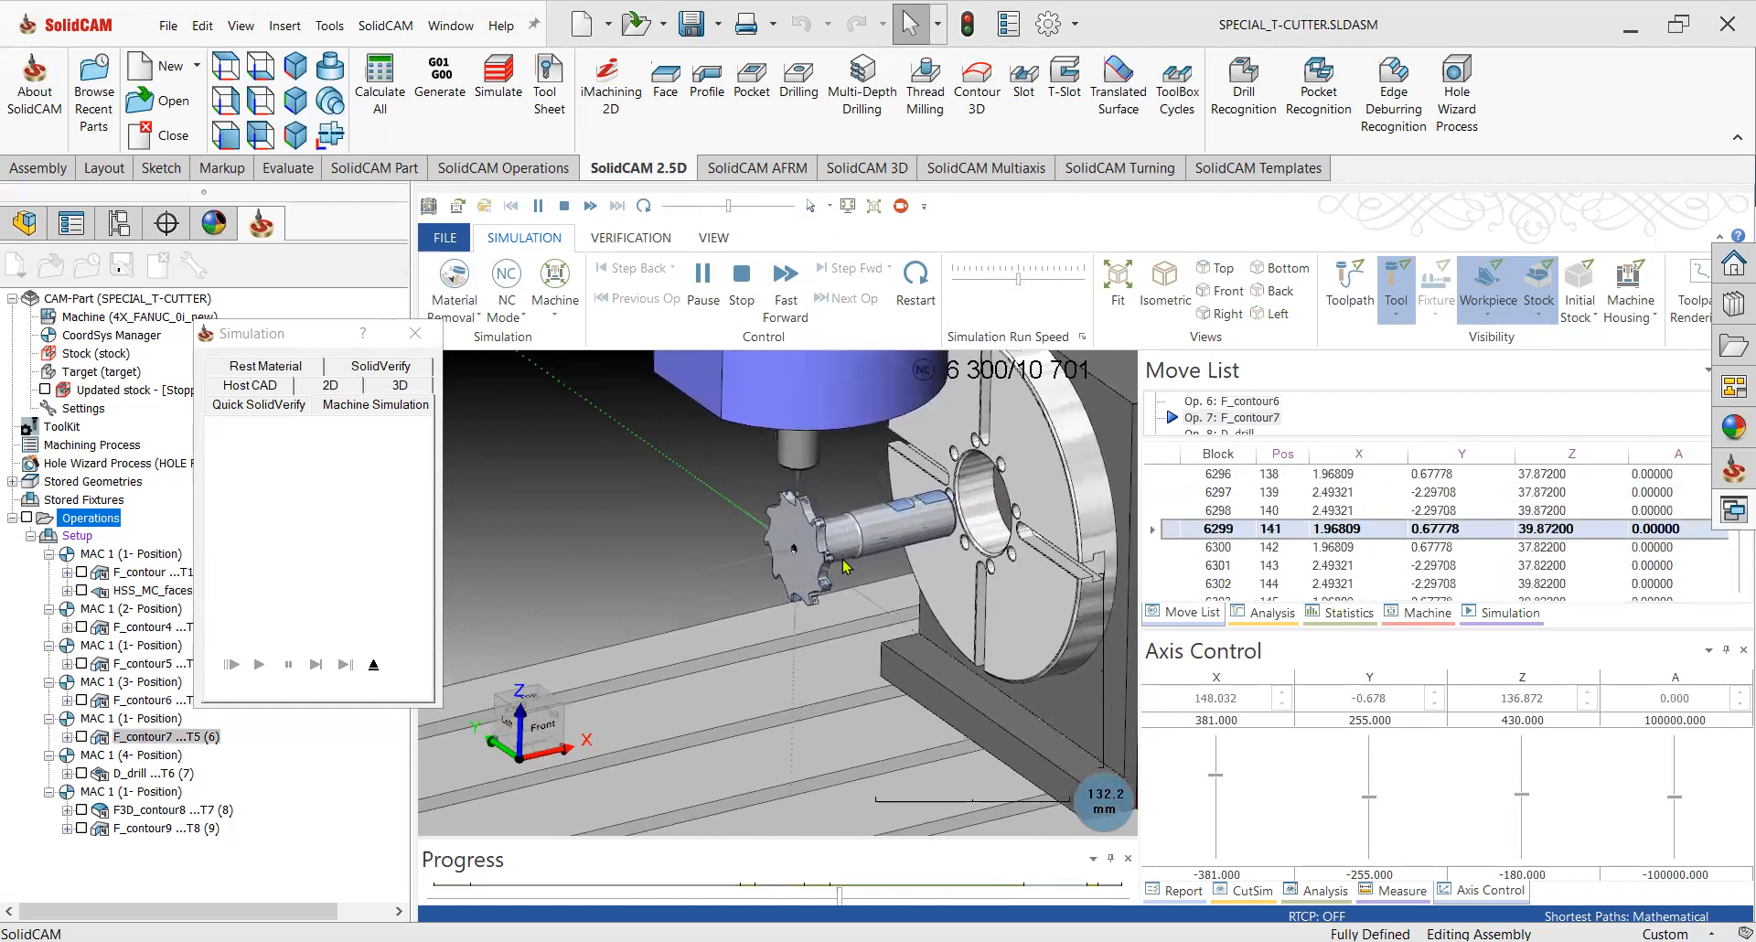
scroll(779, 450, "up", 3)
scroll(777, 453, "up", 3)
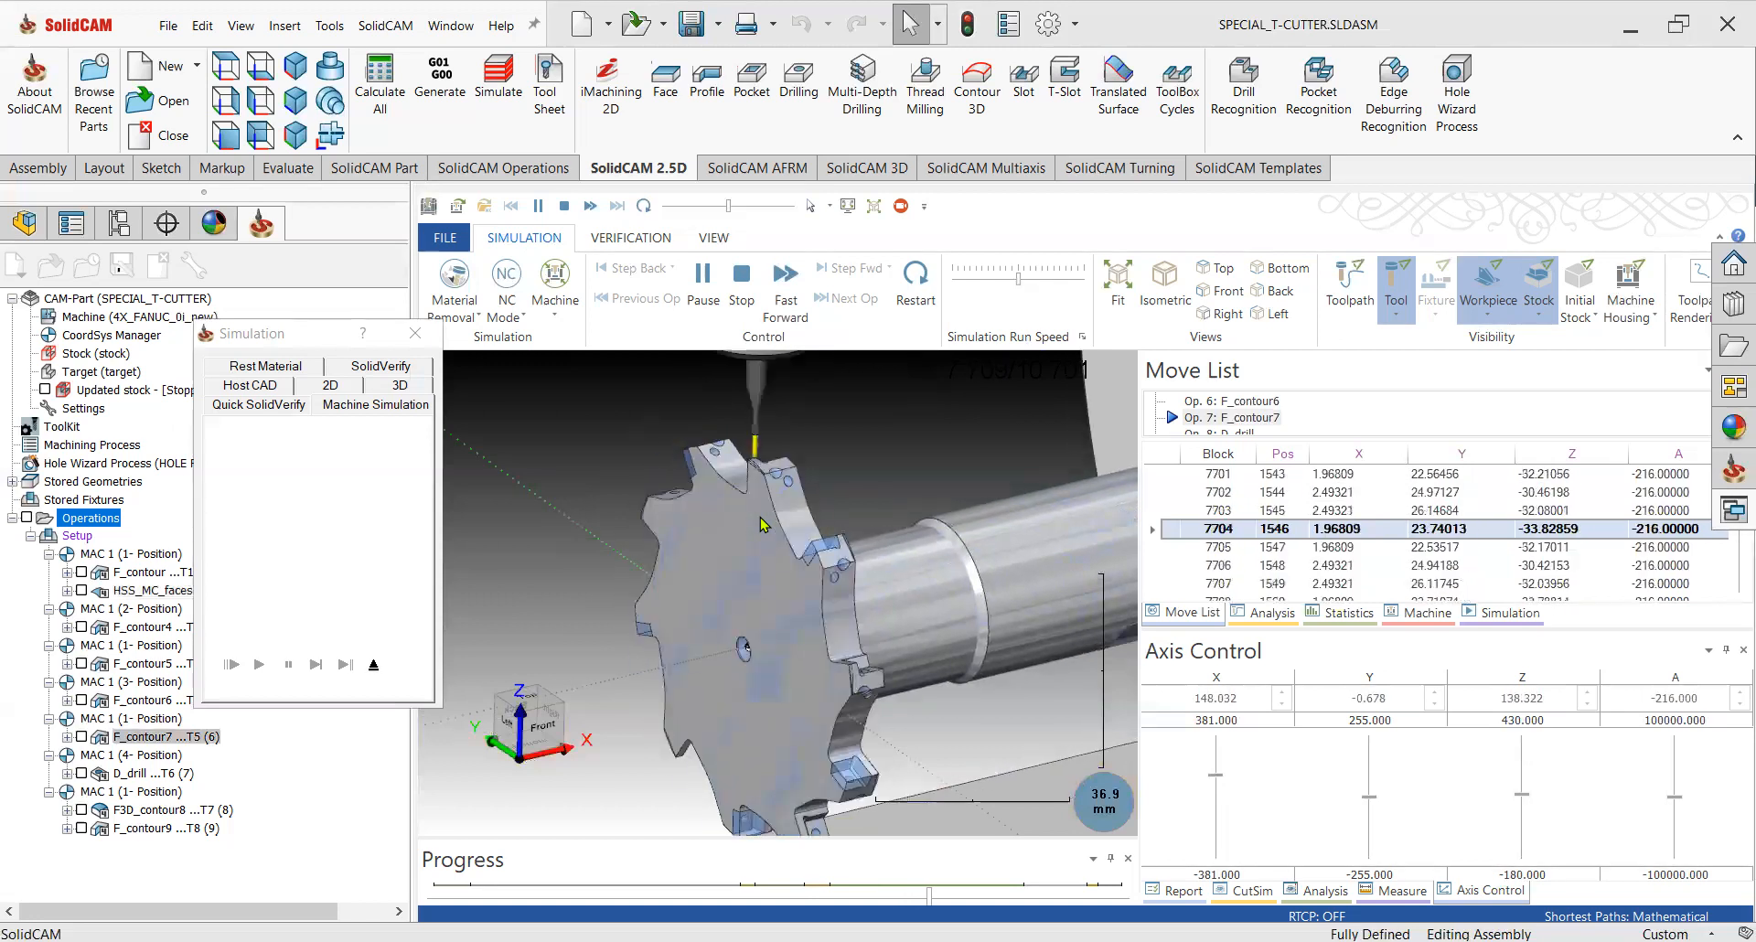
scroll(776, 535, "down", 5)
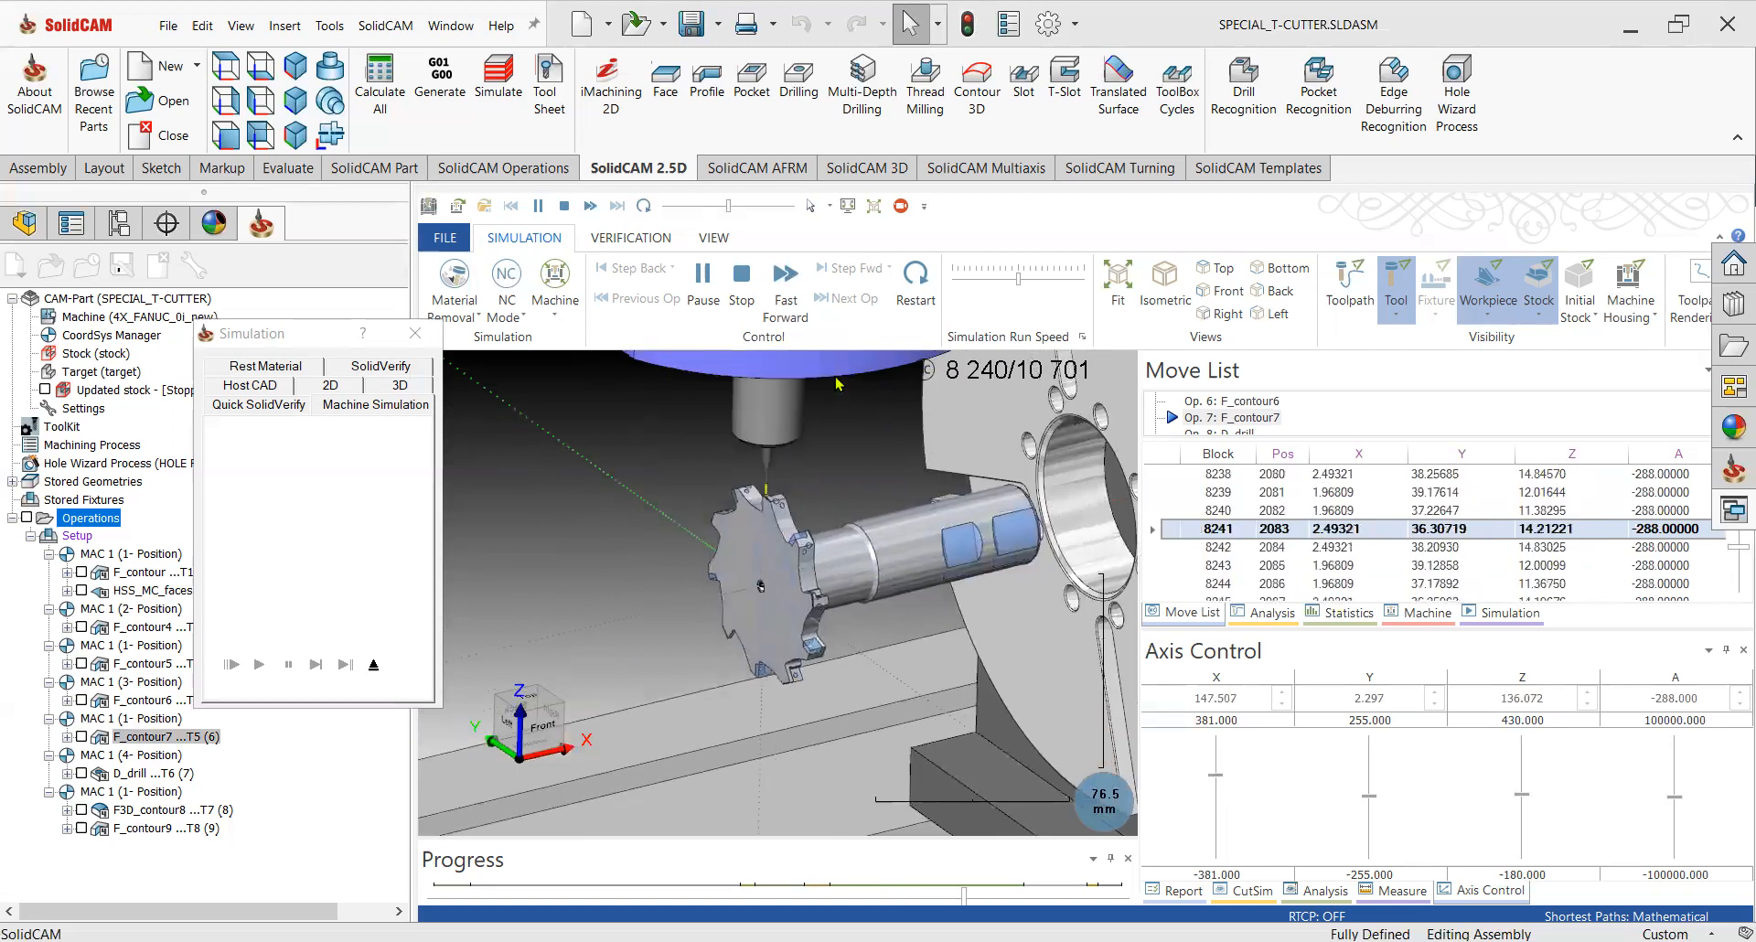
left_click(703, 293)
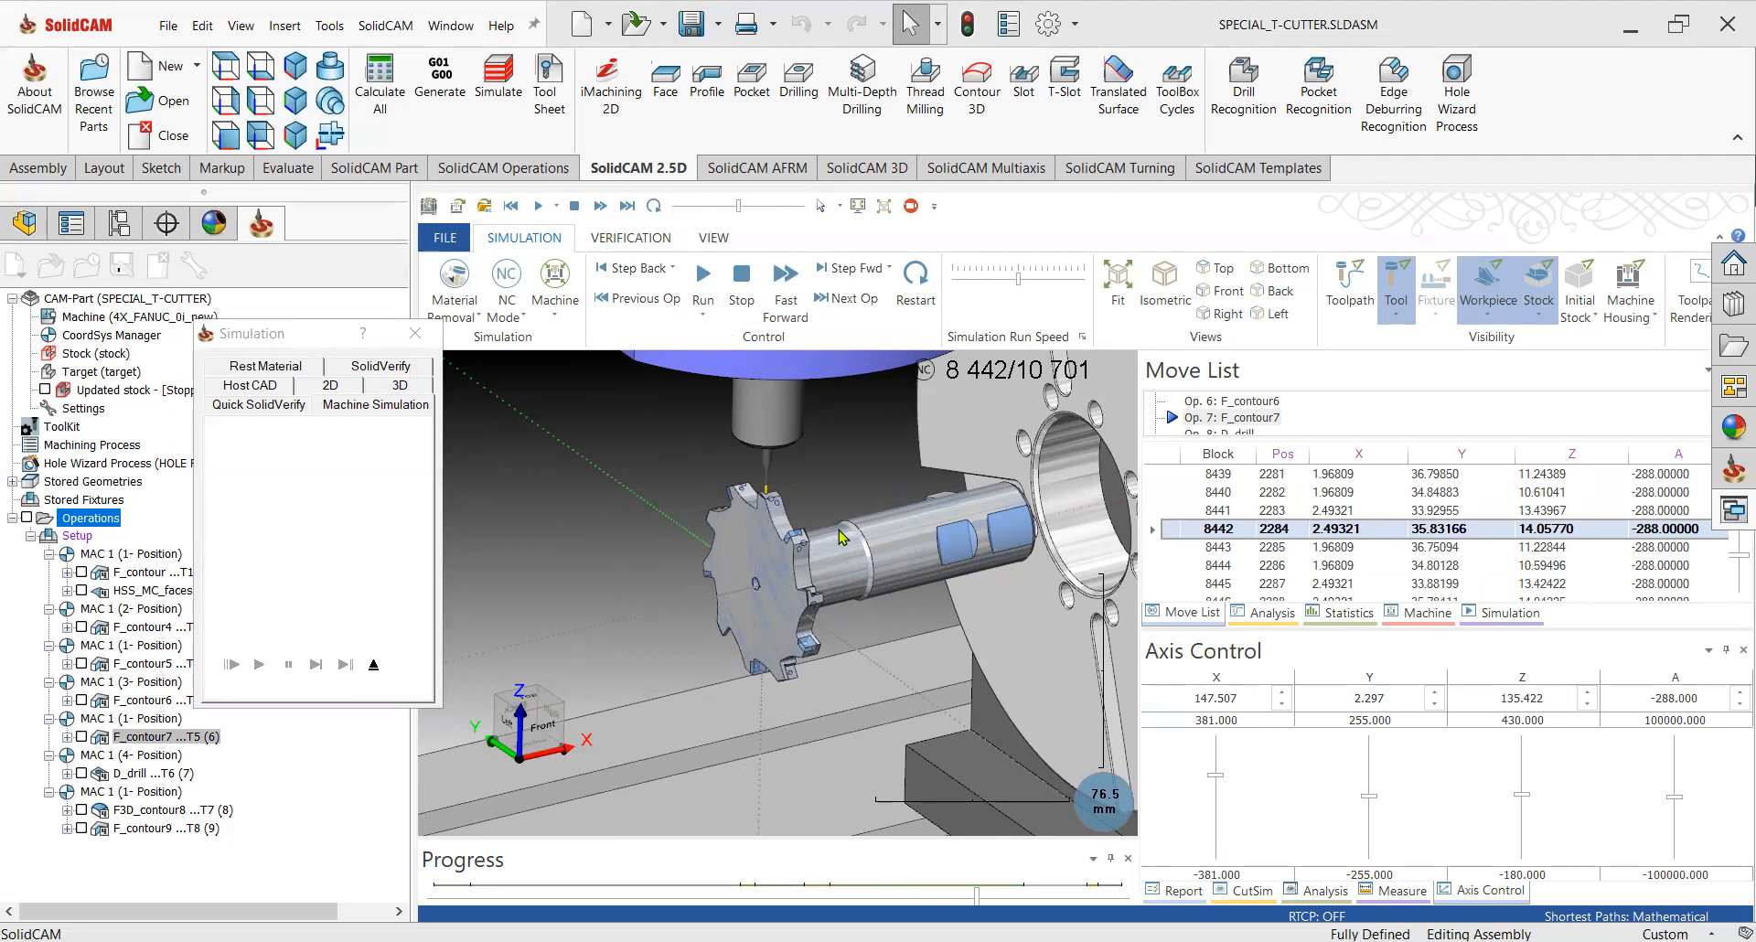
Manually jog the machine's Z axis up and down to check the spindle's clearance around the rotary table.
scroll(773, 528, "down", 5)
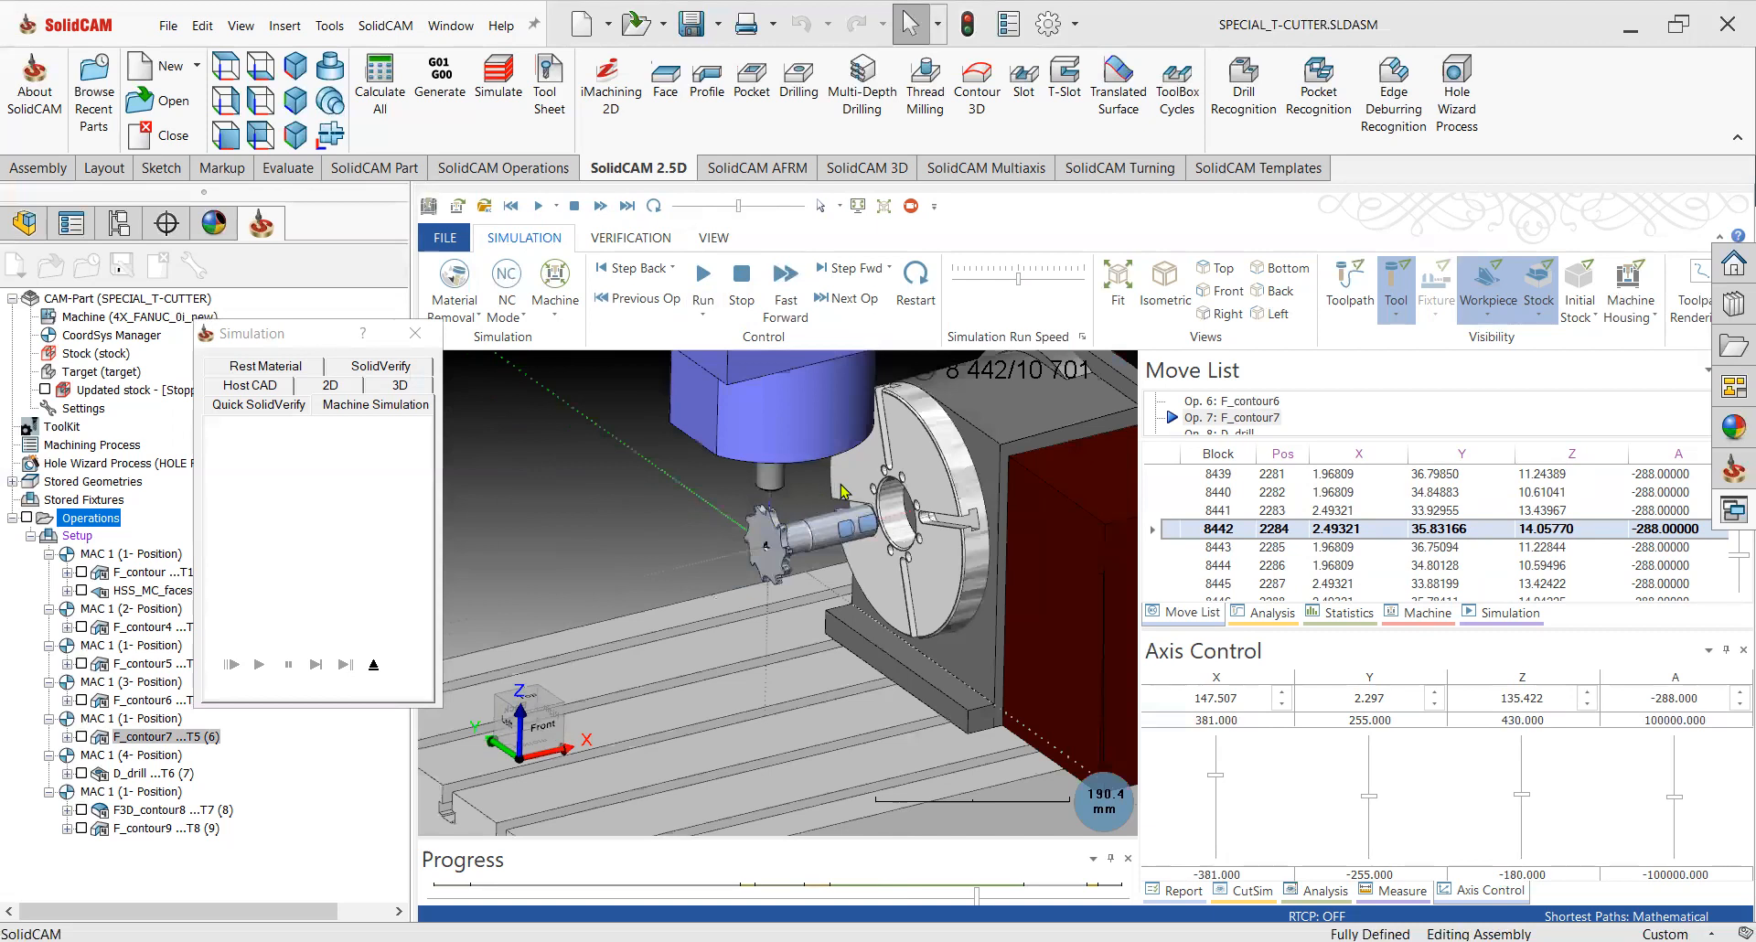
middle_click_drag(842, 517, 802, 492)
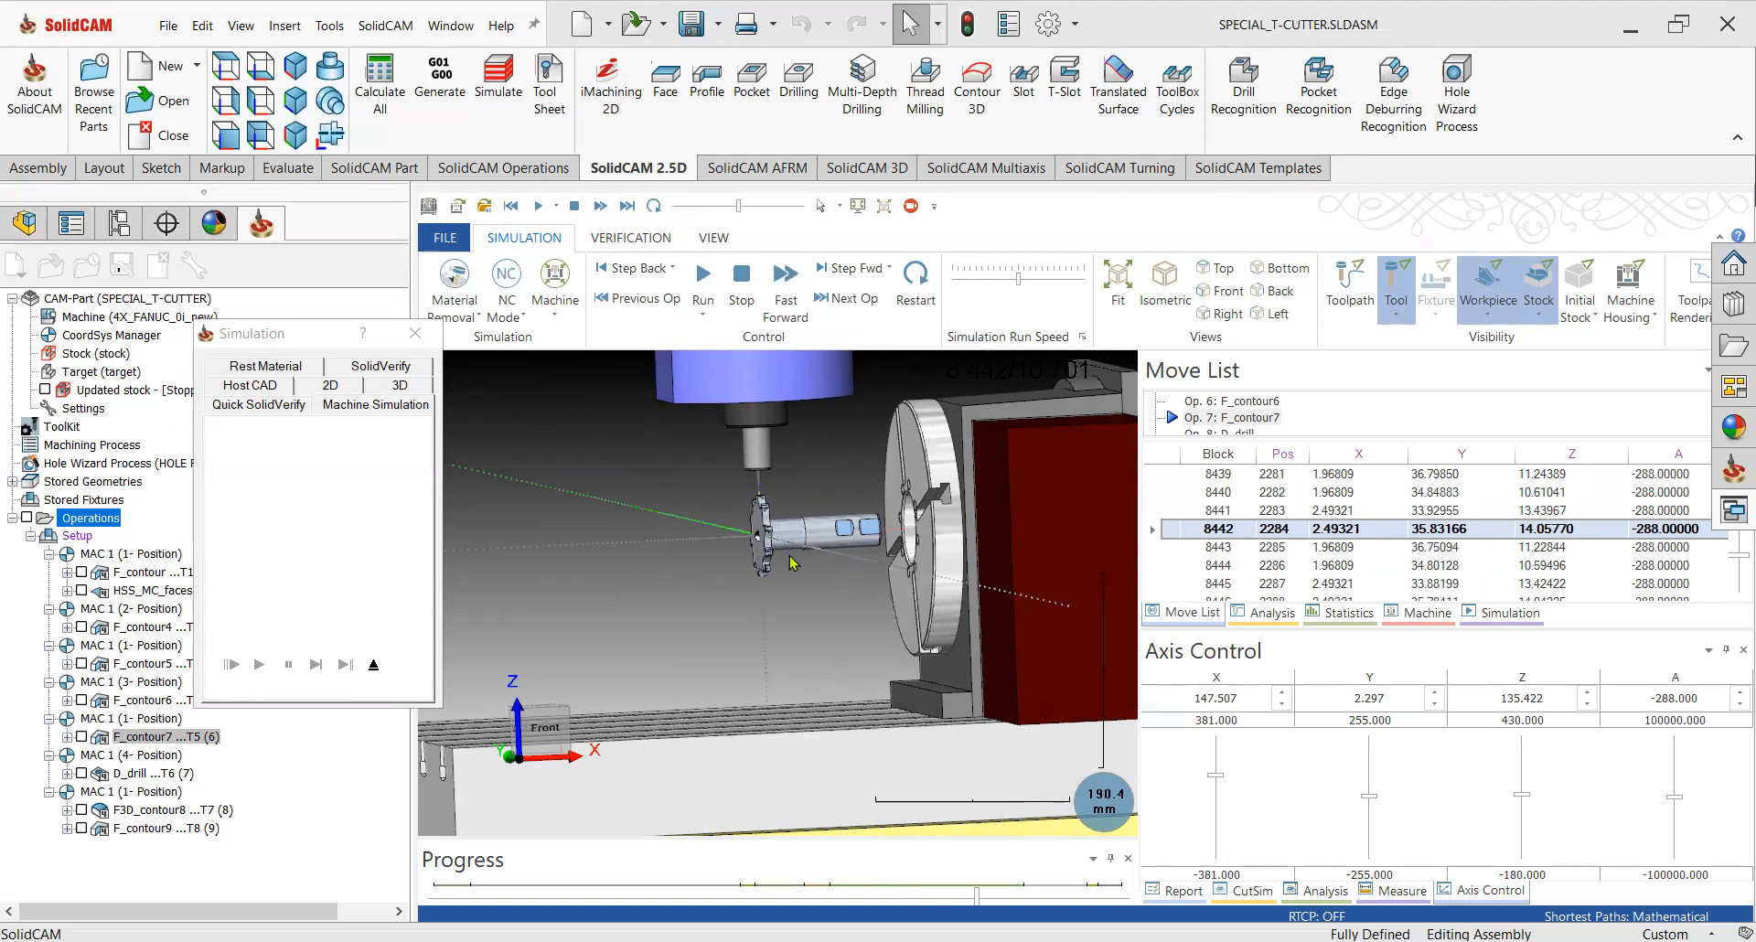
middle_click_drag(809, 502, 837, 523)
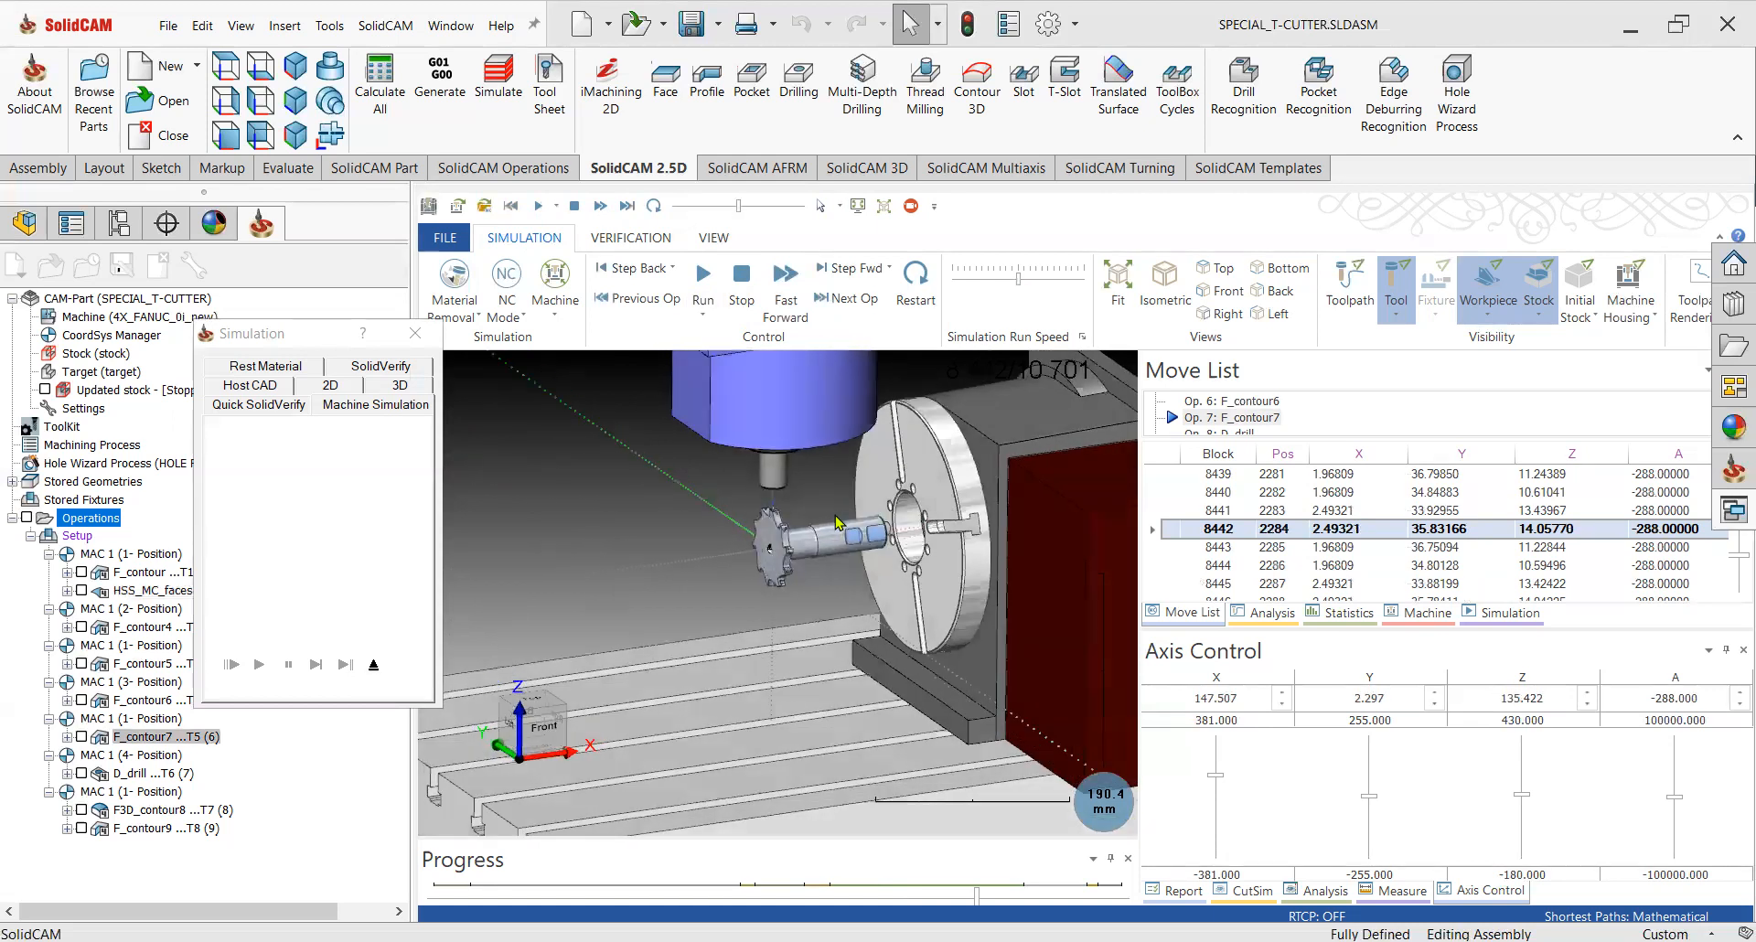
left_click(1522, 795)
left_click_drag(1521, 793, 1525, 777)
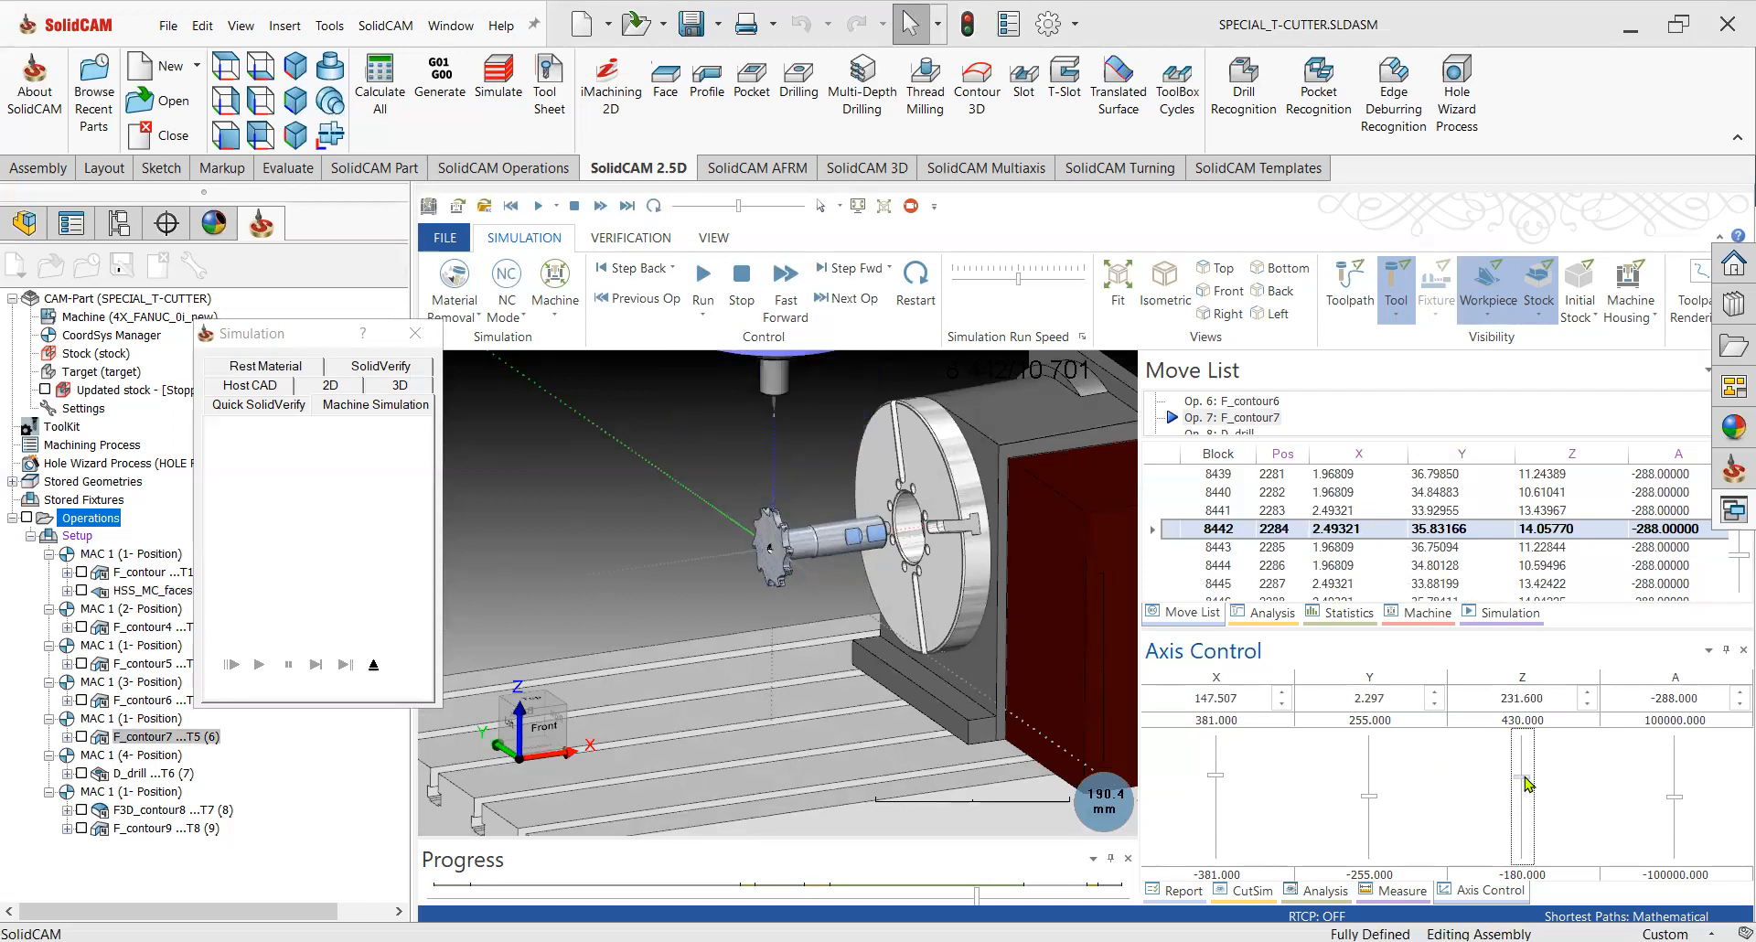
scroll(1525, 781, "down", 9)
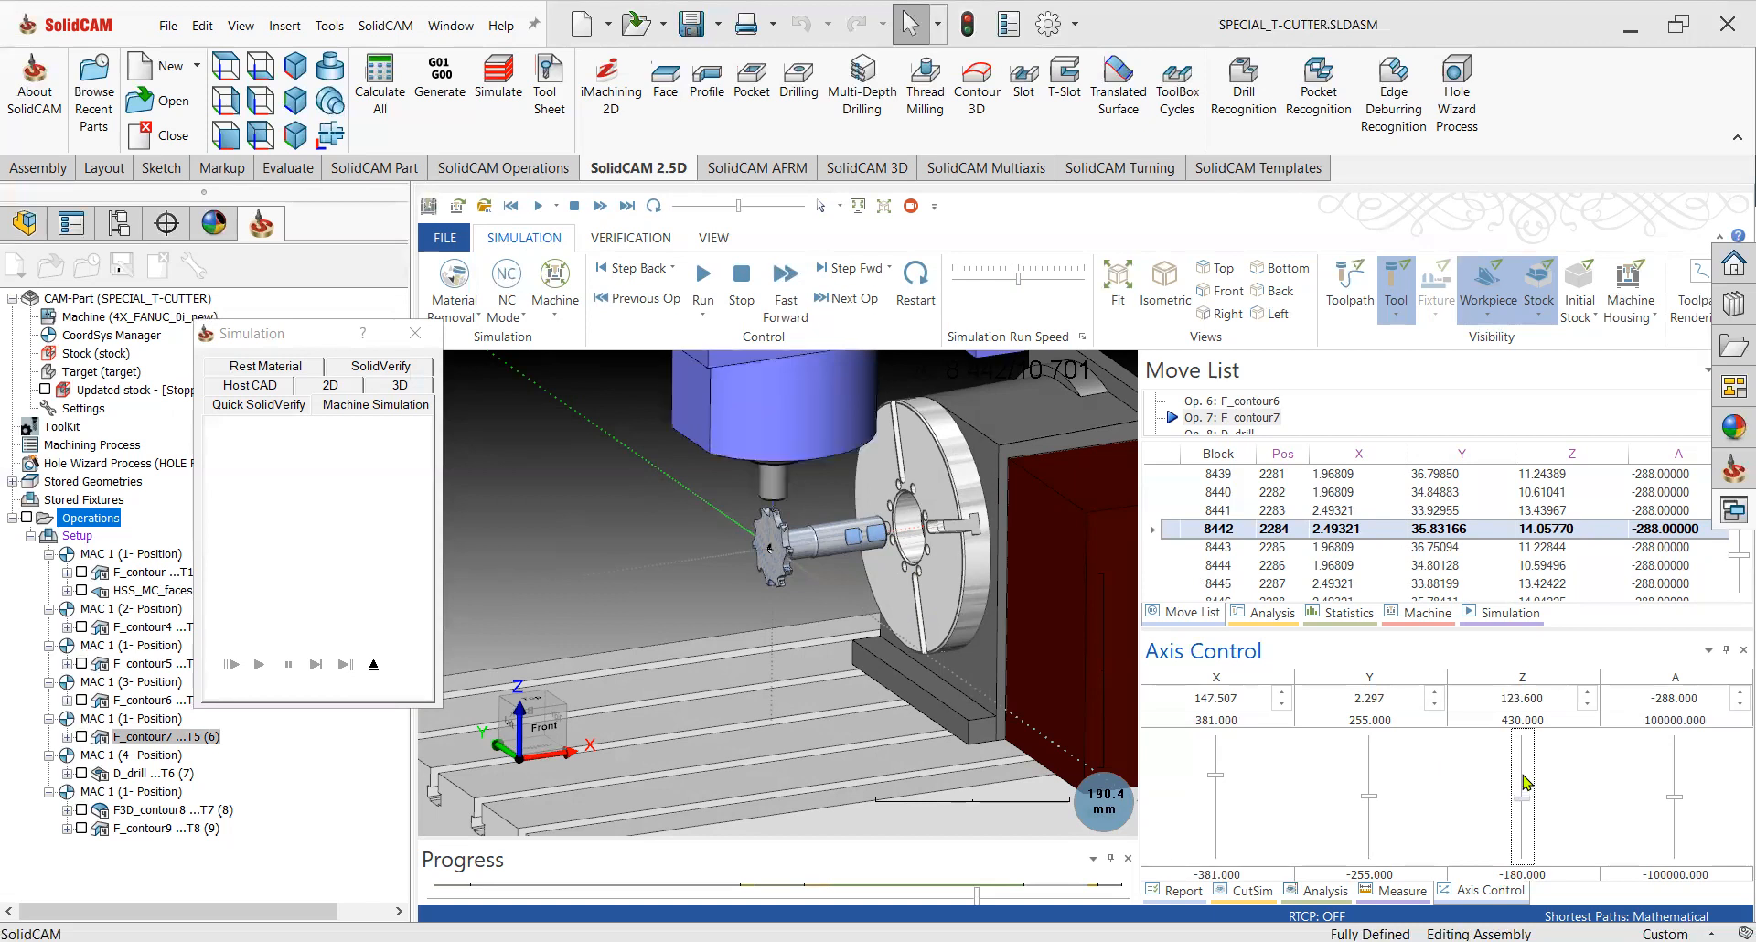
scroll(1525, 781, "down", 4)
scroll(1524, 781, "down", 4)
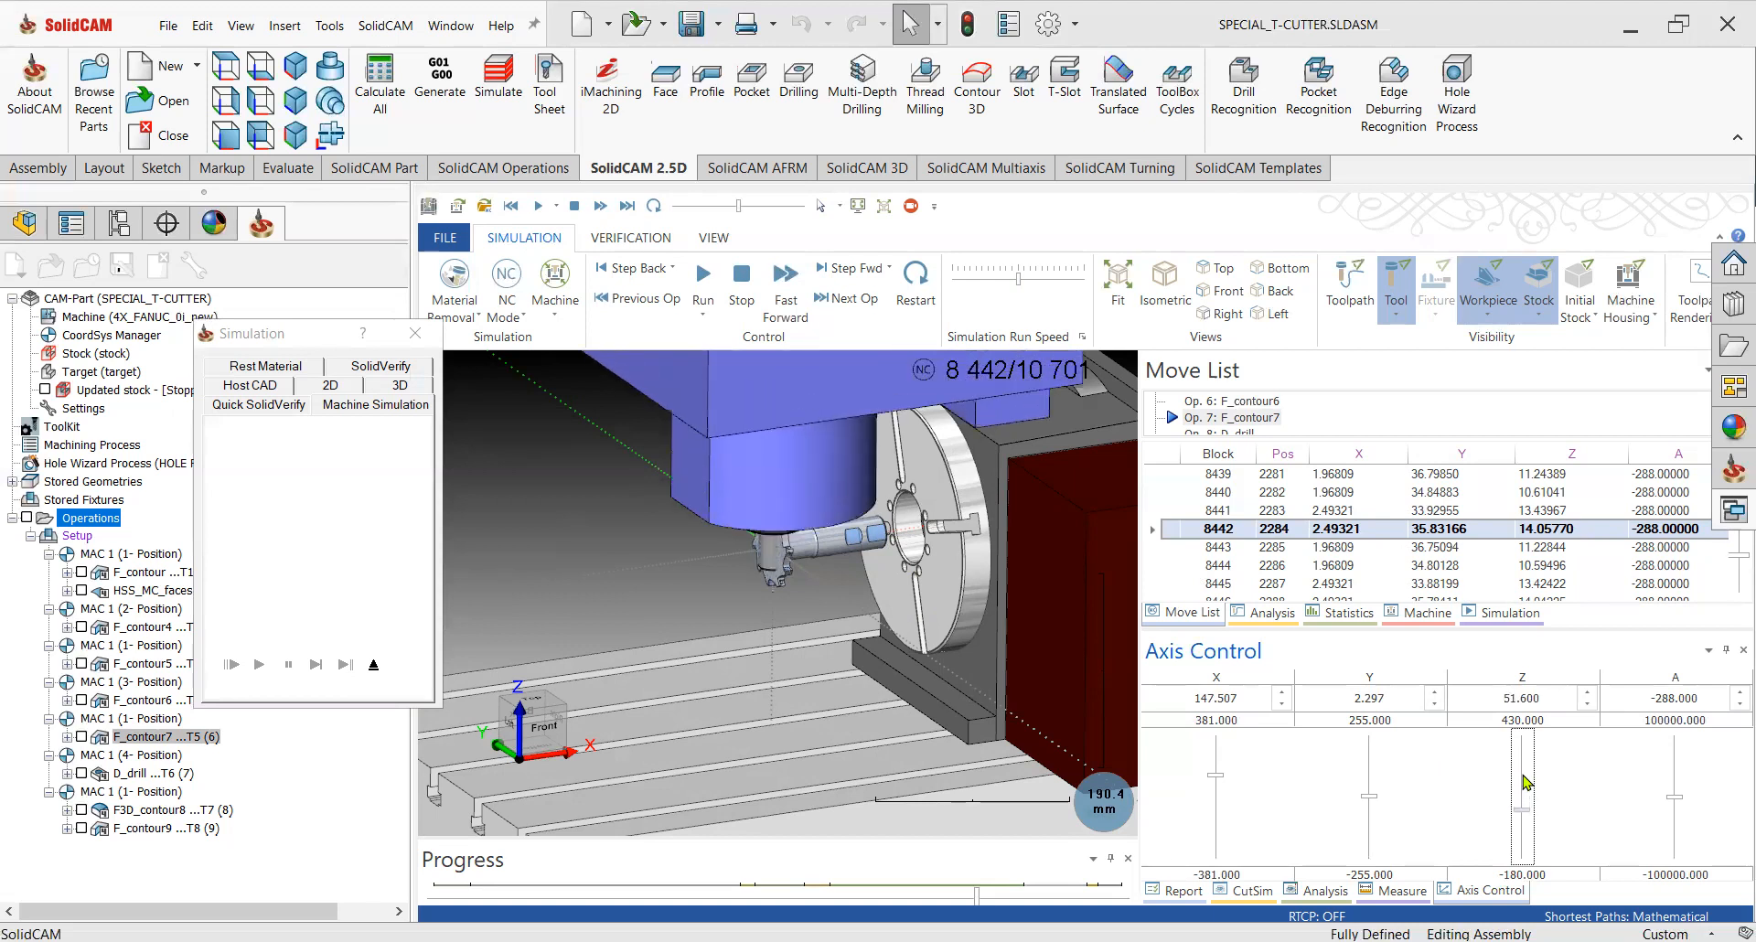
scroll(919, 524, "down", 4)
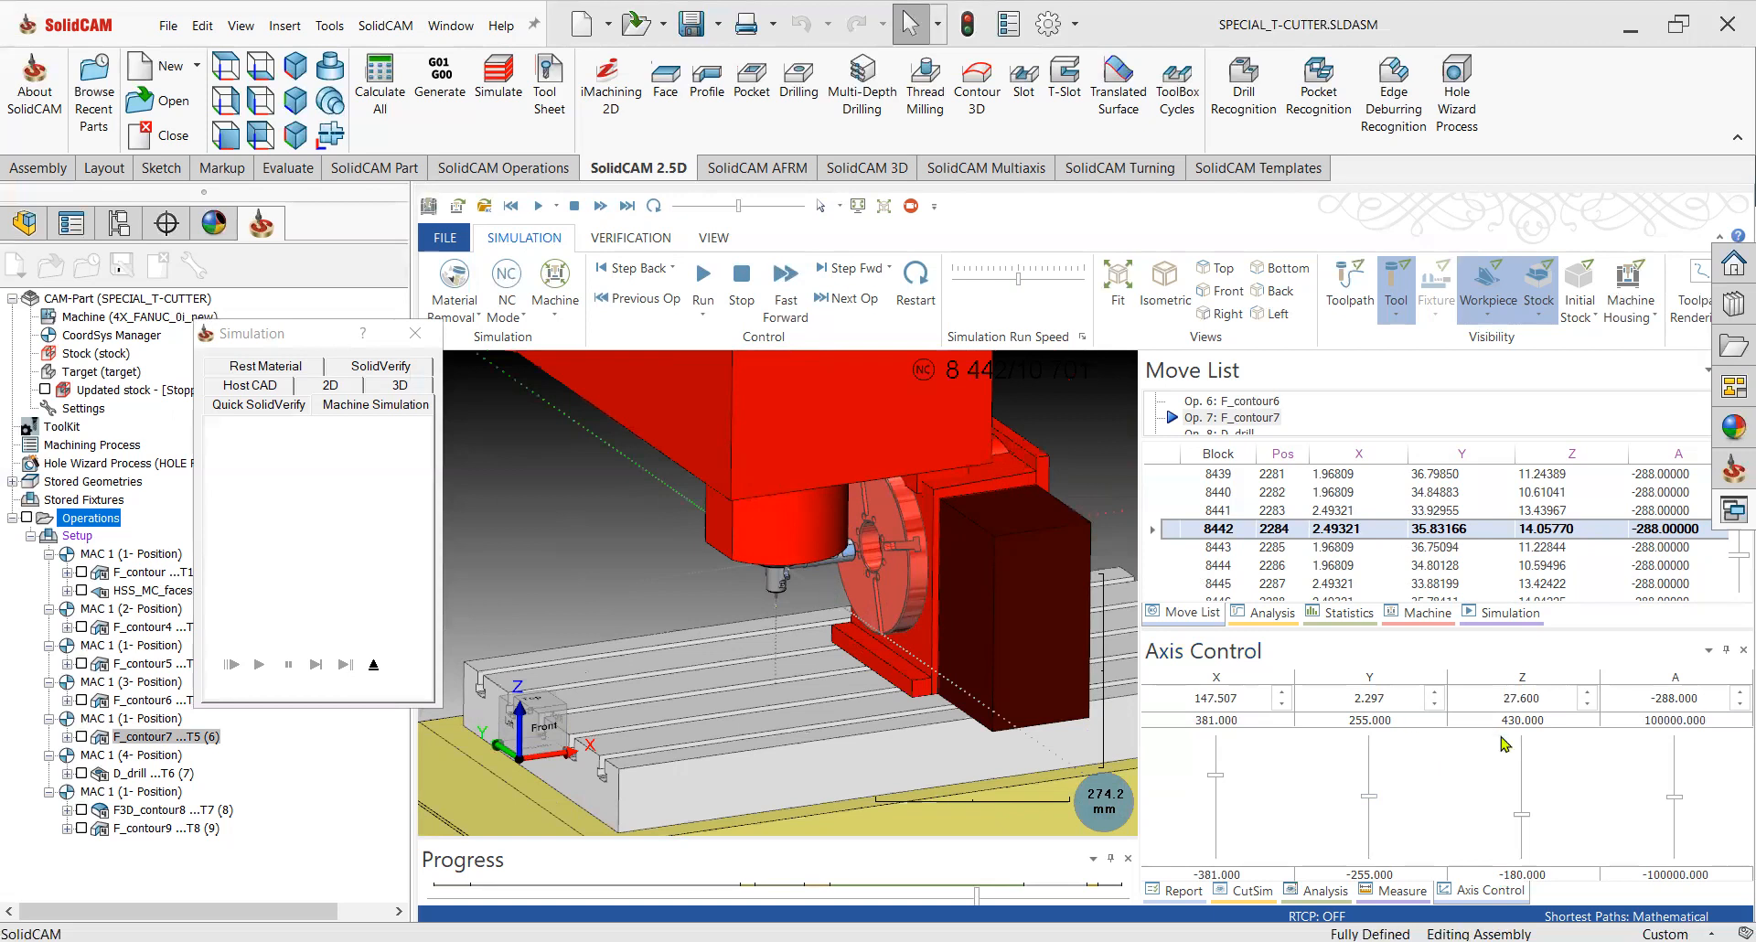
scroll(1525, 803, "up", 11)
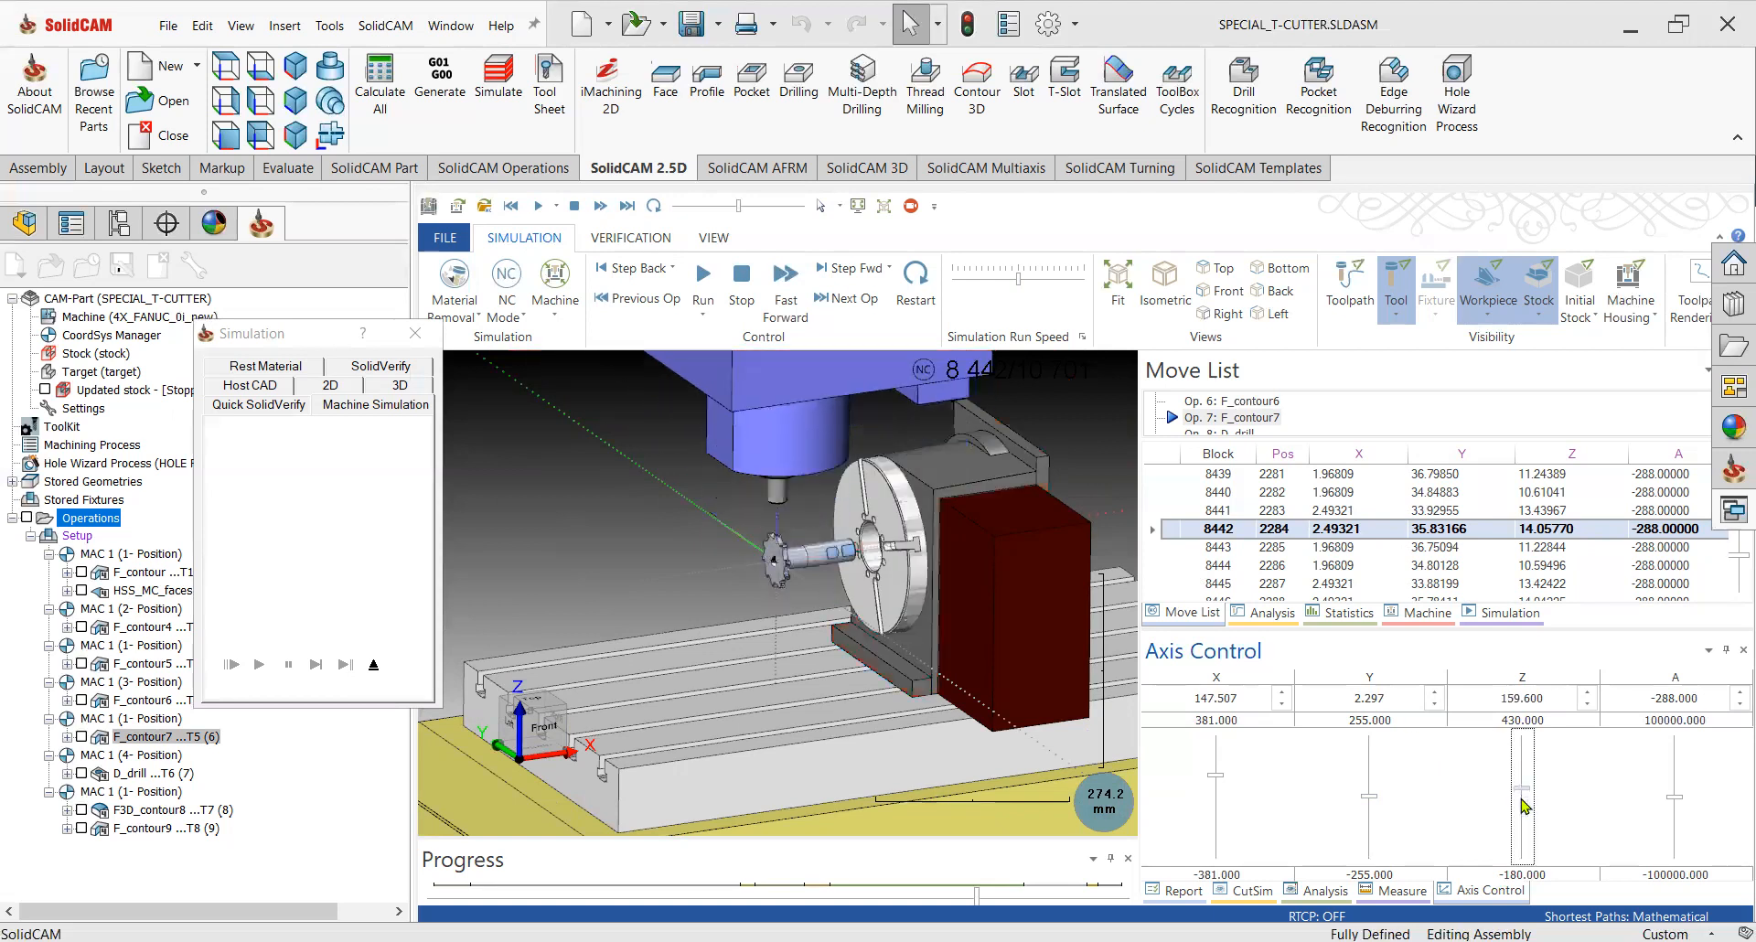
scroll(1525, 787, "up", 4)
scroll(1529, 745, "down", 2)
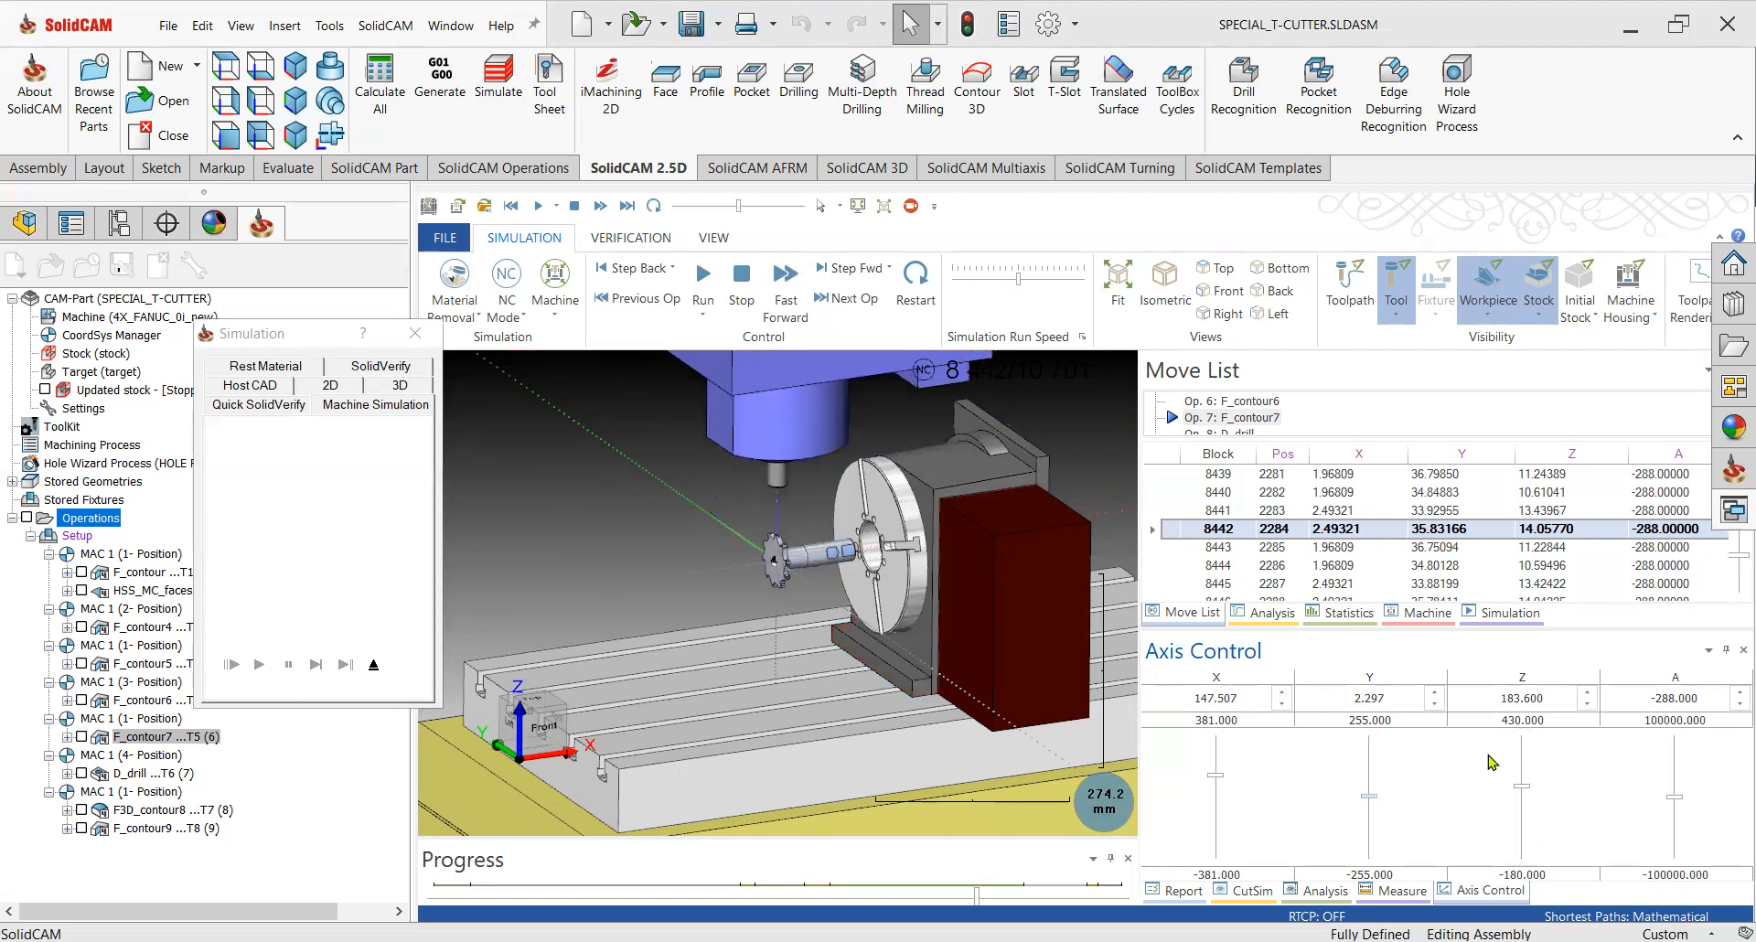
Resume the machine simulation and raise the run speed.
middle_click_drag(835, 578, 909, 585)
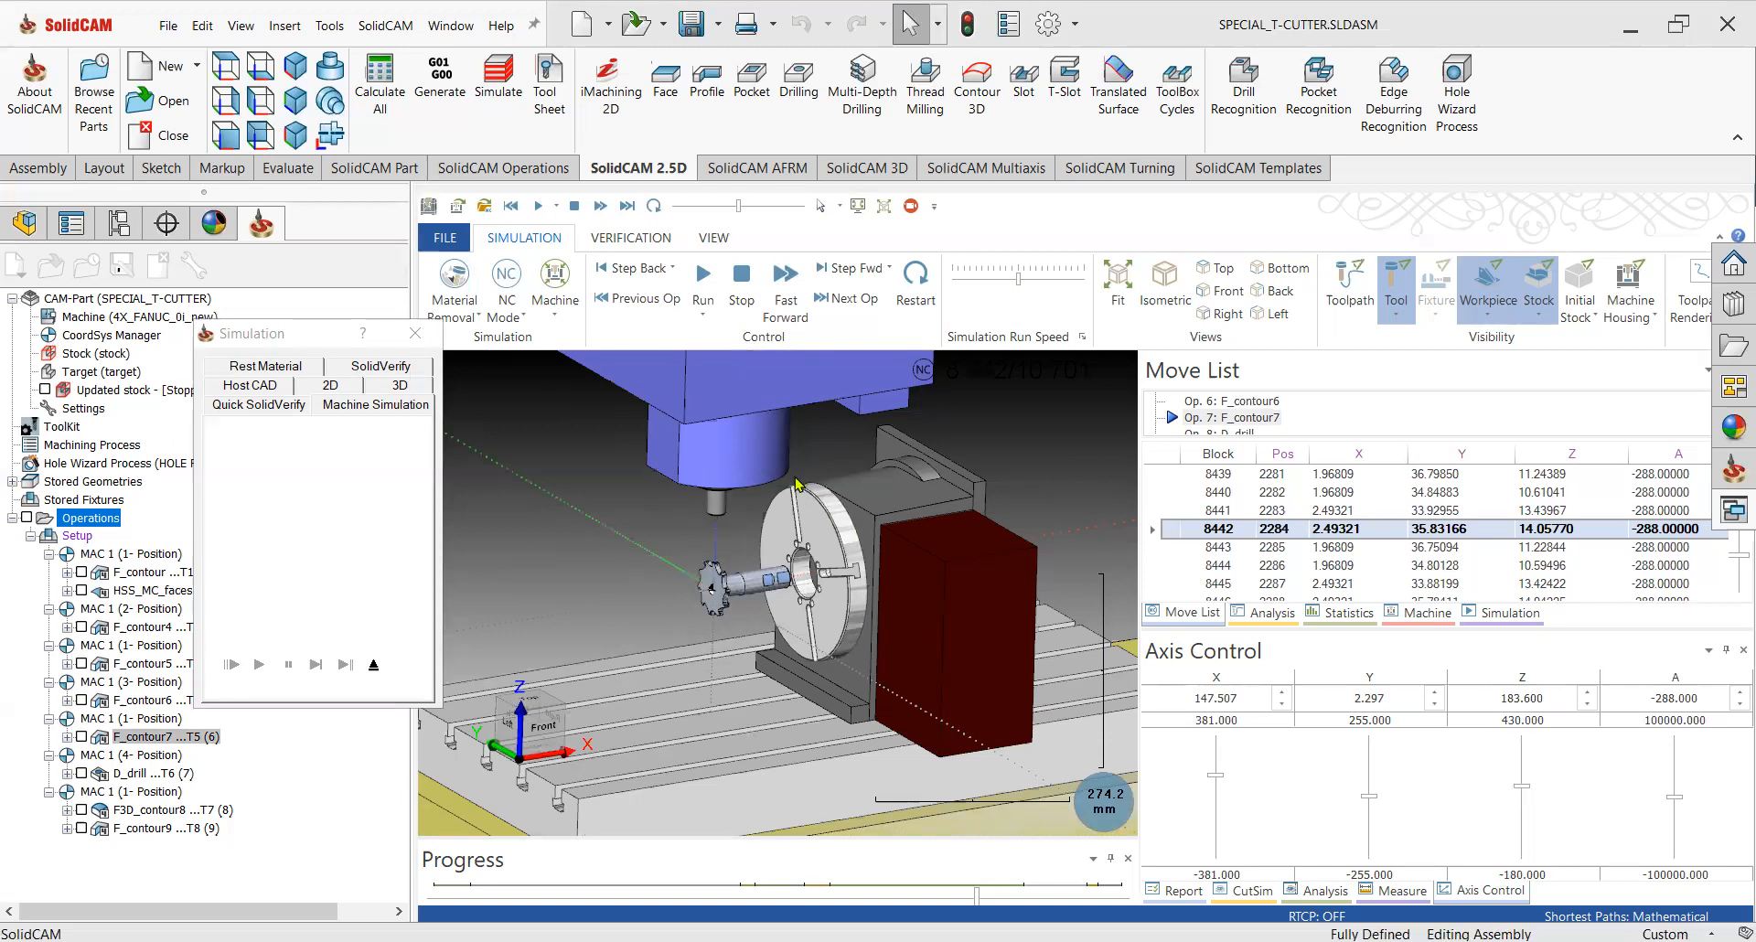
scroll(697, 484, "up", 4)
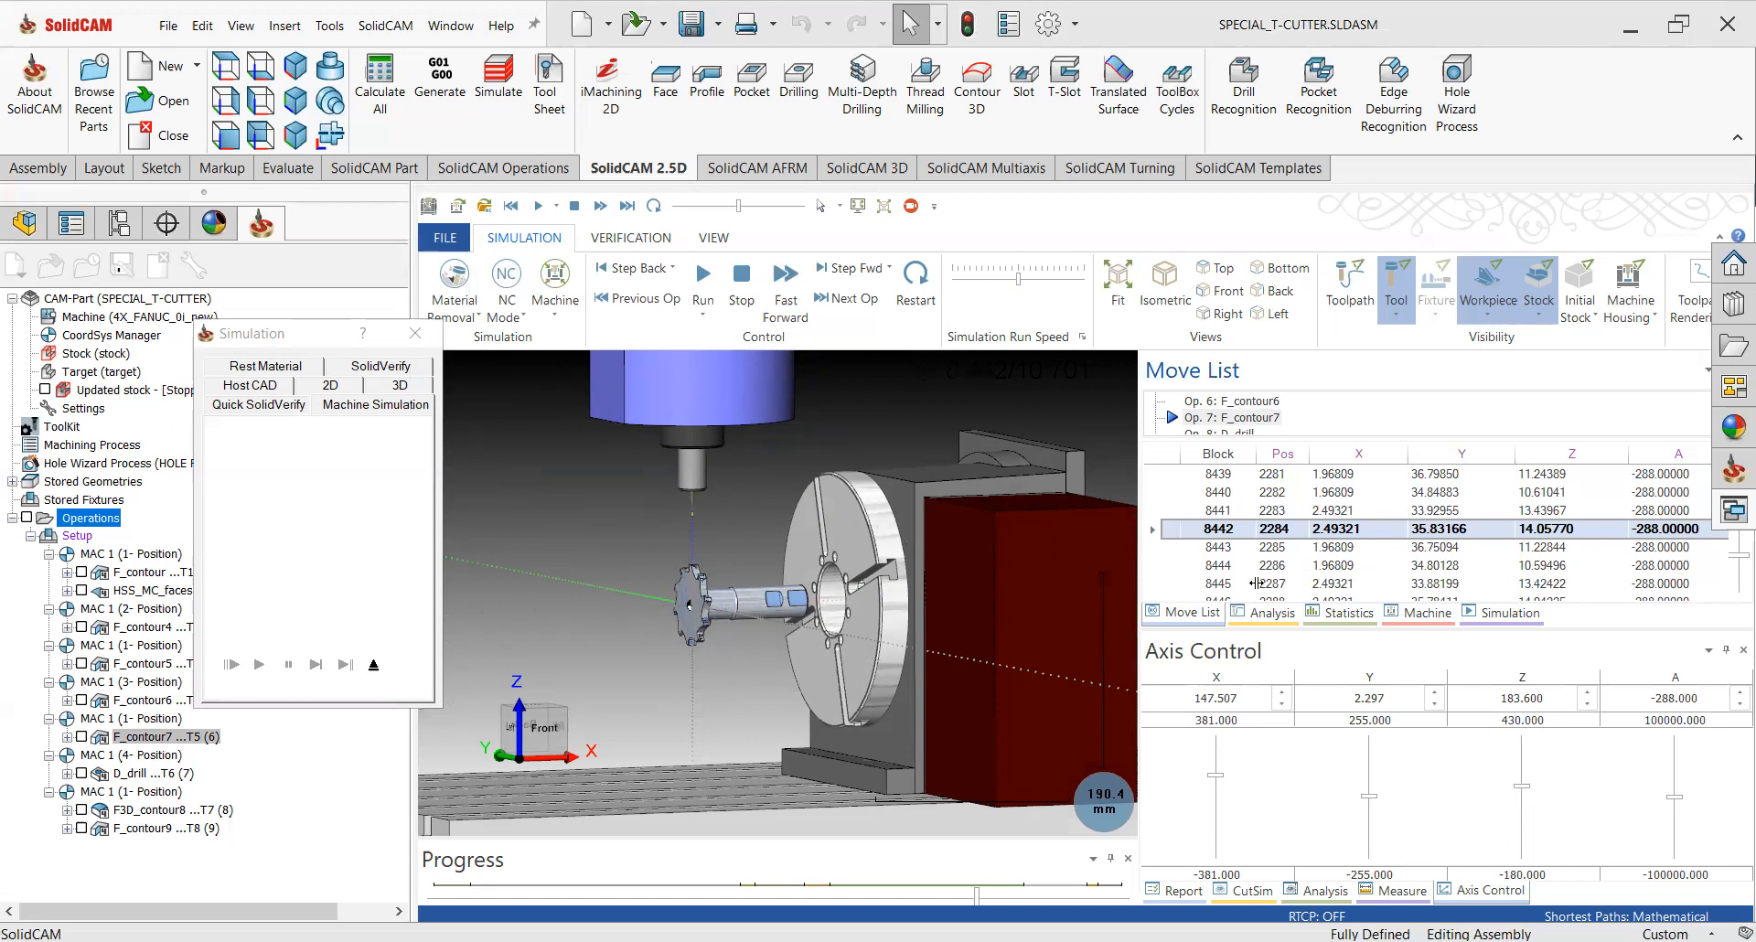
scroll(867, 564, "up", 3)
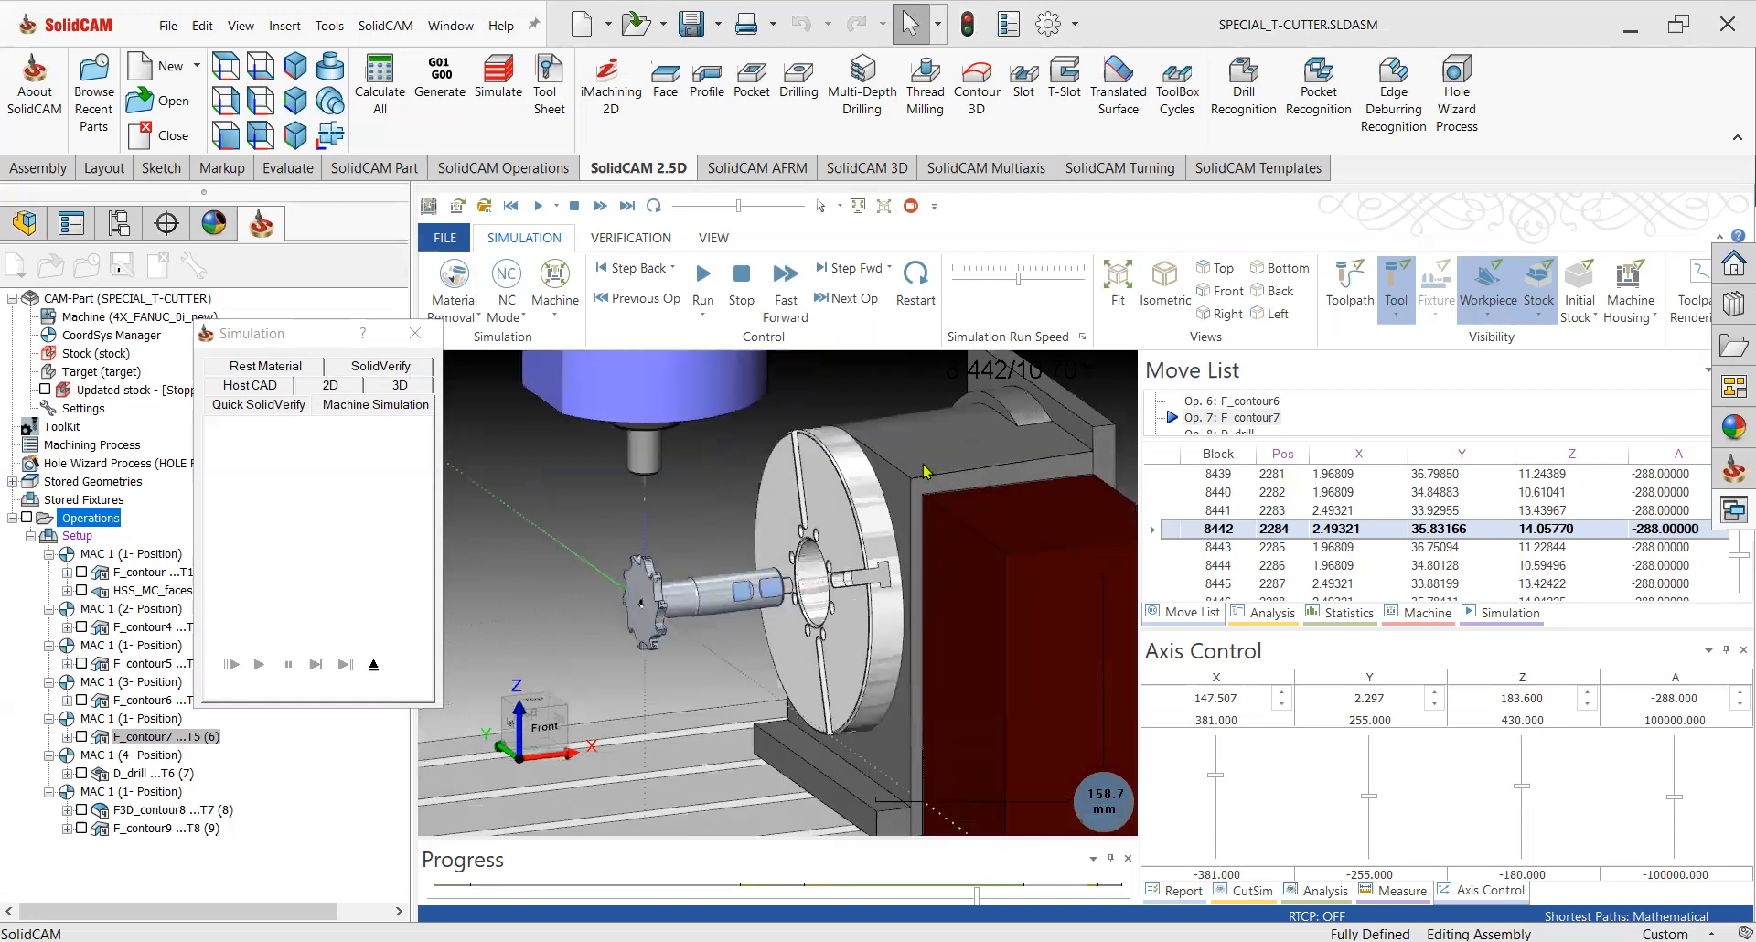
left_click(703, 274)
scroll(703, 608, "up", 5)
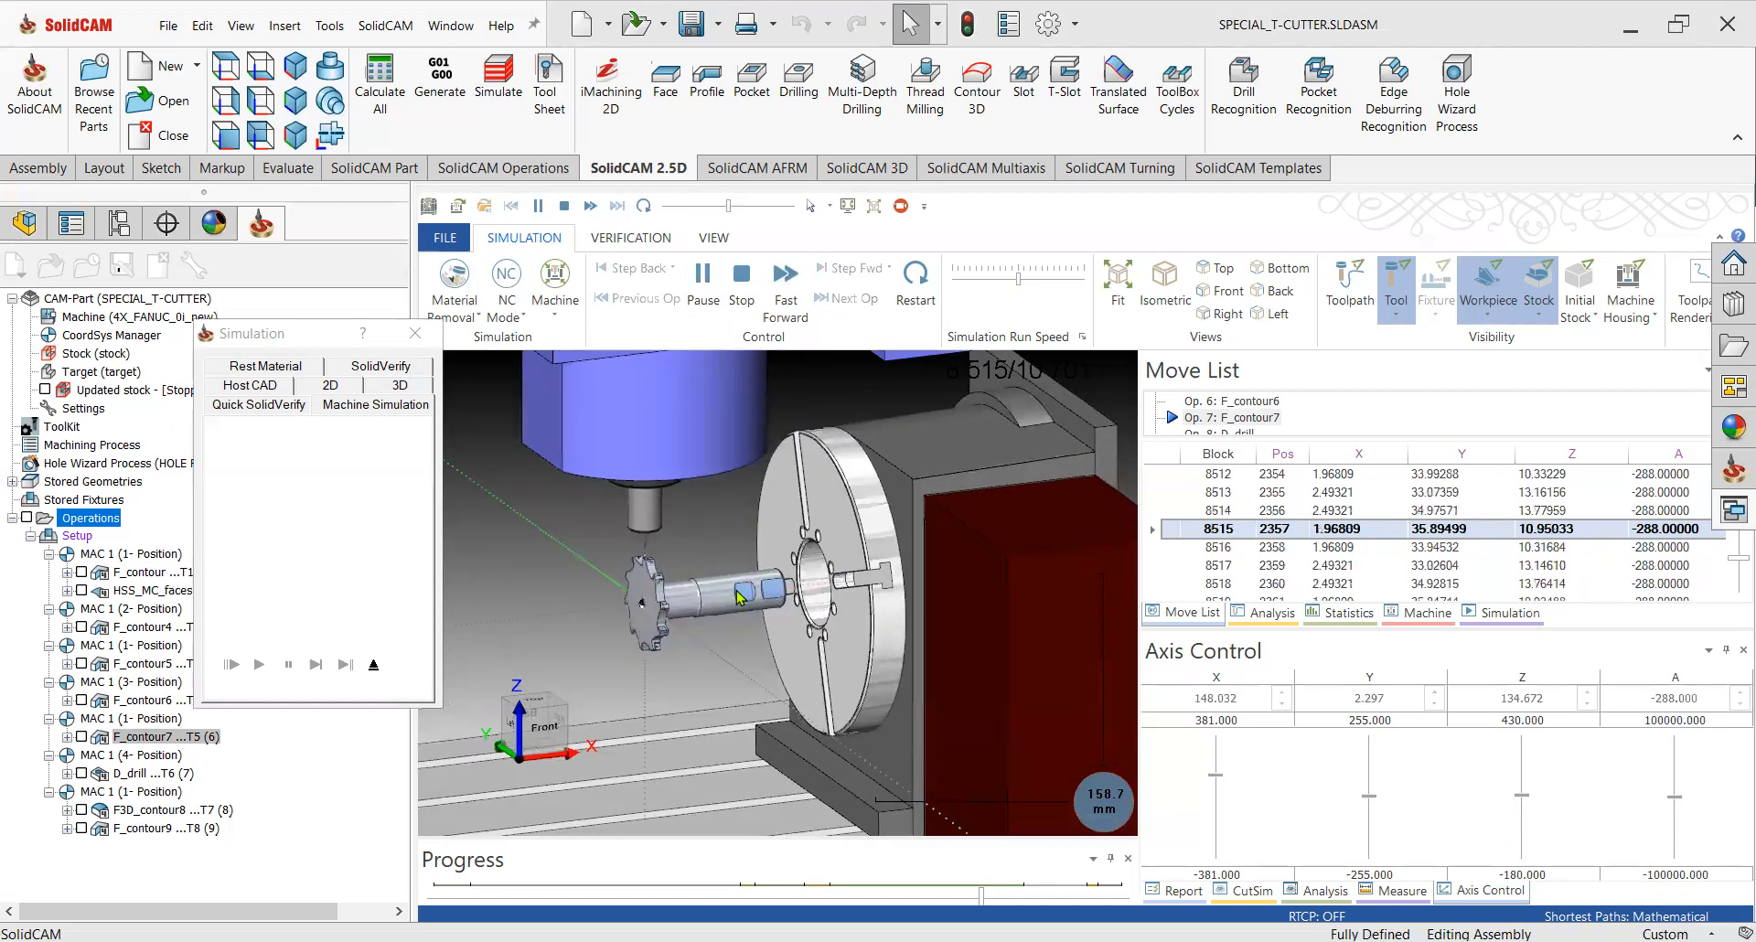
left_click(1051, 280)
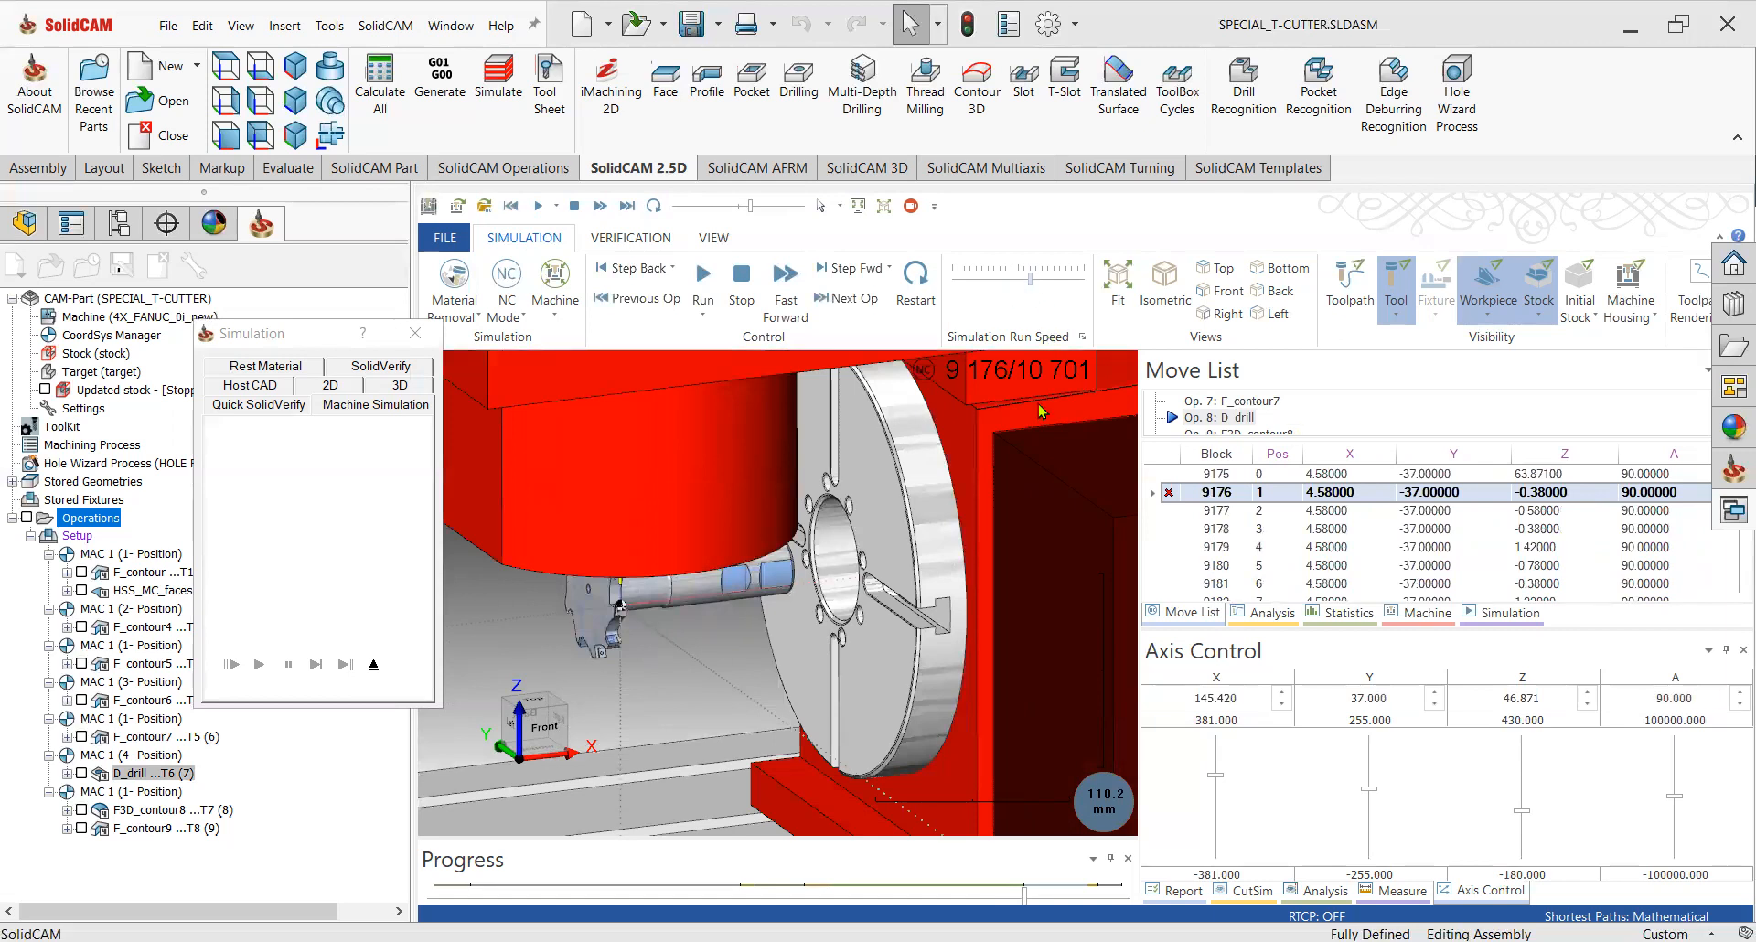
Inspect the drilling operation on the cutter from several angles and pause the simulation.
middle_click_drag(672, 625, 727, 519)
scroll(727, 523, "up", 1)
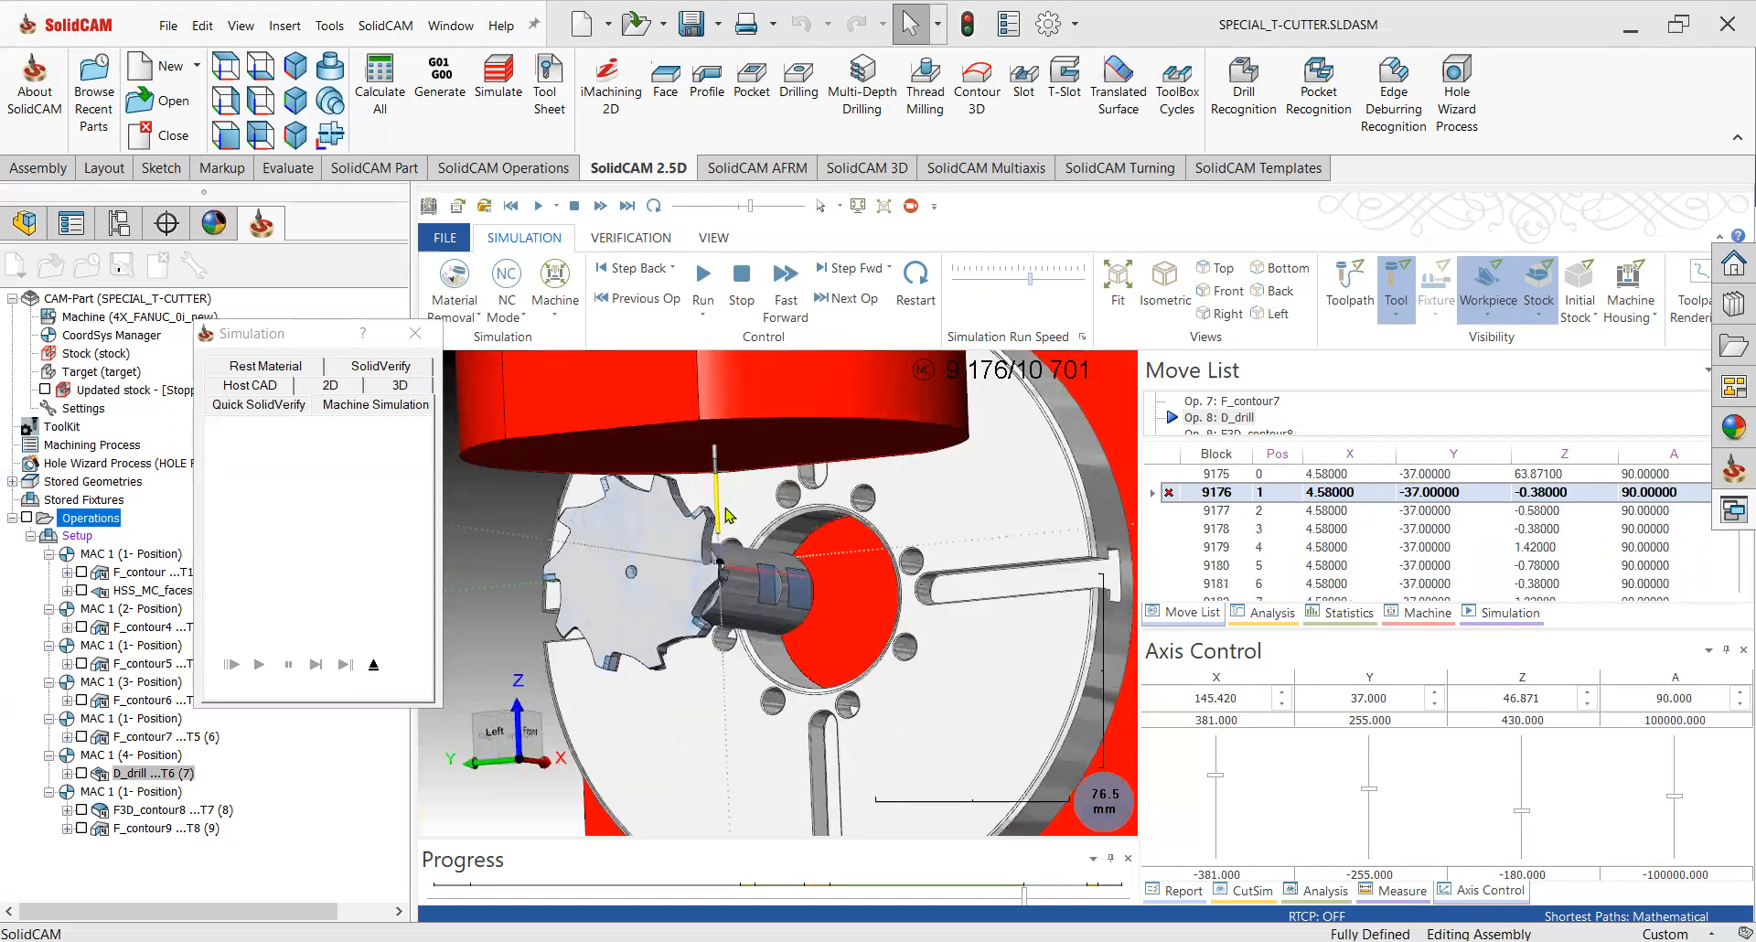
scroll(729, 515, "down", 2)
scroll(742, 560, "down", 1)
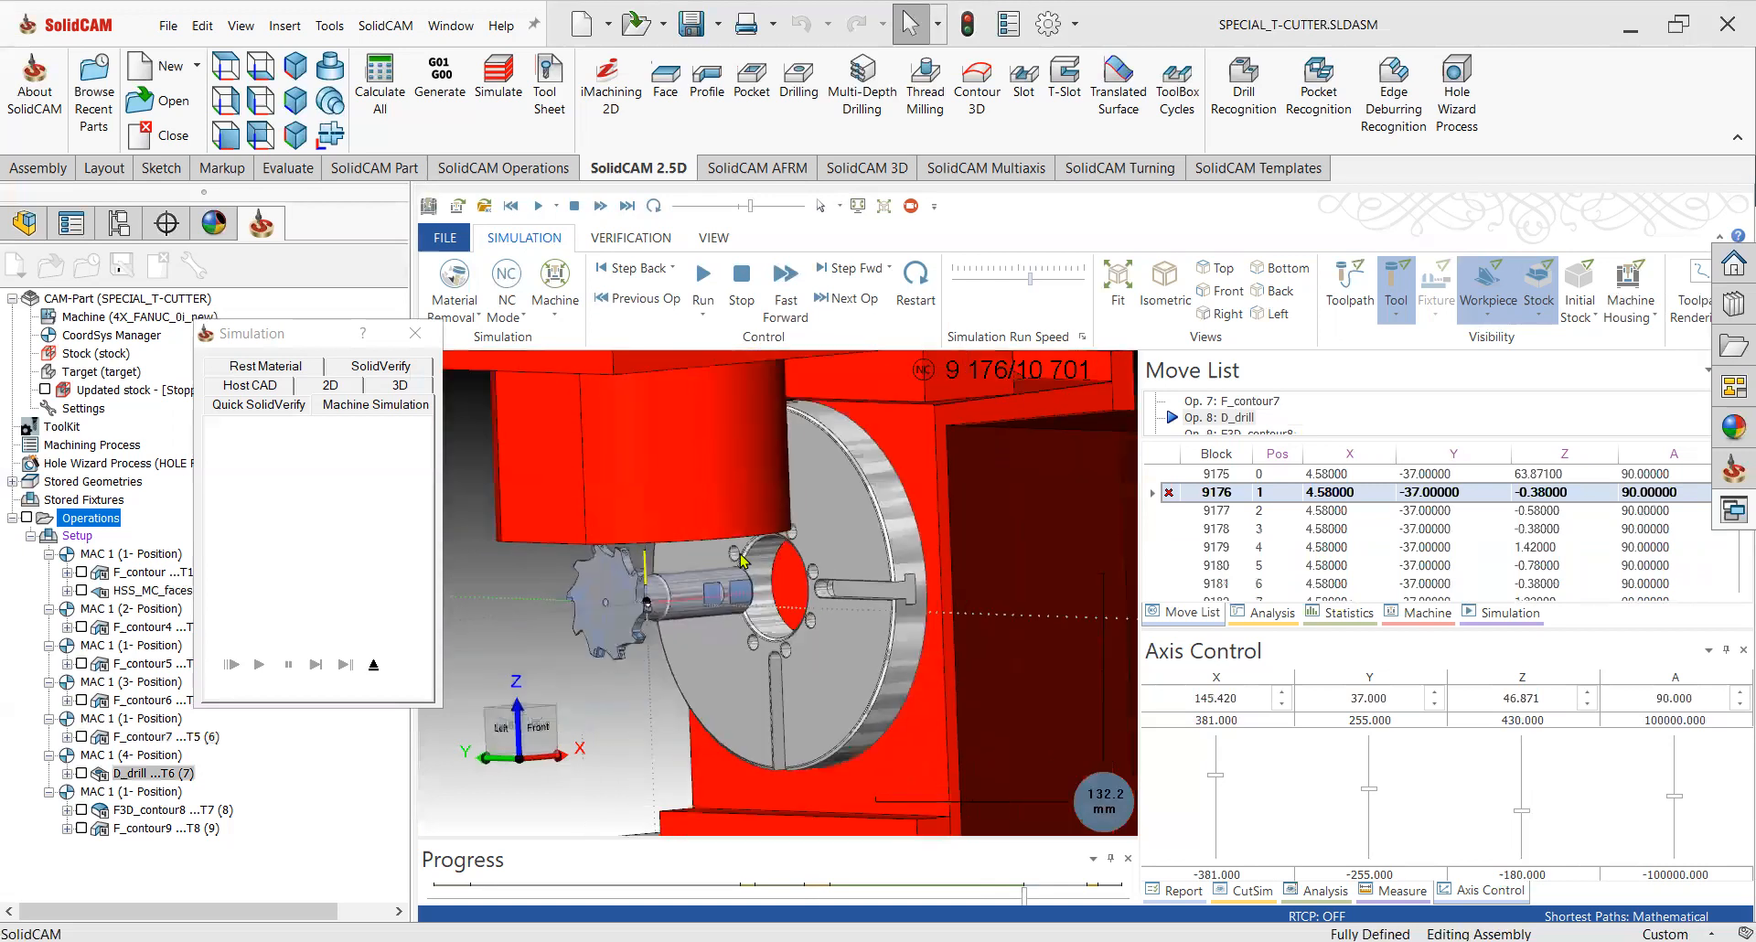
scroll(710, 585, "down", 2)
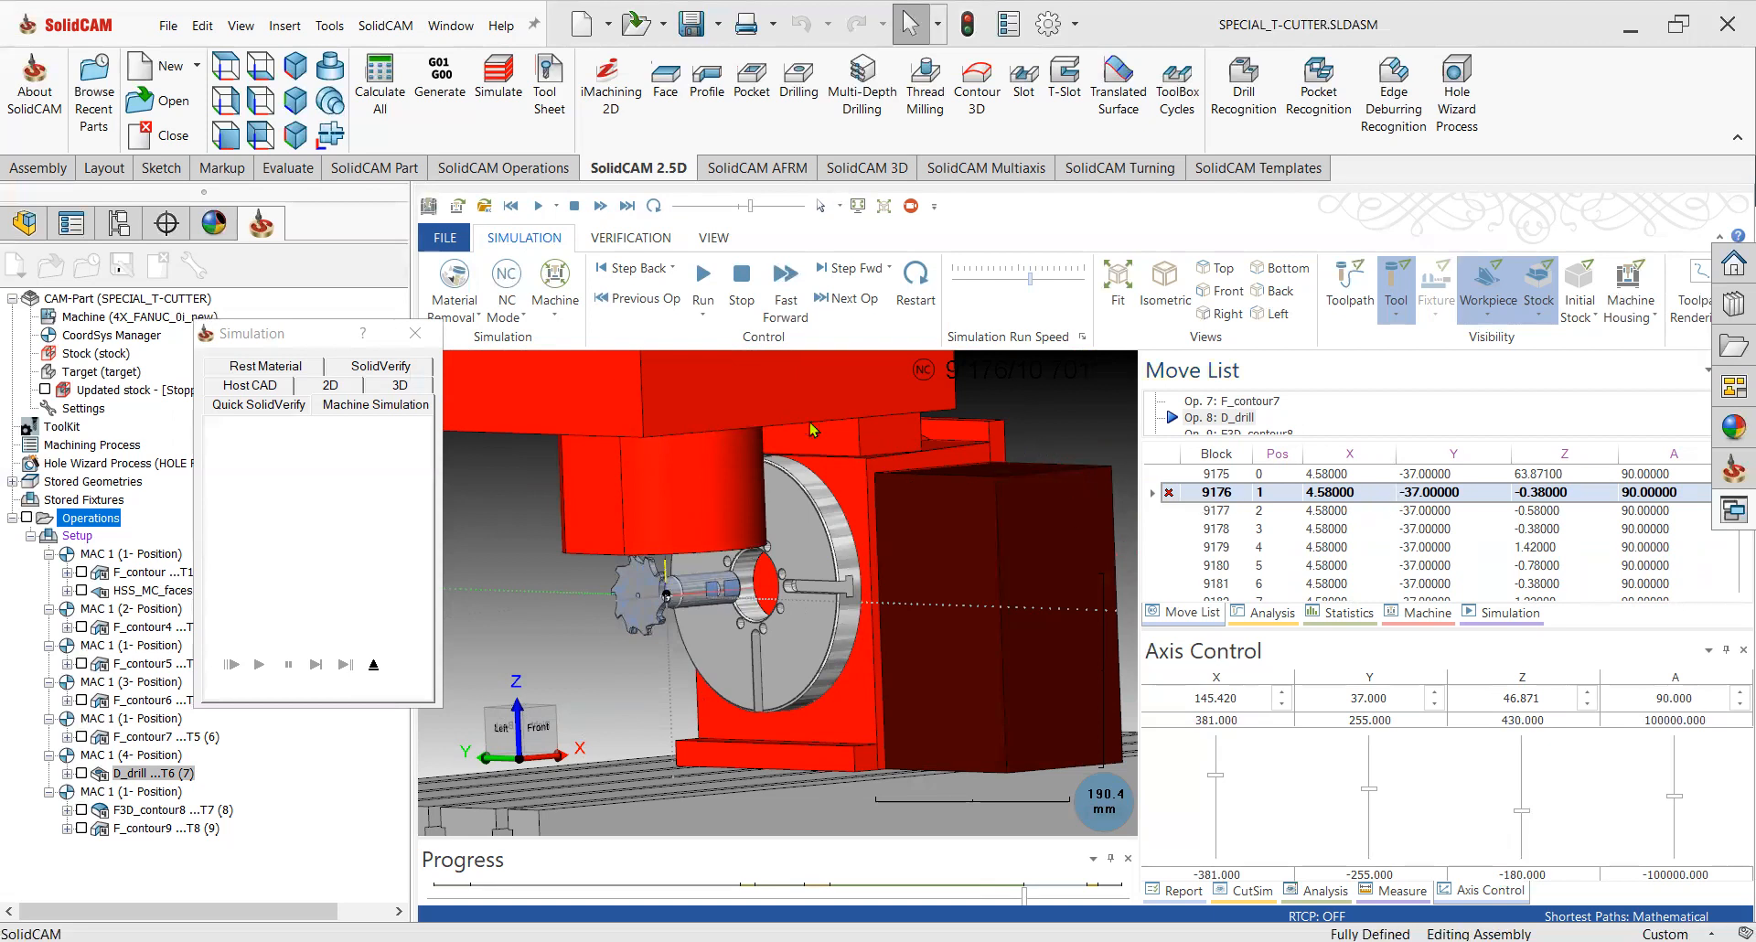
left_click(705, 279)
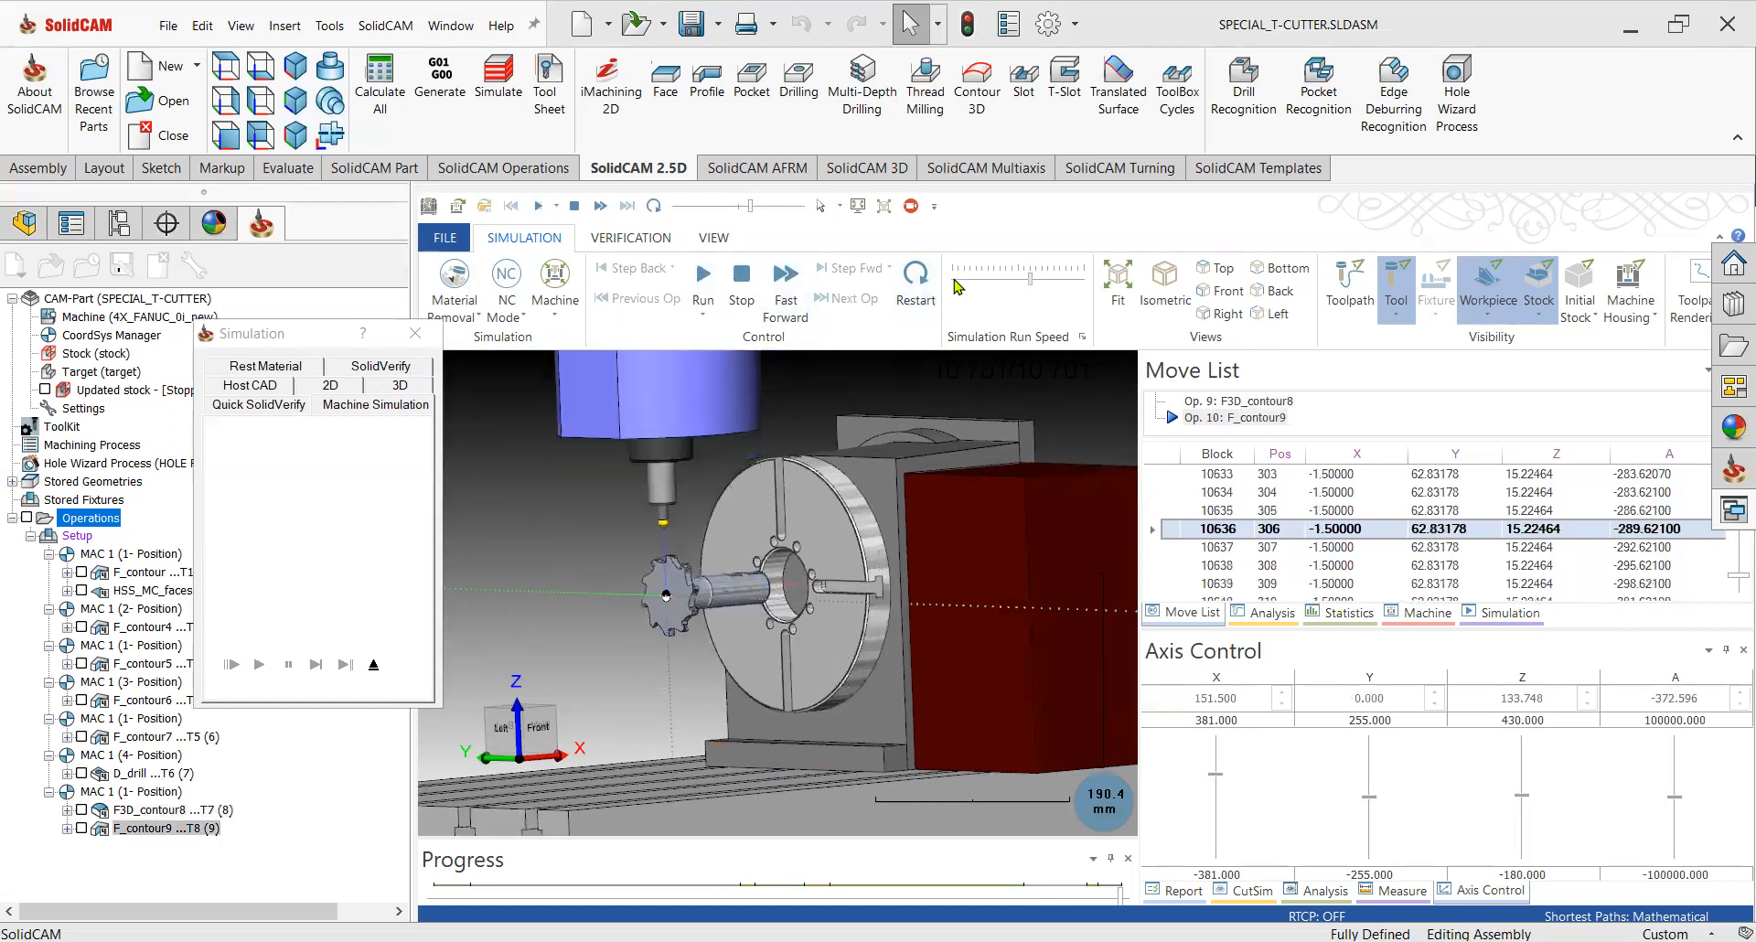
Run the machine simulation to the end at full speed and exit the simulator.
left_click(994, 278)
scroll(648, 573, "up", 2)
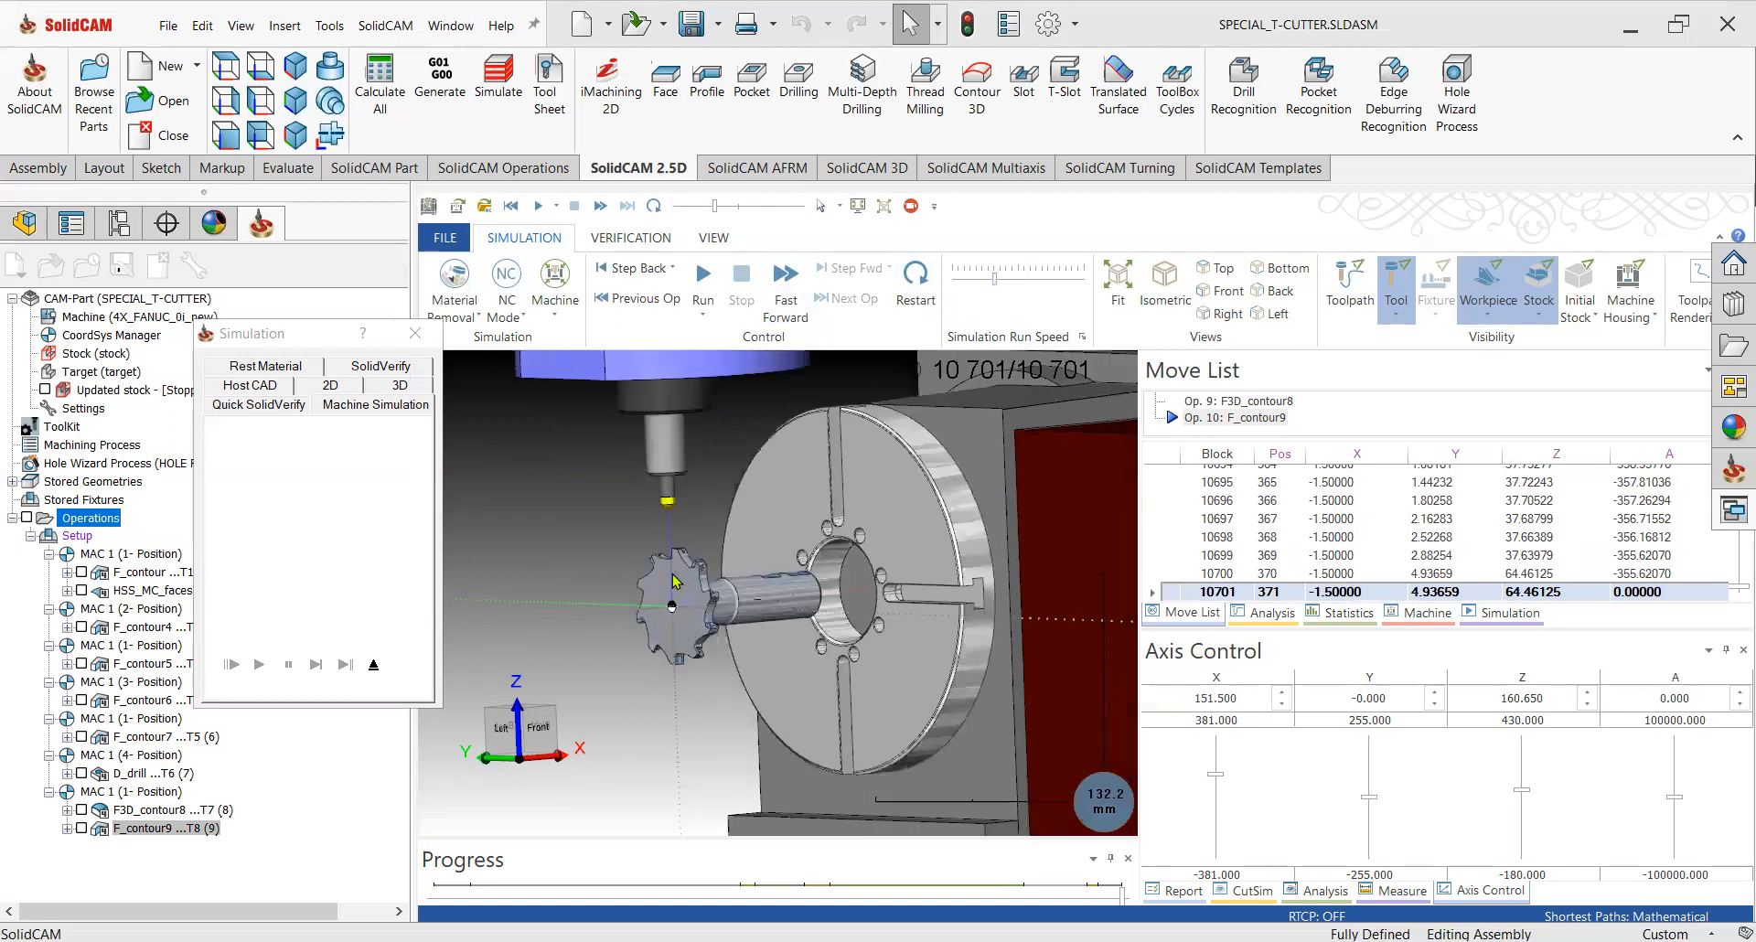
scroll(674, 579, "up", 2)
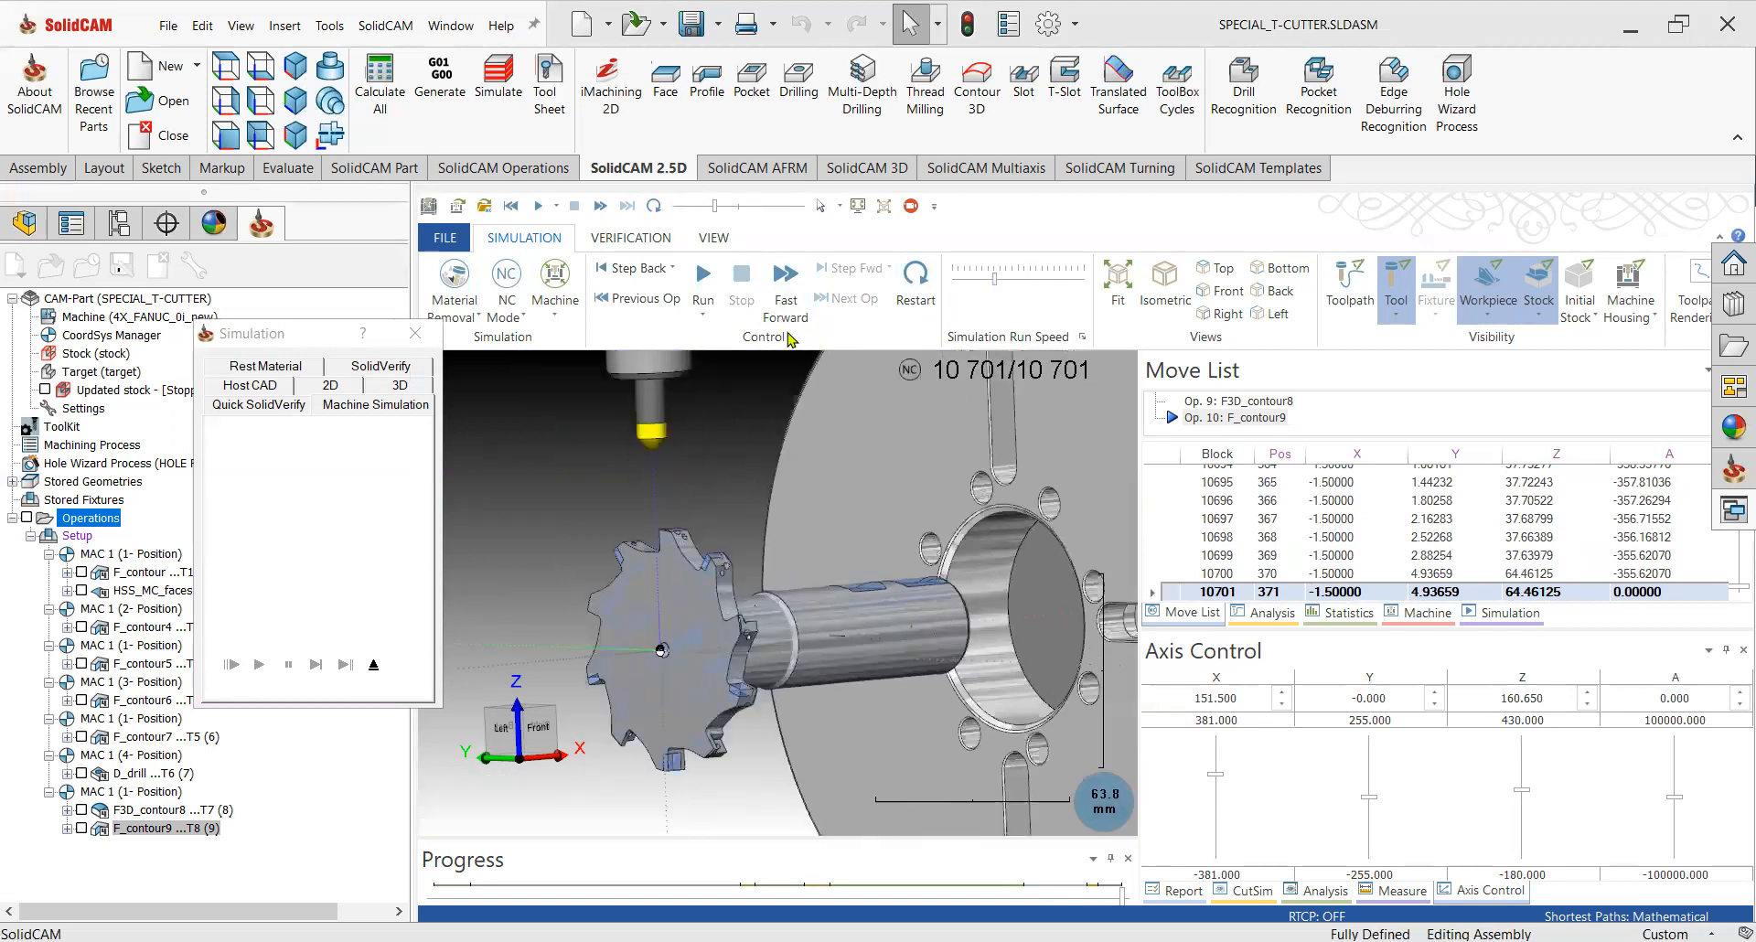
left_click(702, 274)
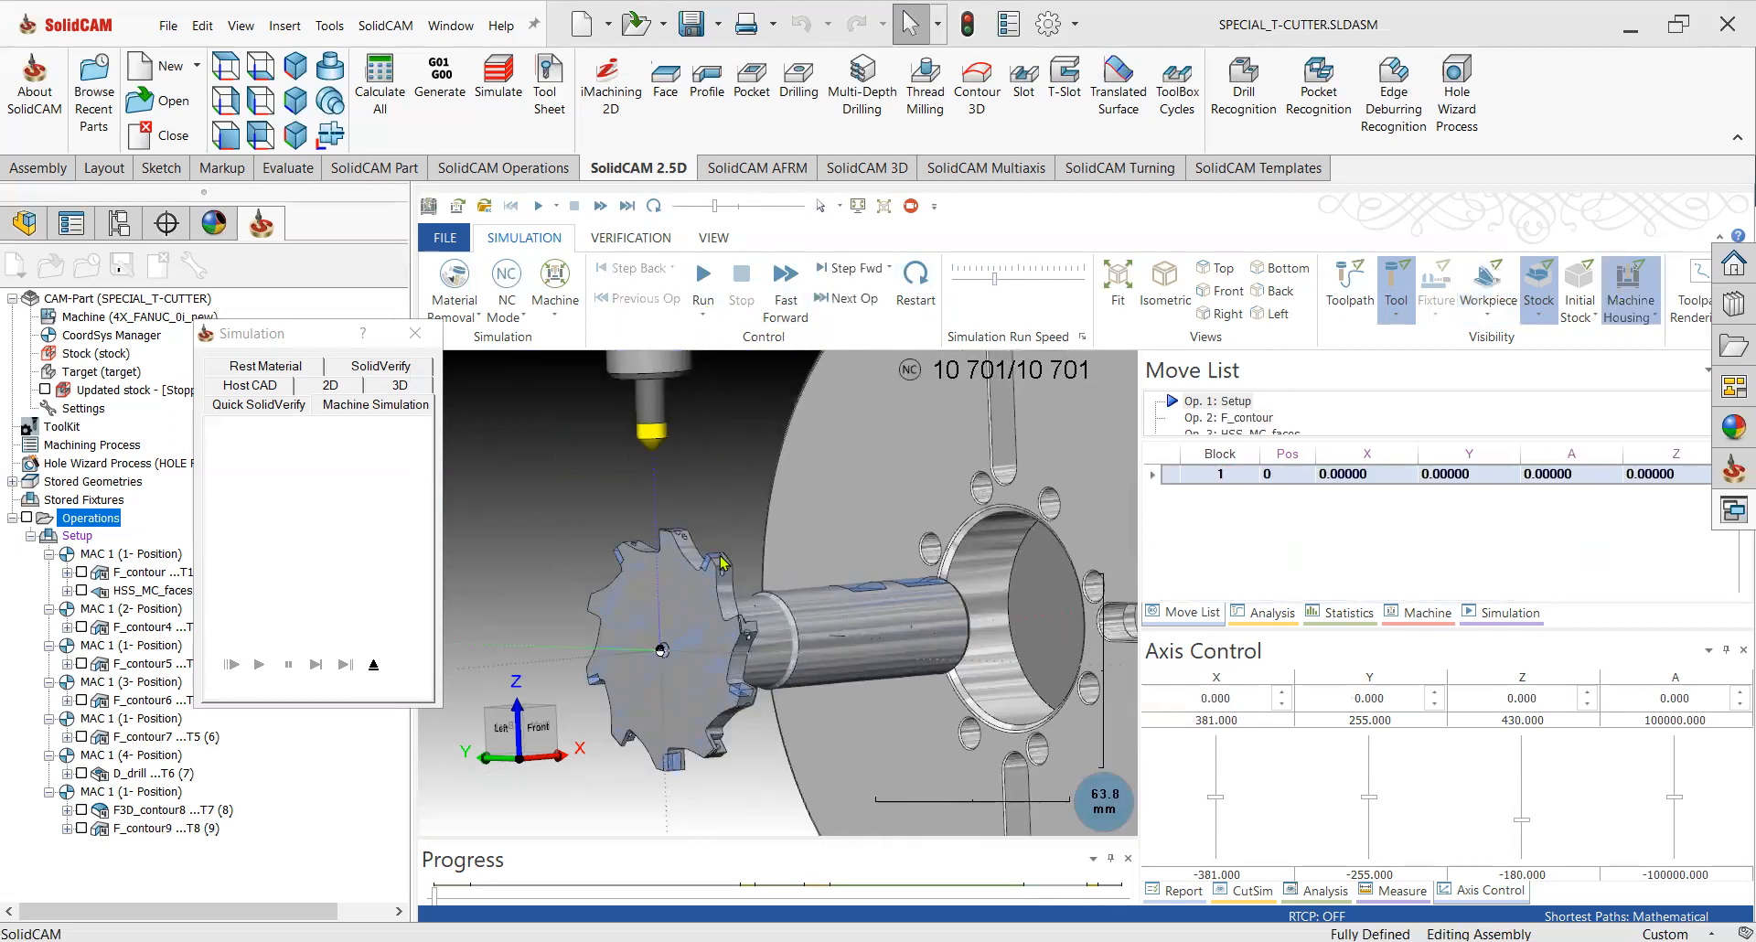
left_click(373, 668)
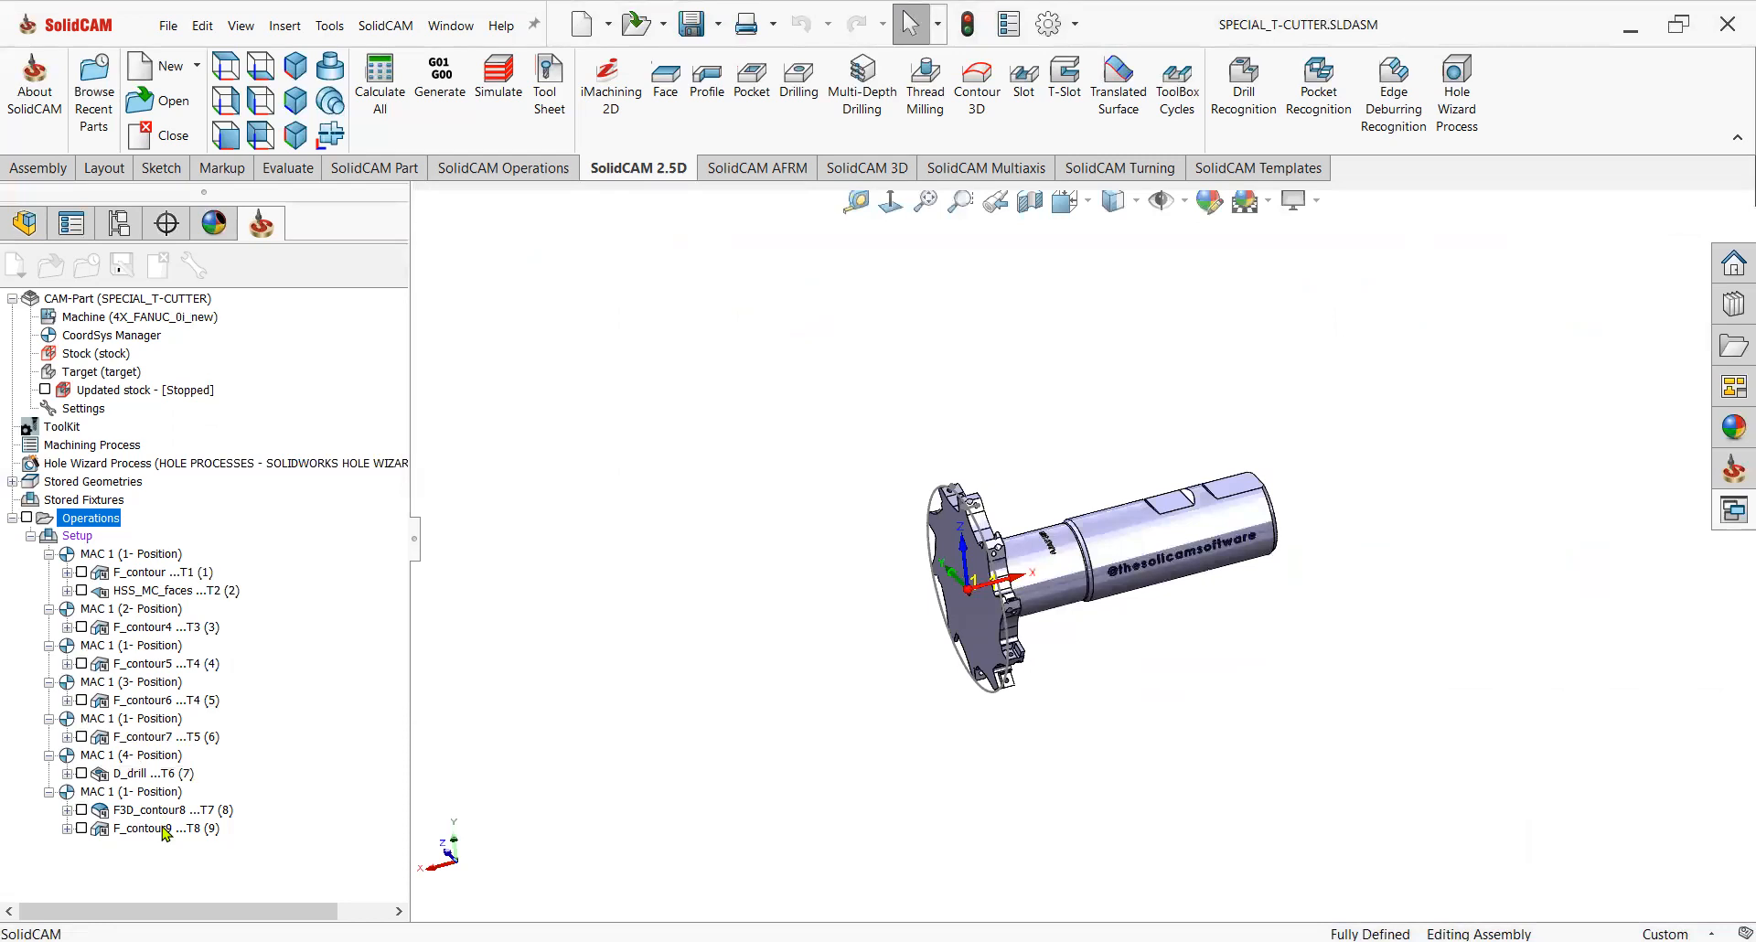
Launch Machine Simulation for the F_contour9 operation on its own.
left_click(163, 828)
right_click(164, 829)
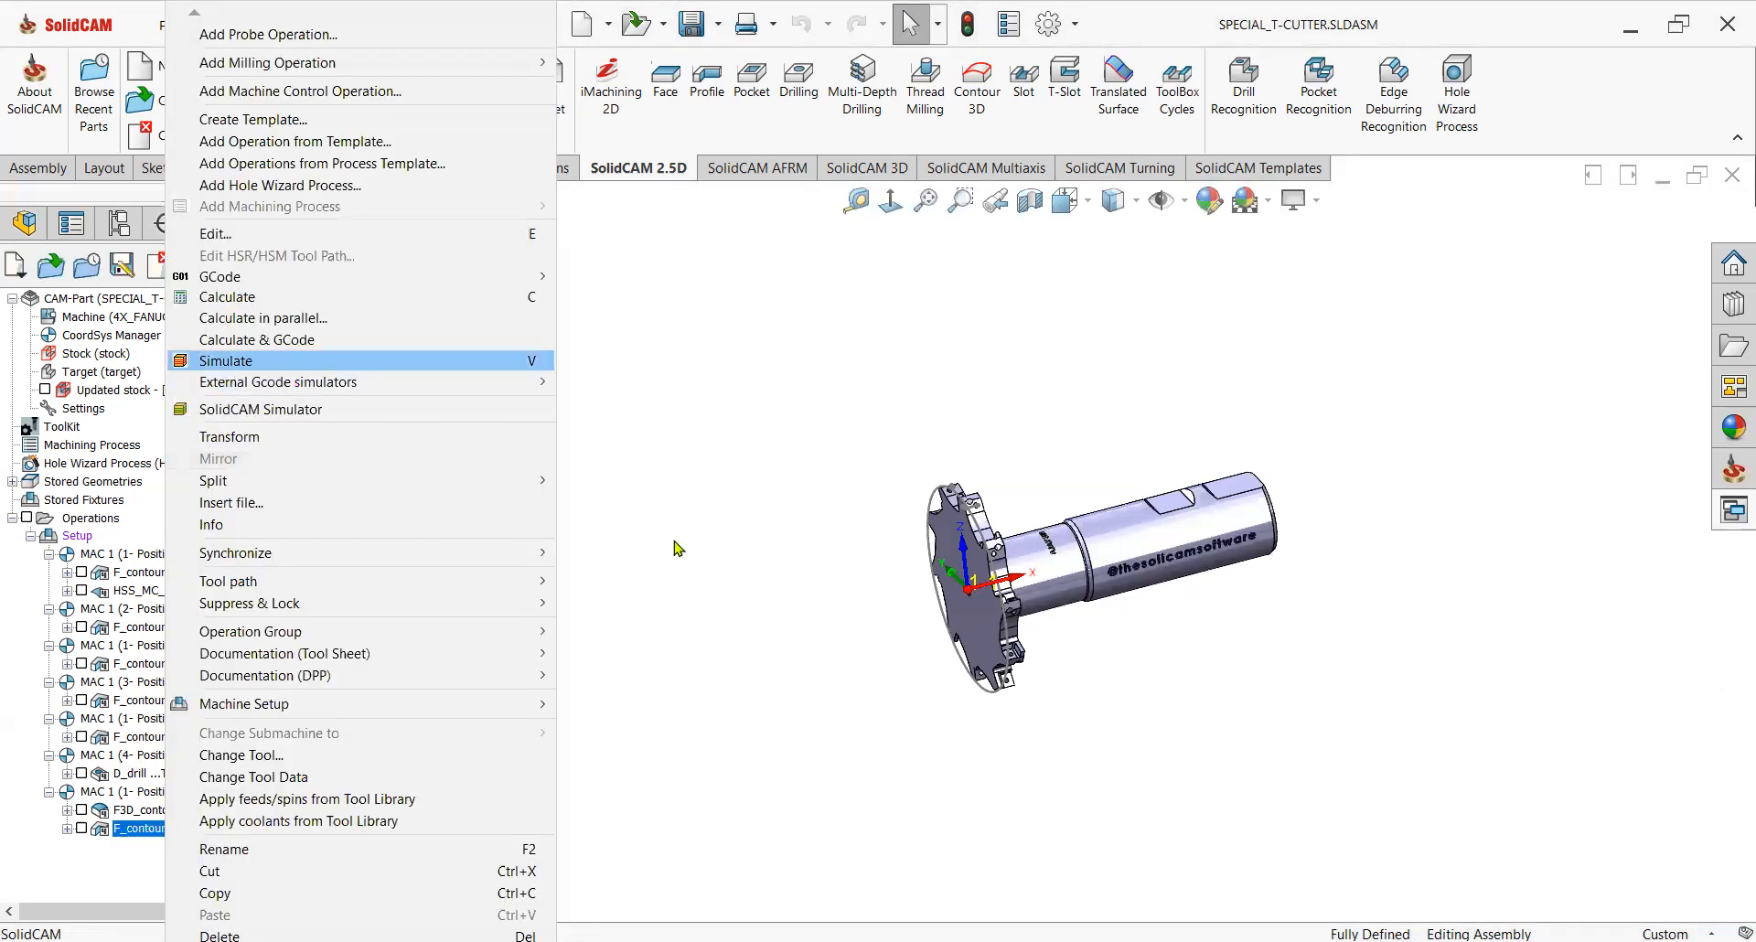
left_click(388, 365)
left_click(380, 386)
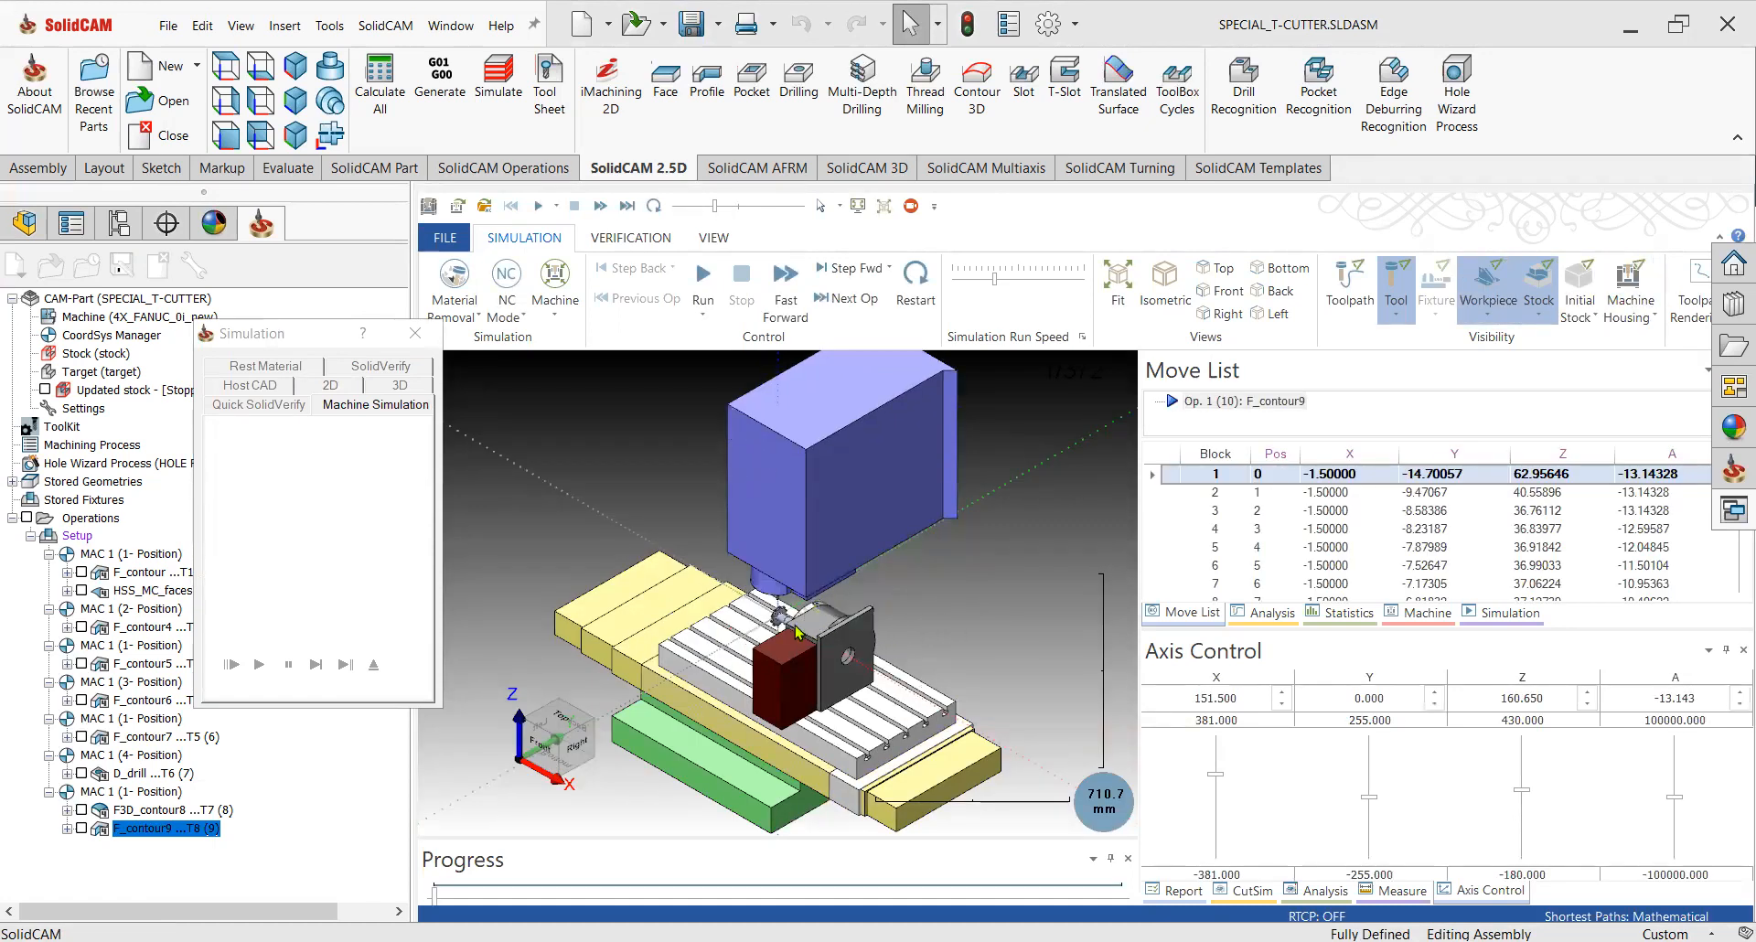
Zoom in on the cutter and run the F_contour9 simulation.
mouse_move(775, 642)
middle_mouse_down()
mouse_move(904, 597)
mouse_move(992, 628)
mouse_move(823, 595)
mouse_move(773, 637)
middle_mouse_up()
scroll(900, 578, "up", 2)
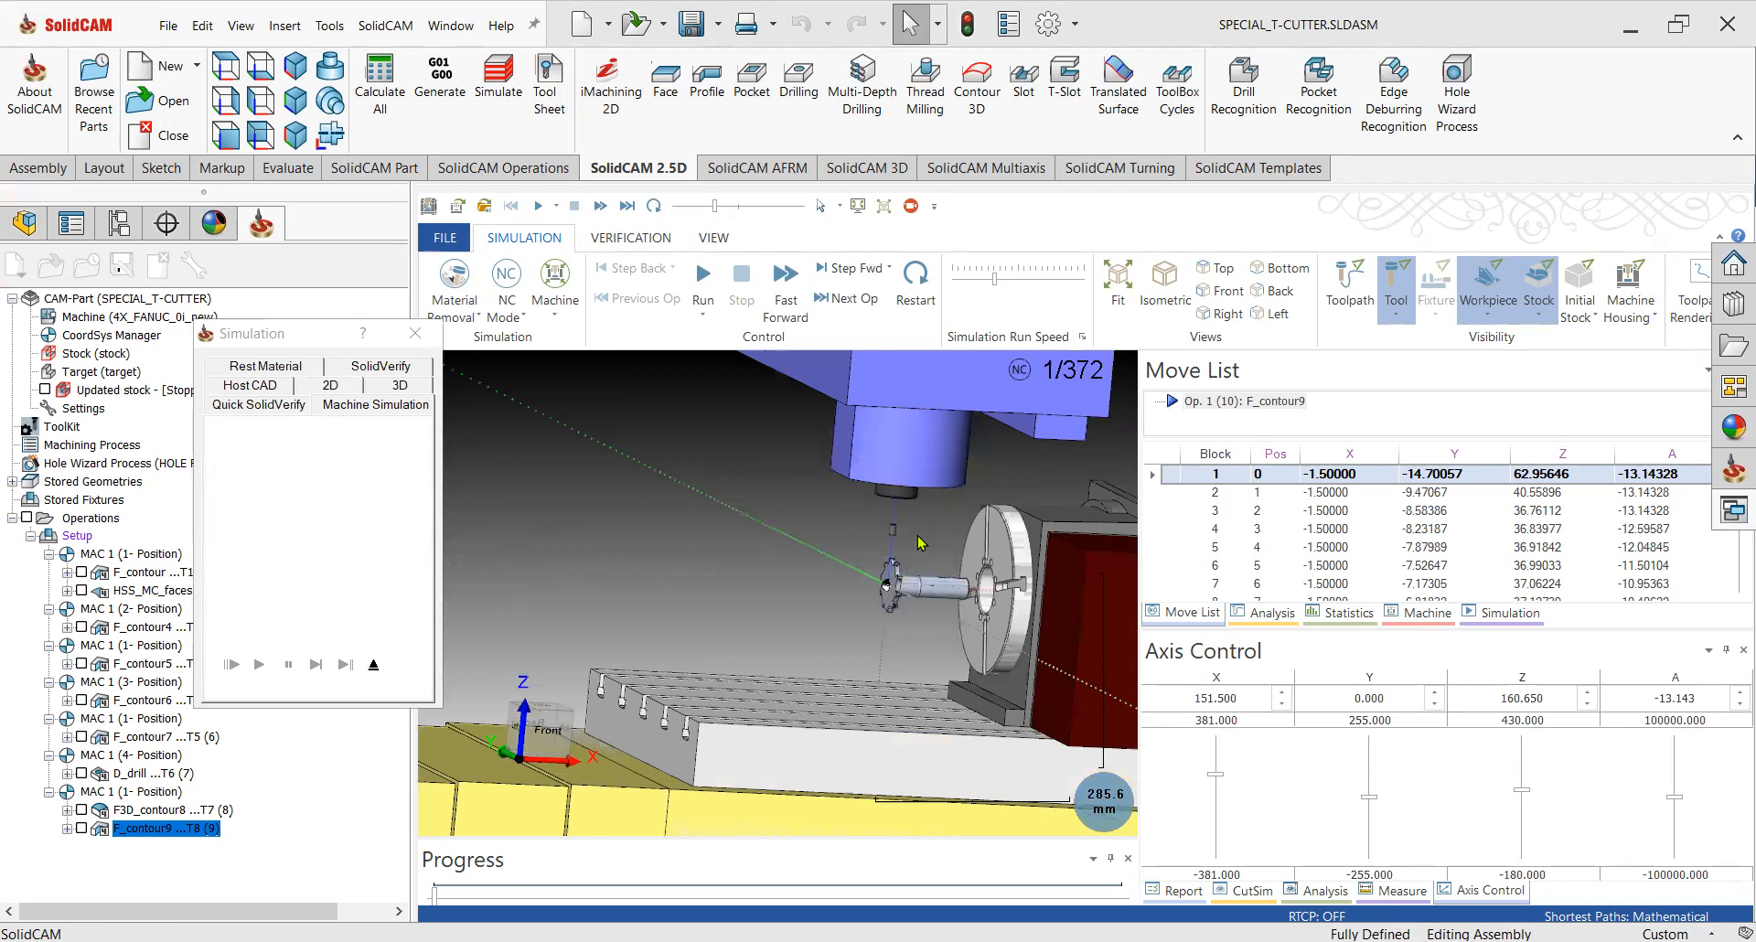
scroll(786, 635, "down", 1)
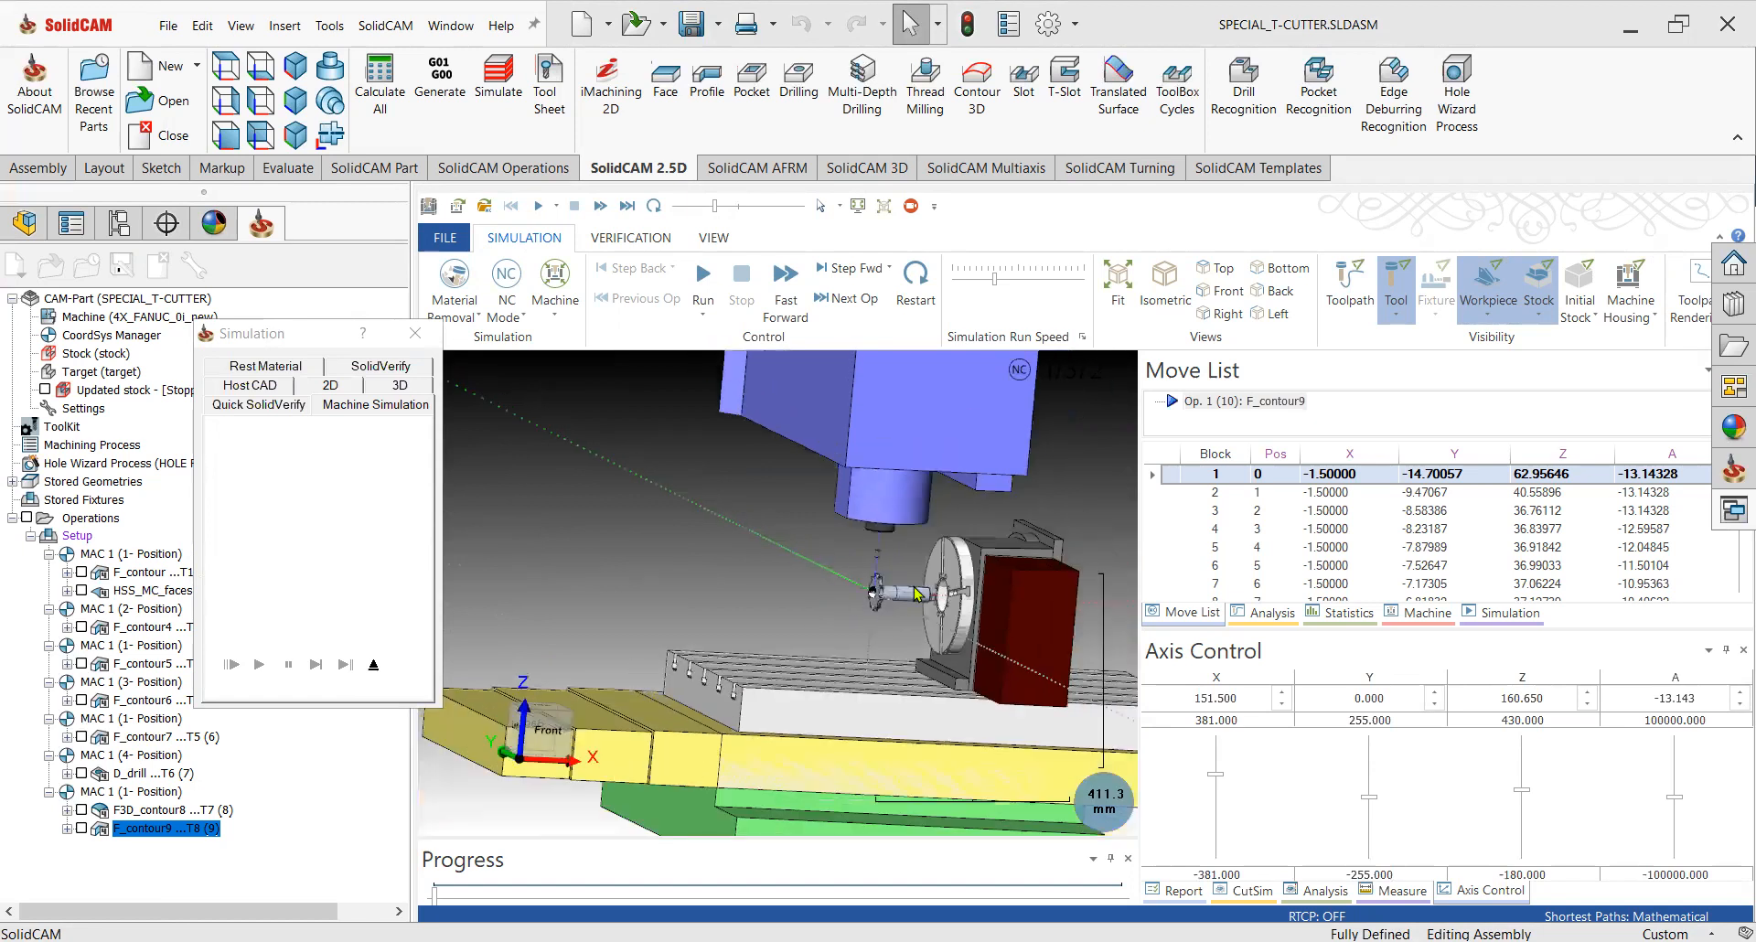
left_click(375, 665)
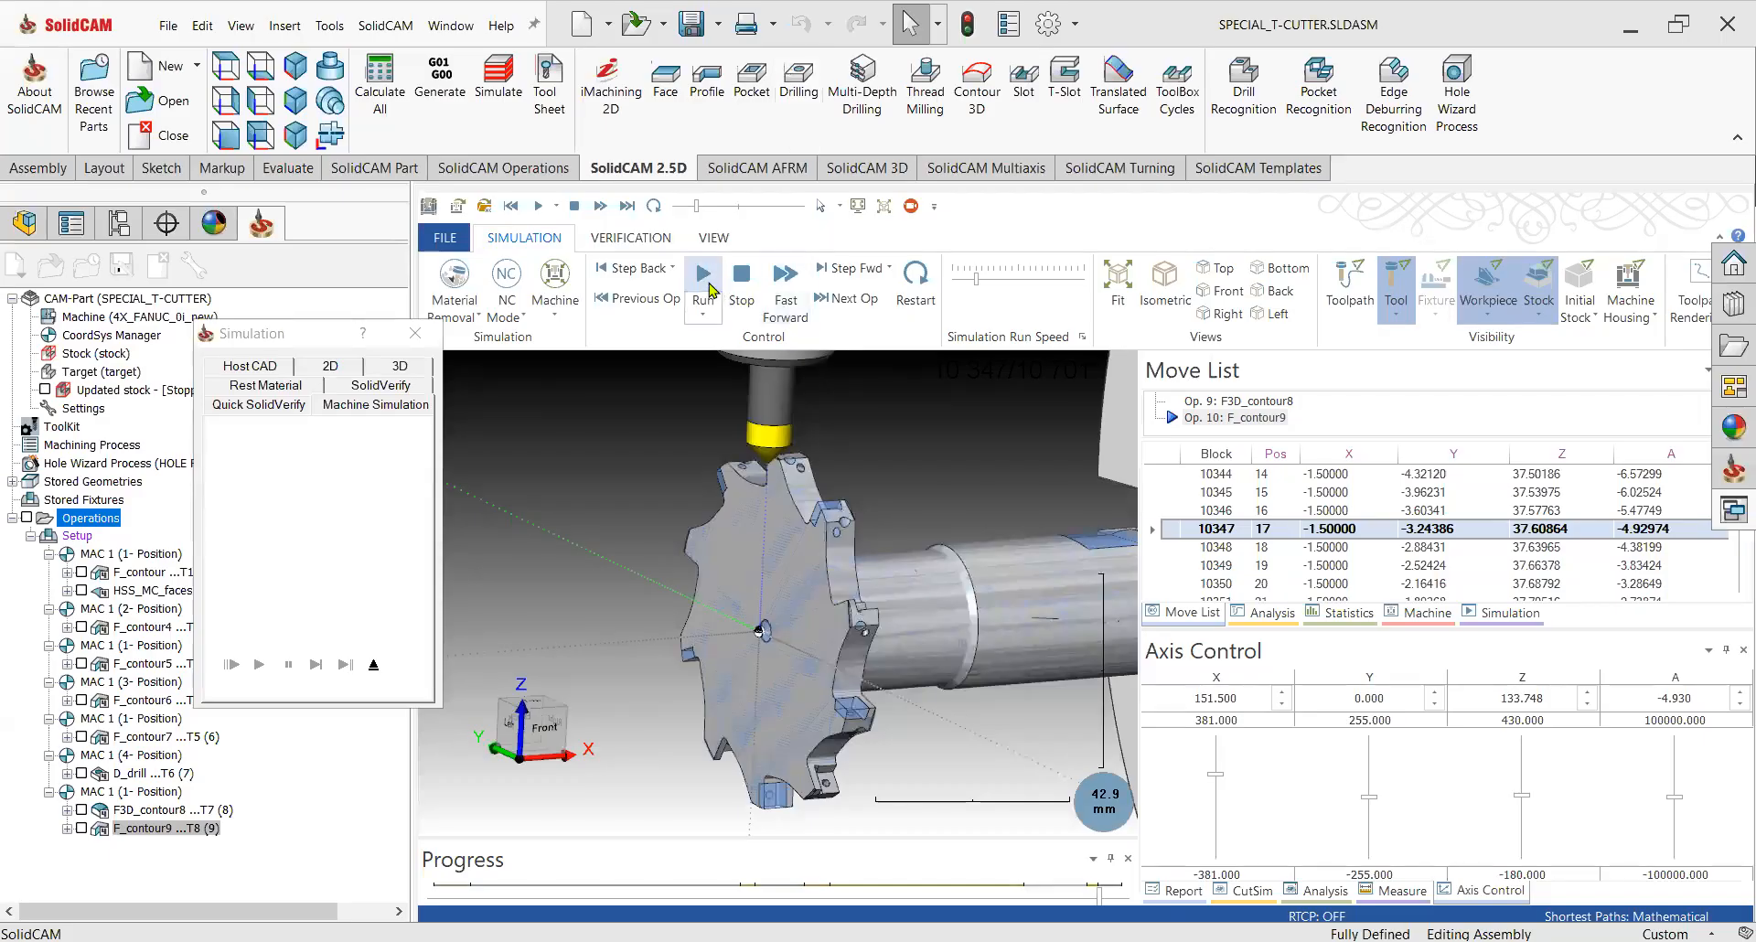
left_click(703, 279)
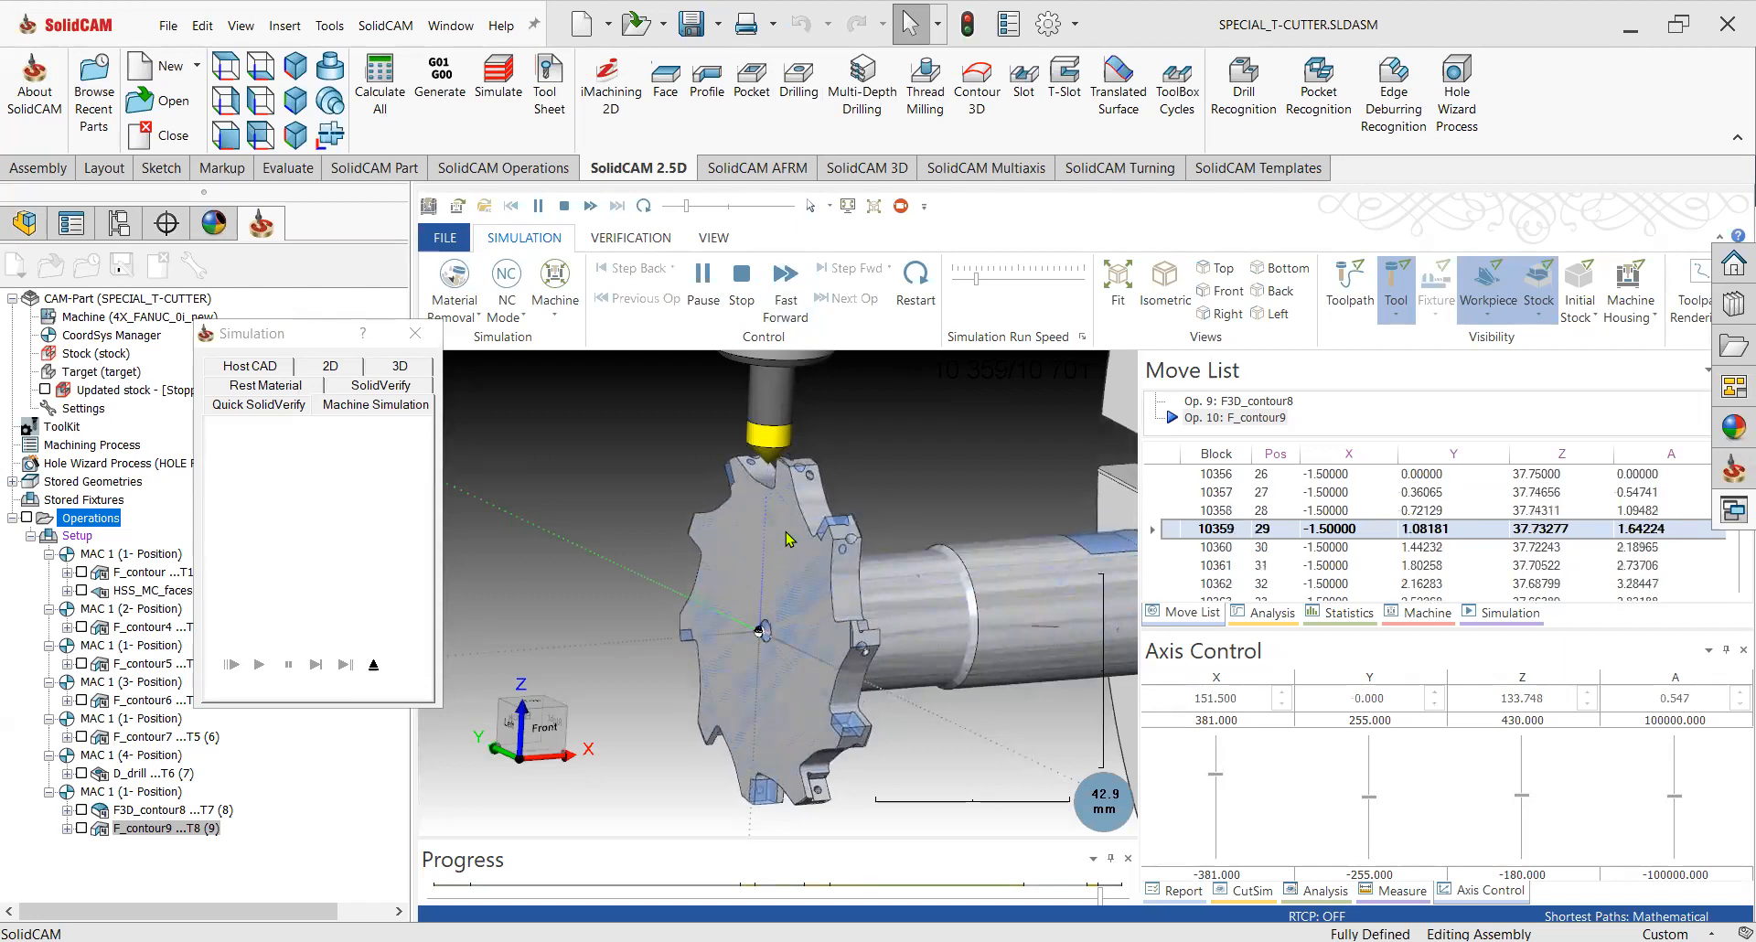
Follow the edge machining up close, pause the simulation and exit back to the cutter model.
scroll(807, 468, "up", 2)
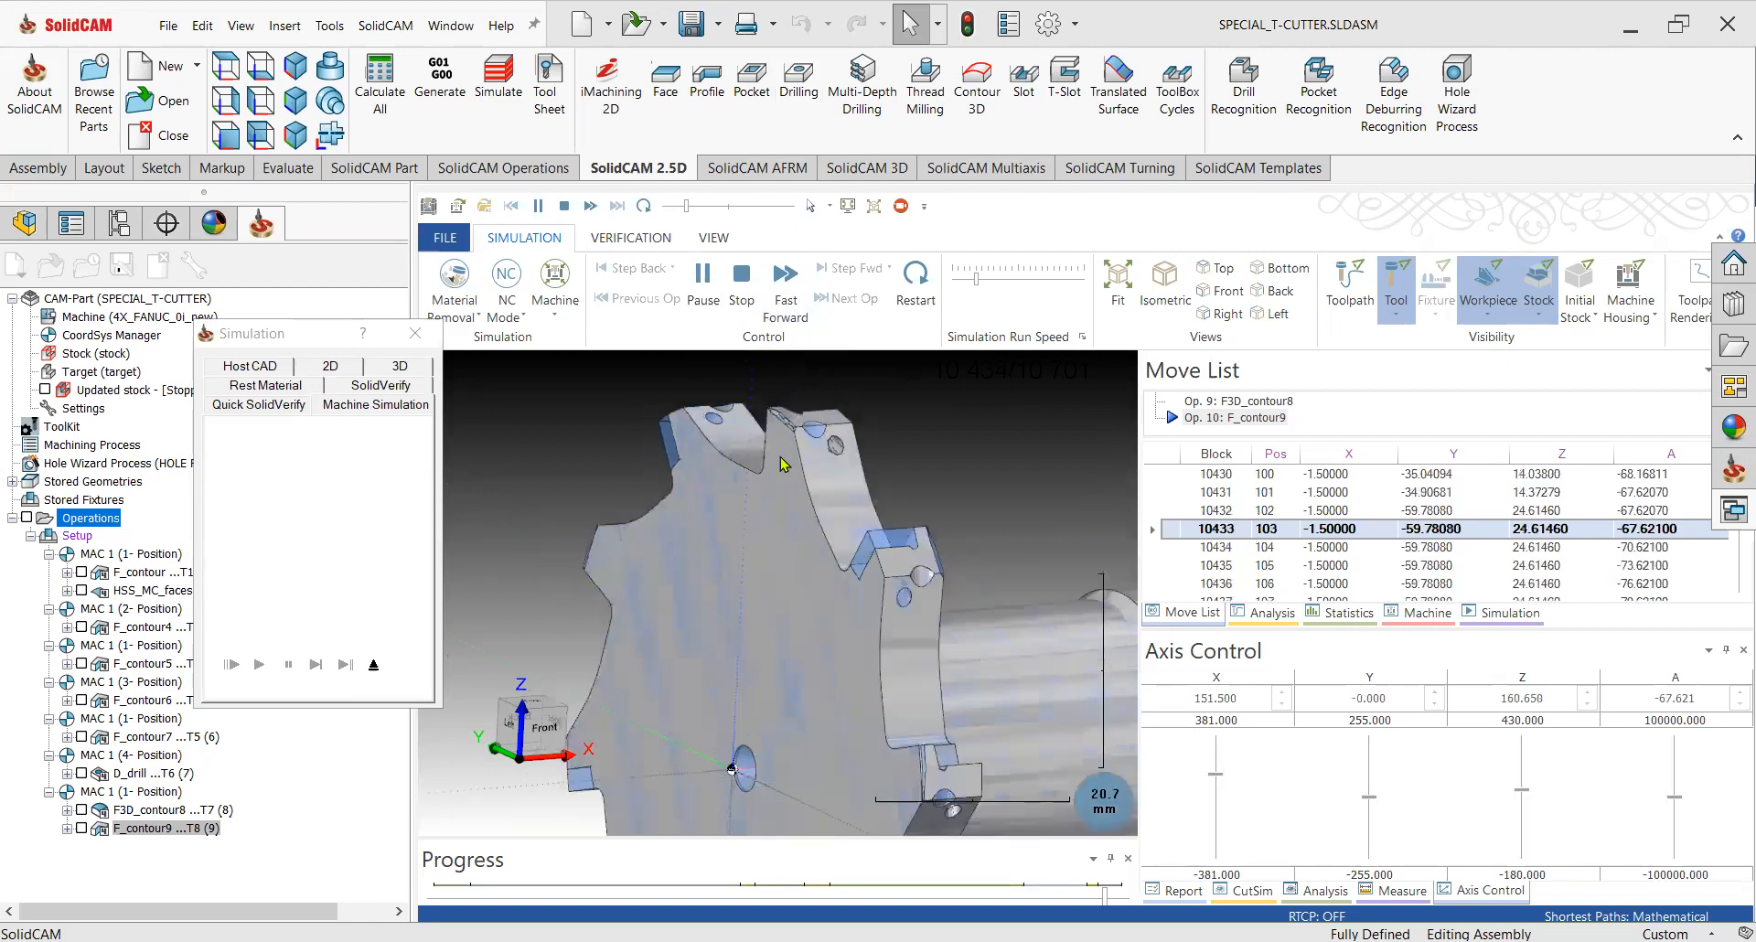
scroll(782, 464, "down", 5)
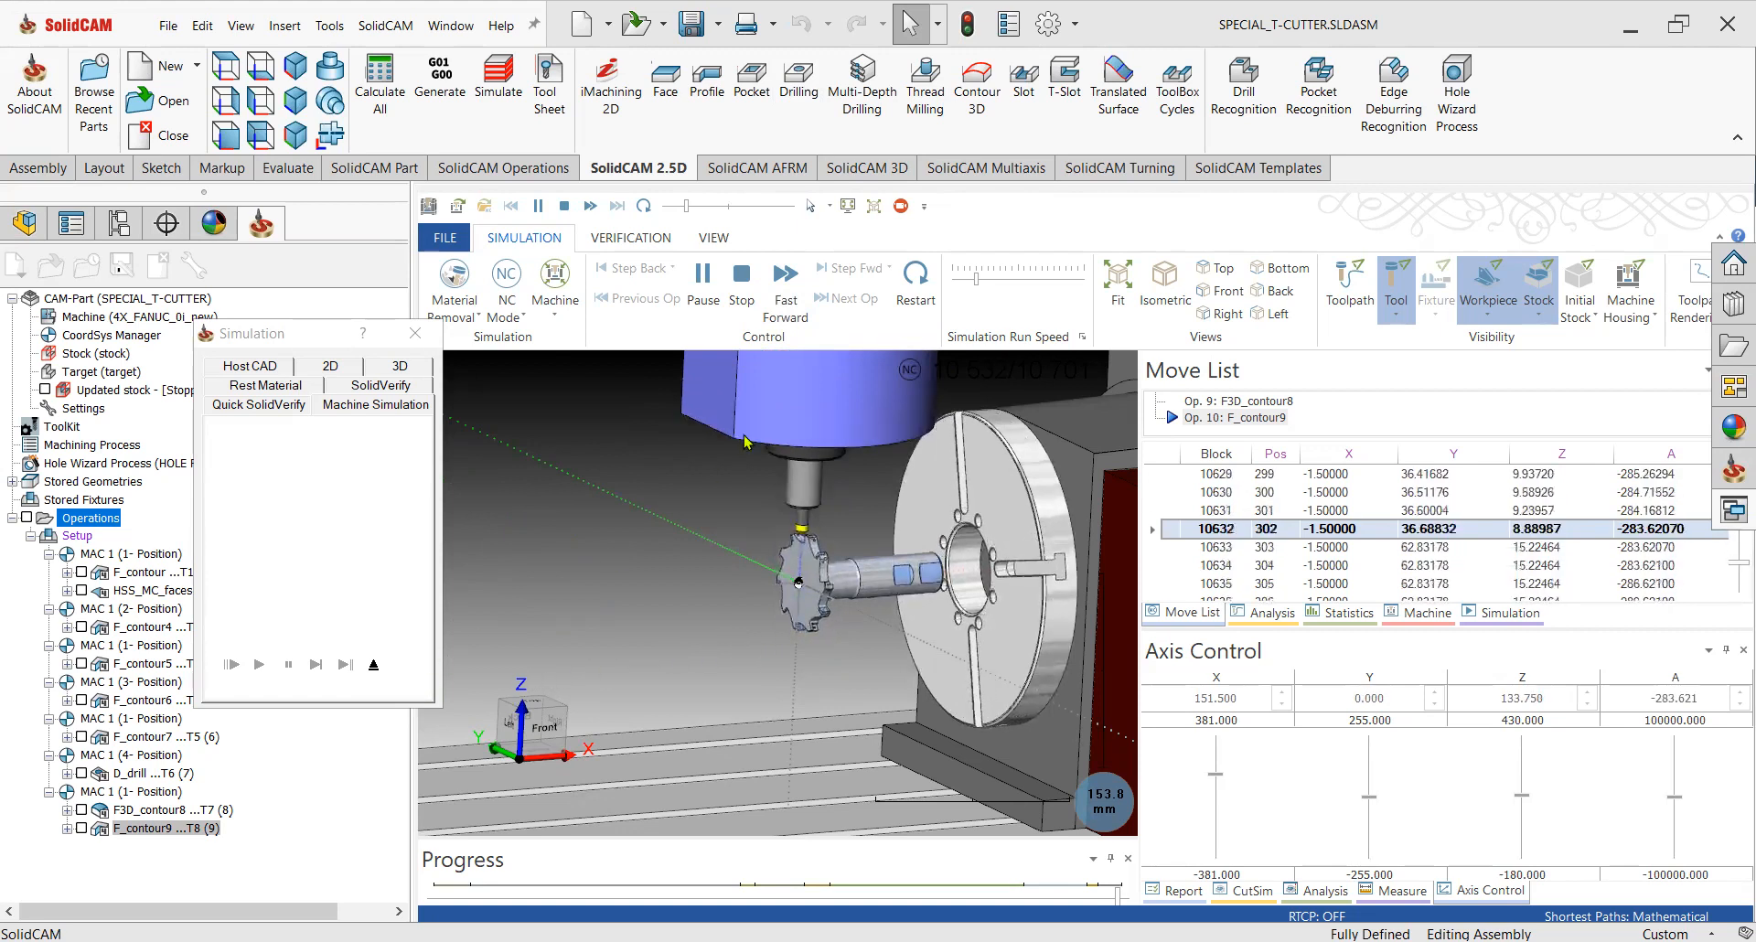
left_click(701, 293)
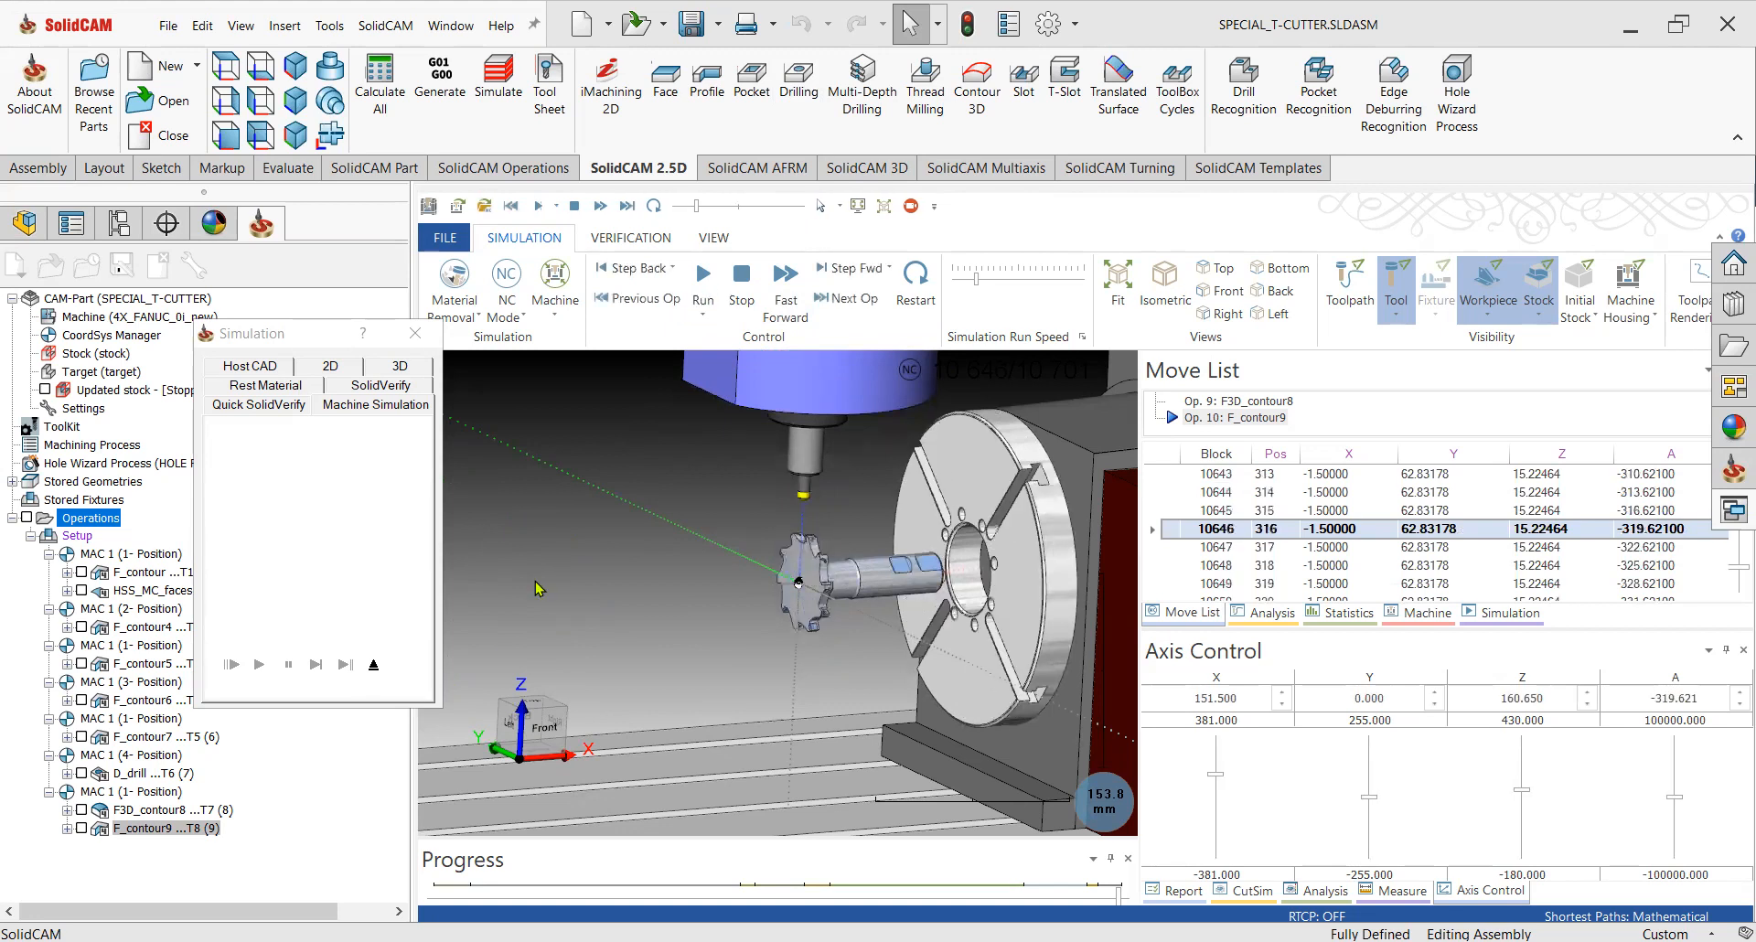
left_click(373, 666)
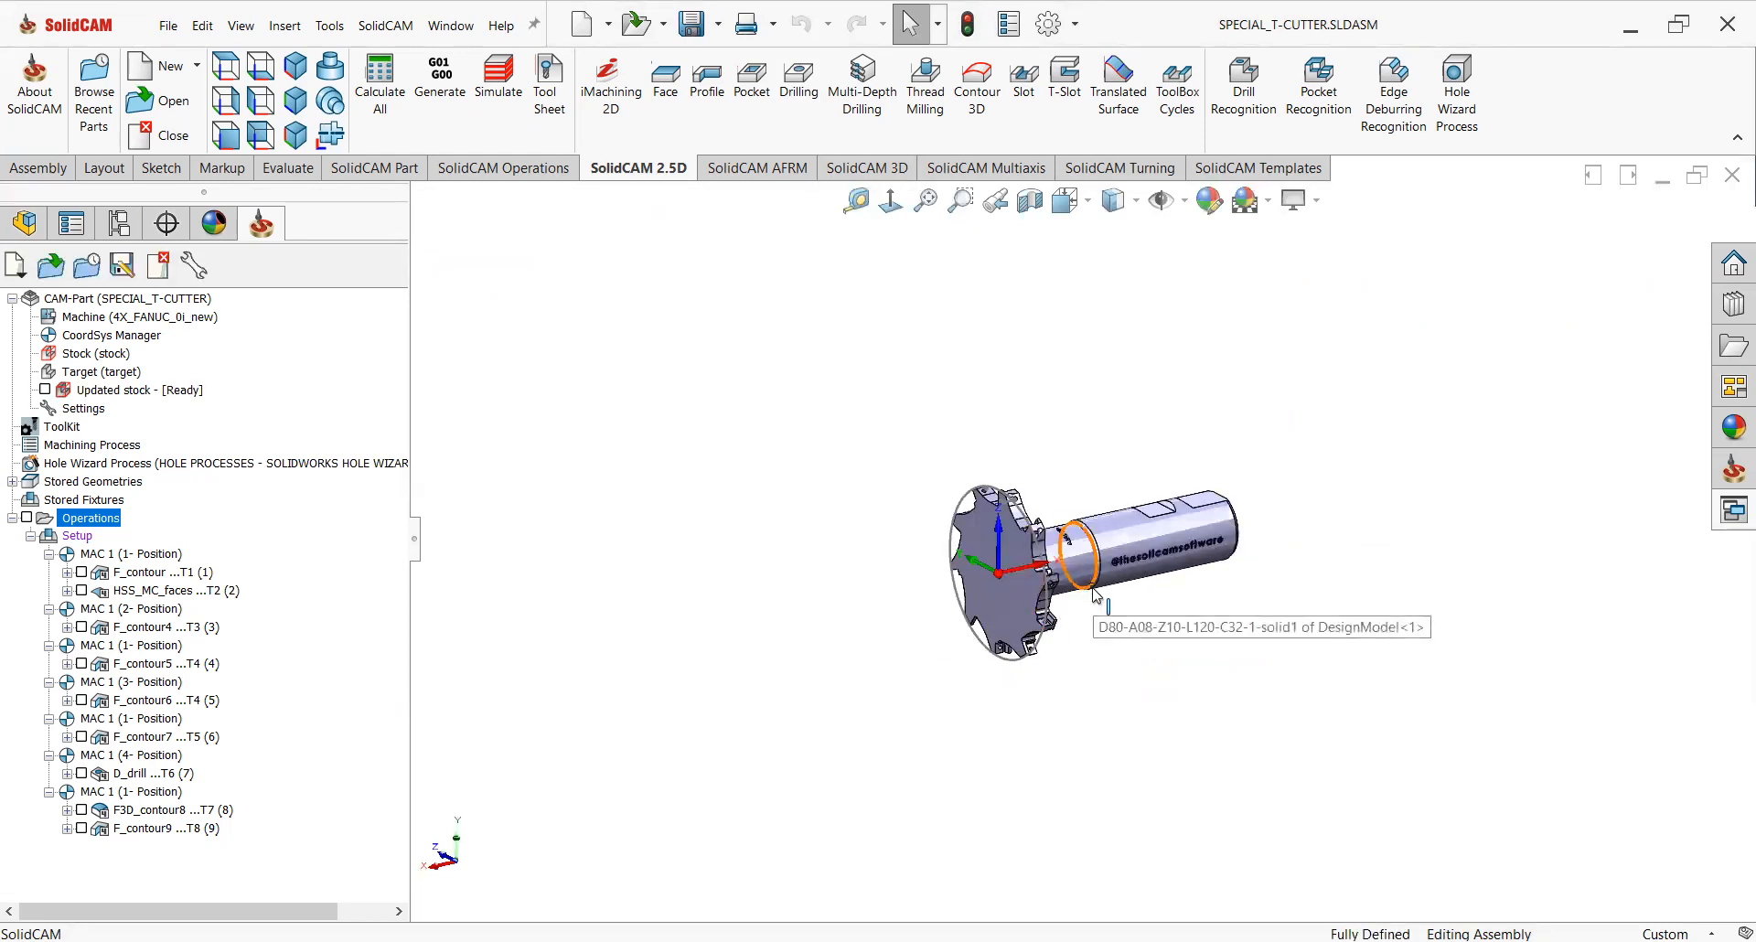
middle_click_drag(1084, 585, 1078, 675)
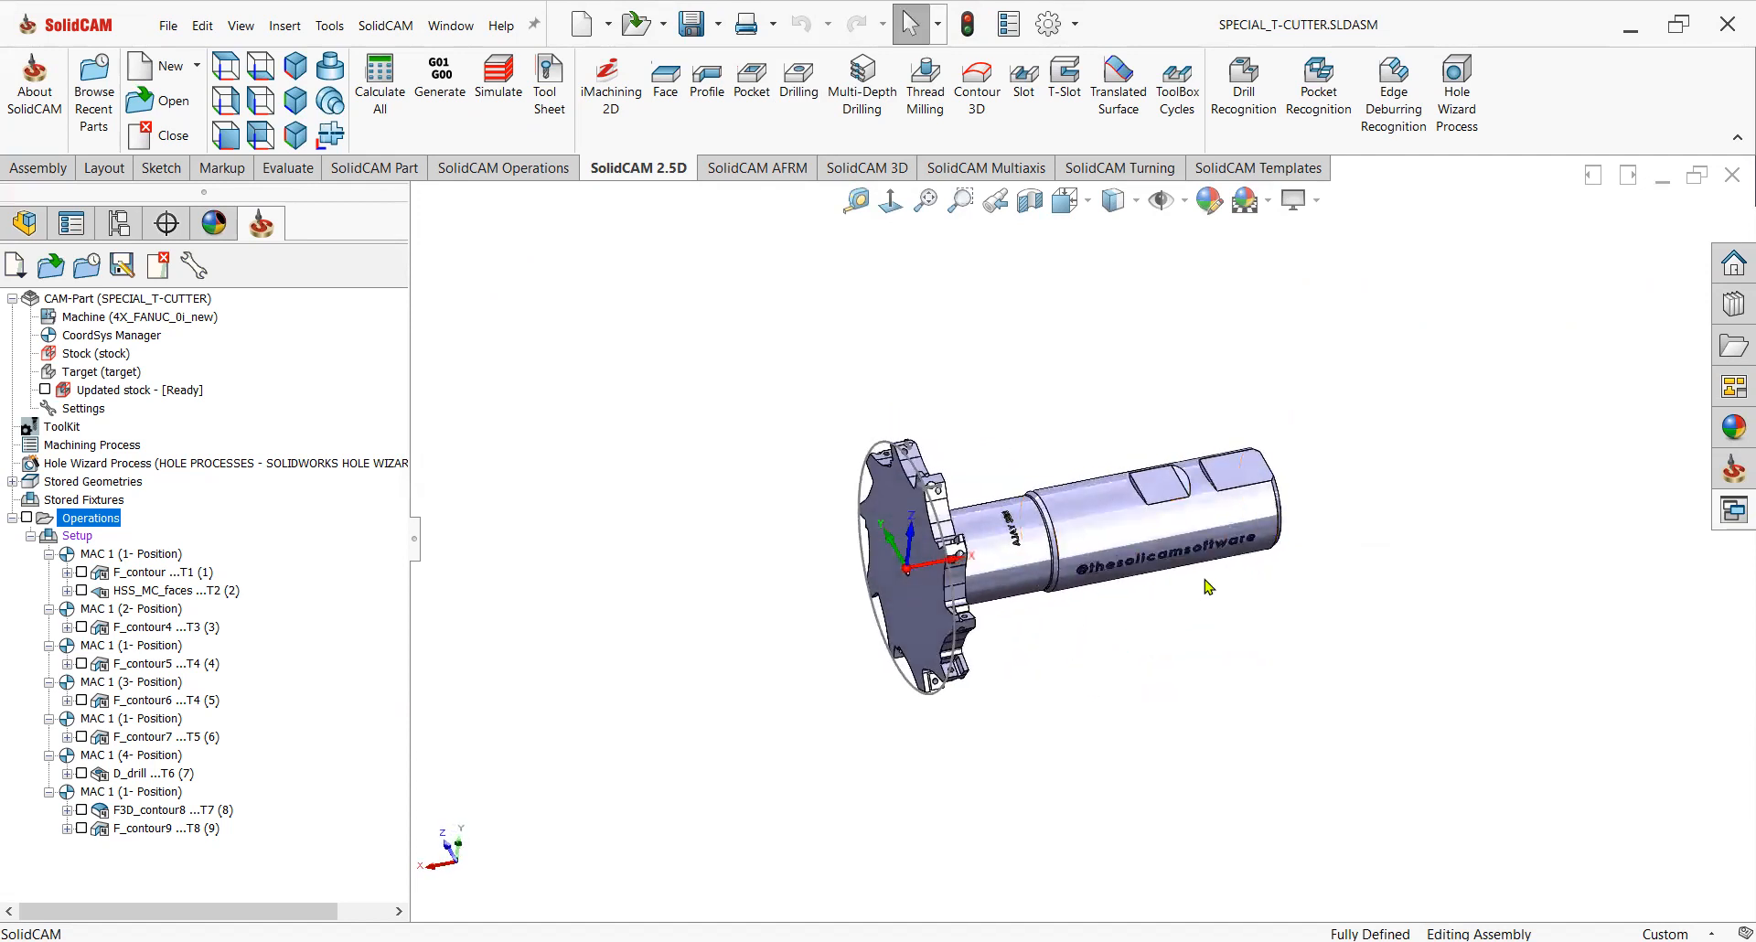